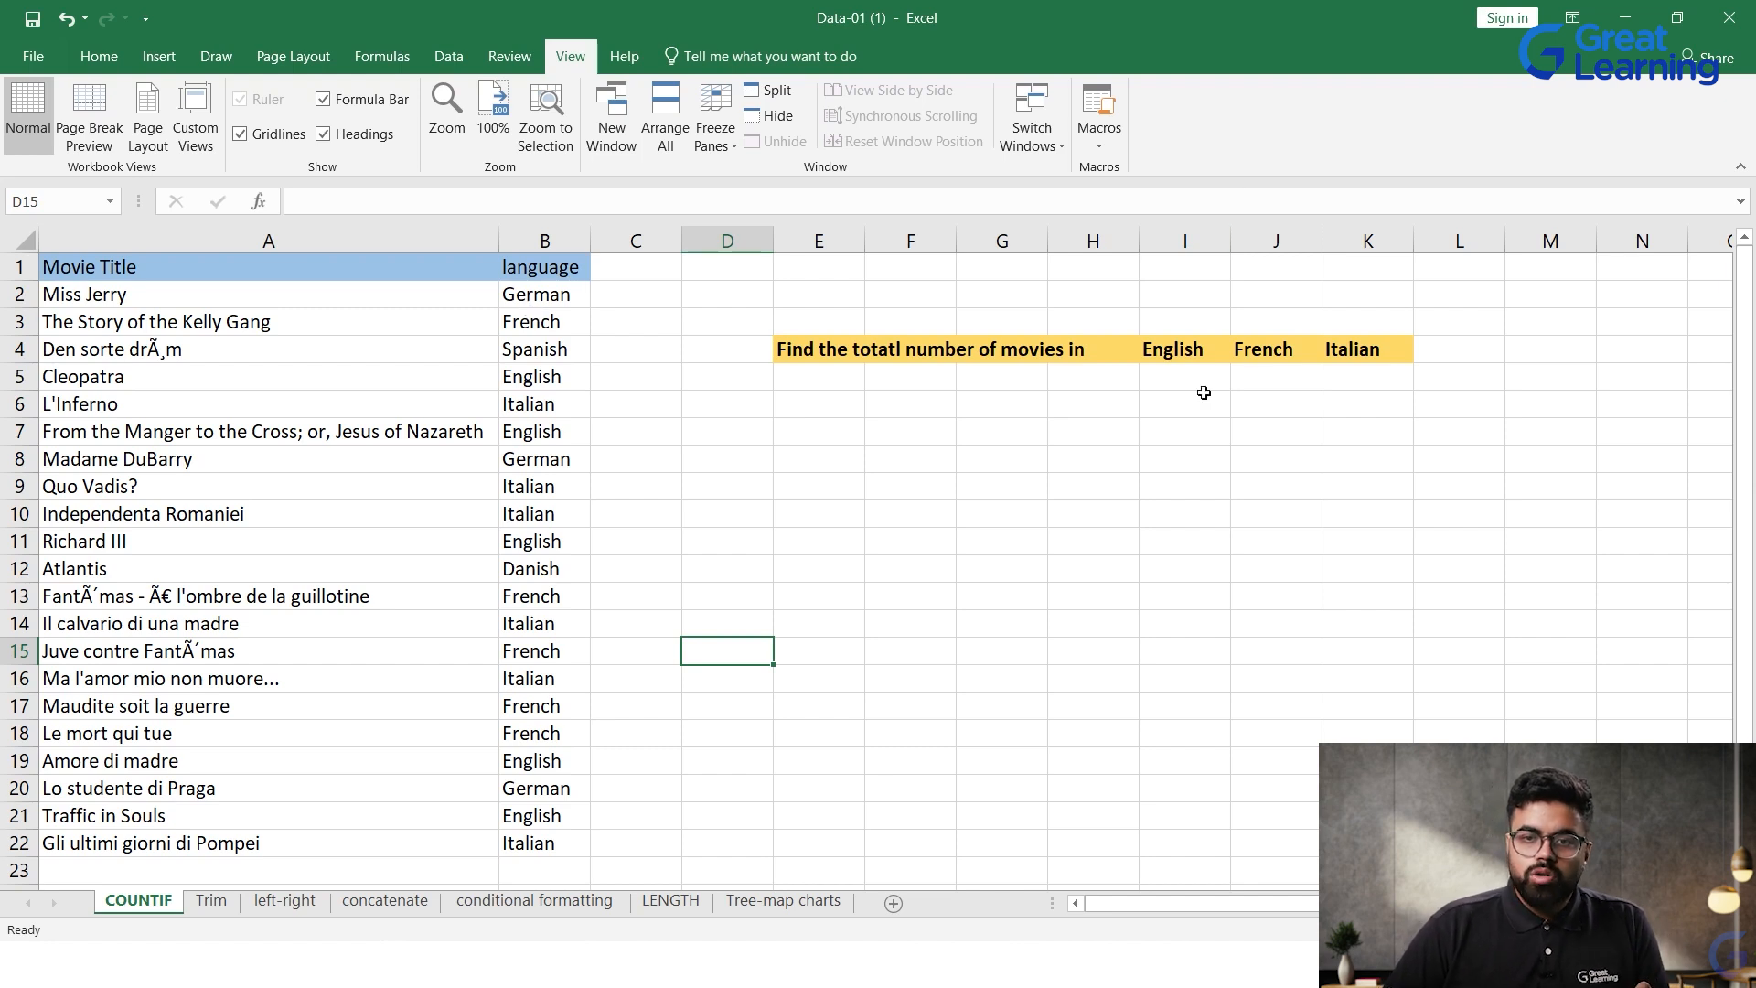
Step: Enter the formula =COUNTIF(B2:B22,English) in cell I5 under the English heading
left_click(1171, 378)
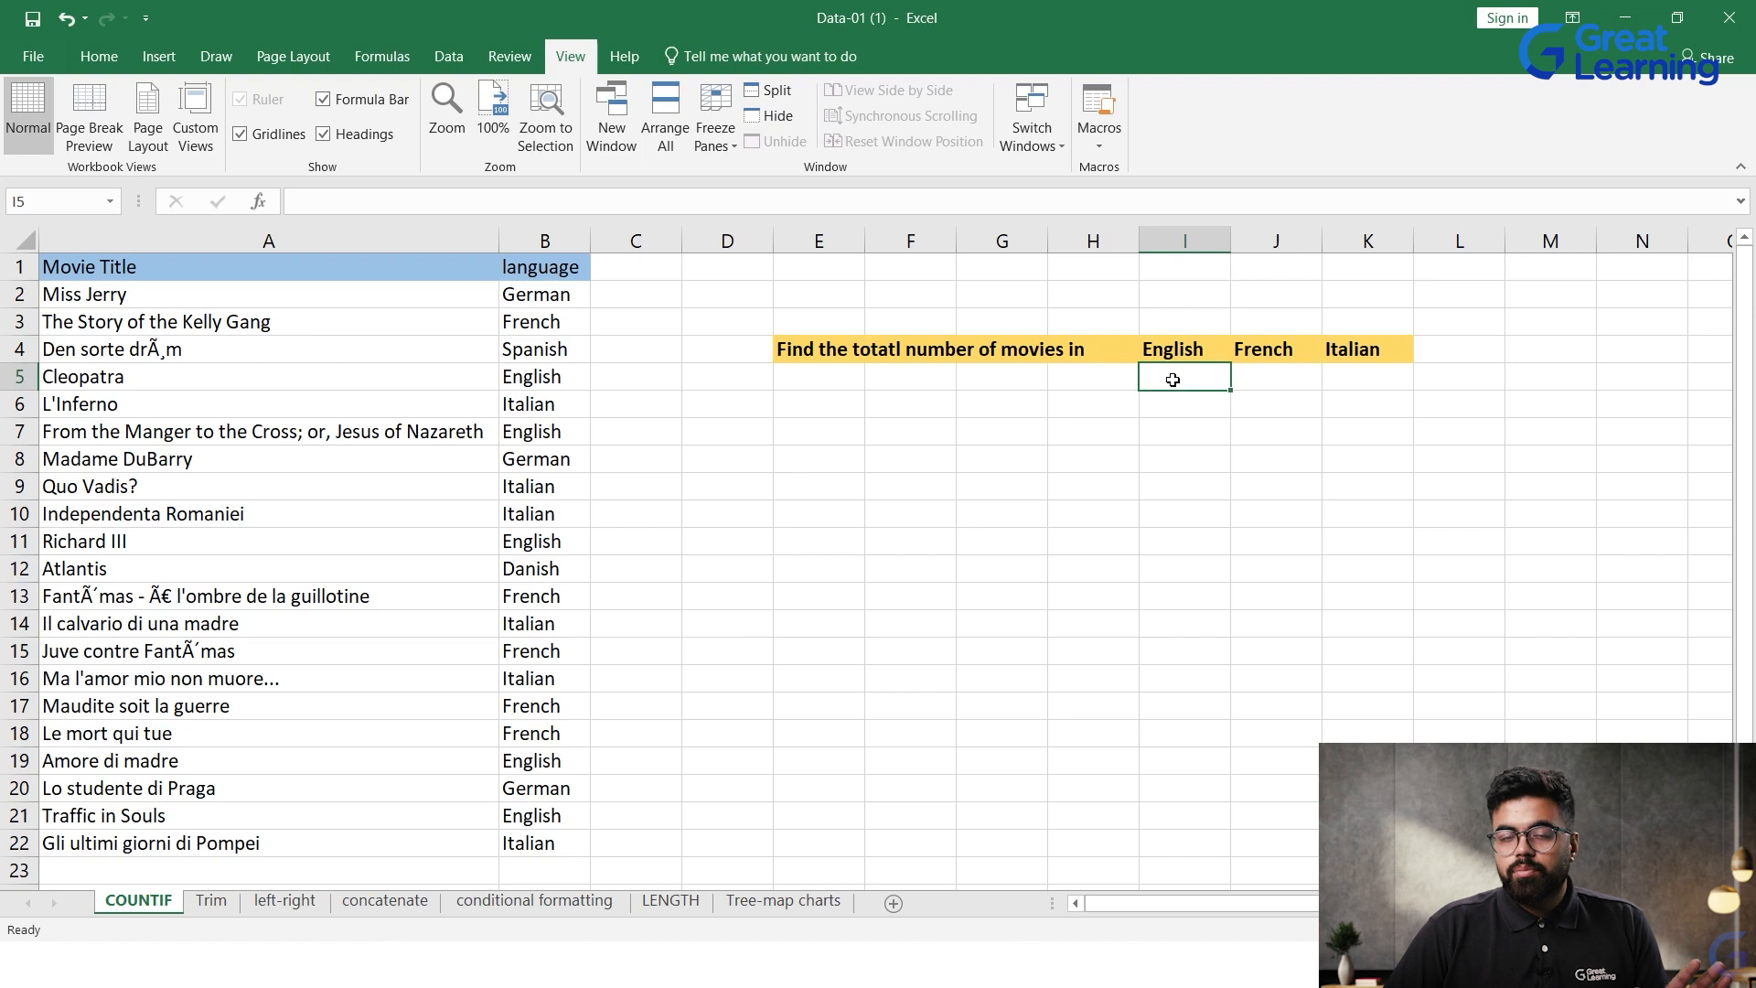
double_click(1173, 381)
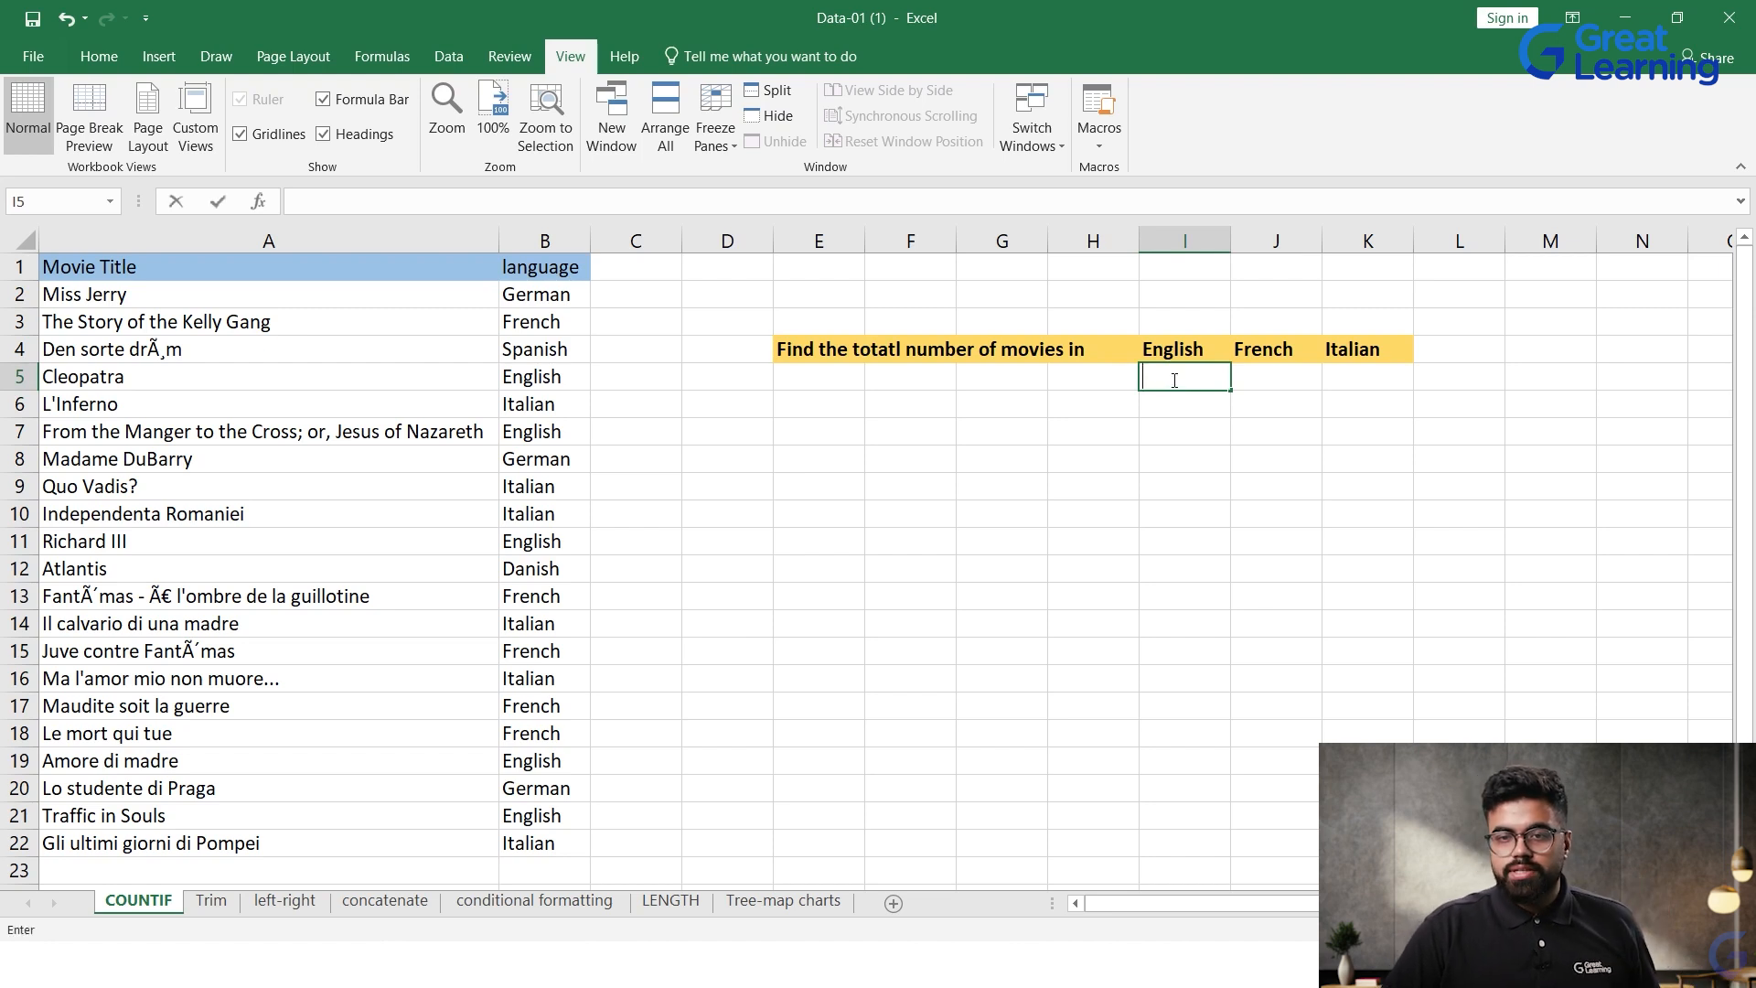
type("=")
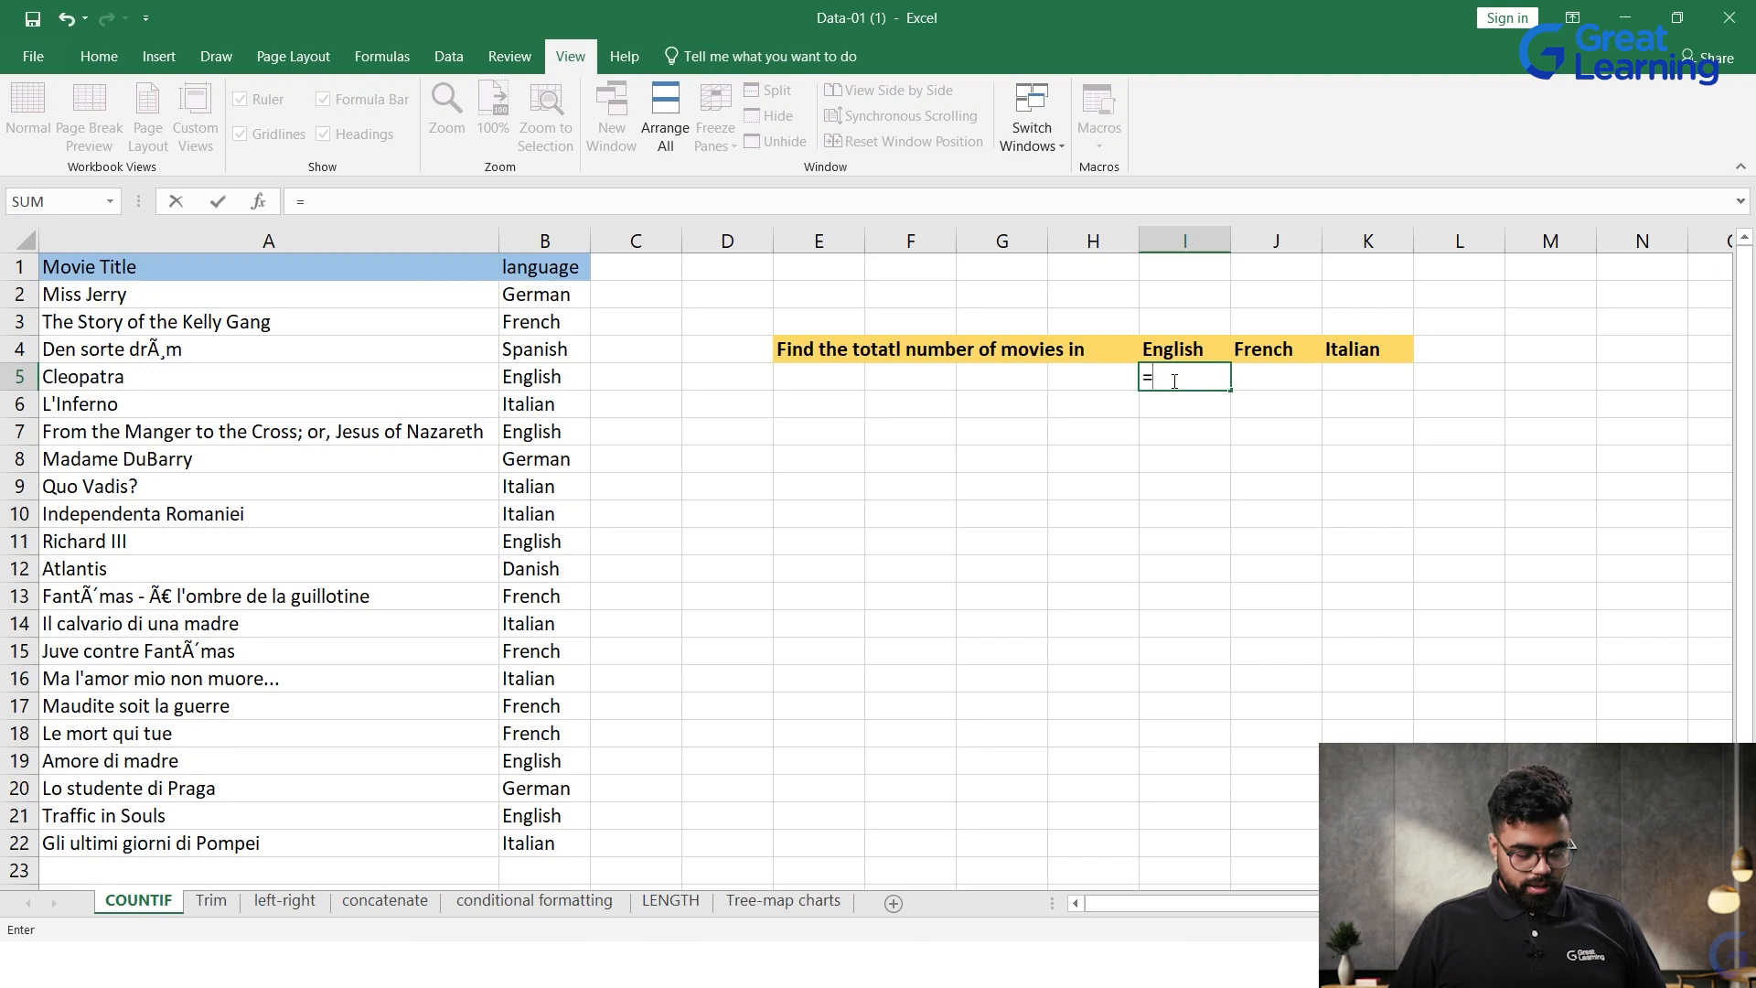
type("COUNTIF(")
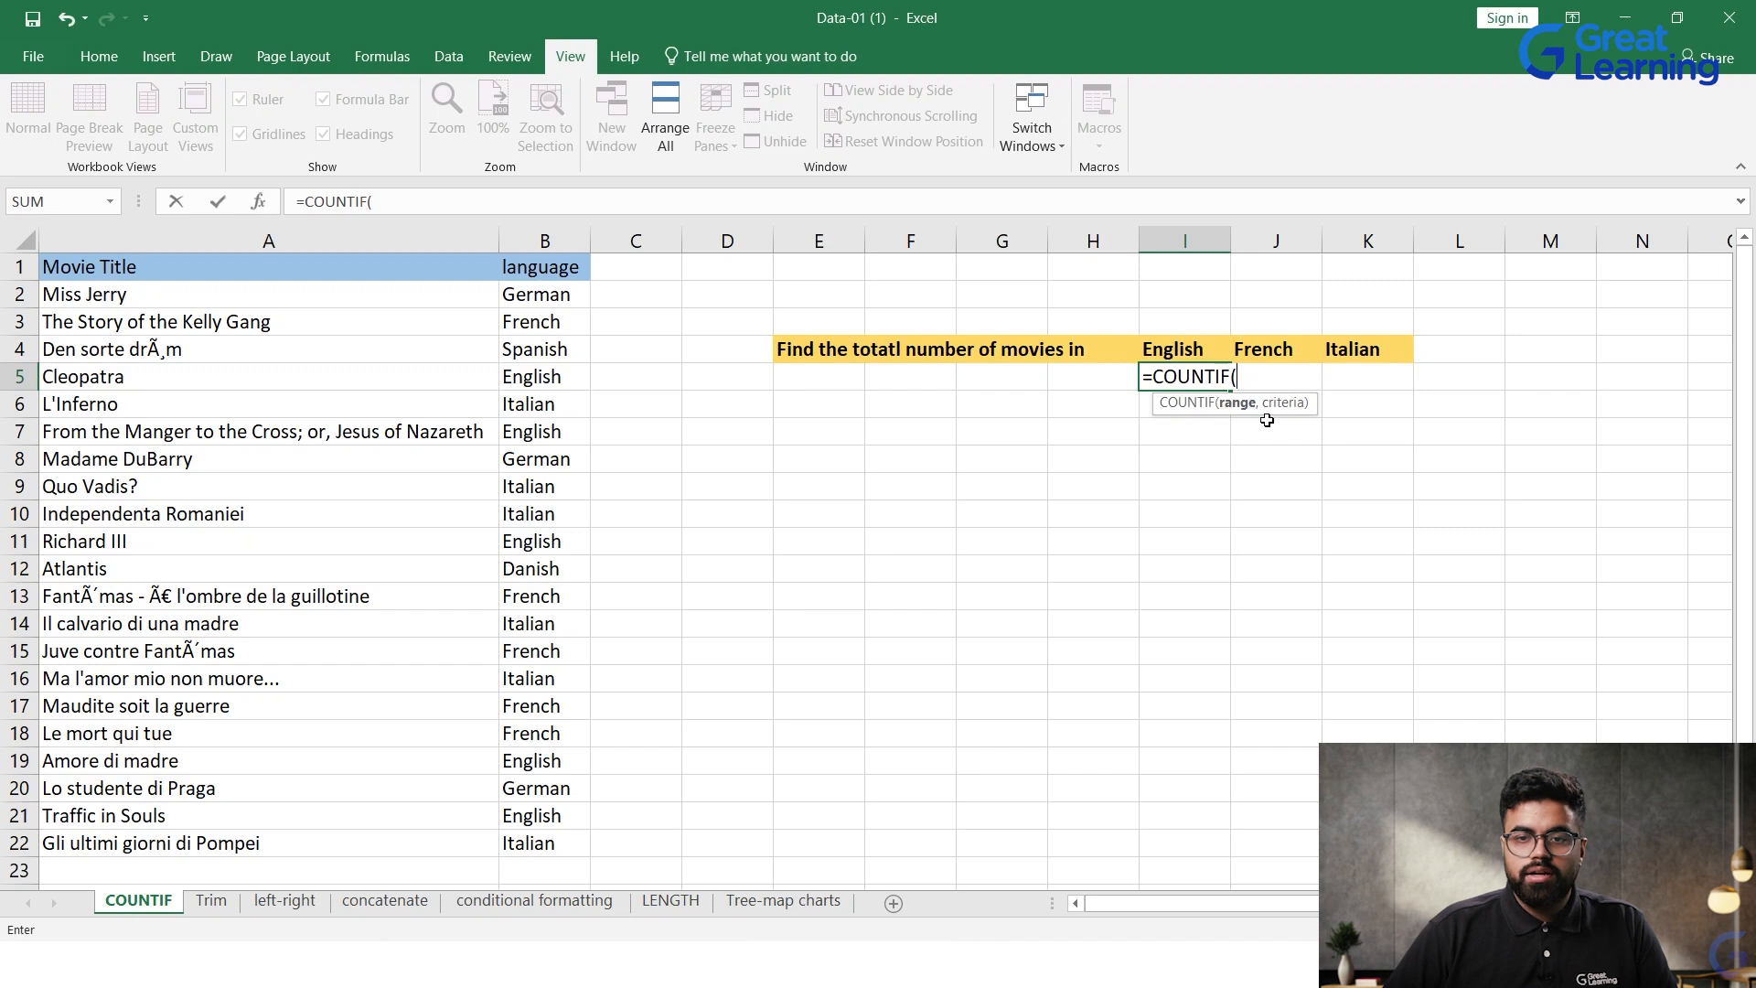
left_click_drag(531, 297, 512, 846)
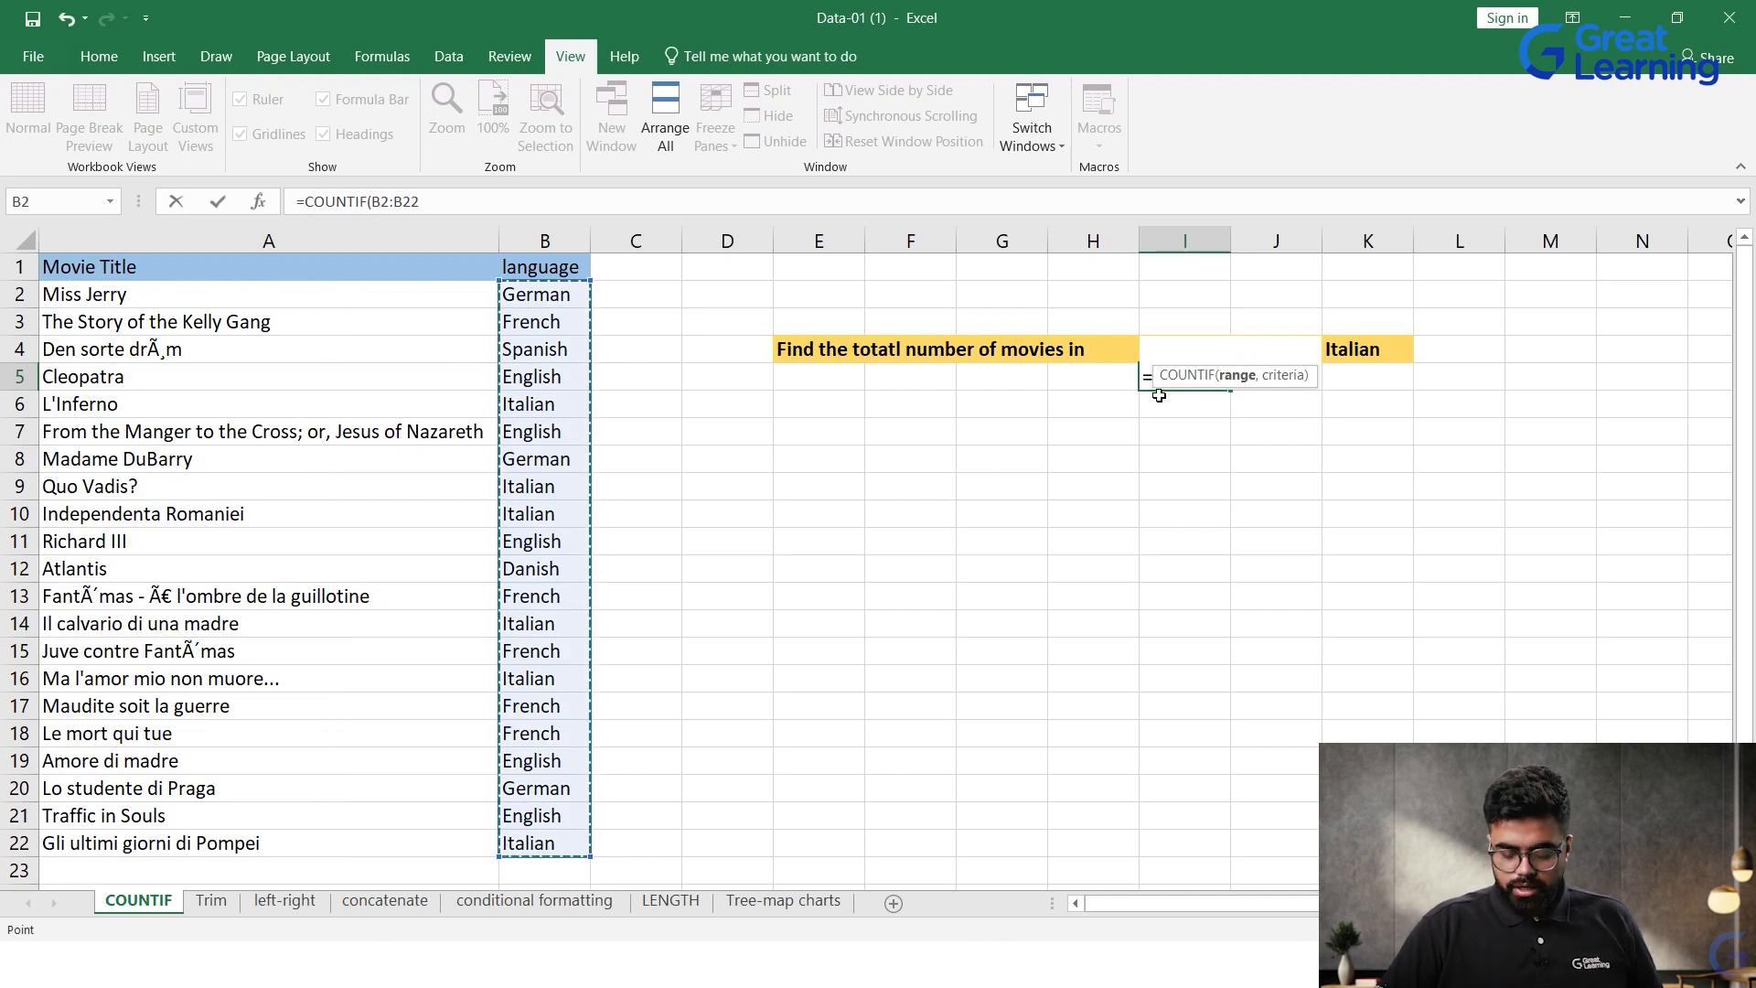
type(",")
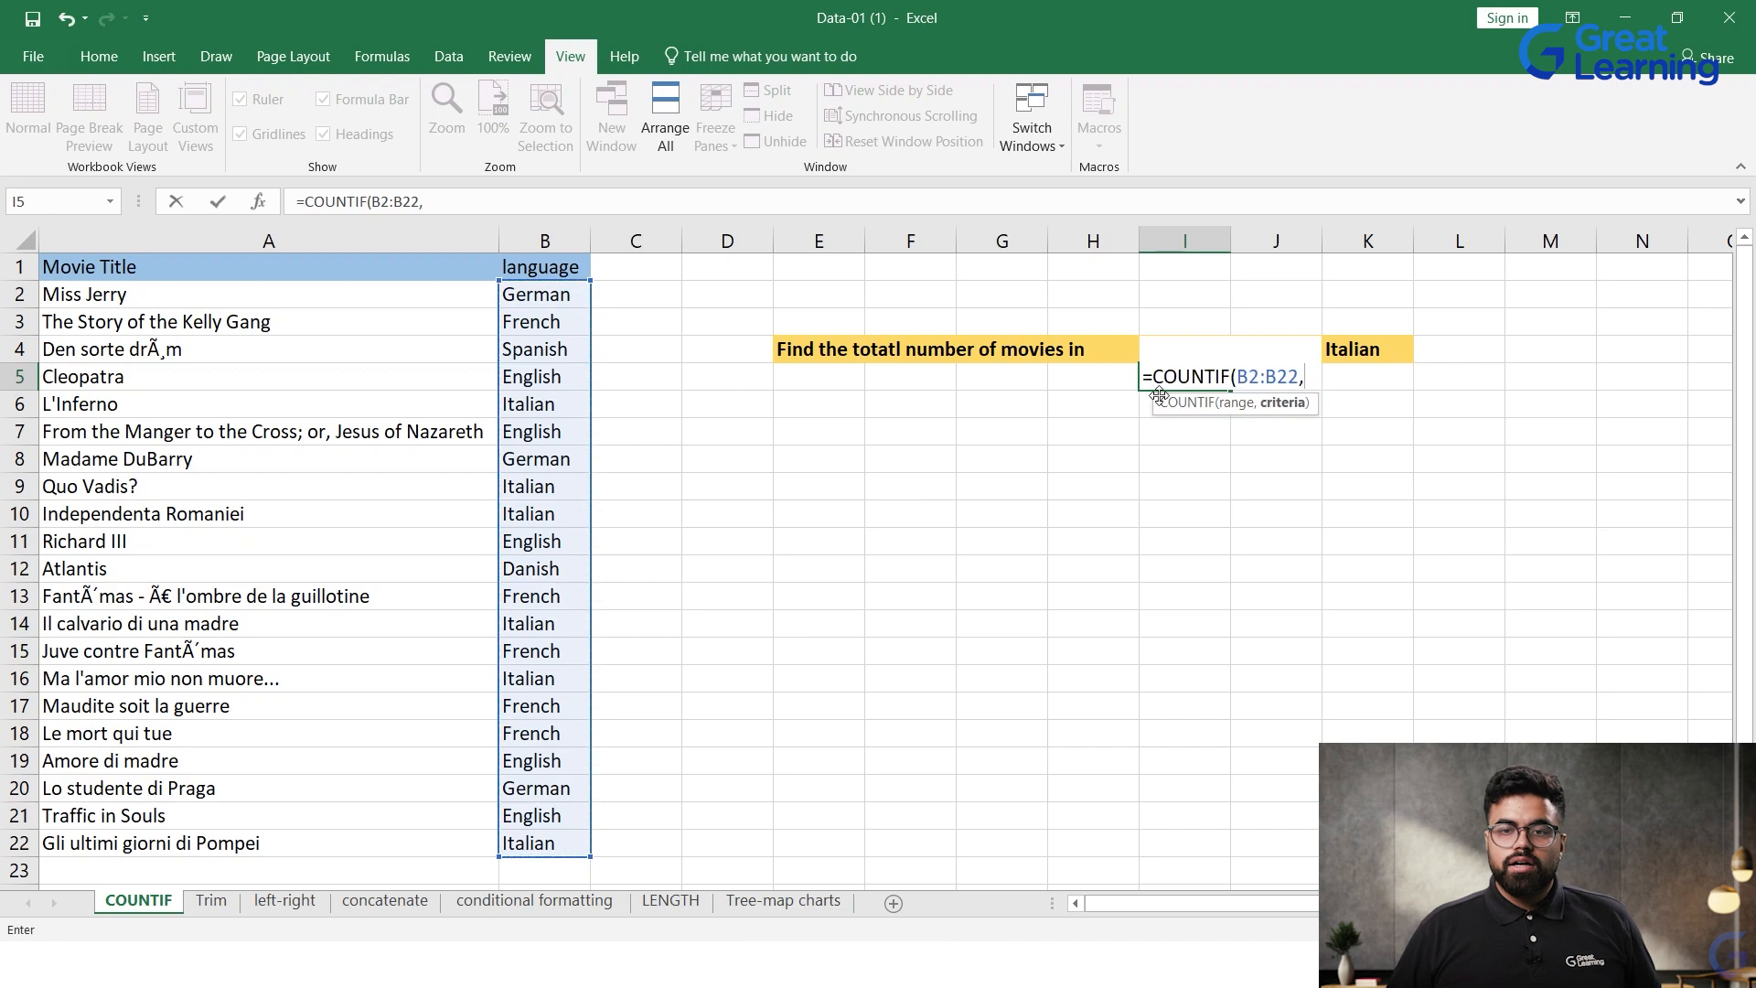
type("E")
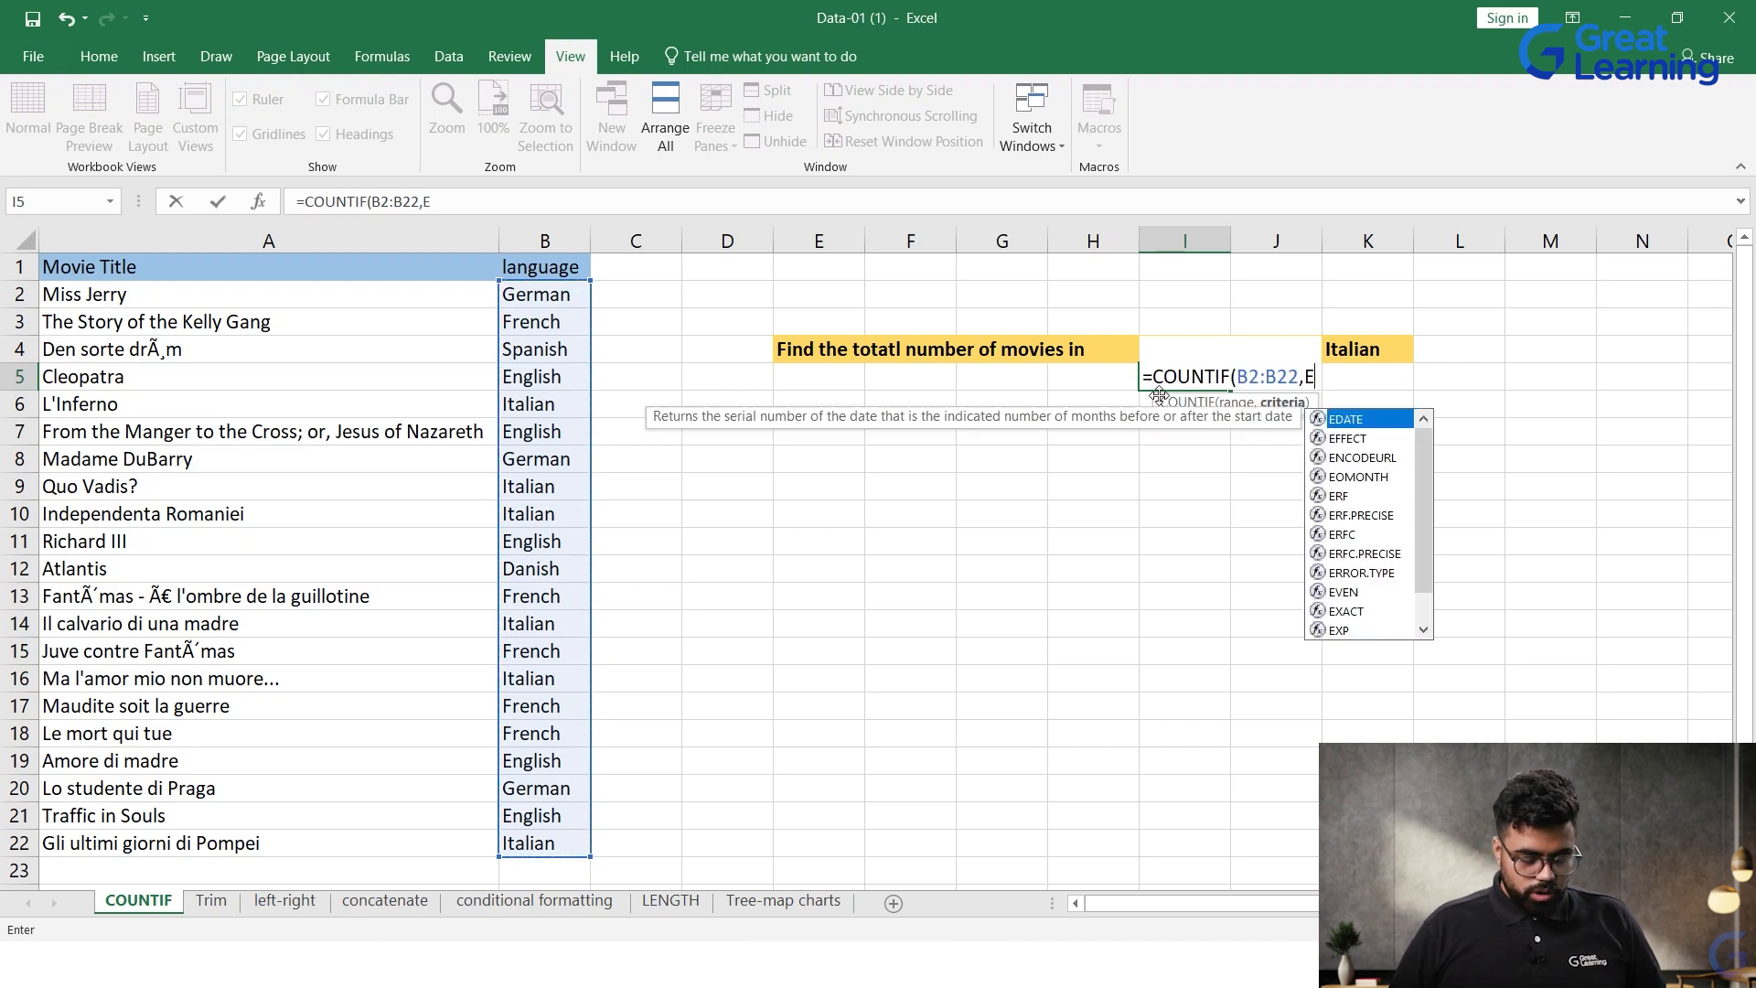
type("Nglish)")
left_click(1366, 385)
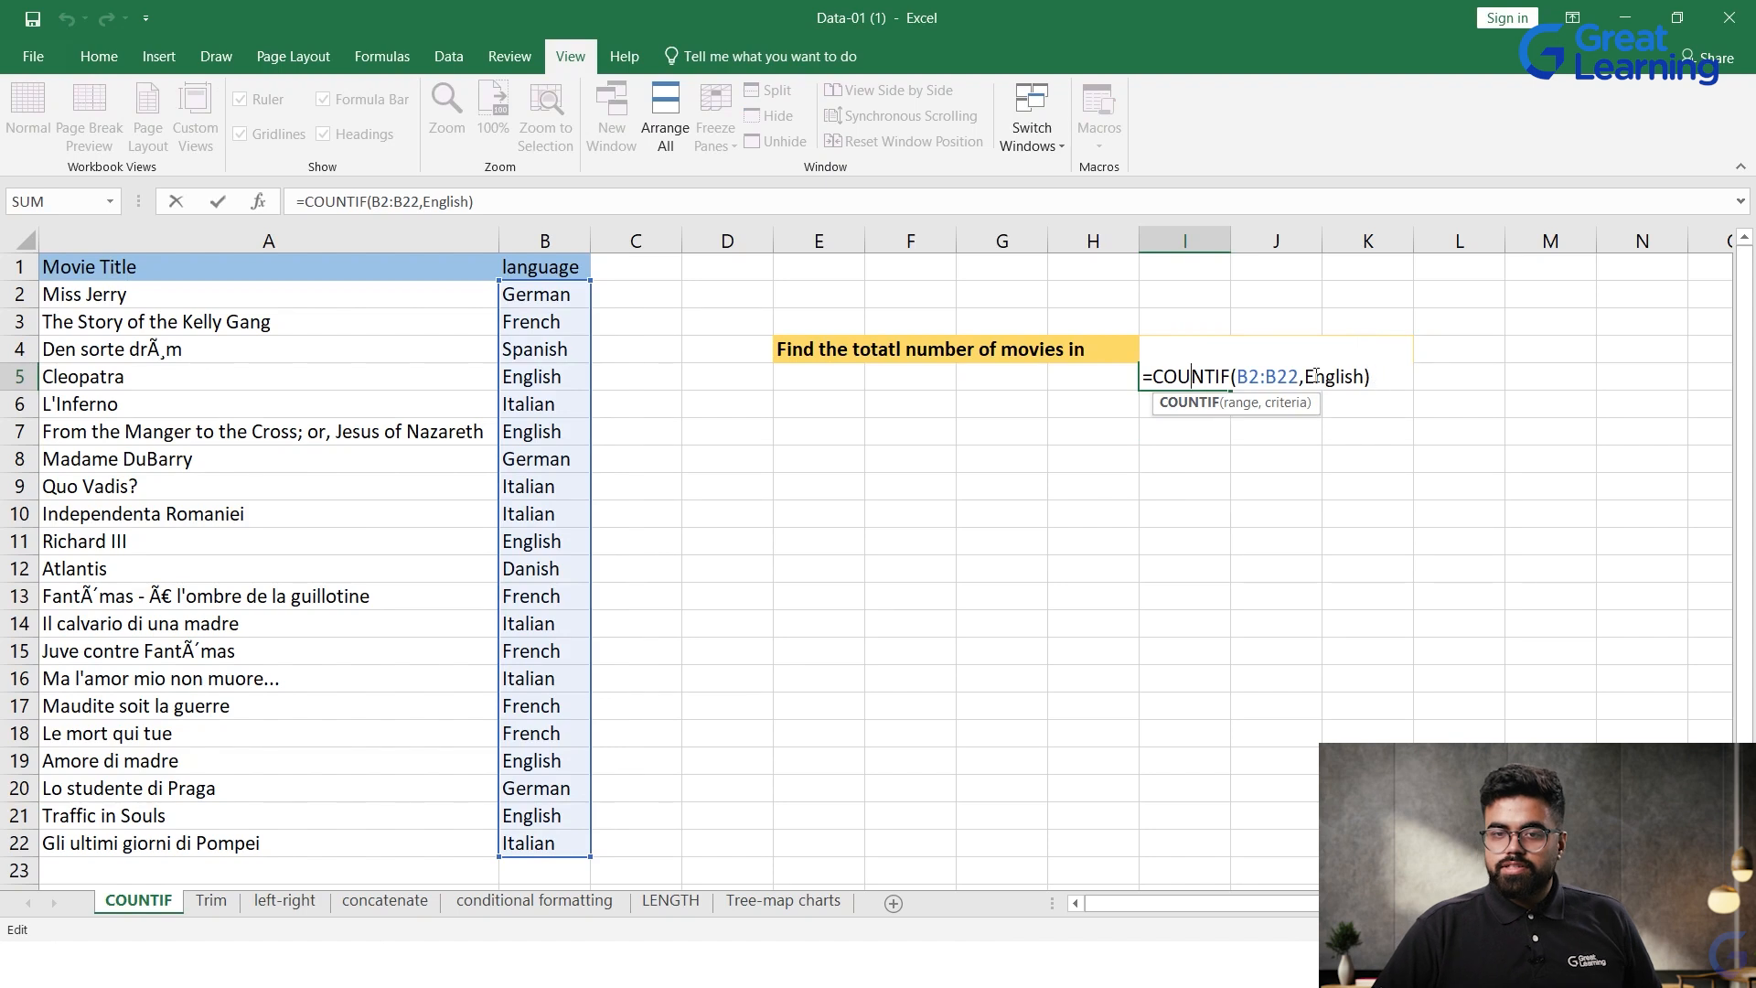
key("Return")
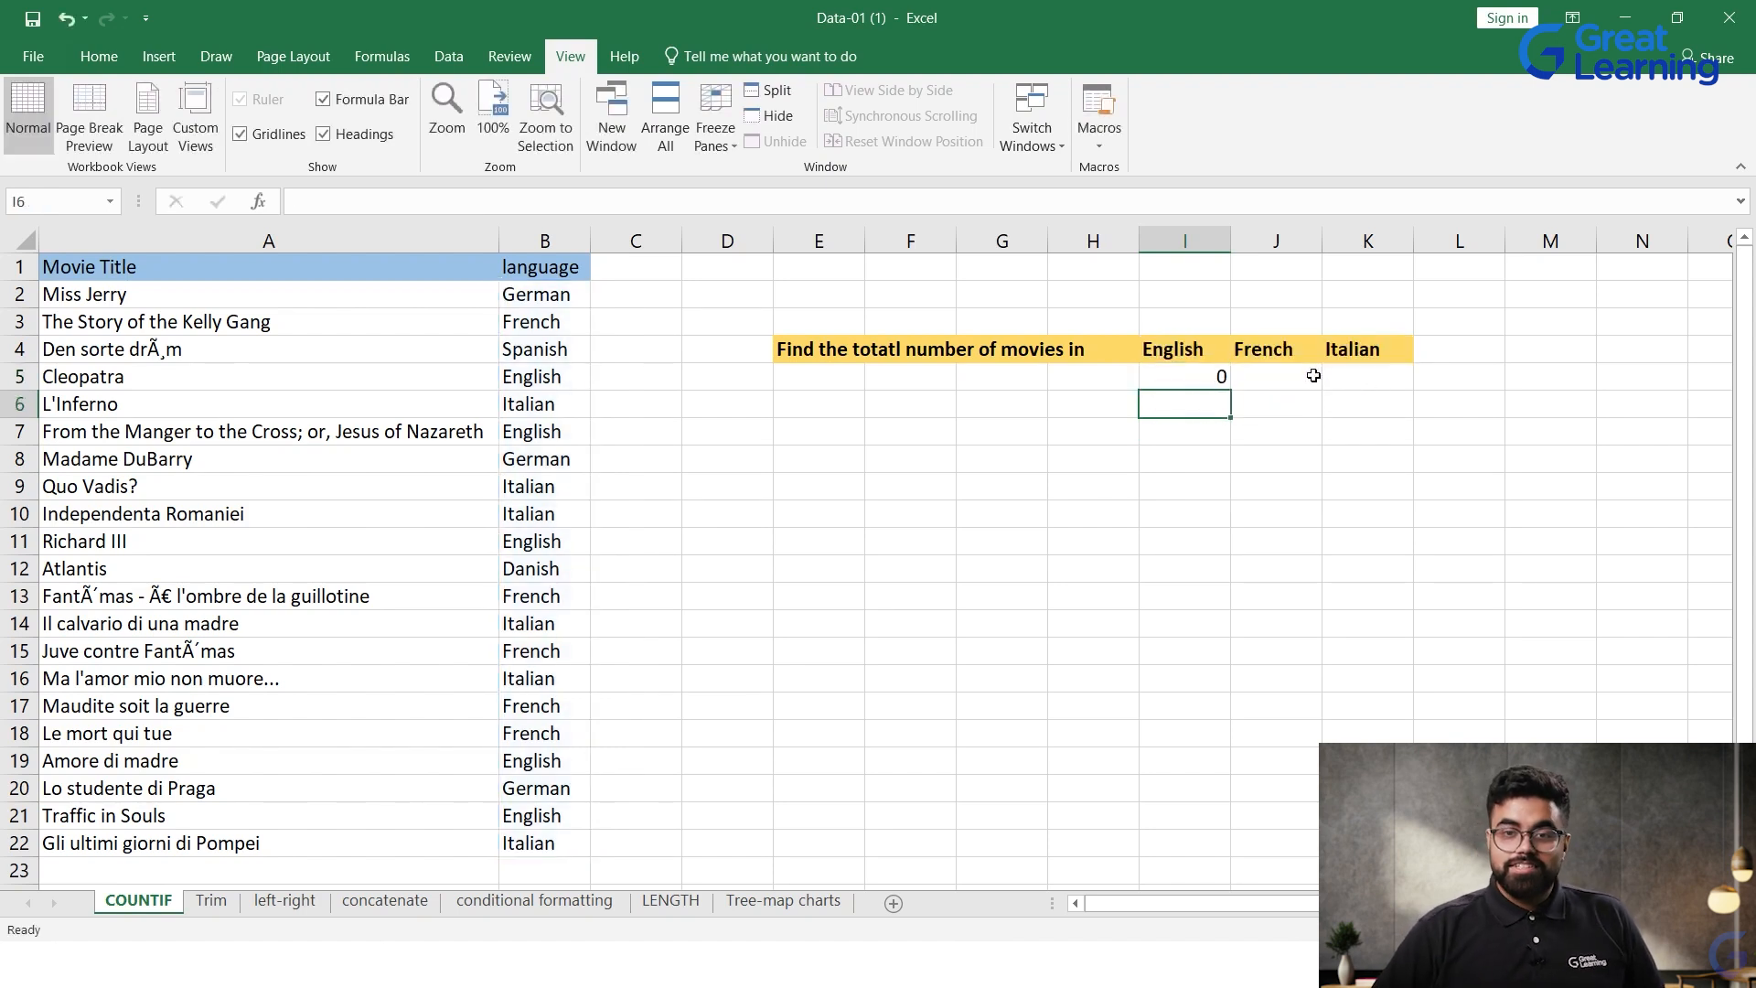
Step: Correct the COUNTIF formula in I5 by enclosing the criterion English in double quotation marks
left_click_drag(552, 291, 501, 855)
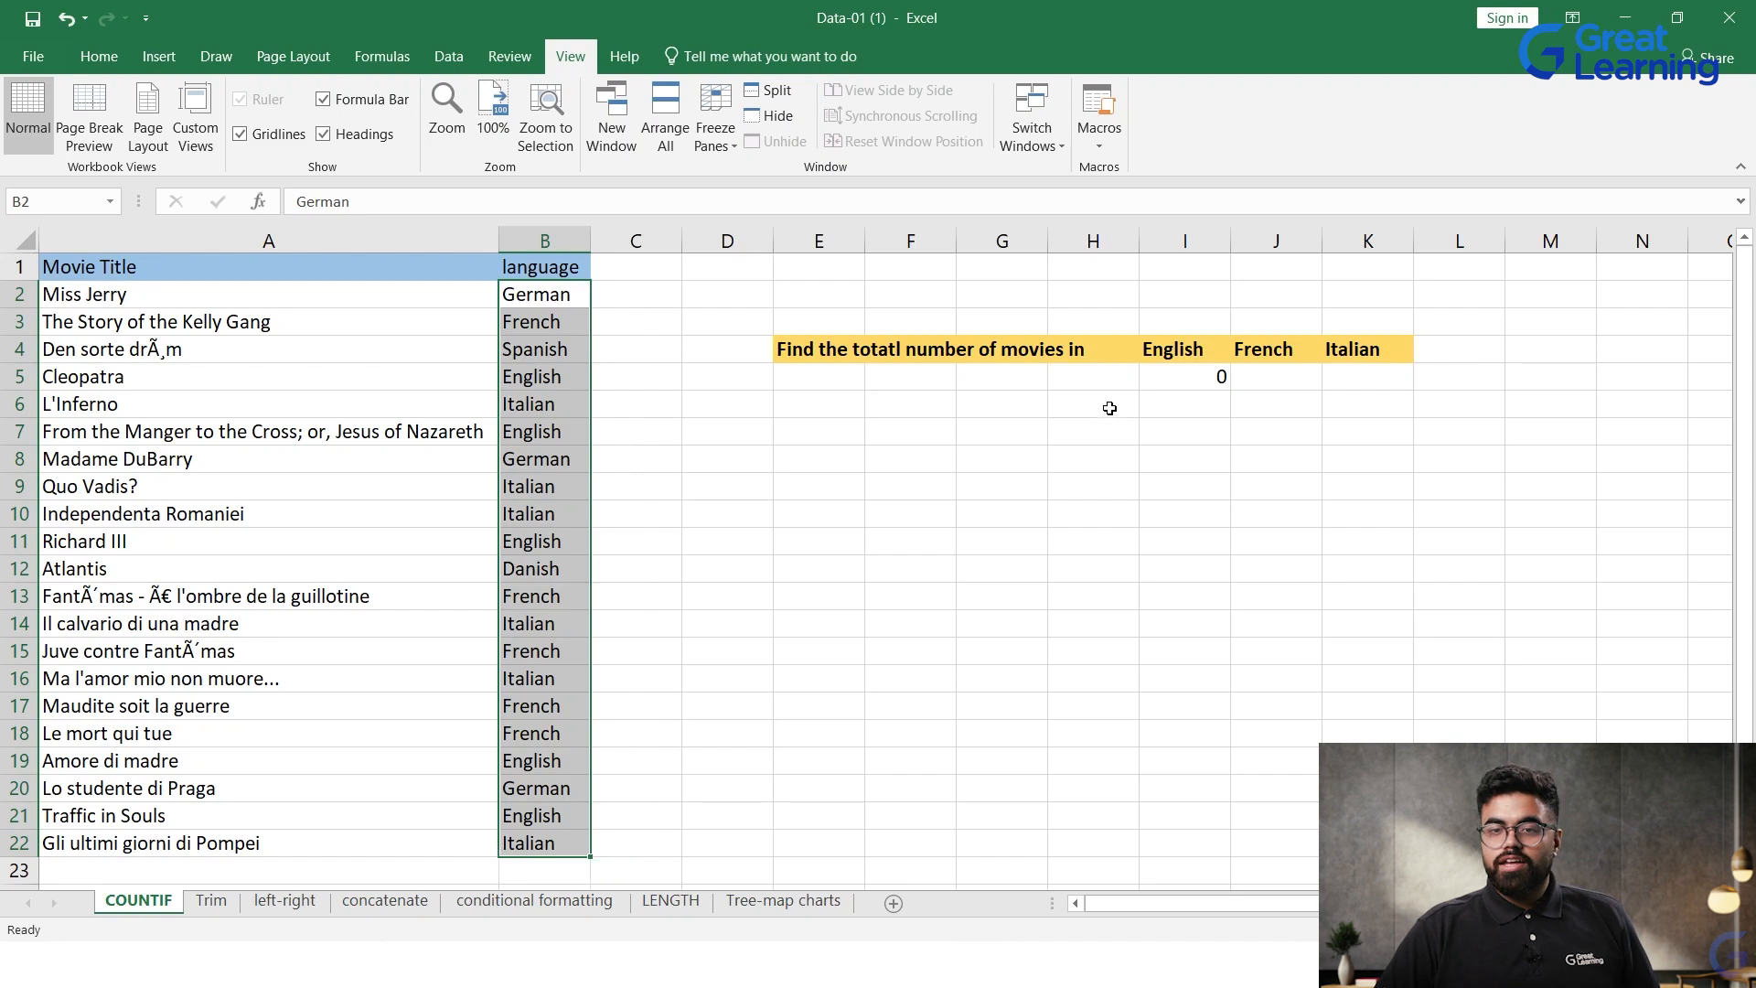
double_click(1157, 375)
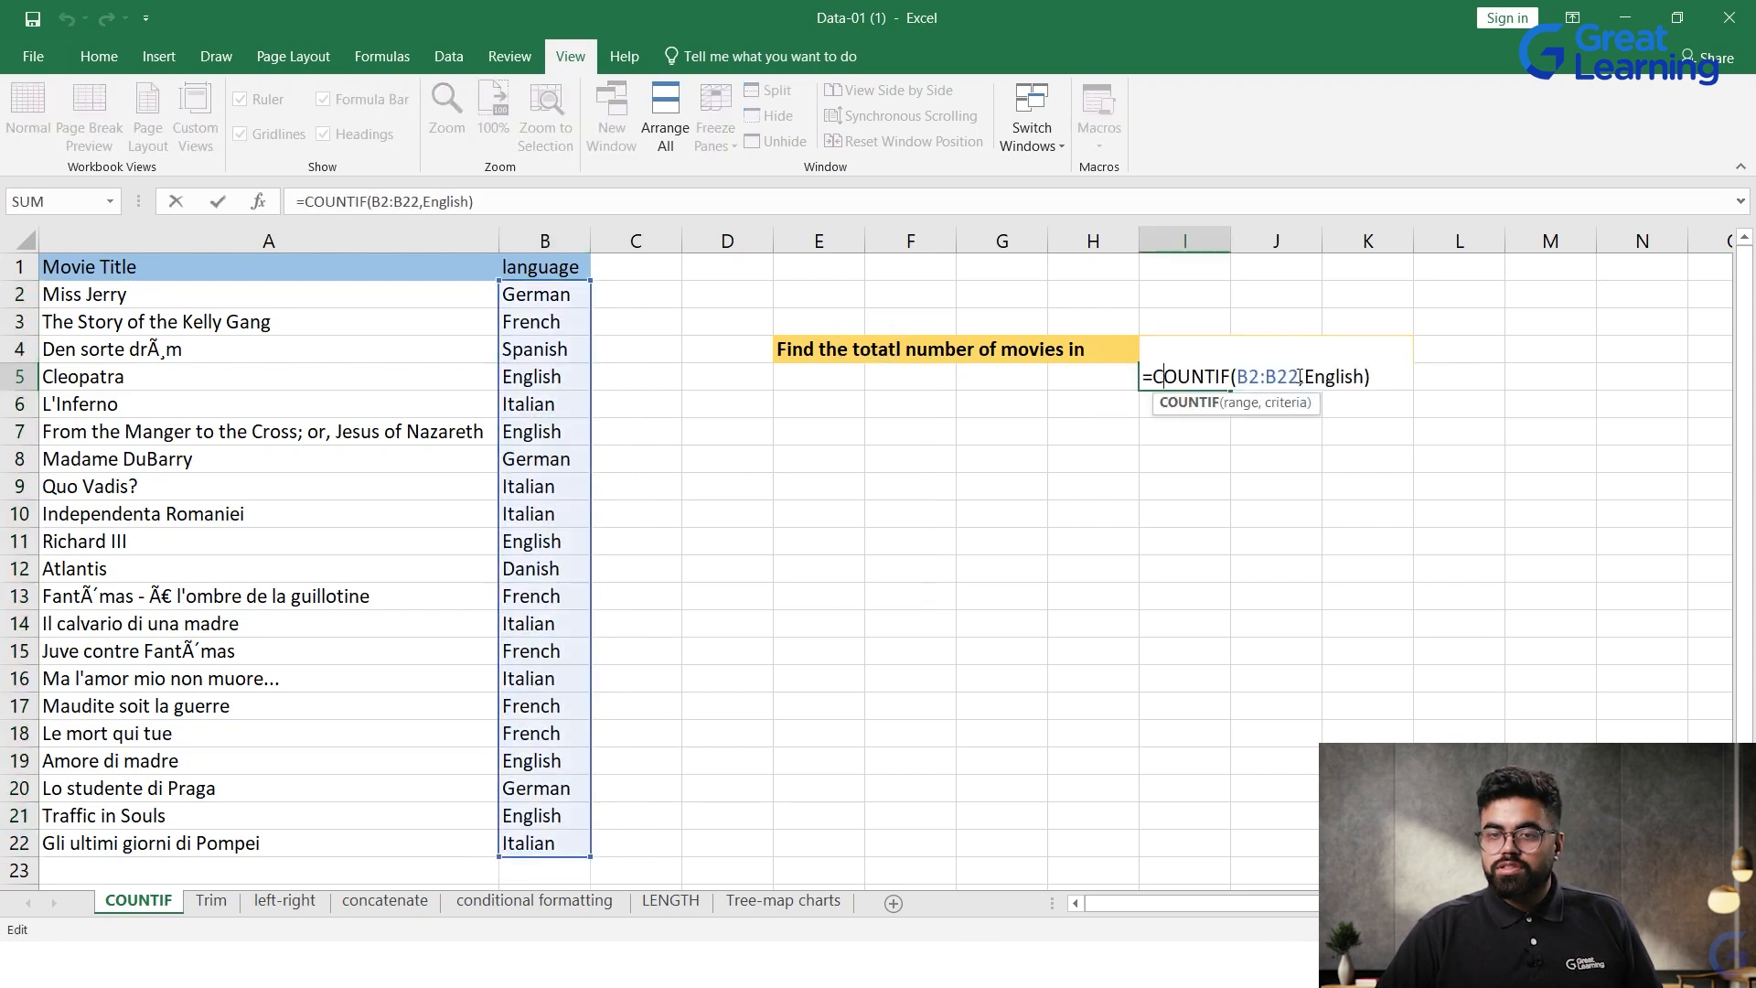
left_click(1301, 377)
key("Right")
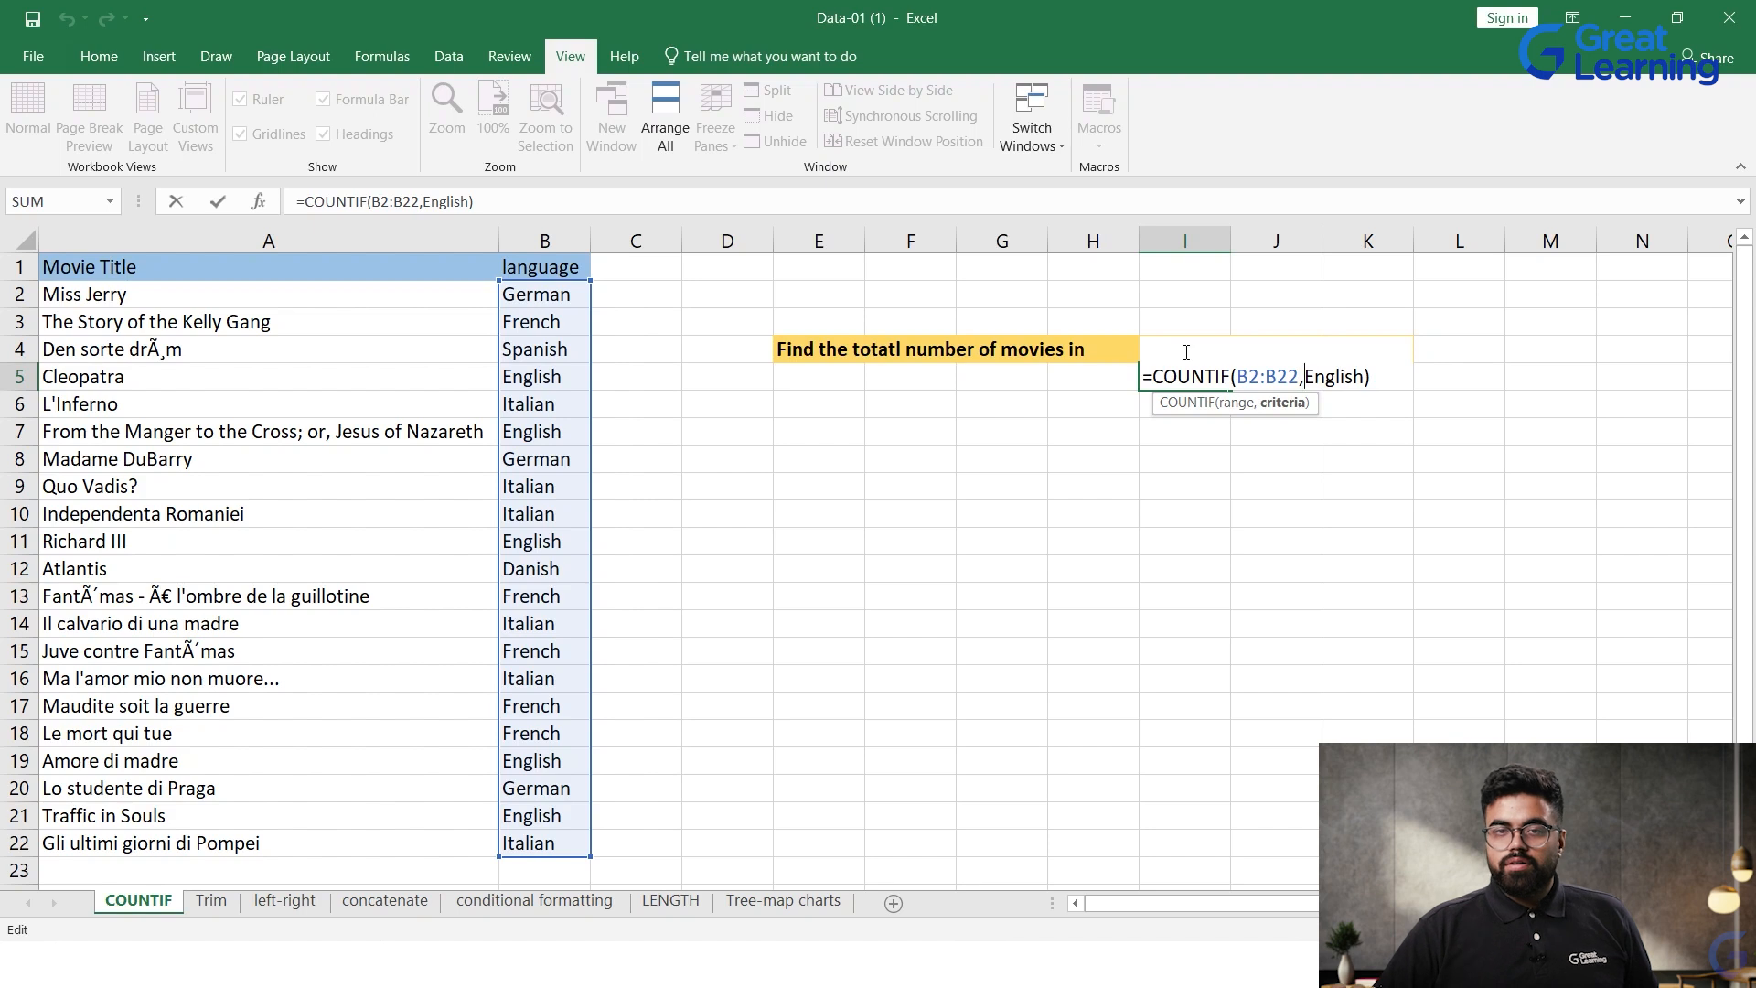
key("alt")
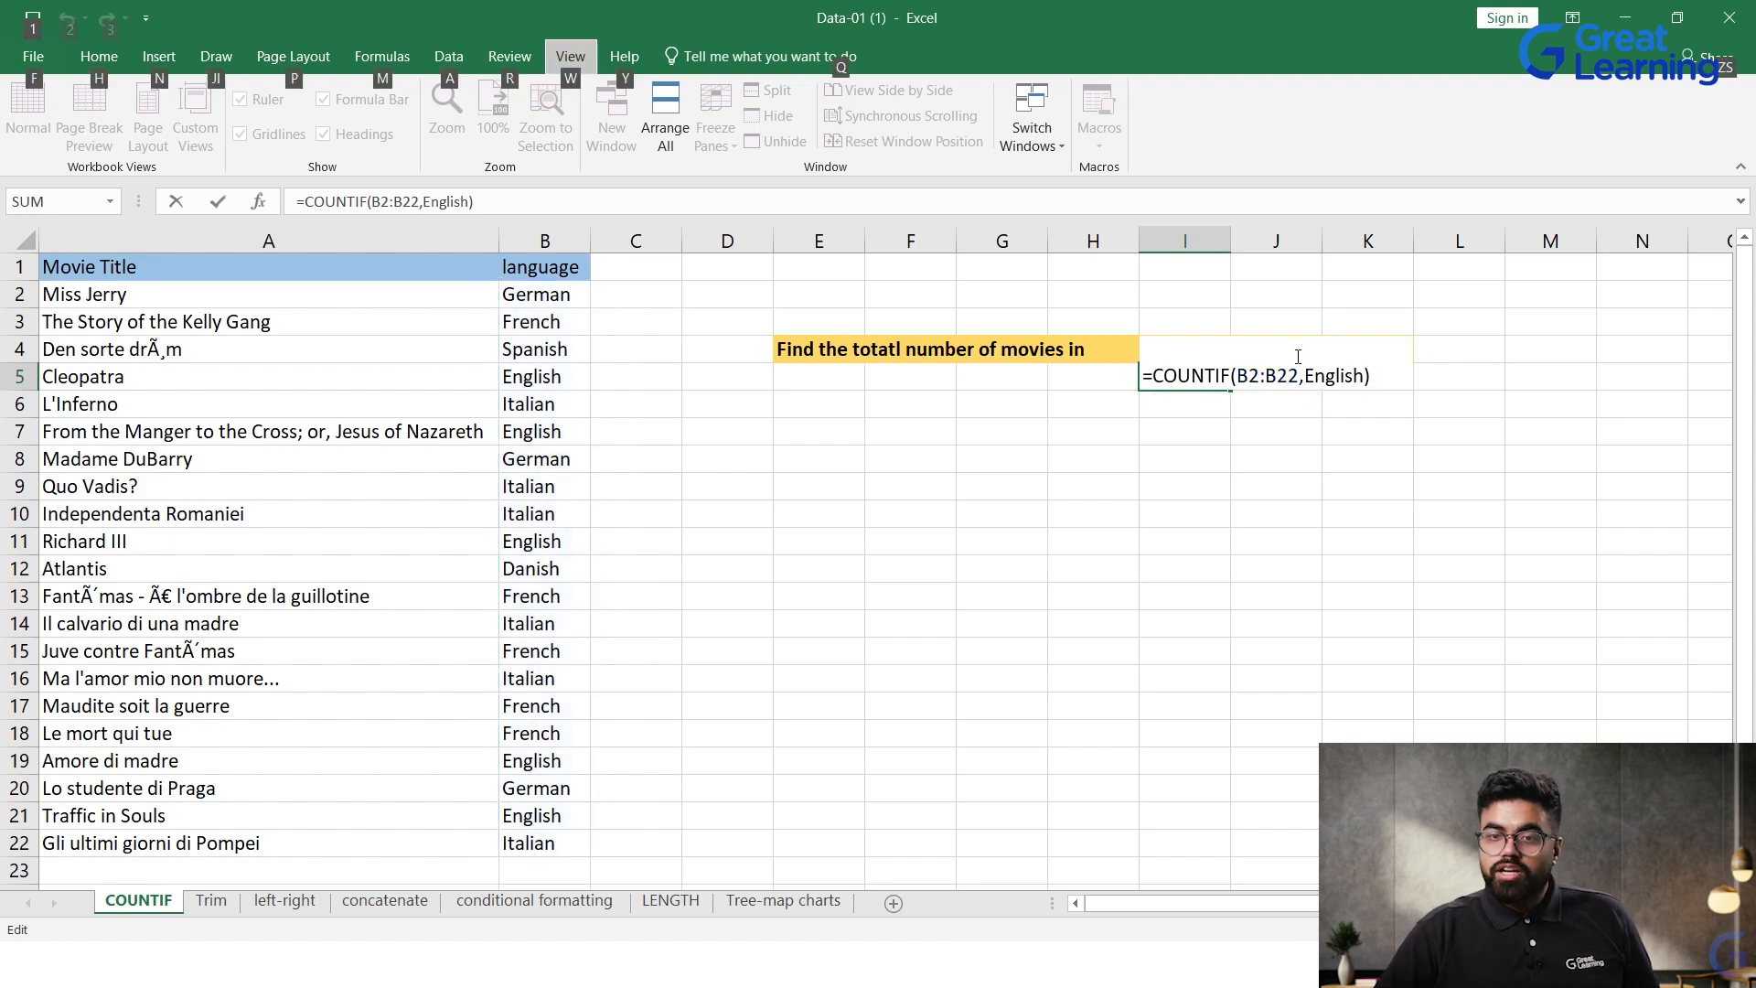
key("Escape")
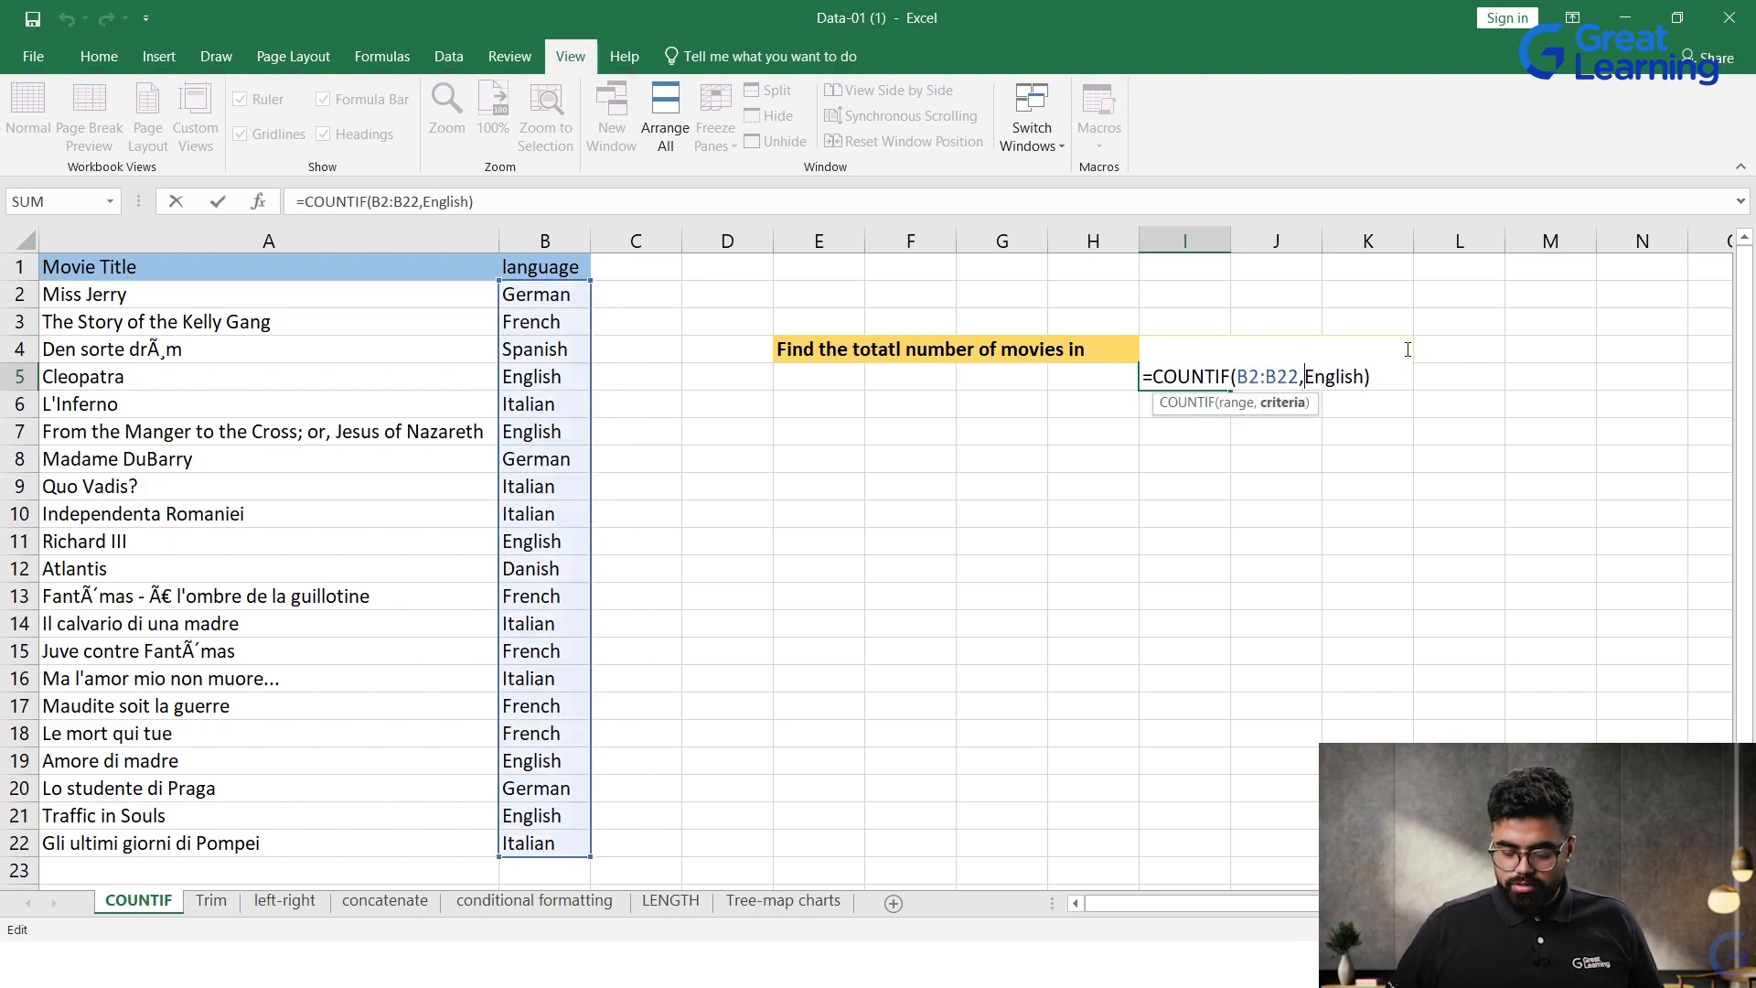
type("\"")
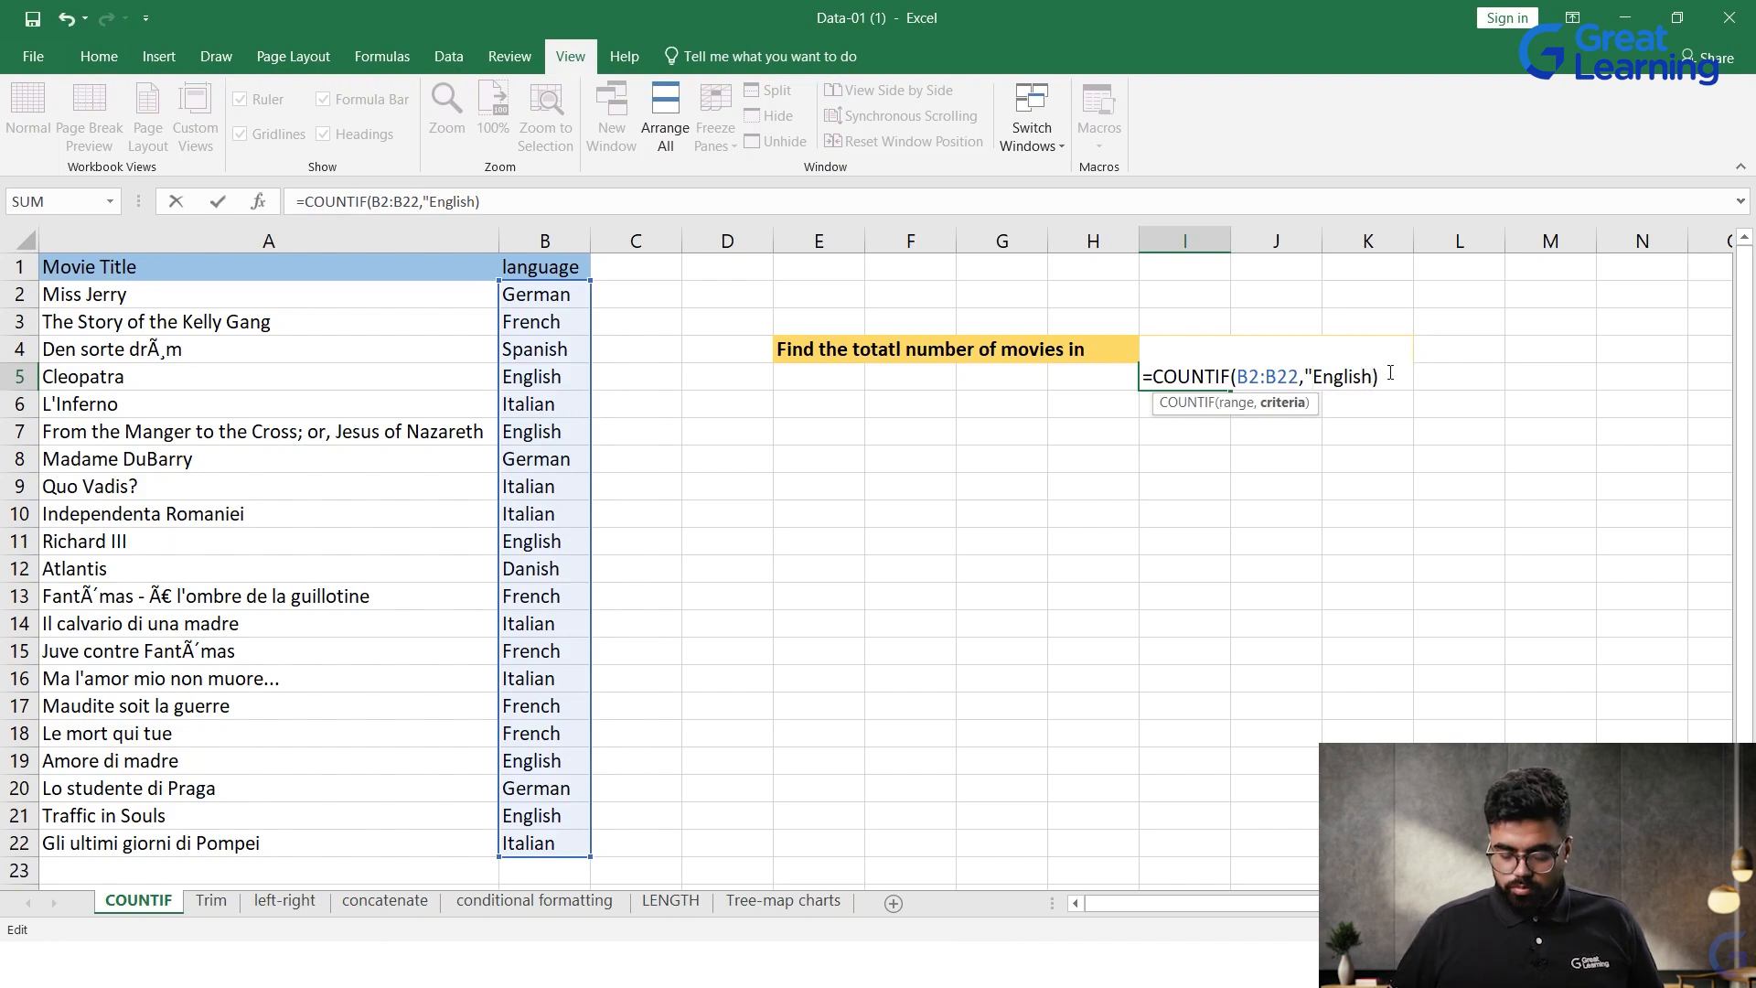
type("\"")
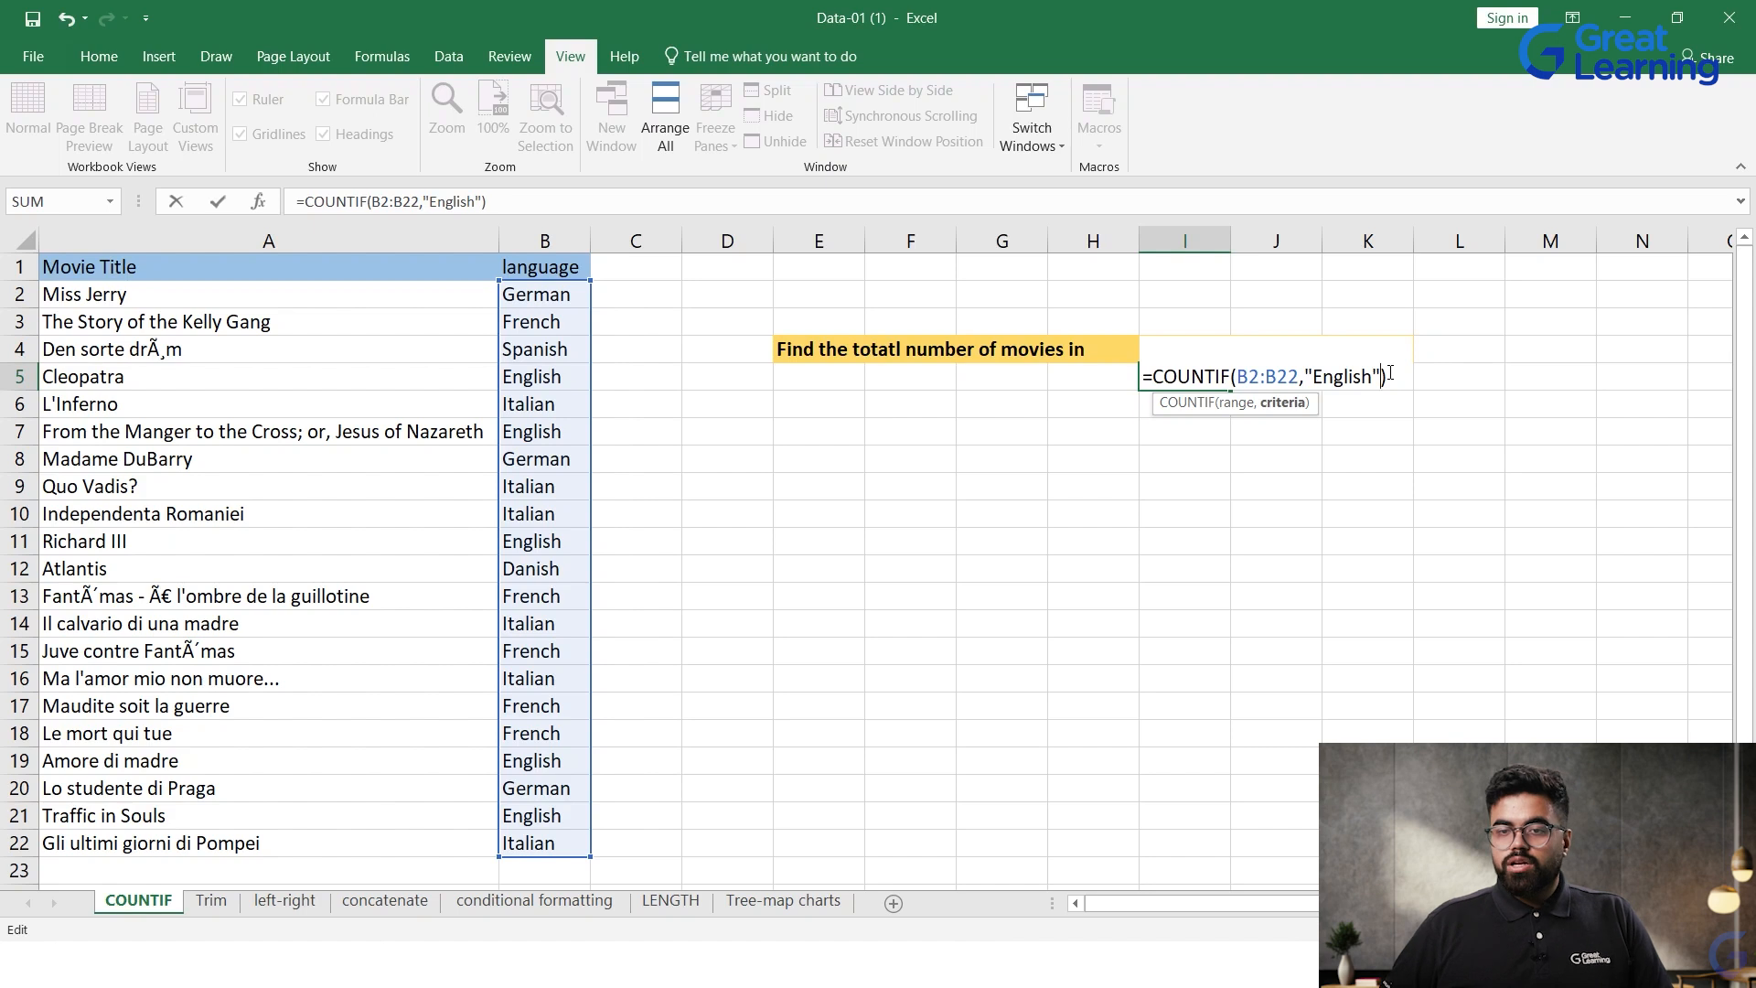
key("Return")
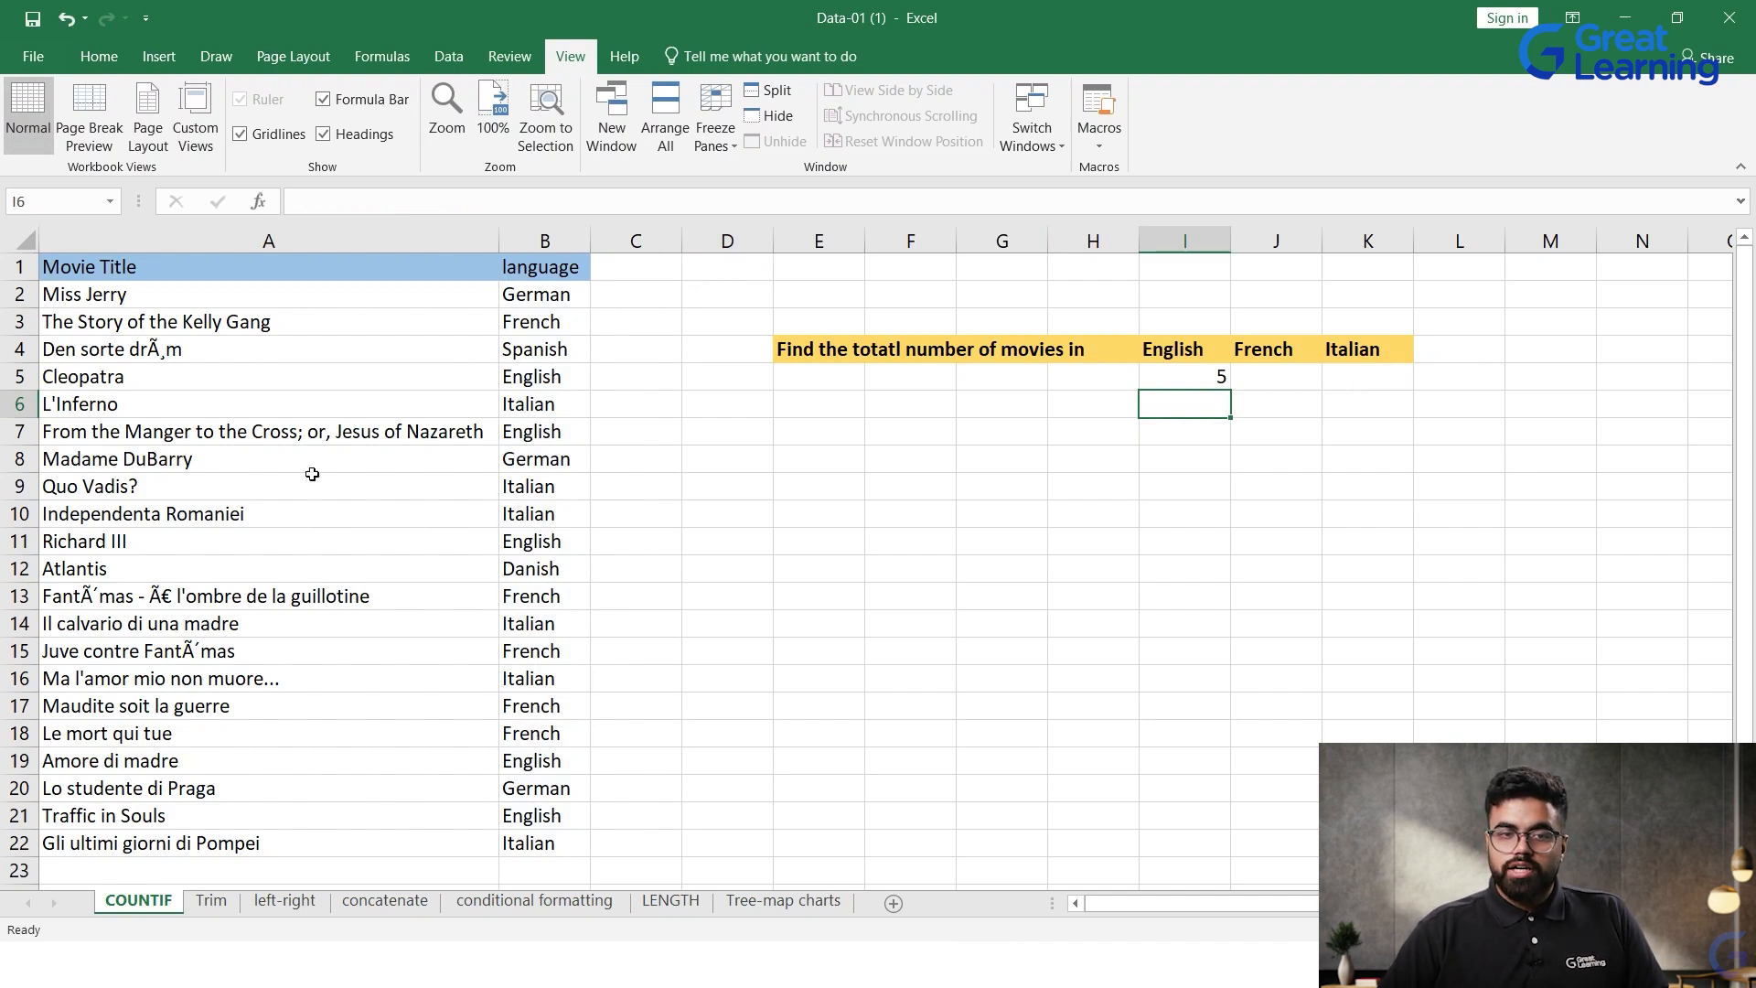
Step: Go through the English entries in the language column to check the count in I5
left_click(548, 379)
left_click(535, 430)
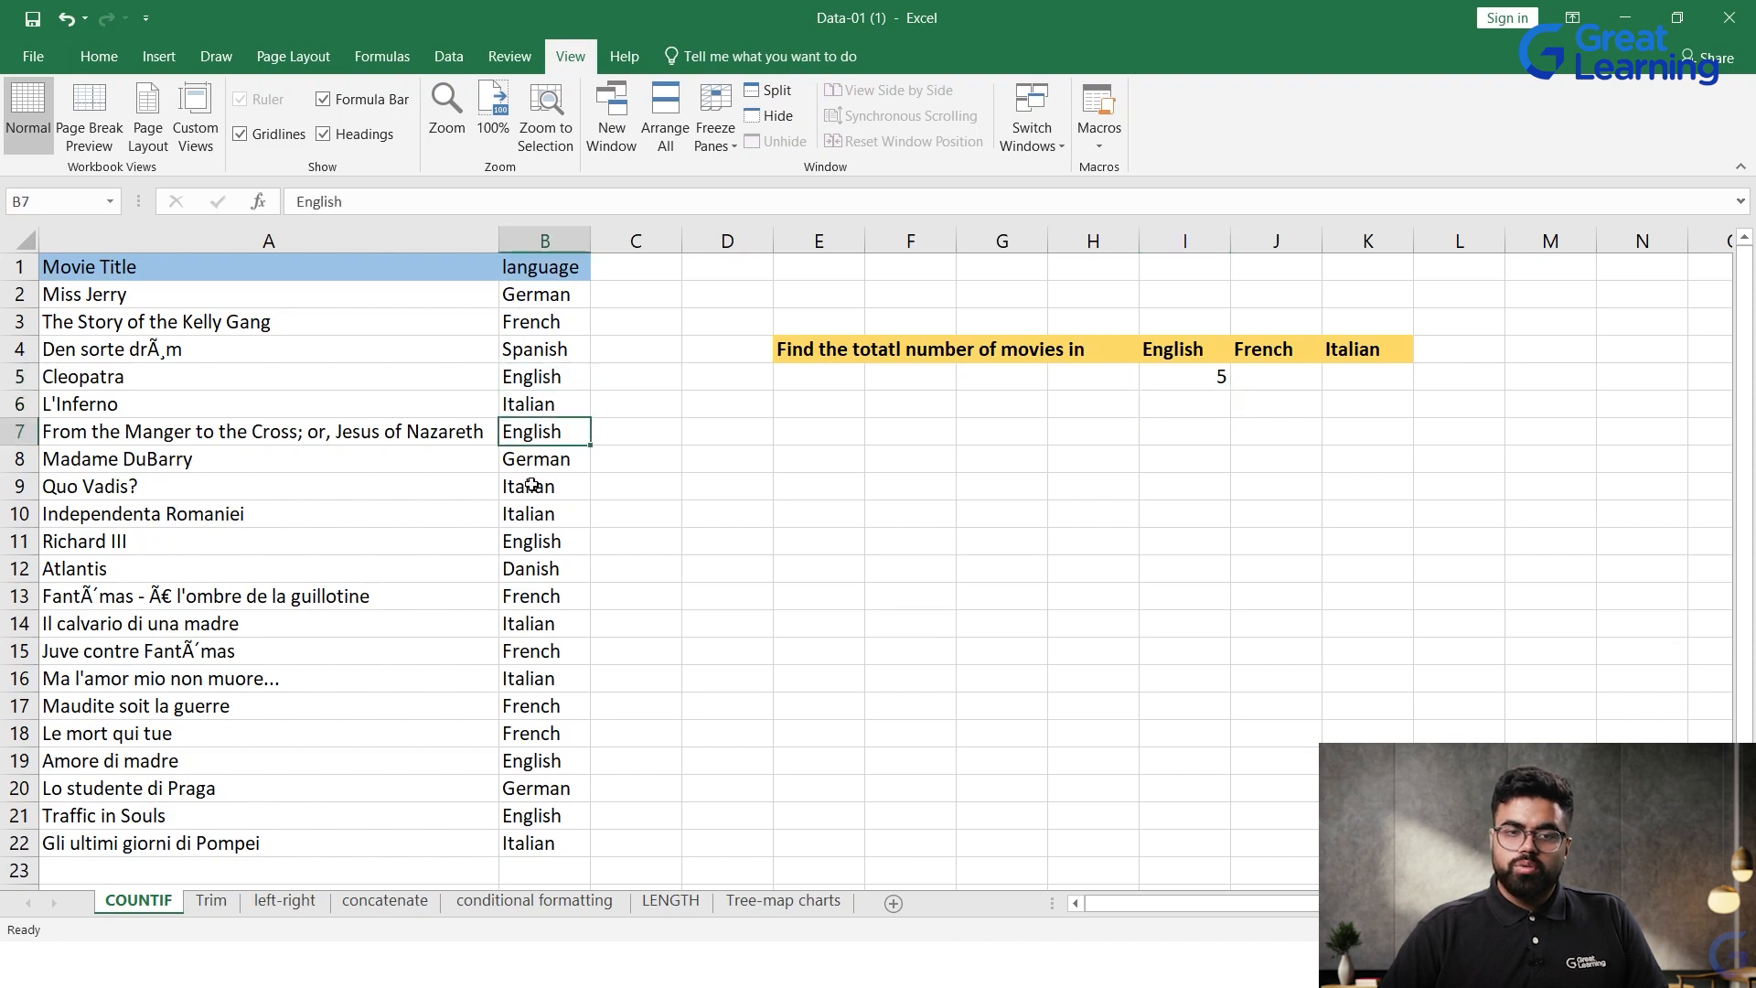
left_click(533, 545)
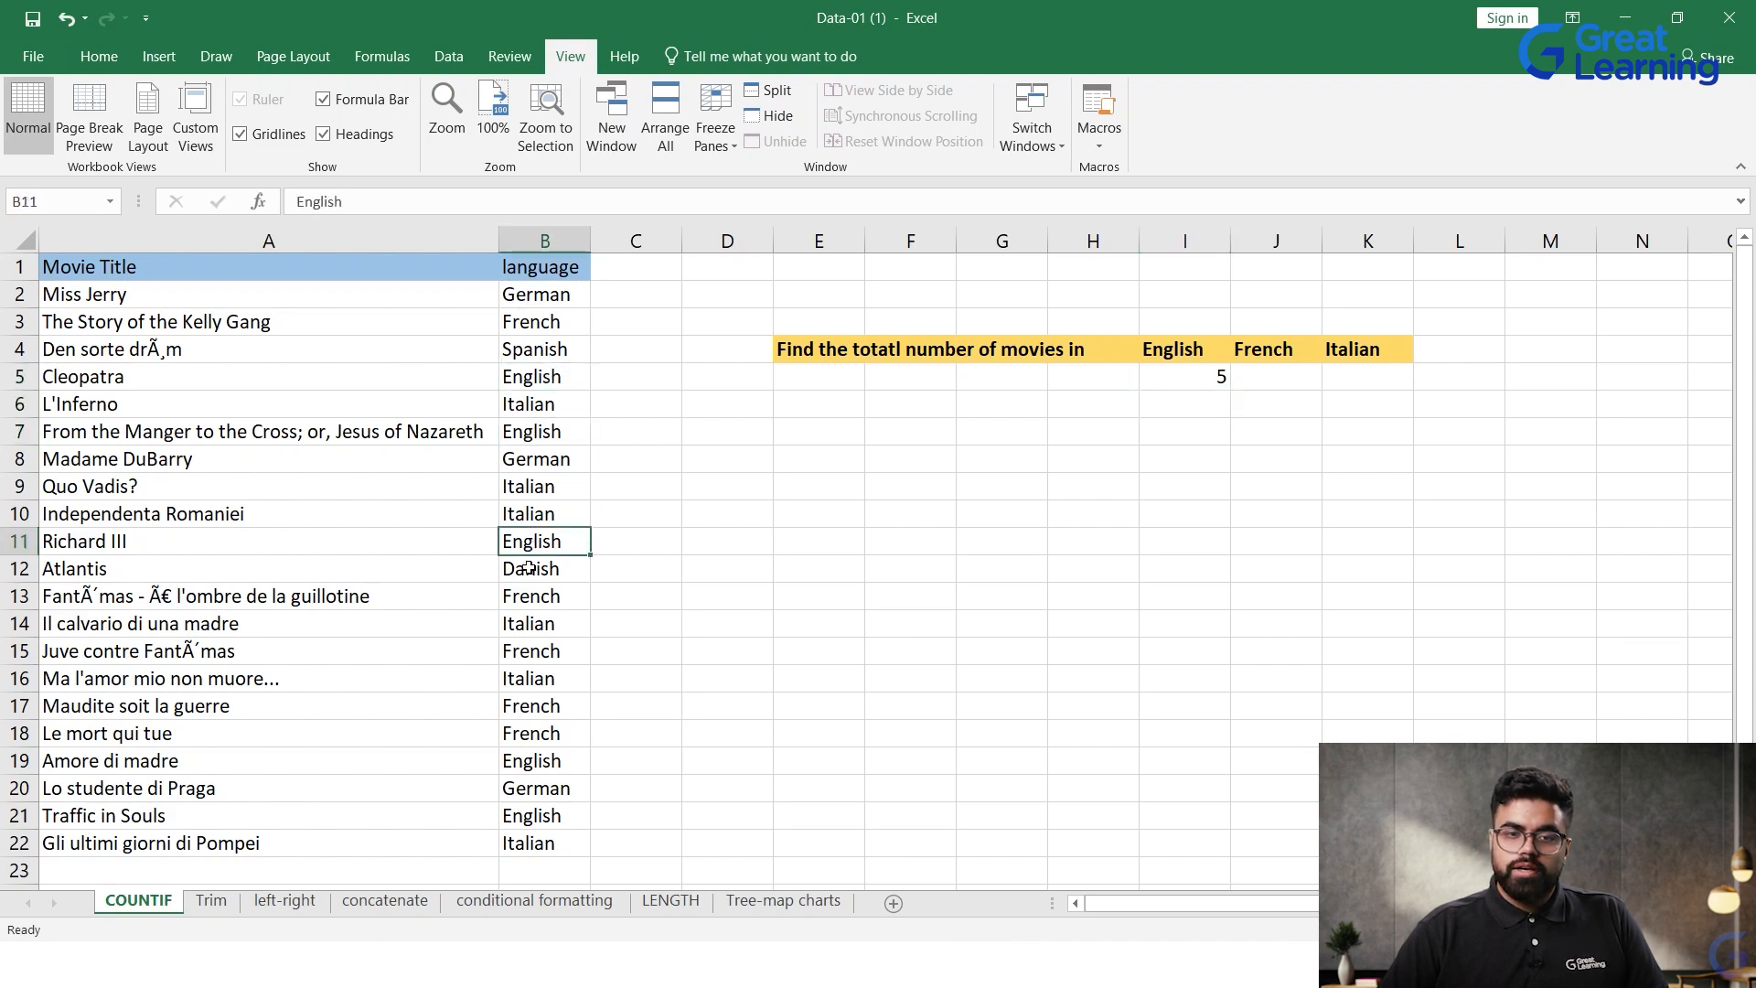
left_click(527, 768)
left_click(526, 790)
left_click(525, 812)
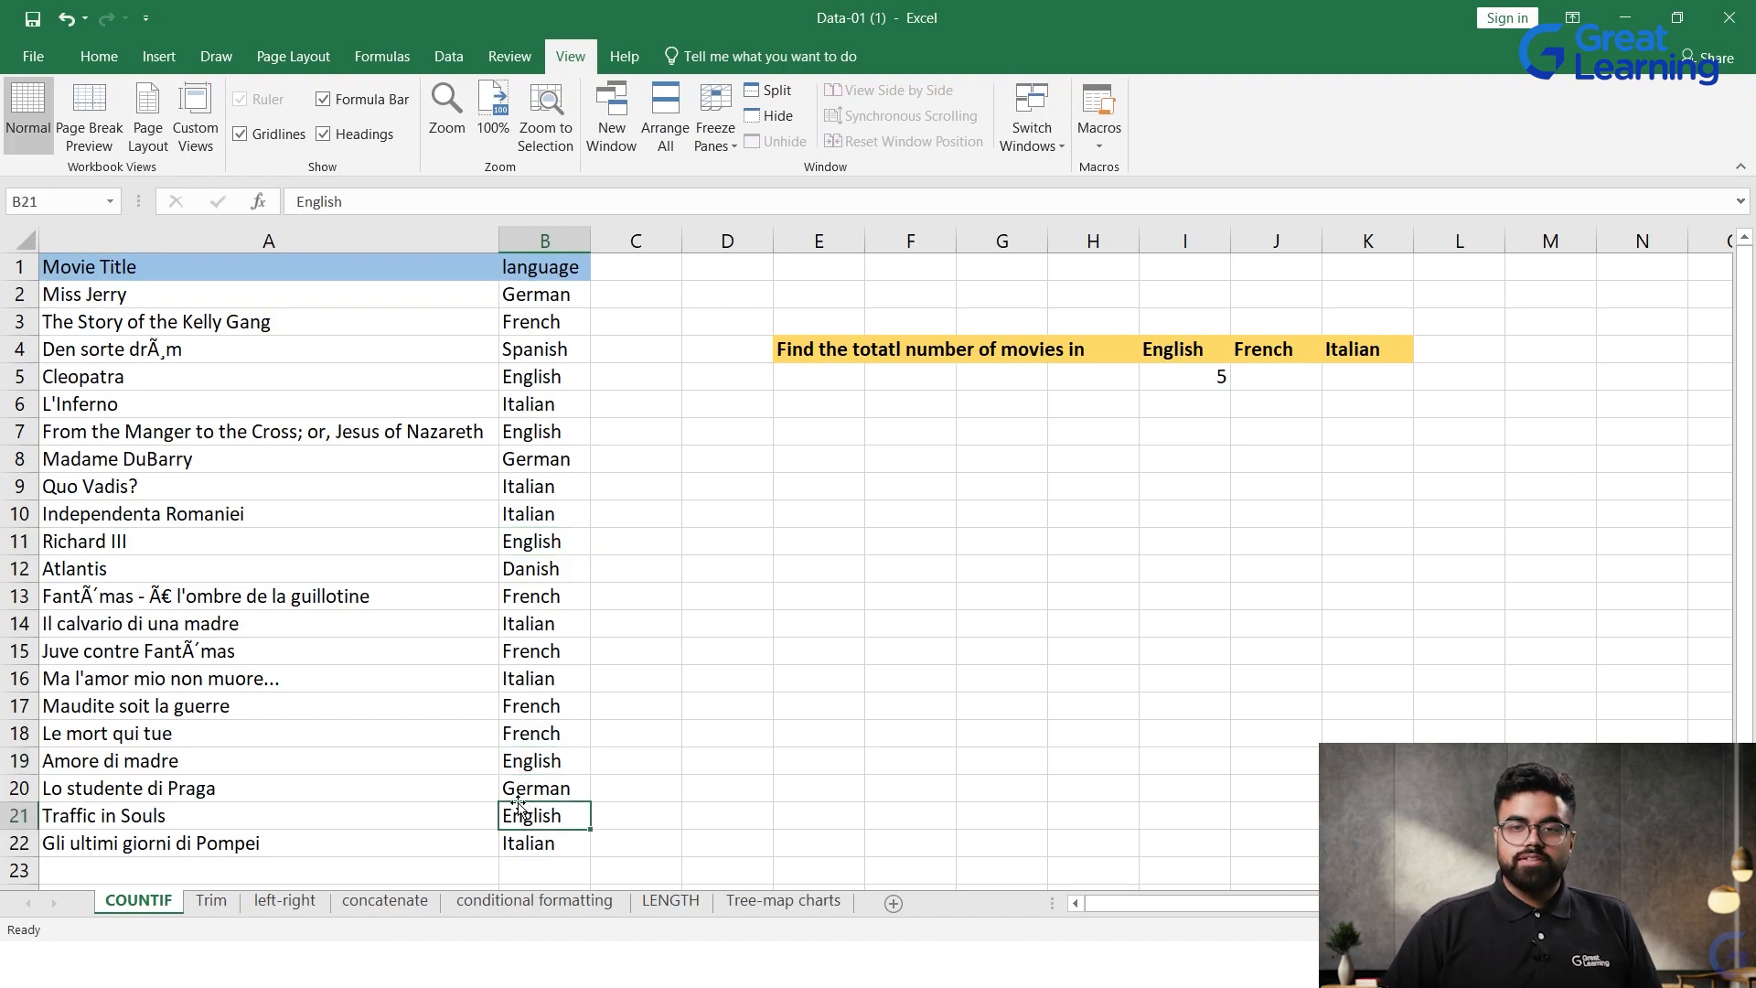
Step: Count the French movies in cell J5 with a COUNTIF formula over B2:B22 and the criterion "French"
left_click(1278, 393)
left_click(1278, 388)
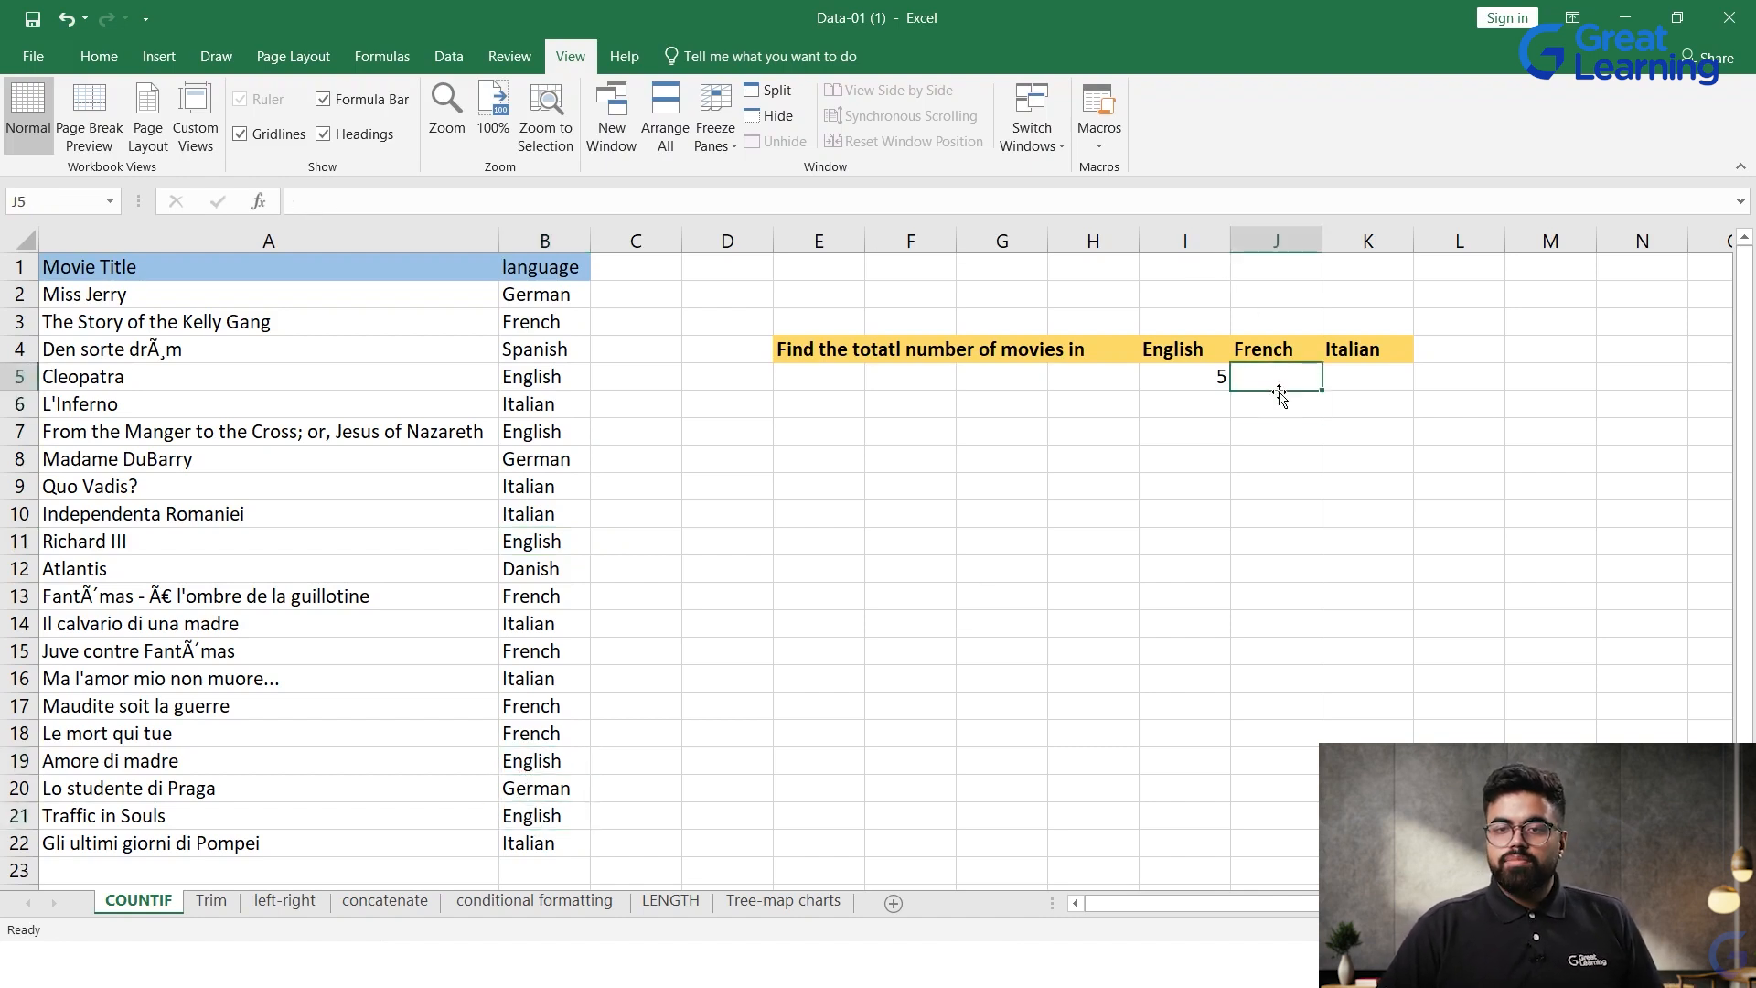
type("=")
type("=")
type("COUNT")
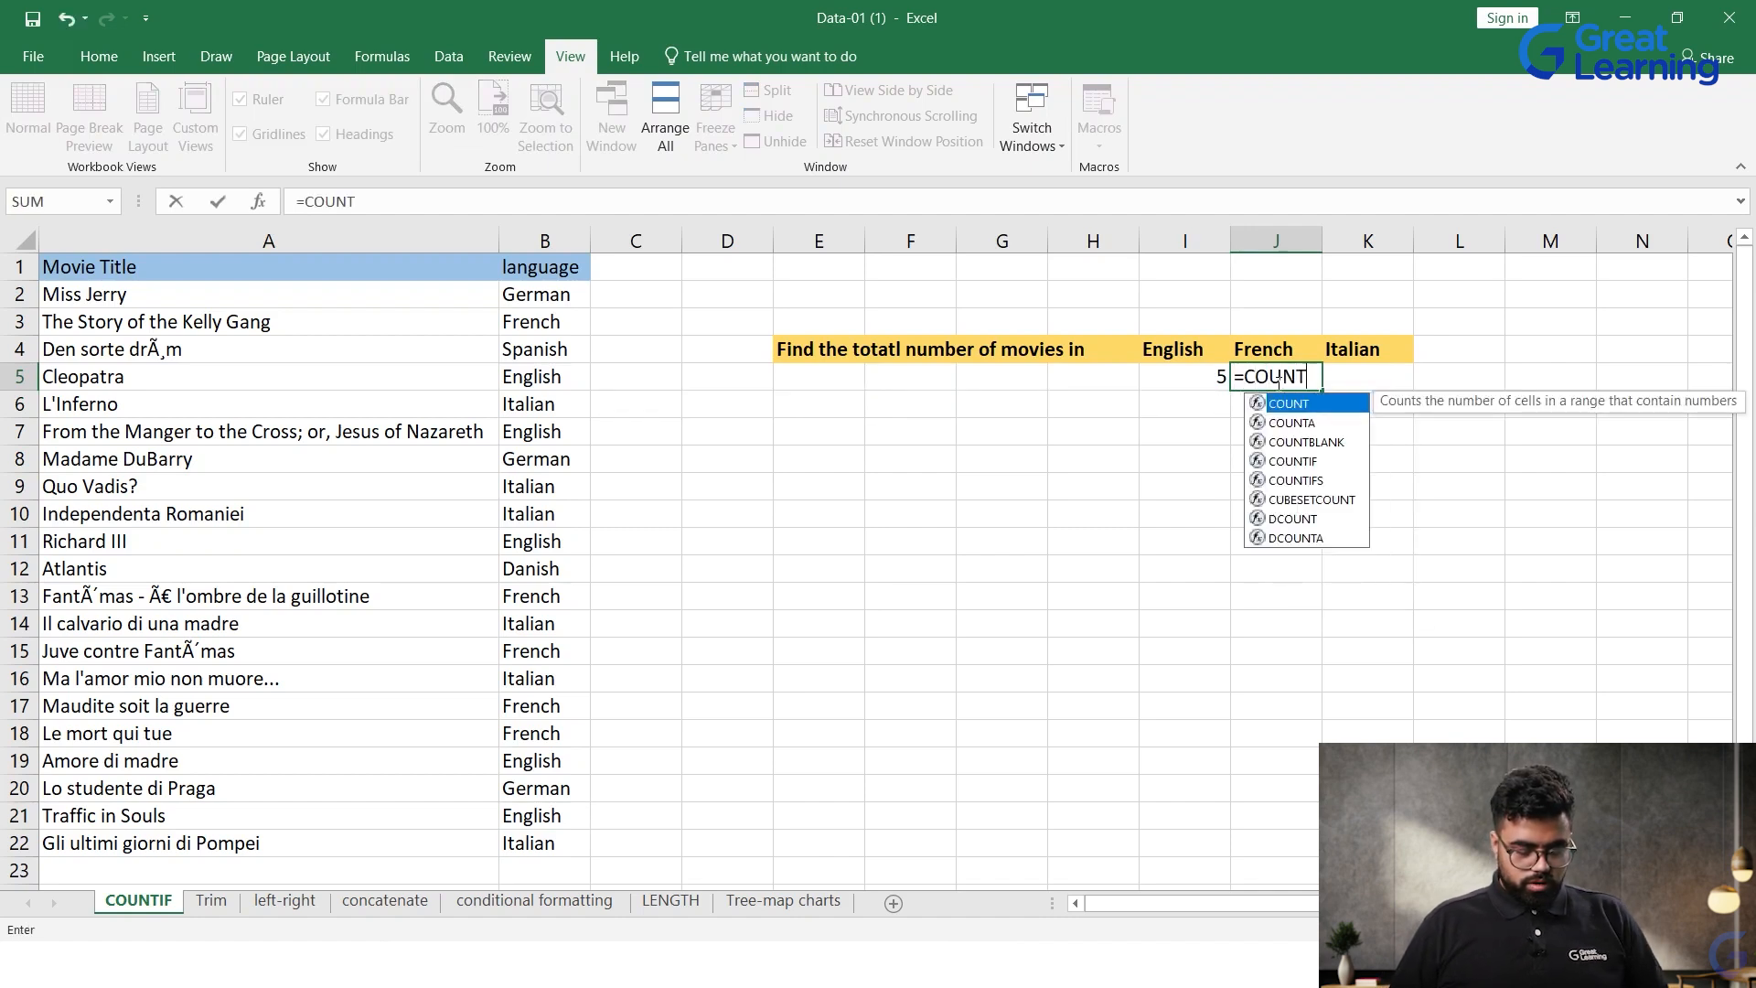
type("IF(")
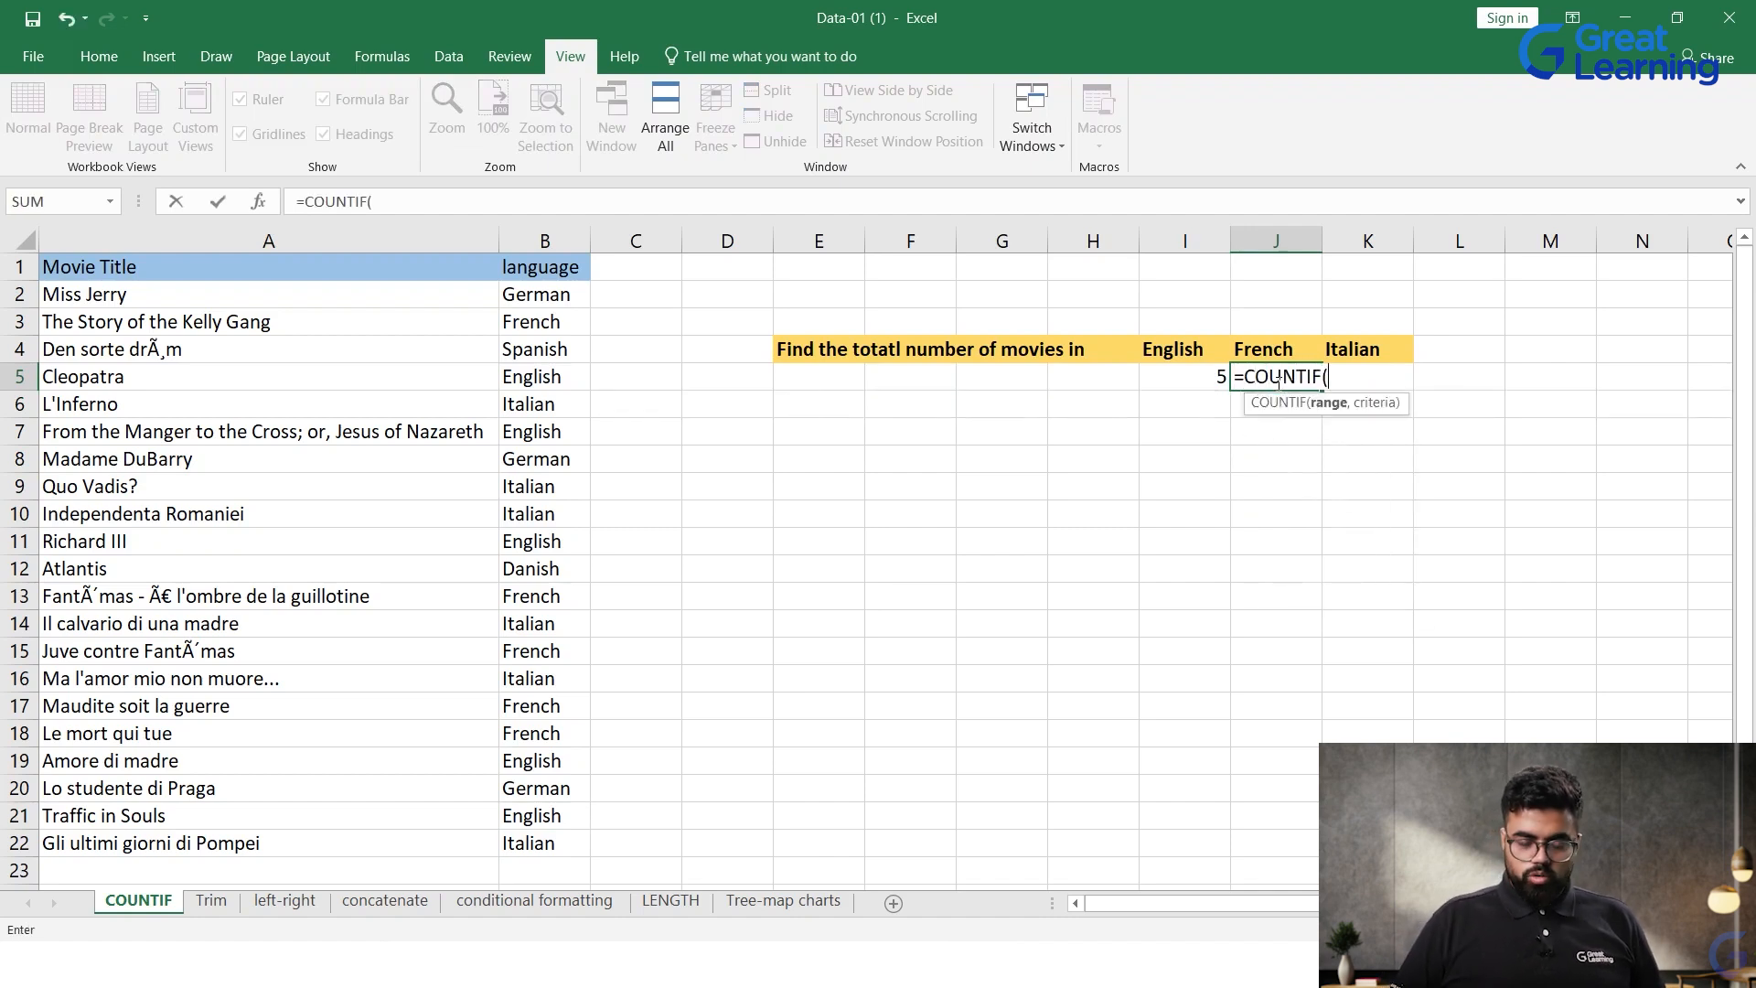
left_click_drag(578, 293, 513, 842)
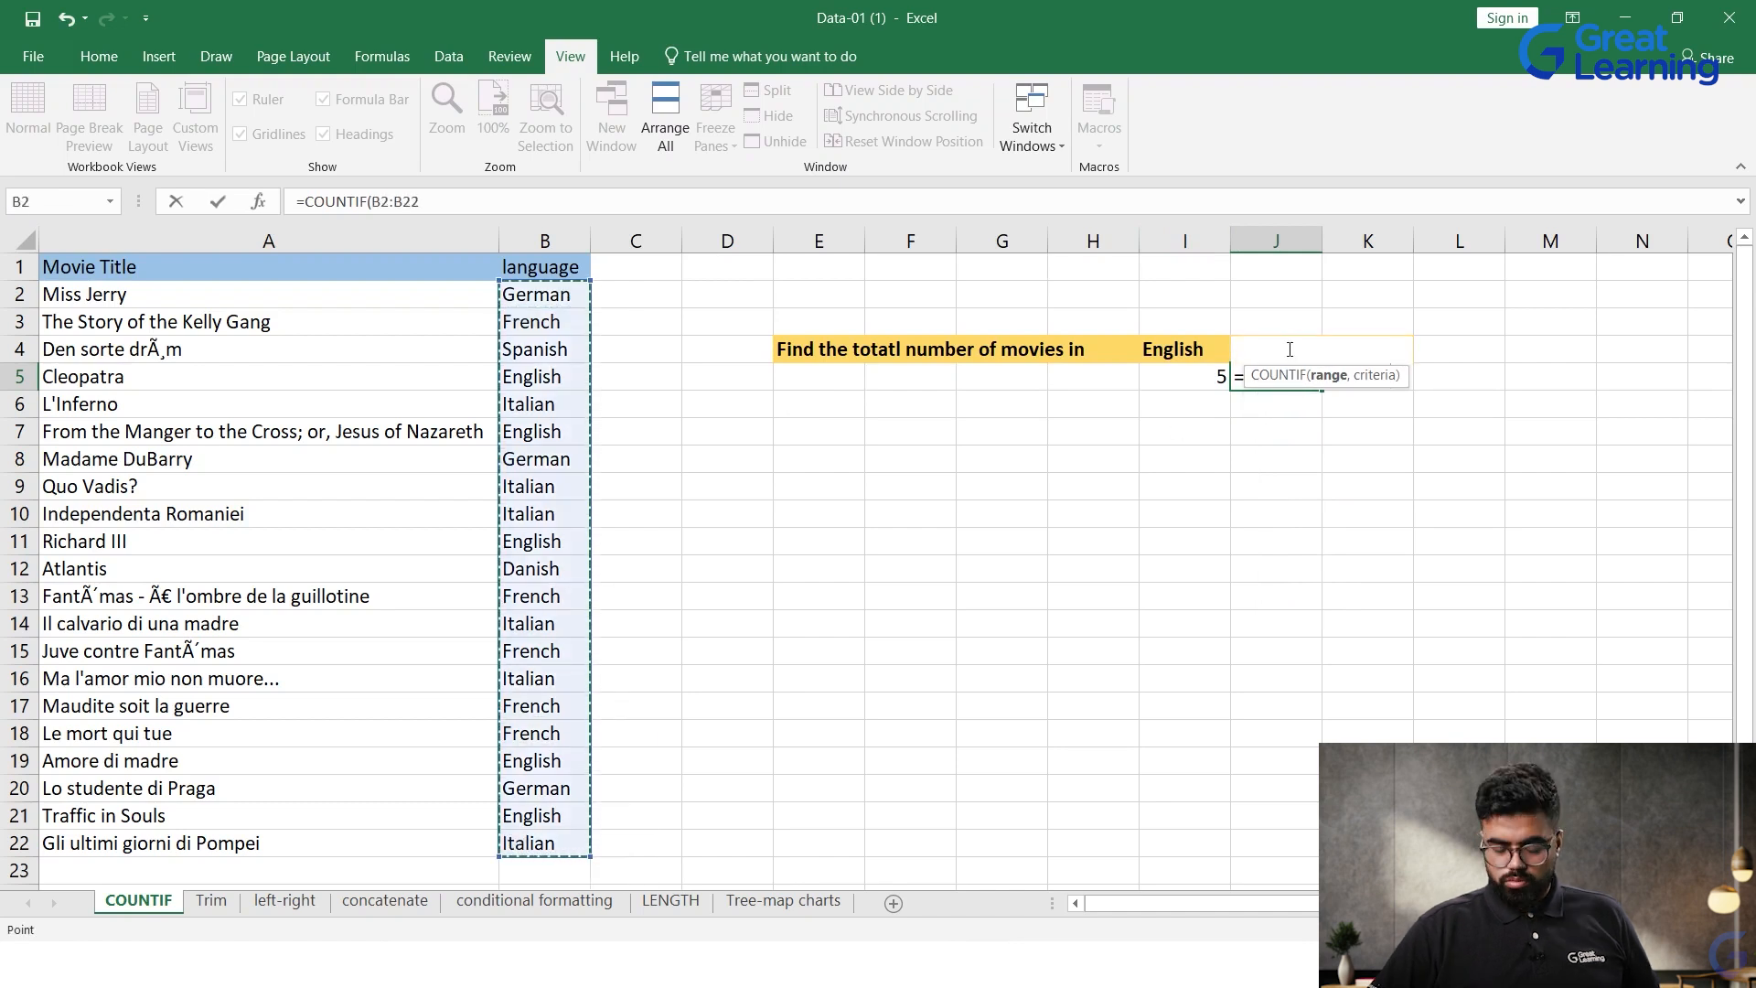
type(",\"Fres")
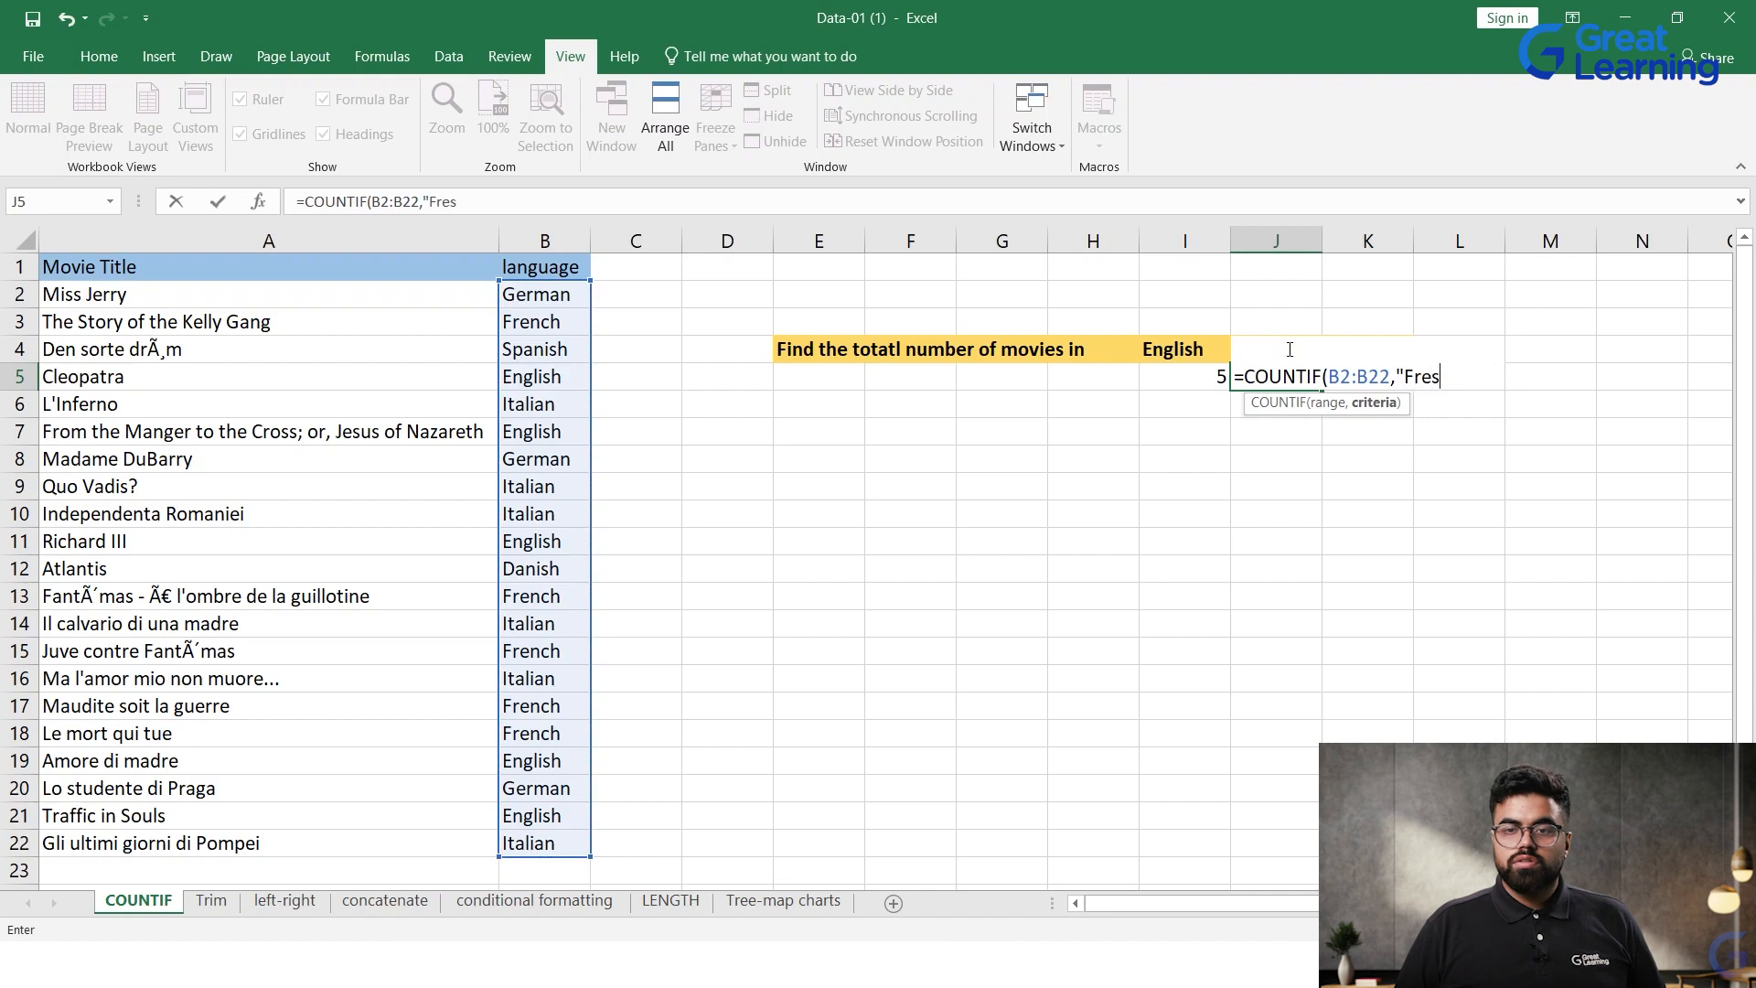
key("BackSpace")
type("nch\"")
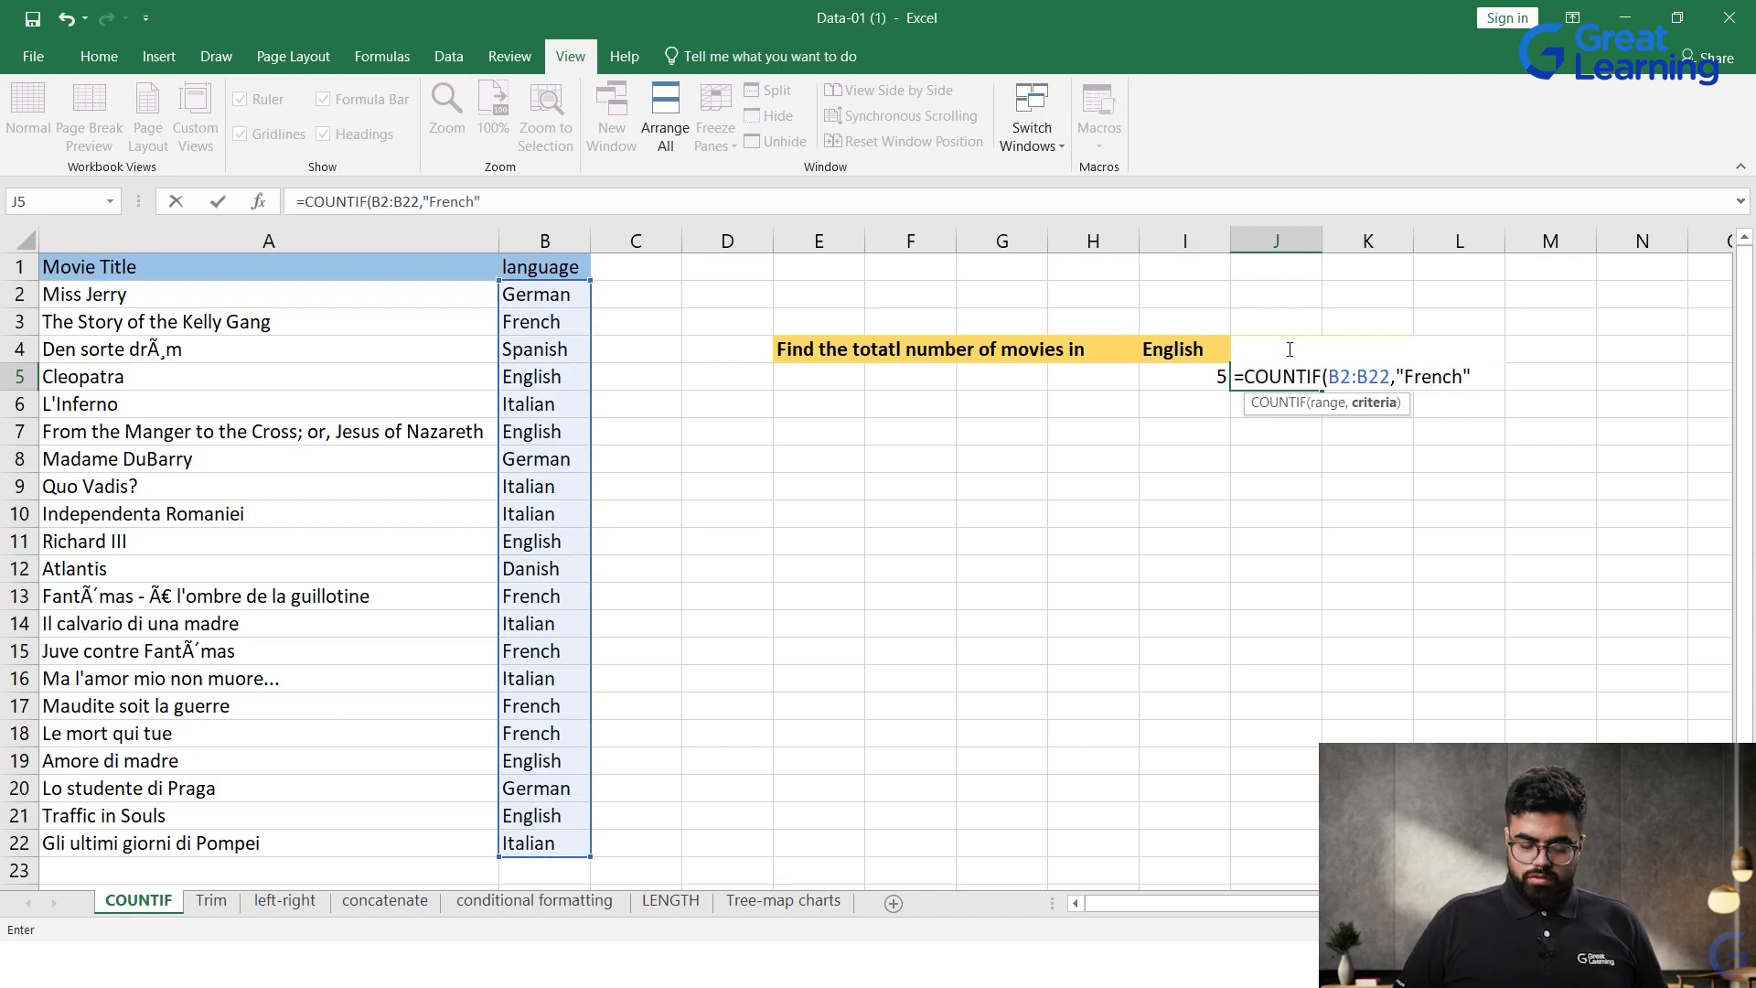
key("Return")
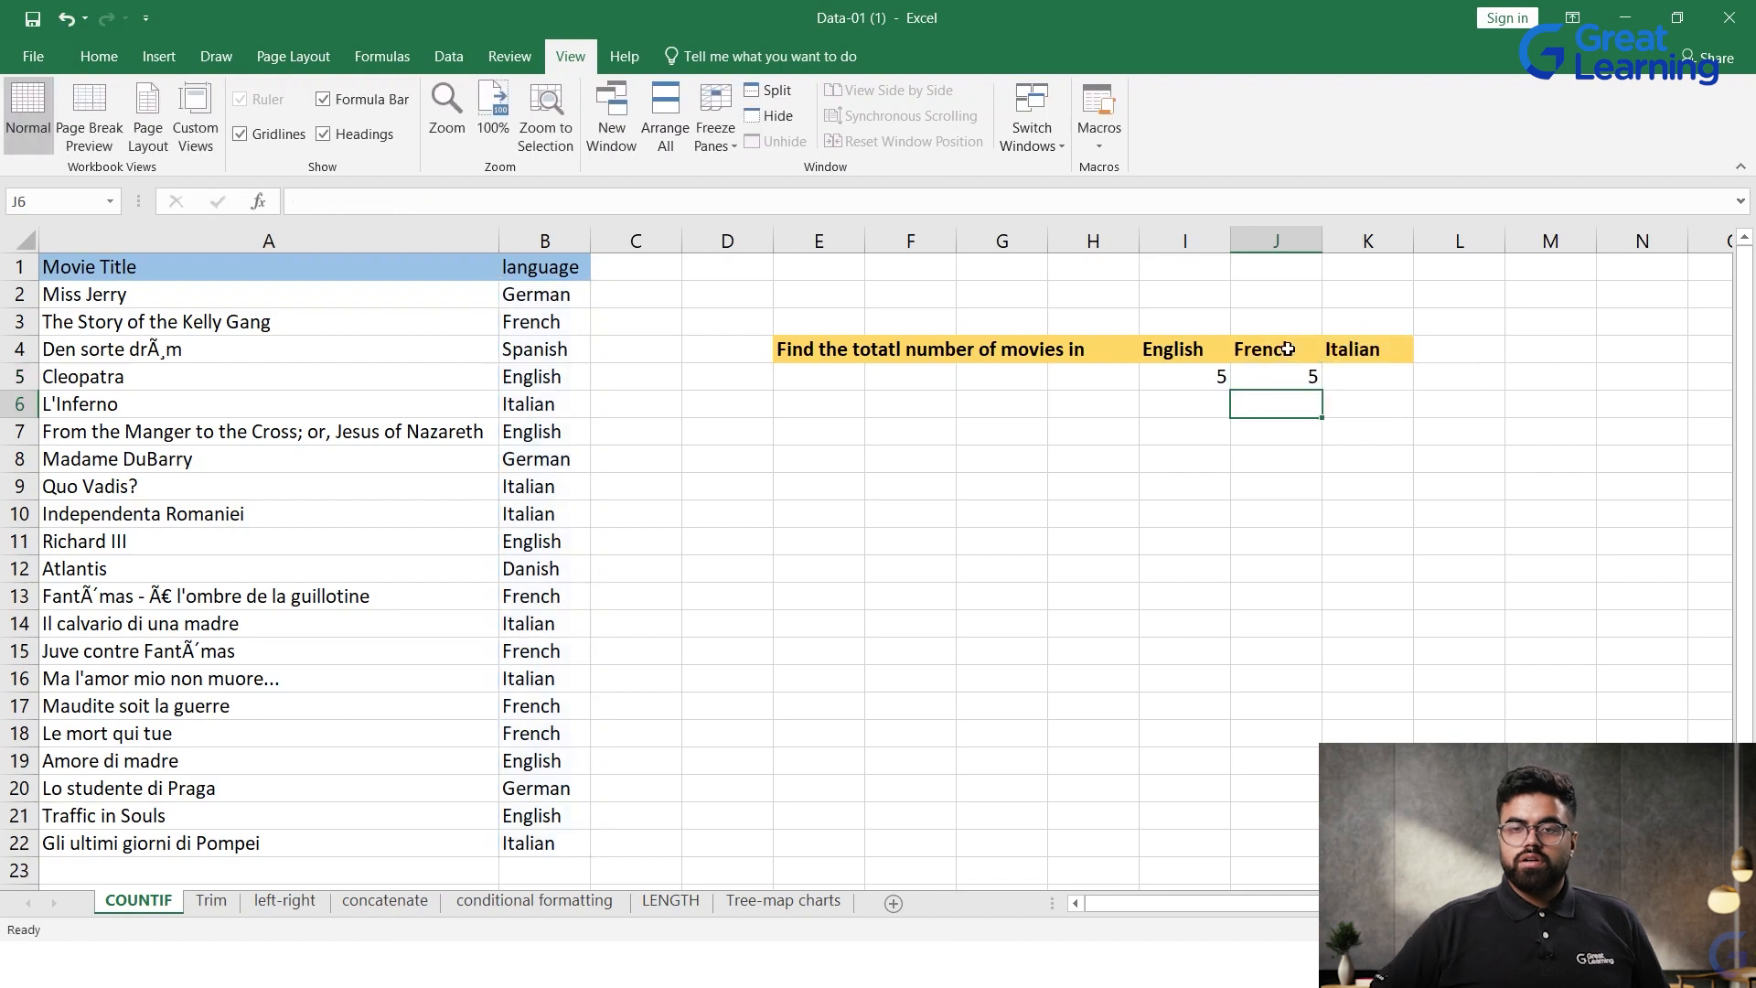
Step: Count the Italian movies in cell K5 with a COUNTIF formula over B2:B22 and the criterion "Italian"
double_click(1369, 373)
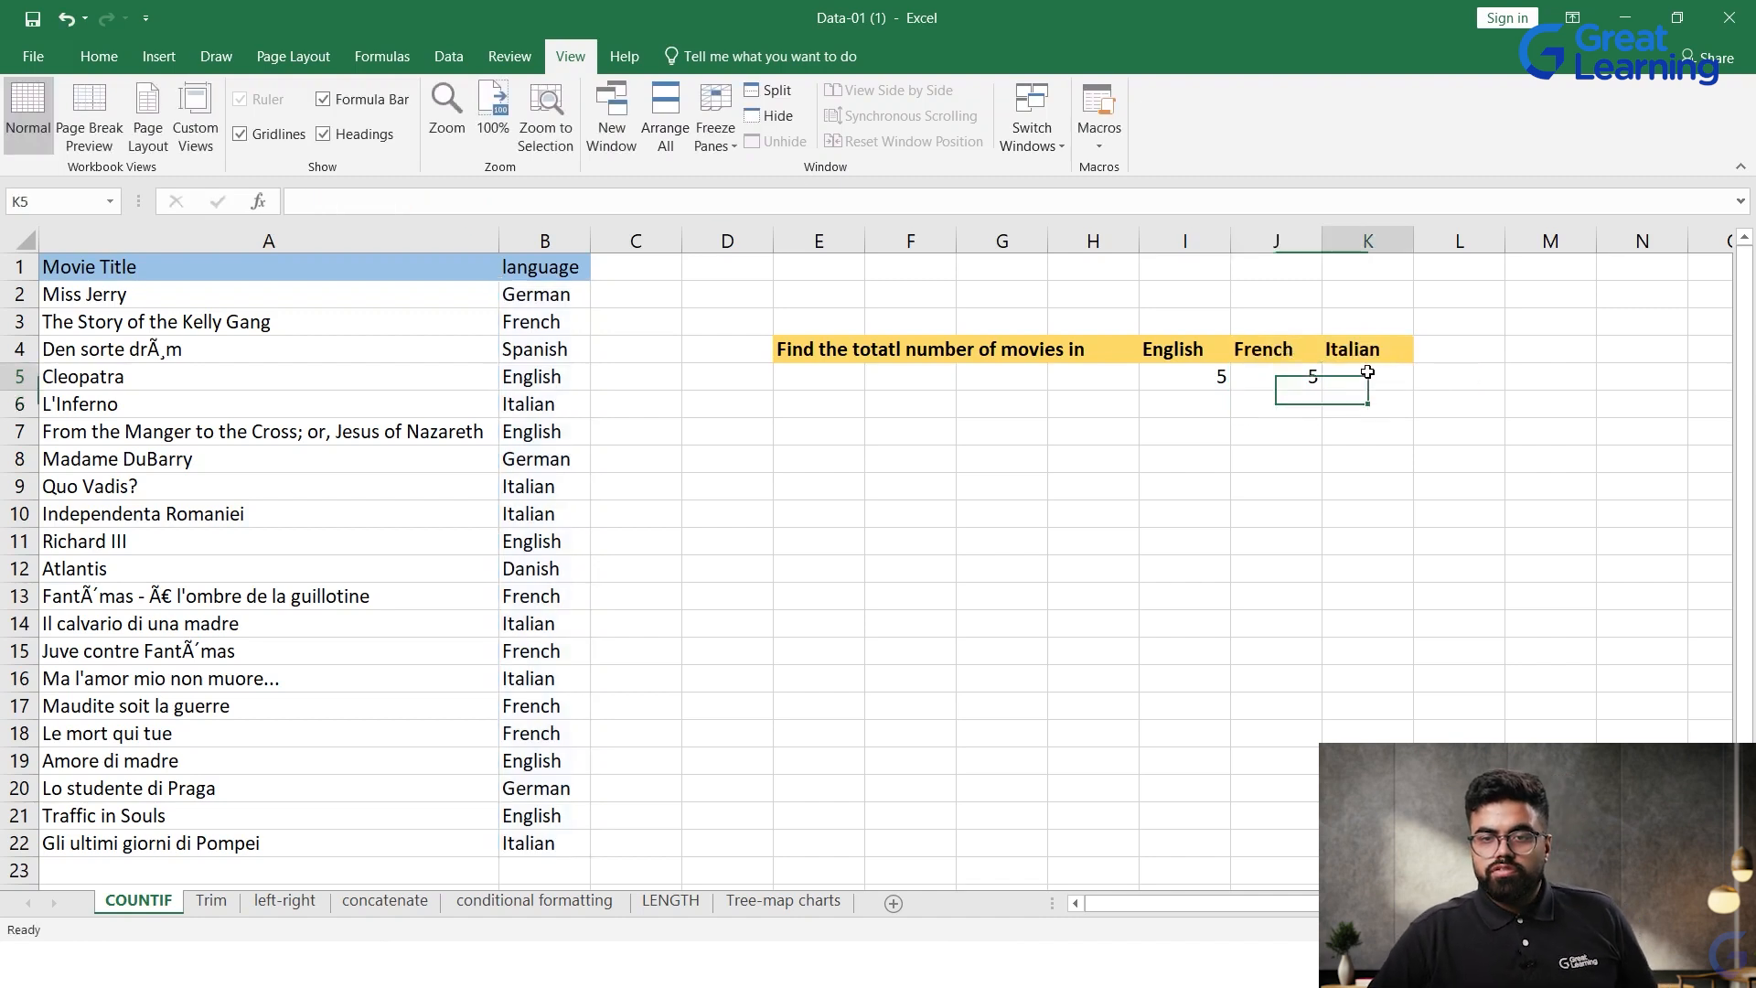
type("=")
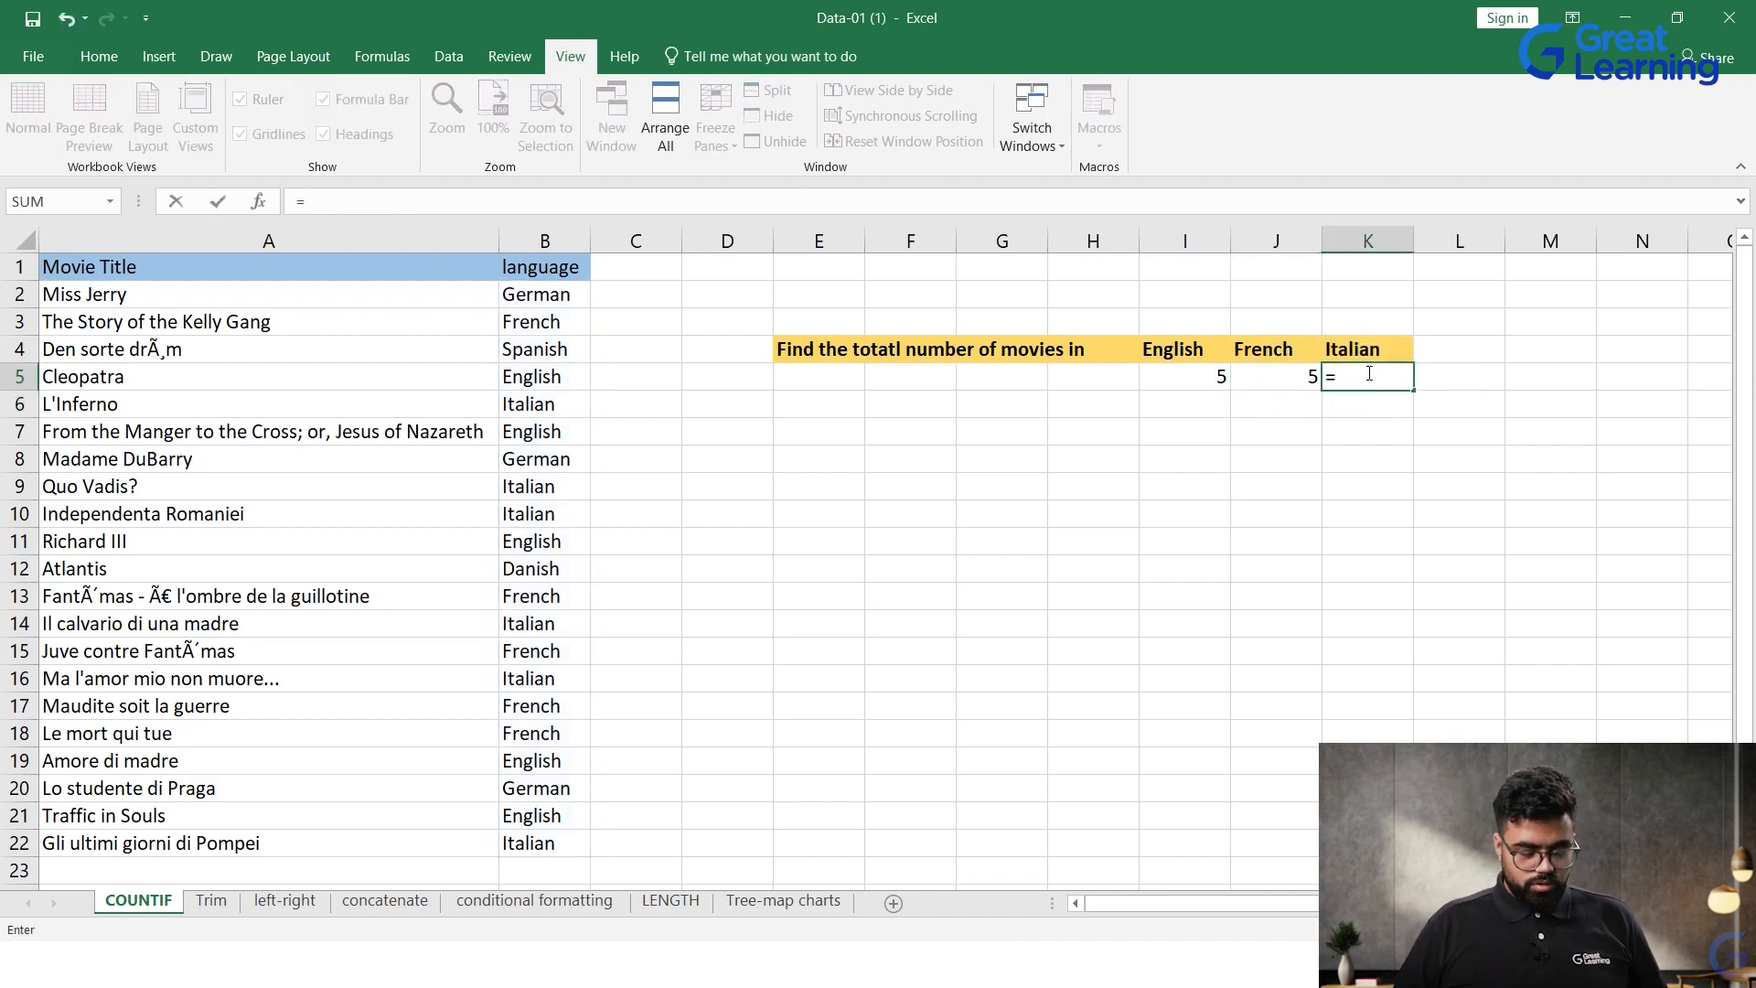
type("ContIF(")
left_click(1379, 376)
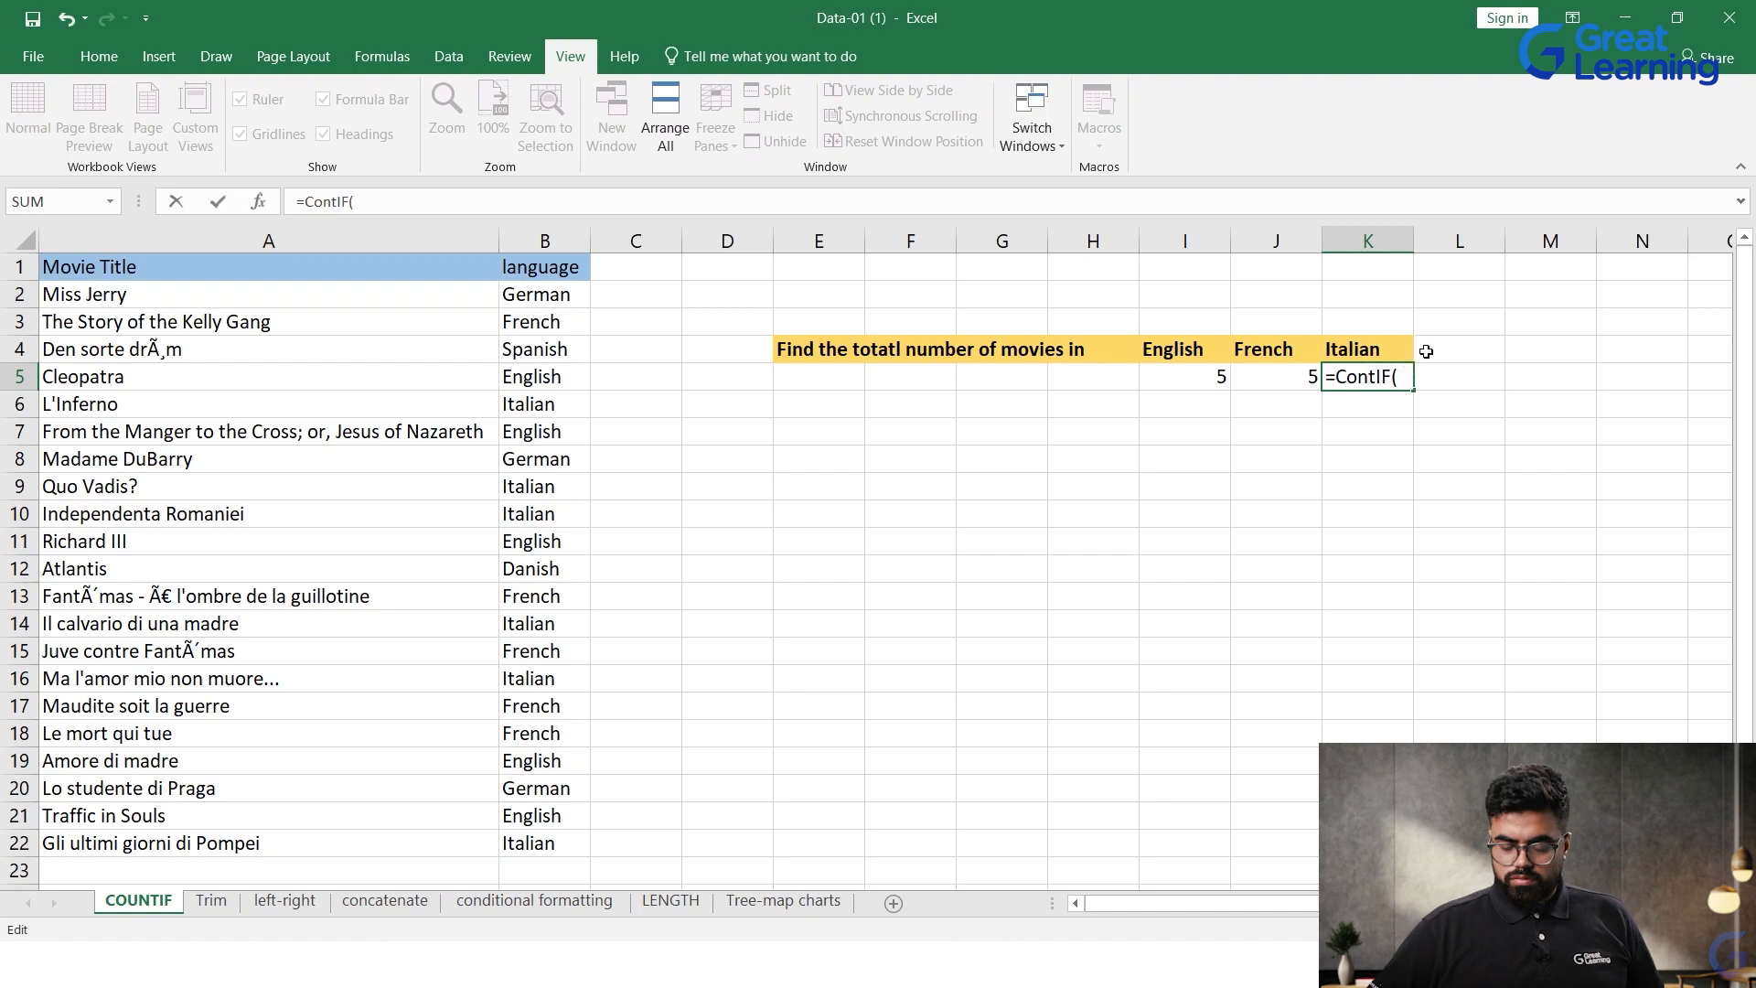
key("BackSpace")
key("BackSpace")
key("BackSpace")
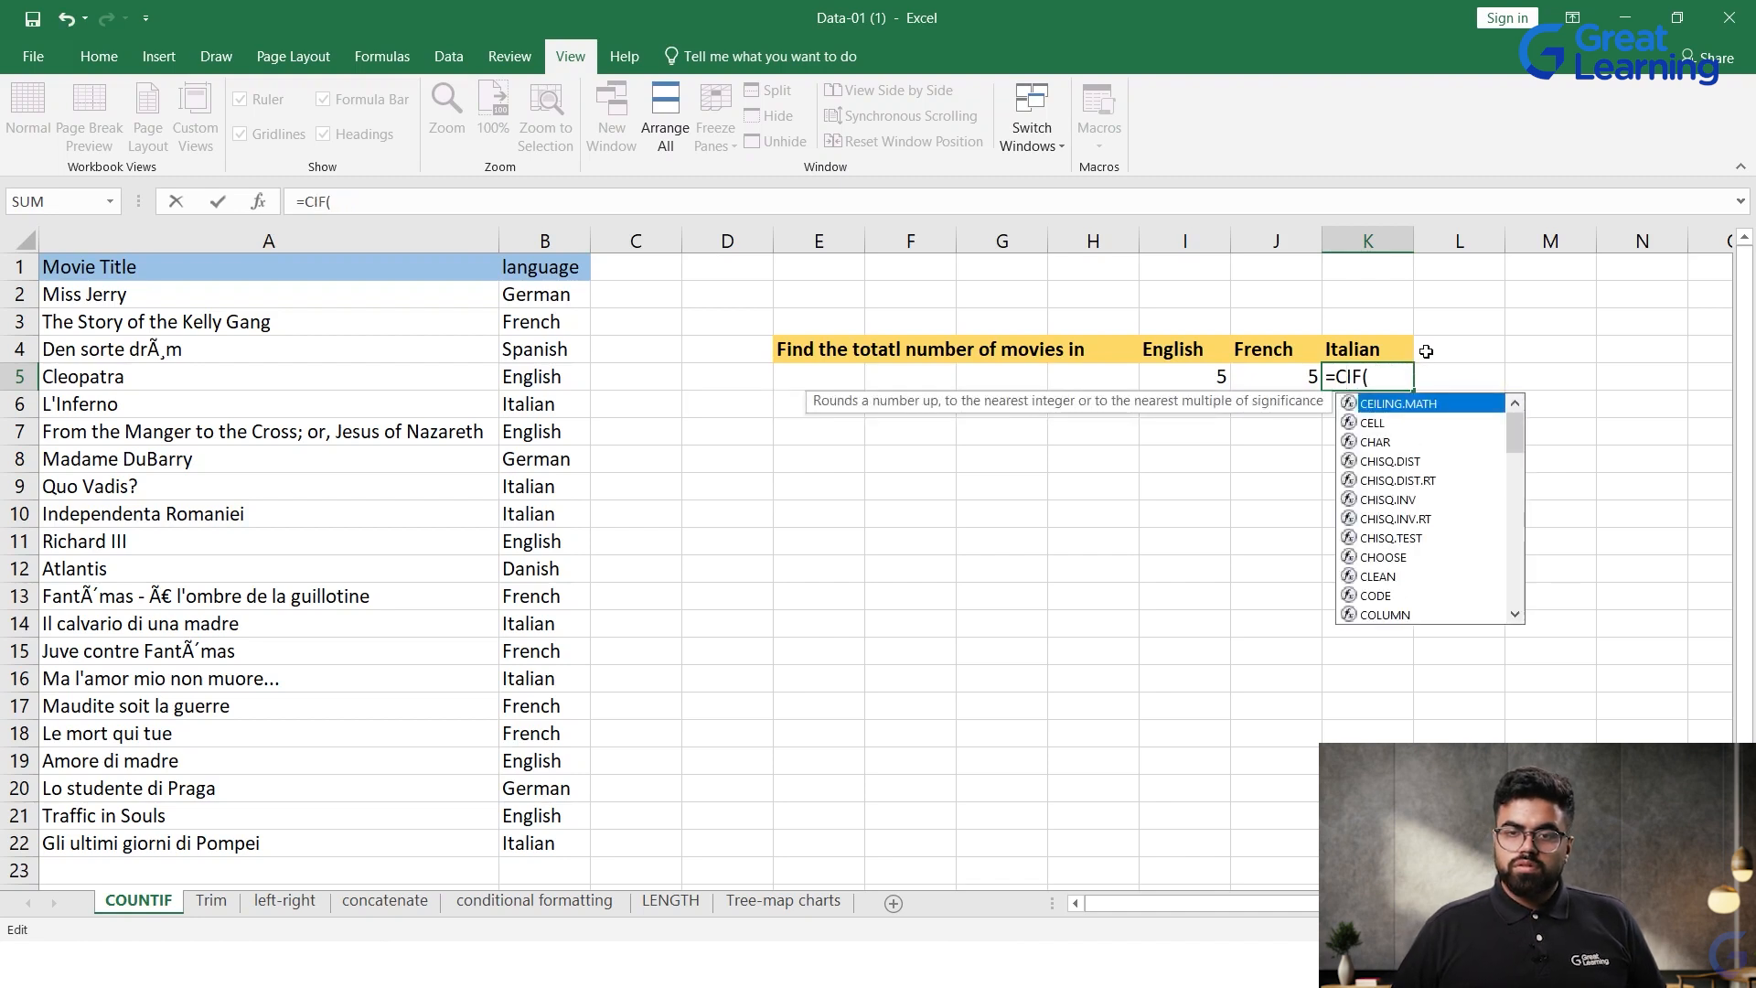
type("OUNT")
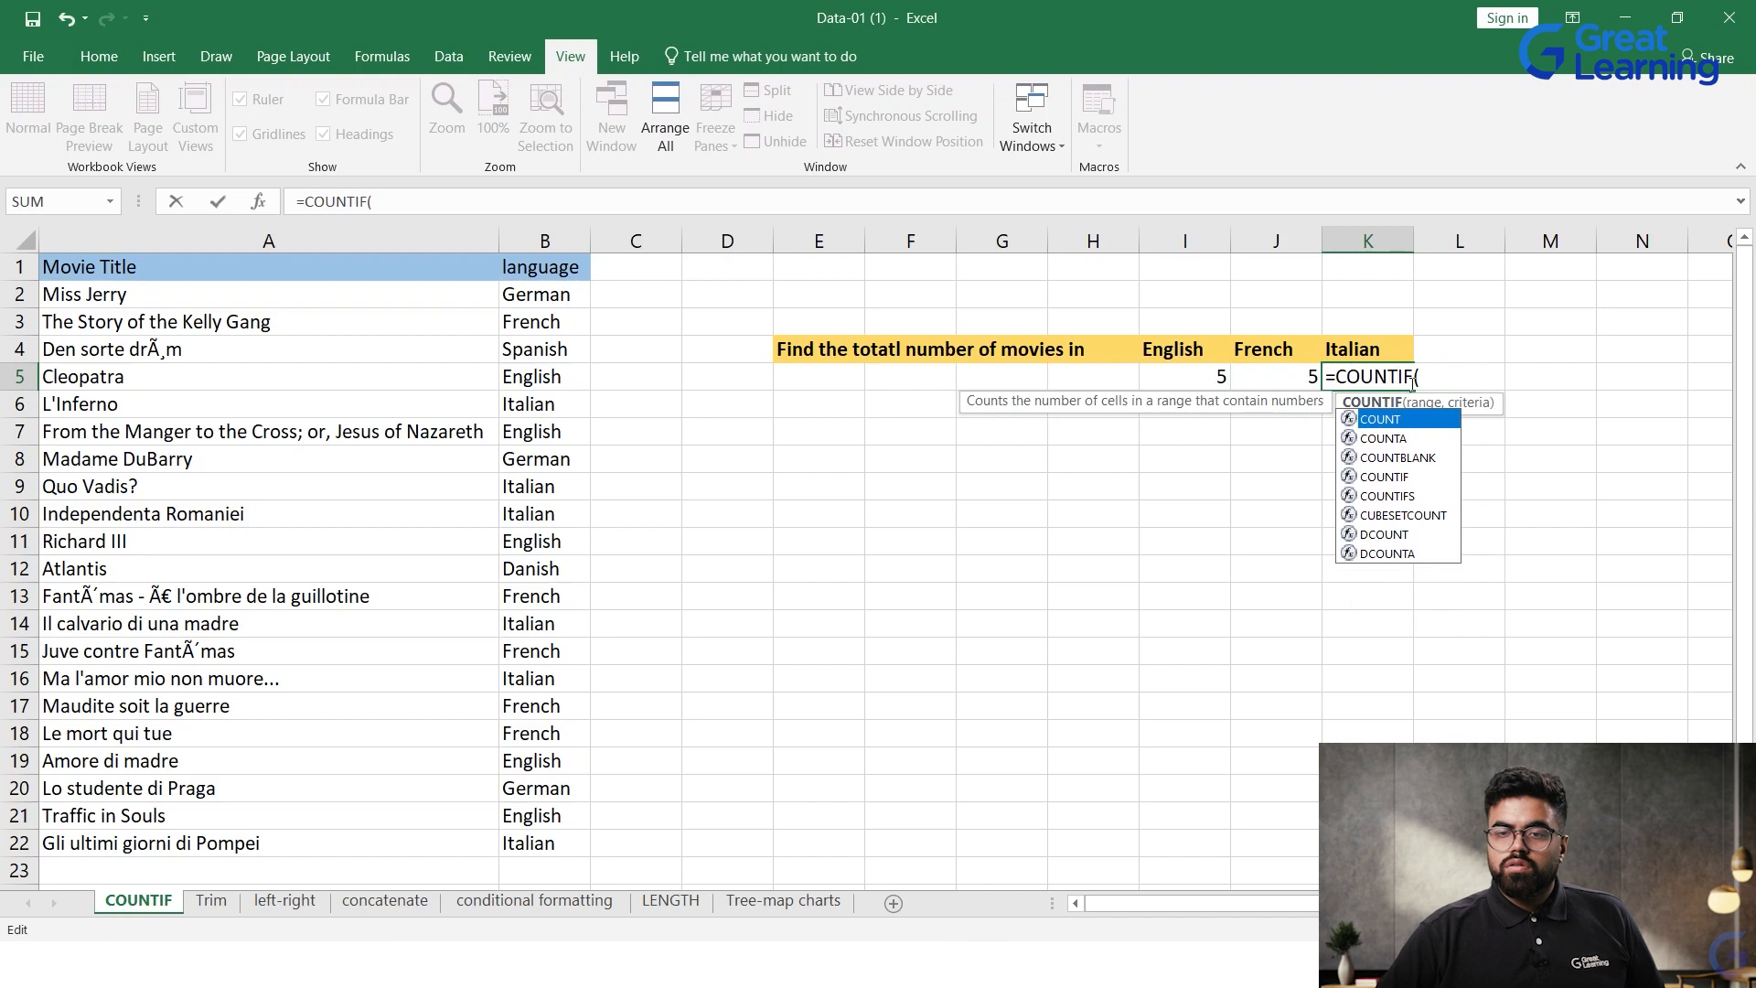
left_click(1415, 379)
left_click_drag(567, 296, 549, 847)
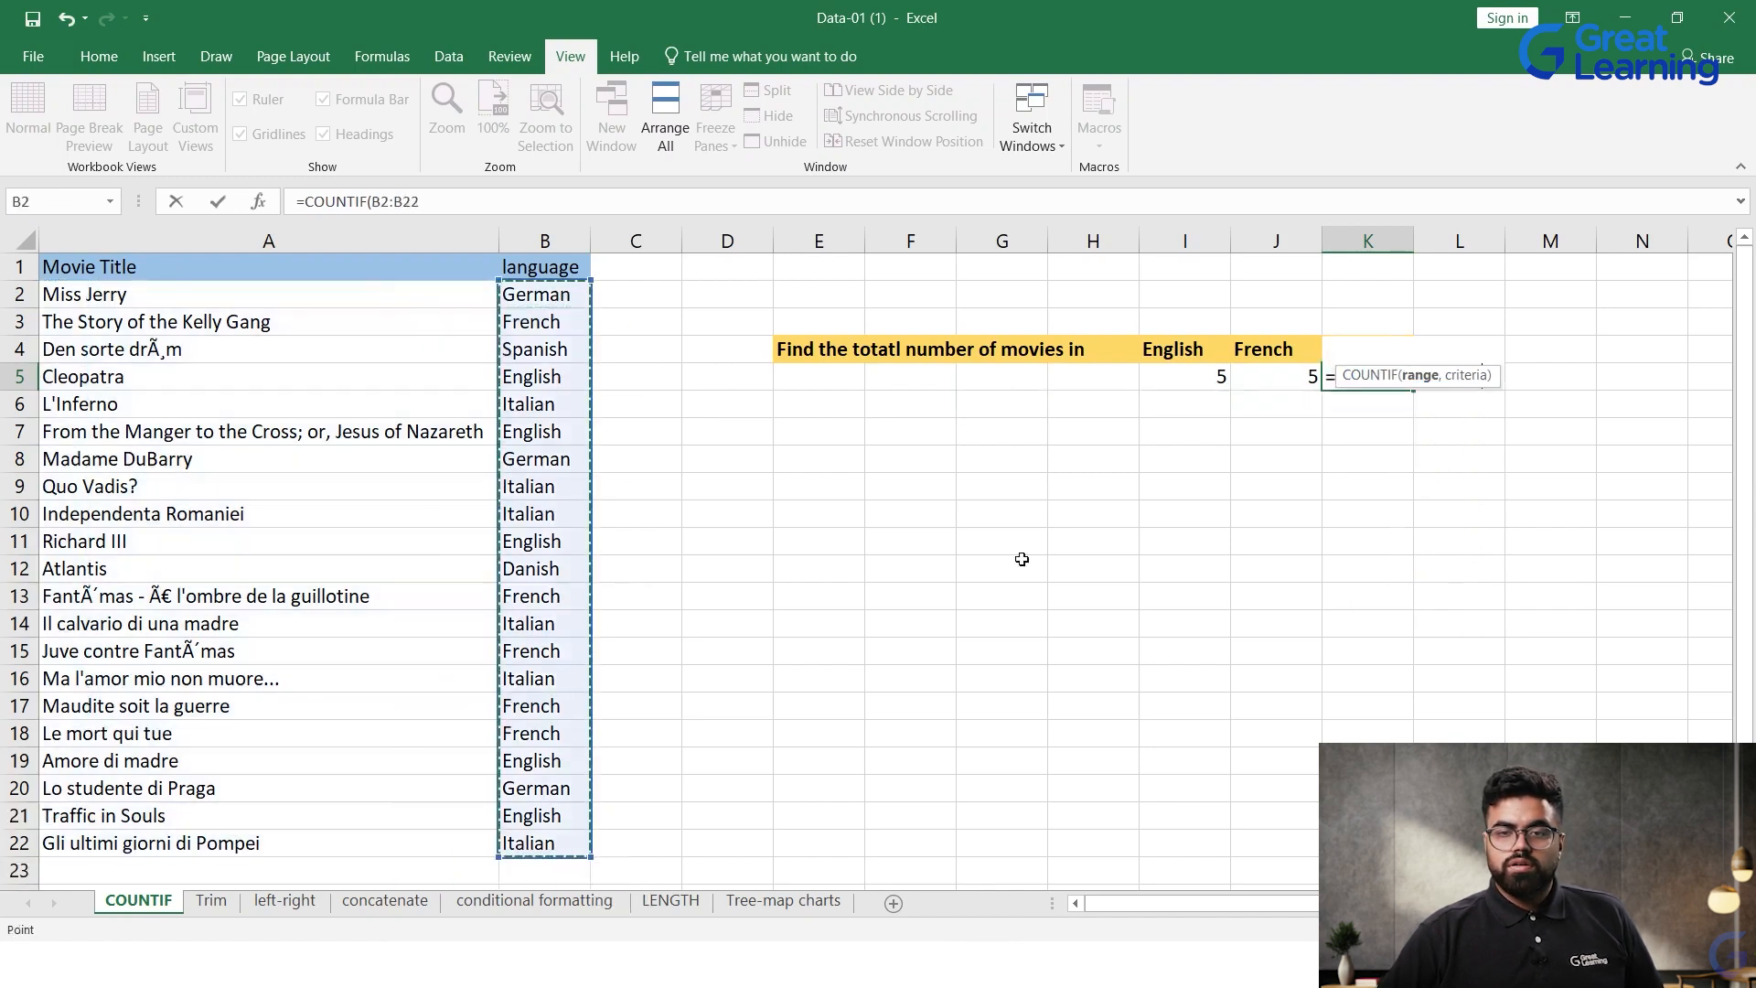
type(",\"Itali")
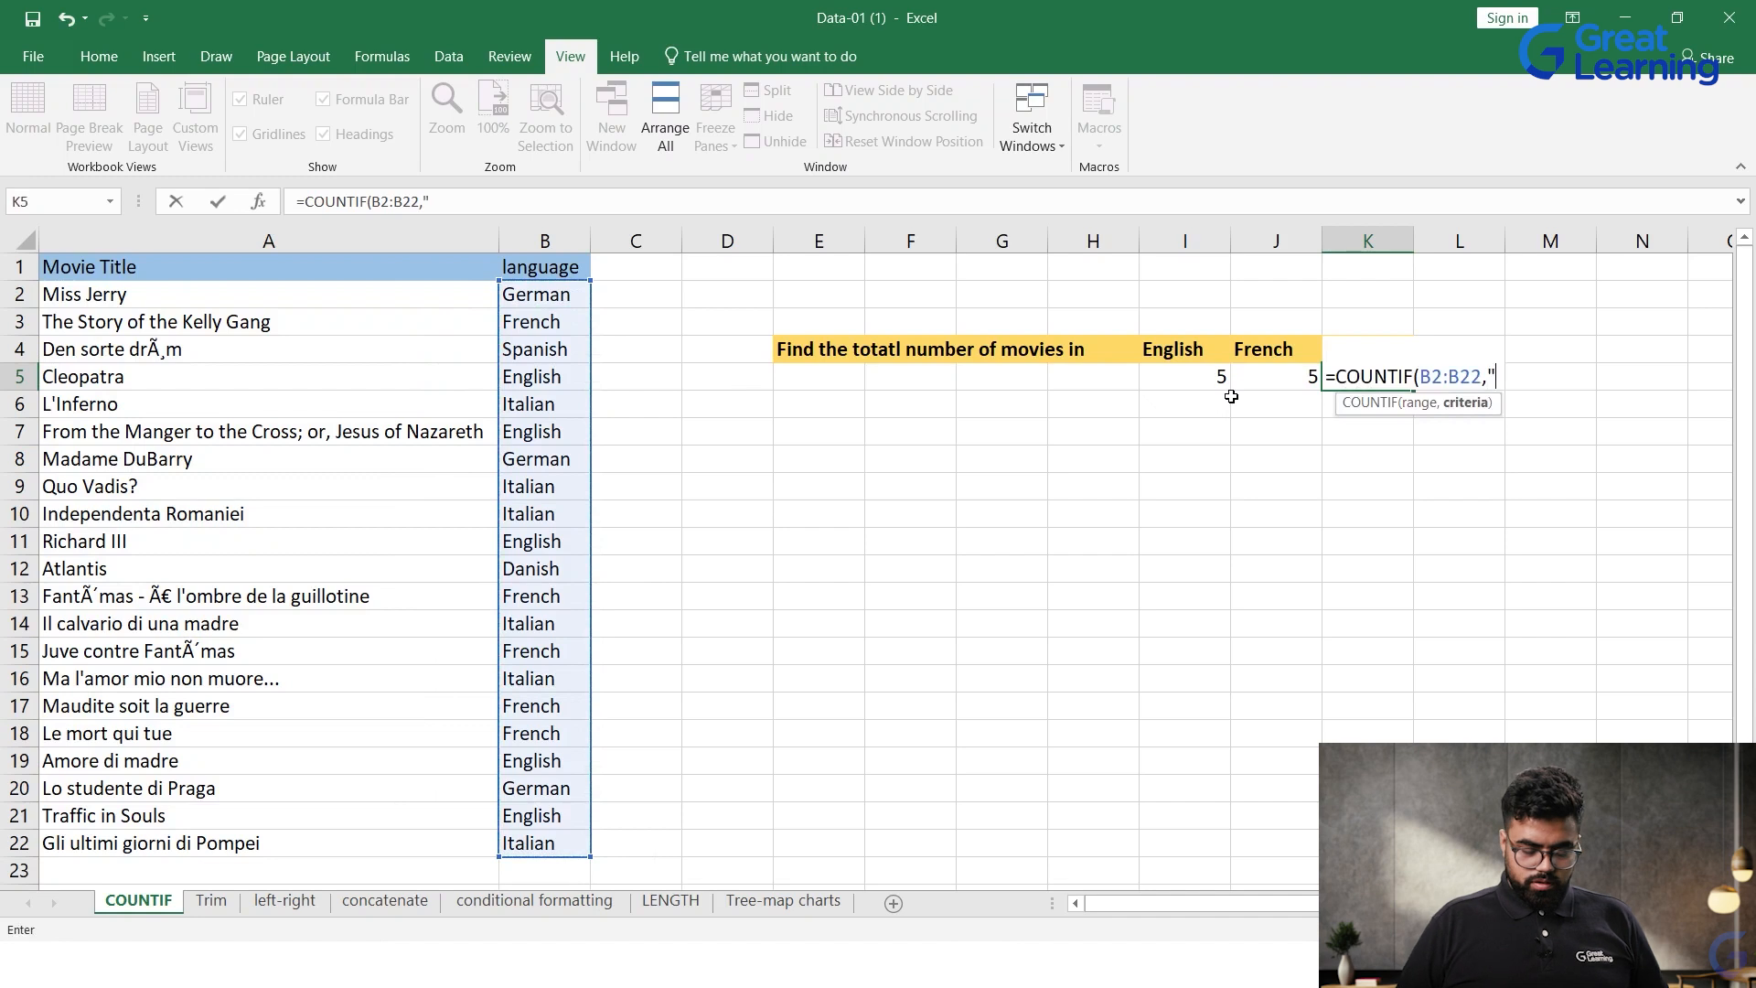
type("an\"")
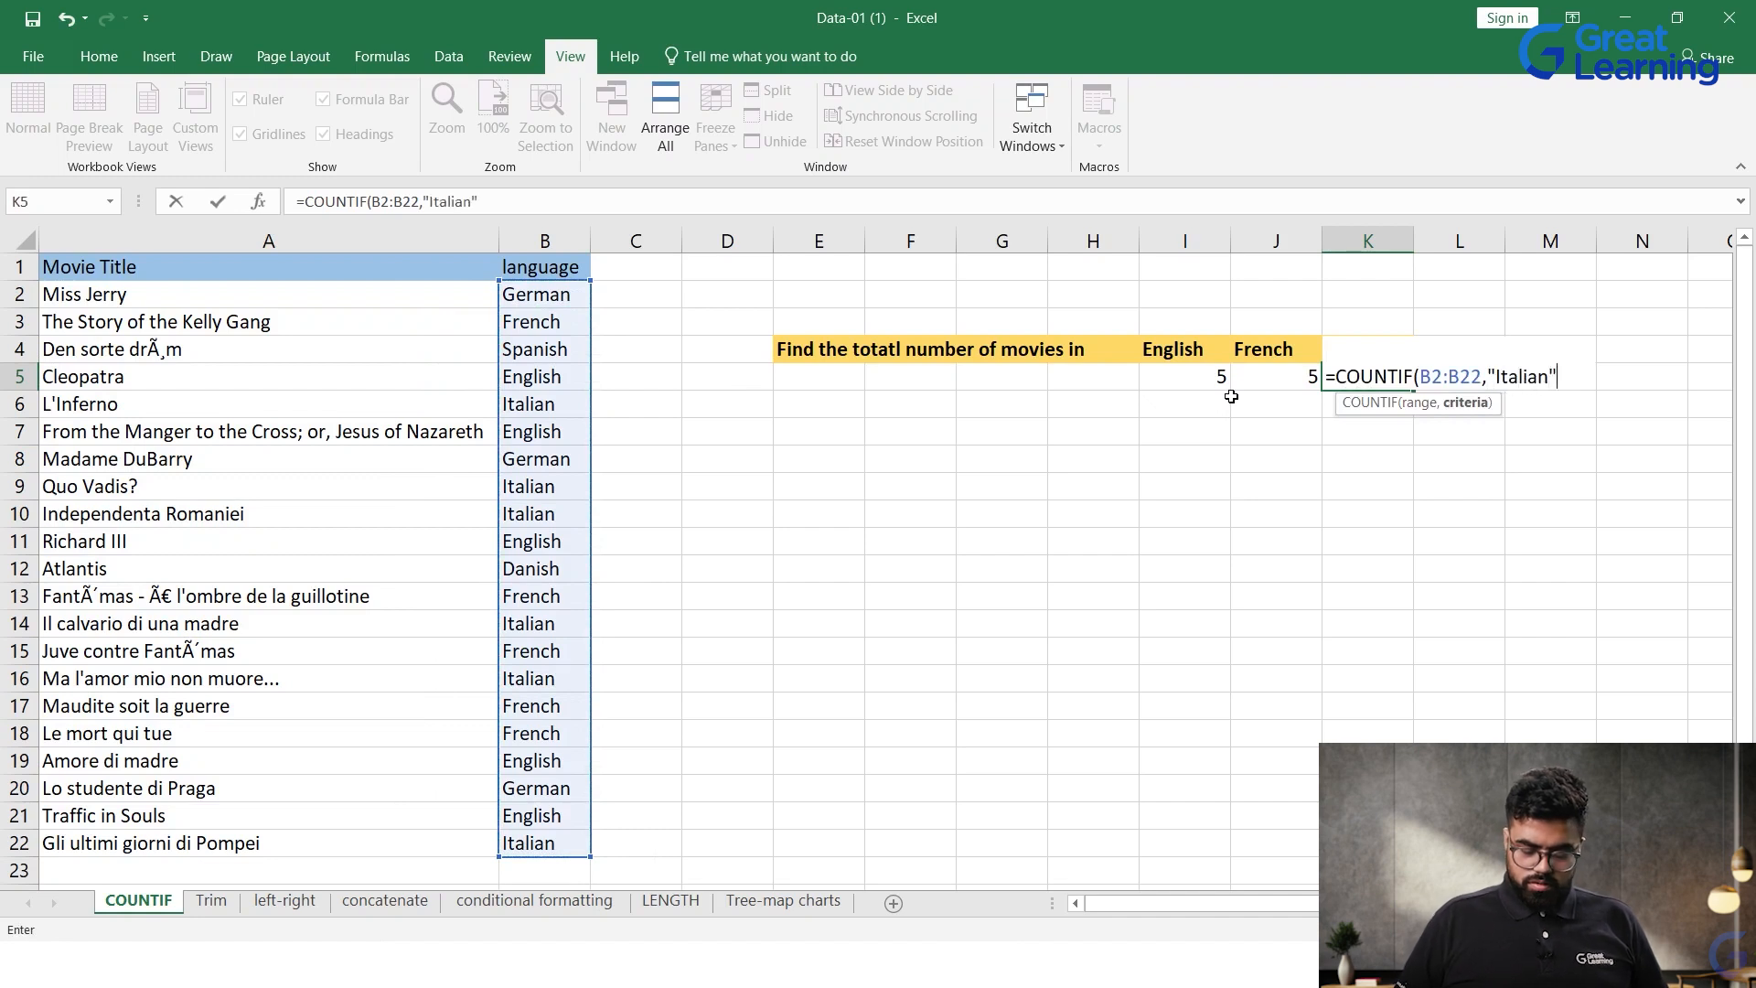
type(")")
key("Return")
Step: Review the COUNTIF results in K5, J5 and I5 for Italian, French and English movies
left_click(1375, 383)
left_click(1374, 407)
left_click(1359, 372)
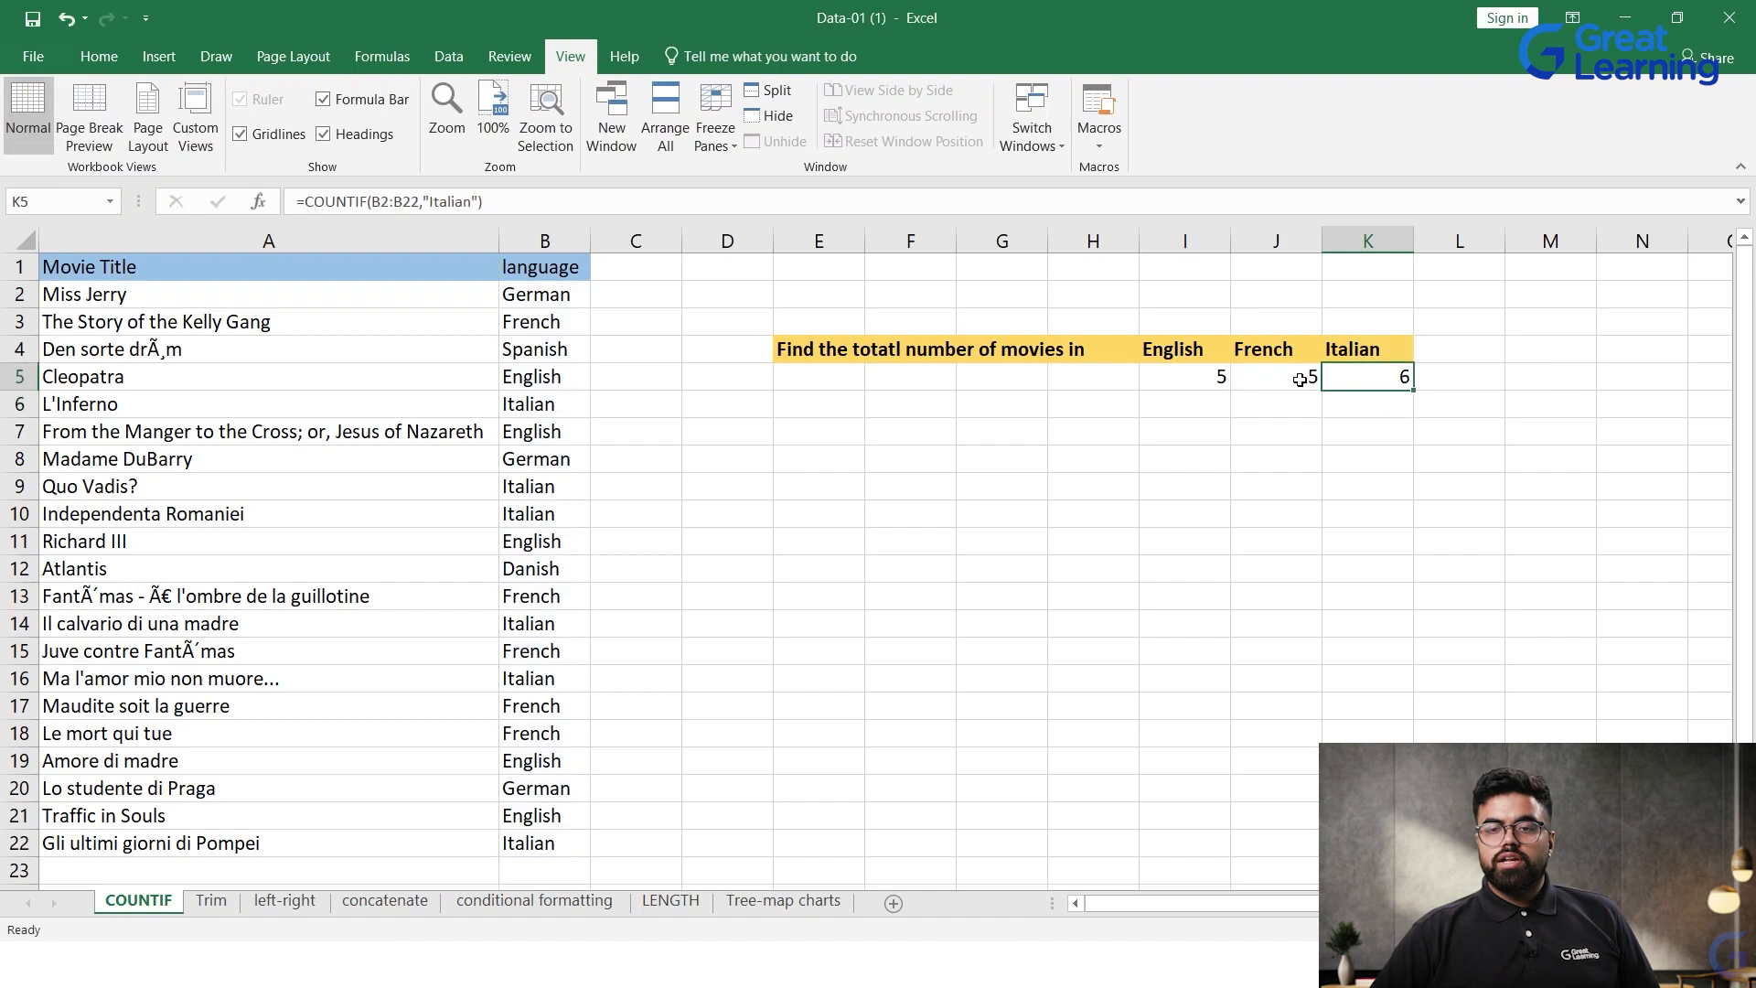
left_click(1295, 378)
left_click(1226, 381)
left_click(1221, 430)
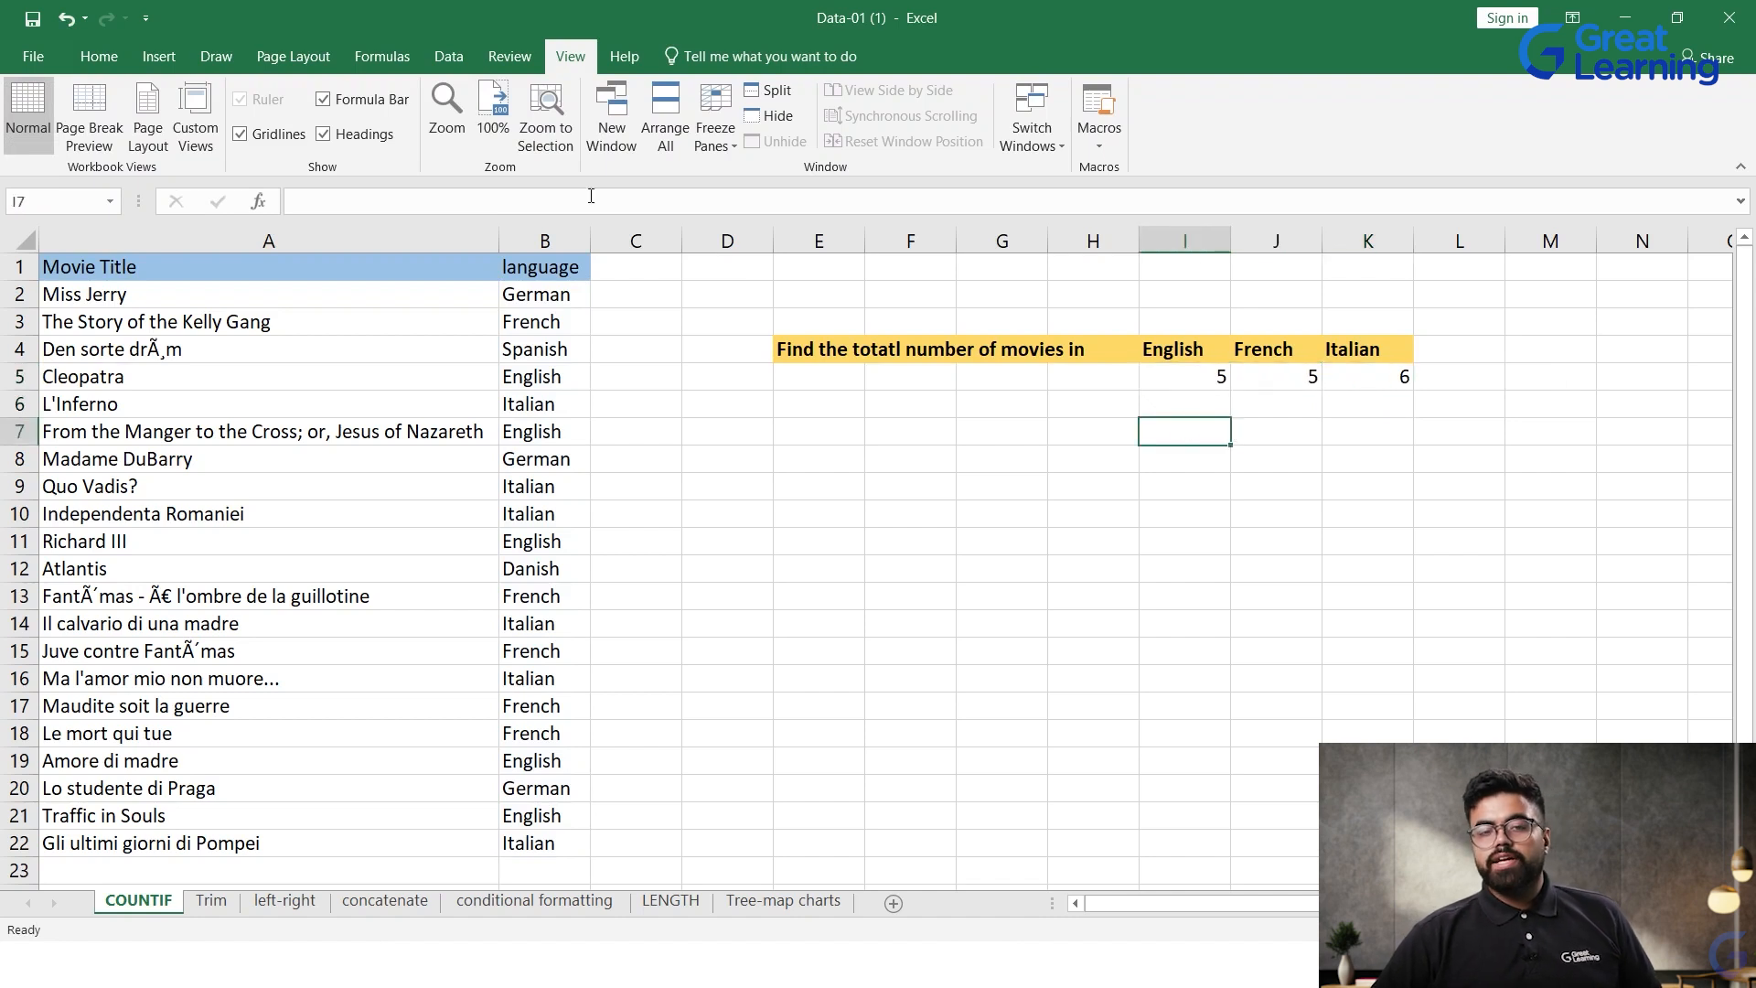
Step: Switch to the Trim sheet and examine the leading spaces in the movie titles in A2:A22, such as A8 and A12
left_click(205, 902)
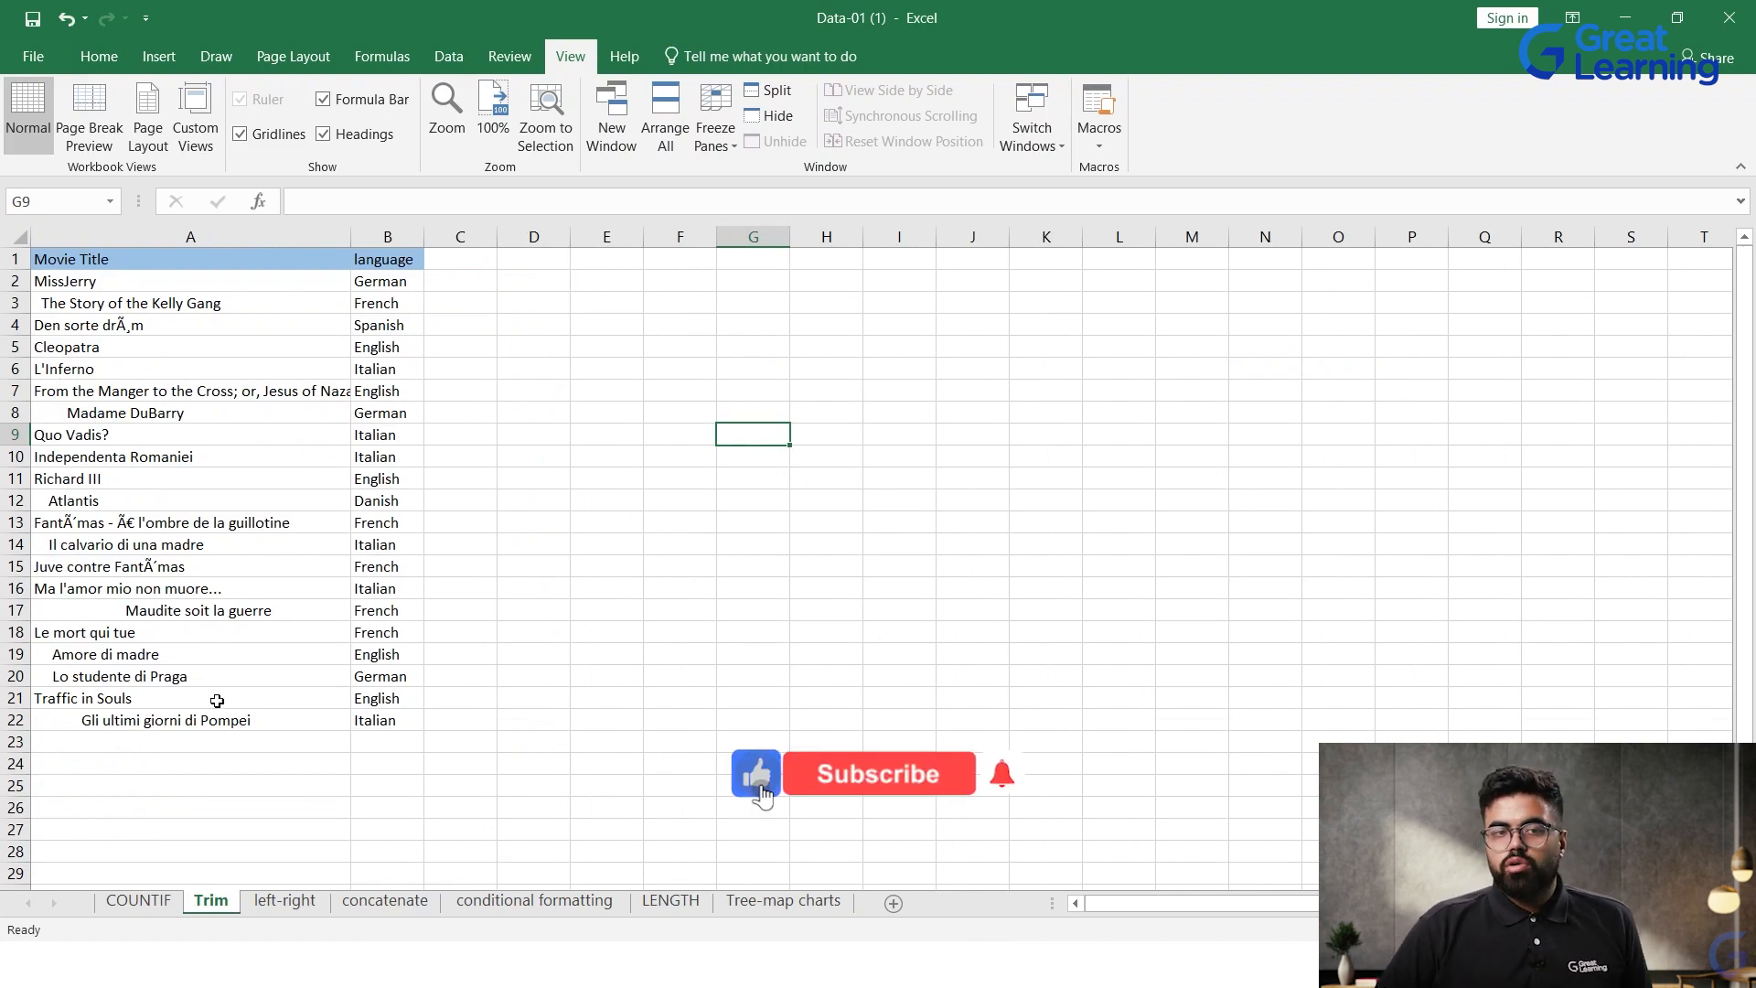
double_click(53, 417)
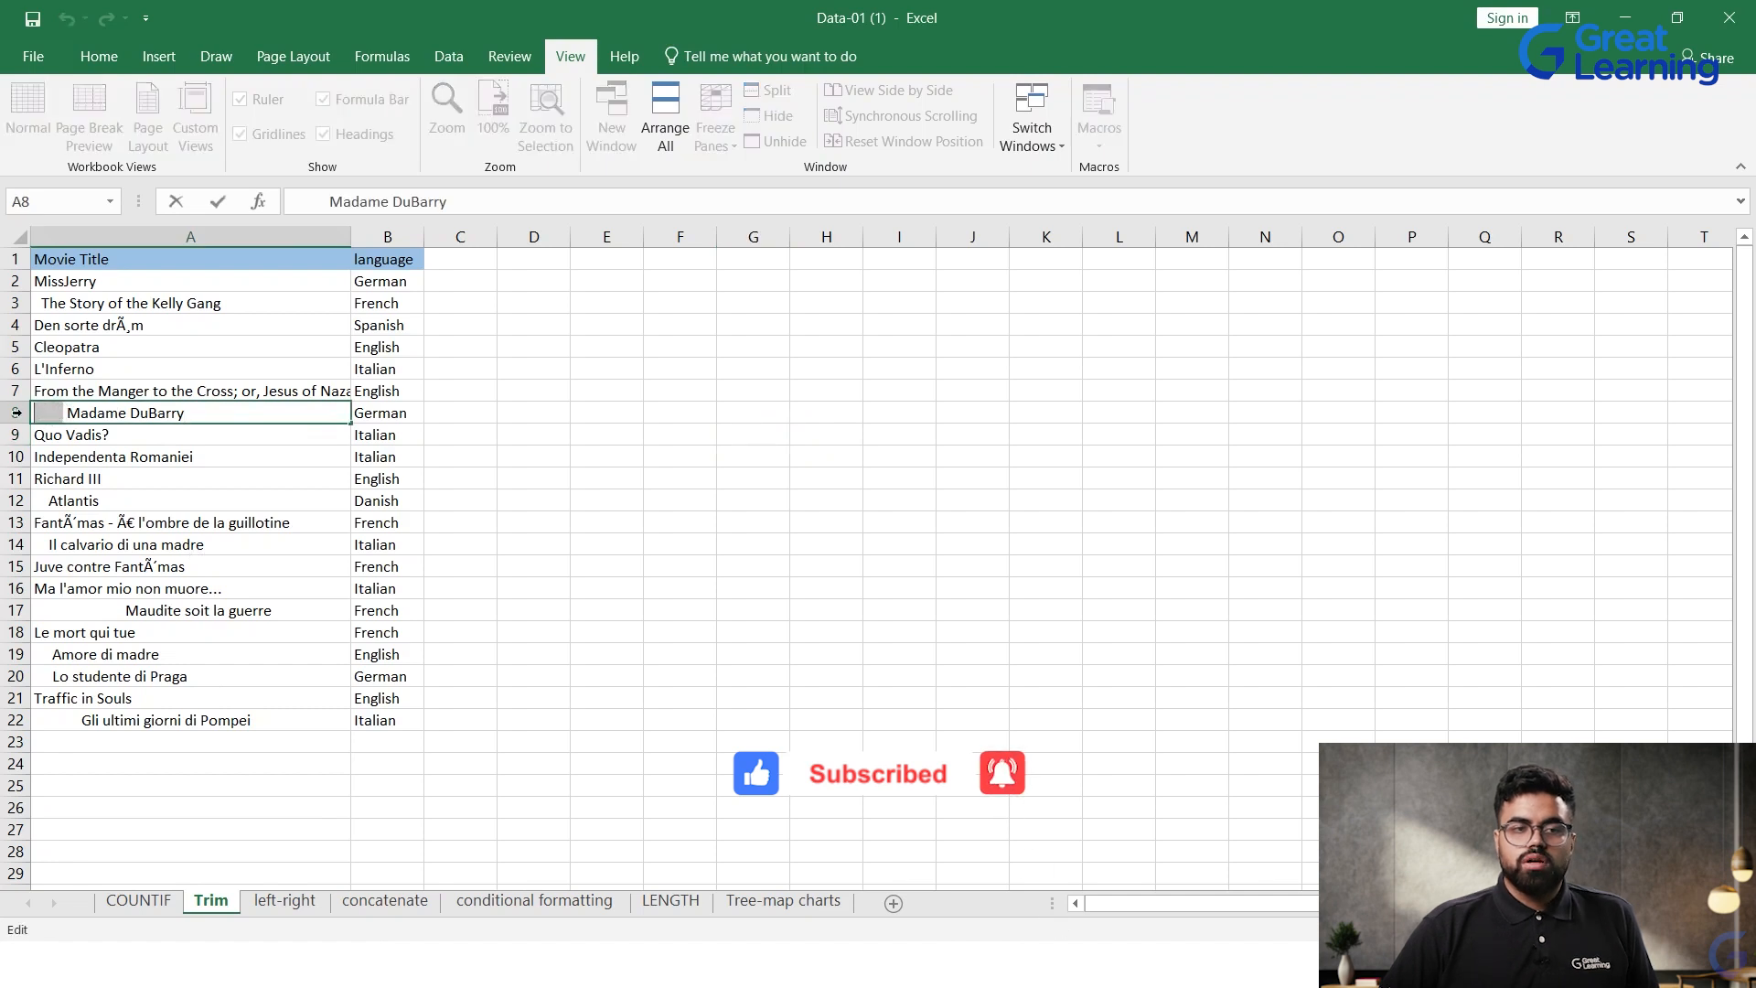
left_click(43, 504)
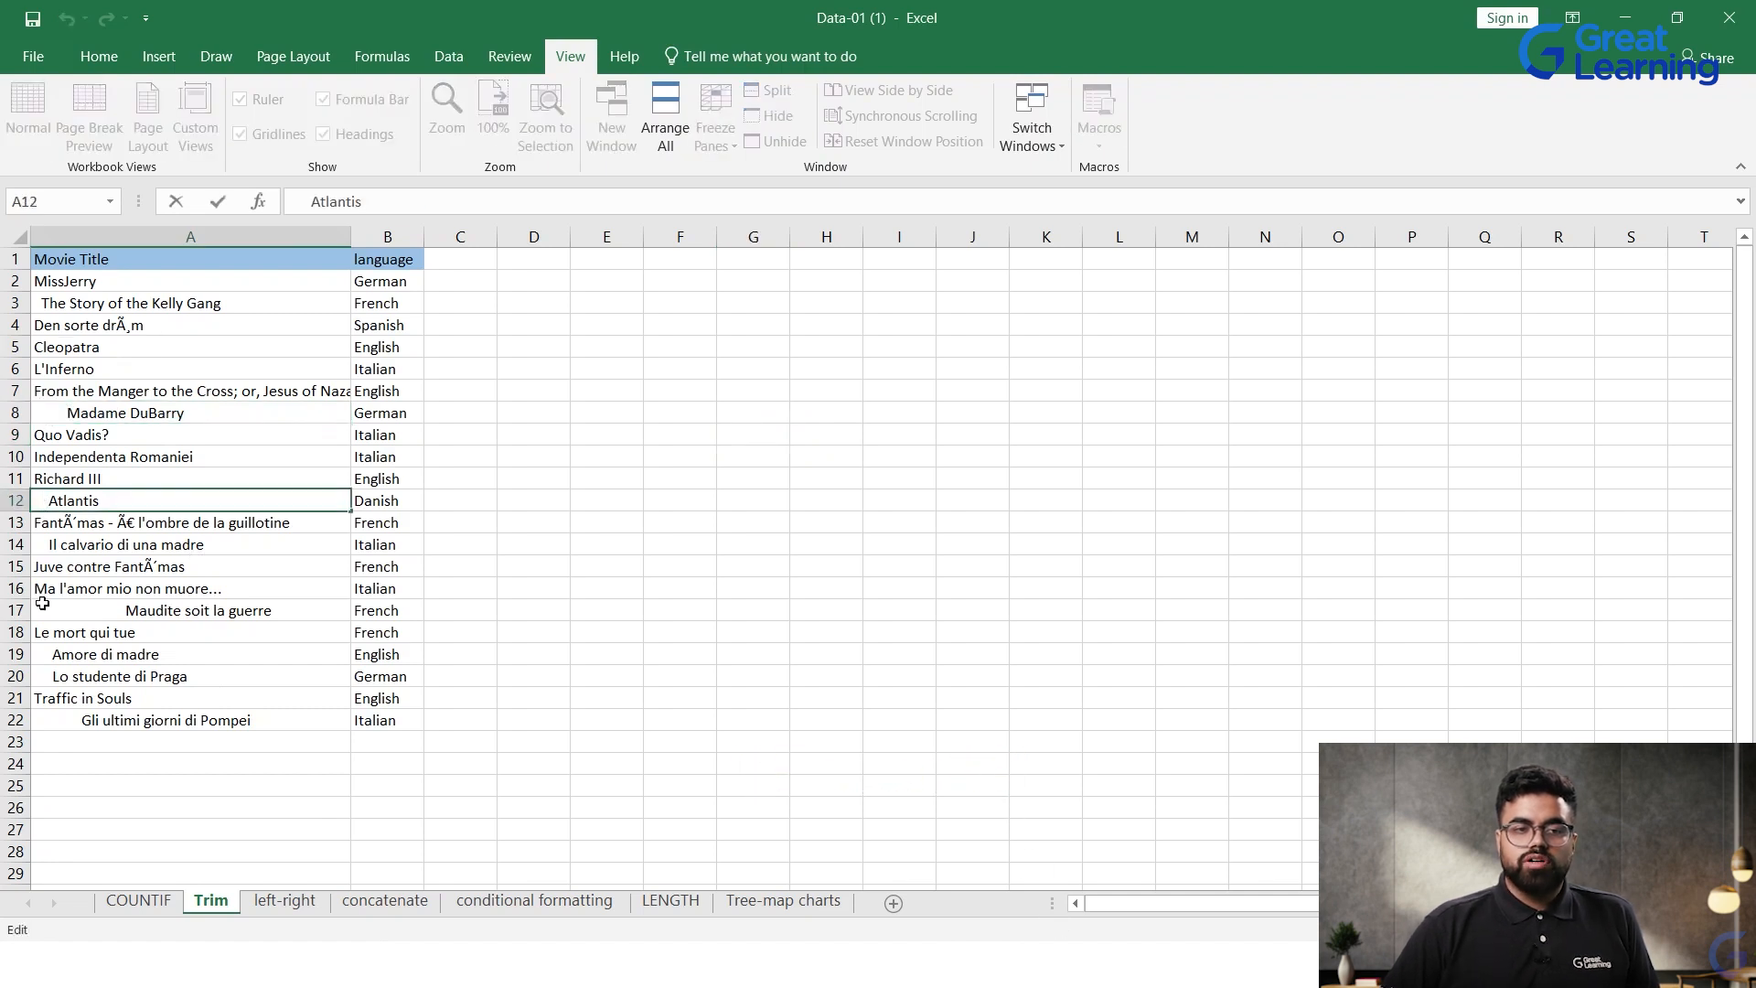
left_click(596, 747)
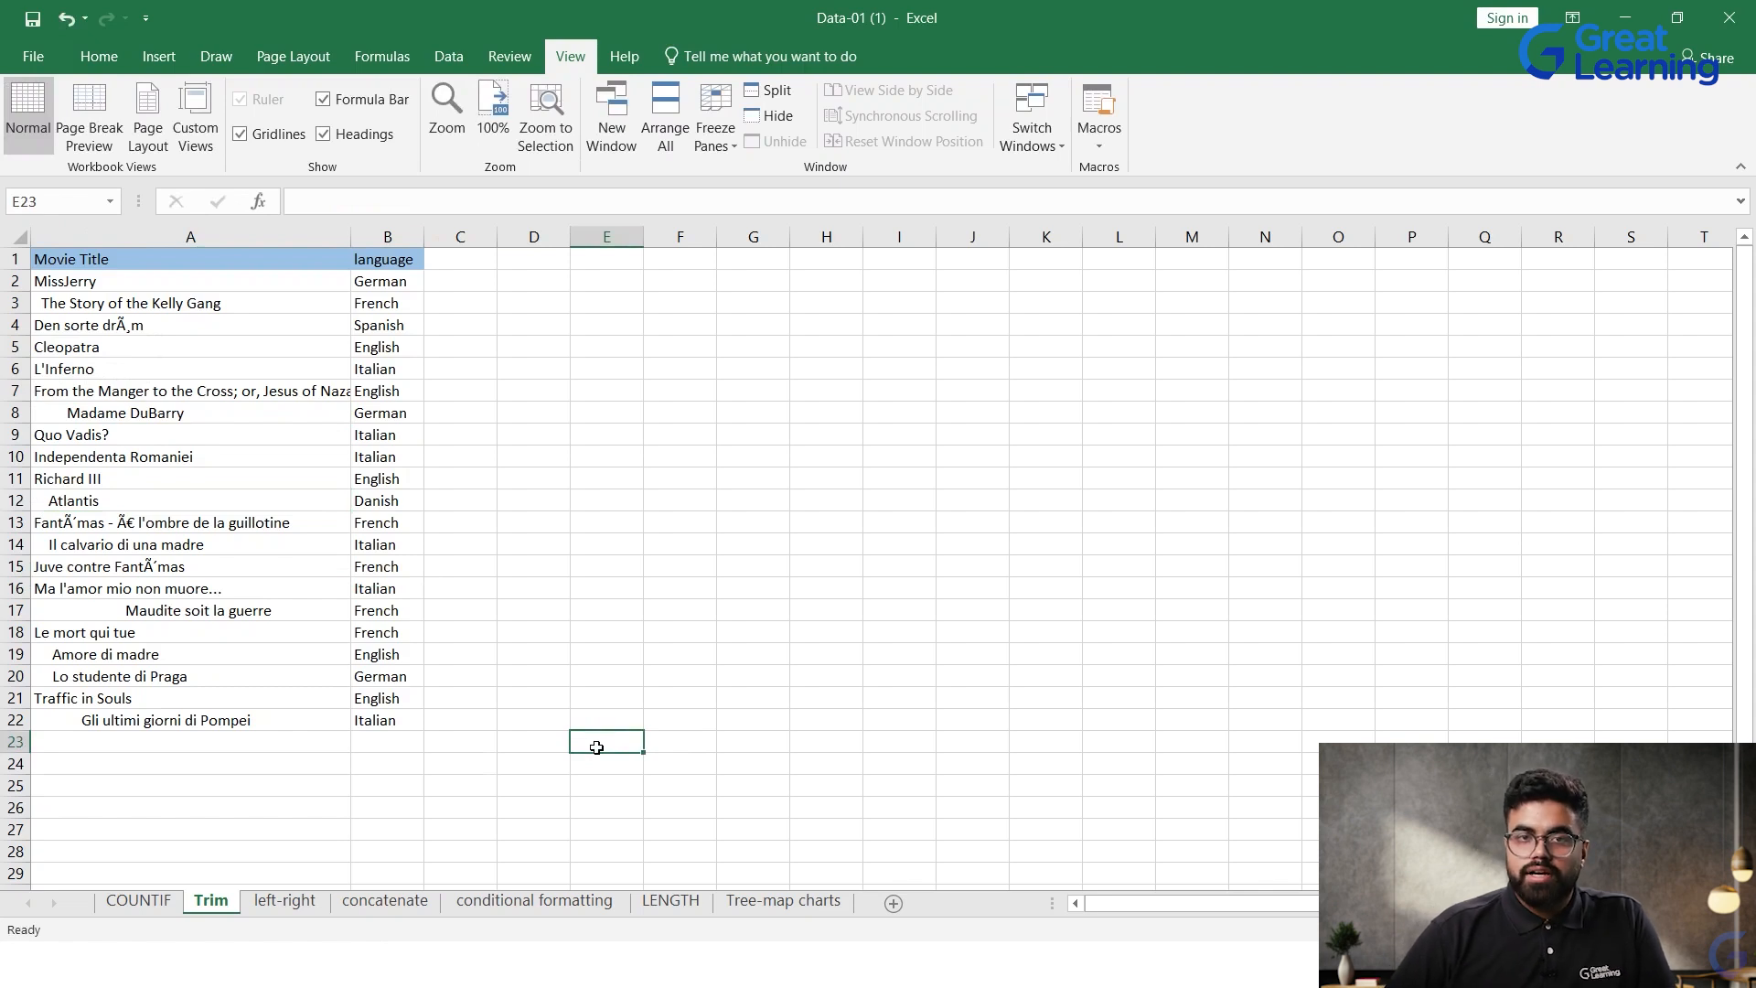
left_click_drag(286, 285, 236, 722)
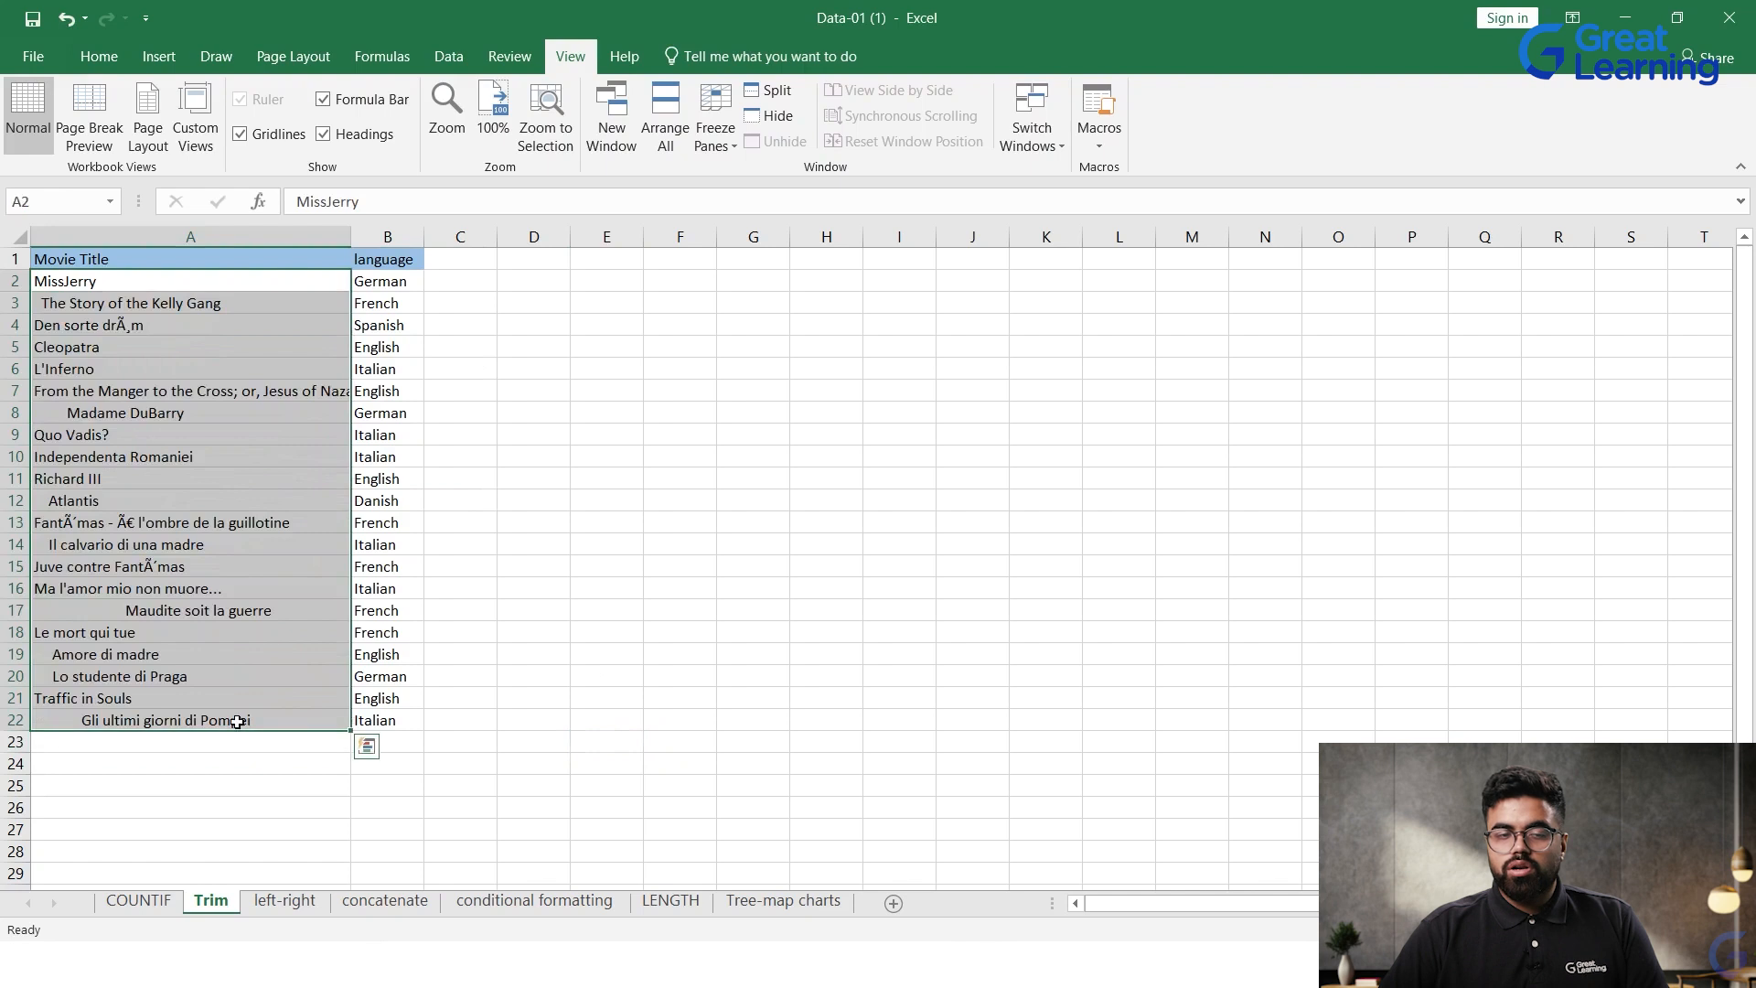
Step: Add the column heading "Movie Title 1" in cell C1 beside the language column
left_click(471, 284)
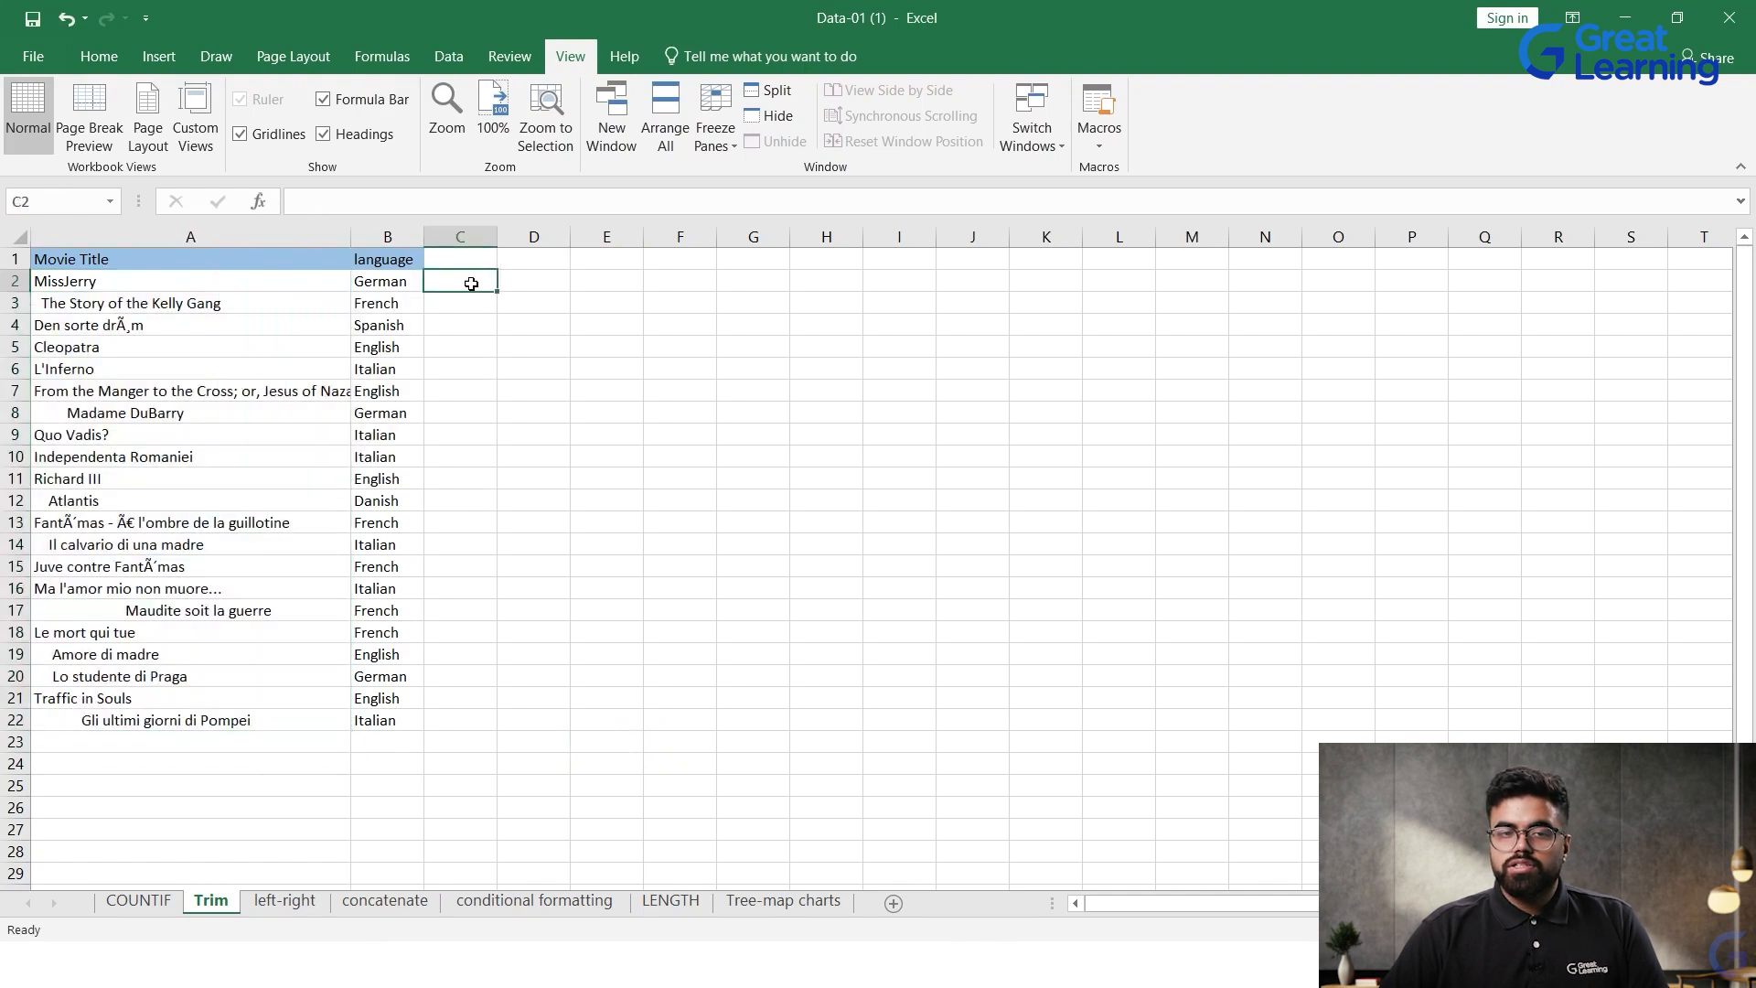
left_click(536, 277)
left_click(461, 265)
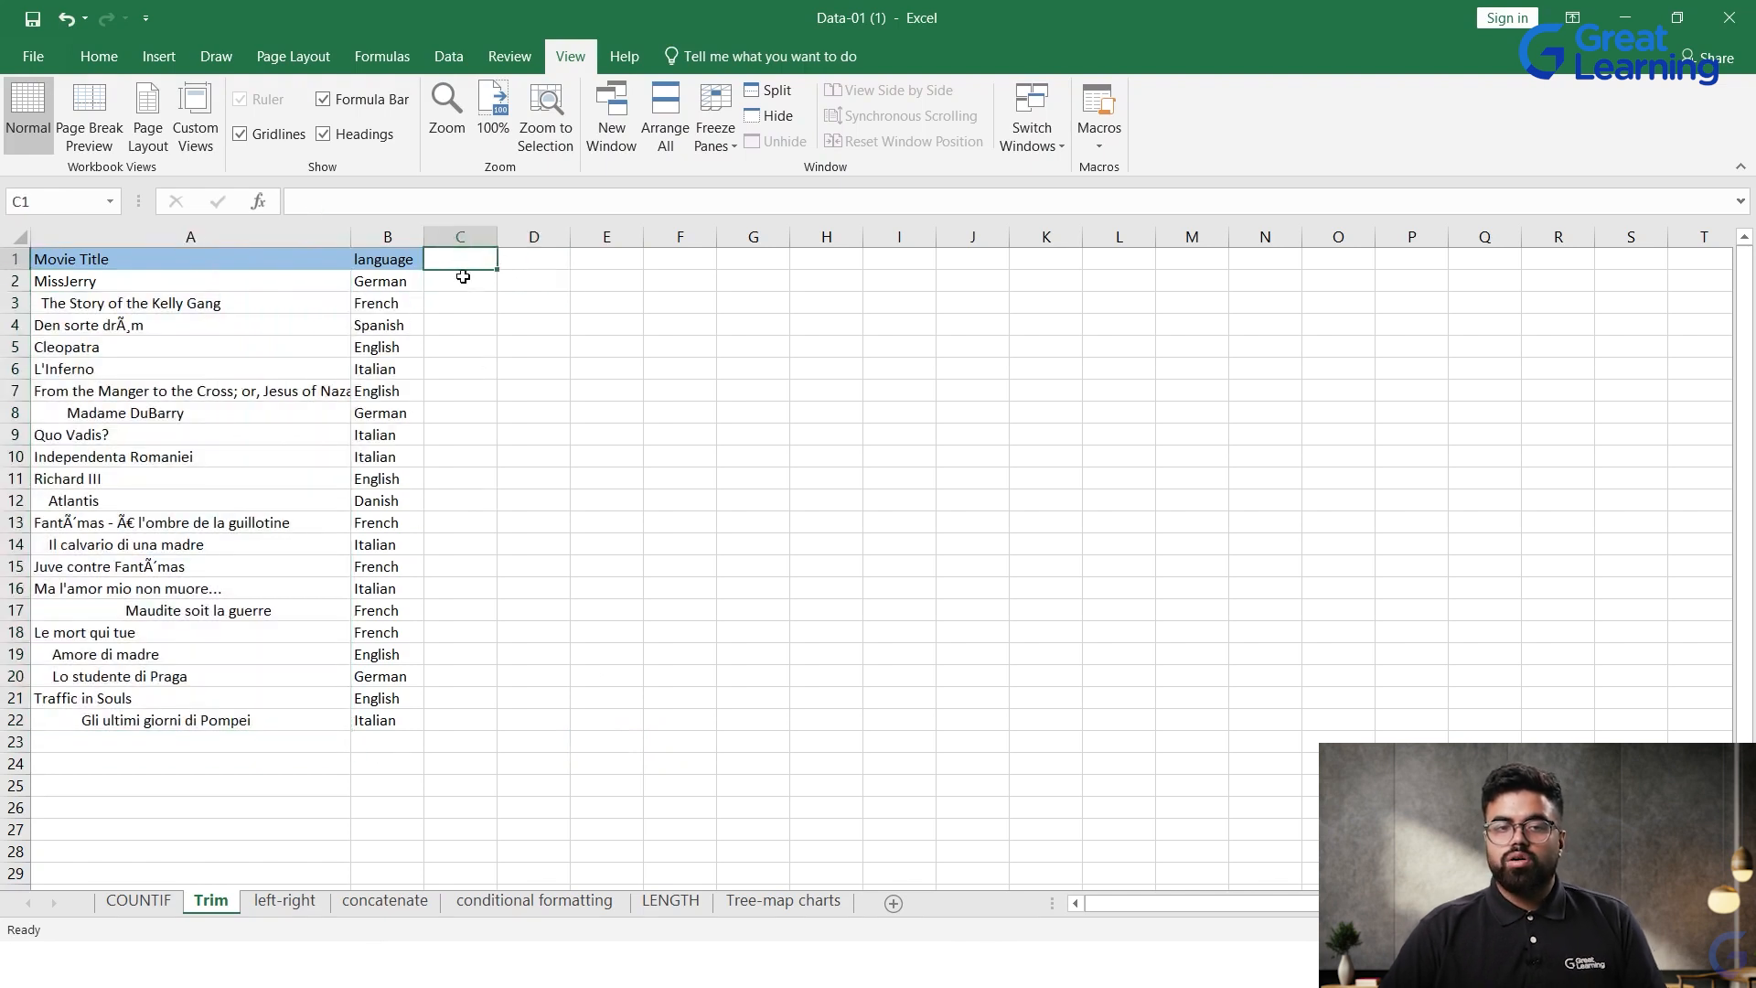
type("Mo")
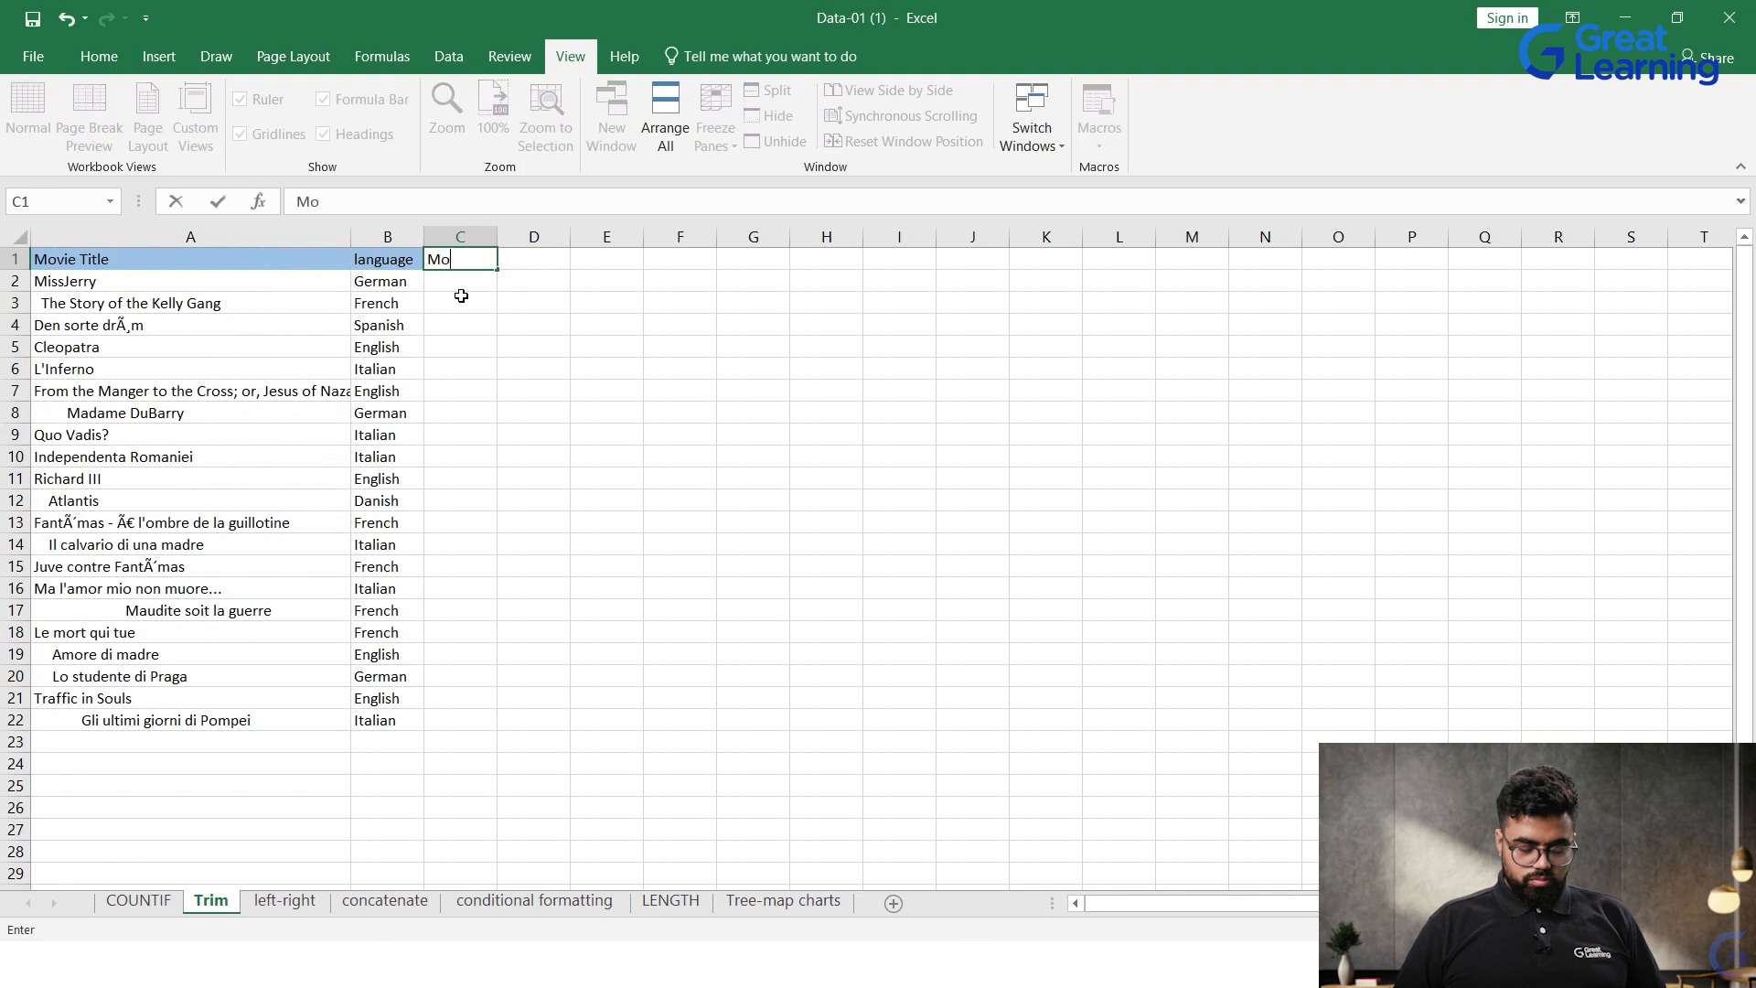
type("vie")
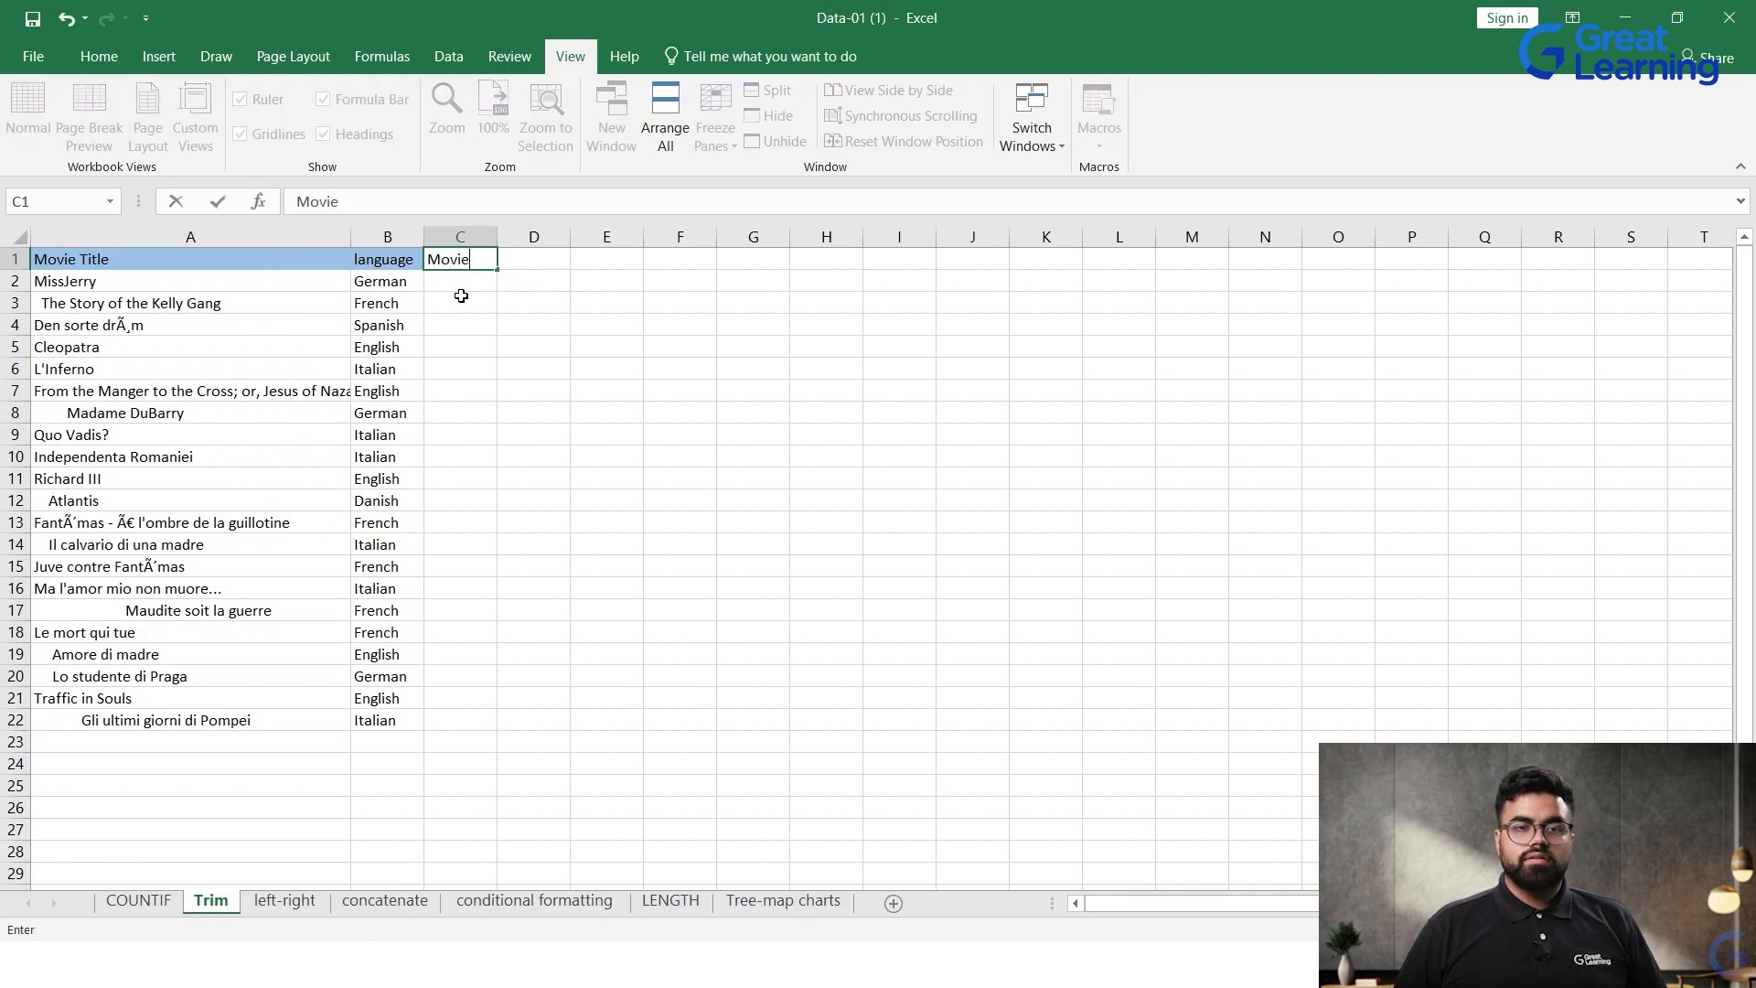
type(" Title 1")
key("Return")
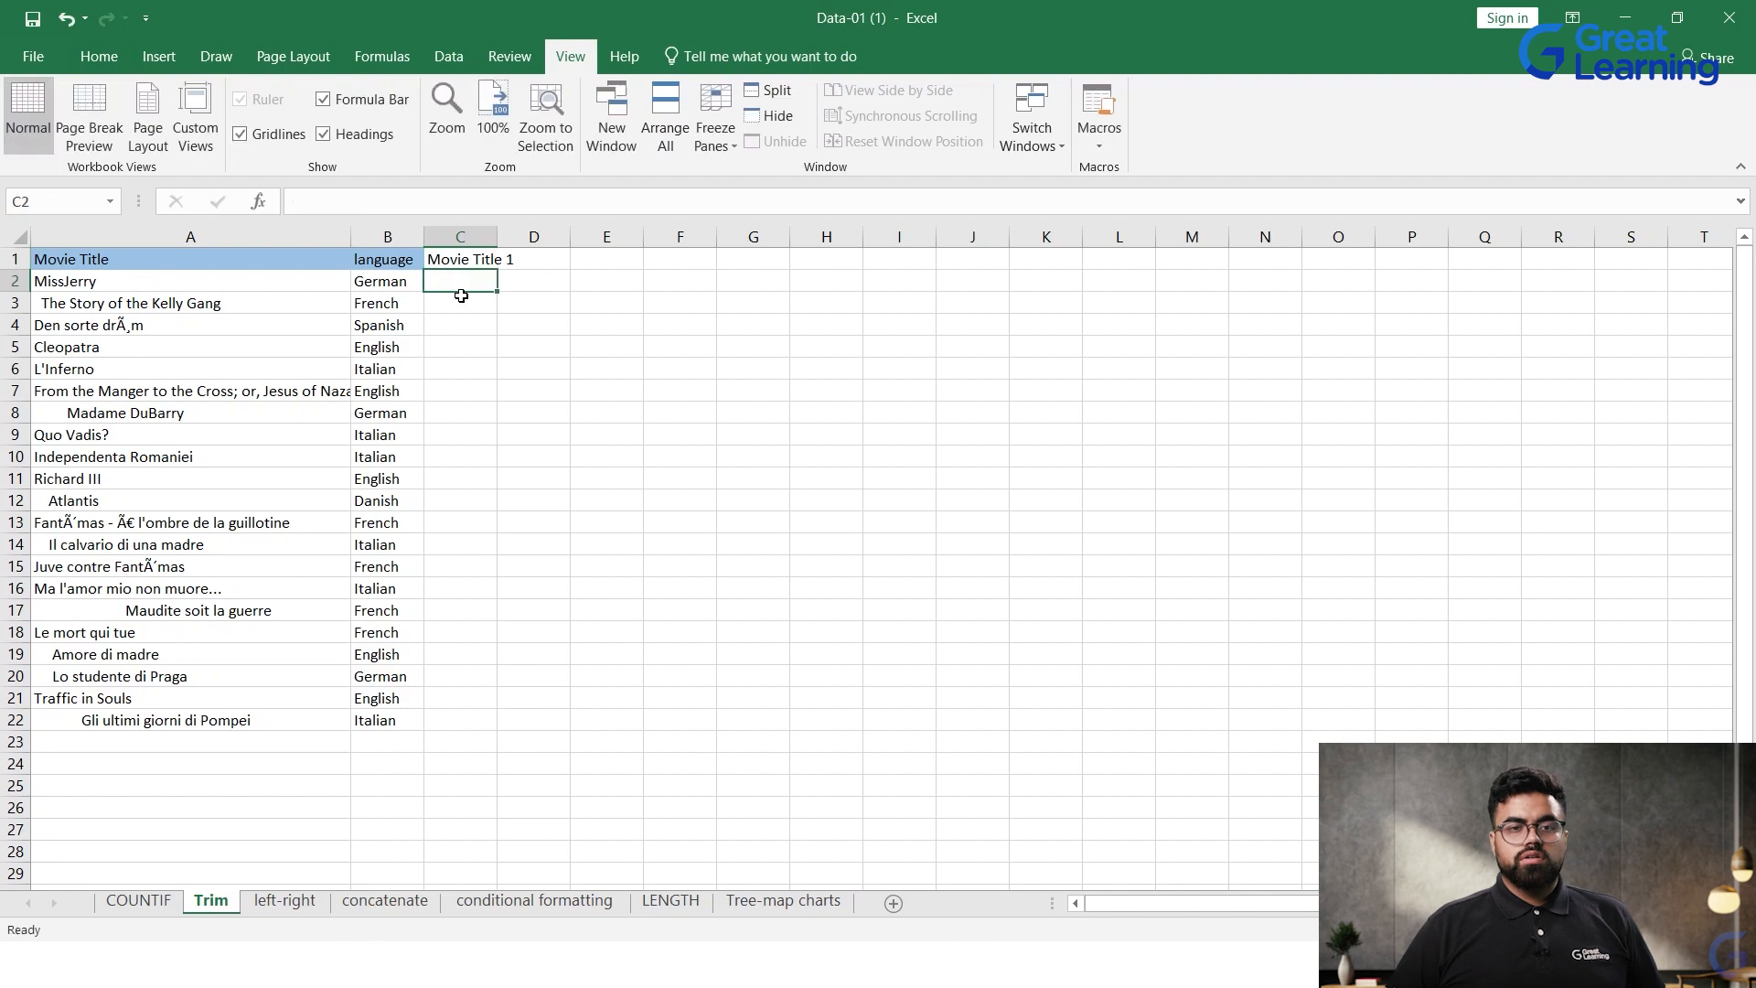
Step: Enter the formula =TRIM(A2) in cell C2 under the new heading
double_click(443, 277)
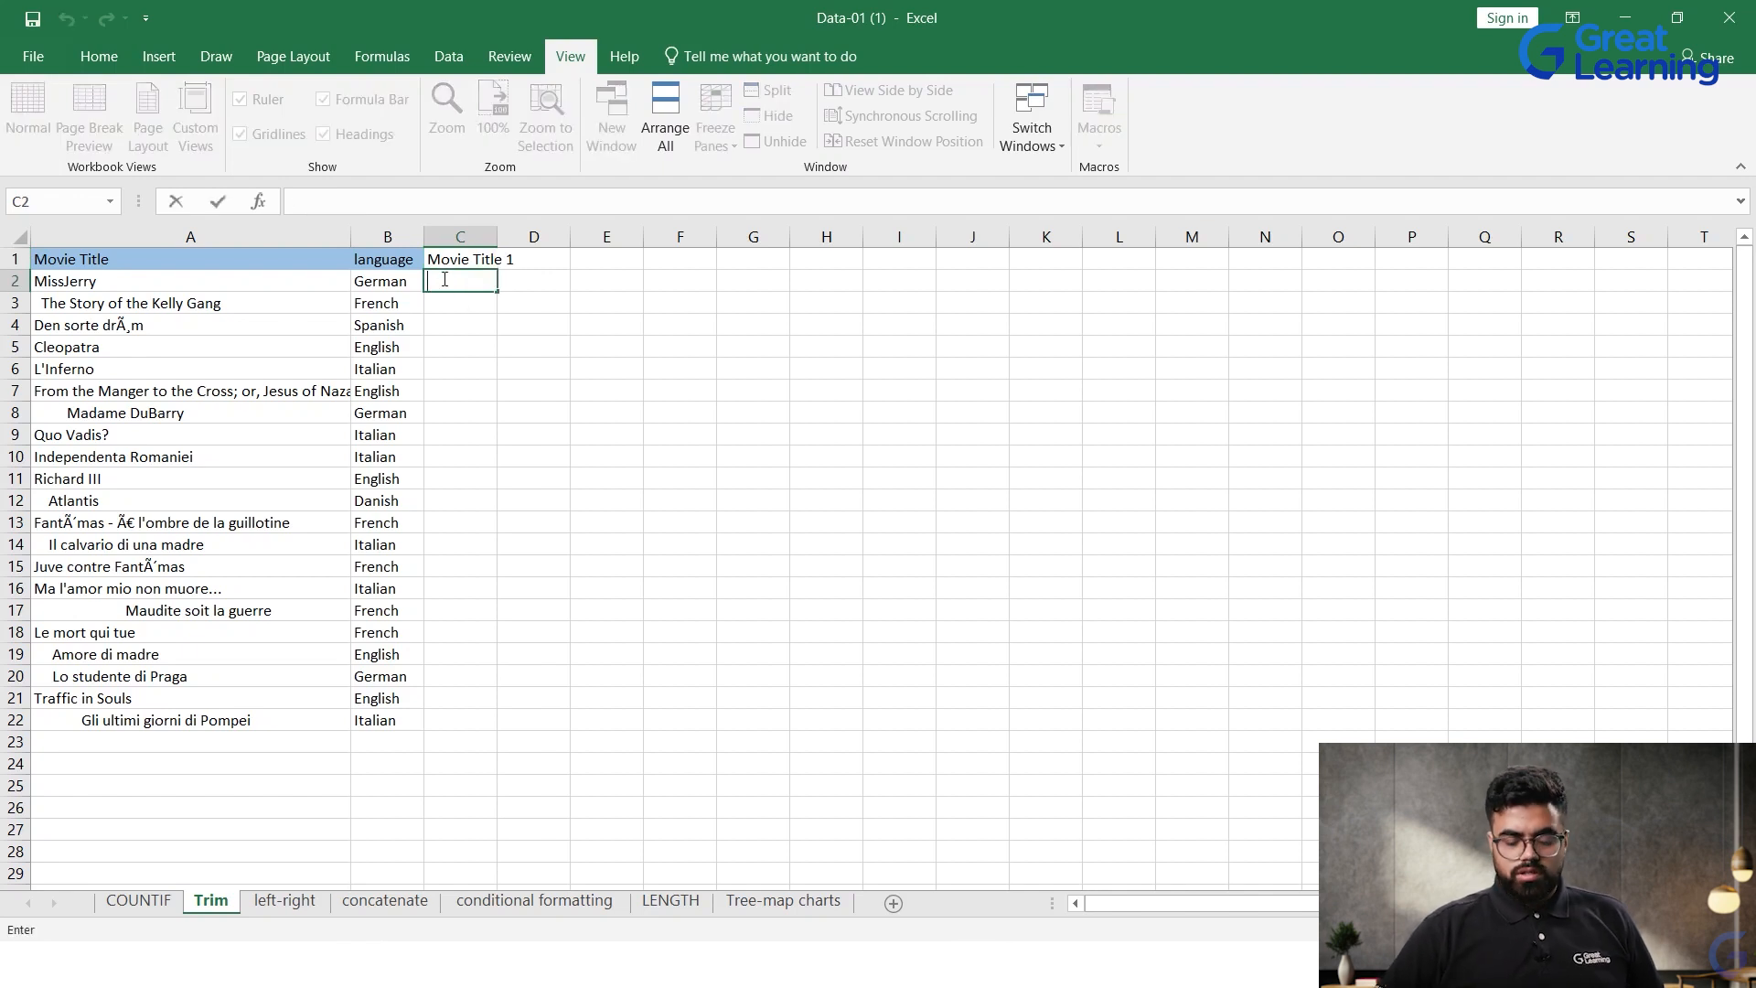
type("=TR")
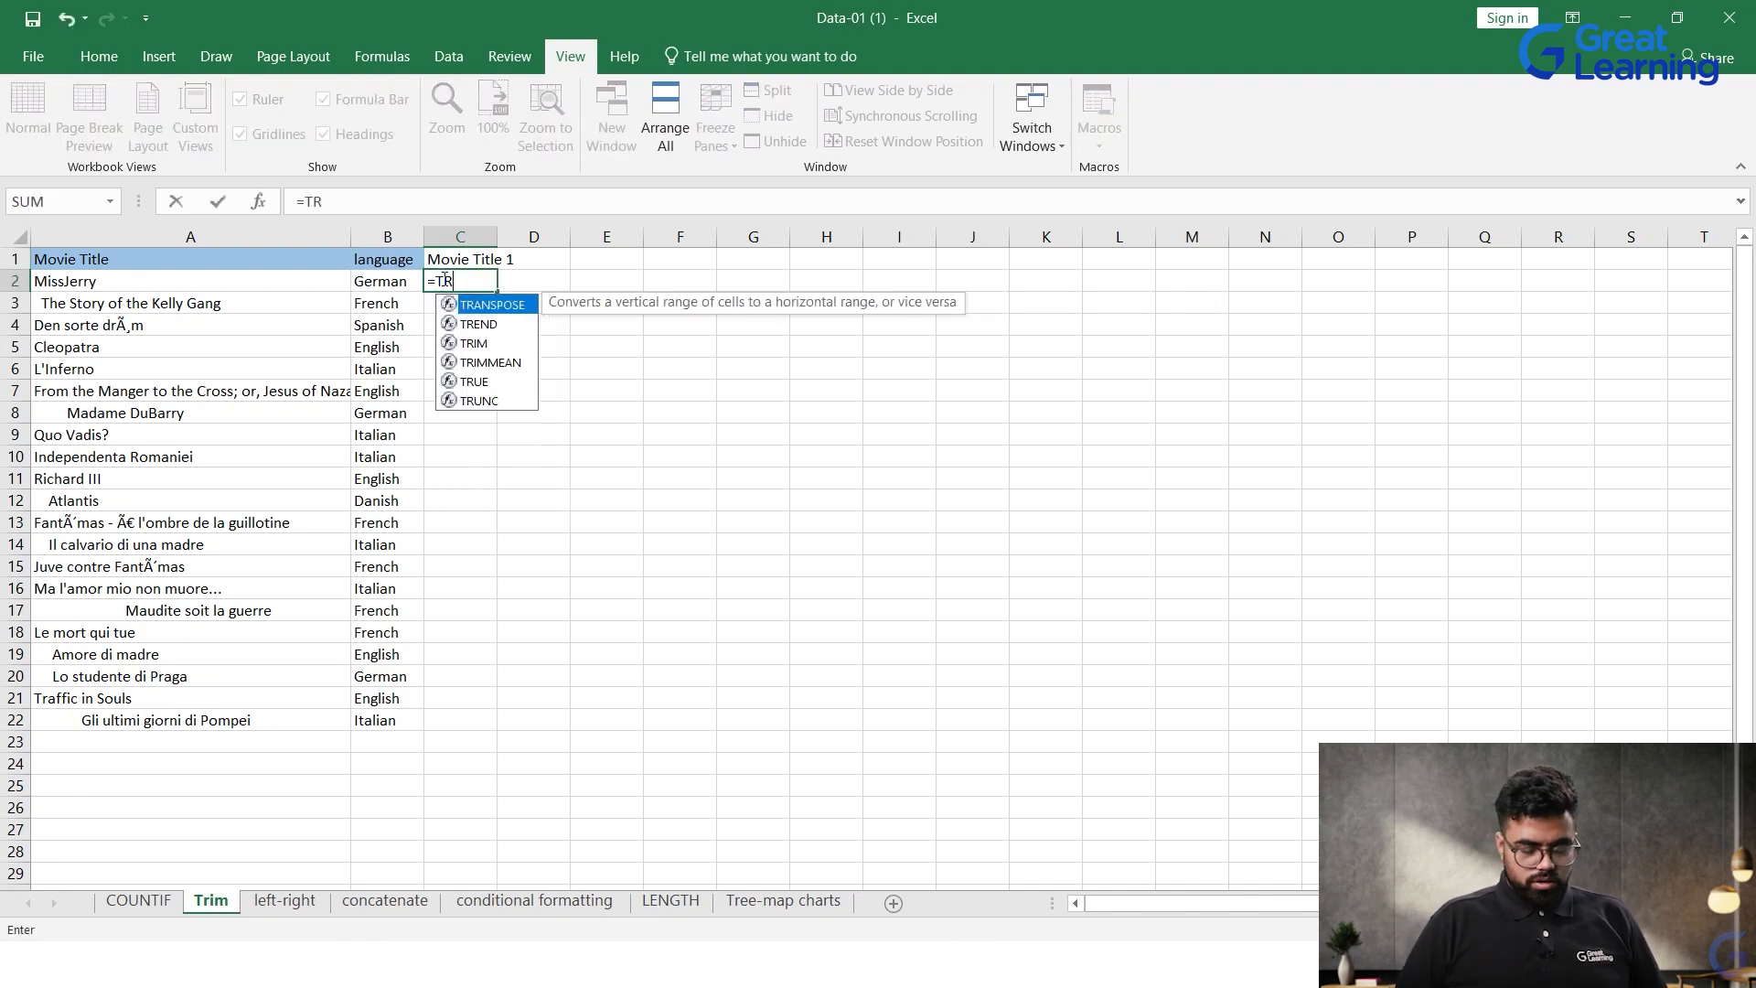
type("IM")
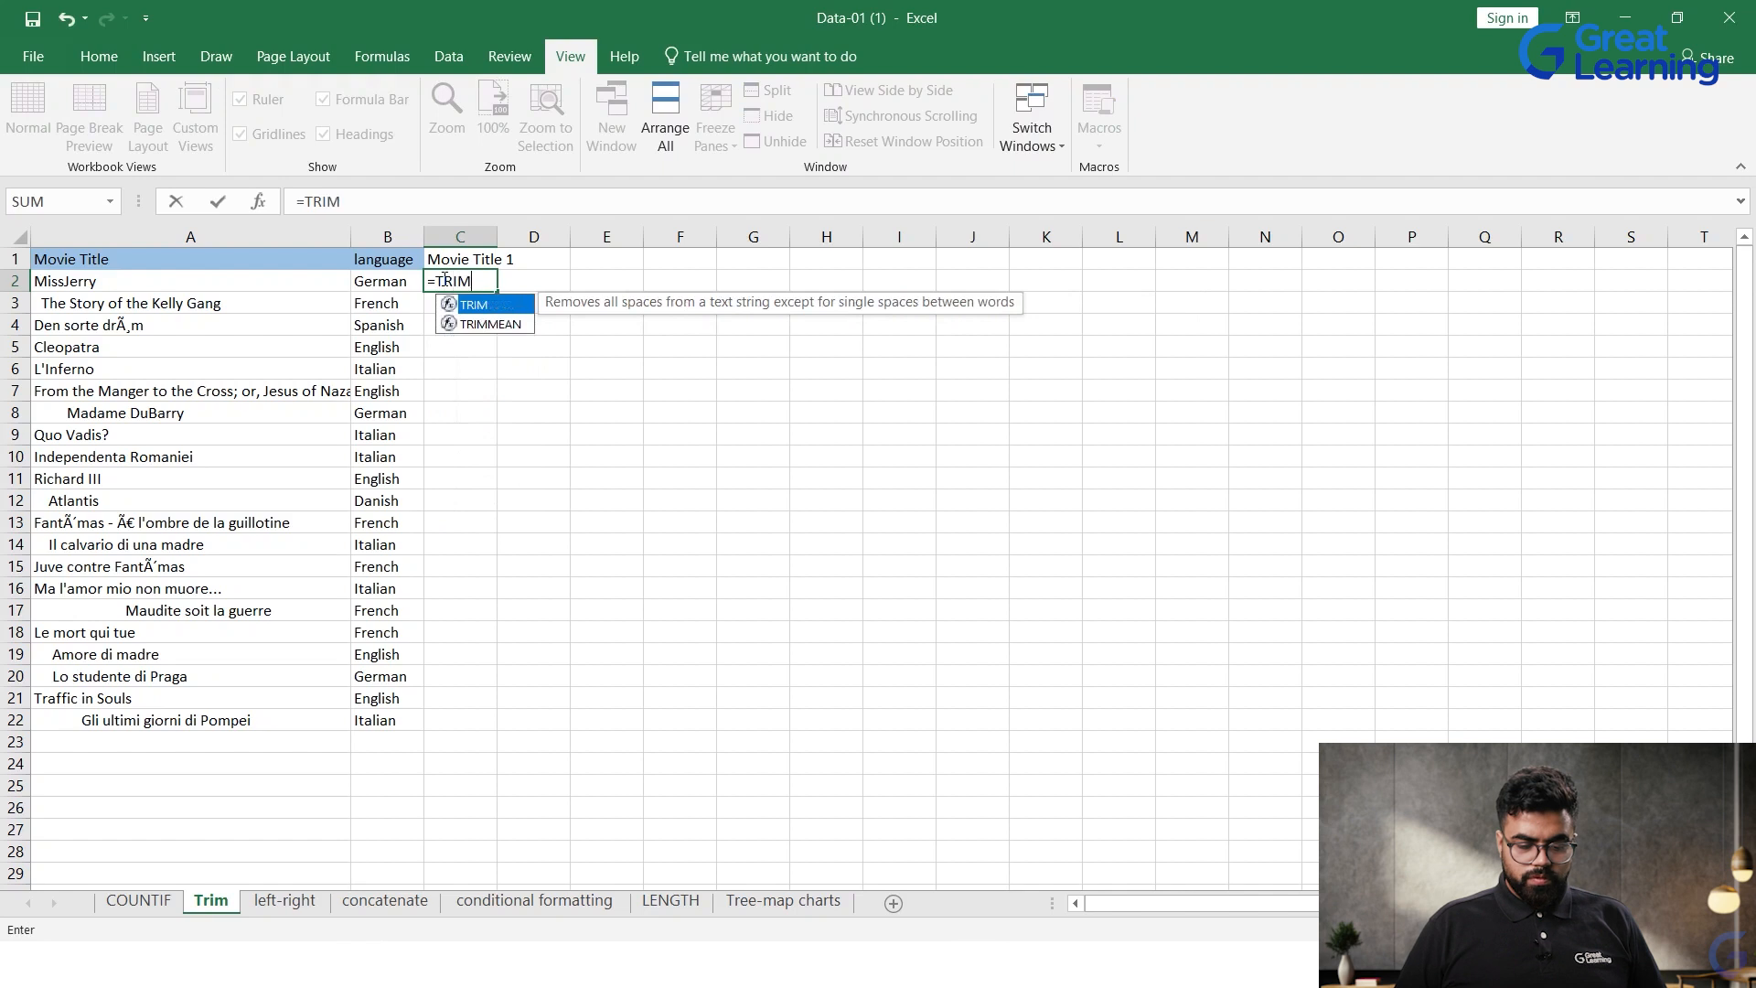
type("(")
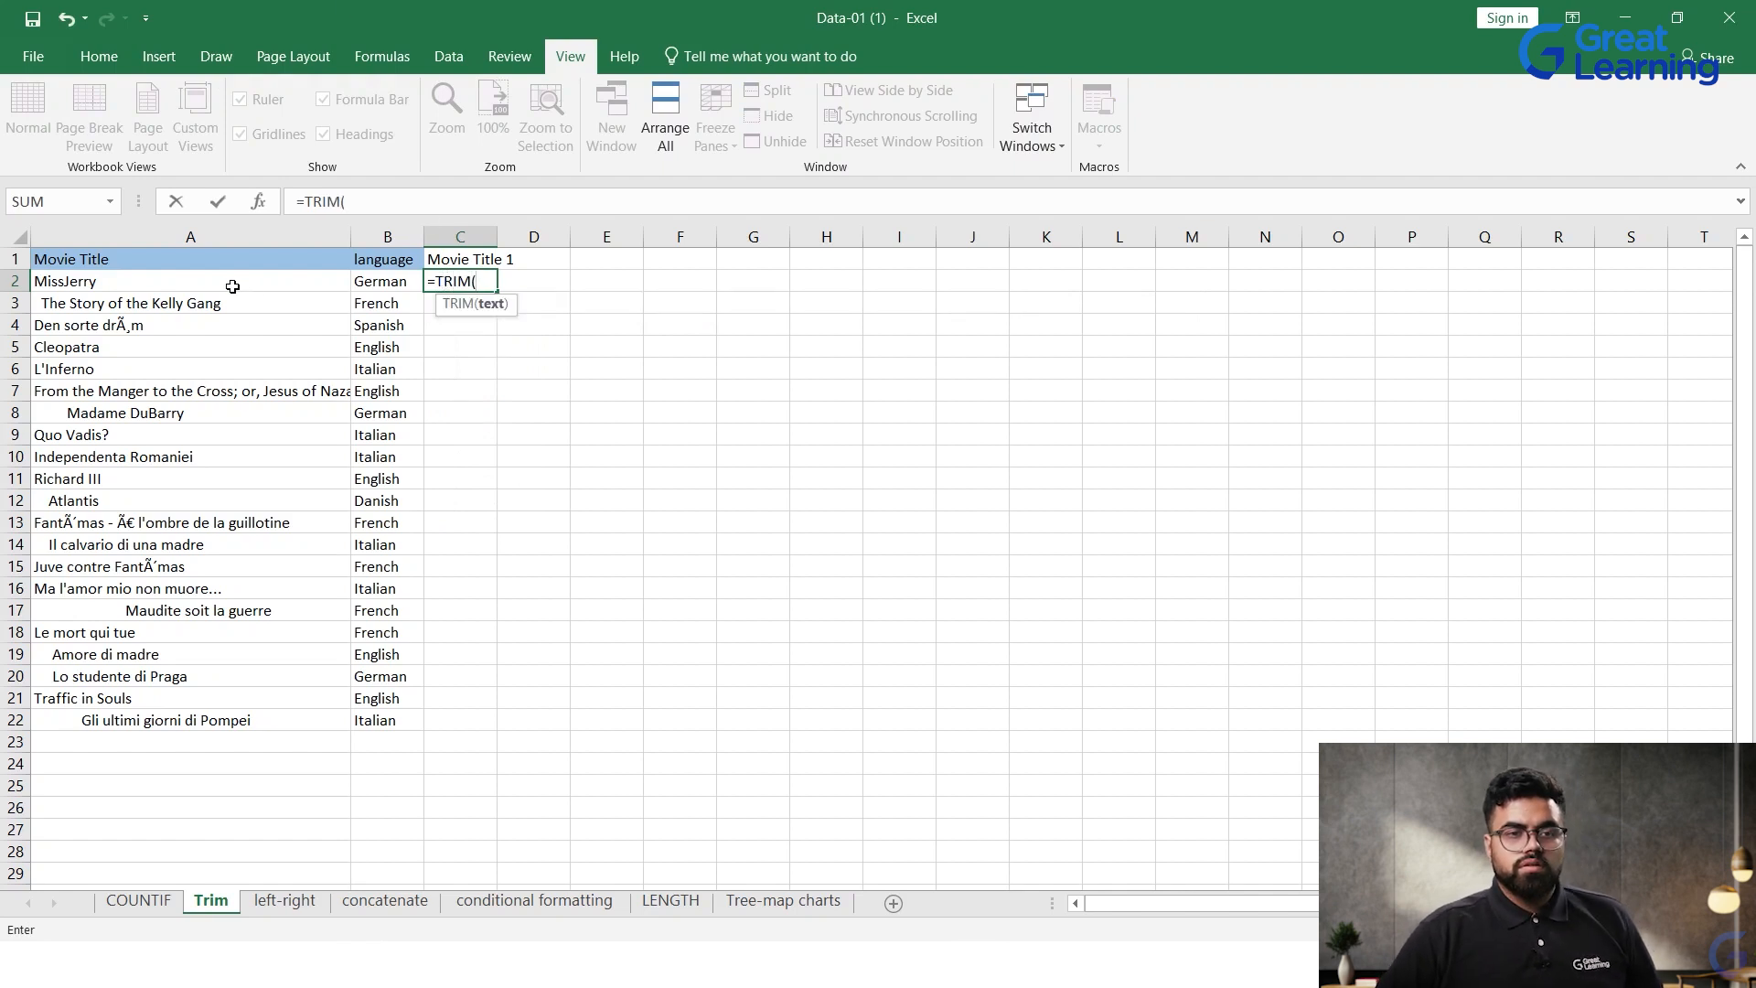
left_click(191, 284)
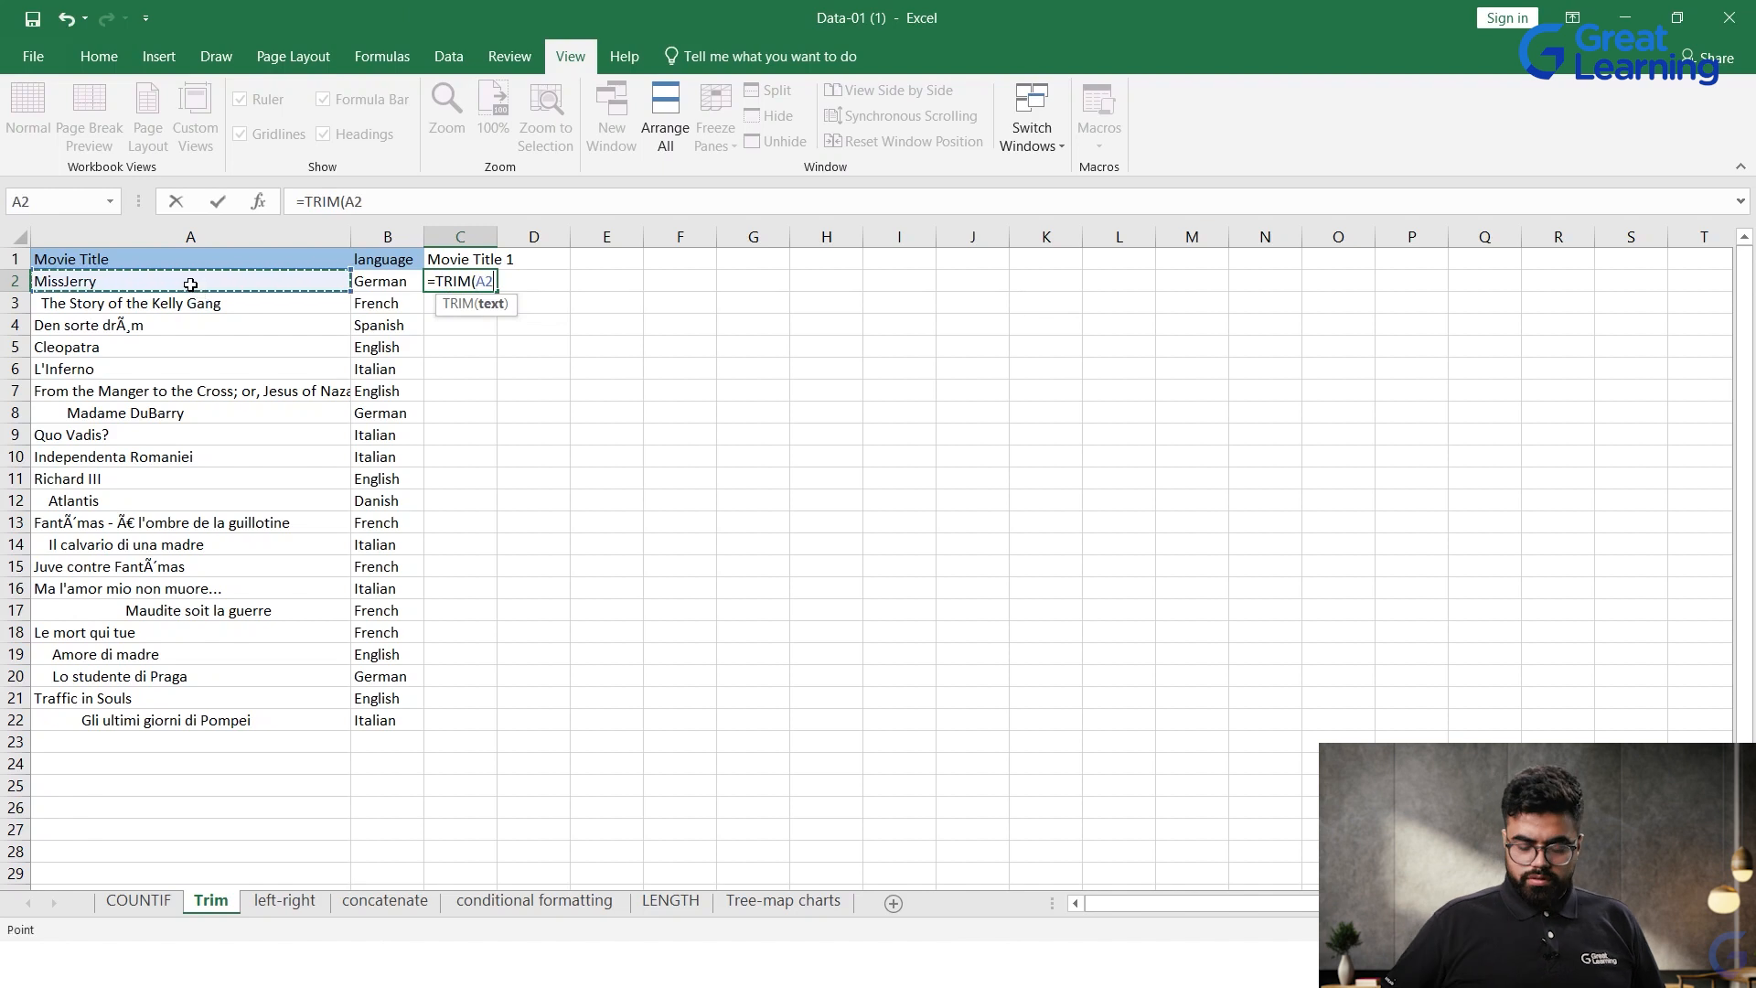
type(")")
key("Return")
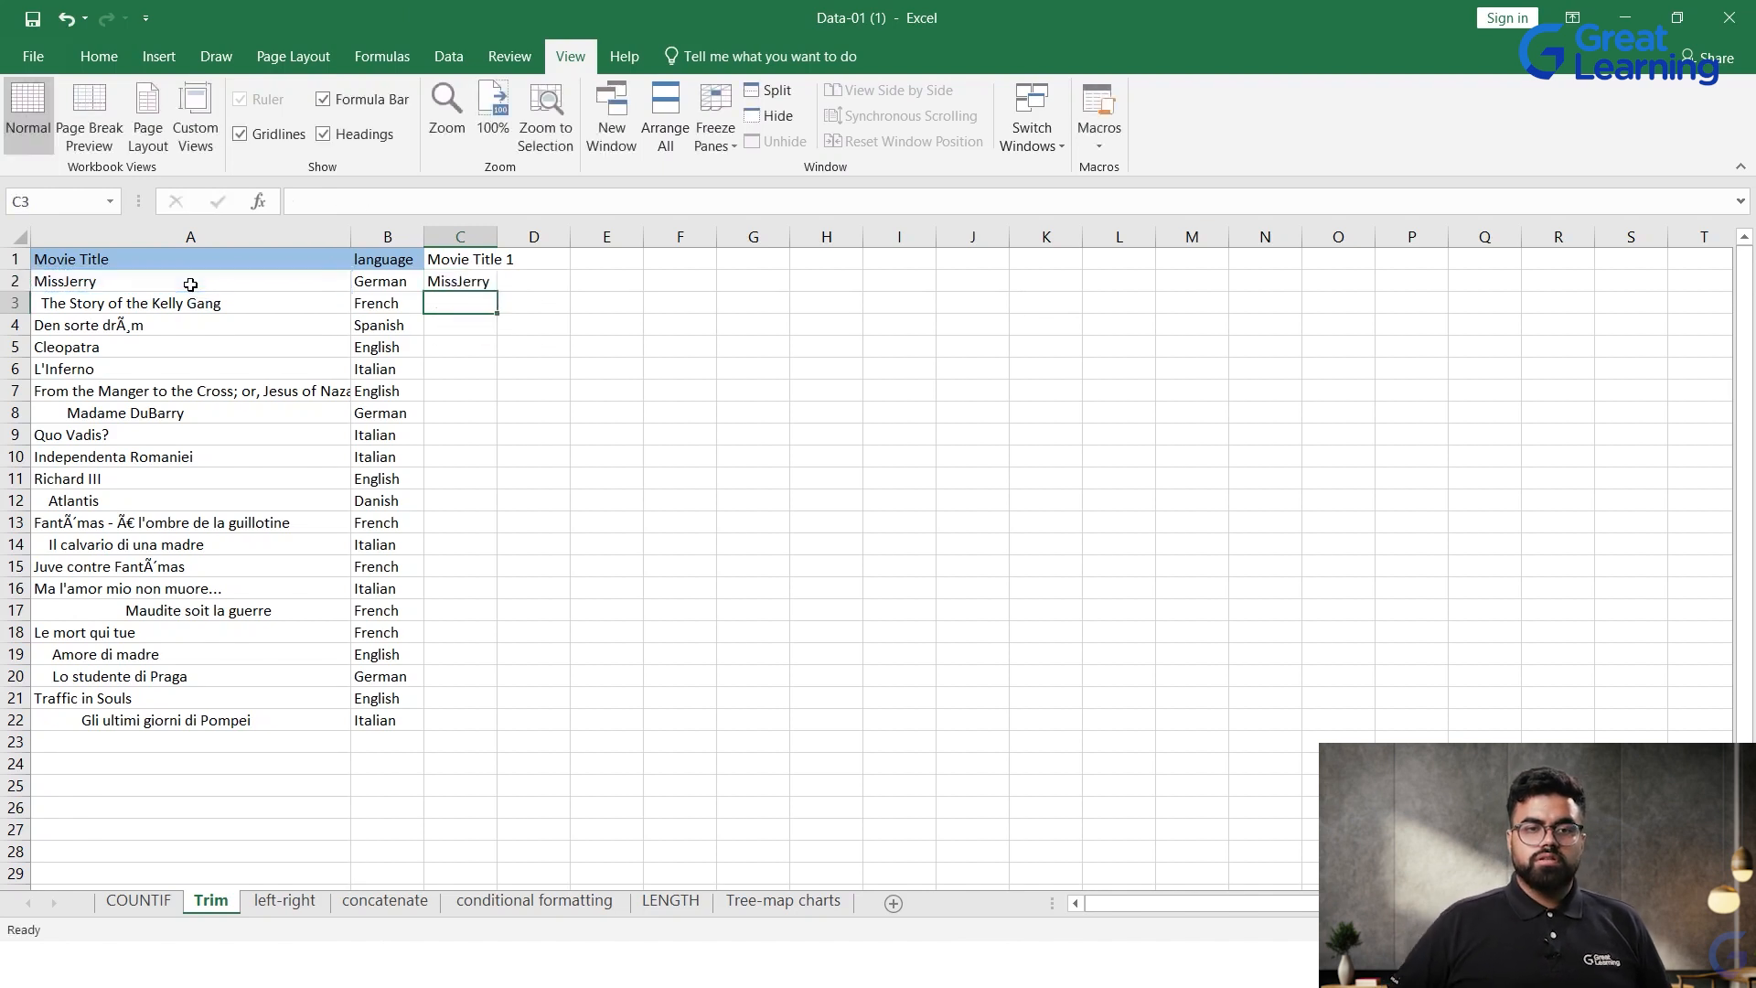
Step: Fill the TRIM formula from C2 down to C22 and autofit the width of column C to its contents
left_click_drag(160, 300, 164, 291)
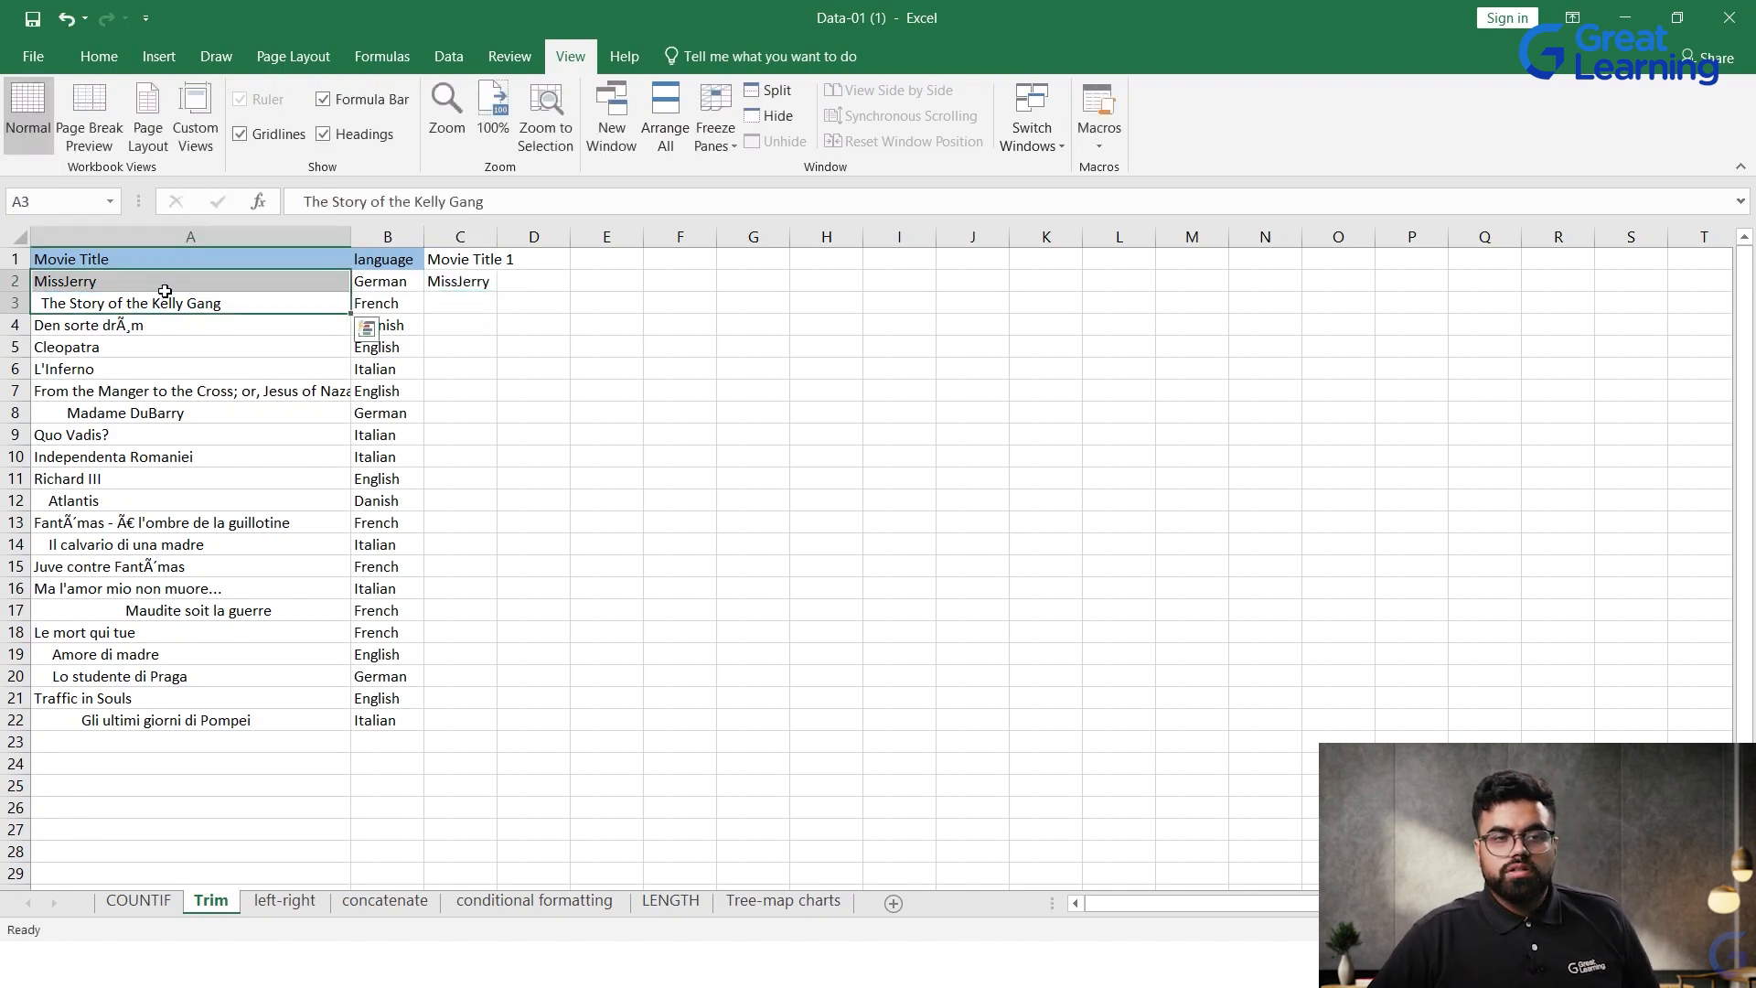
left_click(165, 289)
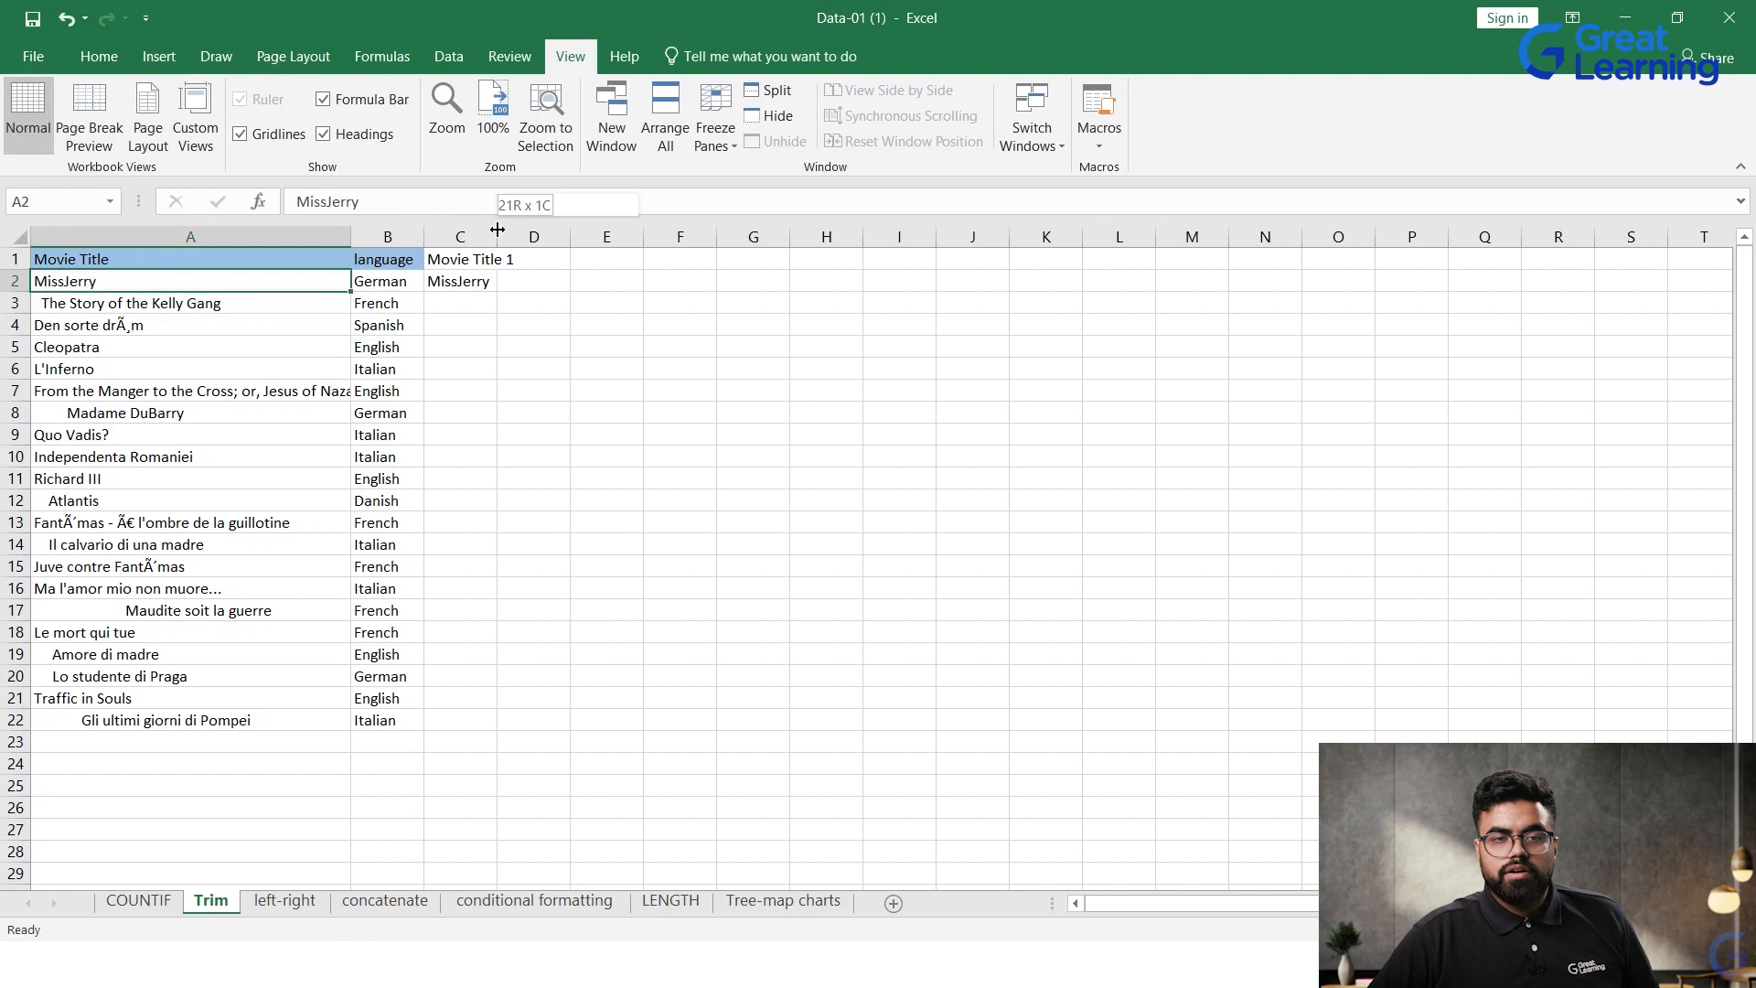
double_click(496, 237)
left_click(483, 281)
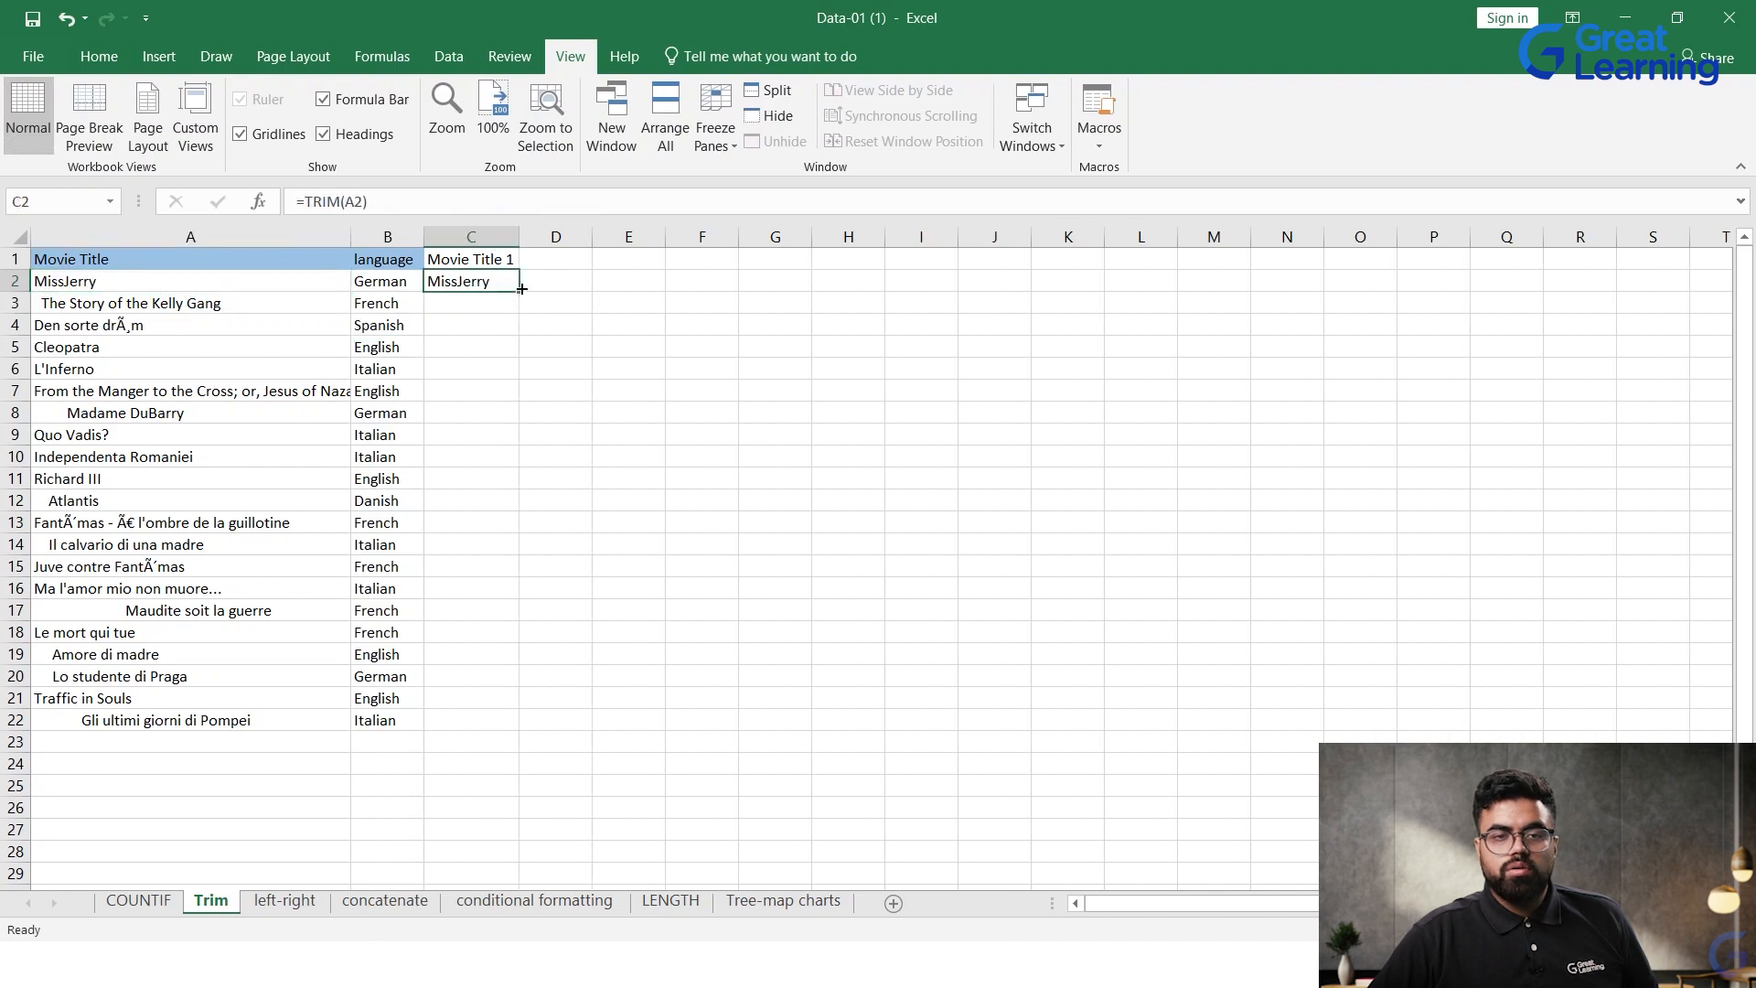
left_click_drag(520, 291, 511, 722)
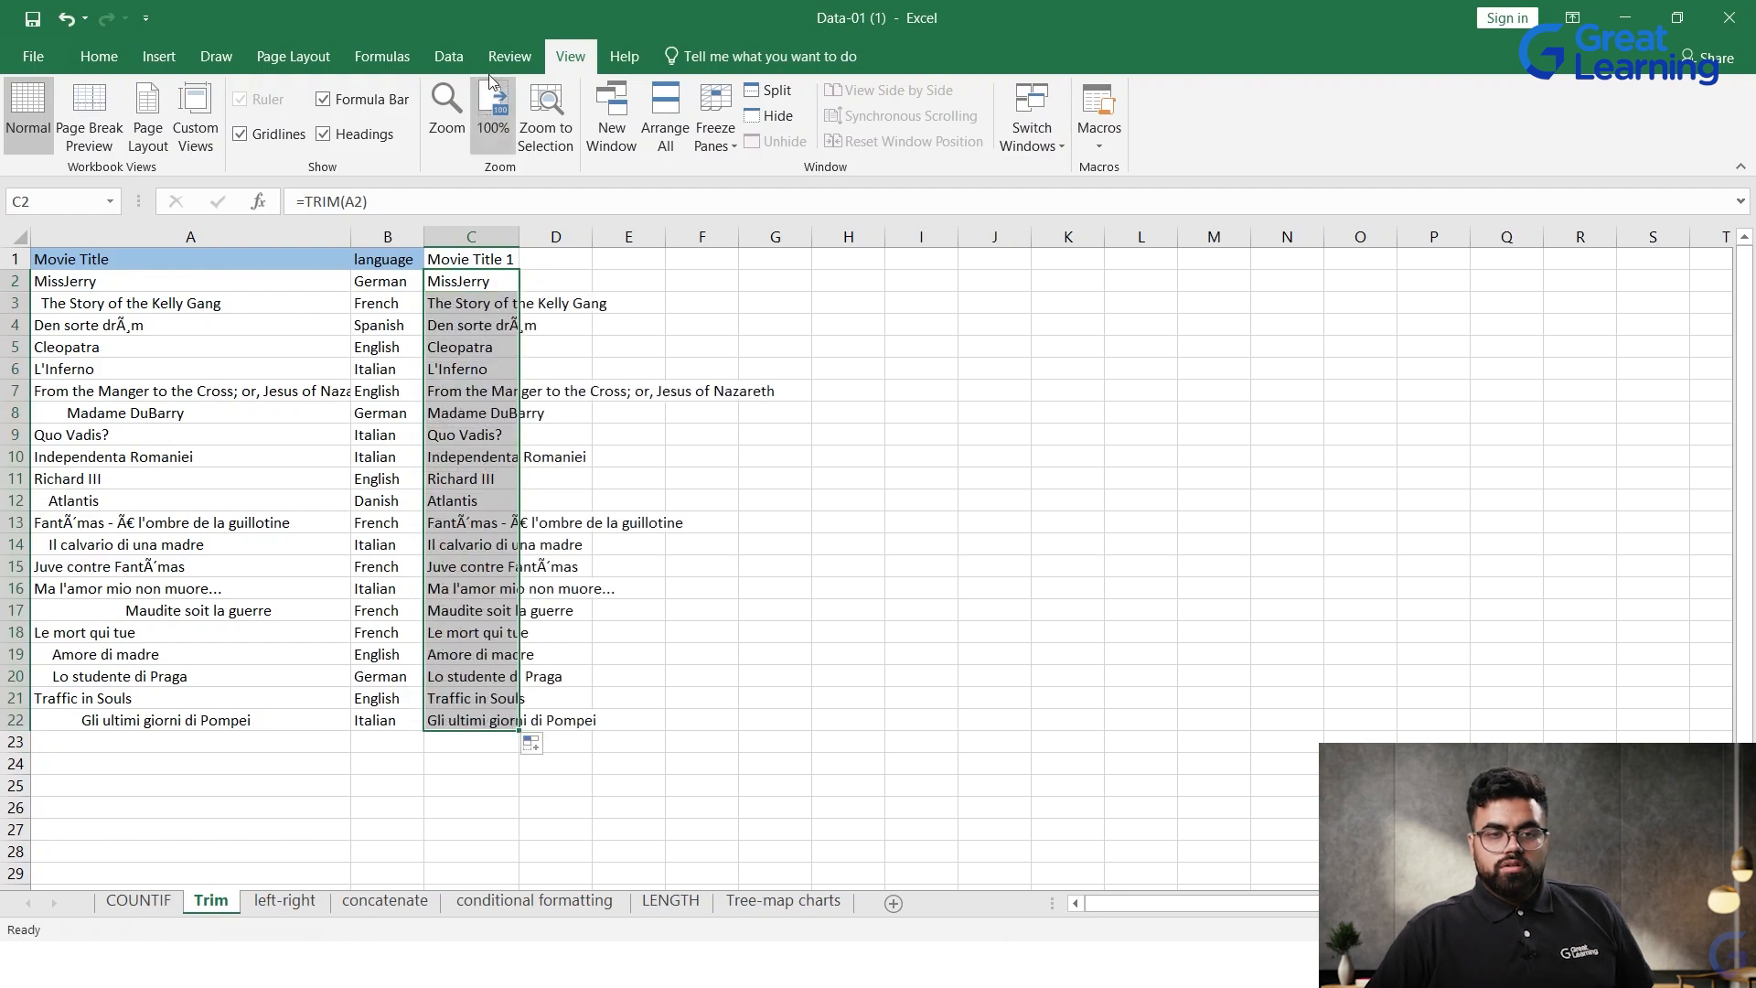
double_click(518, 234)
Step: Compare the original titles in column A with the trimmed ones and inspect the TRIM formulas in C2, C3 and C11
left_click(283, 283)
left_click(442, 297)
left_click(446, 279)
left_click(303, 286)
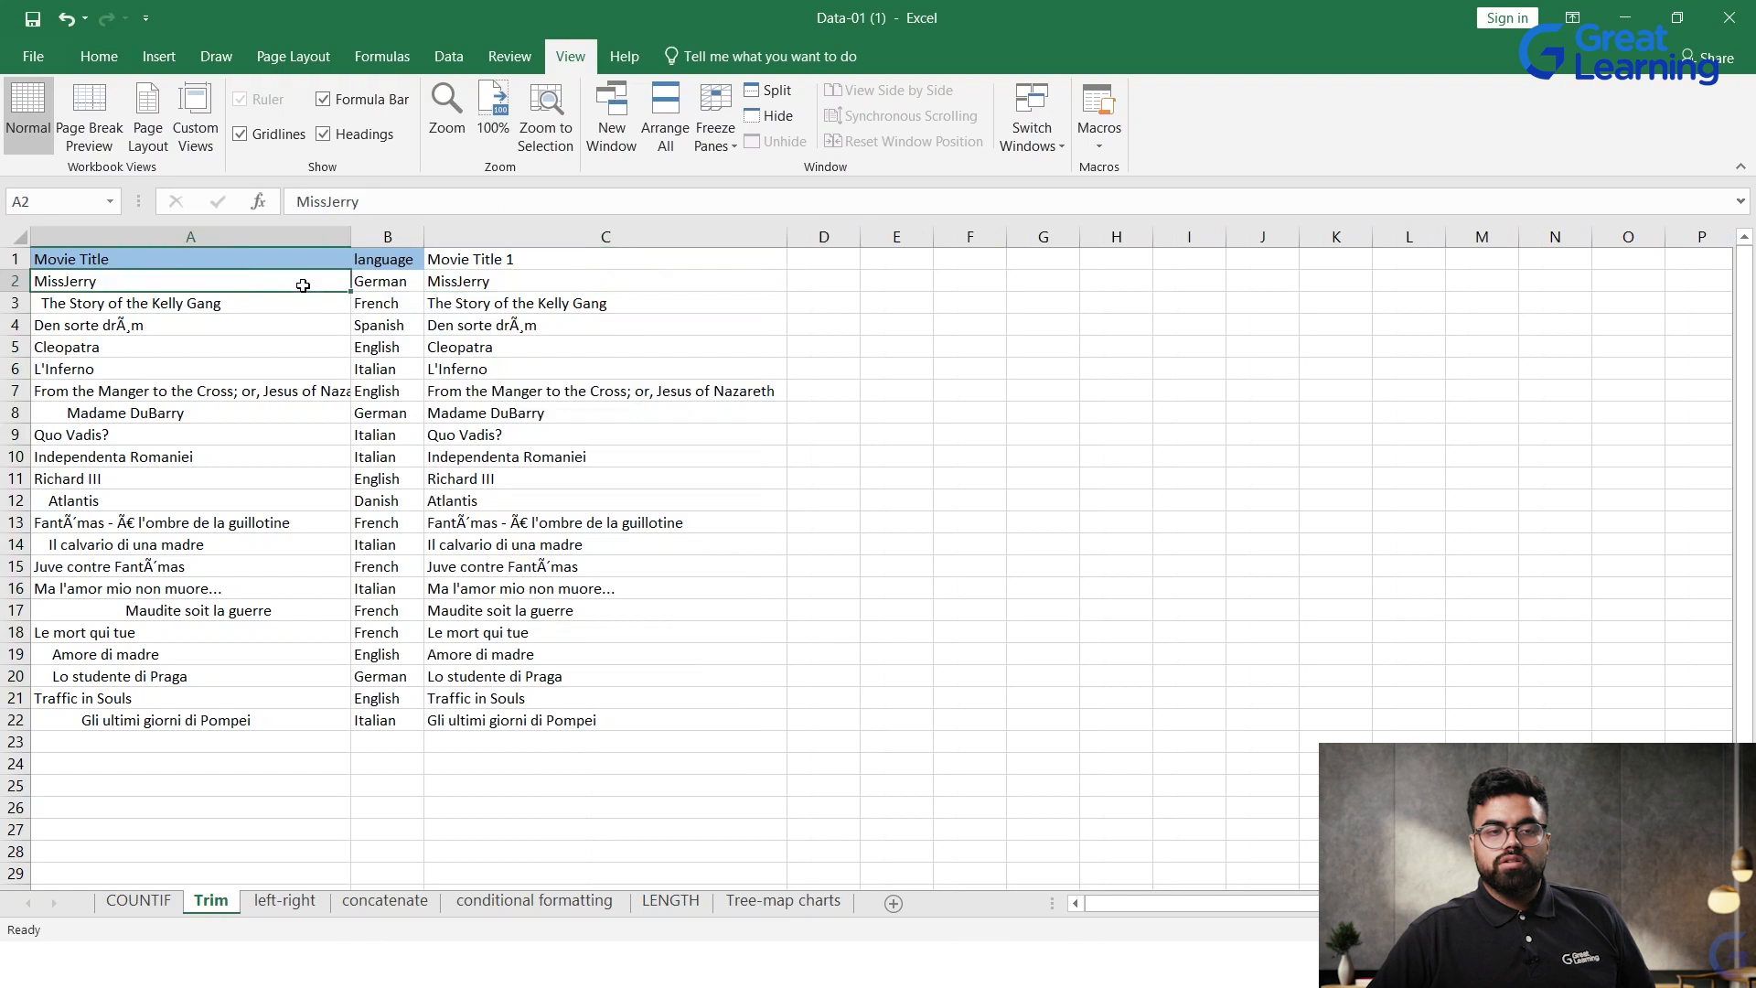
left_click(290, 311)
left_click(452, 281)
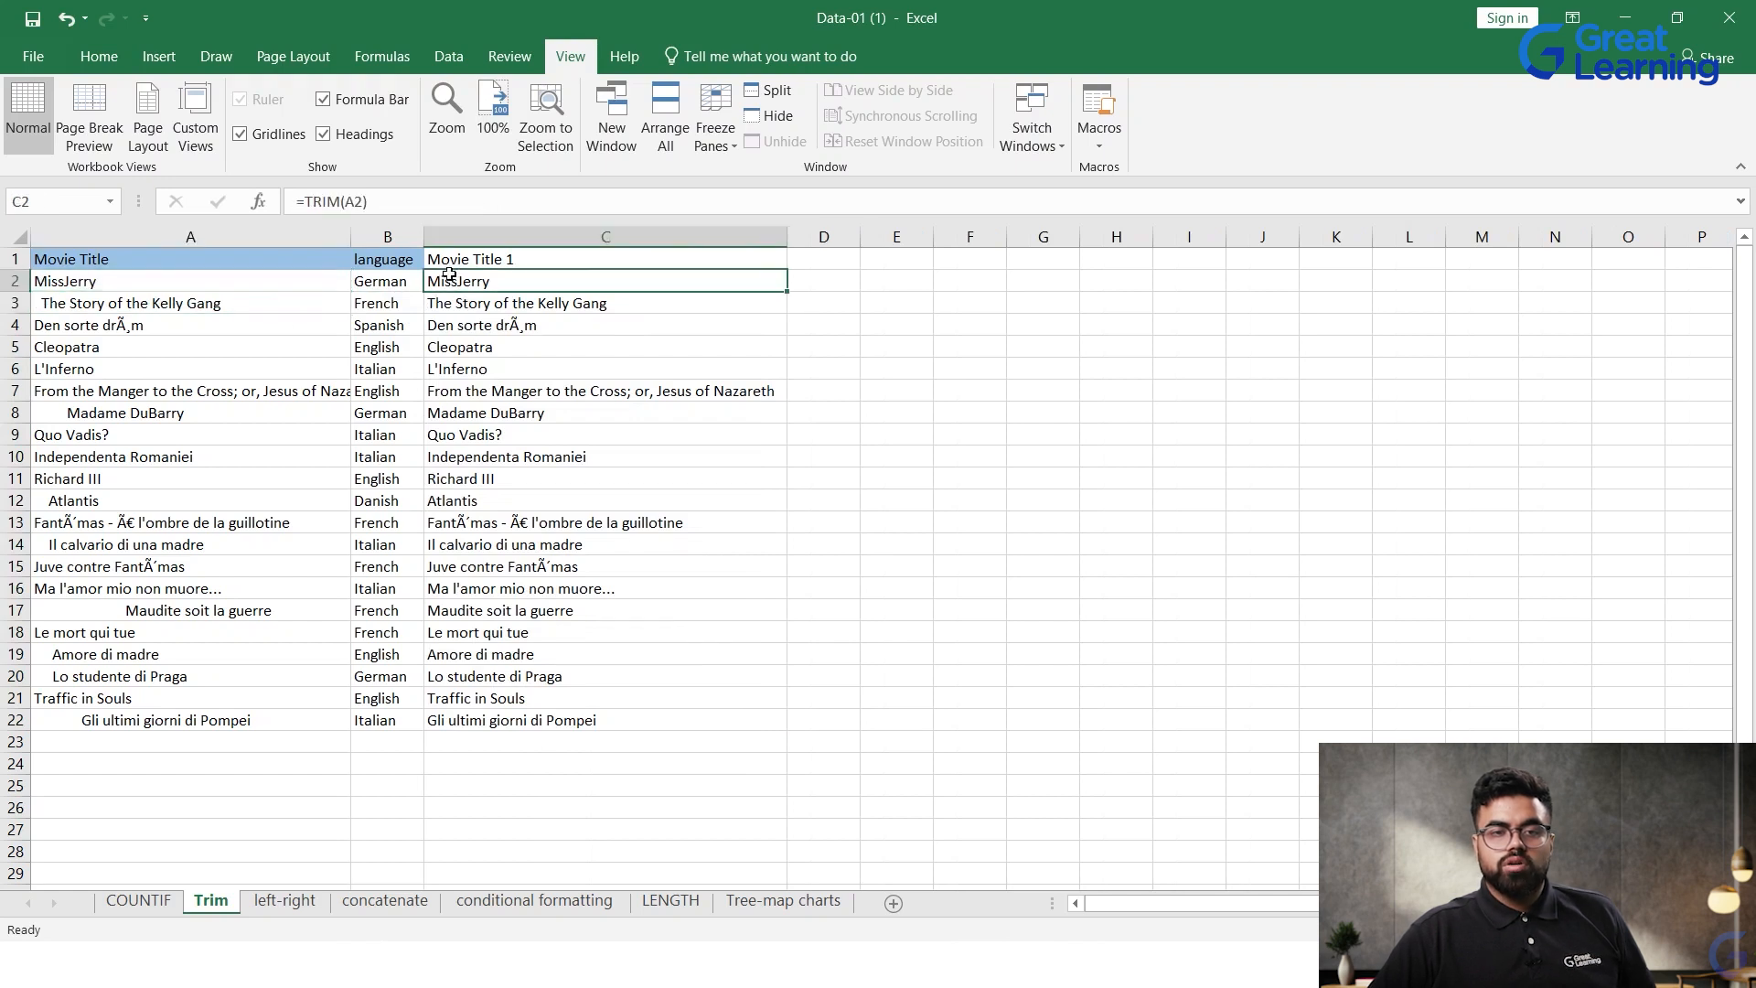
double_click(458, 280)
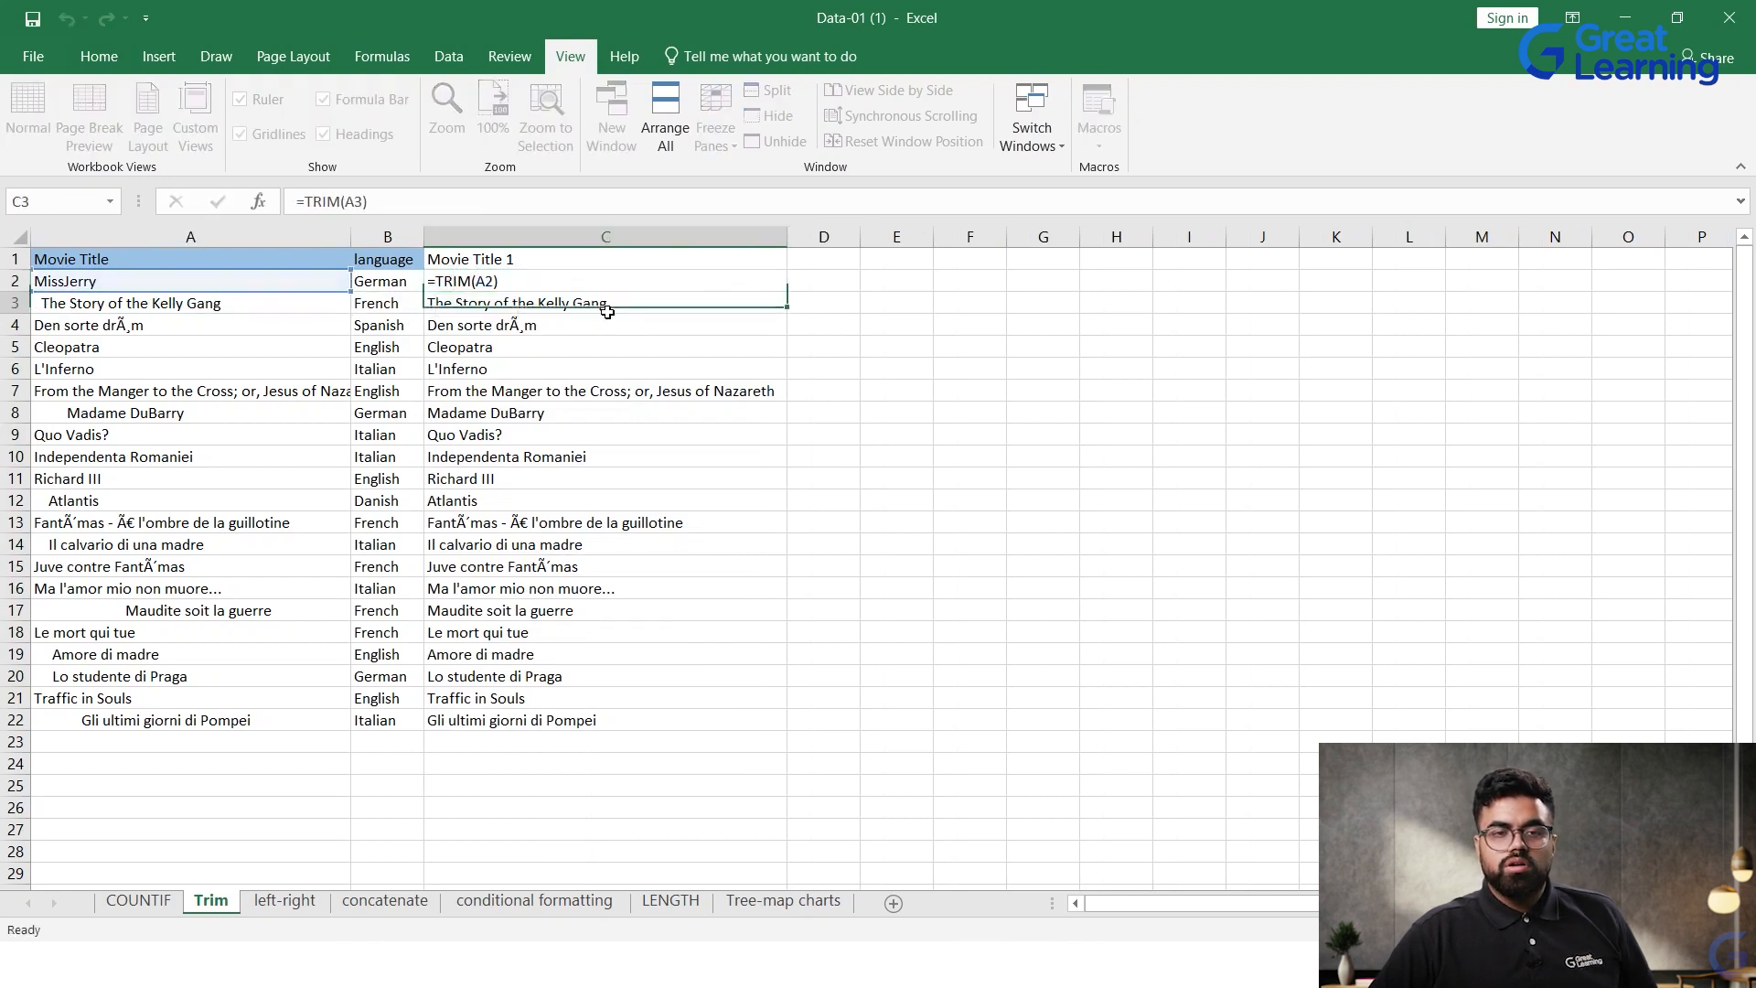
key("Return")
double_click(482, 303)
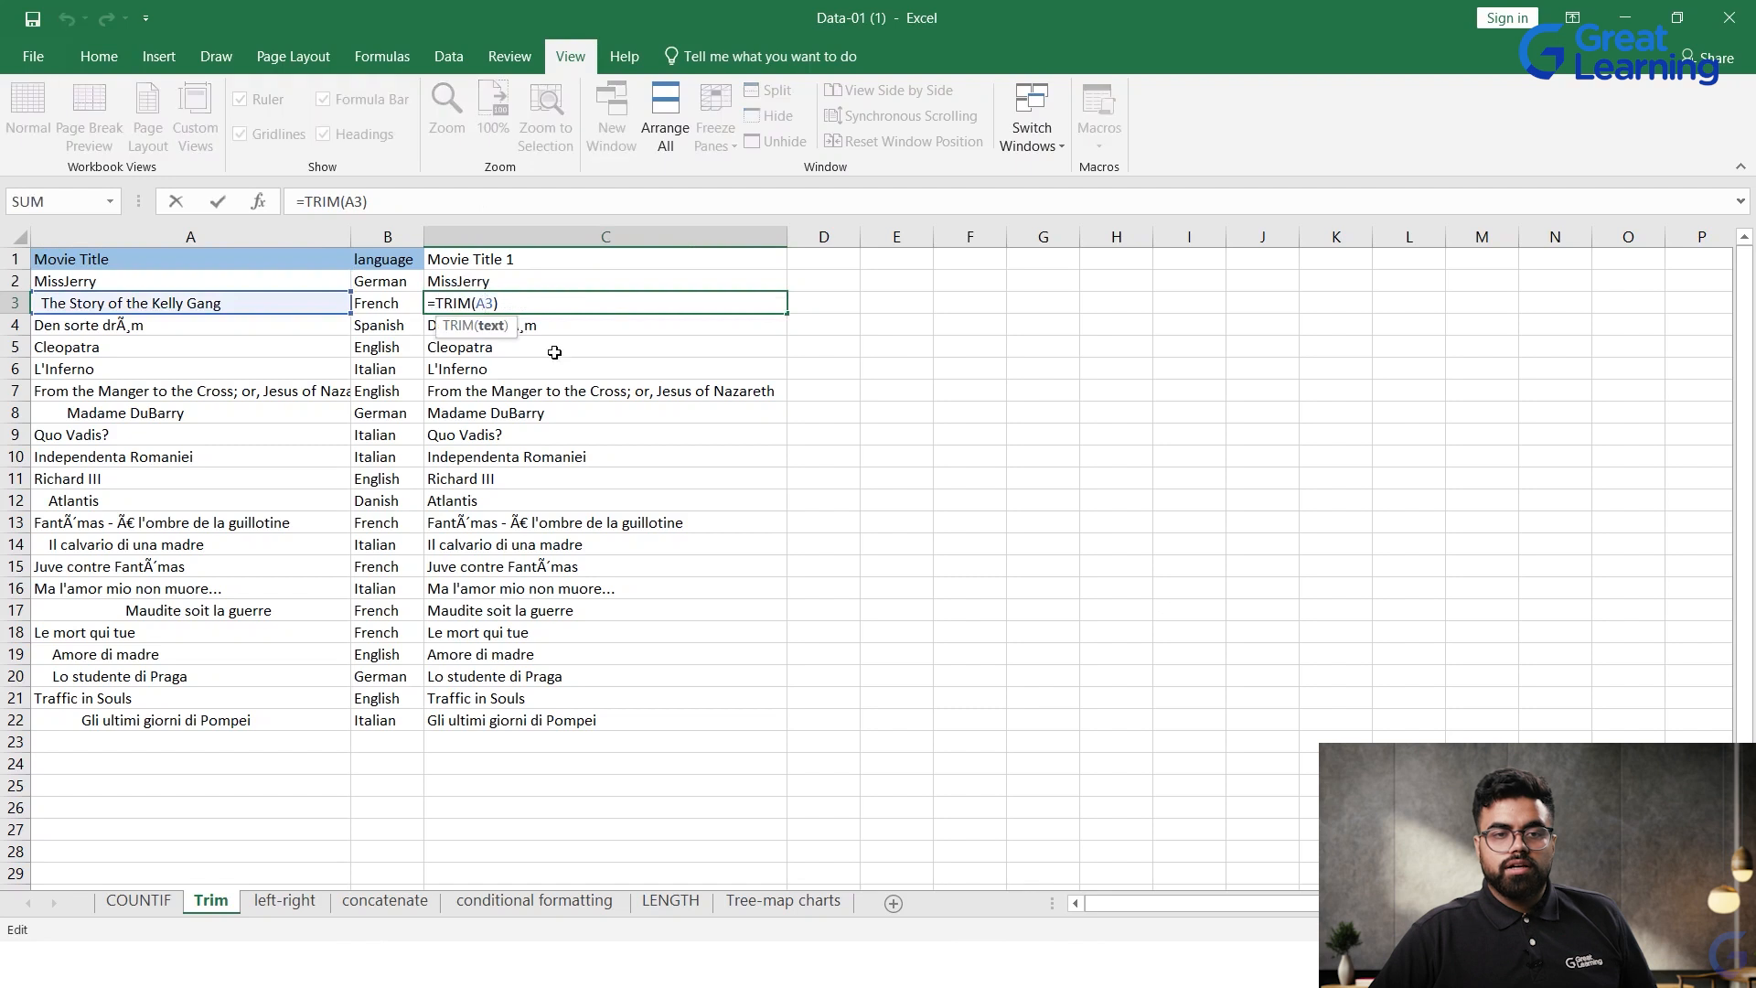
left_click(591, 475)
double_click(591, 476)
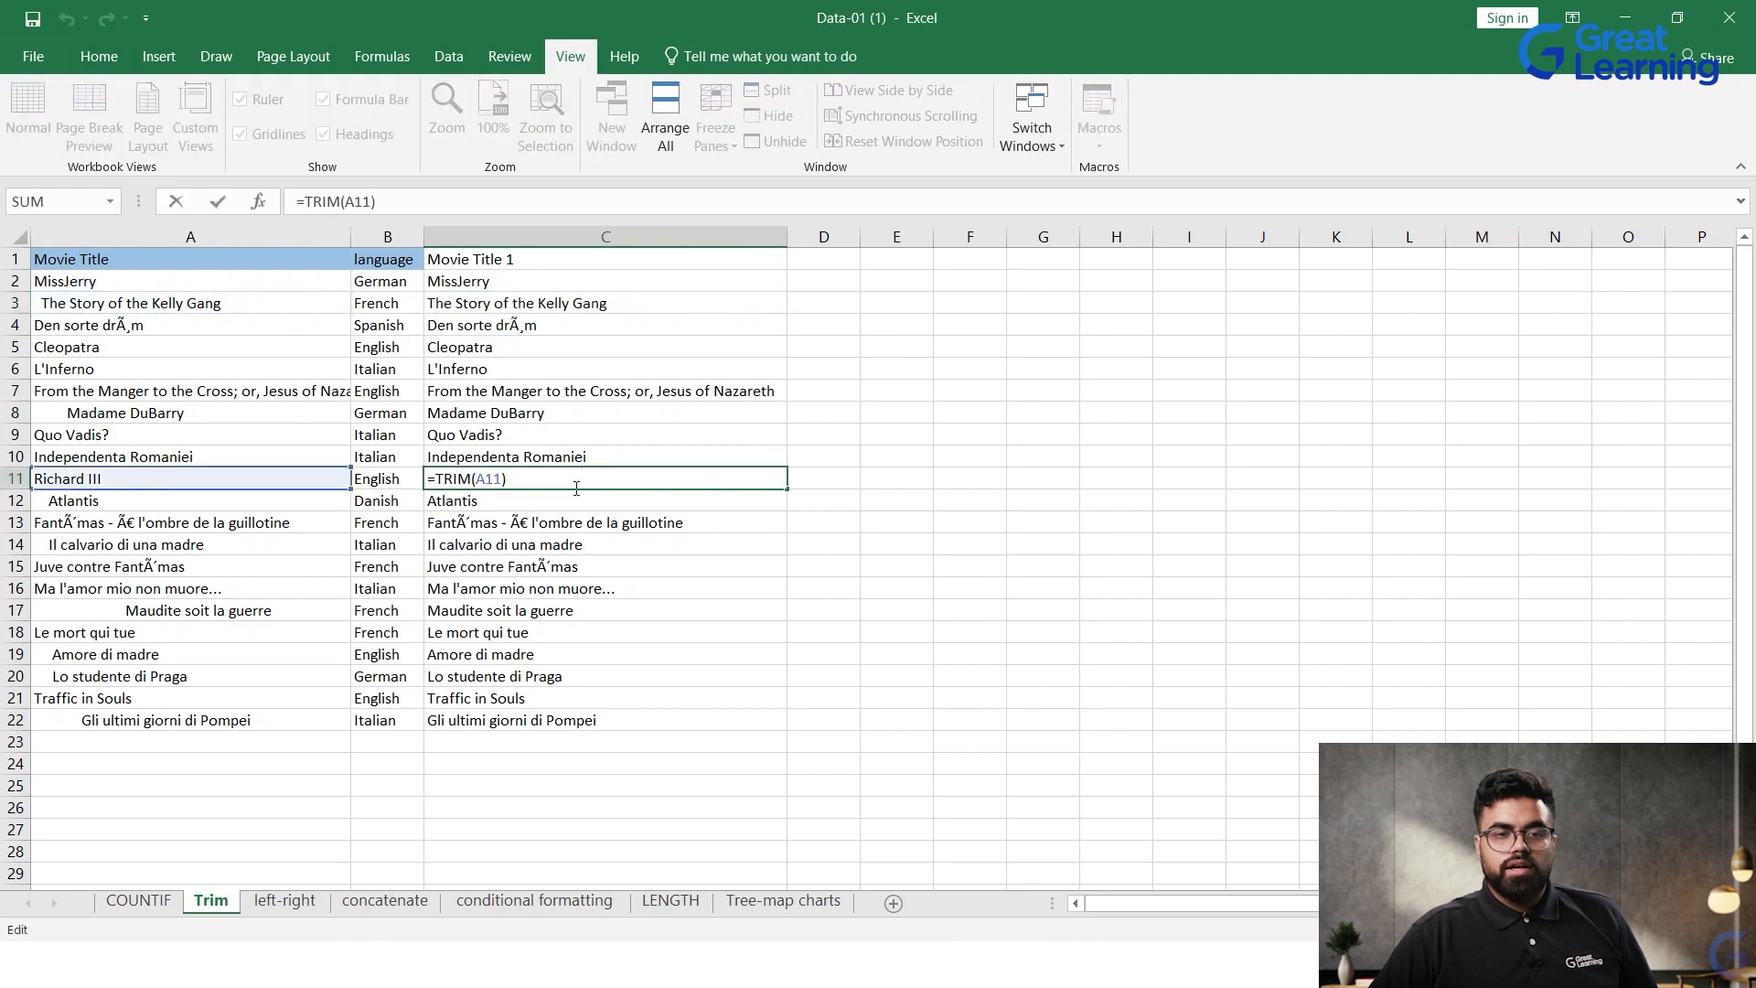
Step: Refill the TRIM formula from C2 down to C24 in the Movie Title 1 column
left_click(877, 456)
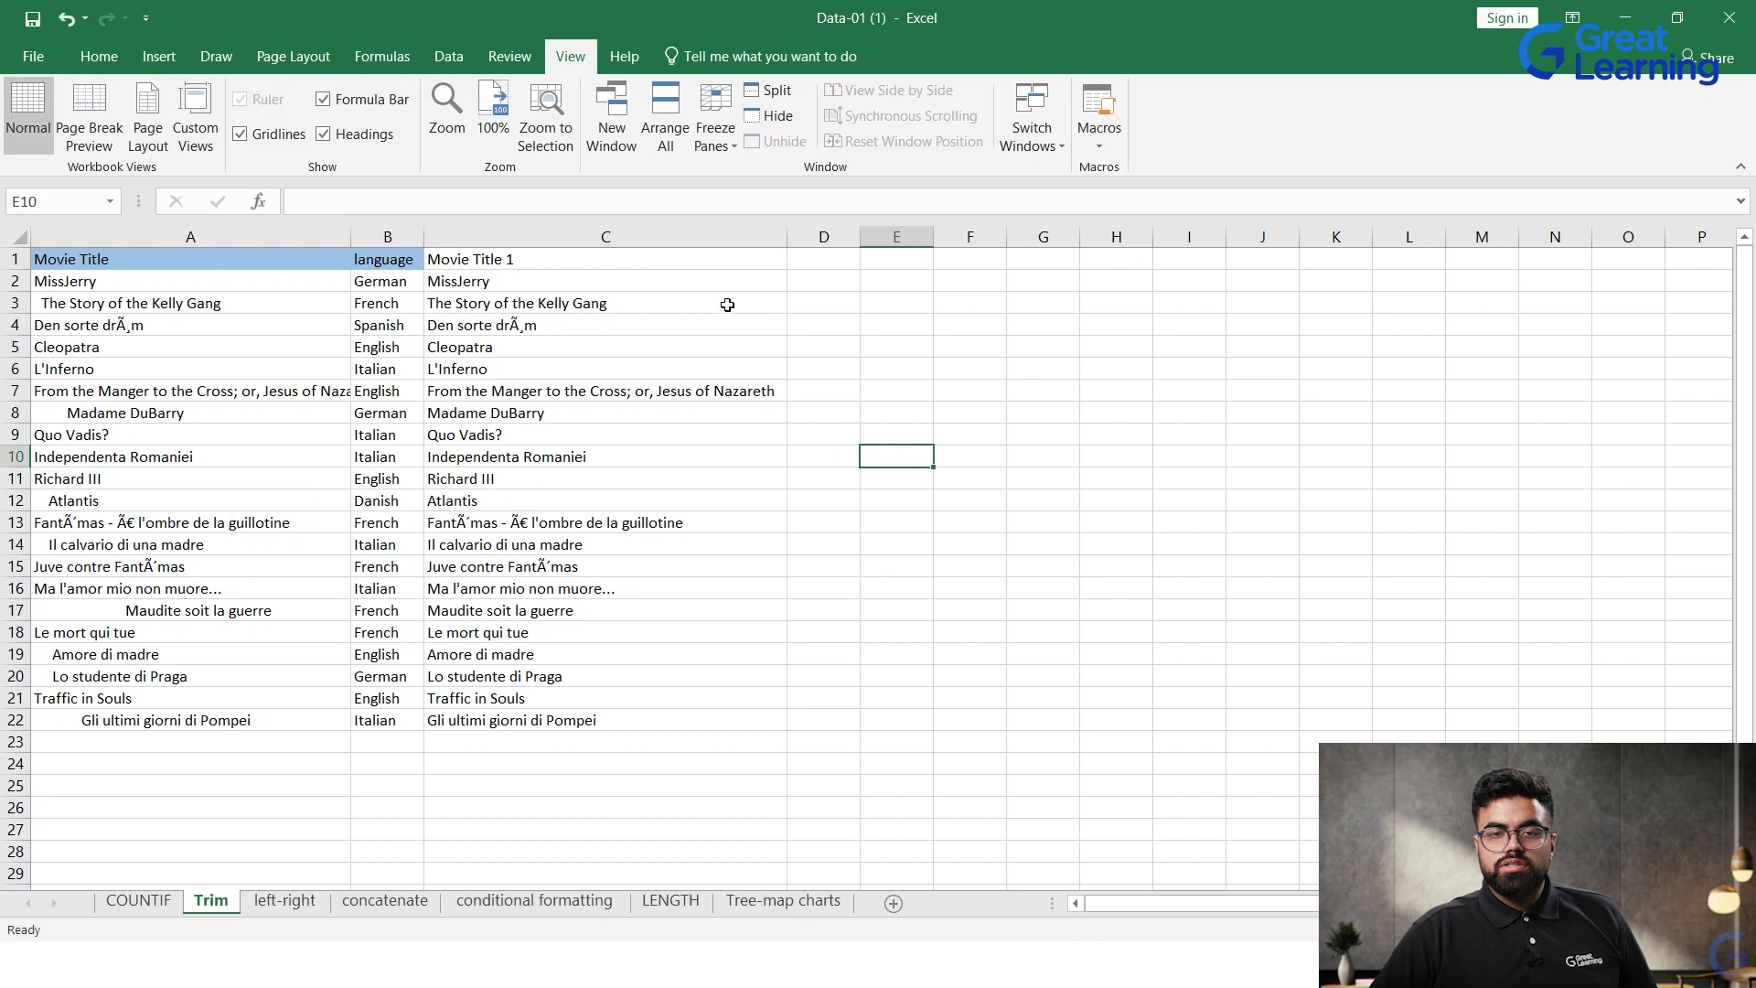
left_click(779, 288)
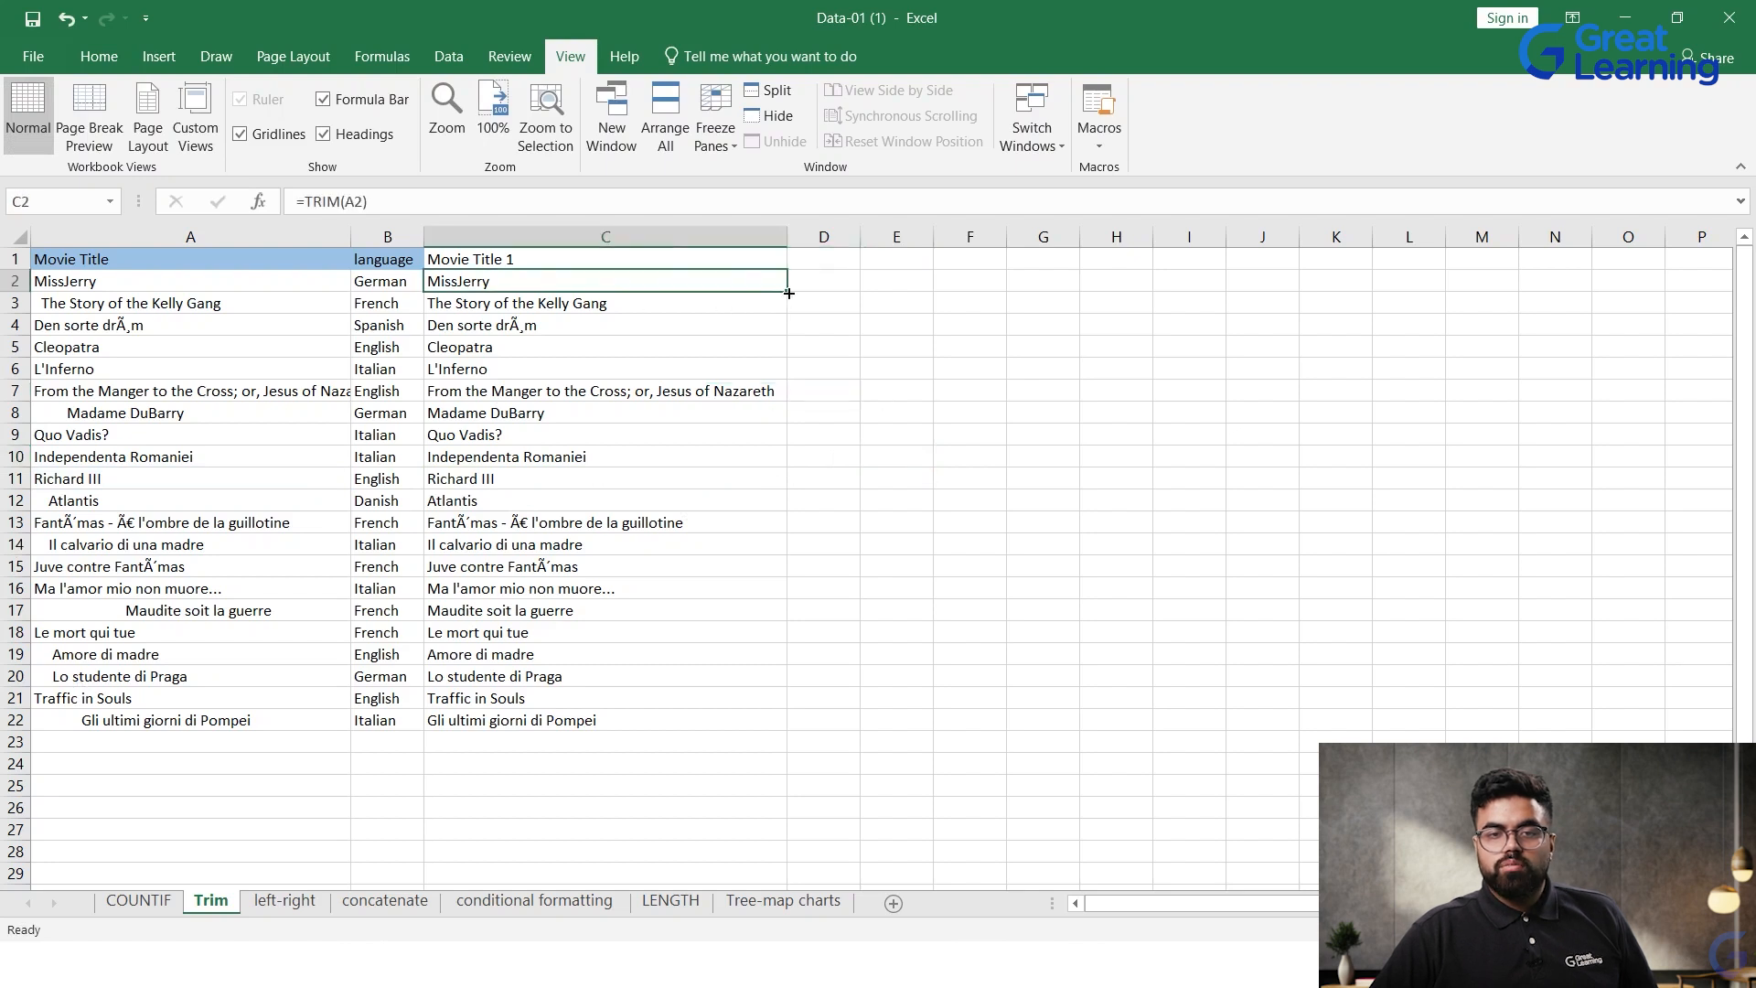
left_click_drag(789, 293, 749, 779)
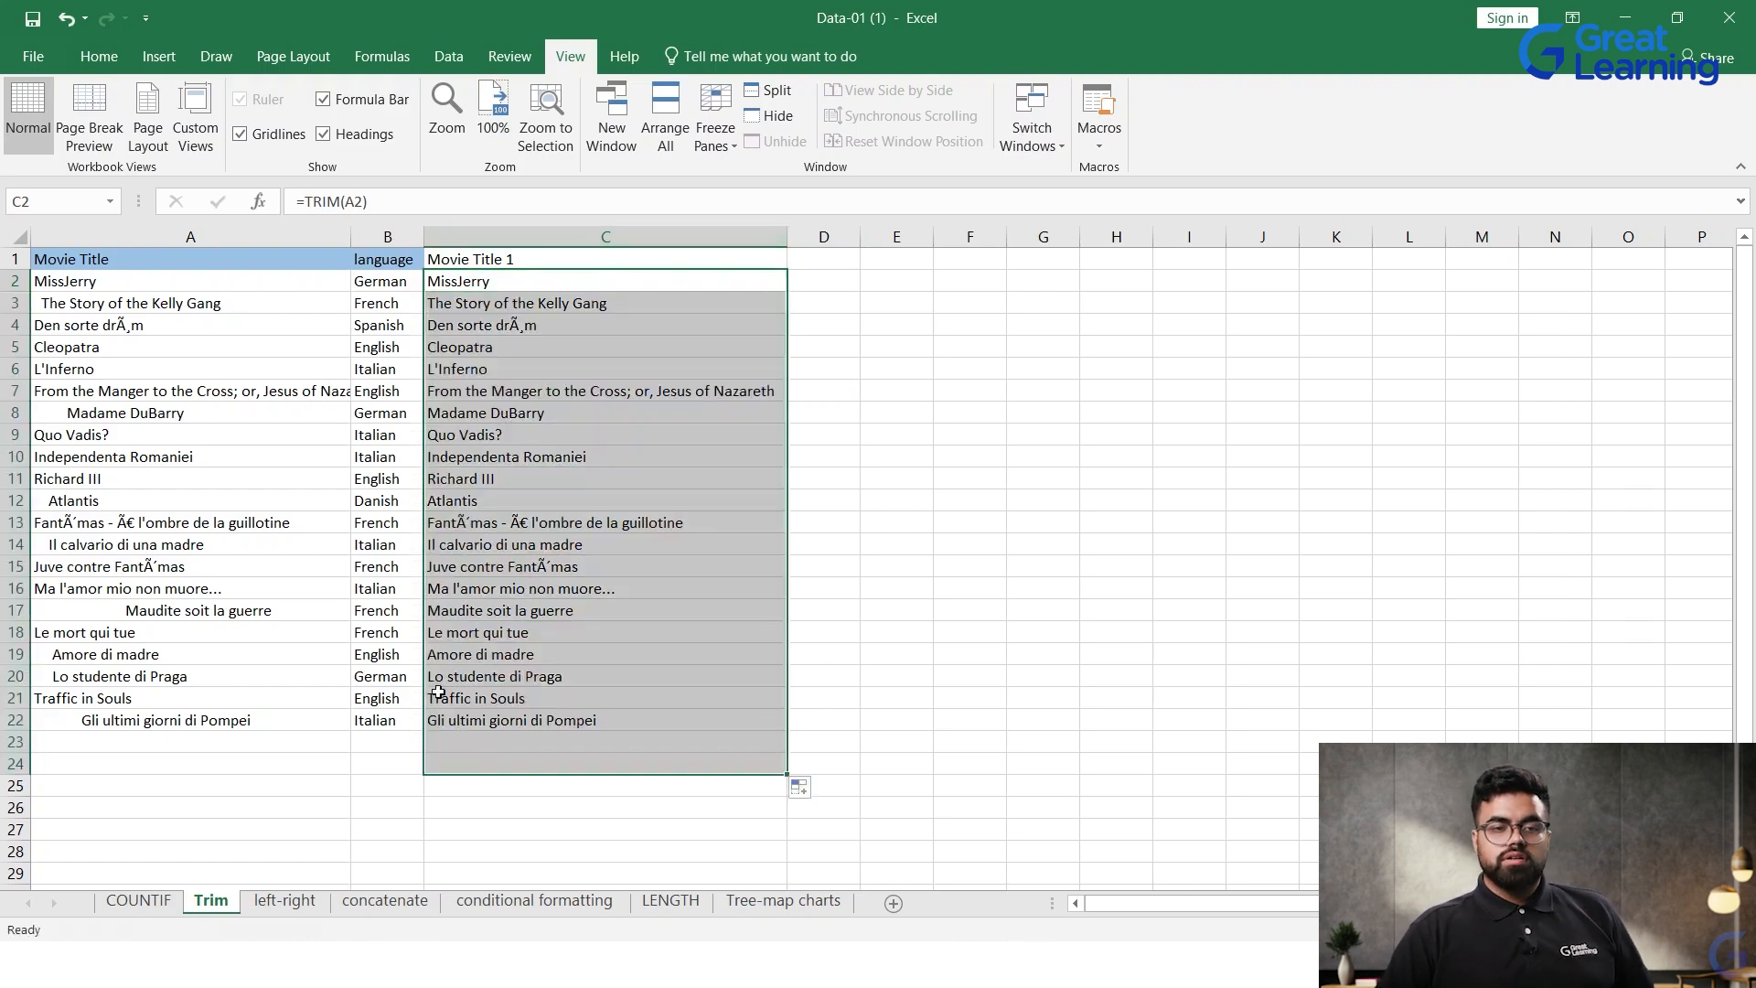
left_click(320, 746)
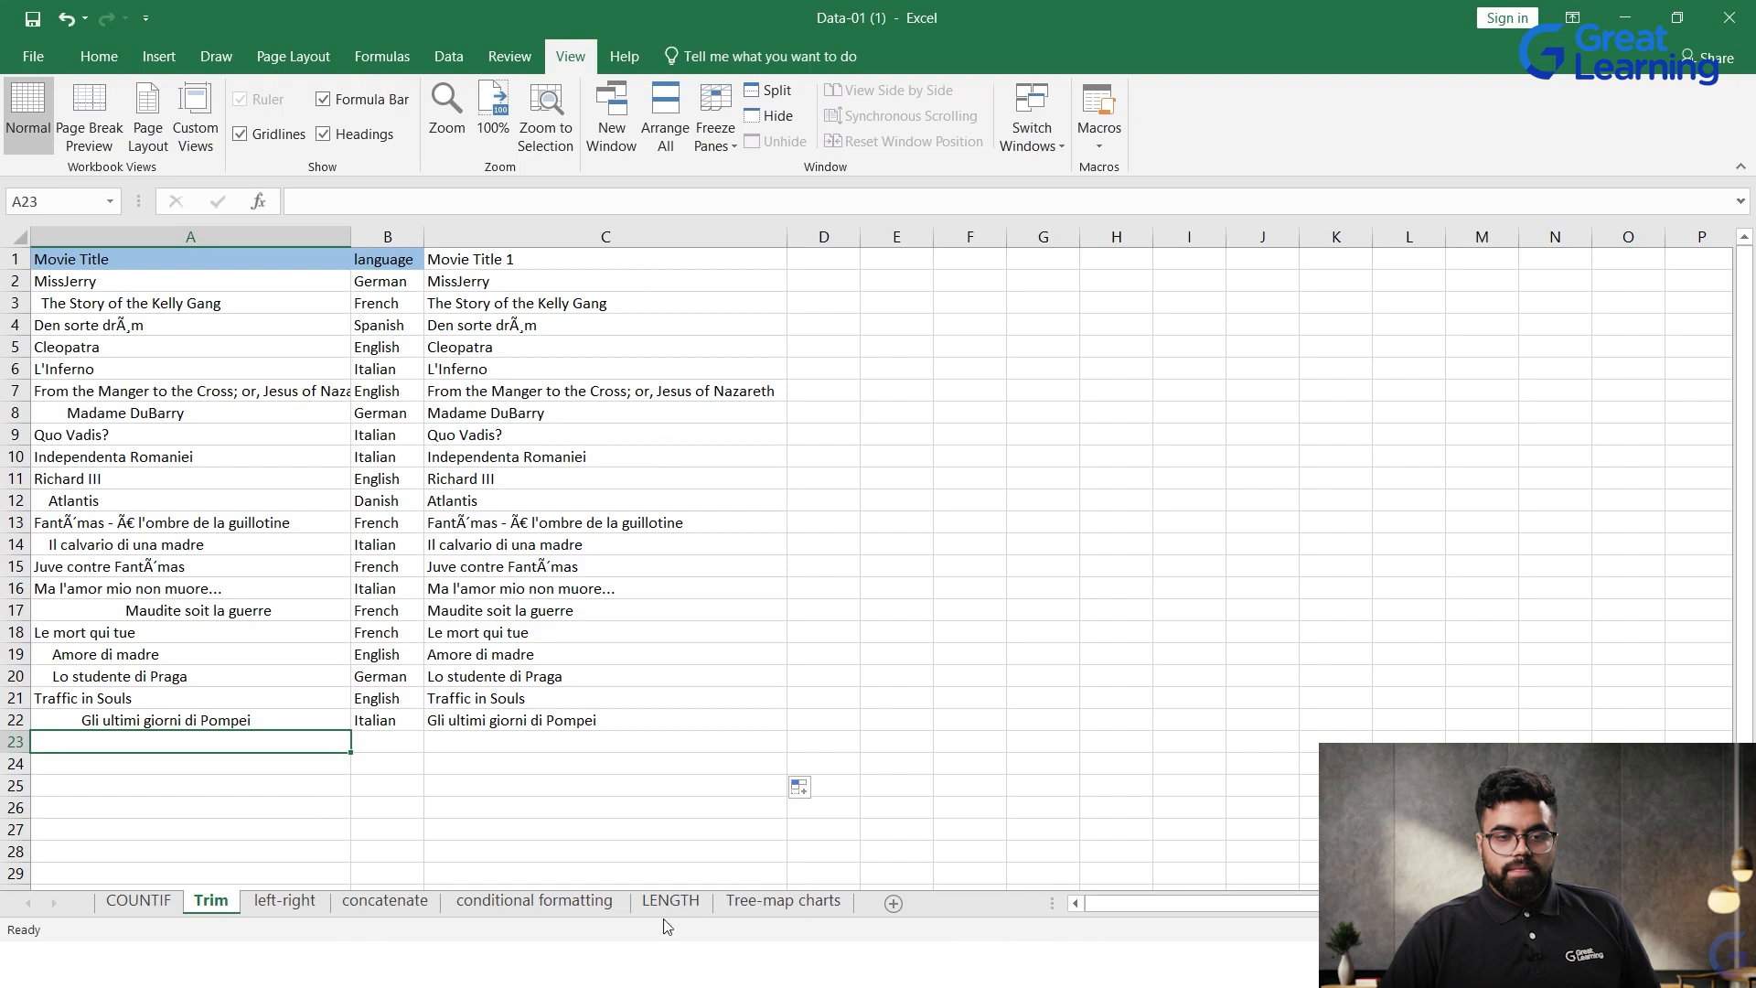
Step: On the left-right sheet, enter the formula =LEFT(B2,6) in cell C2 to extract the first six characters of the county text
left_click(268, 900)
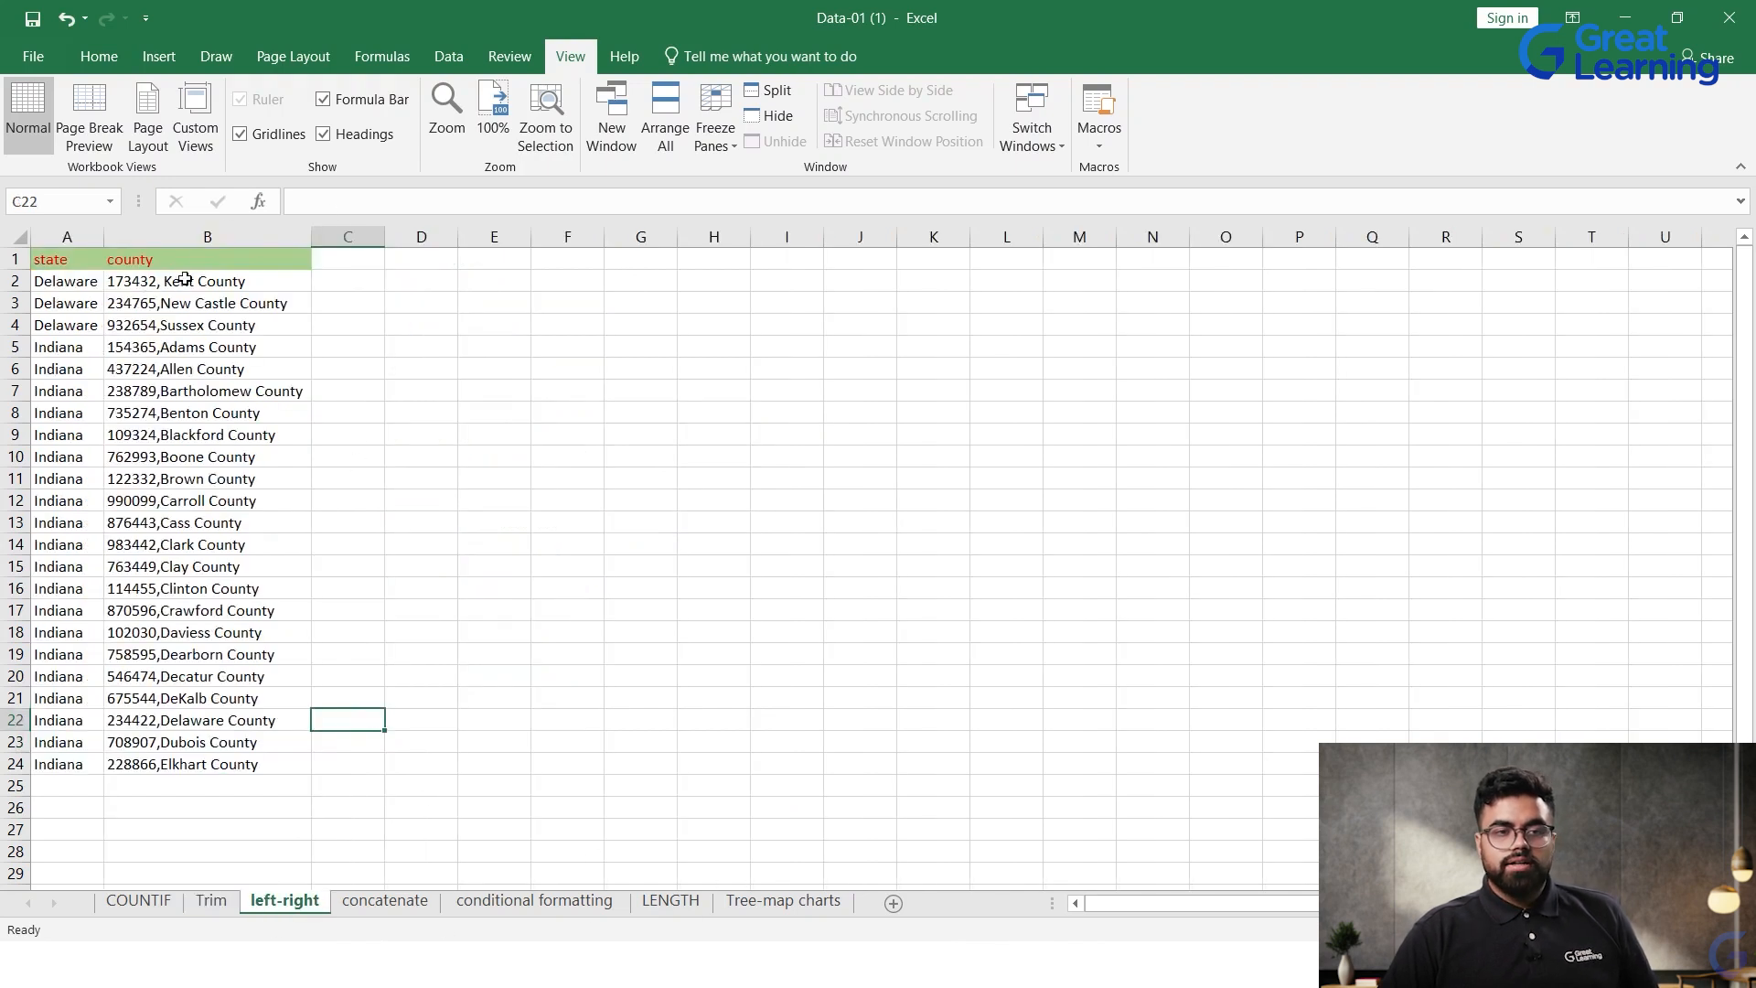
left_click(365, 292)
left_click(377, 282)
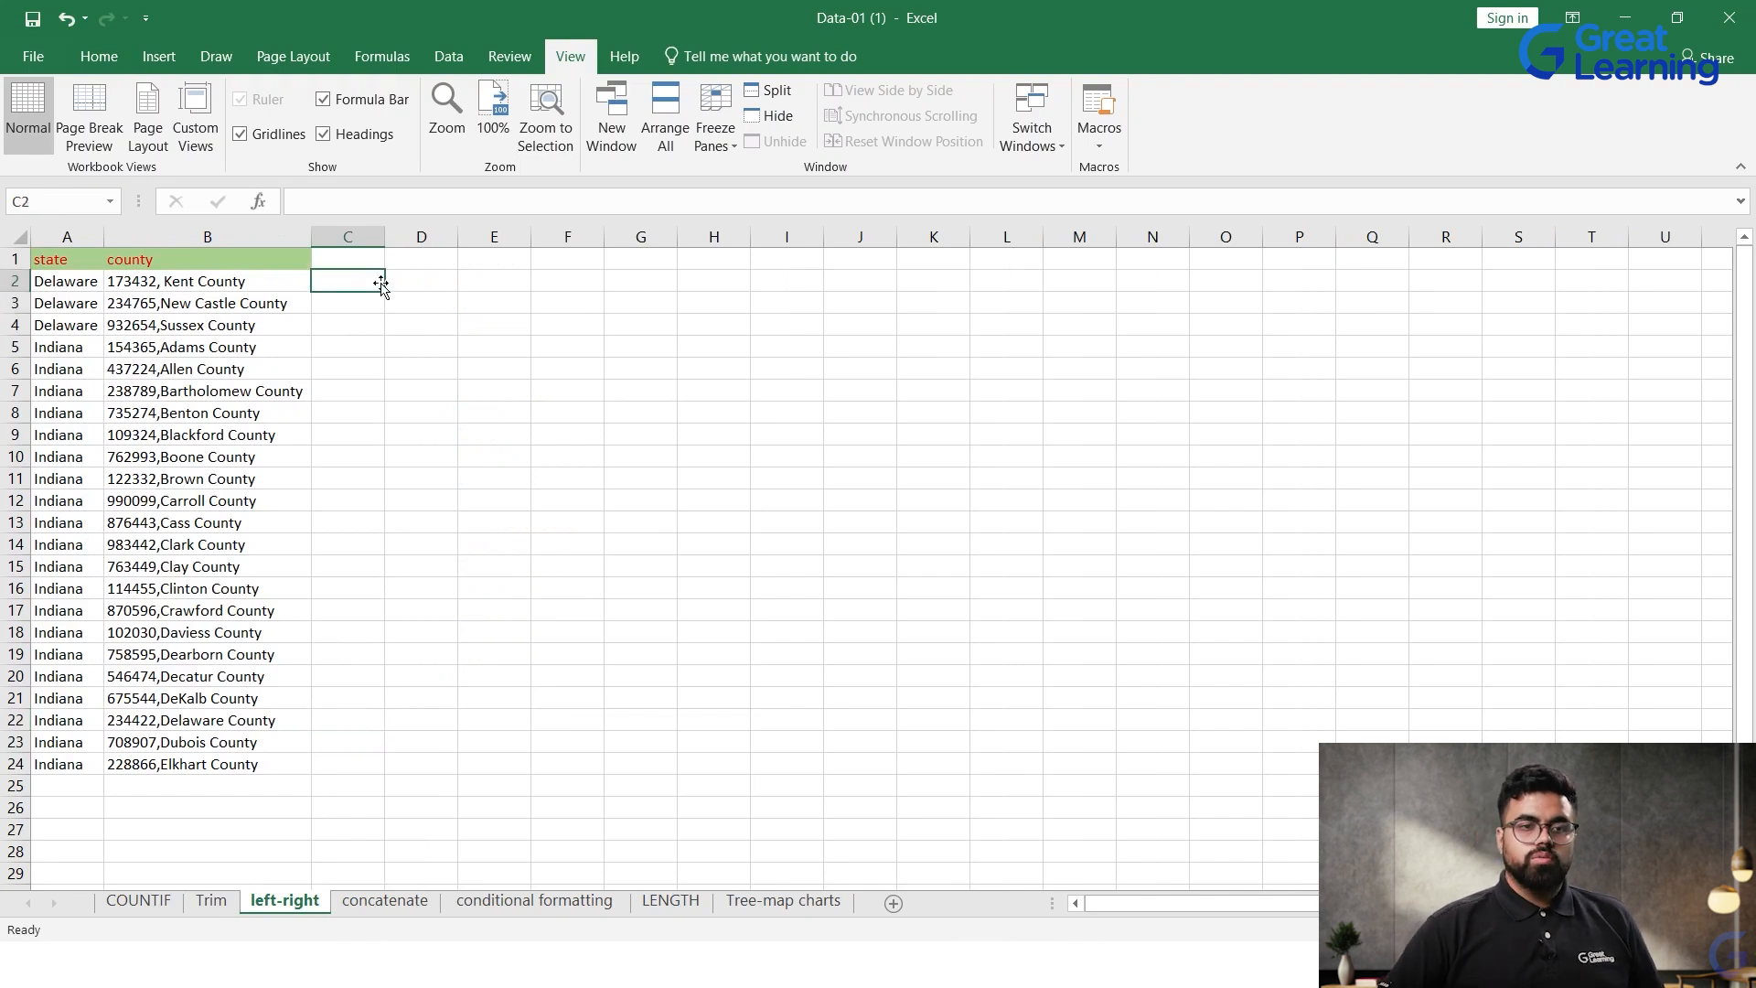
double_click(381, 282)
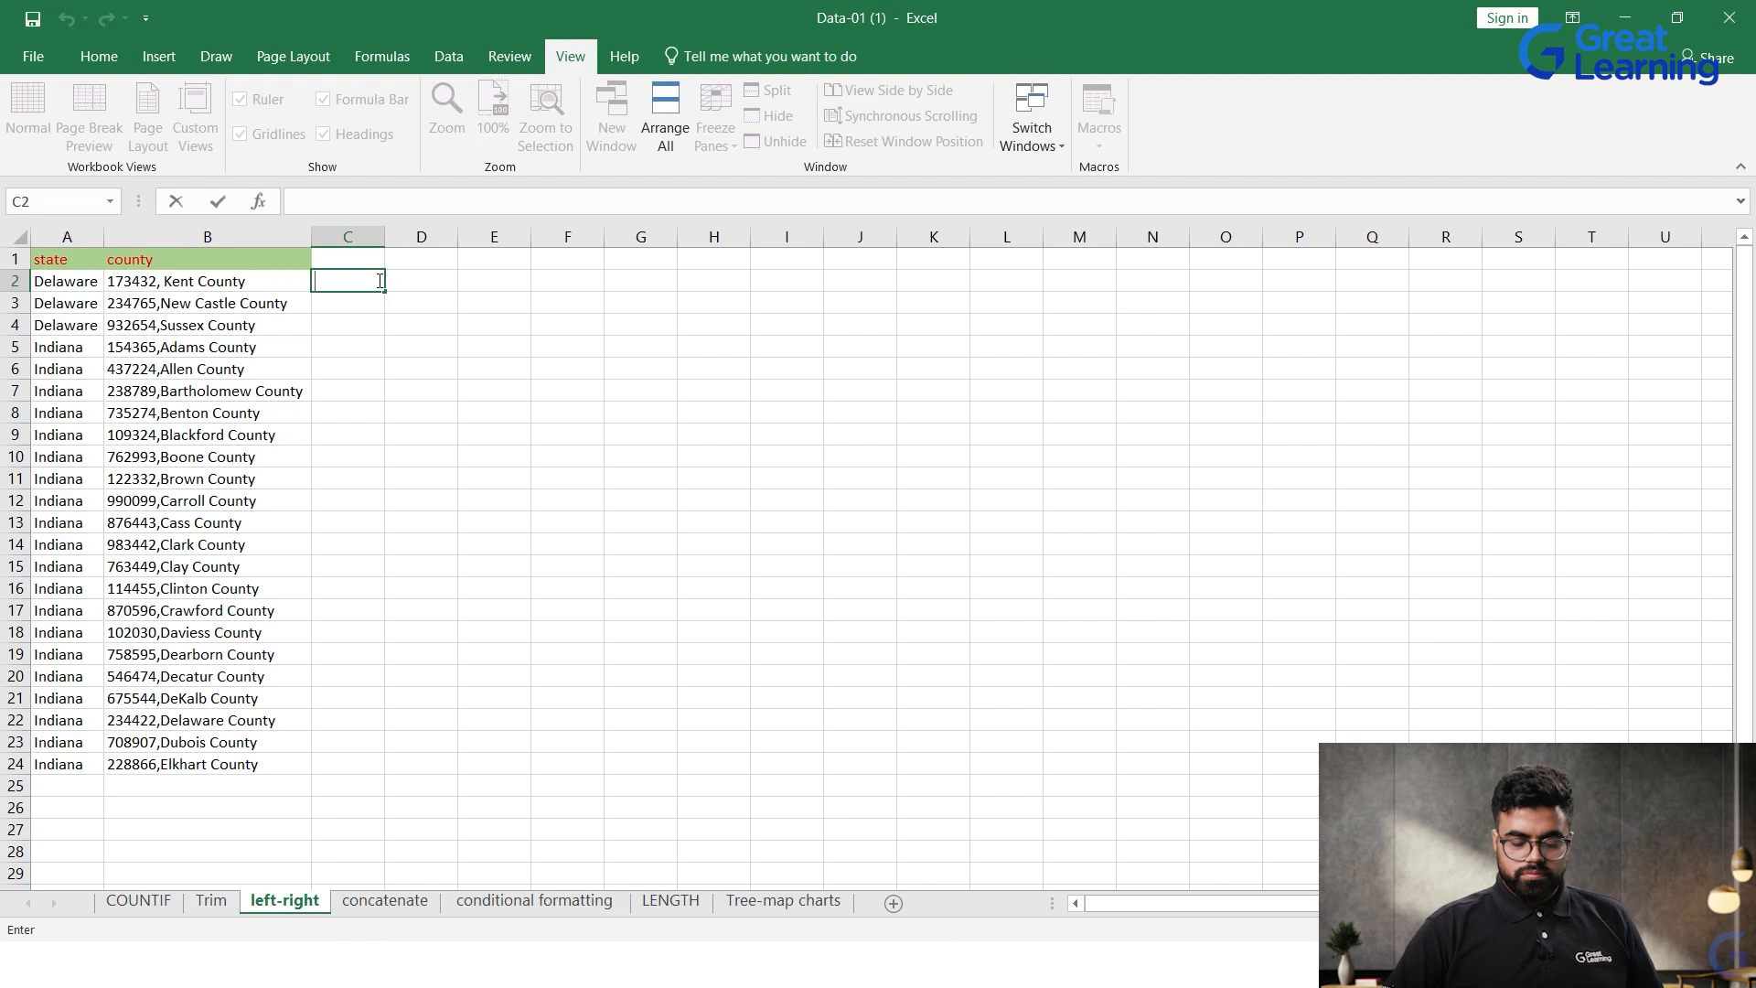
type("=")
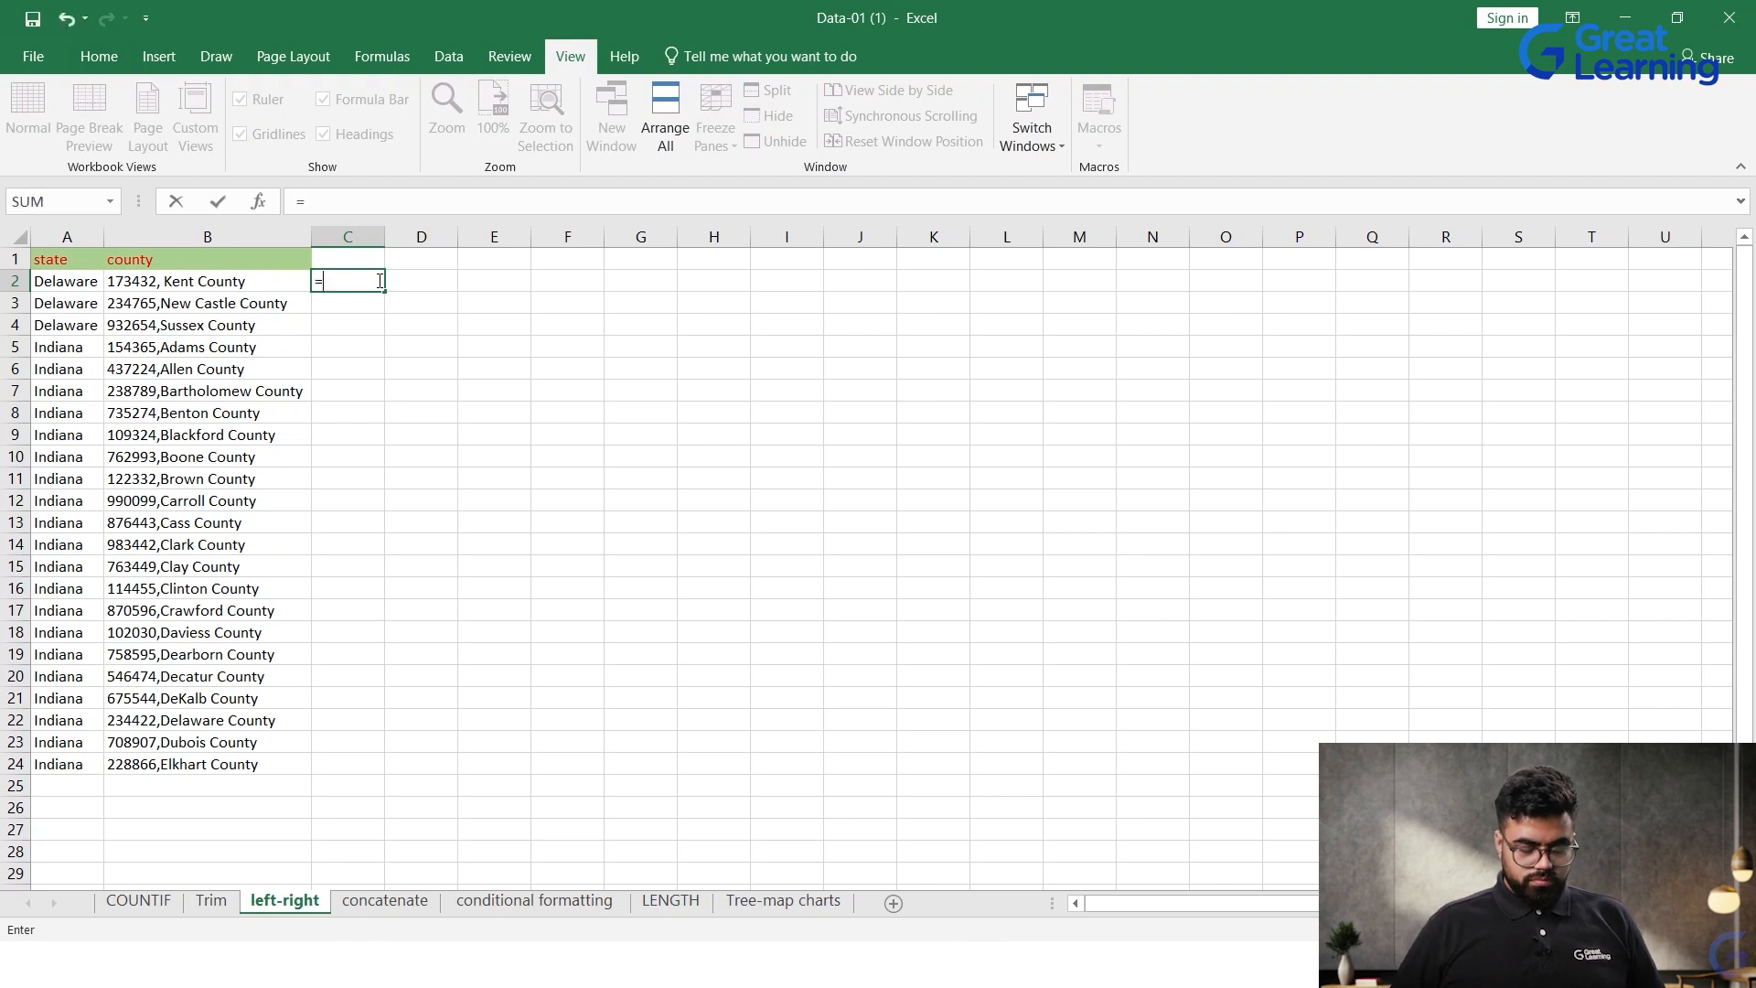
type("LE")
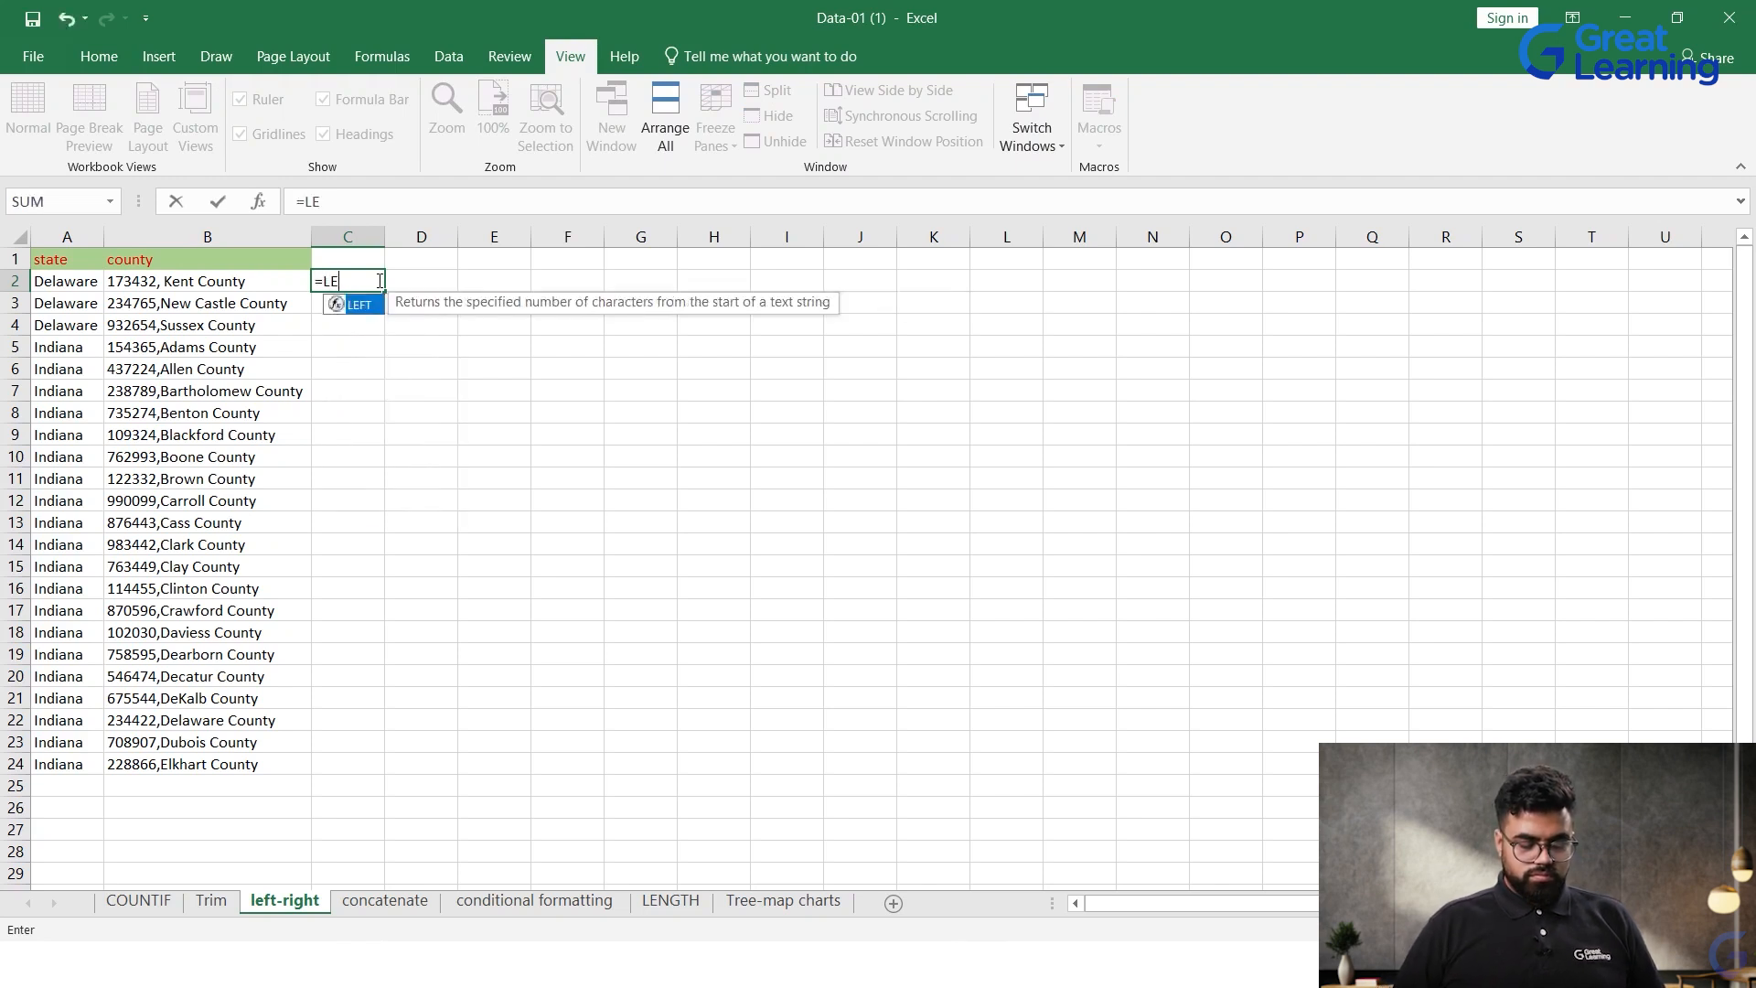
type("FT")
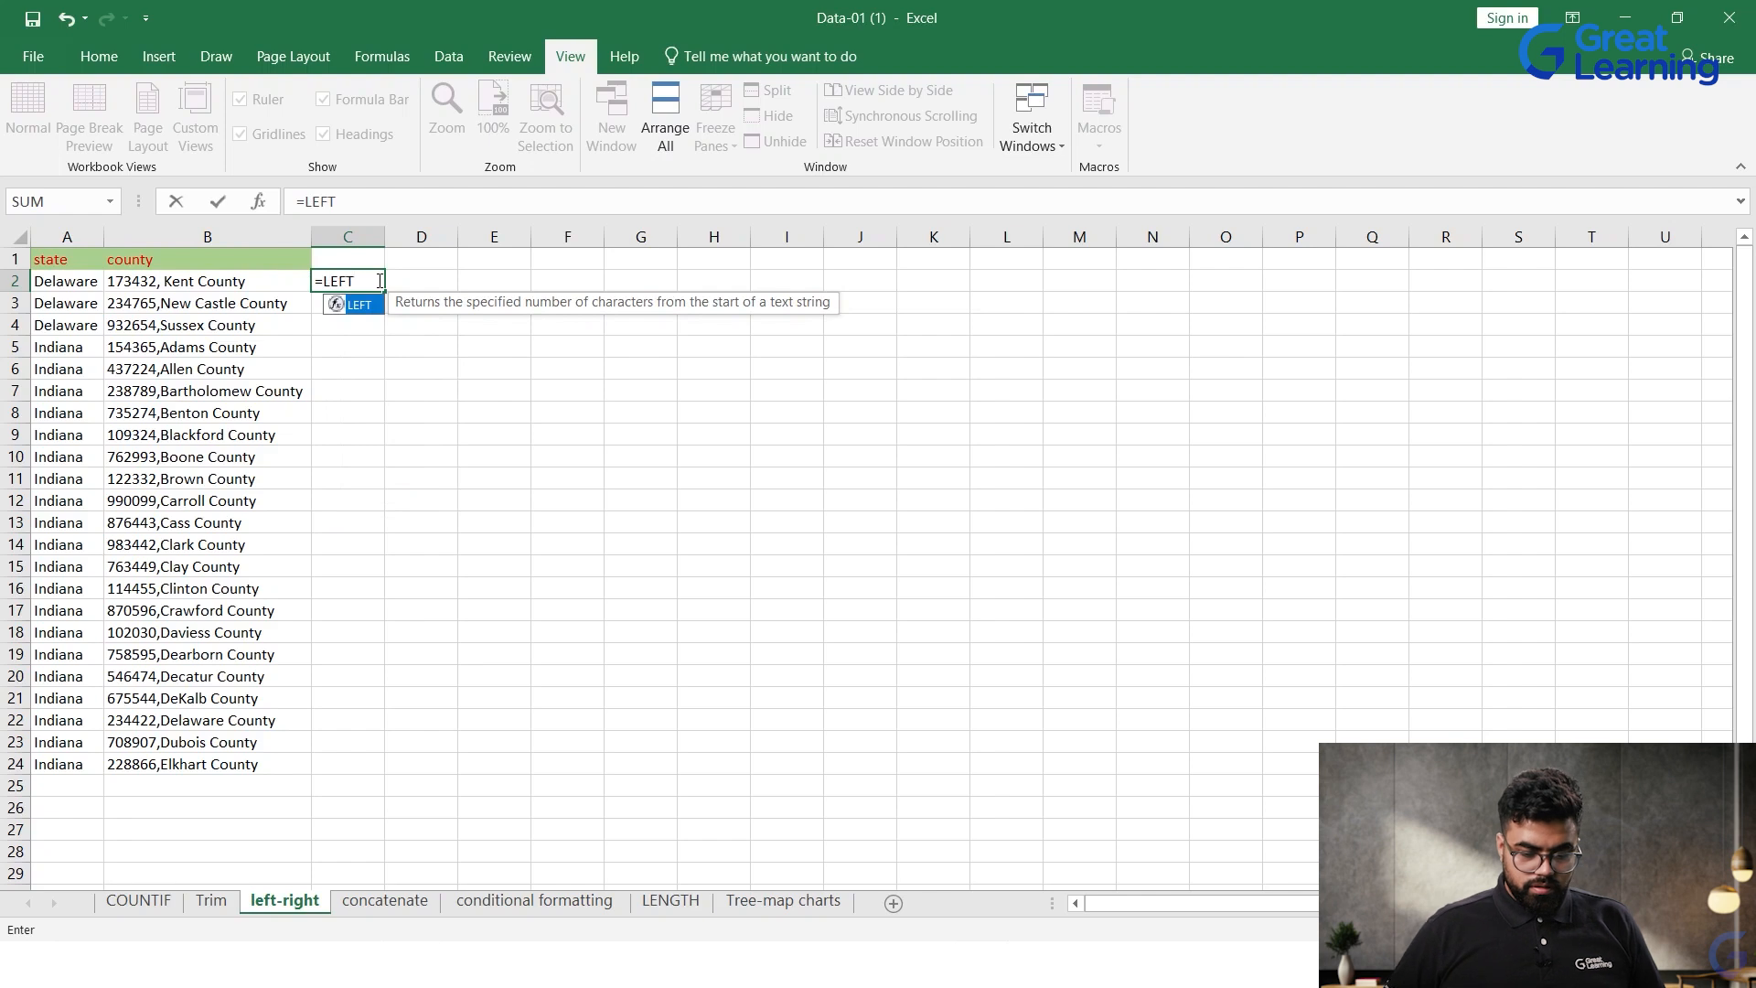
type("(")
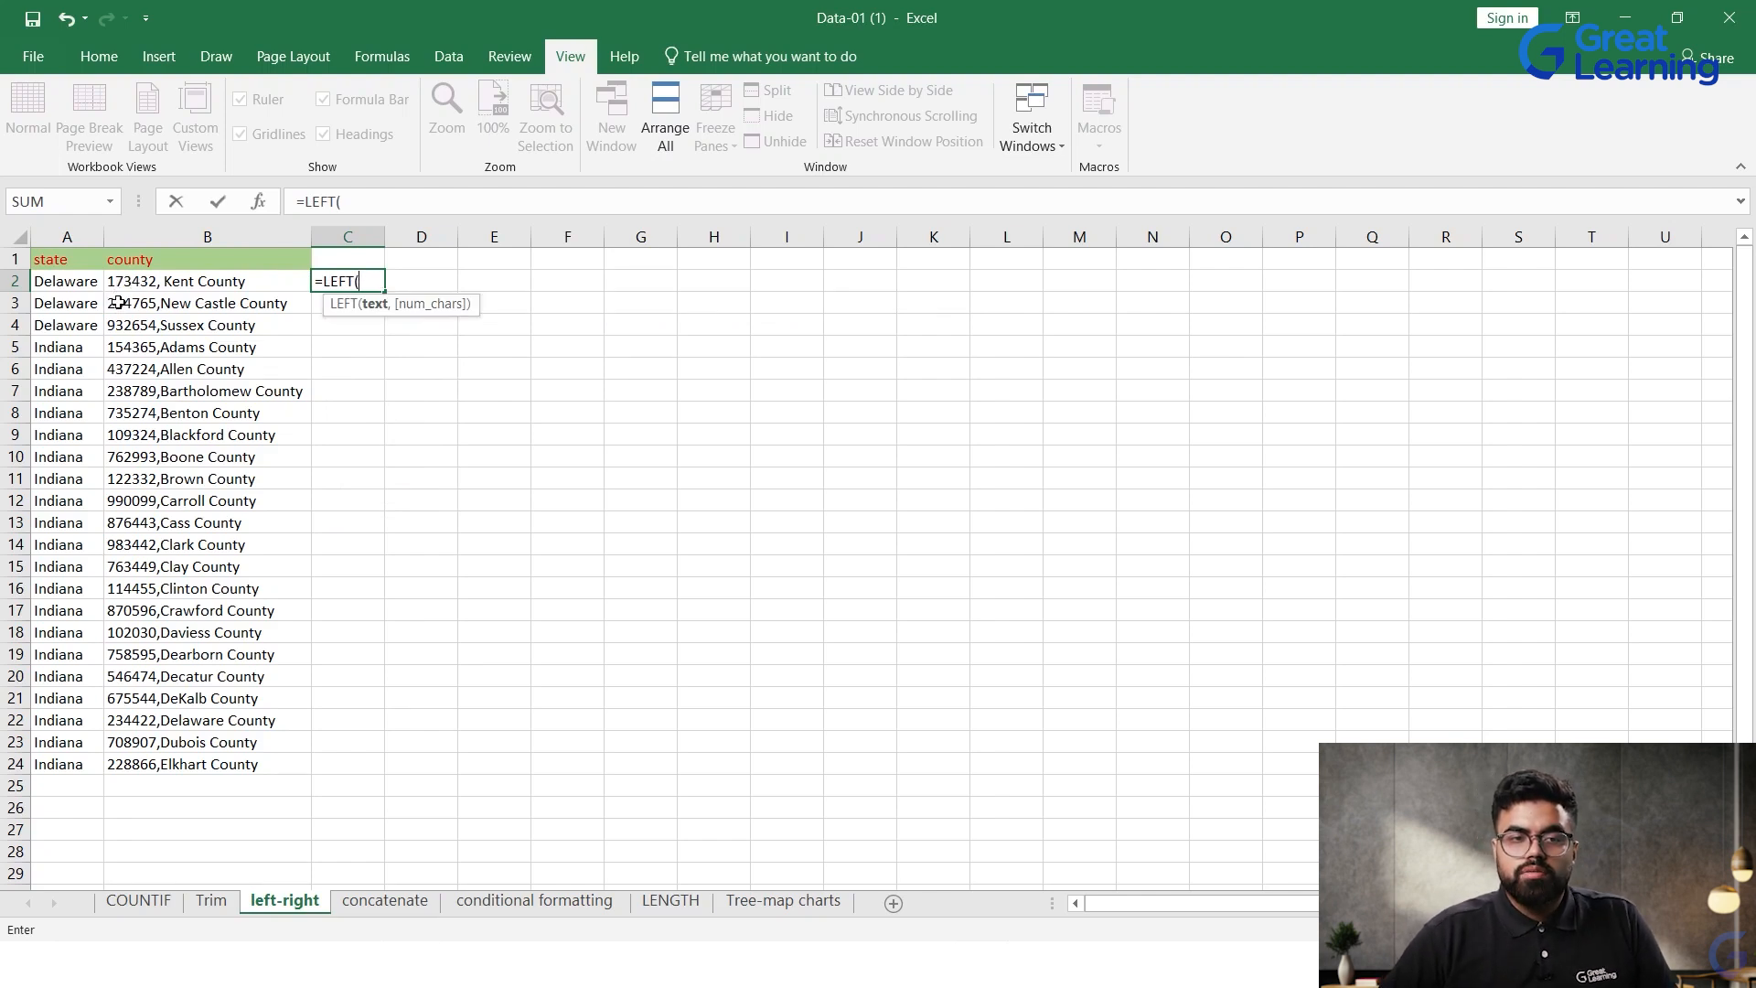
left_click(161, 286)
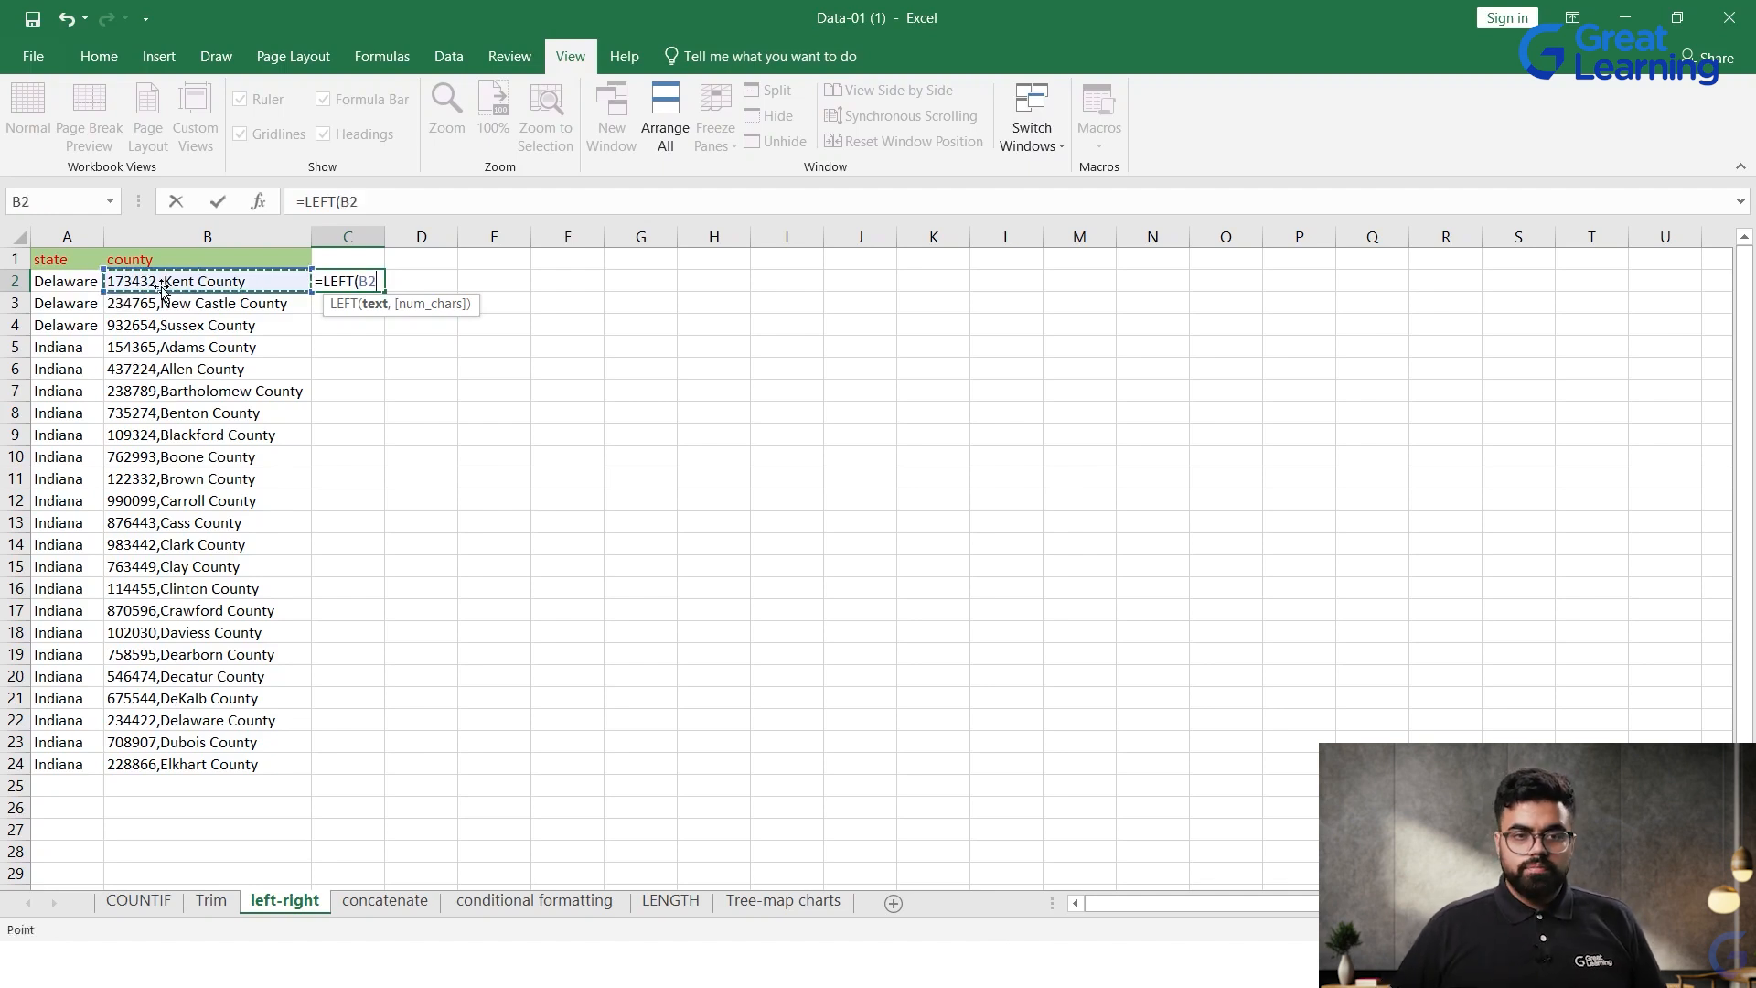
type(",6)")
key("Return")
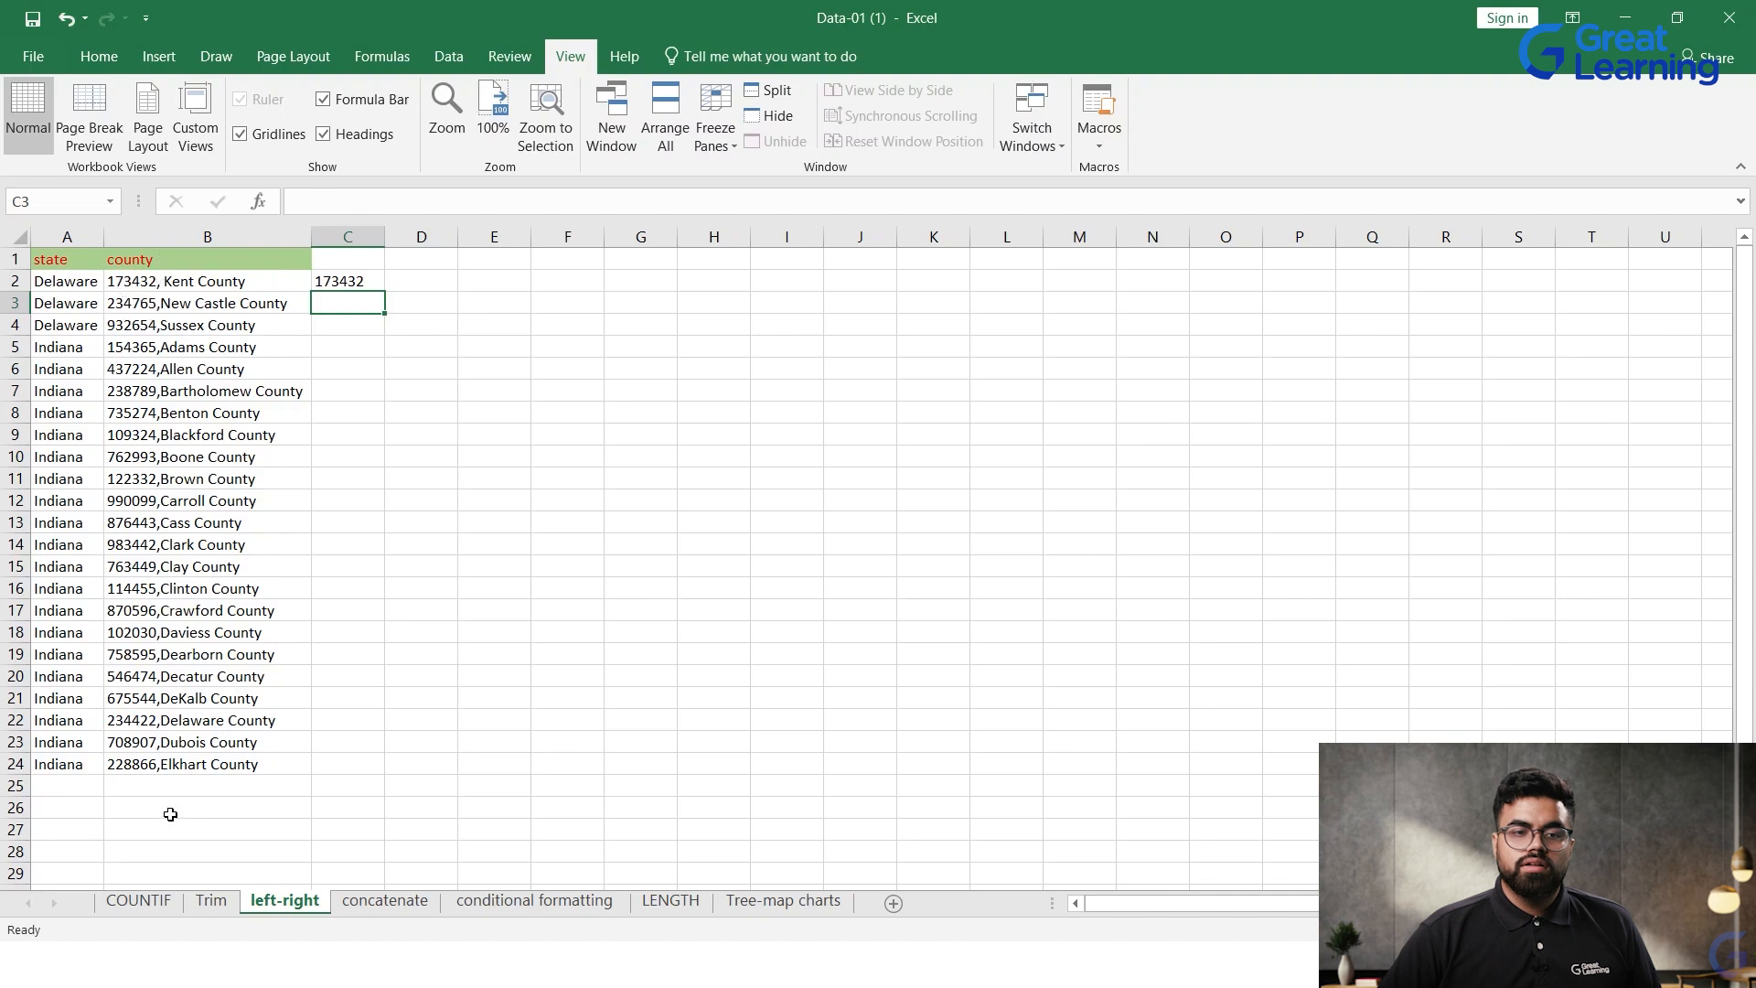
Step: Add the column headings "left`" in cell C1 and "Right" in cell D1
left_click(354, 274)
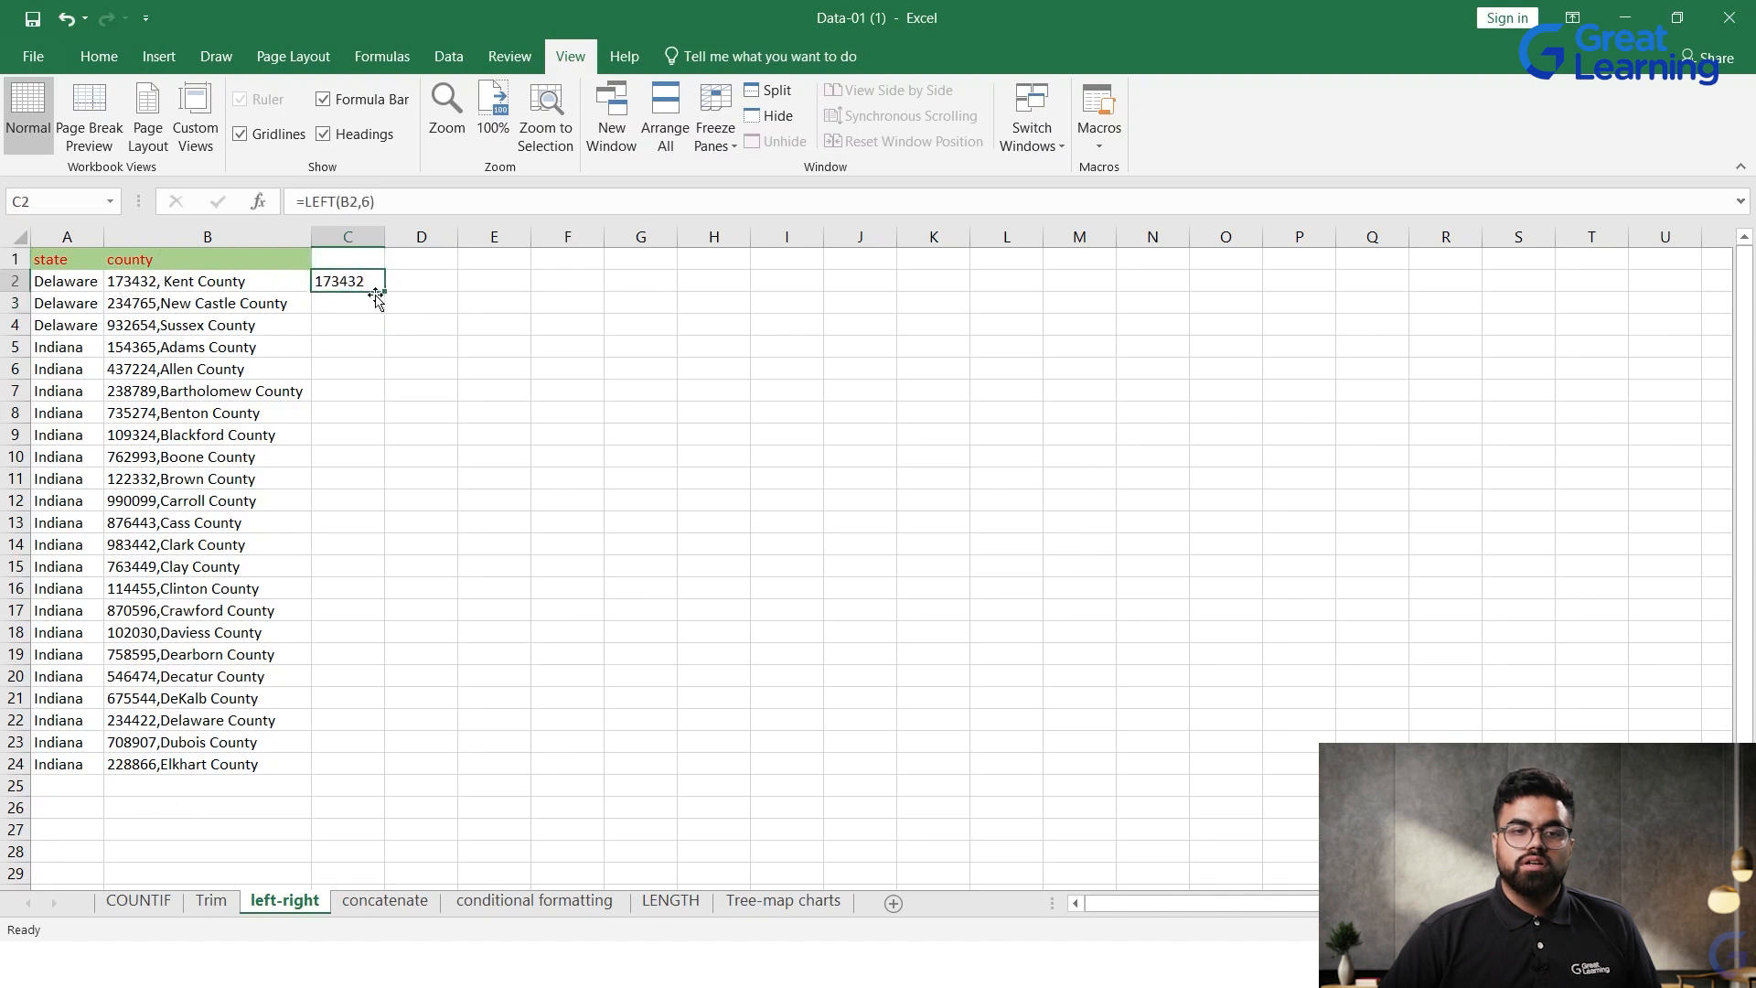
left_click(373, 263)
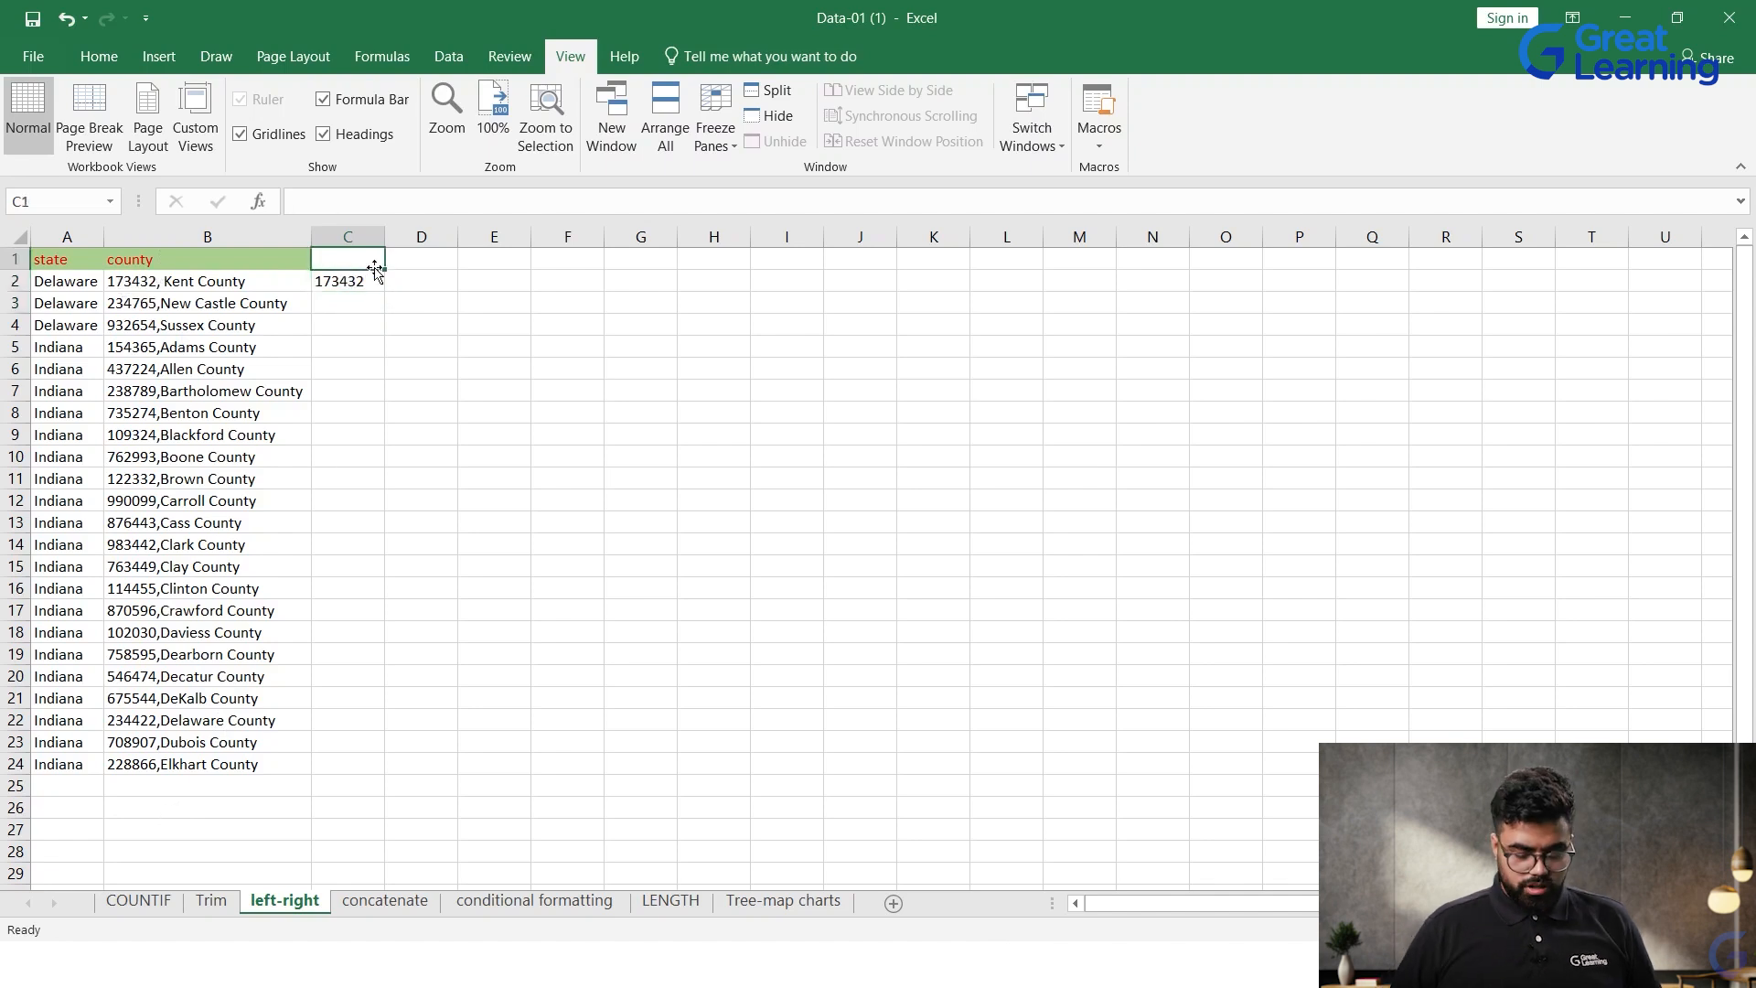
type("left")
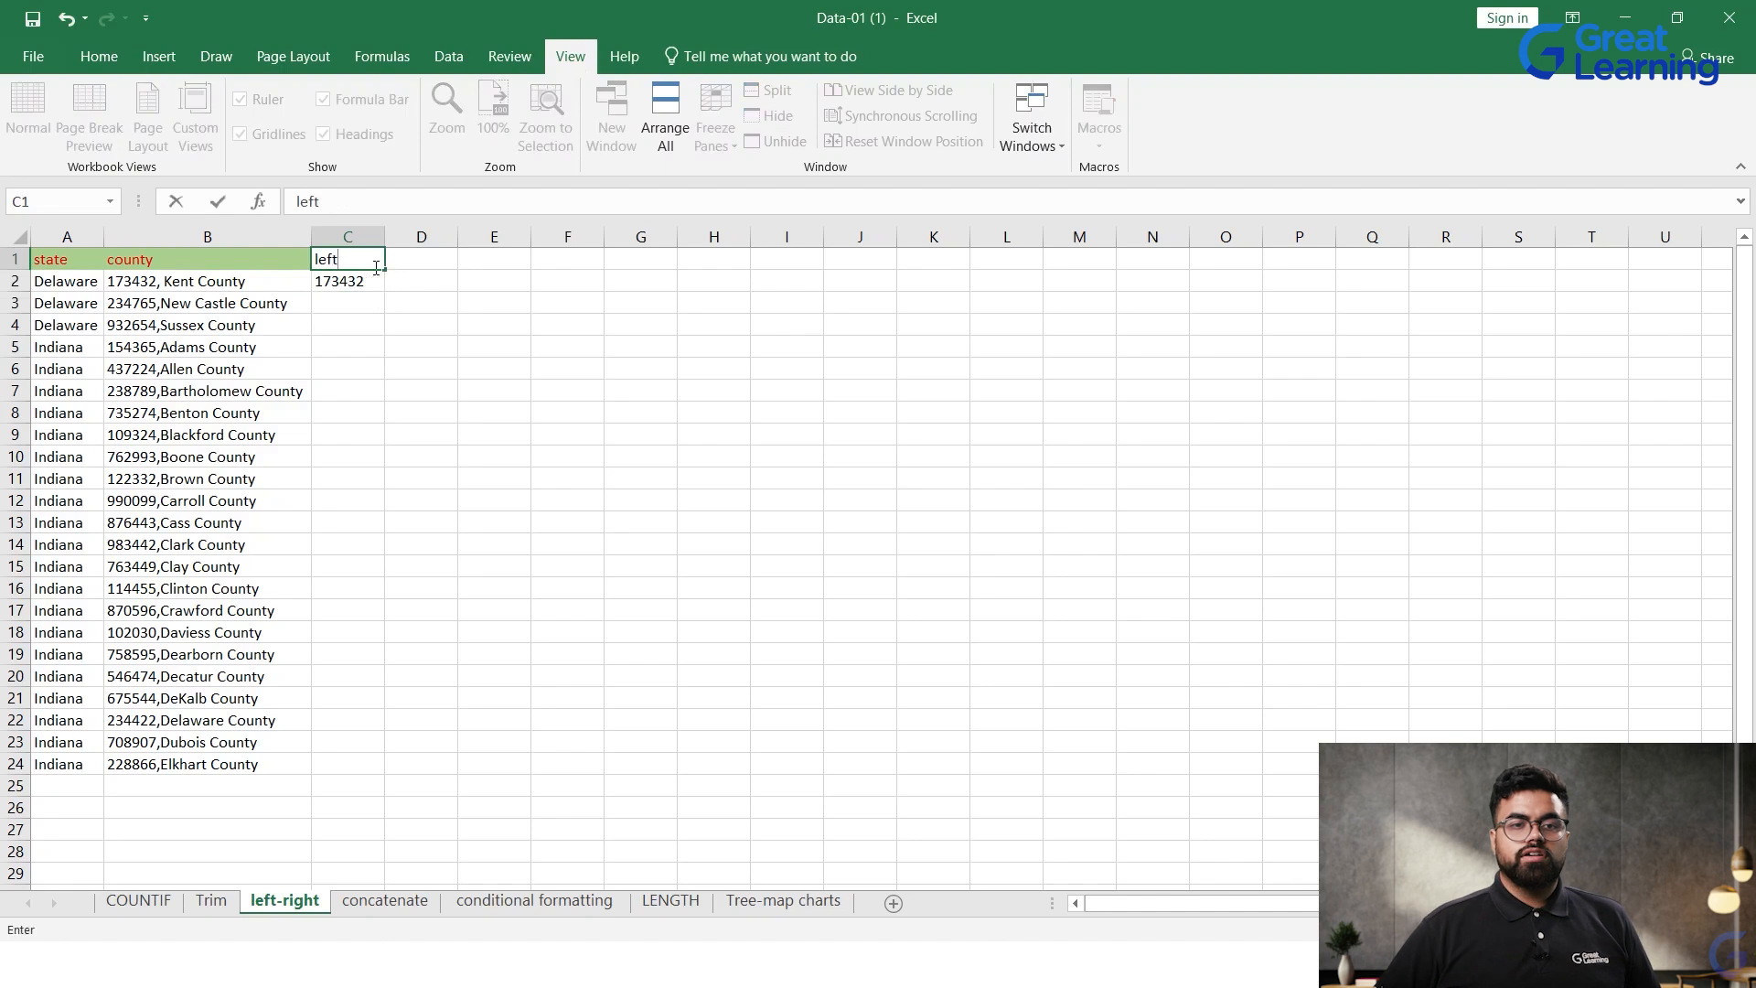
type("`")
key("Tab")
type("right")
Step: Fill the LEFT formula from C2 down to C24 and check the formula in C2 against the county text in B2
left_click(375, 273)
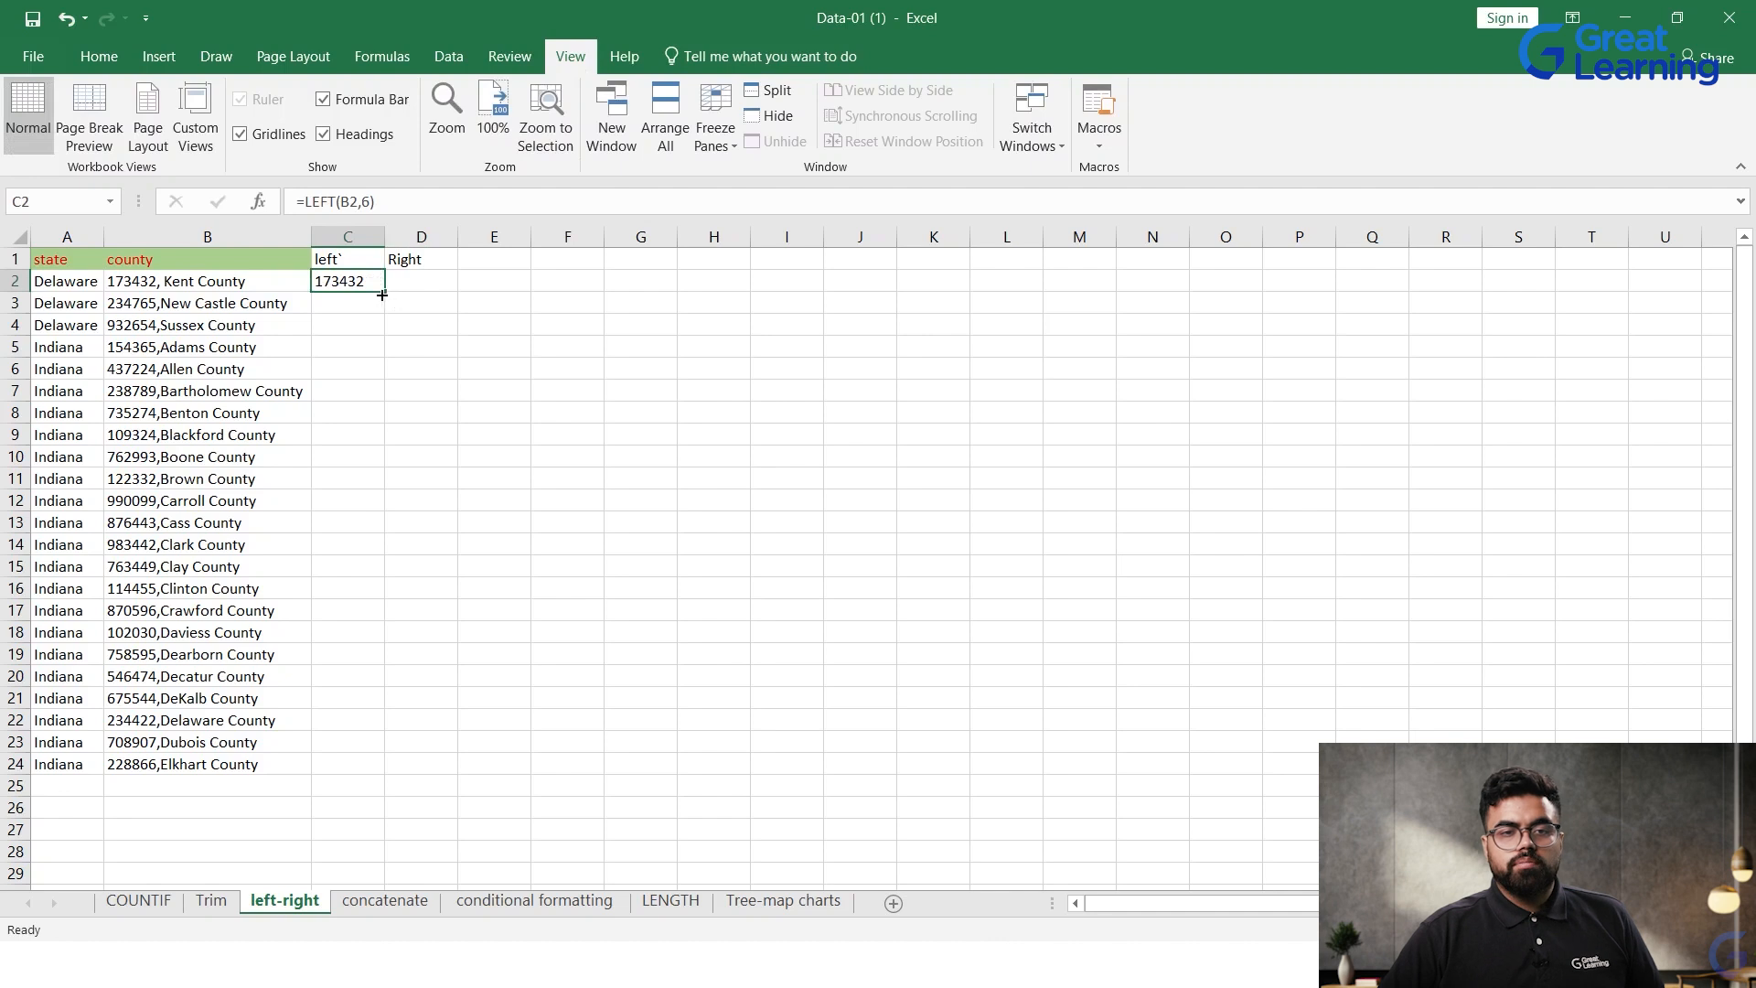
left_click_drag(383, 293, 349, 784)
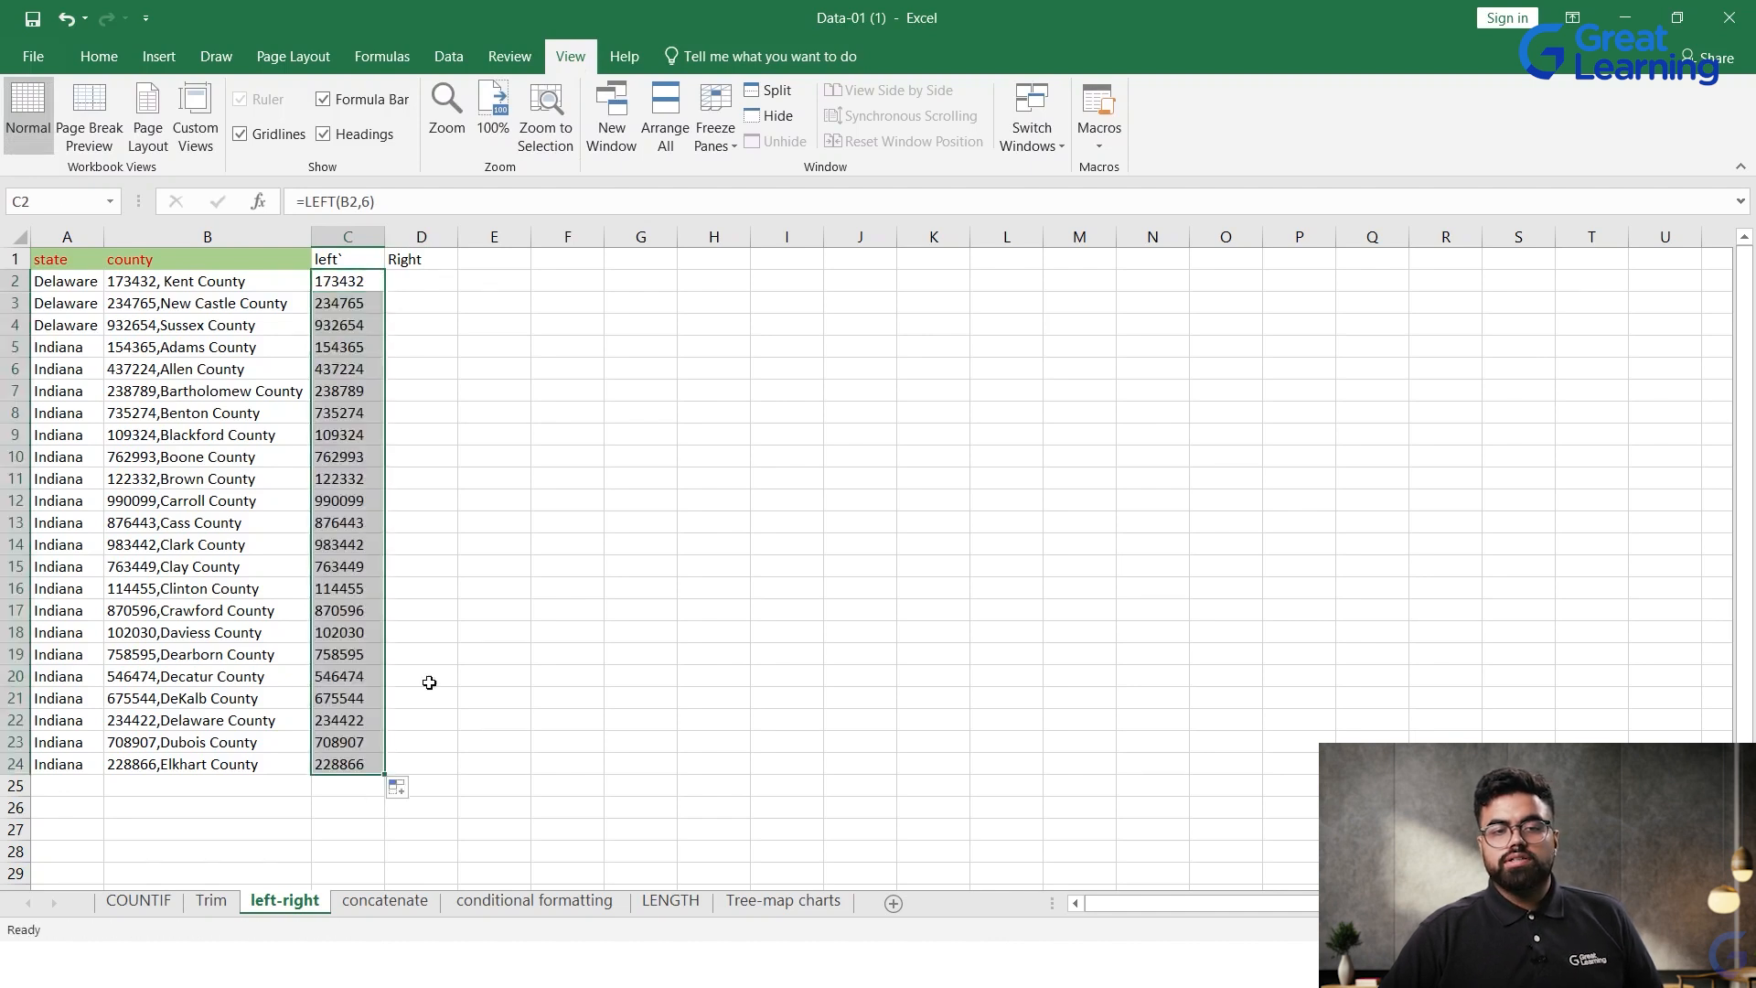
left_click(481, 607)
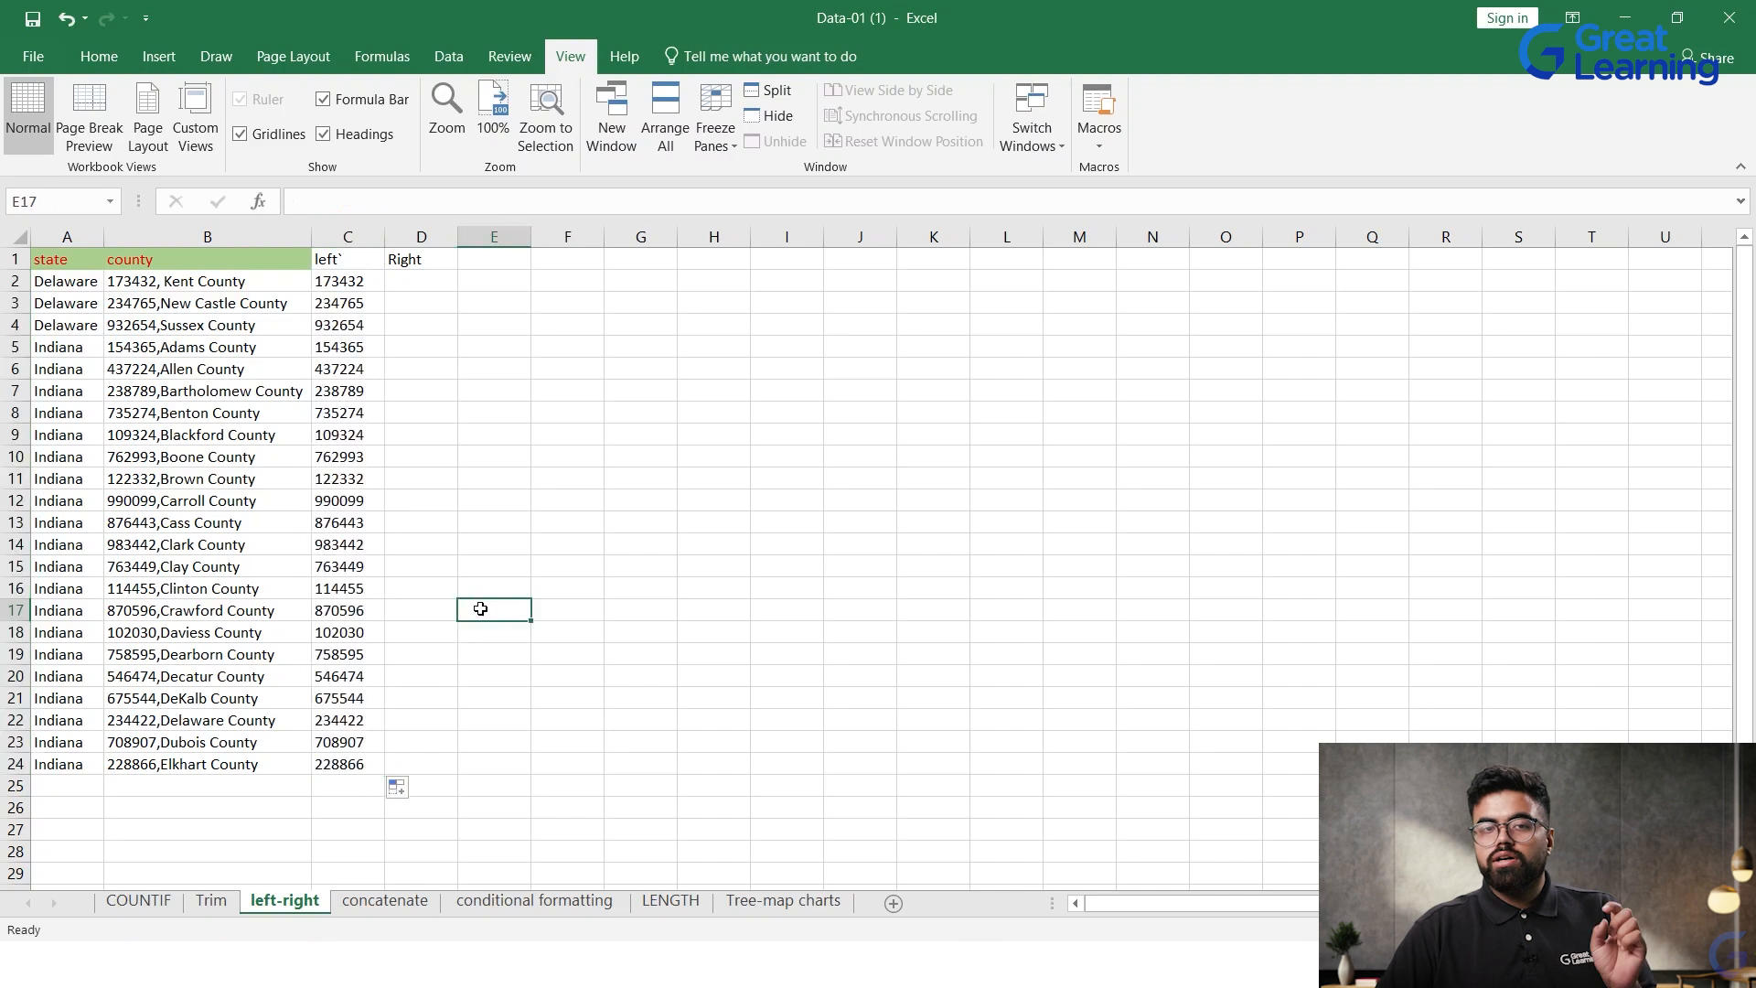
left_click(177, 283)
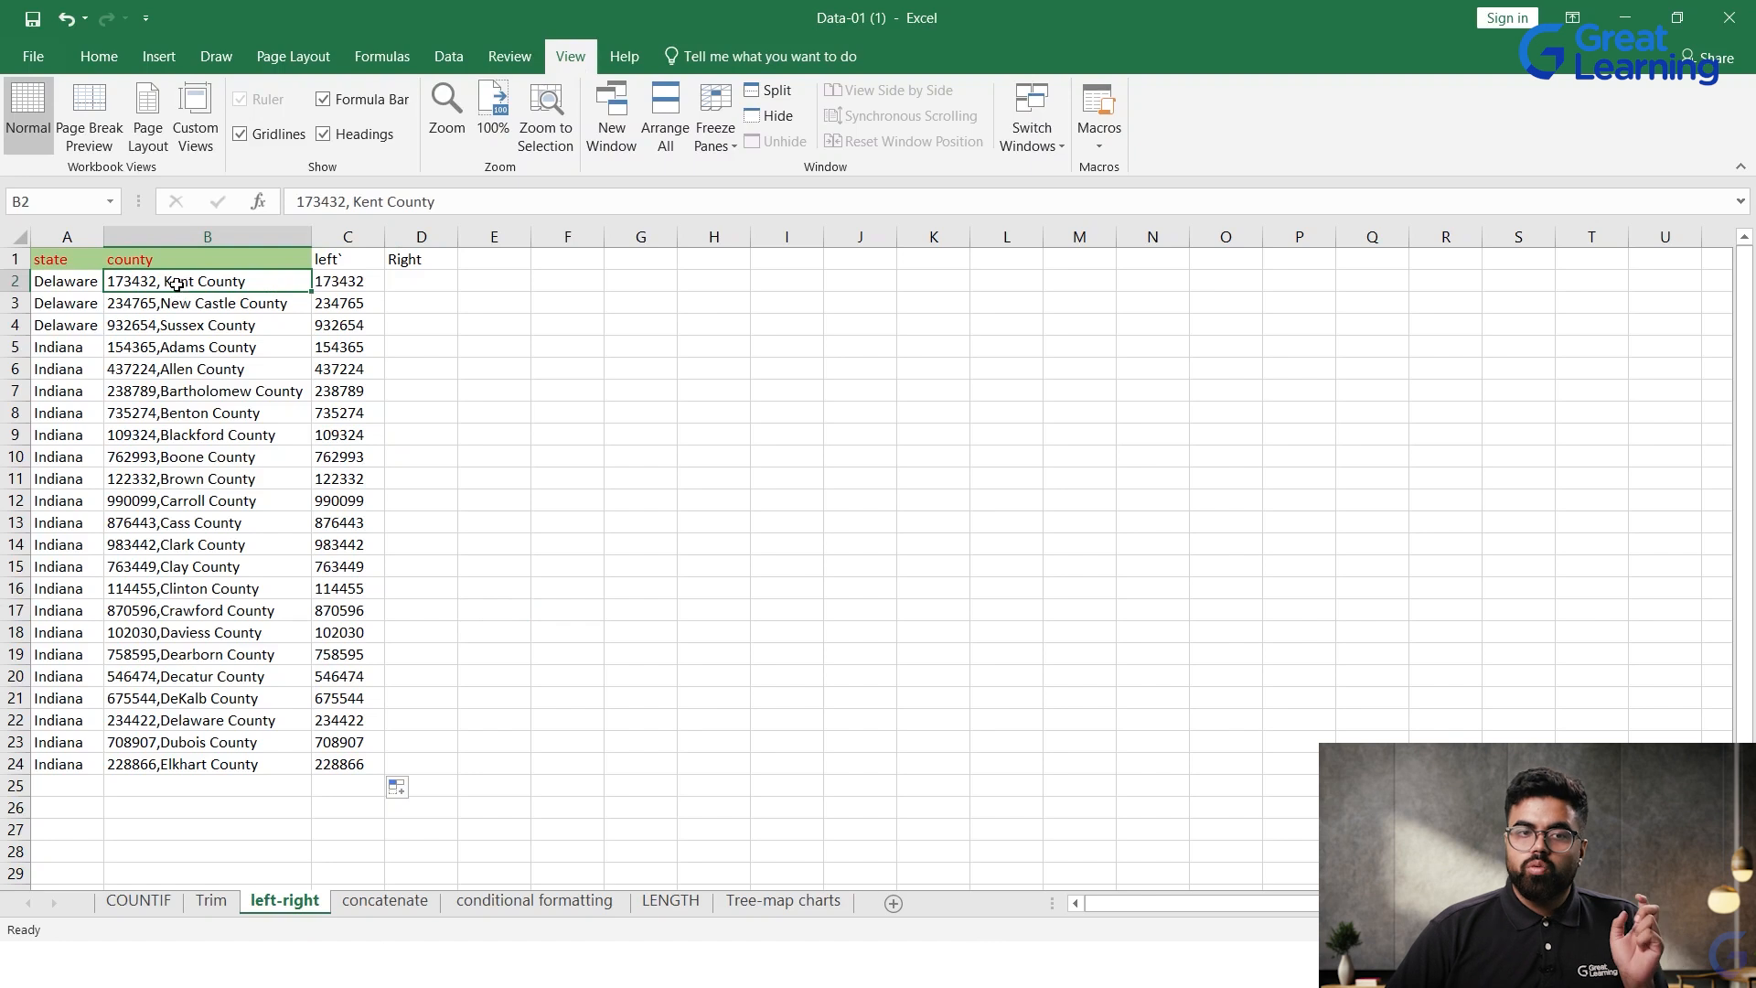
double_click(352, 282)
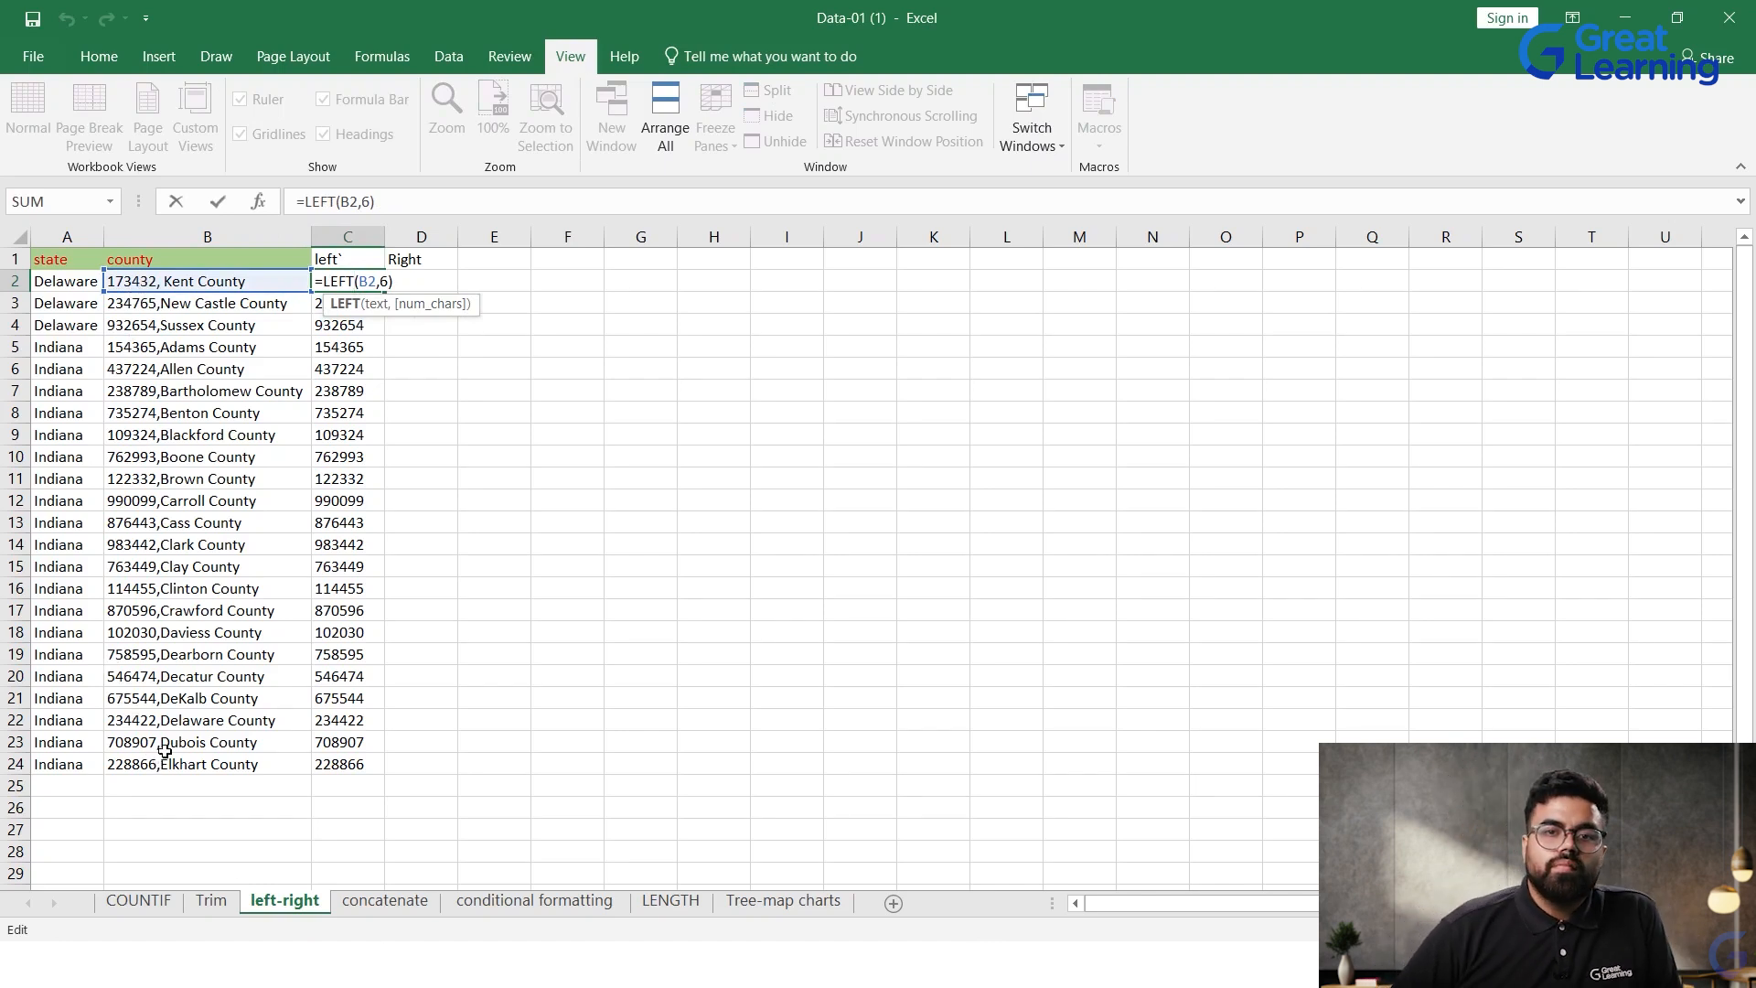
left_click(448, 259)
Step: Enter the formula =RIGHT(B2, 6) in cell D2 to extract the last six characters of the county text
double_click(429, 283)
type("=")
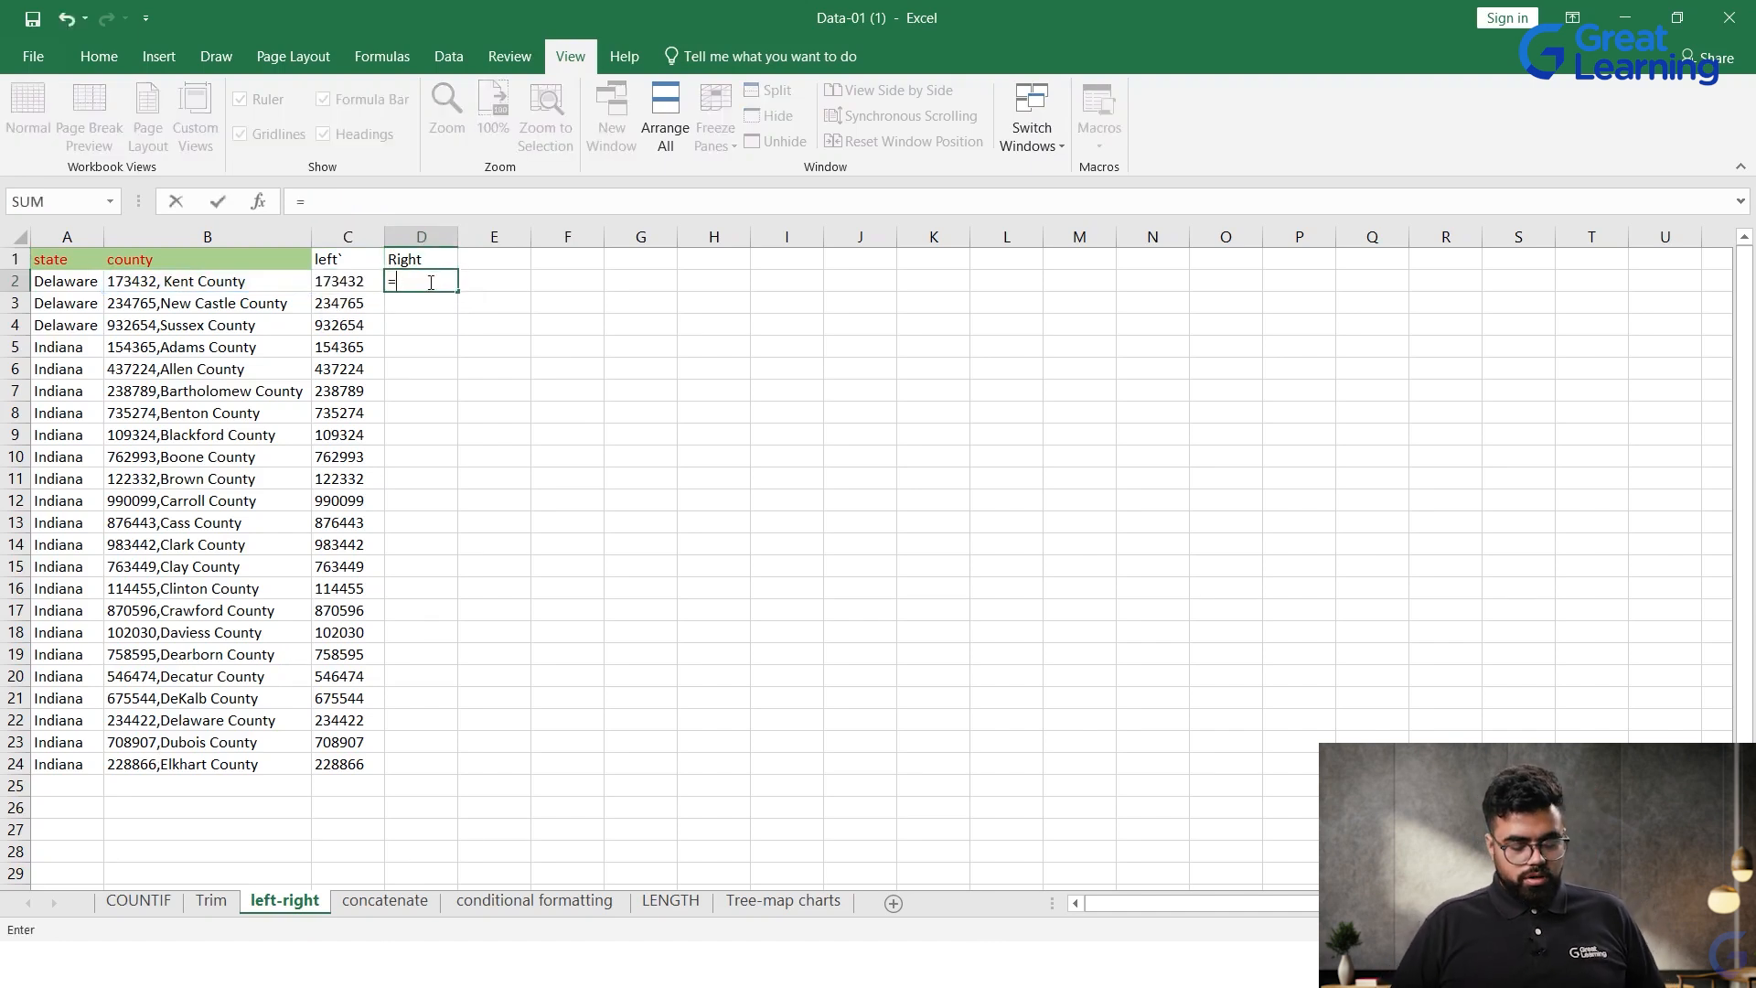
type("Right(")
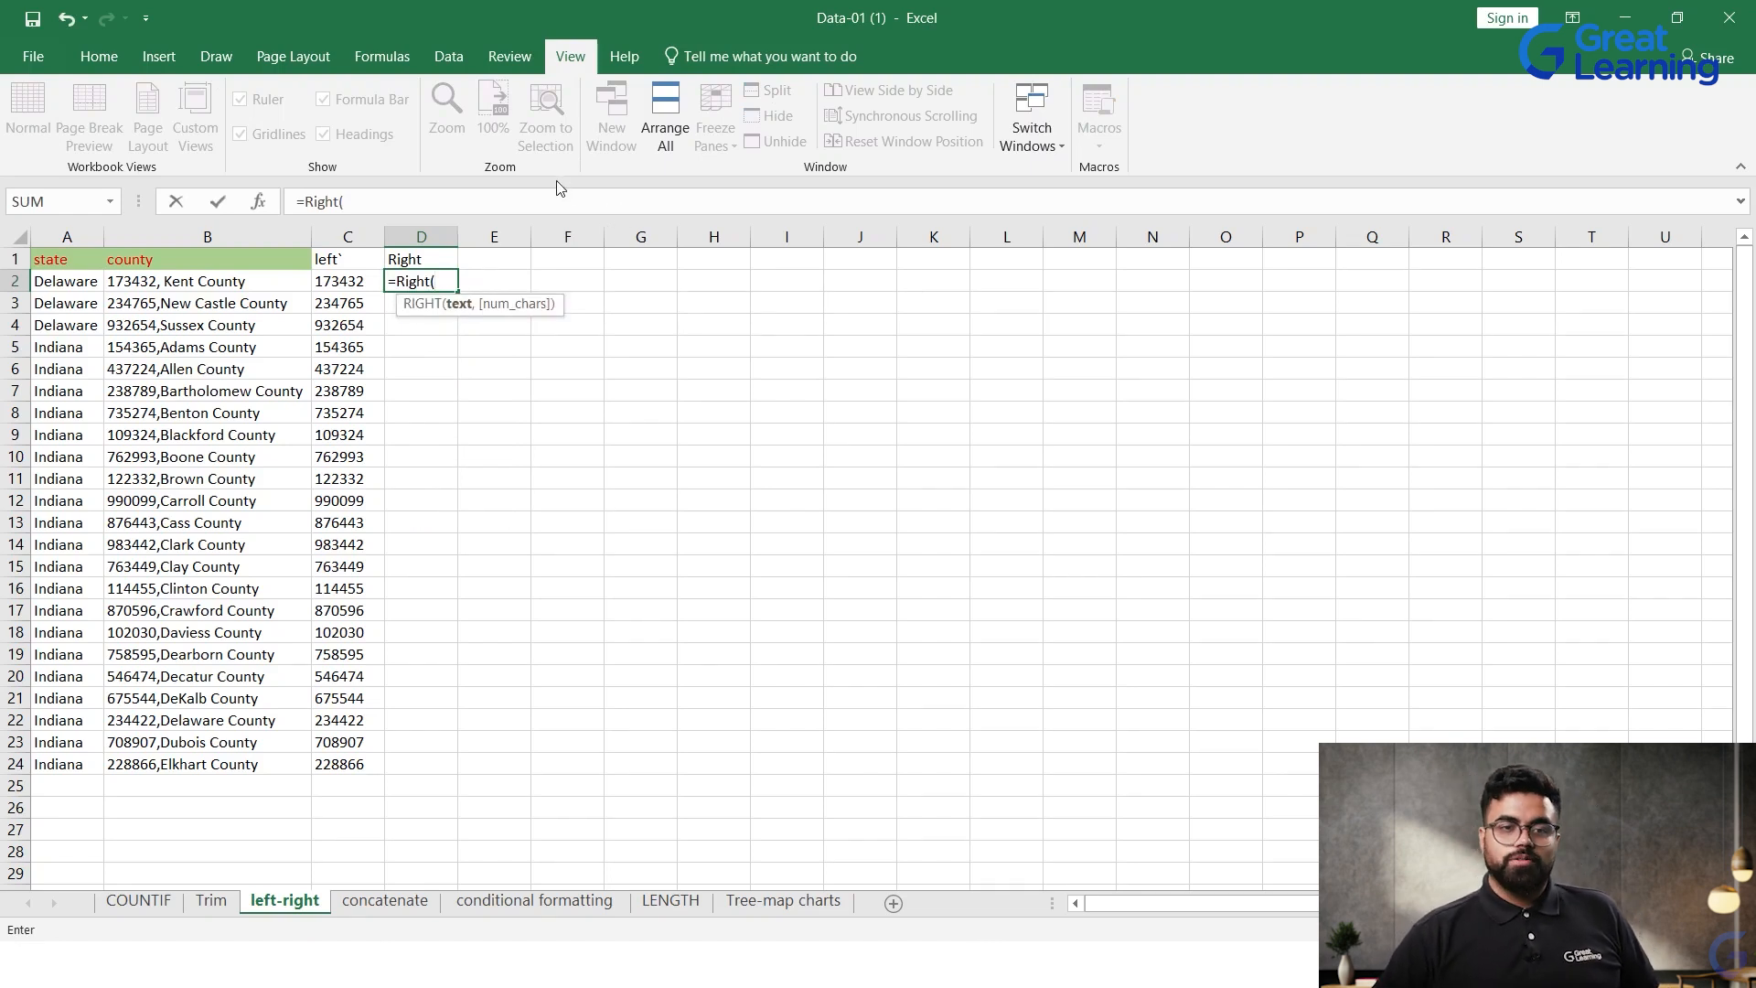
left_click(201, 288)
type(", 6")
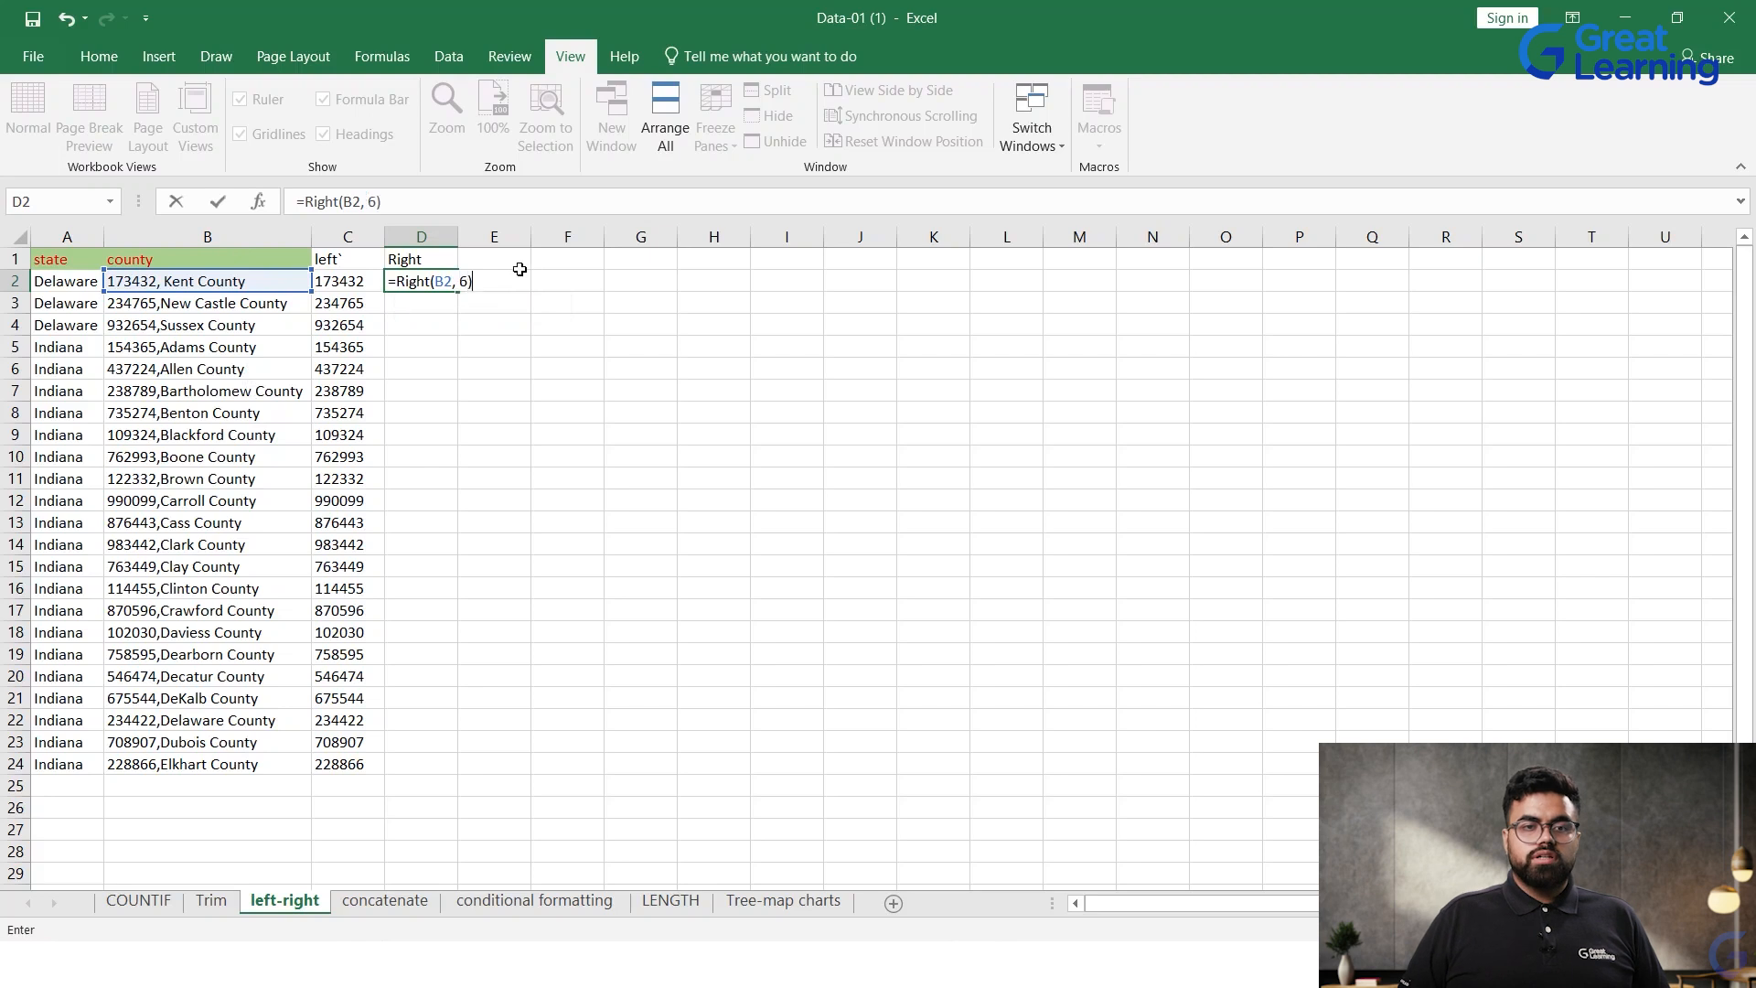
key("Return")
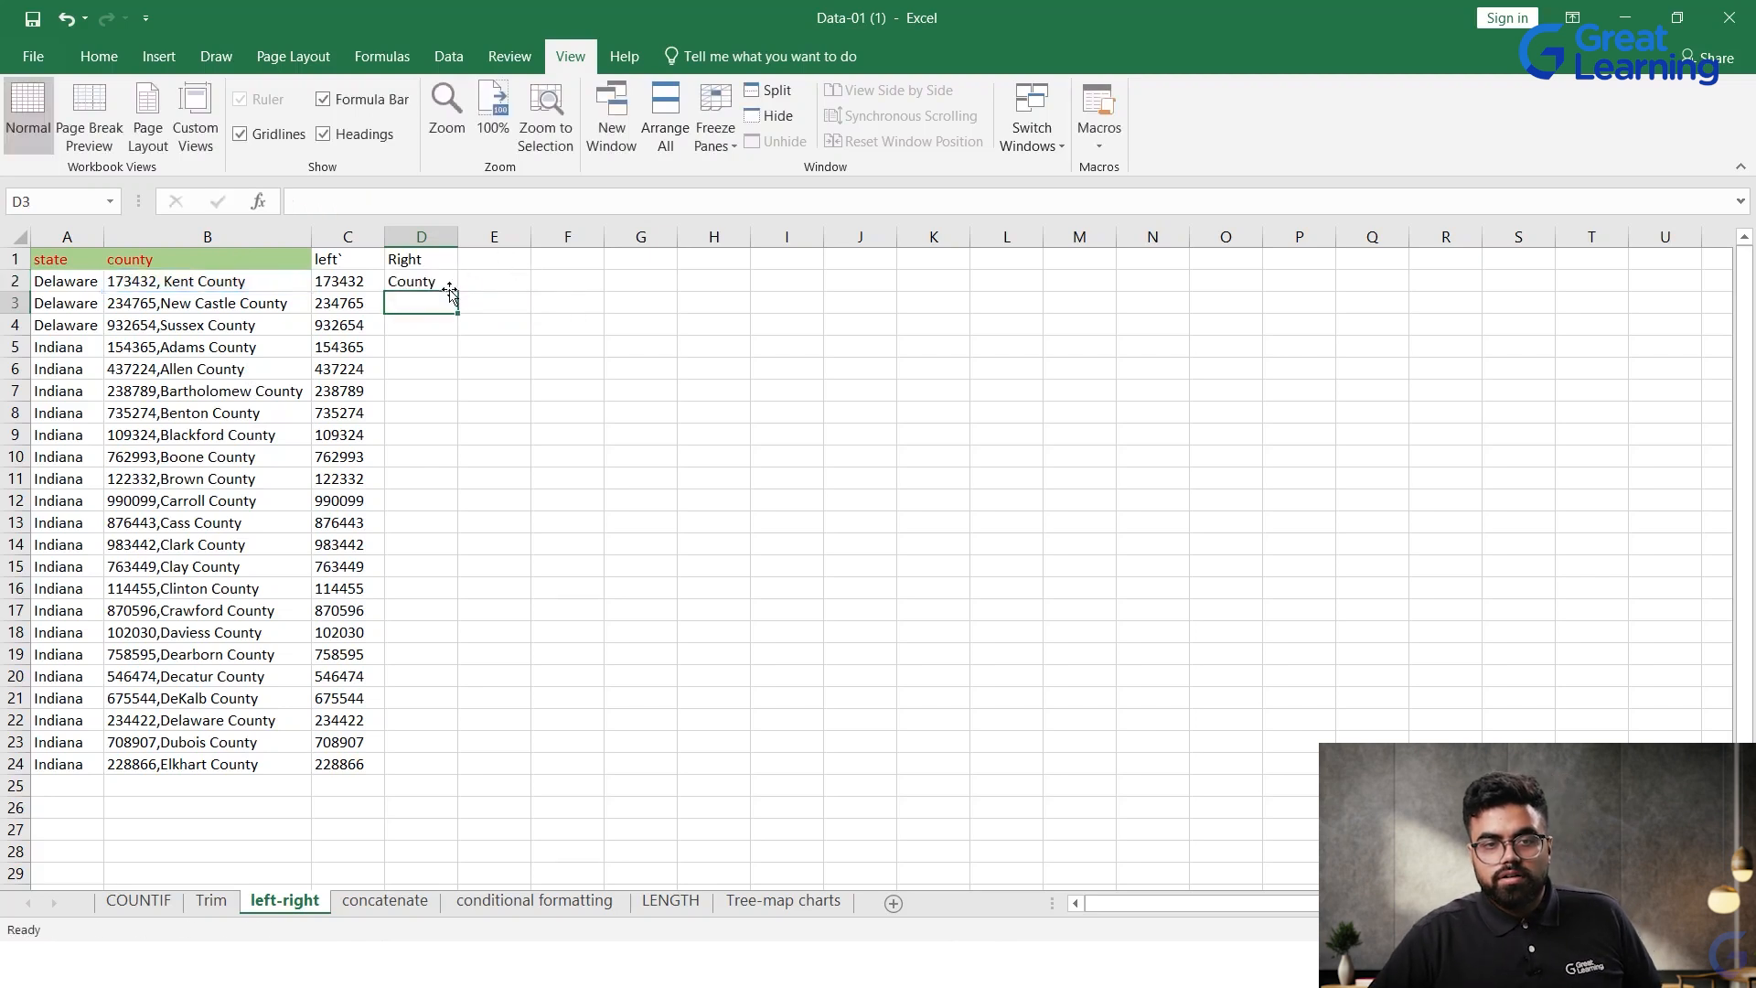
Step: Fill the RIGHT formula from D2 down to D25
left_click(450, 282)
left_click_drag(461, 287, 395, 791)
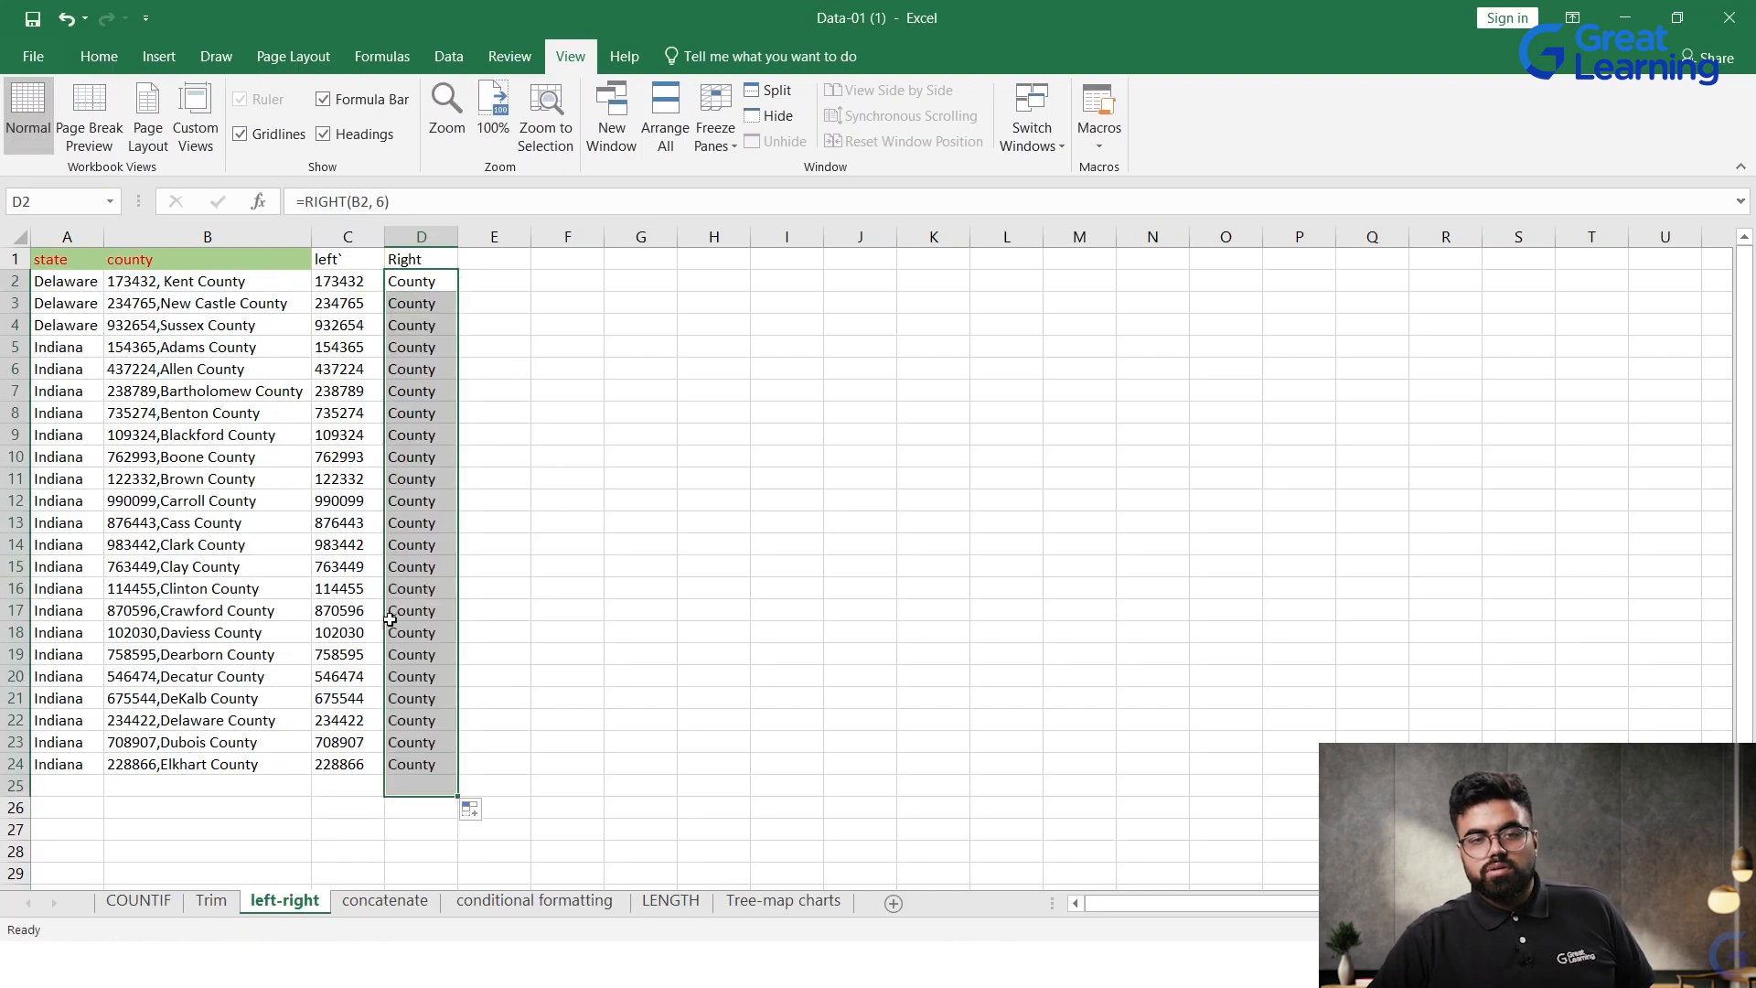
left_click(540, 463)
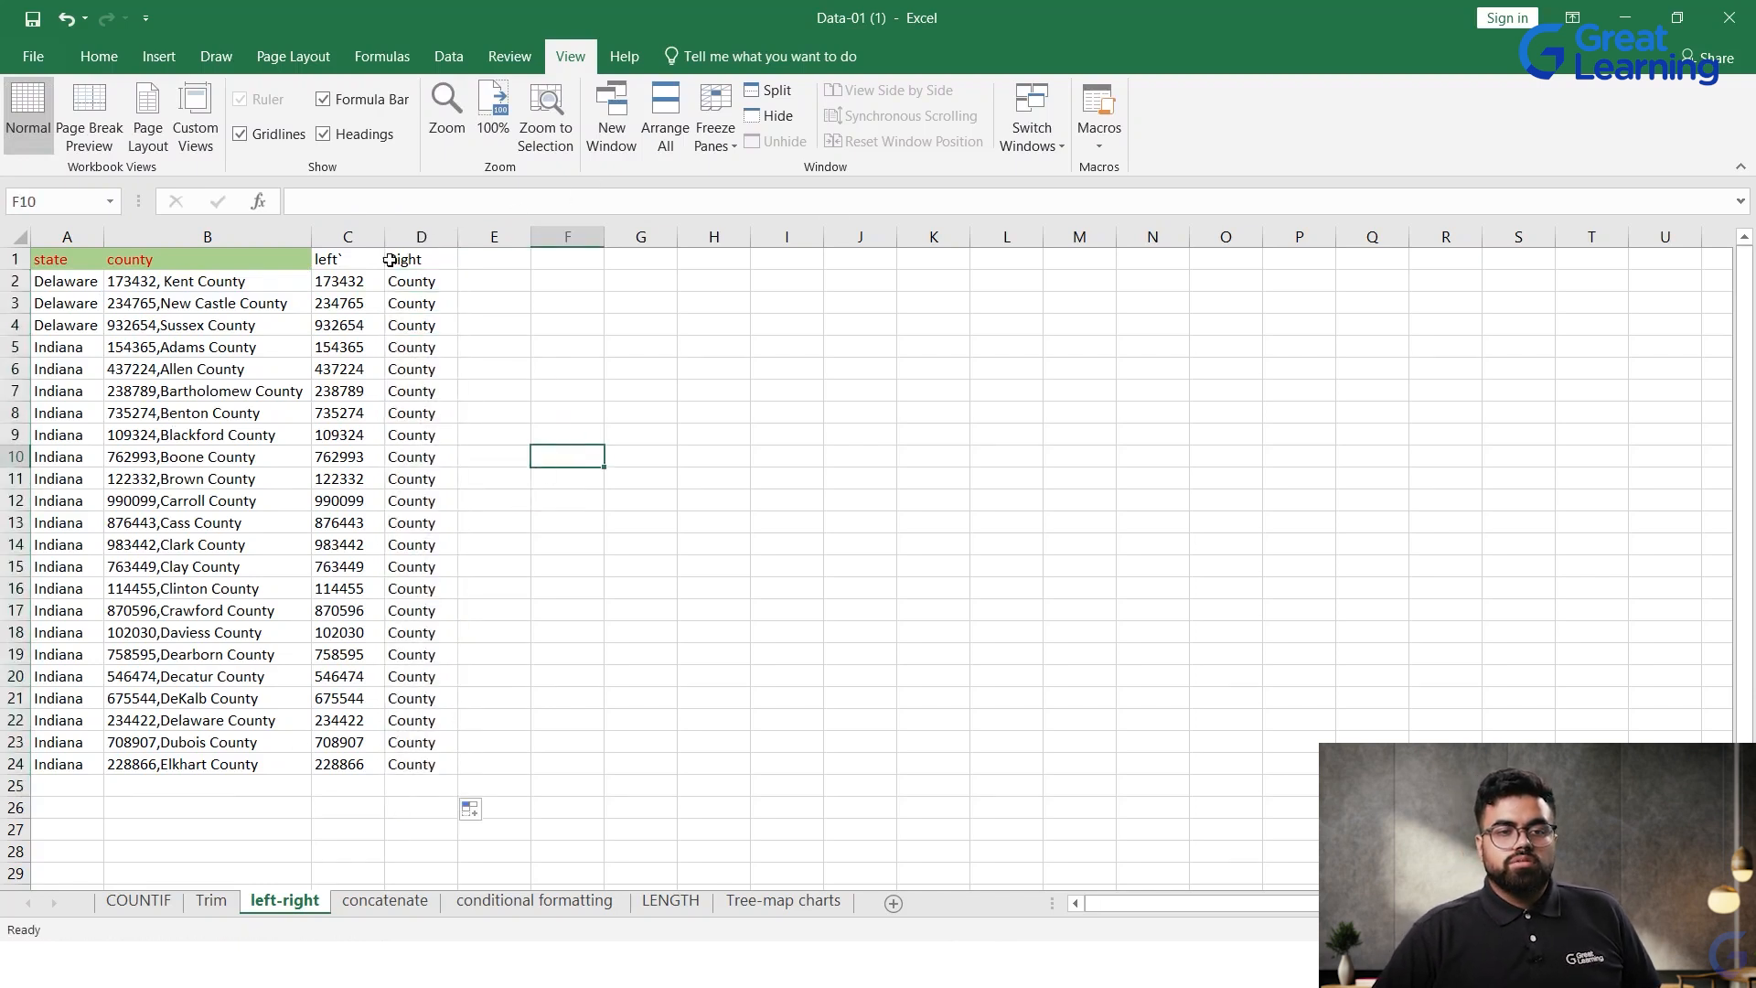
Step: On the concatenate sheet, join the first and last name in cell D2 under FULL NAME with the formula =CONCAT(A2,B2)
left_click(384, 901)
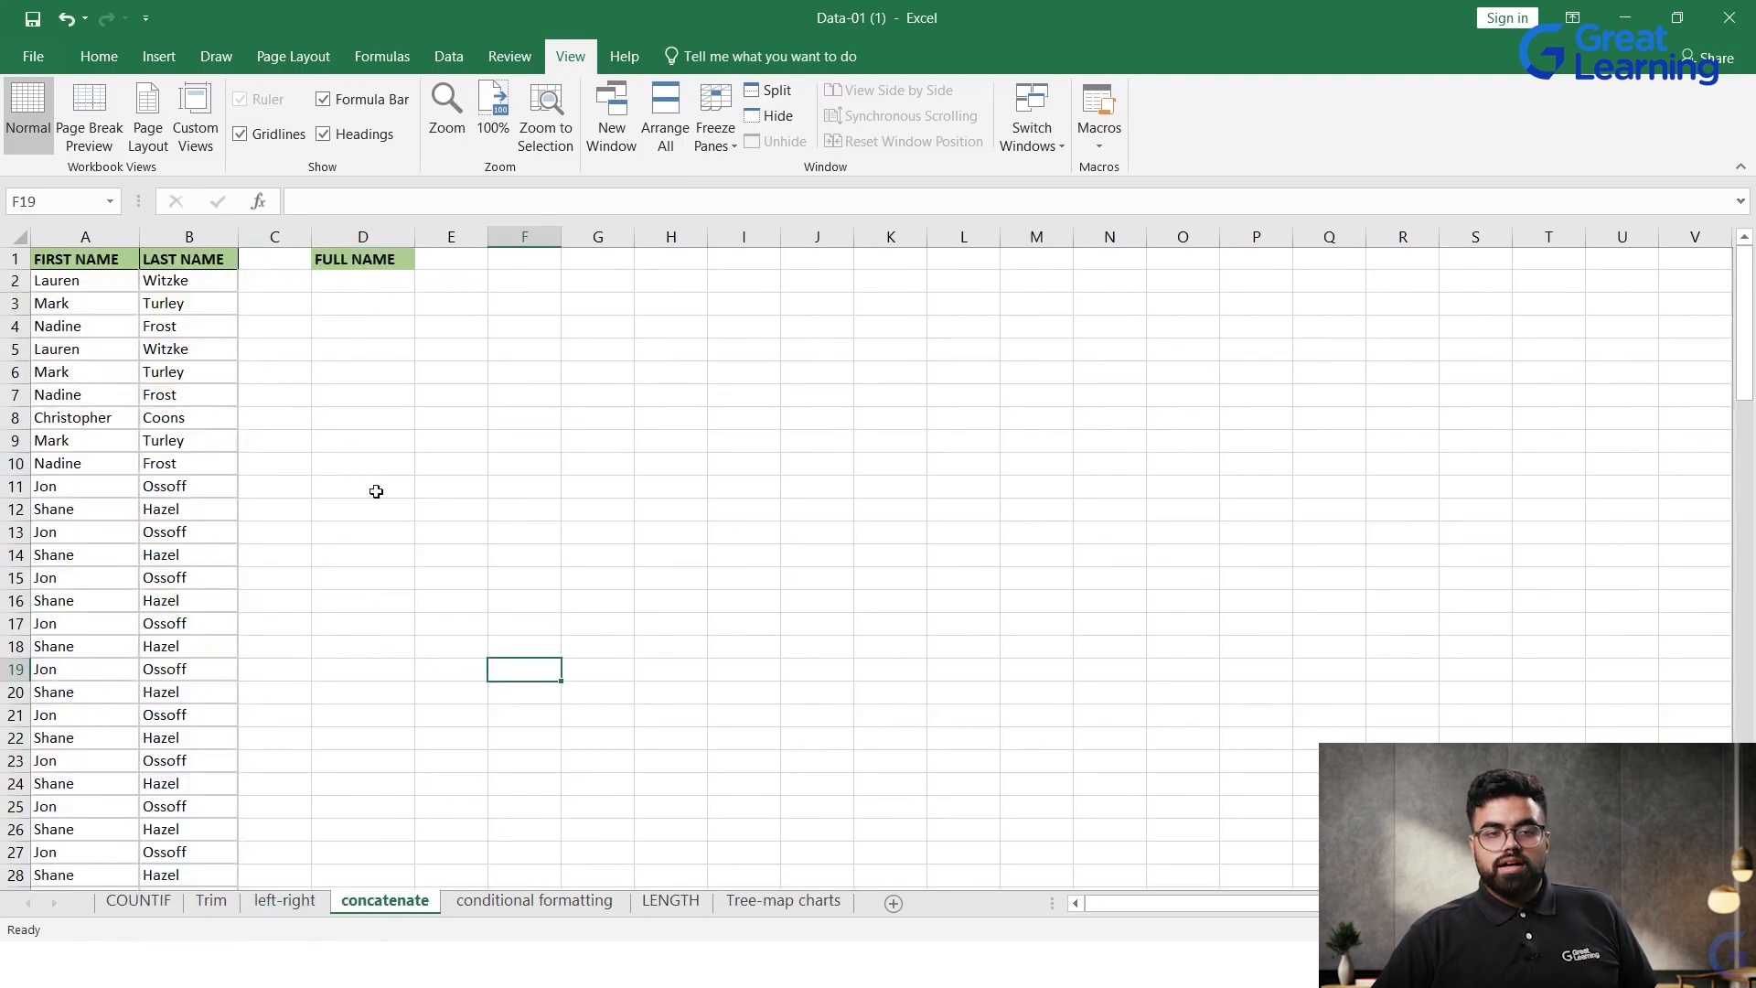
left_click(376, 290)
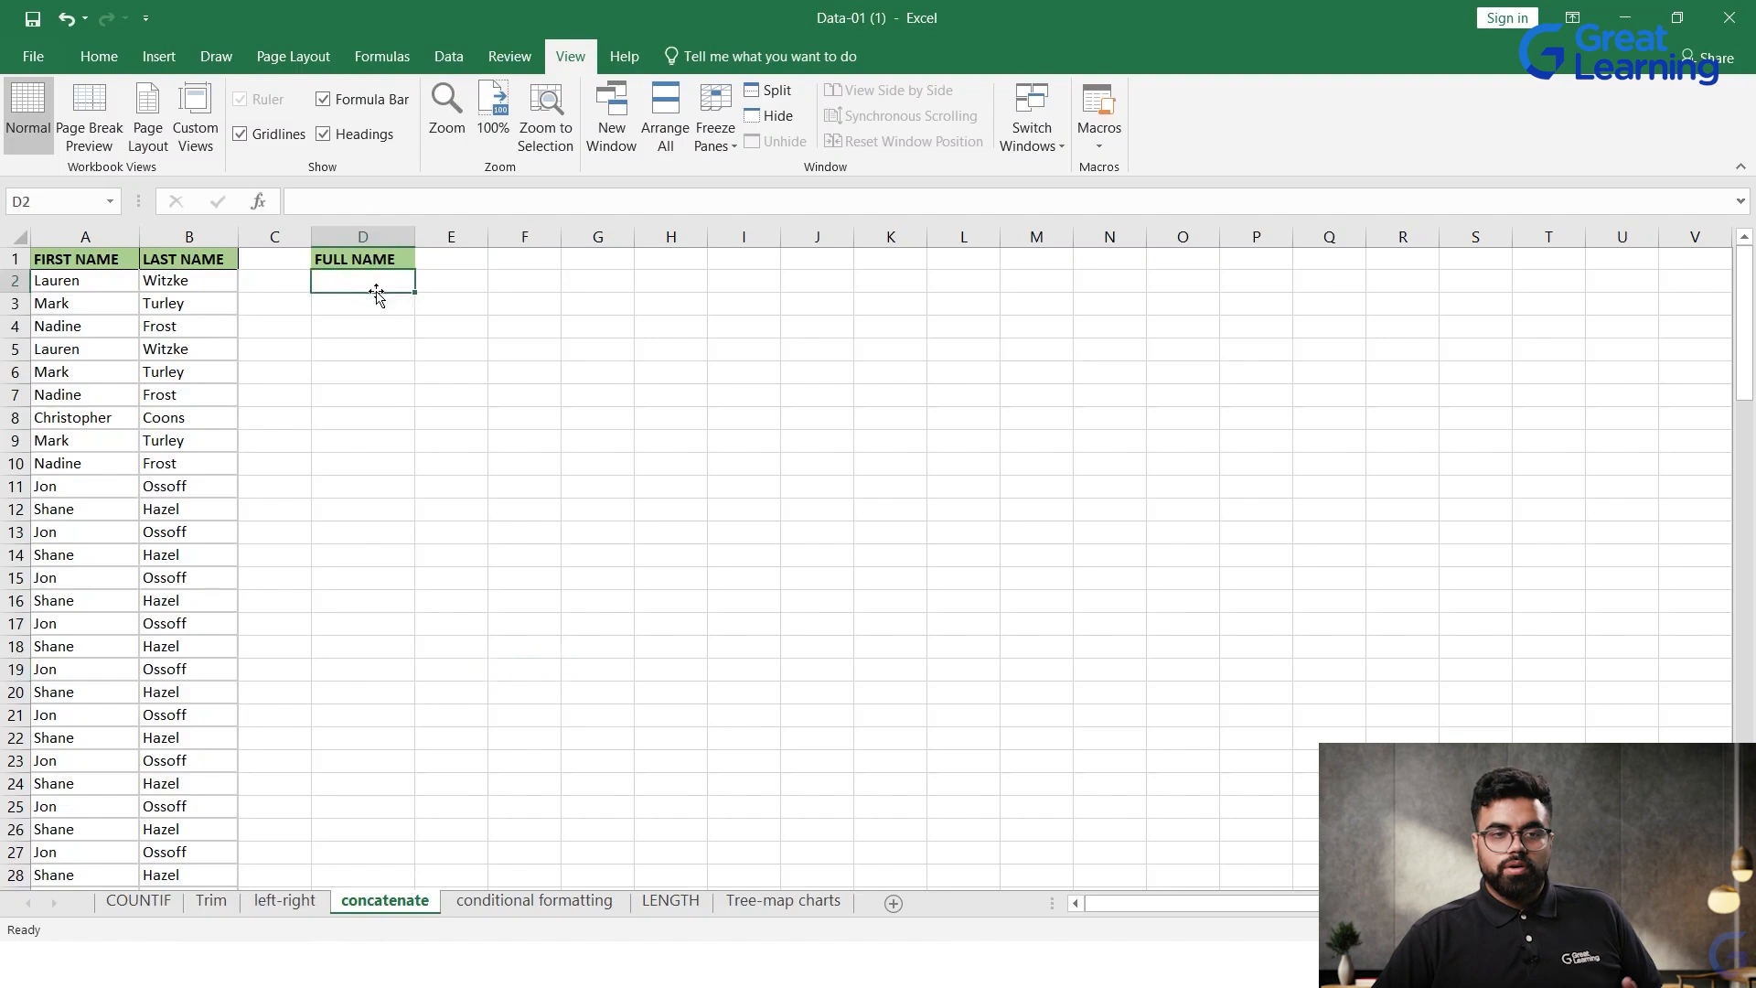
double_click(375, 287)
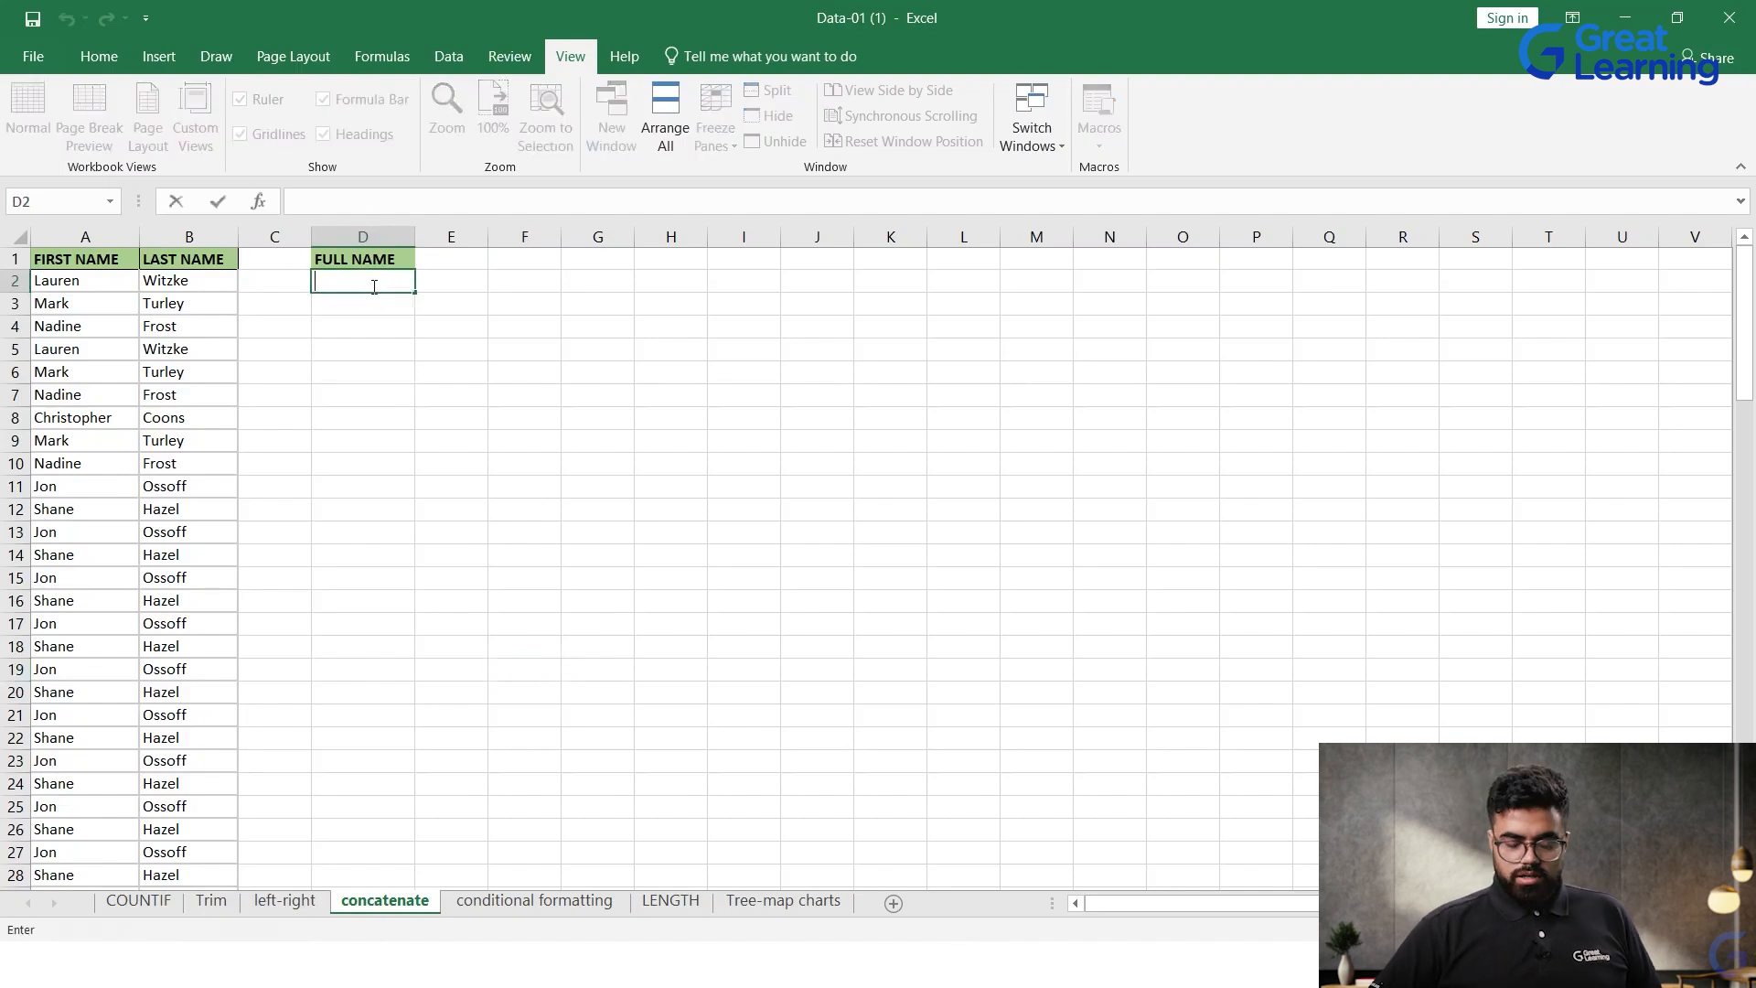
type("=Conca")
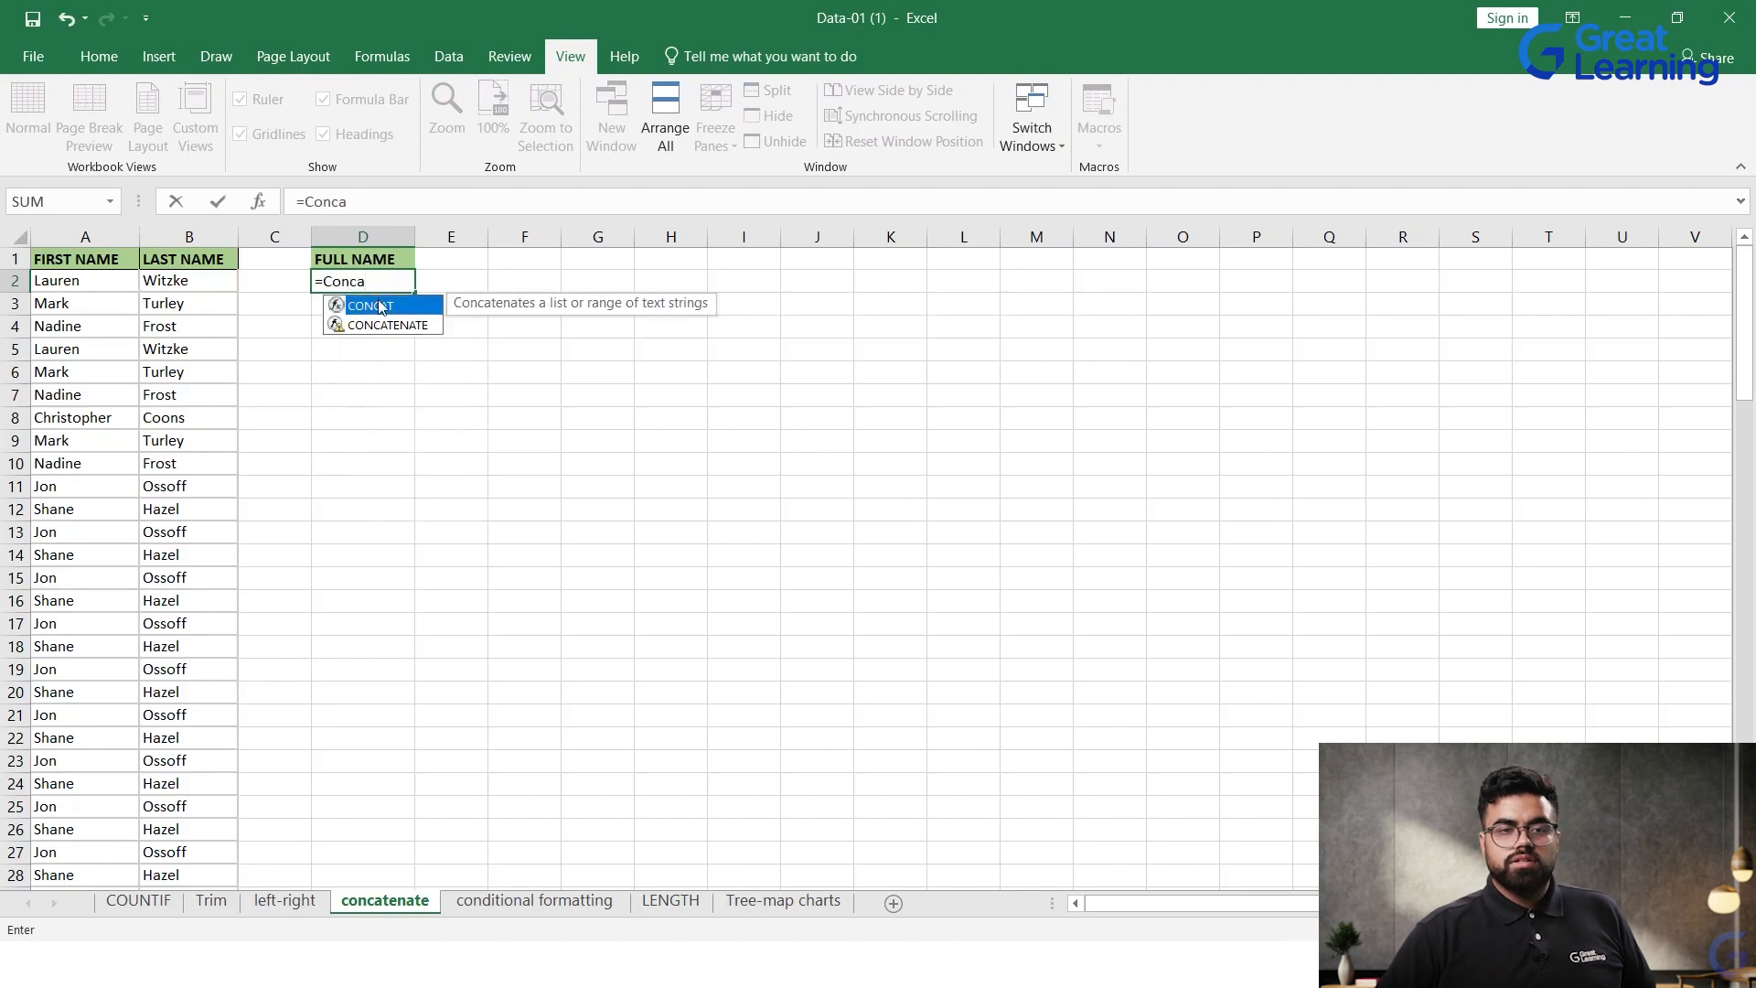
double_click(380, 306)
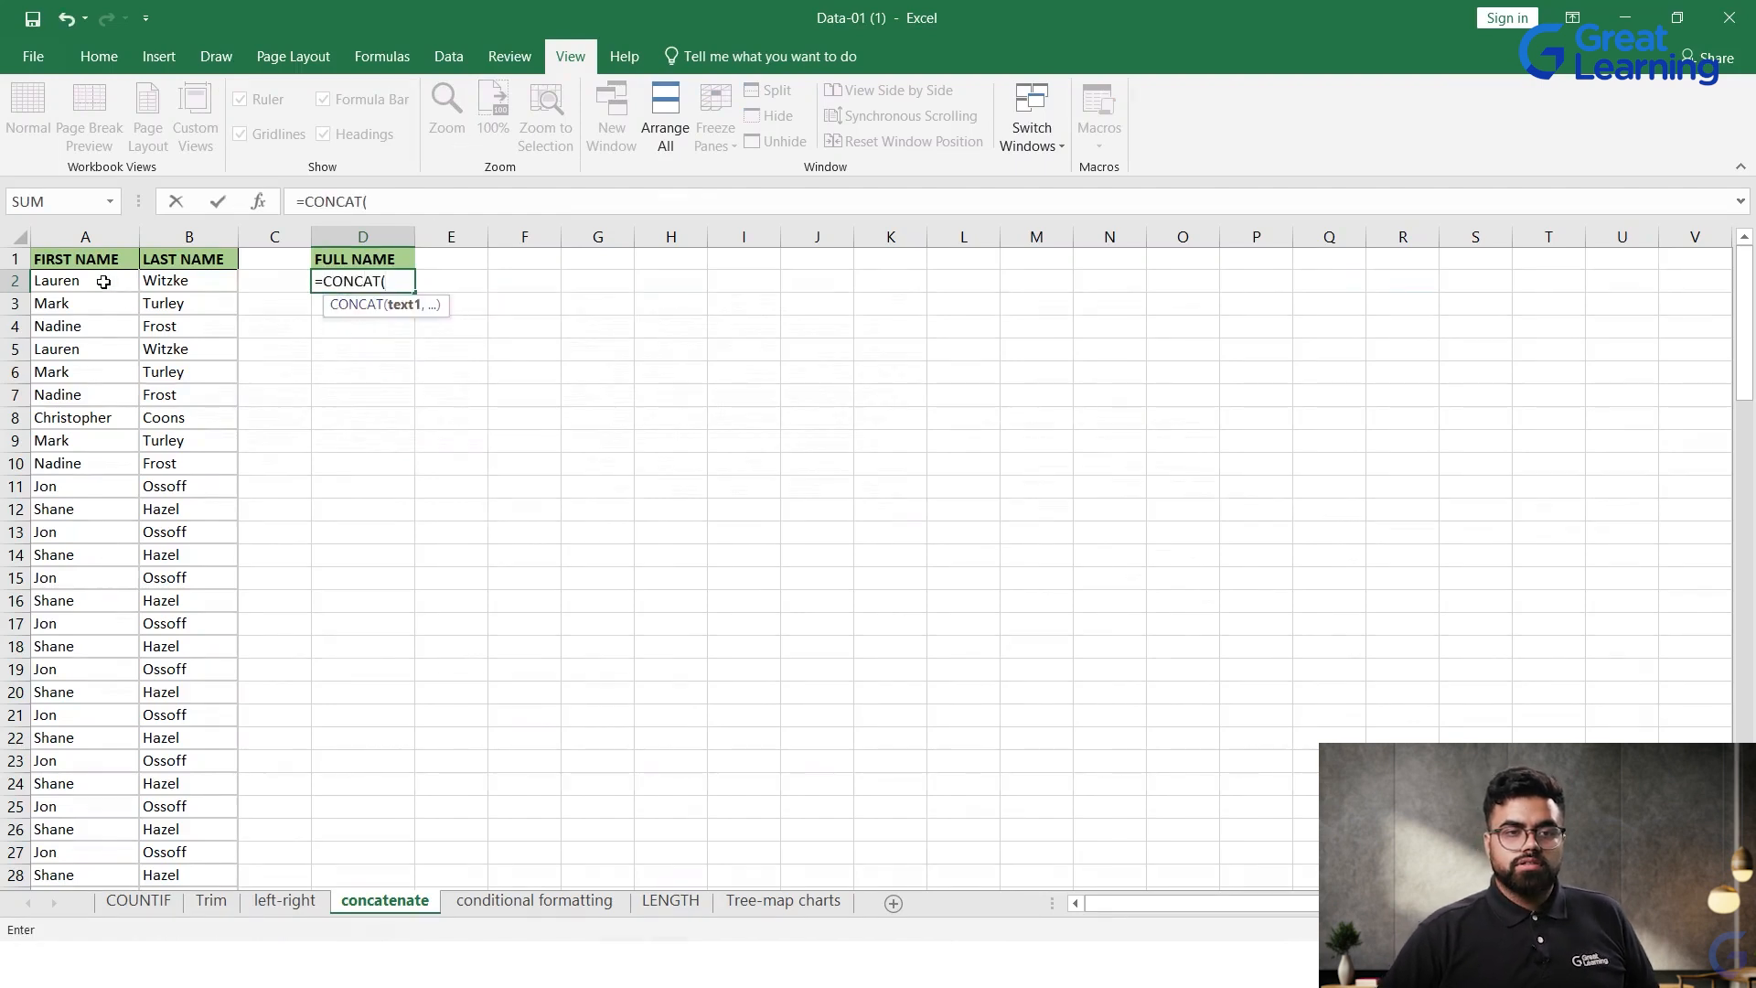
left_click(100, 285)
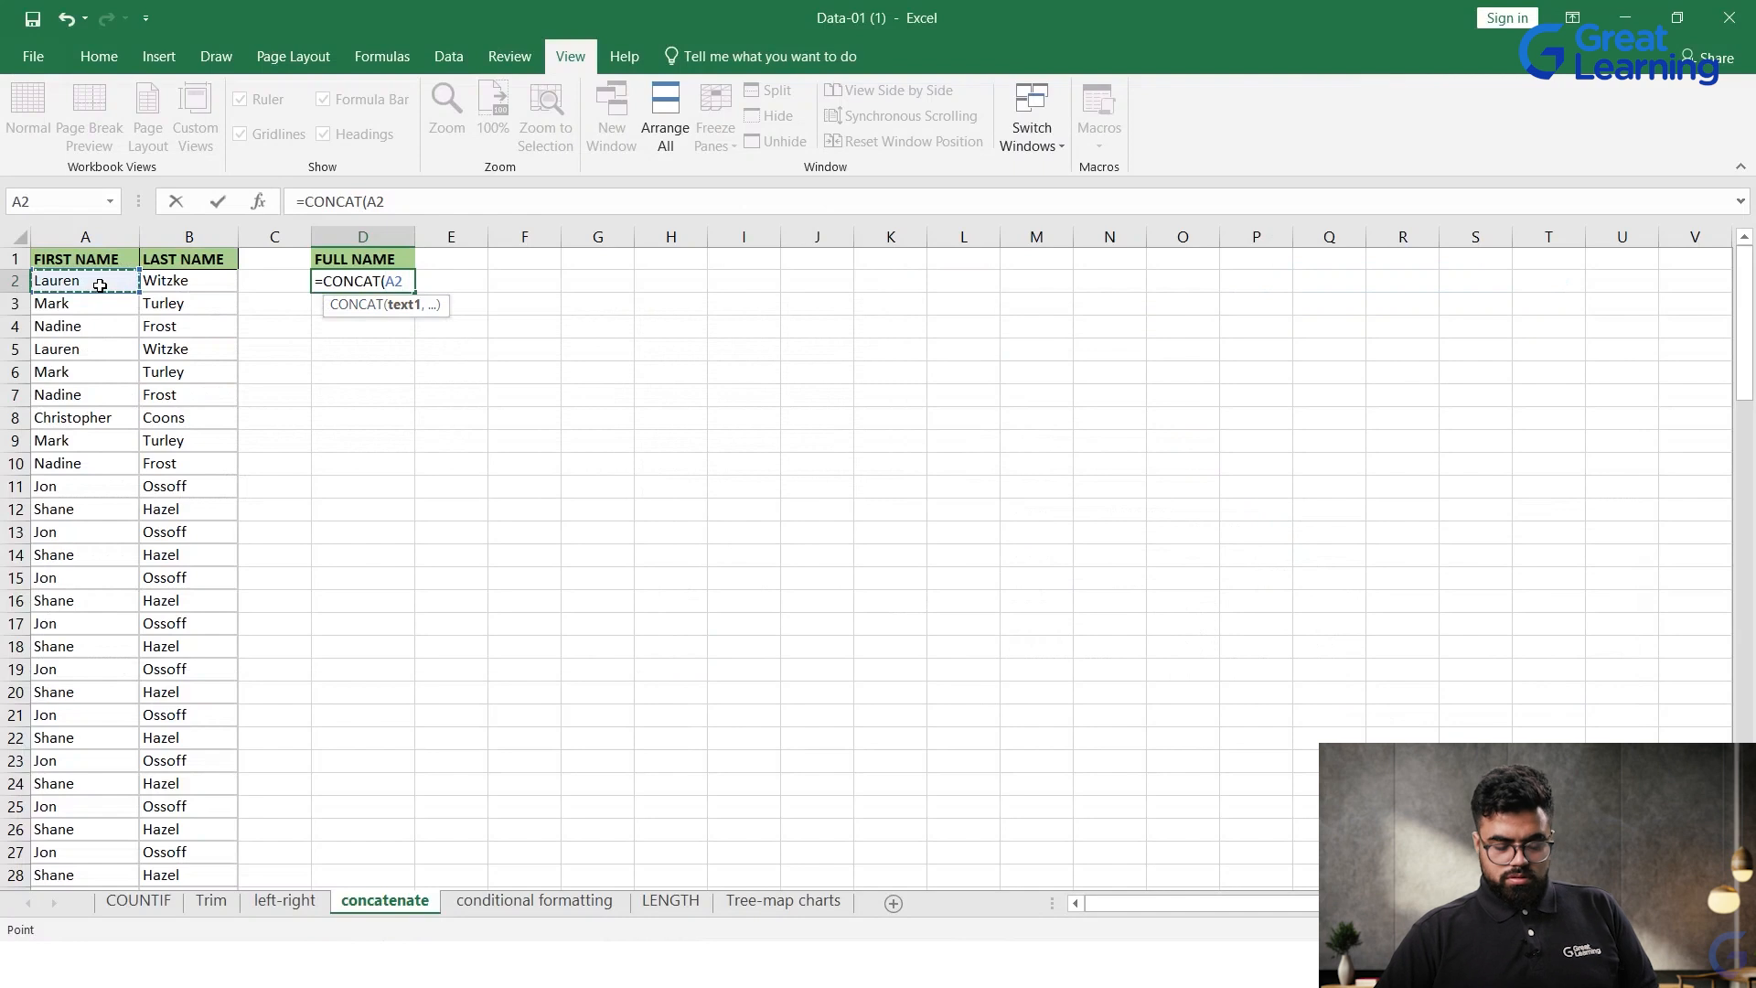
type(",")
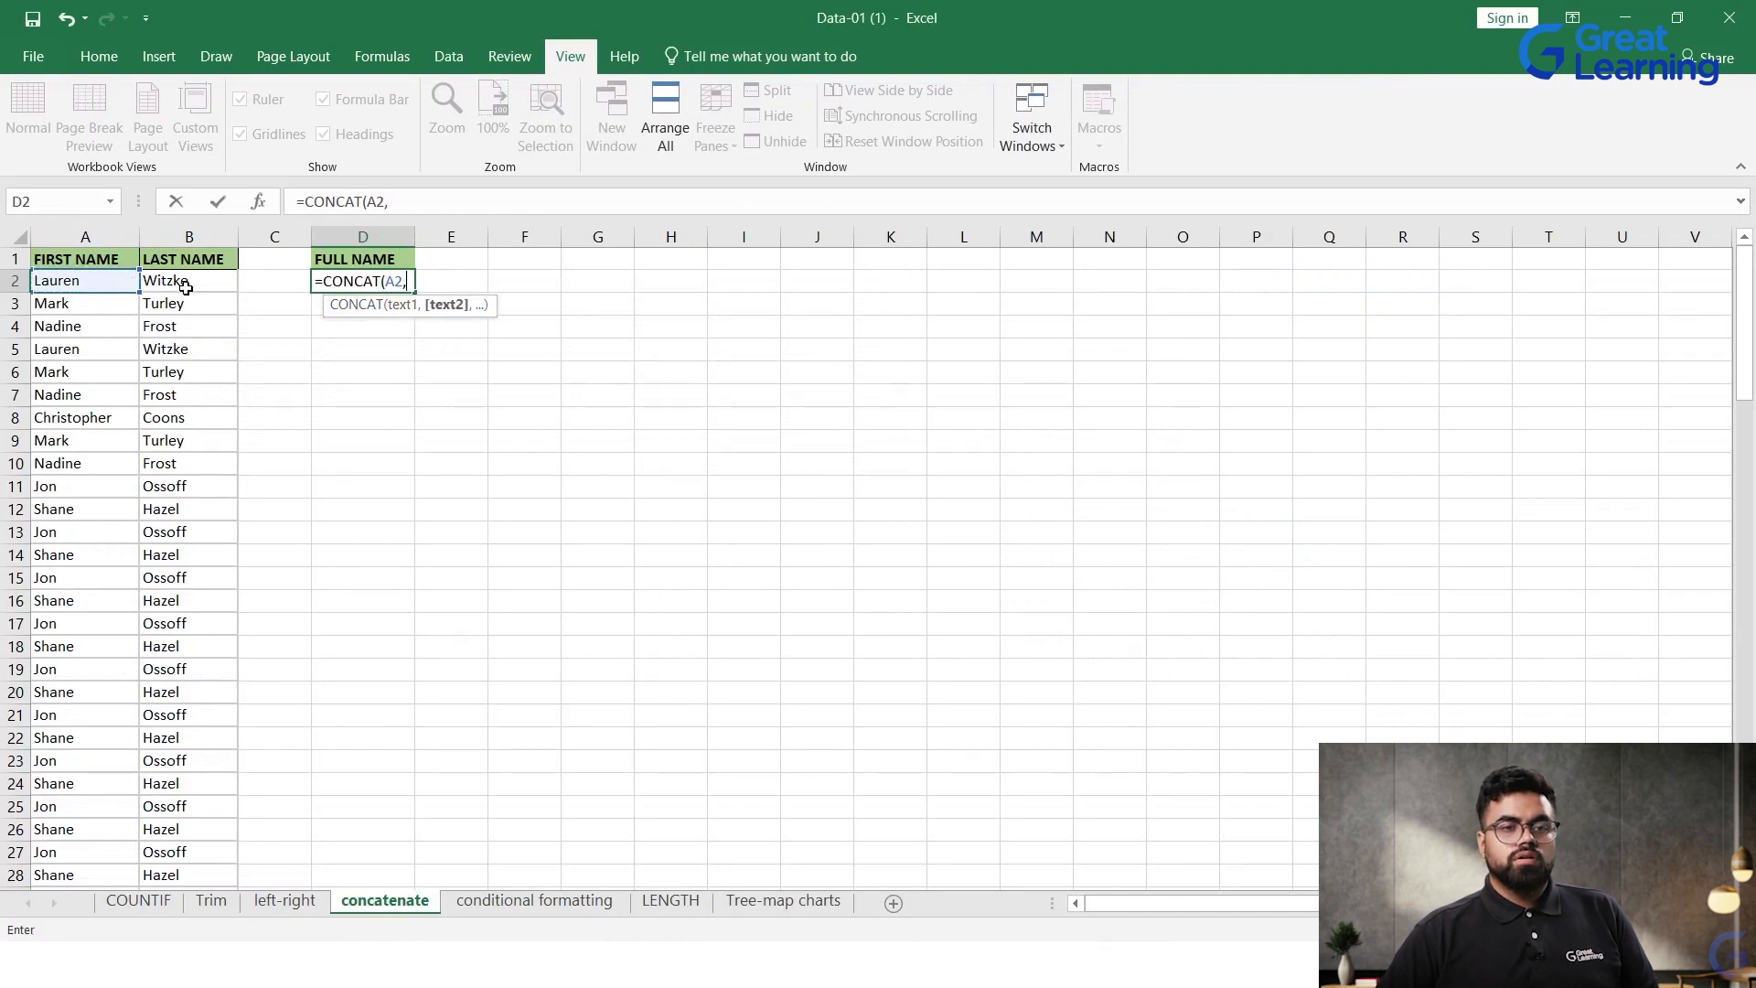
left_click(171, 289)
key("Return")
type("0\\")
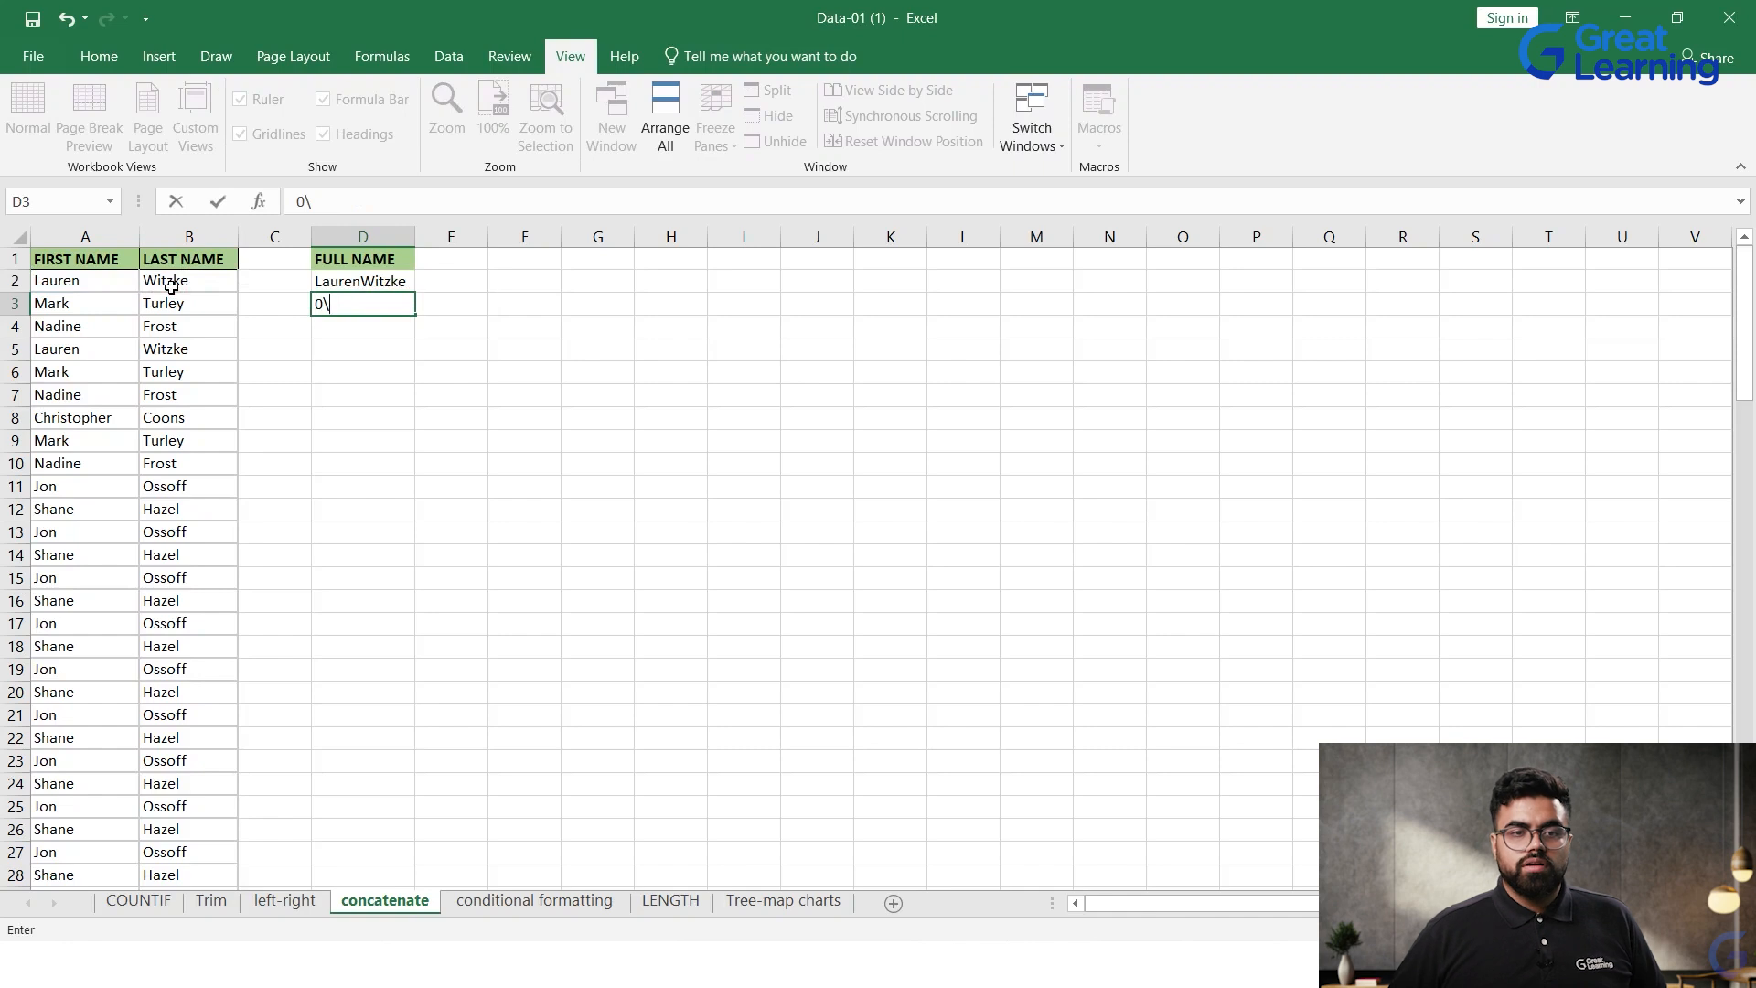
Step: Fill the CONCAT formula from D2 down to D47 and look over the joined names in the FULL NAME column
left_click(373, 276)
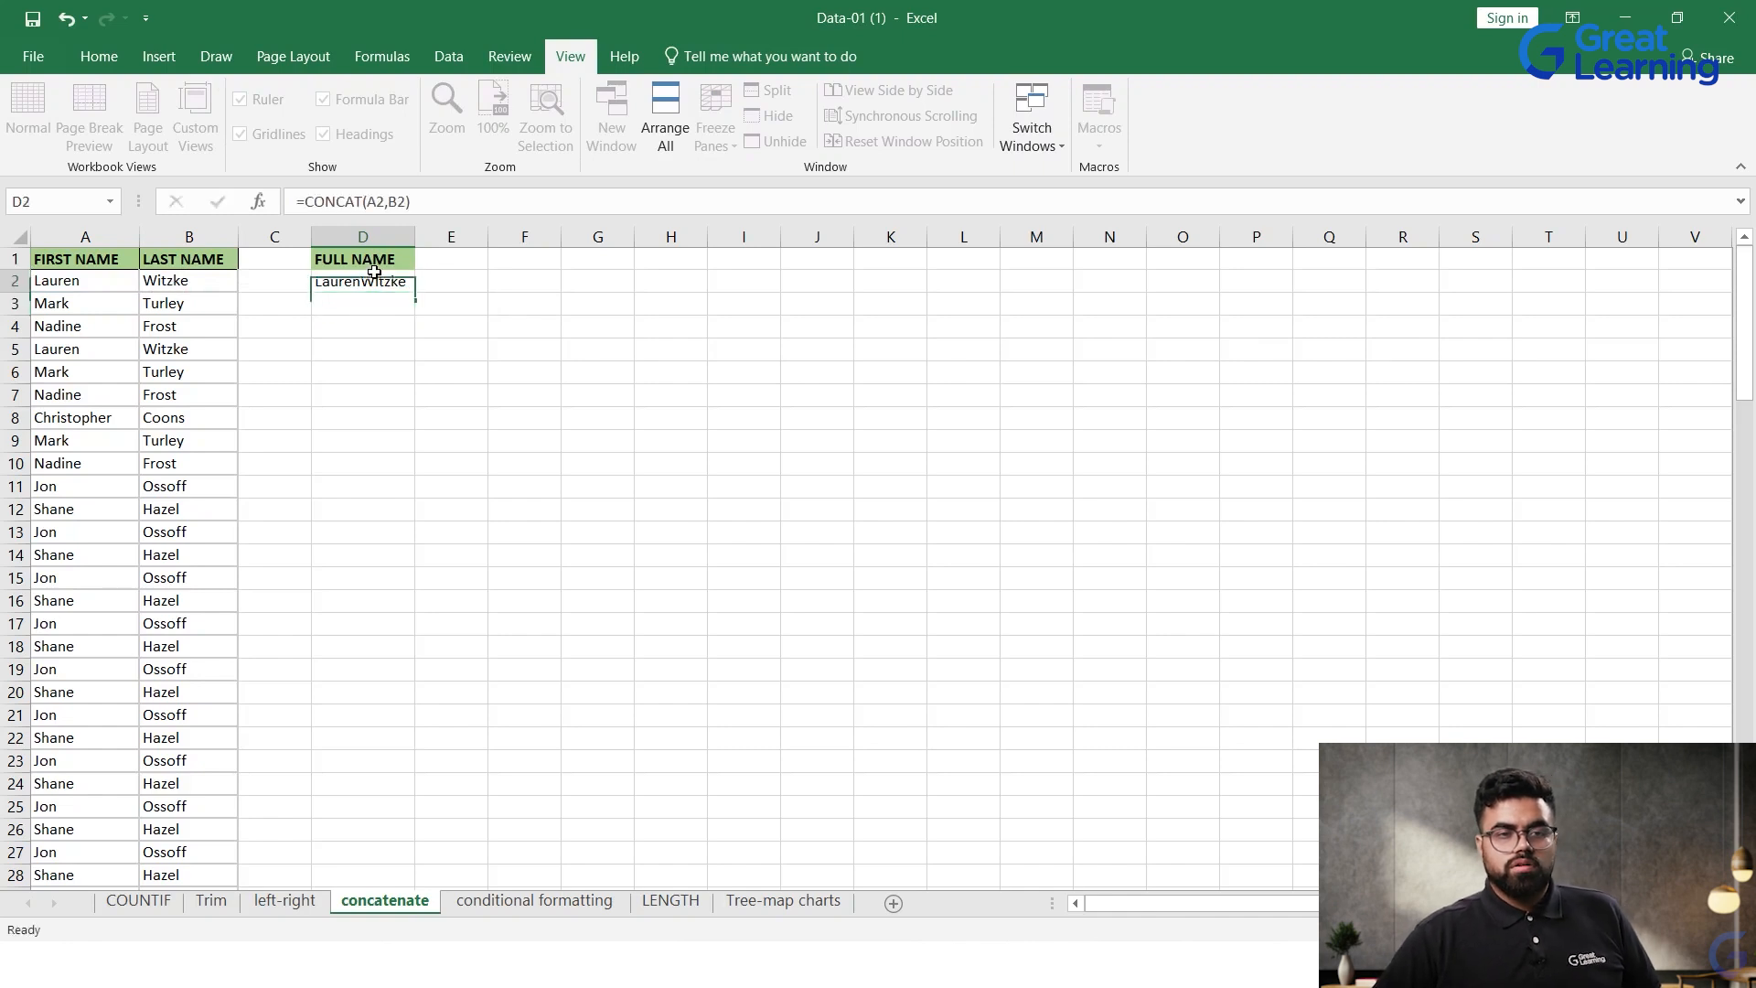
left_click_drag(414, 295, 443, 869)
left_click(539, 674)
scroll(463, 583, "up", 7)
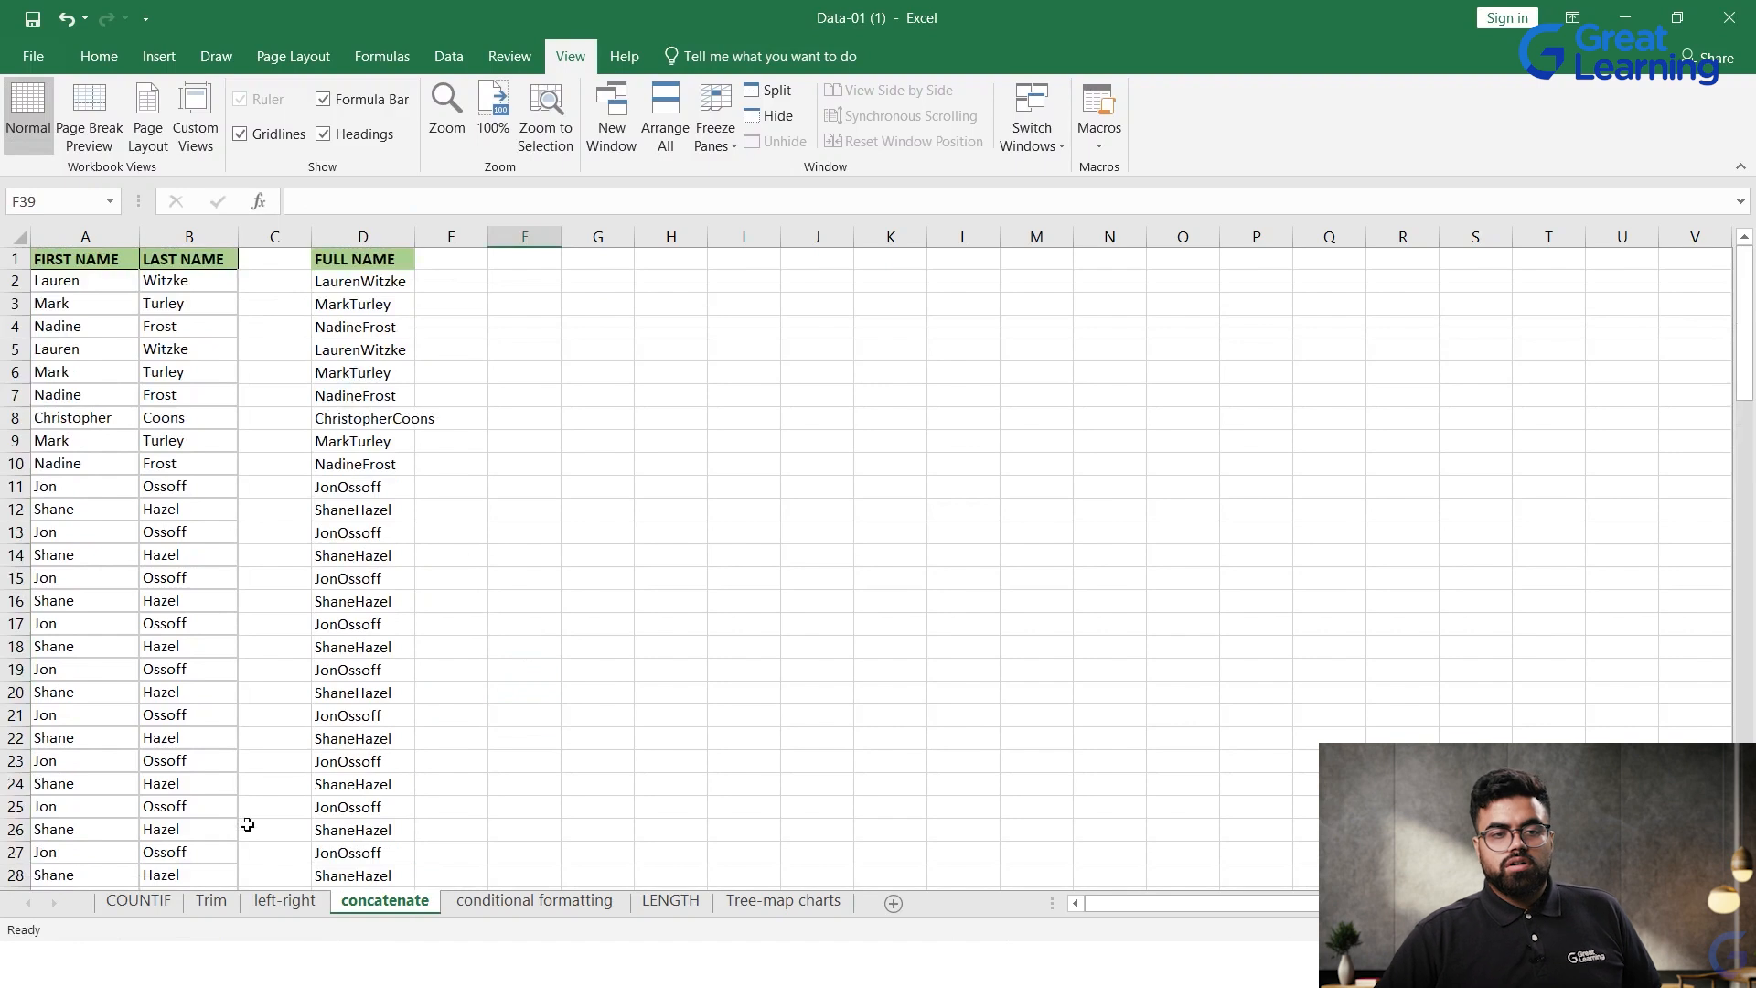
scroll(247, 823, "down", 6)
scroll(474, 467, "down", 6)
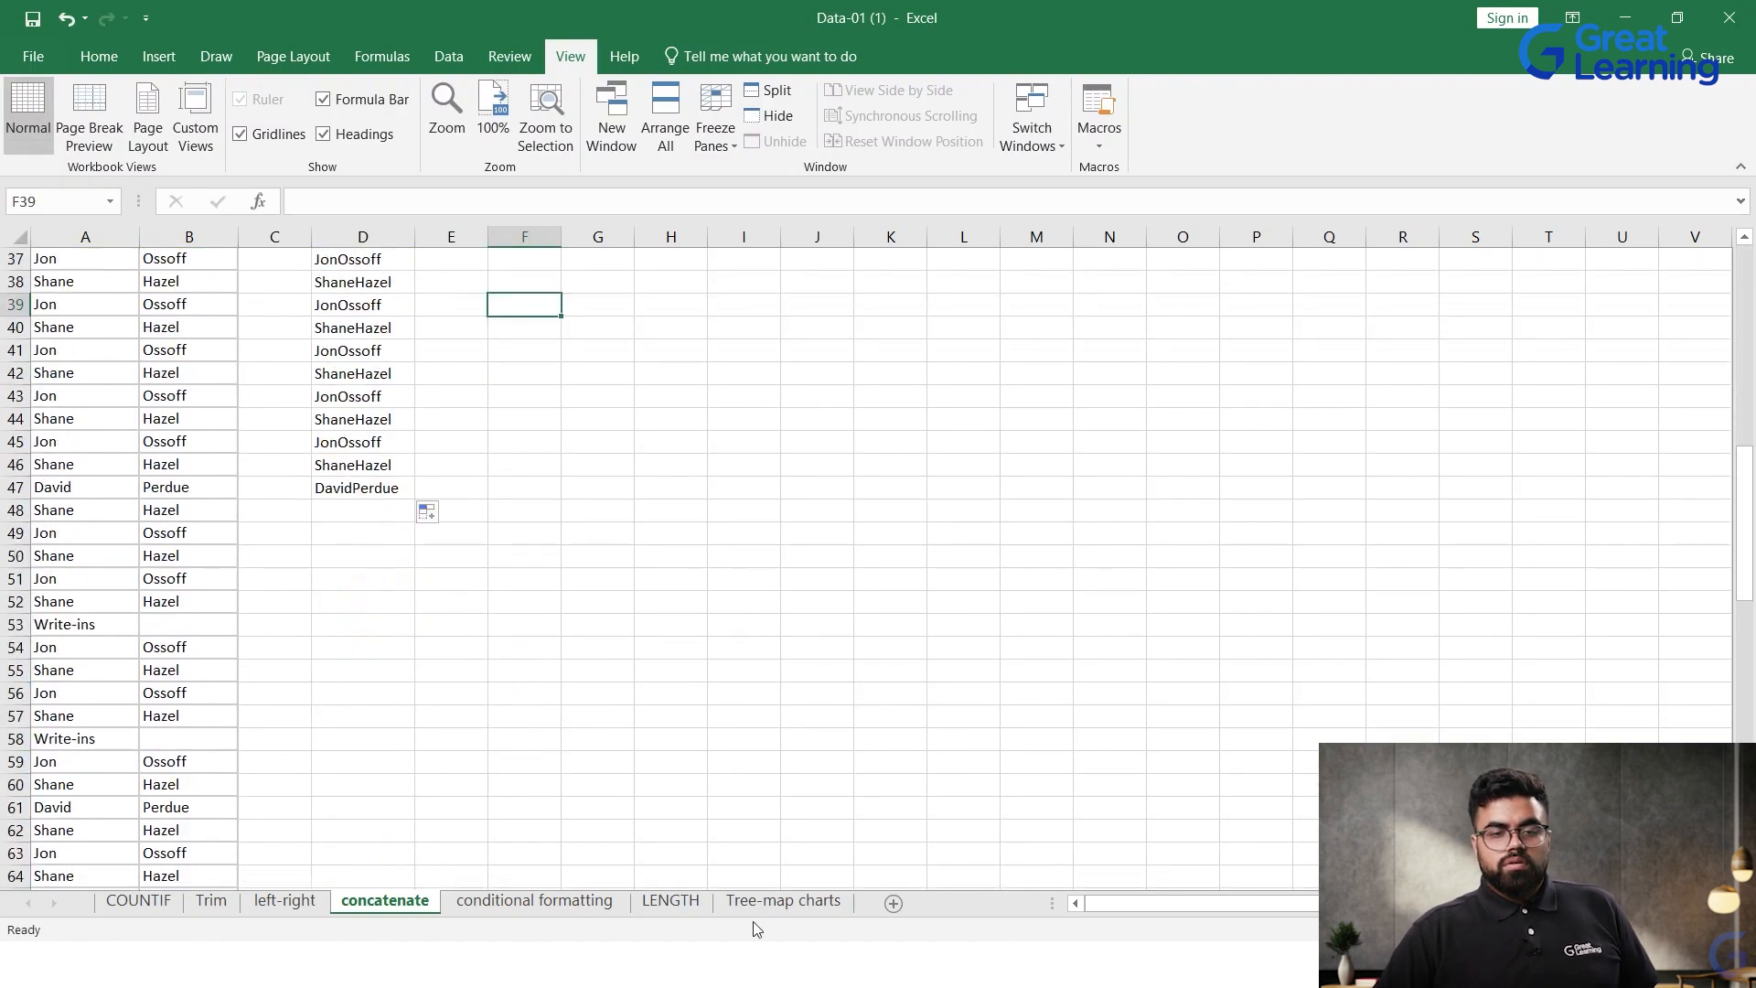
Step: On the LENGTH sheet, add the column header Length in cell C1 next to Rating
left_click(692, 903)
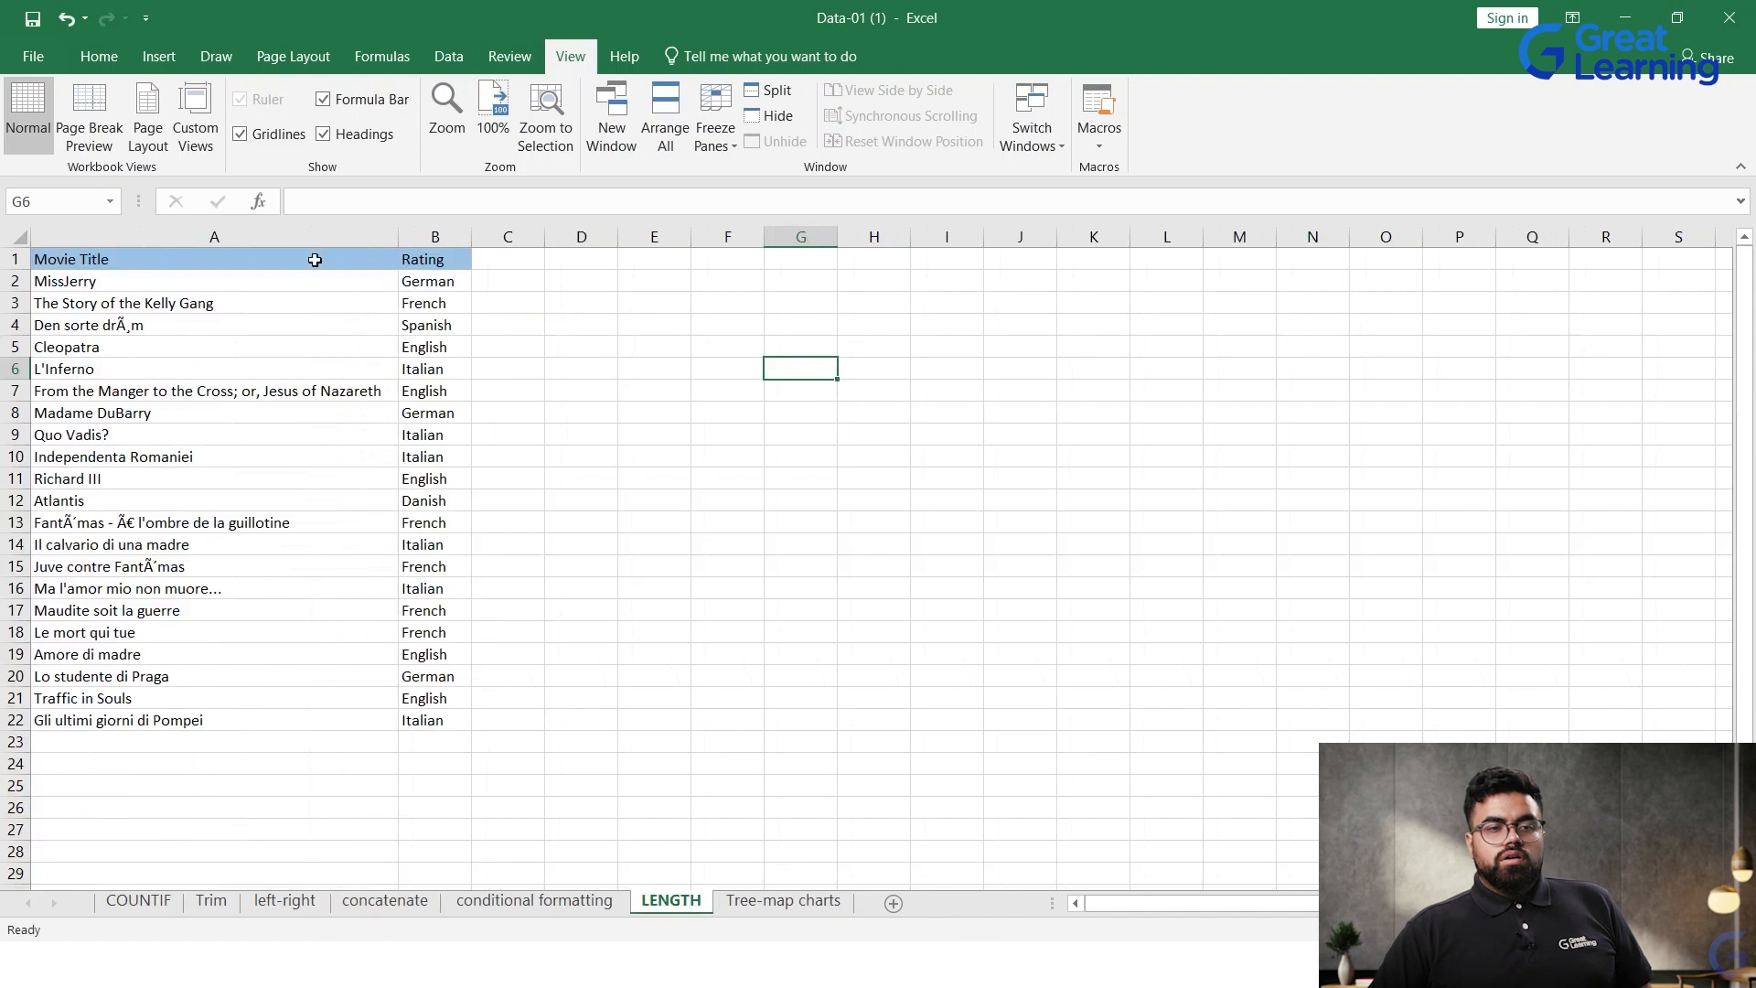
left_click(497, 262)
type("Length")
key("ctrl+Return")
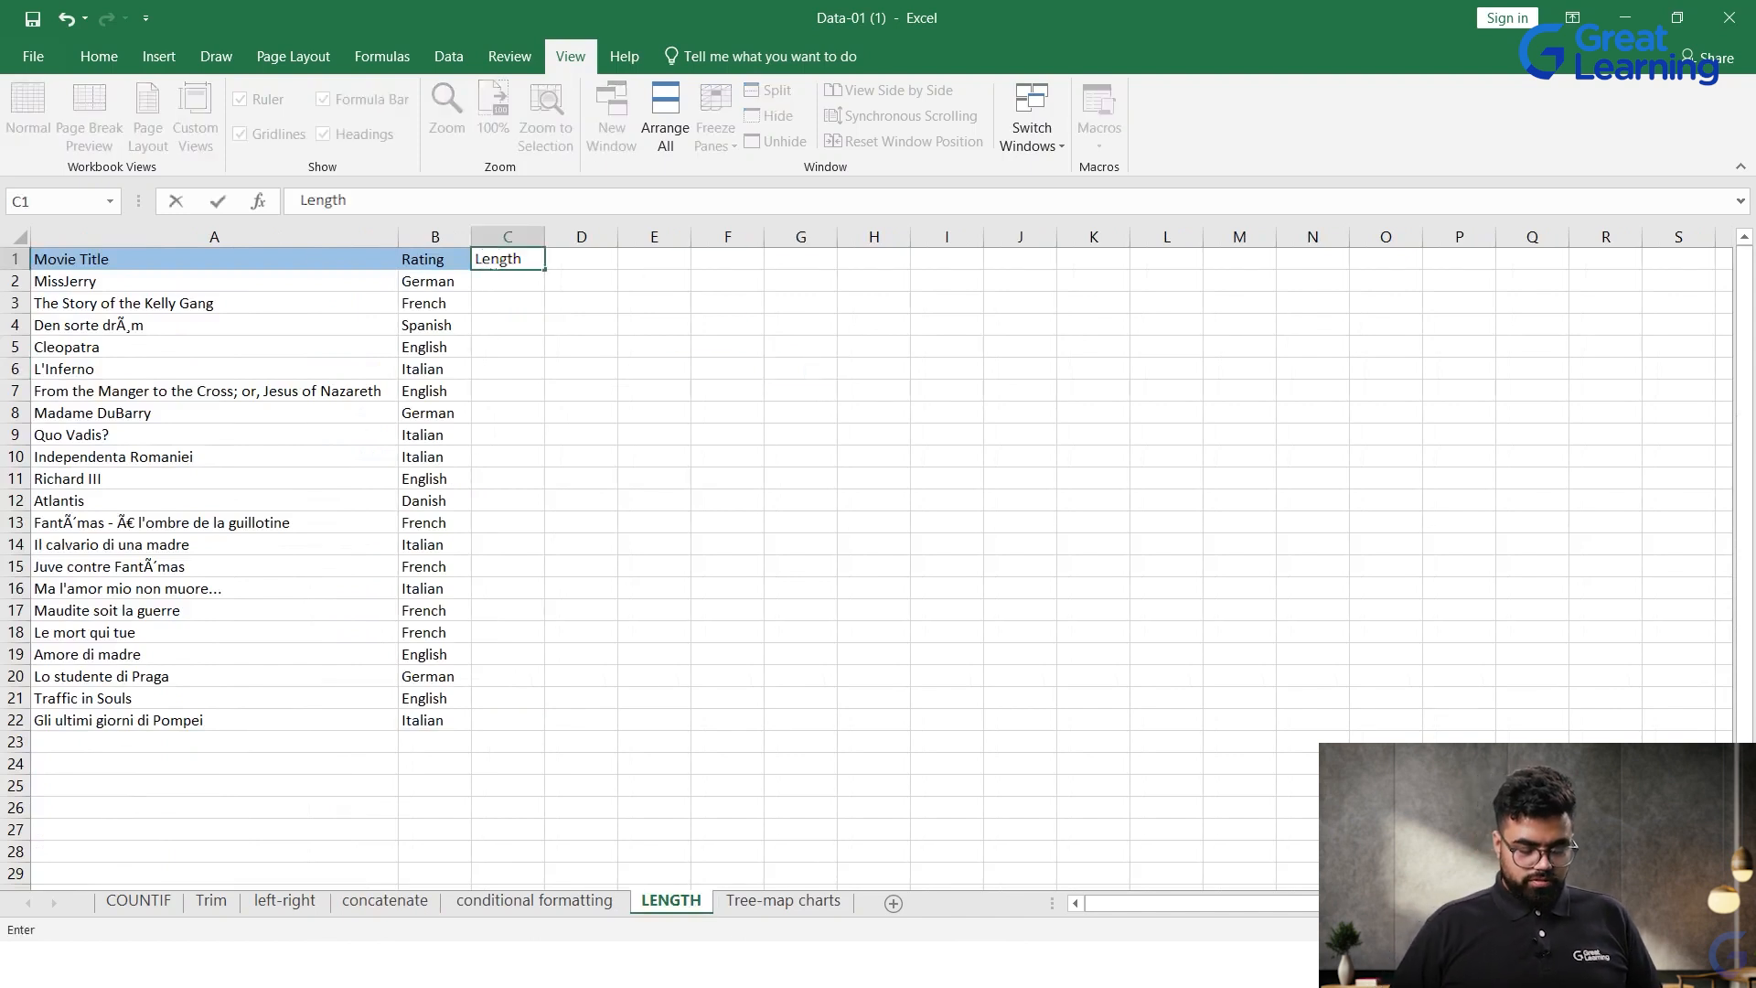
left_click(618, 366)
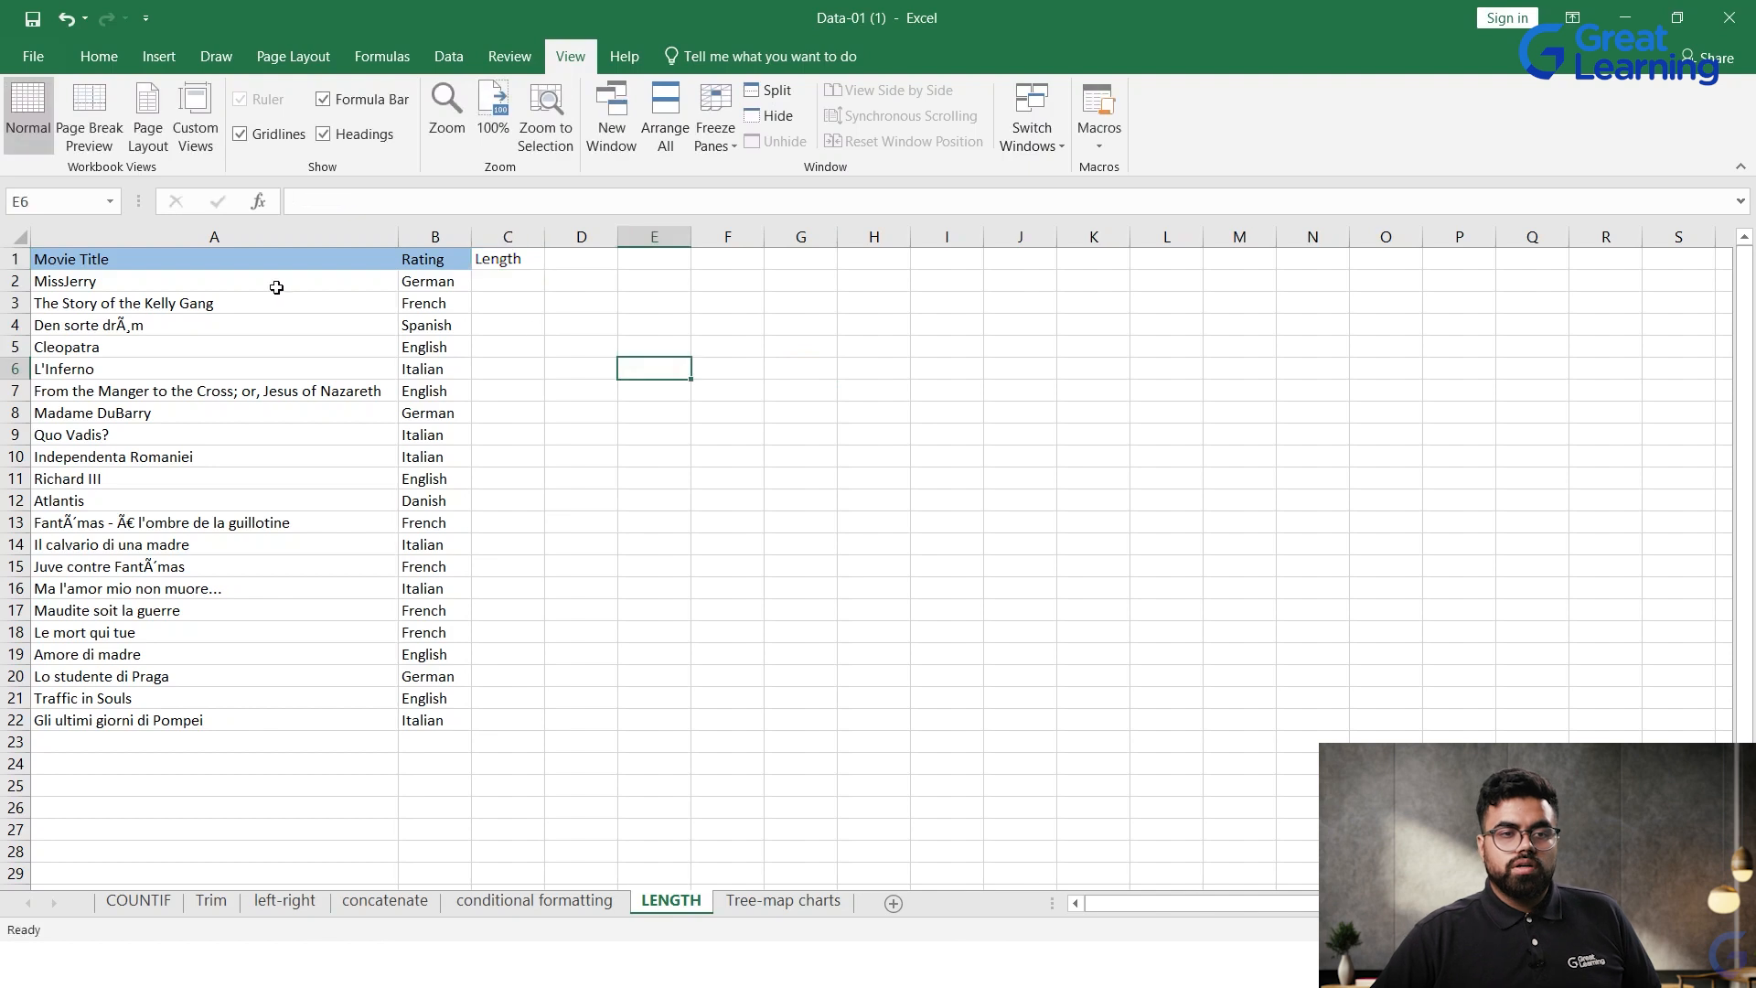
Step: Enter the formula =LEN(A2) in cell C2 to count the movie title's characters, and fill it down to C22
left_click(306, 281)
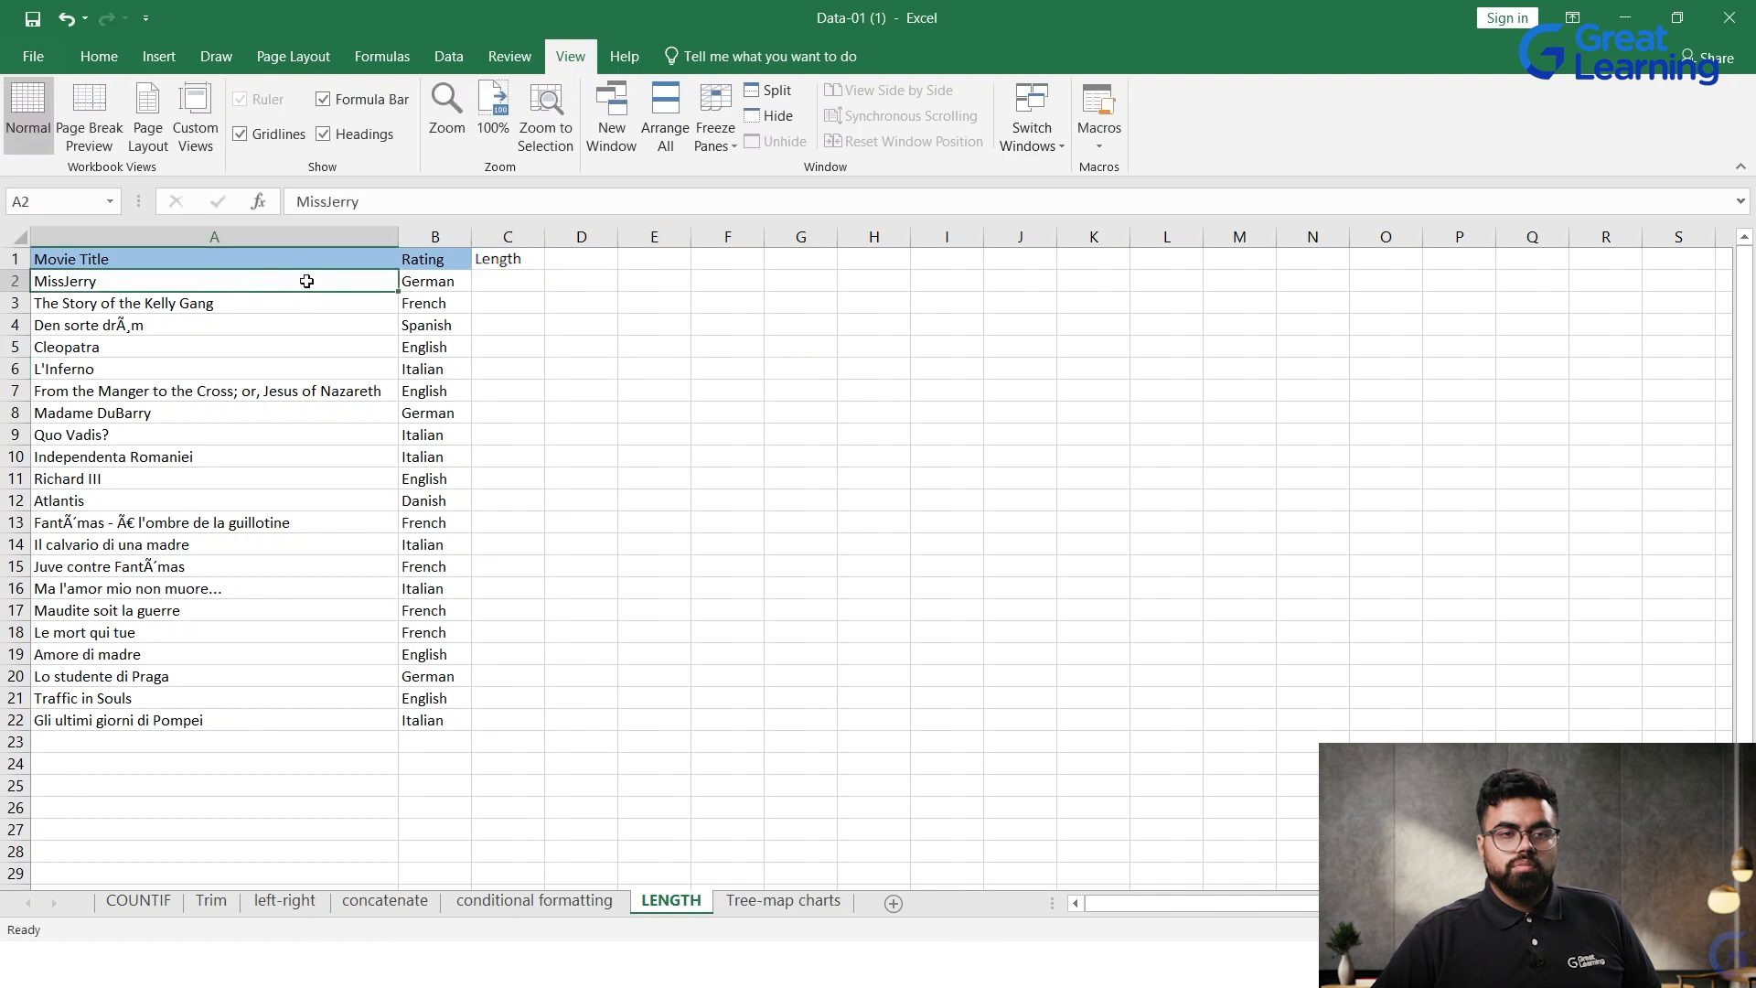
left_click(495, 276)
double_click(499, 276)
type("=LEN")
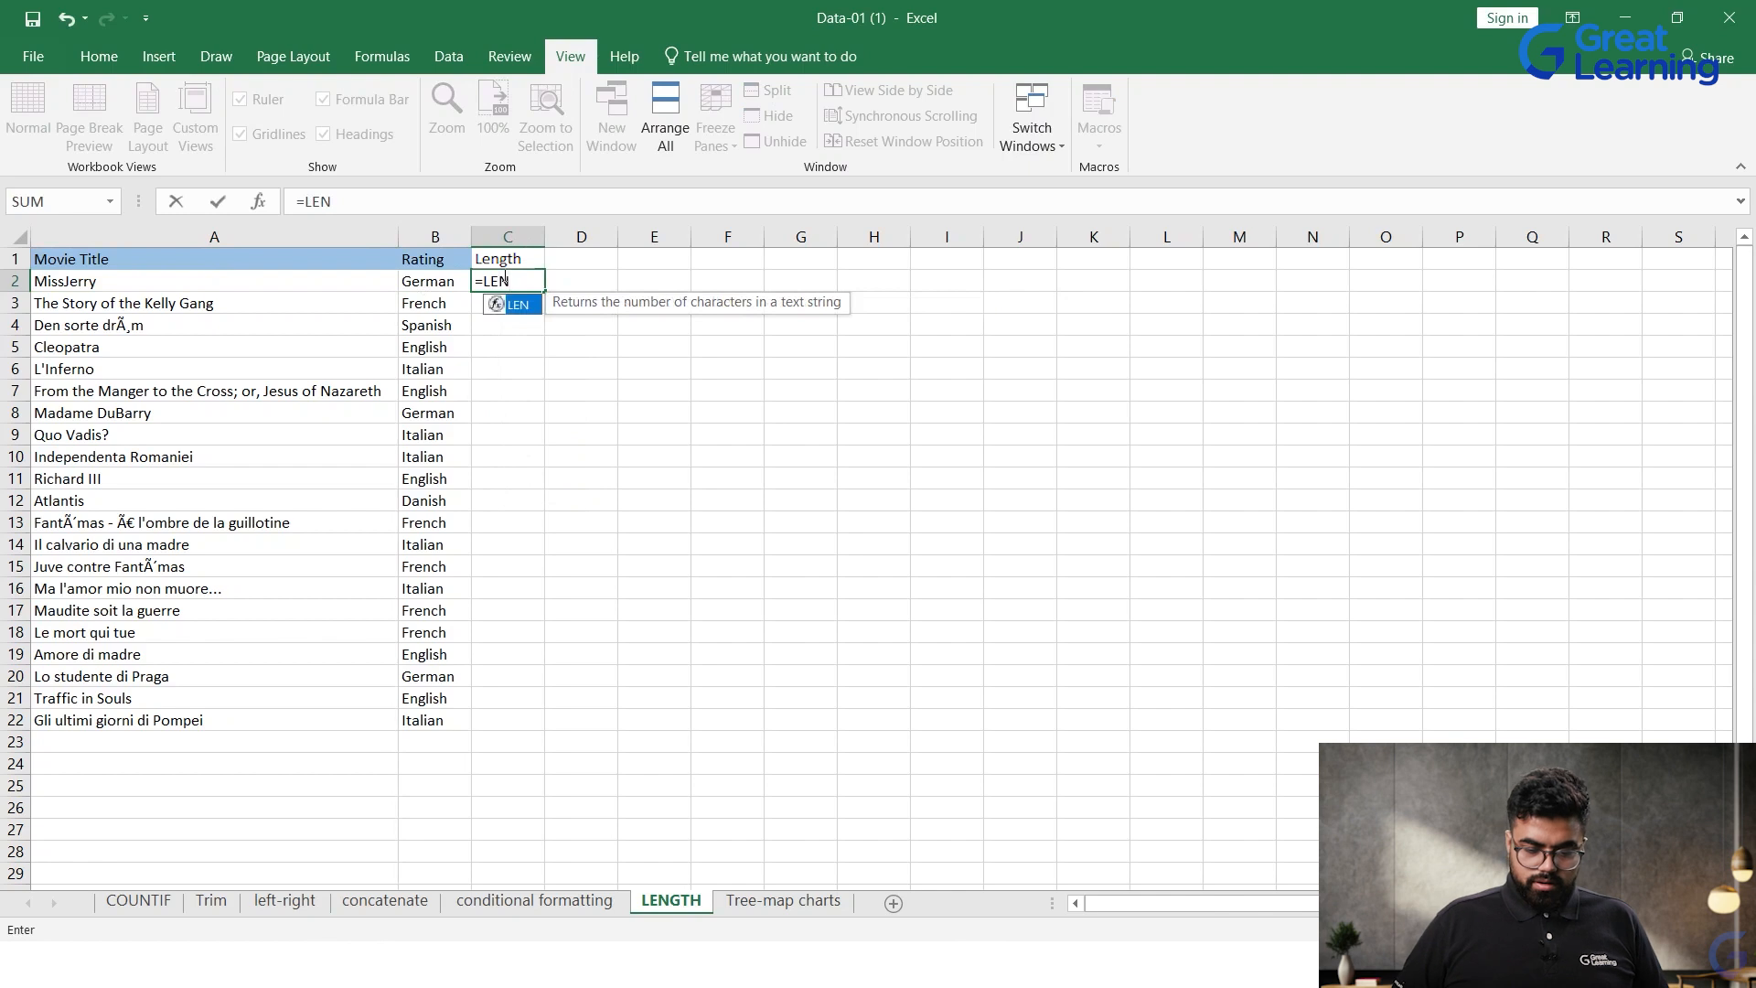
type("(")
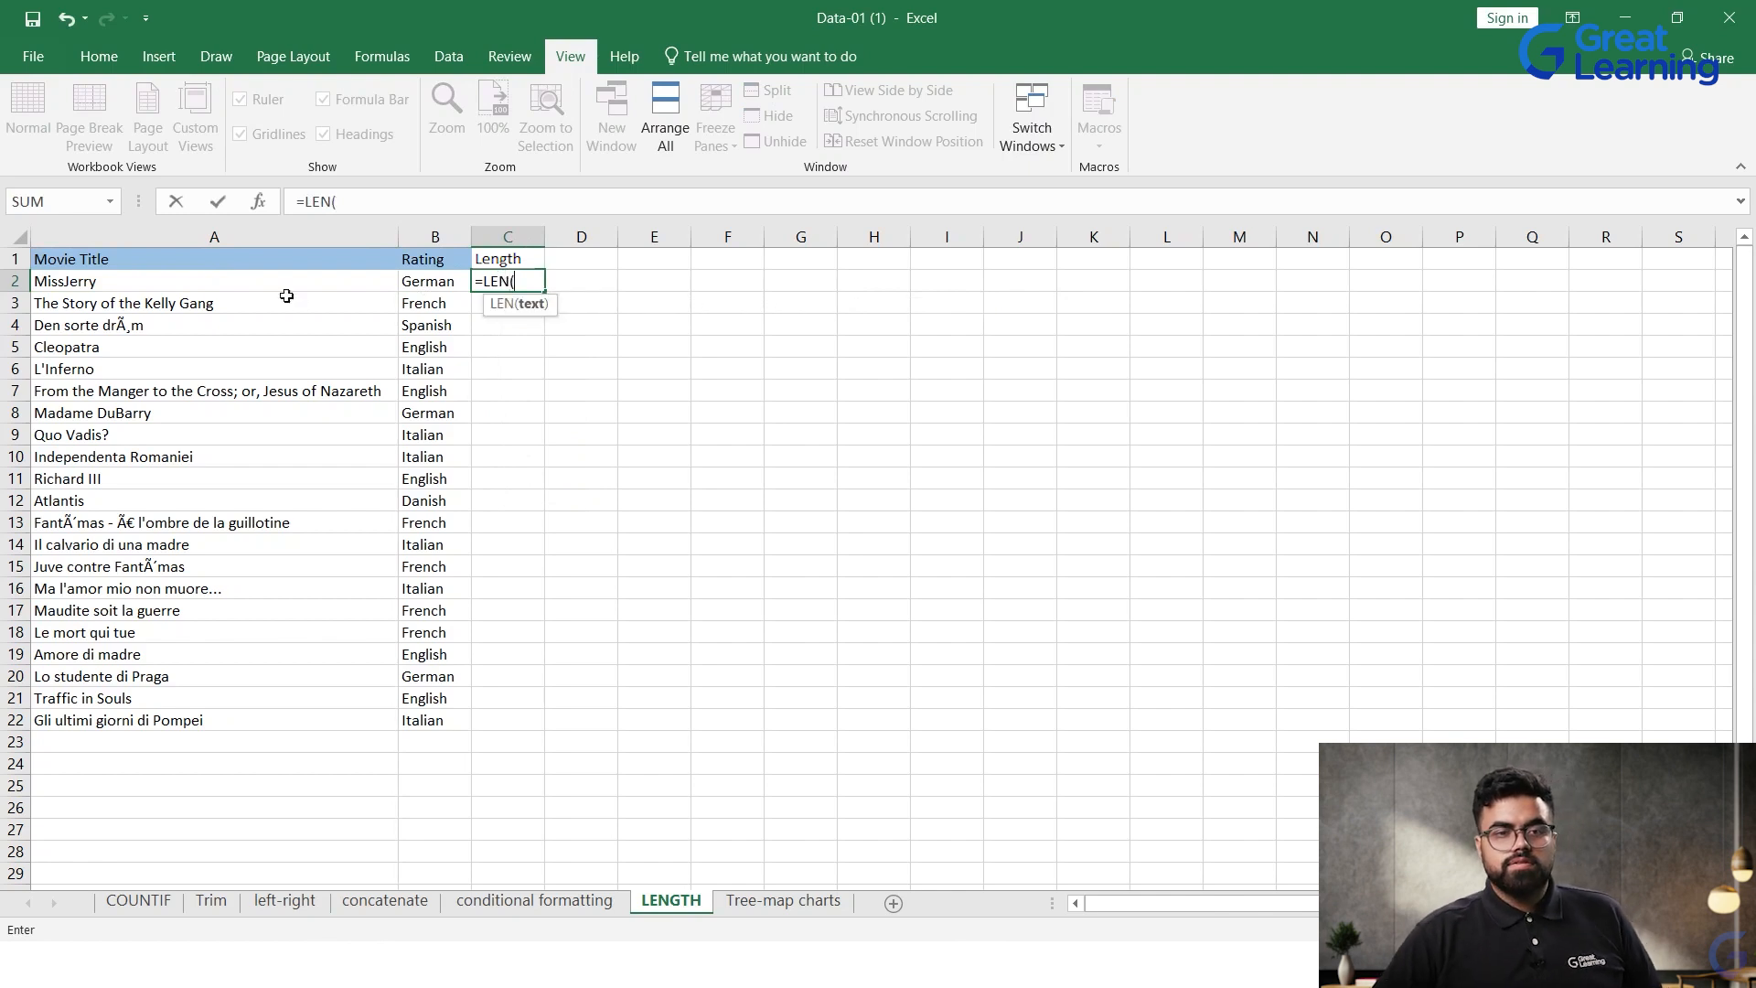
left_click(259, 279)
type(")")
key("Return")
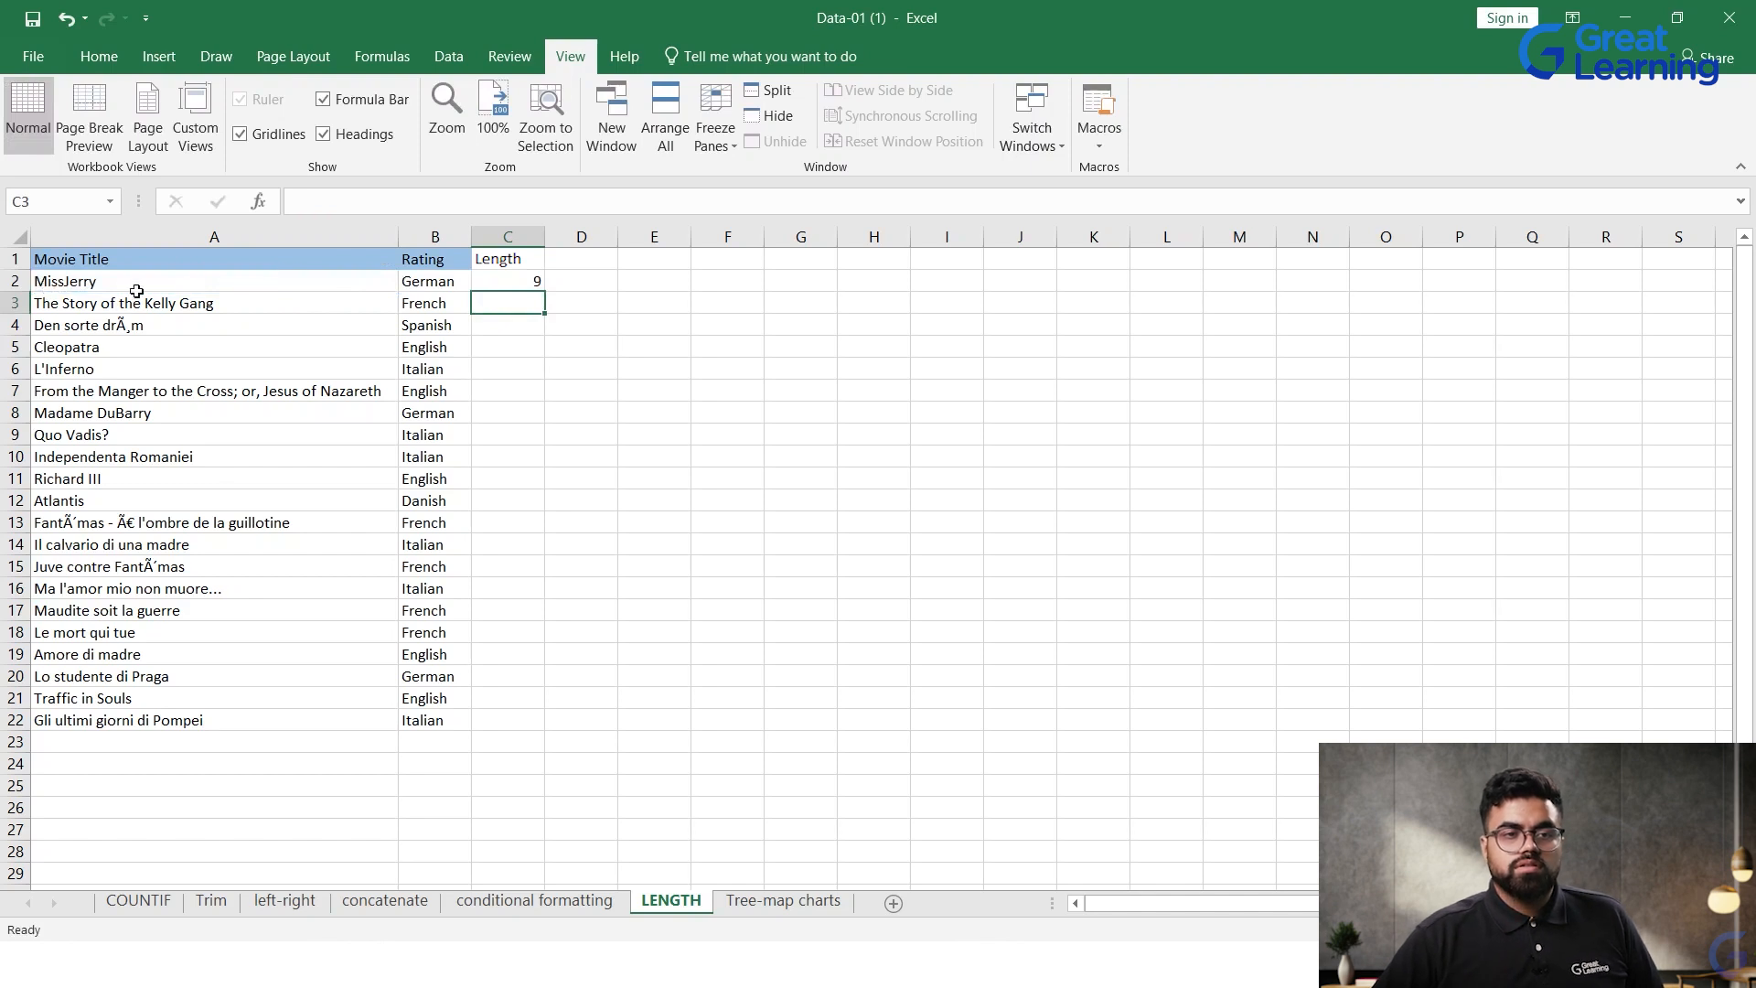
left_click(508, 282)
left_click_drag(544, 291, 549, 732)
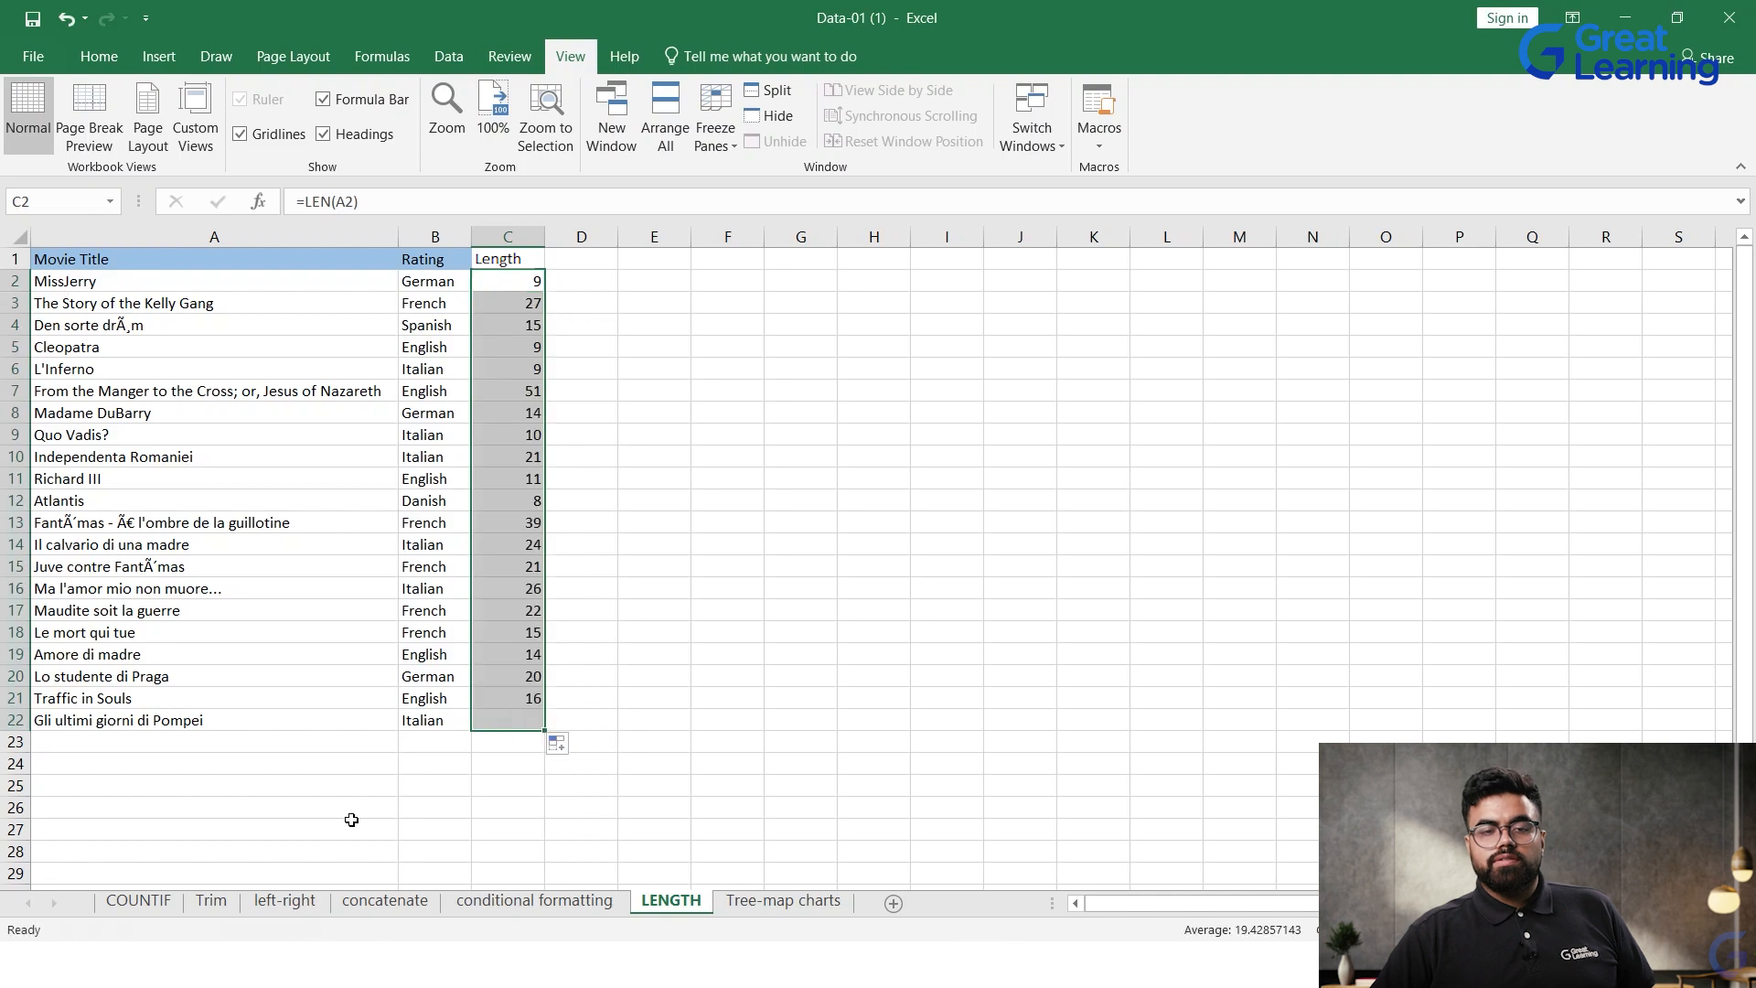
Step: Remove the space between "di" and "Pompei" in the movie title in A22 and check its length in C22
double_click(150, 719)
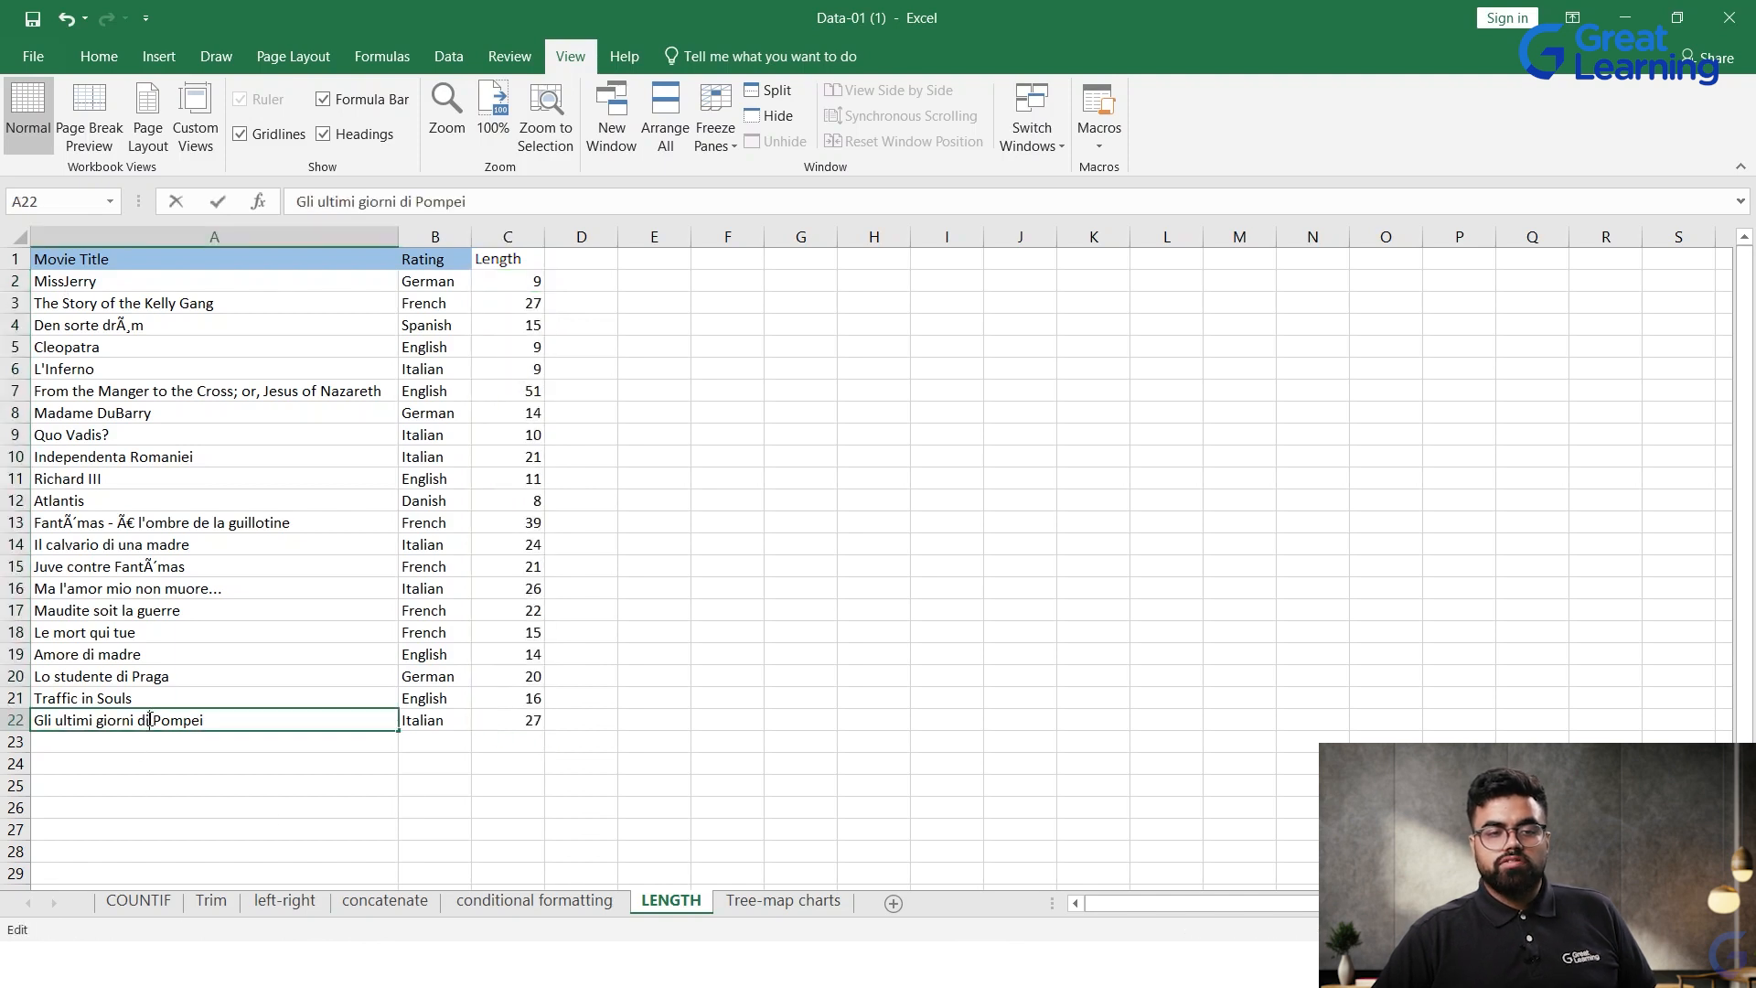
left_click_drag(150, 719, 171, 719)
left_click(134, 722)
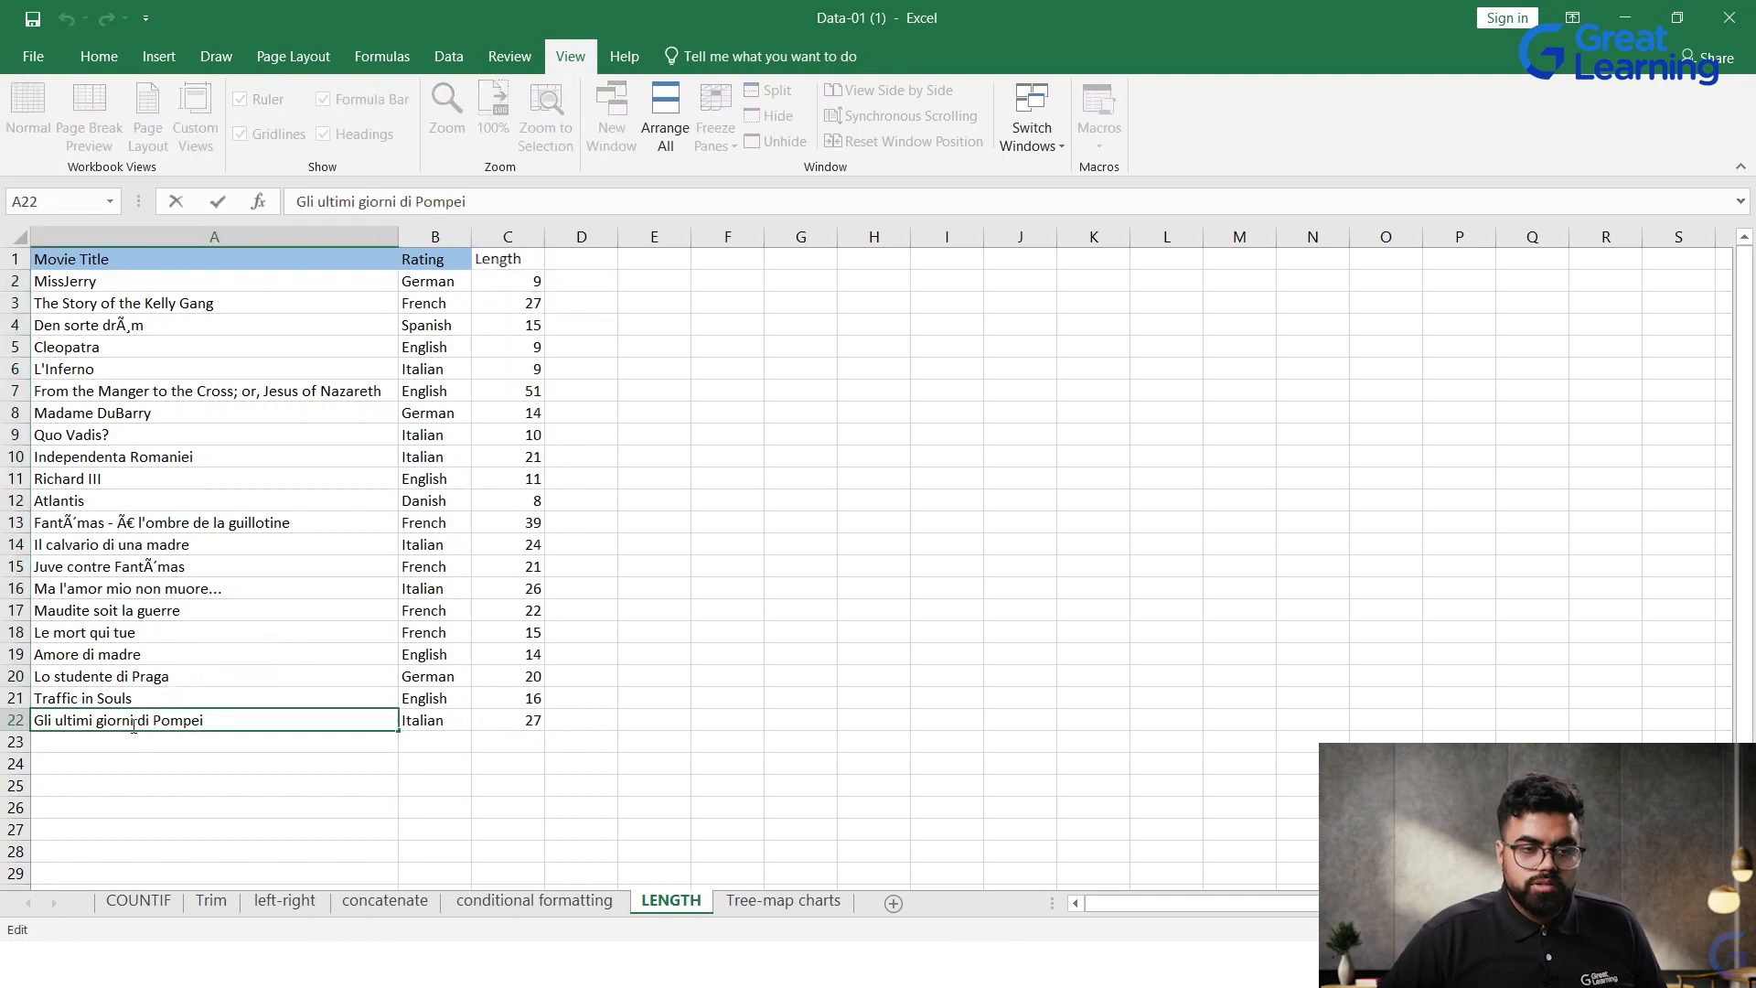
key("BackSpace")
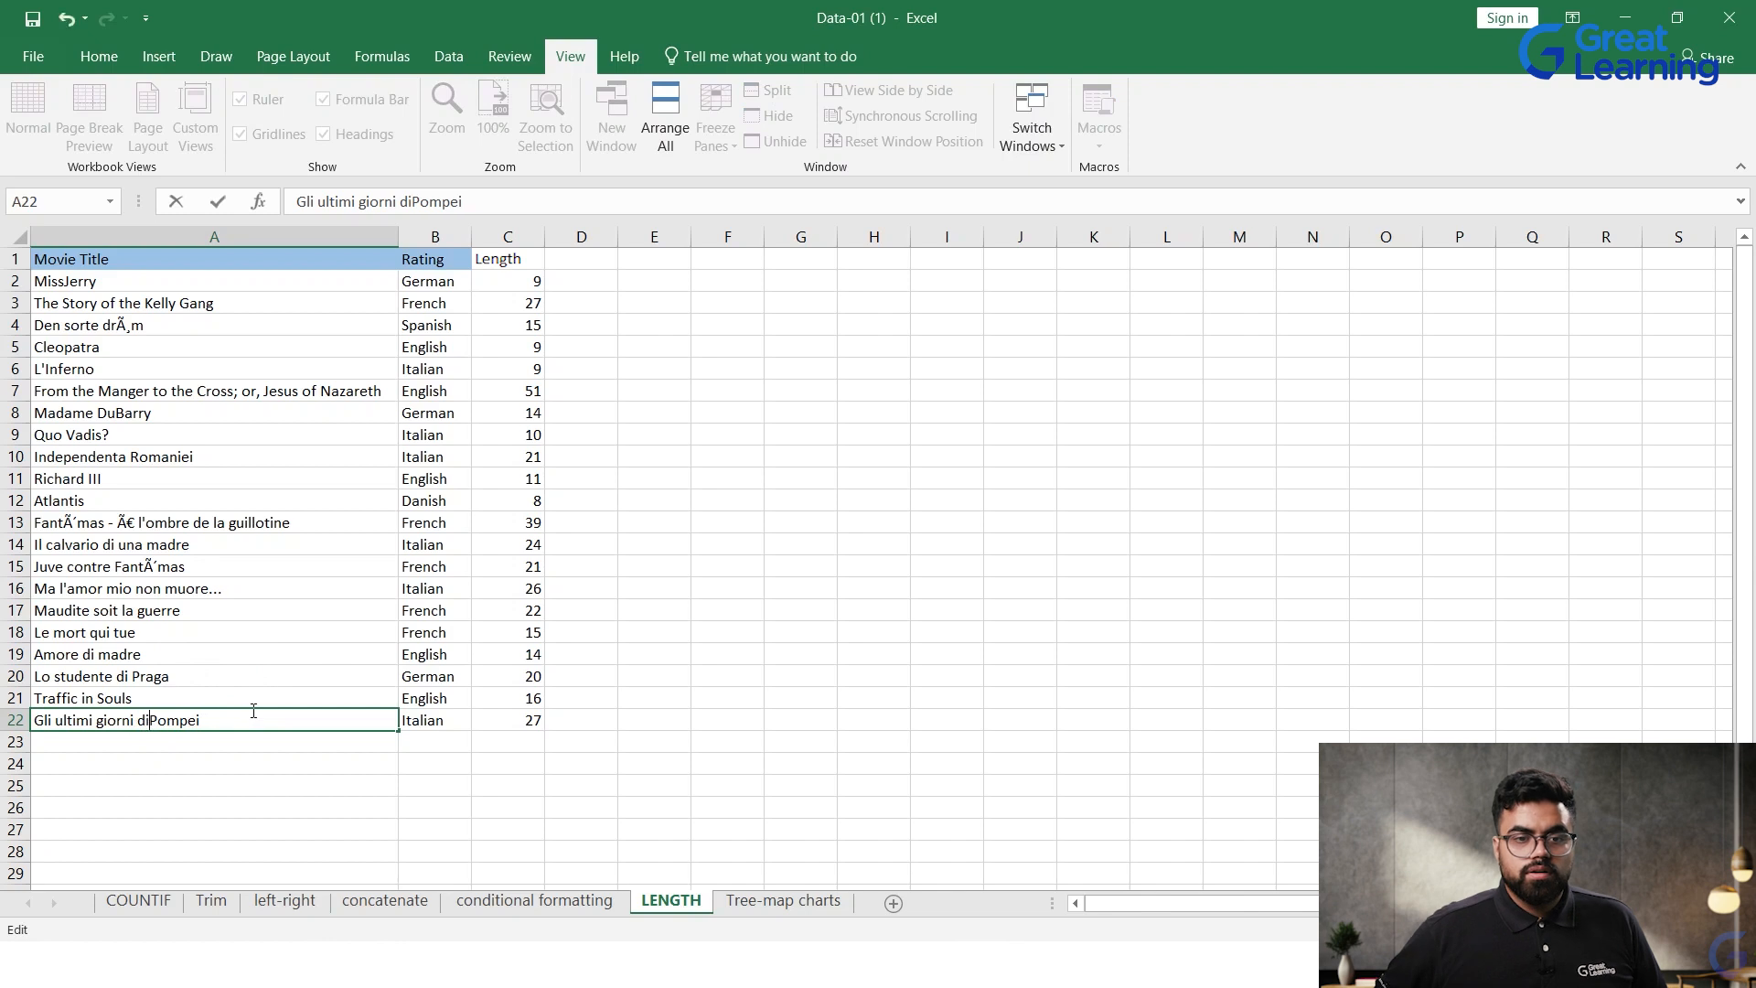
key("Return")
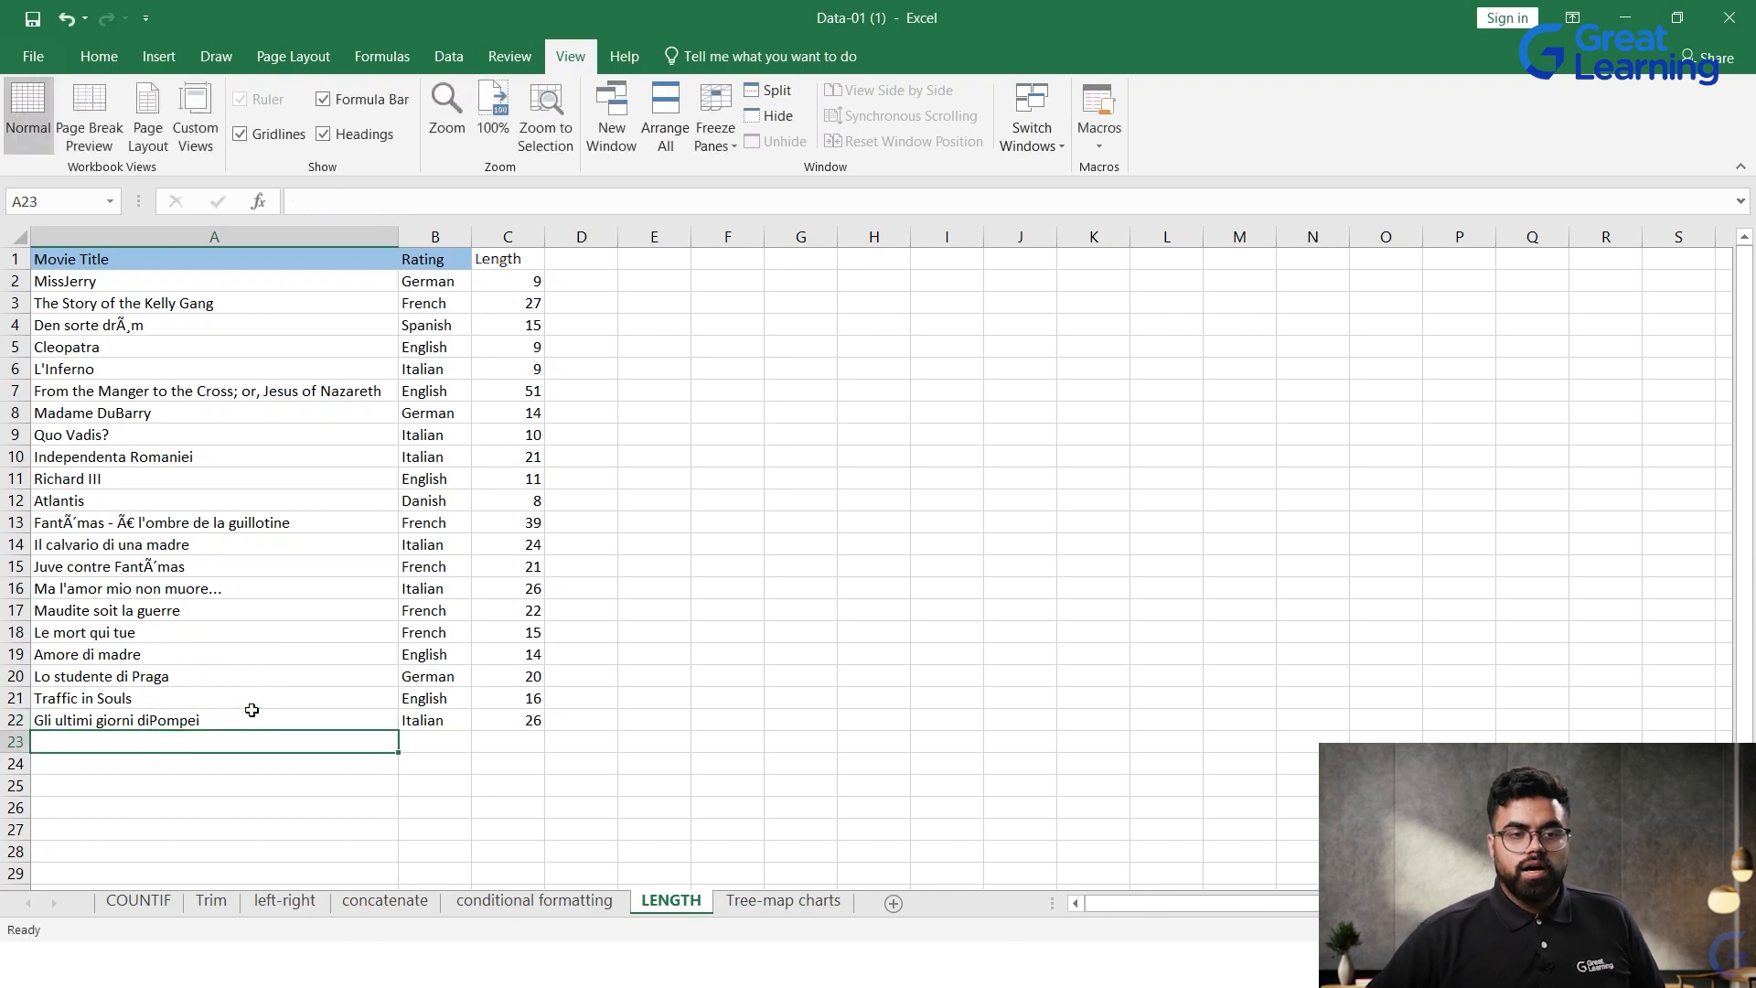
left_click(533, 723)
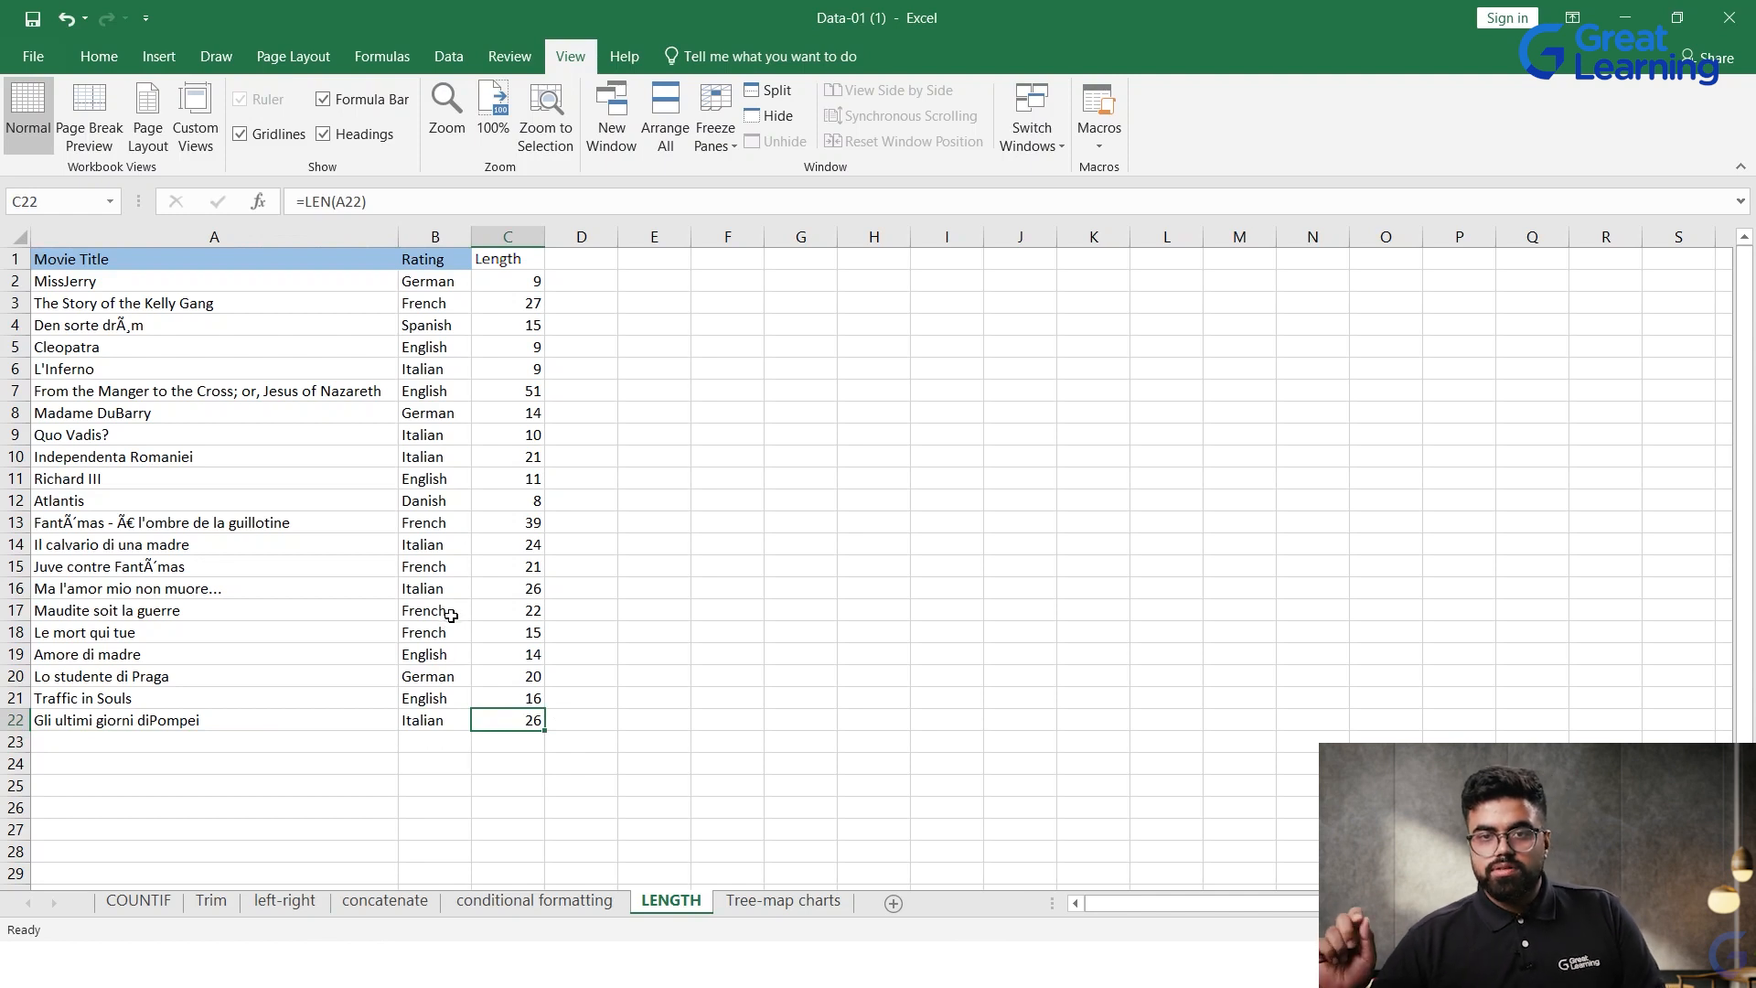
left_click(651, 477)
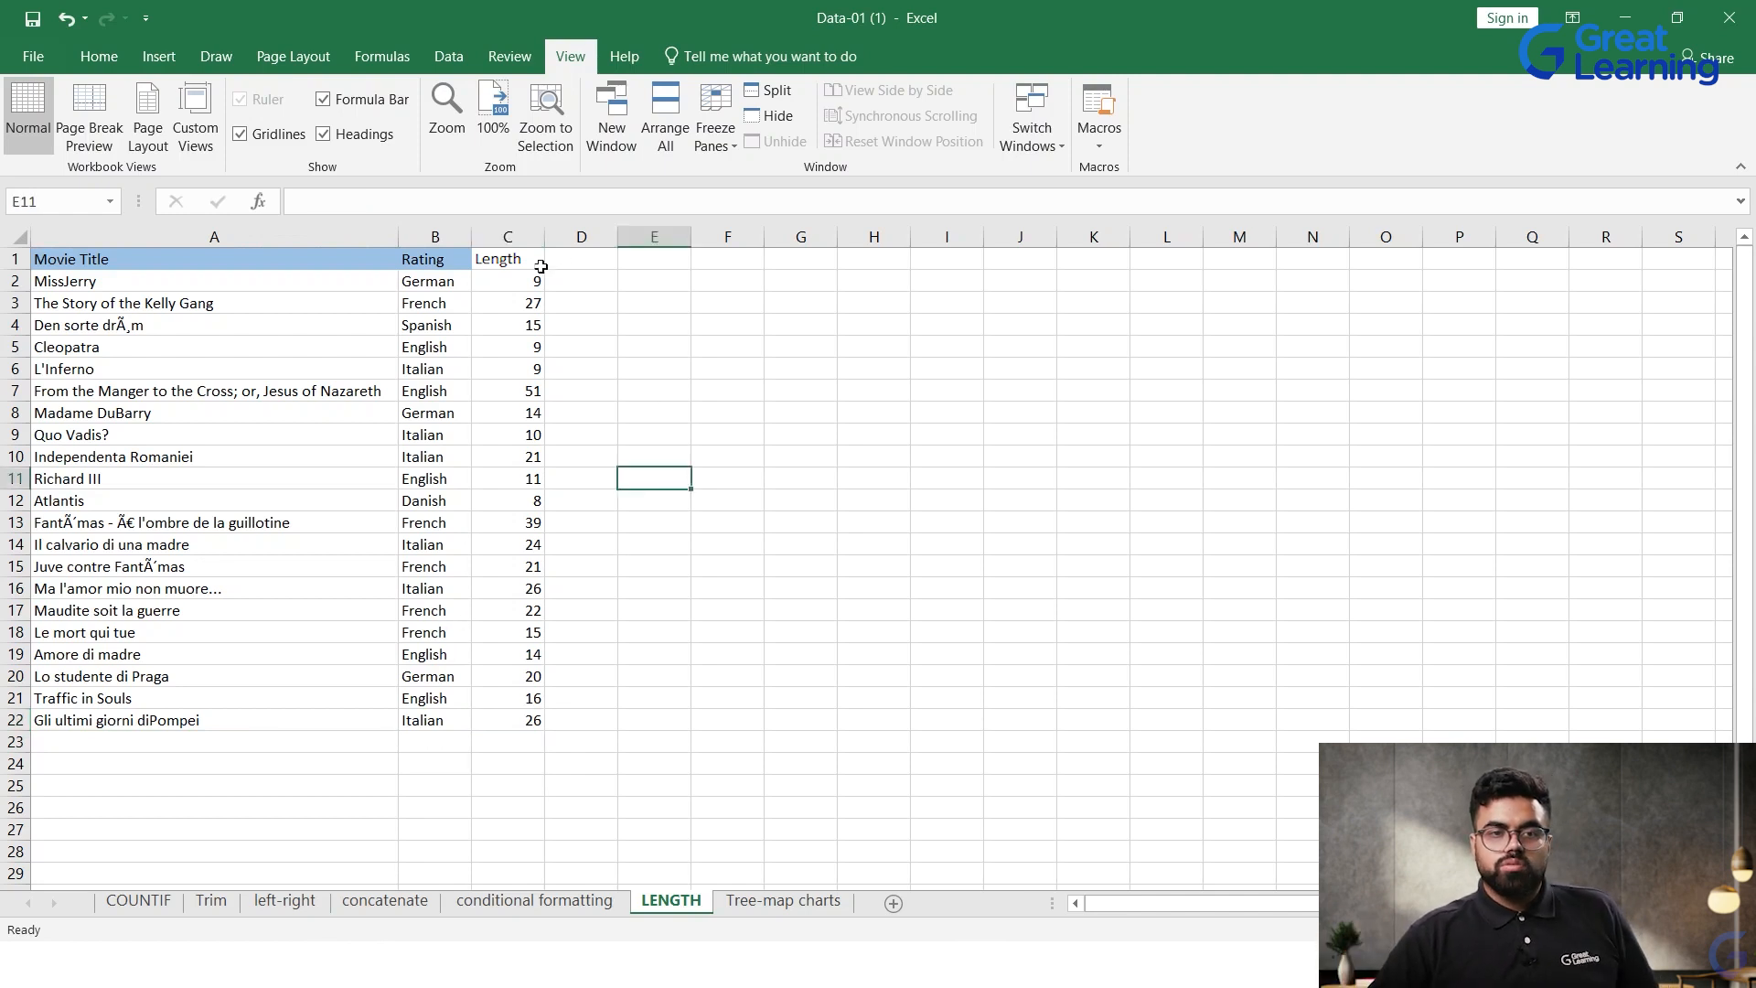
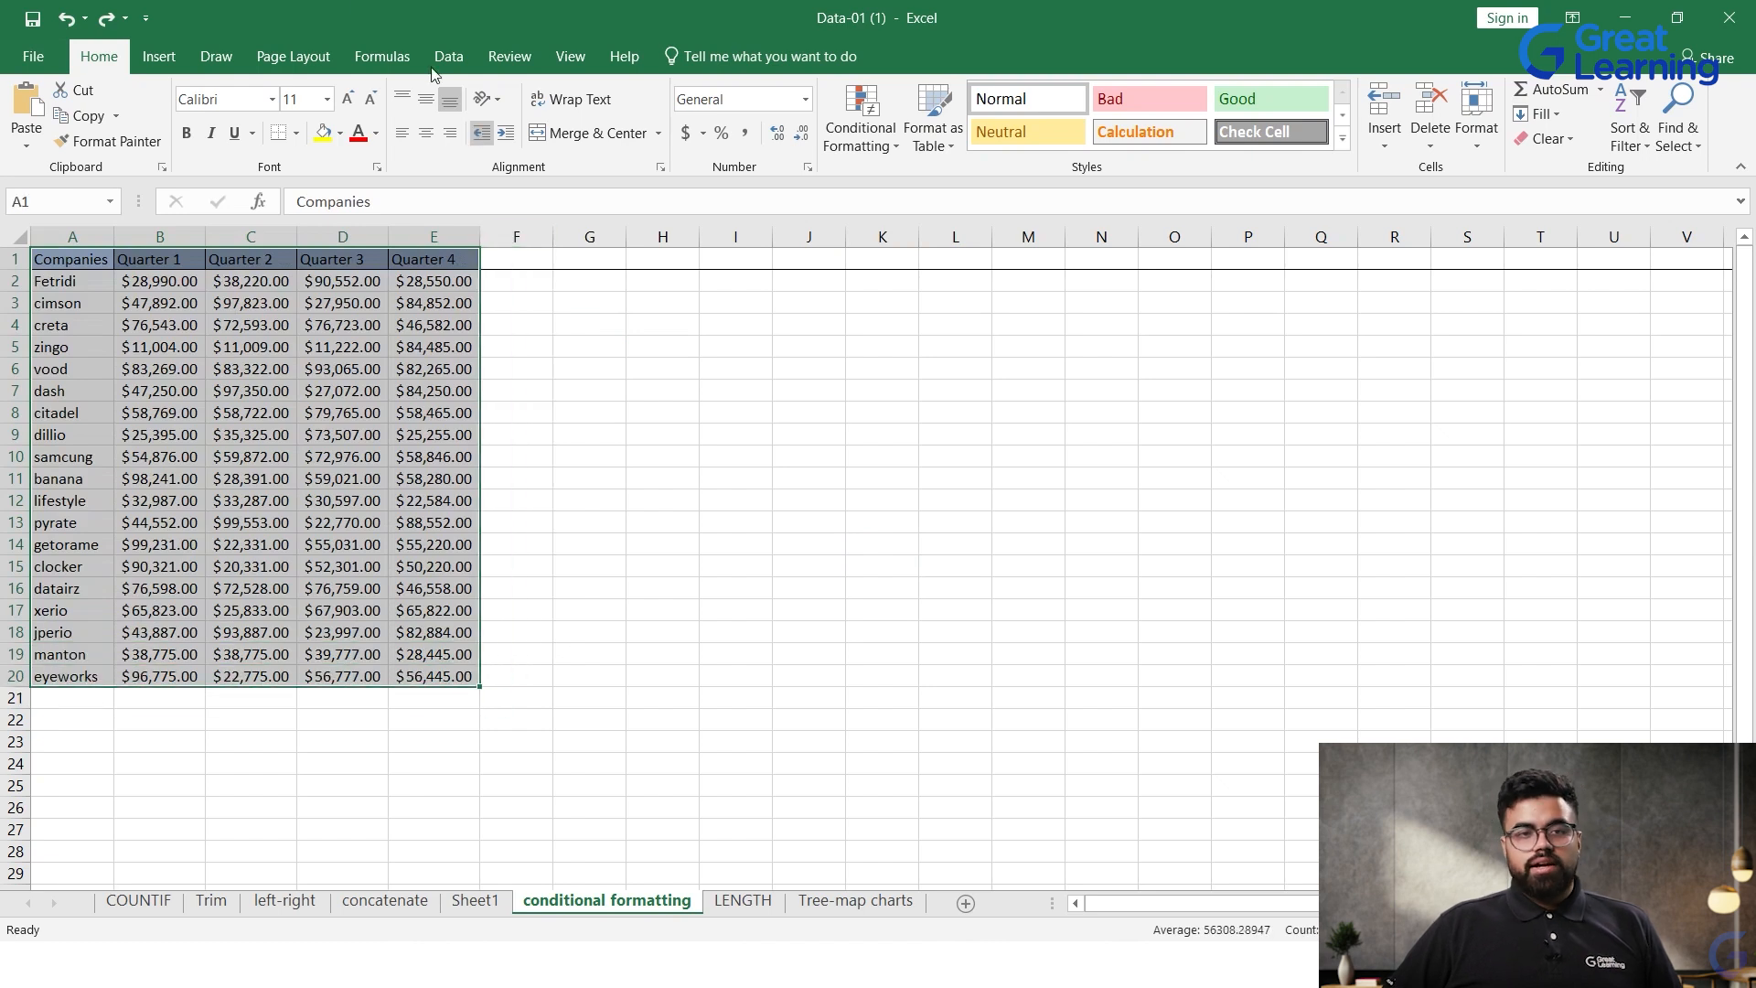
Step: Create a PivotTable on a new worksheet from the companies and quarters data in A1:E20 of the conditional formatting sheet
left_click(172, 60)
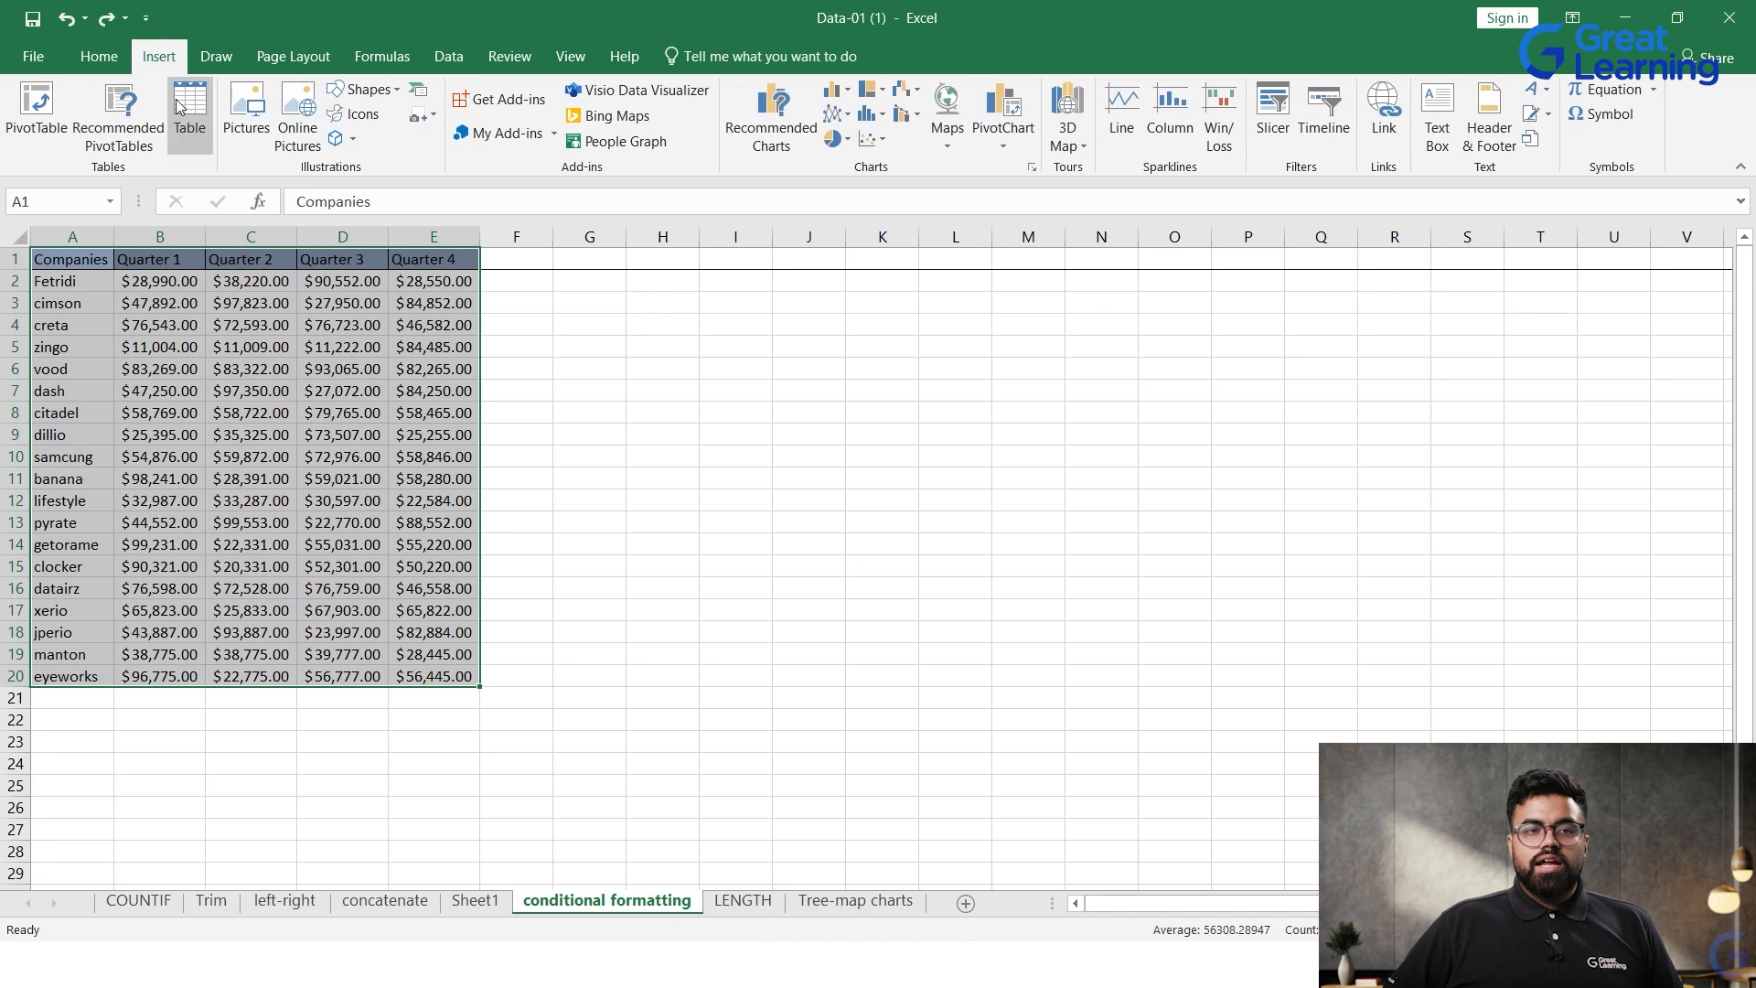
left_click(32, 122)
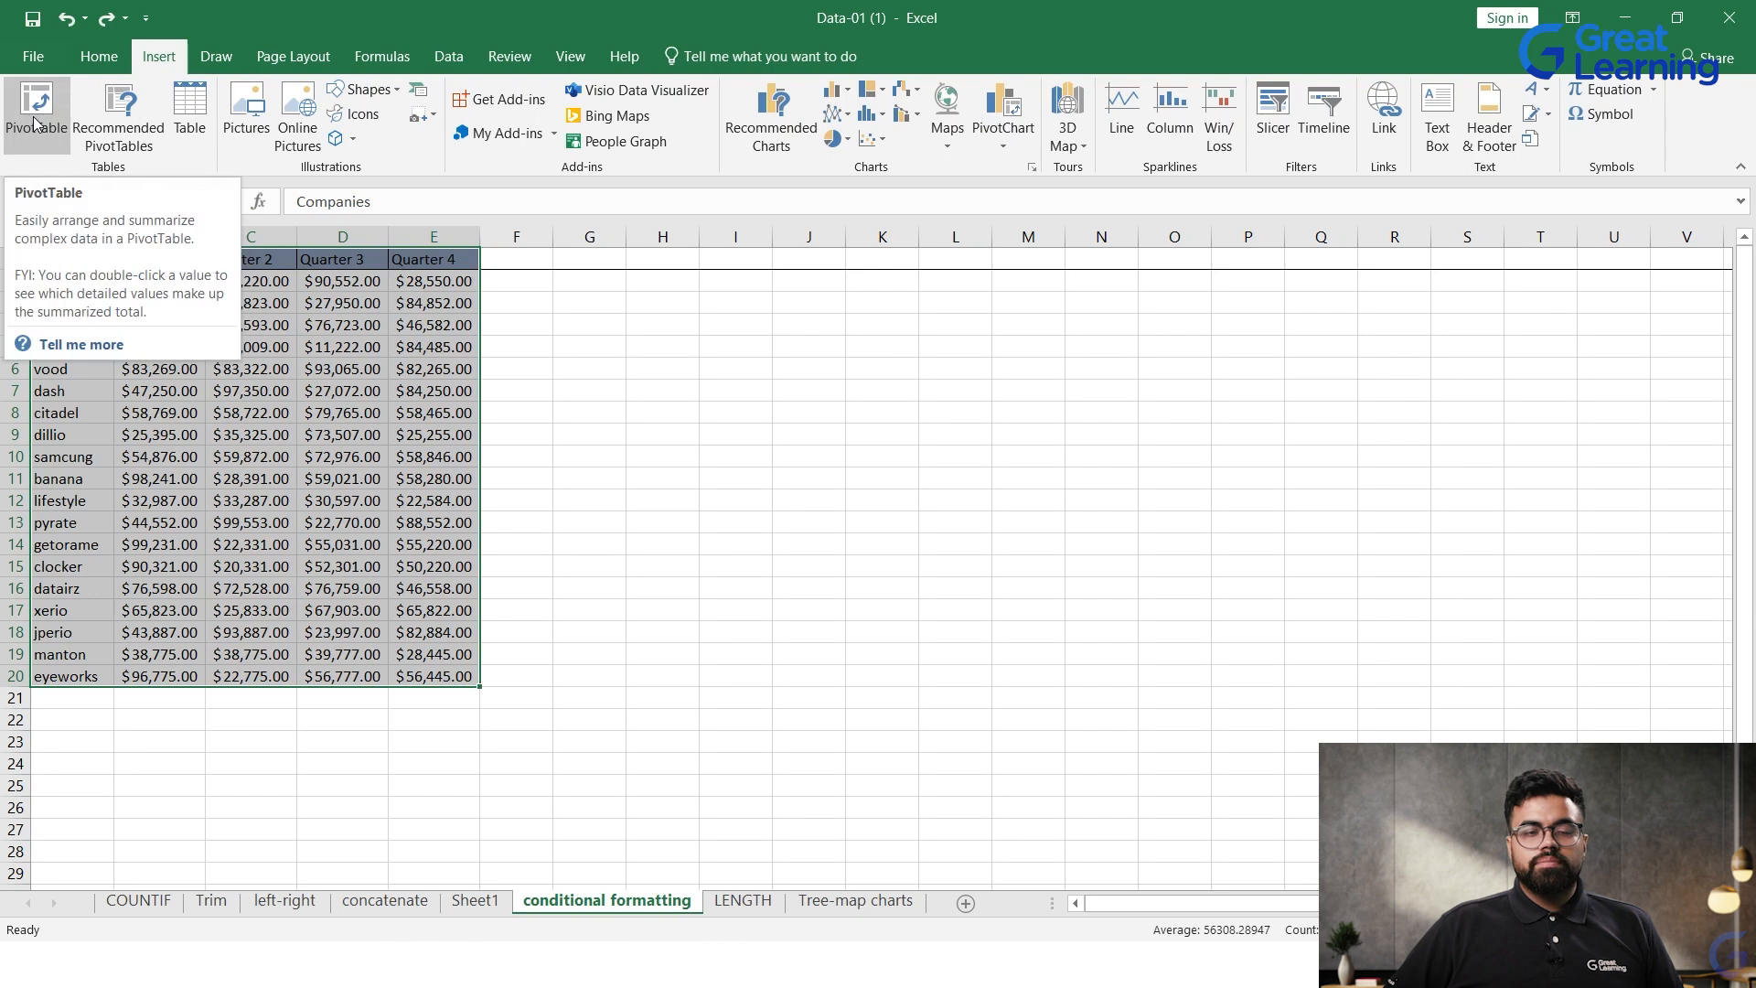
left_click(34, 121)
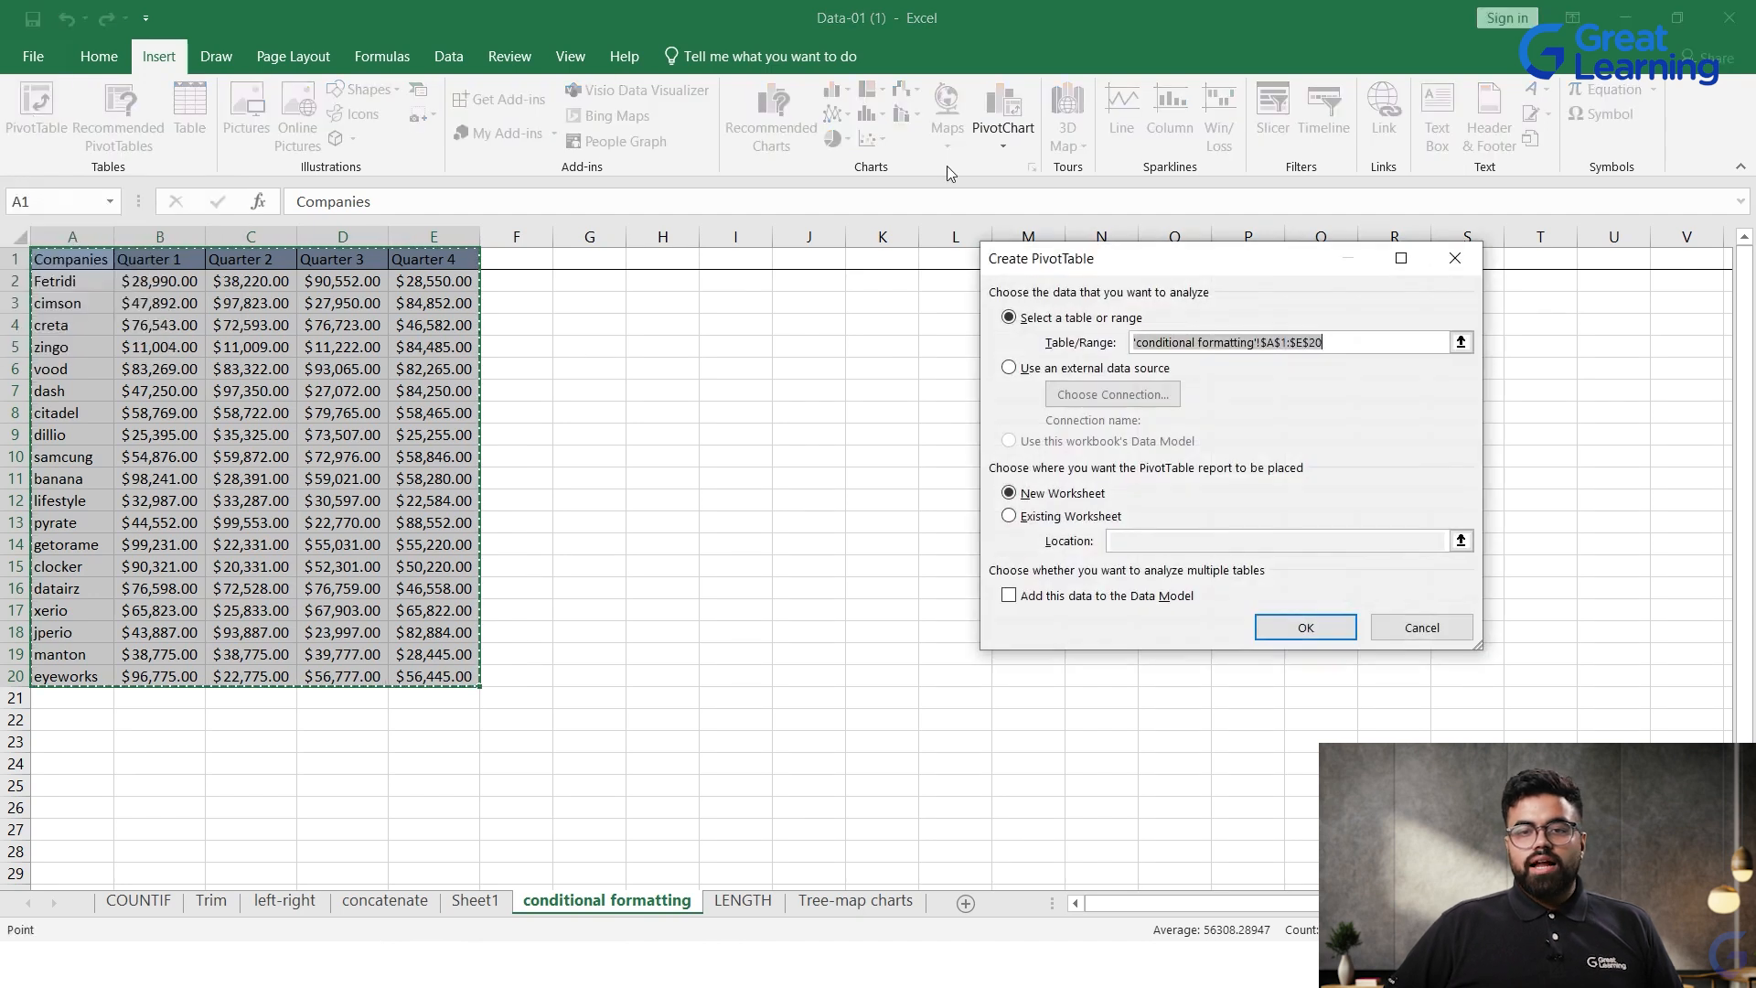
left_click_drag(1178, 265, 772, 346)
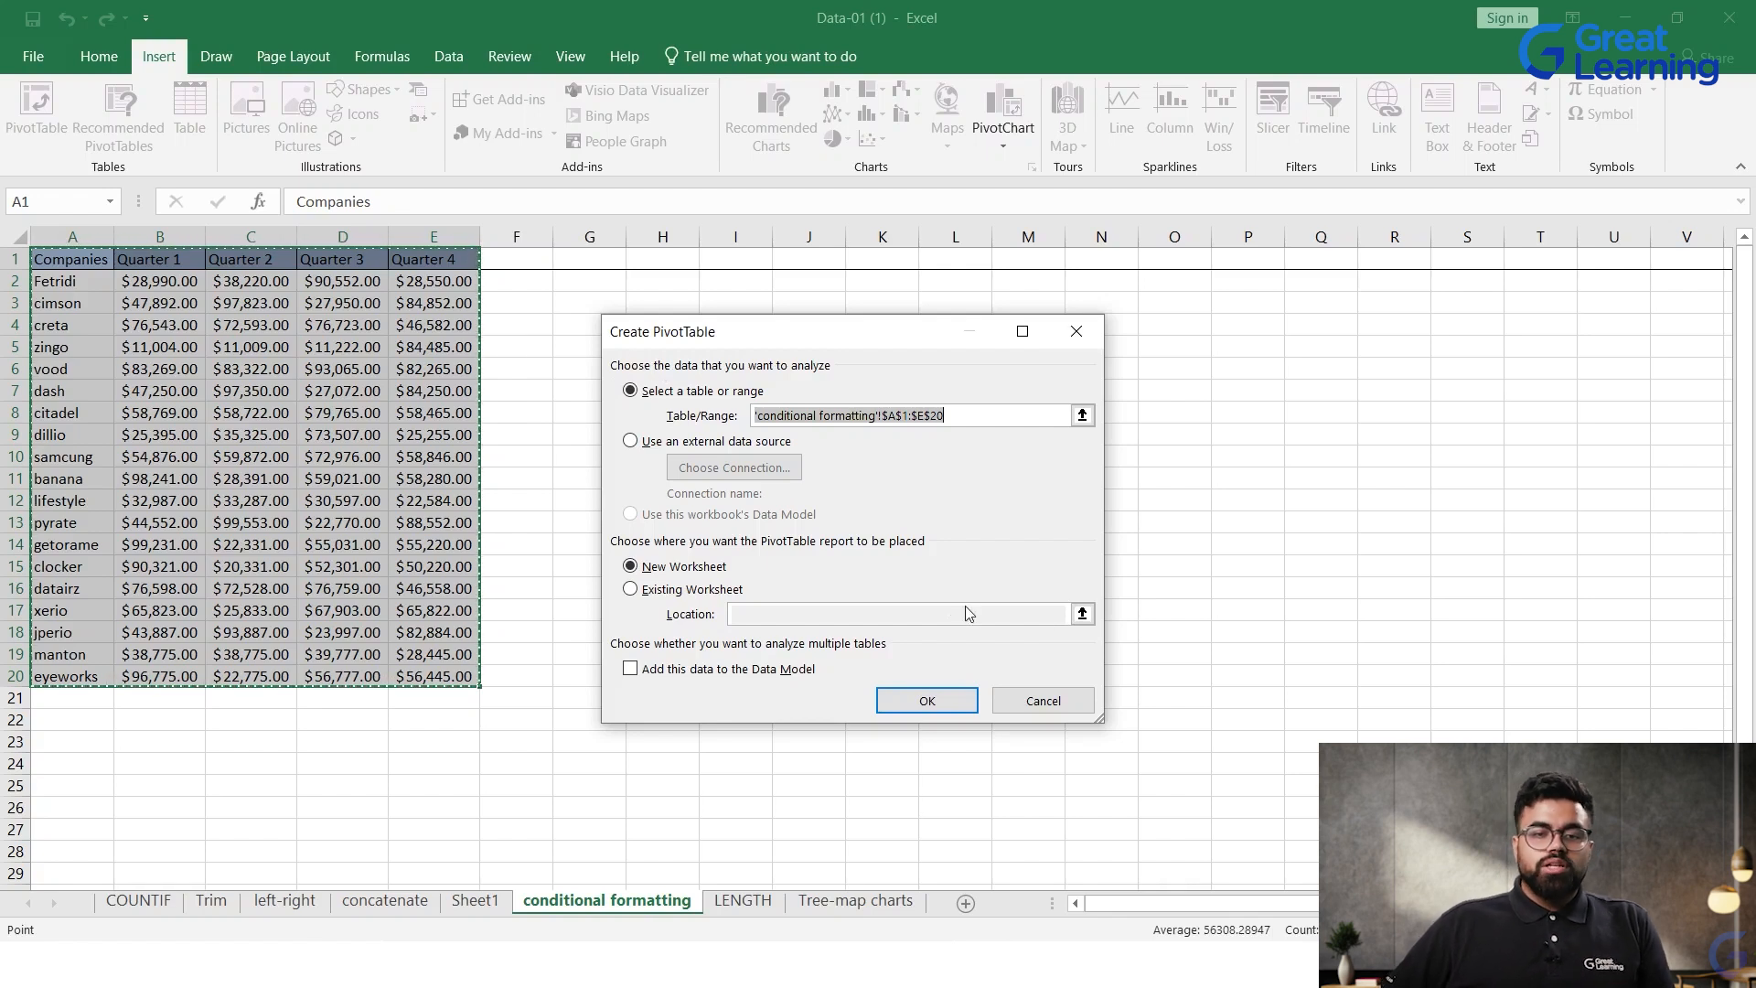
left_click(945, 702)
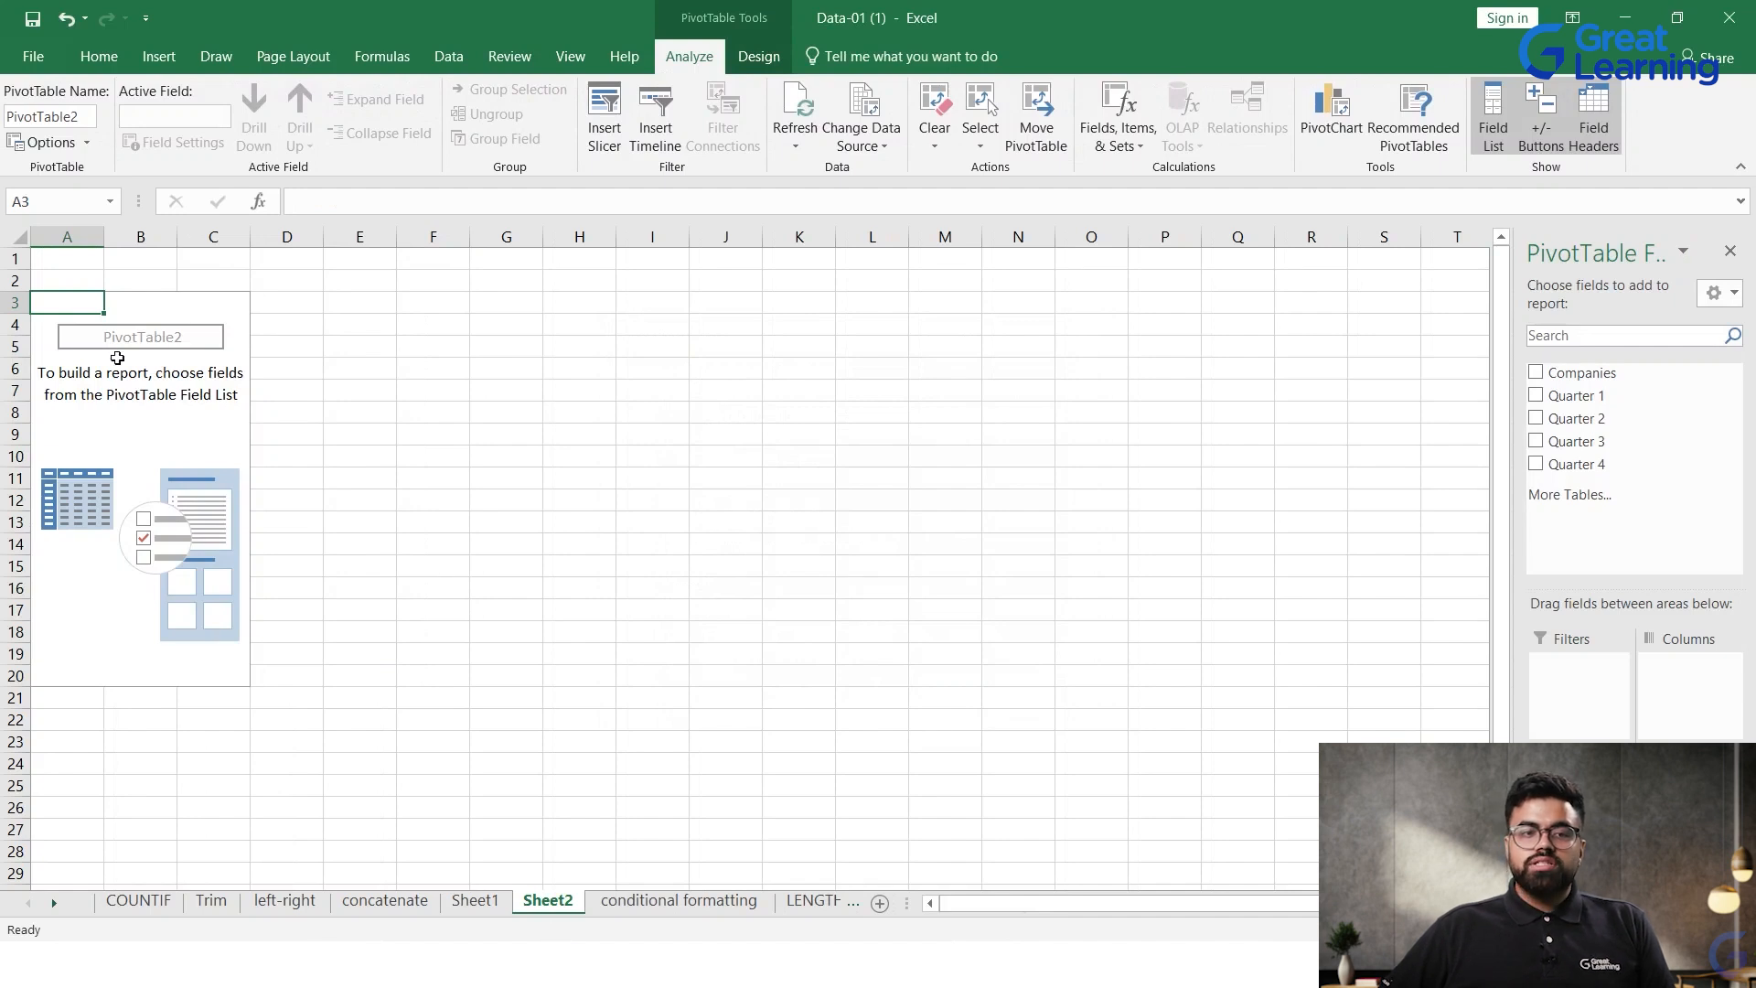
Step: Rename the new PivotTable as My Analysis
mouse_move(7, 116)
left_mouse_down()
mouse_move(90, 114)
mouse_move(6, 110)
left_mouse_up()
double_click(78, 110)
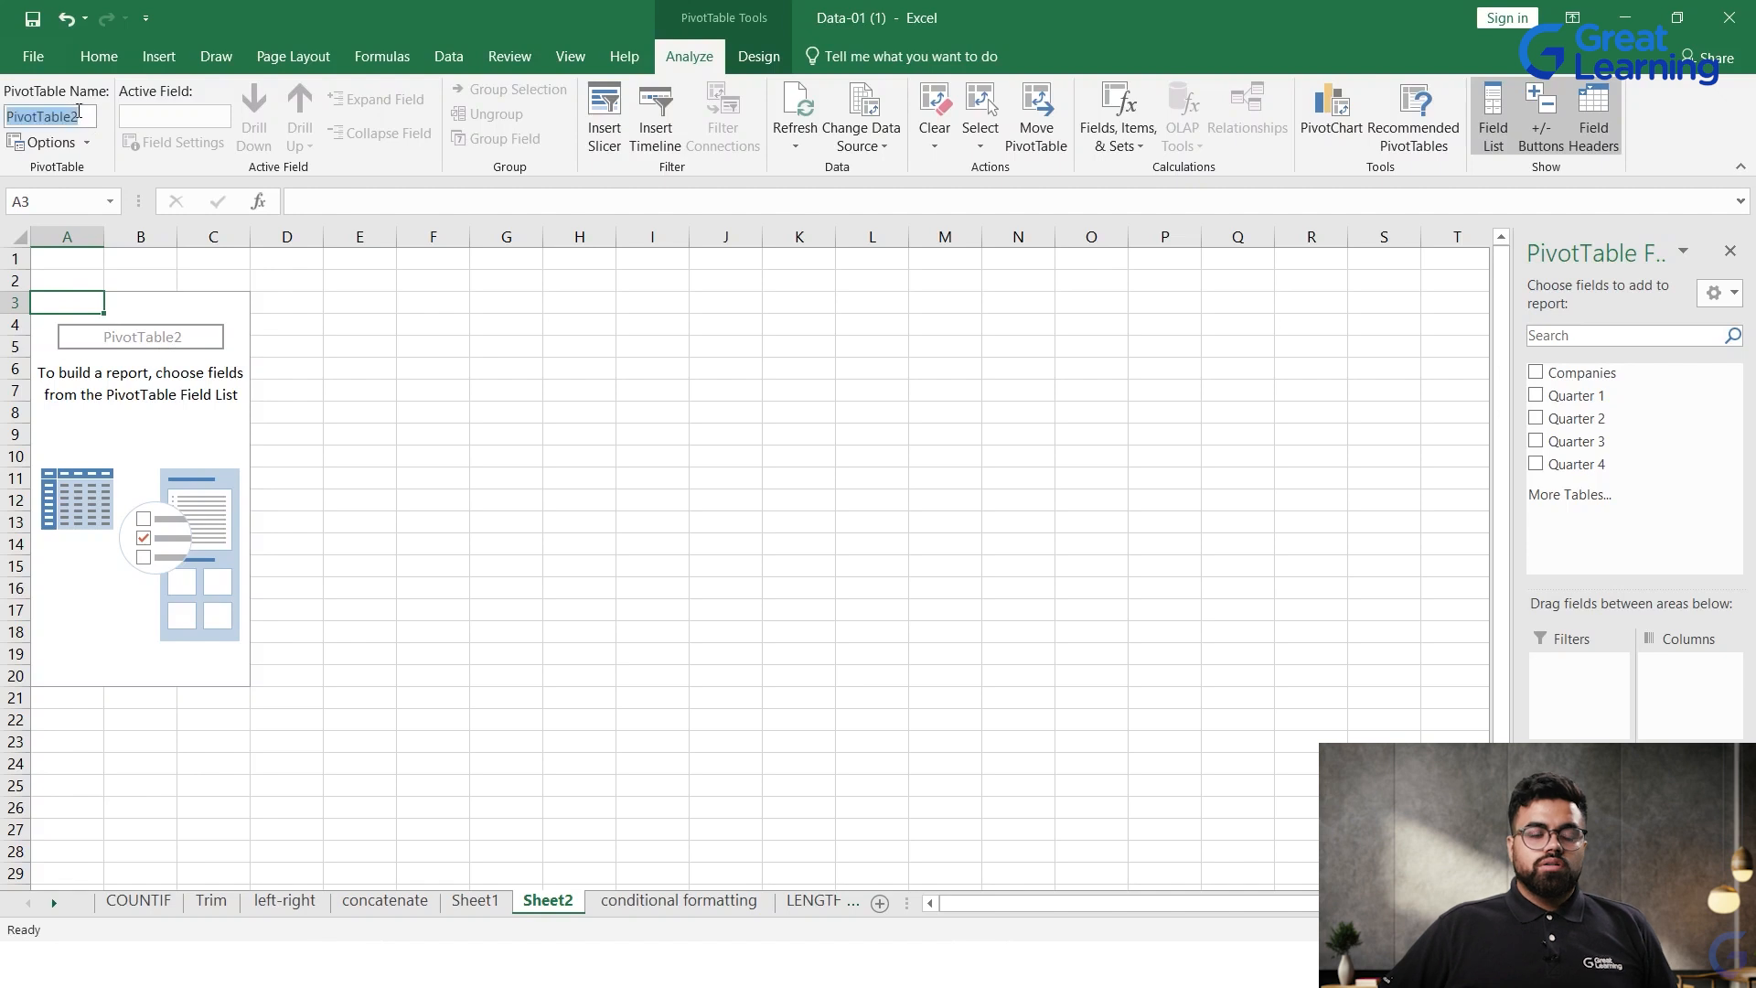
type("My Analysis")
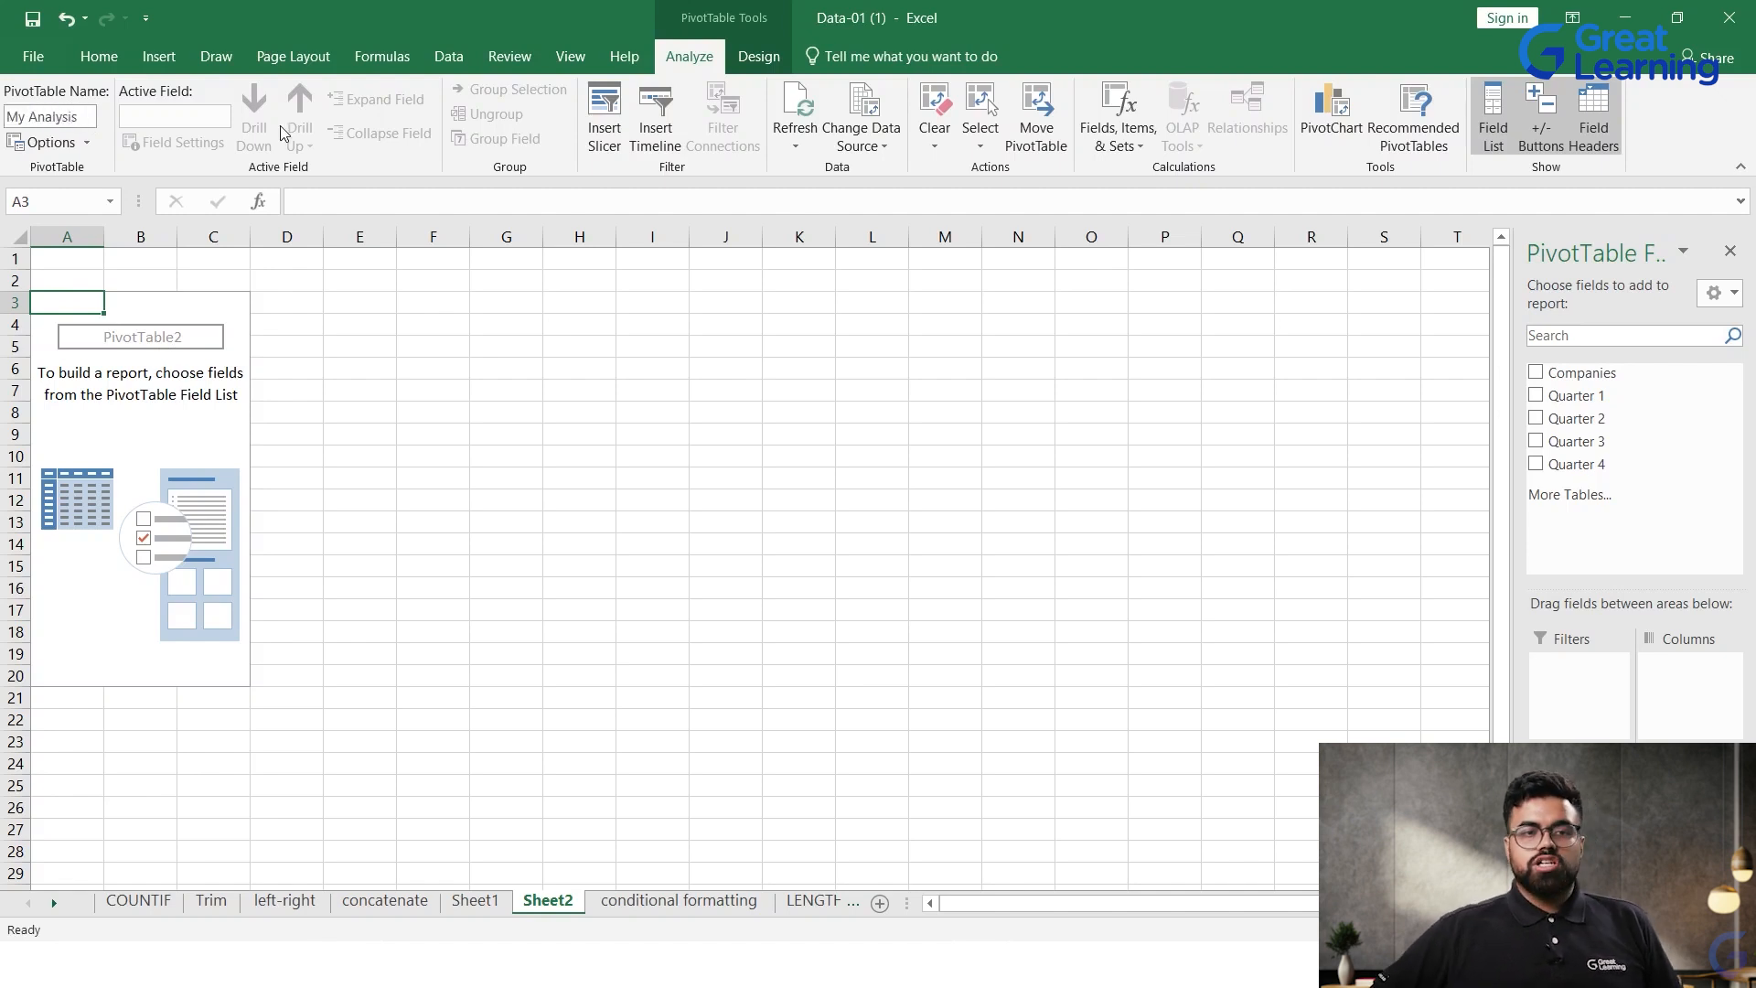
left_click(678, 394)
left_click(144, 393)
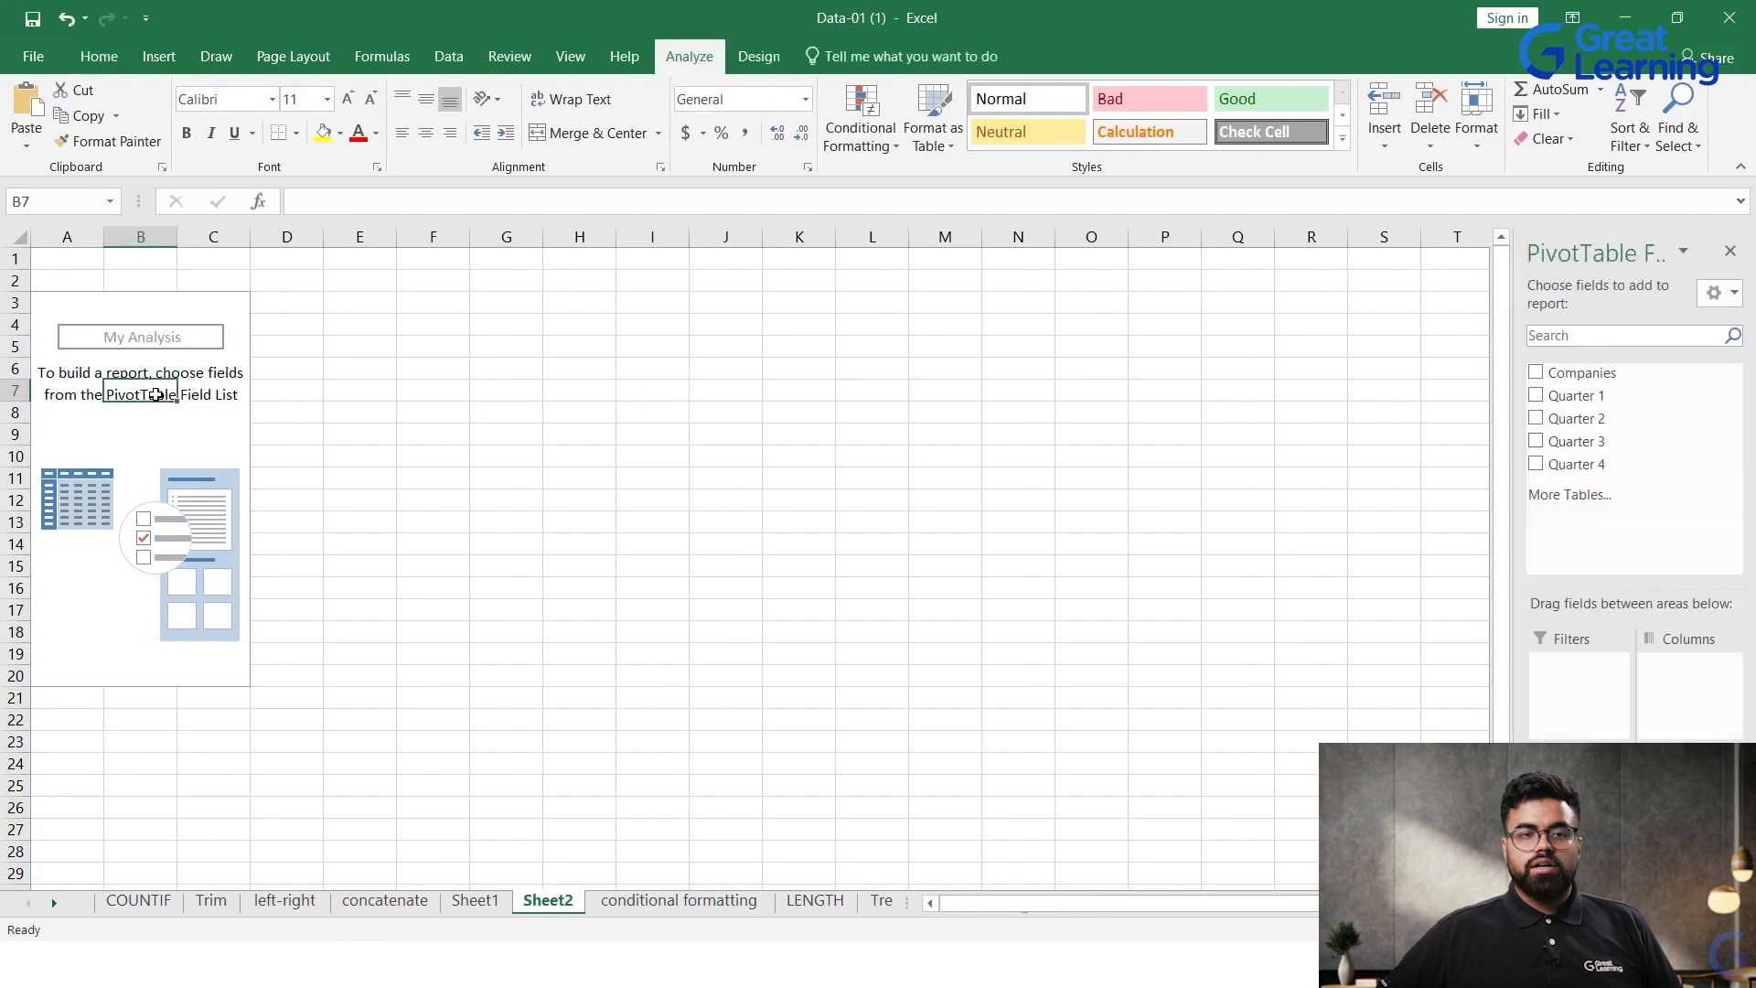
left_click(118, 325)
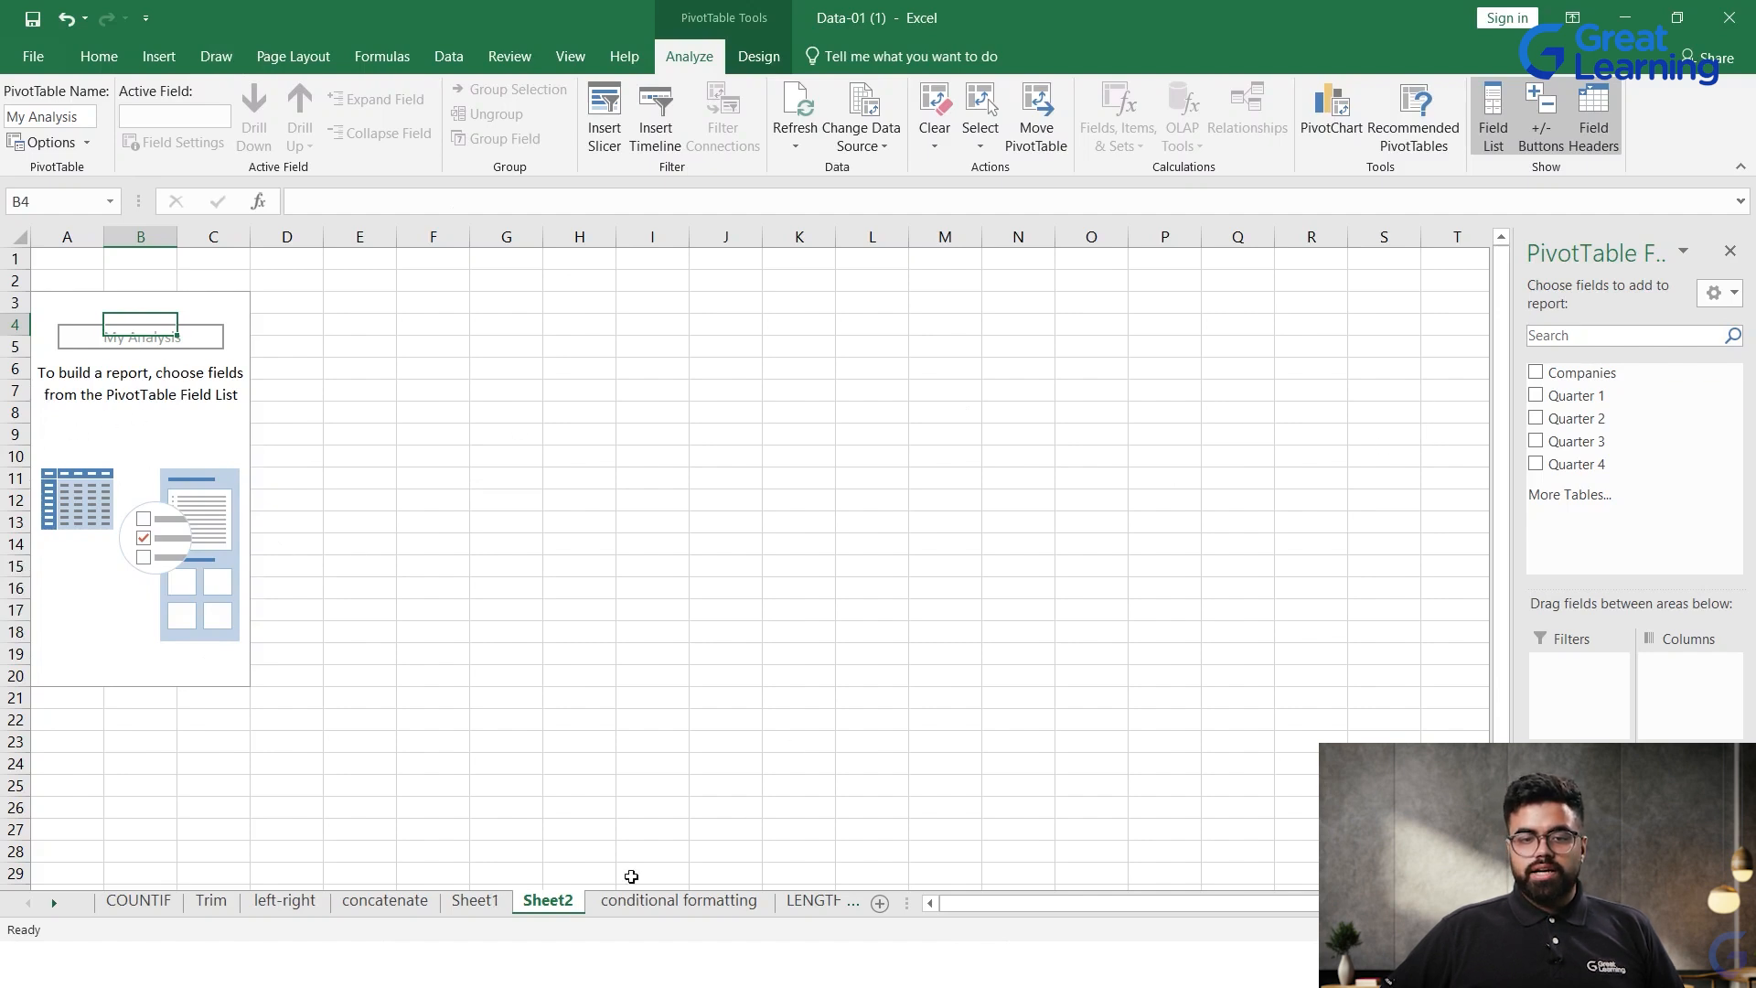
Step: Review the company and quarter source columns on the conditional formatting sheet and return to Sheet2
left_click(640, 901)
left_click(41, 302)
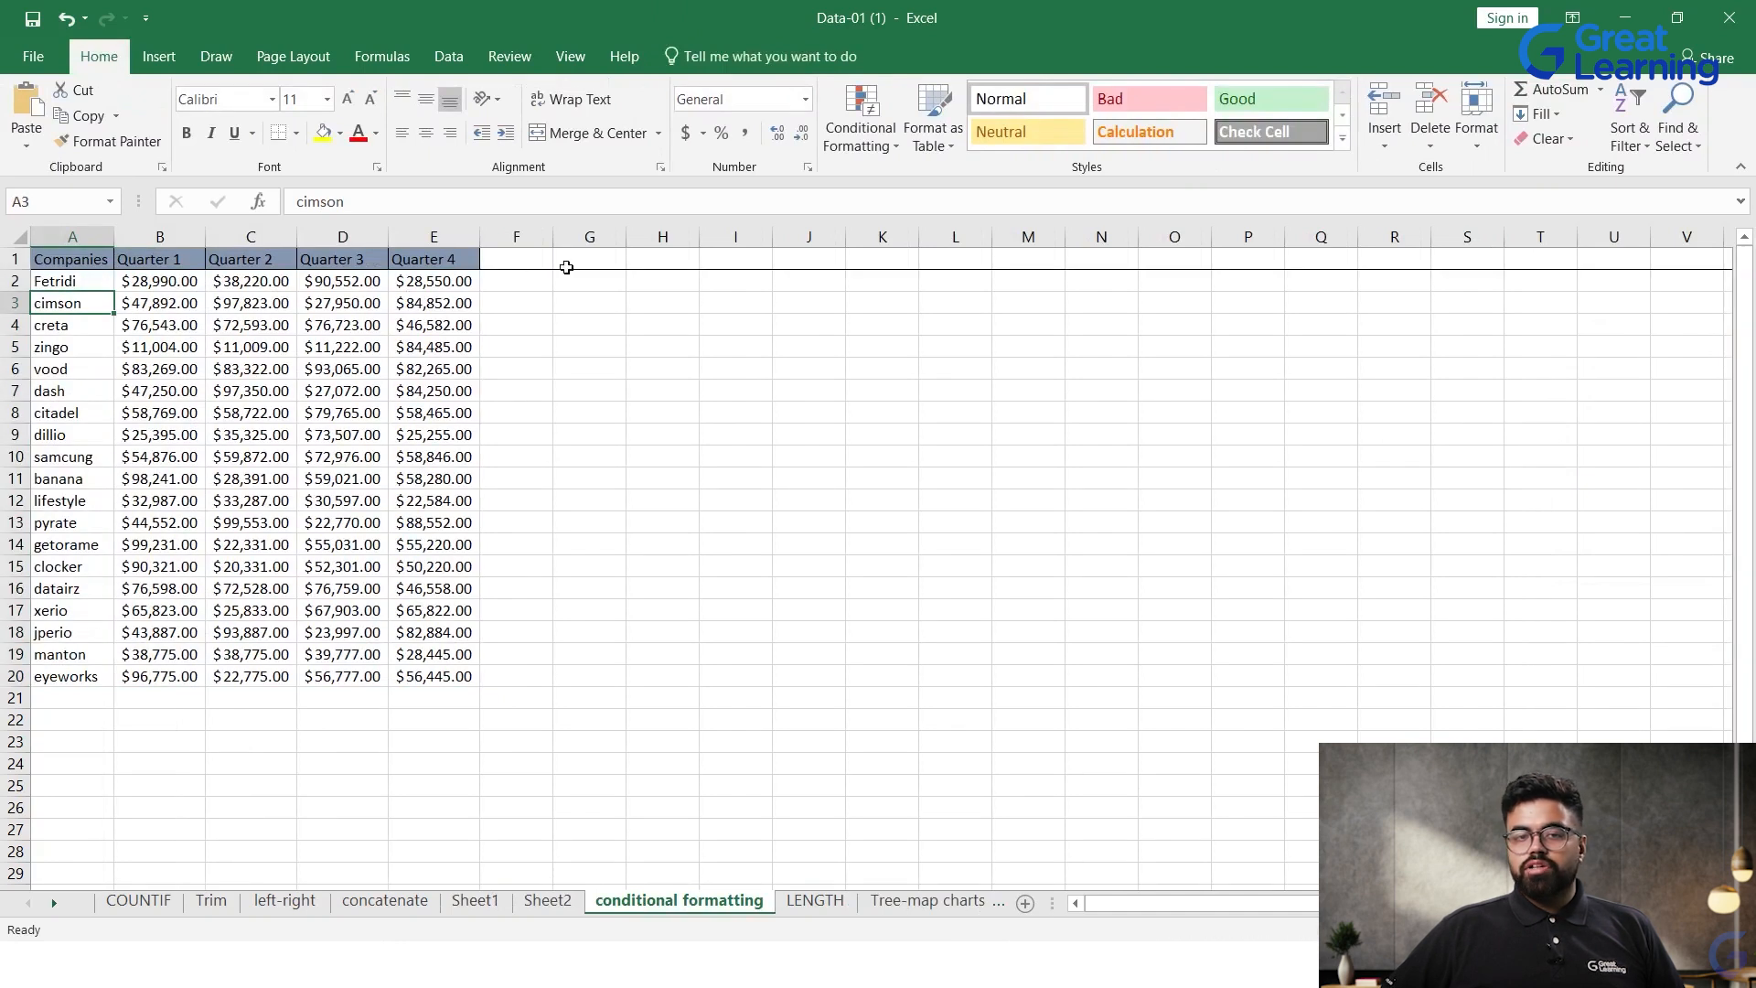
left_click(547, 901)
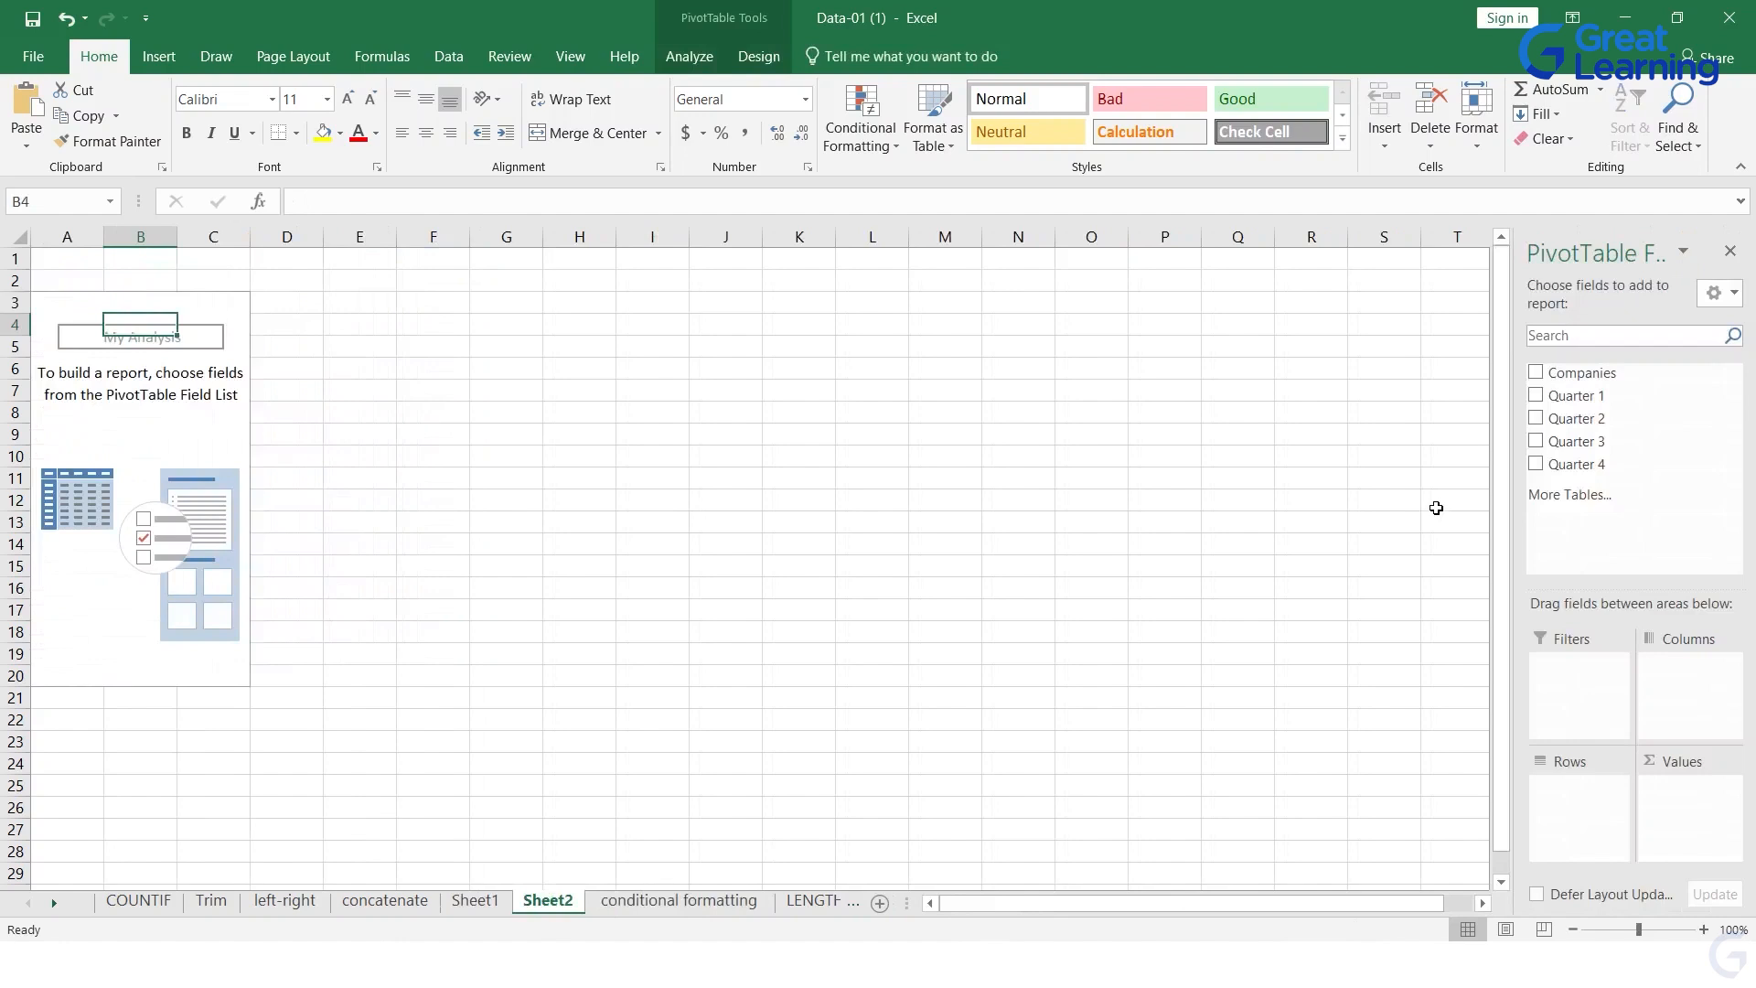
Step: Try the pivot table with Companies as rows and Quarter 1 as values, and clear its fields
left_click_drag(1603, 375, 1599, 827)
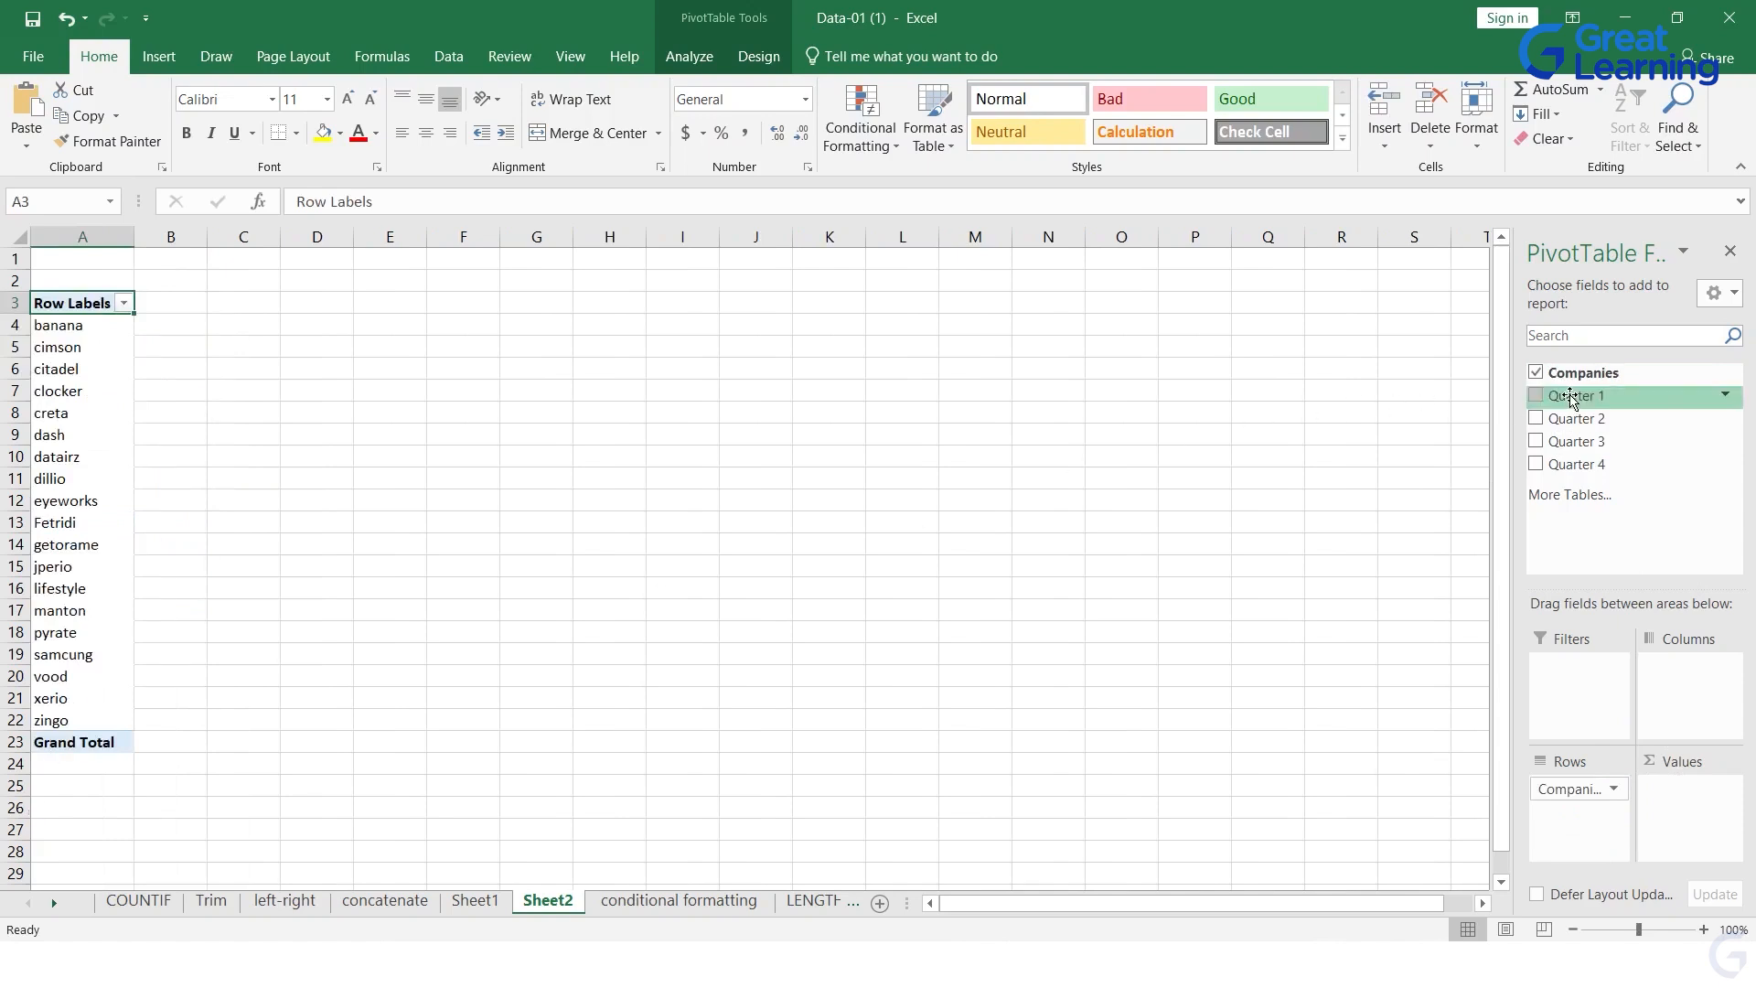
left_click(1536, 396)
left_click(1536, 418)
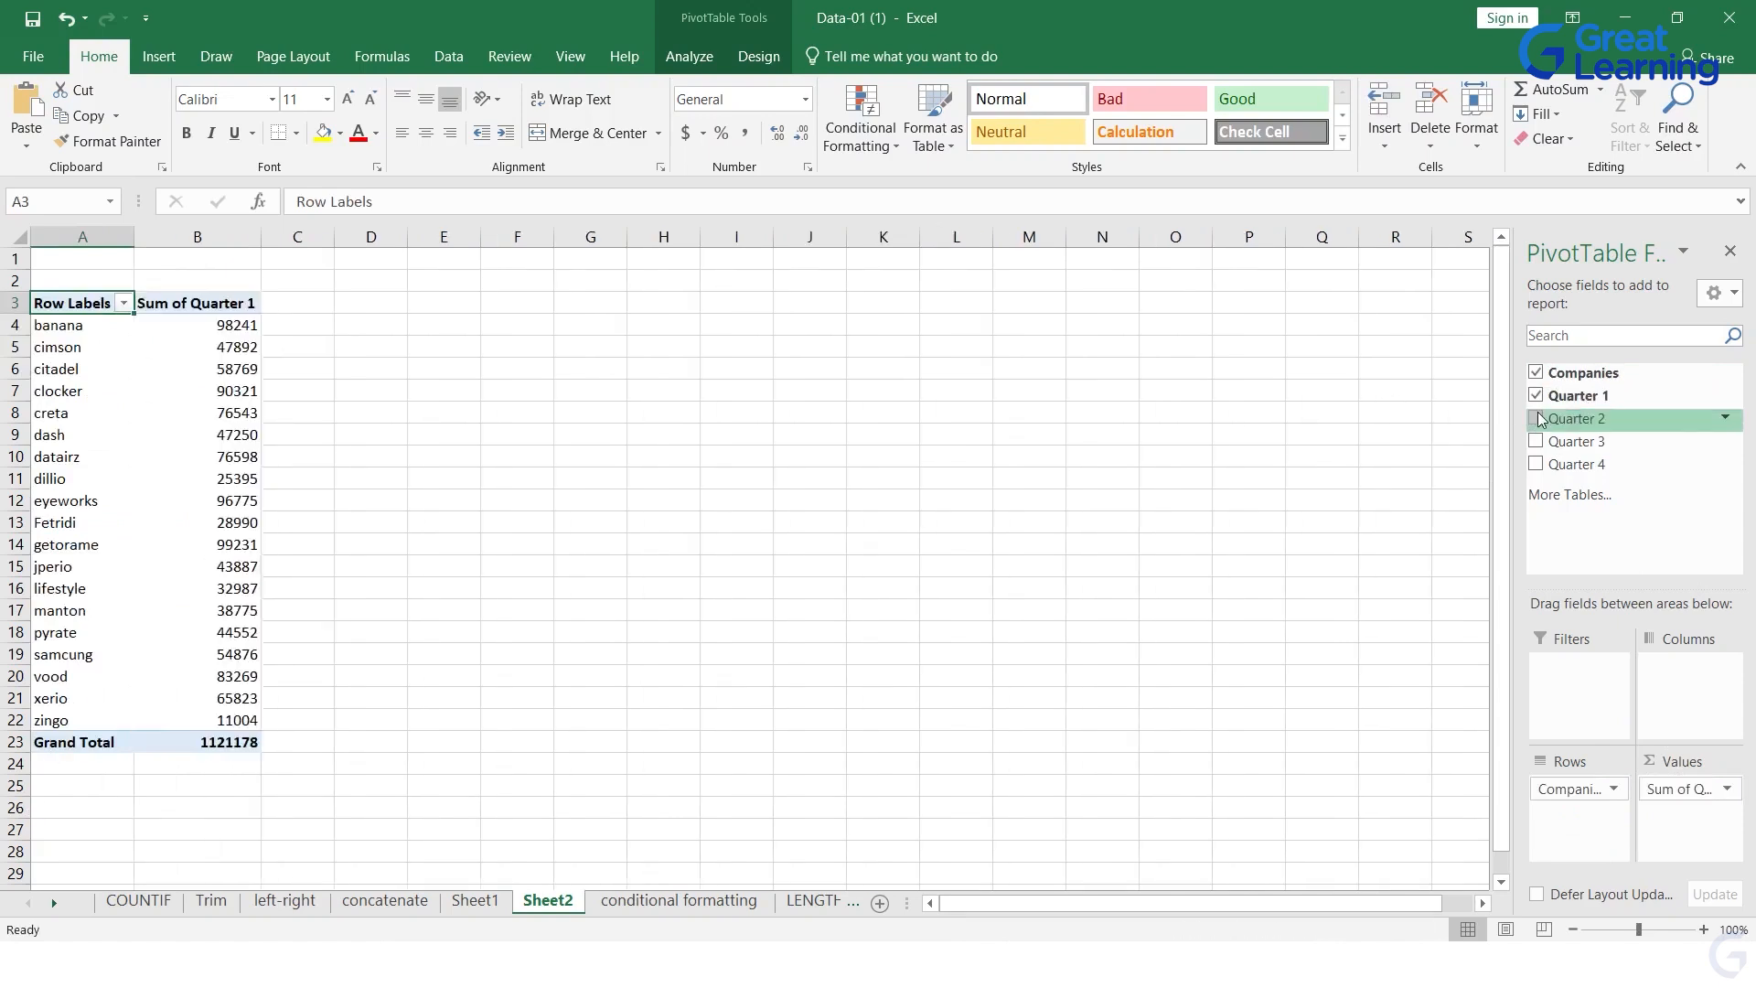
left_click(1536, 396)
left_click(1537, 418)
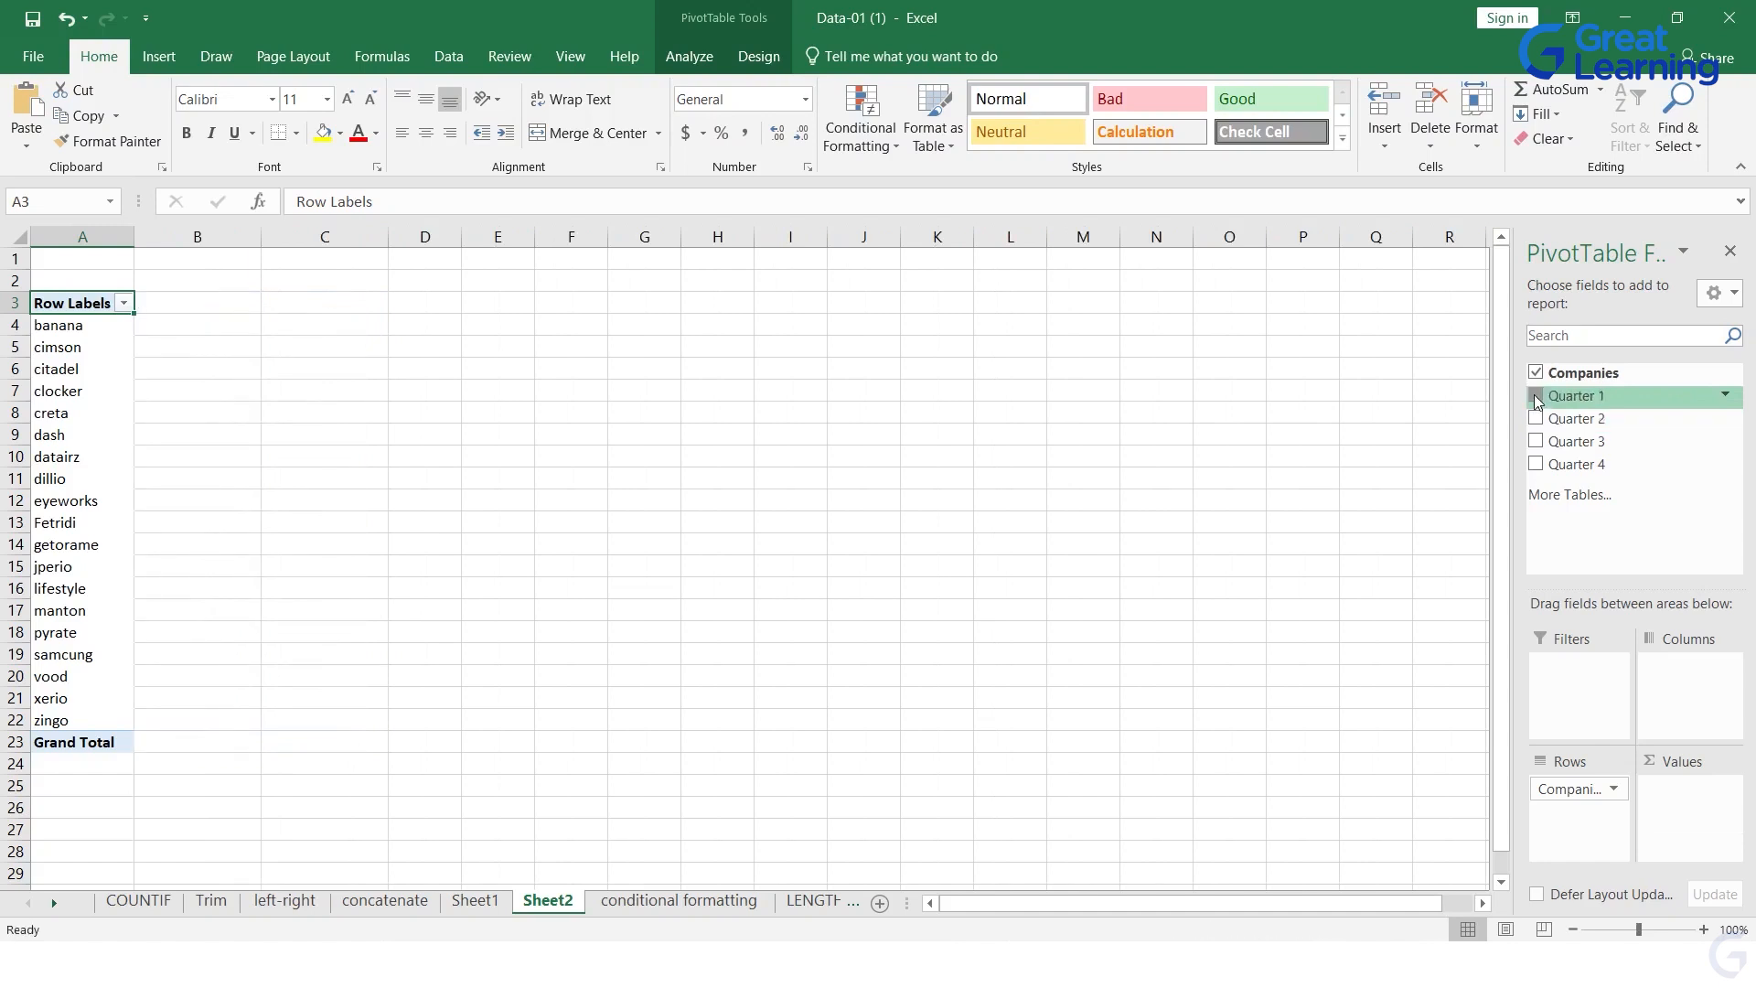
left_click_drag(1534, 395, 1693, 792)
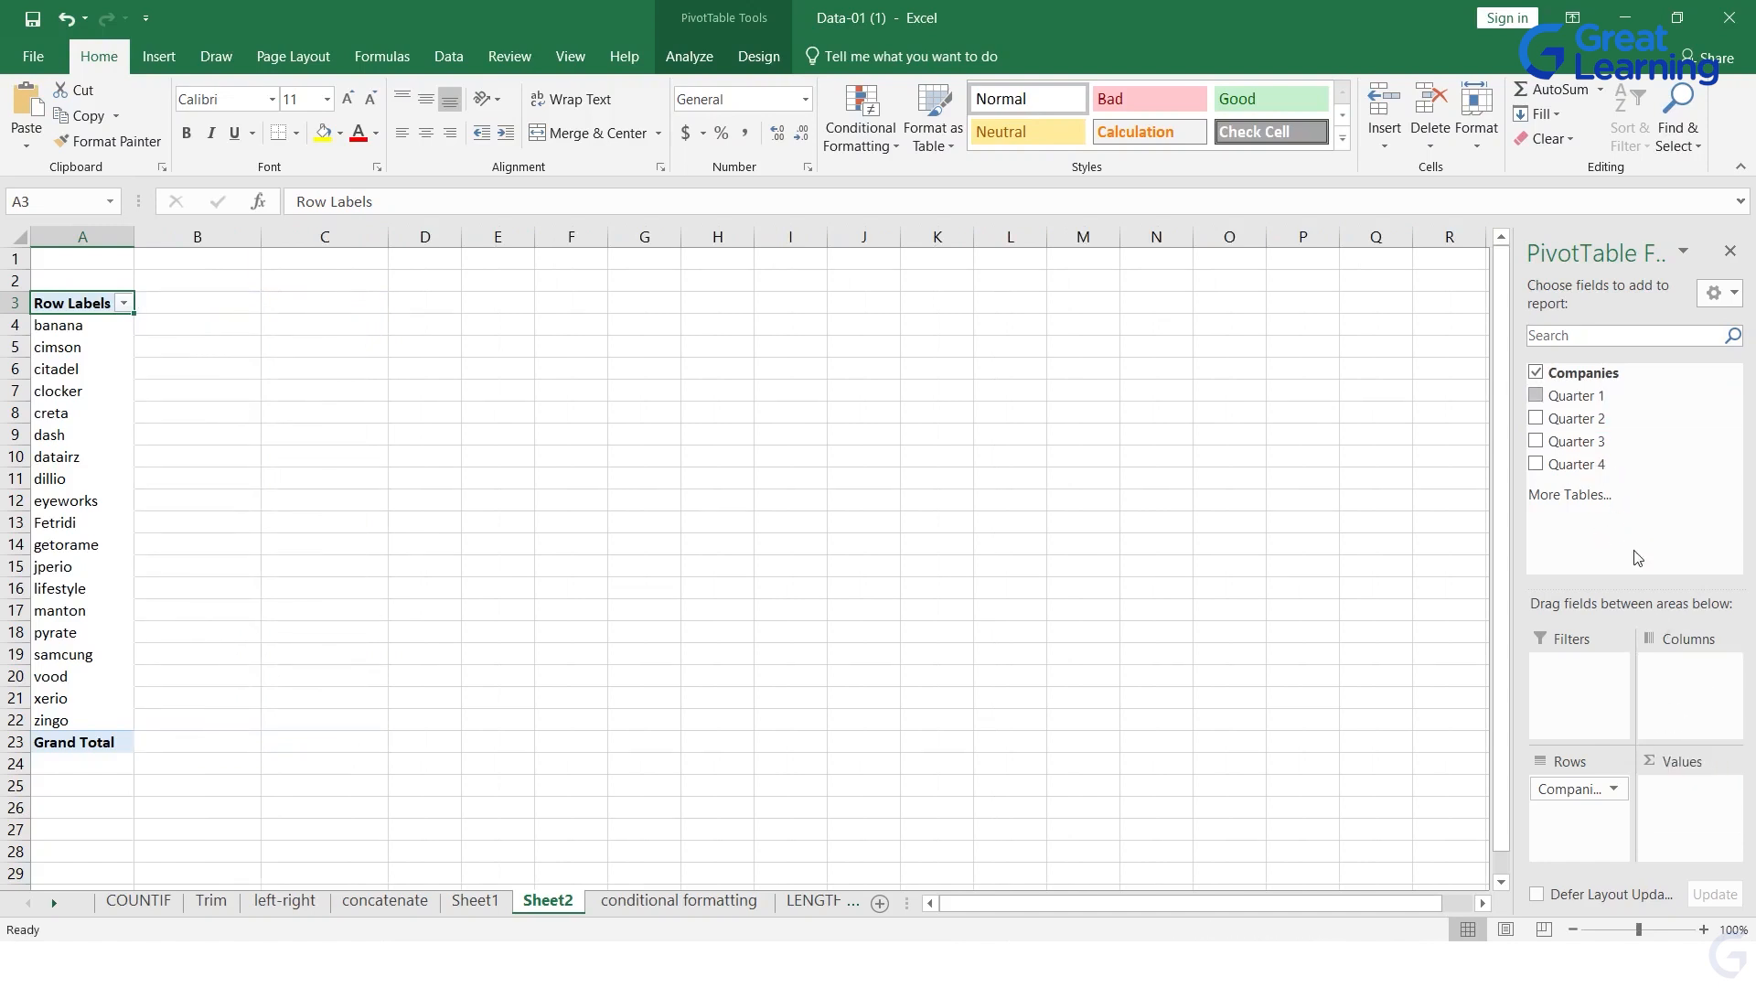
left_click(1536, 372)
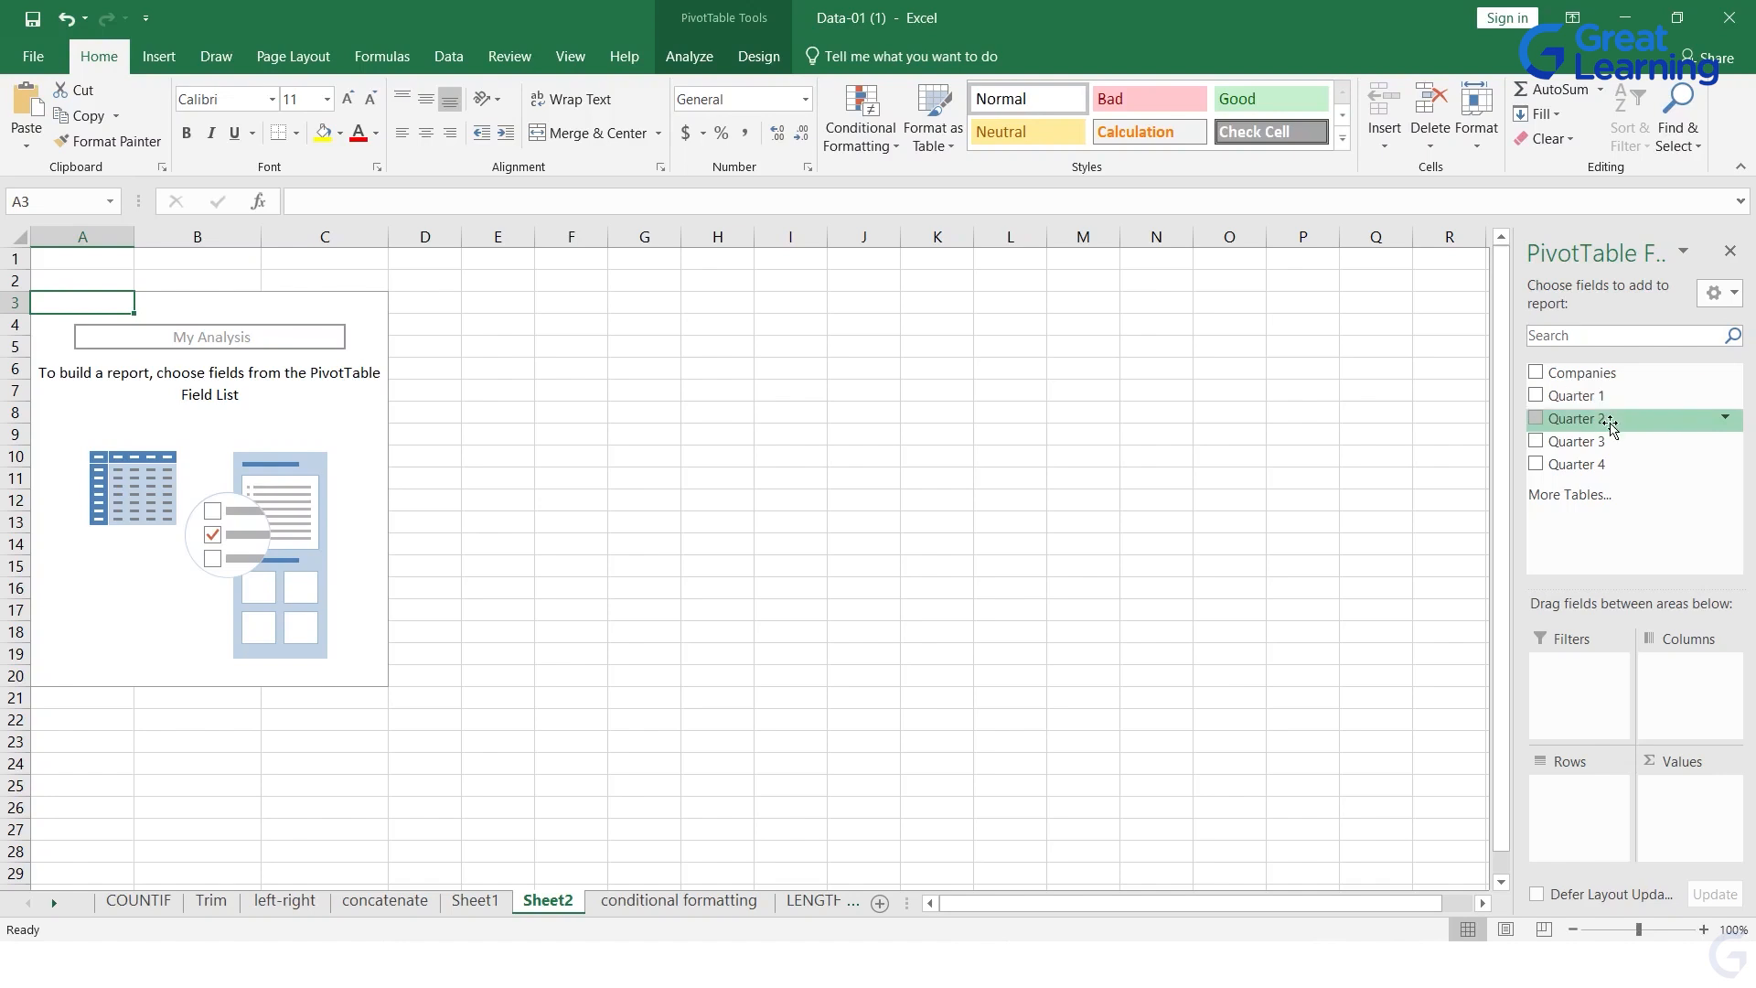
Step: Add Quarter 1, Quarter 2, Quarter 3 and Quarter 4 as pivot table values, with Companies as rows
left_click(1537, 396)
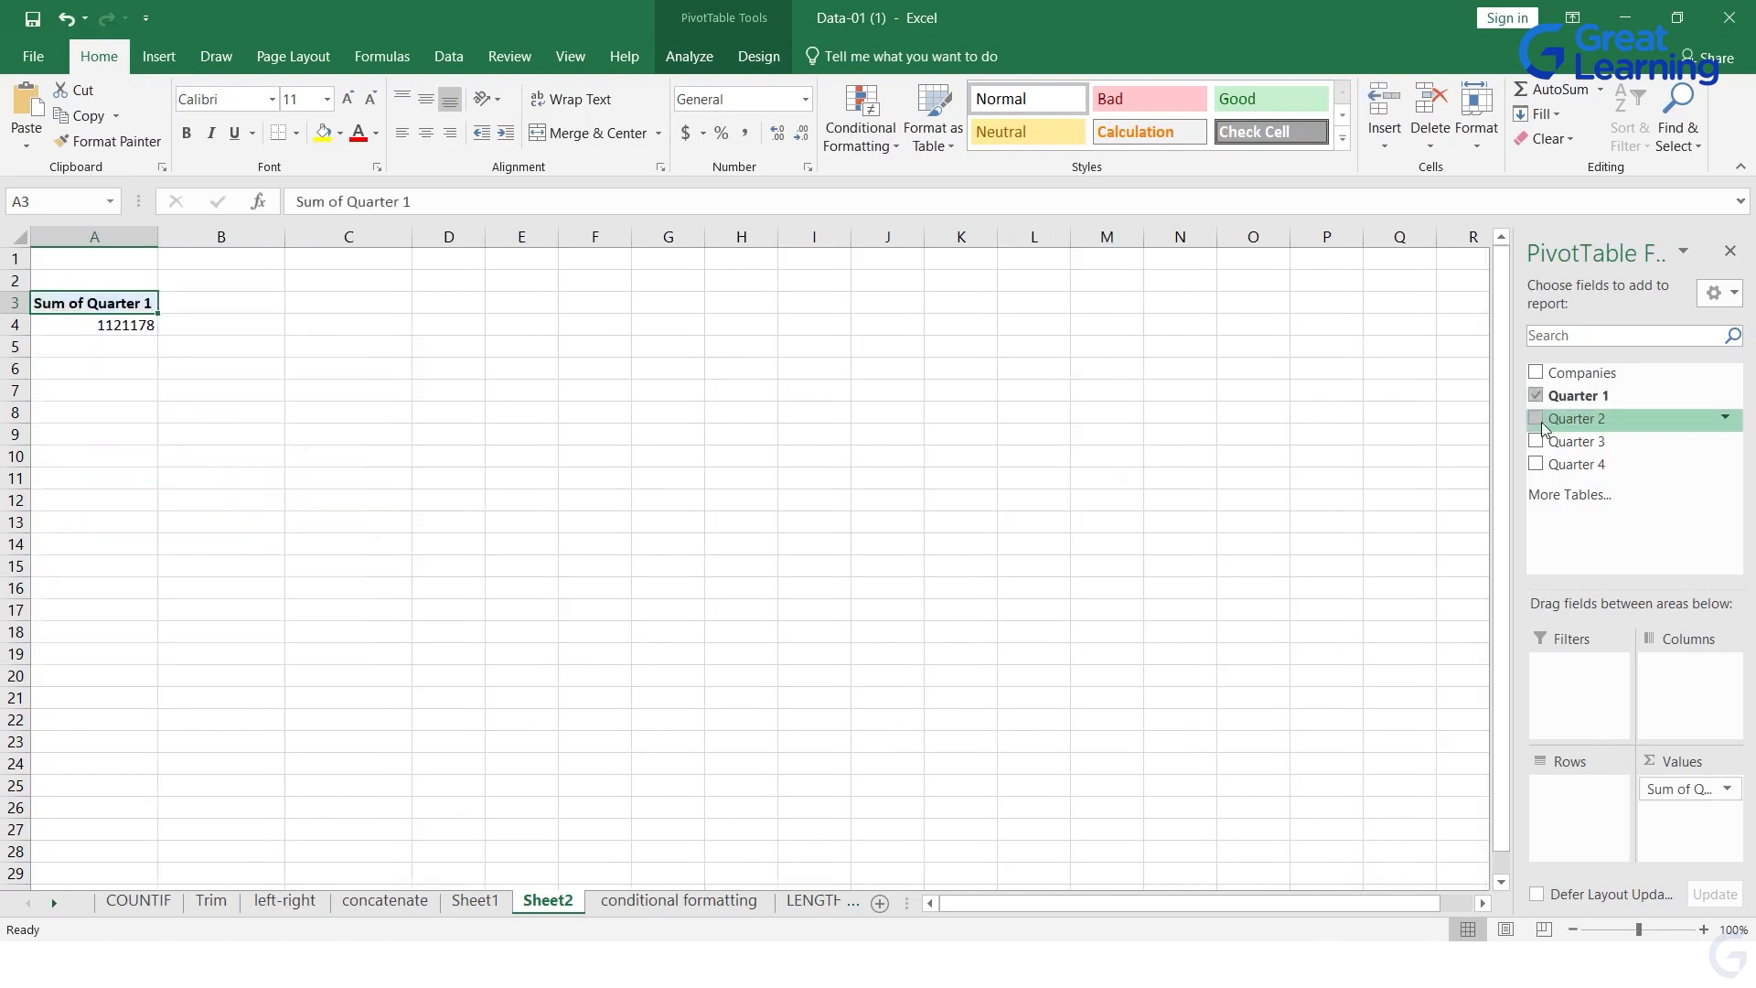
left_click(1537, 419)
left_click(1537, 442)
left_click(1537, 465)
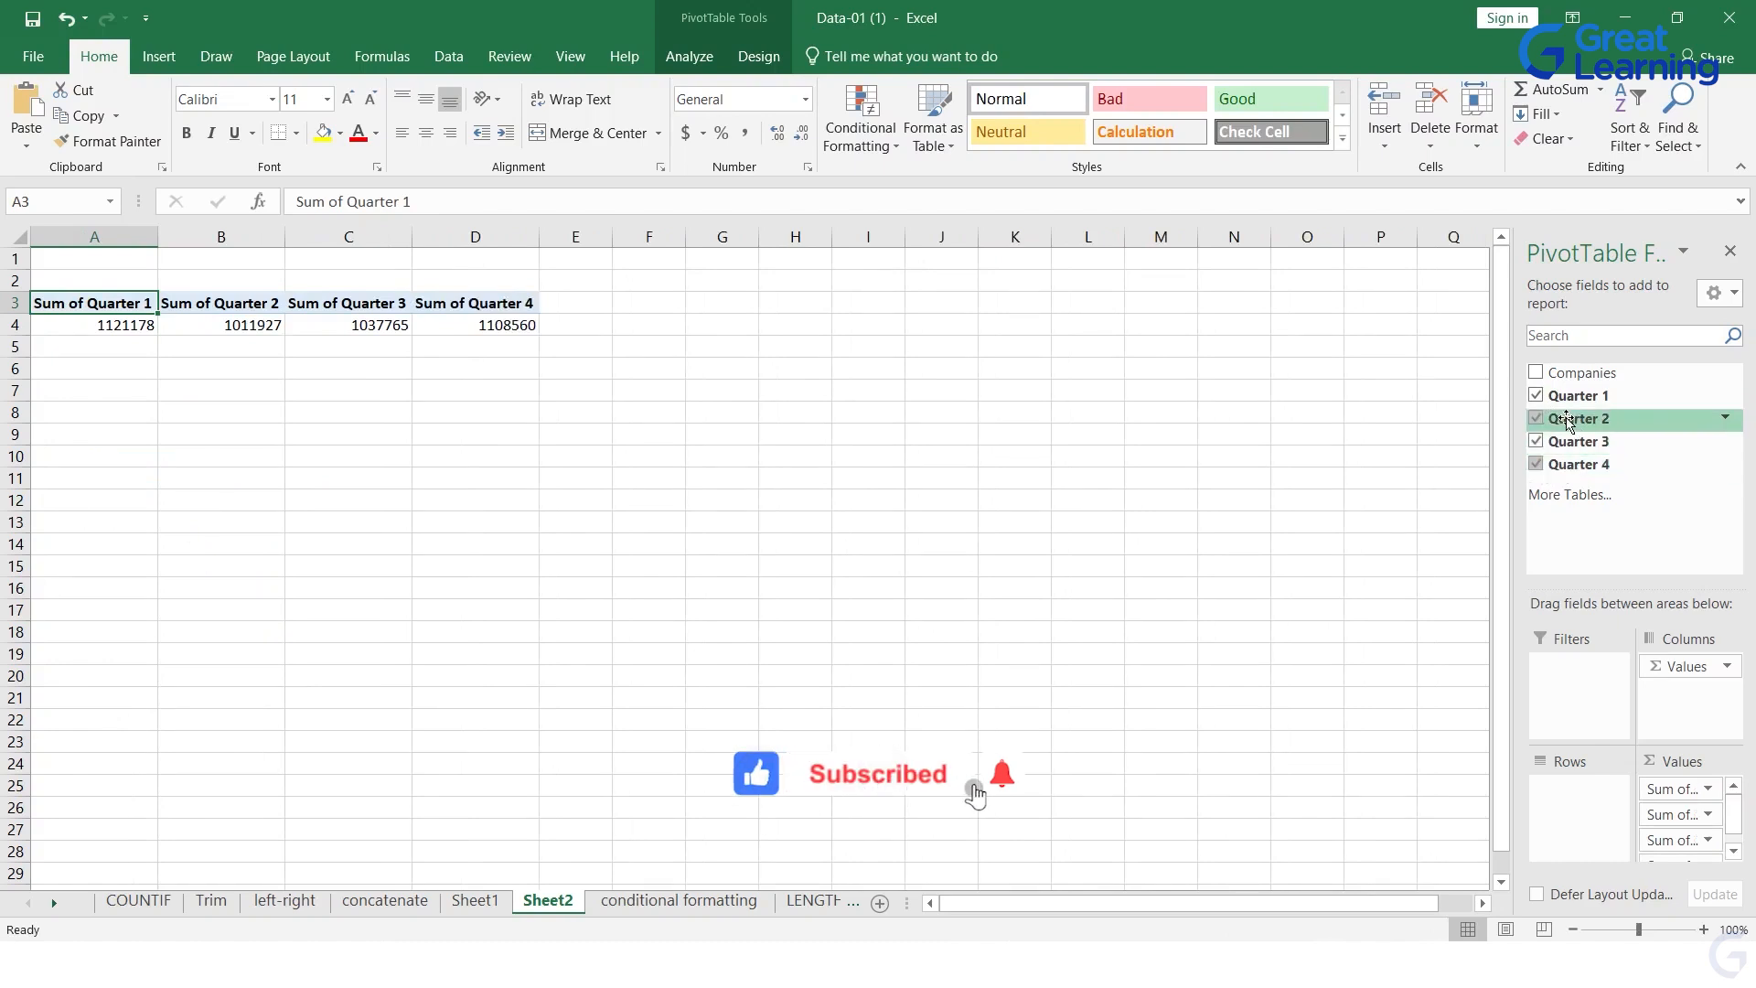
left_click_drag(1580, 373, 1560, 788)
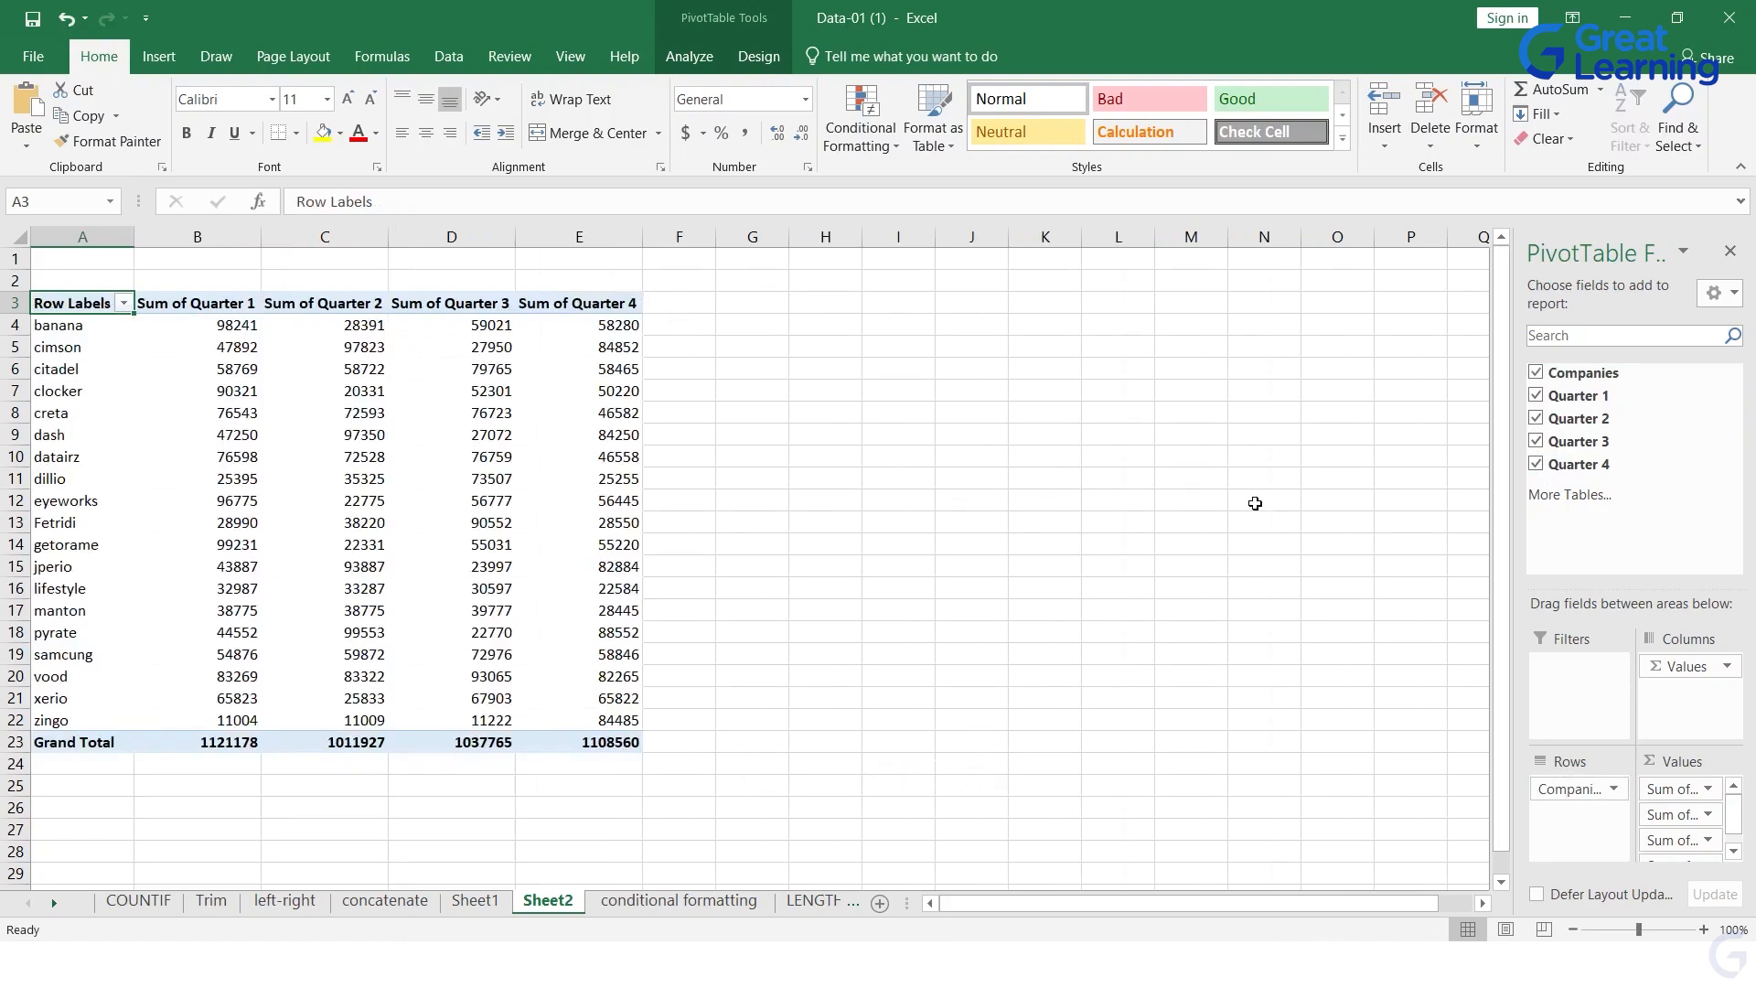
Step: Remove Quarter 2, Quarter 3 and Quarter 4 from the pivot table, keeping only Companies and Quarter 1
left_click(1536, 417)
left_click(1540, 443)
left_click(1540, 465)
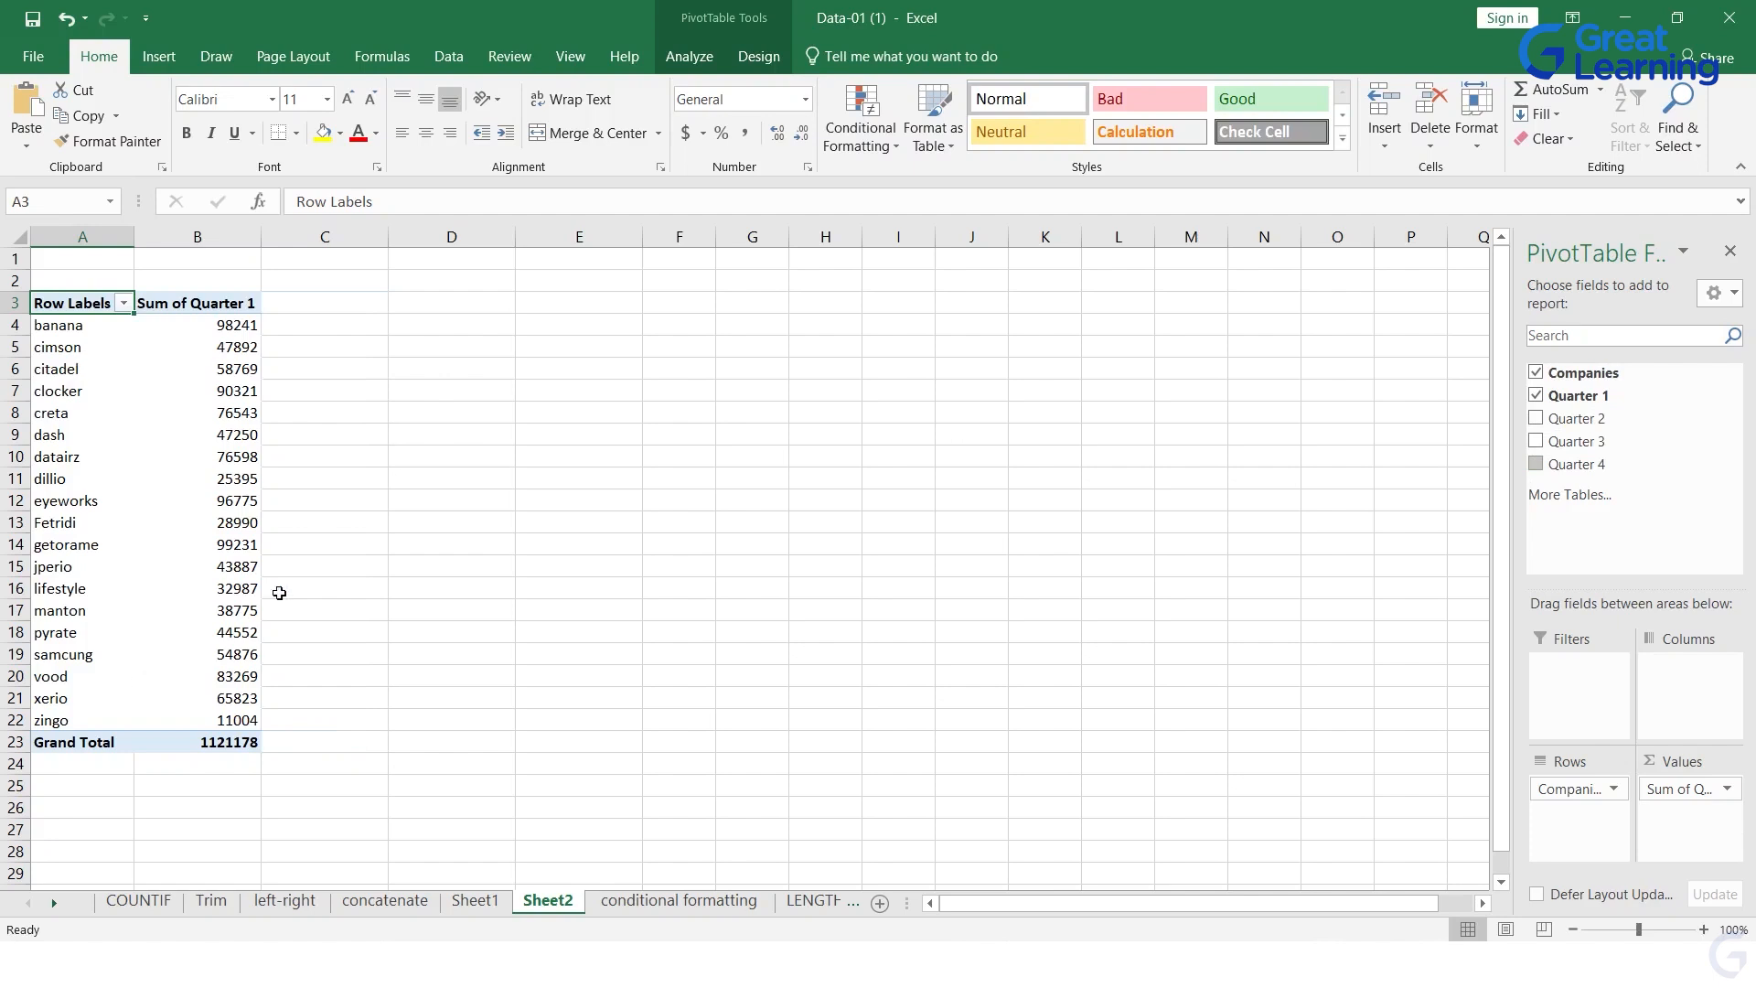
Step: Start inserting a PivotChart from the company rows and Quarter 1 values in A3:B22
mouse_move(211, 347)
left_click(554, 413)
left_click(62, 304)
left_click(485, 460)
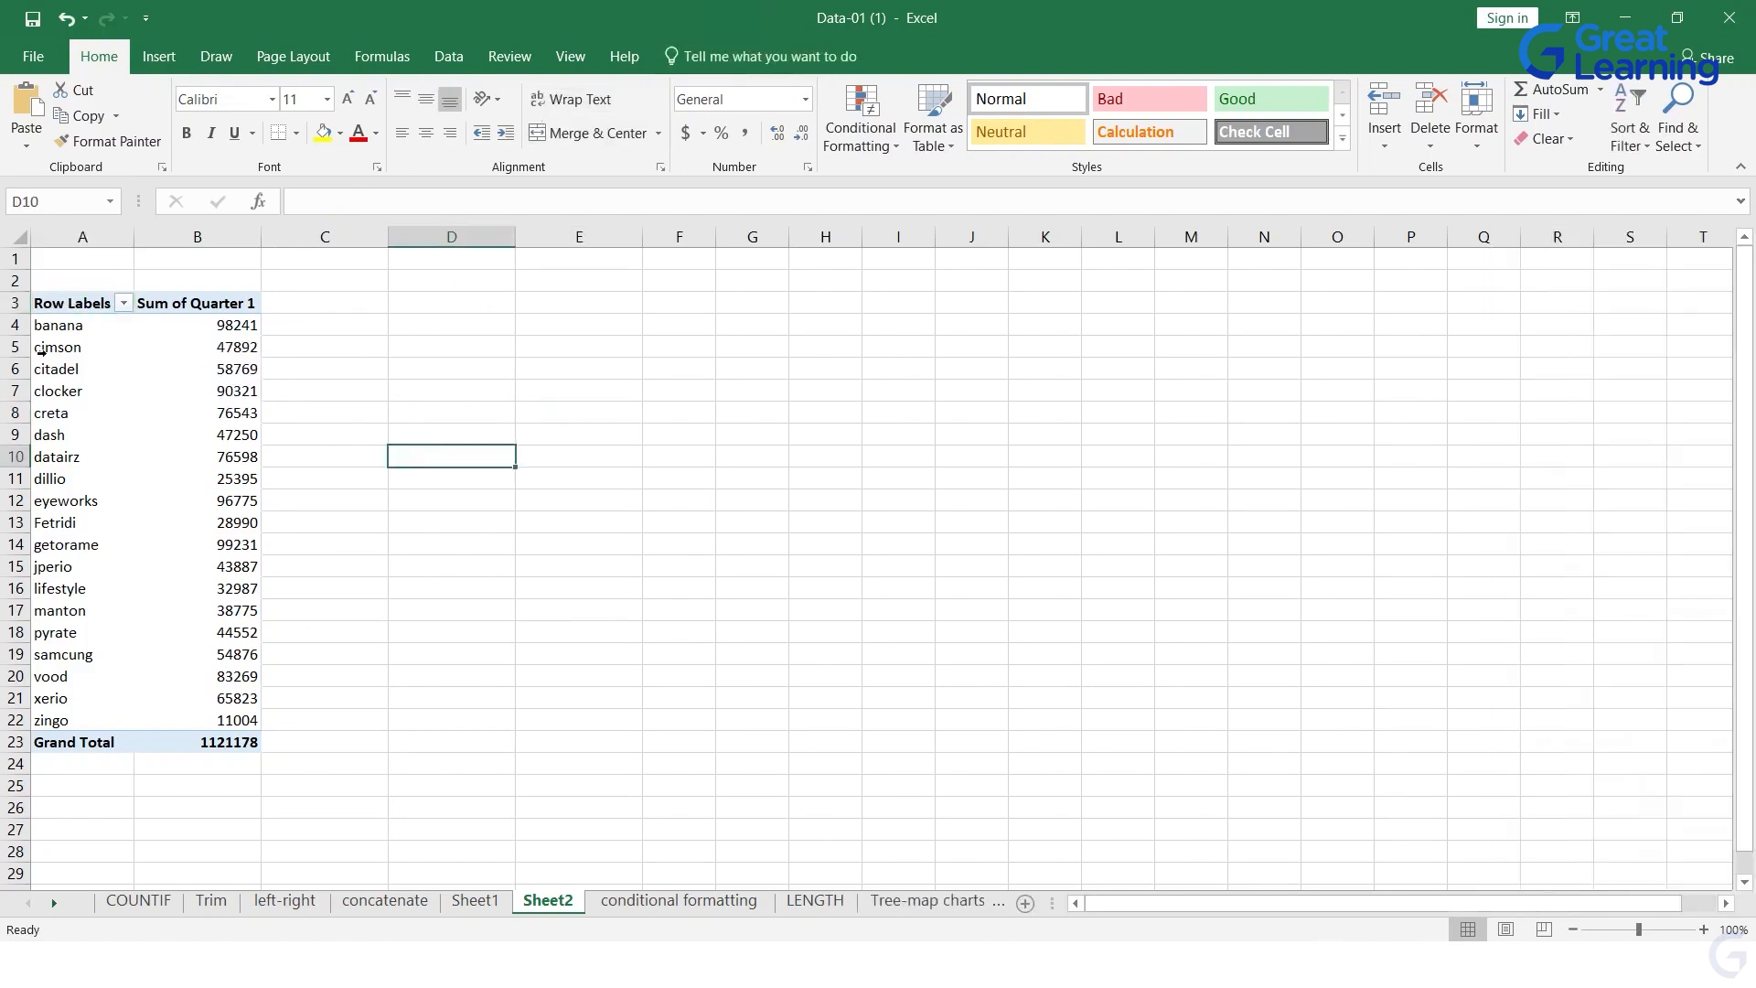
left_click_drag(76, 304, 229, 736)
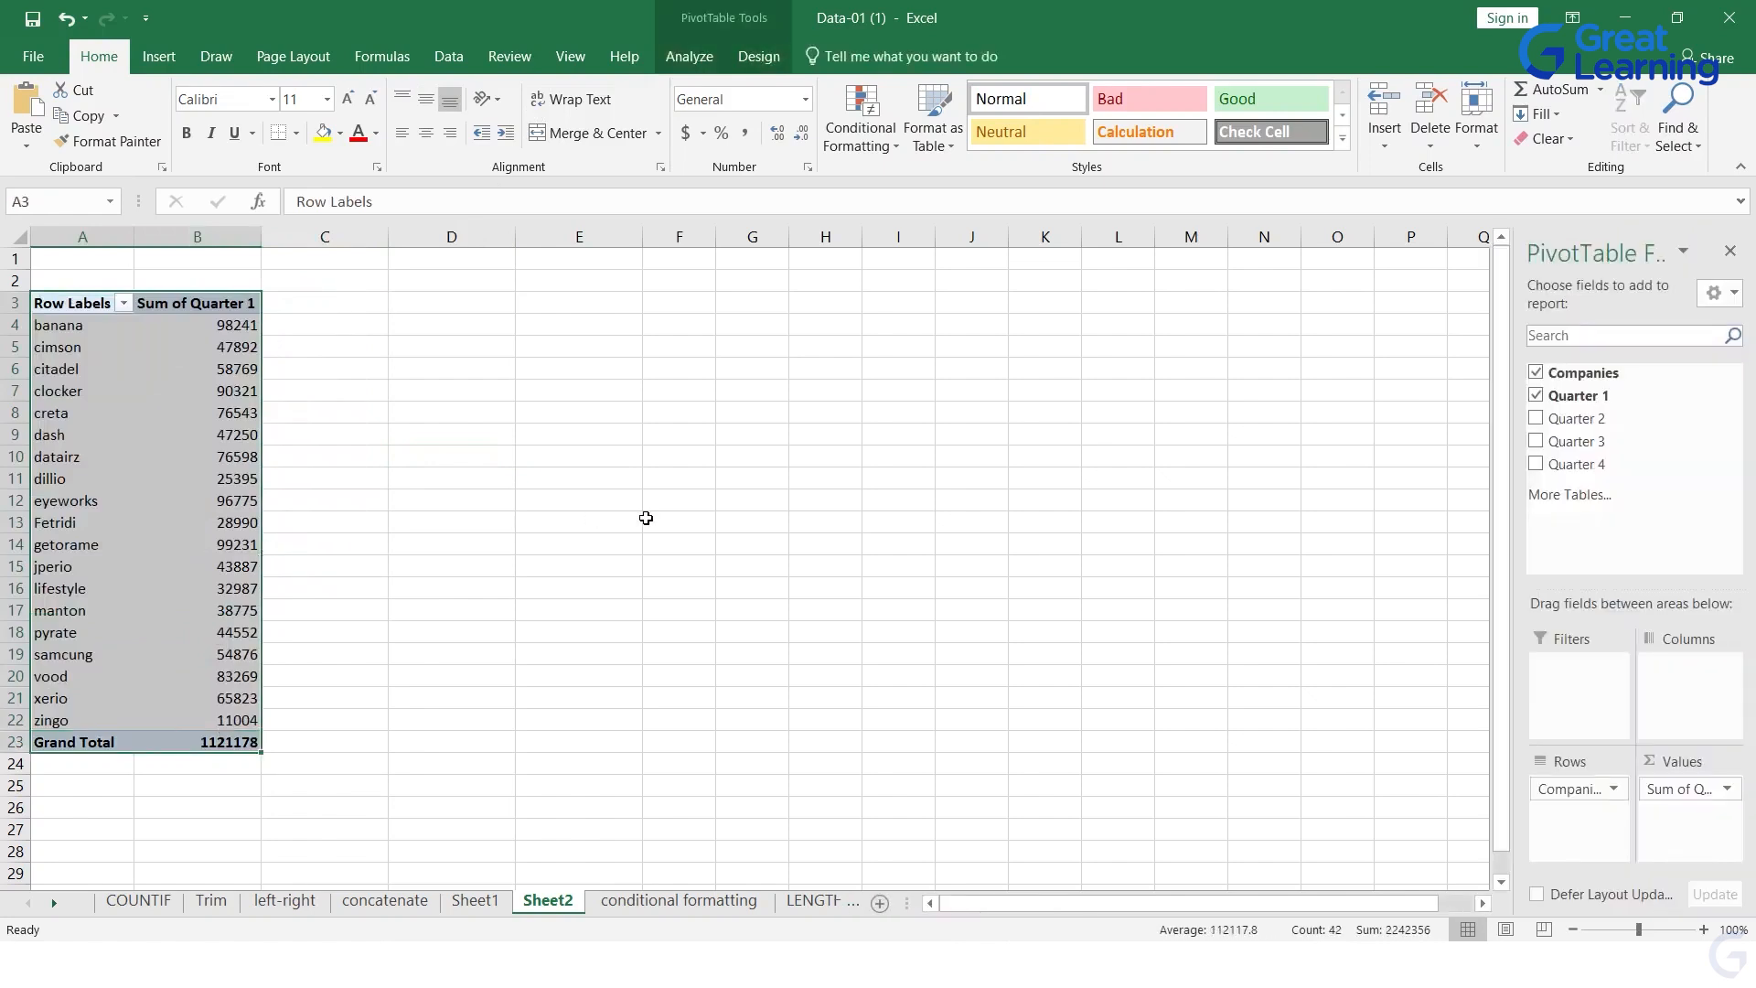
left_click(647, 517)
left_click_drag(78, 306, 240, 722)
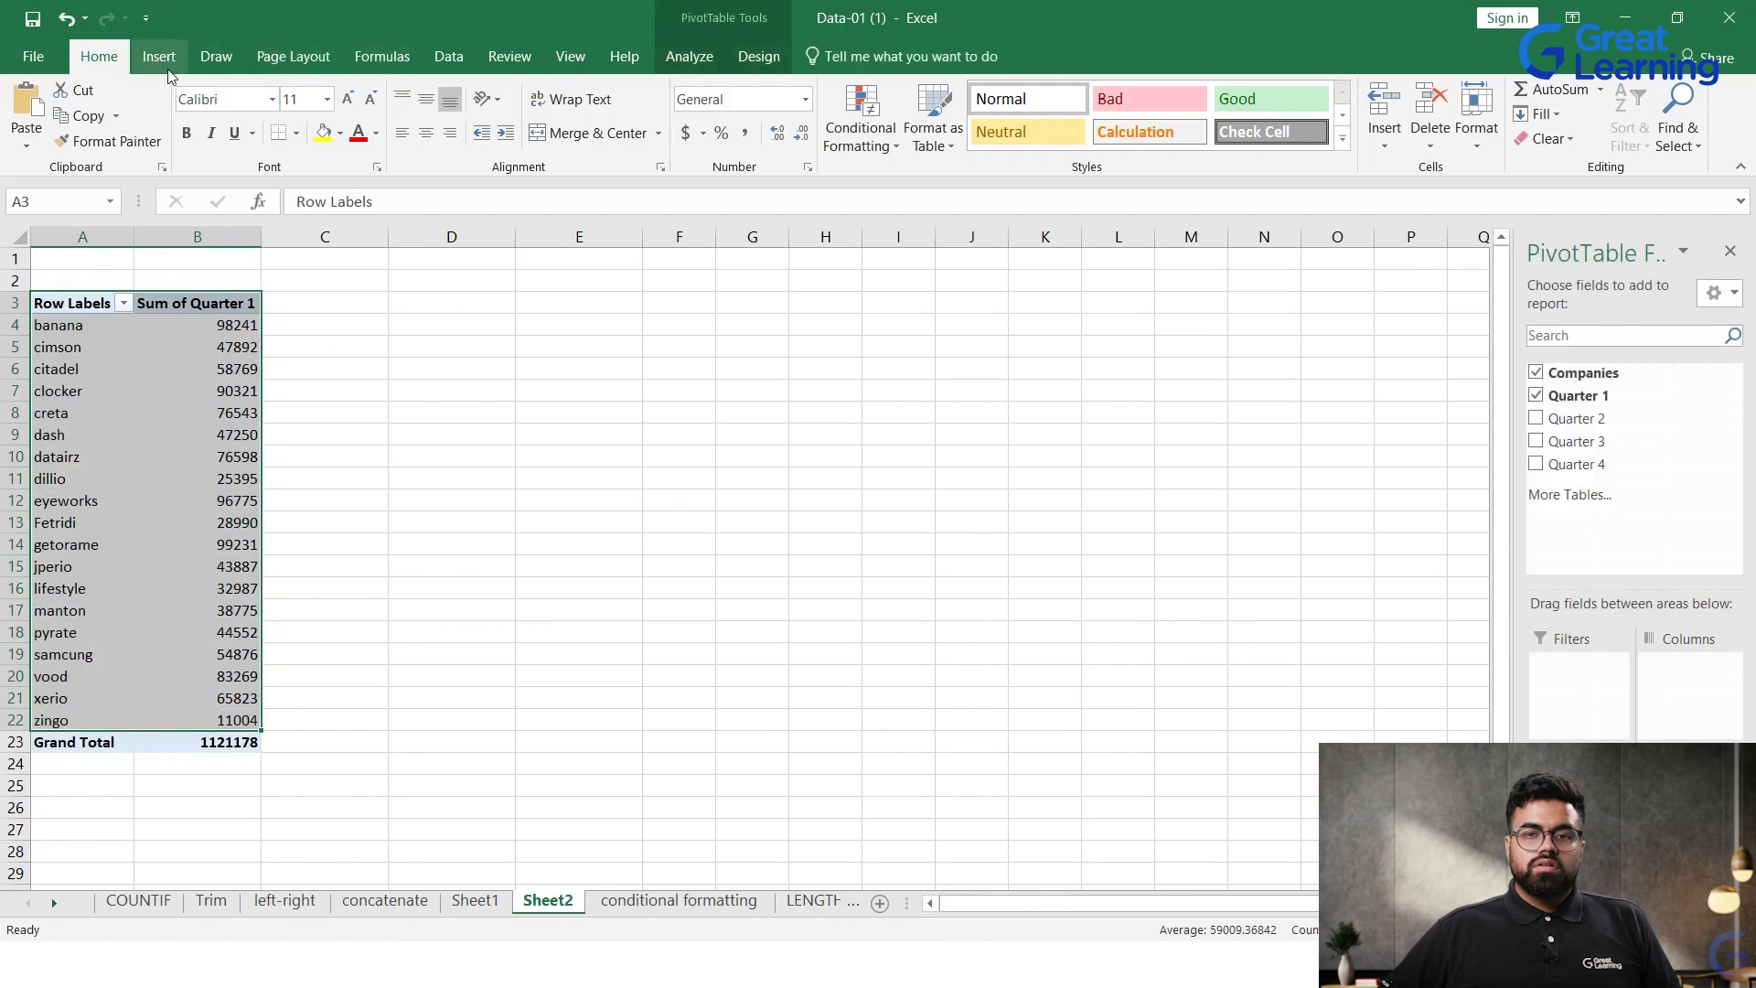
left_click(754, 57)
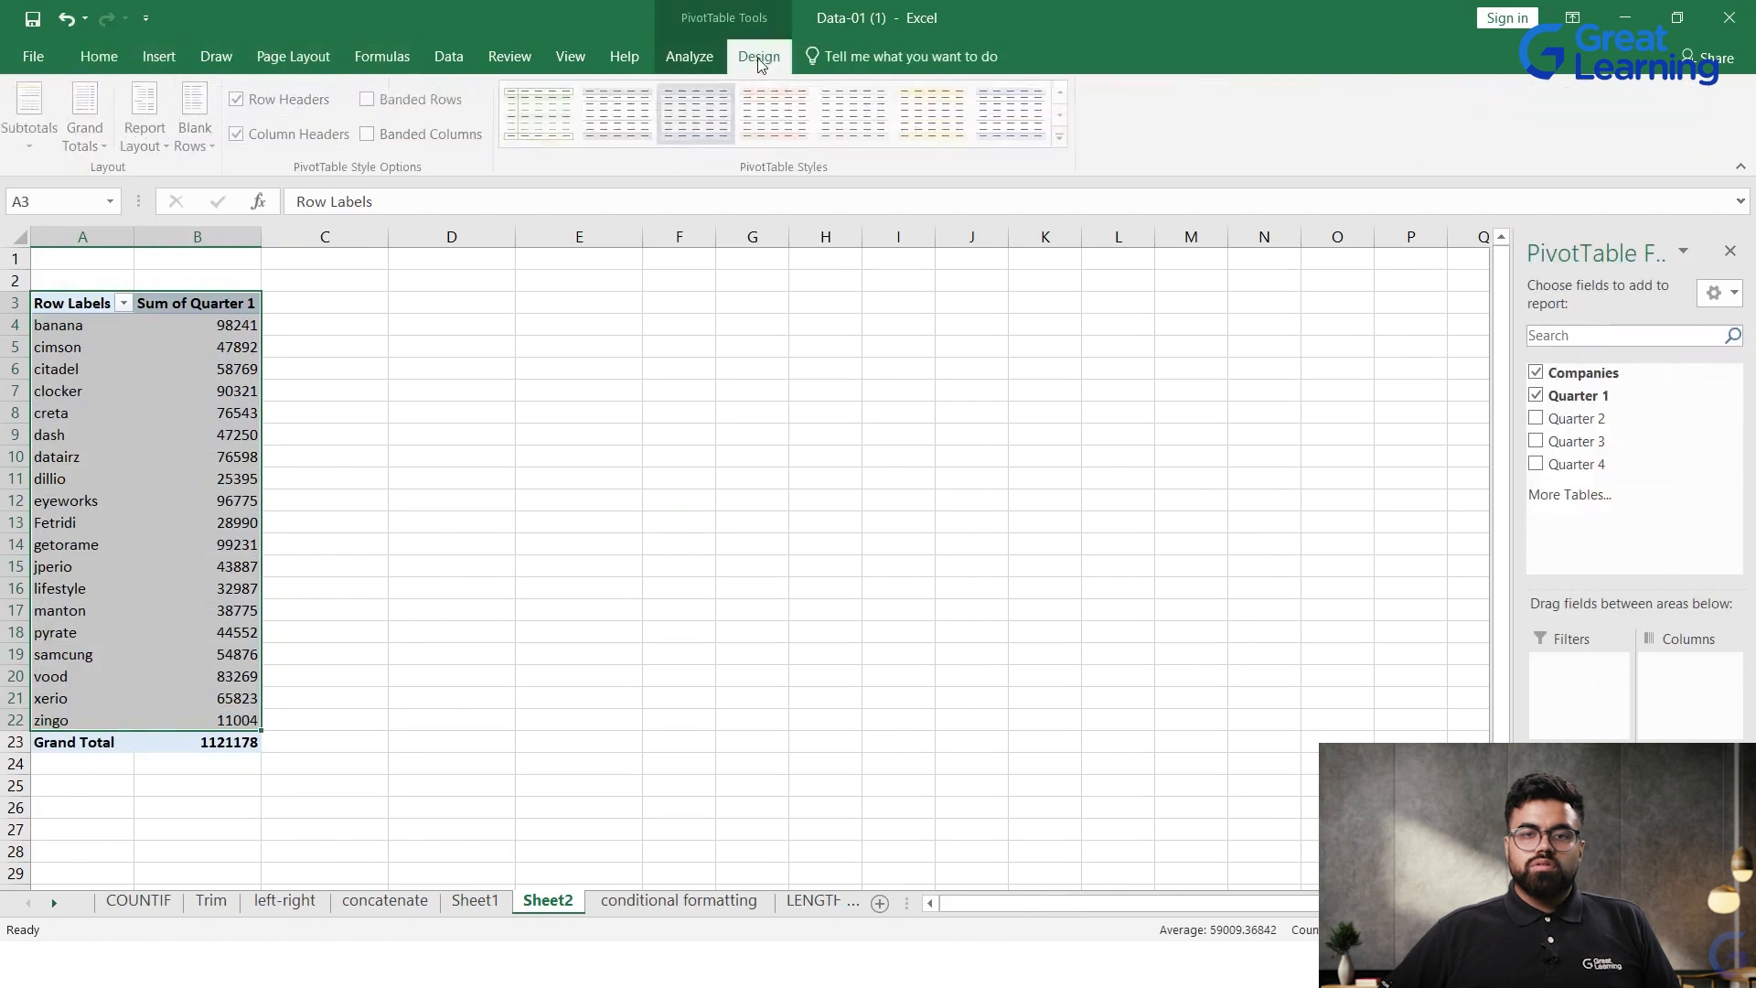
left_click(662, 62)
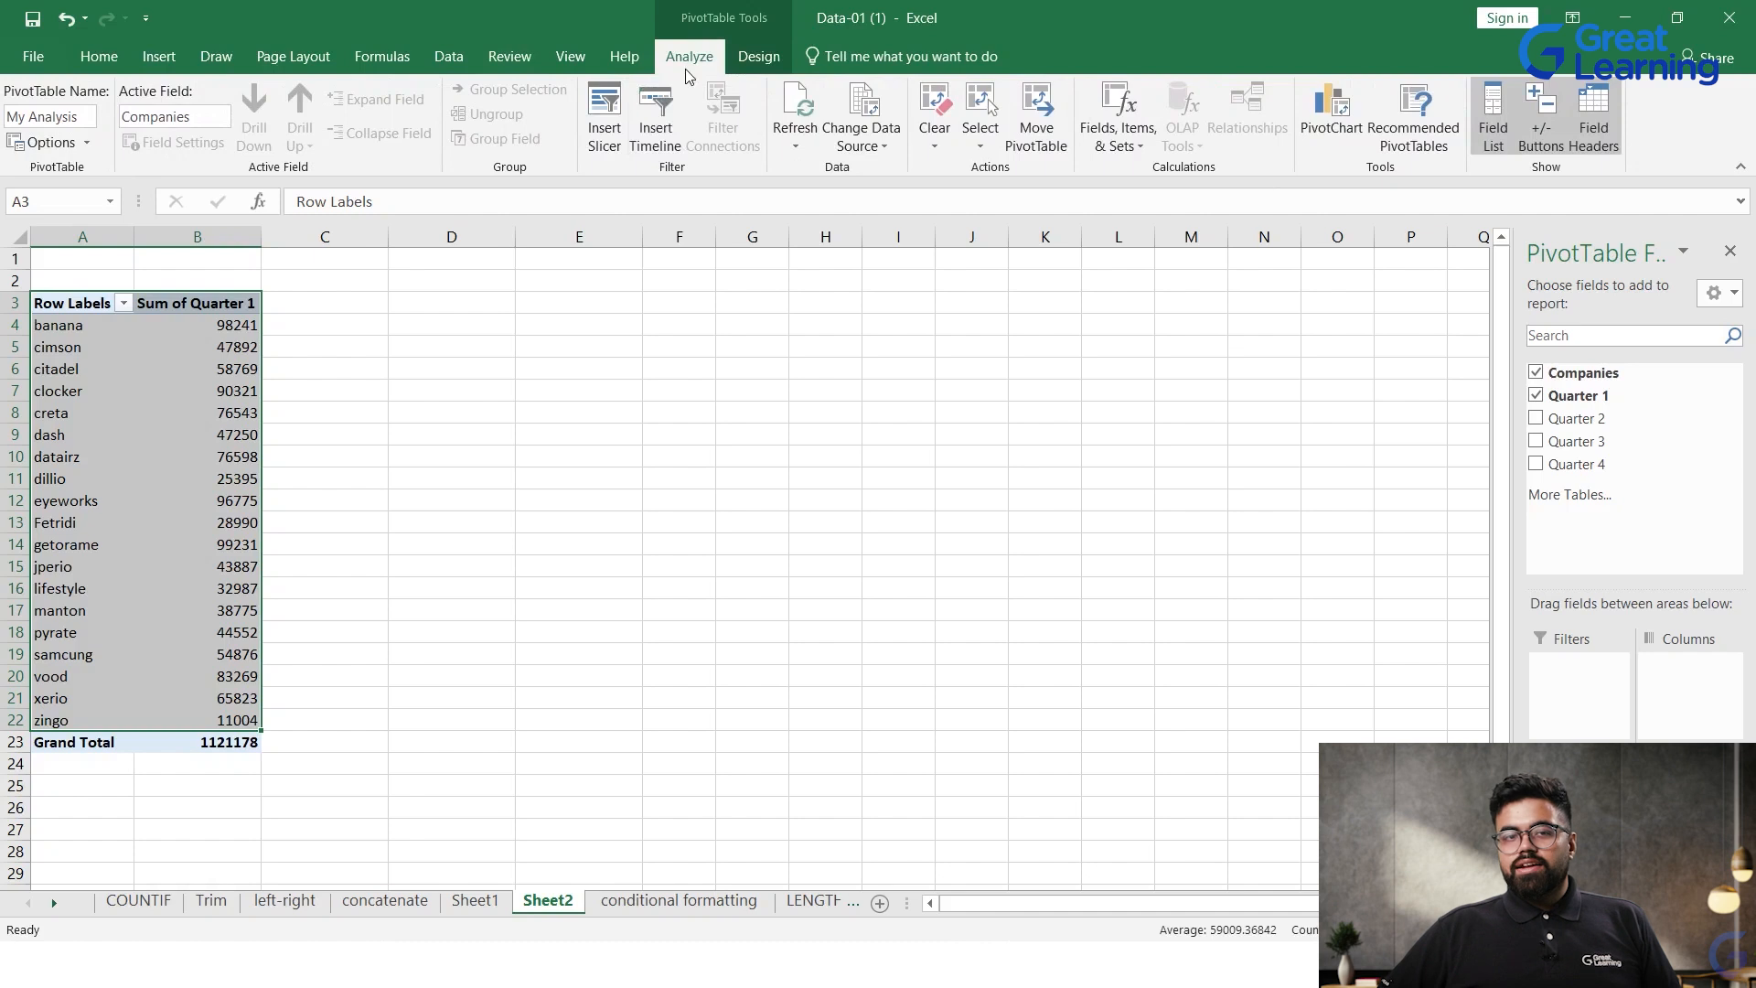
left_click(1324, 117)
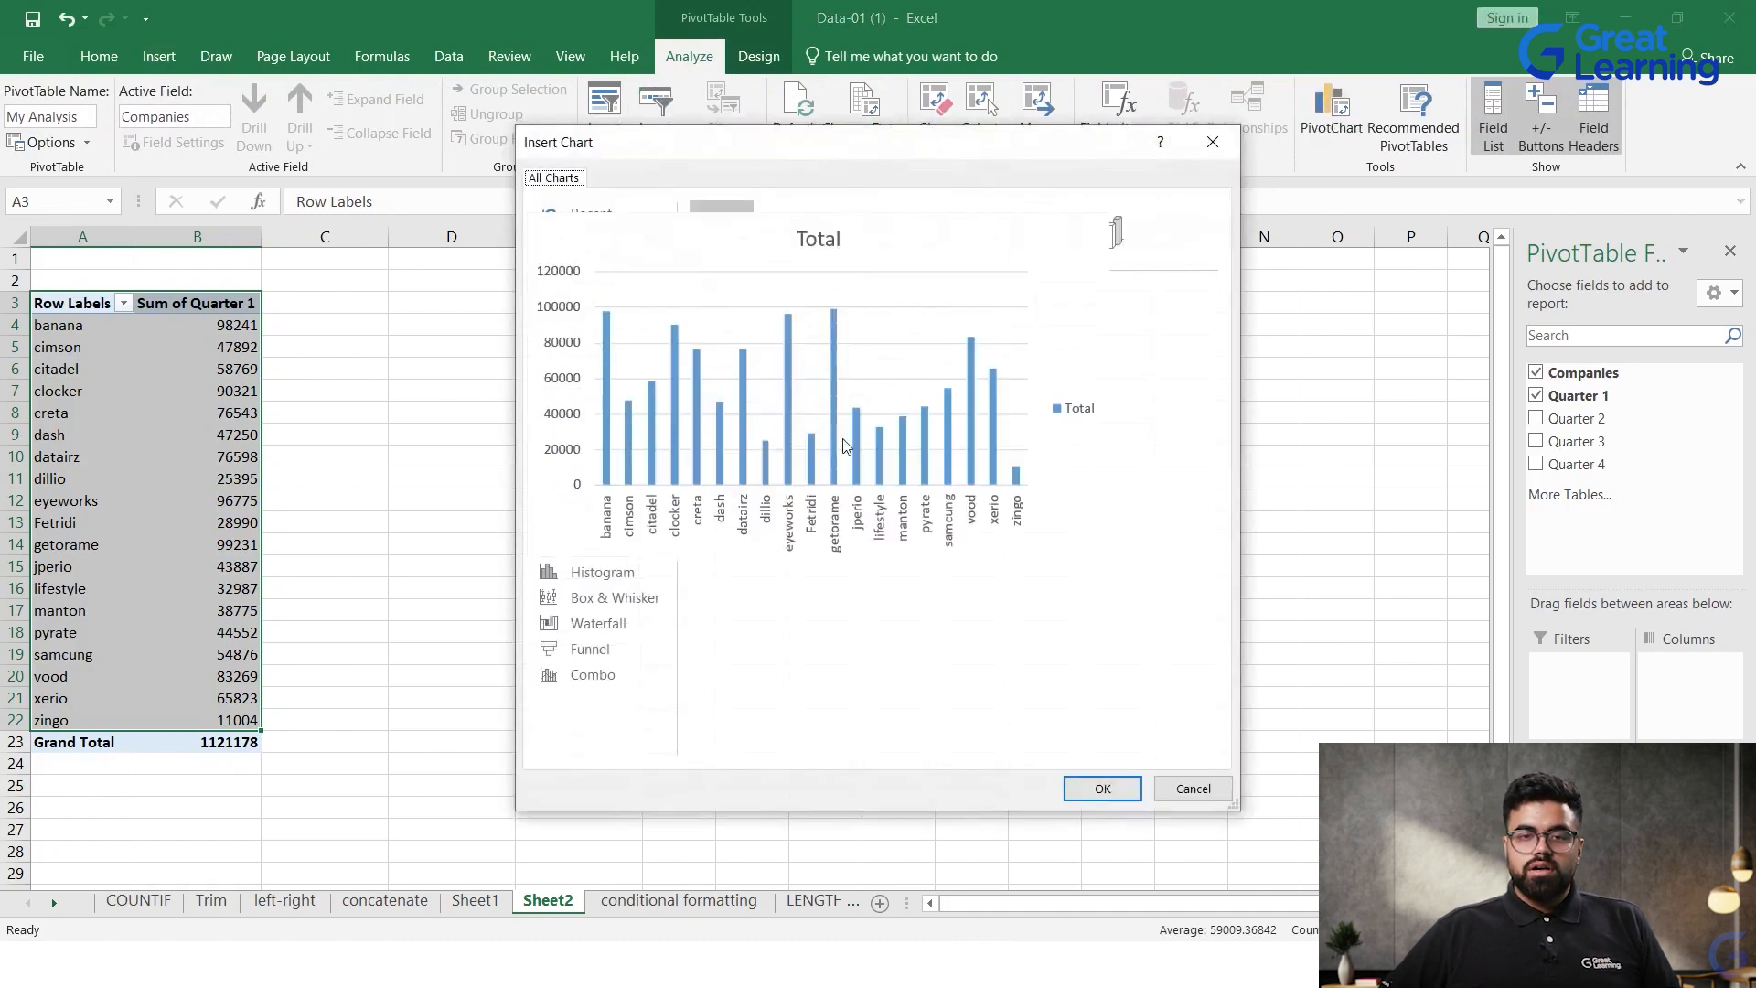
Step: Preview the line, pie, bar, area, scatter and map chart types for the PivotChart
mouse_move(783, 399)
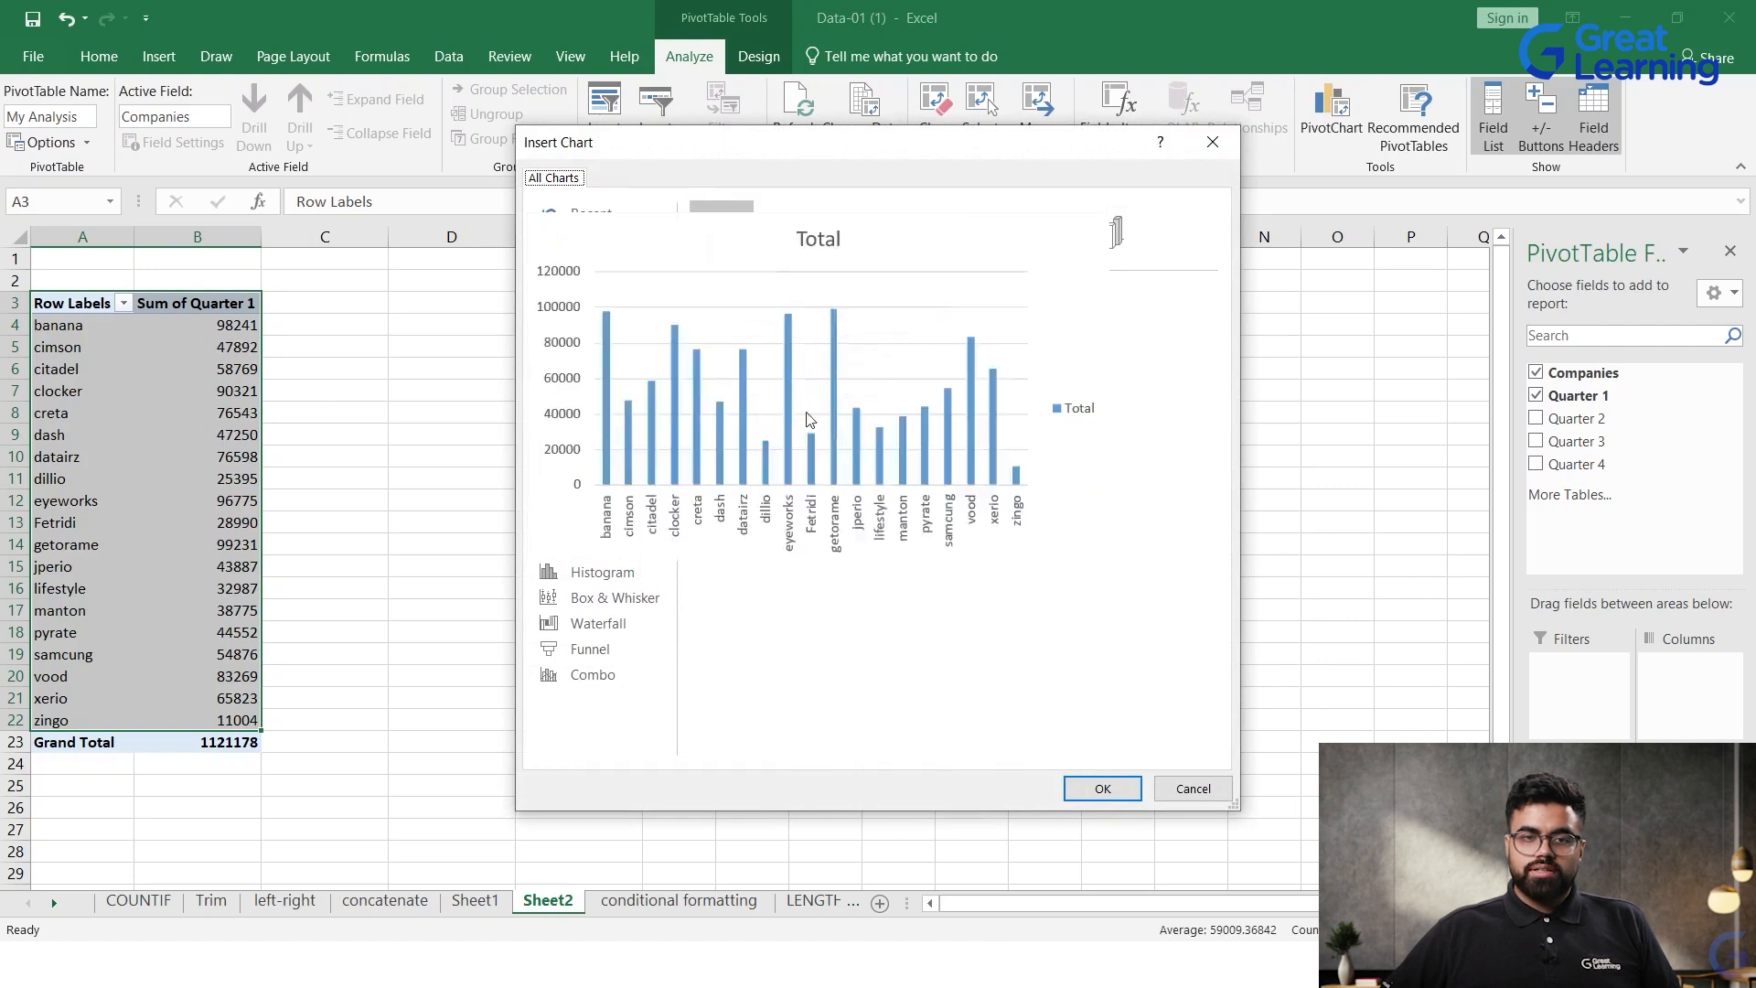
left_click(584, 293)
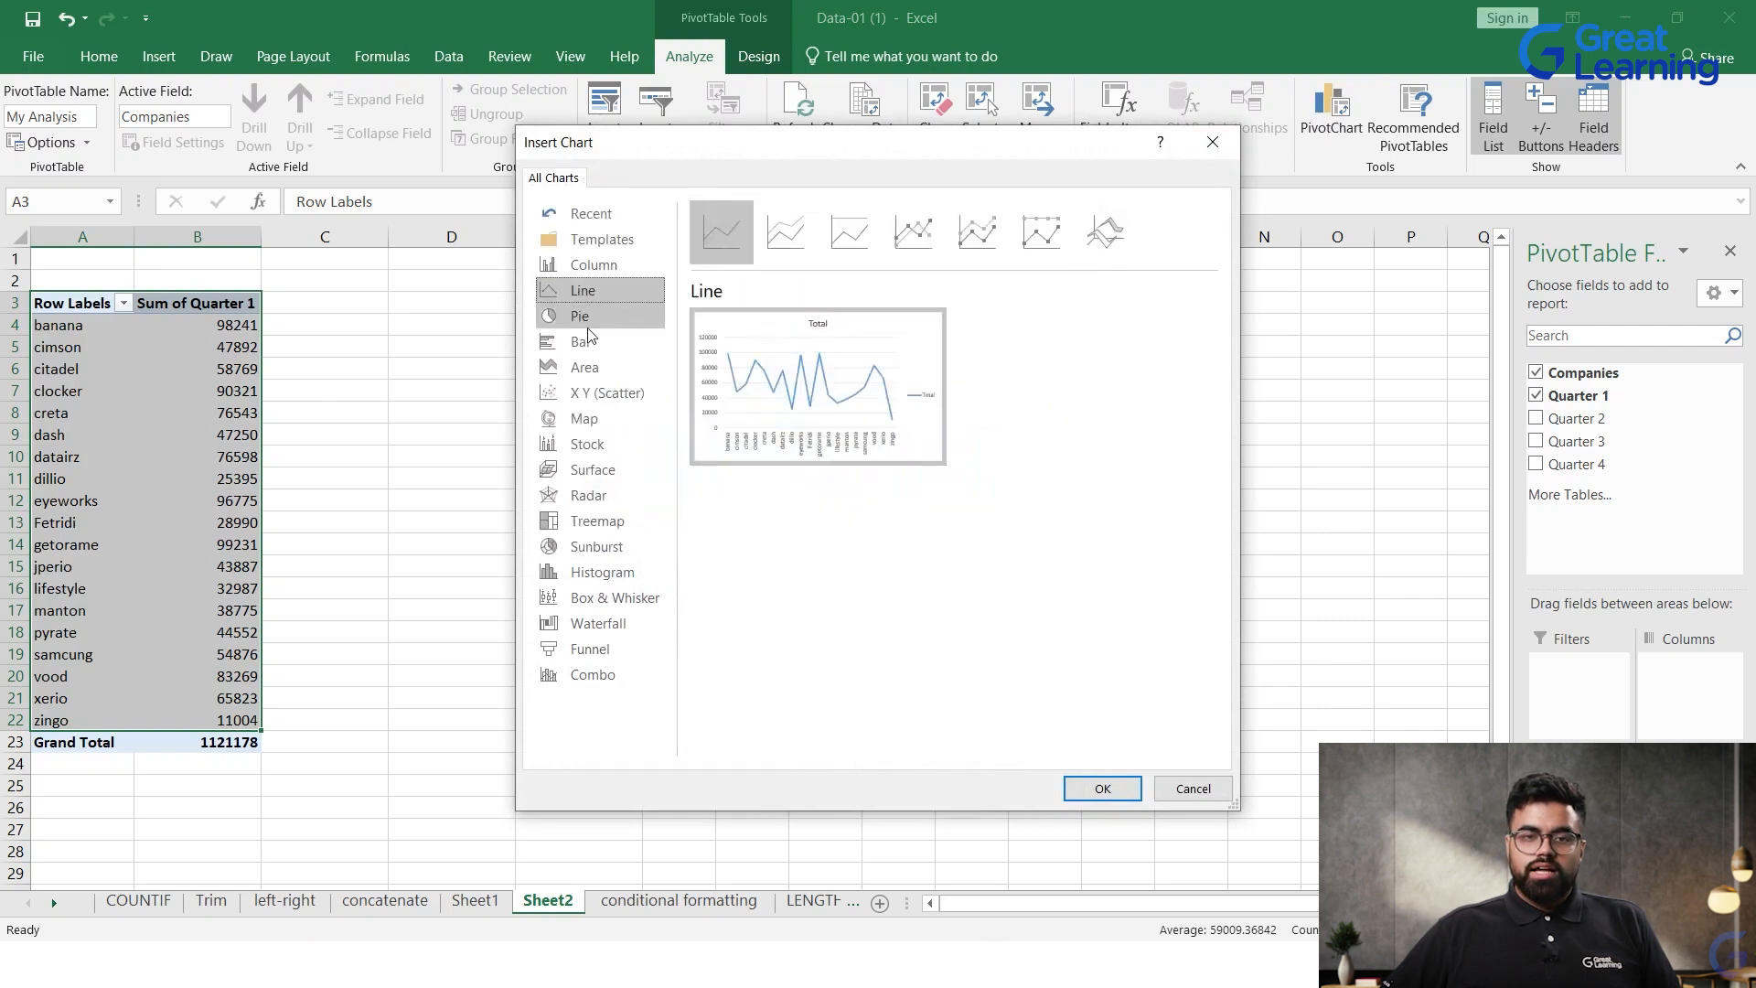
left_click(588, 325)
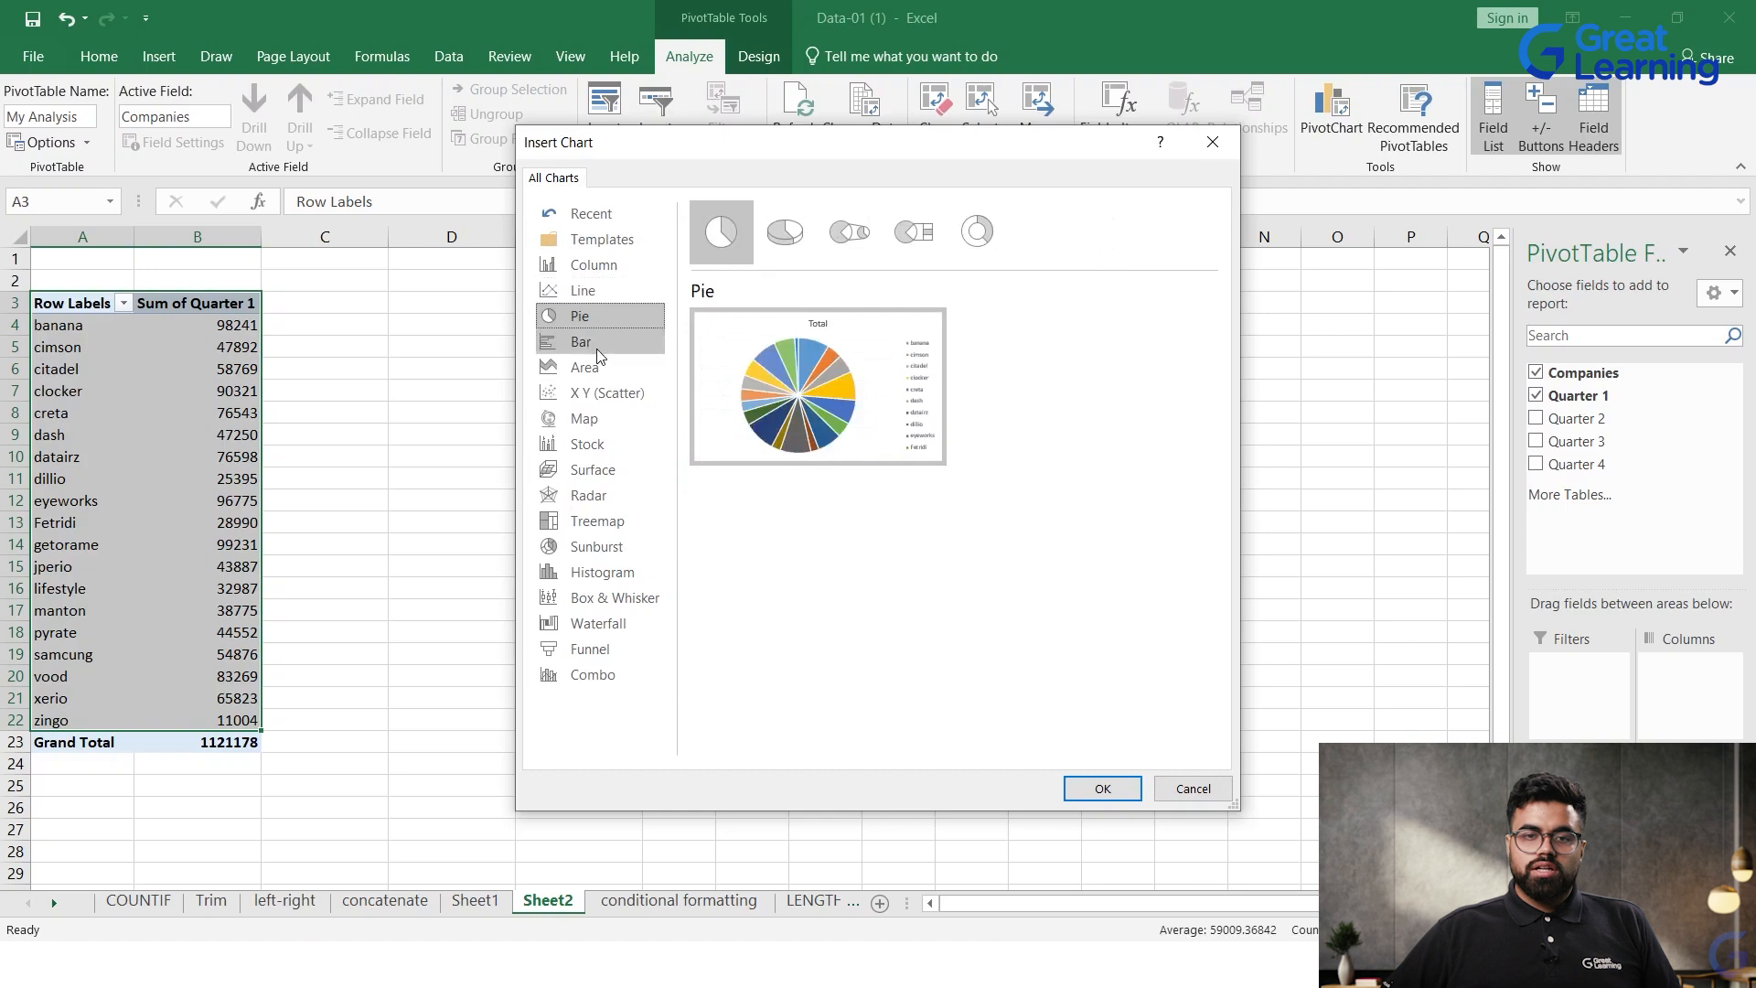
left_click(599, 346)
left_click(602, 368)
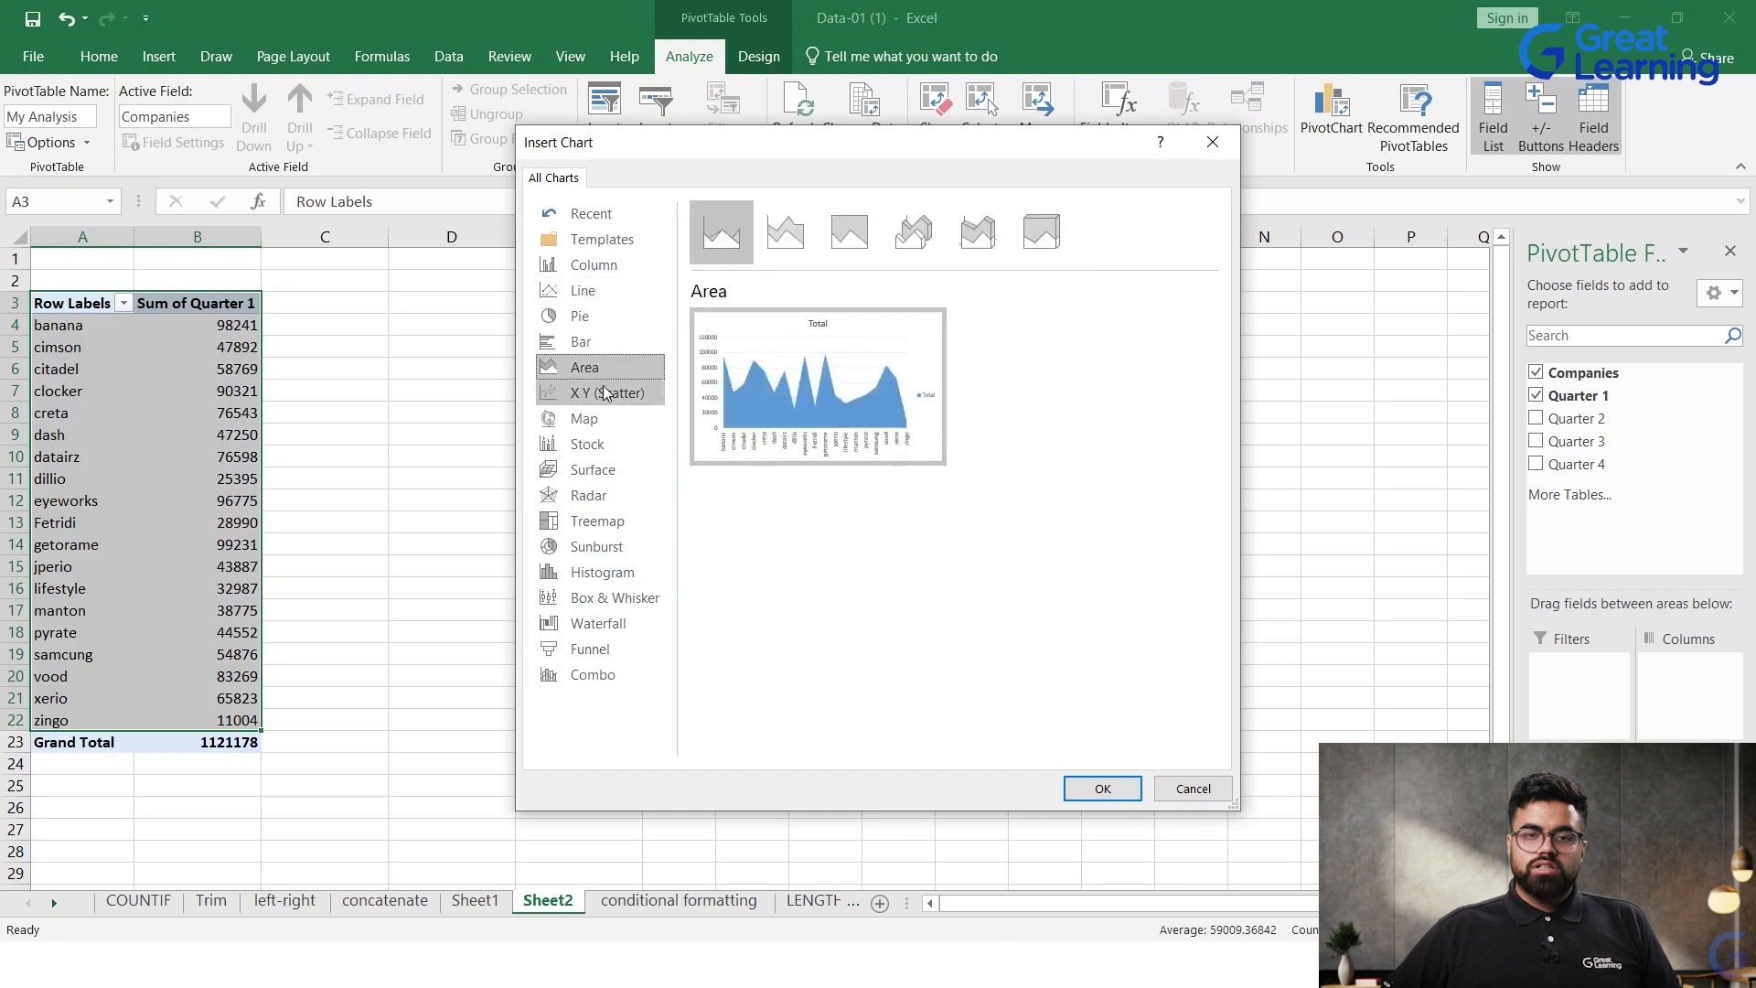
left_click(609, 393)
left_click(614, 417)
Step: Choose the Clustered Column type and insert the PivotChart on the sheet
left_click(594, 265)
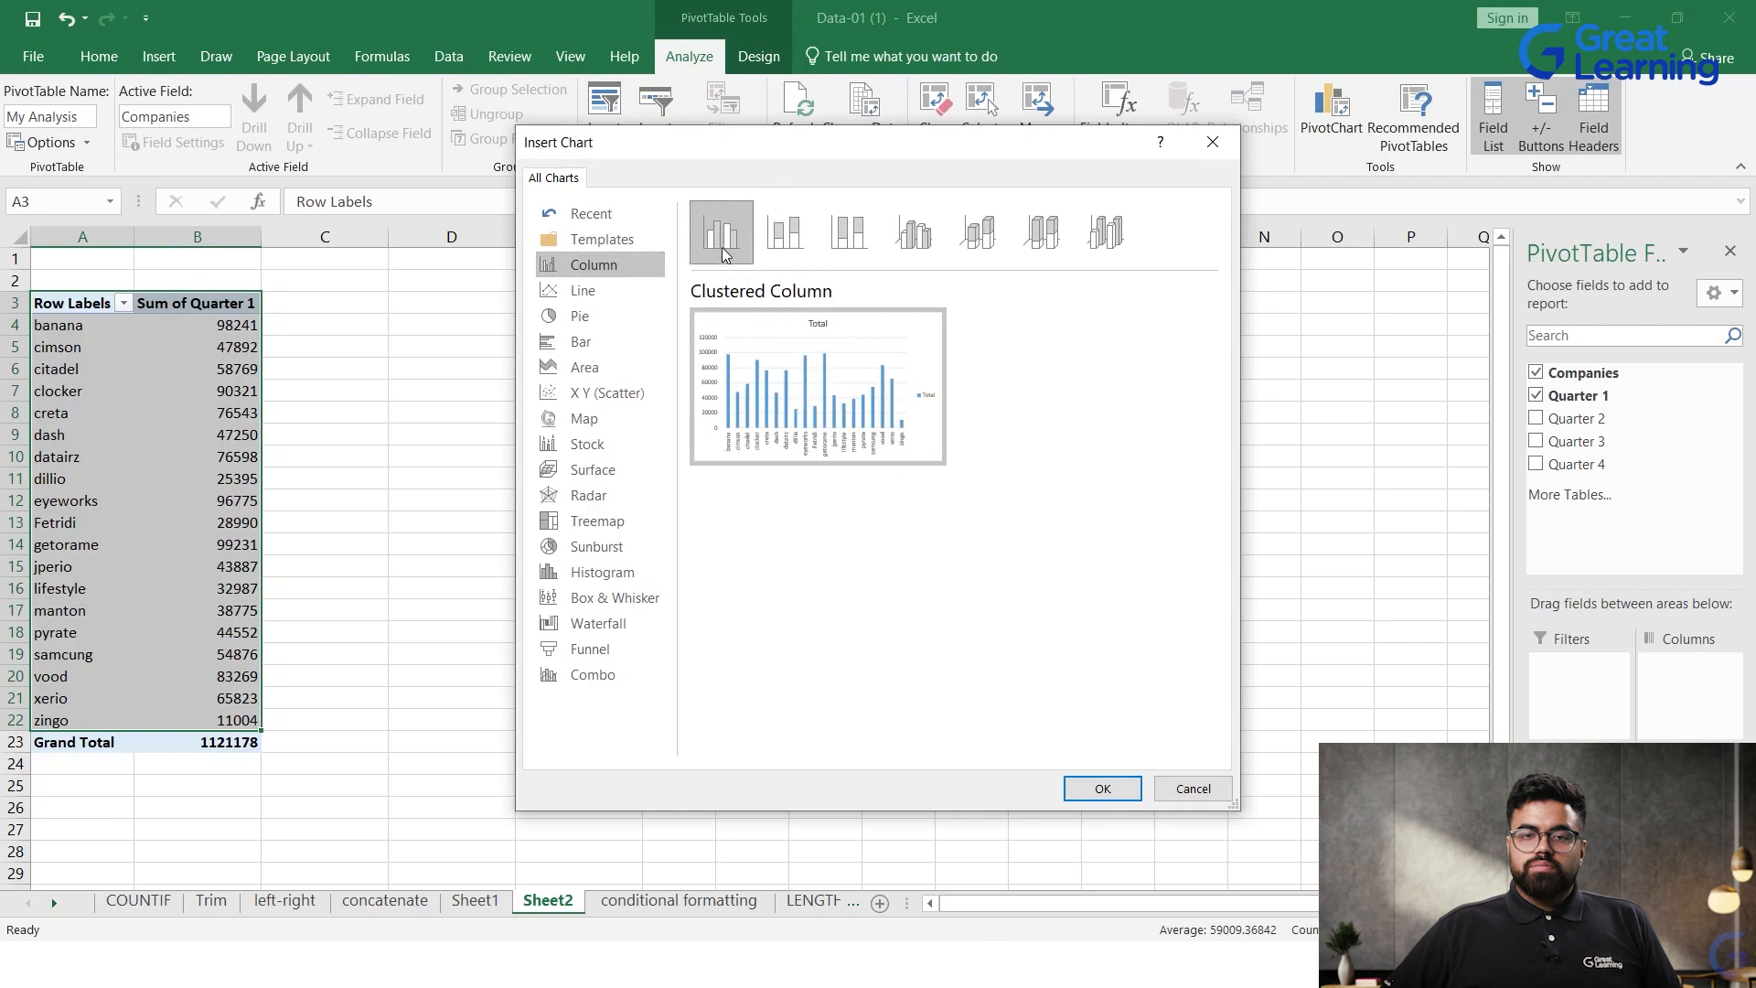
left_click(865, 249)
left_click(720, 233)
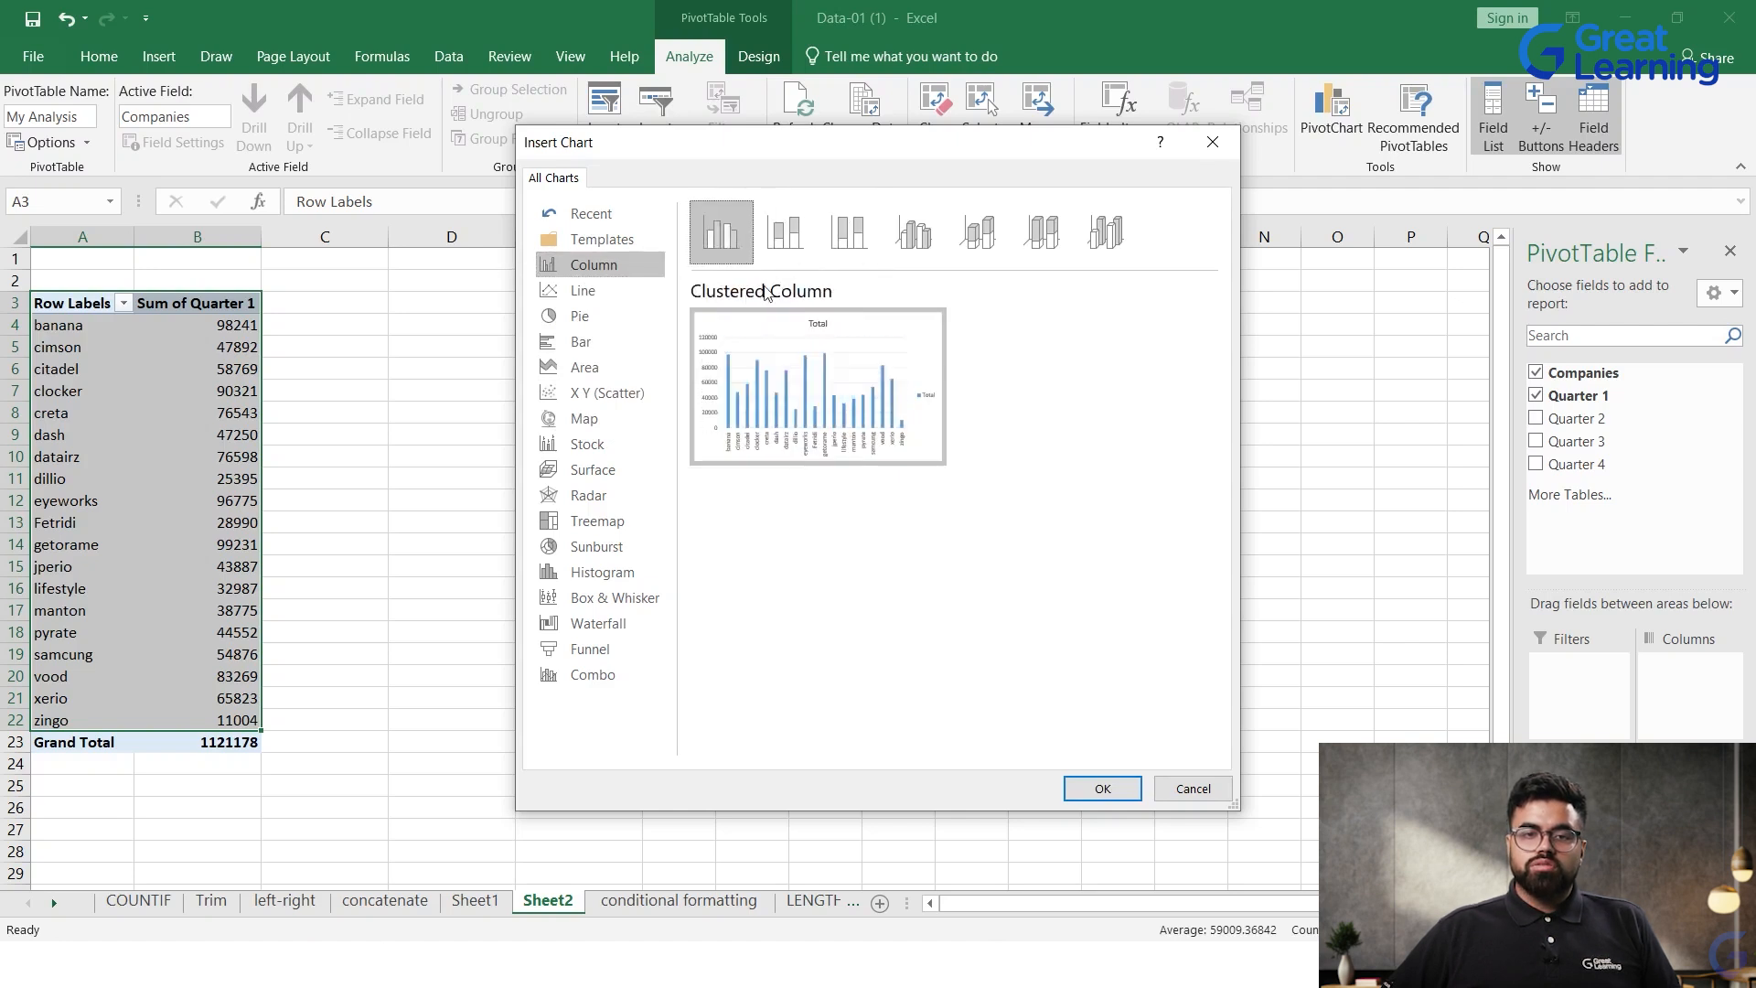
left_click(1106, 786)
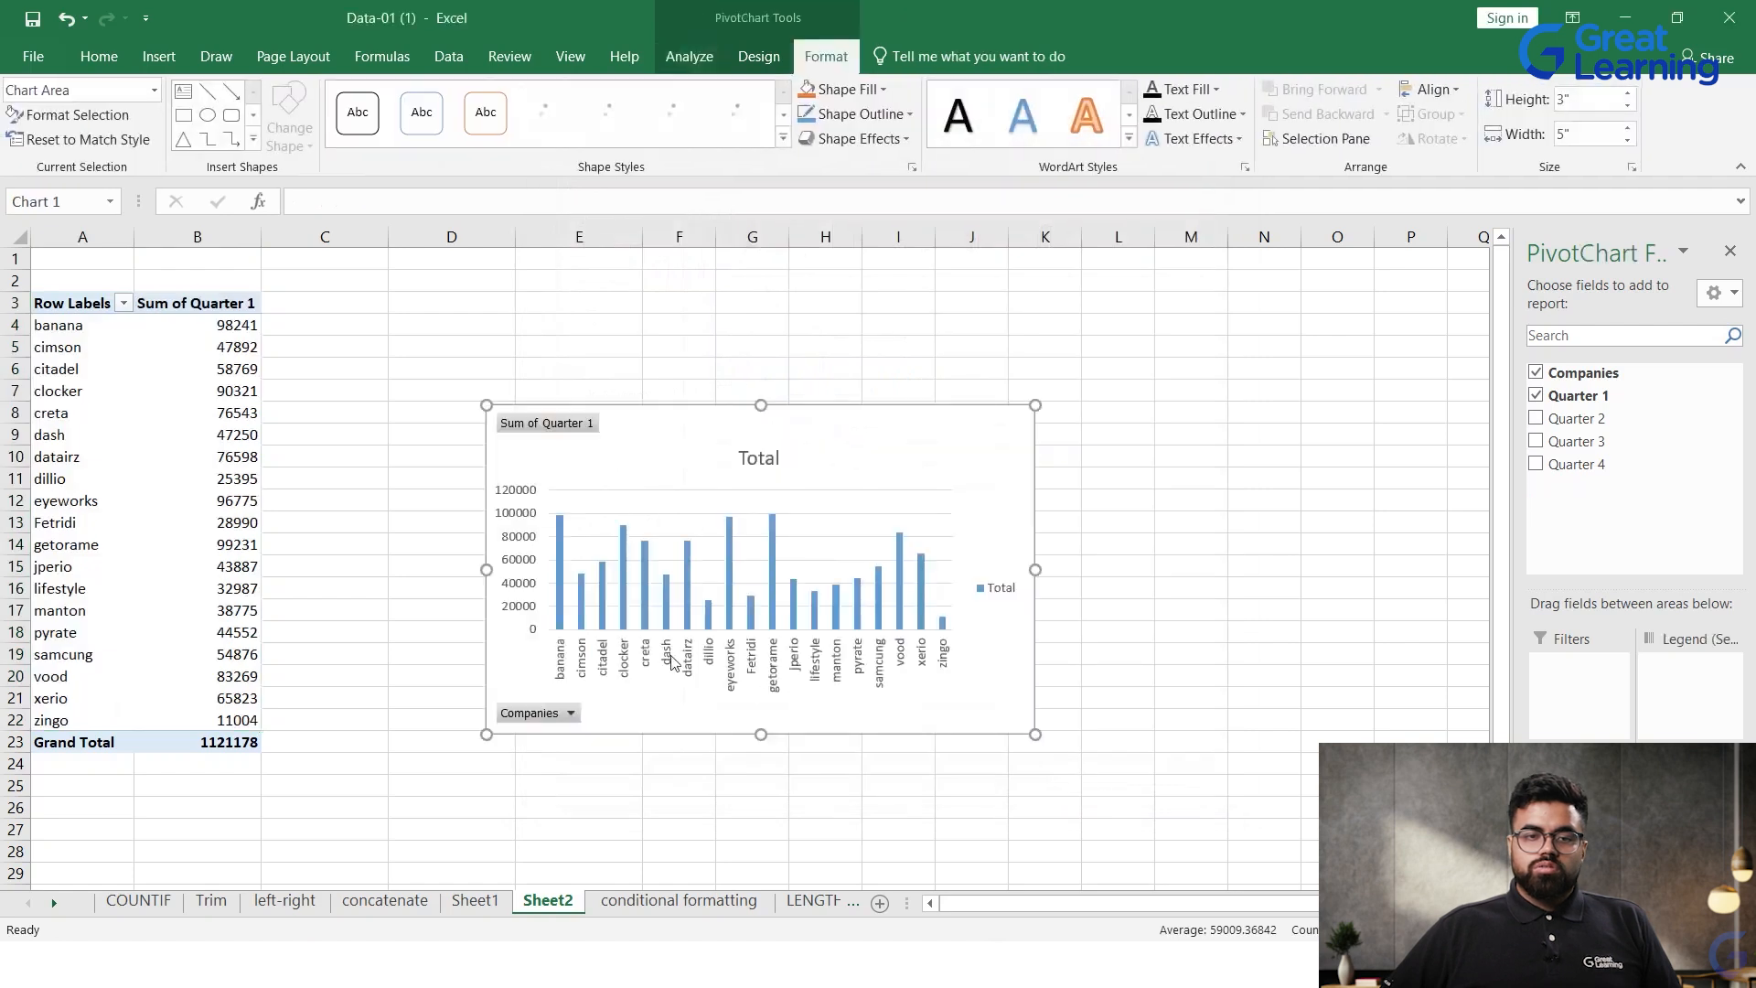
Step: Enlarge the PivotChart to about 4.43" high by 7.1" wide and move it clear of the pivot table
left_click_drag(487, 404, 256, 249)
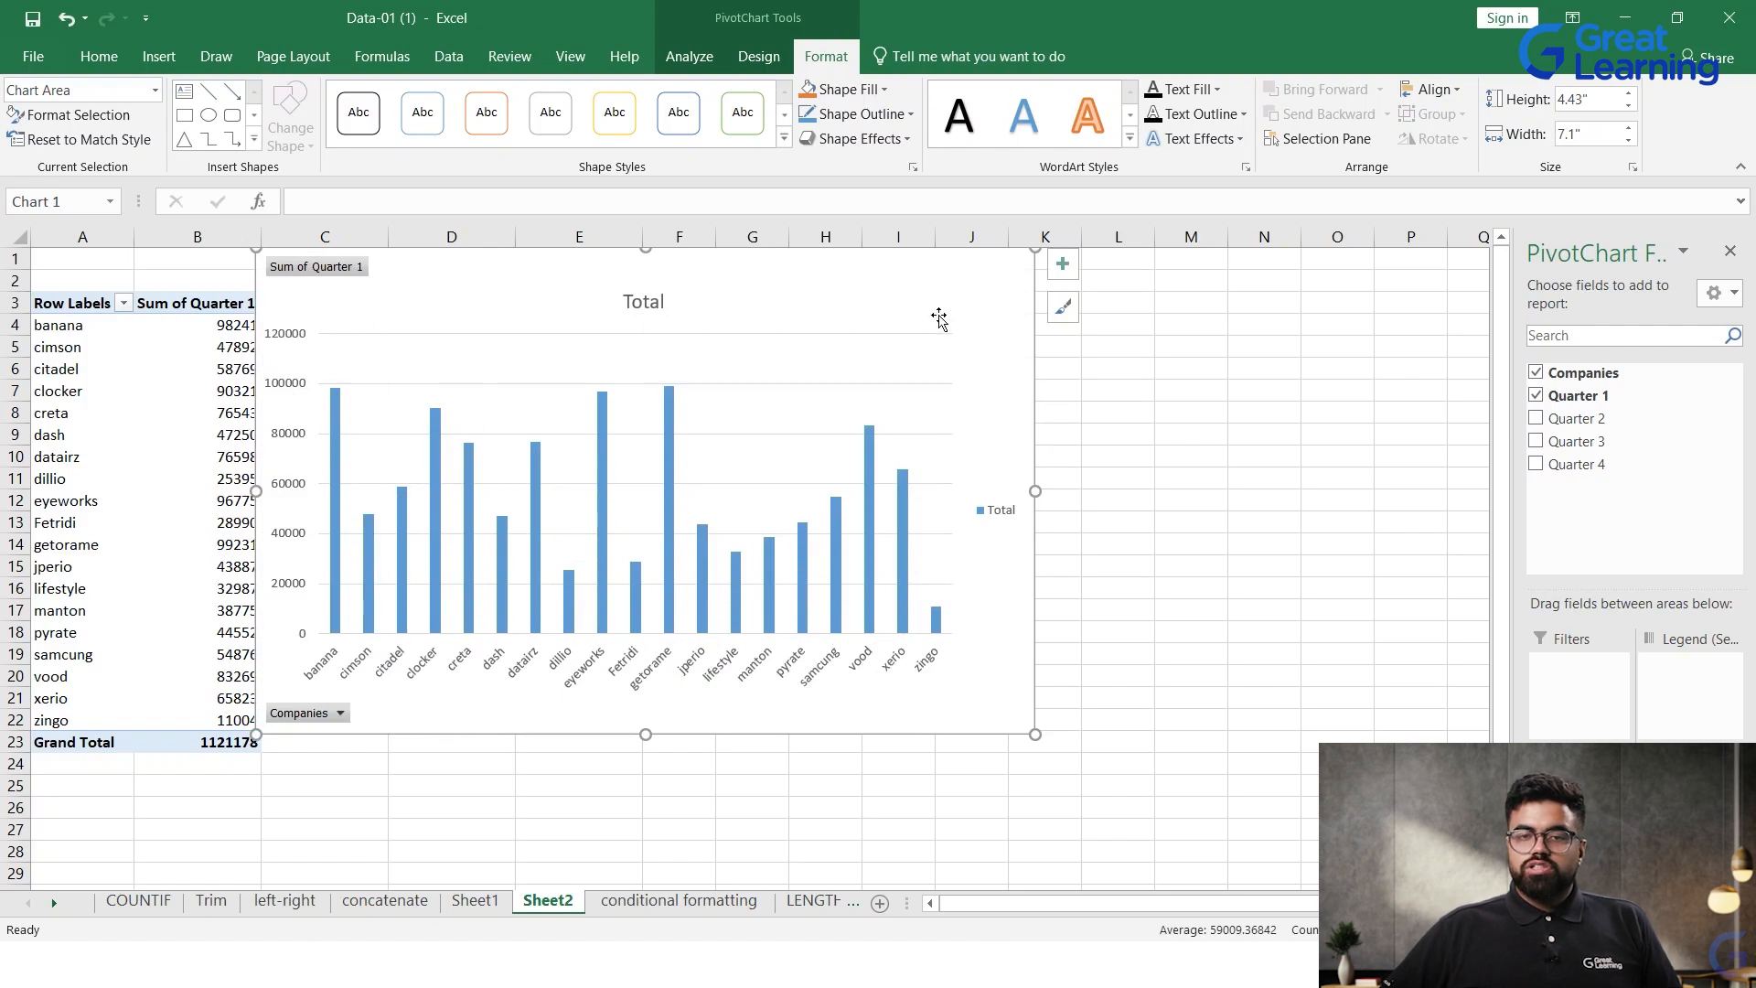
left_click_drag(845, 283, 1051, 427)
double_click(1052, 427)
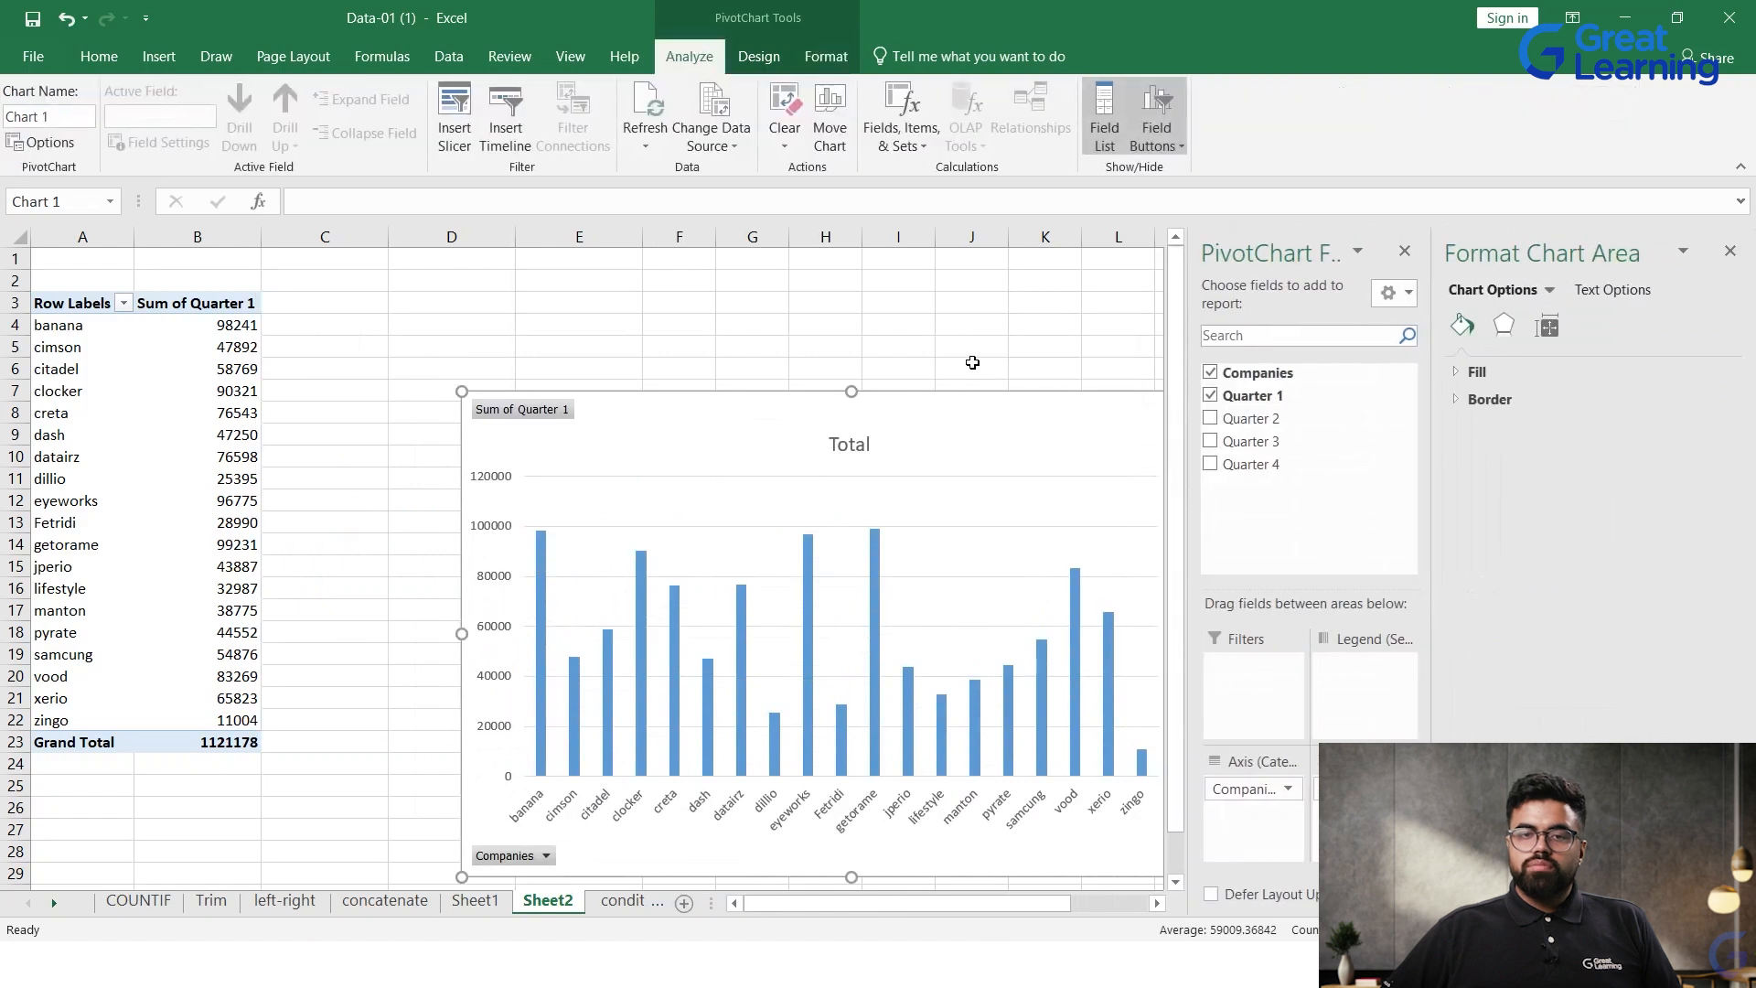
Step: Reposition the plot area inside the PivotChart and compare it with the company names in A4:A22
left_click(1102, 380)
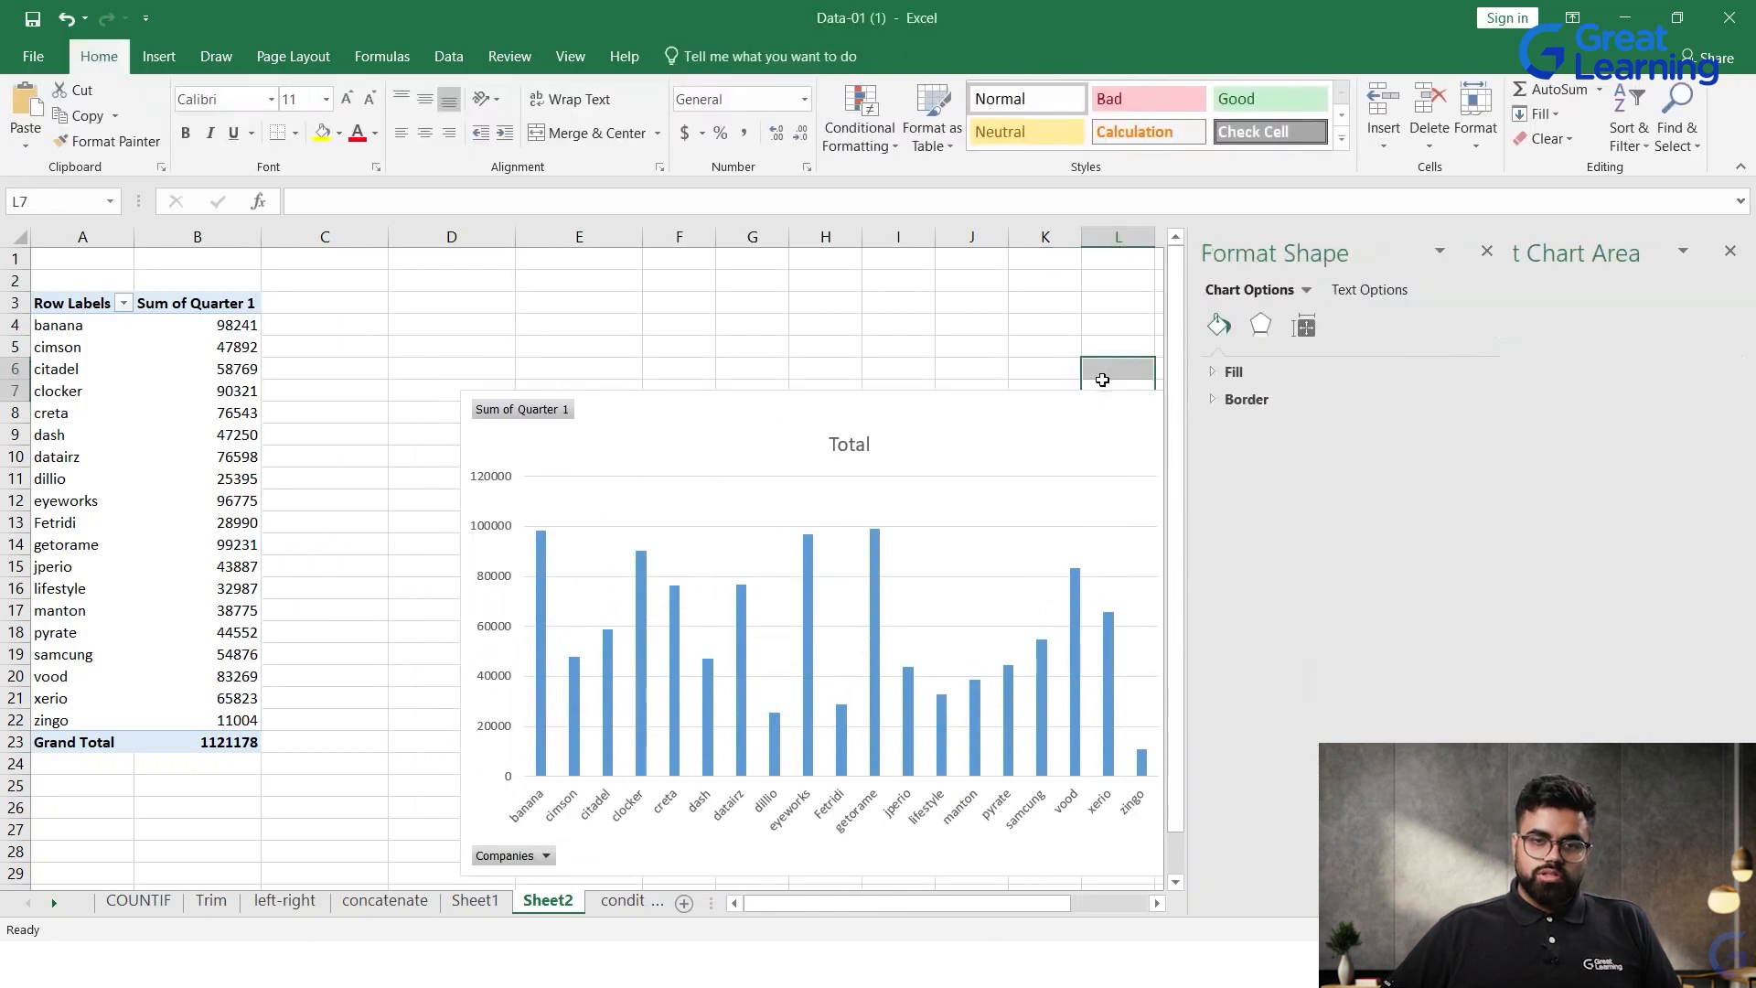
left_click_drag(620, 489, 823, 435)
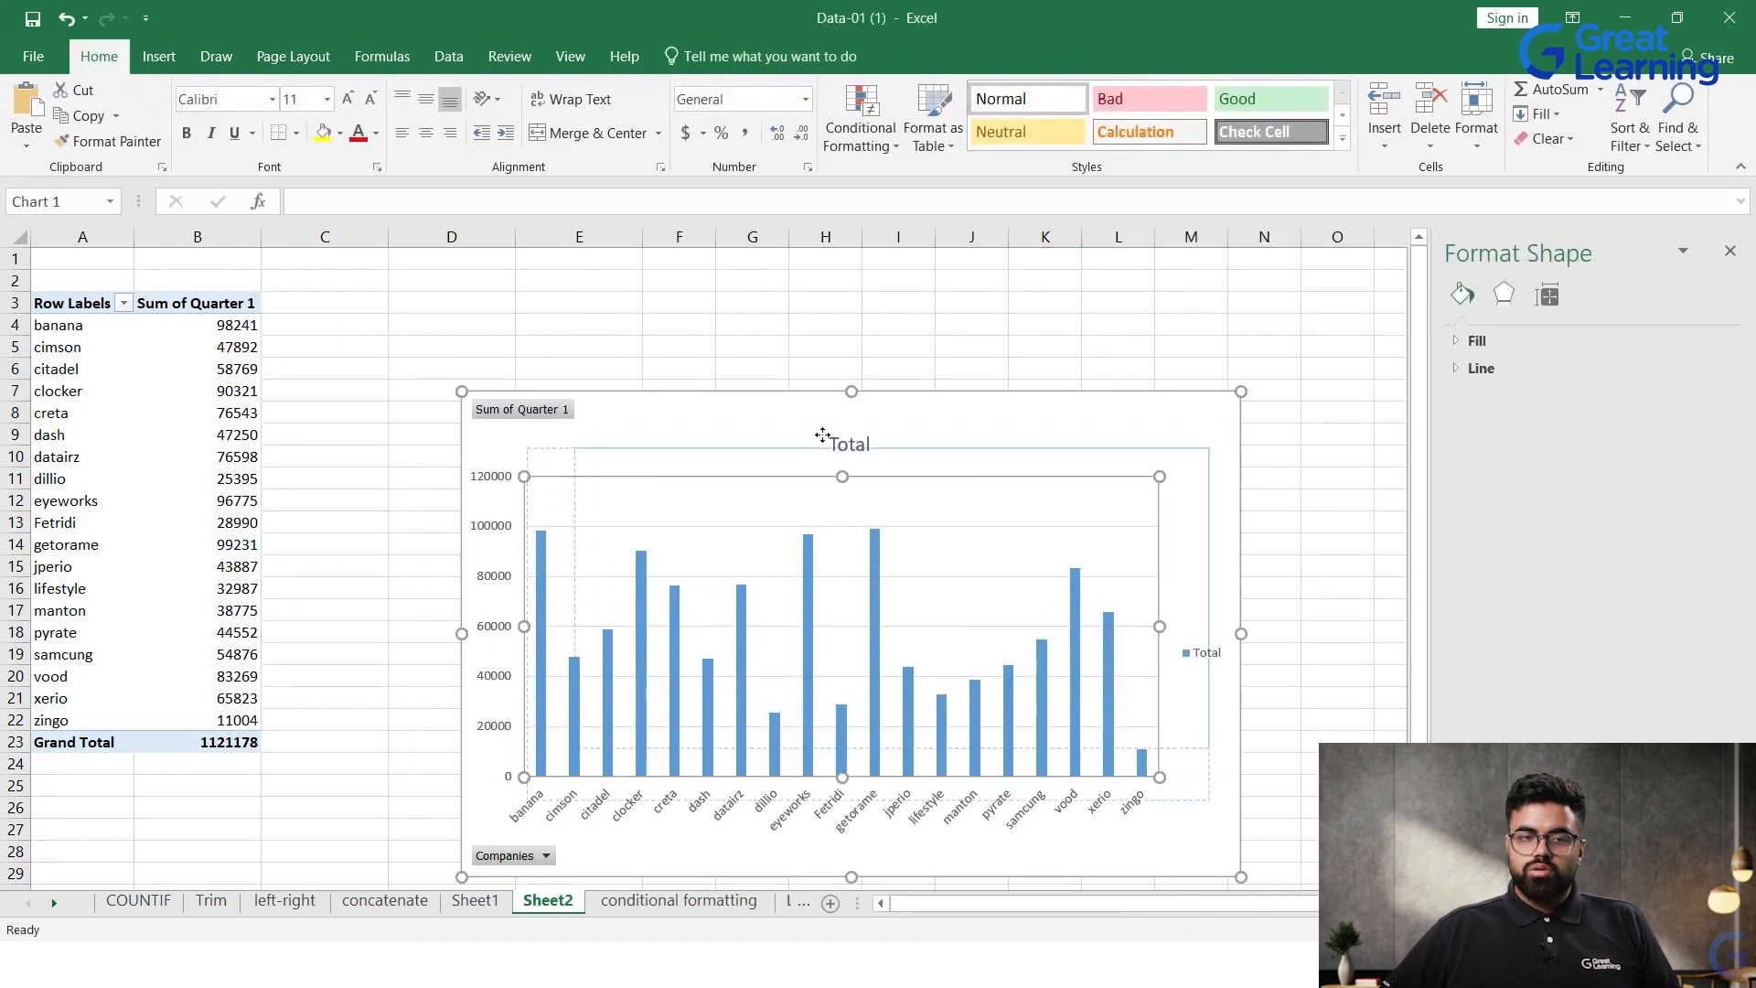
left_click_drag(94, 326, 94, 720)
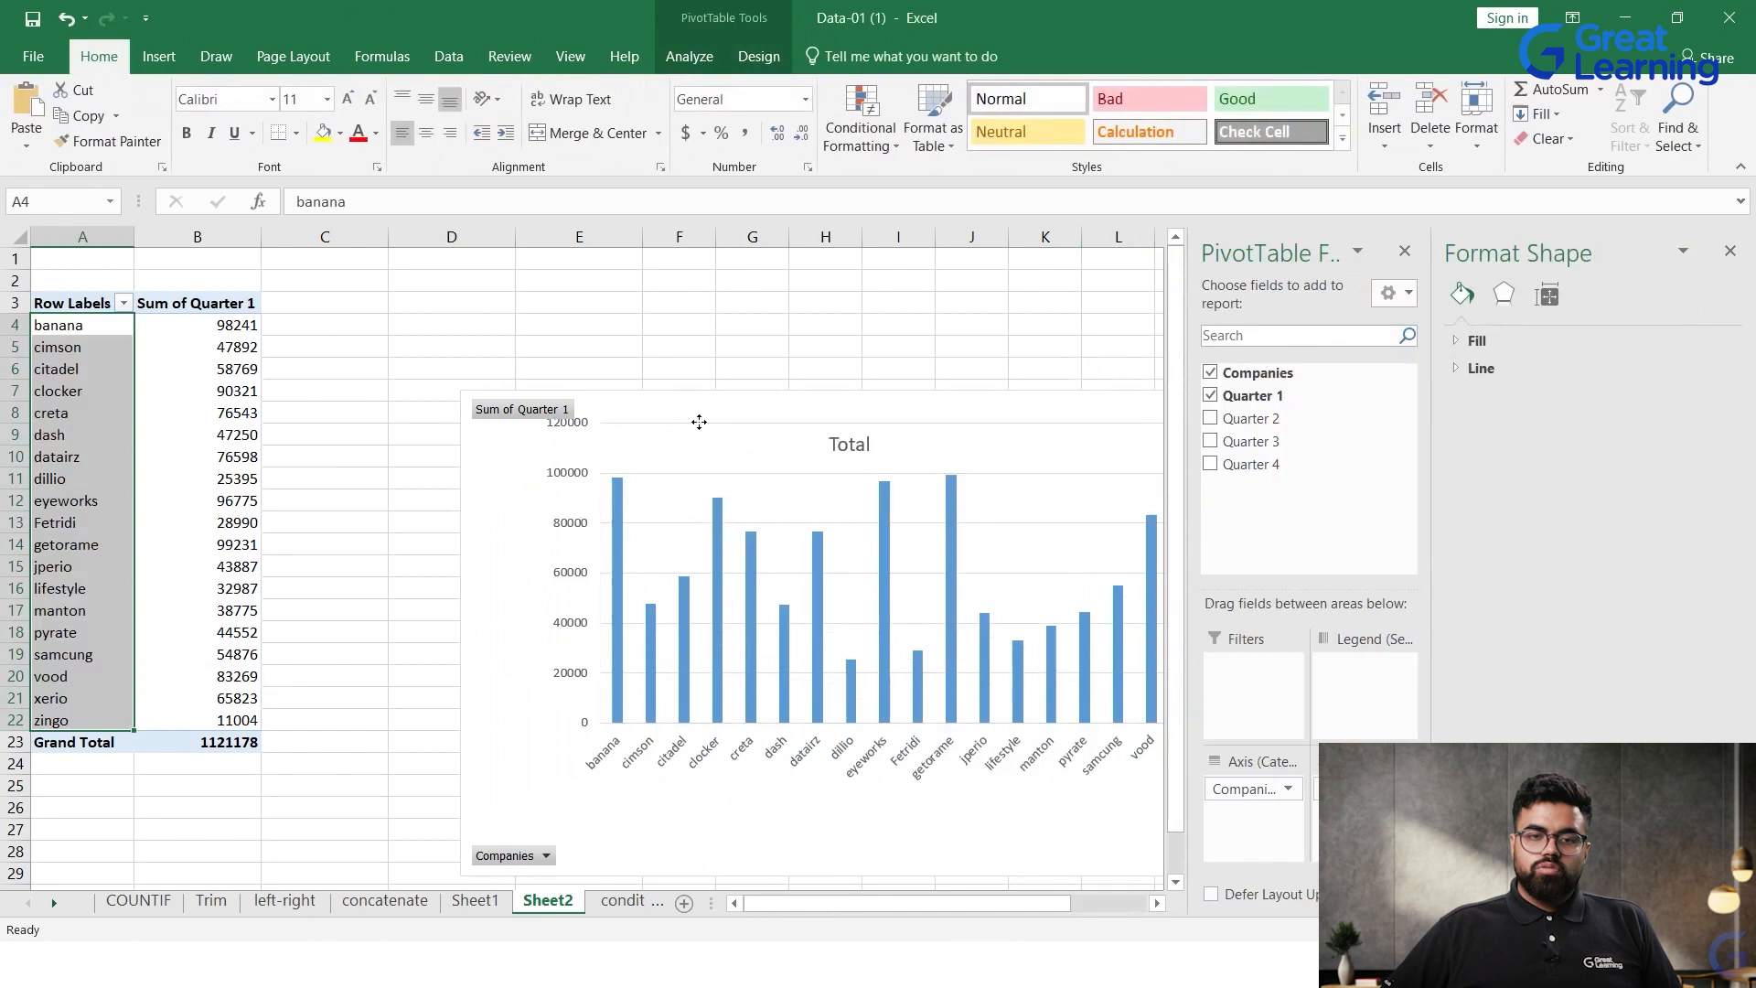
left_click(697, 420)
left_click_drag(566, 474, 484, 354)
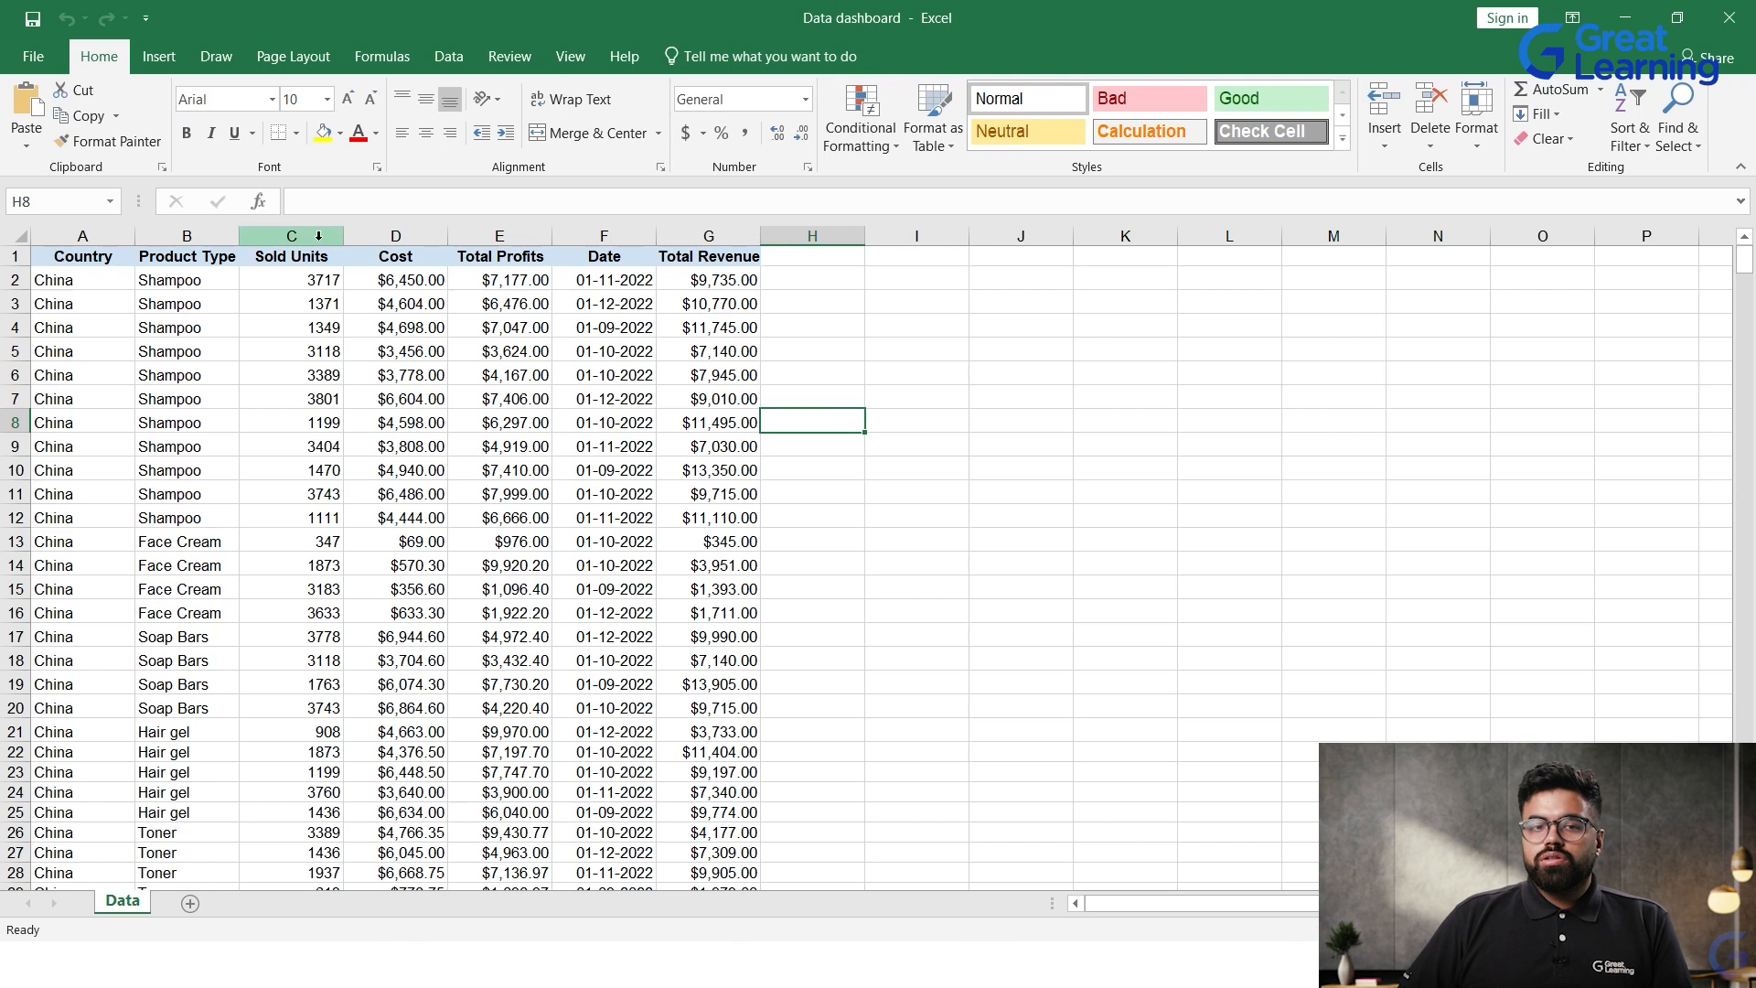
Step: Look through the records in the Data sheet of the Data dashboard workbook, from Sold Units and Date to Total Revenue
left_click(296, 293)
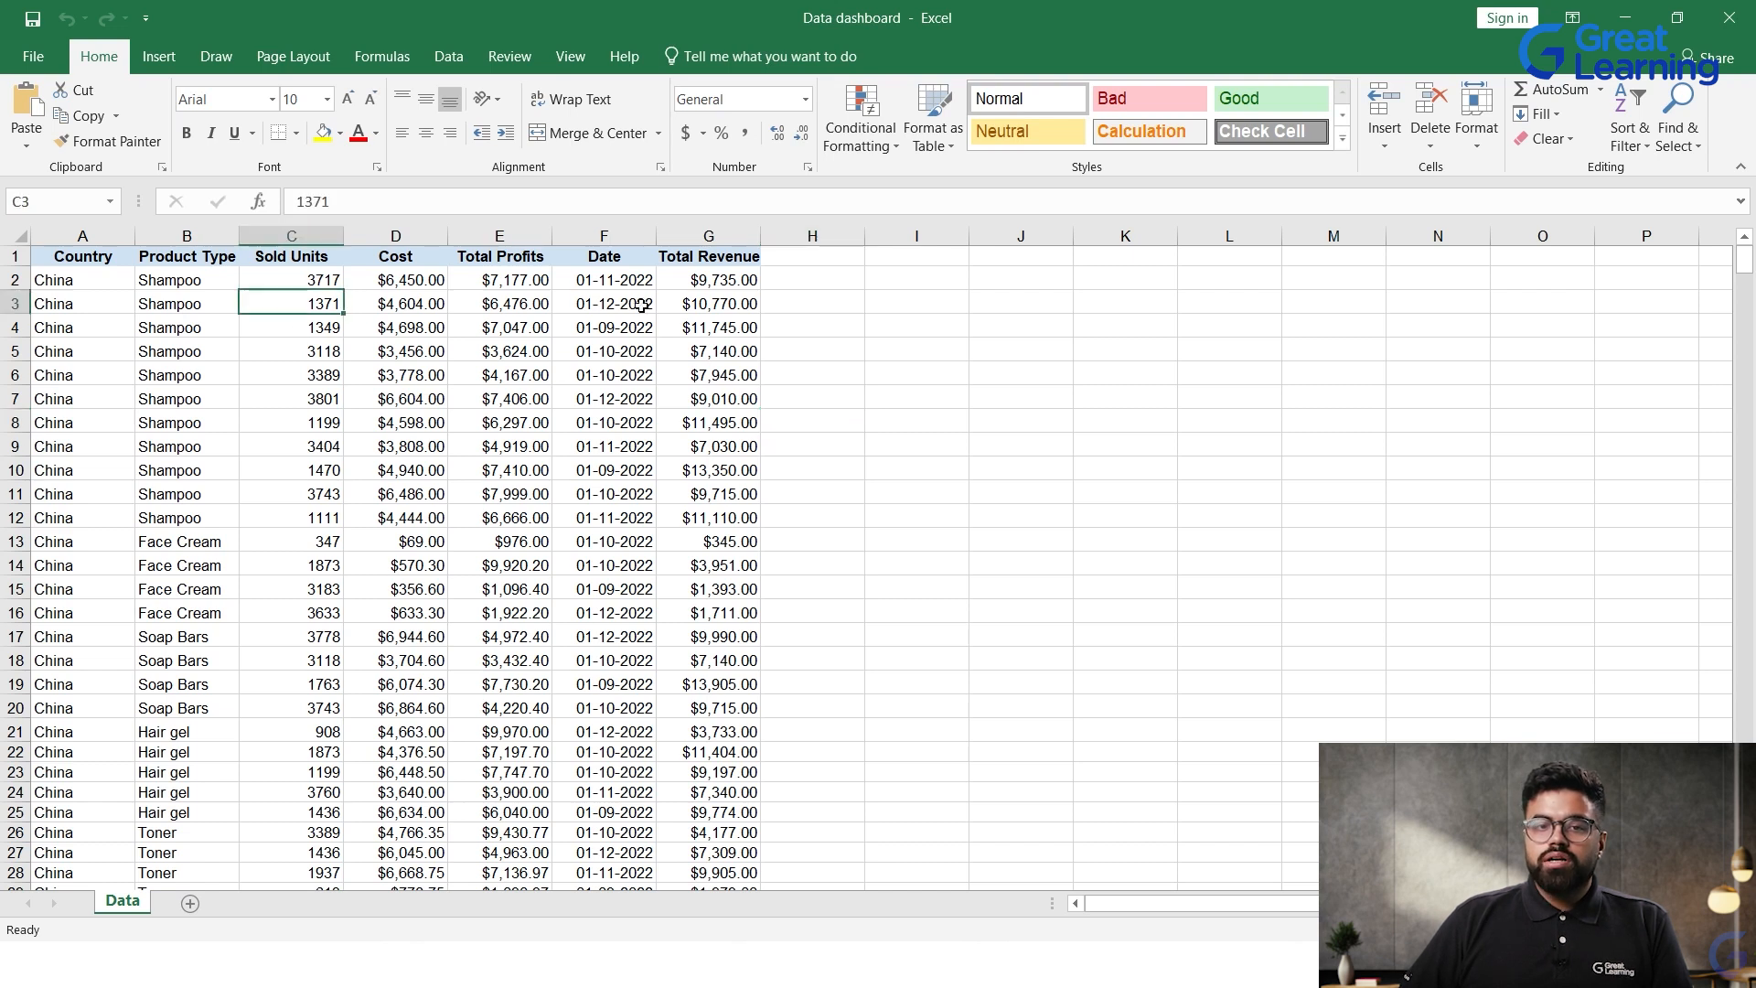
left_click(605, 285)
scroll(694, 392, "down", 17)
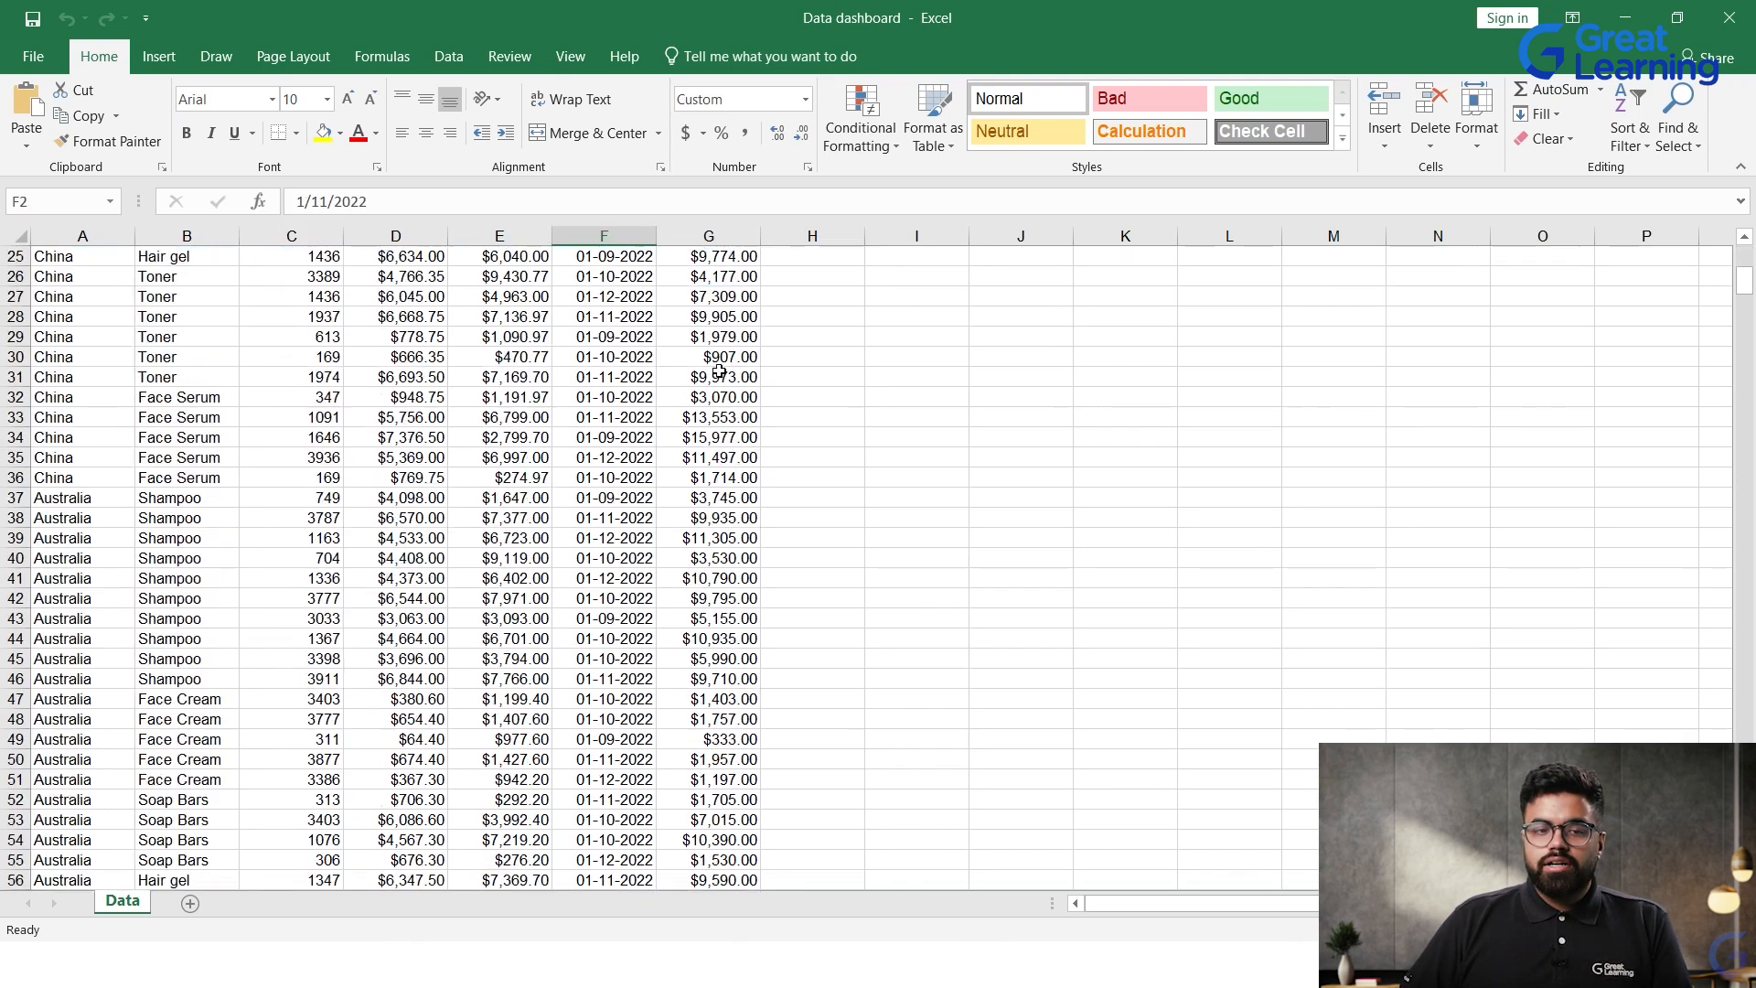
scroll(686, 402, "down", 20)
scroll(668, 407, "up", 9)
scroll(667, 407, "up", 20)
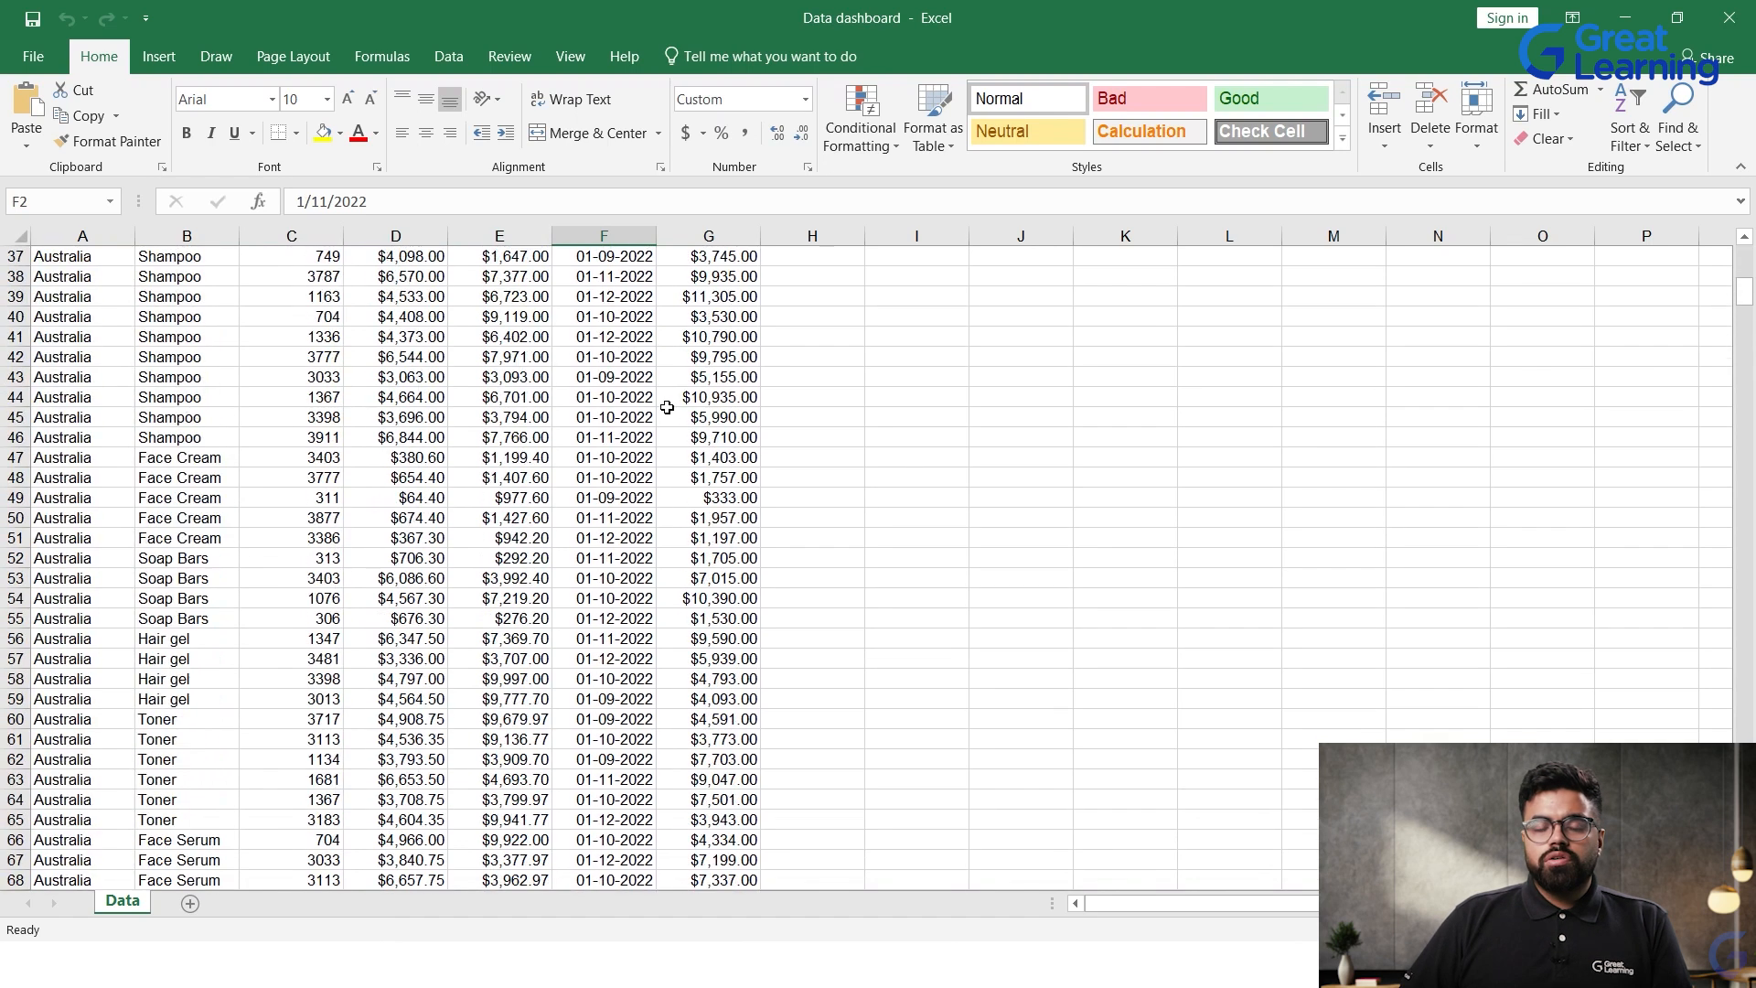
scroll(660, 477, "up", 12)
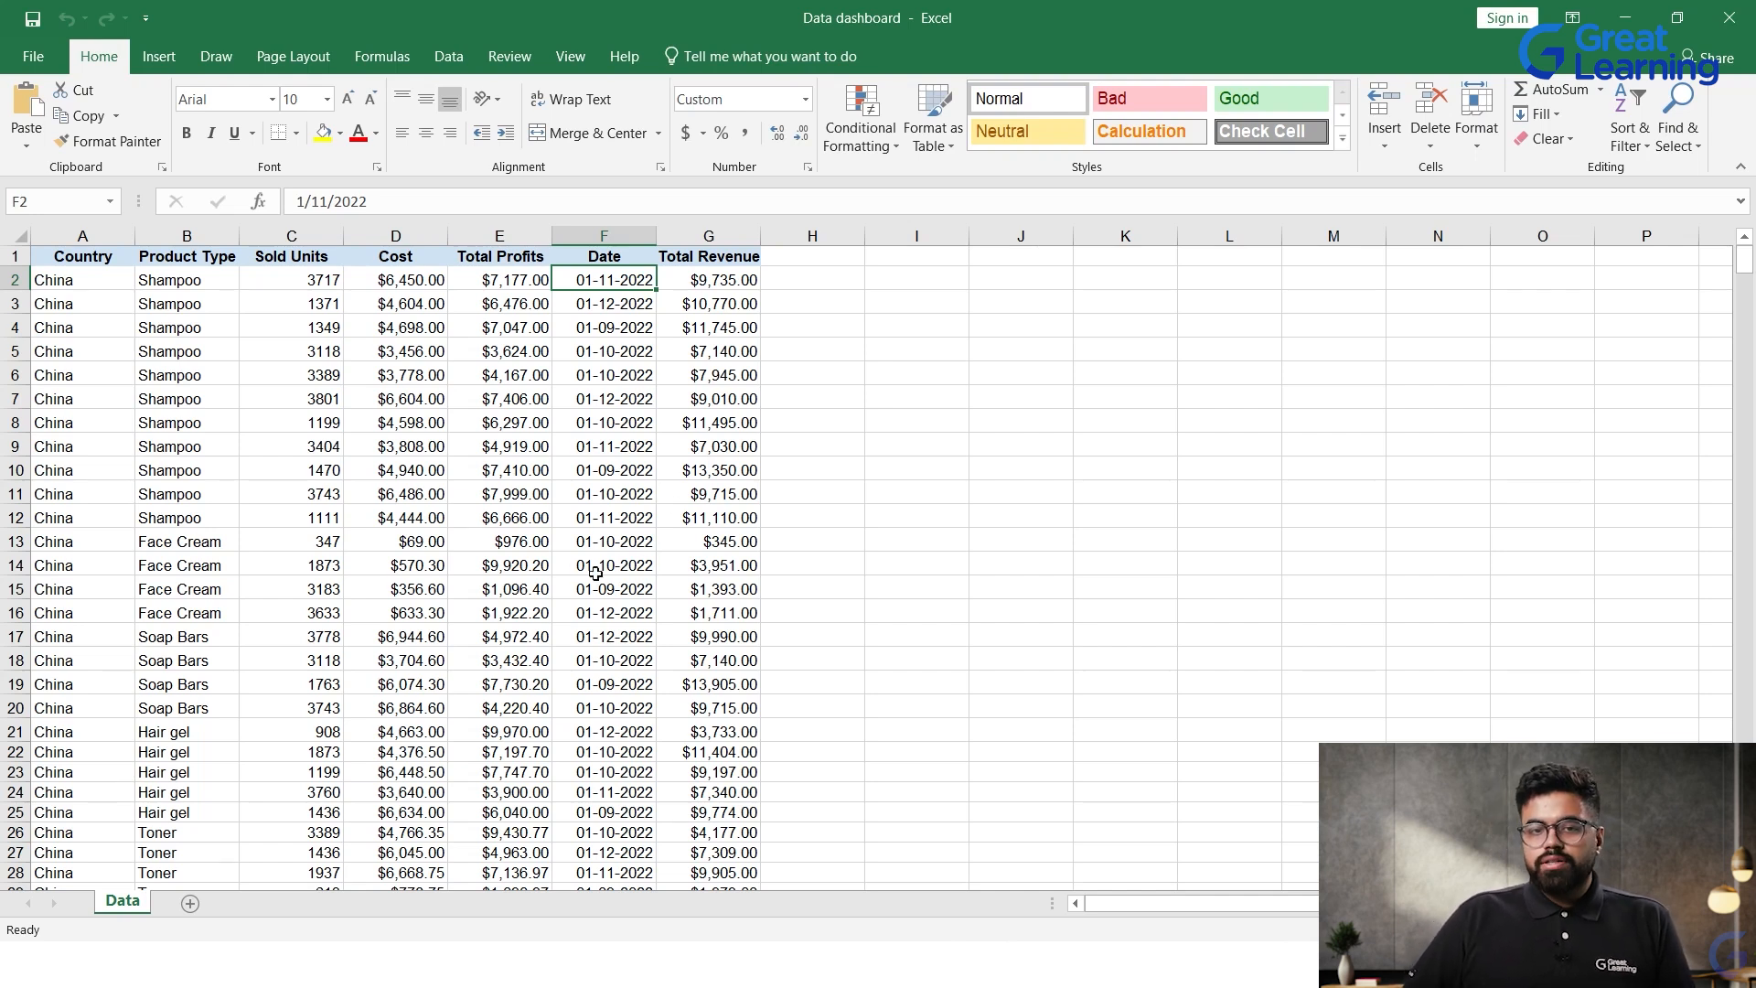
scroll(707, 545, "down", 7)
scroll(708, 545, "up", 7)
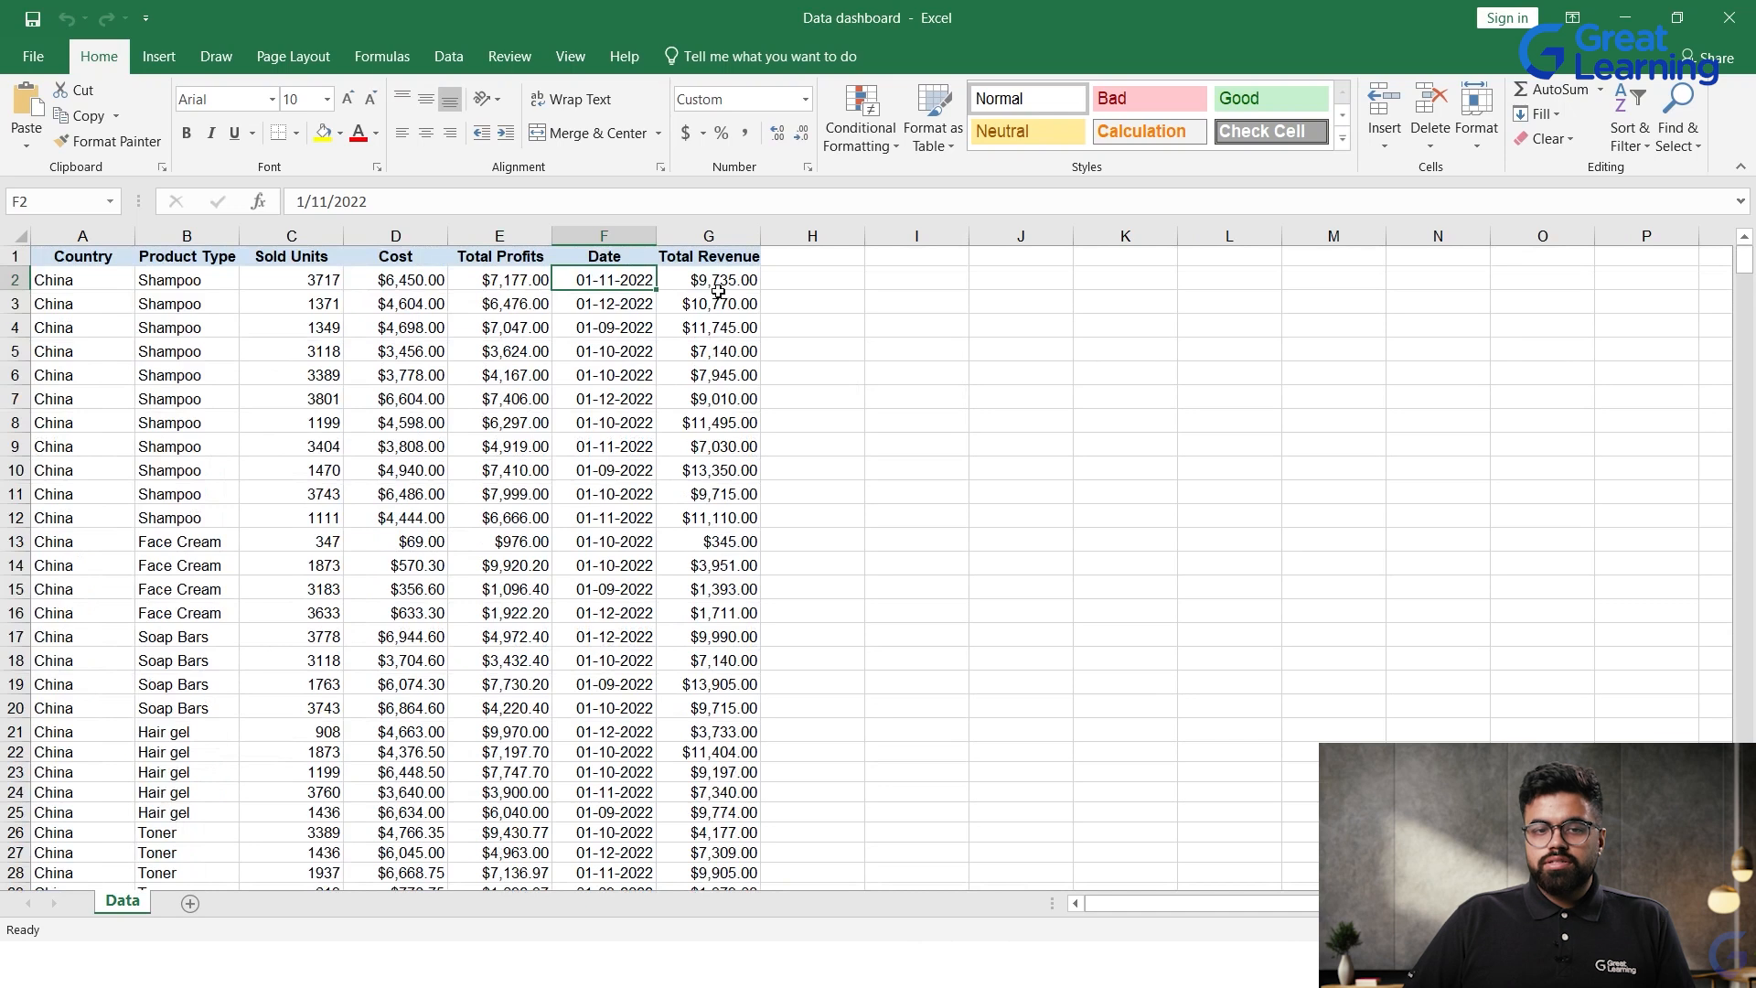
scroll(599, 676, "down", 11)
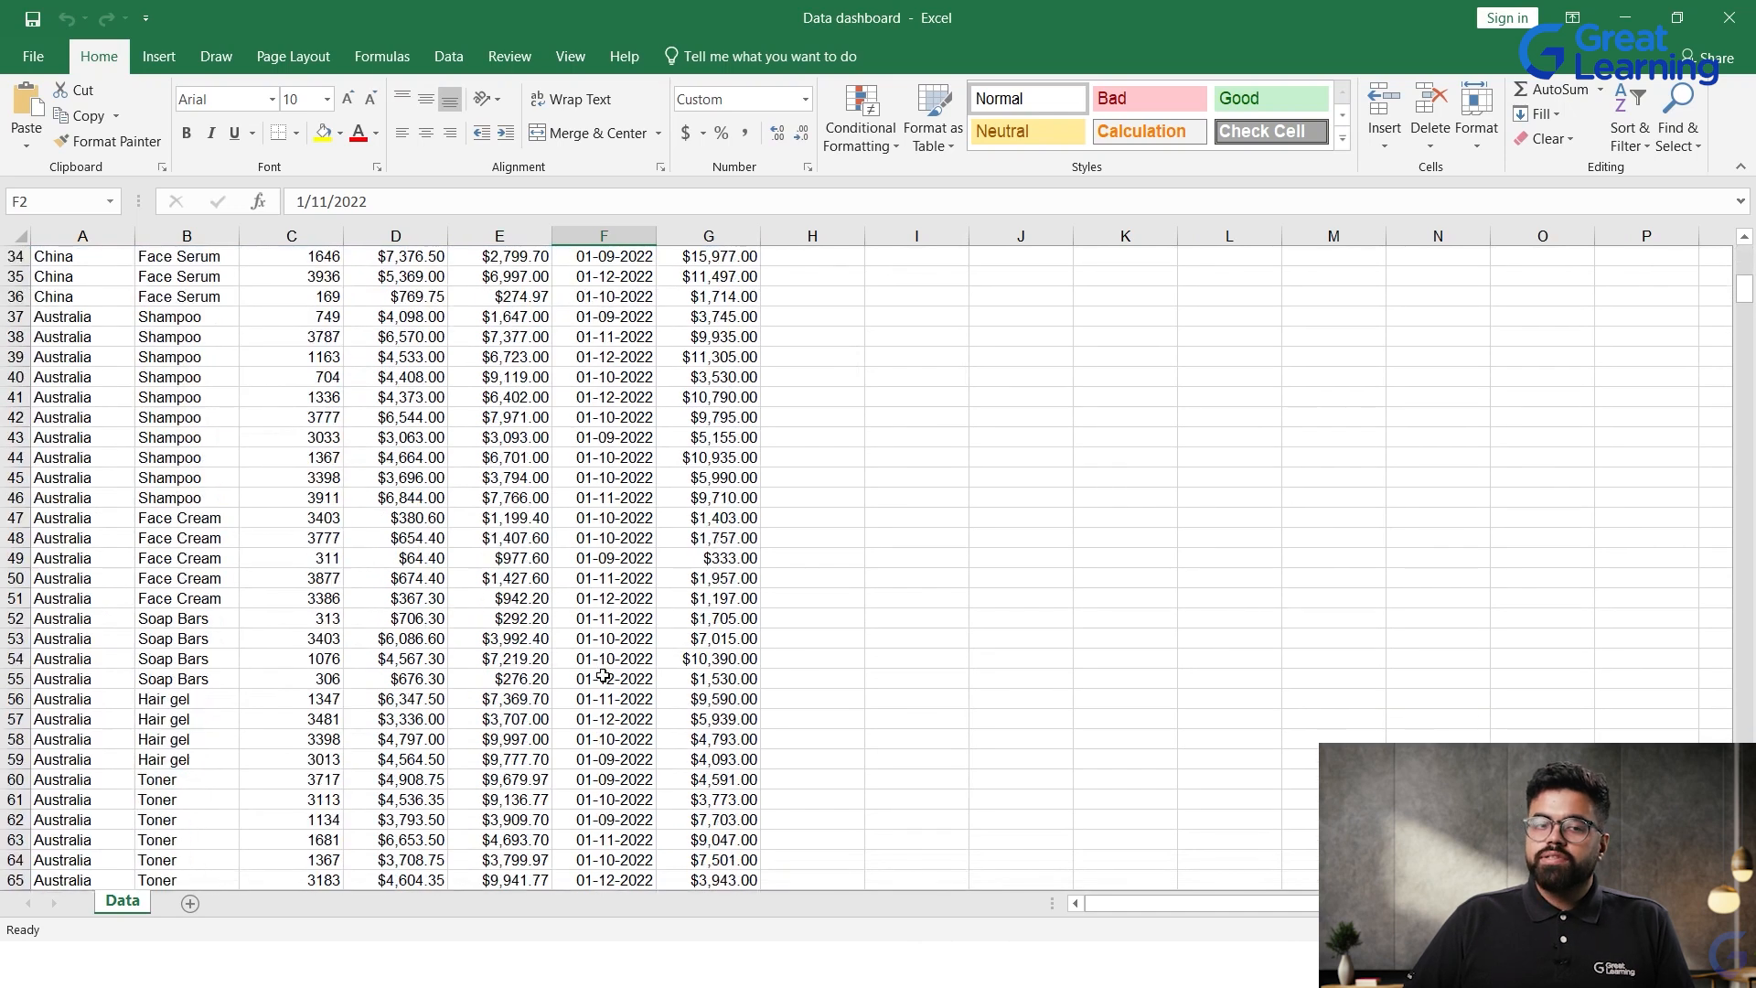
scroll(603, 676, "up", 11)
Step: Examine the Country and Product Type entries in the China rows of the Data sheet
left_click(145, 328)
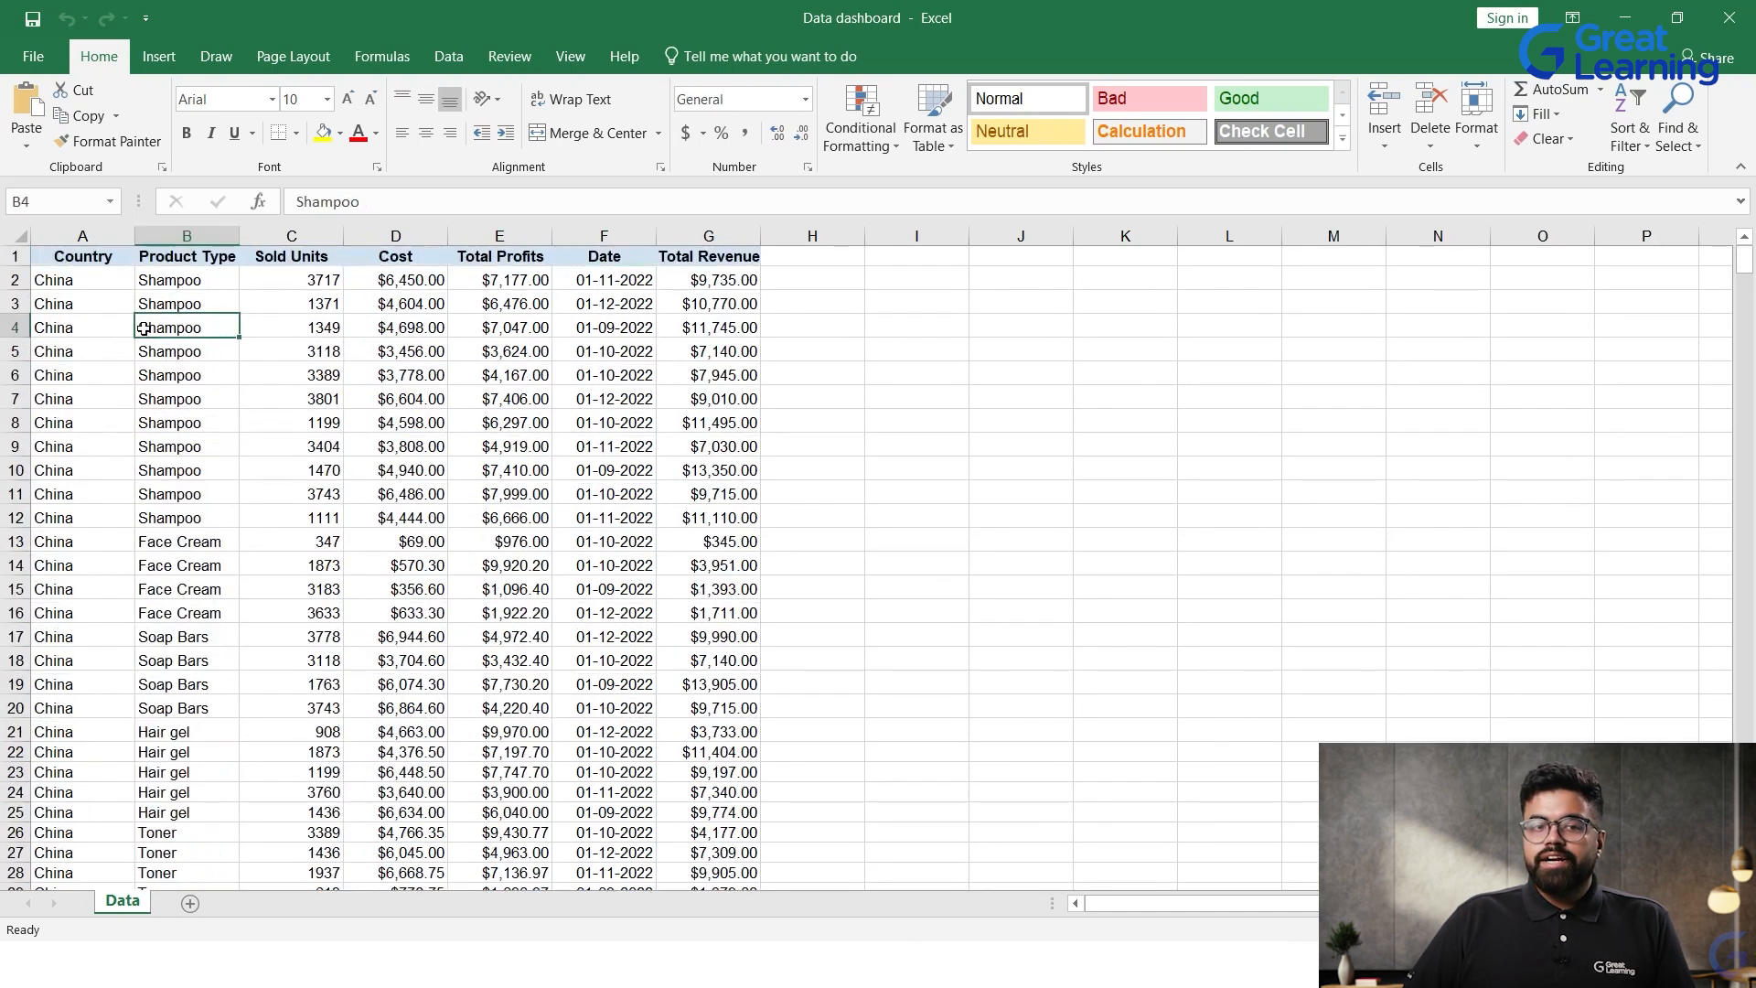
left_click(80, 322)
left_click(186, 453)
left_click(88, 457)
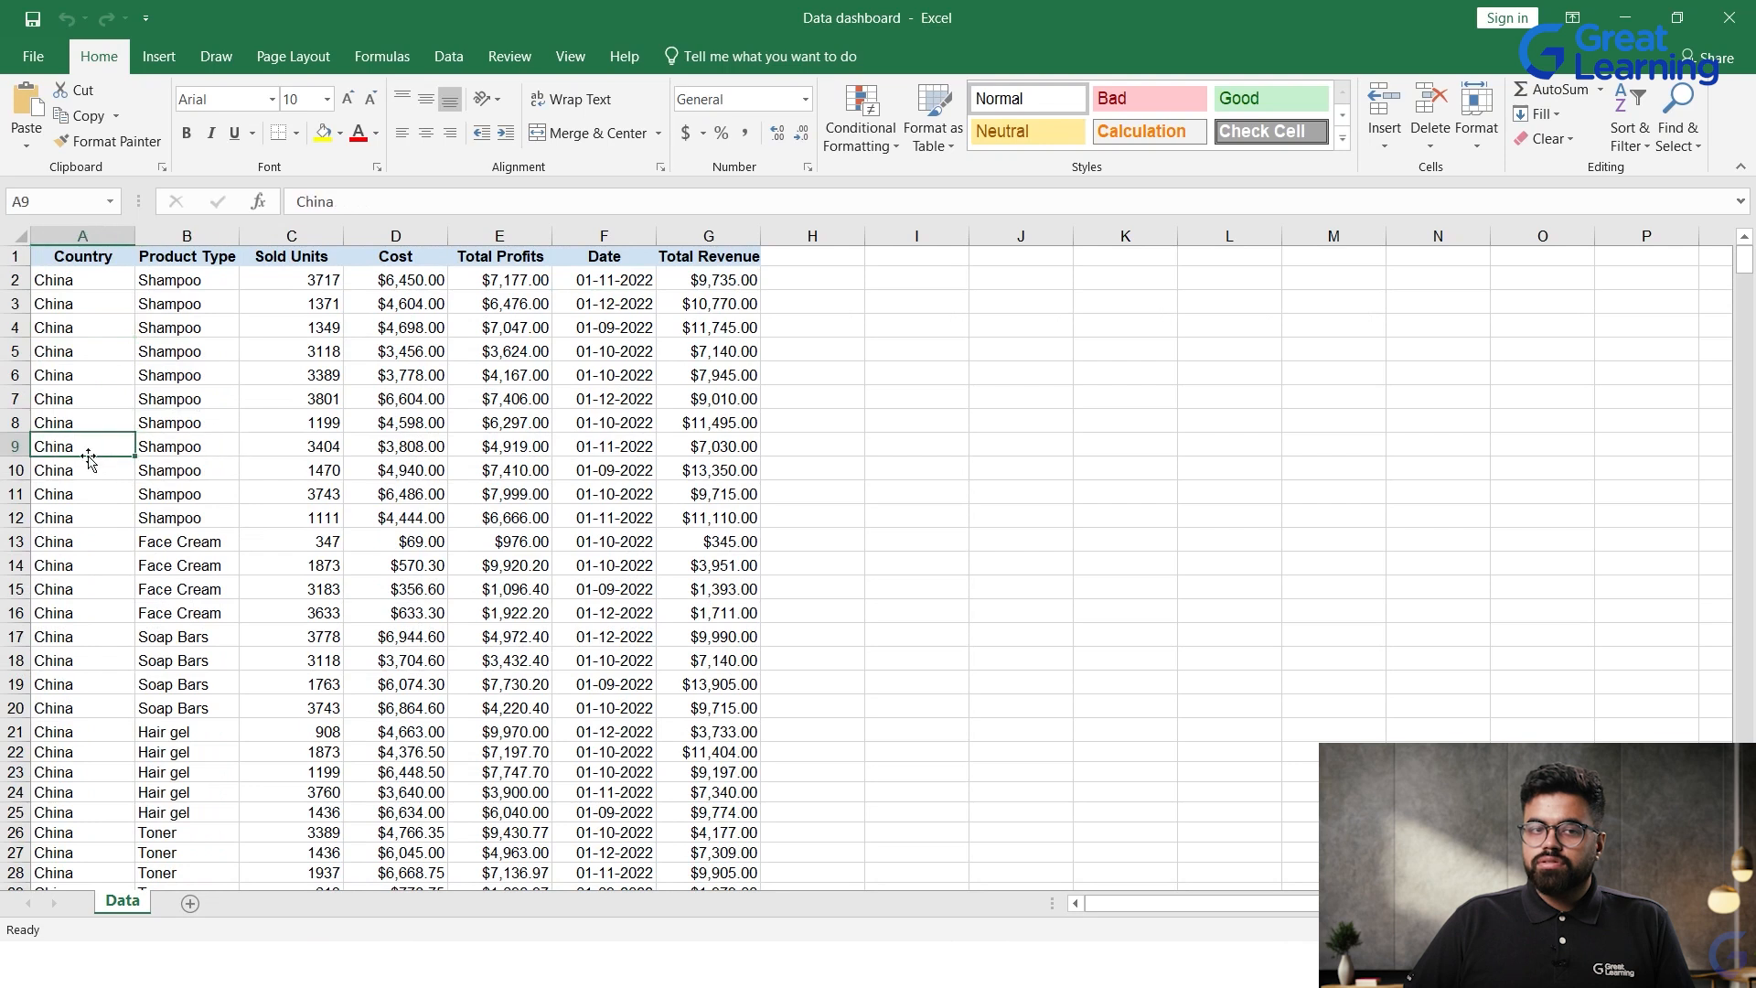
left_click(159, 543)
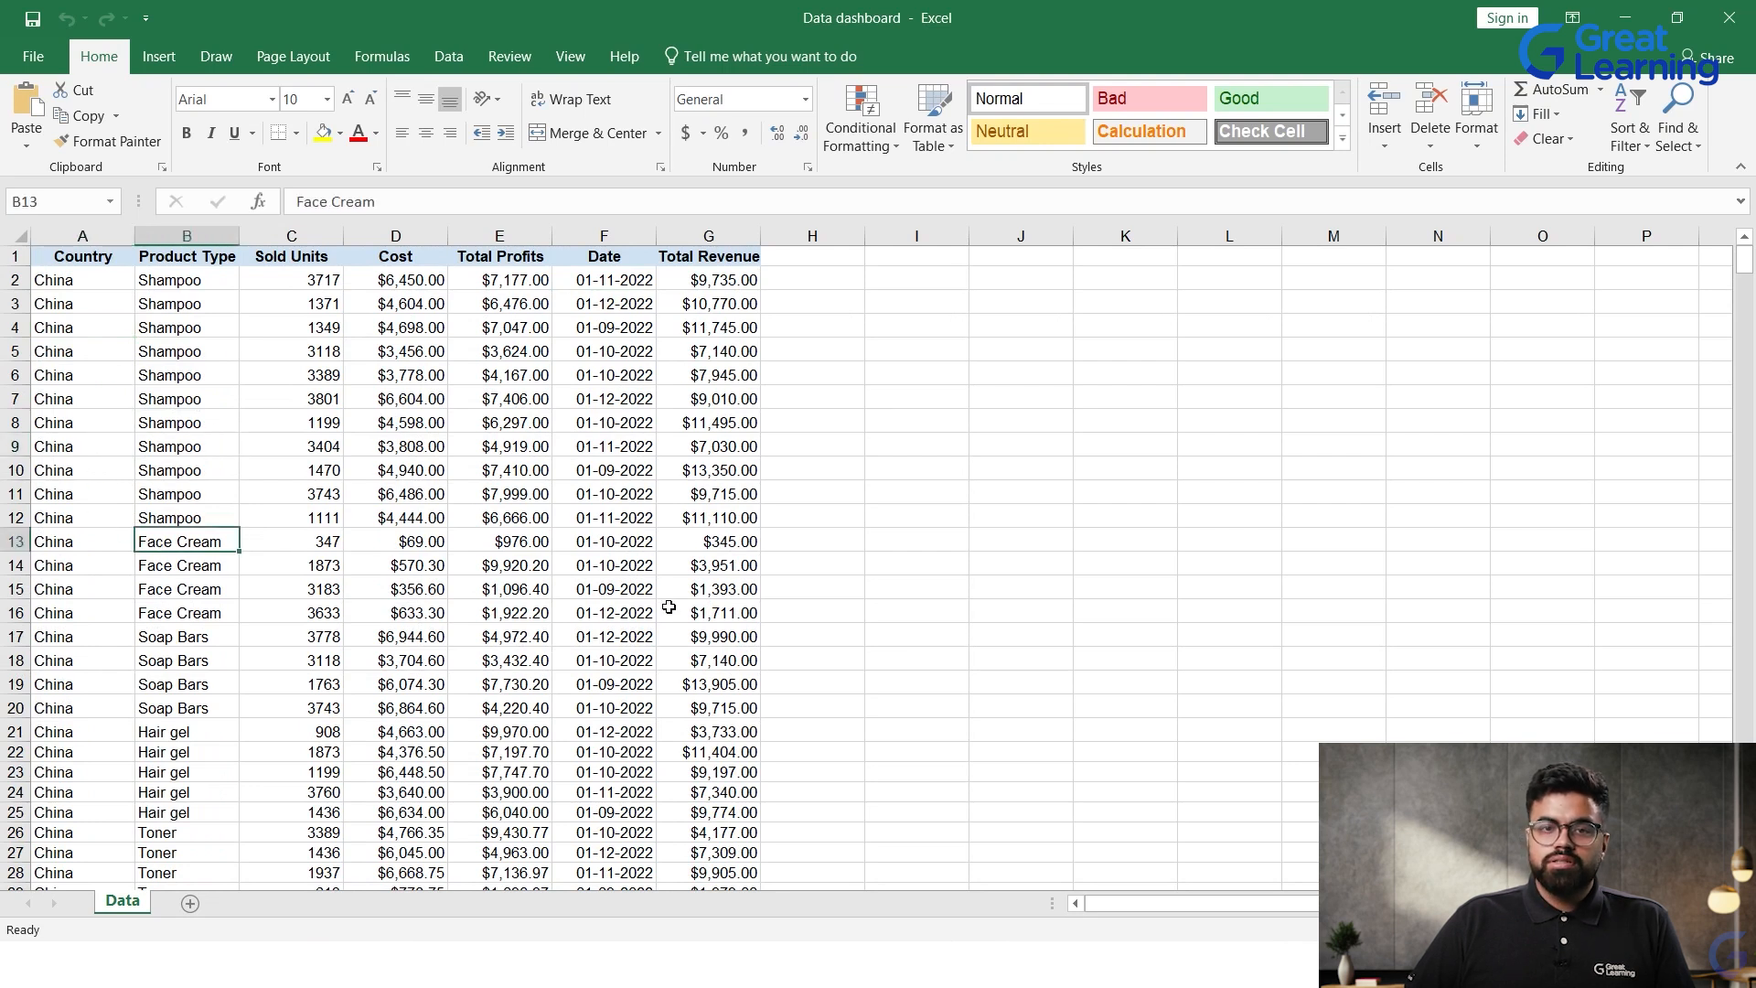
Step: Add a new blank worksheet to the Data dashboard workbook
left_click(190, 903)
left_click(546, 494)
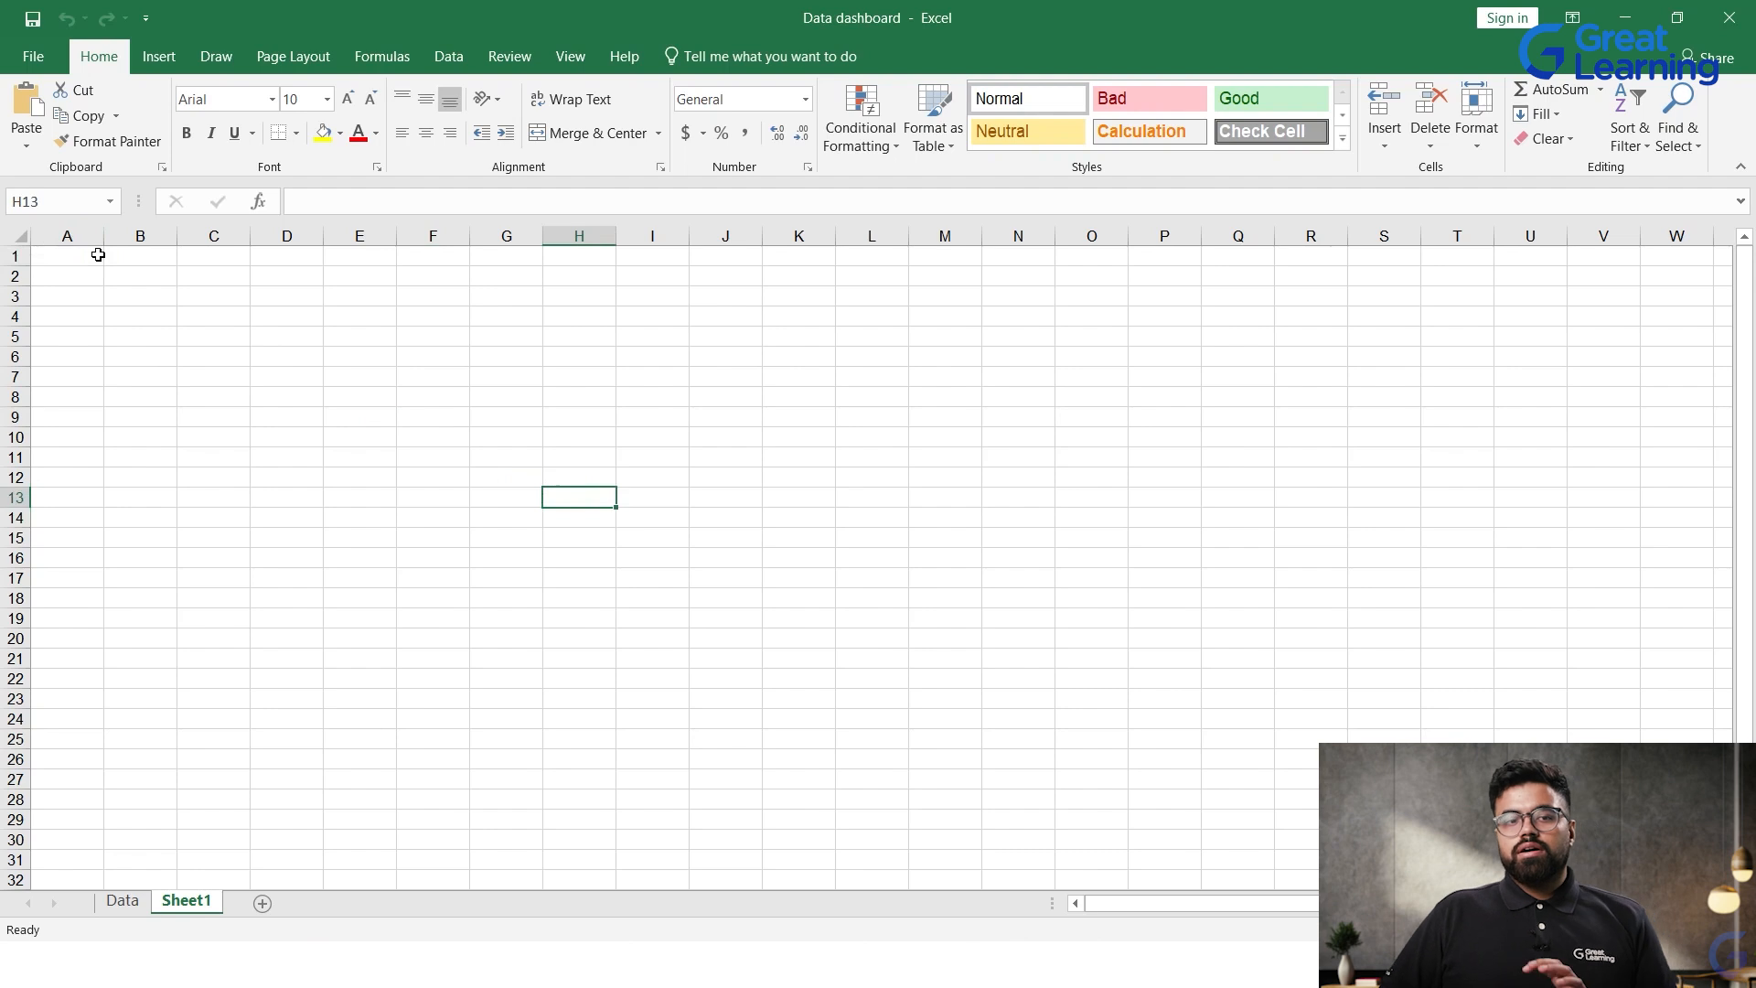
left_click_drag(98, 255, 1458, 315)
left_click(558, 454)
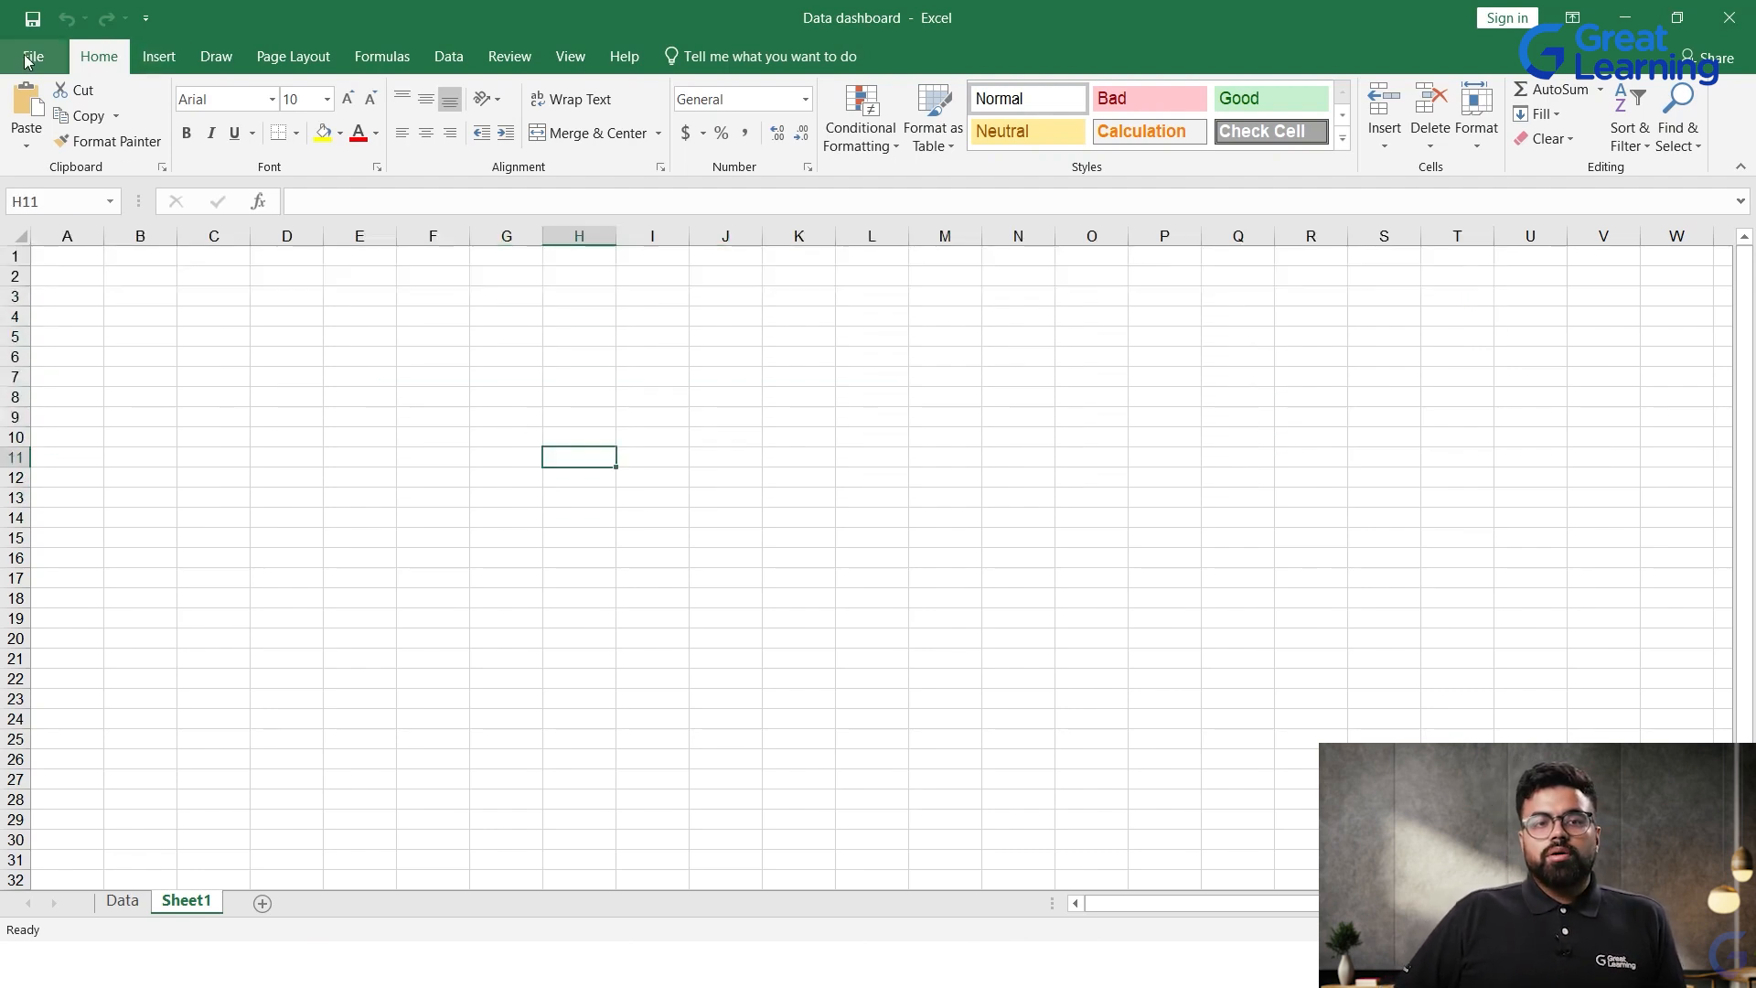
left_click(158, 55)
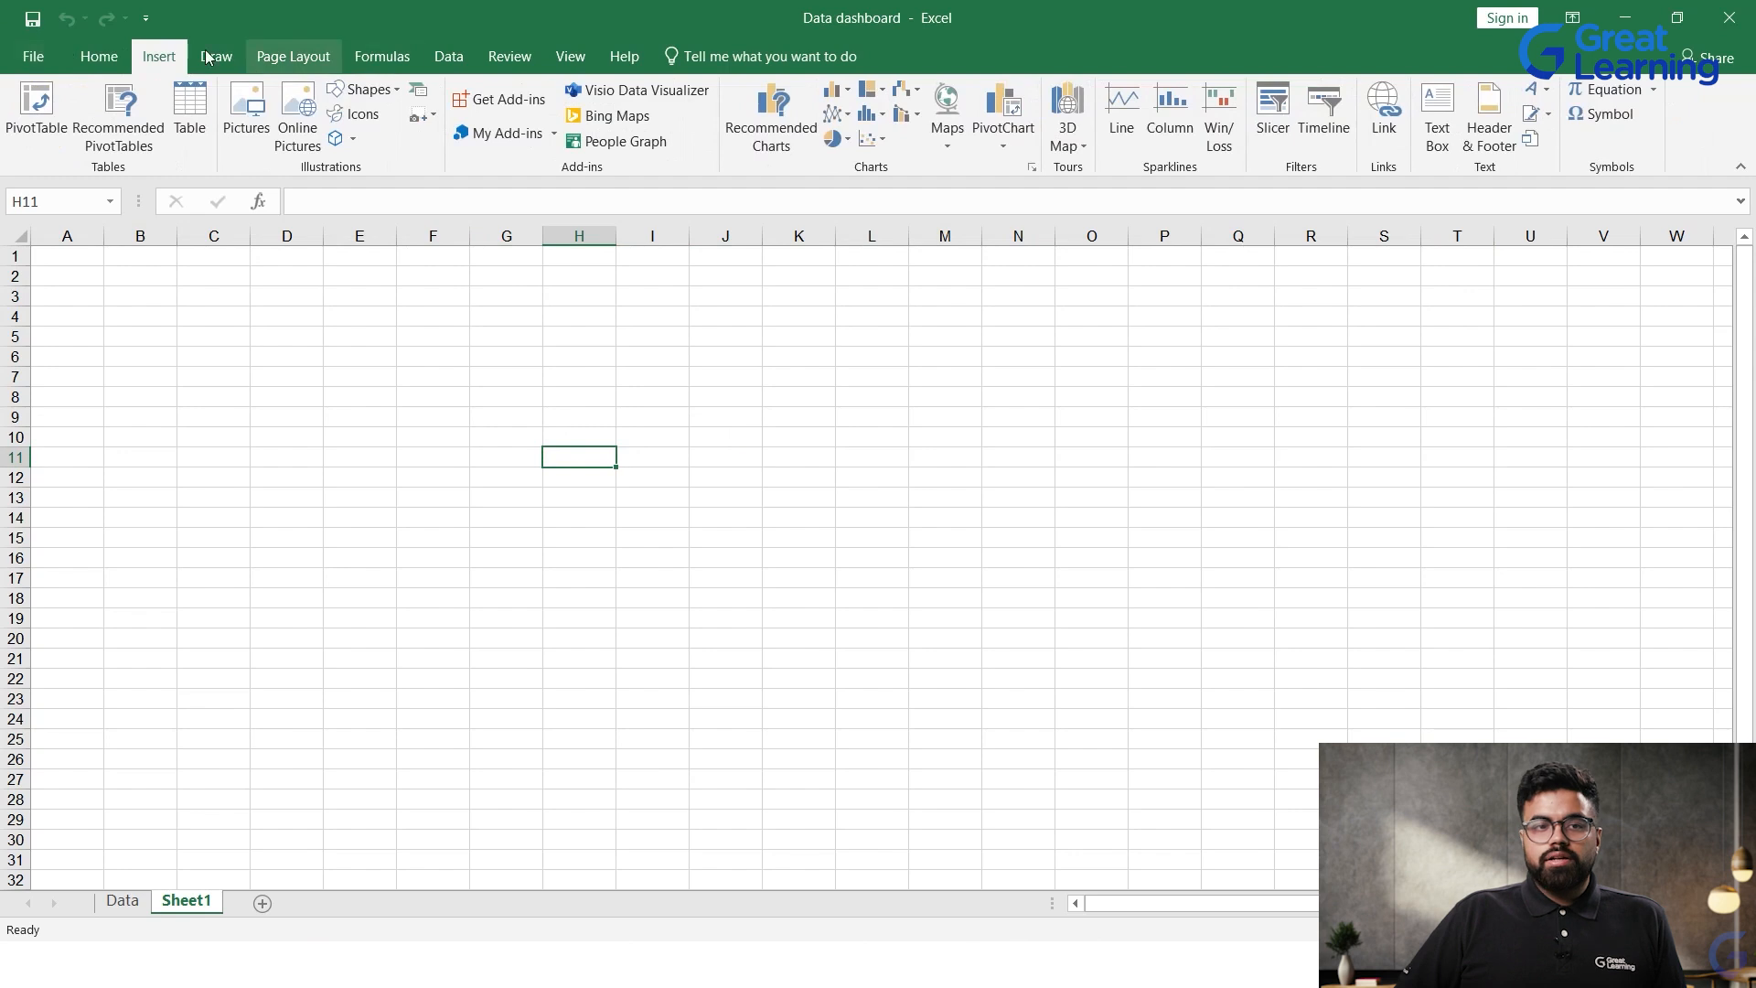
left_click(99, 56)
left_click(157, 57)
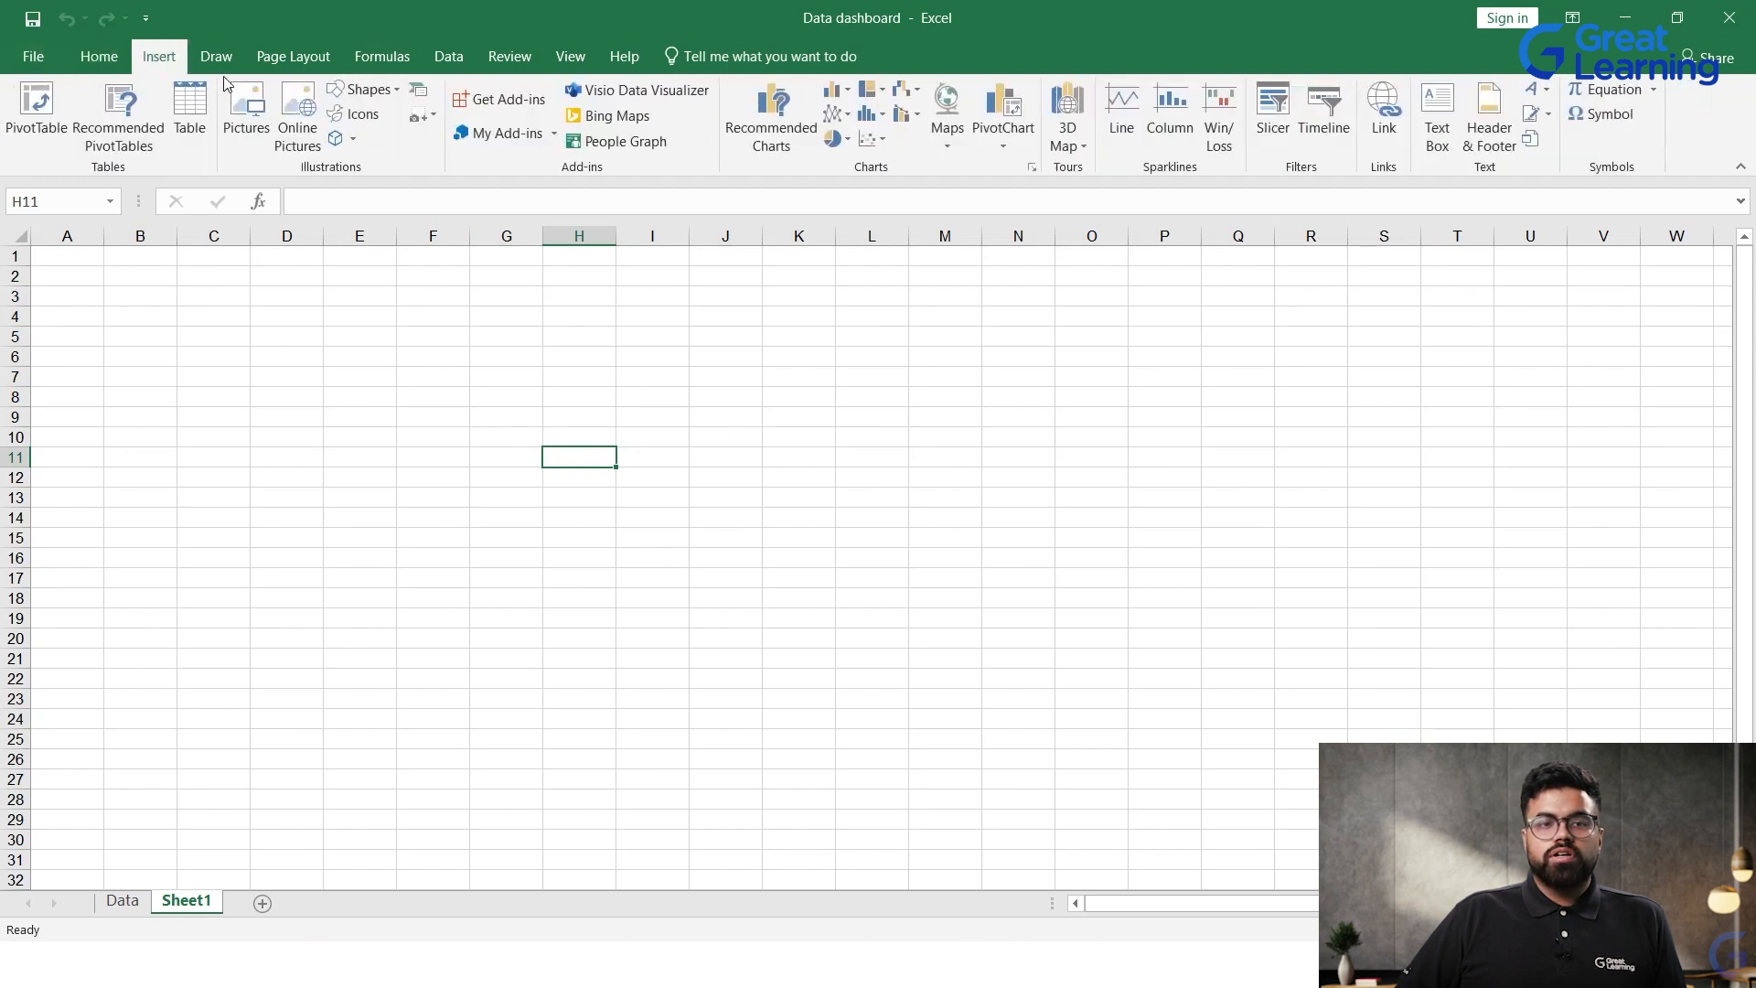
left_click(293, 57)
left_click(393, 60)
left_click(449, 57)
left_click(509, 57)
left_click(571, 57)
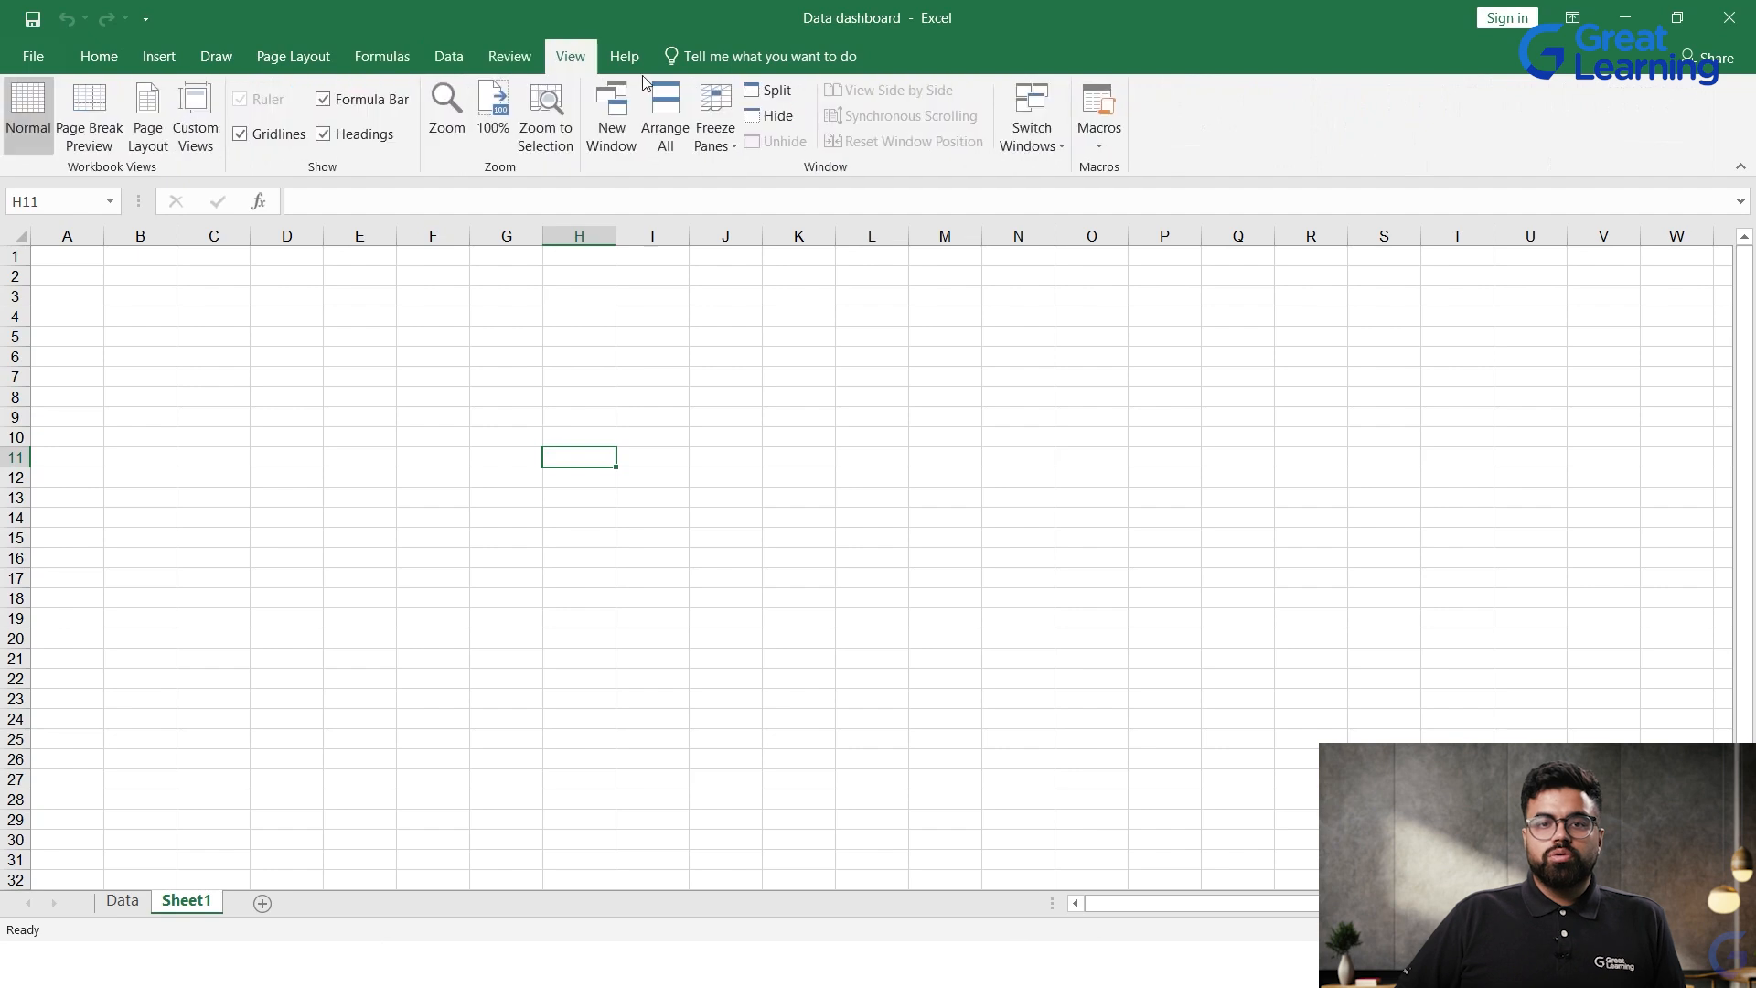
left_click(99, 57)
left_click(359, 417)
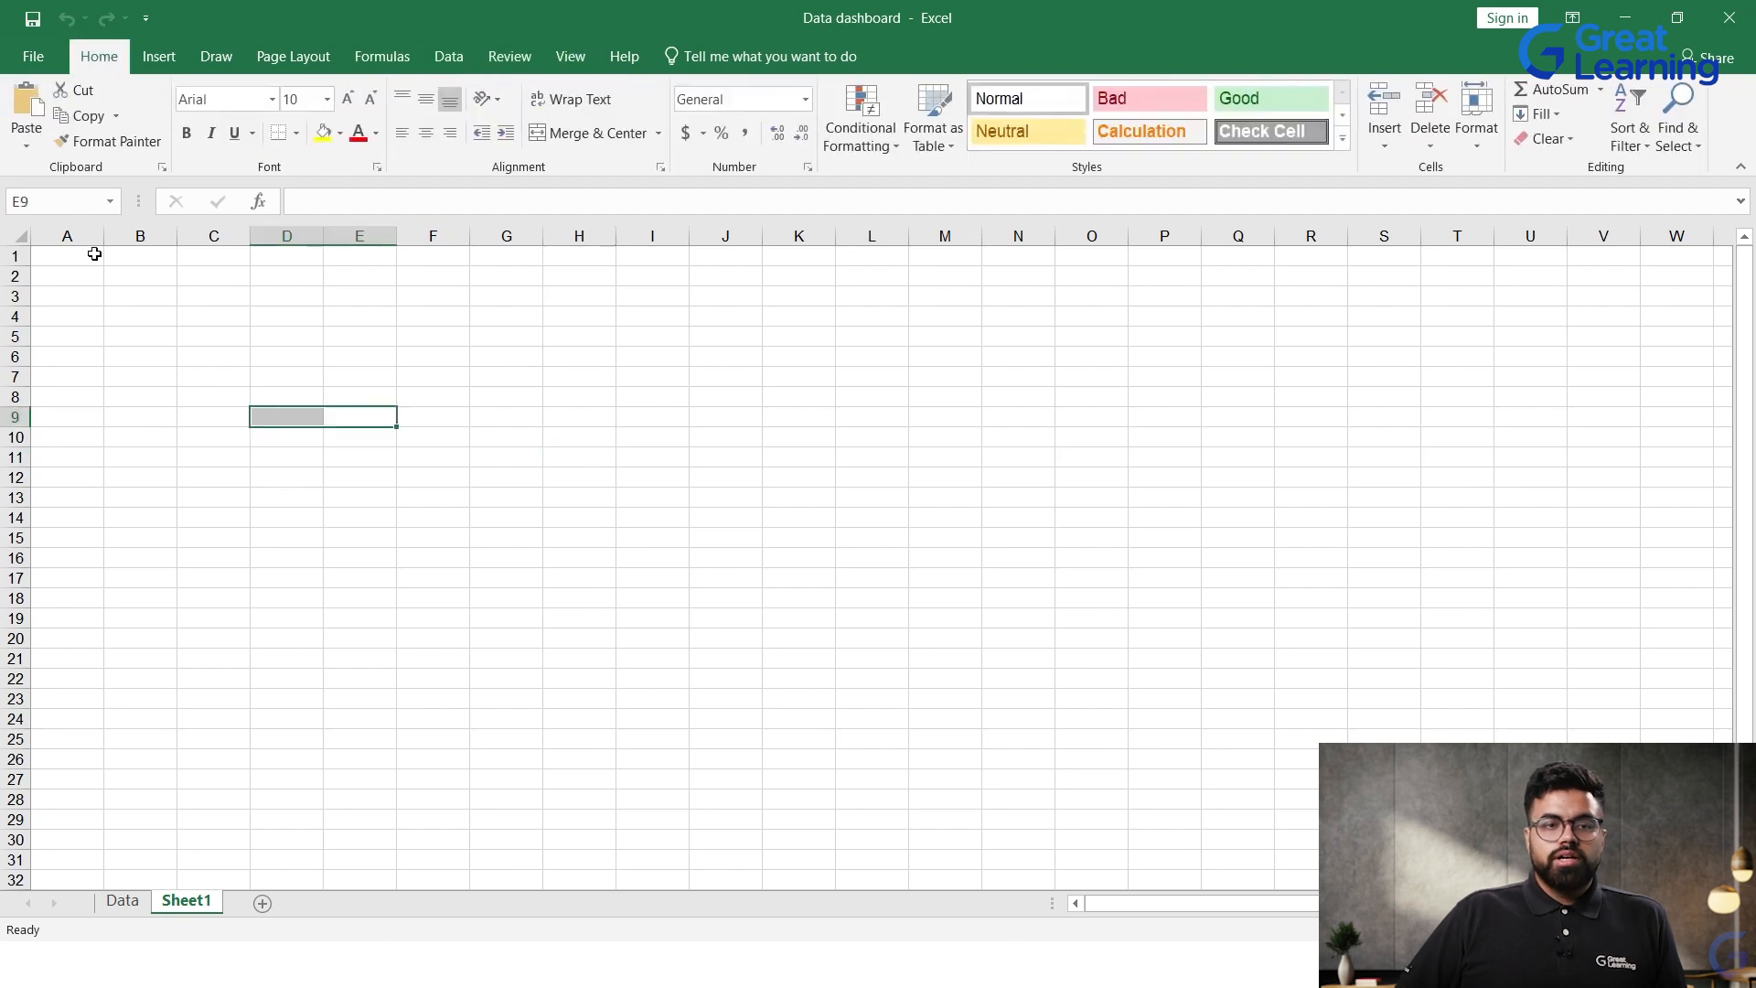
left_click_drag(94, 256, 878, 357)
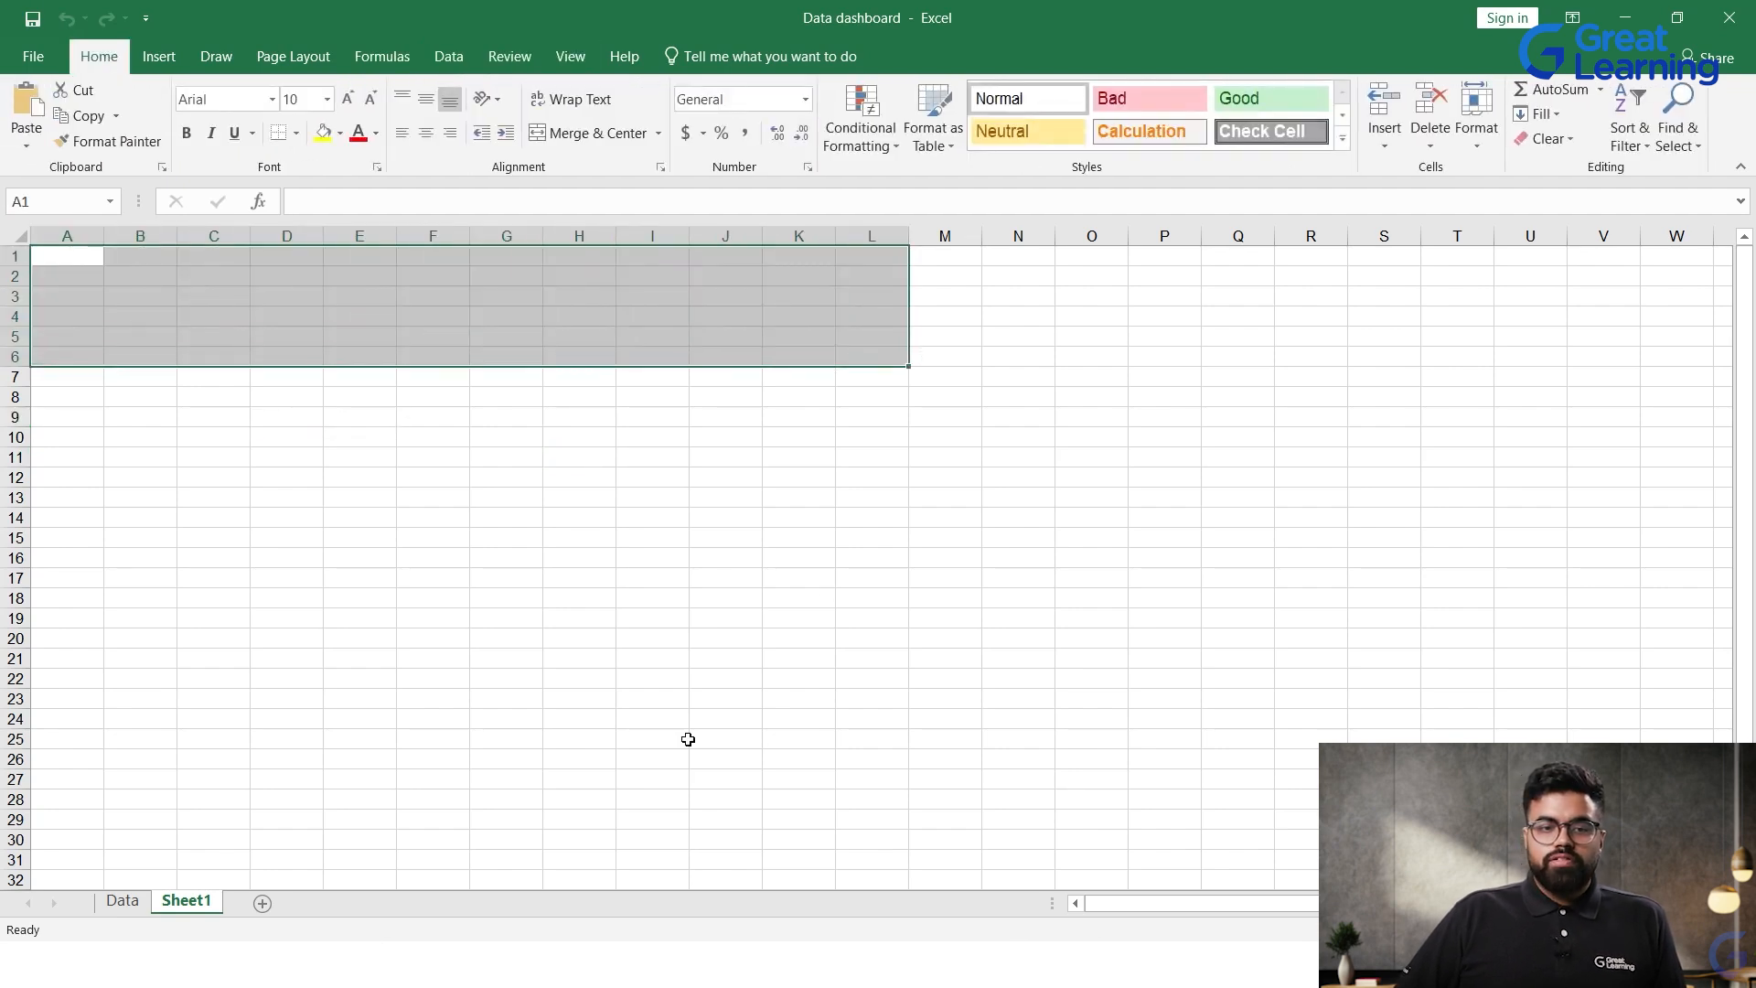
Step: Rename the new blank sheet as "Buisness Dashboard"
double_click(186, 901)
type("Buisness Dash")
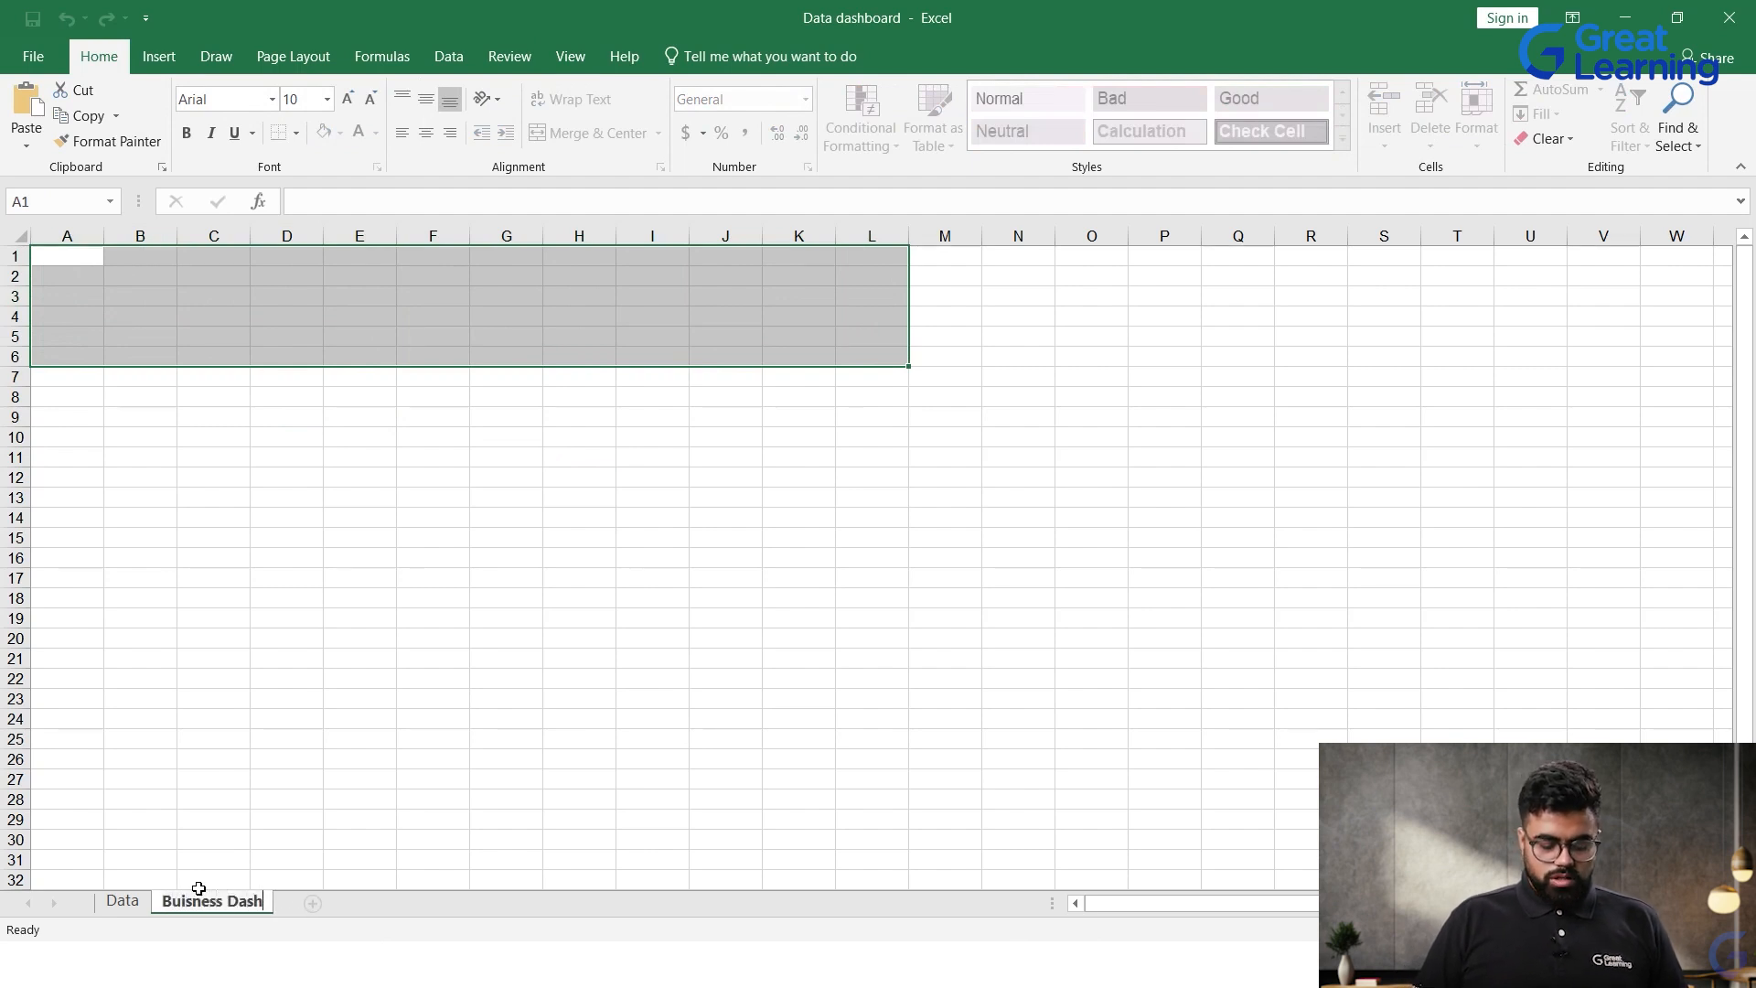
type("board")
key("Return")
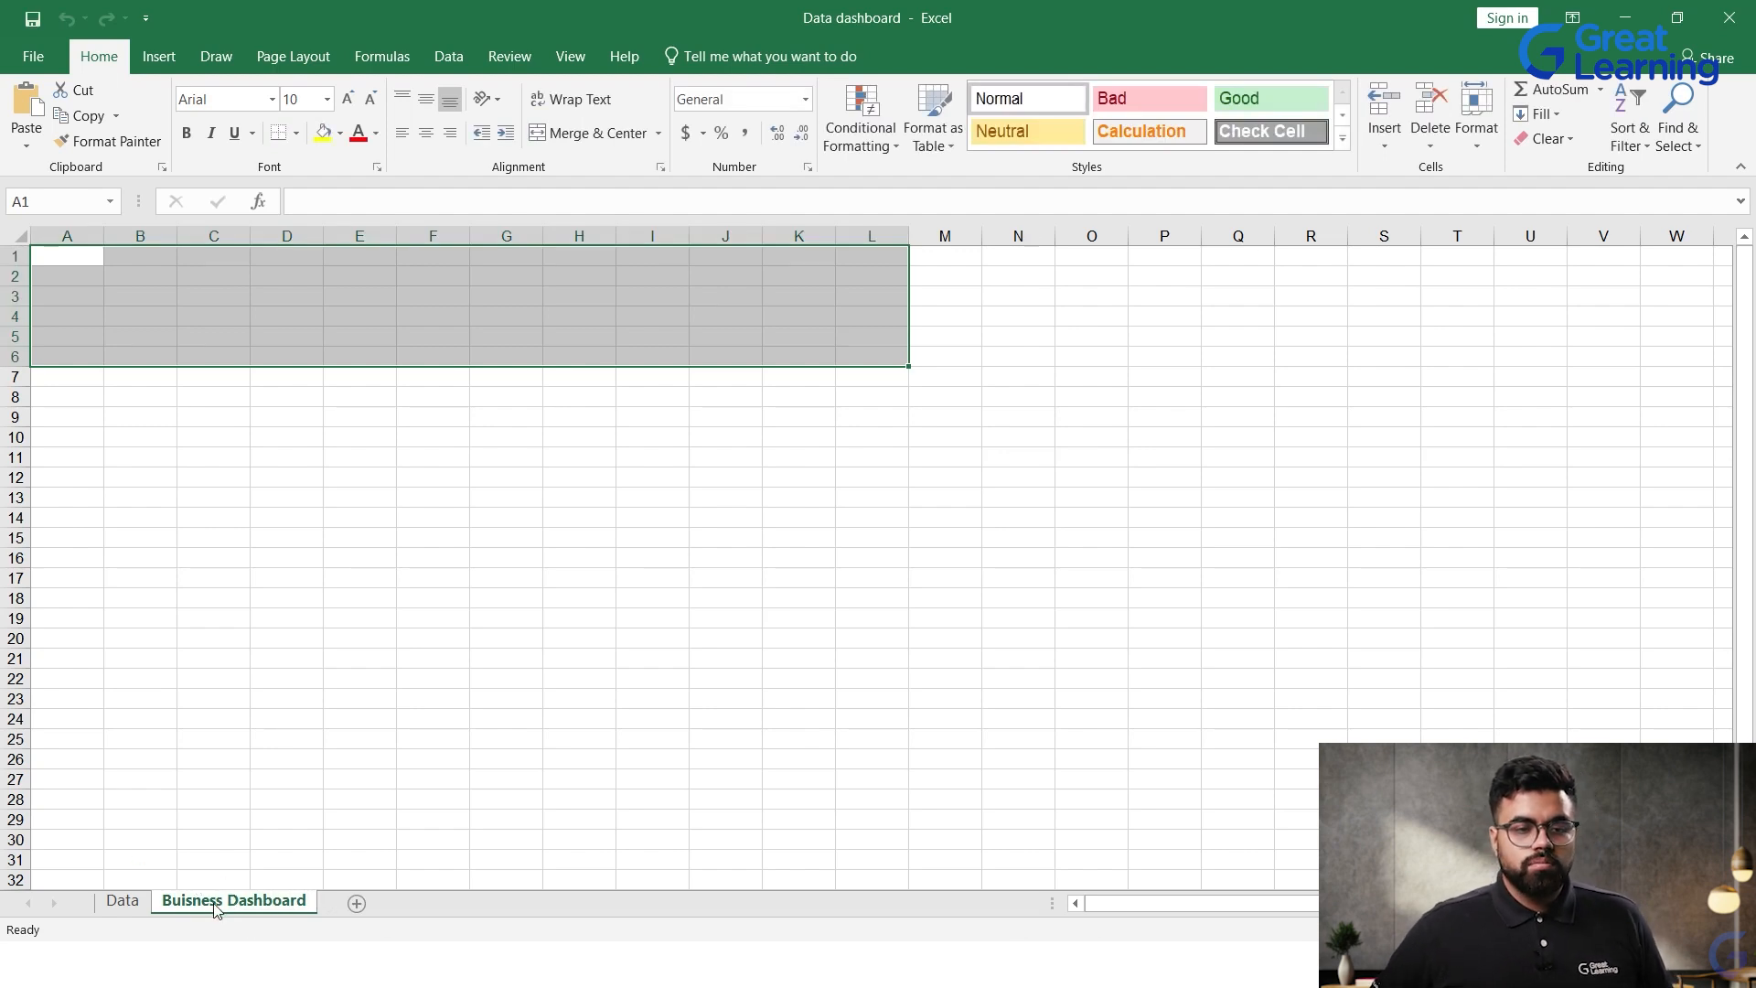
Step: Correct the spelling of the new sheet's name to "Business Dashboard"
double_click(182, 902)
left_click(187, 903)
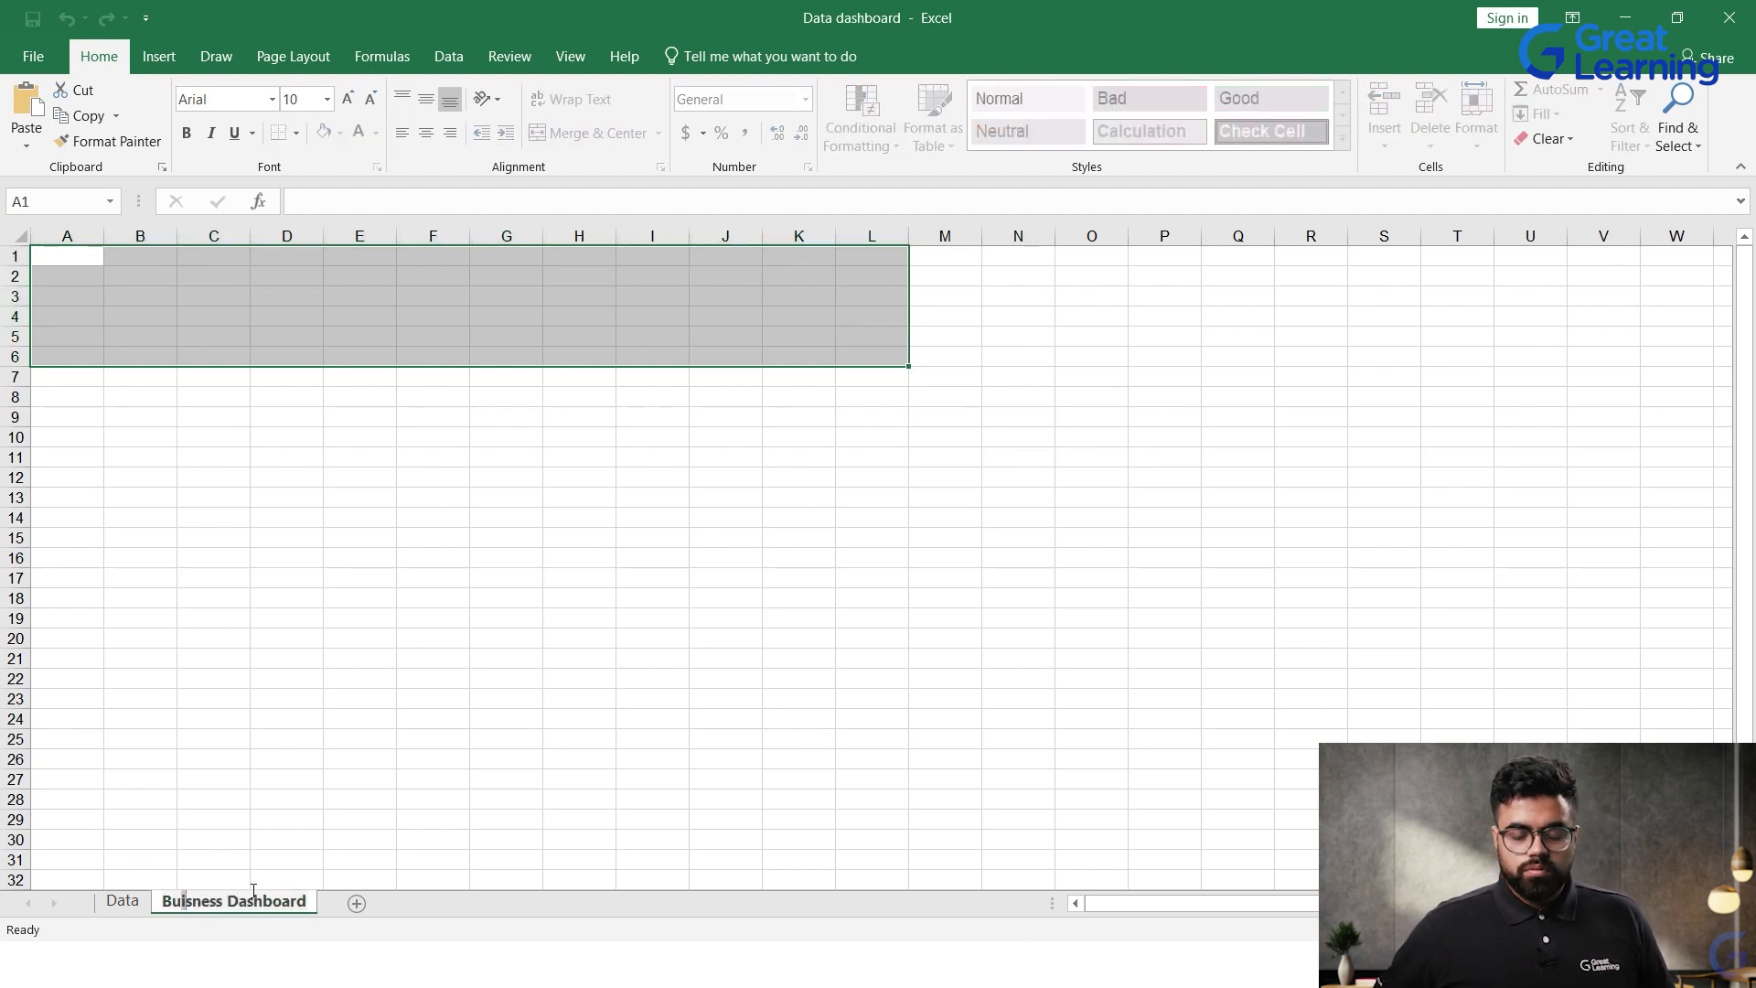
key("Delete")
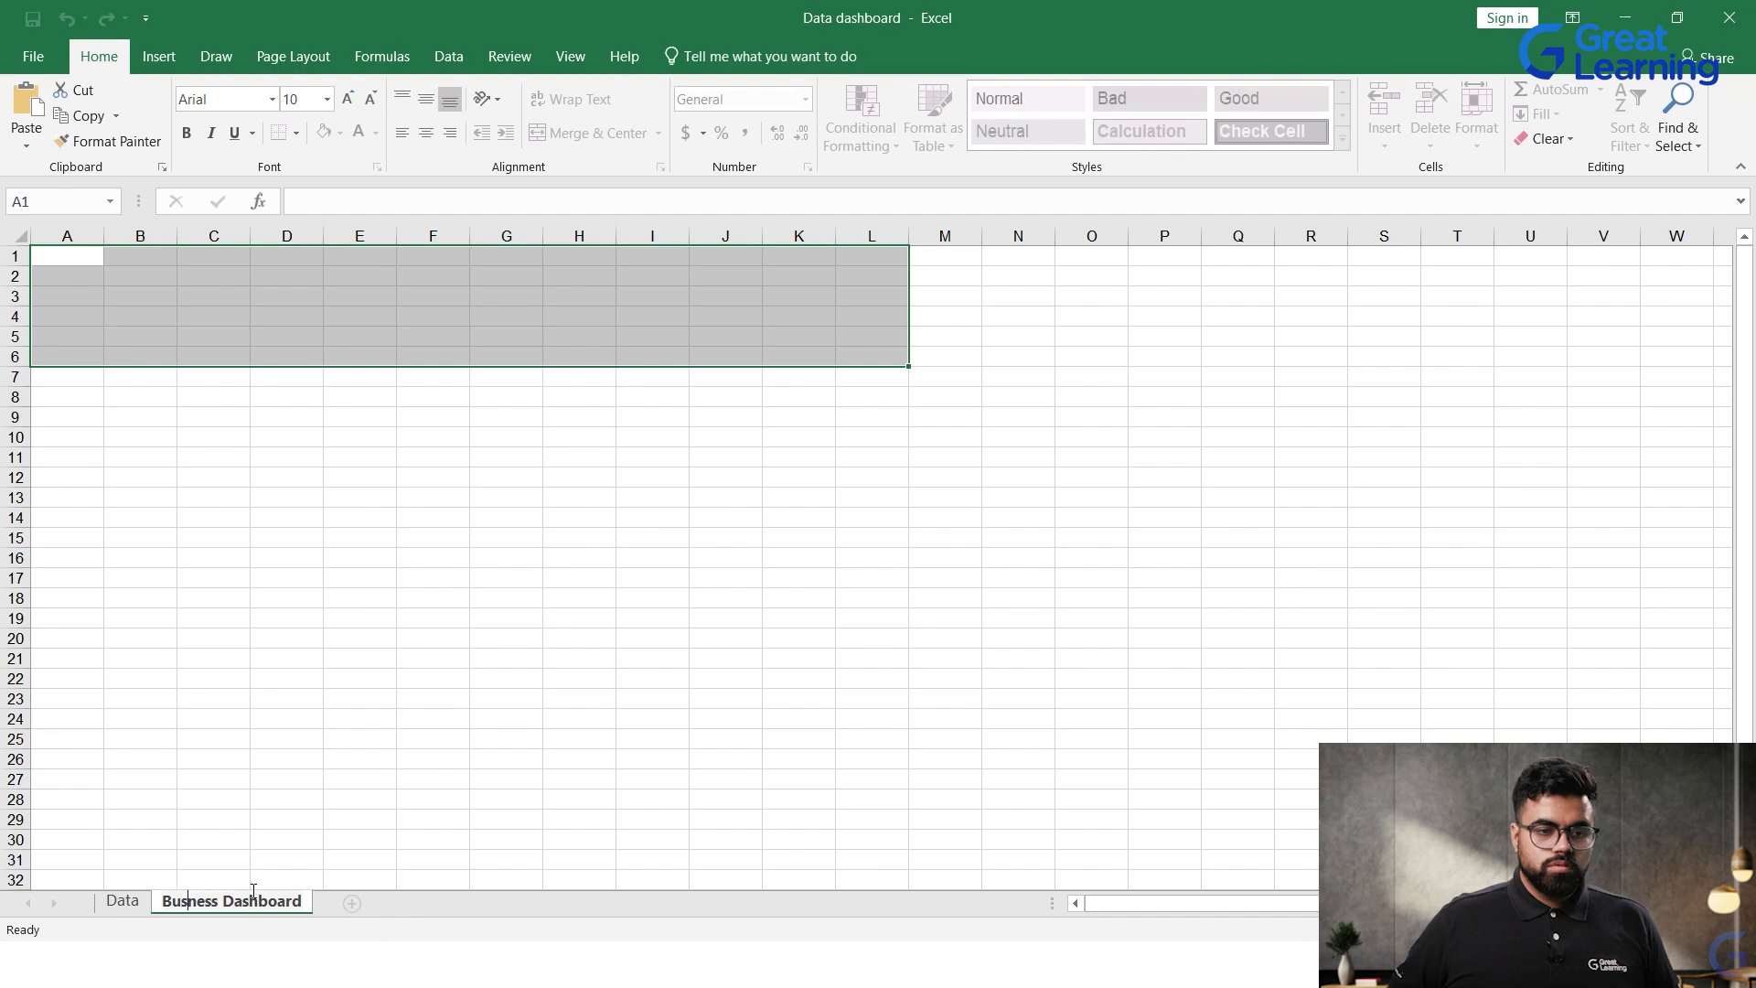
type("i")
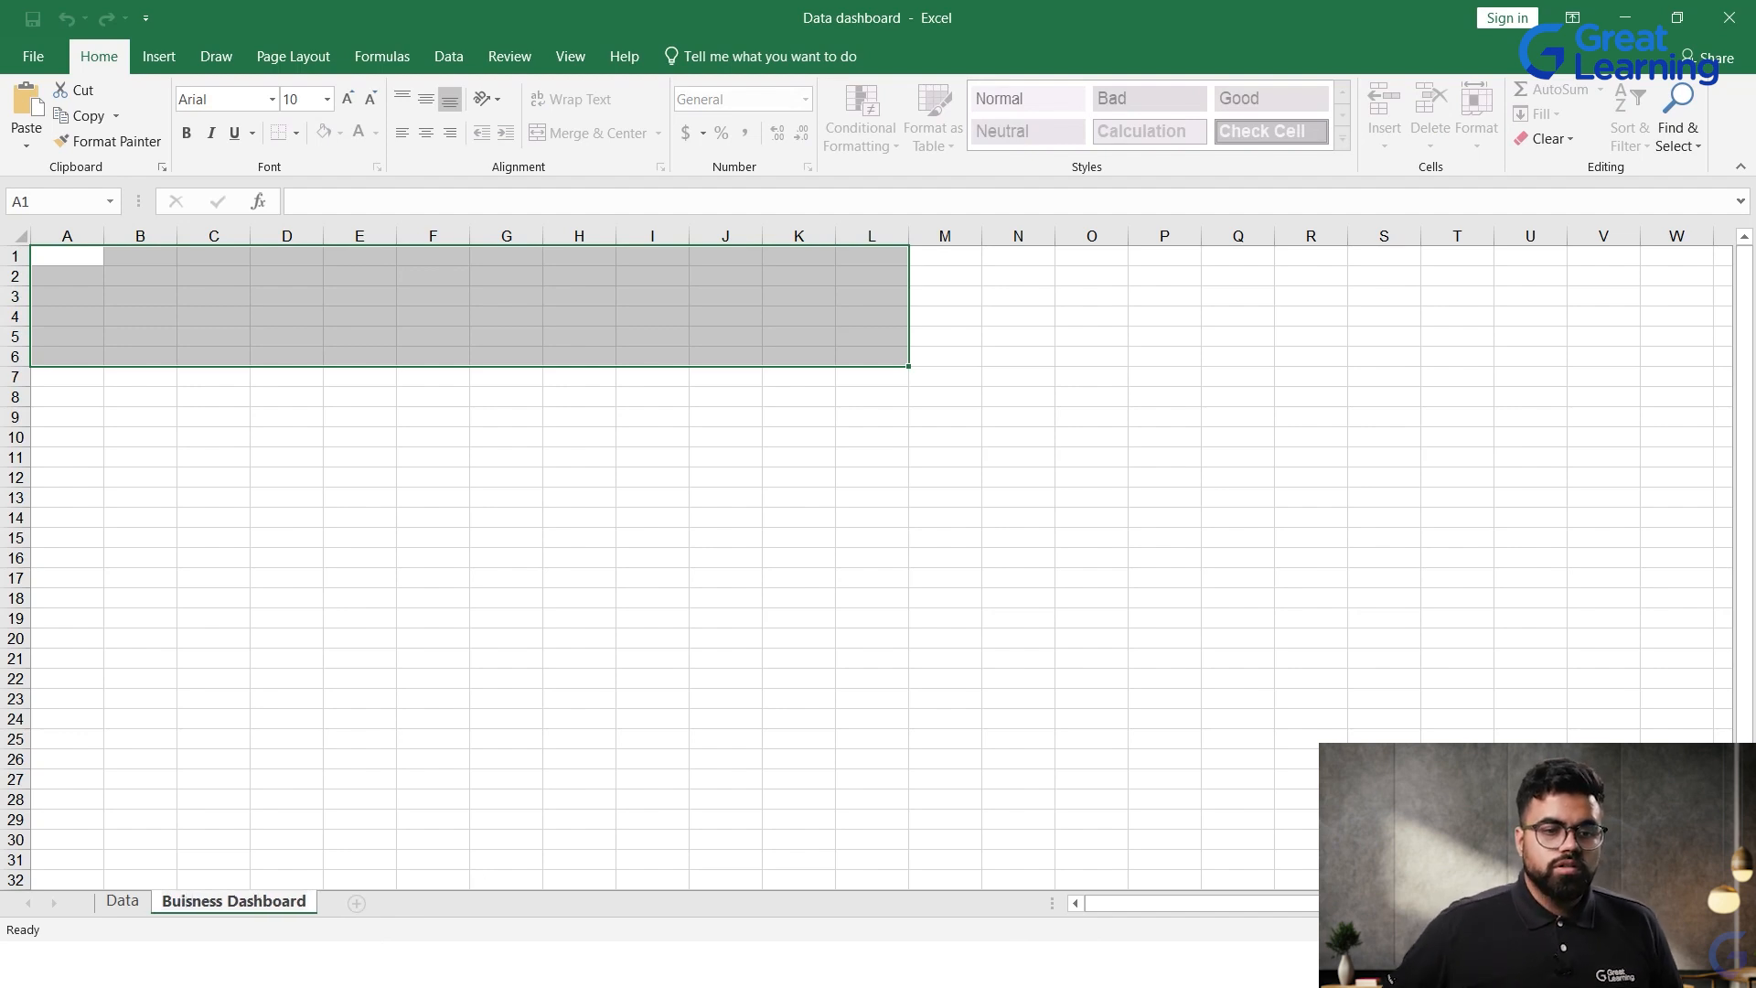
key("BackSpace")
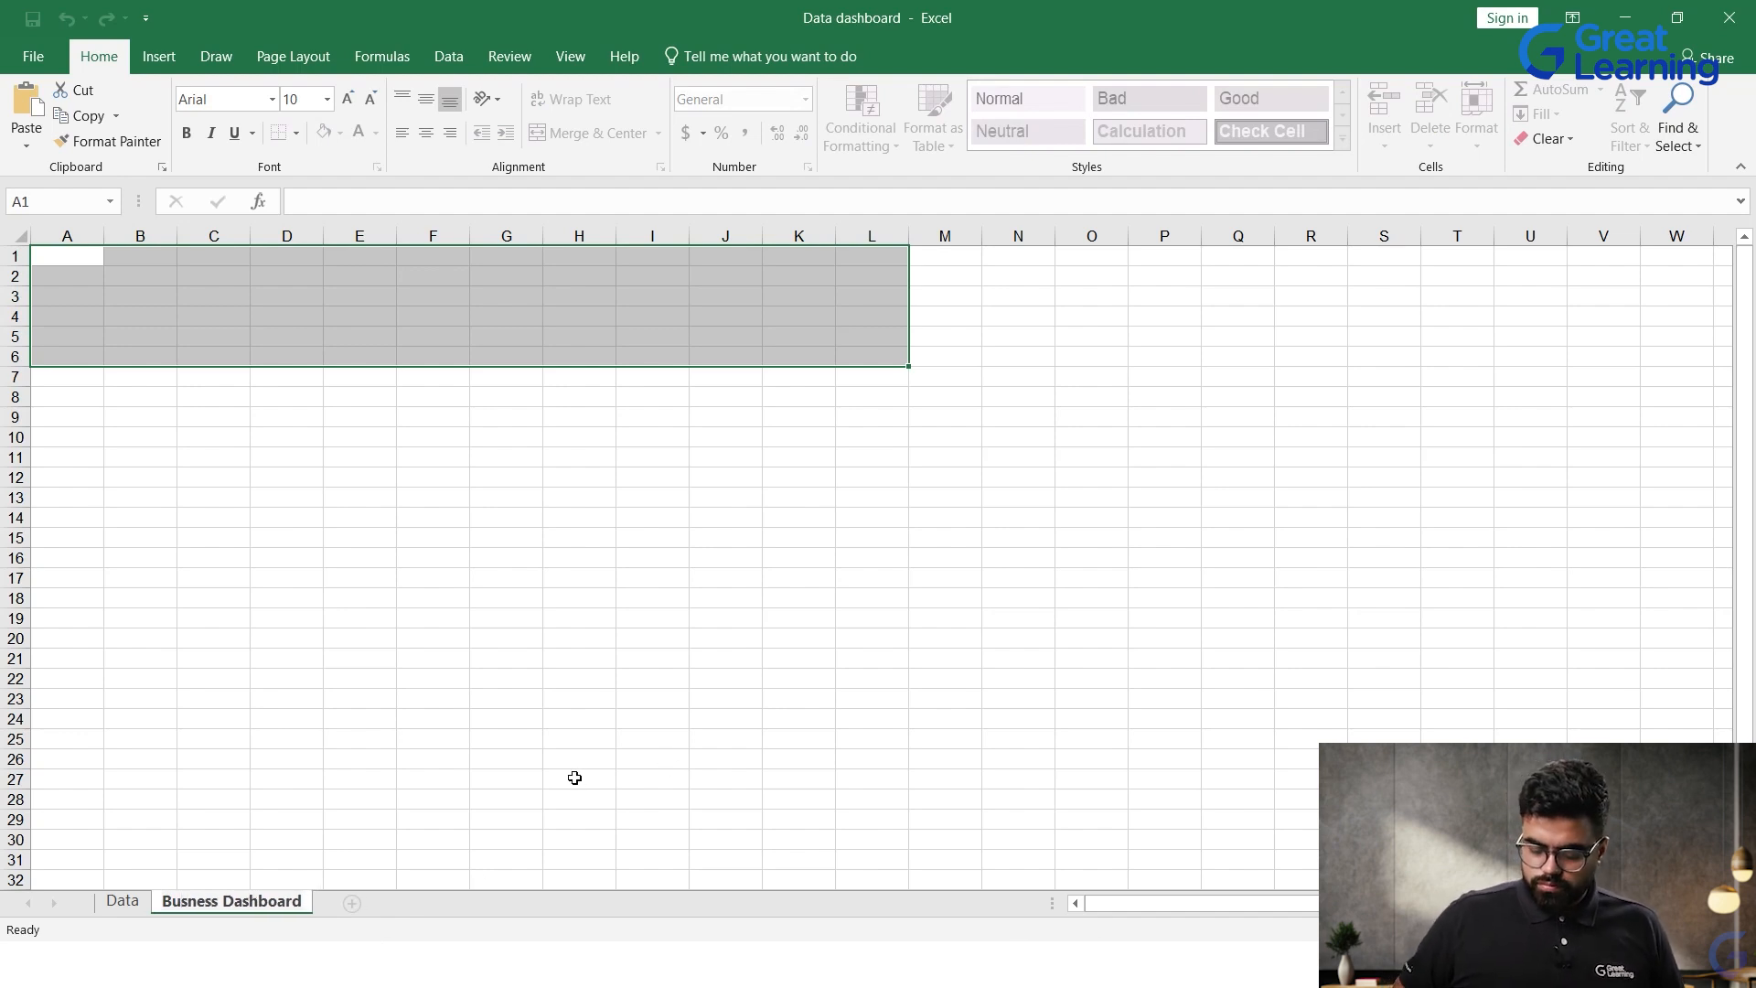
type("i")
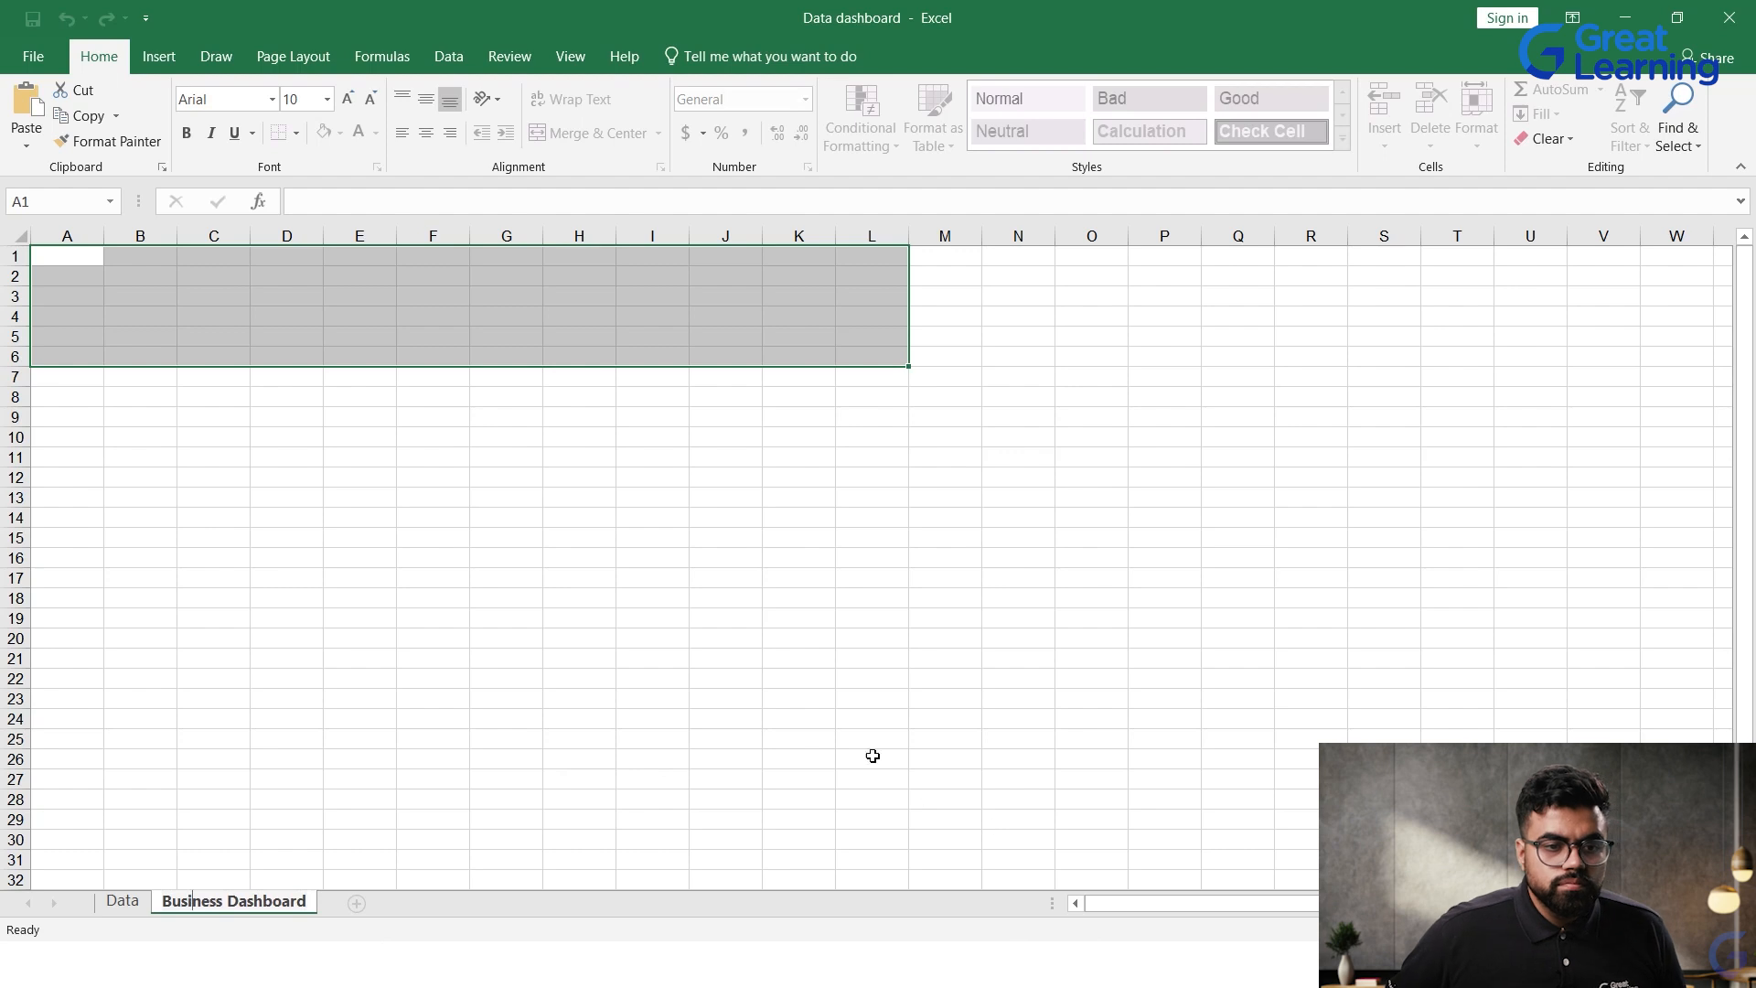
left_click(725, 678)
Step: Move the Business Dashboard sheet ahead of the Data sheet
left_click(228, 880)
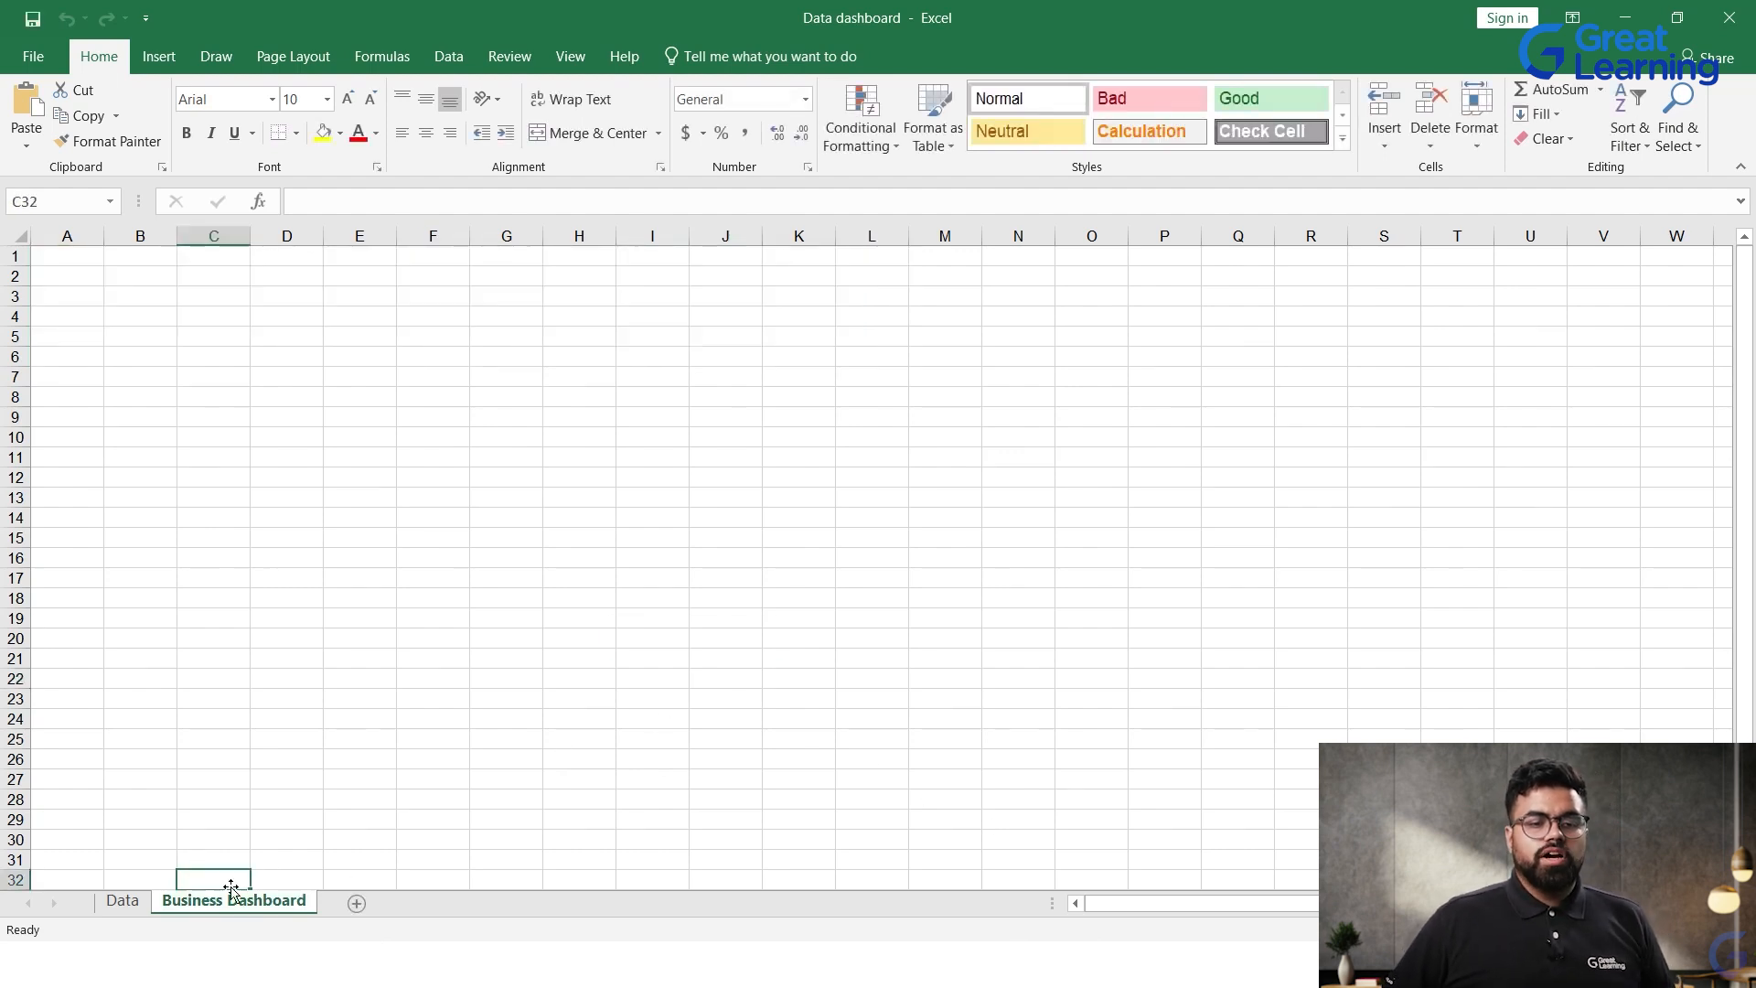
left_click_drag(221, 908, 99, 914)
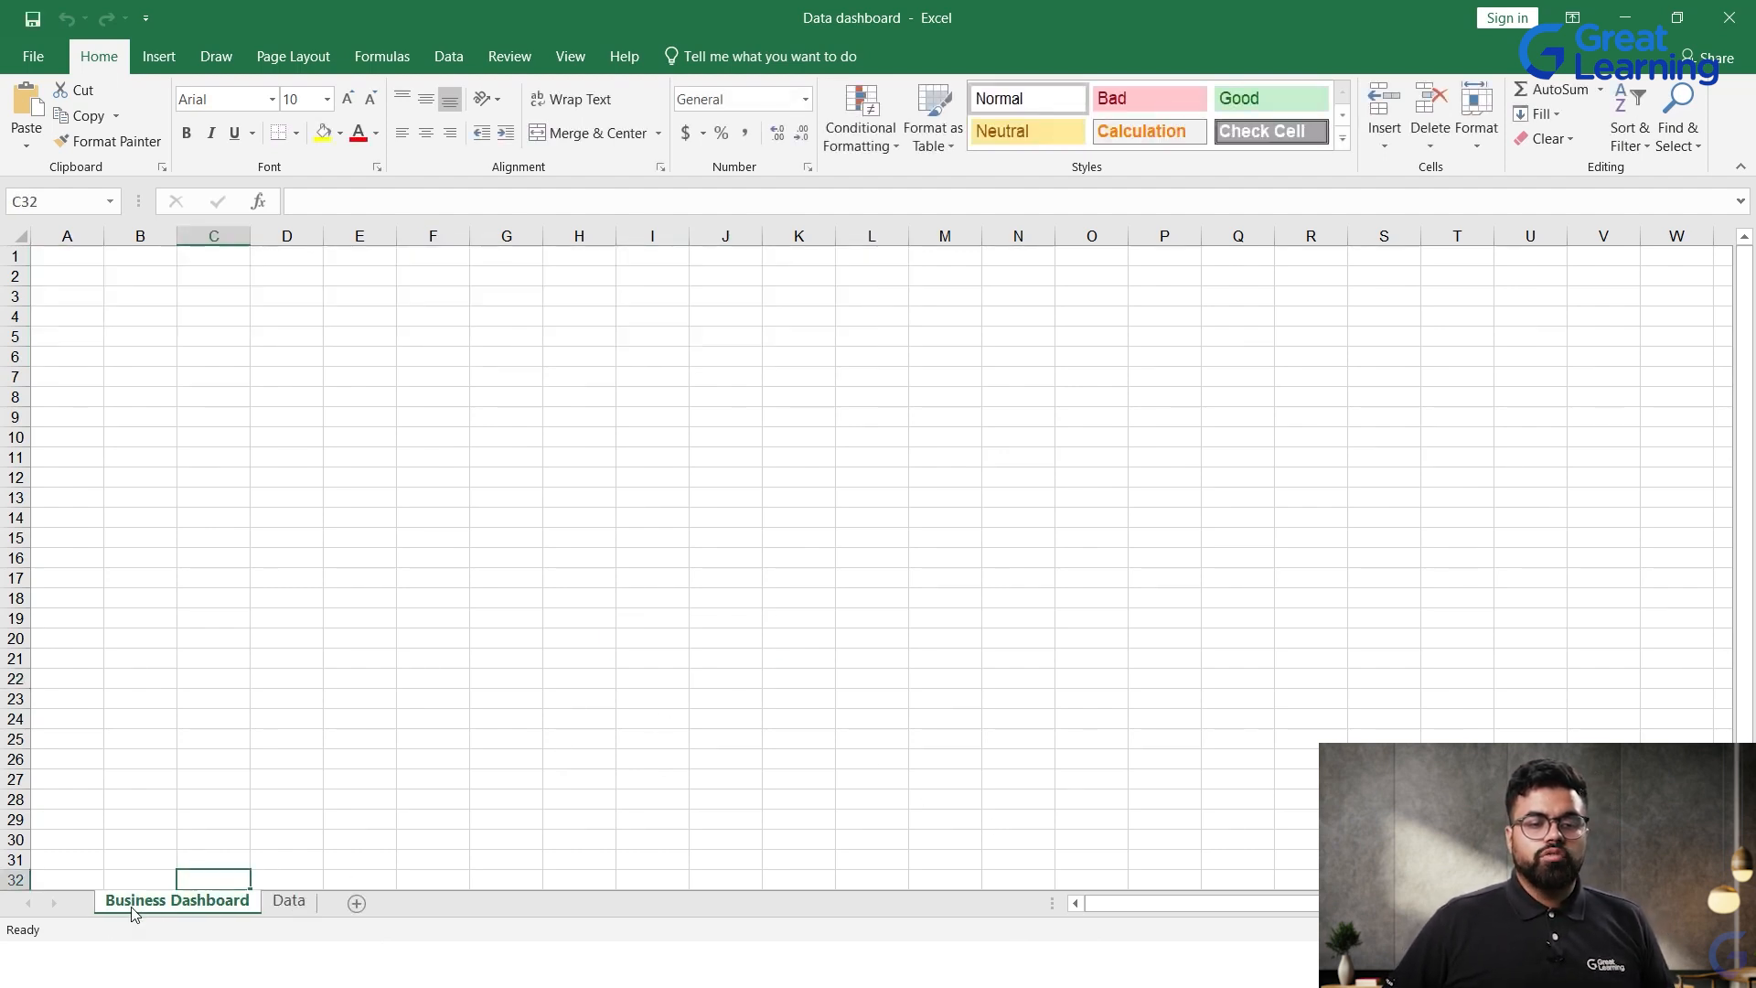
left_click(110, 761)
Step: Merge and center cells A1:V5 on the Business Dashboard sheet and enter the title "Business Dashboard"
left_click_drag(38, 251, 1624, 331)
left_click(590, 133)
double_click(663, 291)
type("Business")
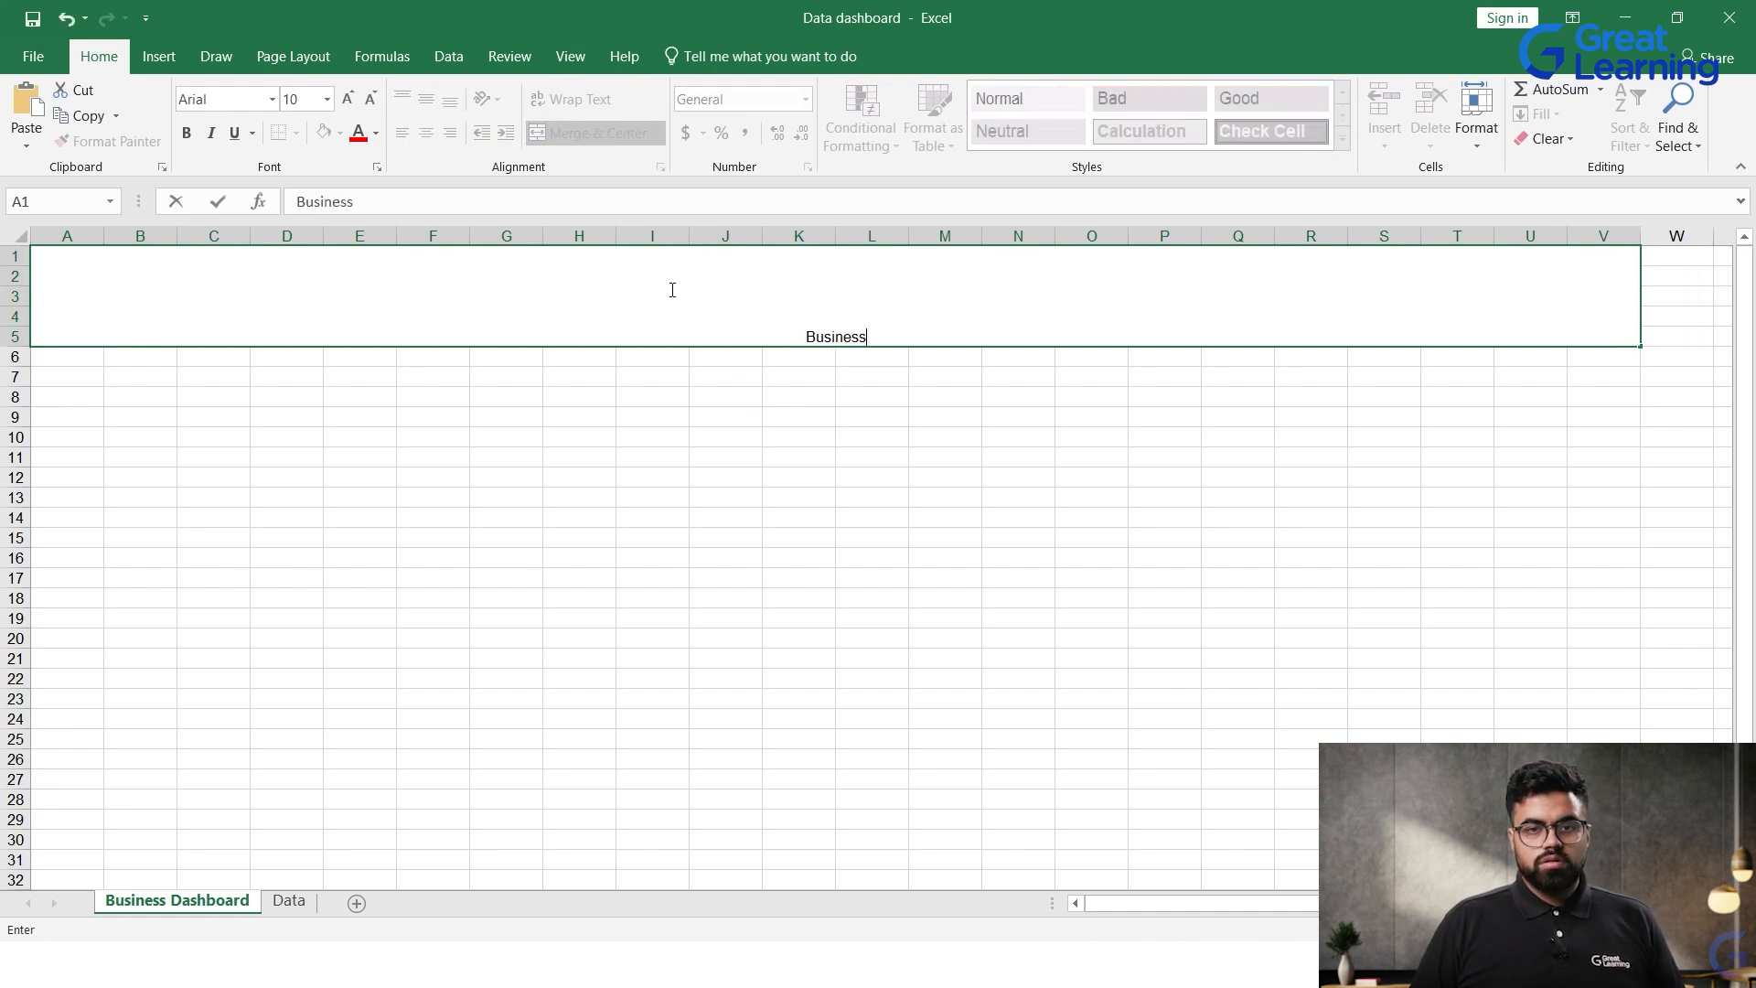
type(" Dash")
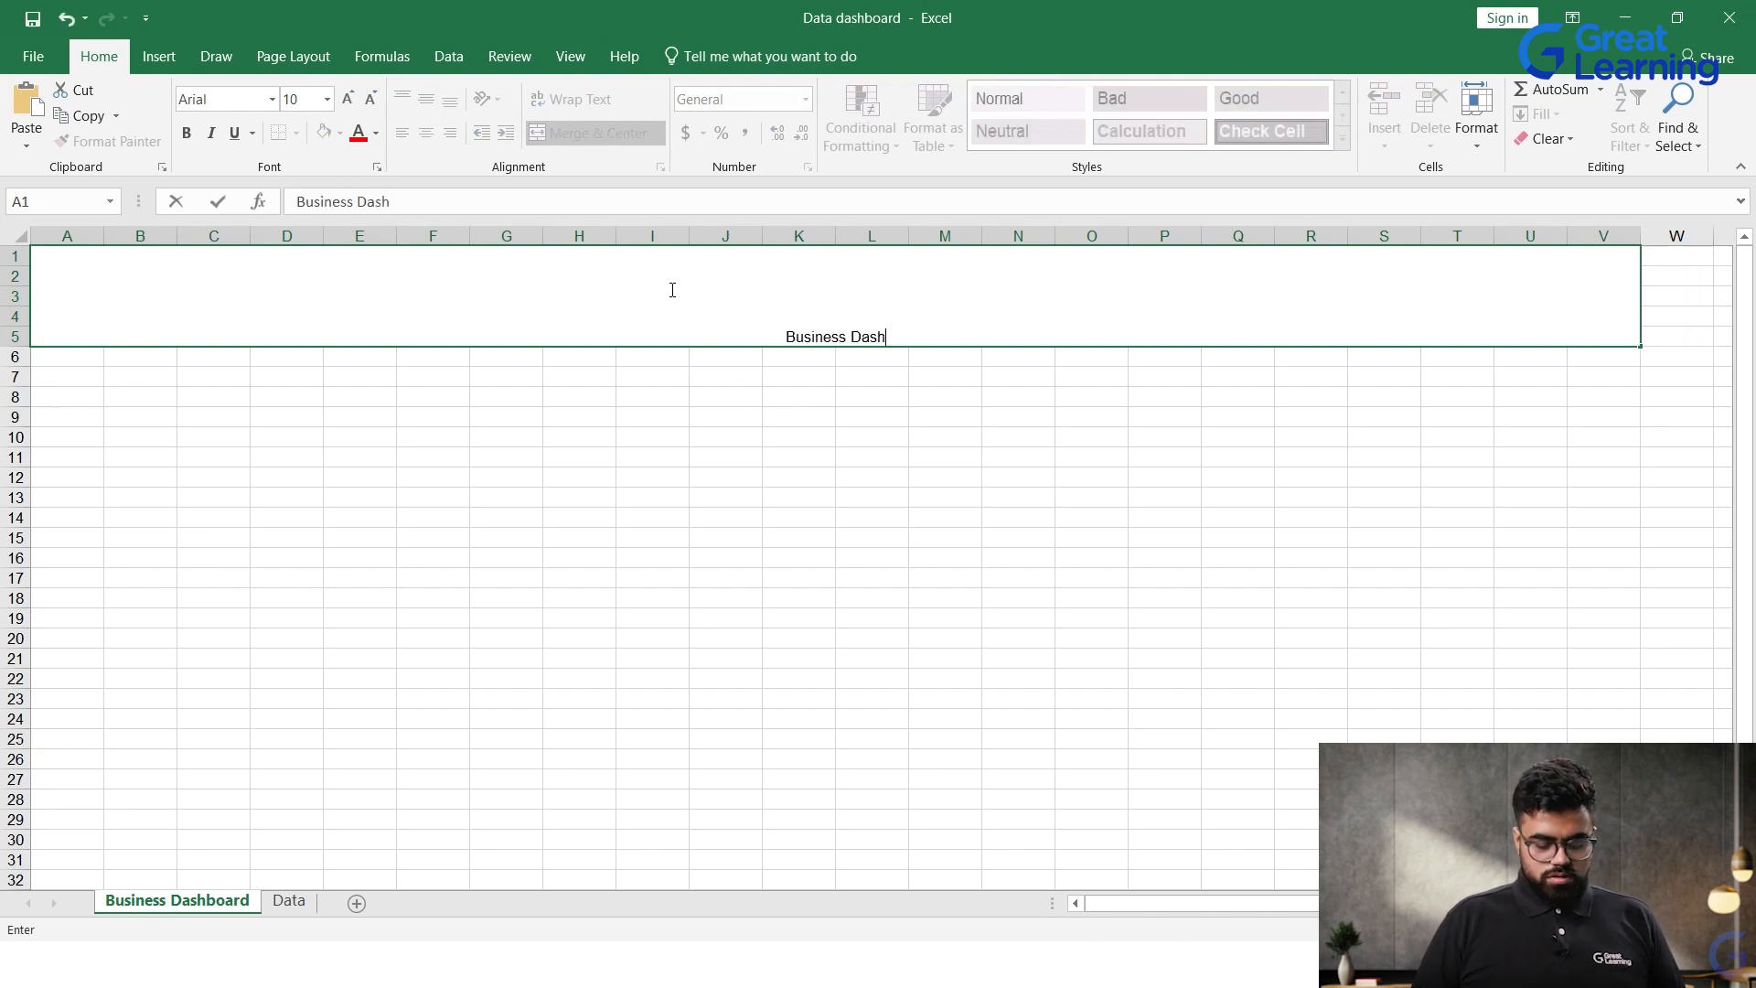
type("board")
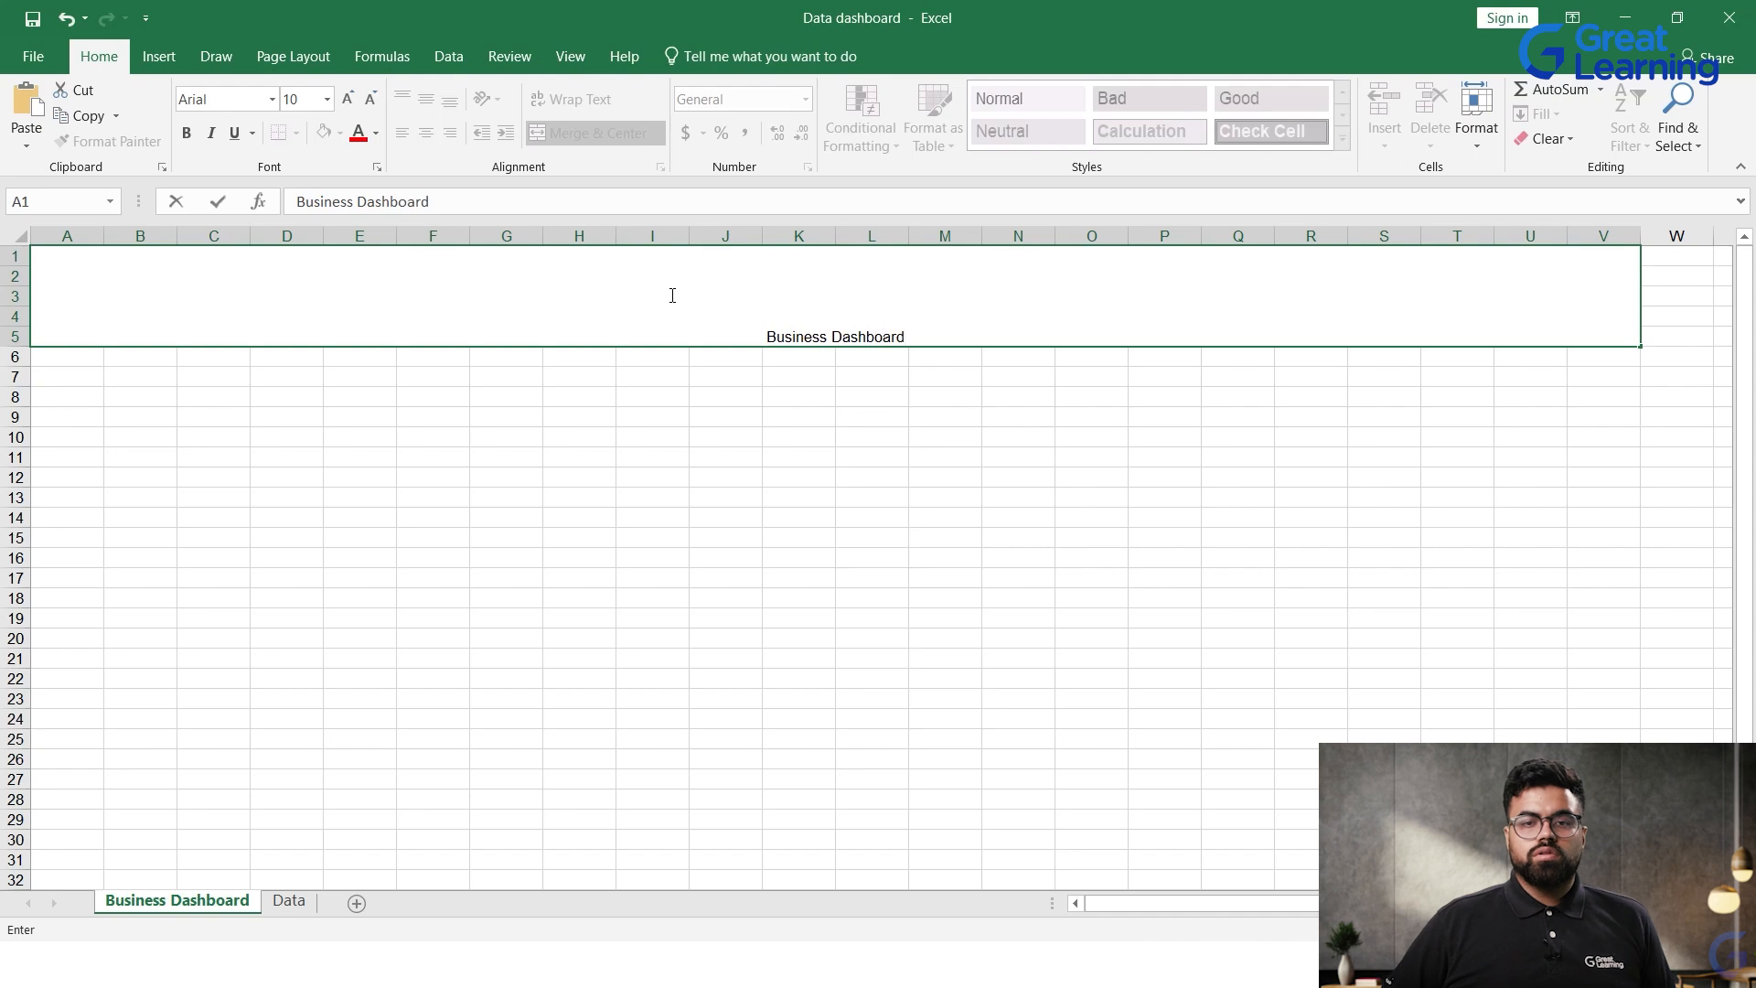
left_click(932, 594)
Step: Set the font size of the Business Dashboard title to 100
left_click(874, 337)
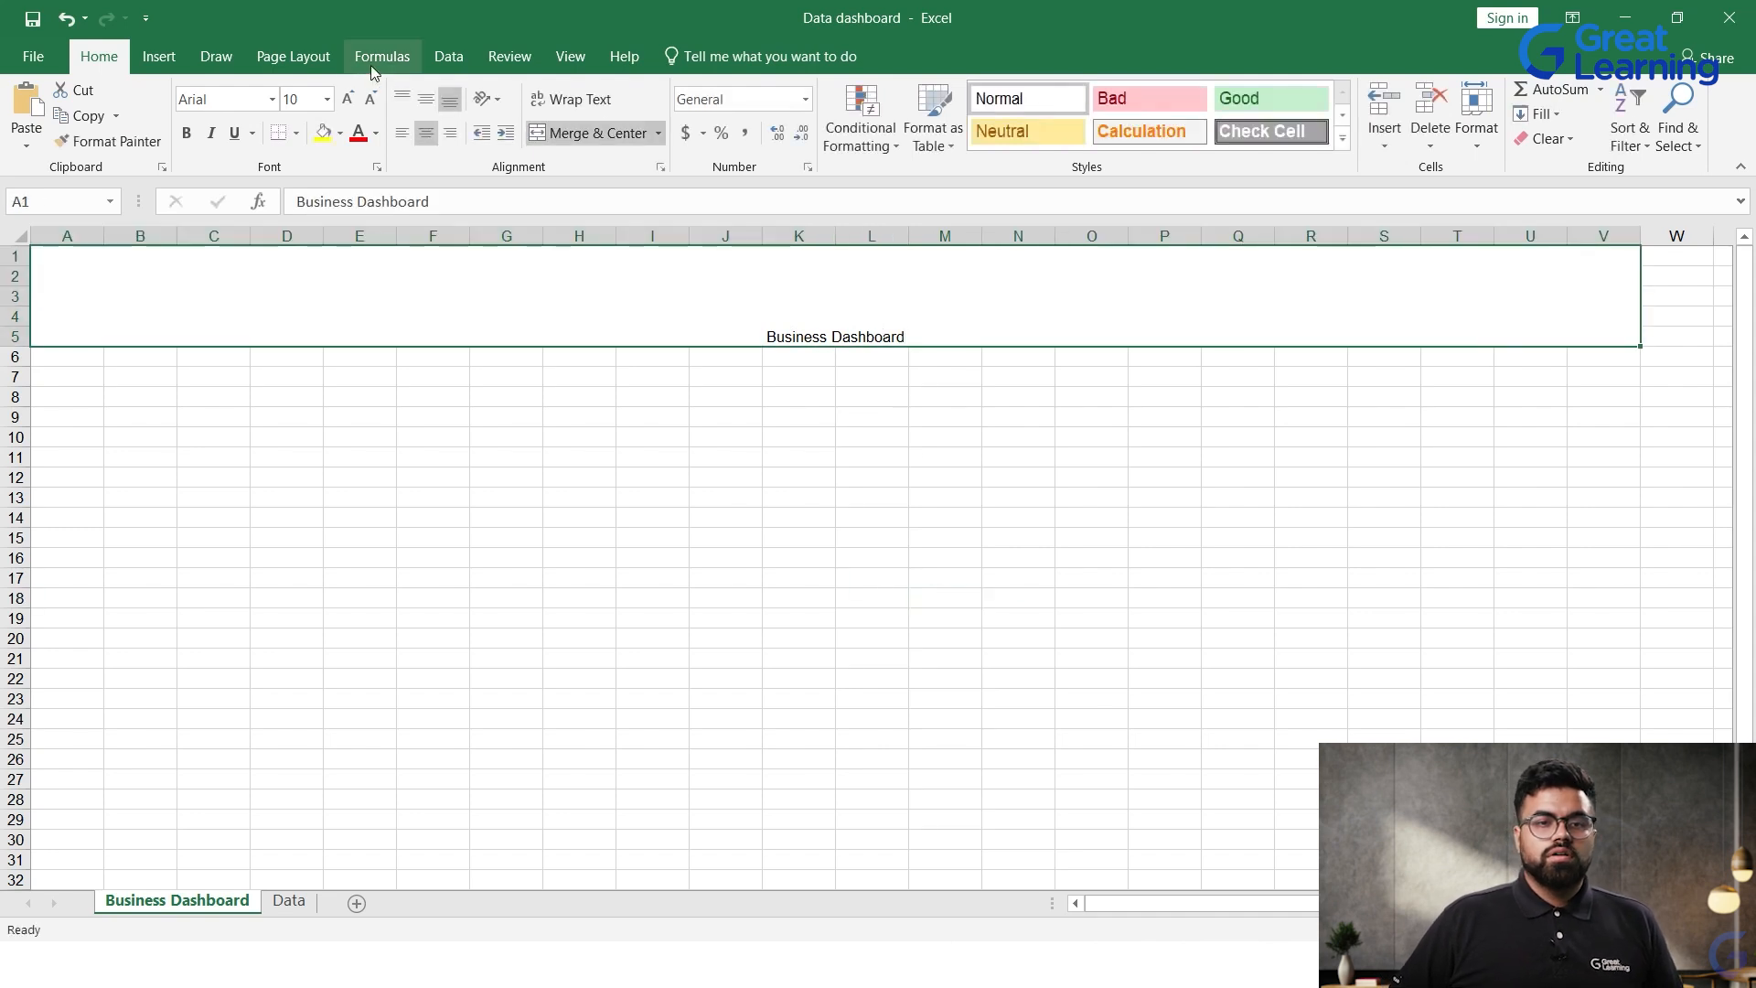
left_click(295, 99)
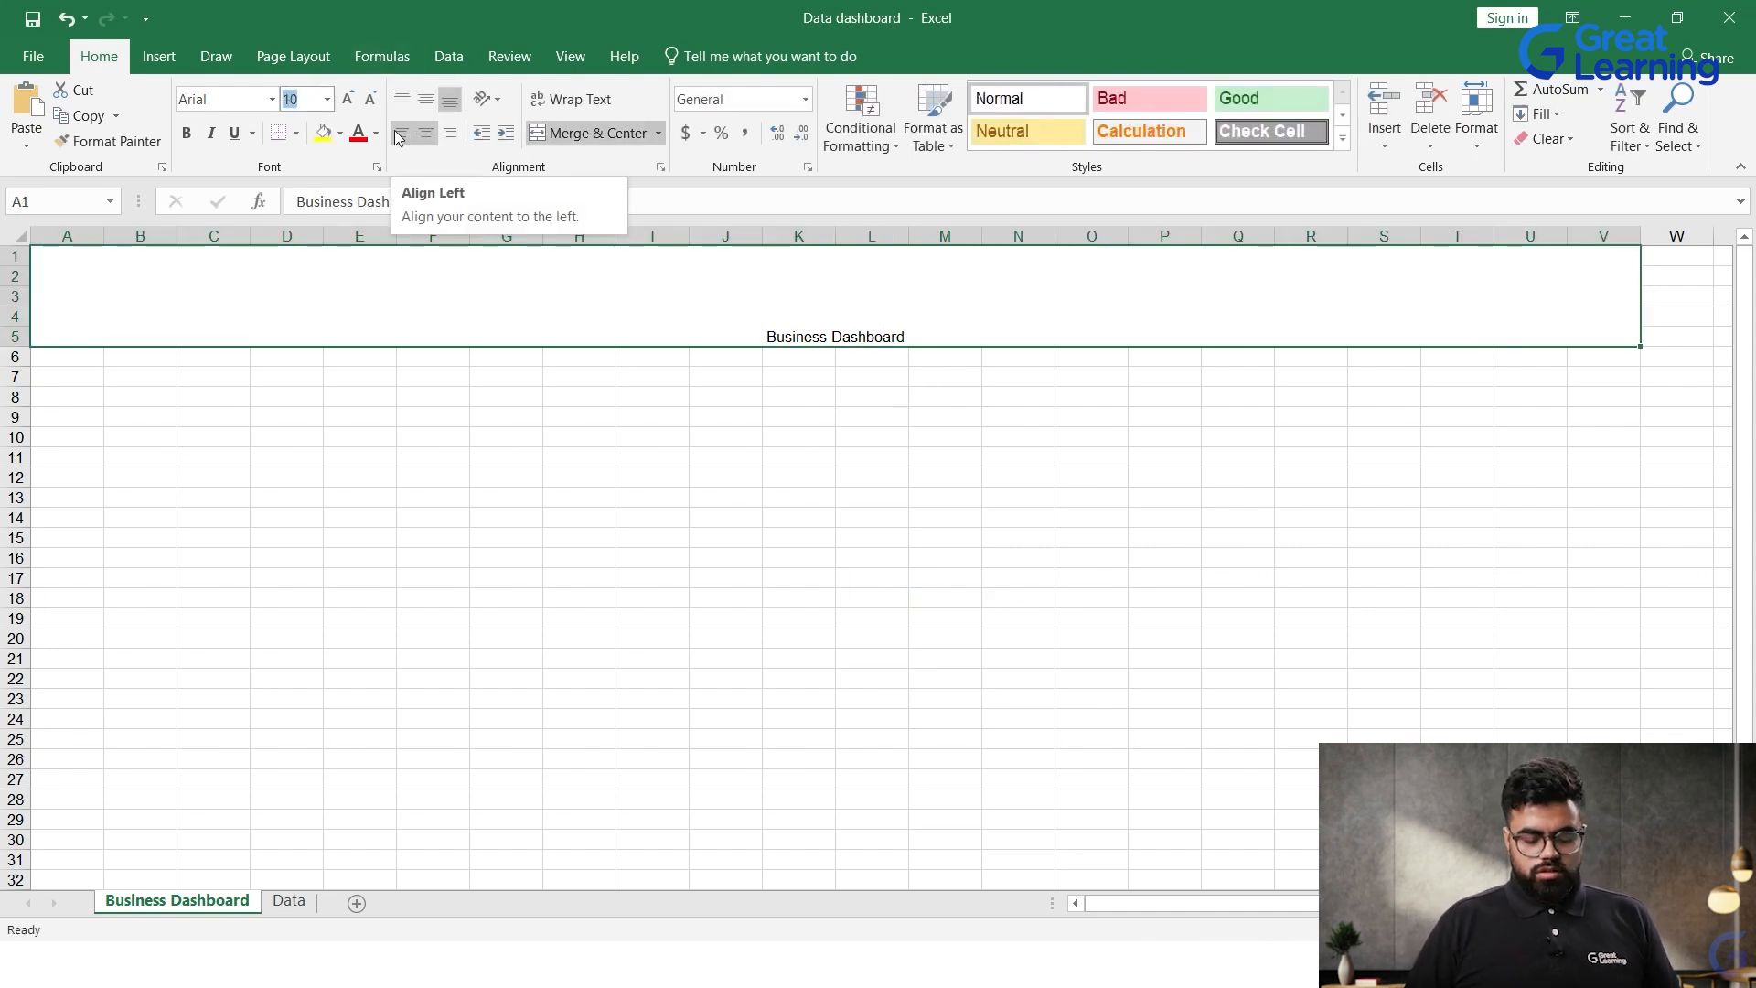
type("100")
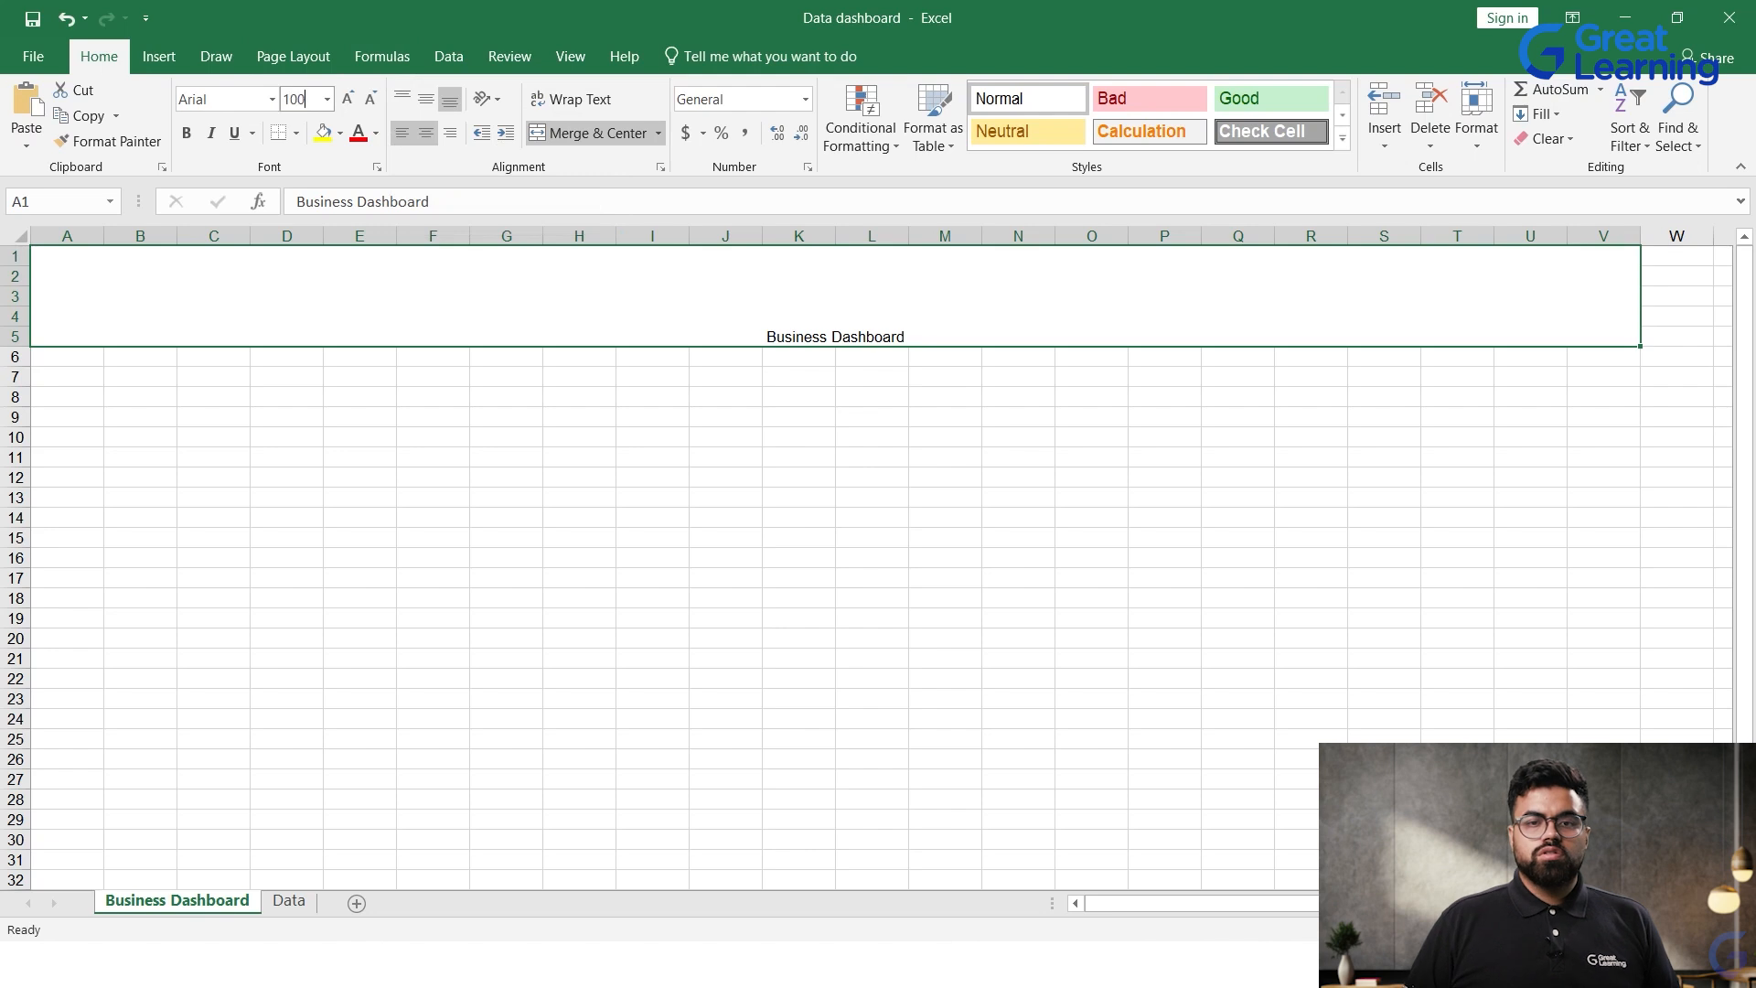
key("Return")
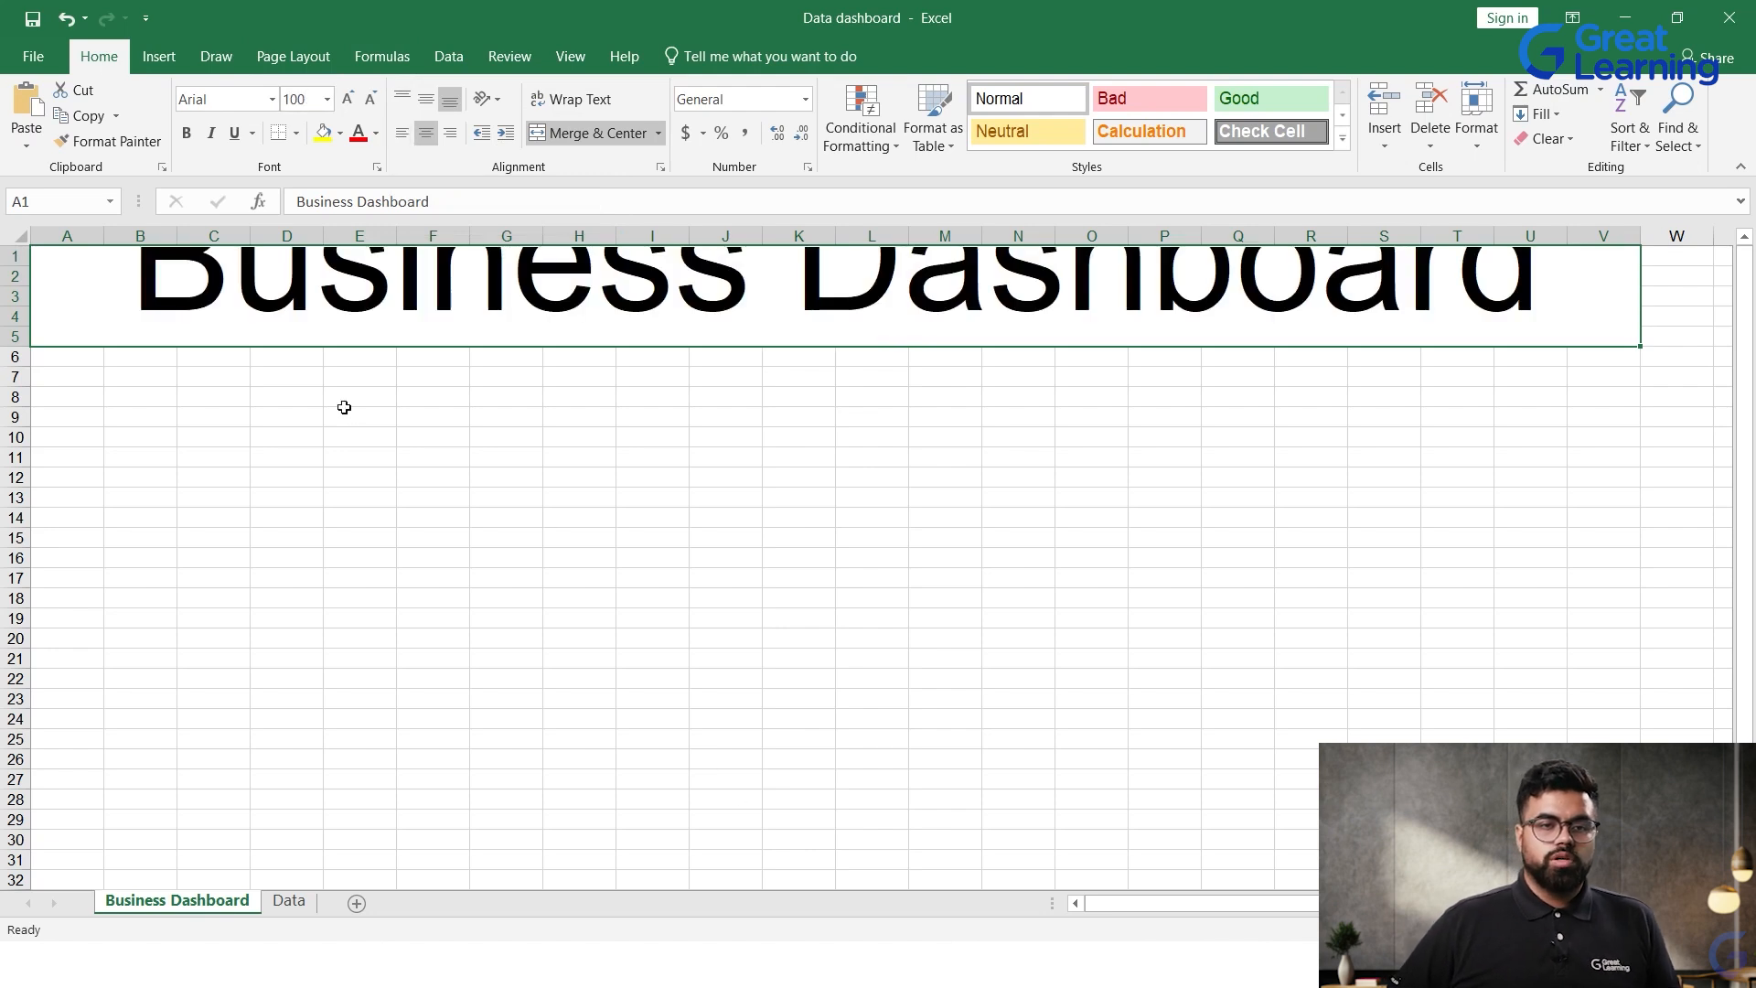
Step: Extend the merged and centered title area down to row 8 so it covers A1:V8
left_click_drag(114, 302, 131, 392)
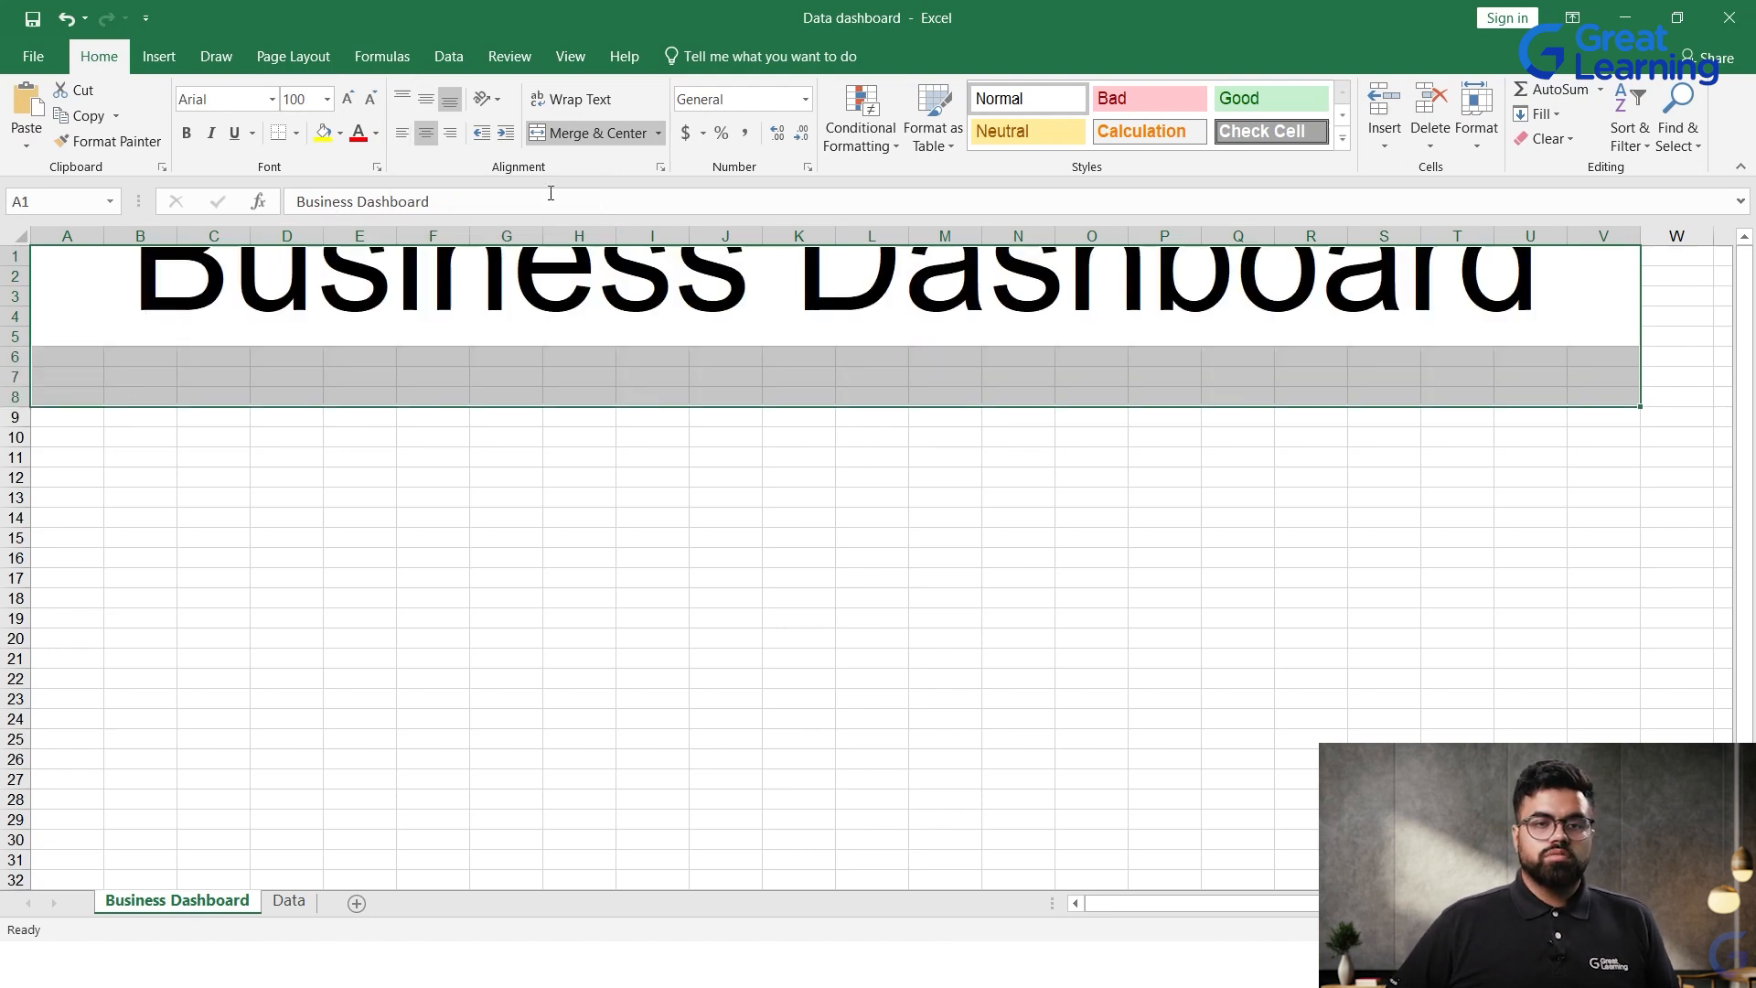
left_click(590, 133)
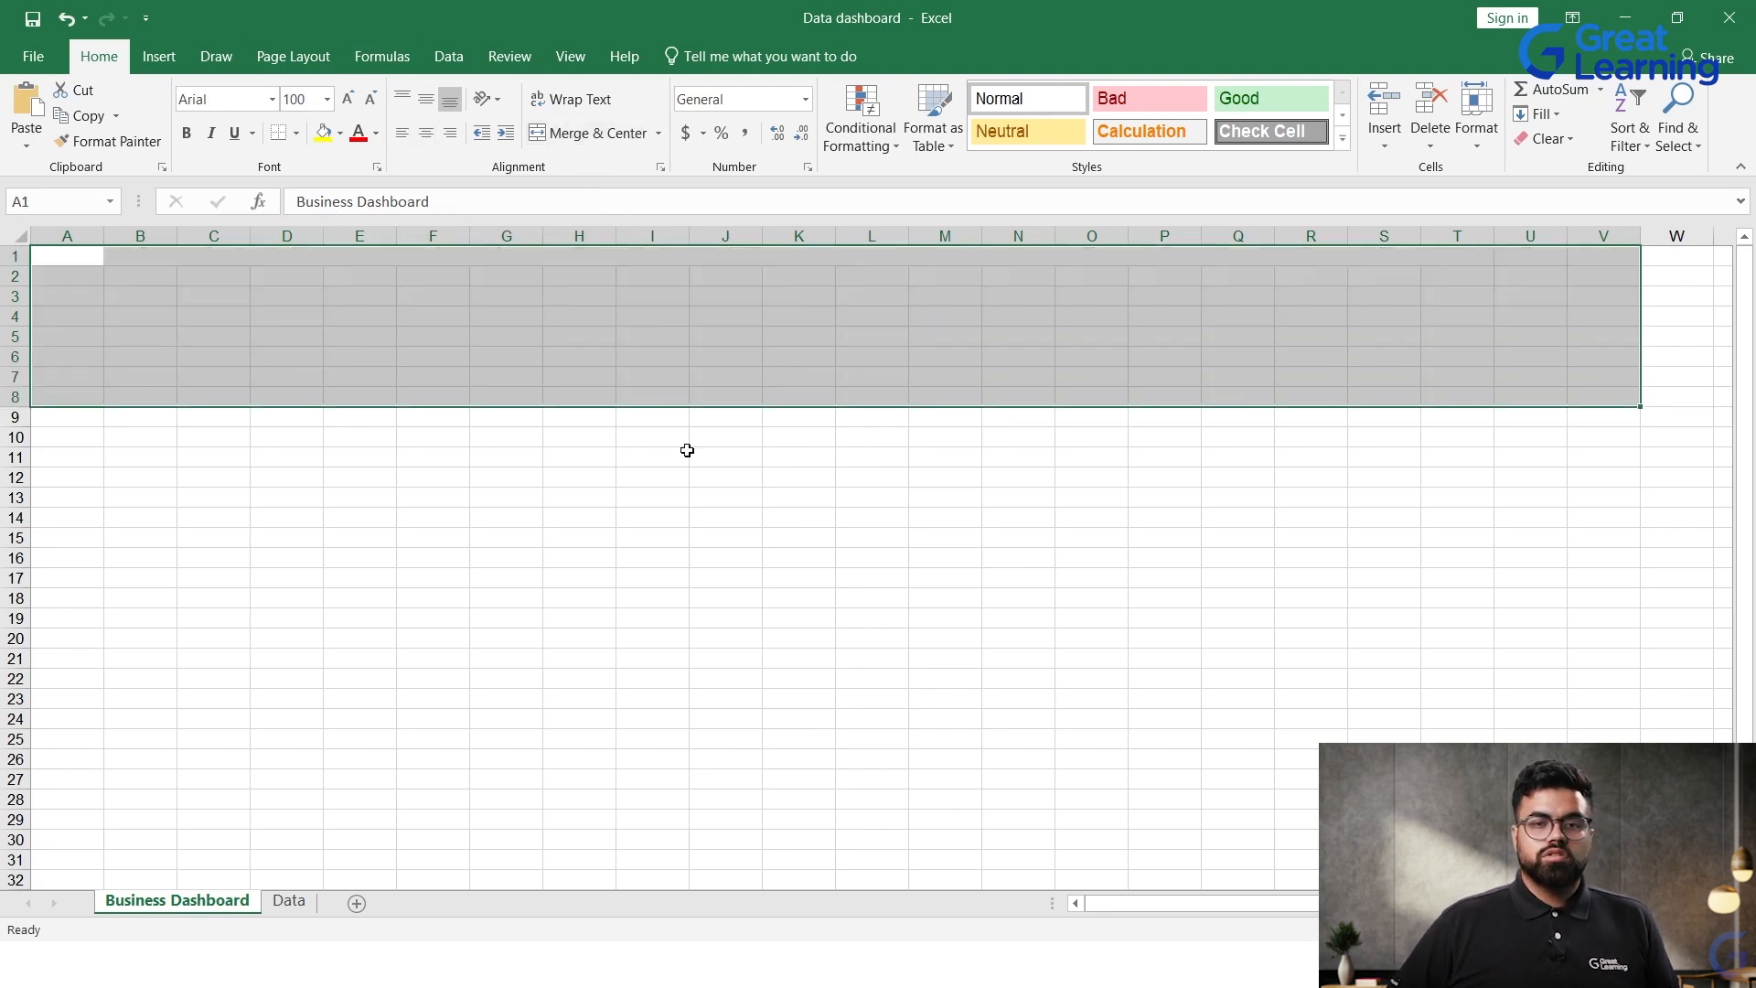
left_click(590, 132)
left_click(718, 537)
left_click(713, 384)
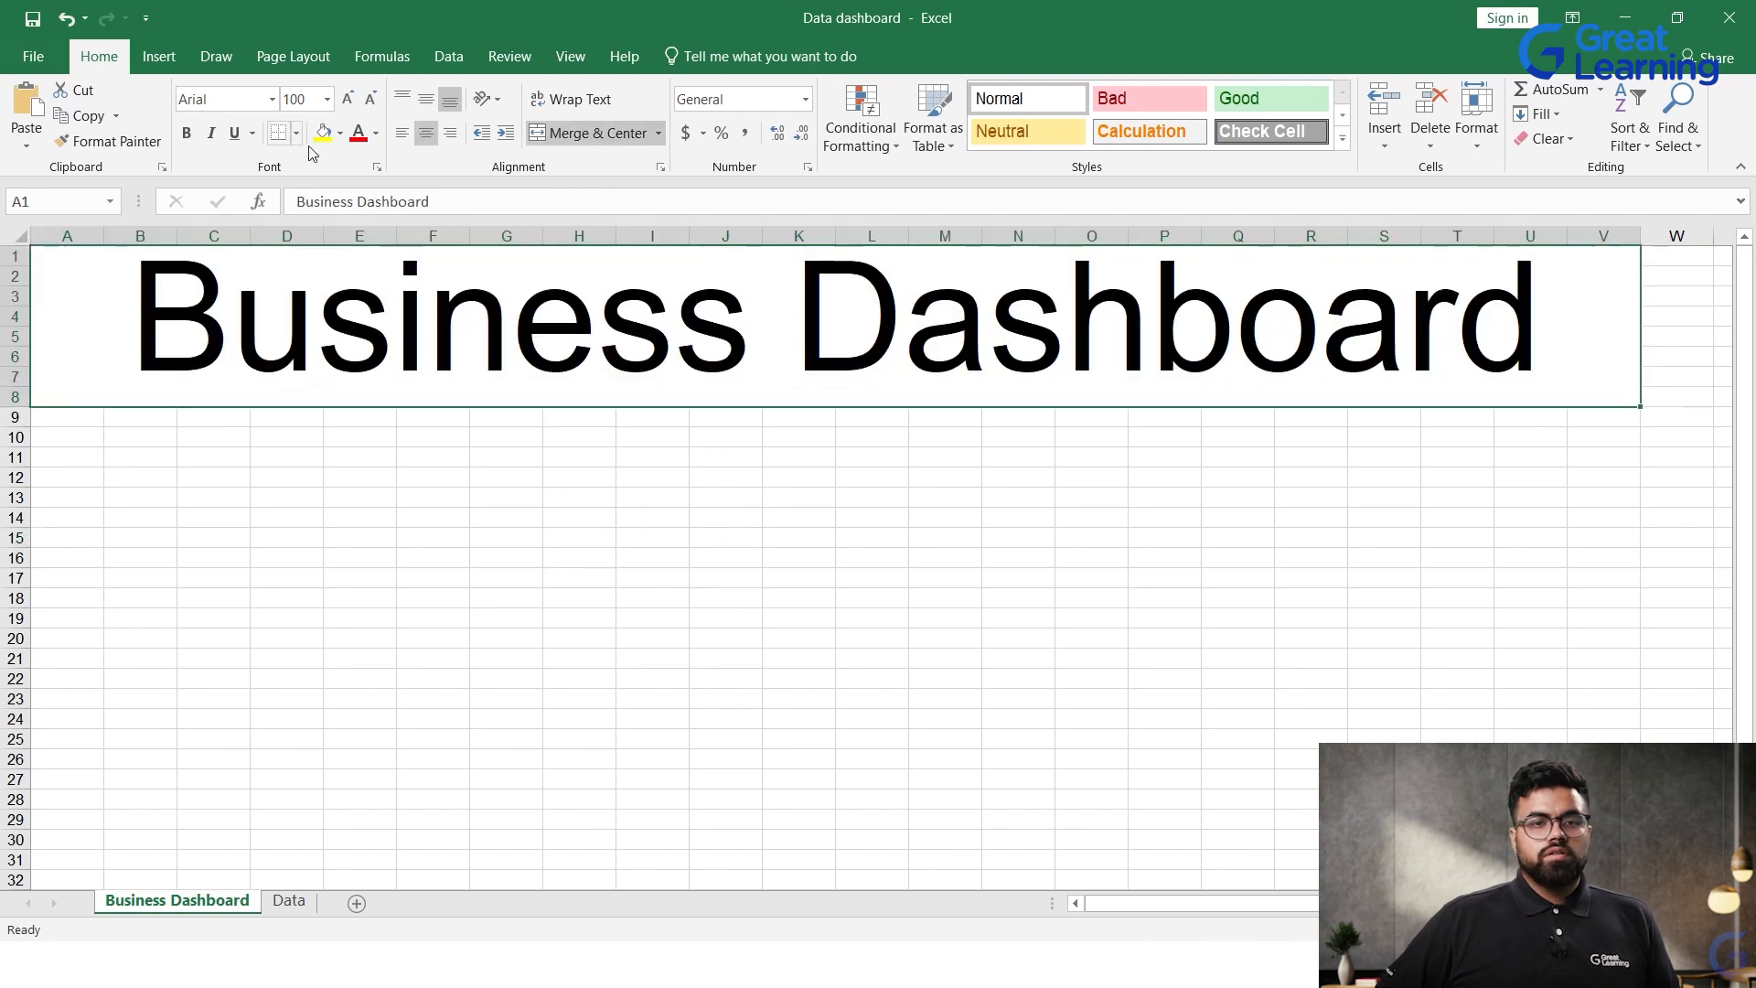
Step: Apply a light blue theme fill to the merged title cell
left_click(375, 134)
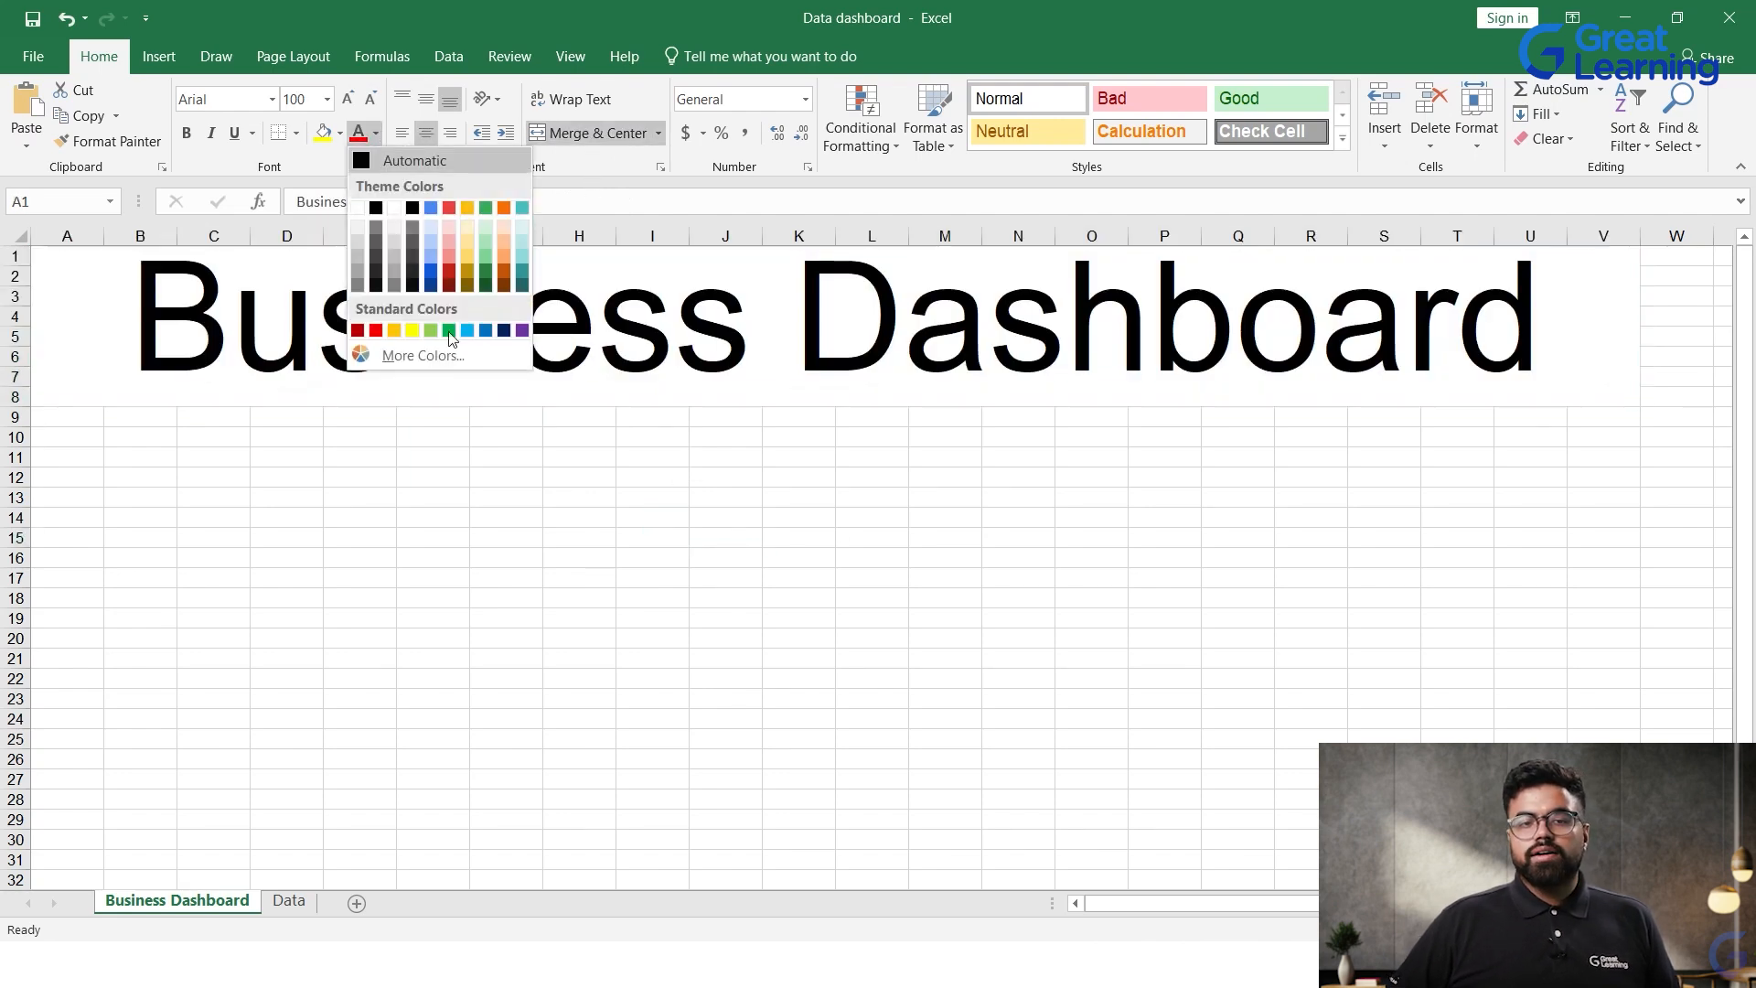
left_click(338, 135)
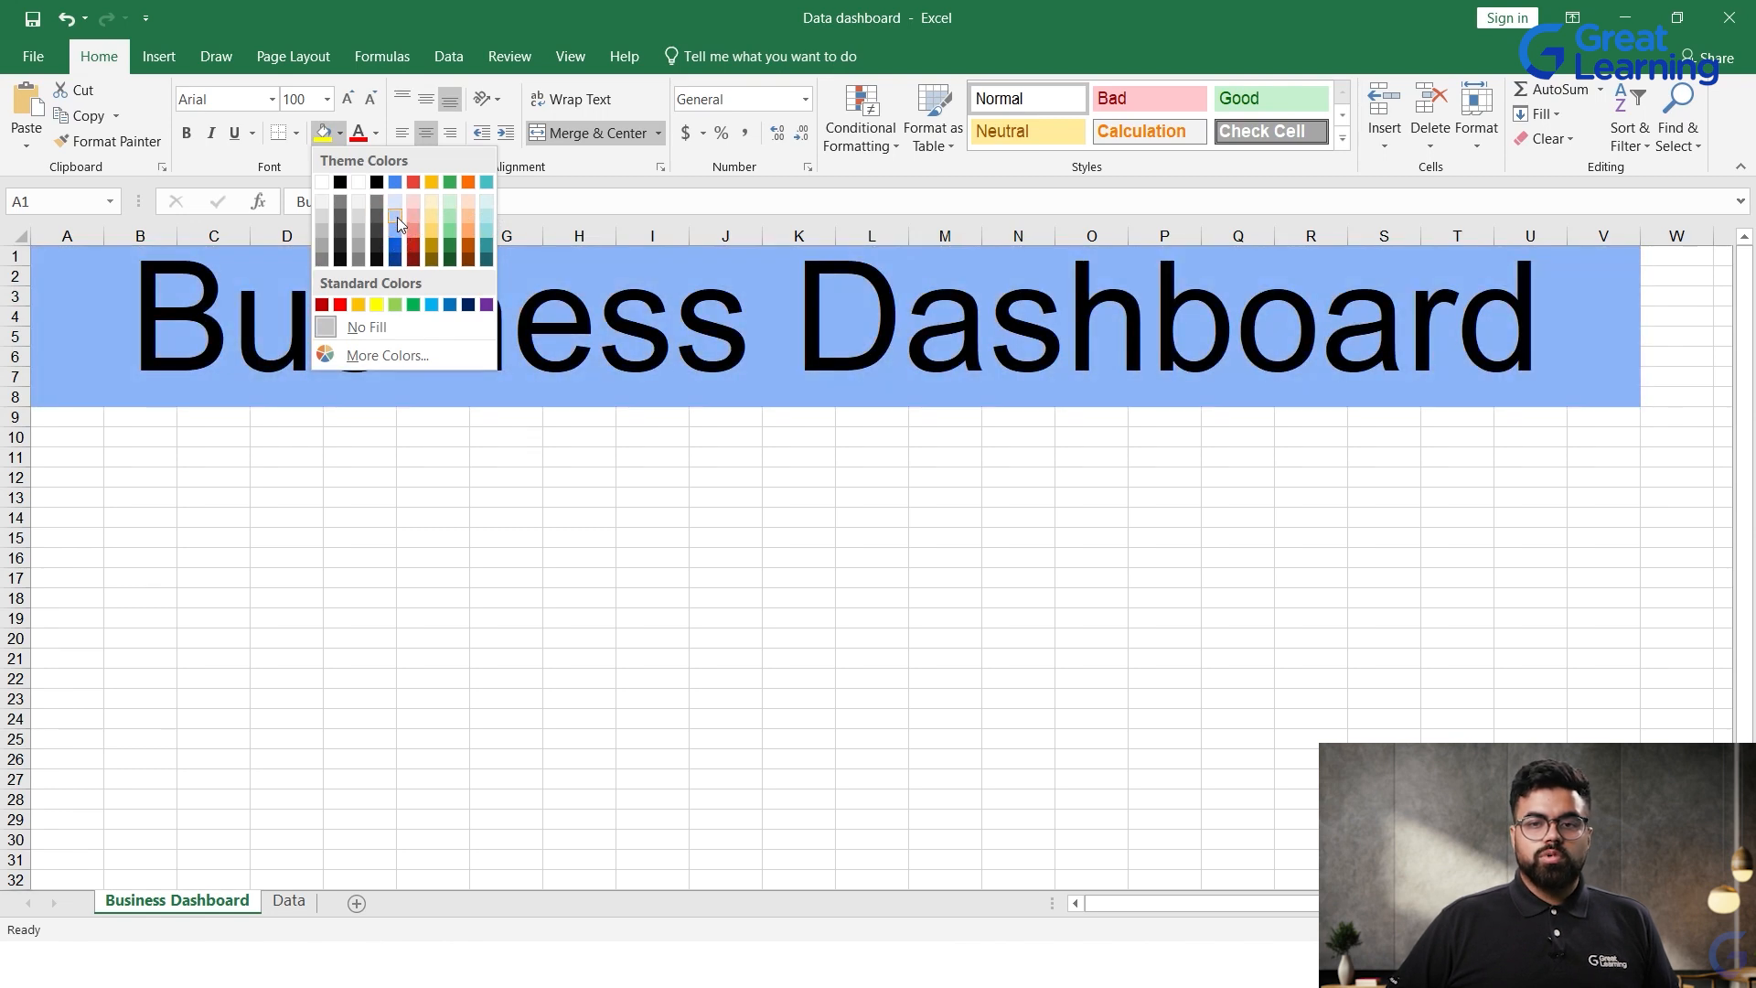
left_click(397, 214)
left_click(571, 475)
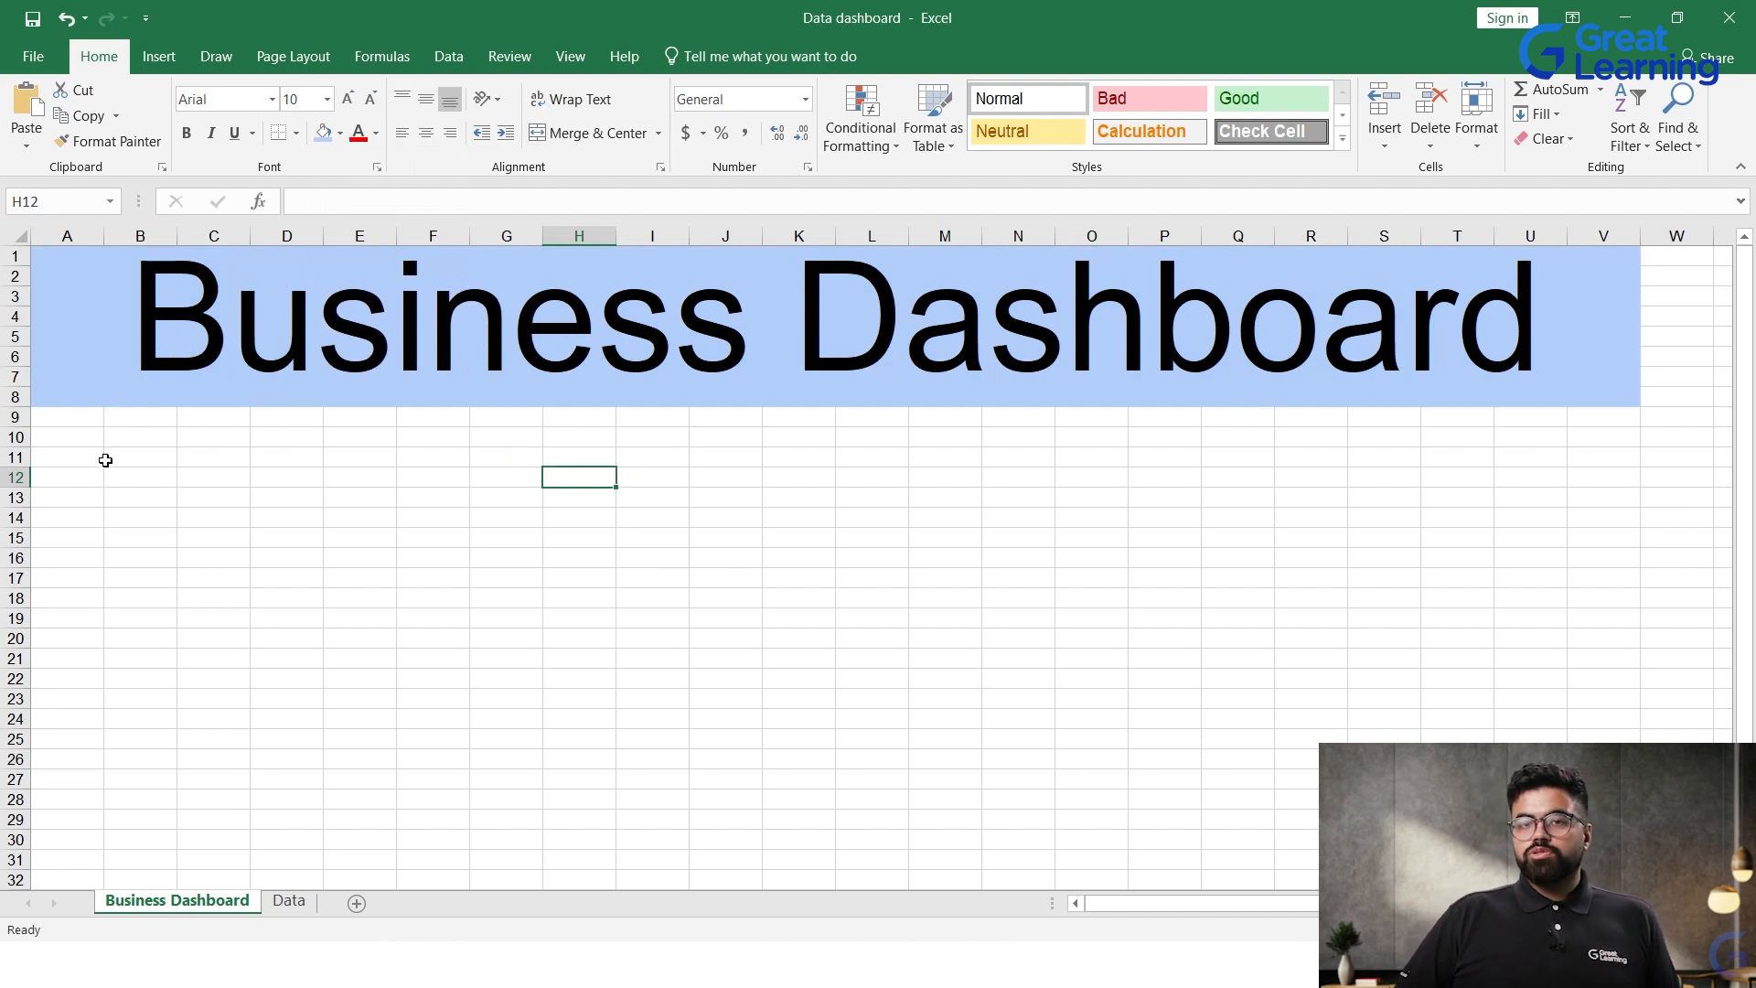
left_click(848, 618)
left_click(646, 679)
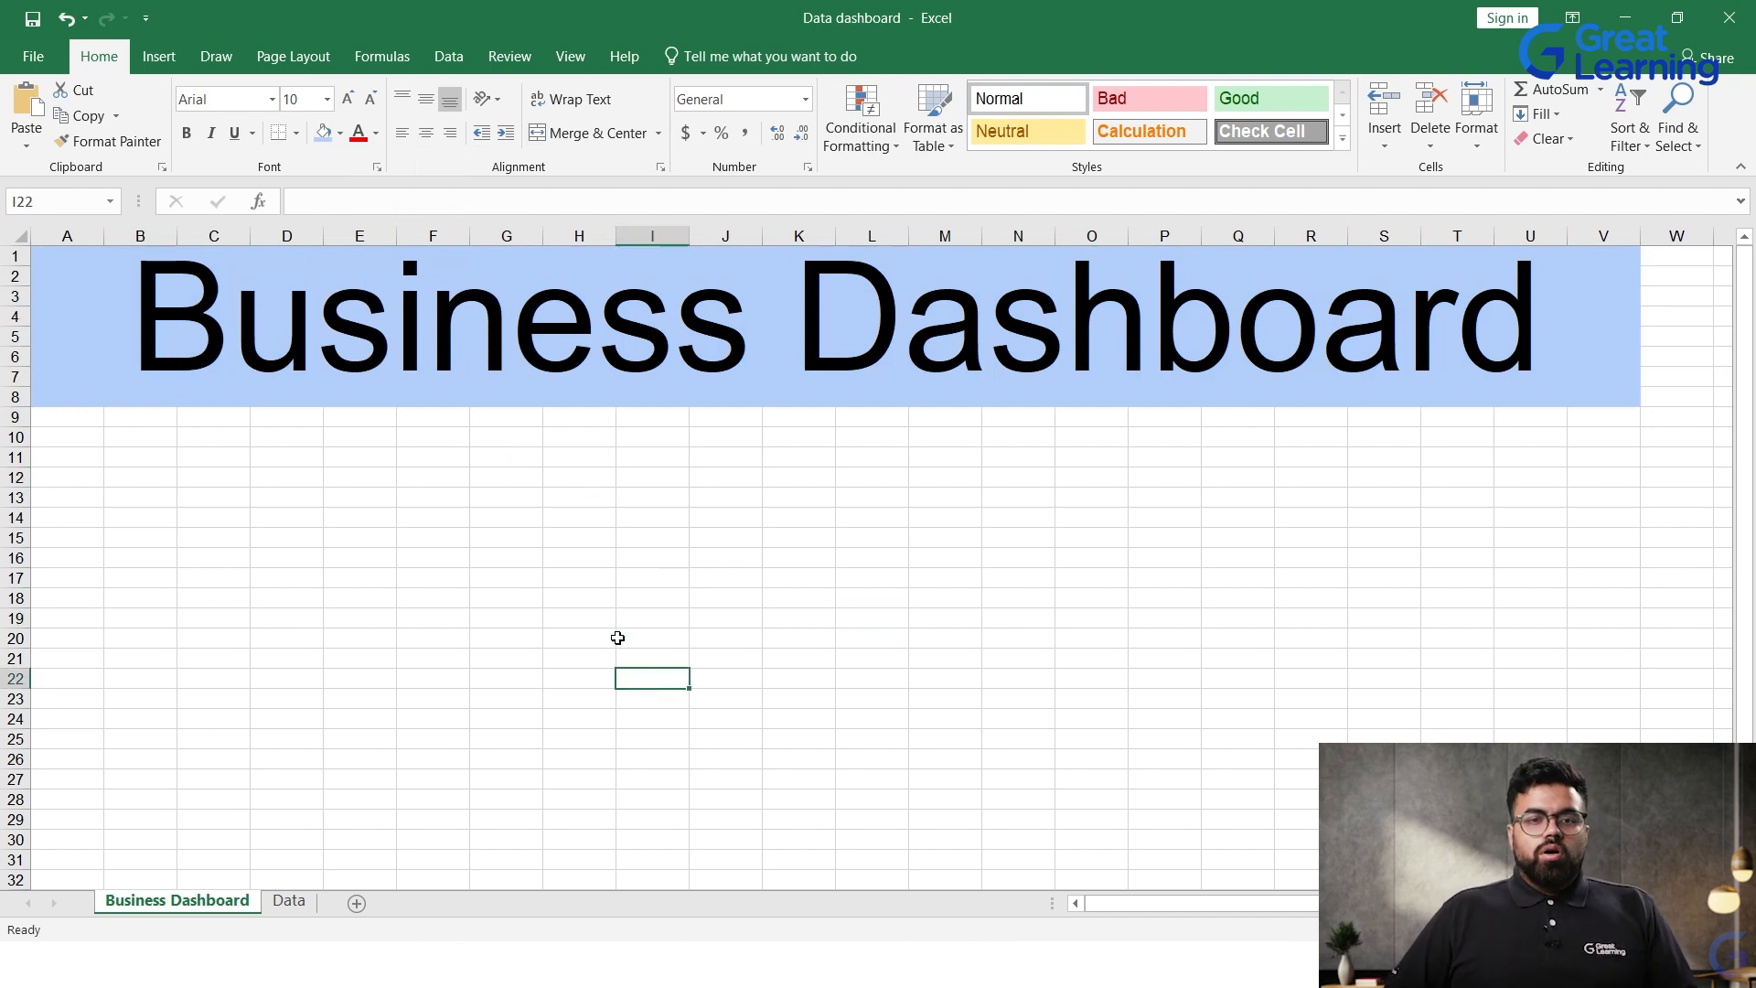
left_click_drag(128, 327, 866, 377)
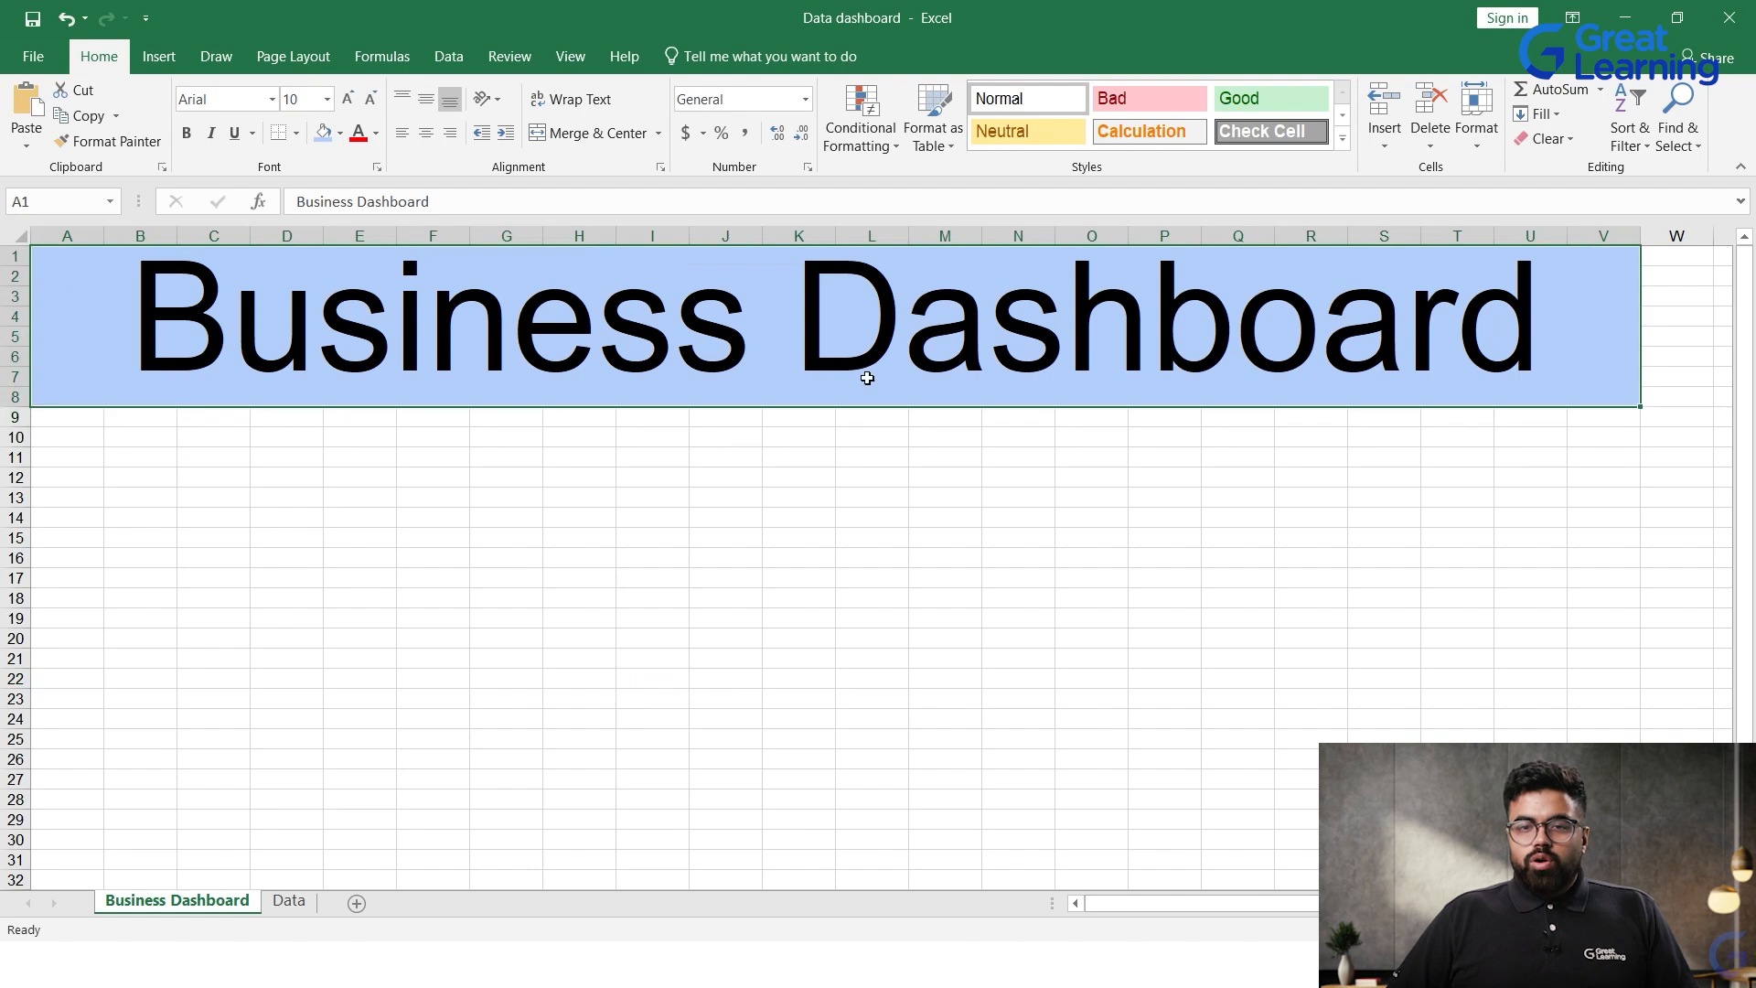
left_click(901, 536)
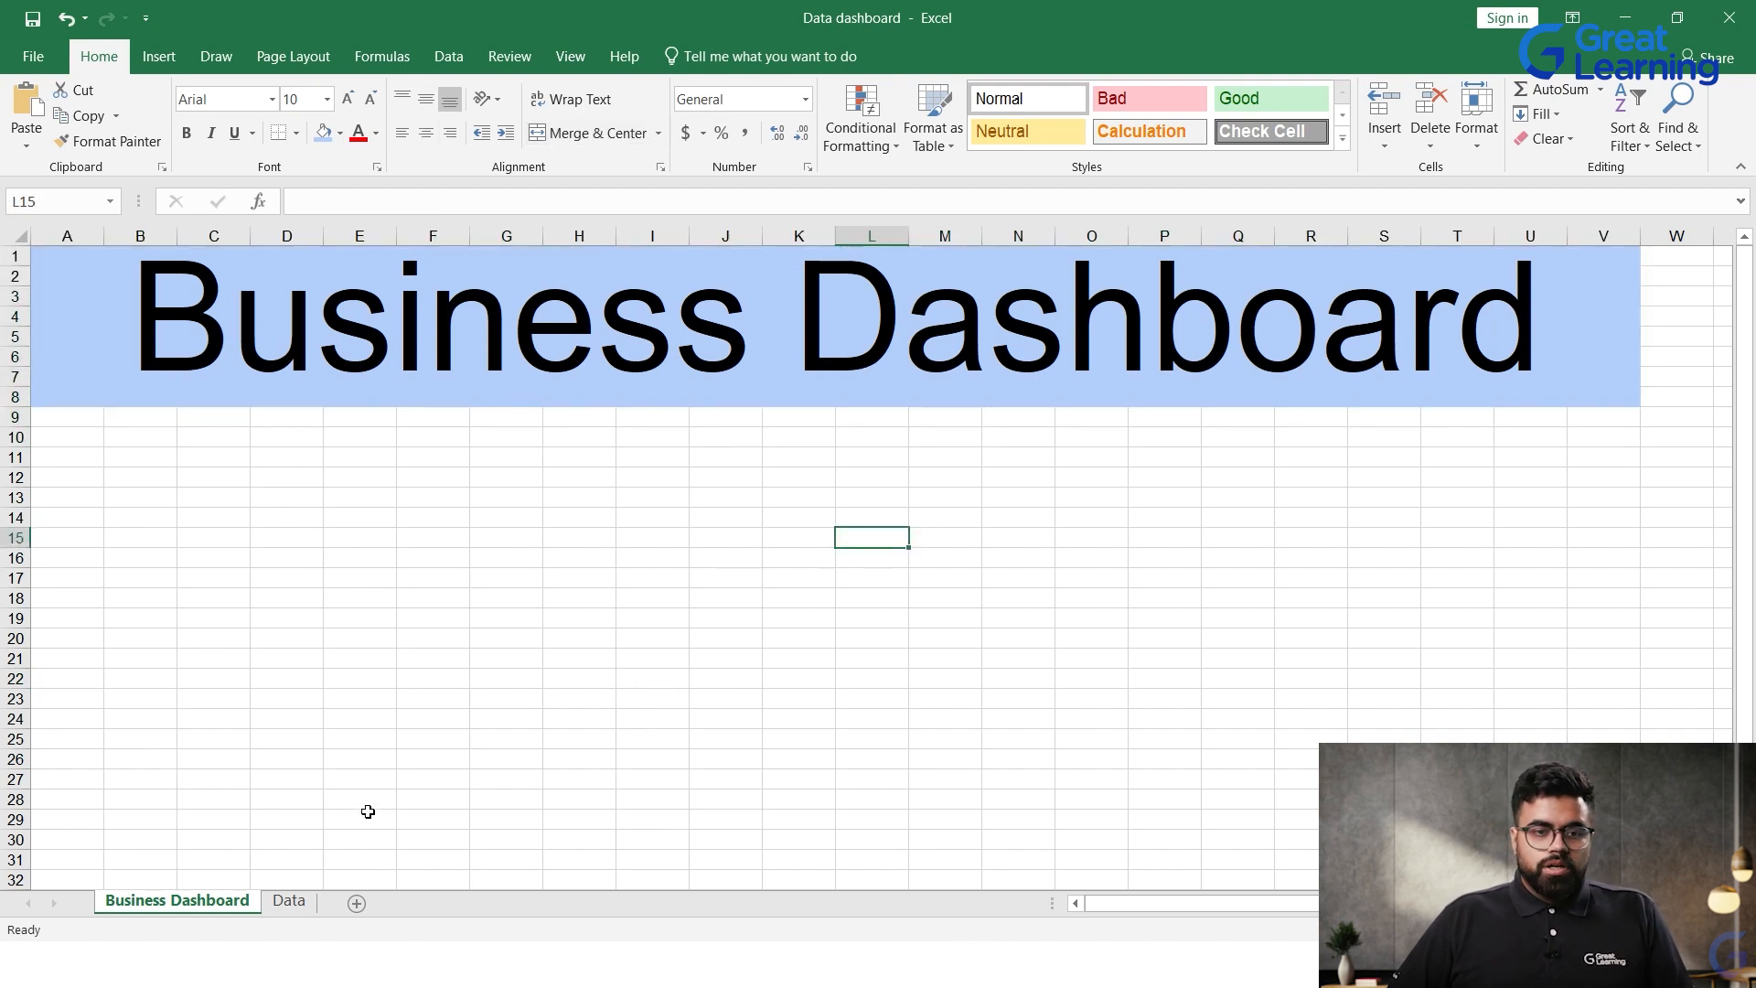
Step: Look through the country, product type and sales records on the Data sheet
left_click(286, 902)
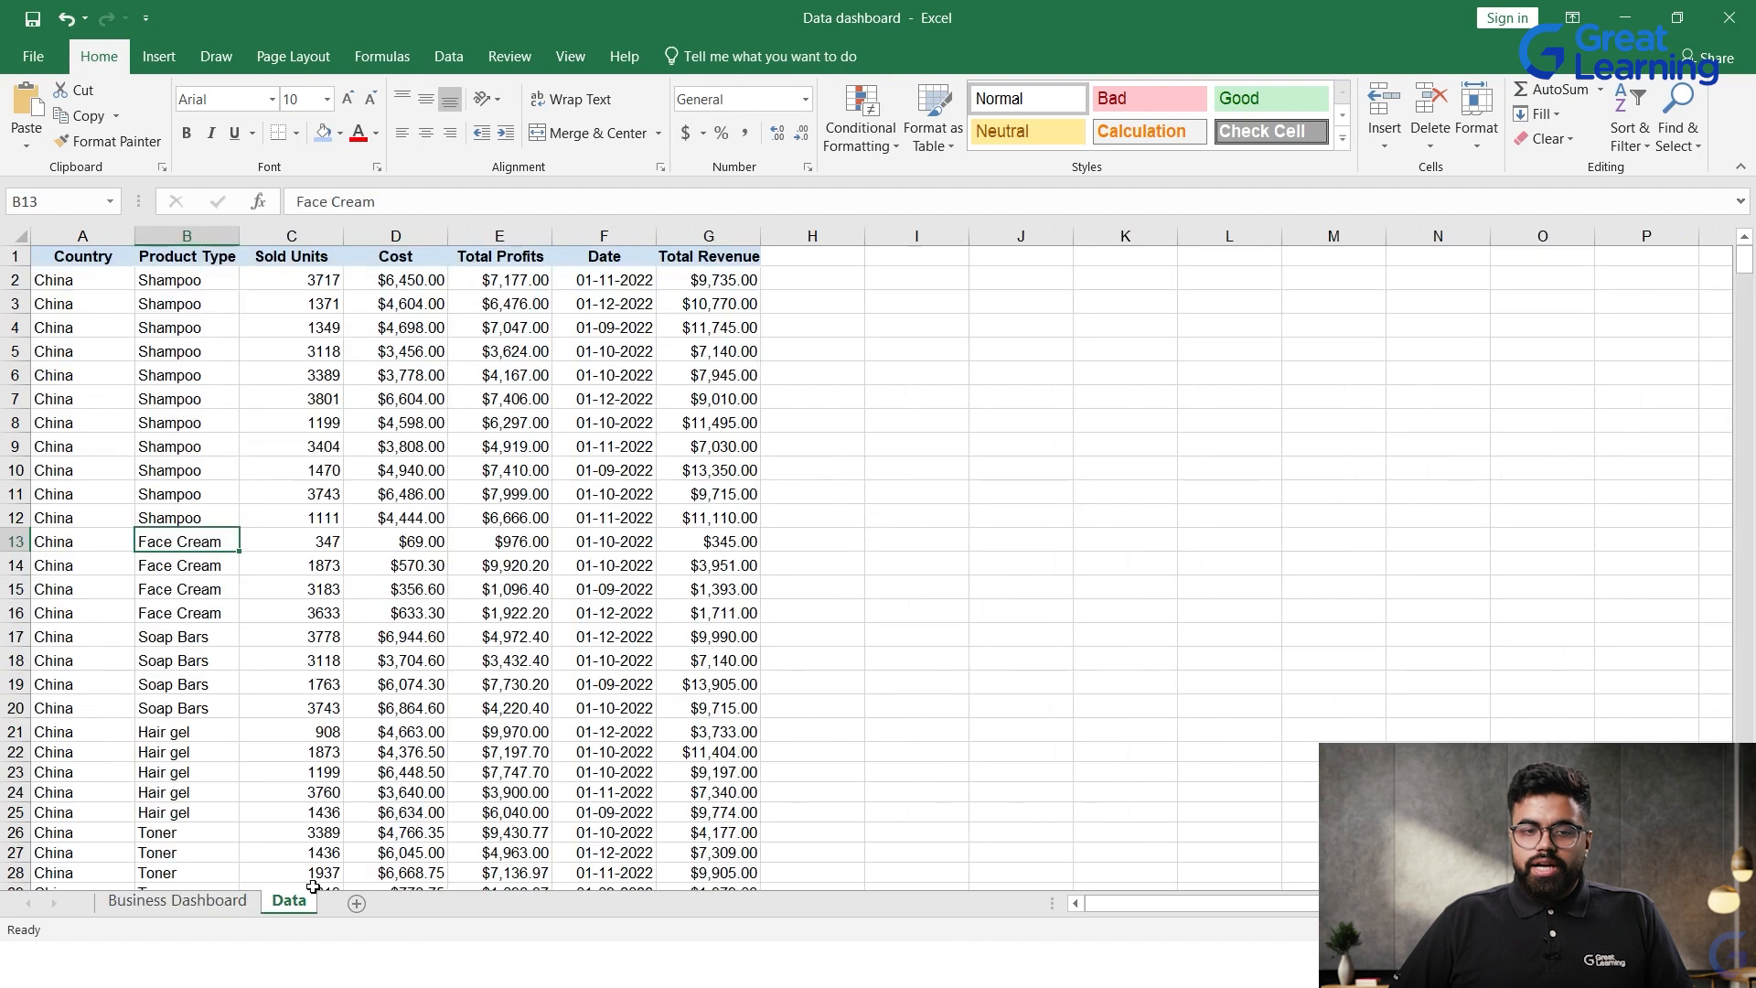
scroll(495, 762, "down", 8)
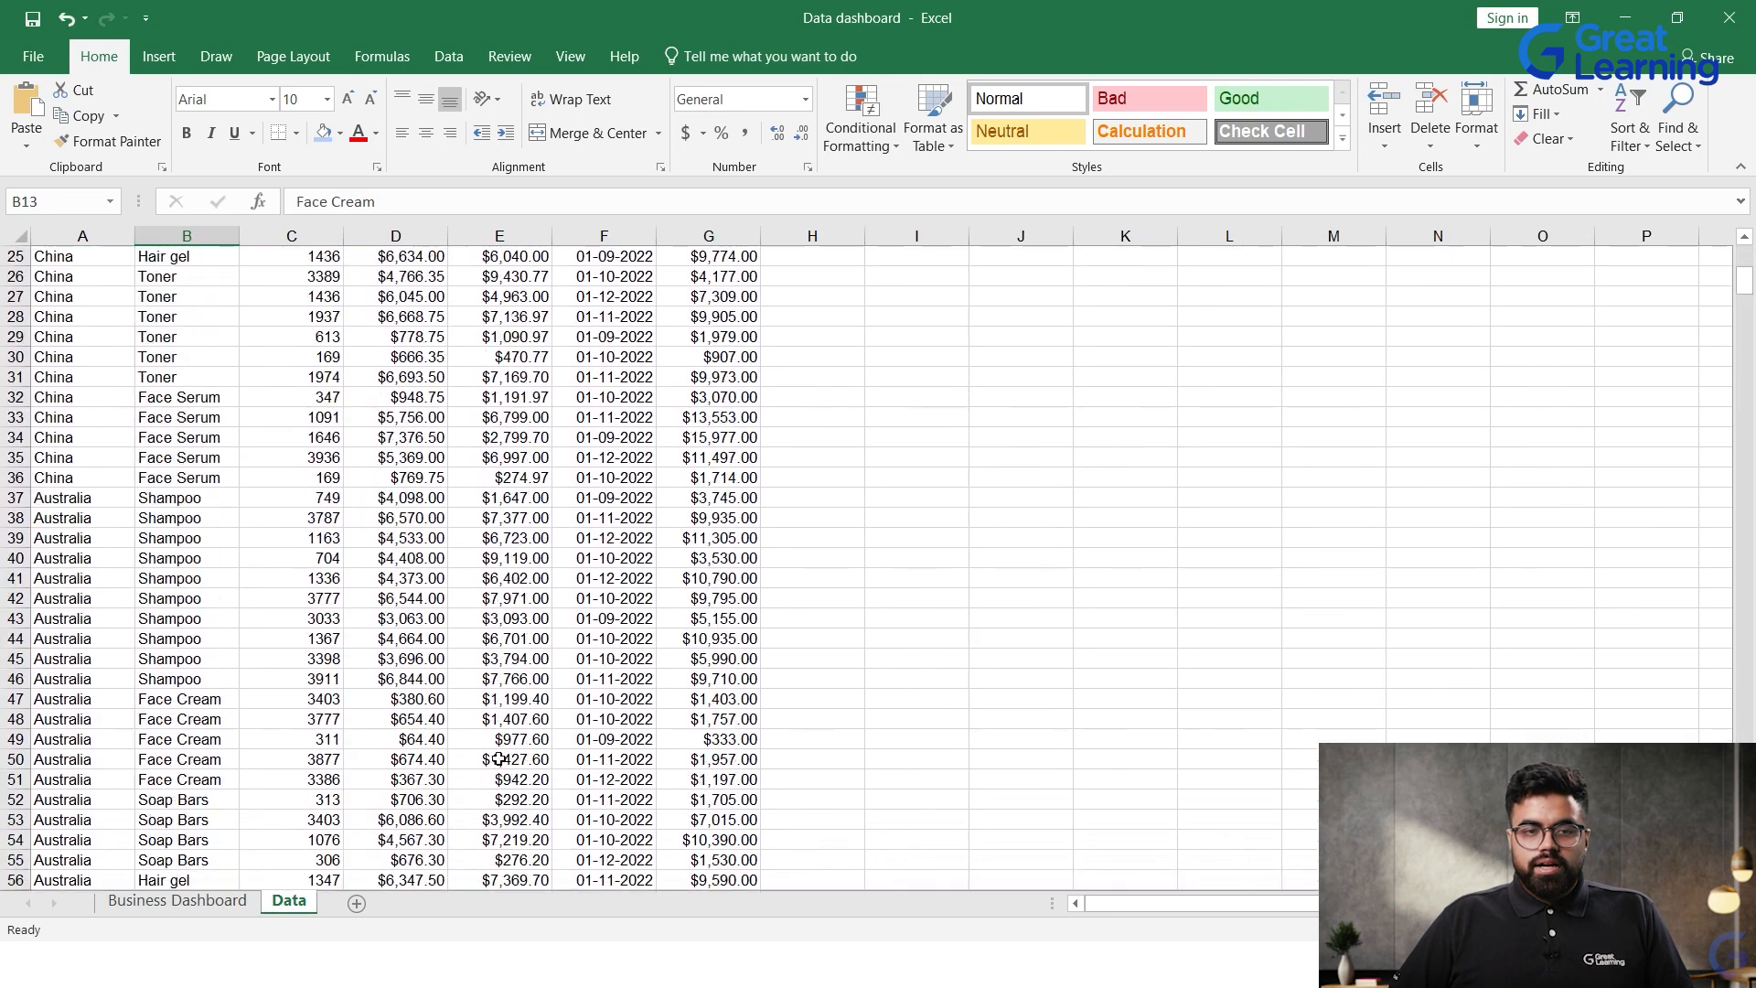
scroll(302, 607, "down", 8)
scroll(149, 616, "down", 2)
scroll(294, 686, "up", 18)
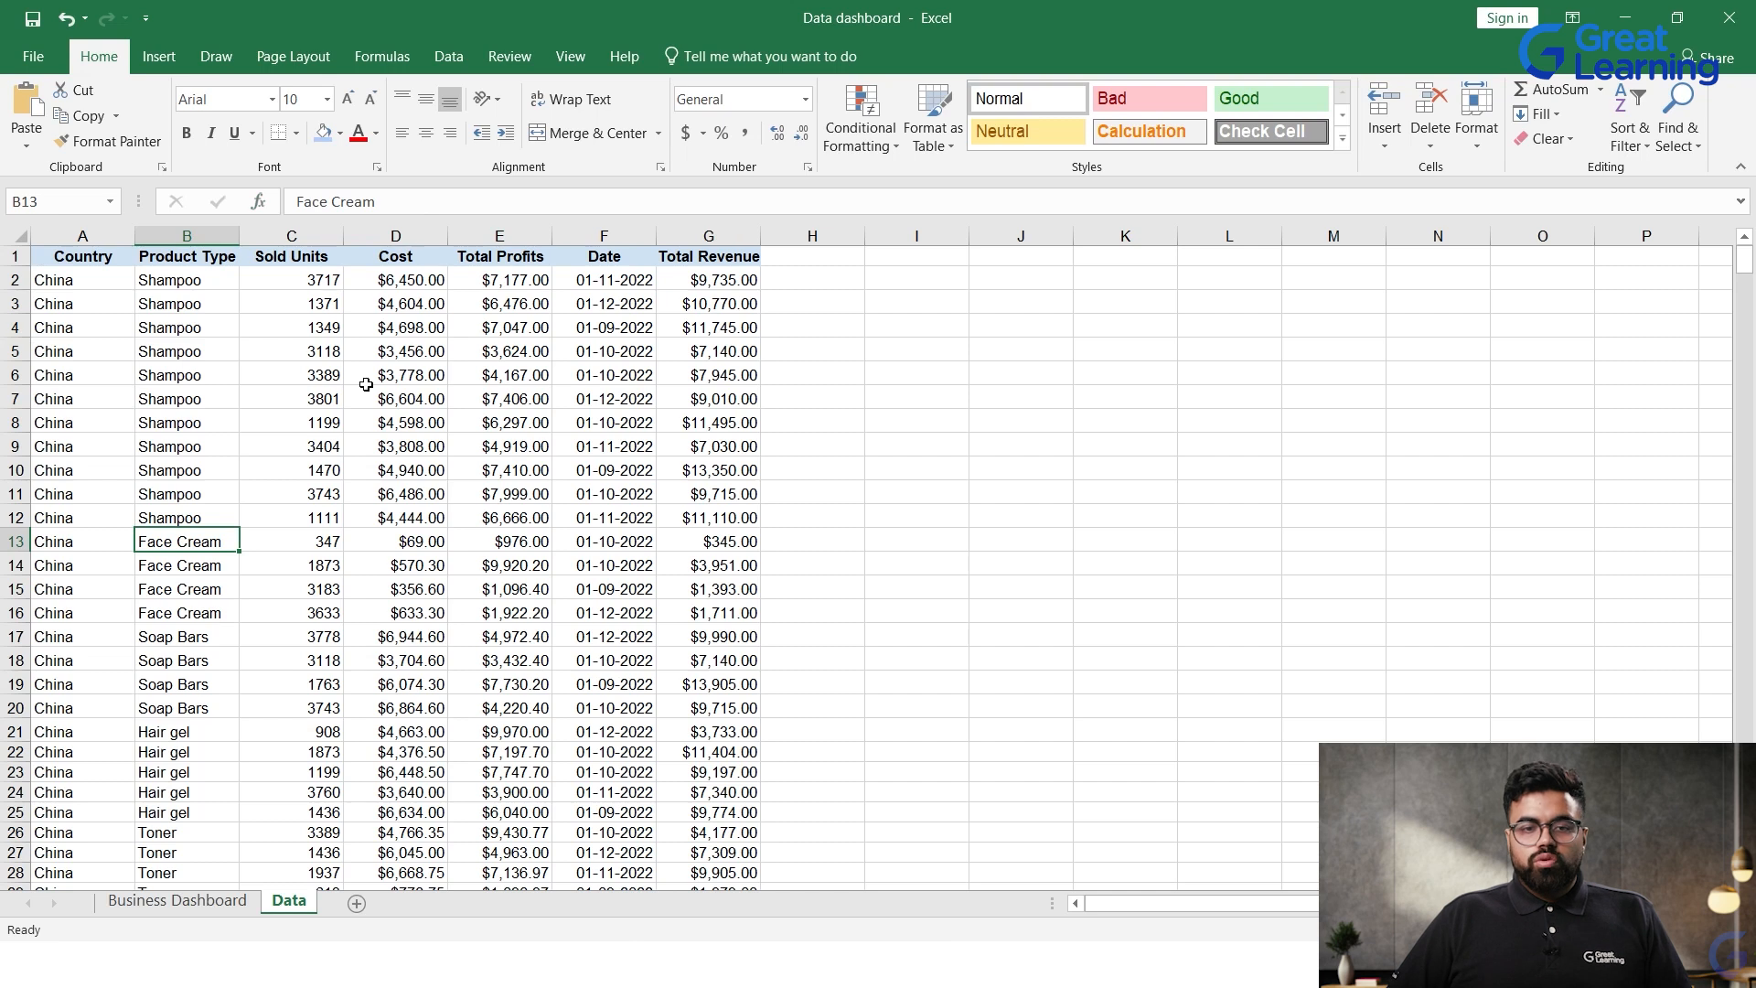
scroll(874, 594, "down", 6)
scroll(874, 594, "up", 6)
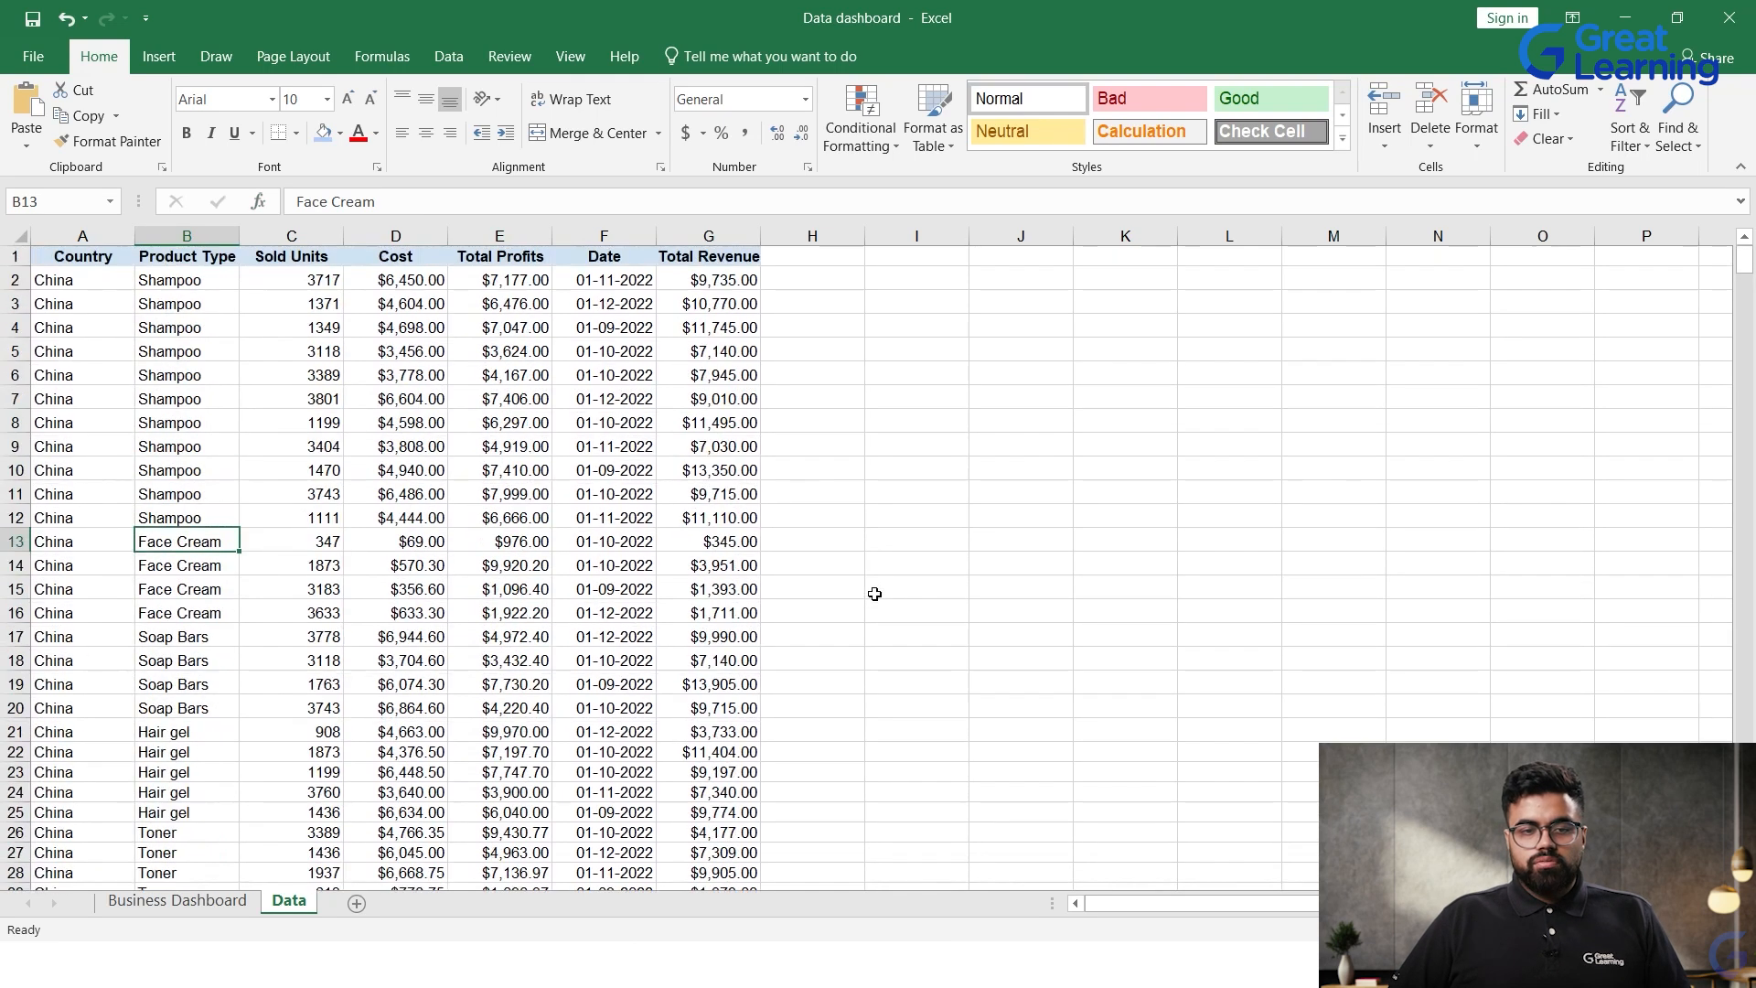
Step: Insert a PivotTable on a new worksheet using columns A:G of the Data sheet as its source
left_click(20, 237)
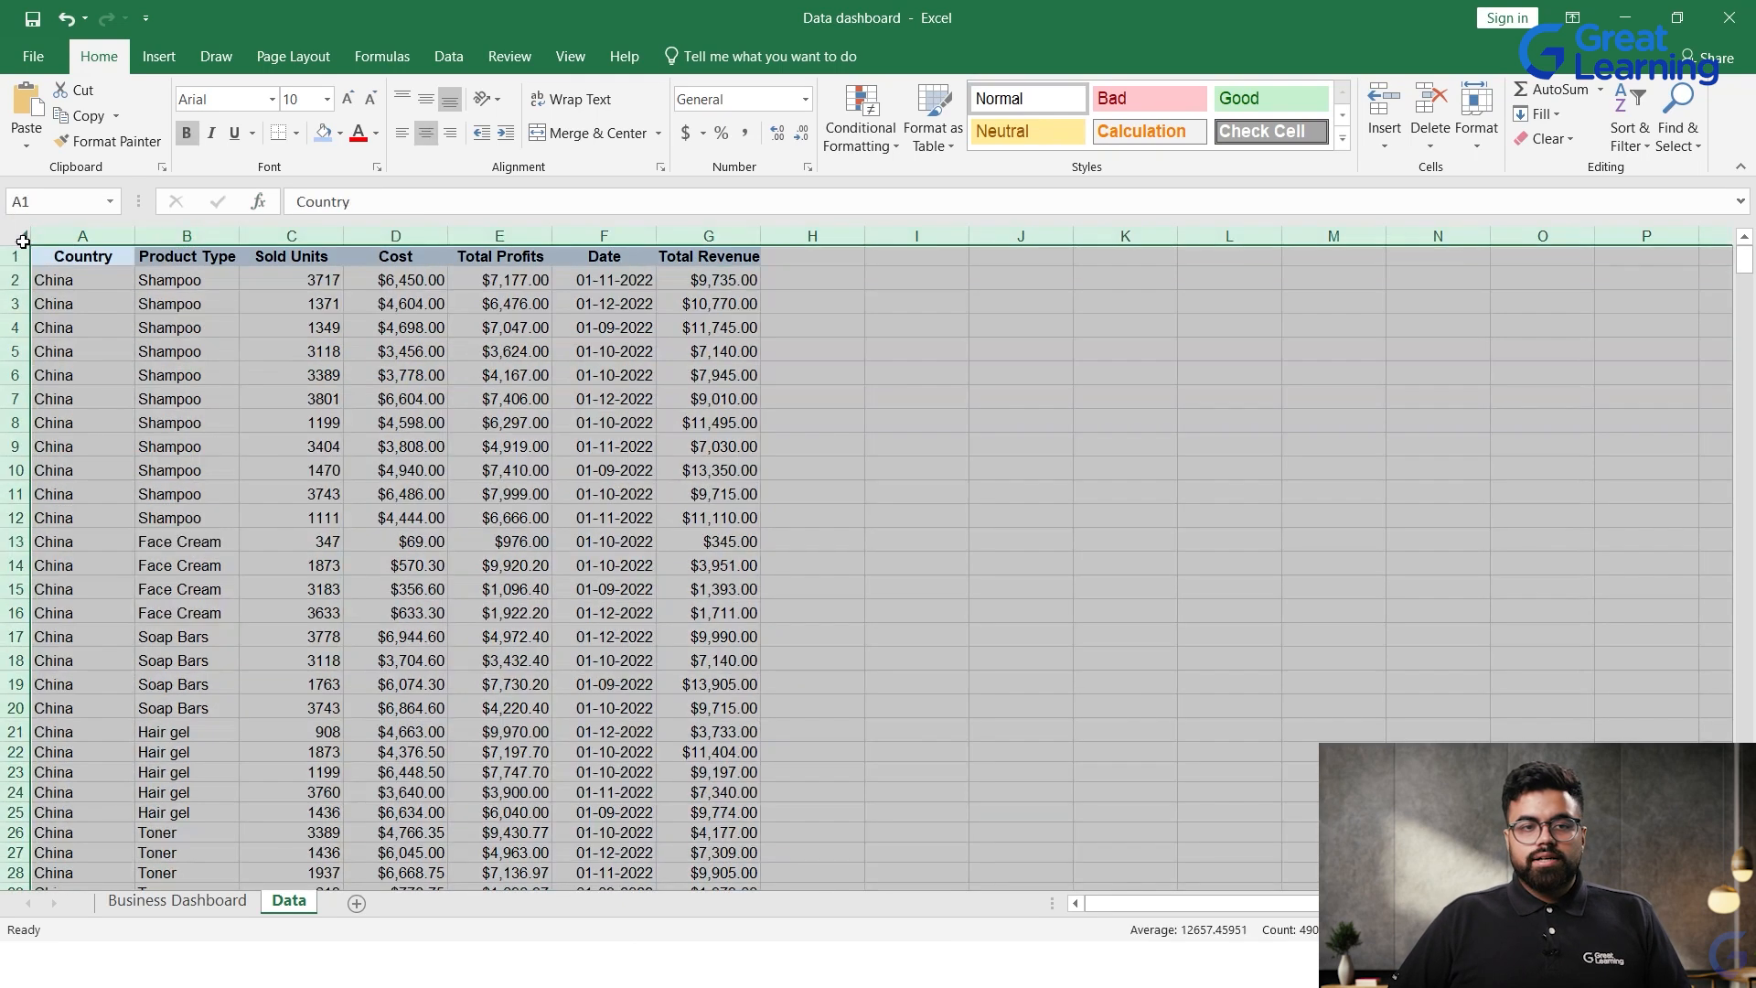
left_click(810, 468)
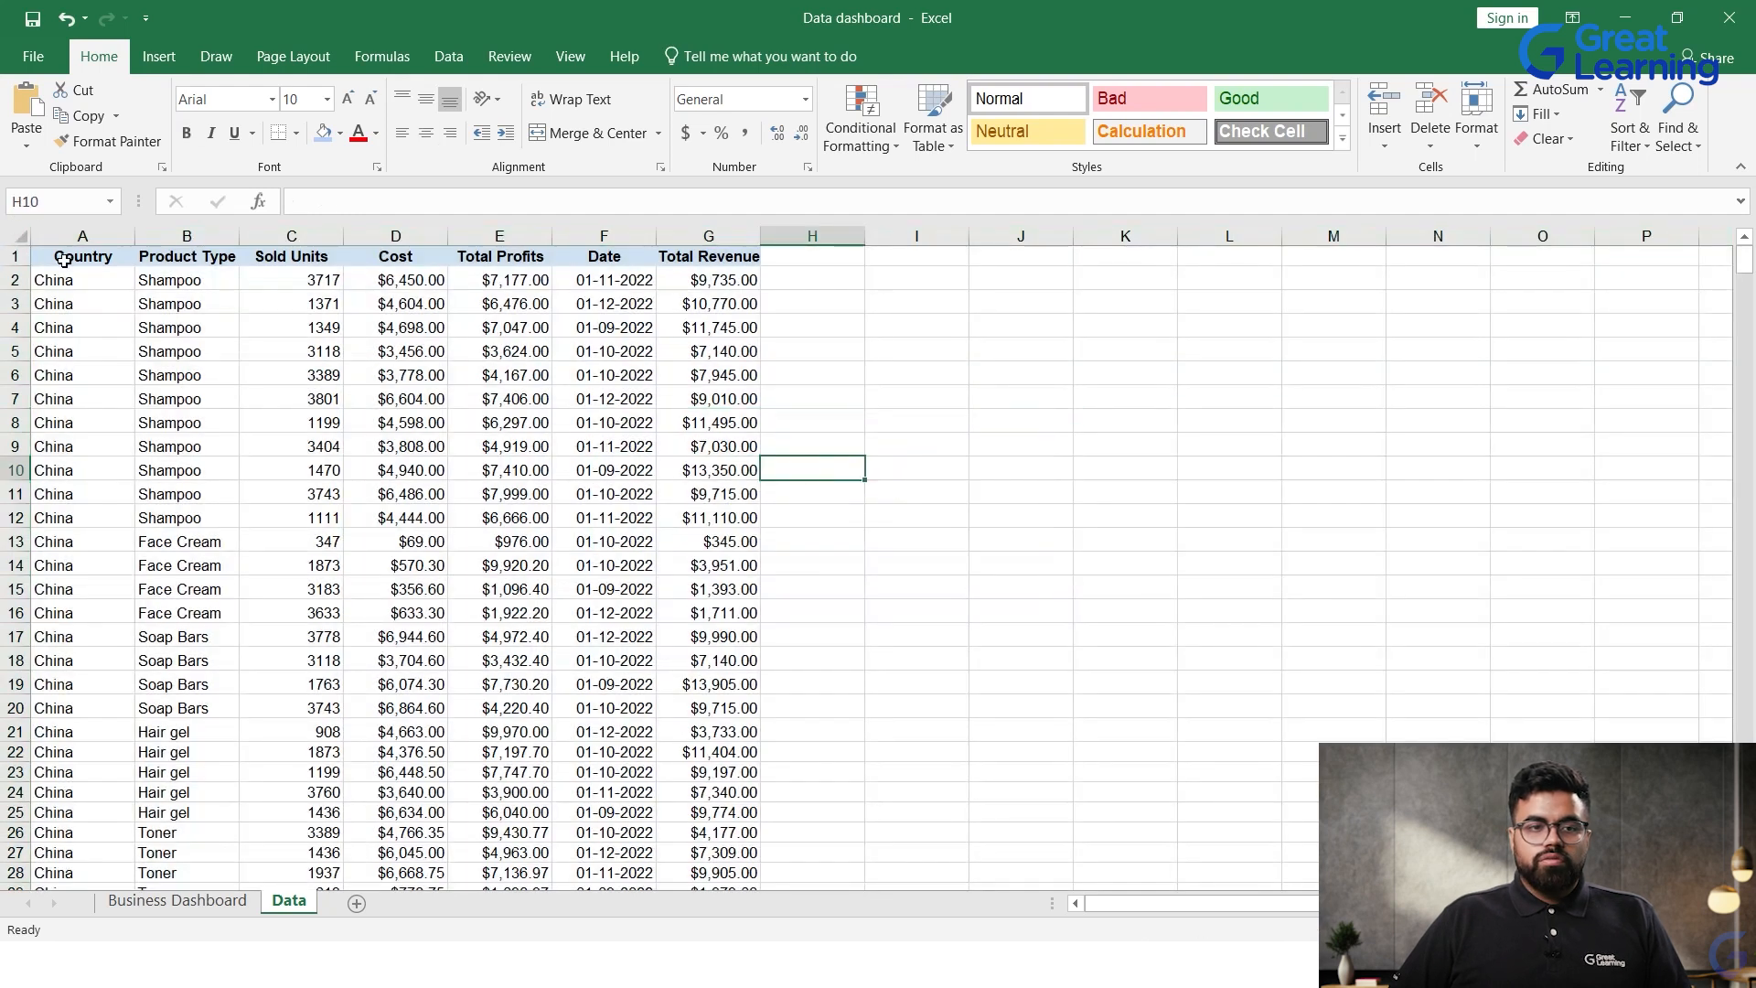
left_click(22, 234)
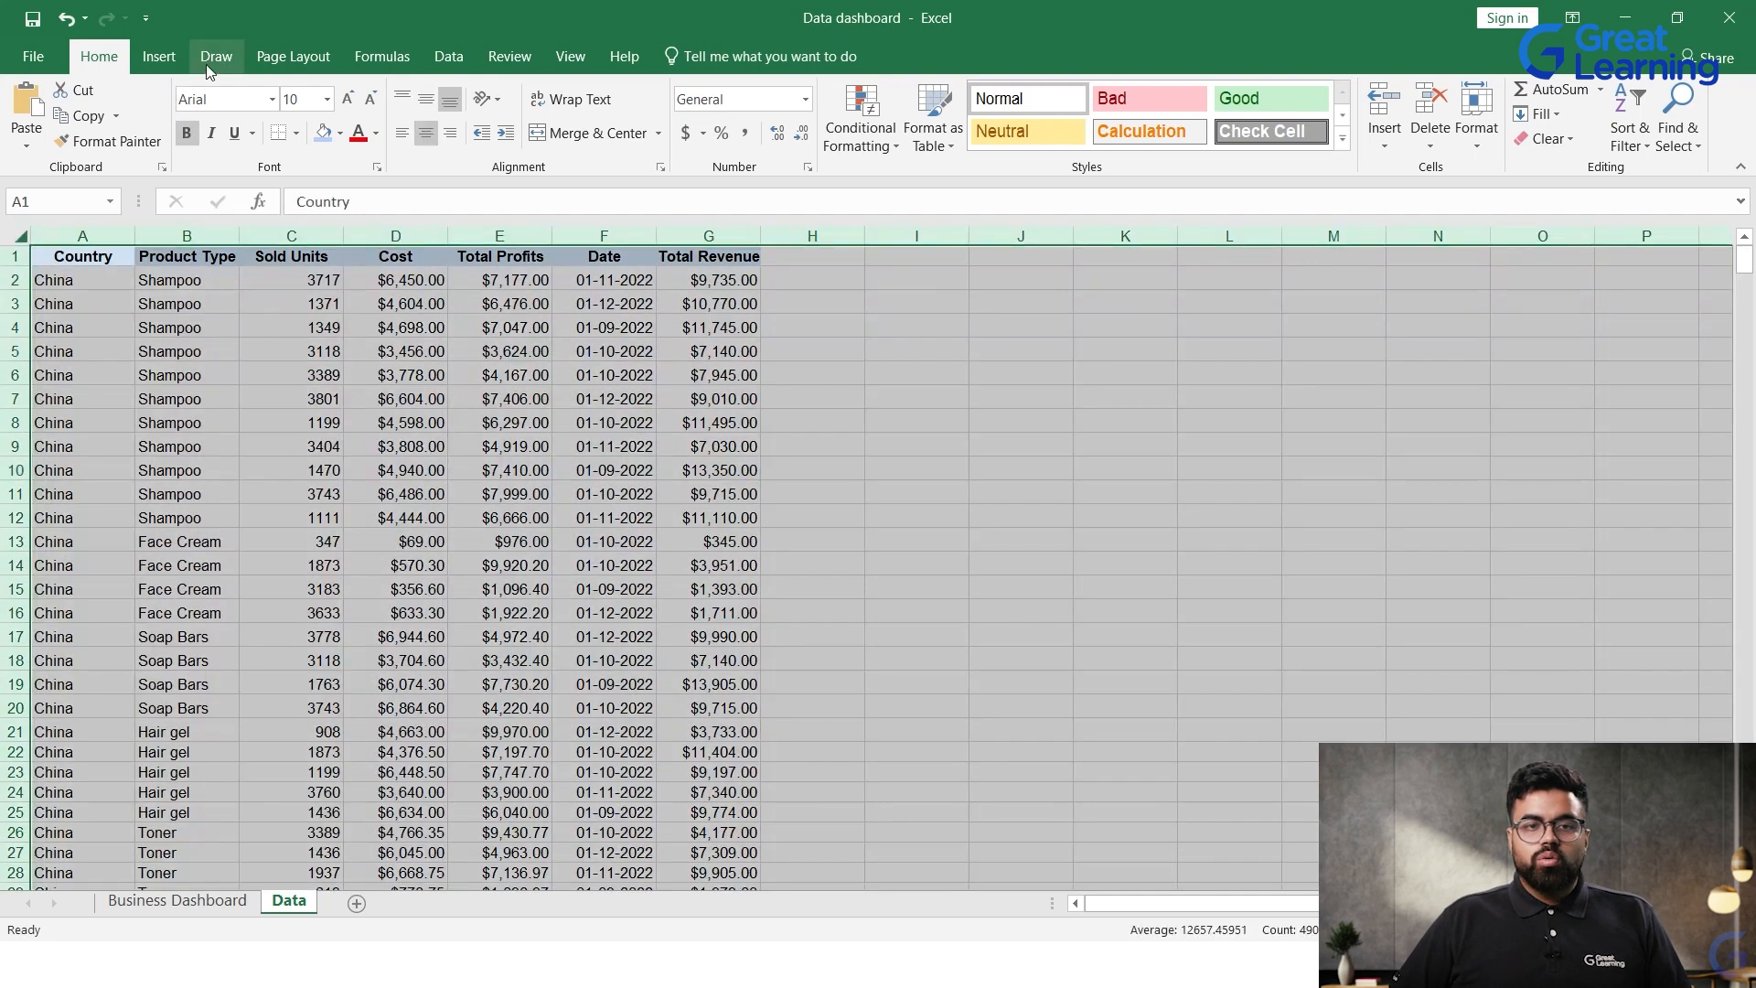
left_click(159, 57)
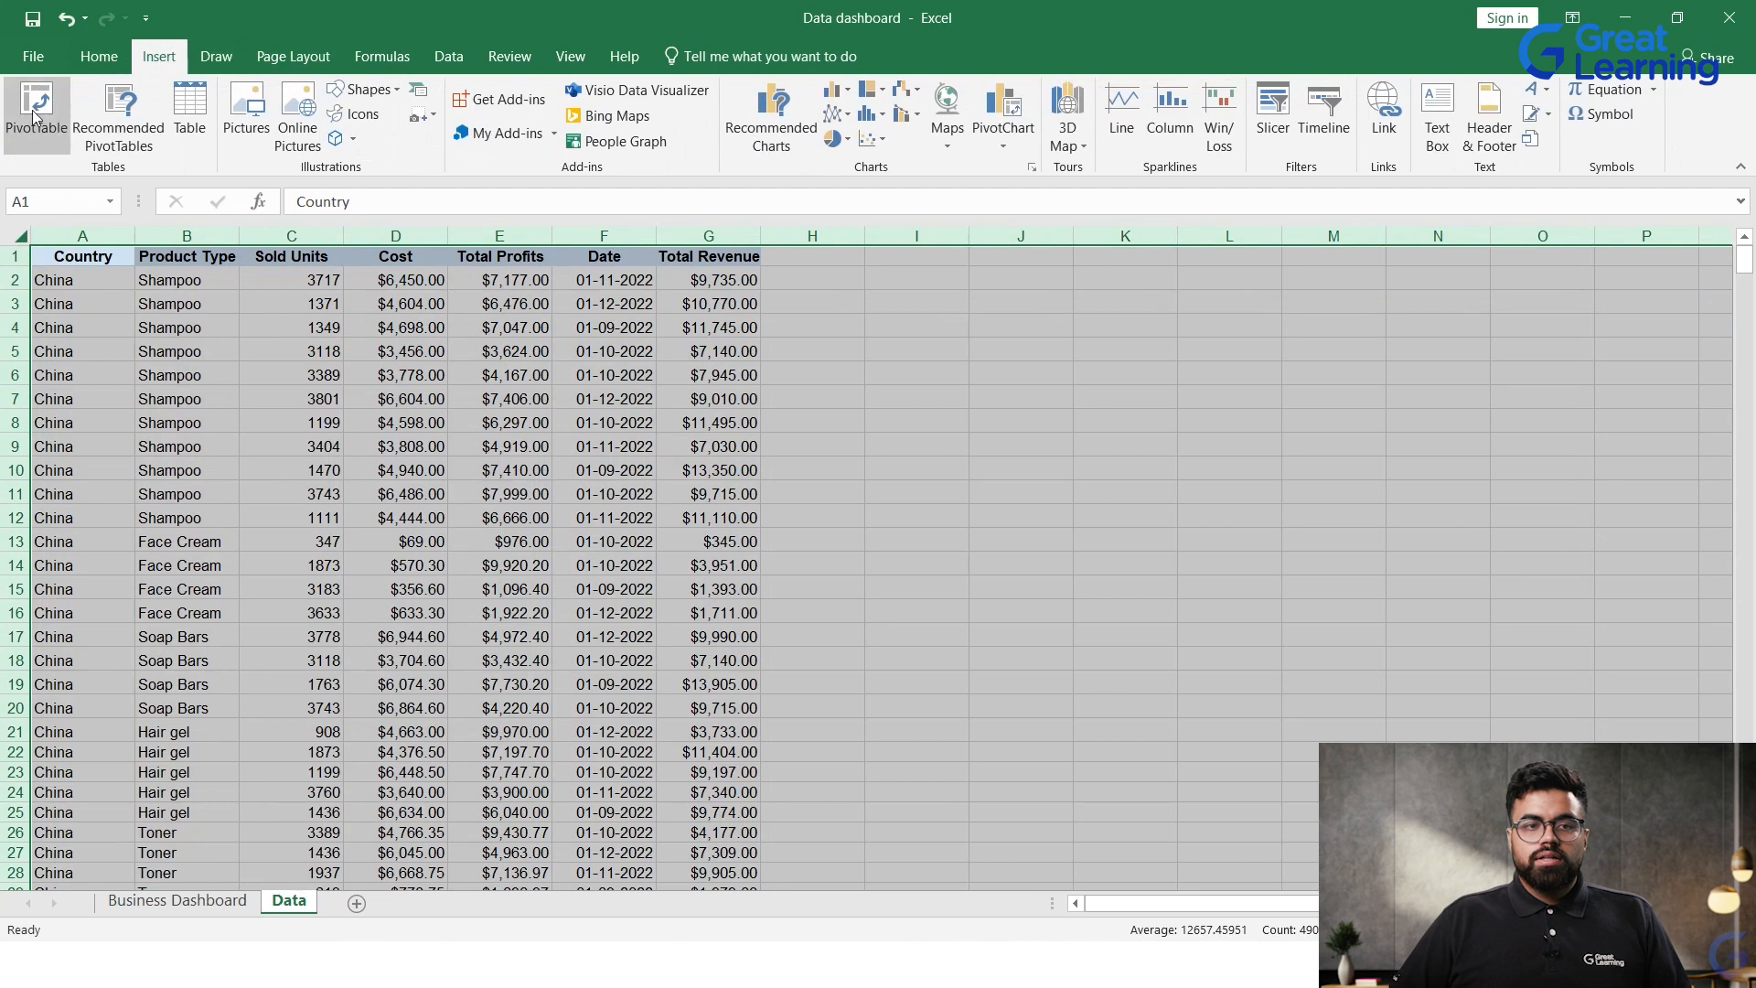
left_click(35, 107)
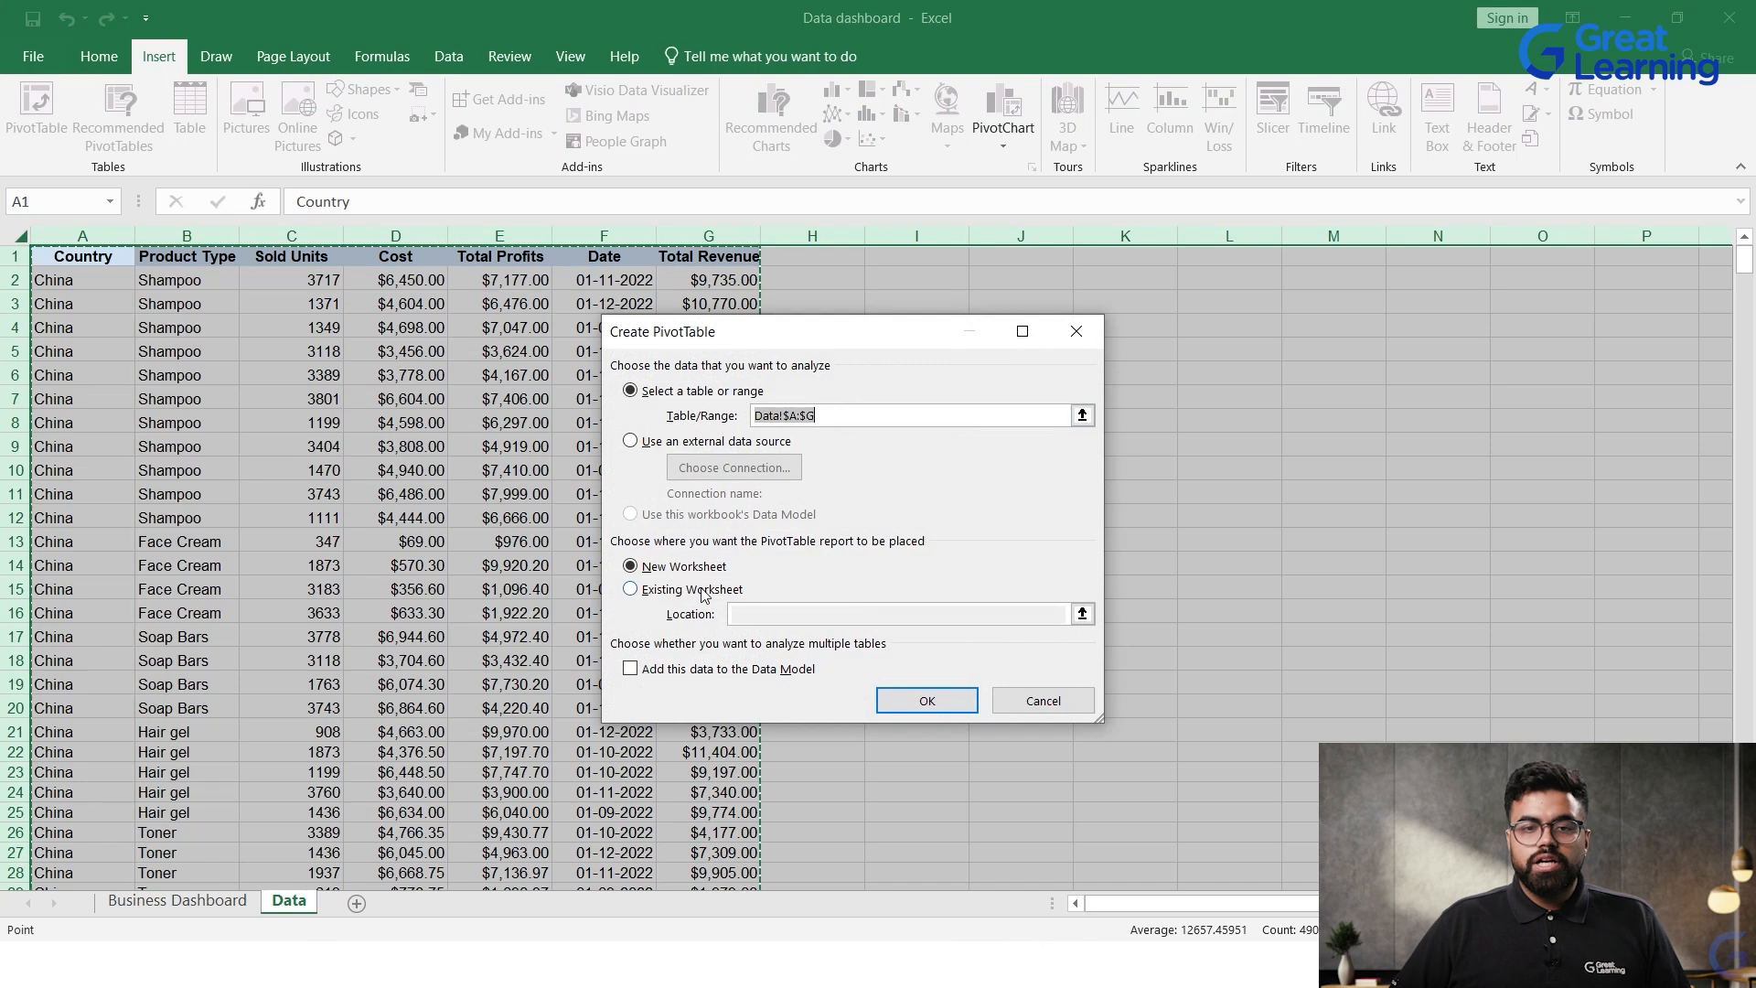
left_click(921, 703)
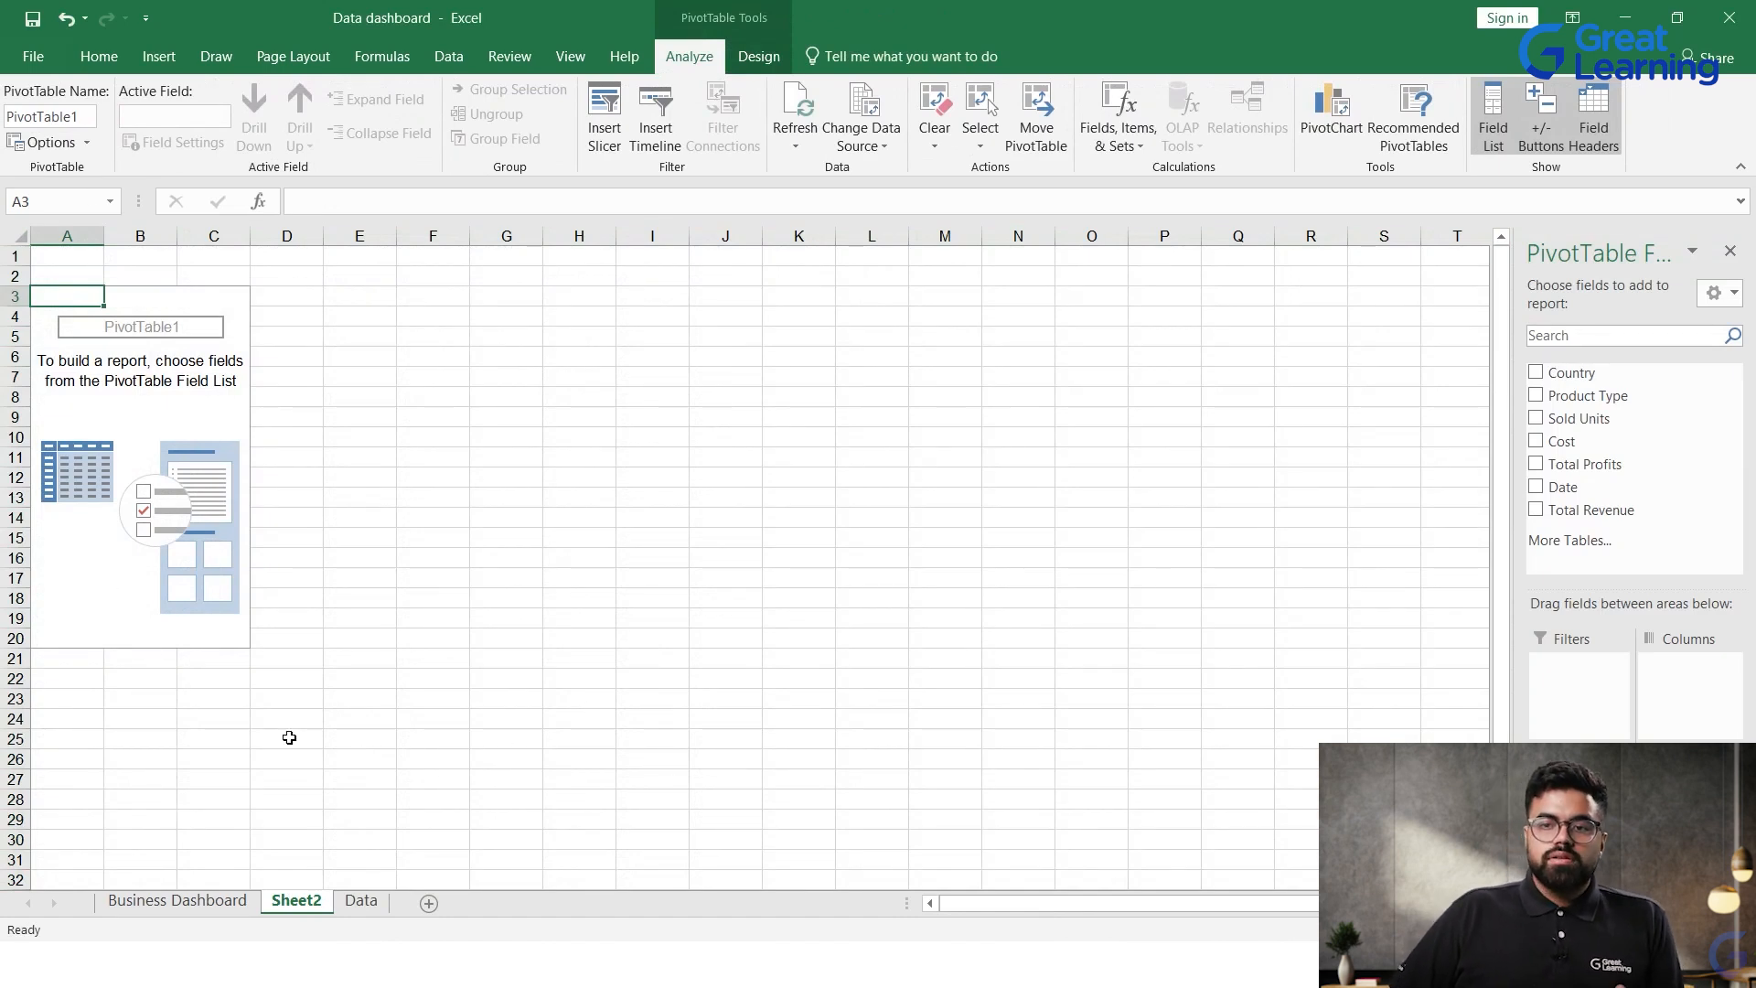
Step: Return to the Data sheet and examine the entries in the Country and Product Type columns
left_click(359, 902)
left_click(306, 636)
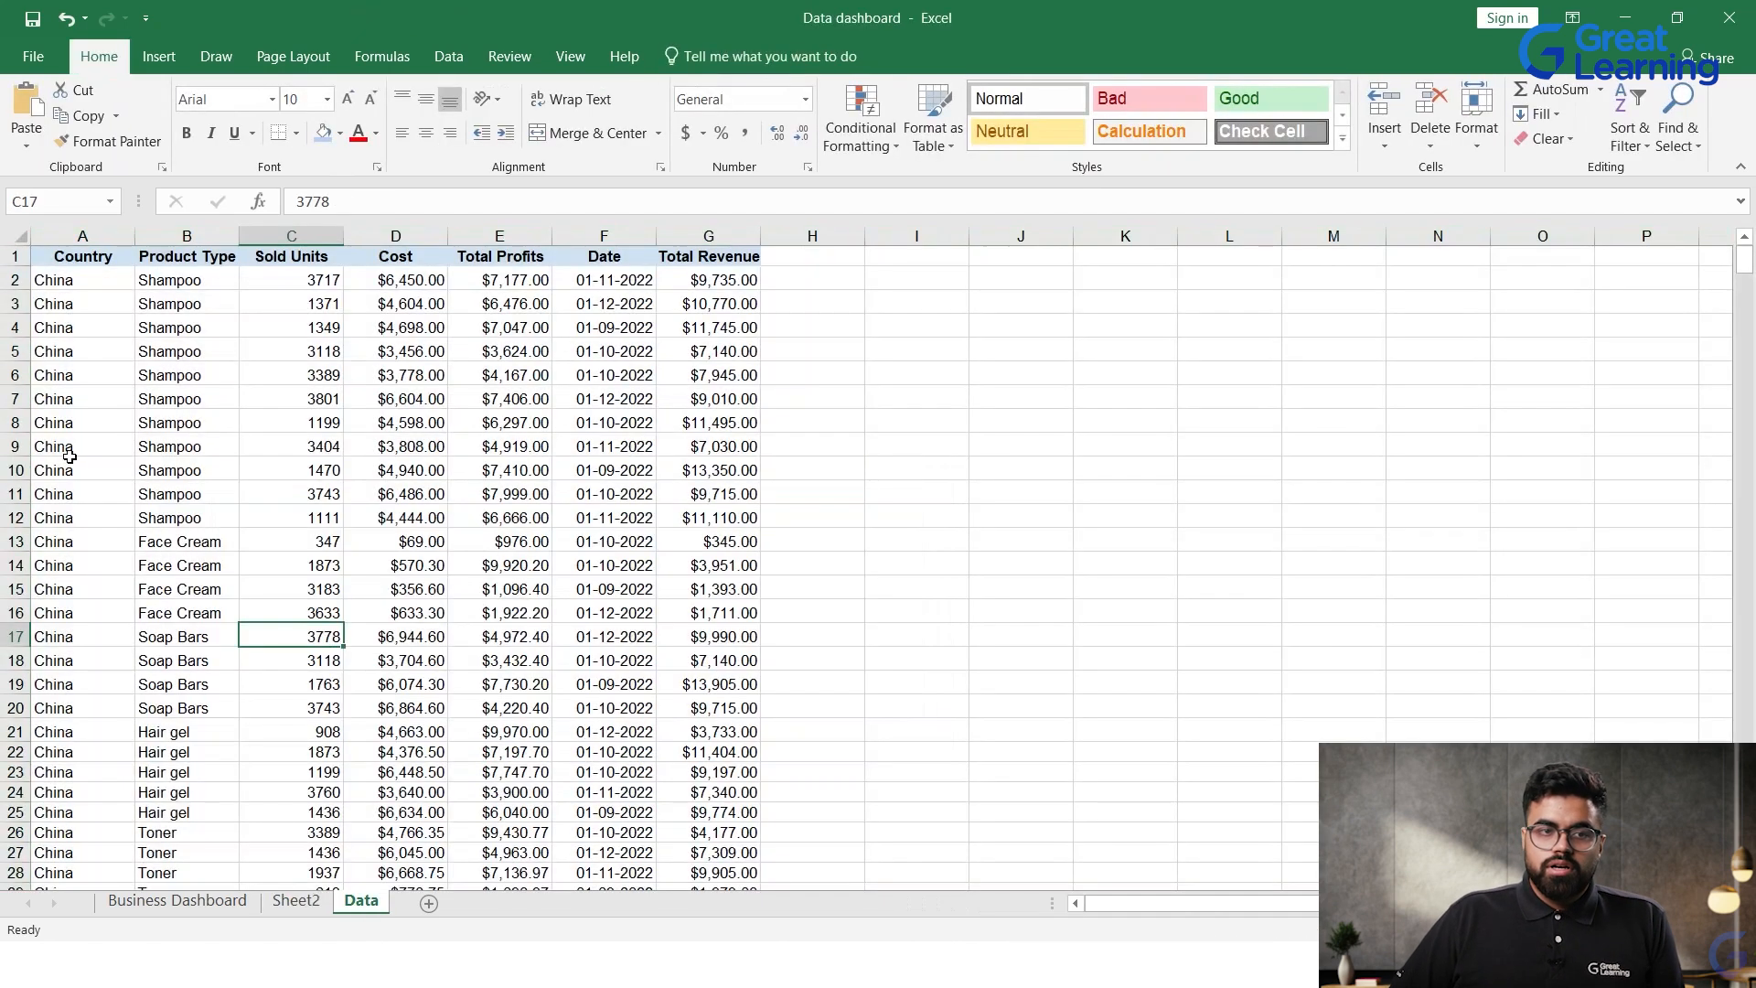
left_click(49, 285)
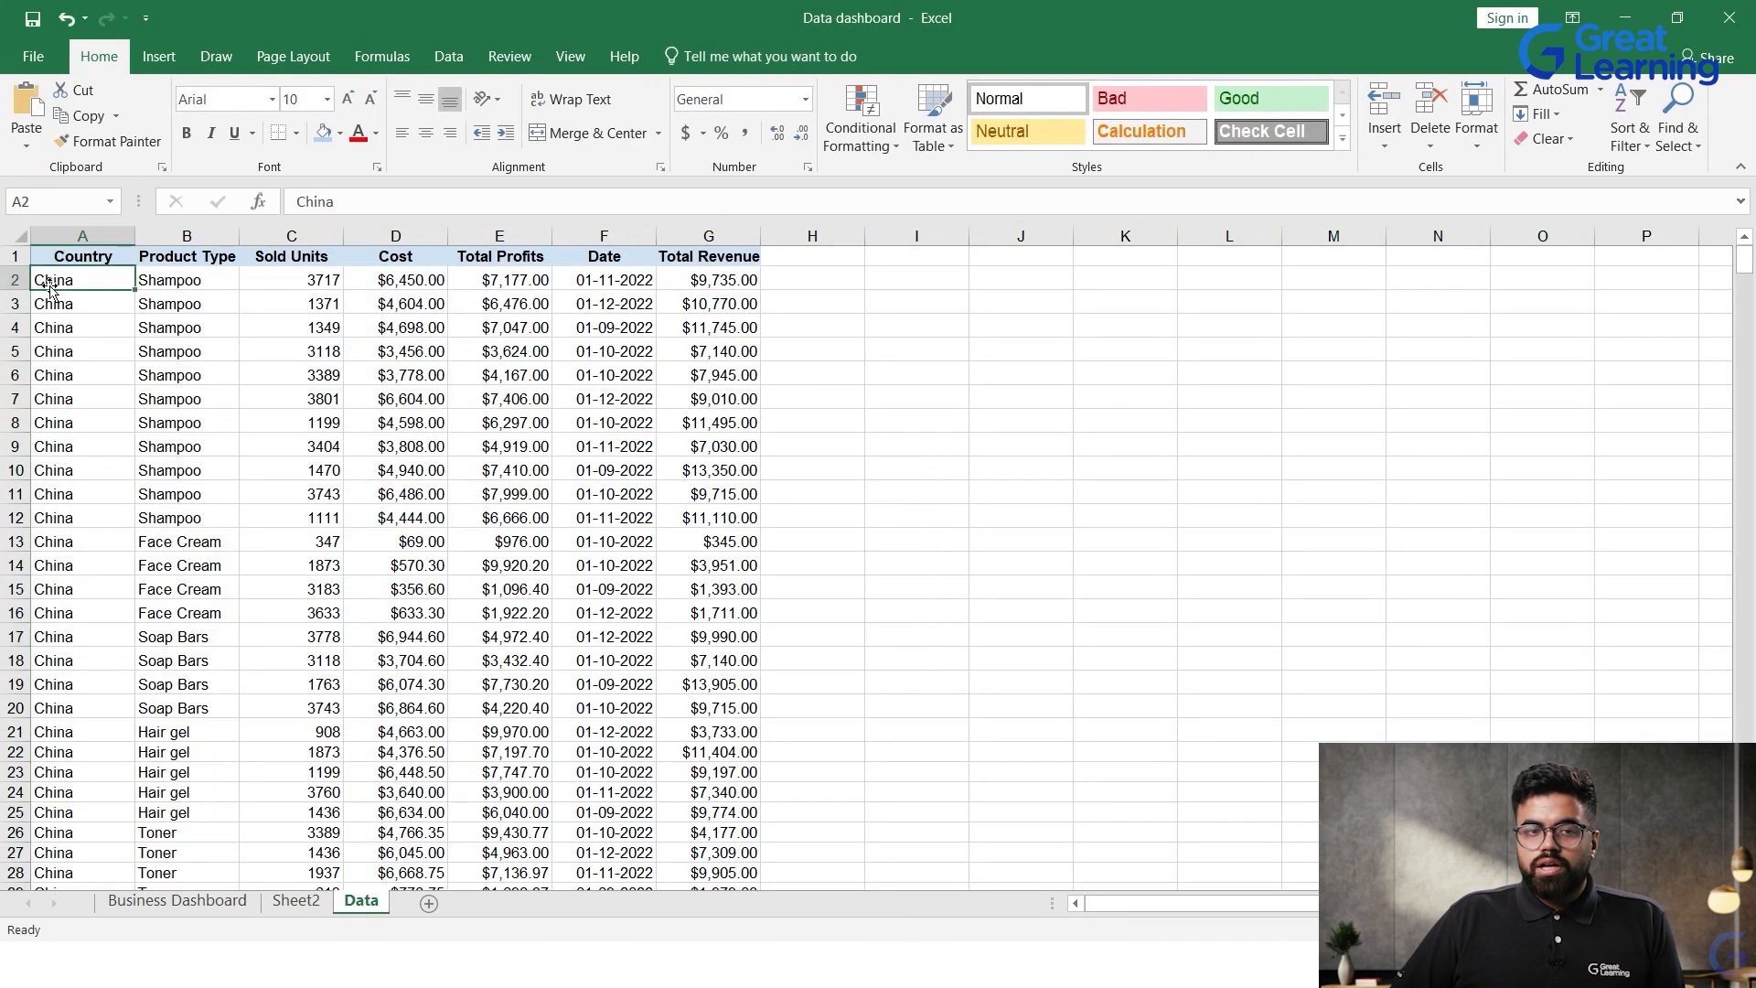
left_click_drag(54, 289, 87, 732)
left_click_drag(164, 285, 195, 856)
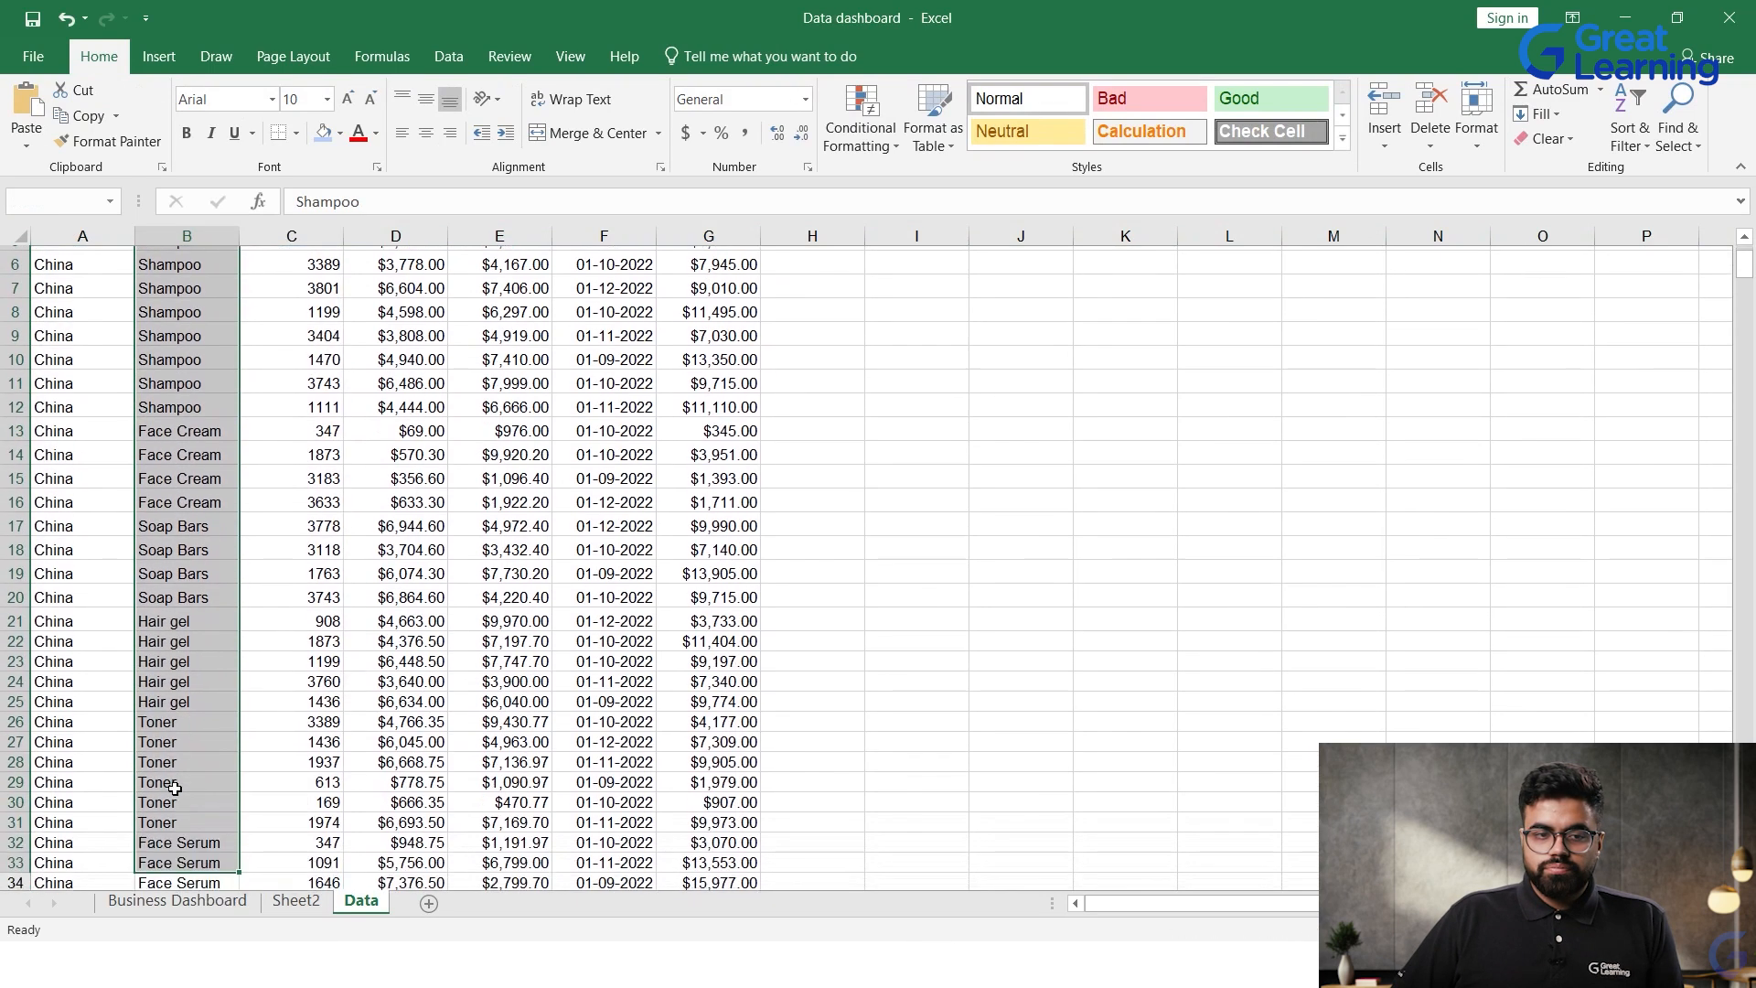
scroll(174, 784, "down", 3)
scroll(174, 784, "up", 2)
scroll(173, 784, "up", 3)
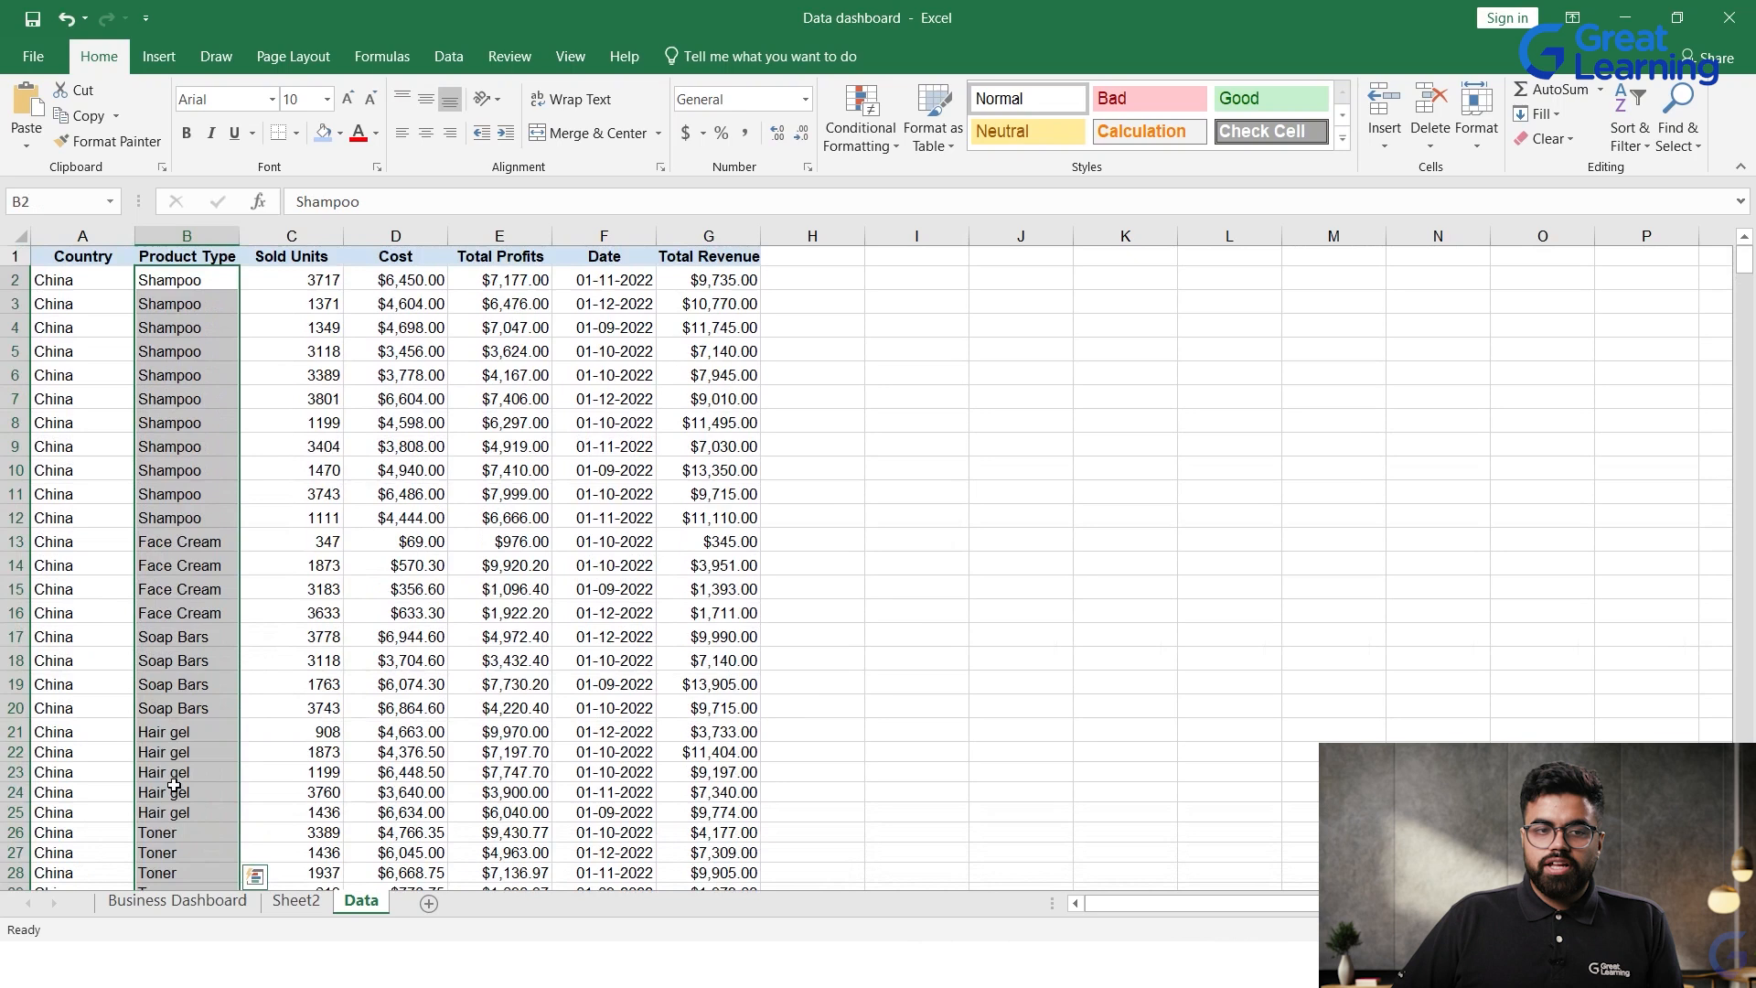
left_click(145, 615)
left_click_drag(151, 285, 251, 838)
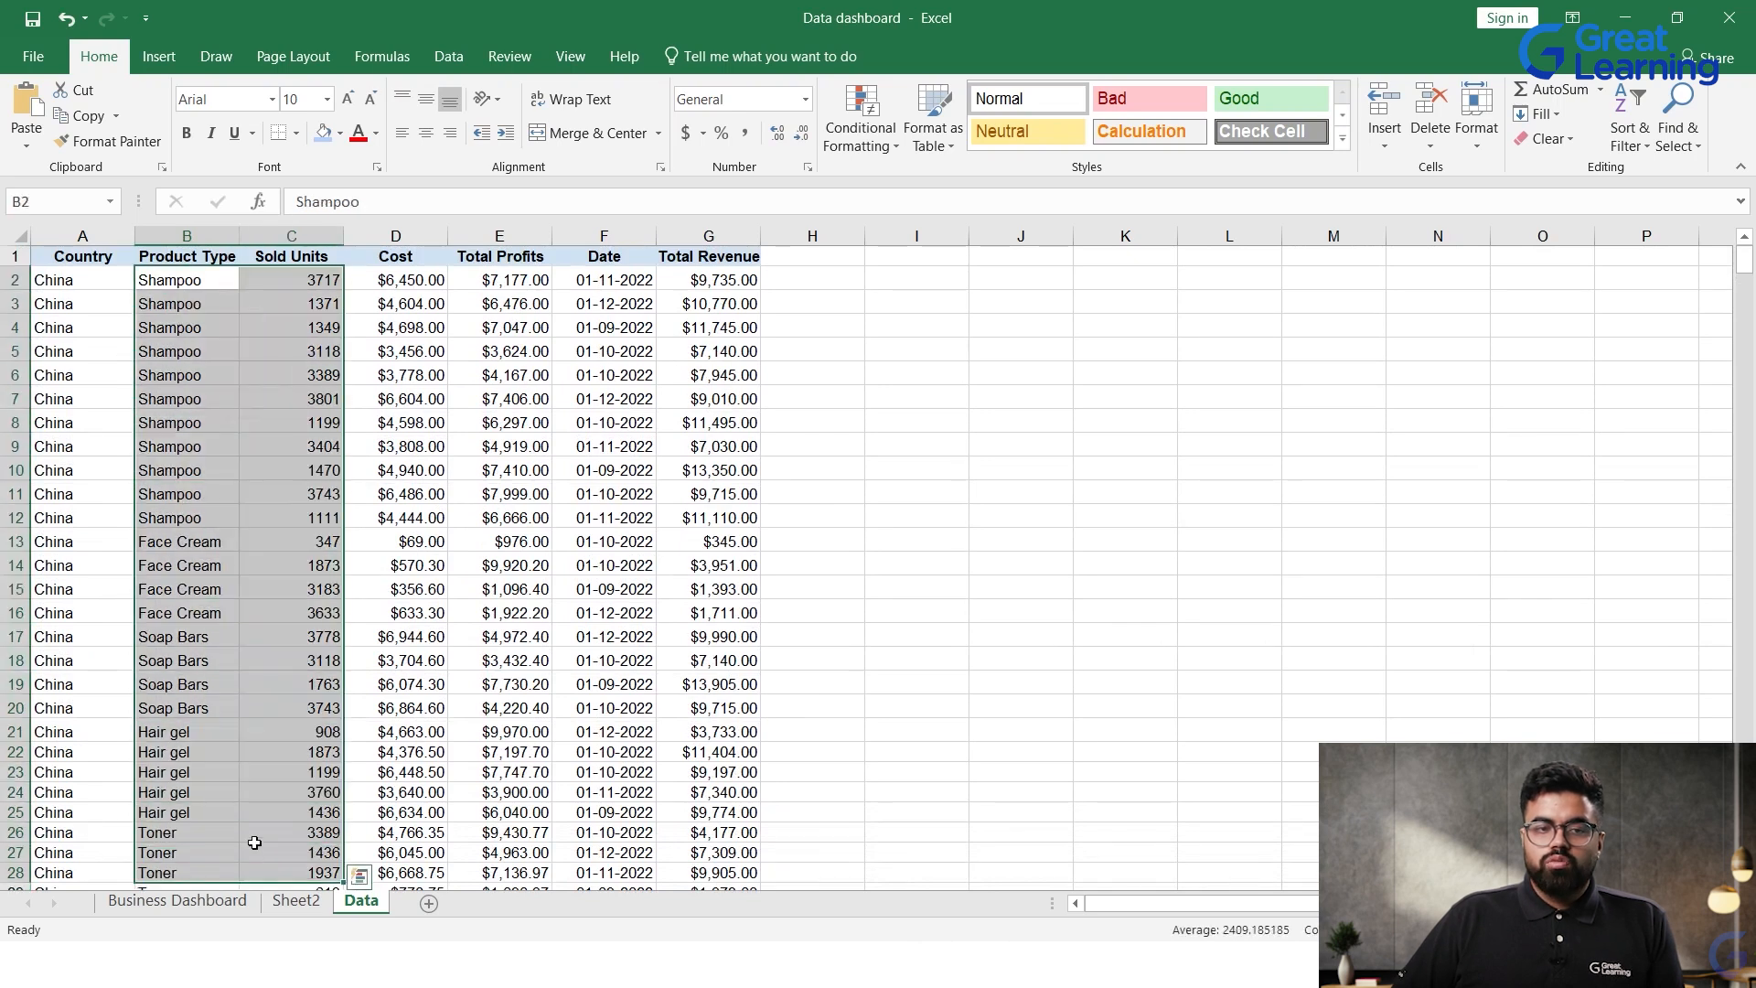
left_click(183, 660)
left_click(173, 302)
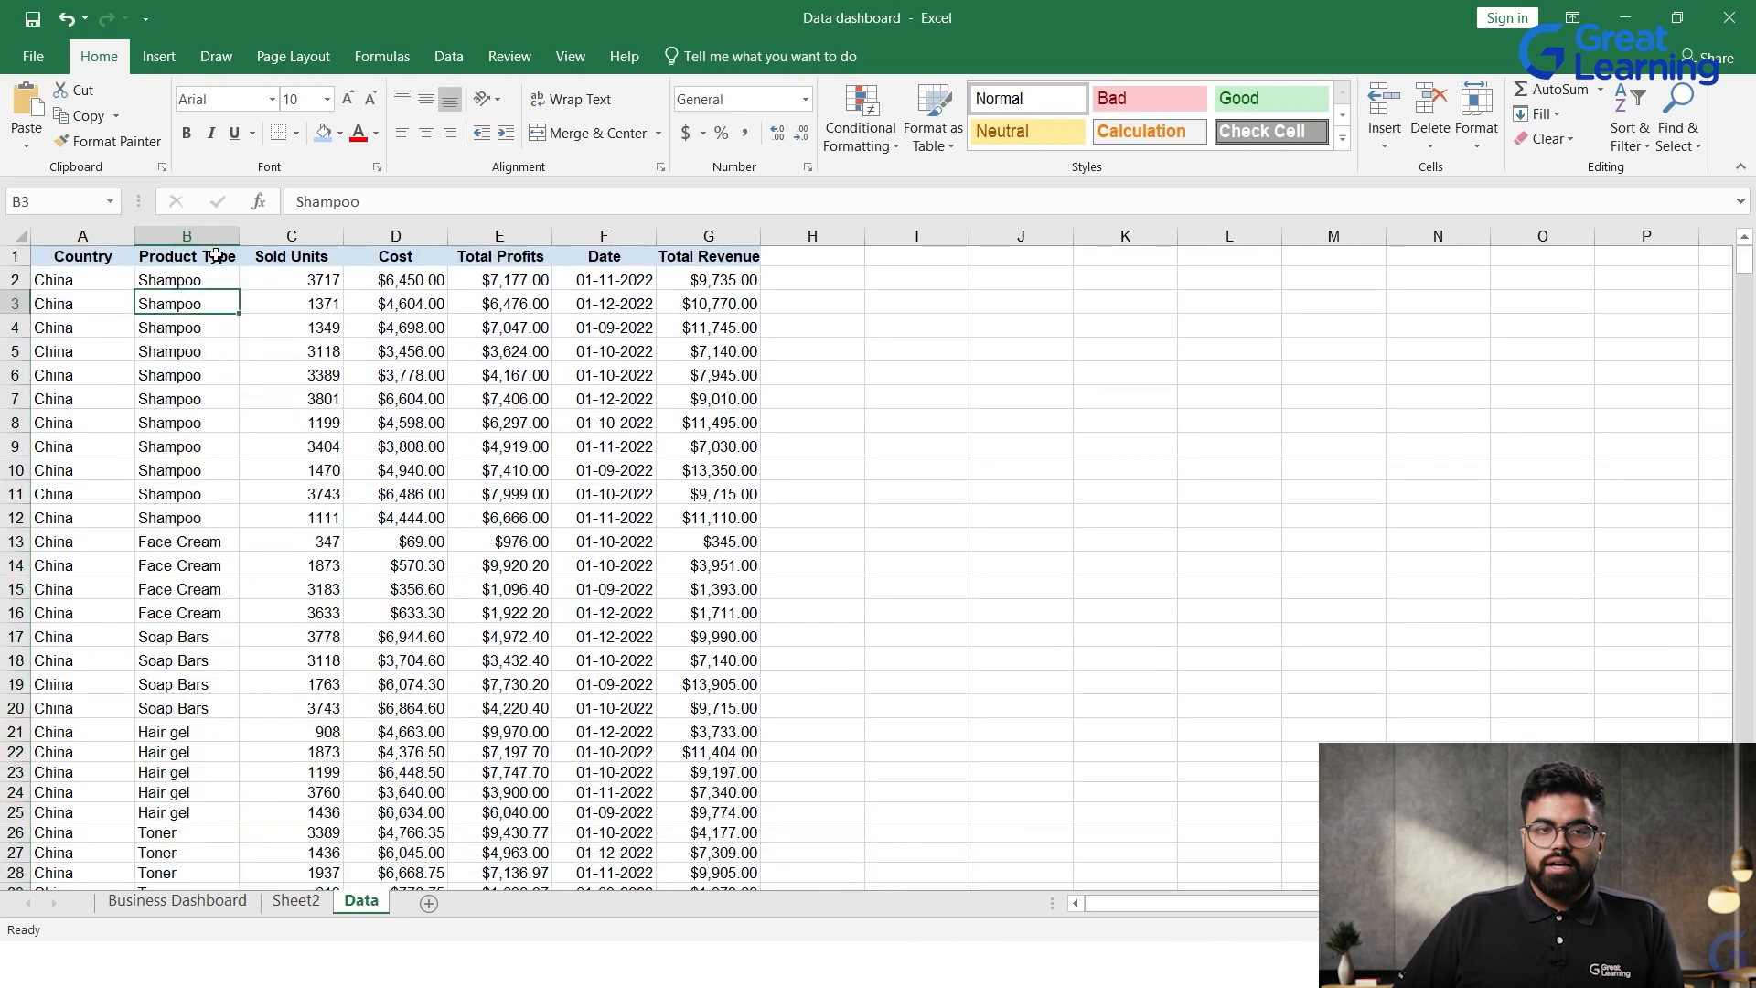
Step: Add filters to the header row A1:G1 of the Data sheet
left_click(217, 256)
left_click(136, 265)
left_click_drag(135, 265, 758, 265)
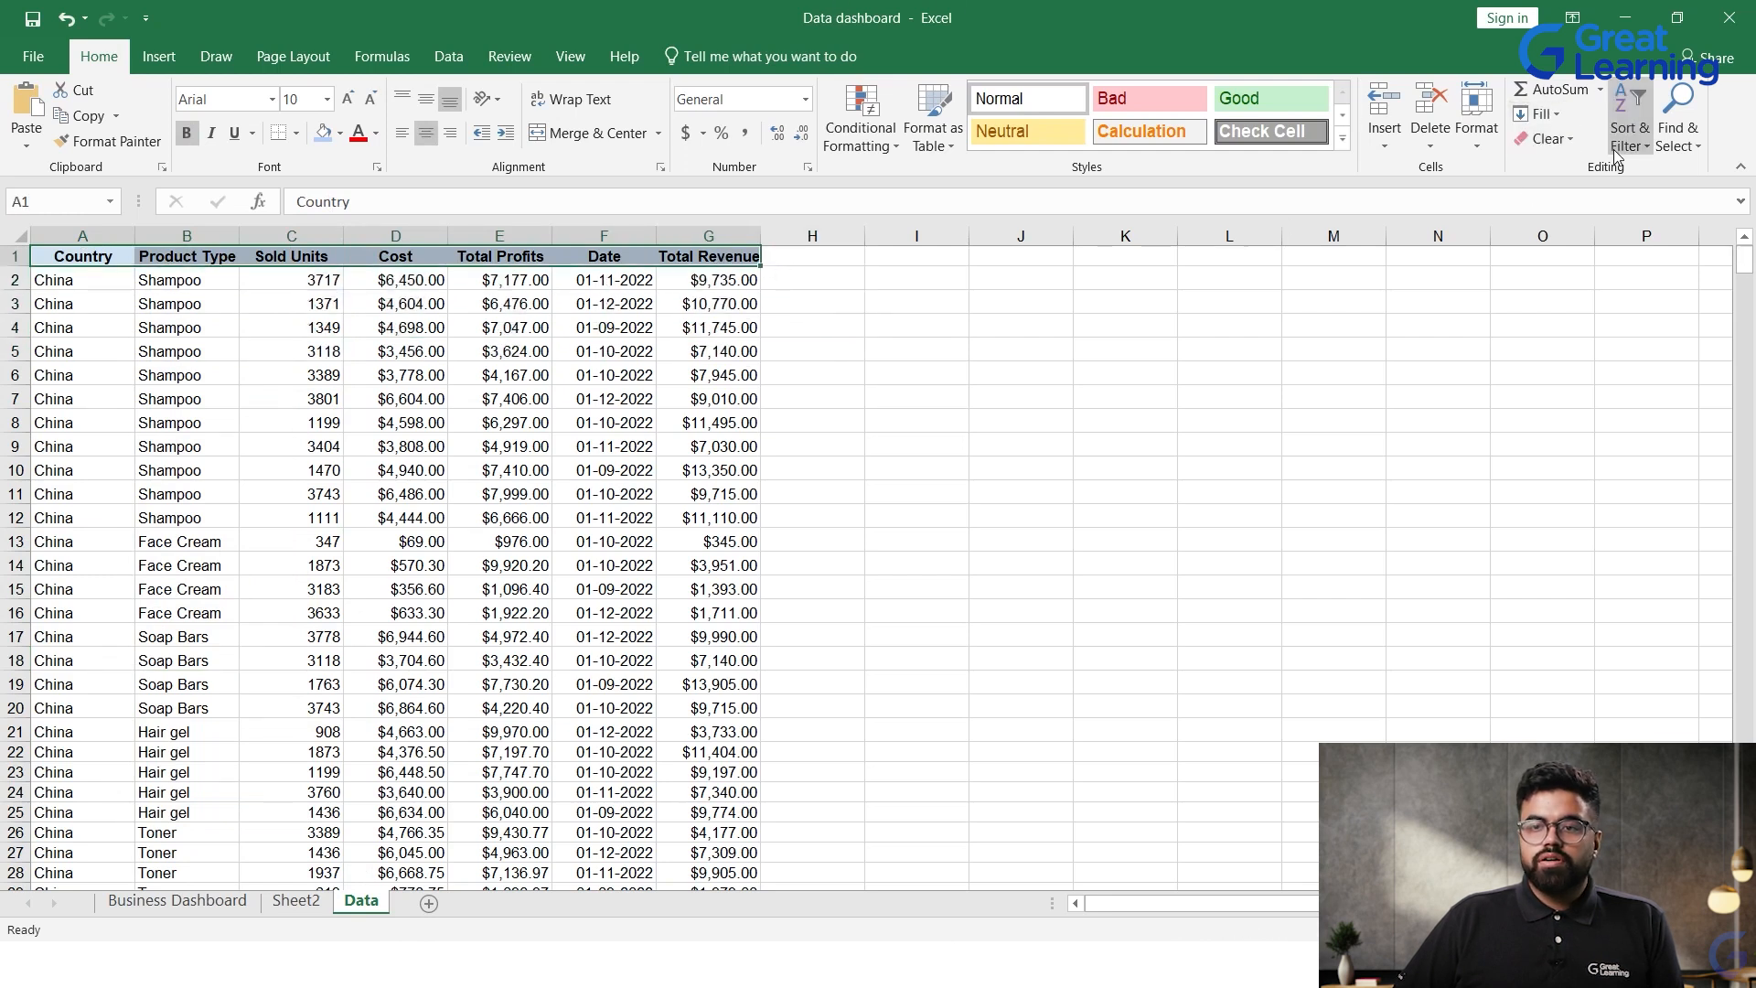
left_click(1629, 128)
left_click(1656, 256)
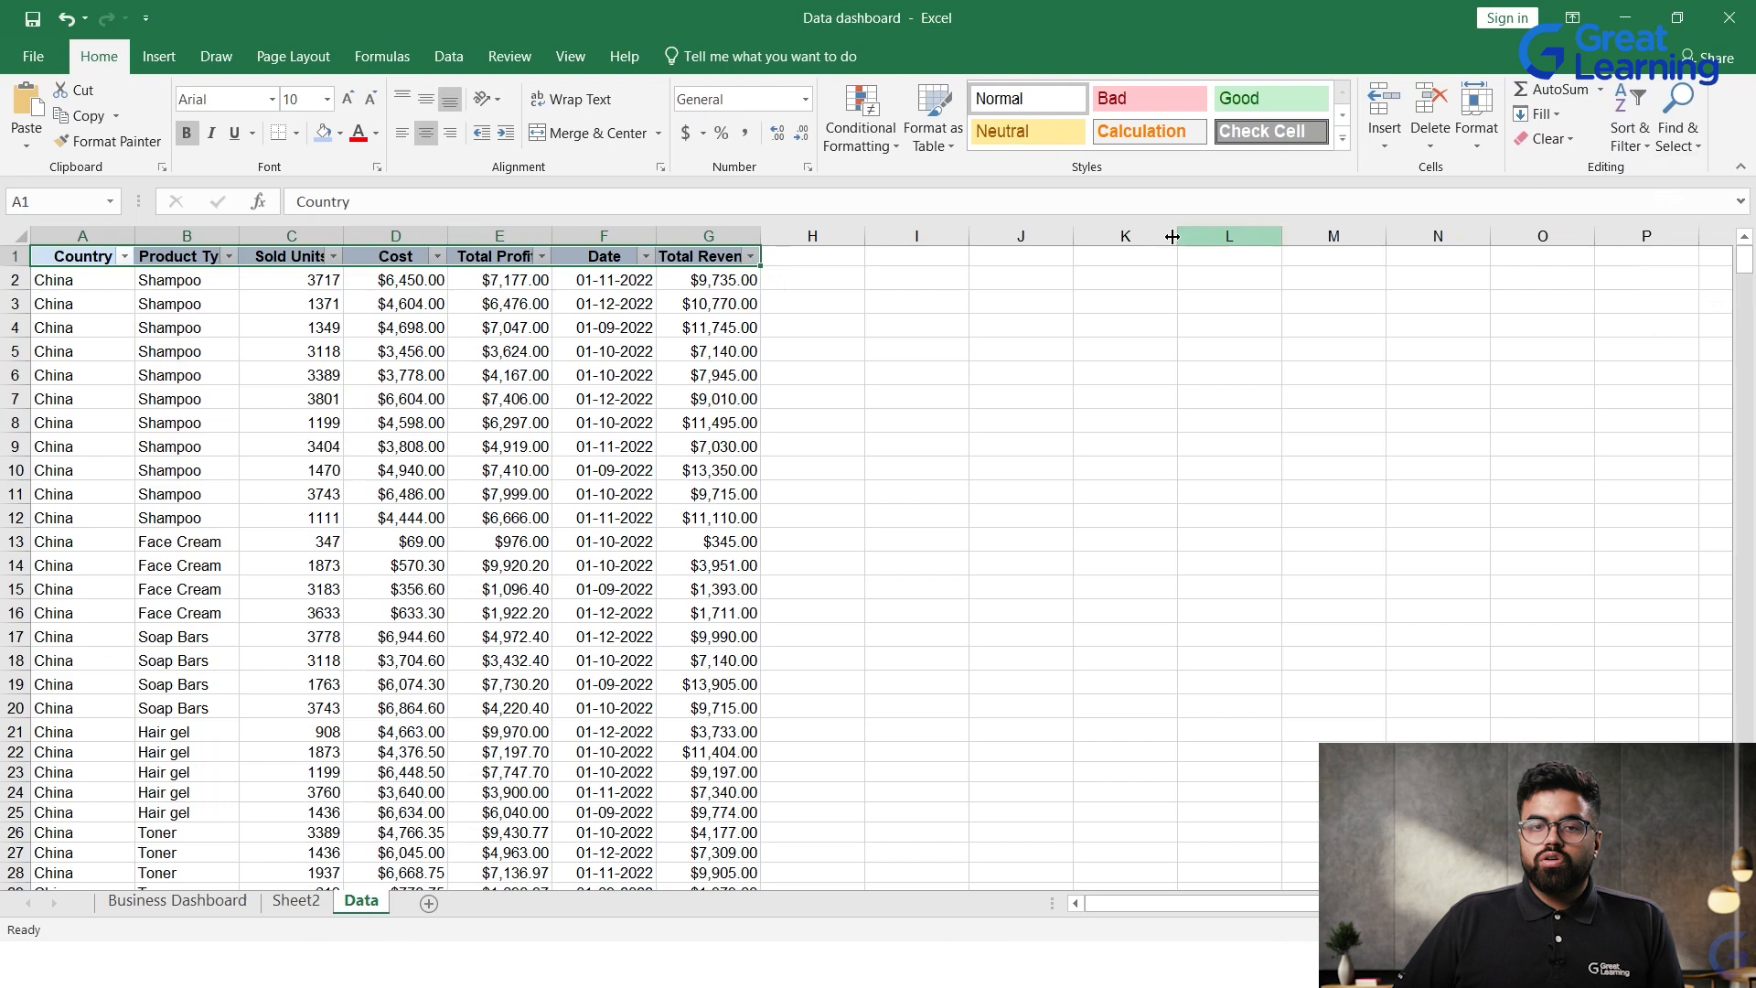
left_click(1138, 442)
Step: Check which values the Product Type and Country filters offer, without applying any filter
left_click(229, 256)
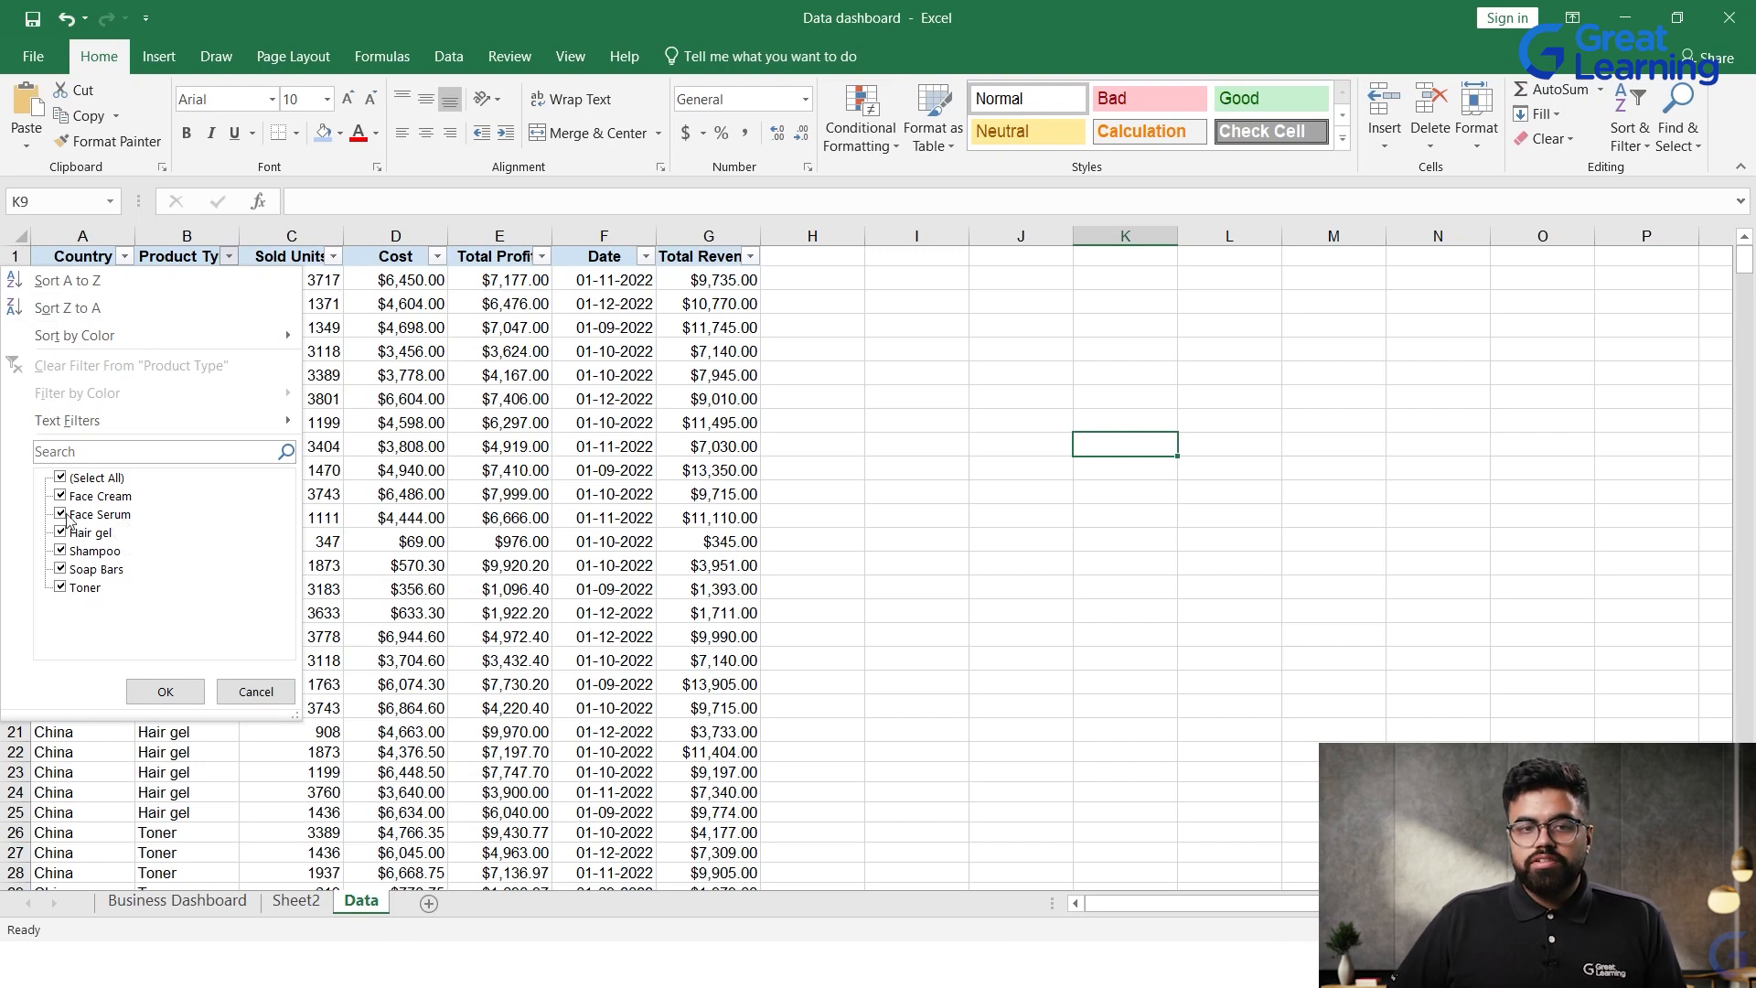
left_click(259, 684)
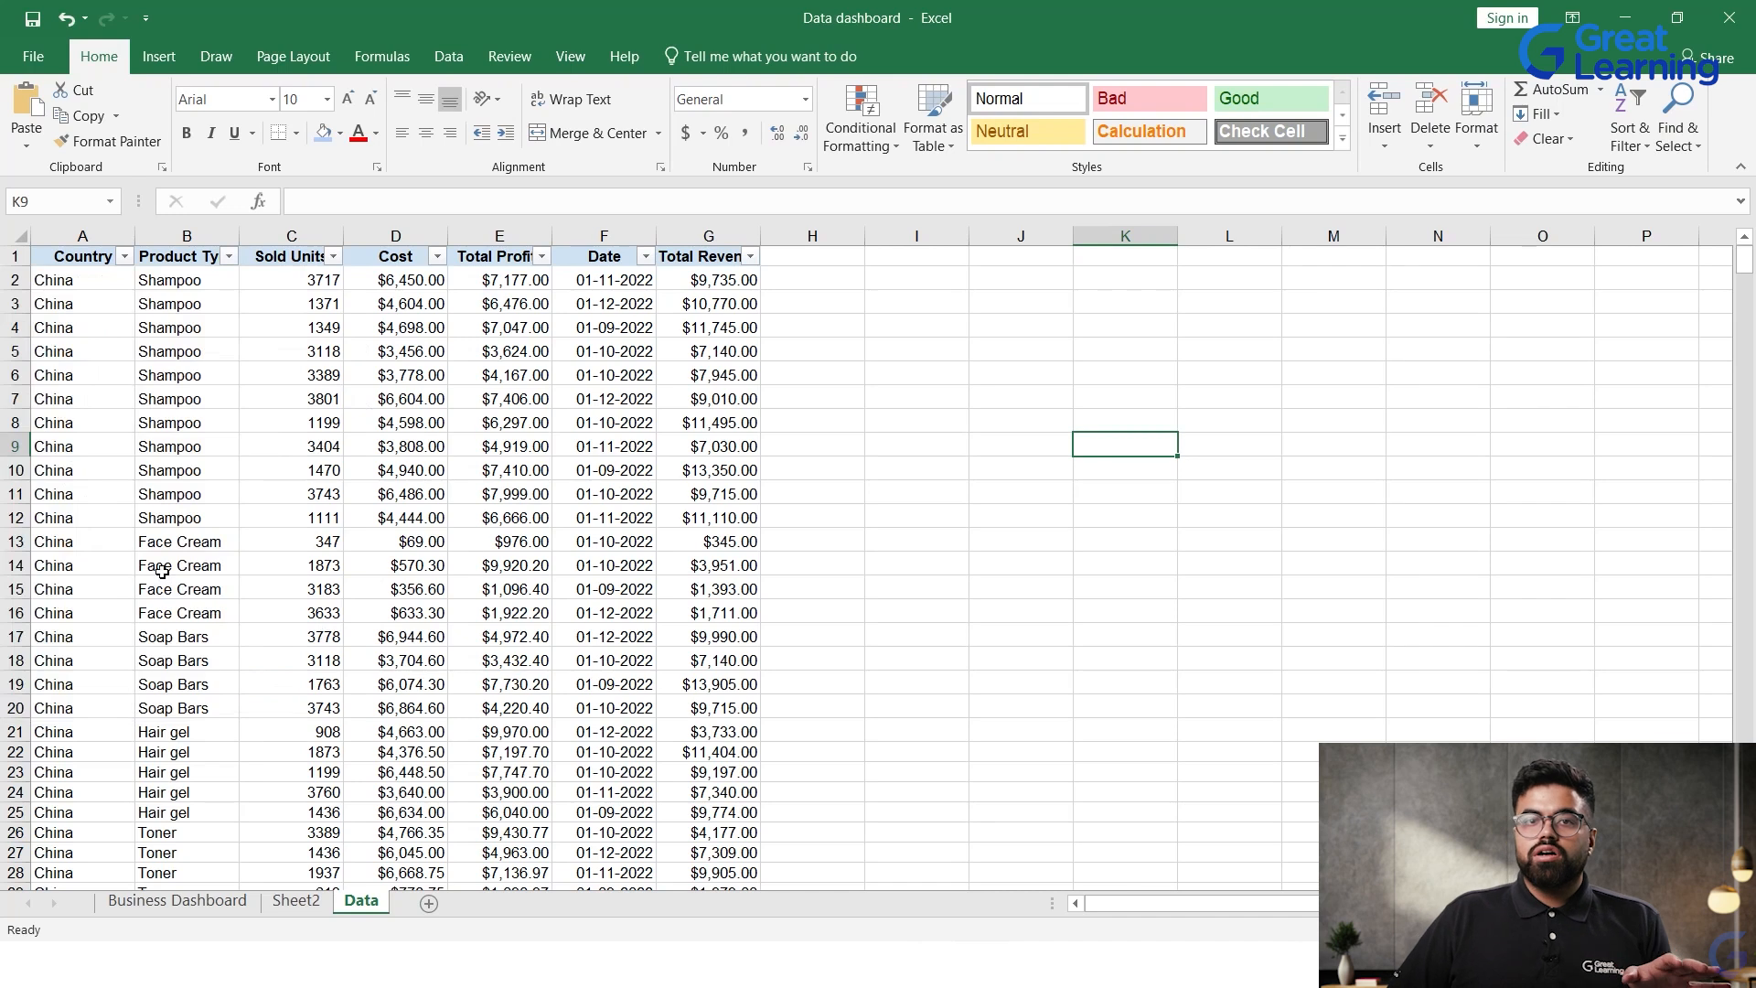
left_click(125, 256)
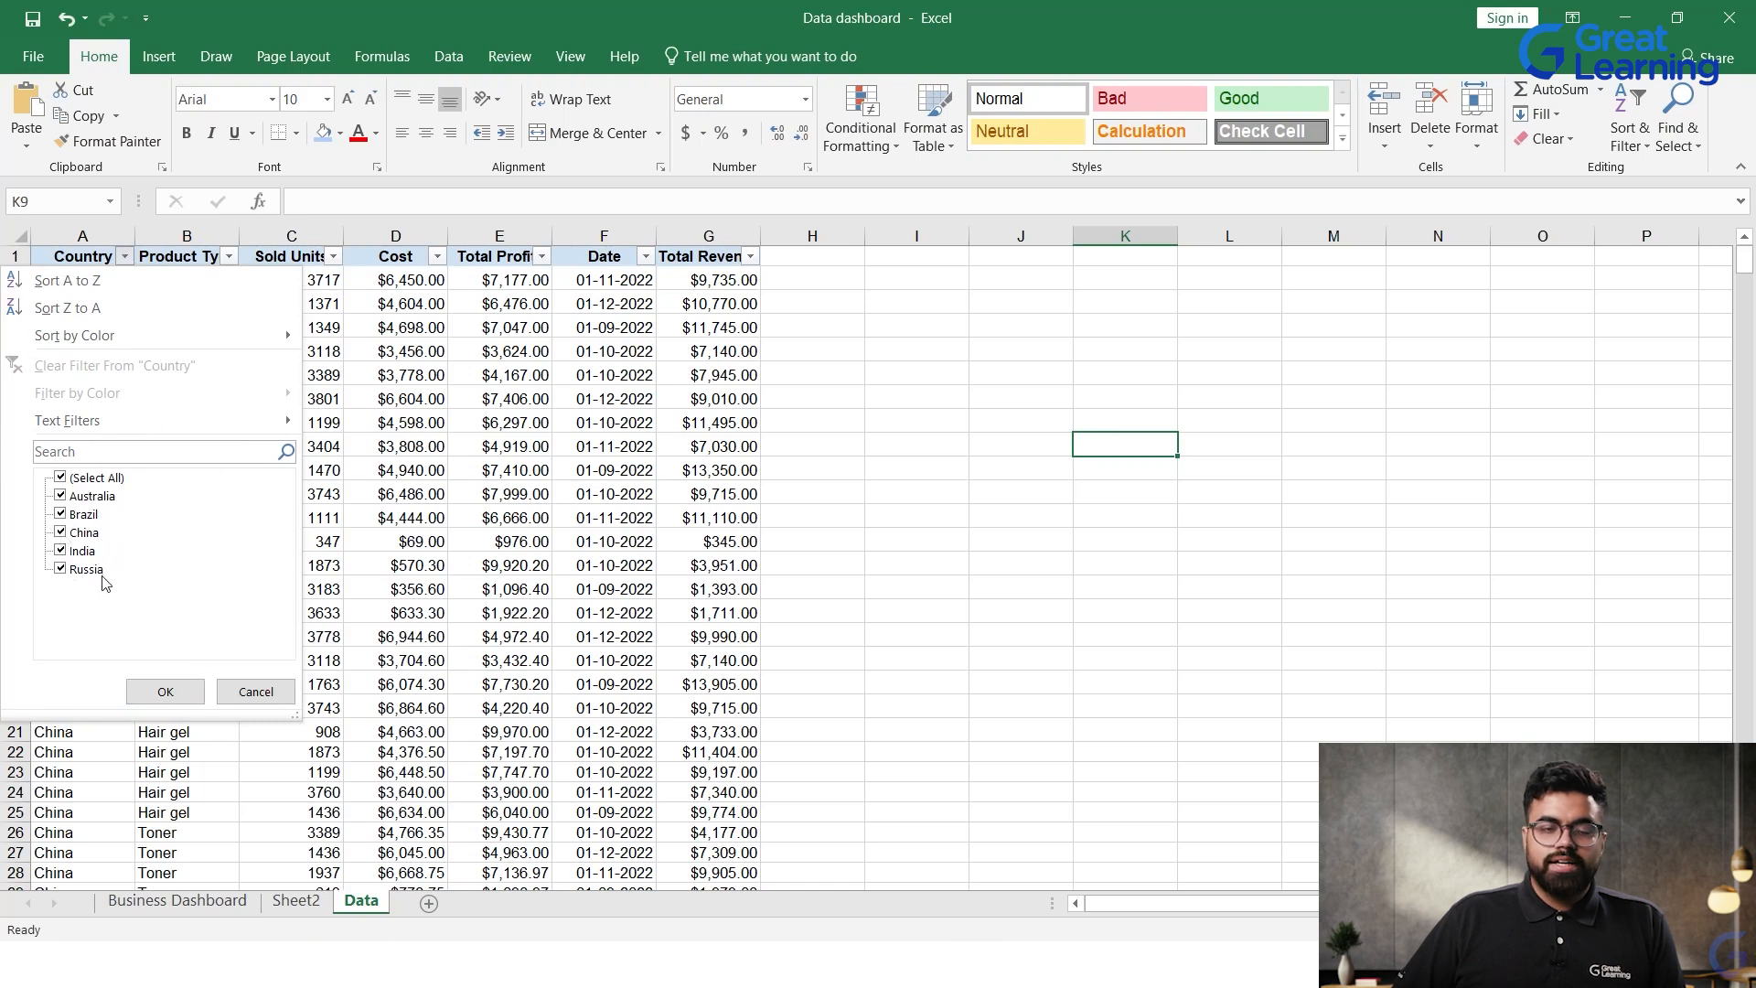
left_click(263, 692)
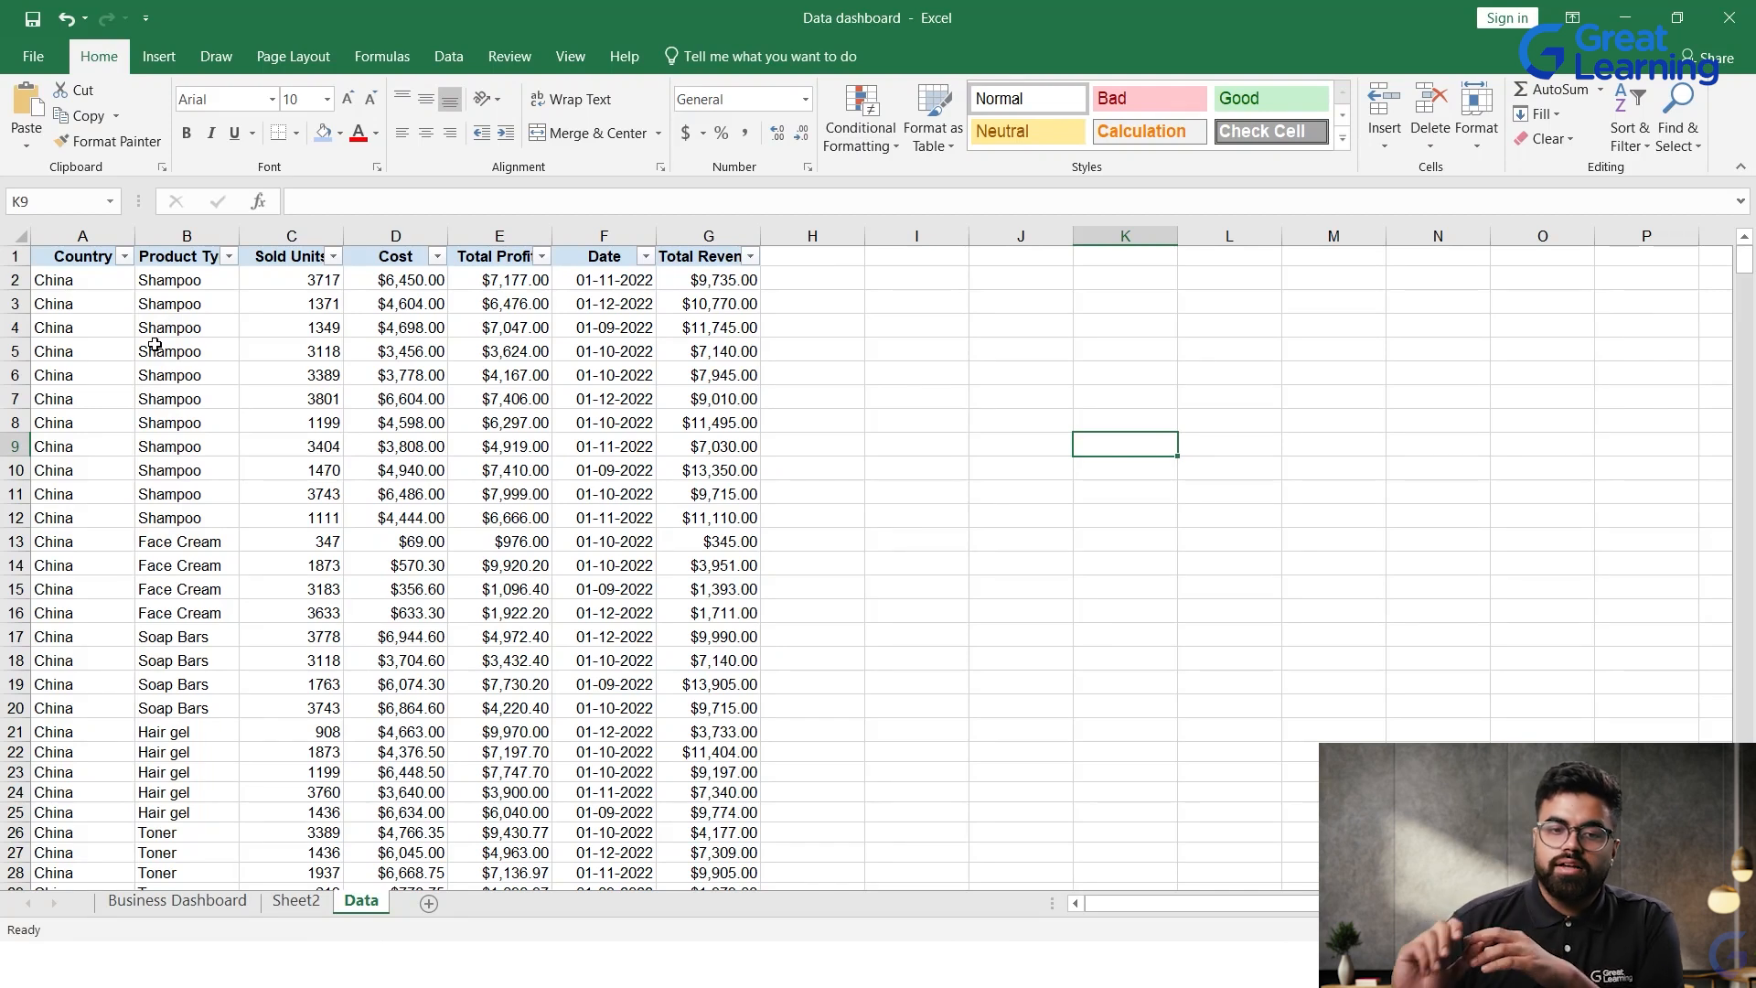
Step: Look through the Data sheet's rows and check which years the Date filter offers, without applying any filter
scroll(661, 491, "down", 18)
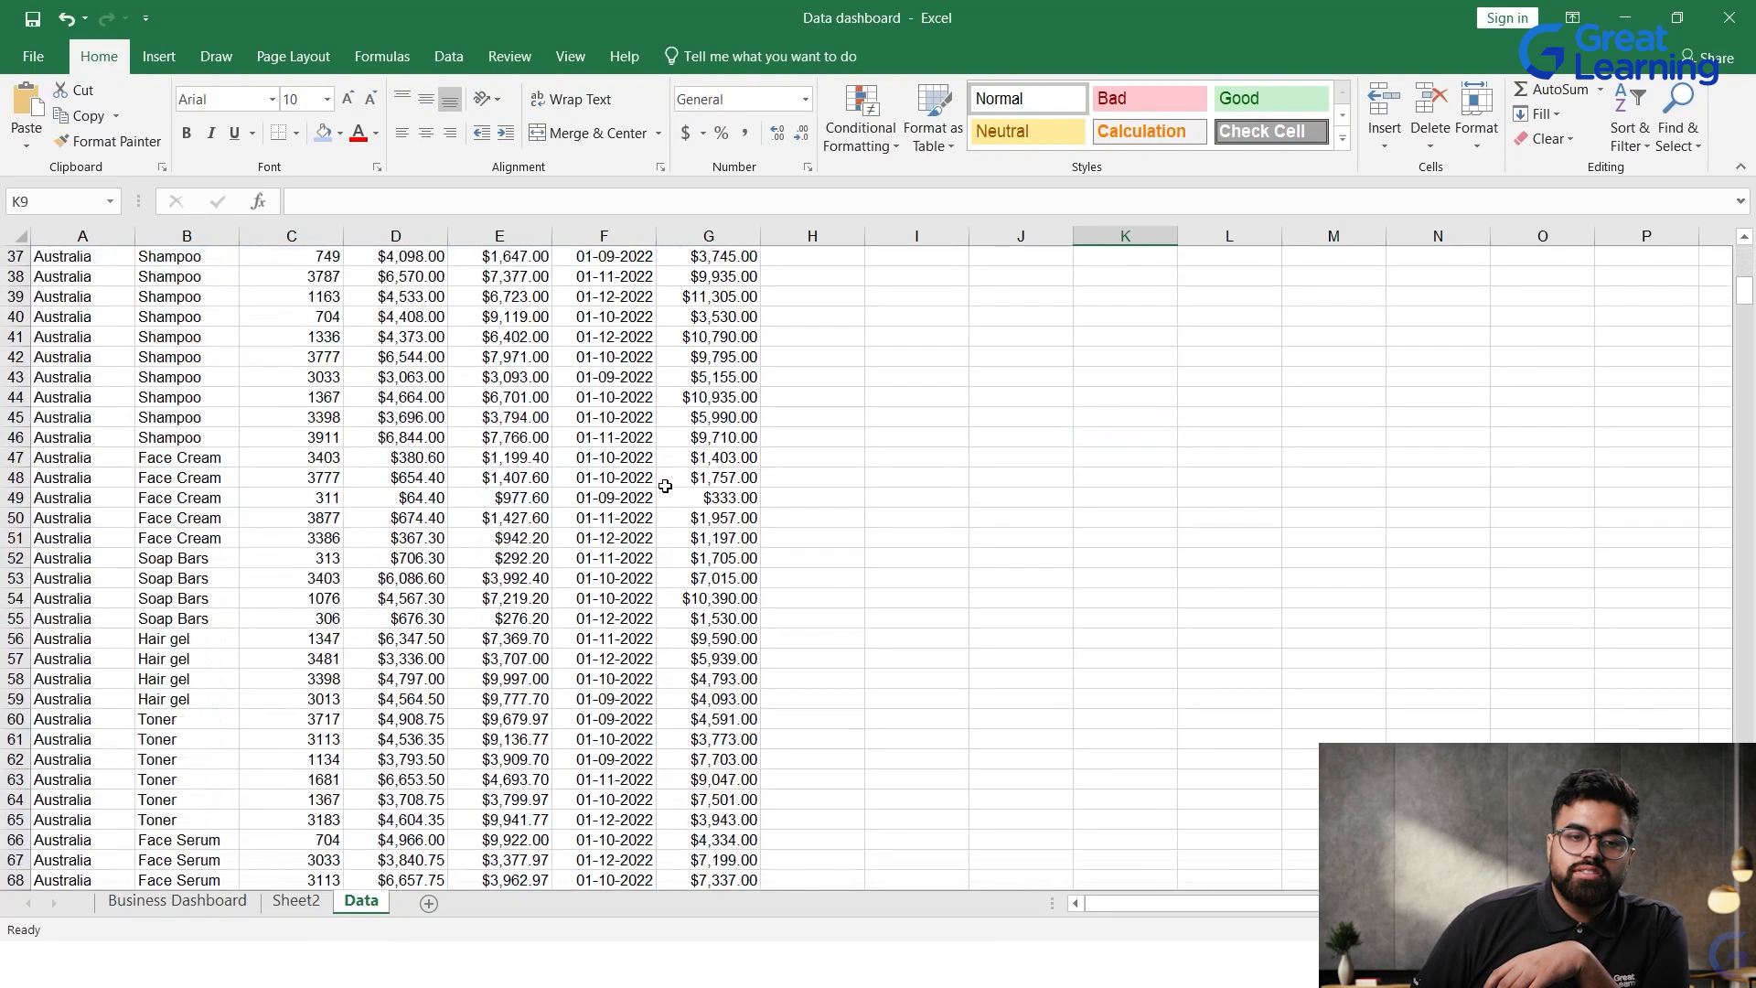
scroll(661, 491, "down", 7)
scroll(660, 644, "down", 14)
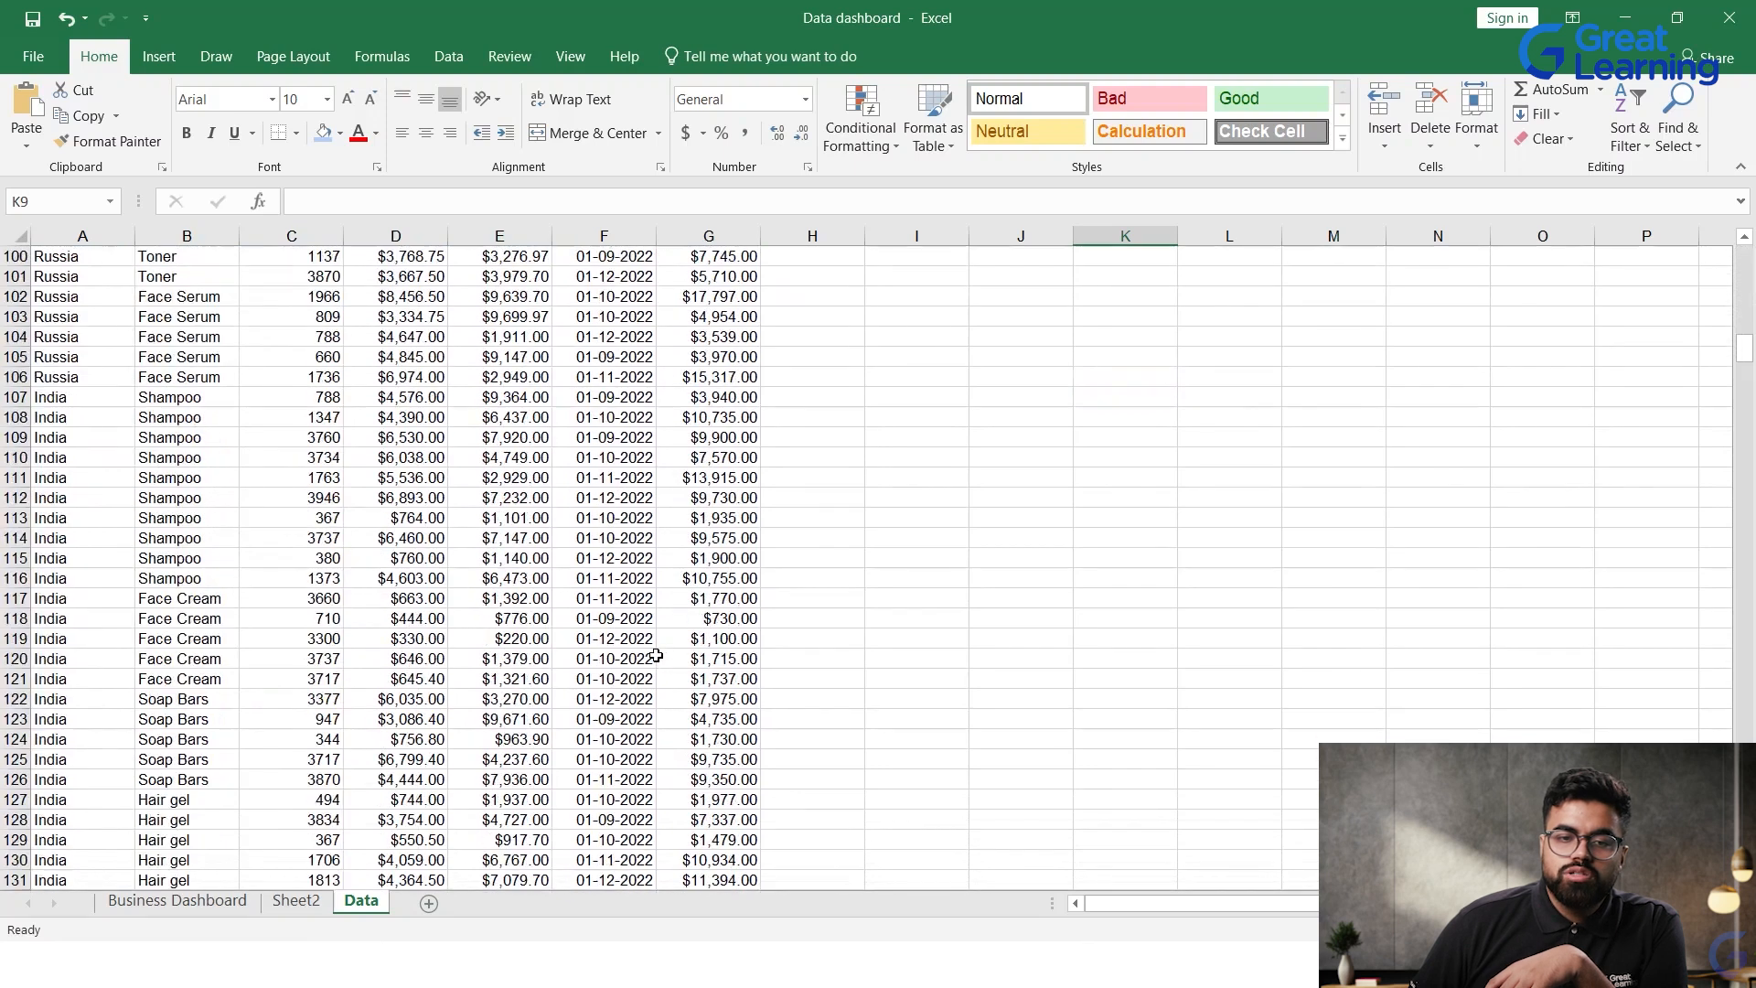
scroll(652, 644, "up", 20)
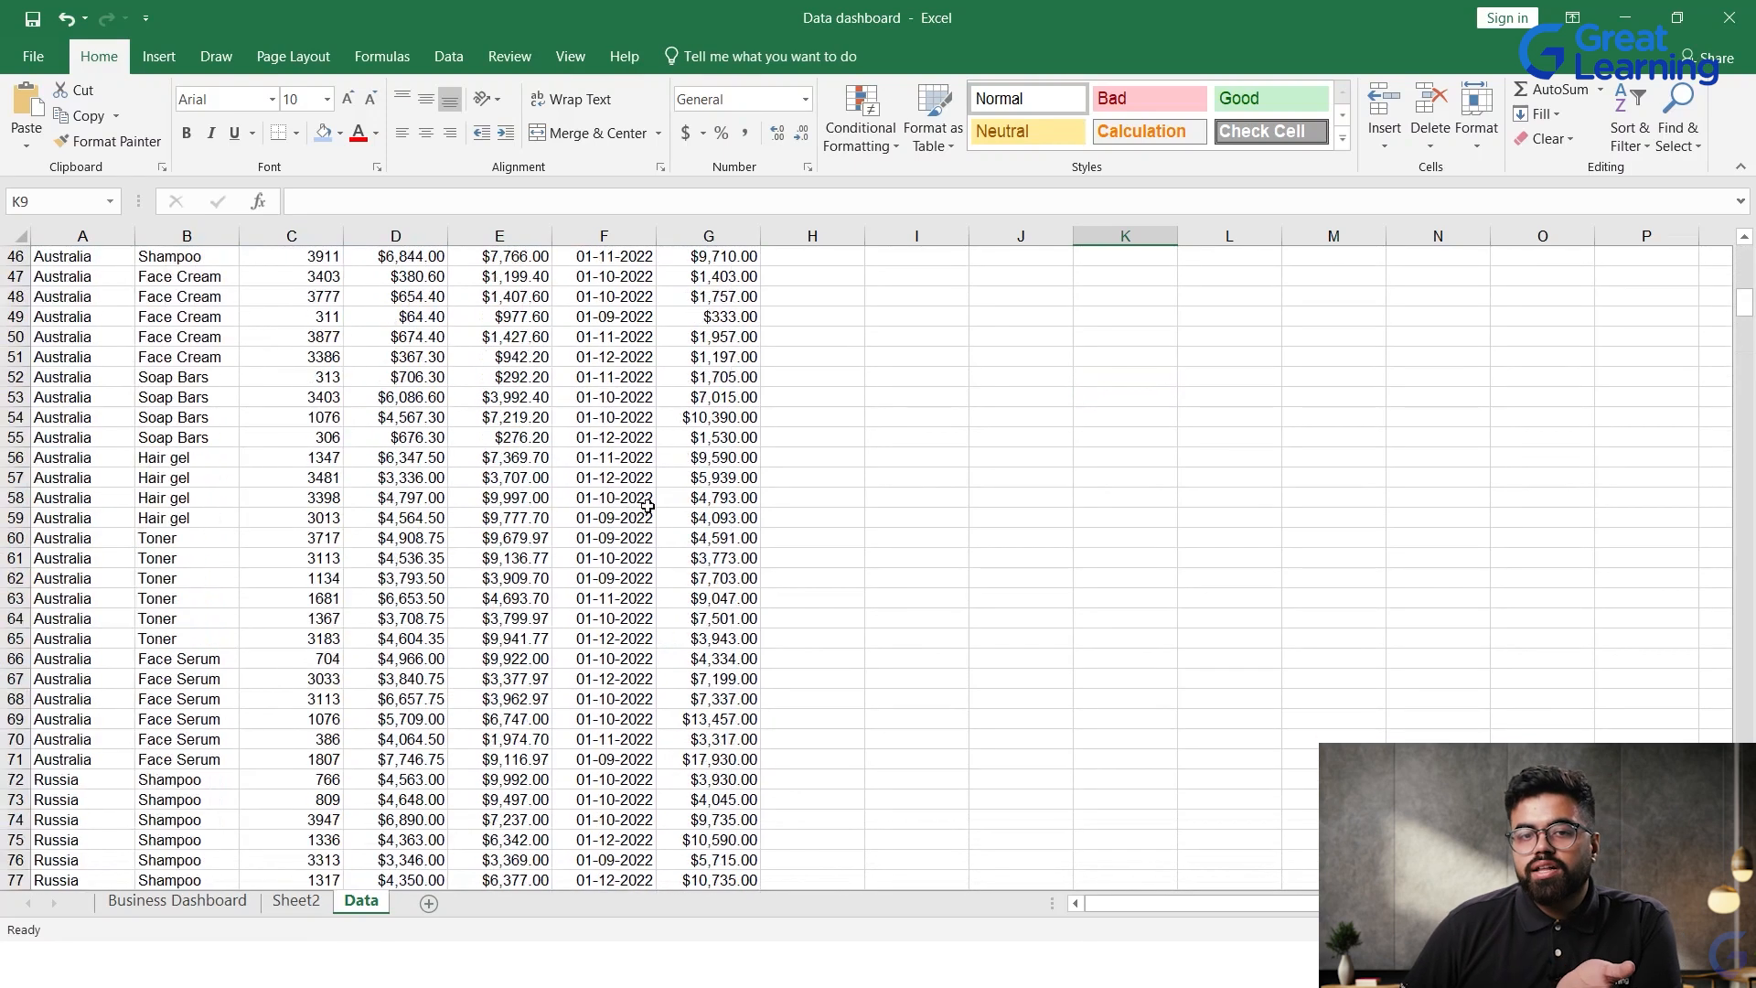
left_click(645, 257)
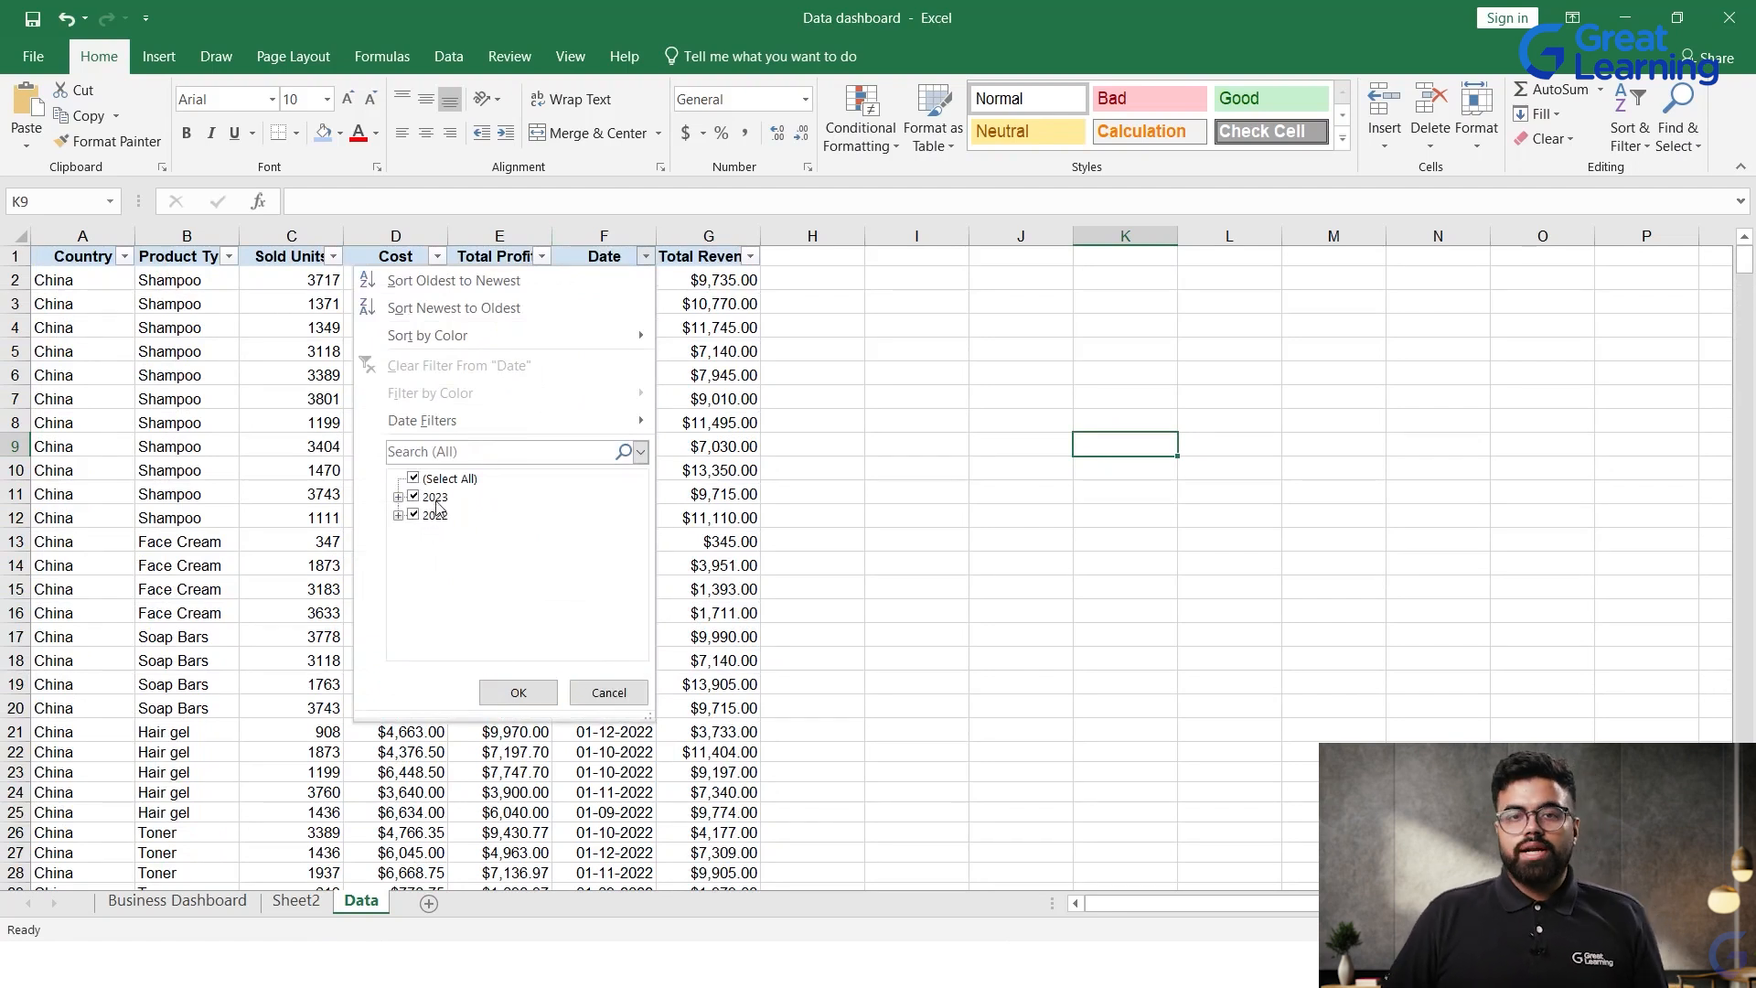
left_click(587, 692)
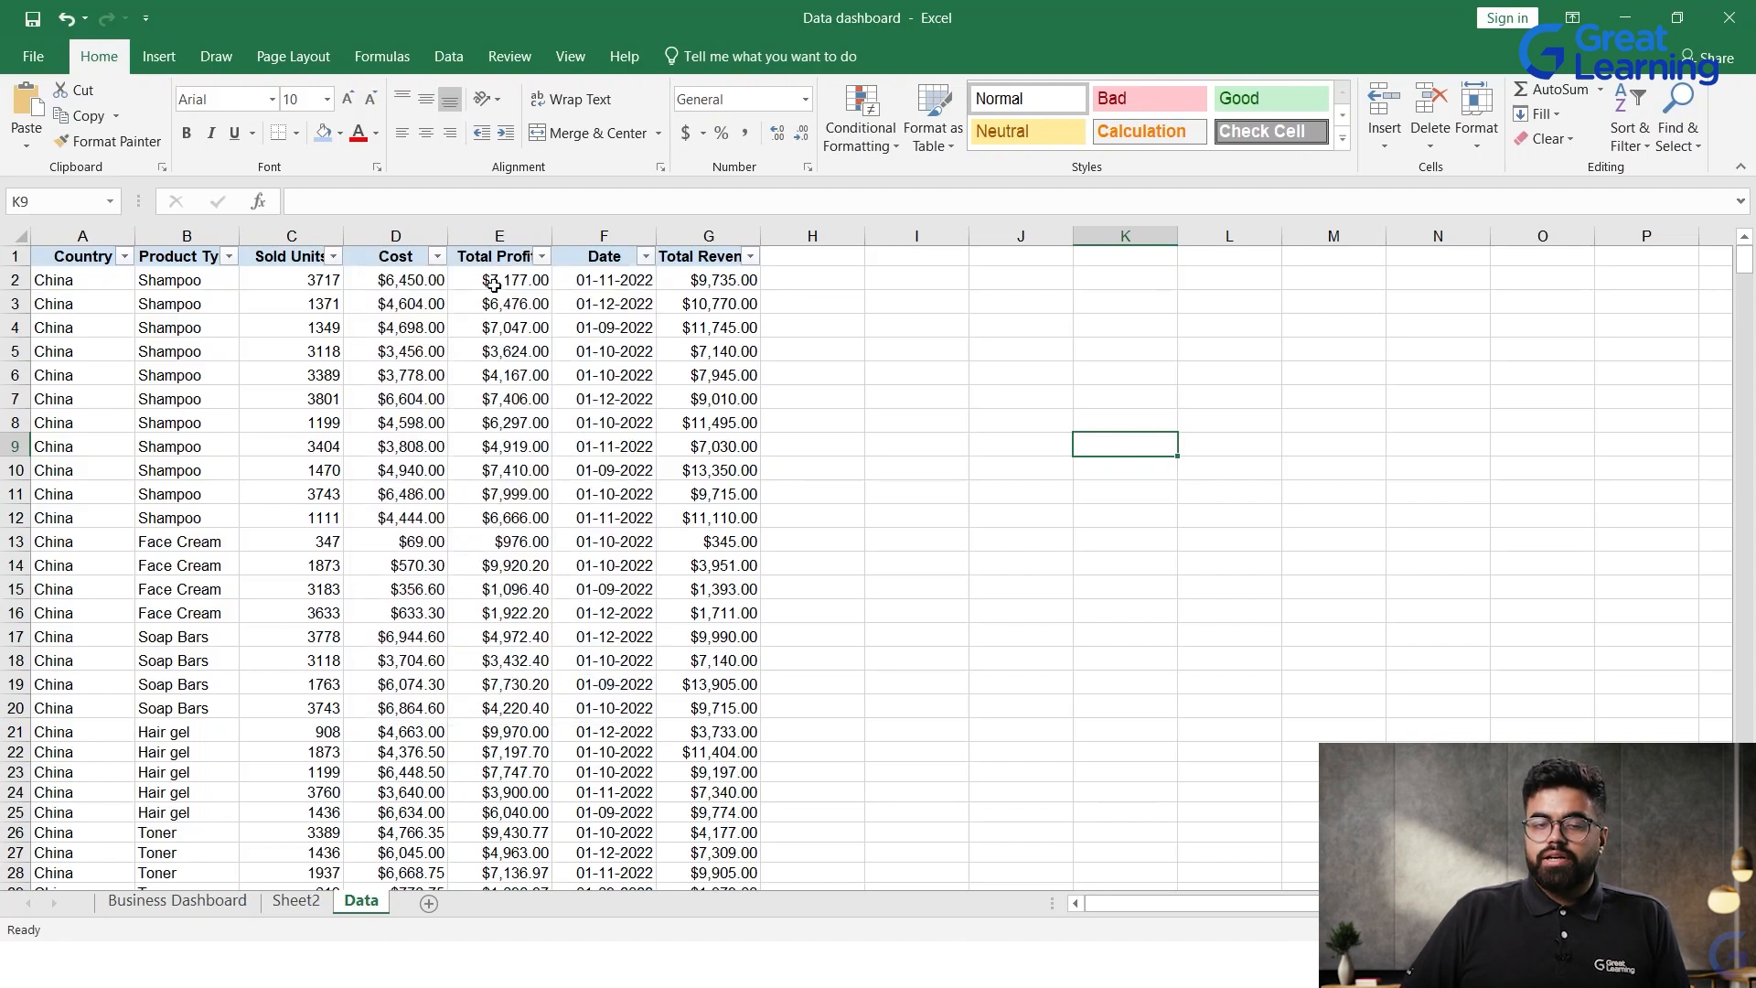
Step: Autofit the width of the Total Revenue column on the Data sheet
double_click(762, 236)
left_click(960, 377)
scroll(260, 316, "down", 2)
scroll(266, 329, "up", 2)
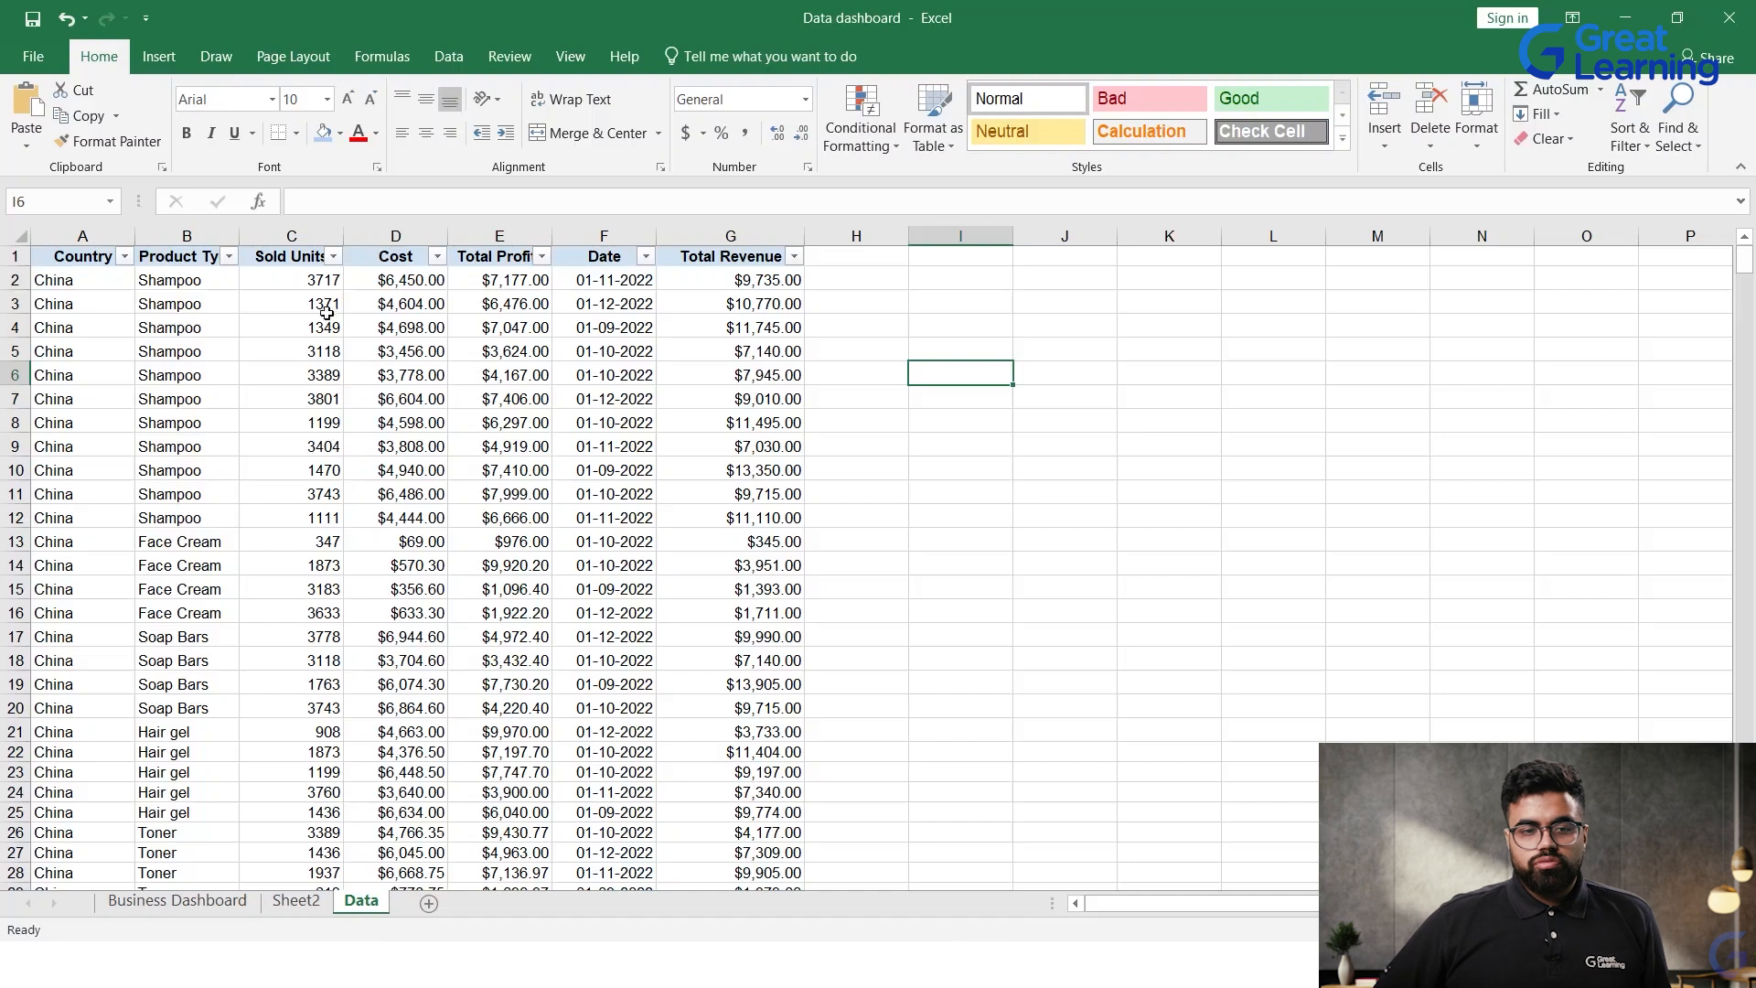
Step: Rename Sheet2, which holds the empty PivotTable, as "Profit - P. Type and Country"
left_click(296, 900)
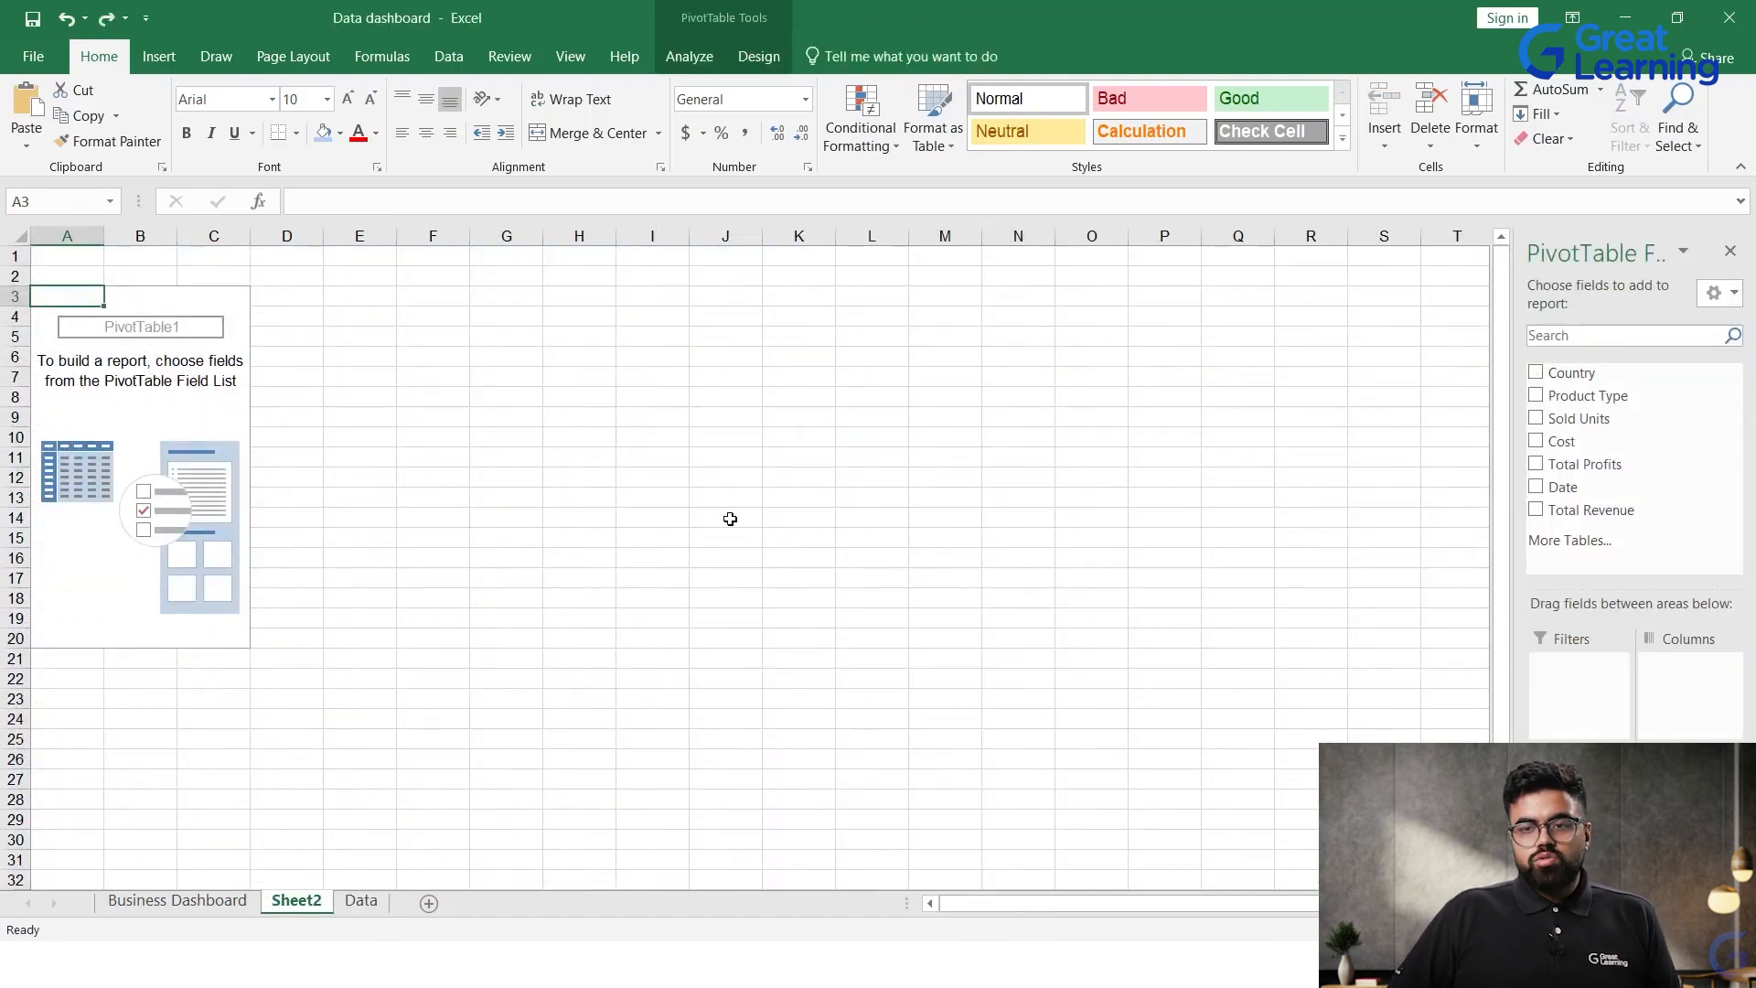
double_click(290, 902)
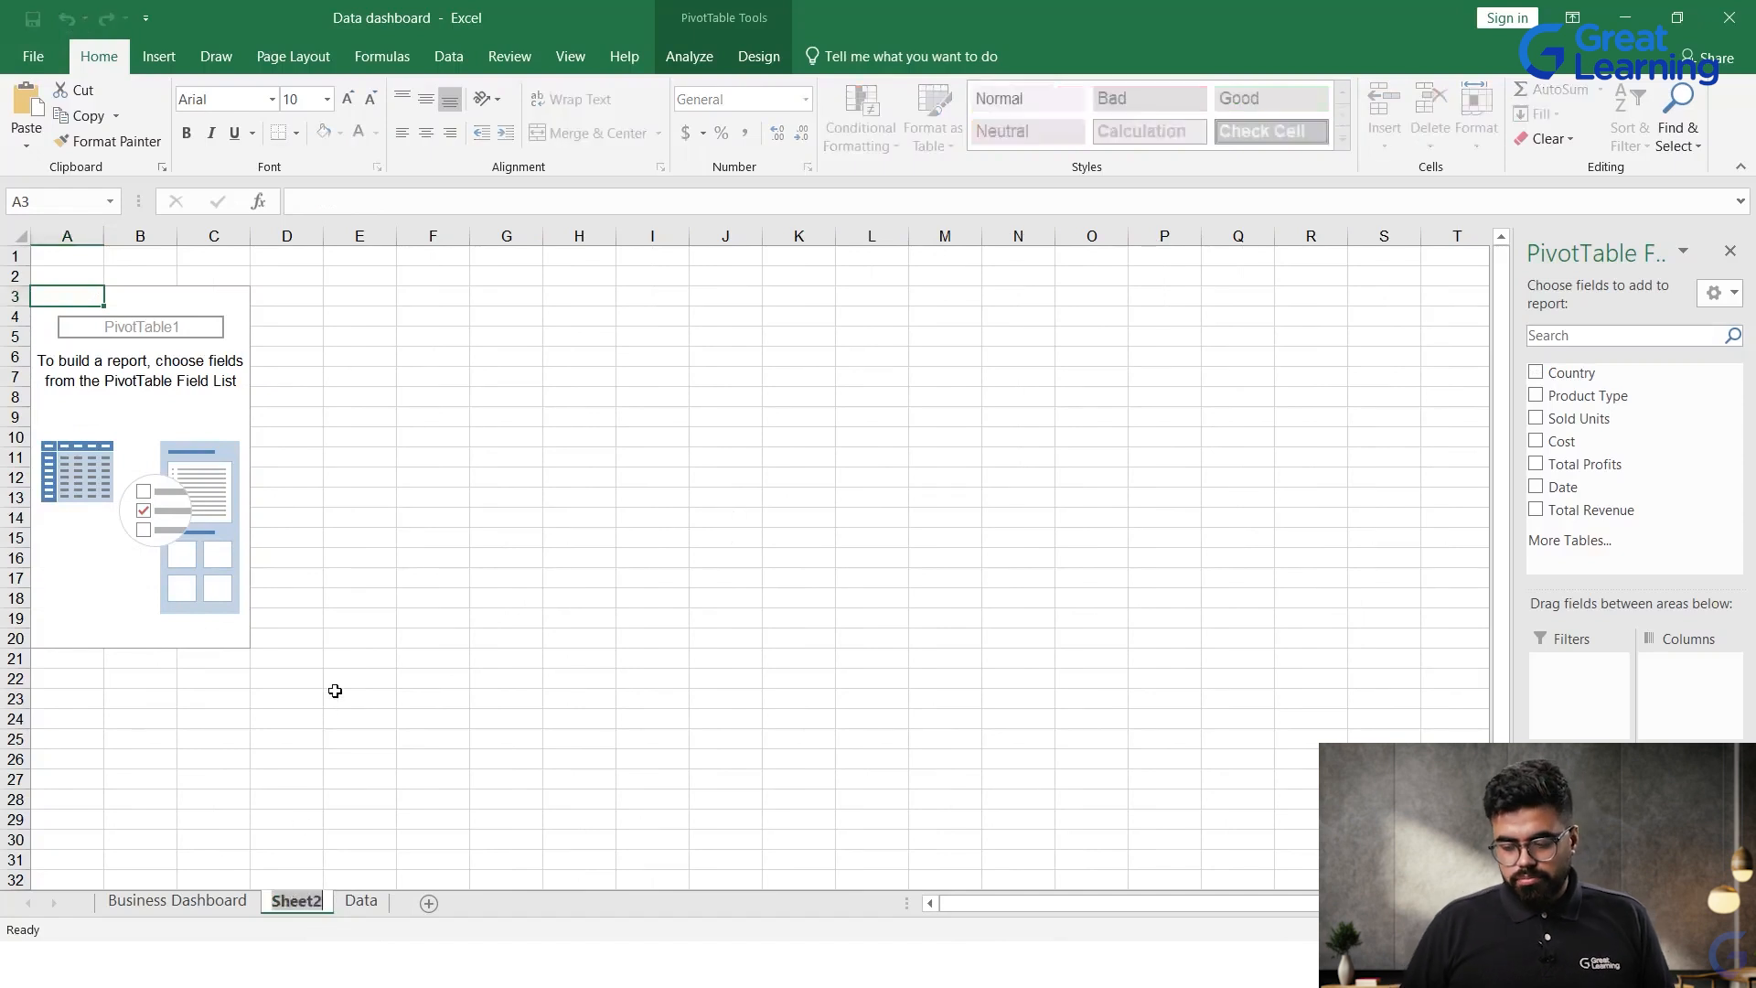
key("BackSpace")
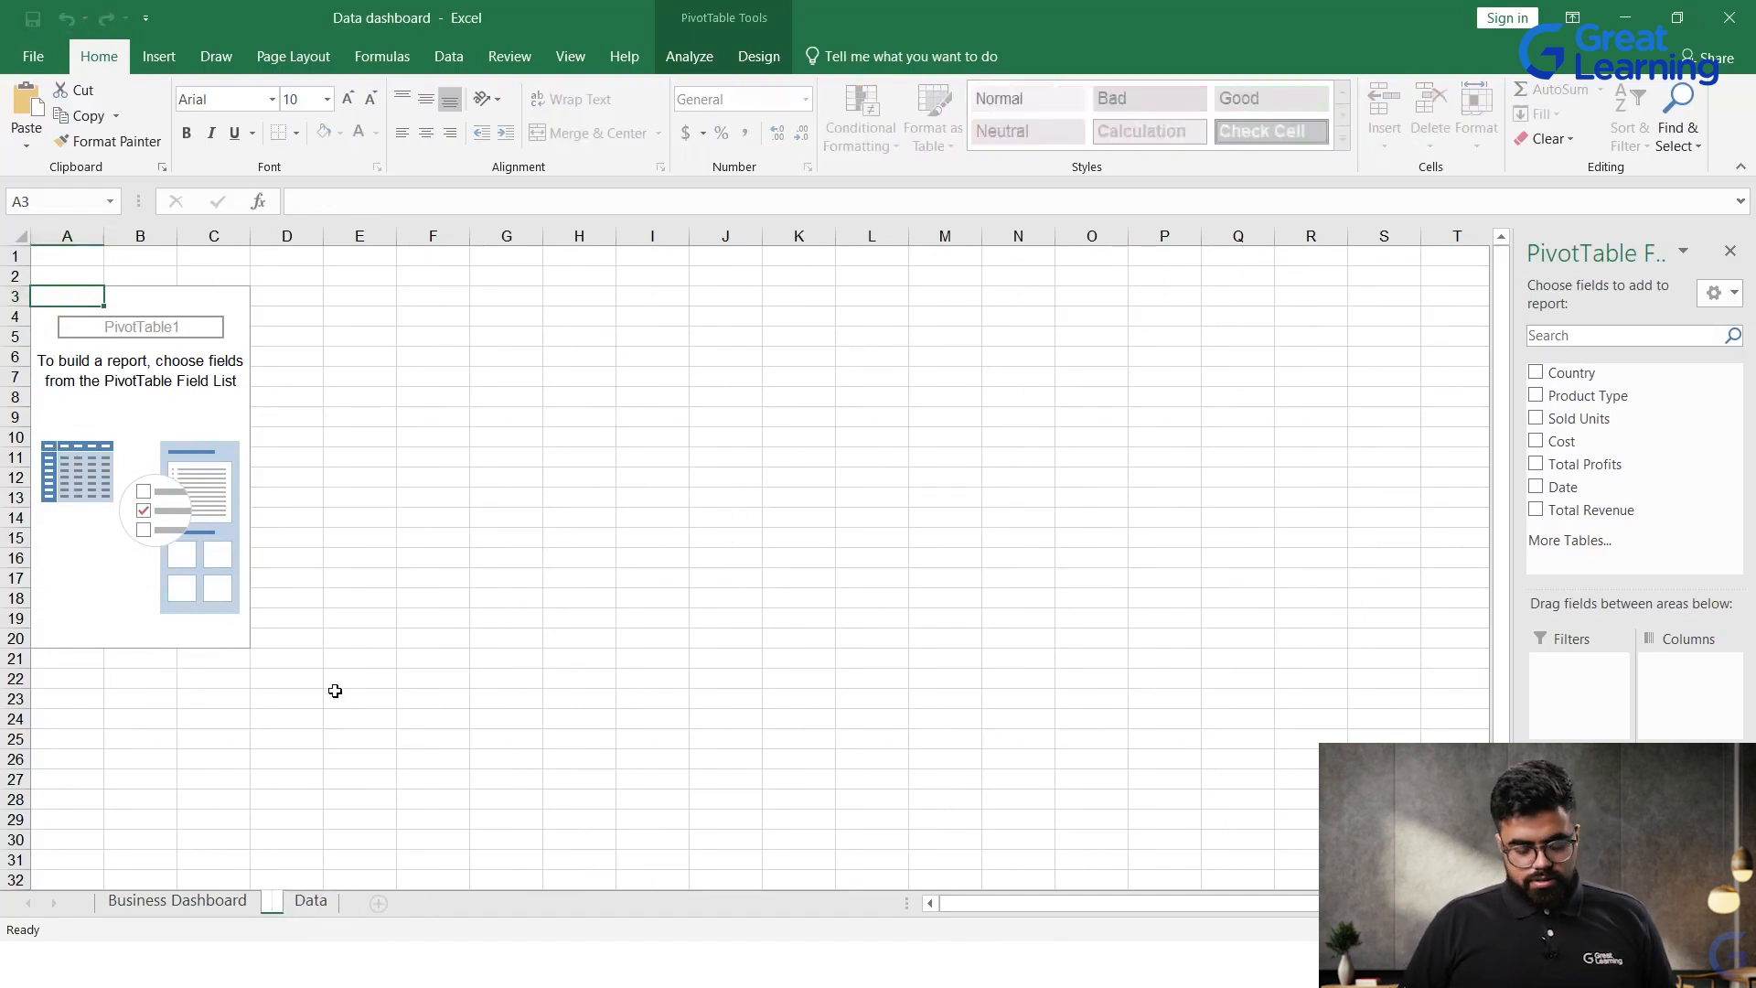
type("P")
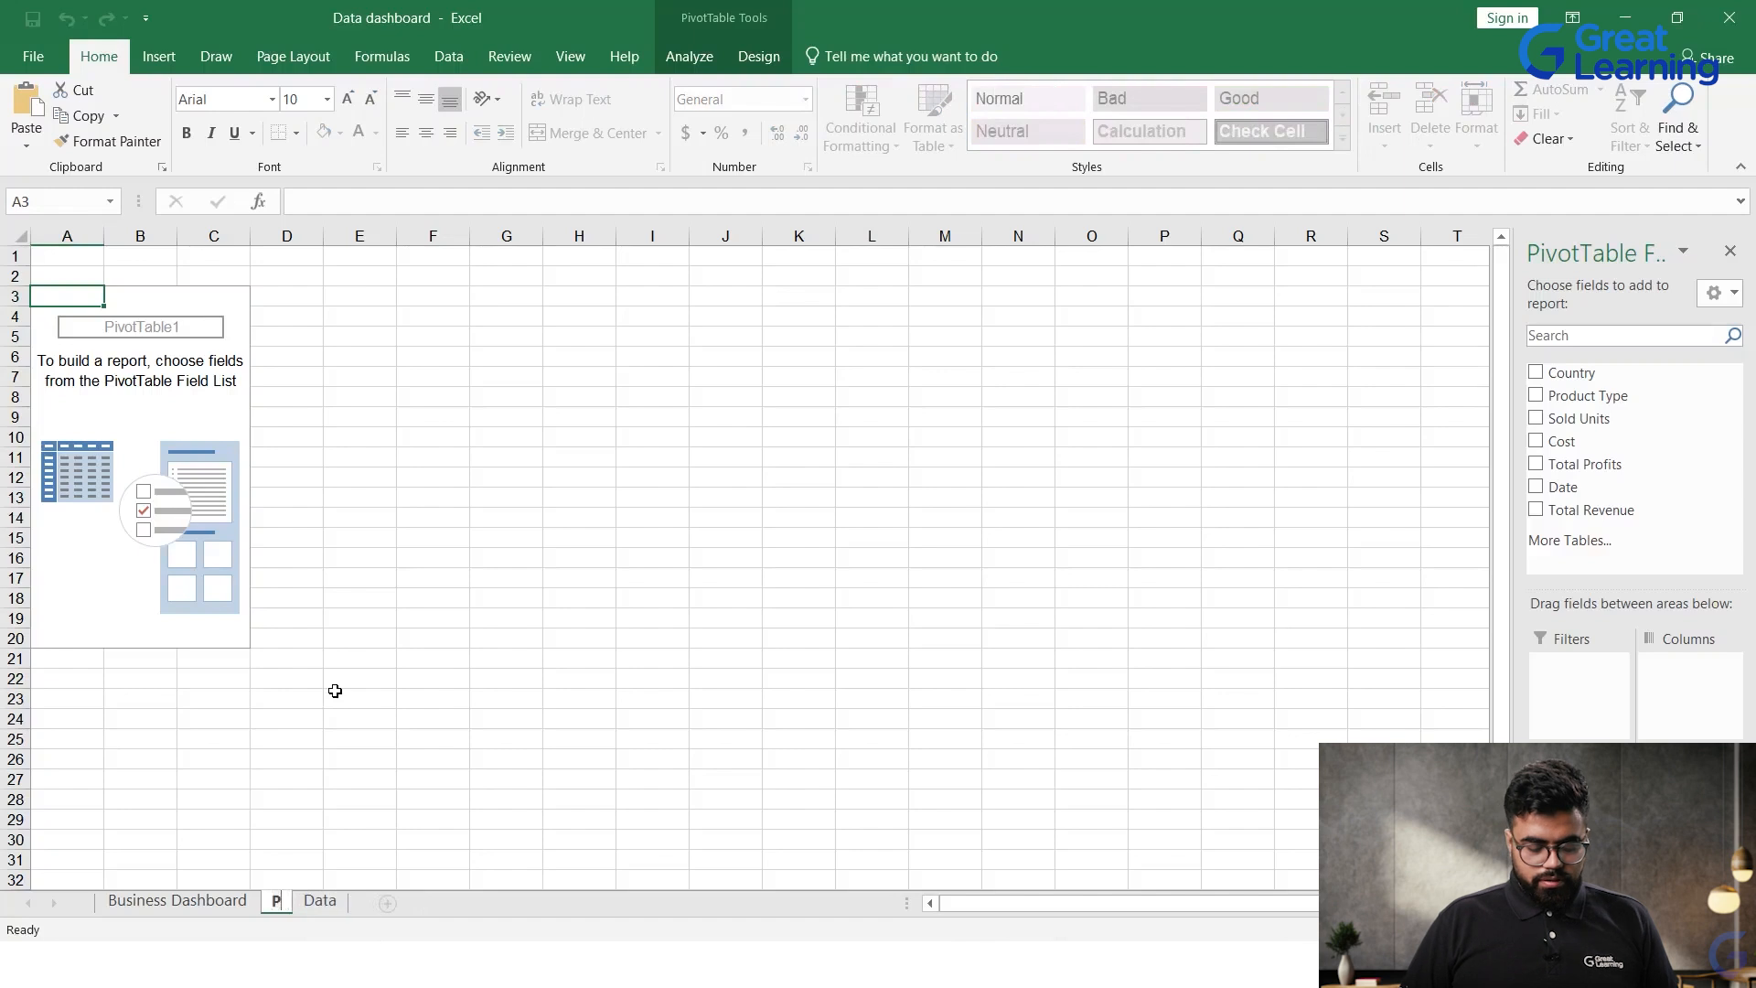
type("rofit")
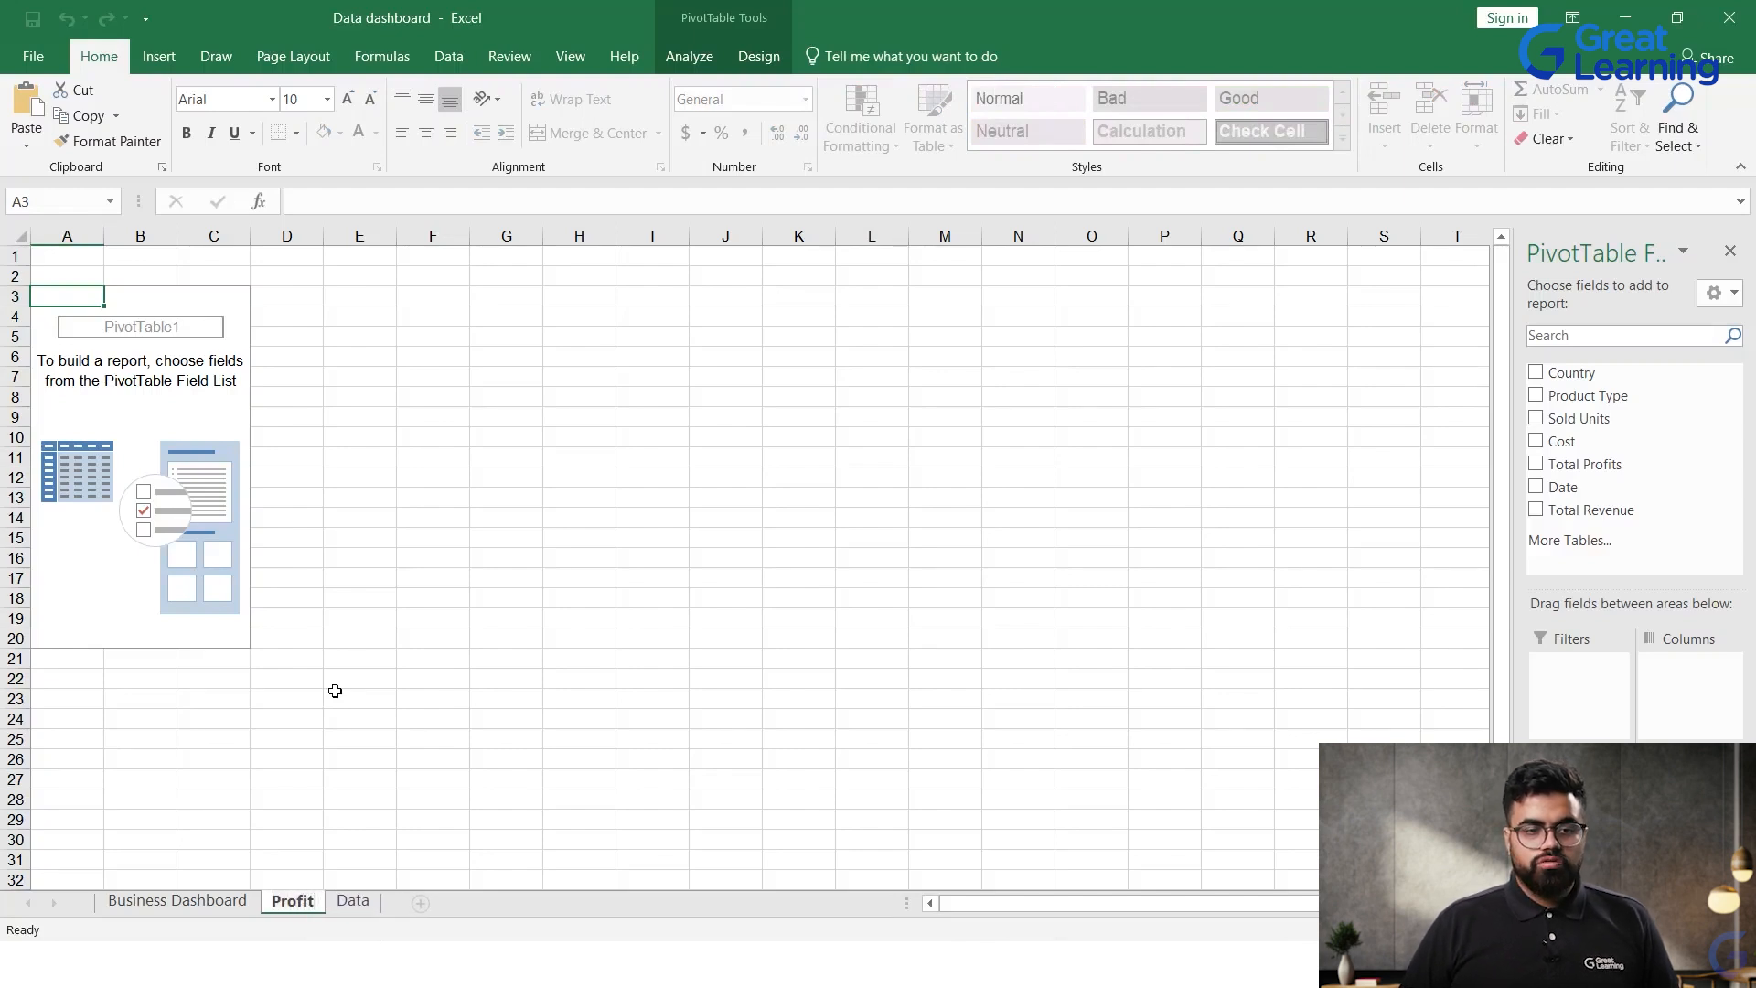
type(" - Ty")
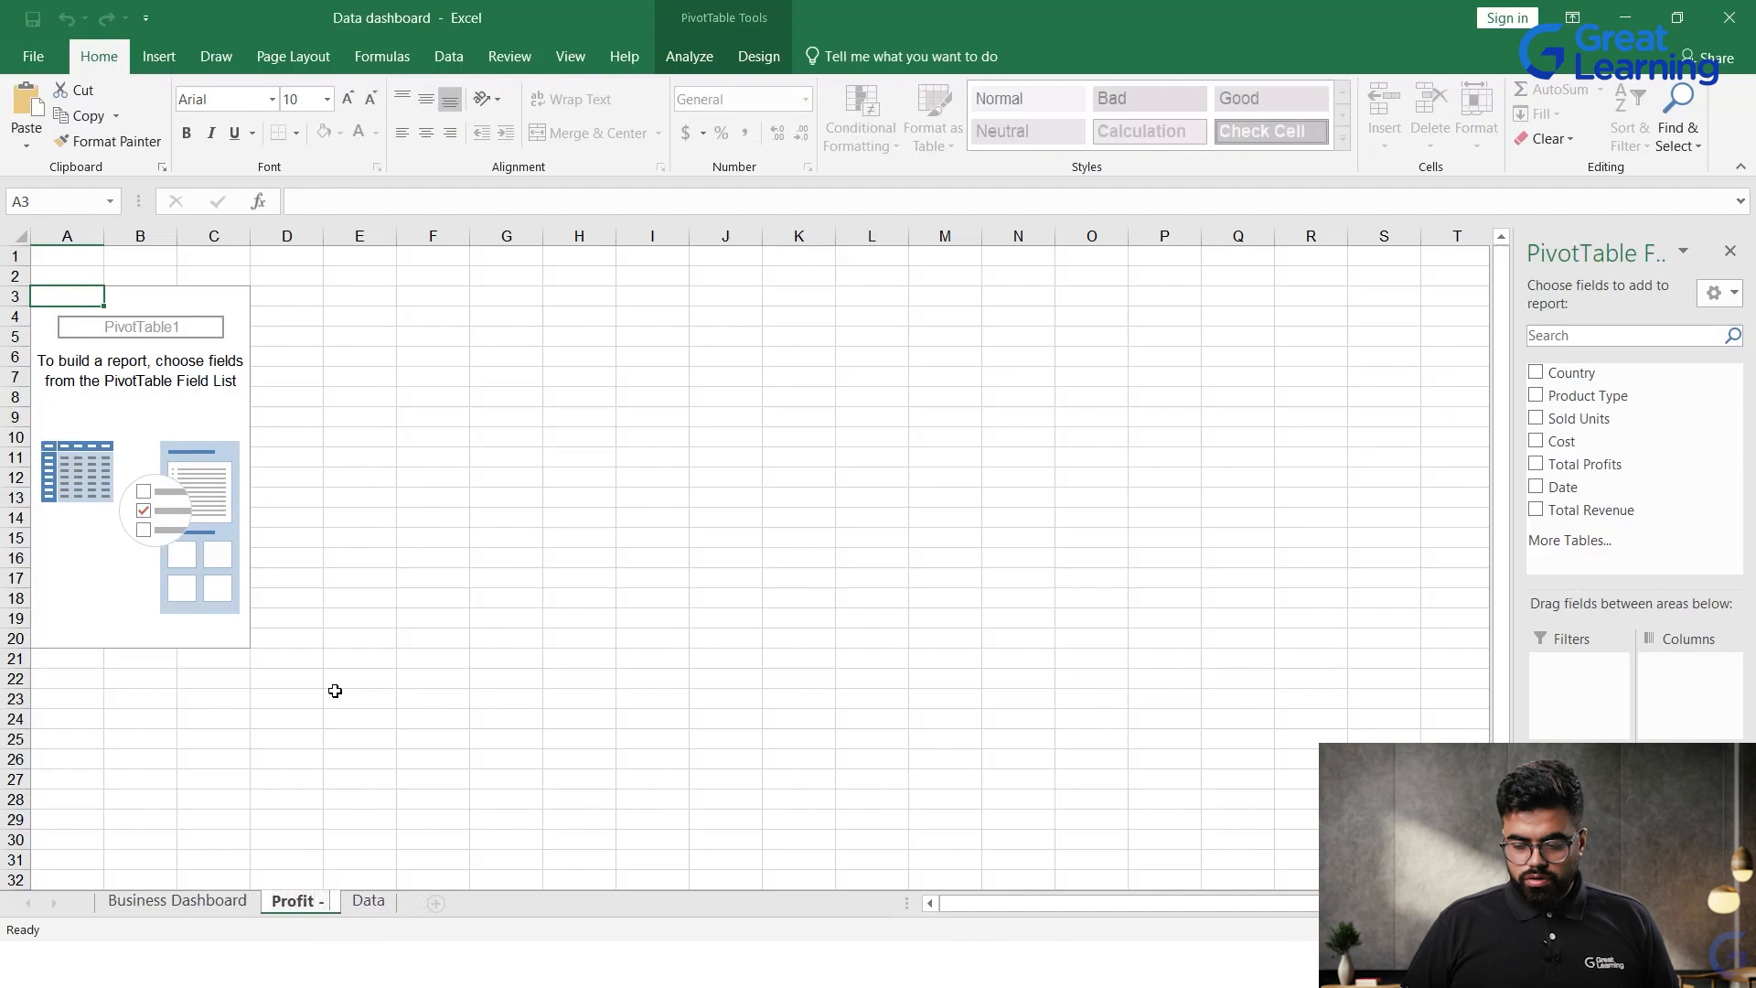
key("BackSpace")
key("BackSpace")
type("P. Type and")
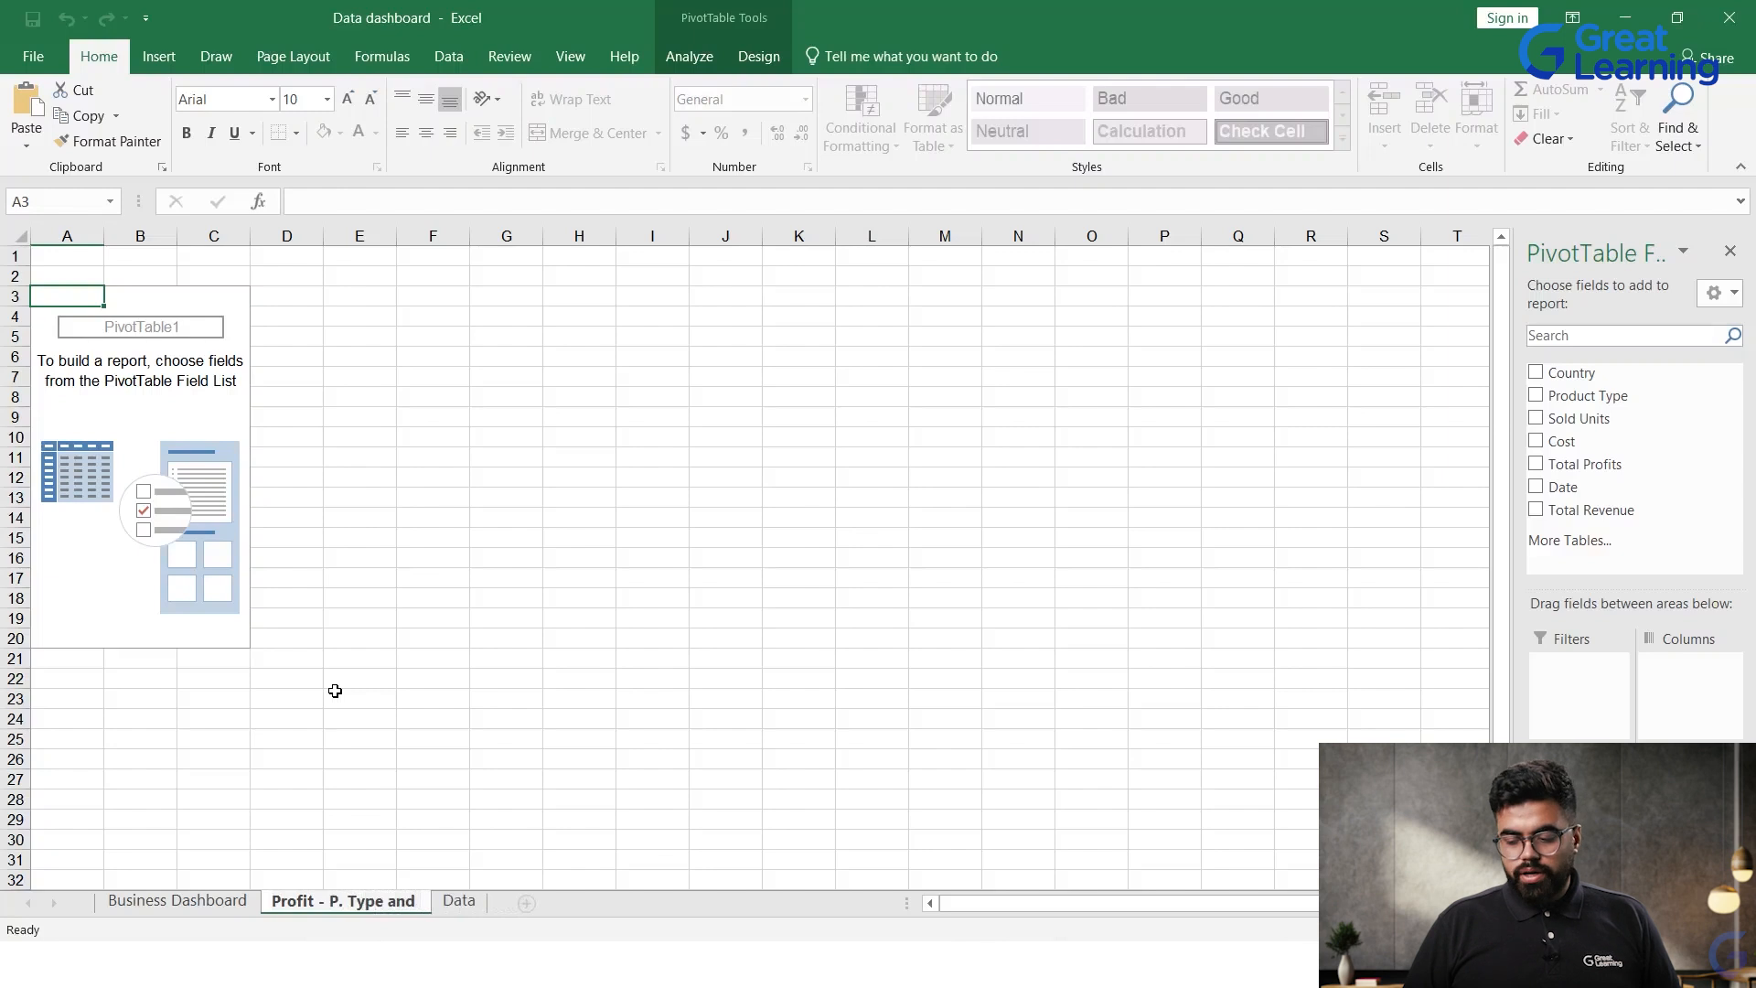
type(" Country")
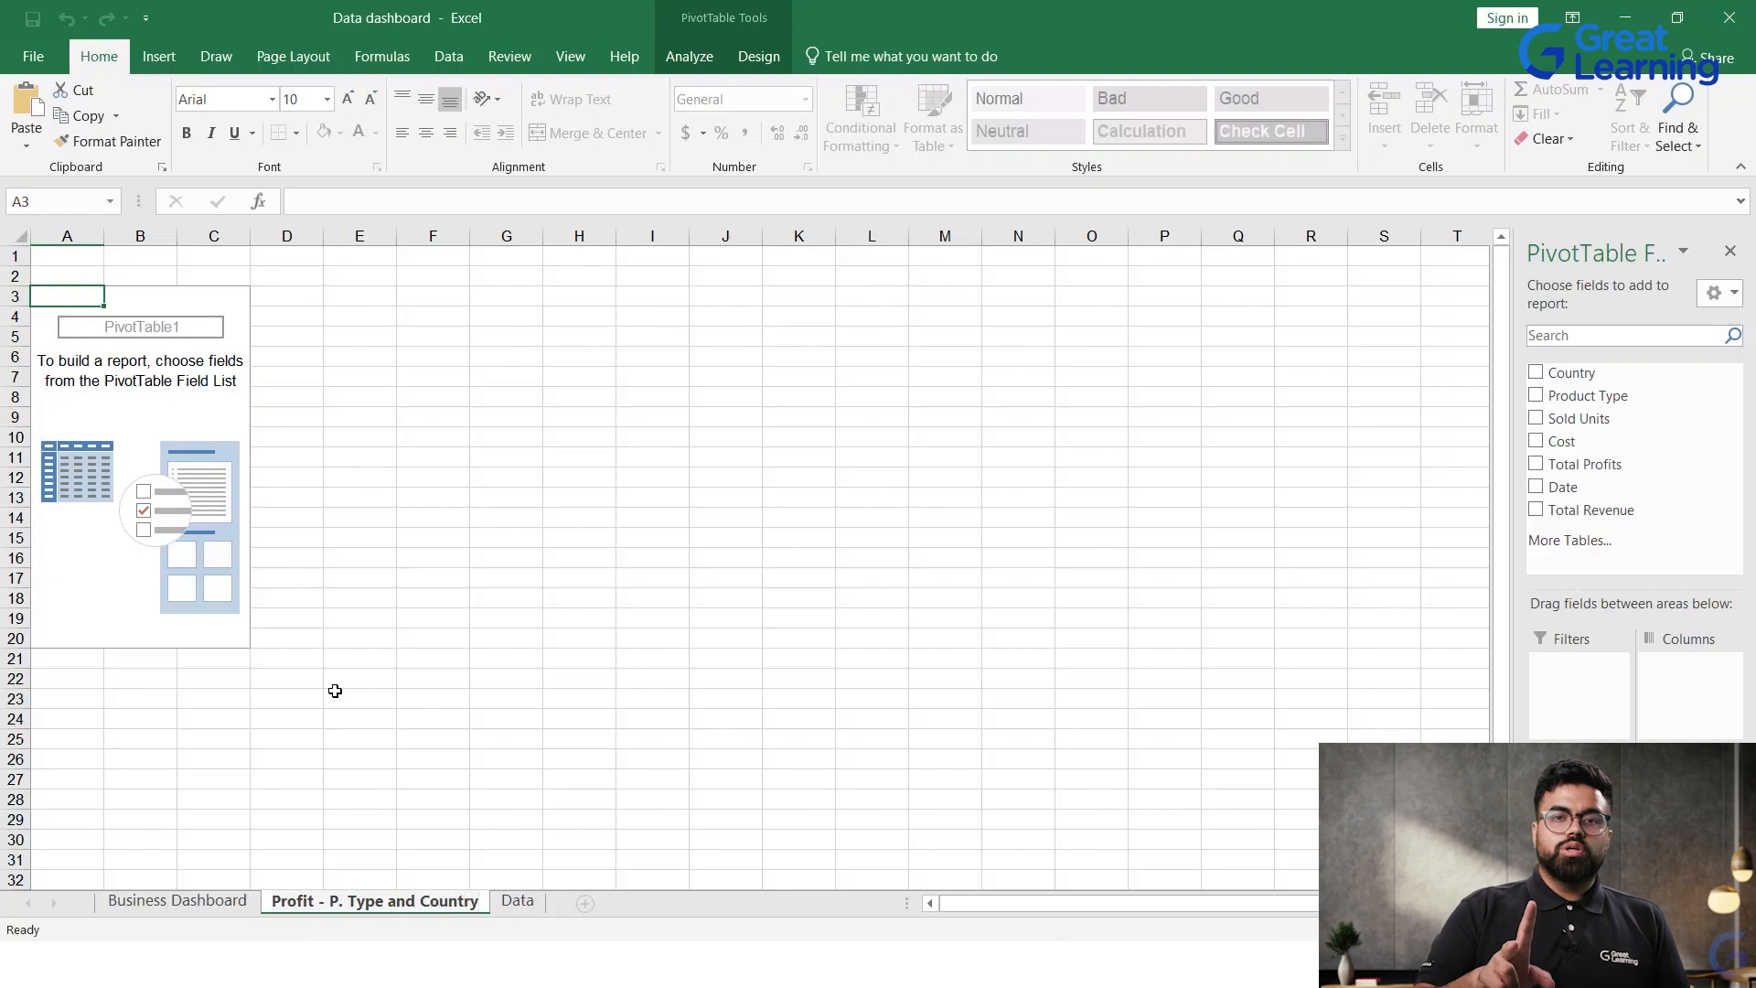
left_click(334, 691)
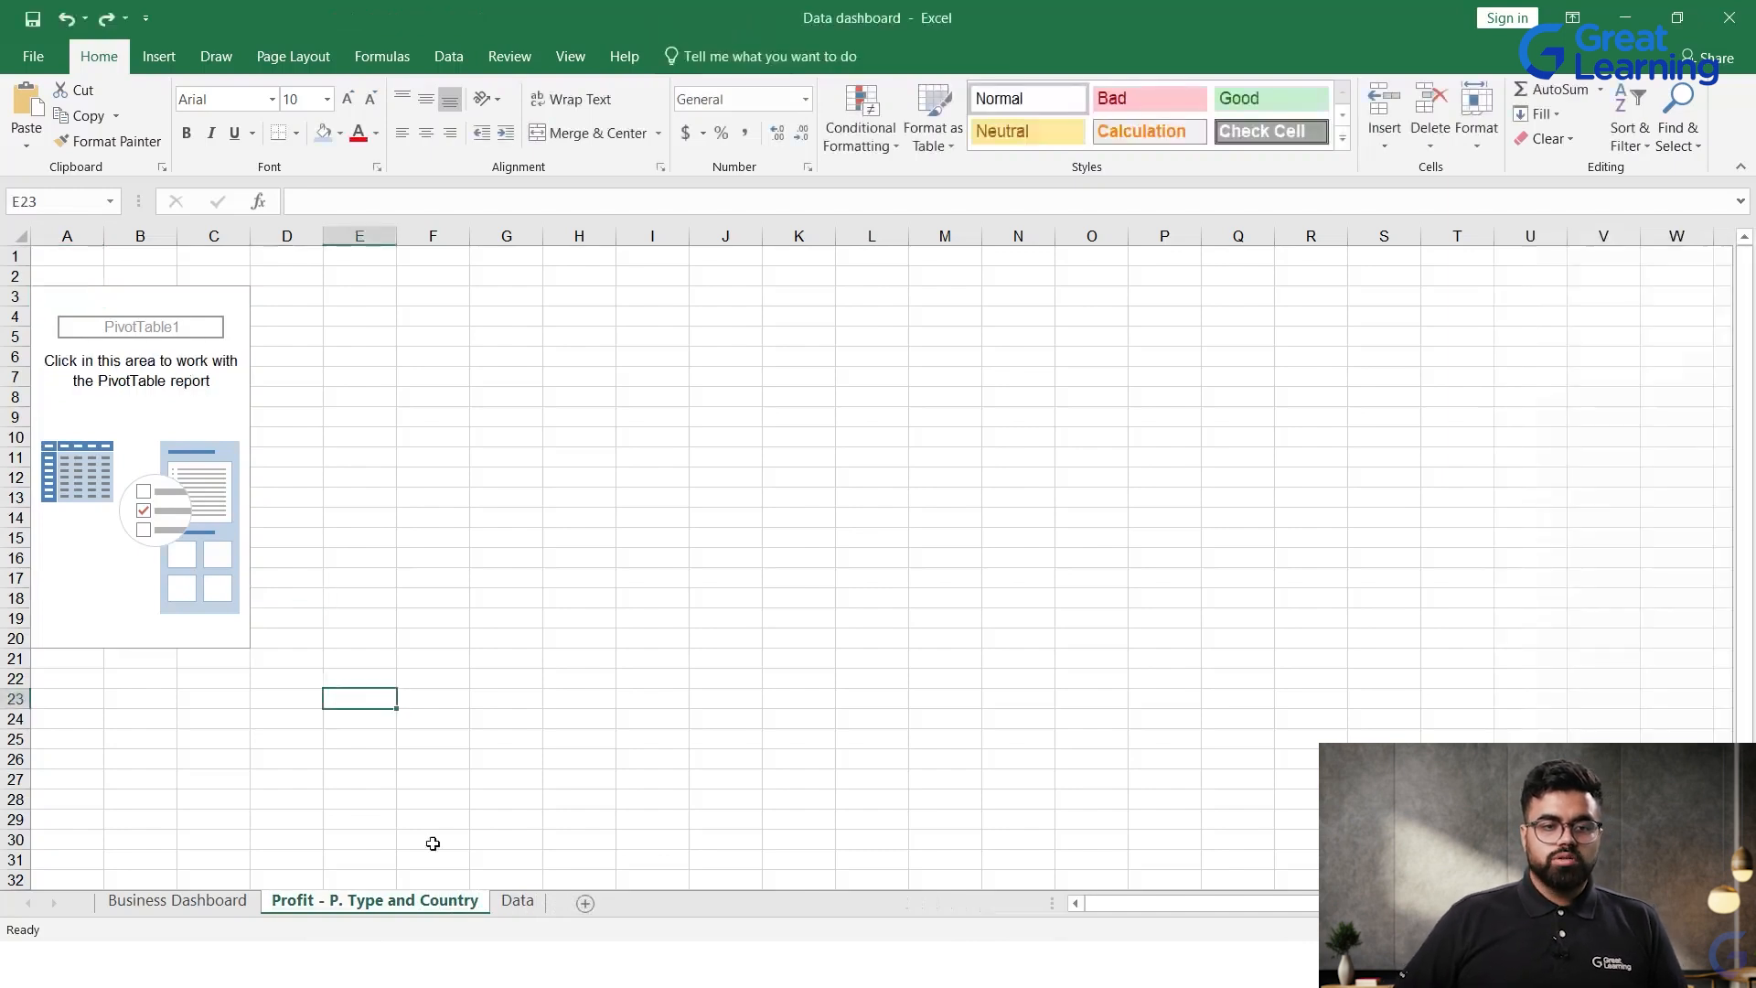
Step: Build the PivotTable with Country as rows, Product Type as columns and the sum of Total Profits as values
left_click(67, 361)
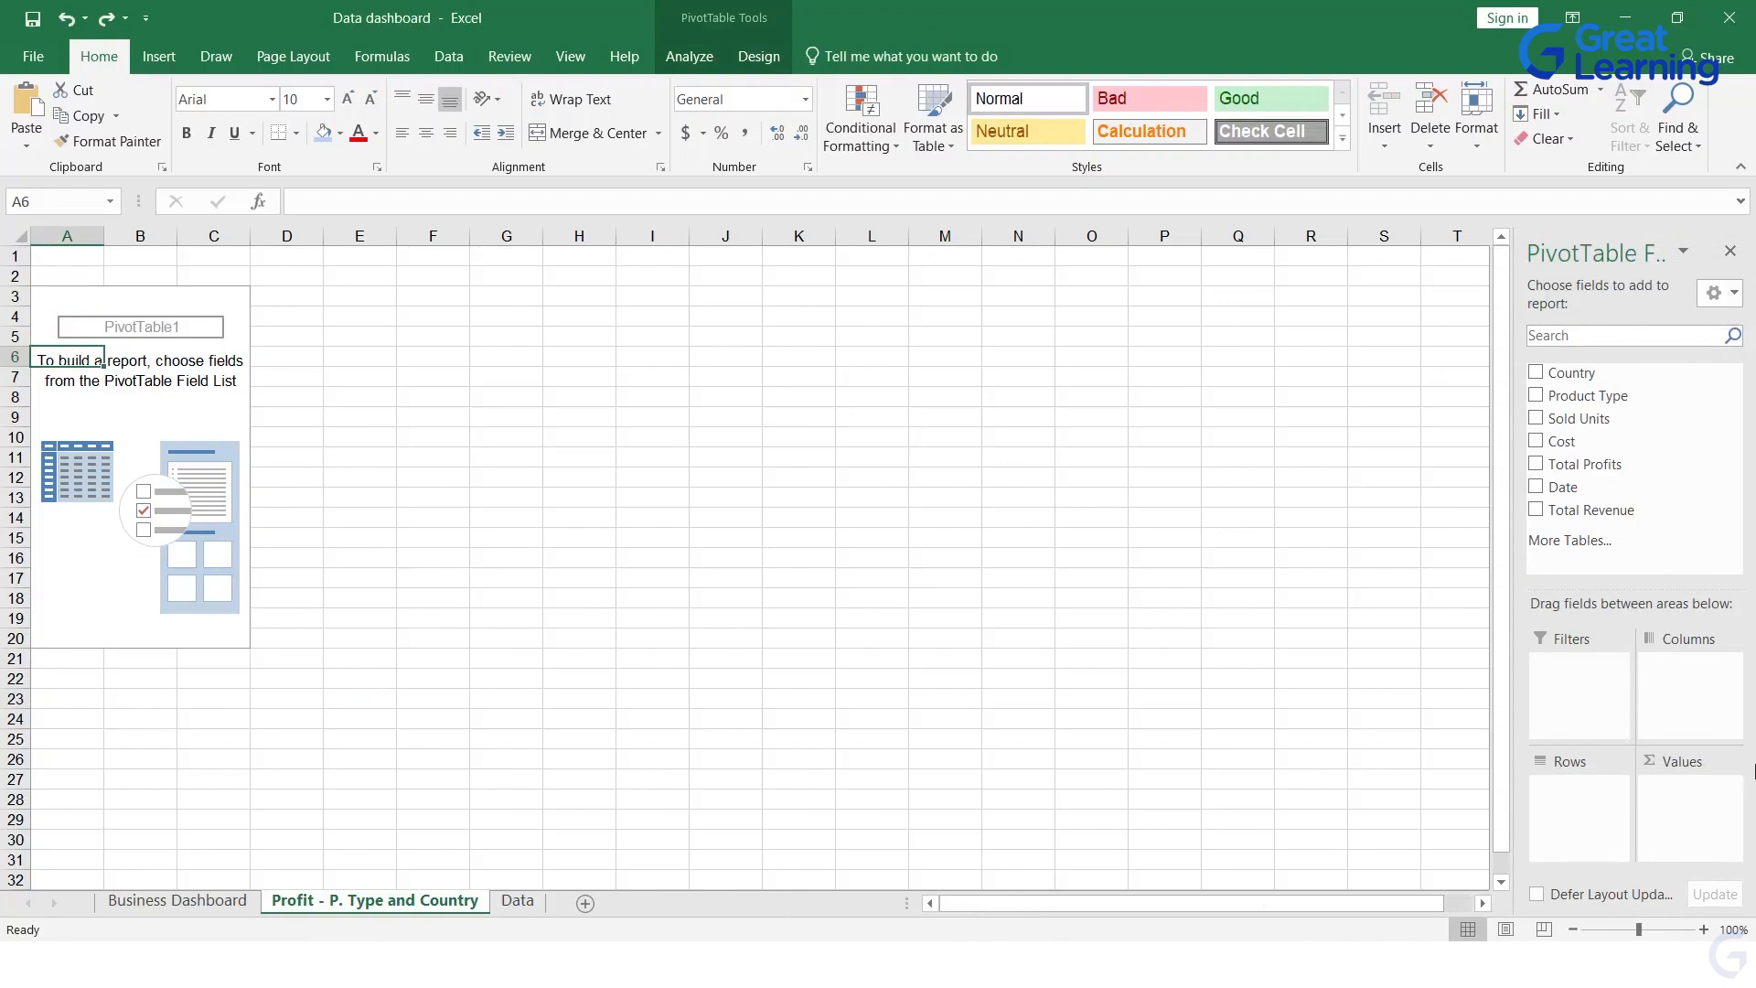
left_click_drag(1552, 375, 1583, 393)
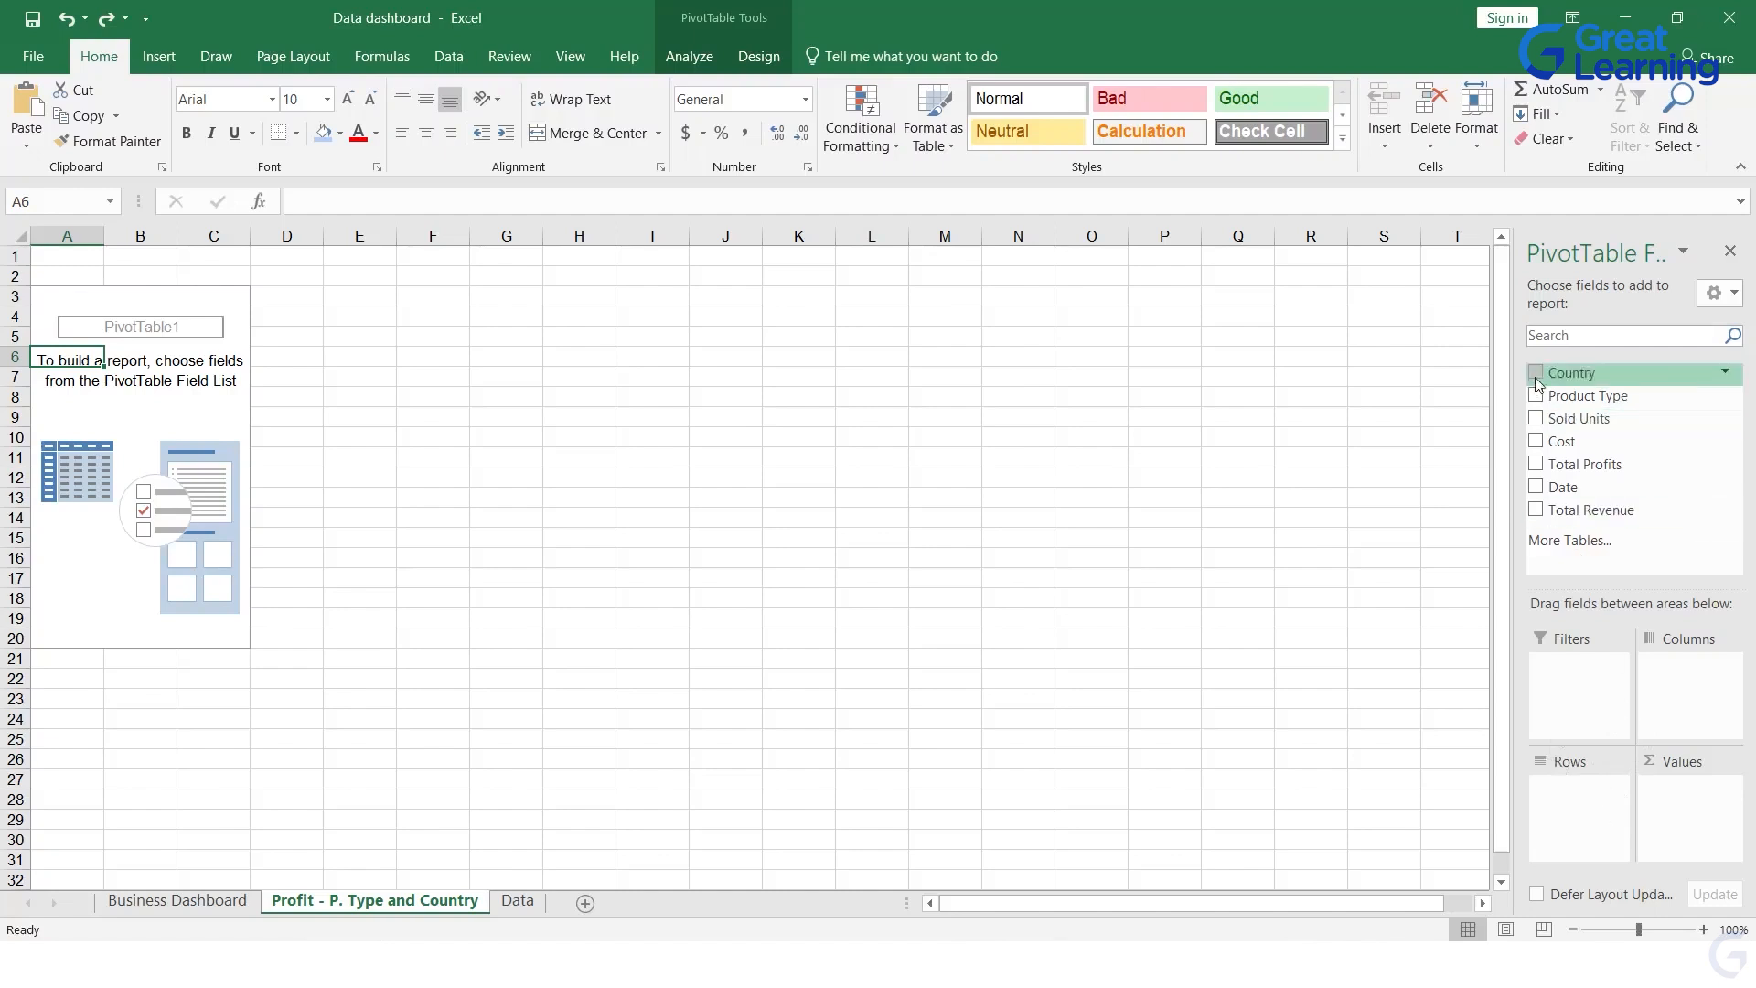
left_click_drag(1562, 380, 1591, 794)
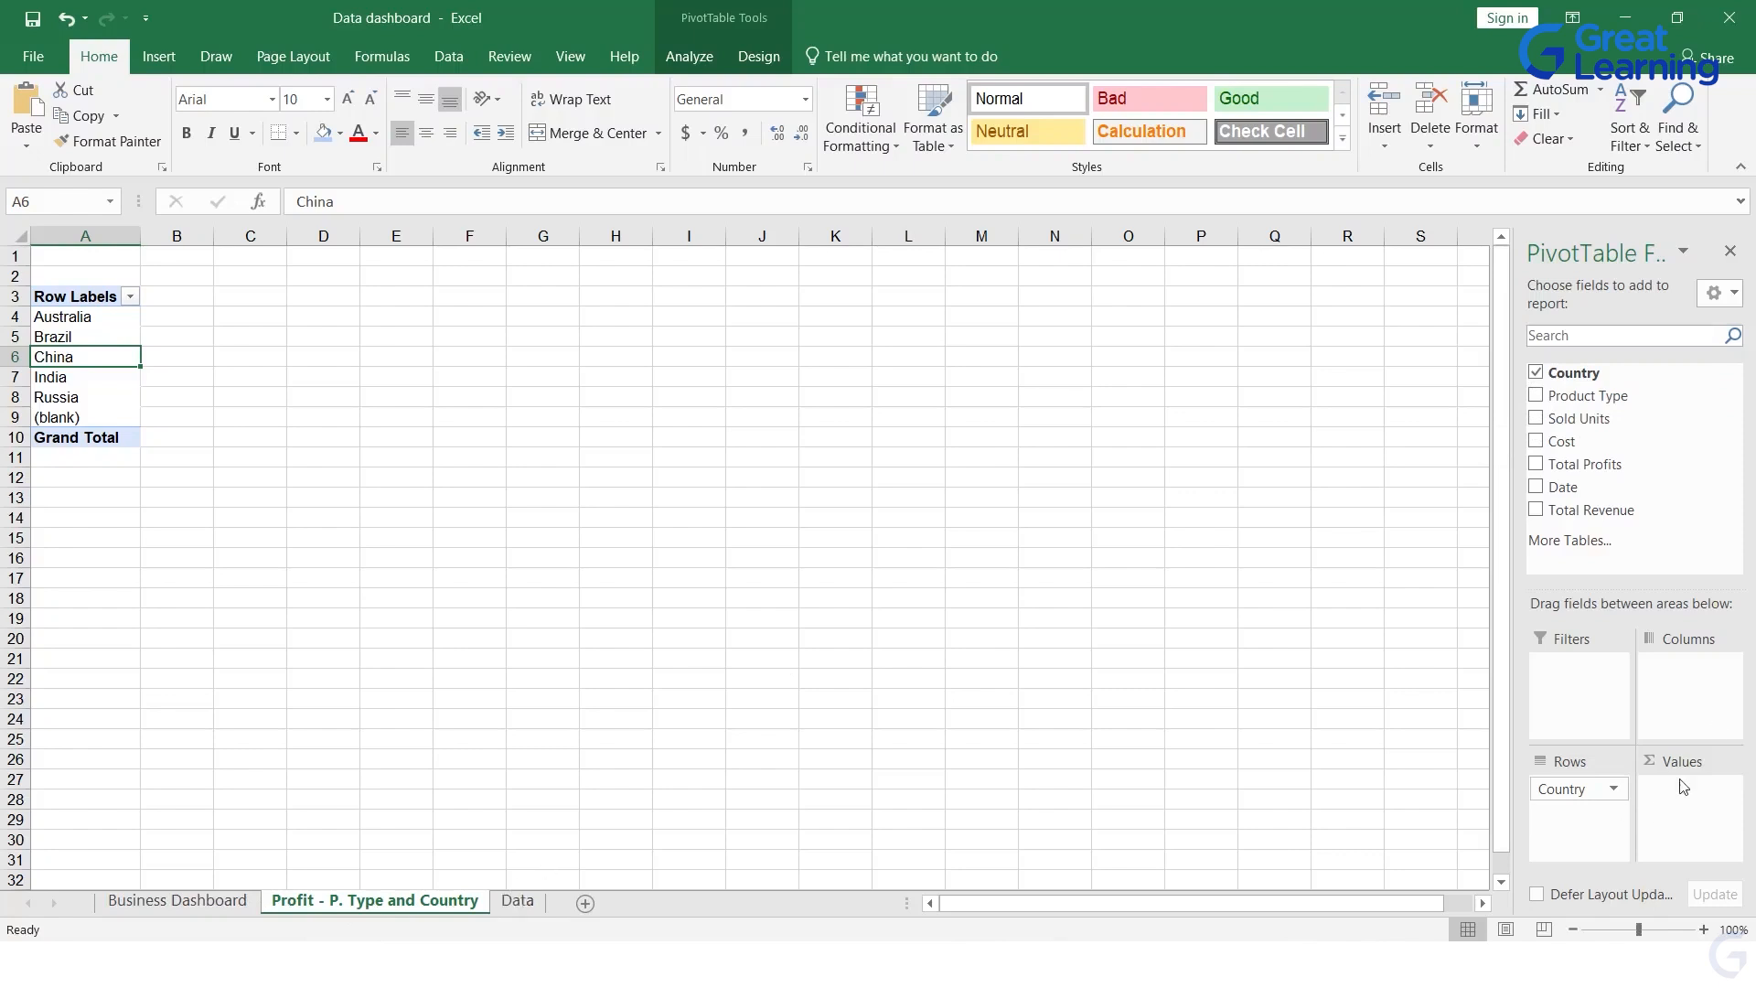
left_click_drag(1599, 402, 1687, 671)
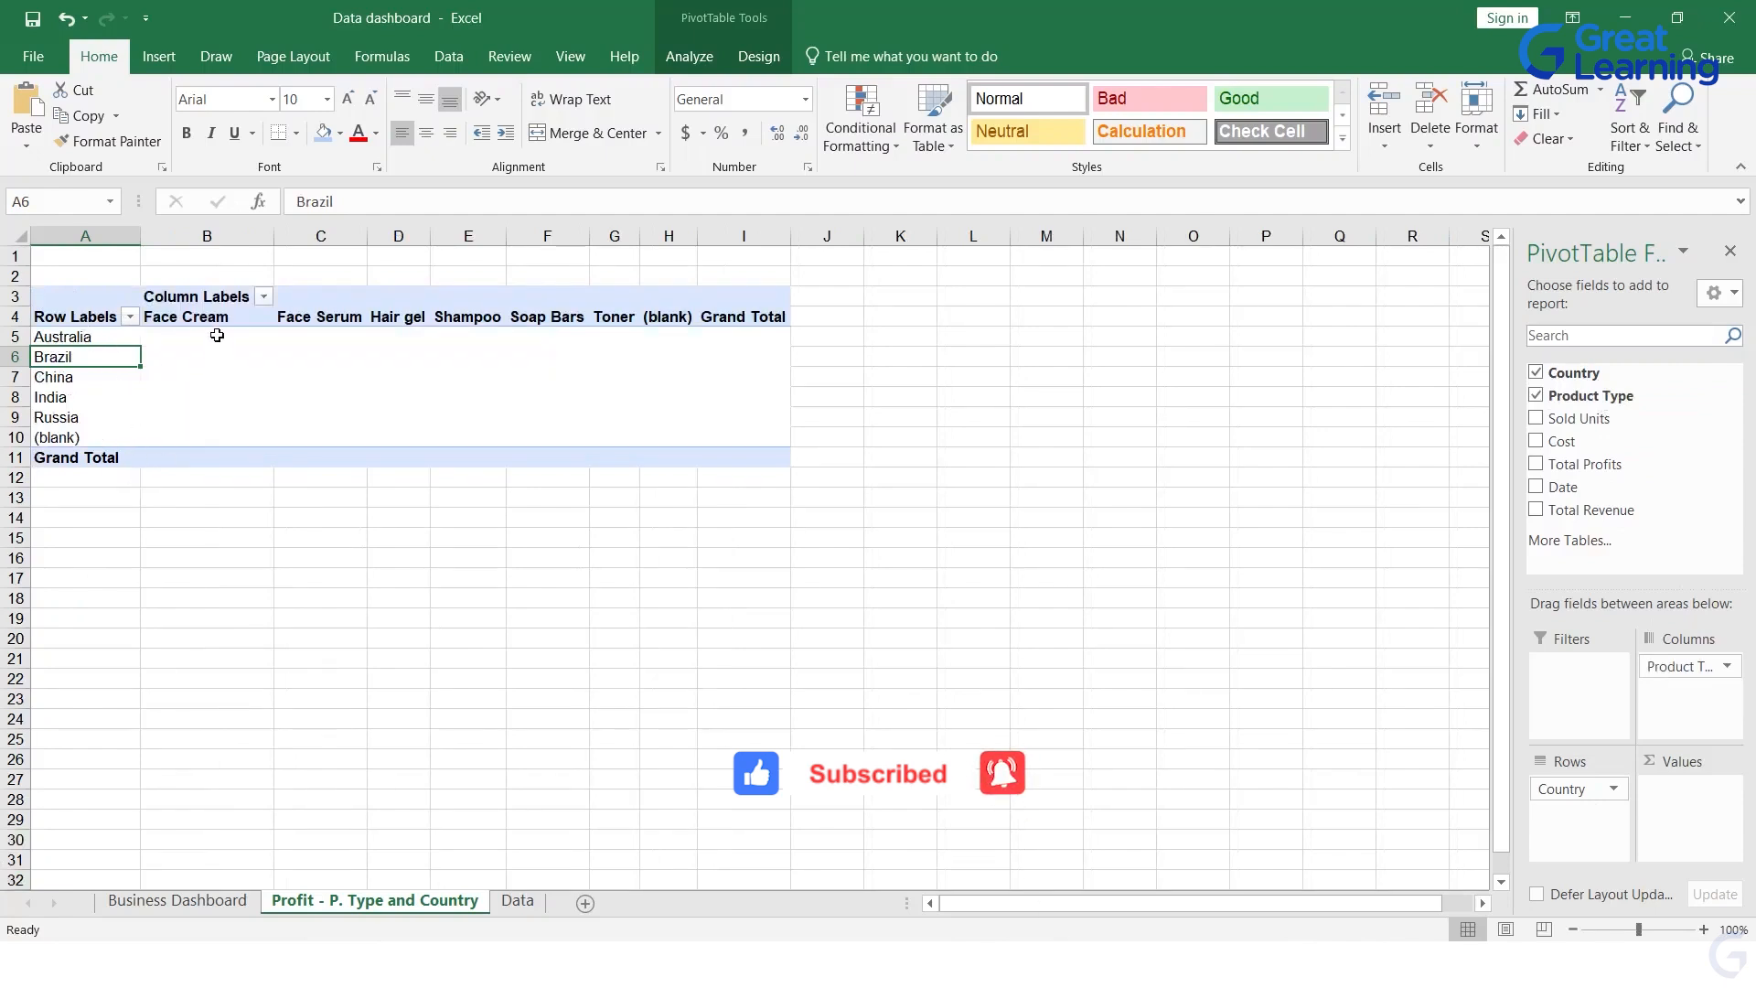
left_click(215, 335)
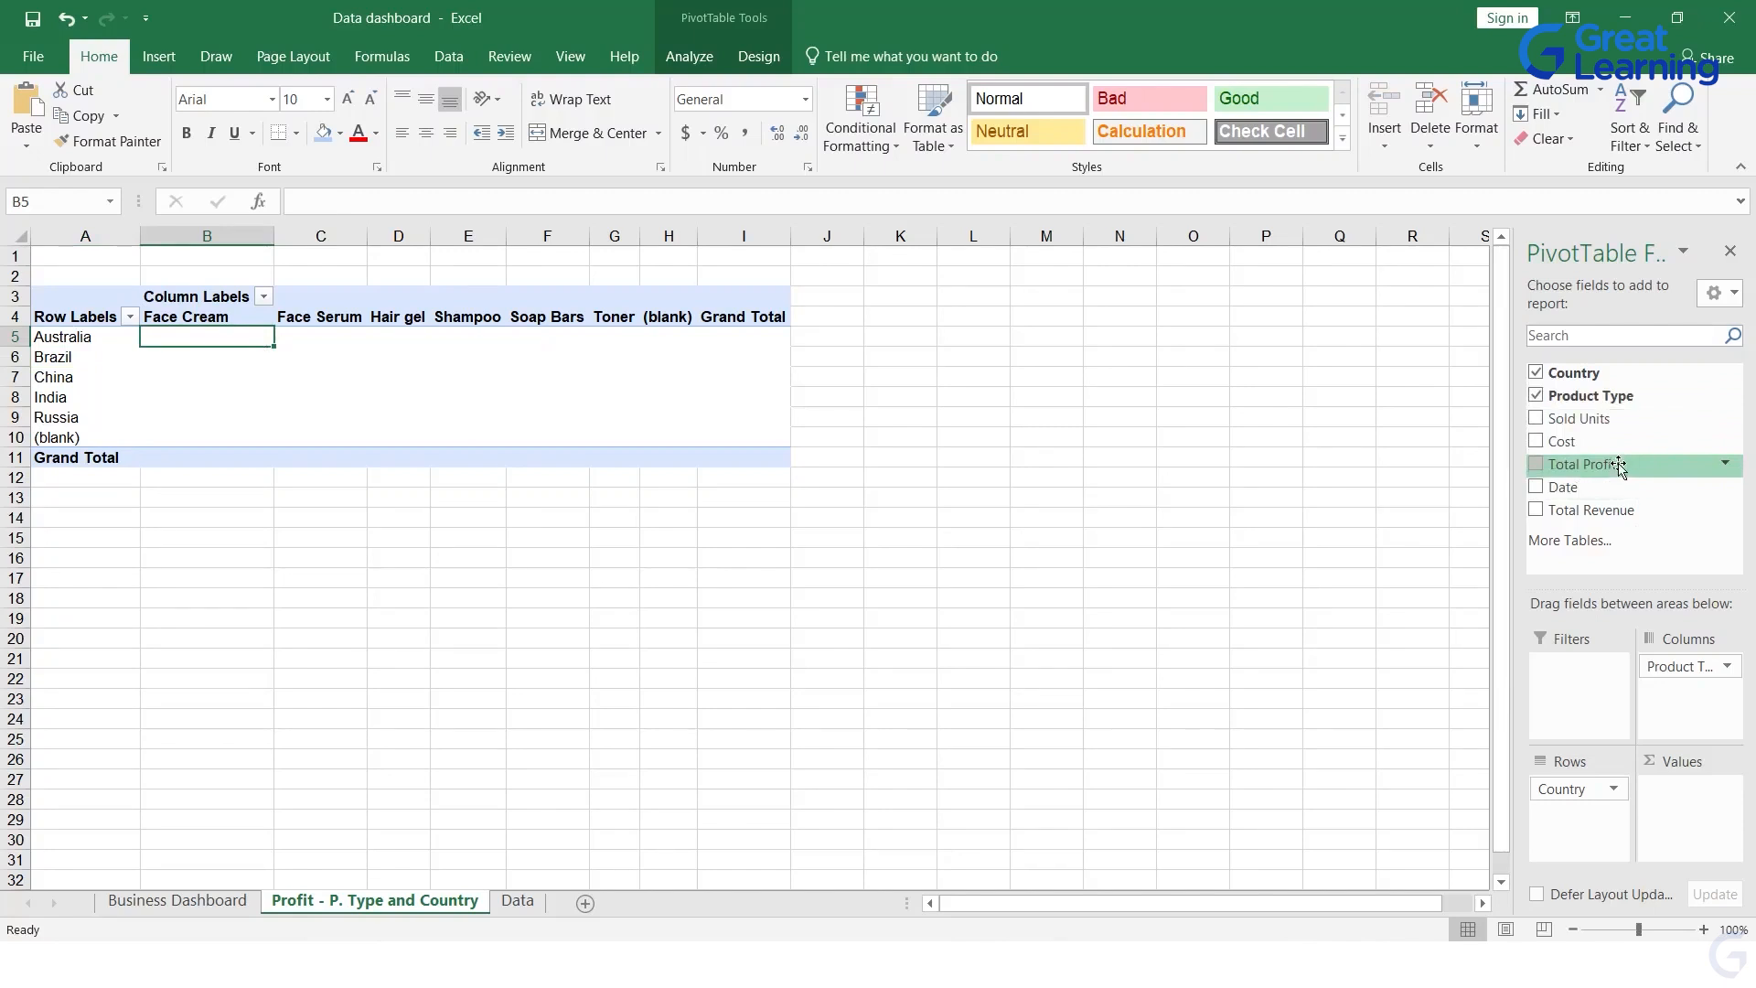
left_click_drag(1616, 467, 1710, 813)
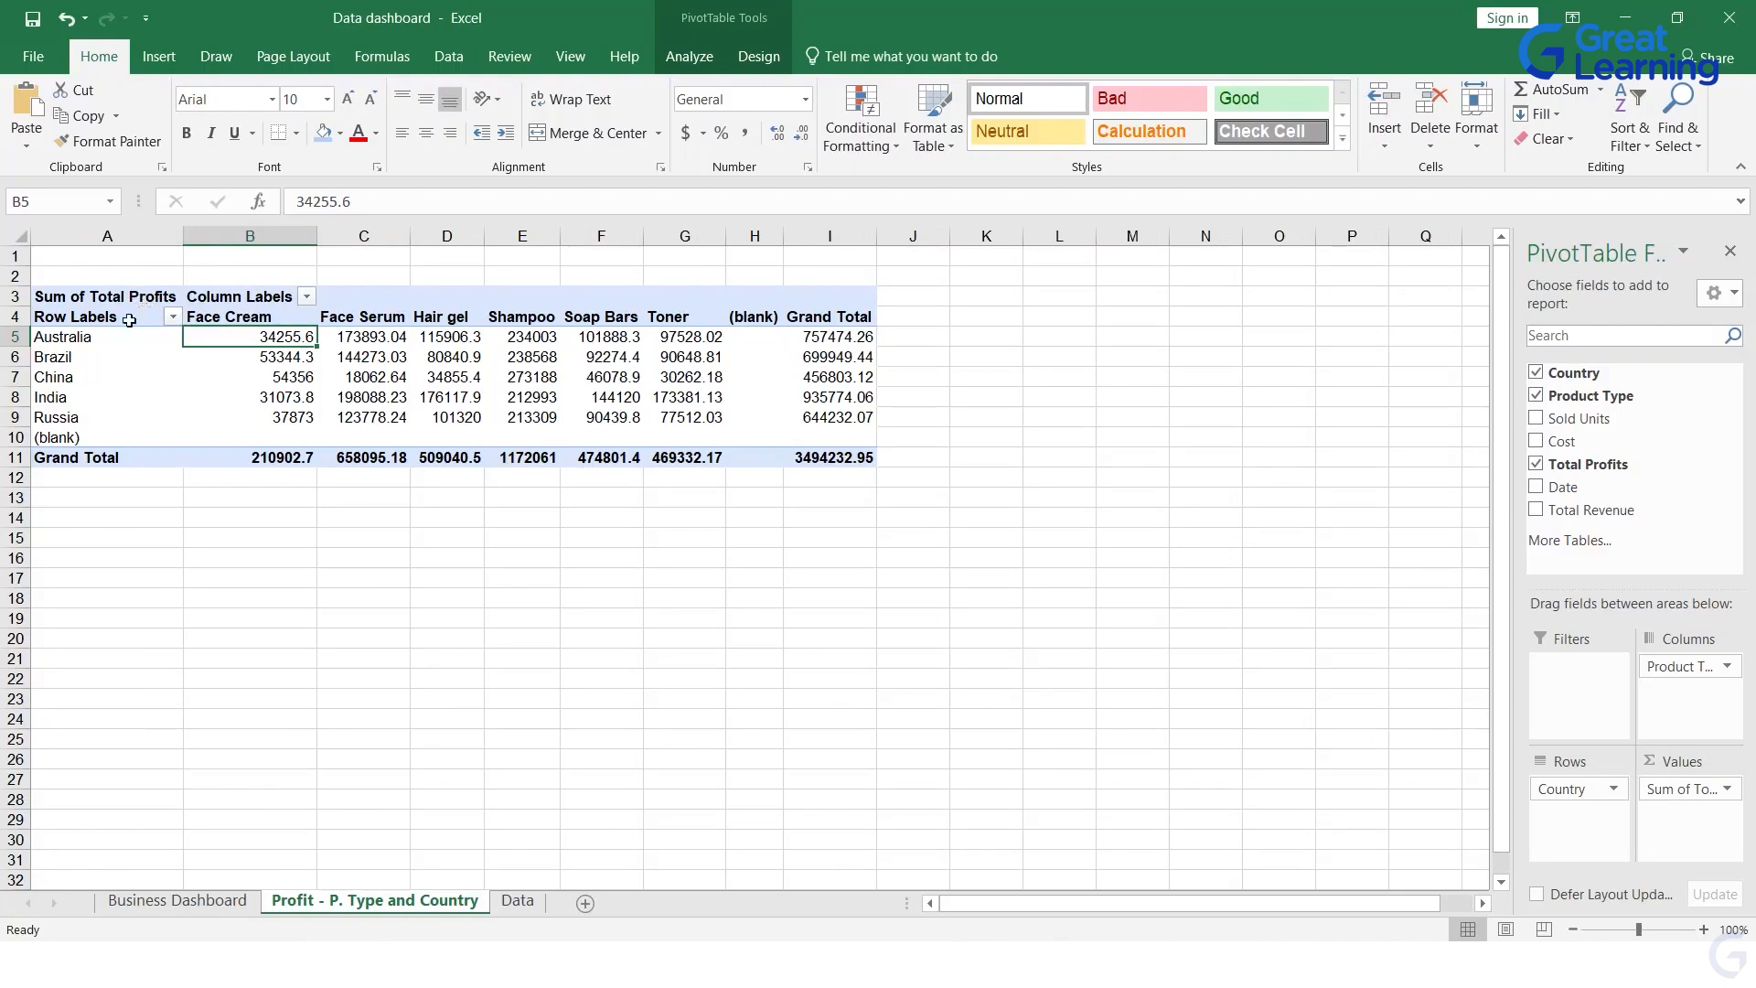
Step: Examine the PivotTable's profits for each country and product type, including the Grand Total column
left_click_drag(66, 338, 850, 417)
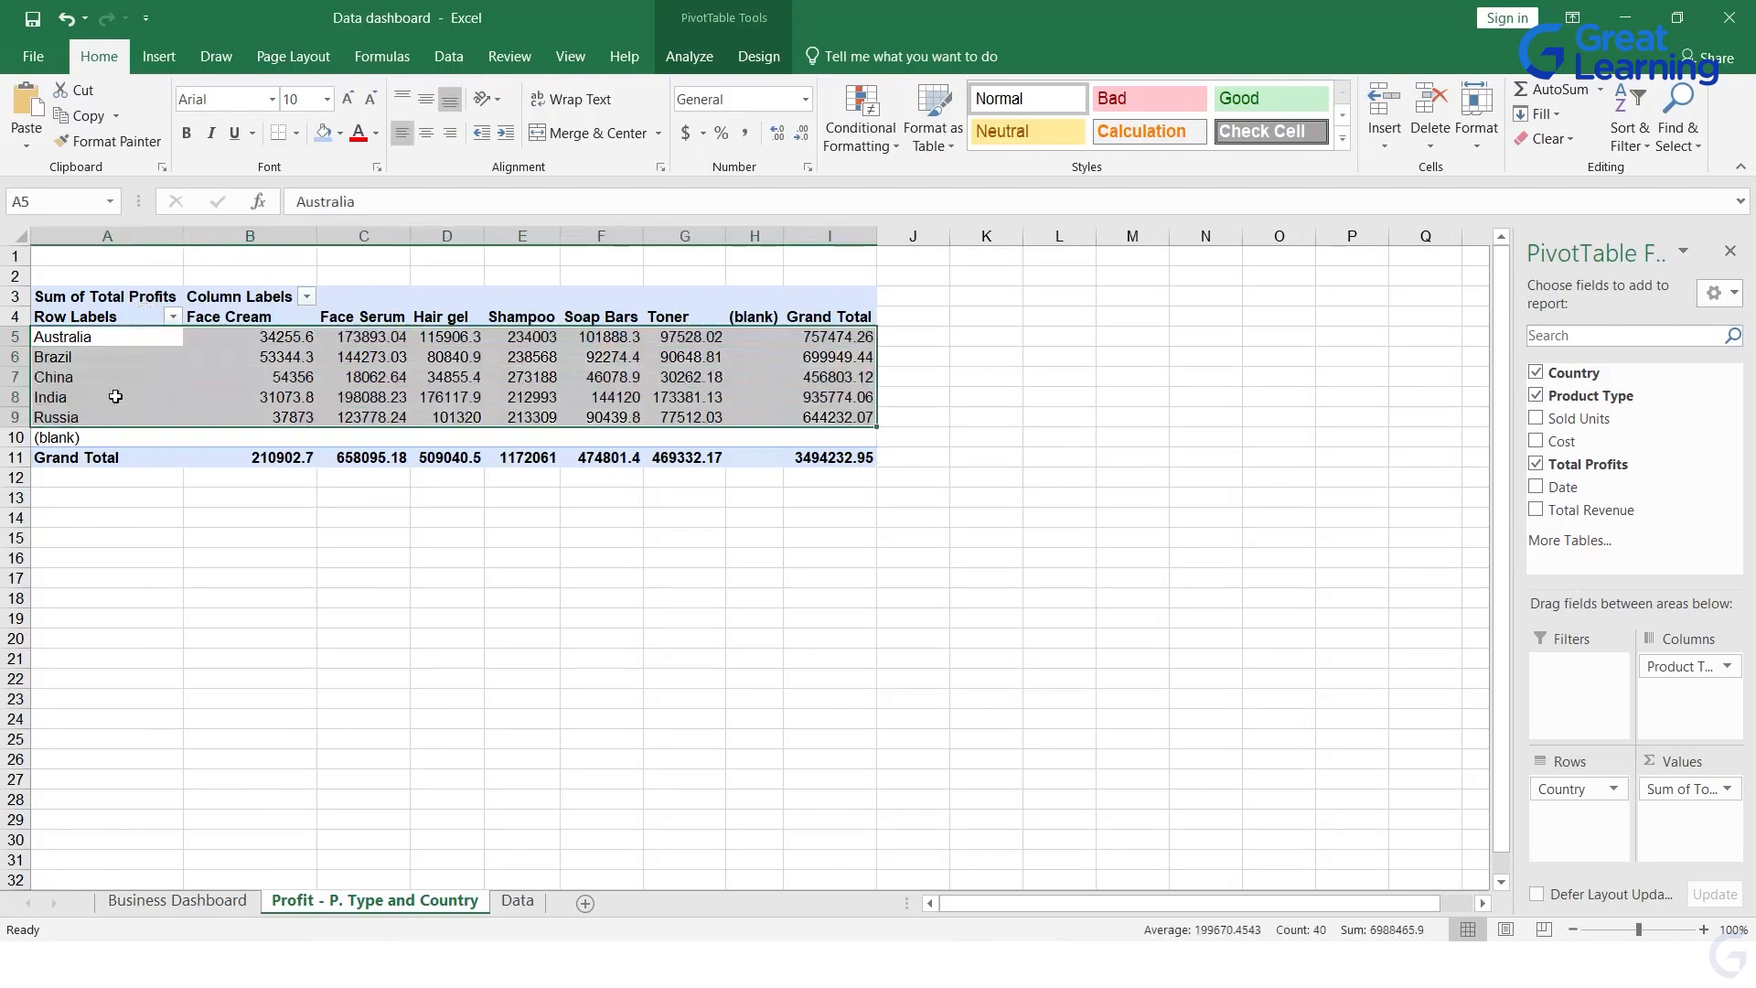
left_click_drag(664, 521, 624, 518)
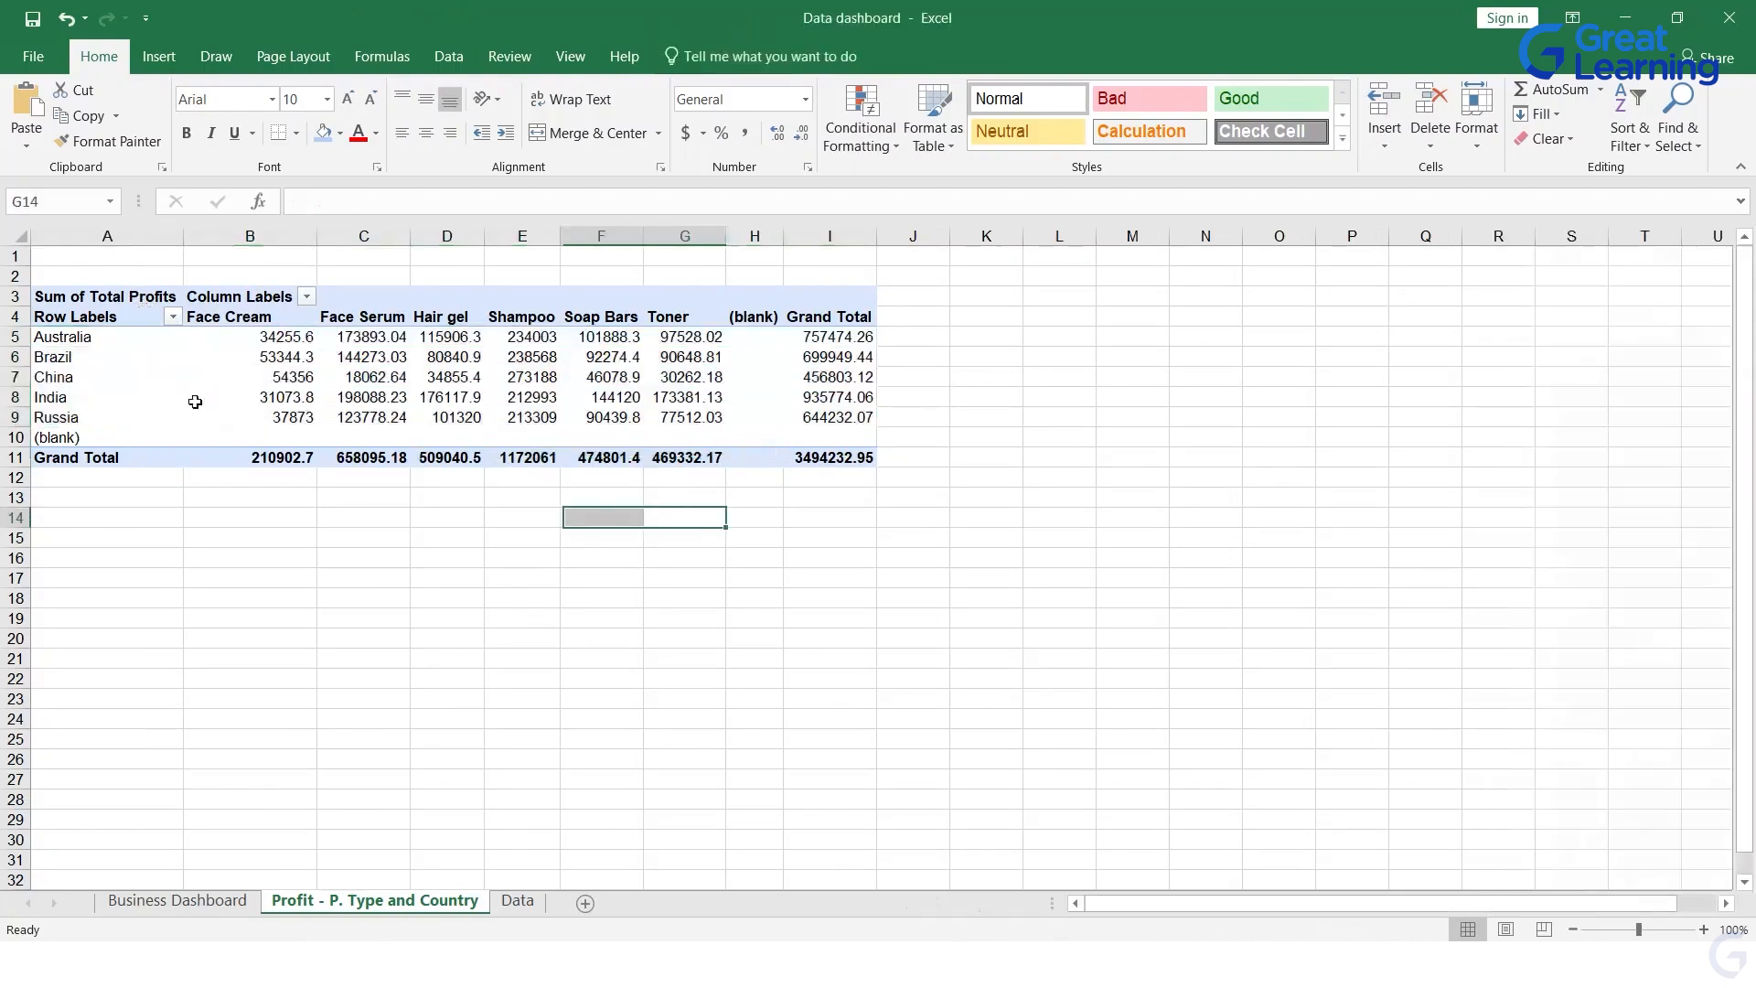
left_click(233, 360)
left_click(600, 597)
left_click_drag(80, 339, 92, 417)
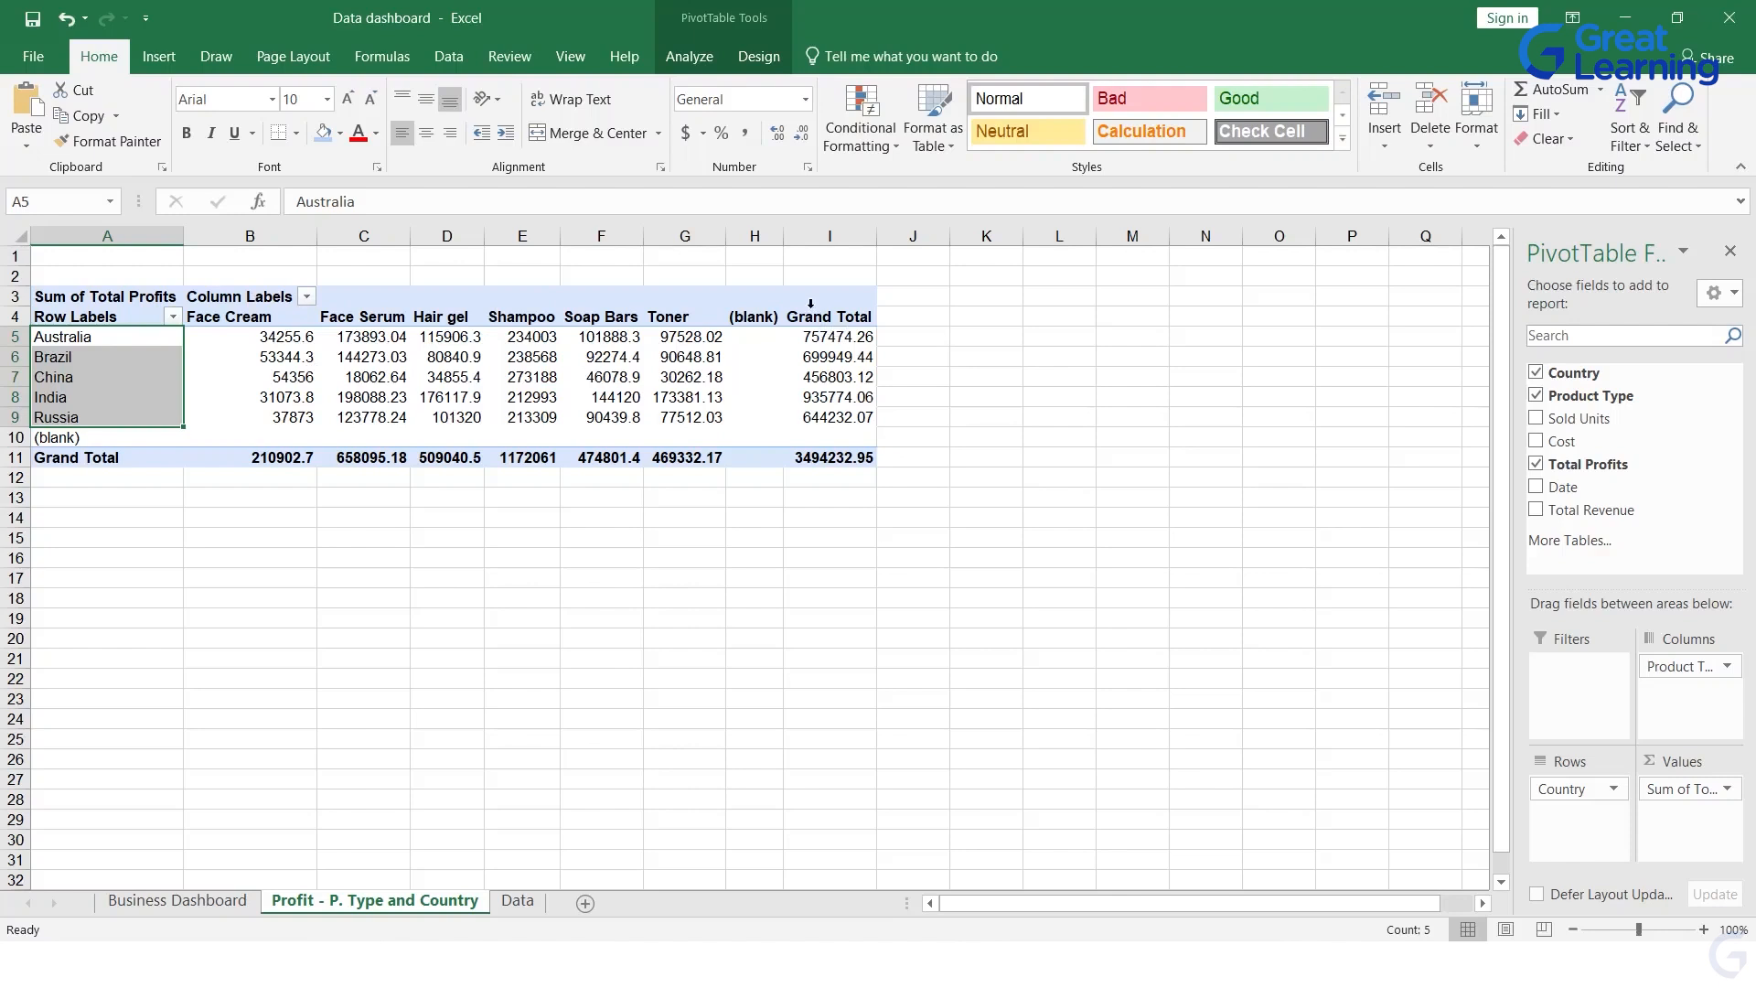
left_click(827, 340)
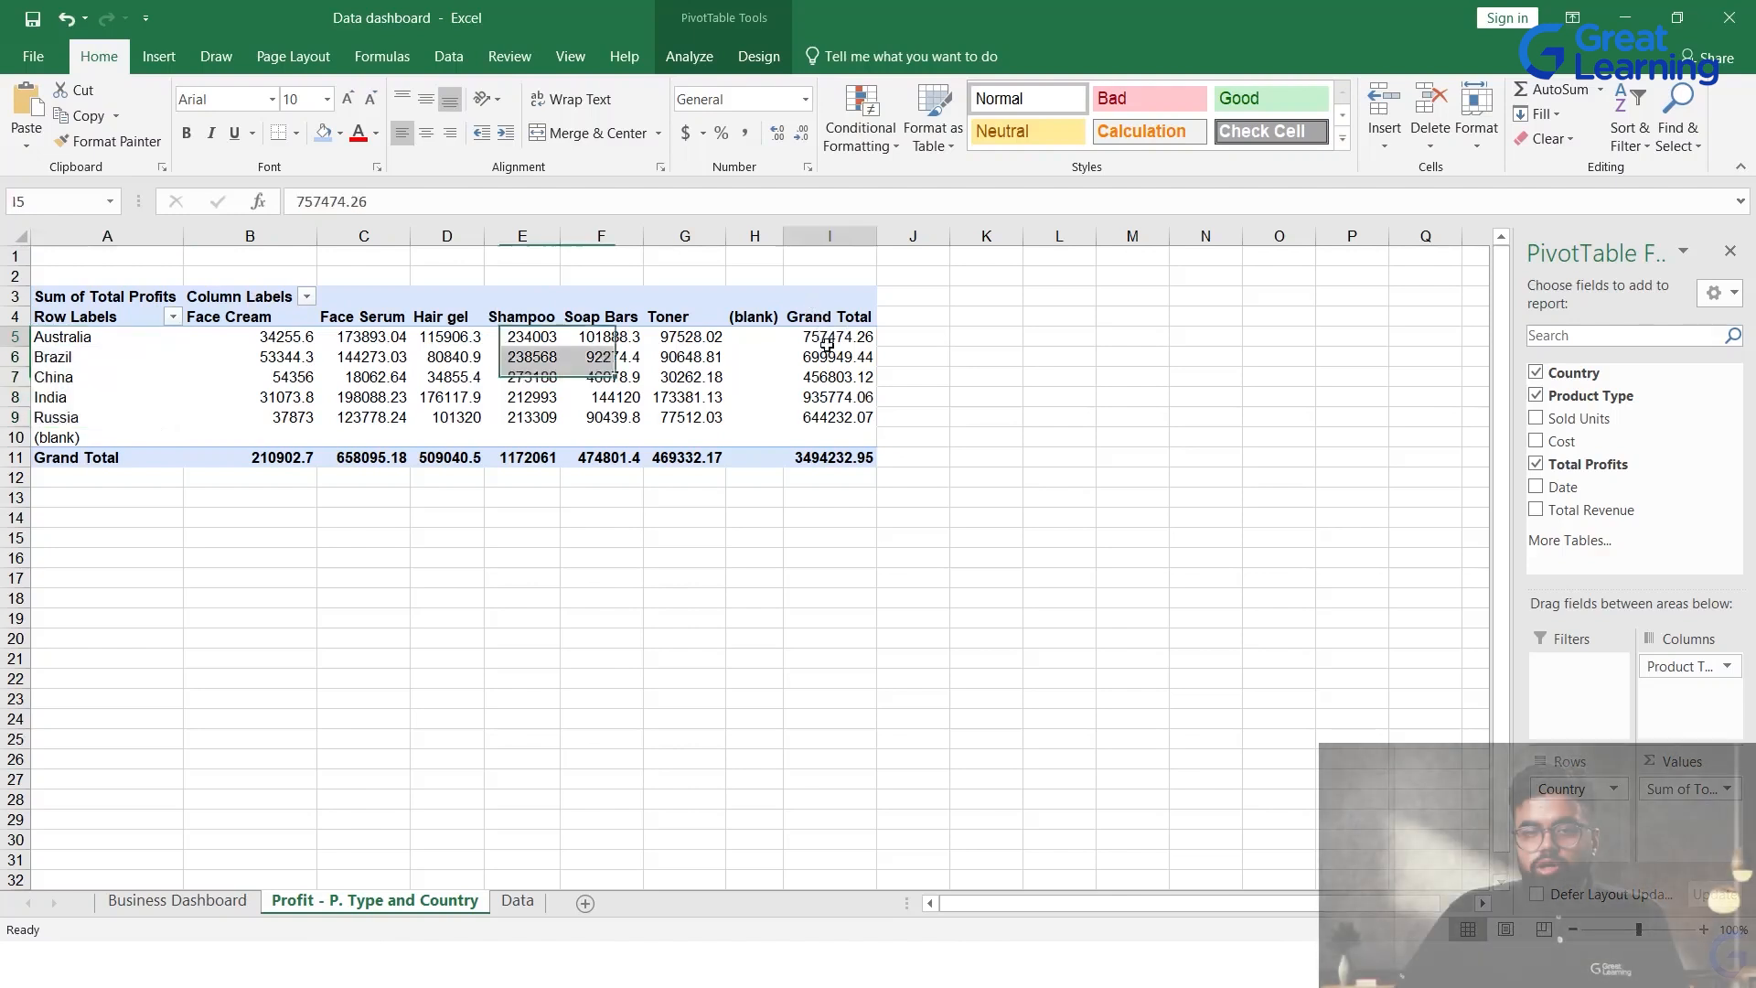
left_click_drag(827, 345, 823, 441)
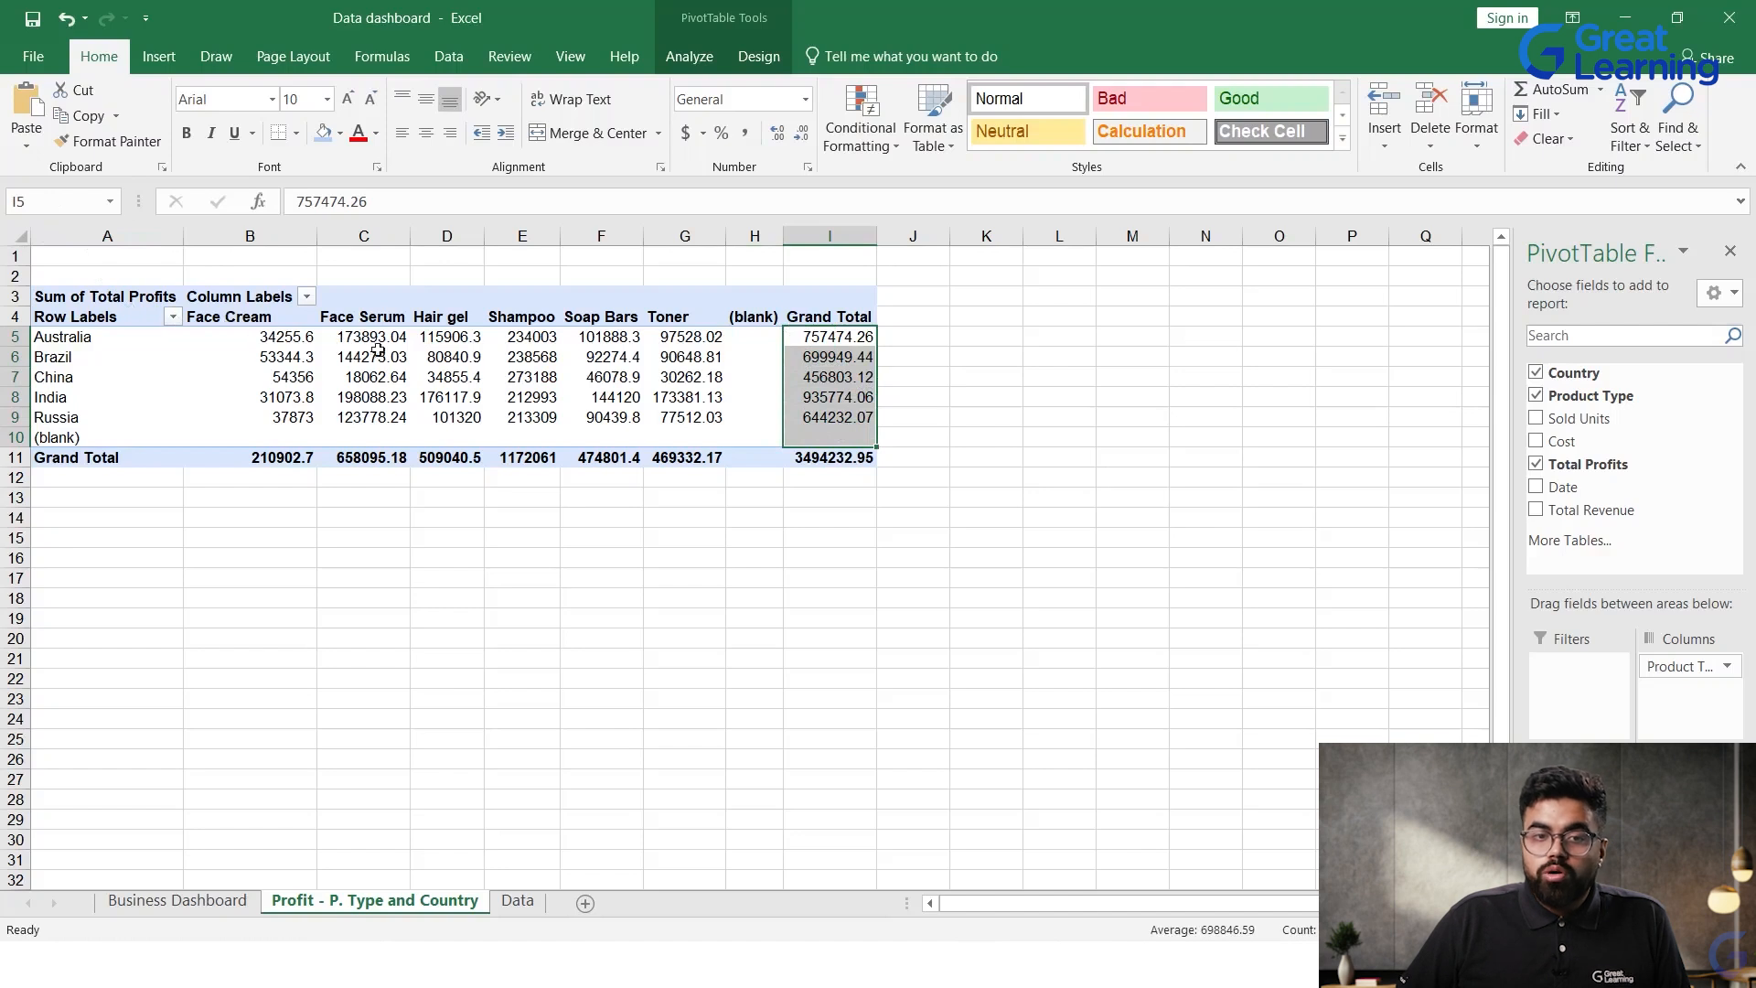
left_click(866, 370)
Step: Drill into Australia's grand total to list its source records on a new sheet, and undo the drill-down
double_click(829, 337)
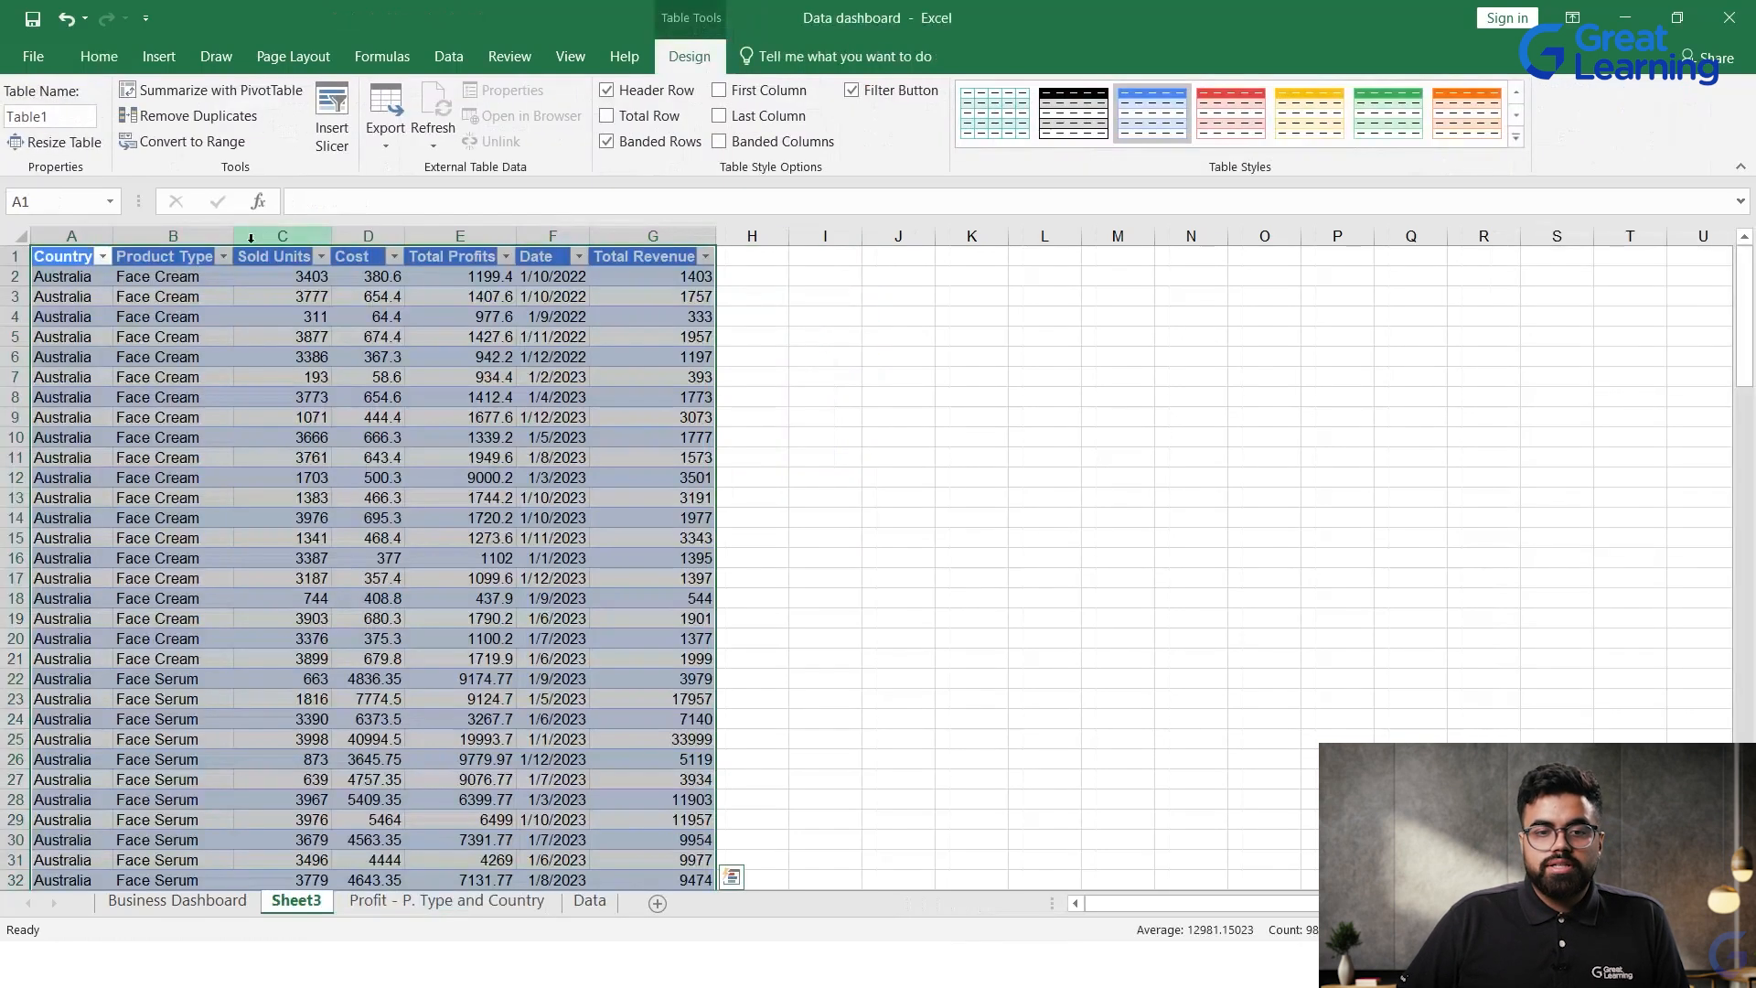
left_click(73, 16)
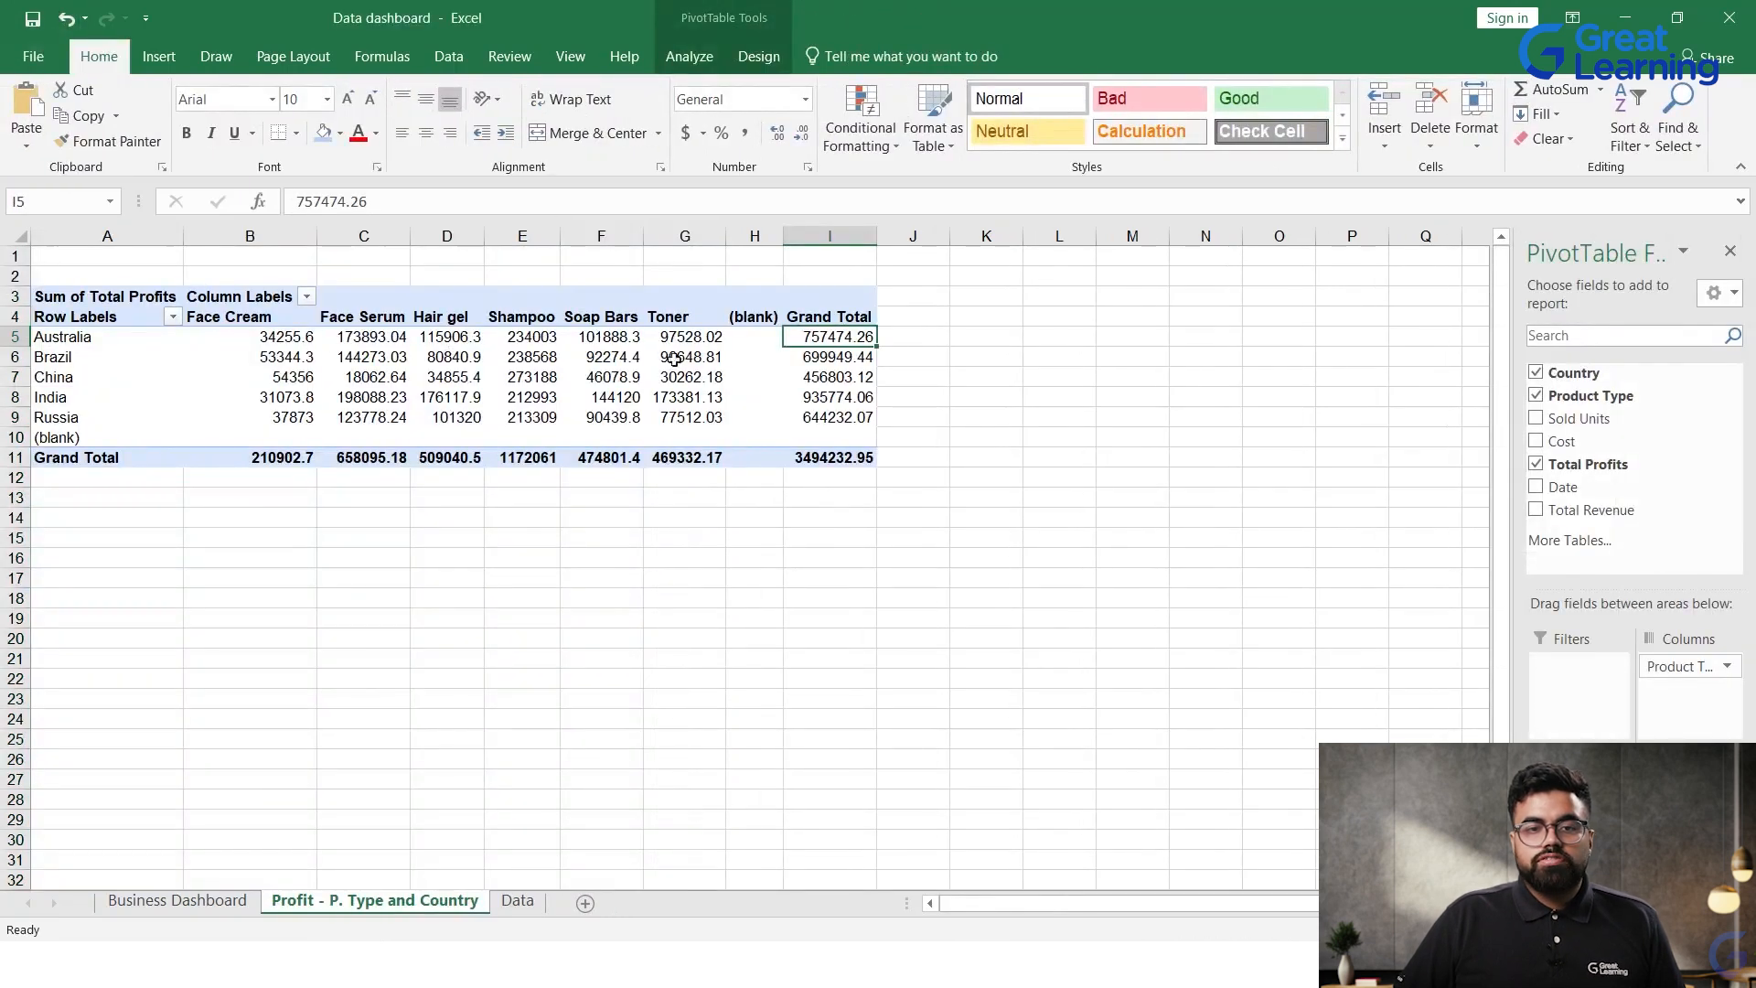
double_click(823, 344)
left_click(195, 335)
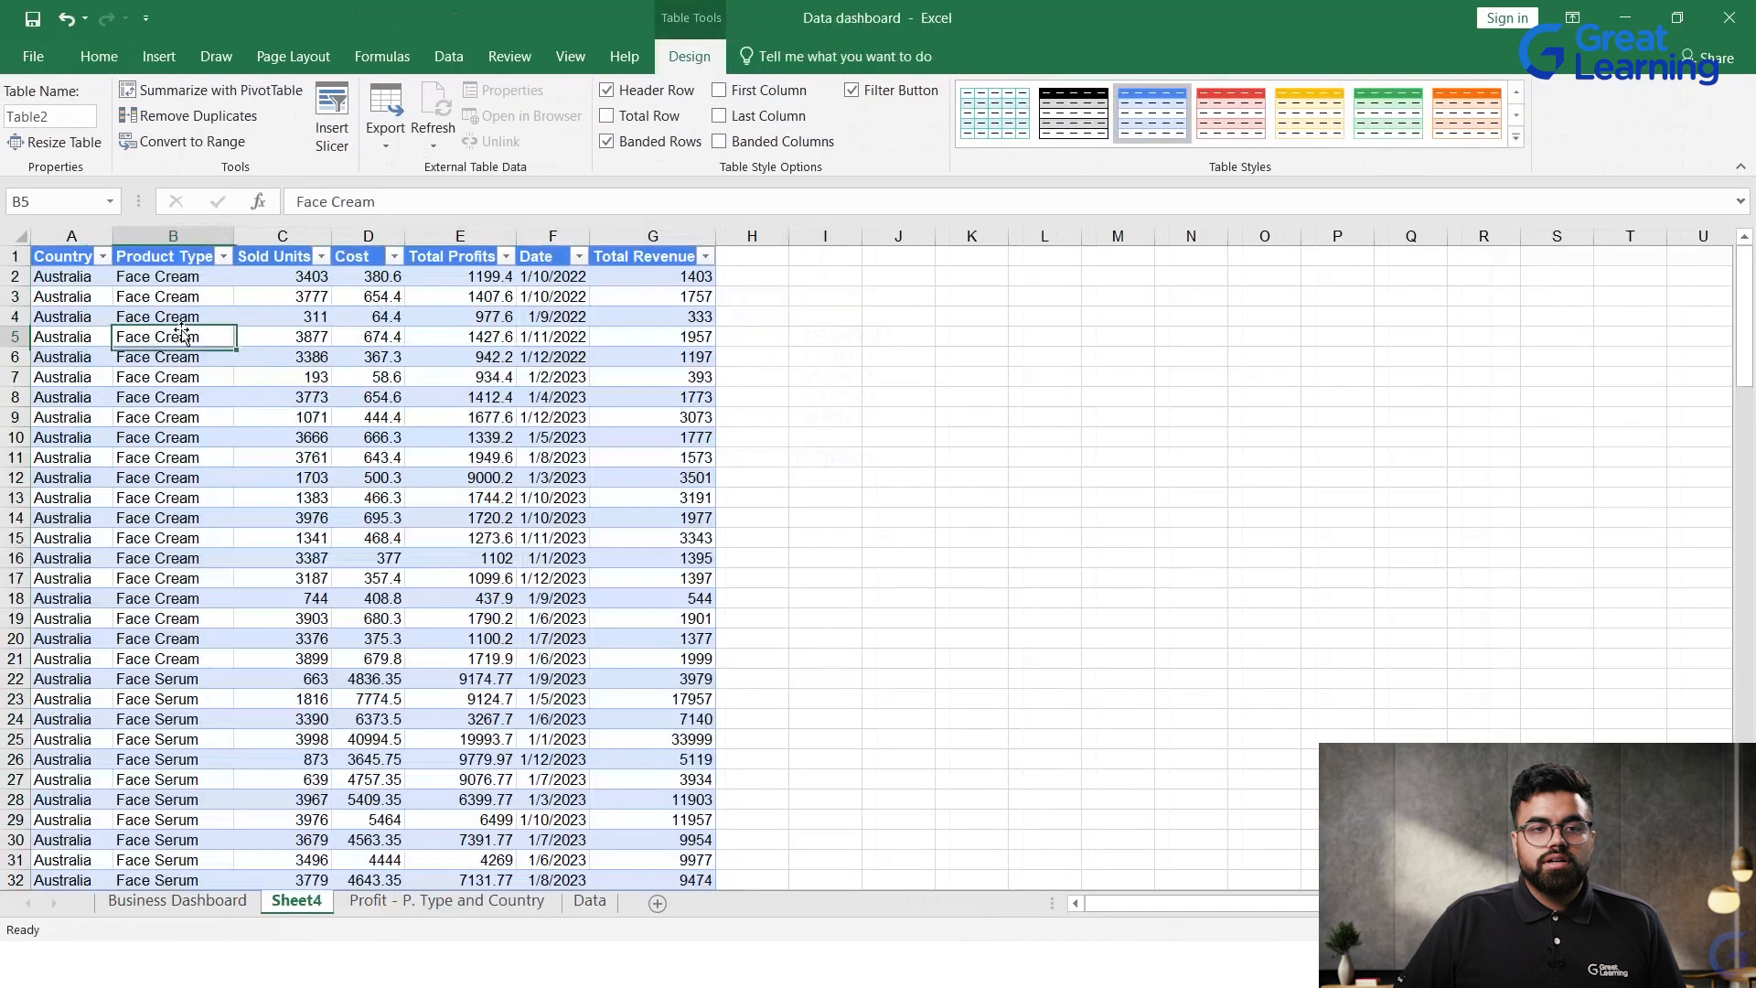
left_click_drag(368, 317, 560, 640)
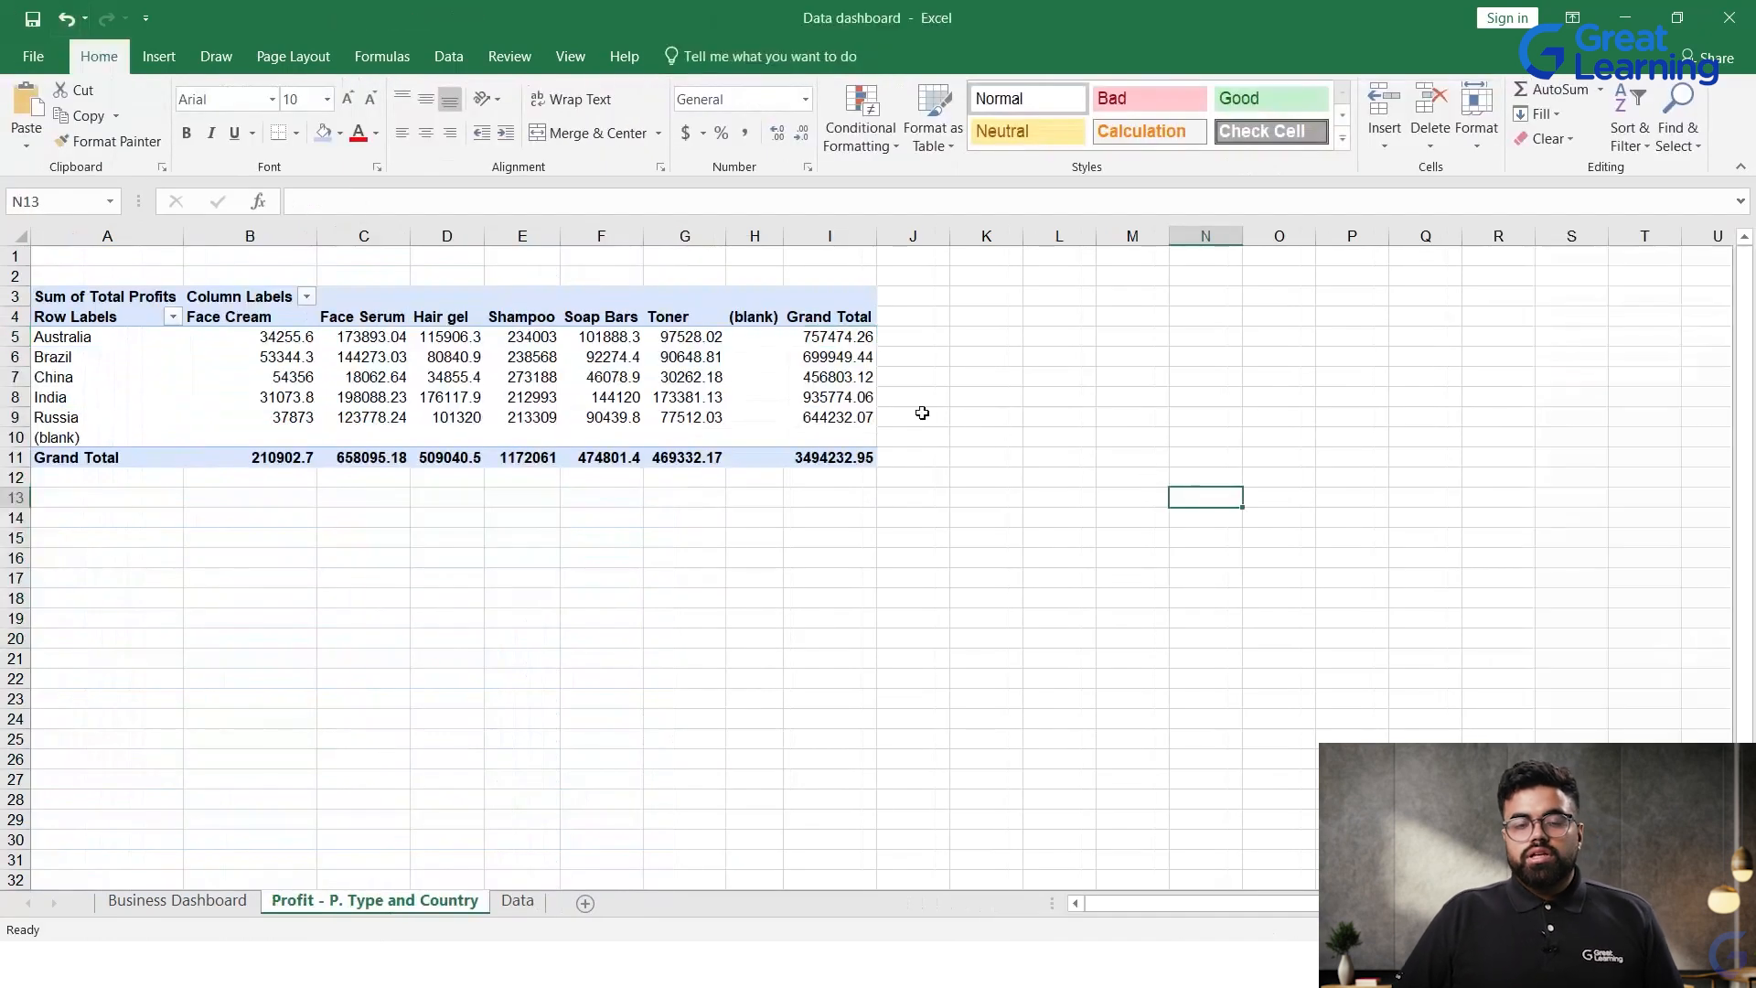
Step: Add the Date field to the PivotTable's rows
left_click(743, 338)
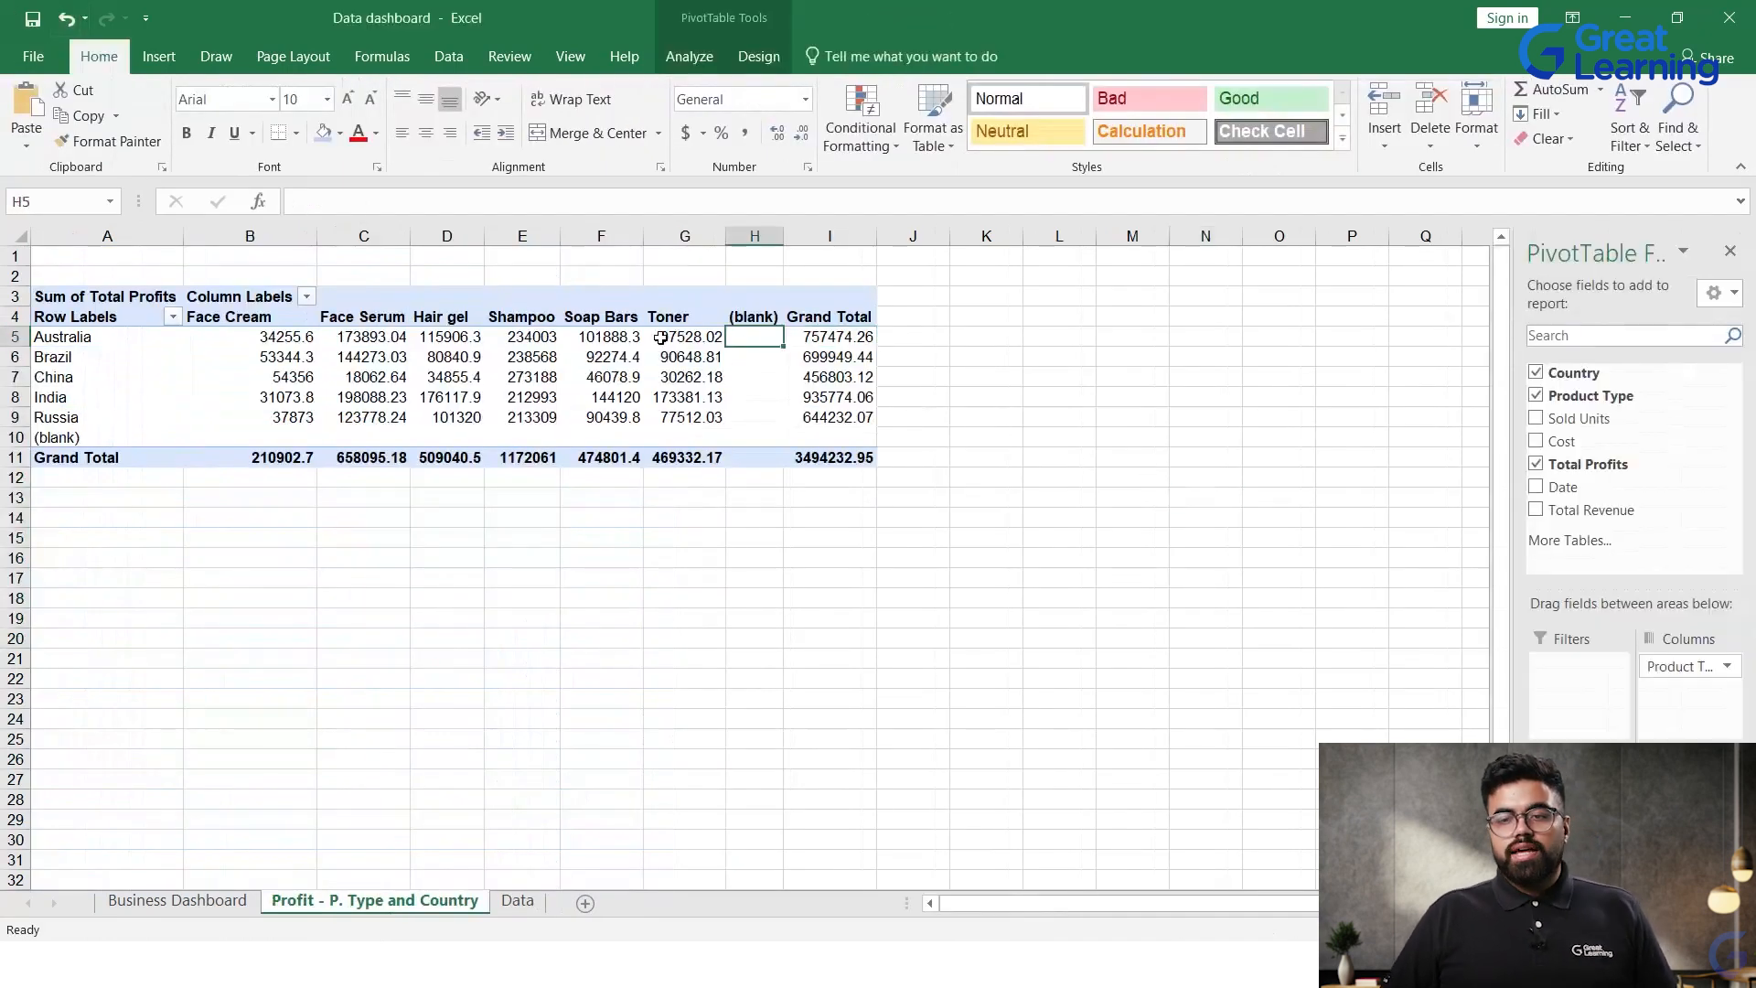
mouse_move(650, 342)
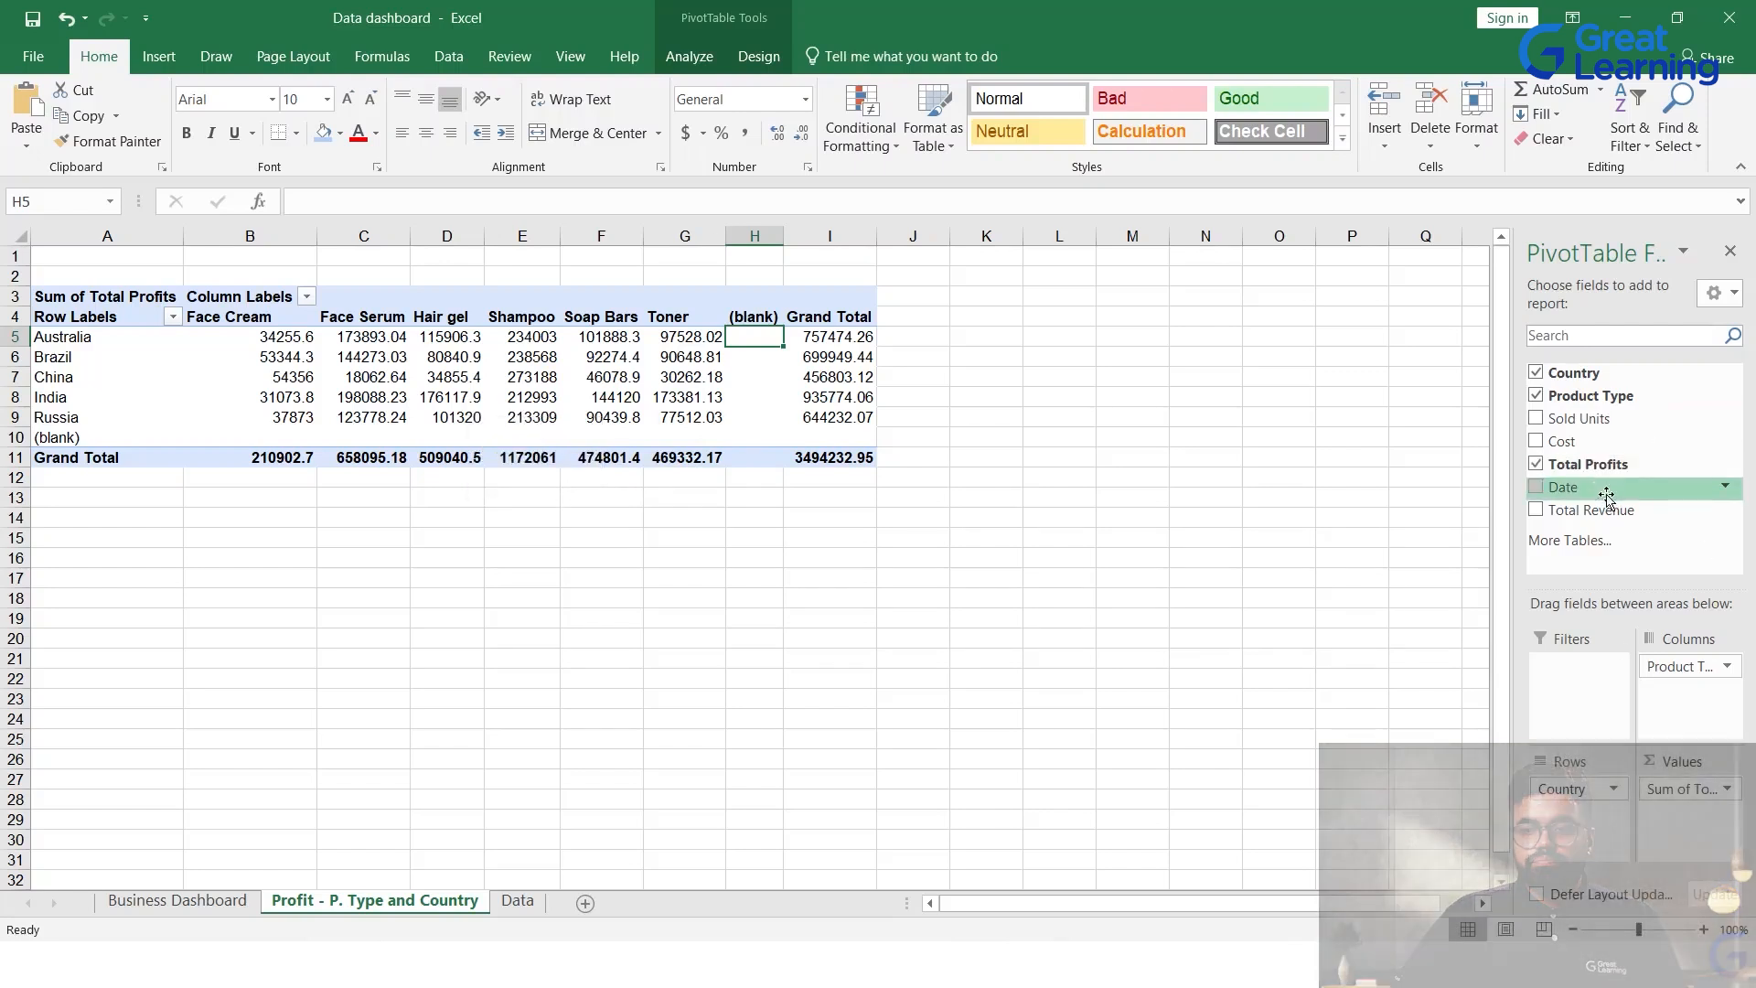
left_click(1545, 491)
Step: Remove the Date field from the PivotTable, review the field list, and undo the removal
left_click(1537, 484)
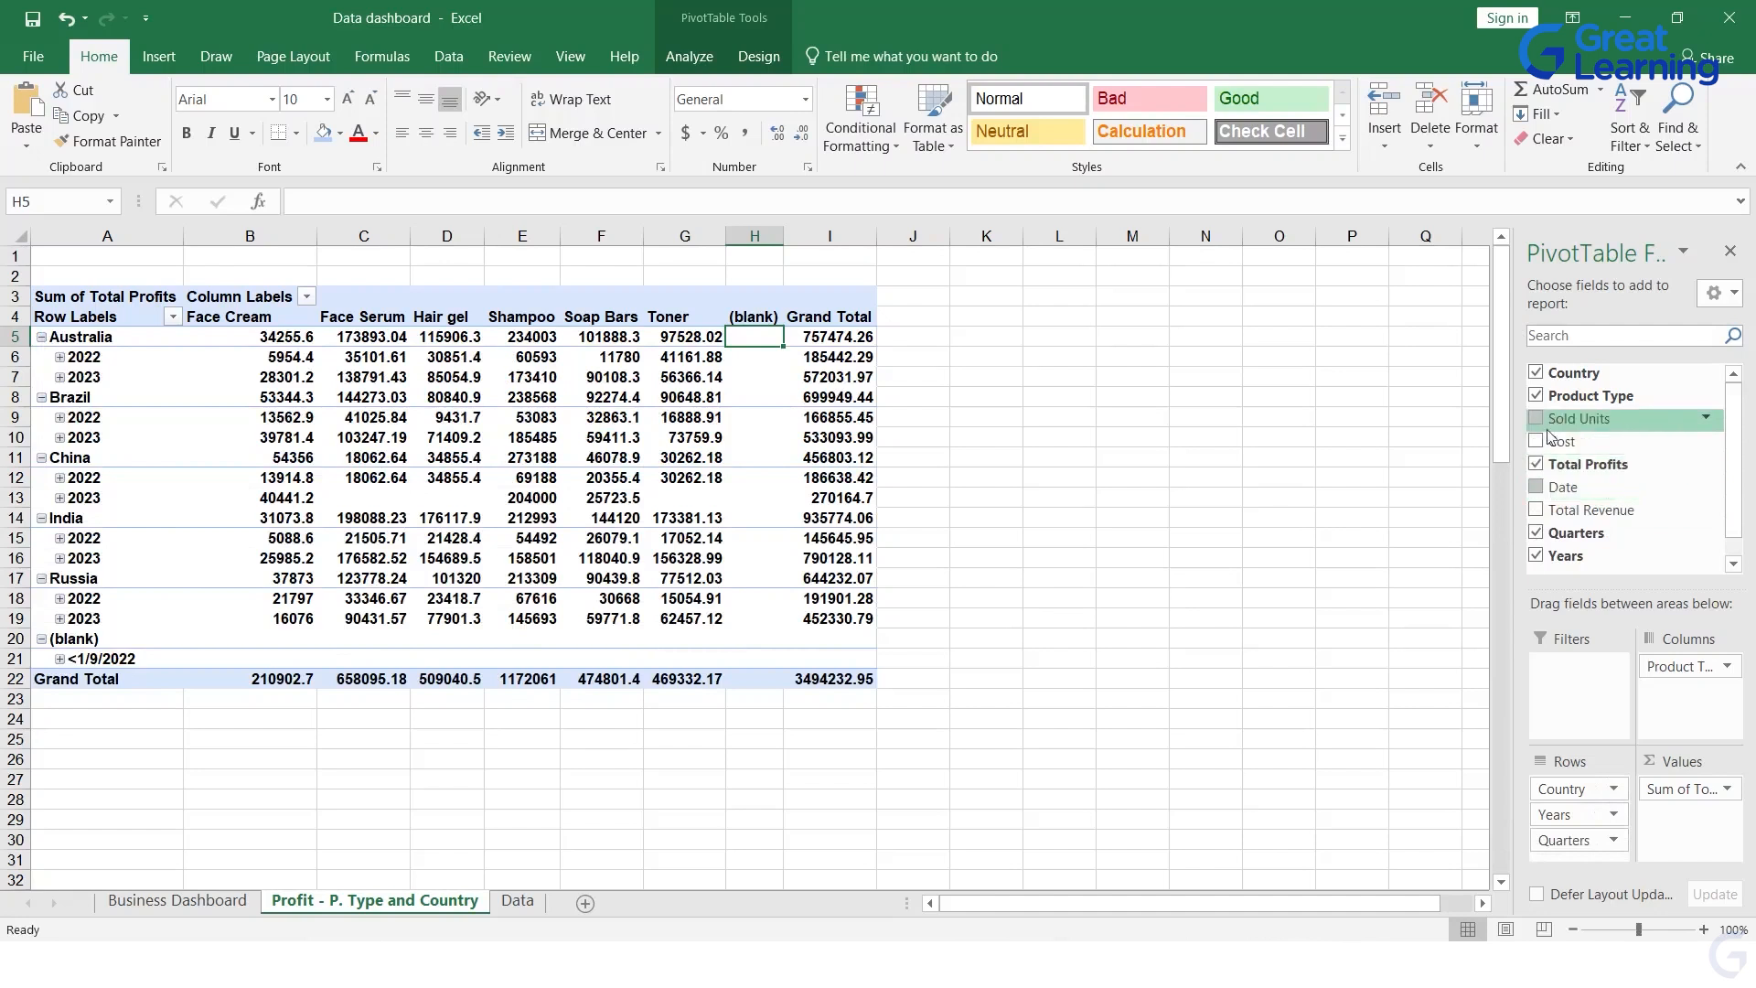
scroll(1728, 549, "down", 1)
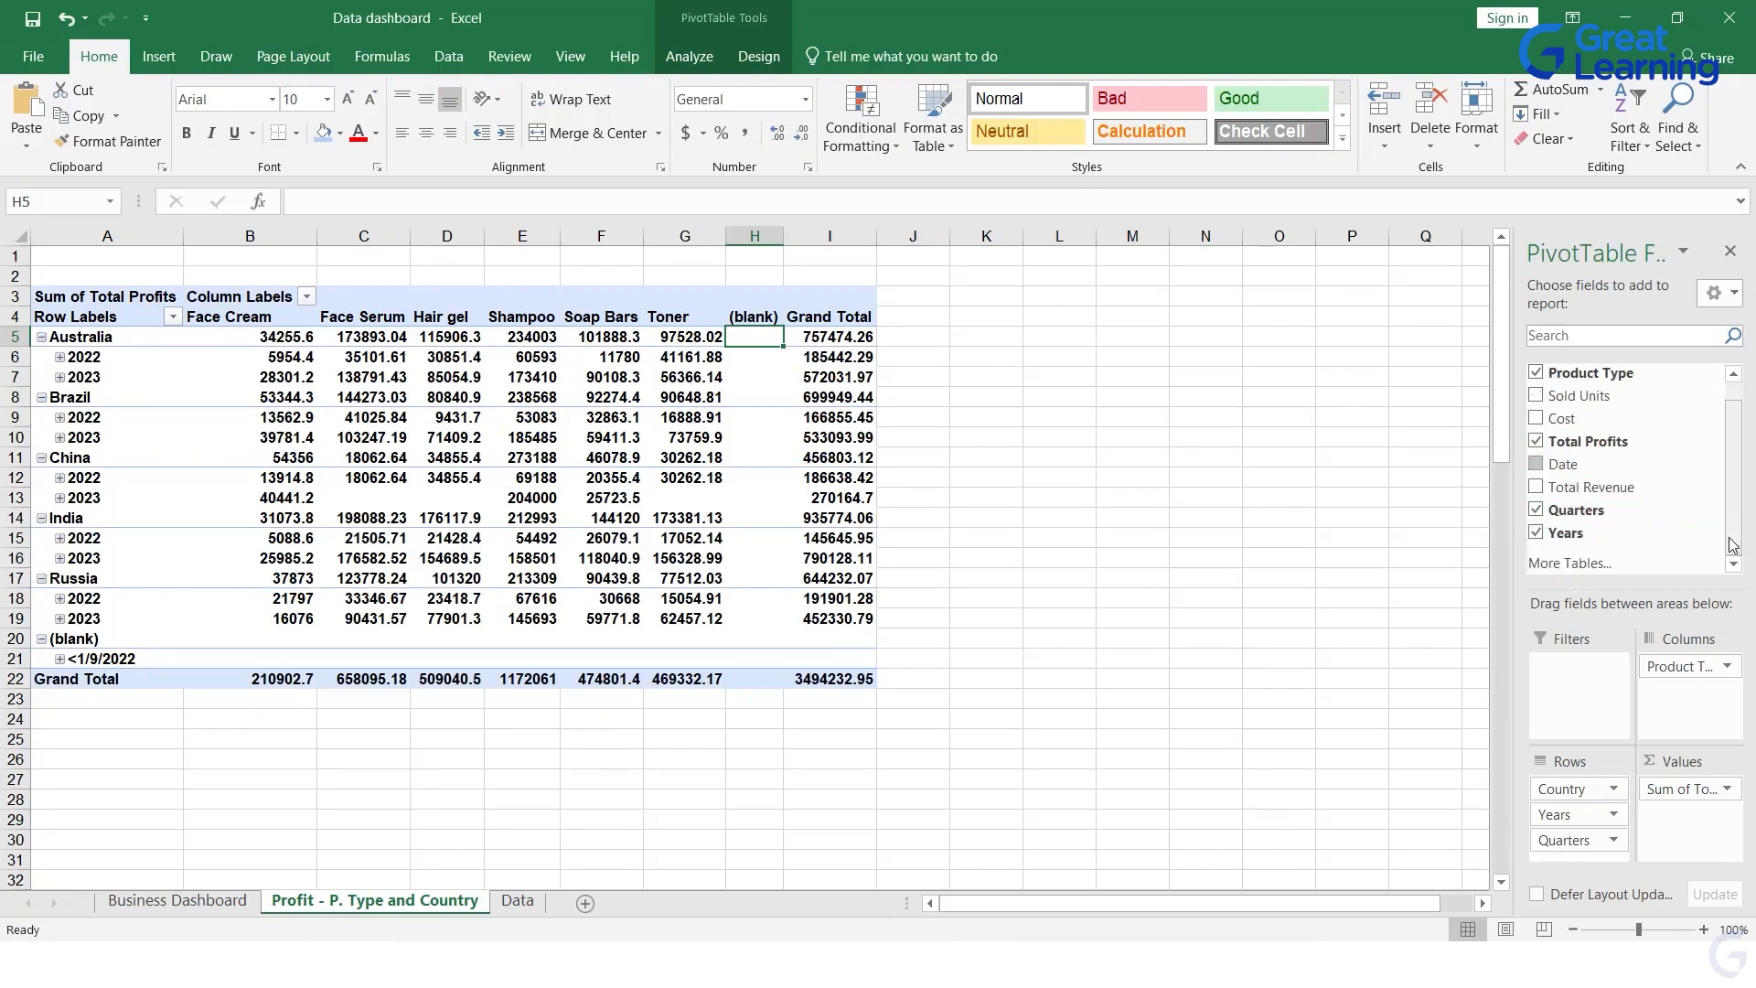
scroll(1710, 526, "up", 1)
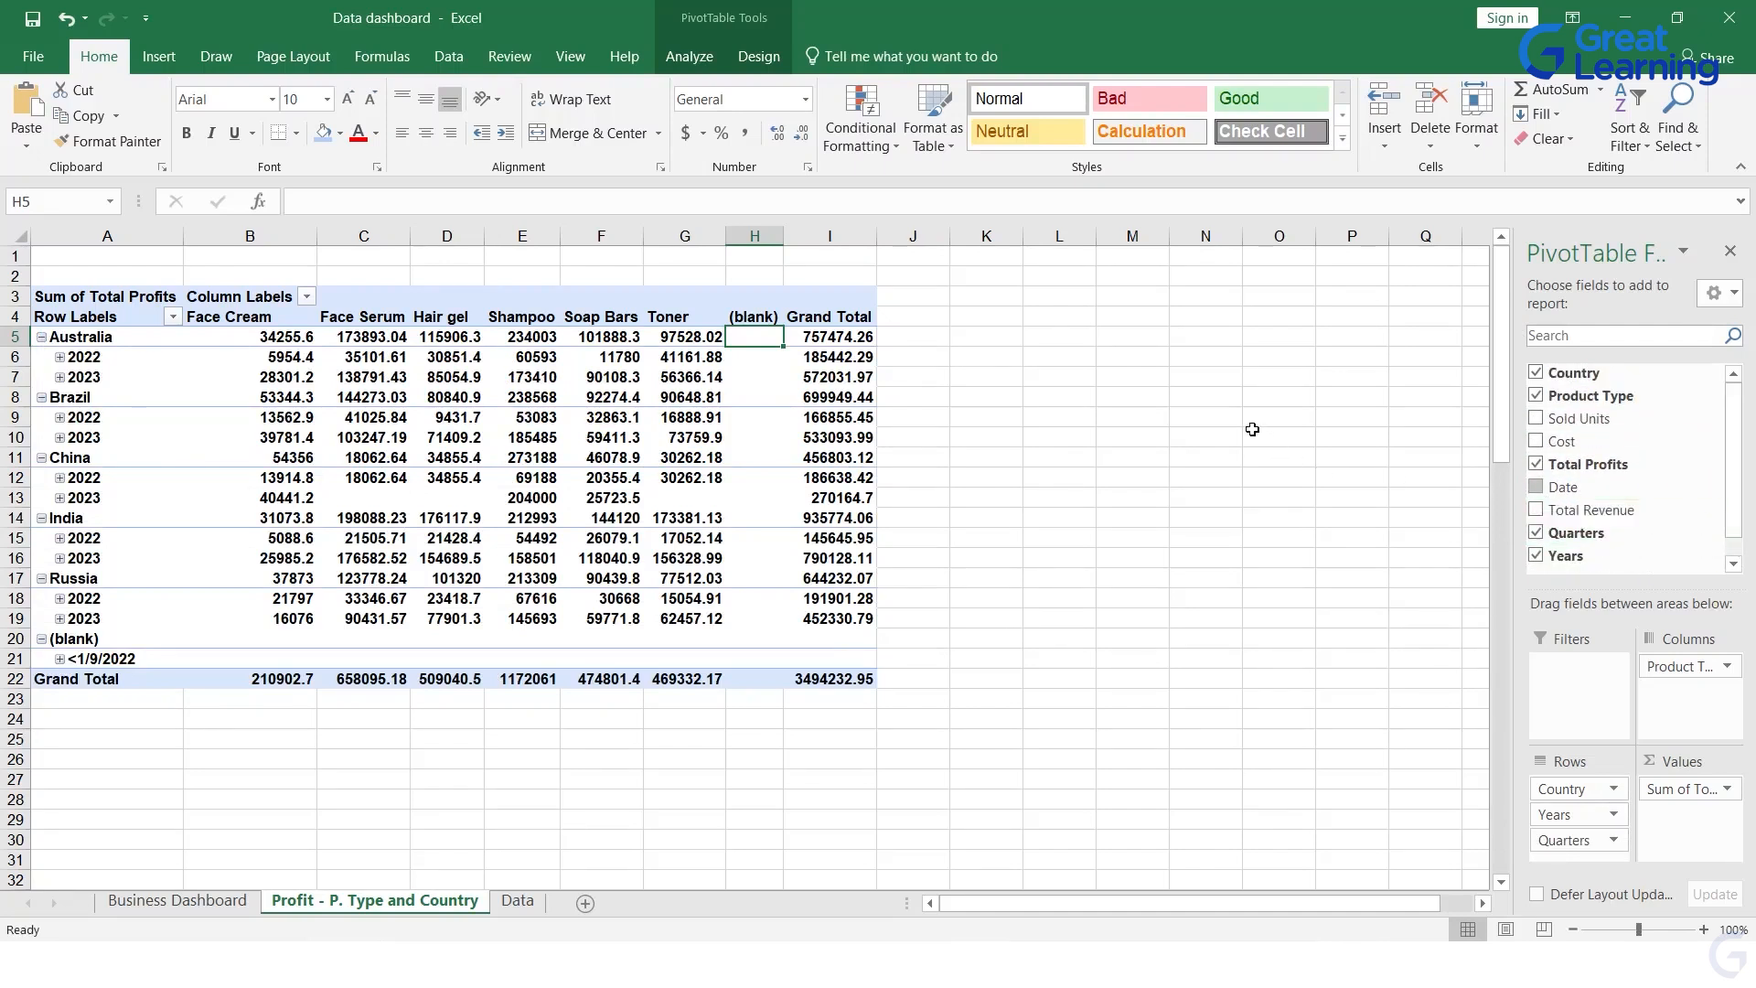
left_click(66, 18)
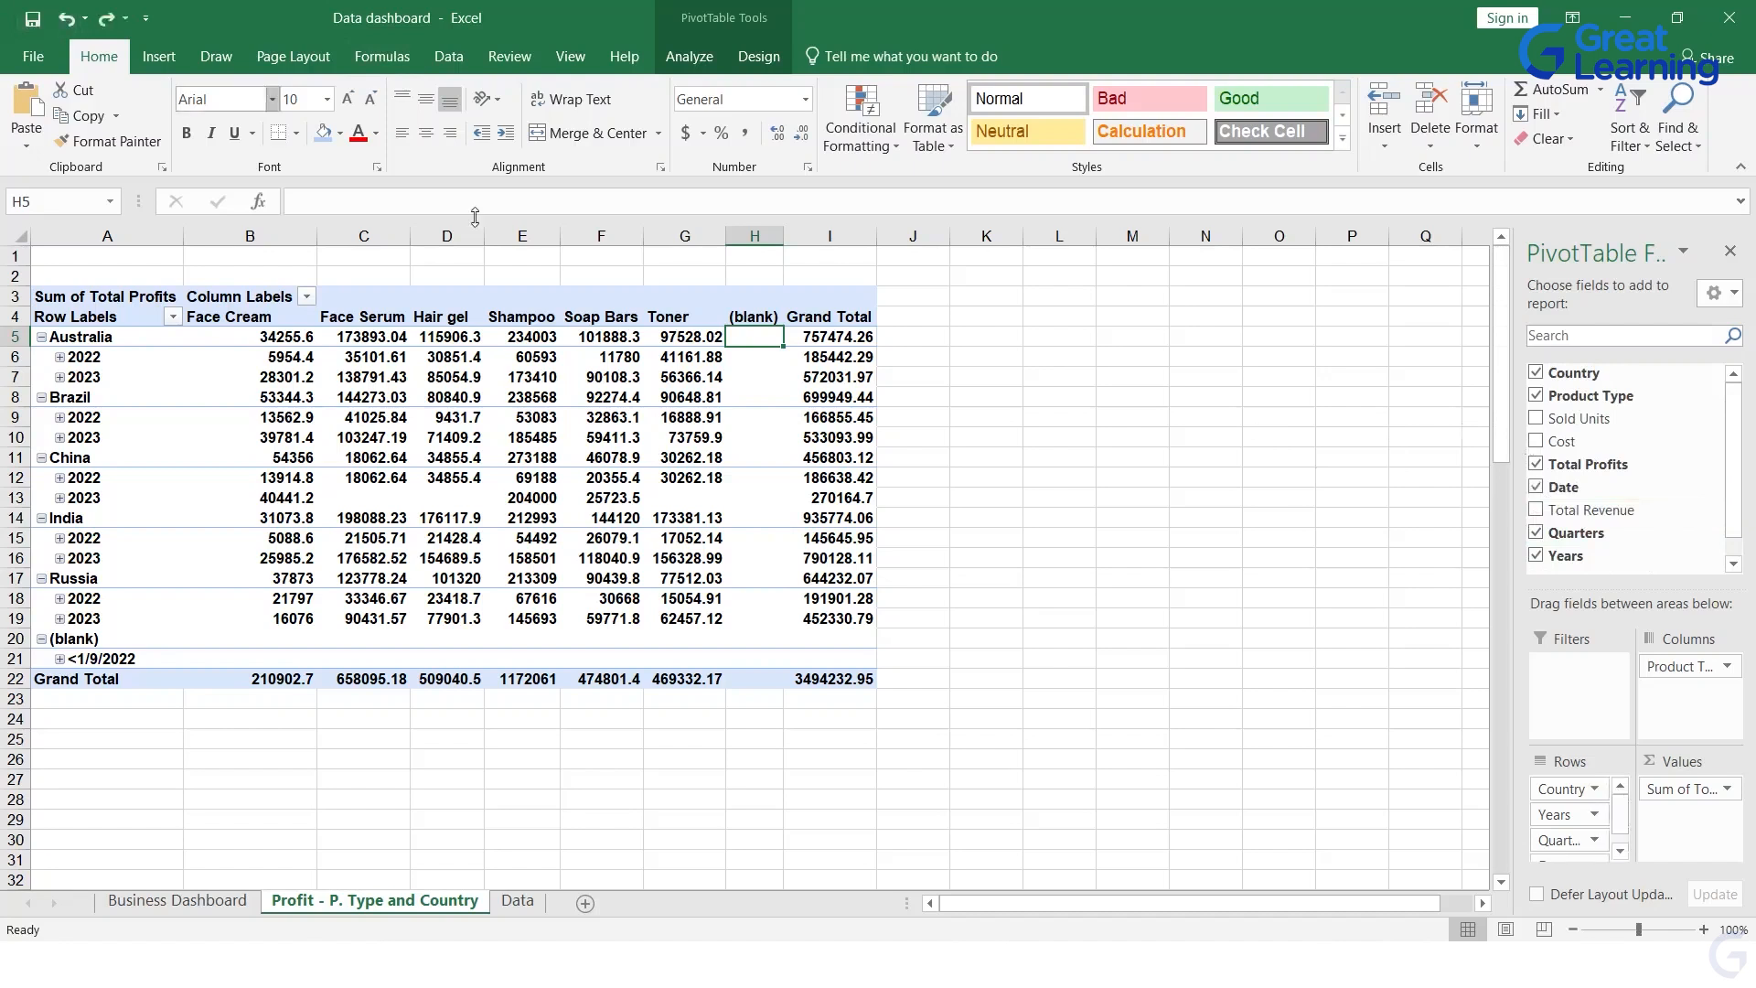
Step: Undo the automatic grouping of the dates and remove the Date field from the PivotTable
left_click(66, 18)
left_click(1536, 487)
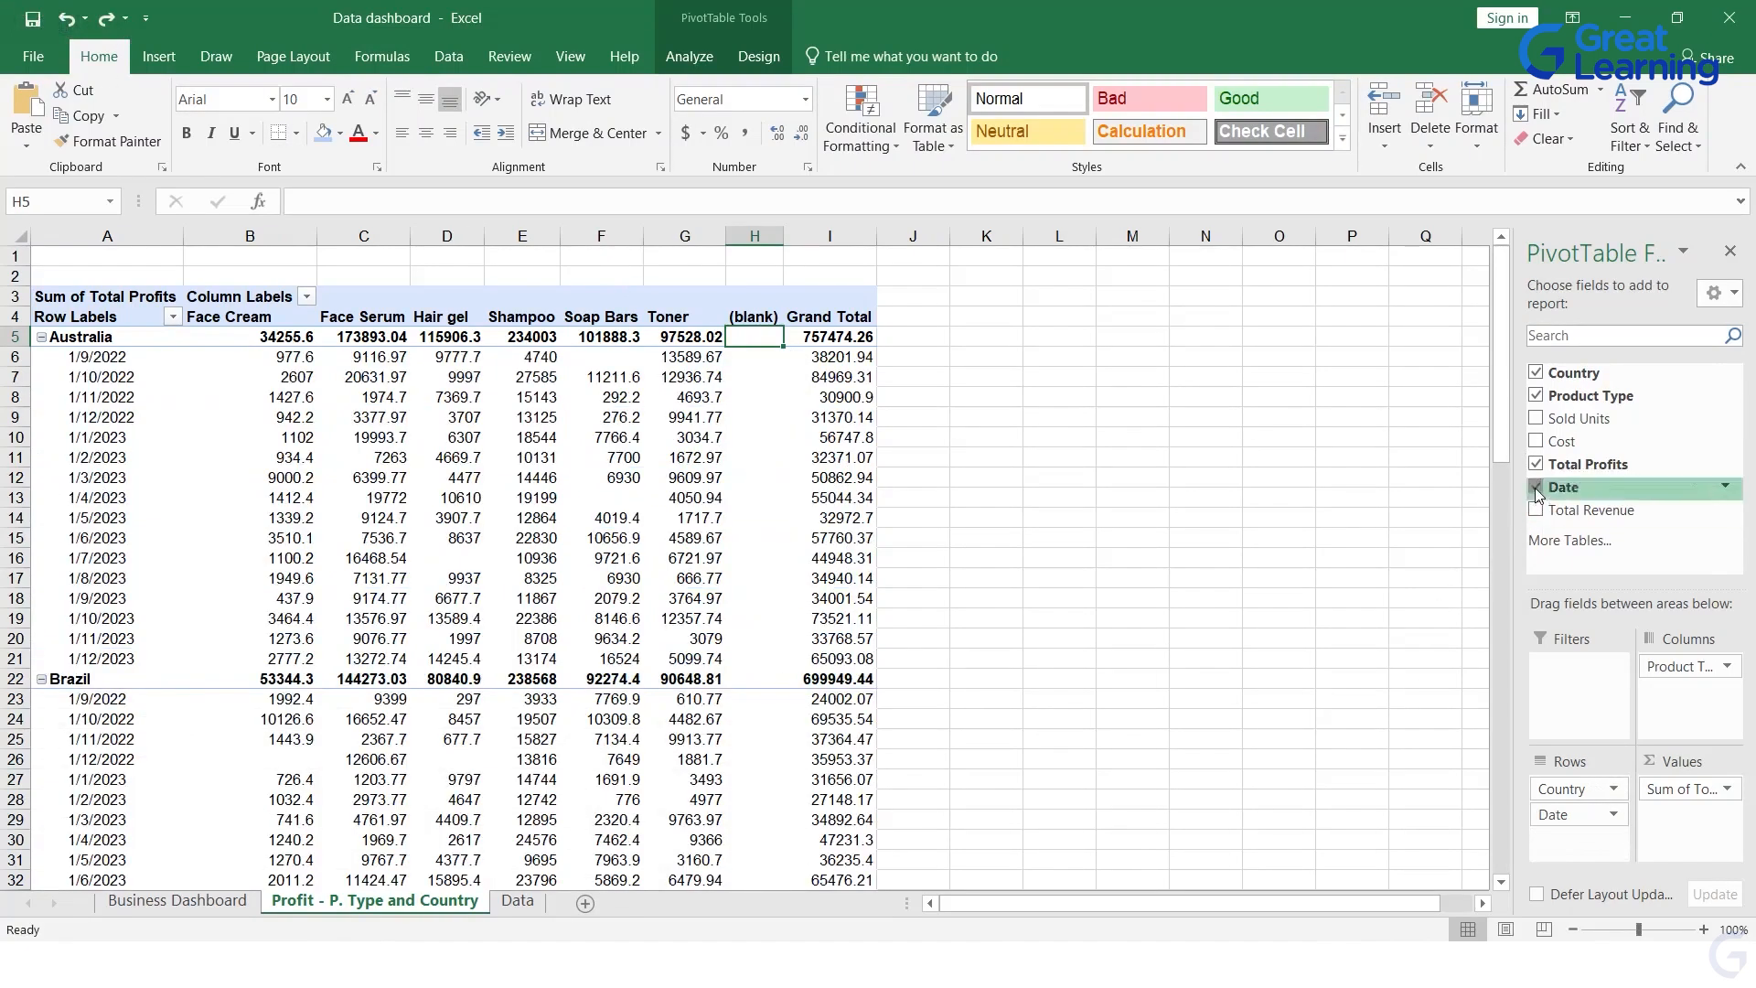
left_click(1390, 638)
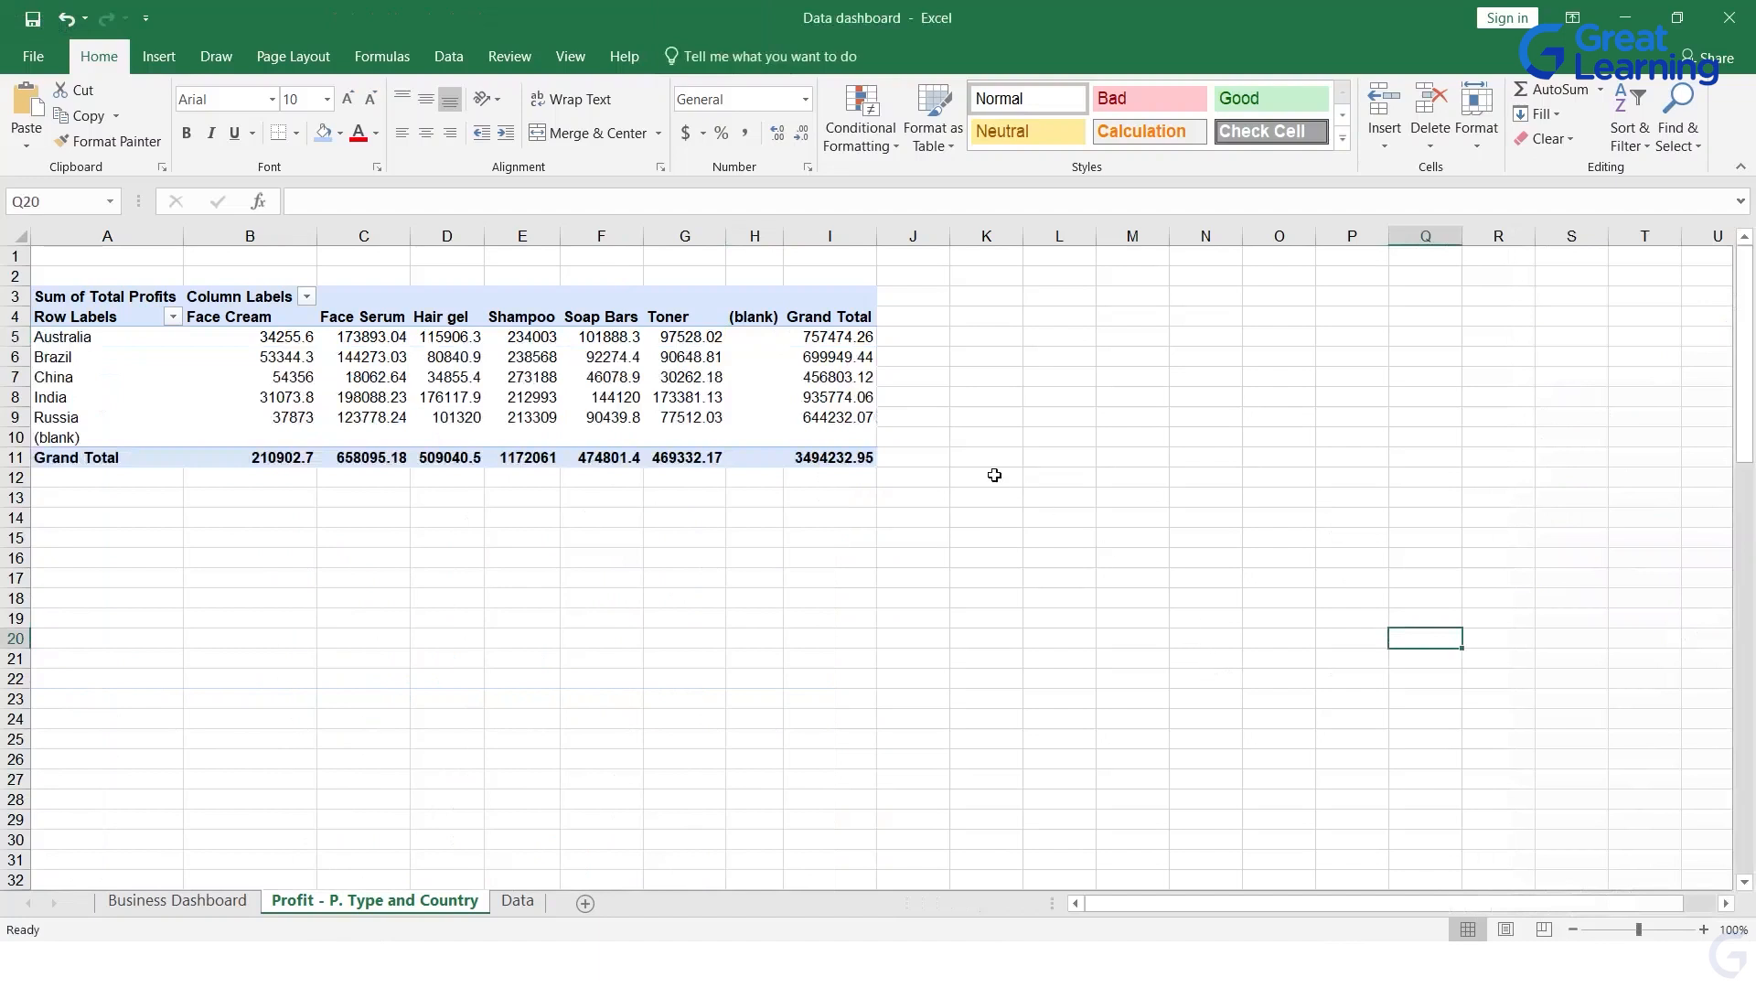
Step: Insert a 3-D 100% Stacked Column PivotChart based on the whole profit PivotTable
left_click(60, 286)
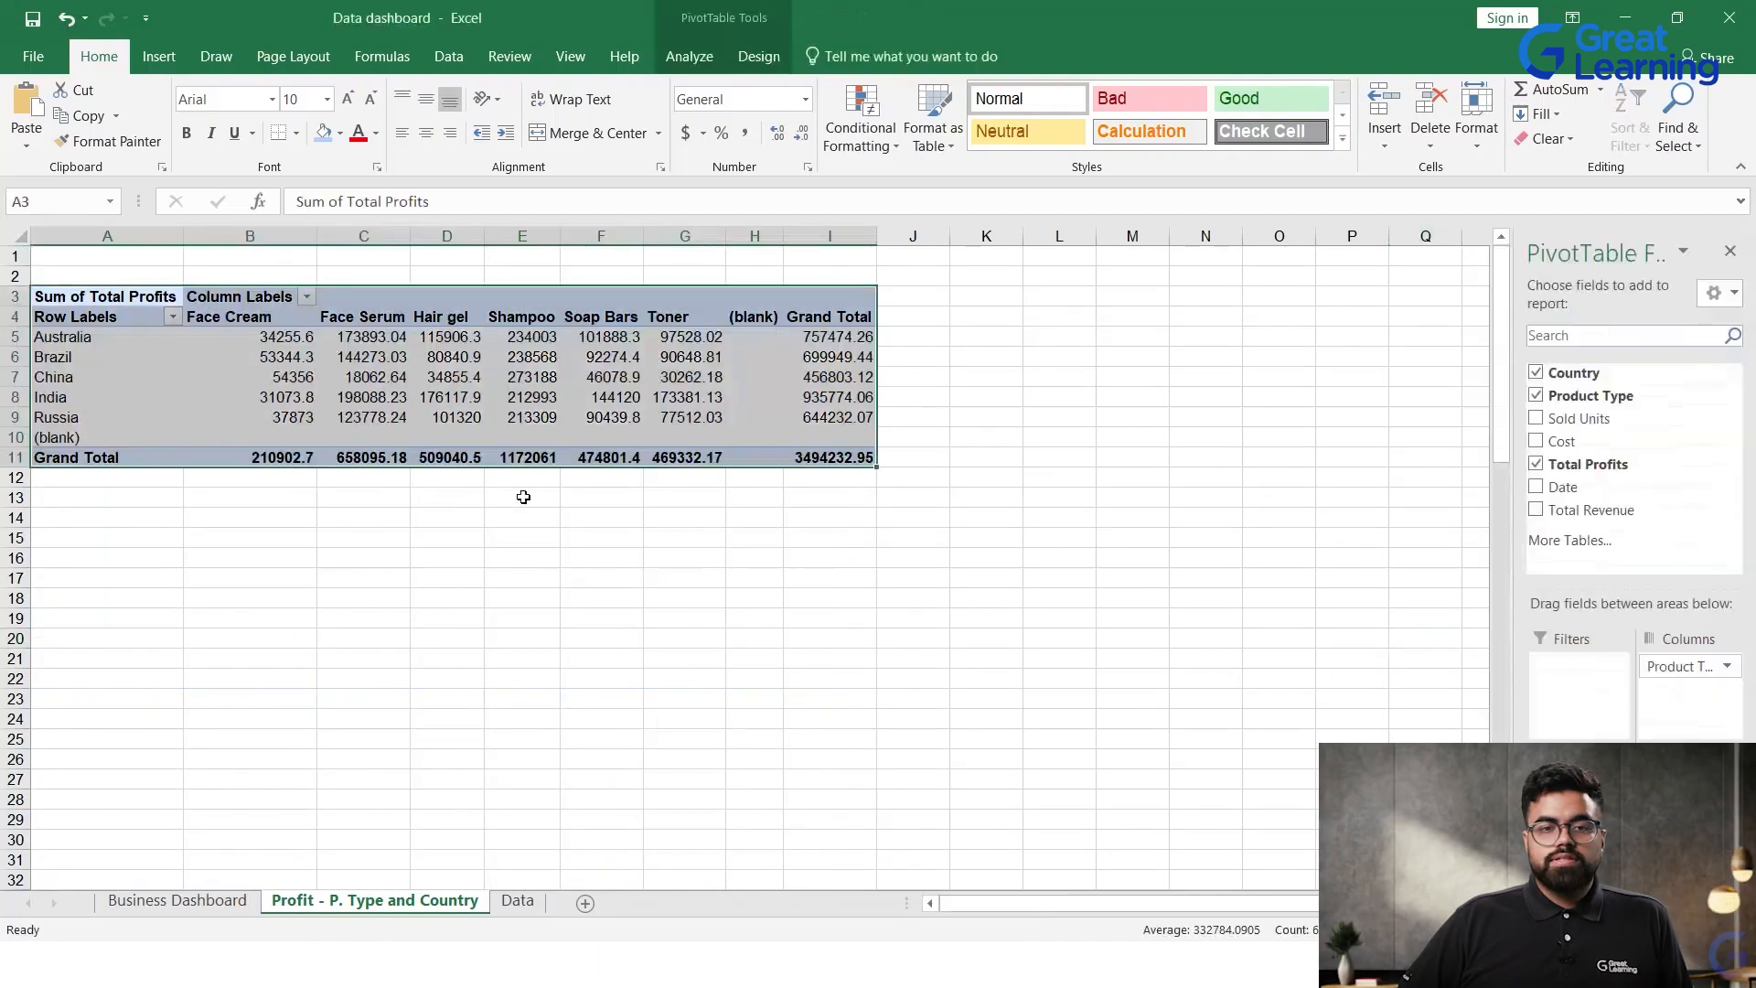
left_click(755, 57)
left_click(570, 57)
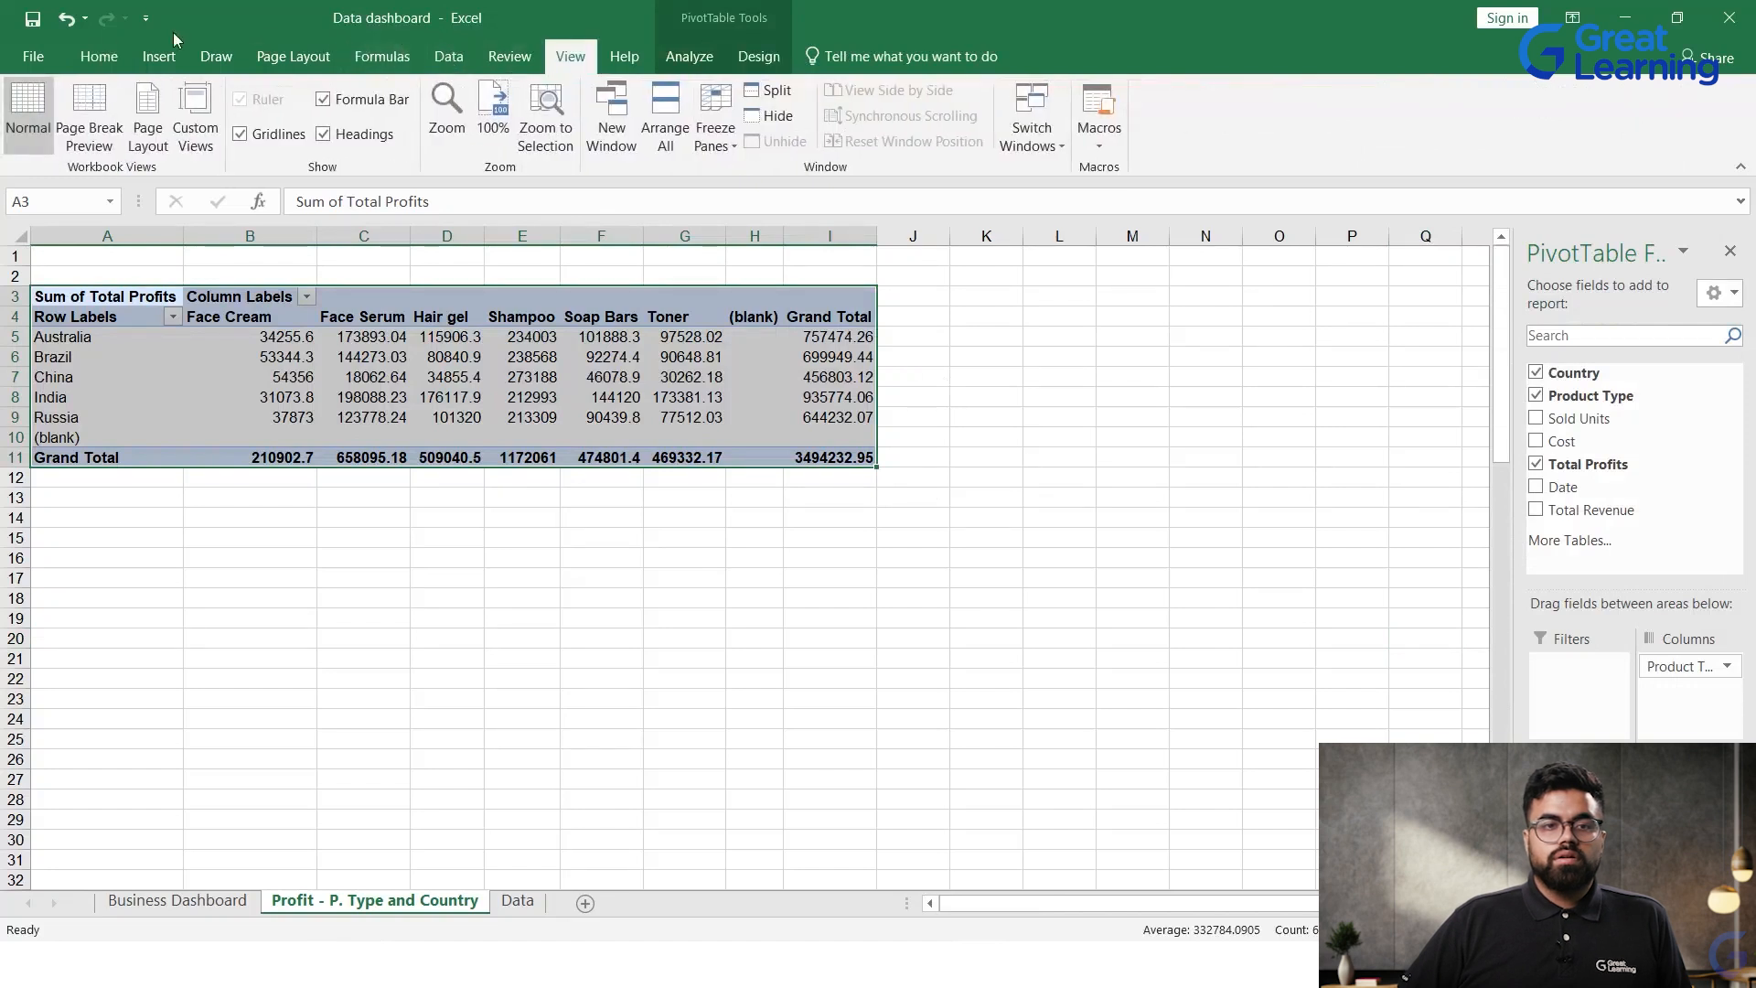
left_click(158, 56)
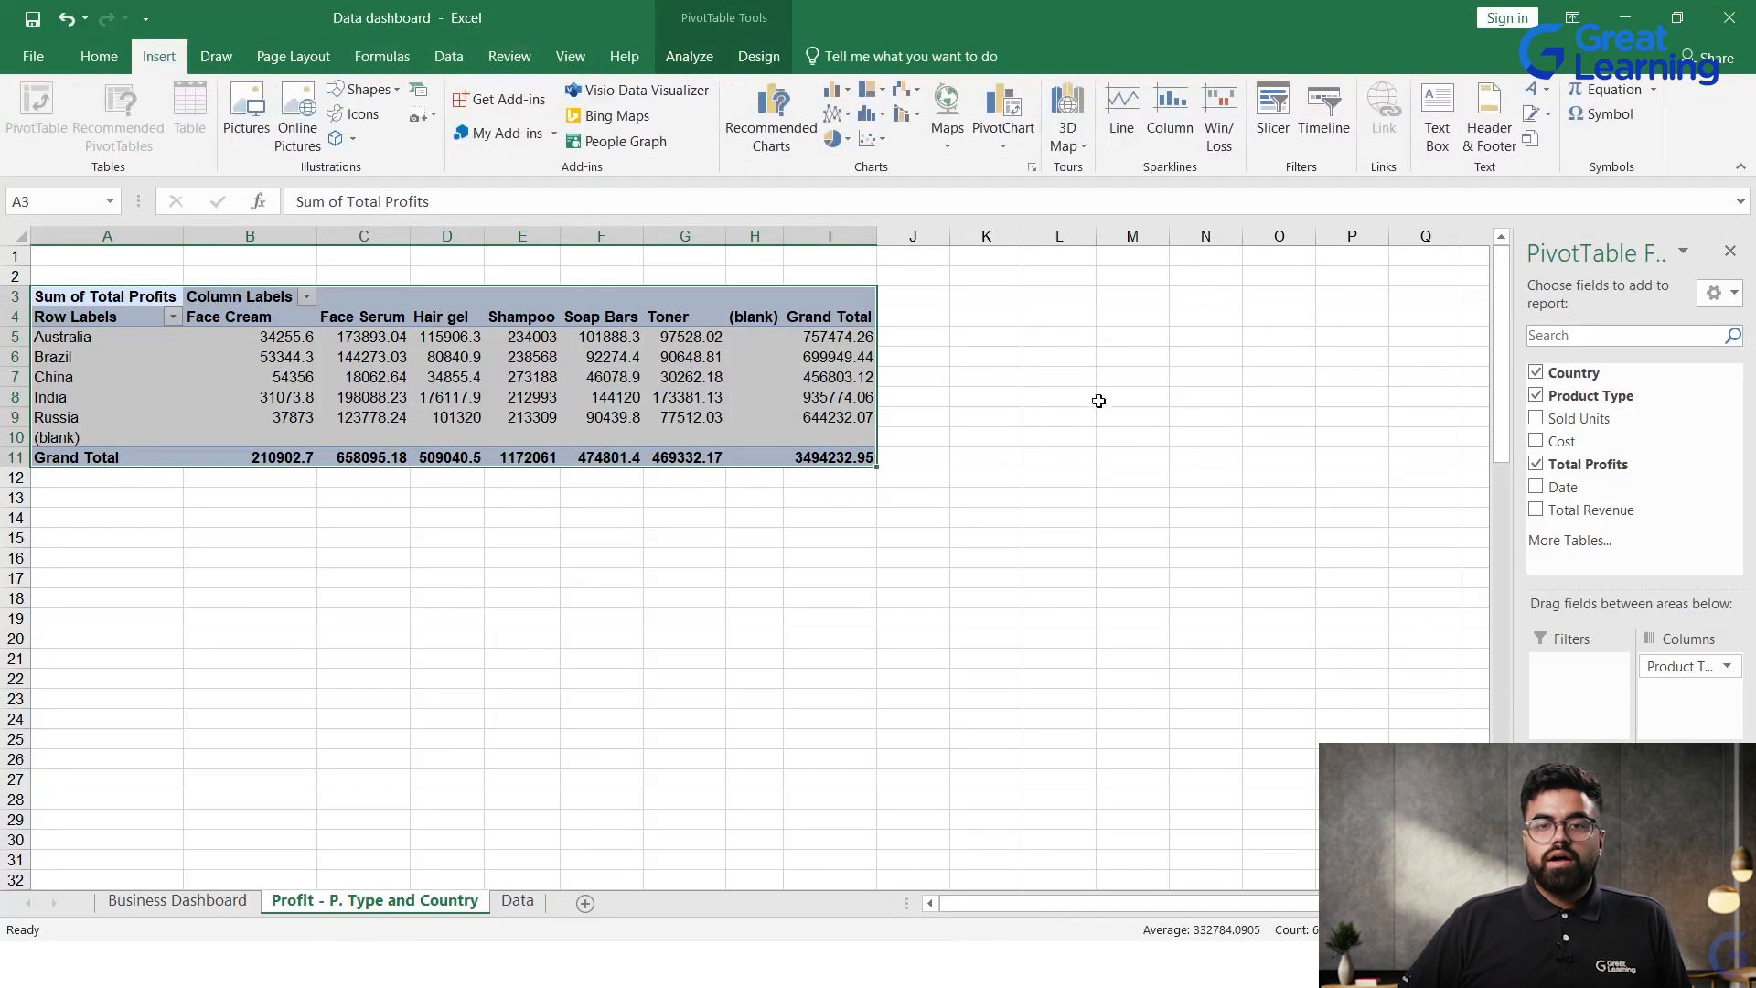
left_click(1006, 128)
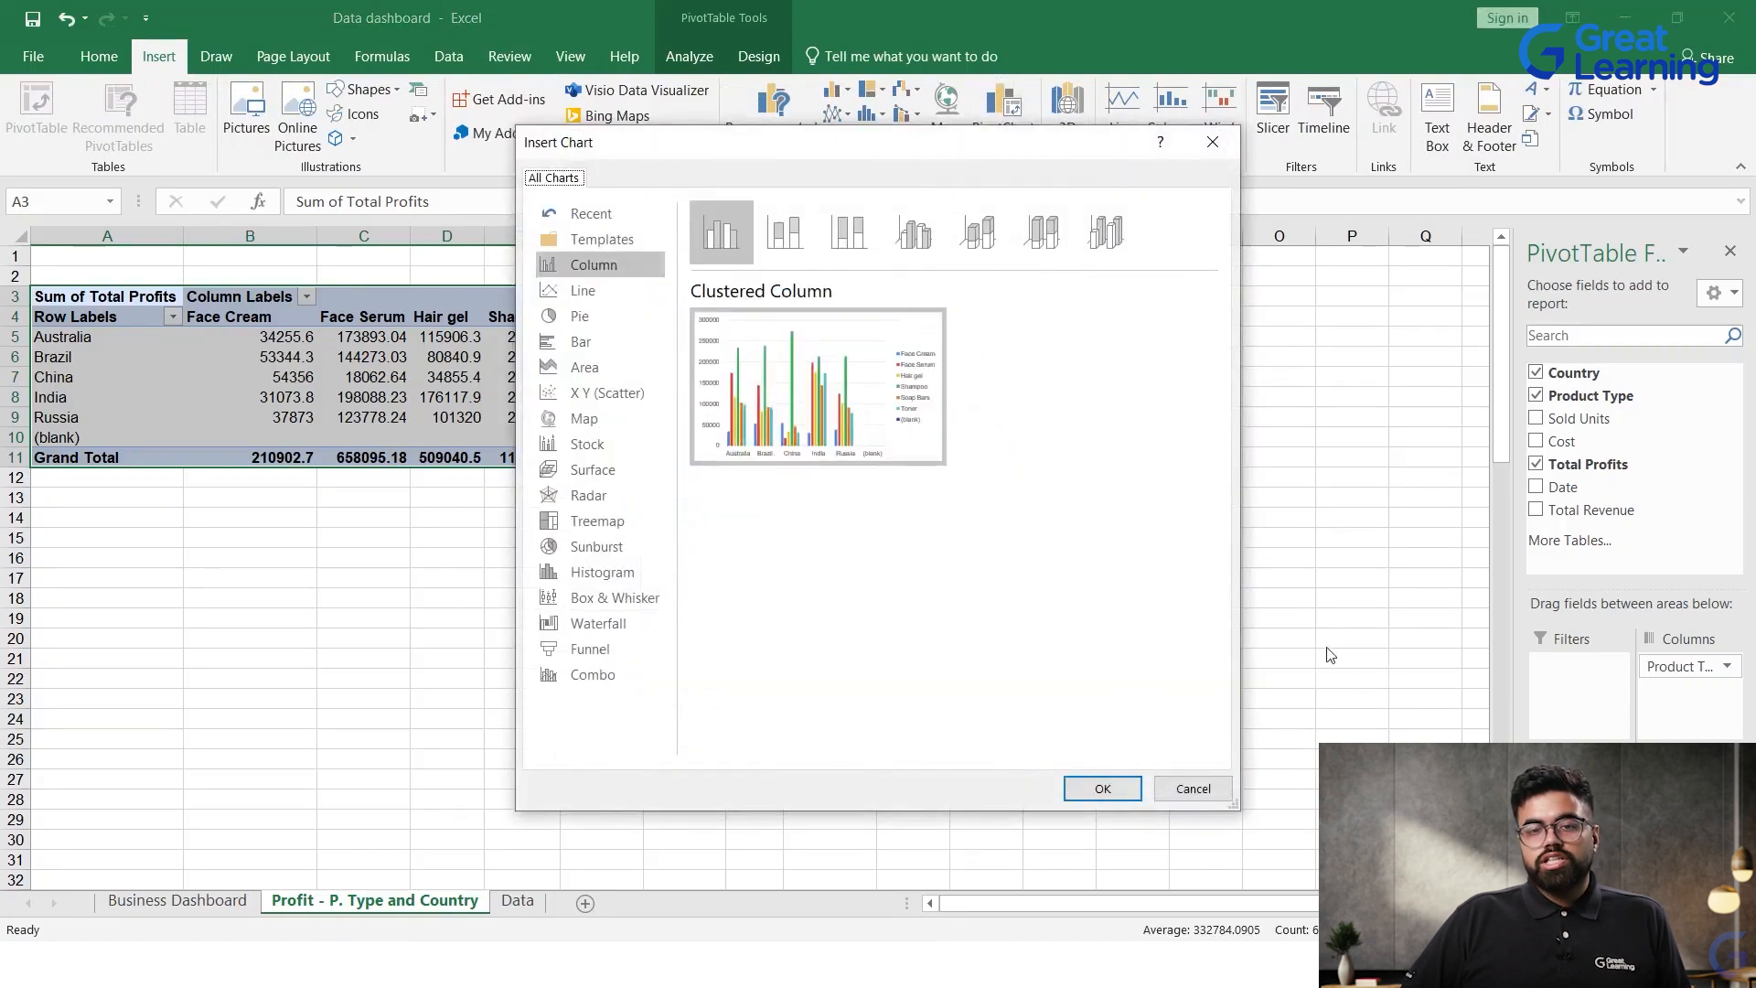
left_click(790, 229)
left_click(858, 240)
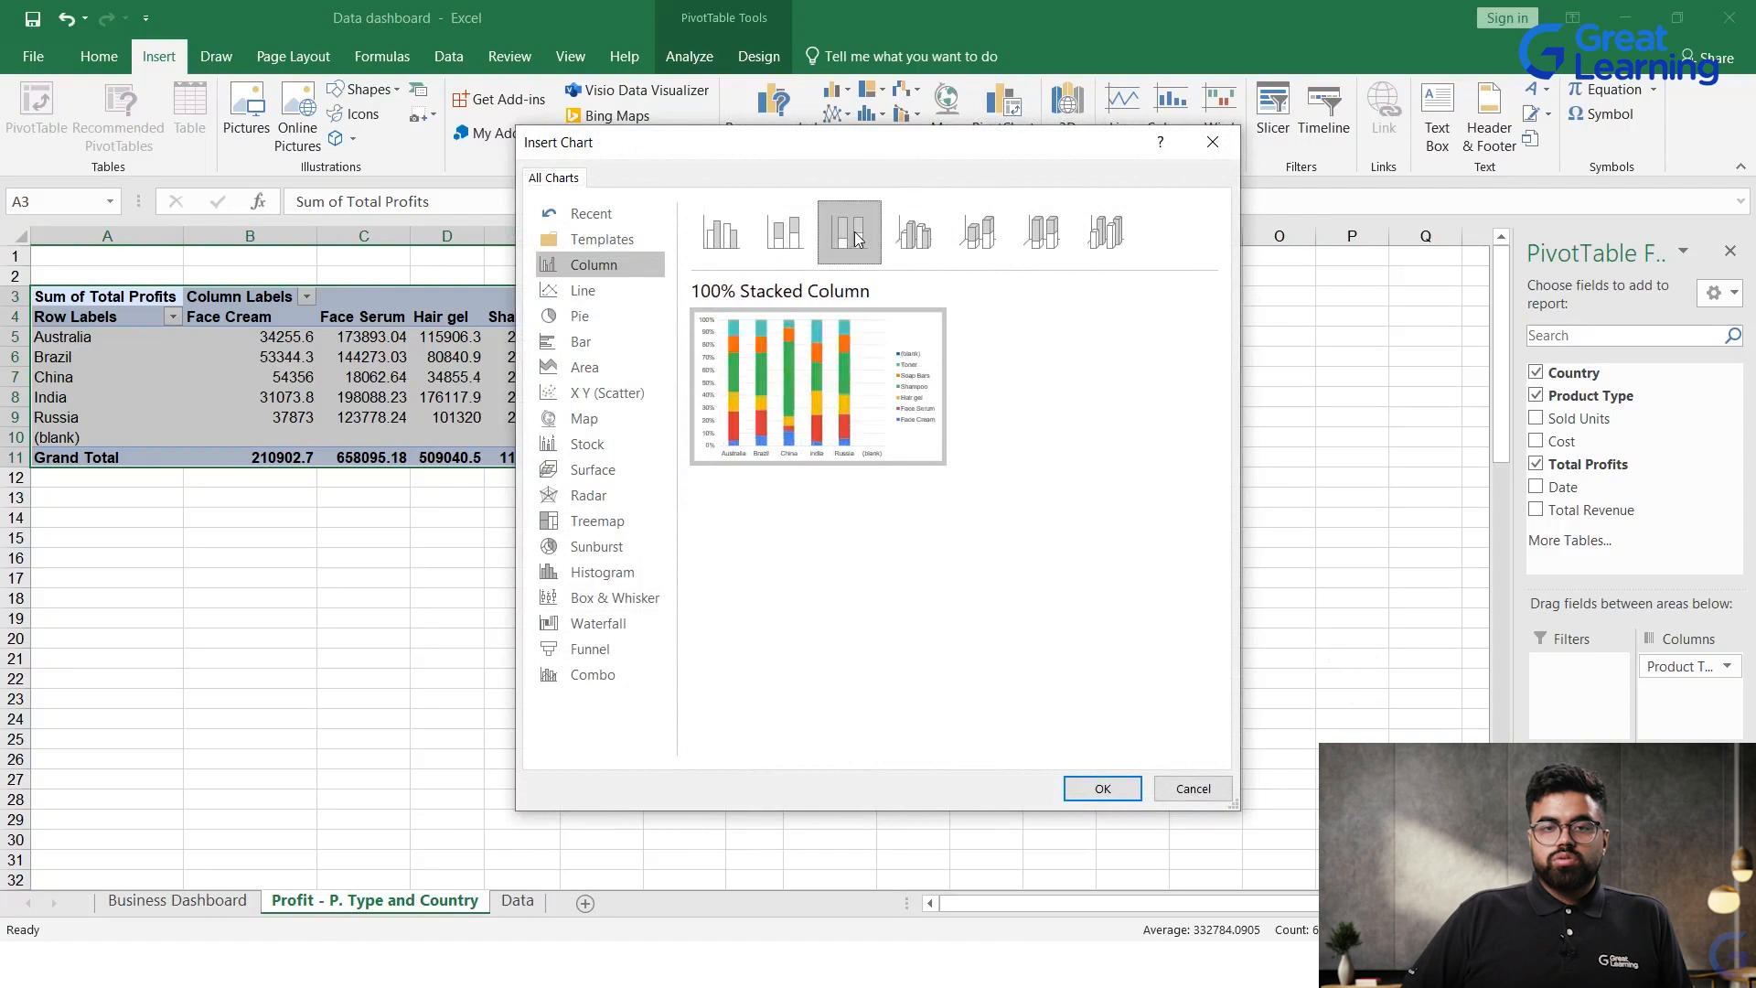
left_click(777, 226)
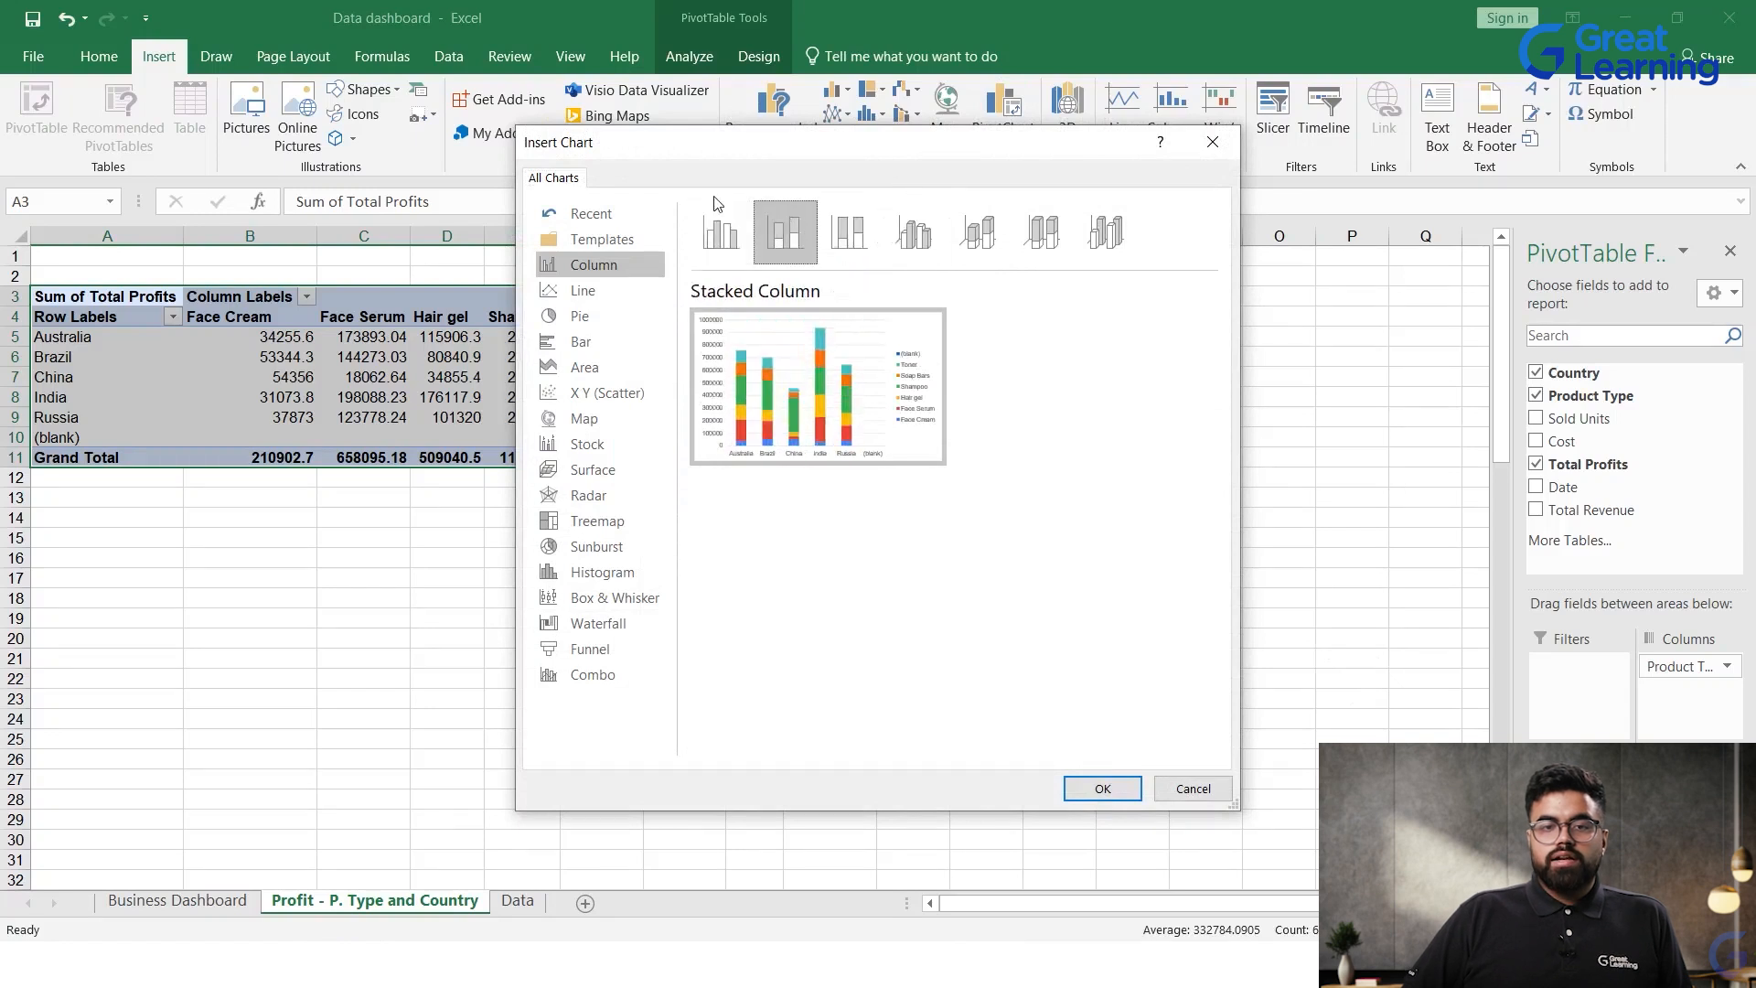
left_click(723, 217)
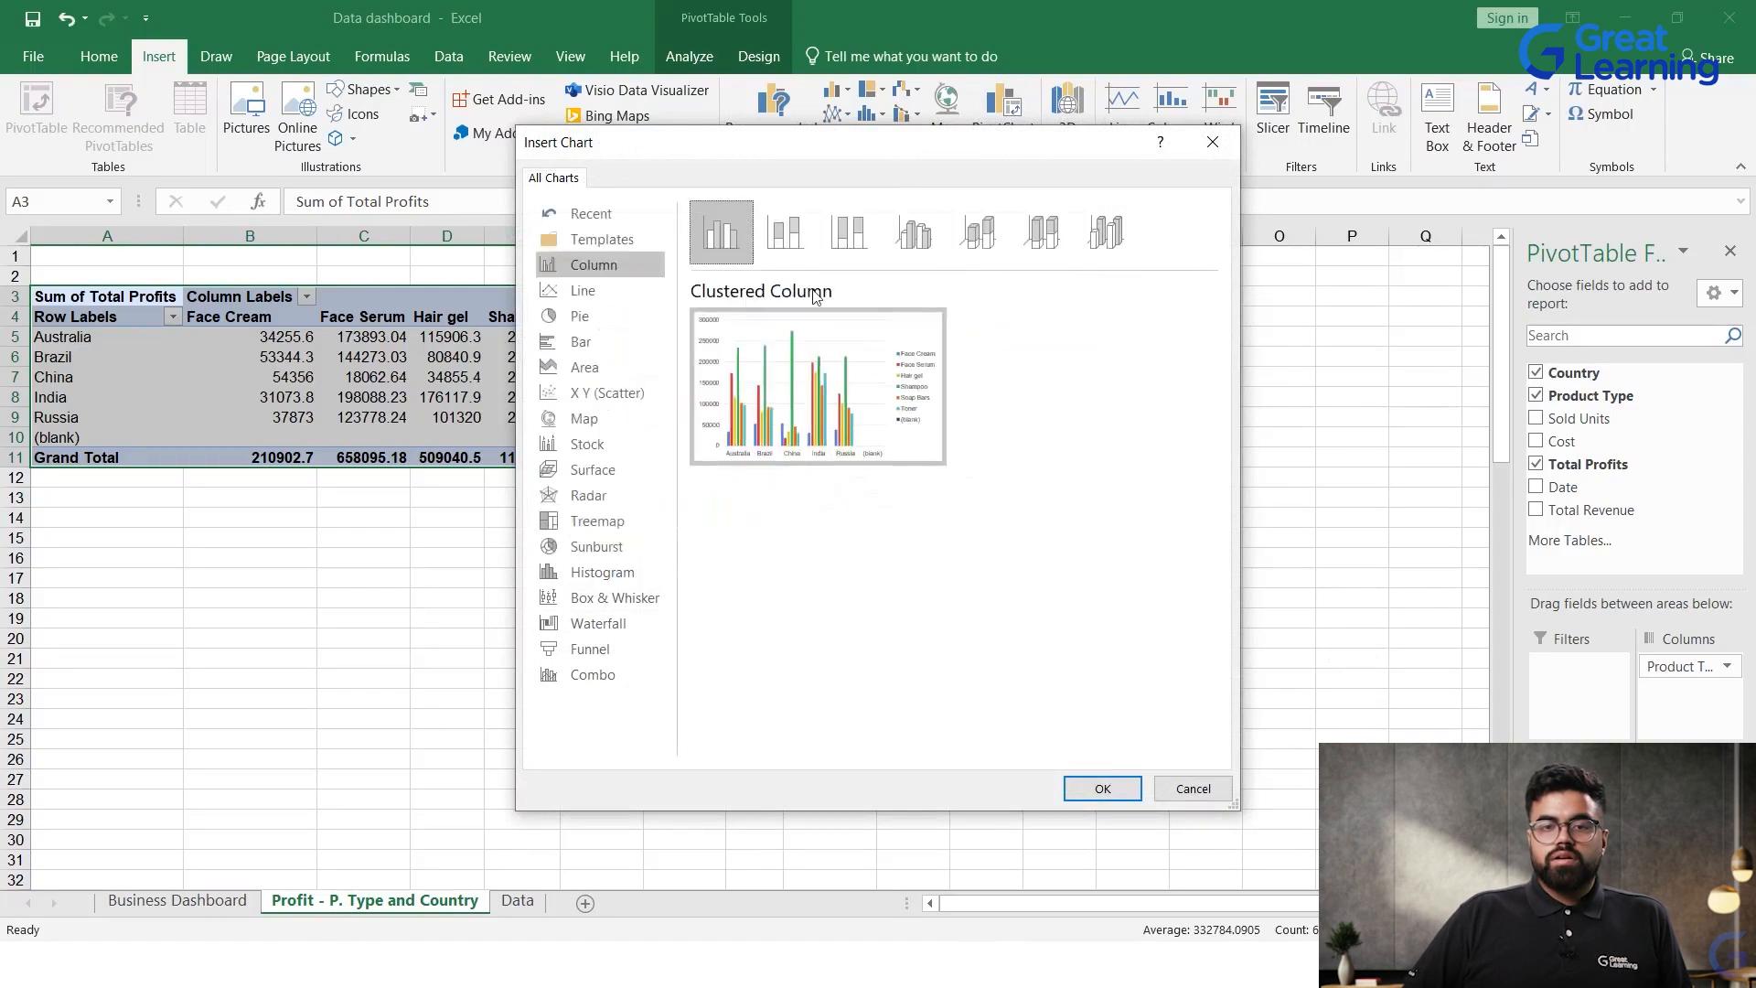
left_click(1043, 234)
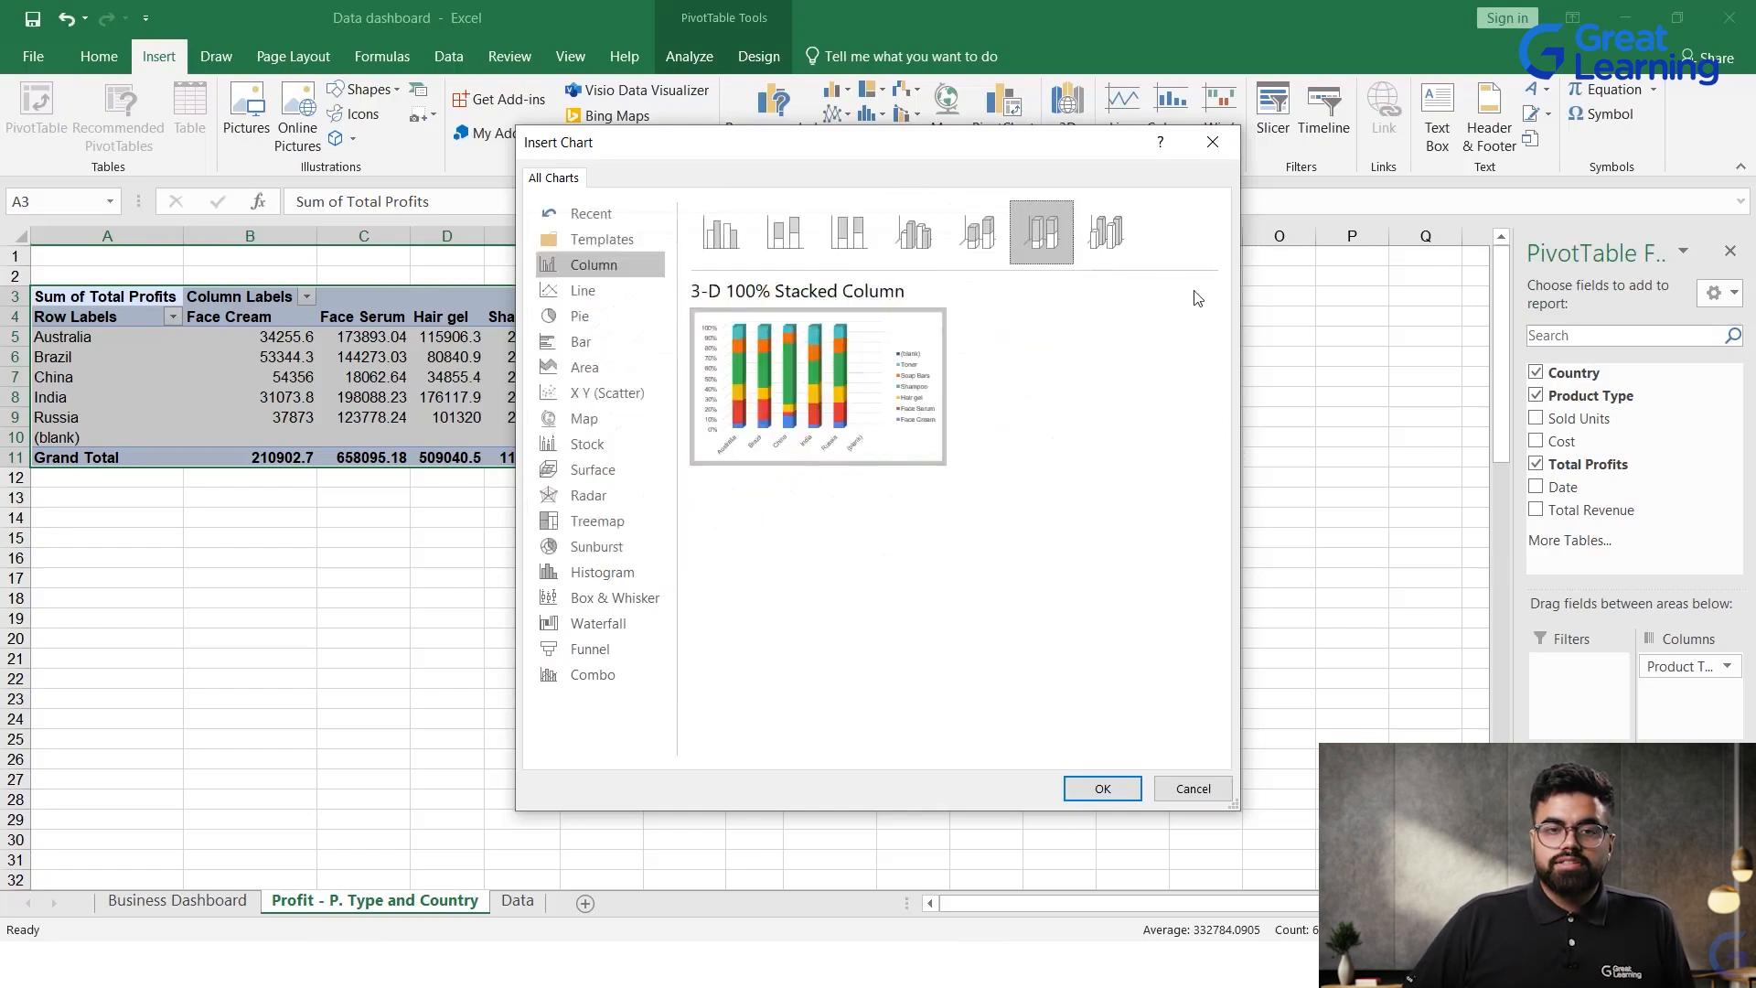
left_click(1102, 788)
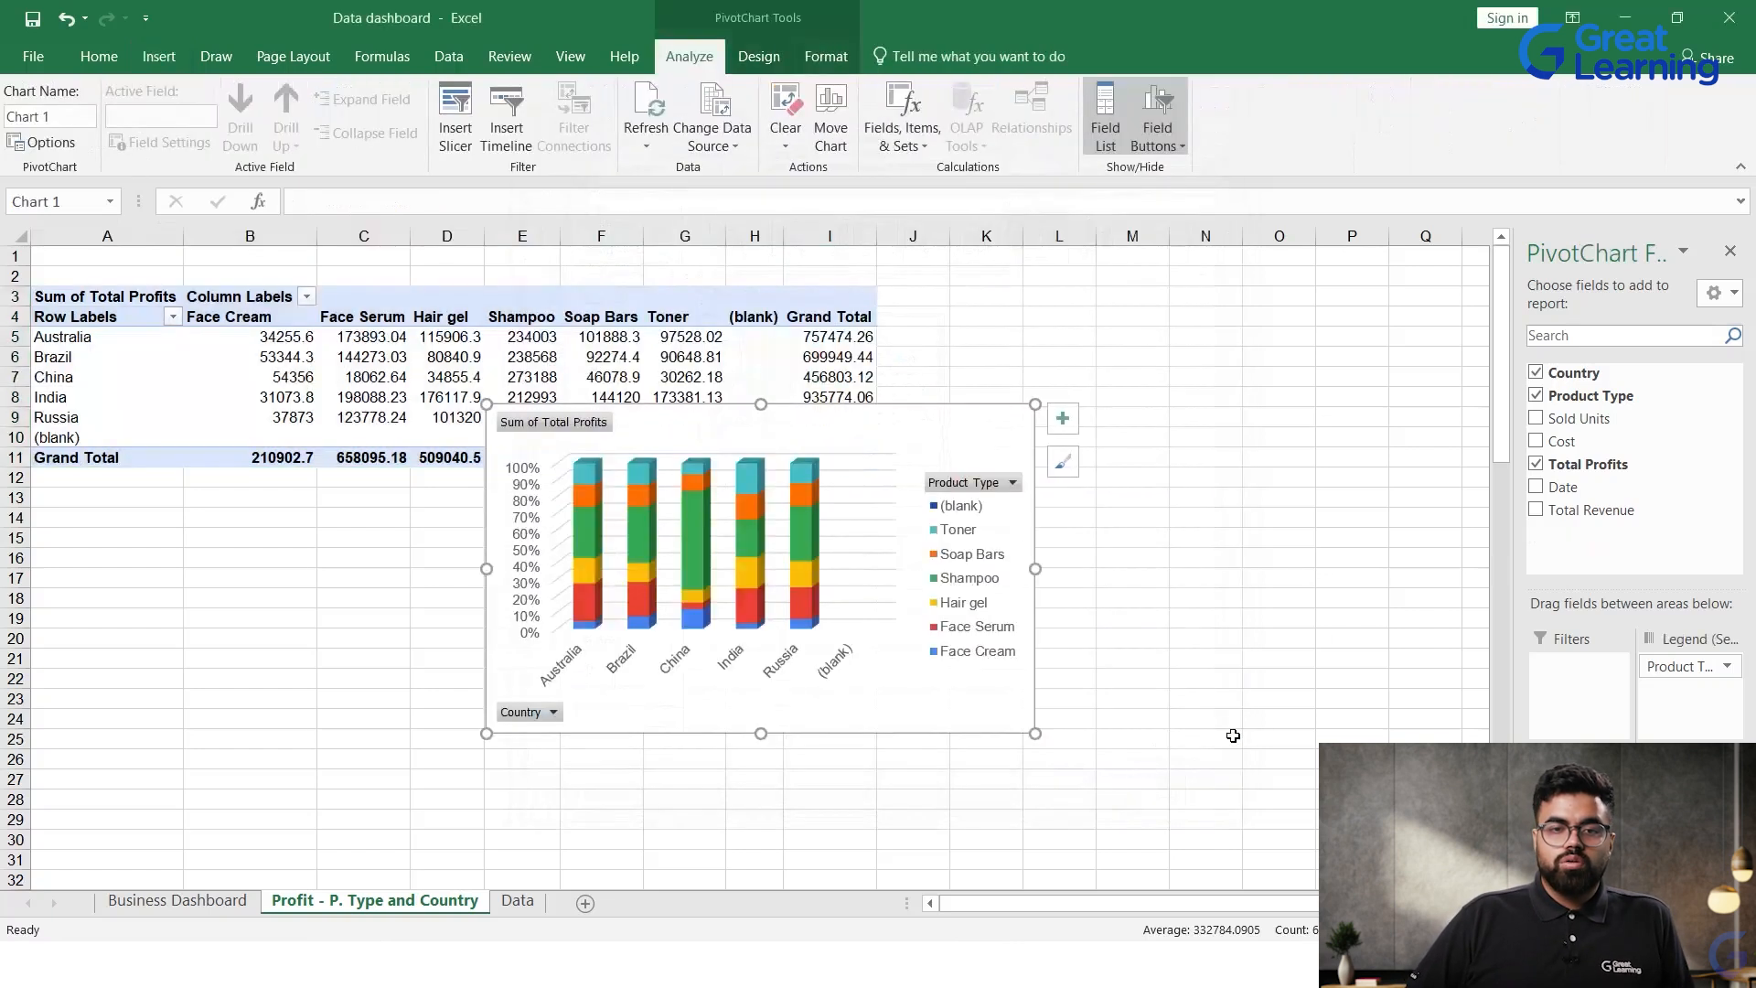
Step: Move the PivotChart to just over the PivotTable's Grand Total row and add a chart title above the plot
left_click_drag(802, 414, 897, 383)
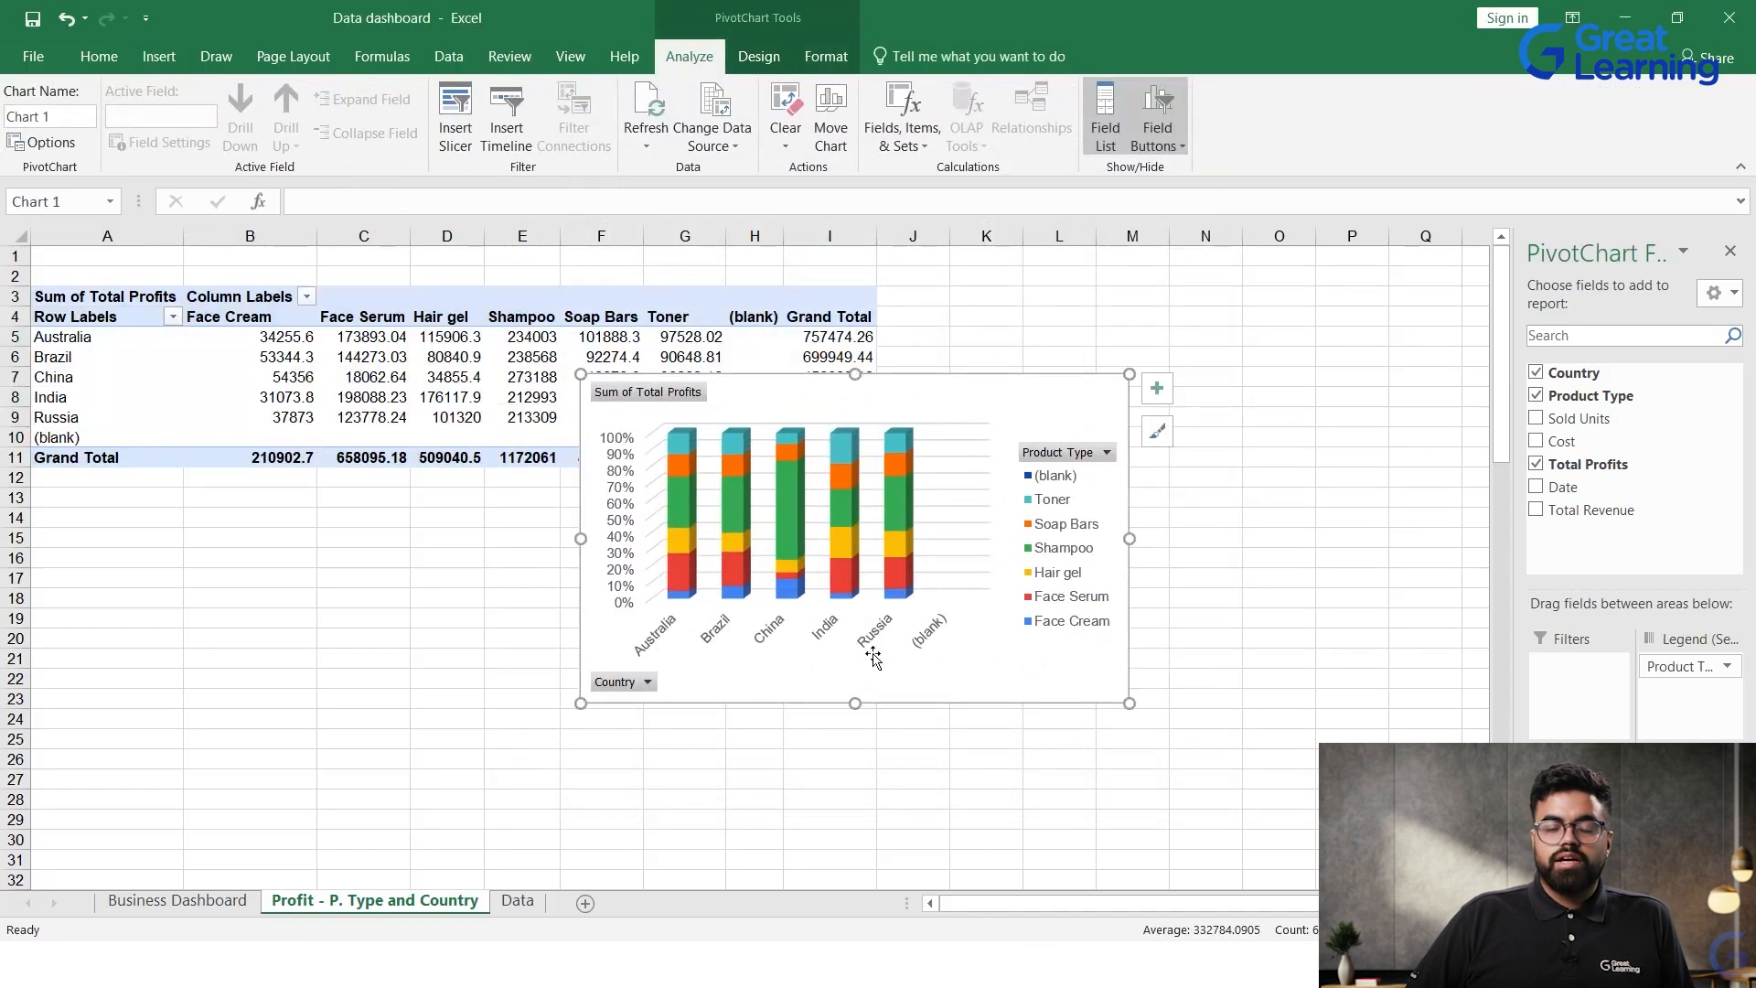
left_click_drag(898, 681, 854, 746)
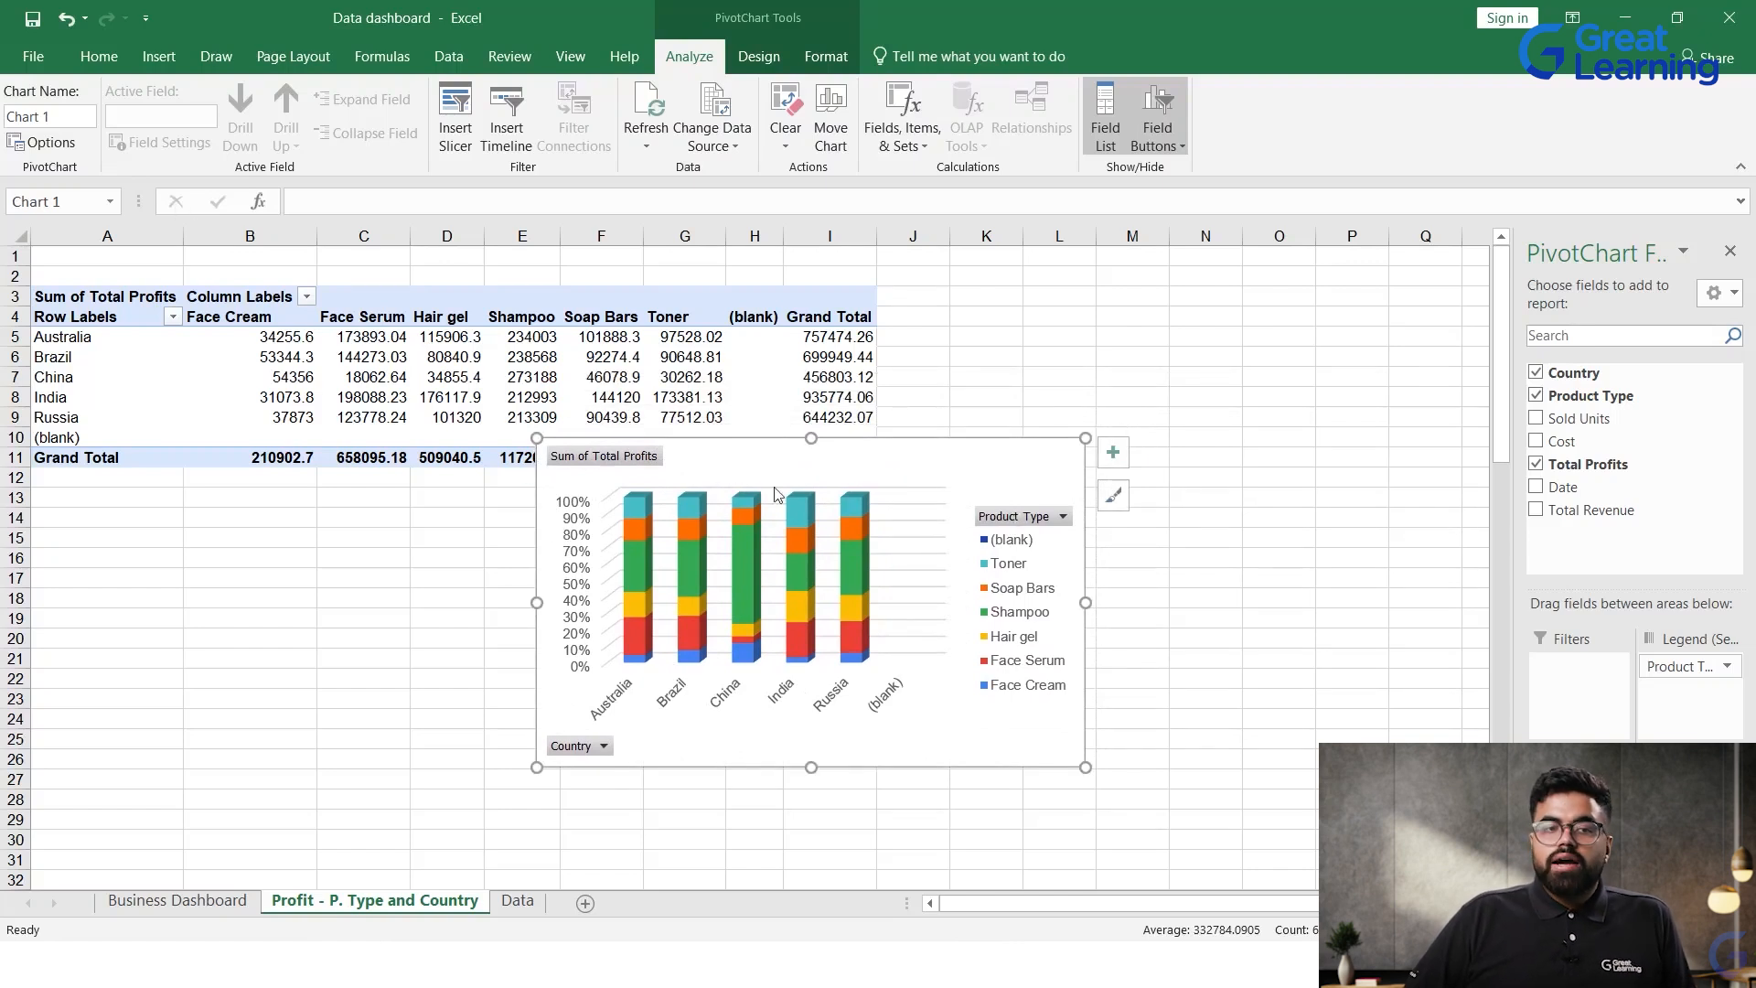
left_click(758, 56)
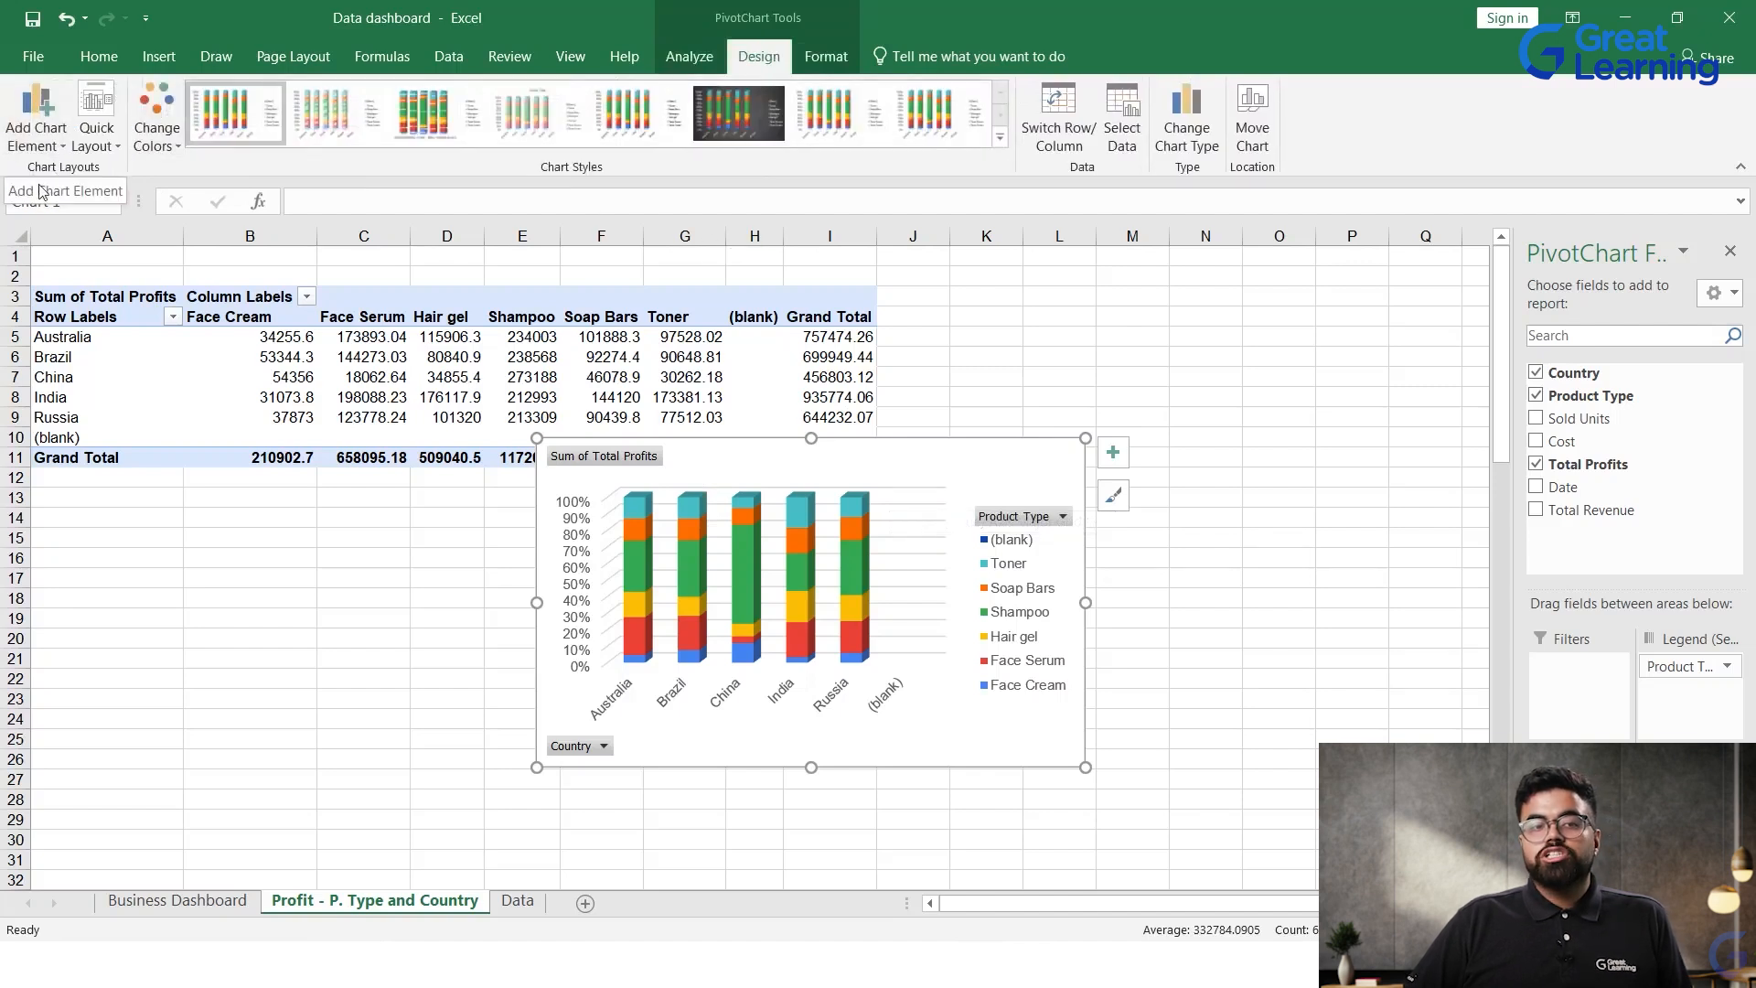
left_click(46, 144)
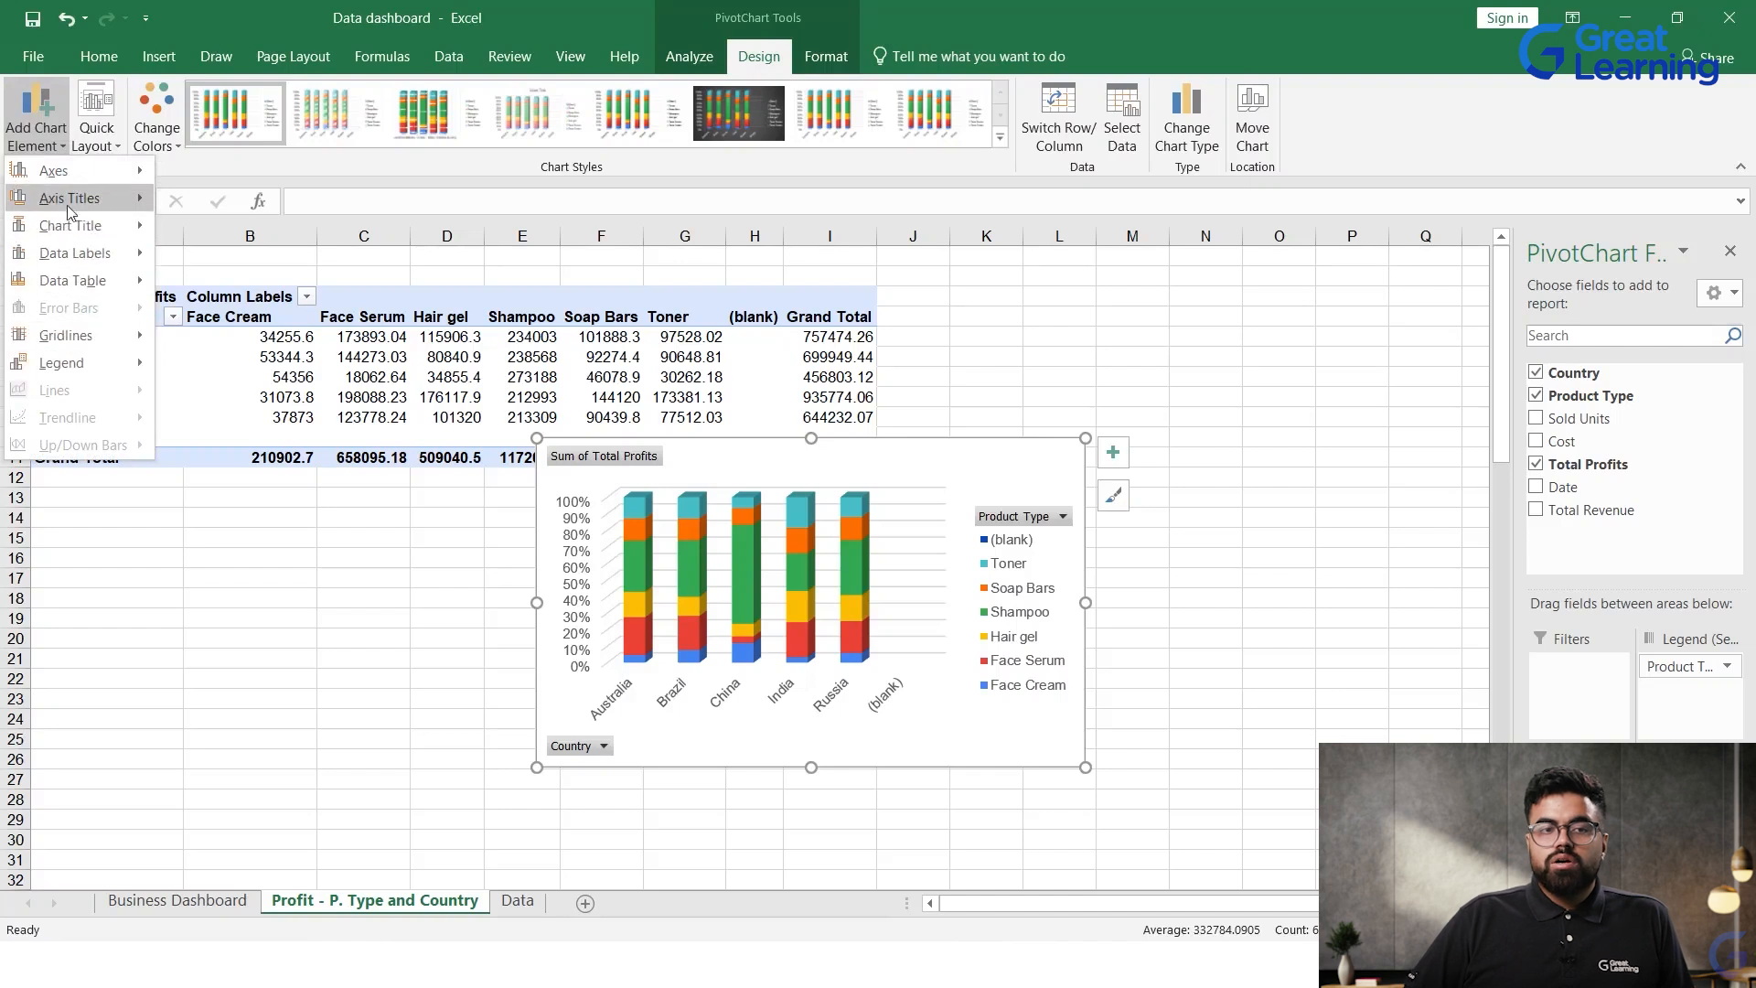
mouse_move(65, 199)
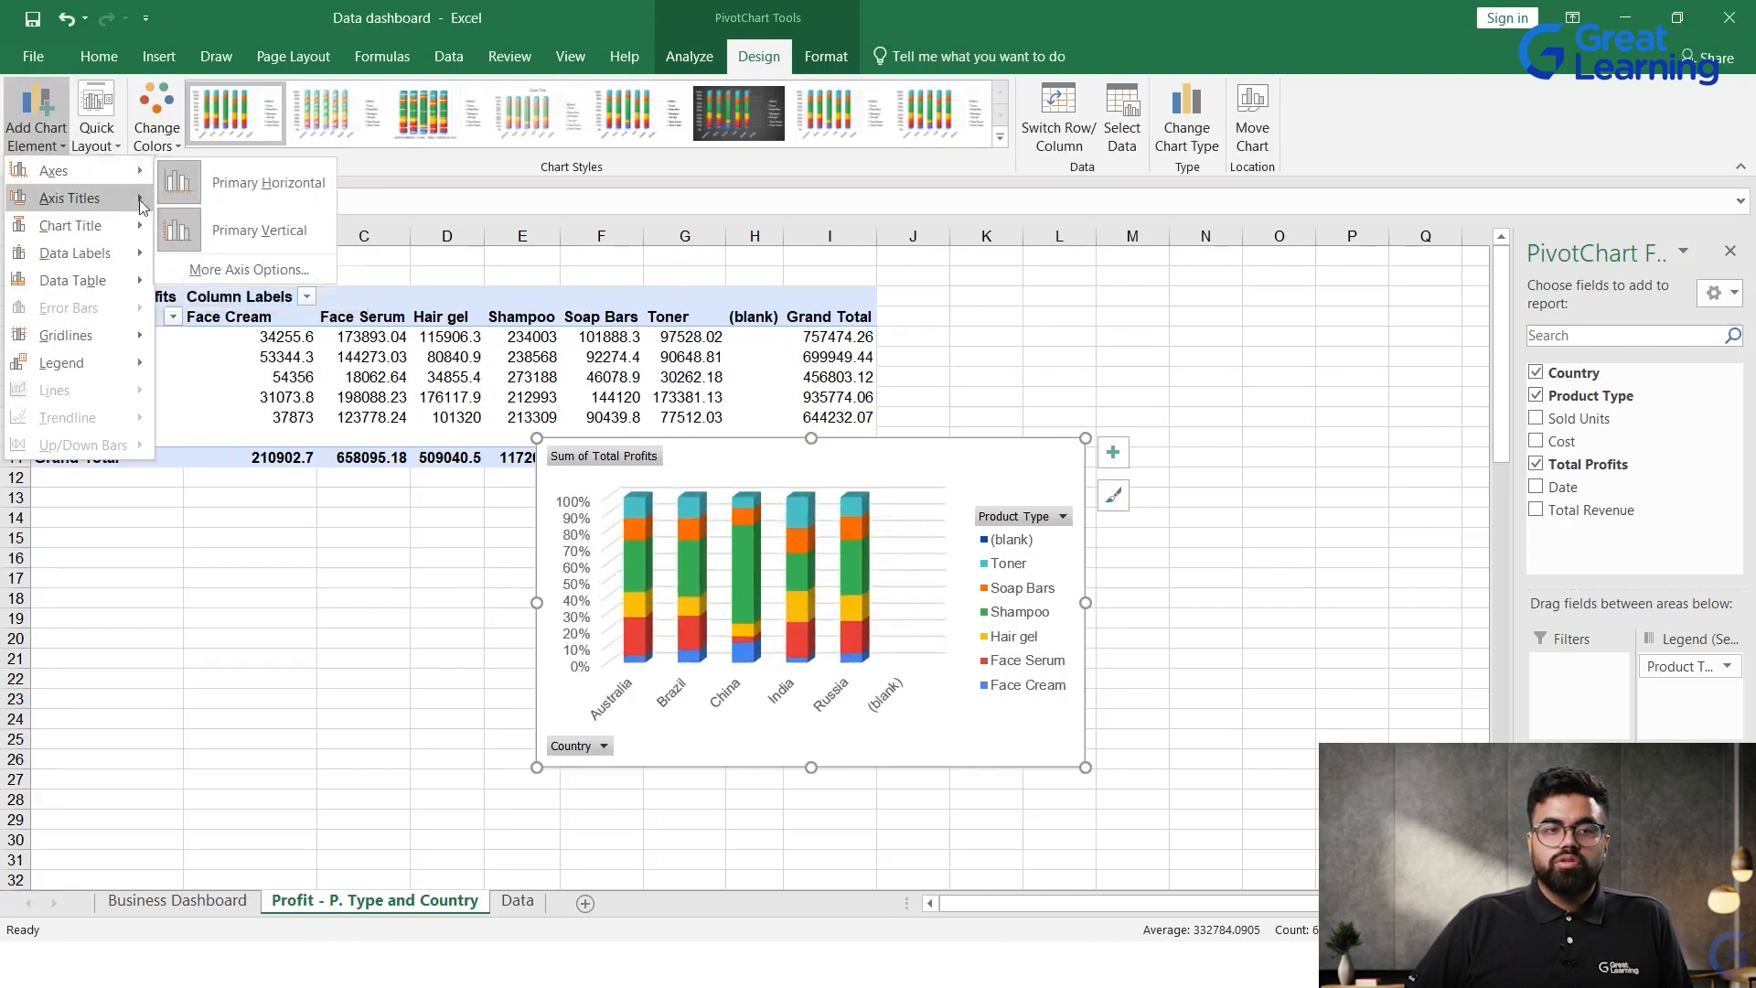
mouse_move(137, 225)
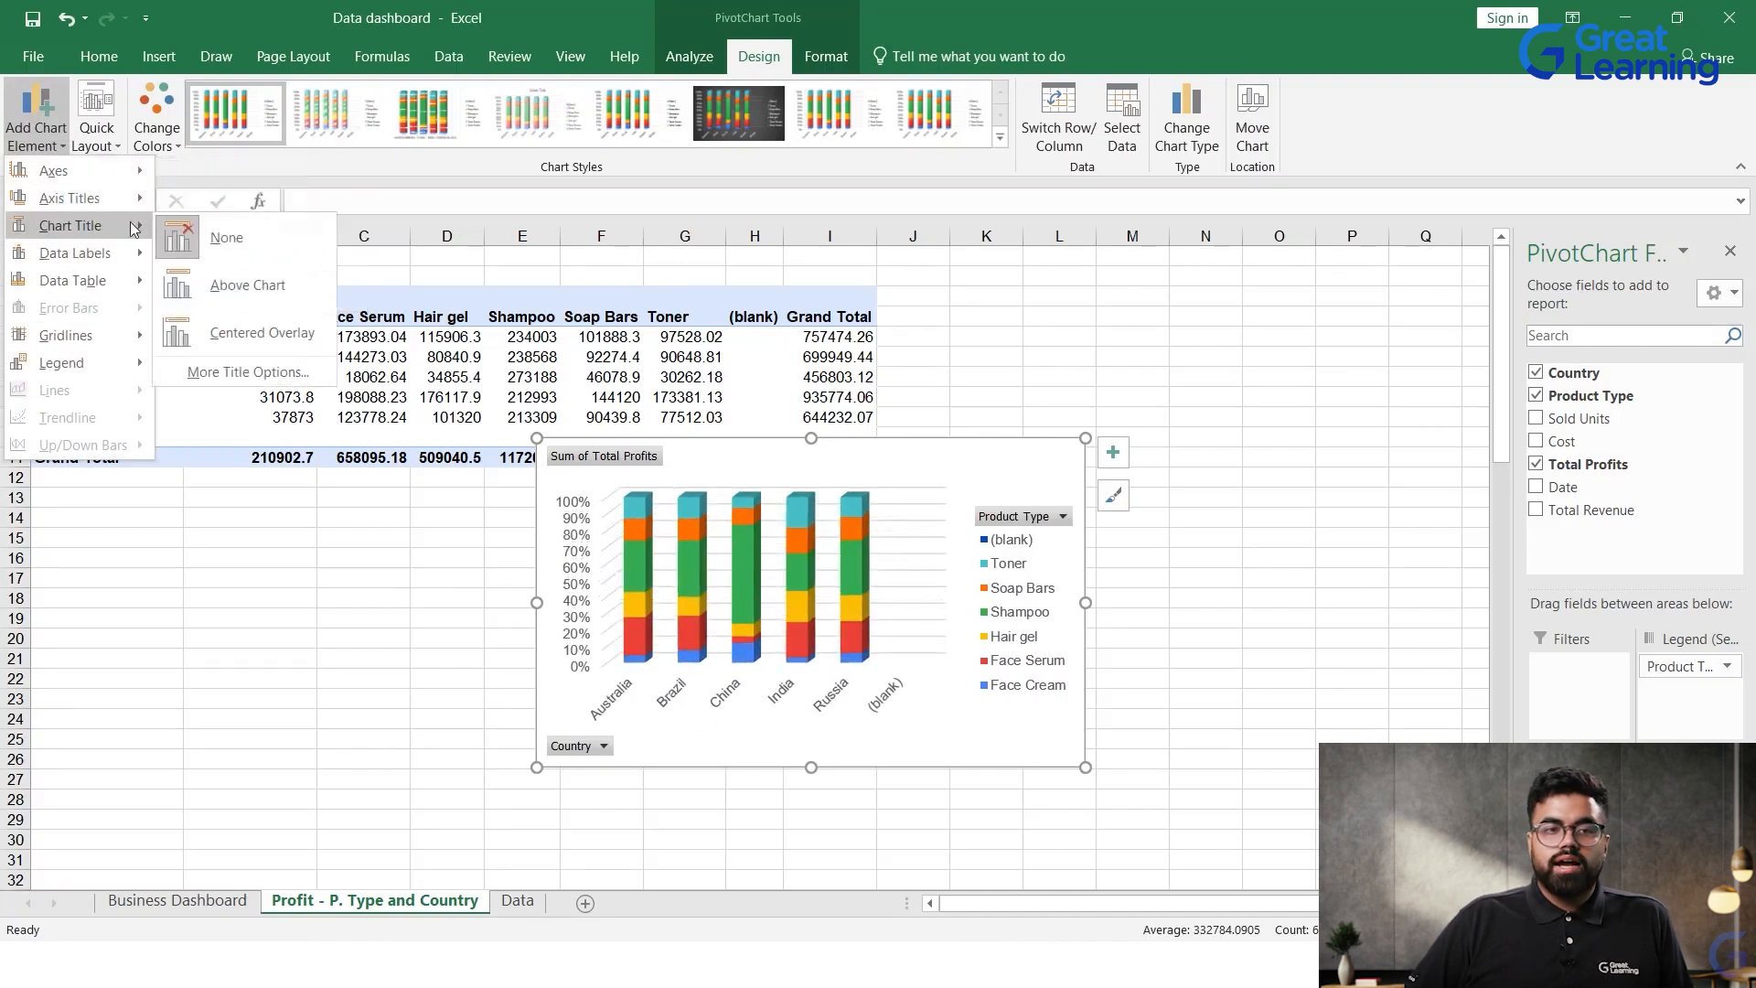
left_click(235, 285)
Step: Replace the placeholder chart title with "Profit - P Type and Country" and nudge the chart slightly down
left_click(814, 490)
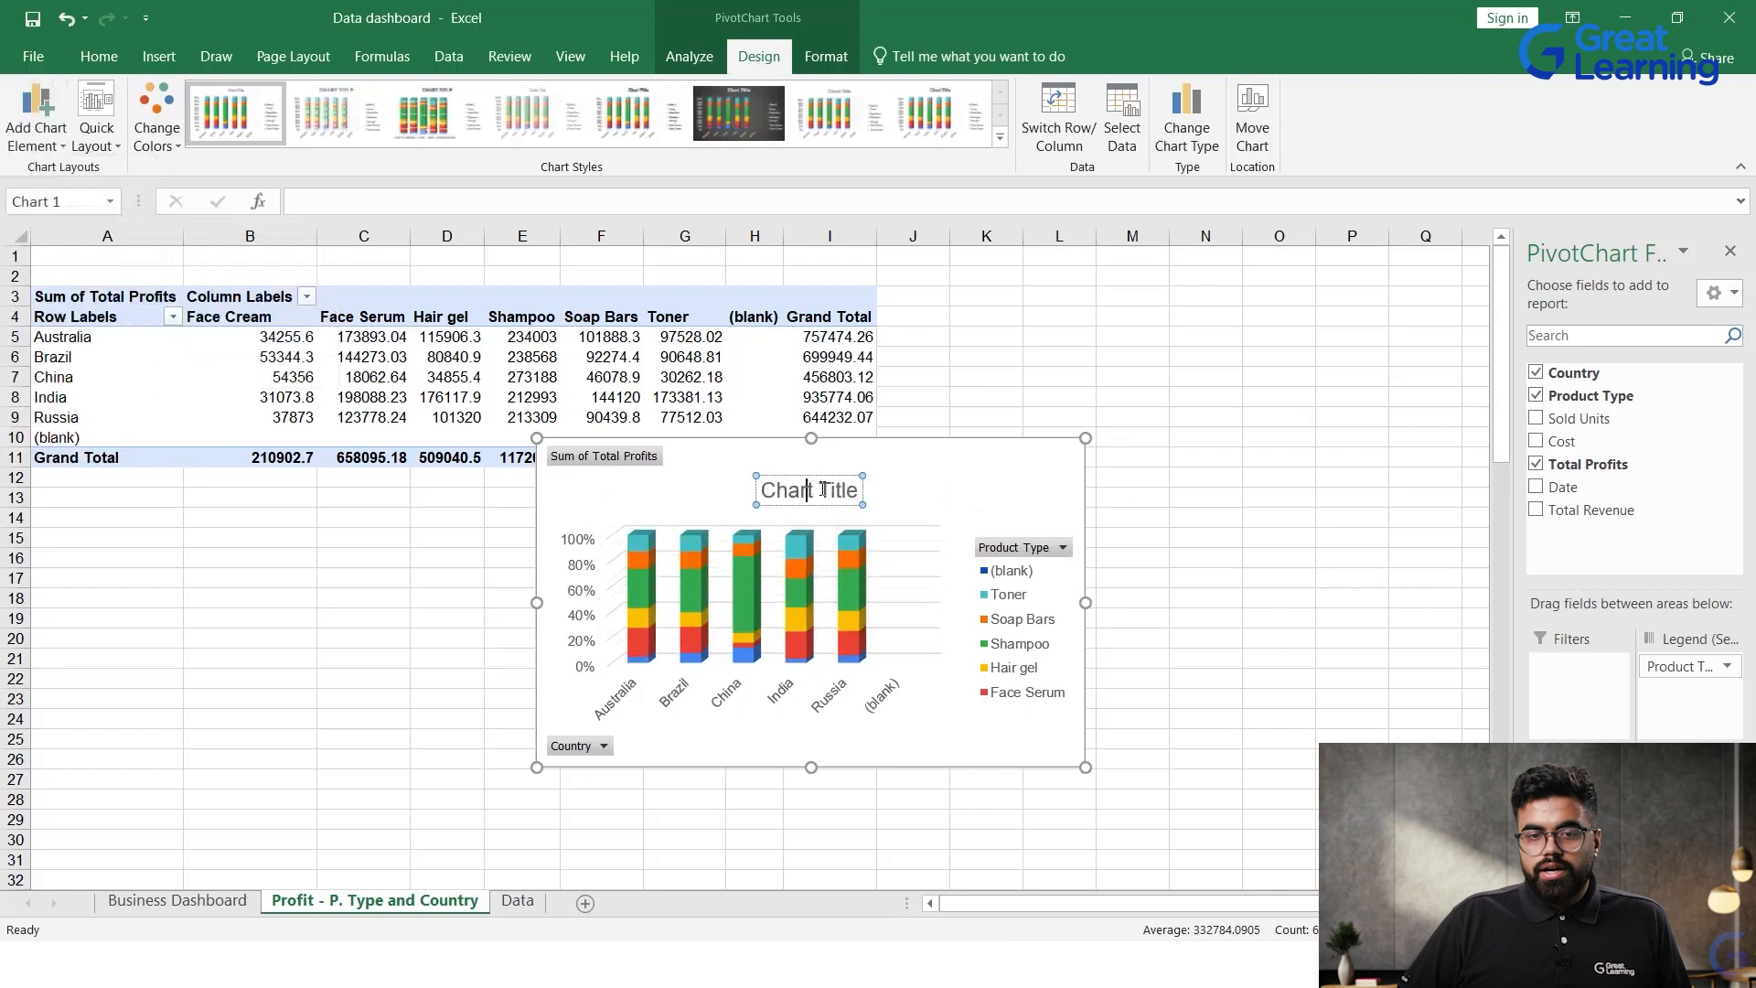
key("ctrl+a")
type("Profit")
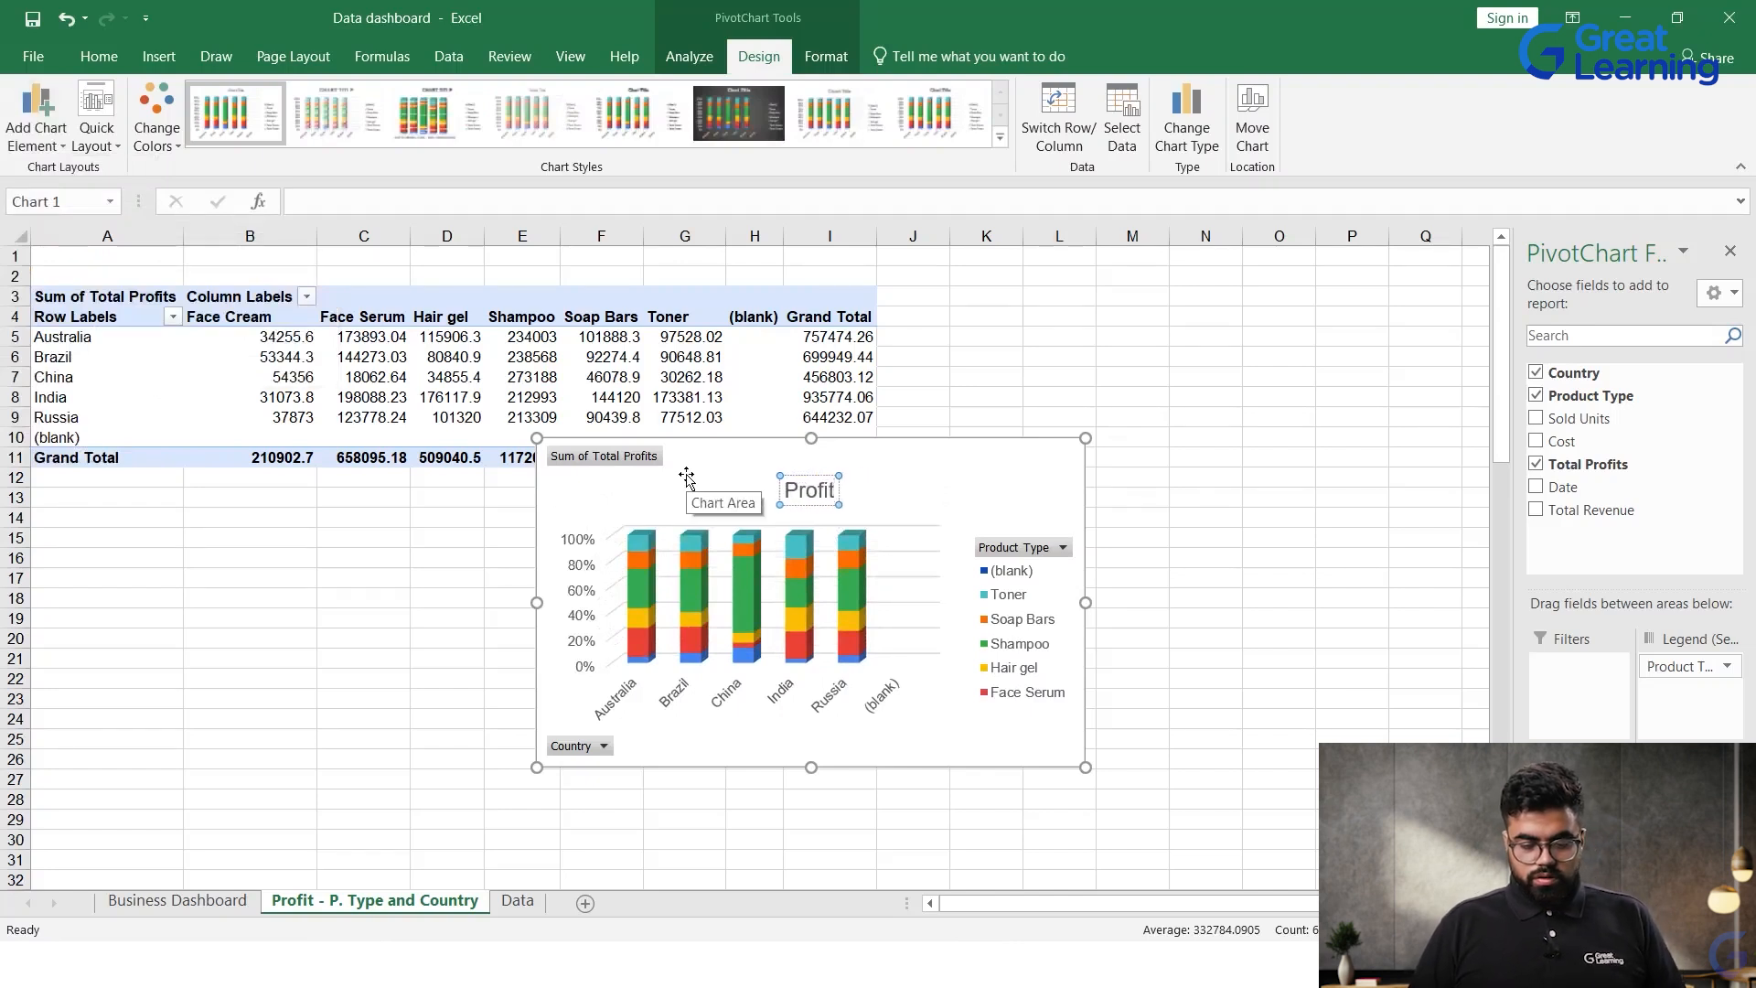
type(" -")
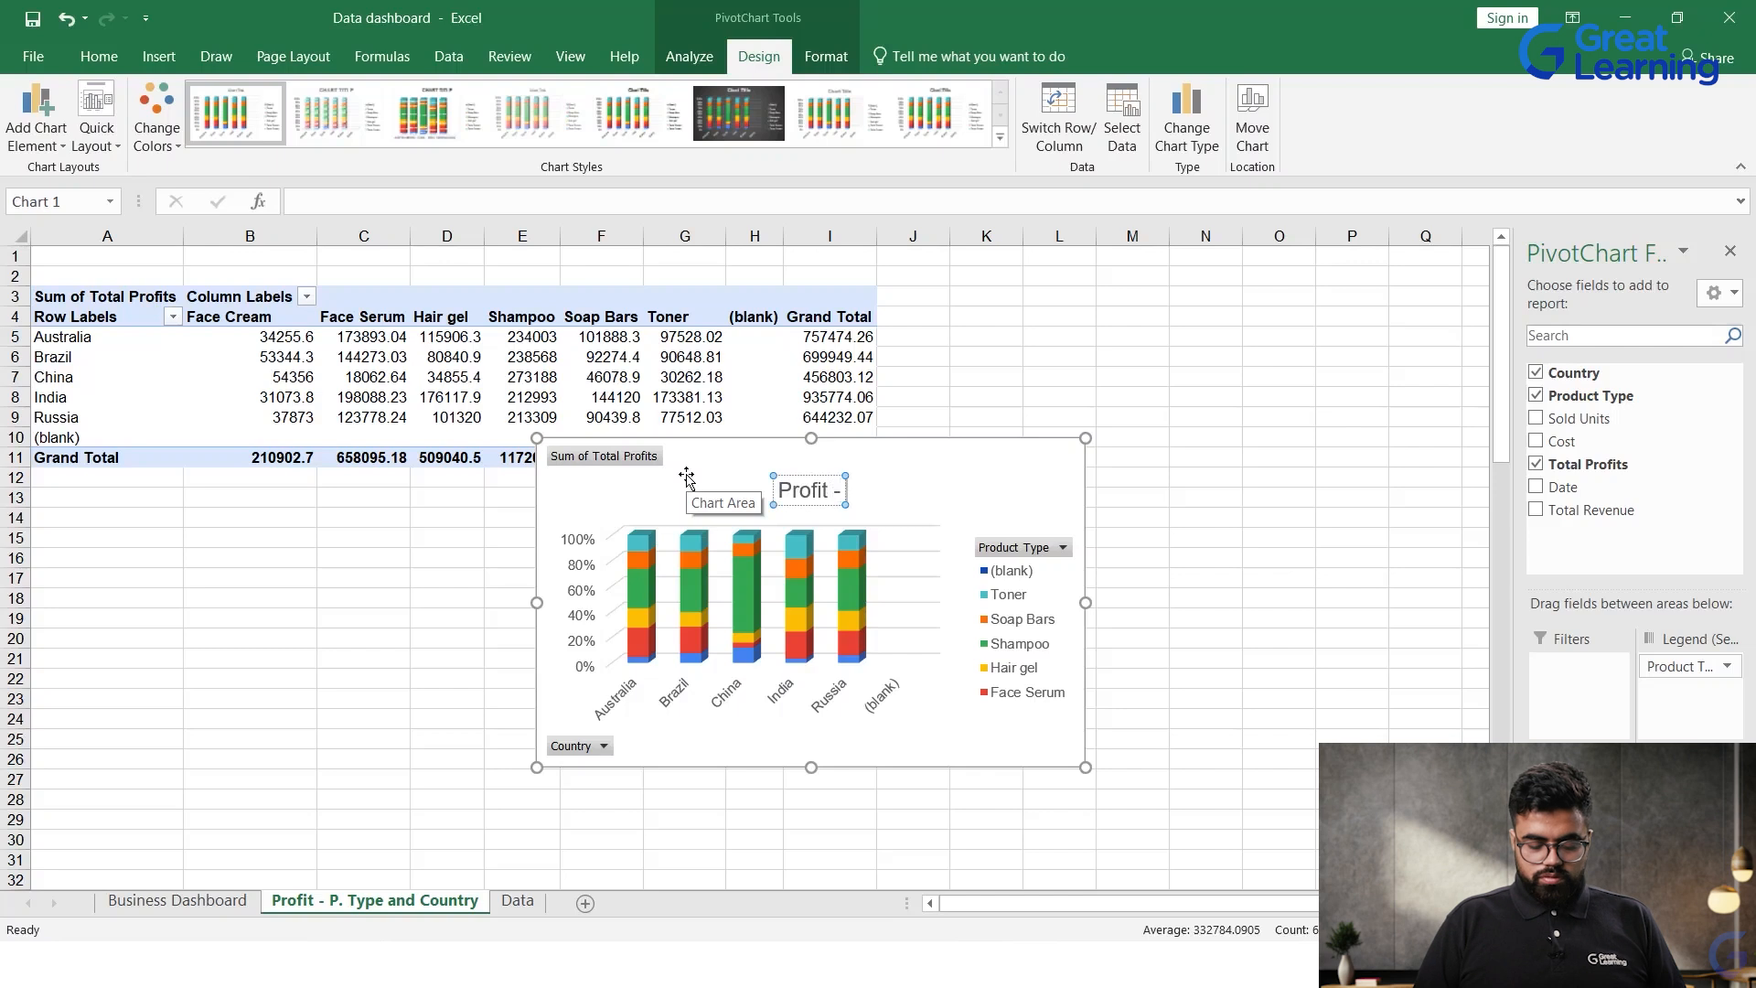
type(" P Type and Country")
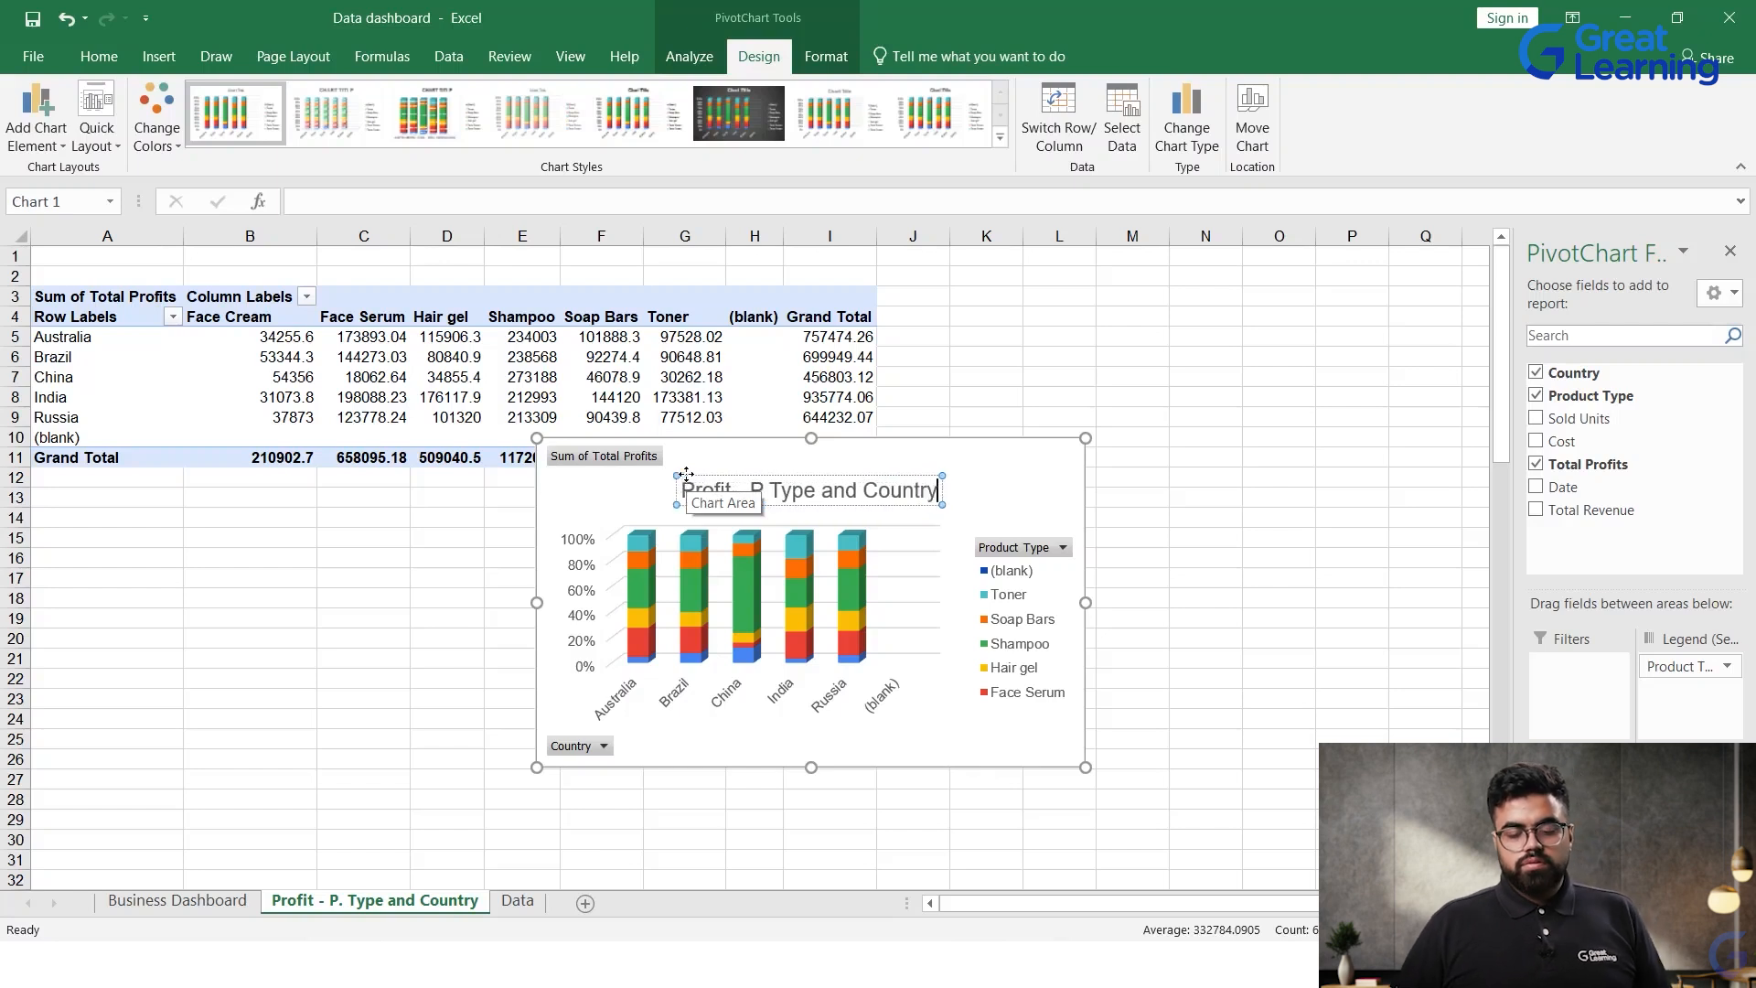
left_click_drag(1000, 475, 1002, 481)
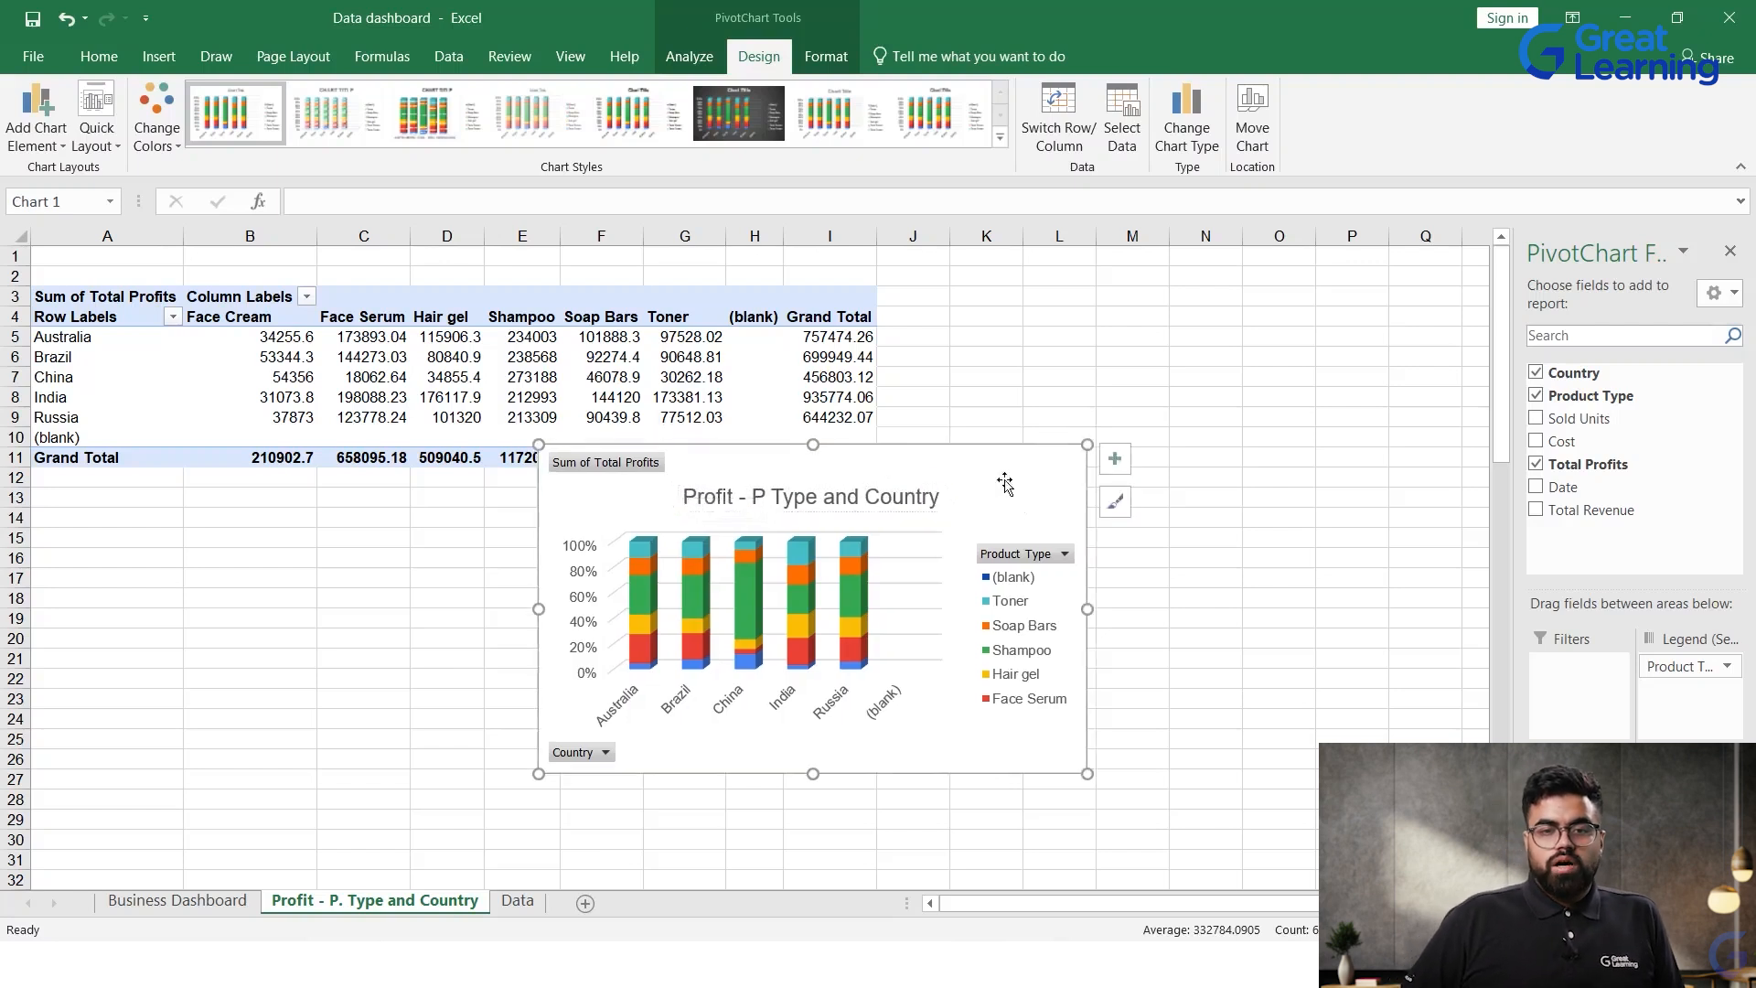
left_click(1061, 554)
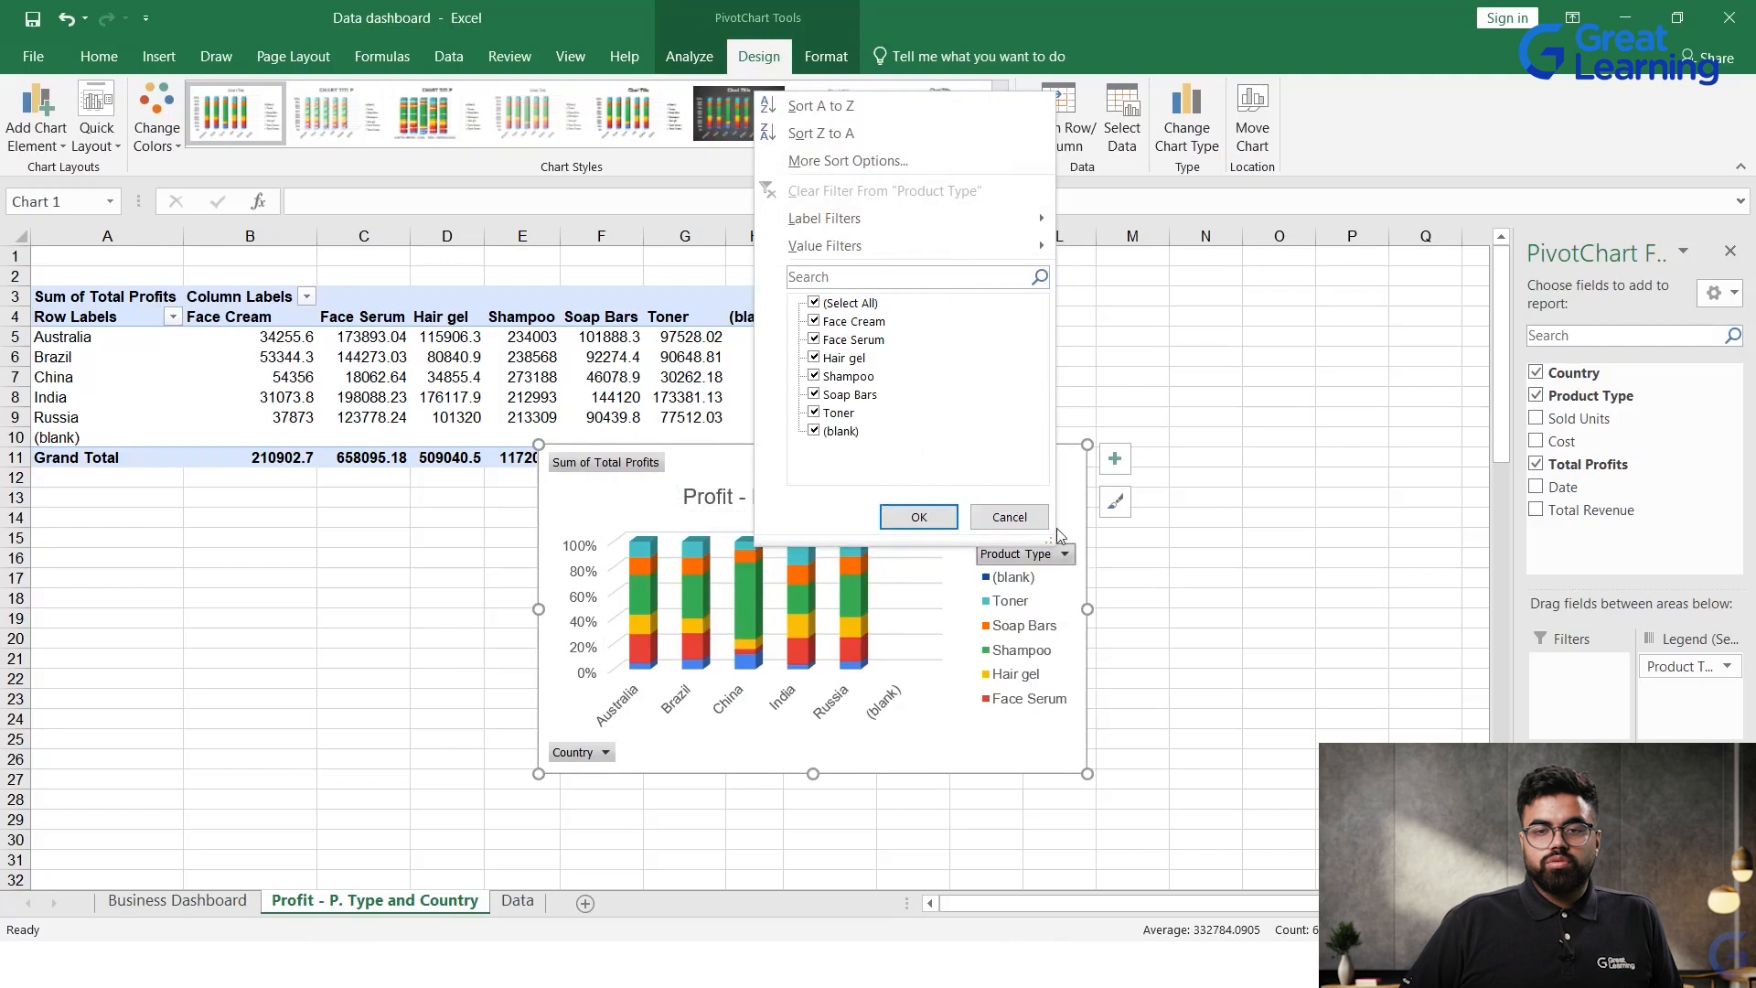
left_click(1010, 517)
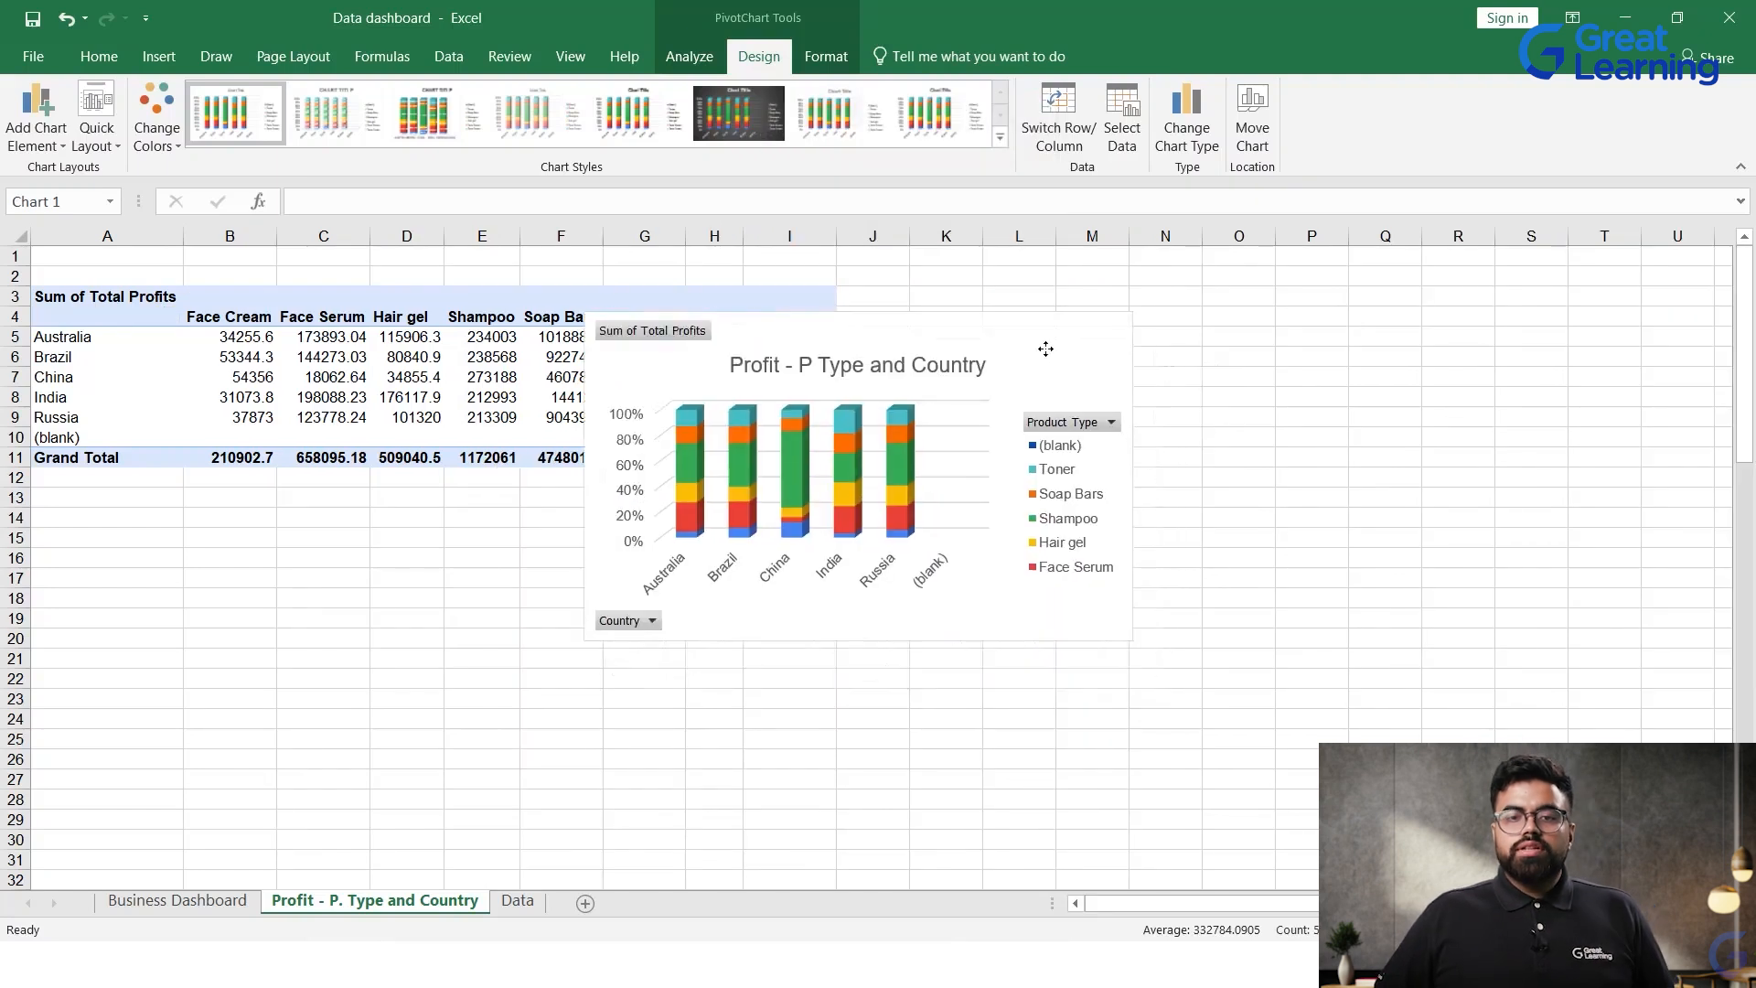
left_click(1045, 349)
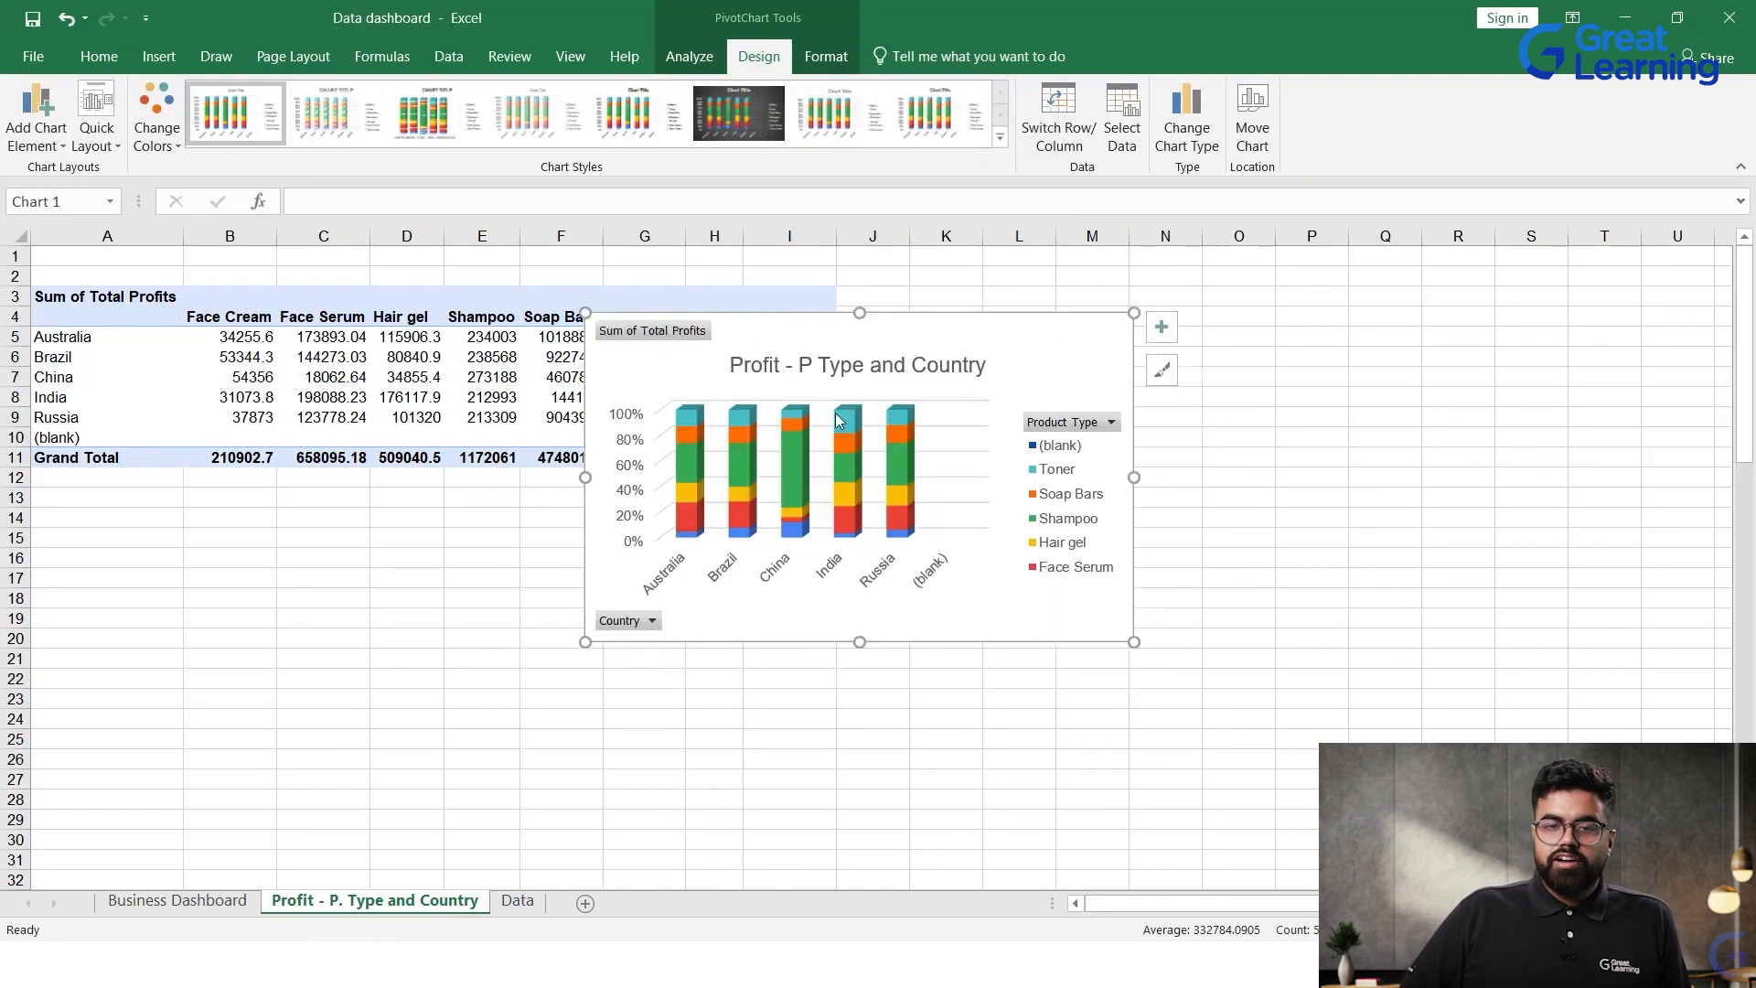
left_click(1072, 422)
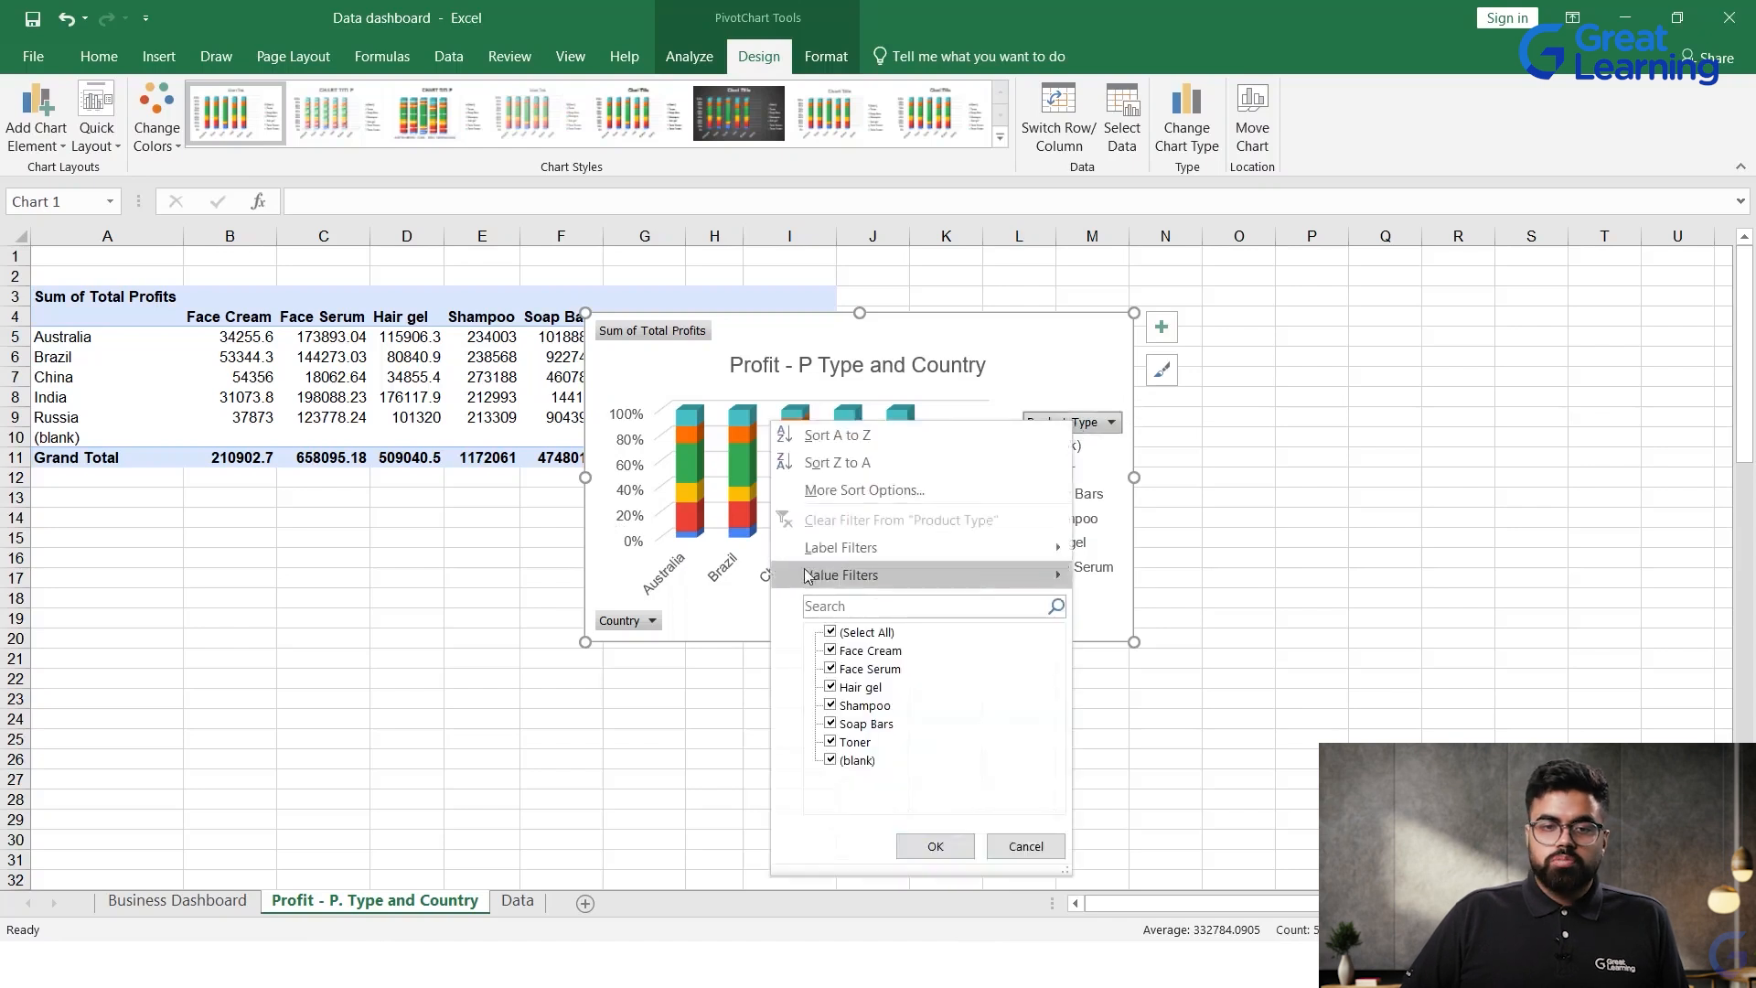
left_click(643, 627)
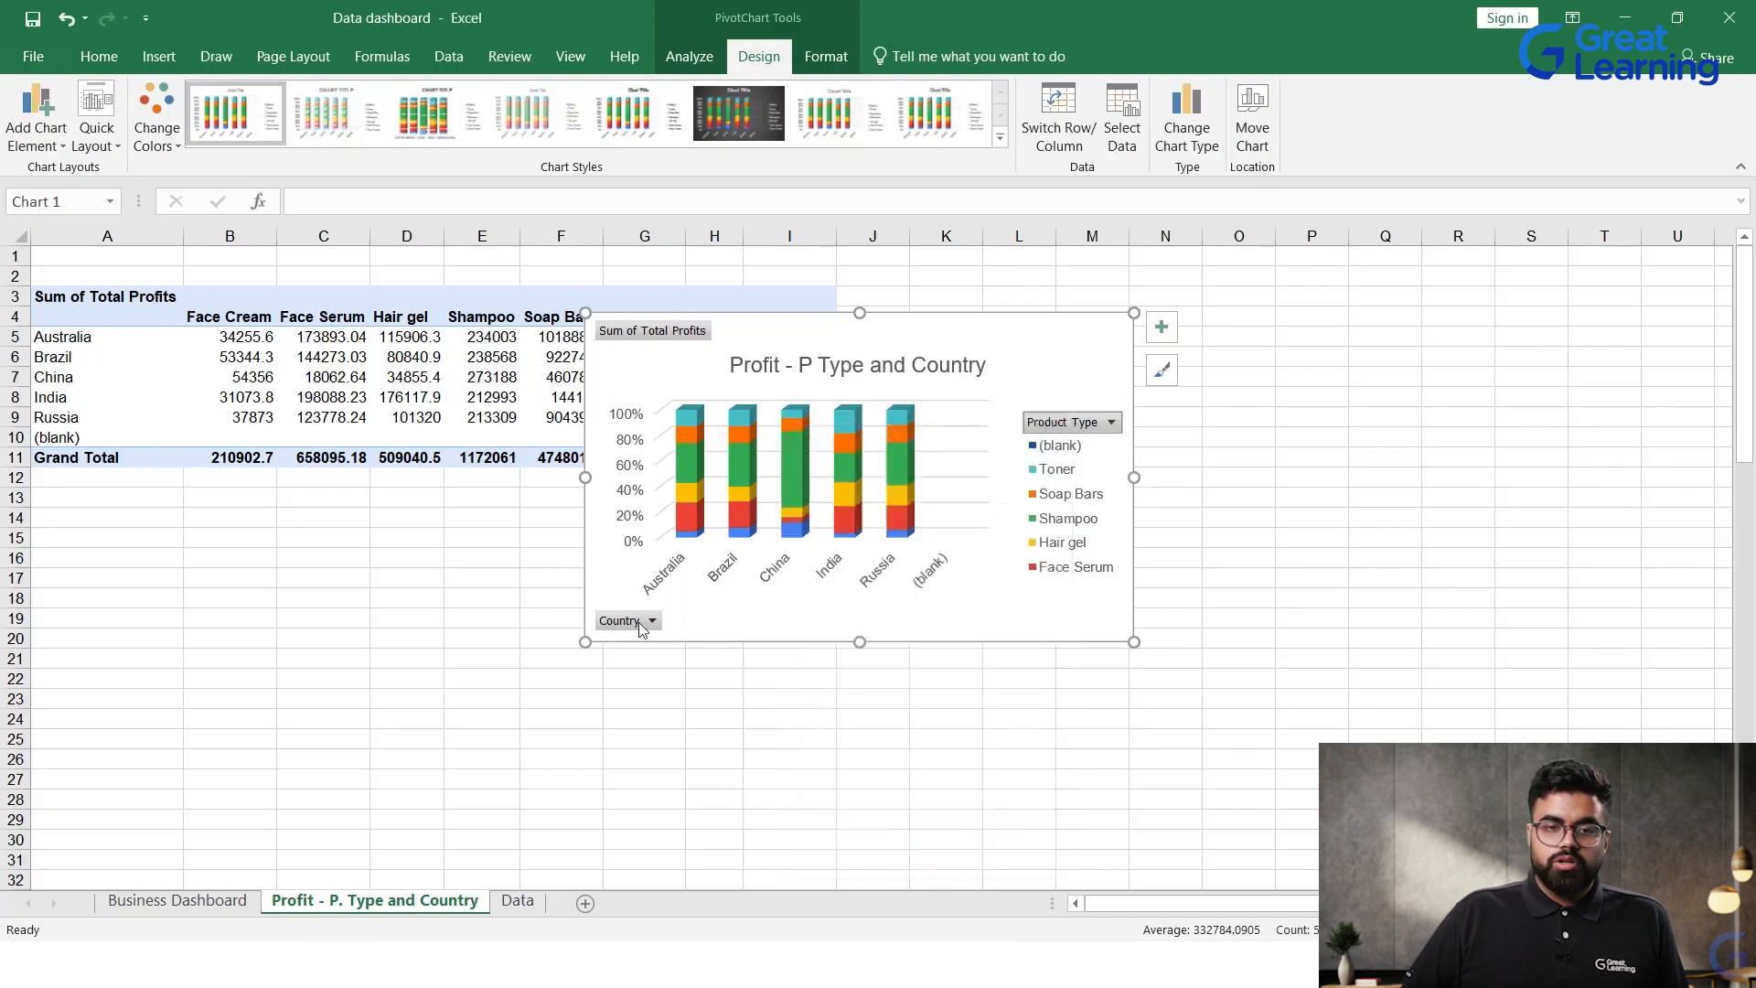
Step: Hide all field buttons on the PivotChart and move the chart away from the Soap Bars and Toner columns
left_click(1052, 423)
right_click(1068, 432)
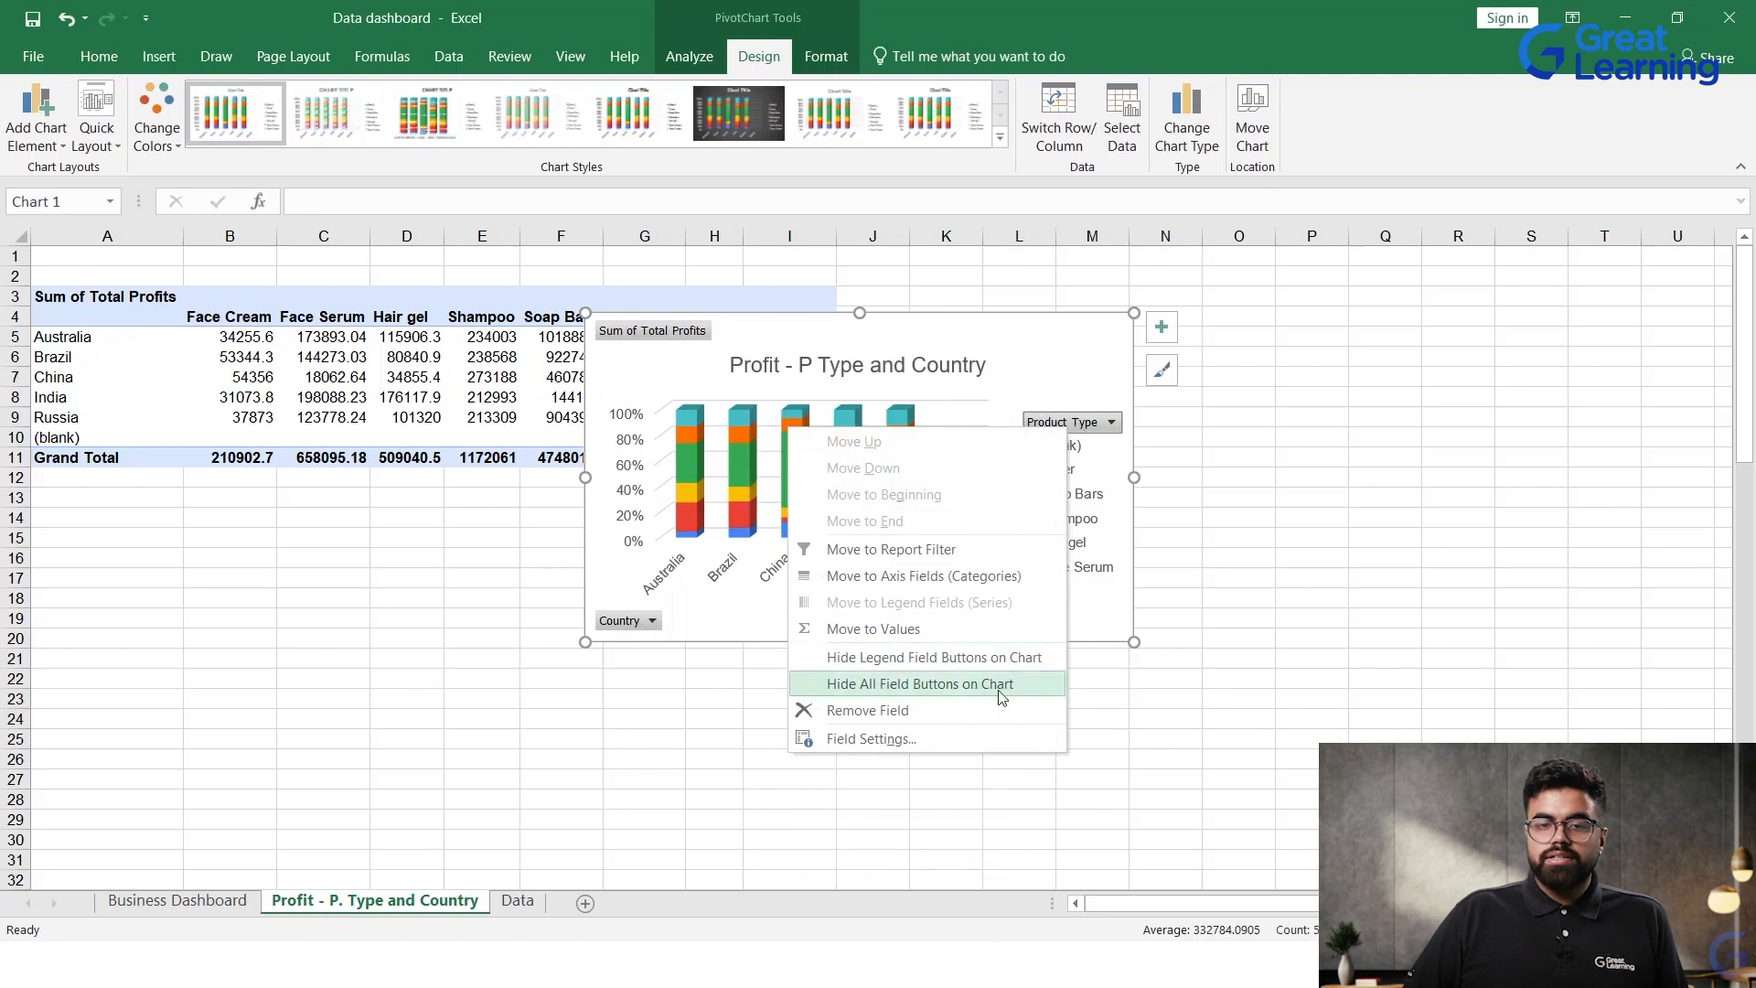
left_click(946, 695)
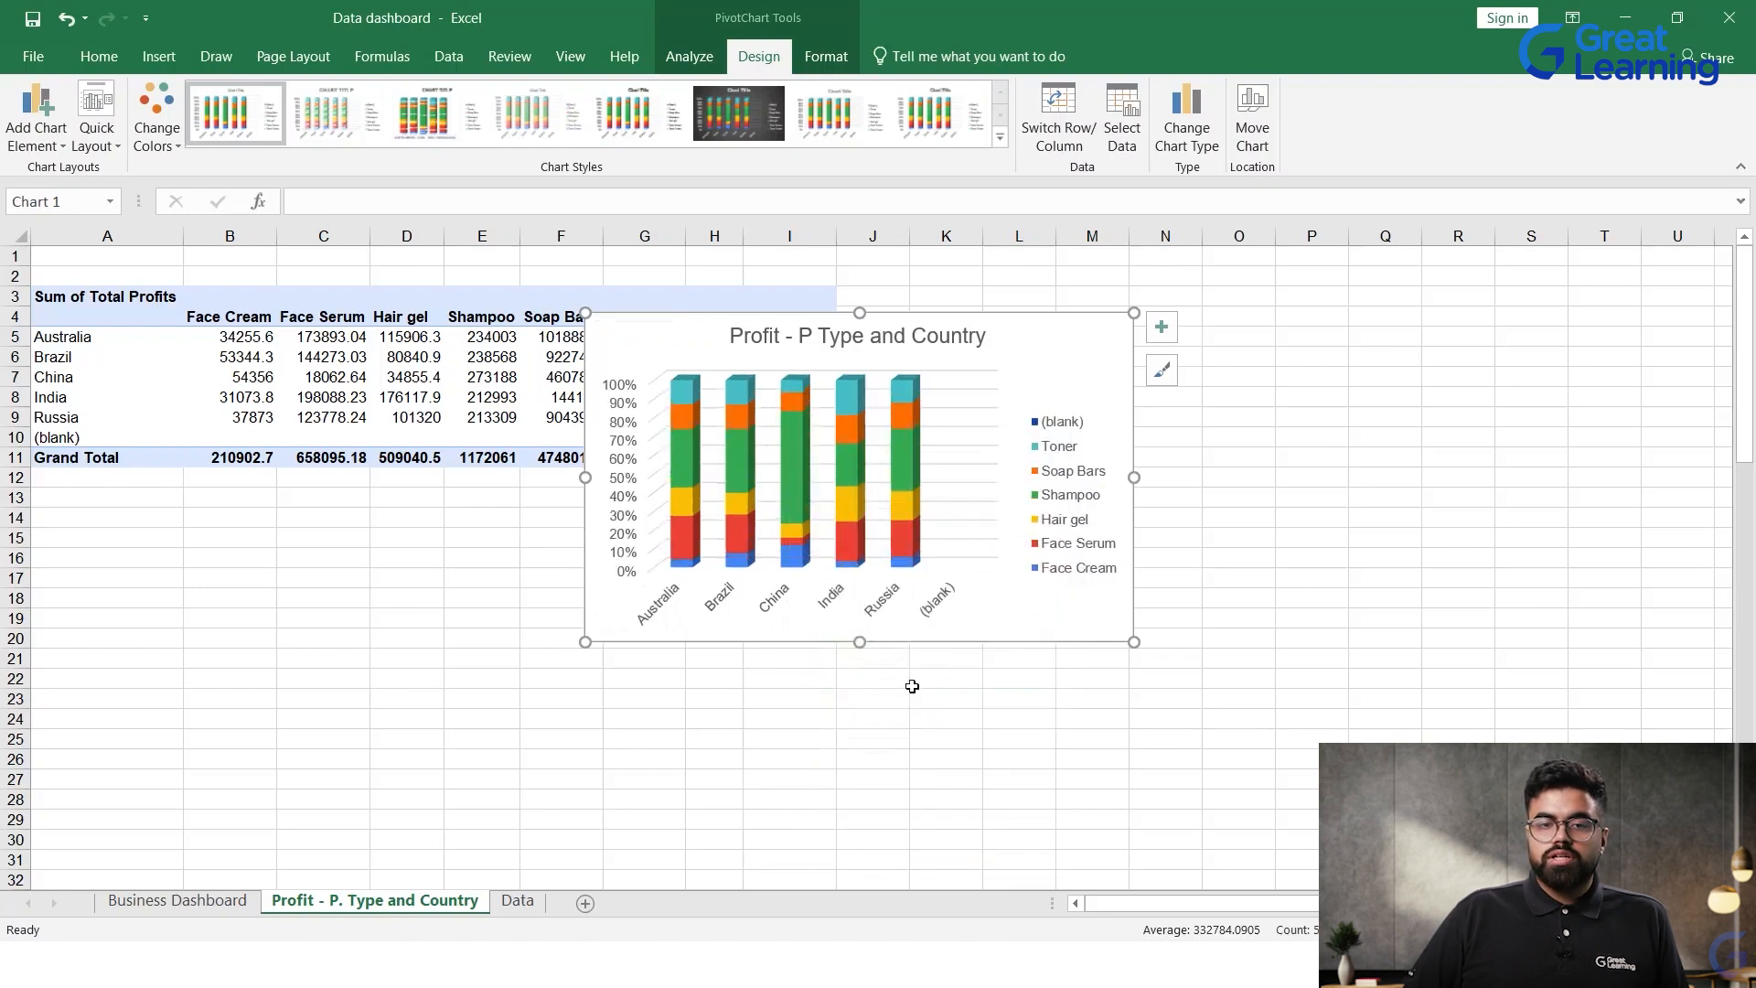
left_click_drag(1013, 388, 1162, 437)
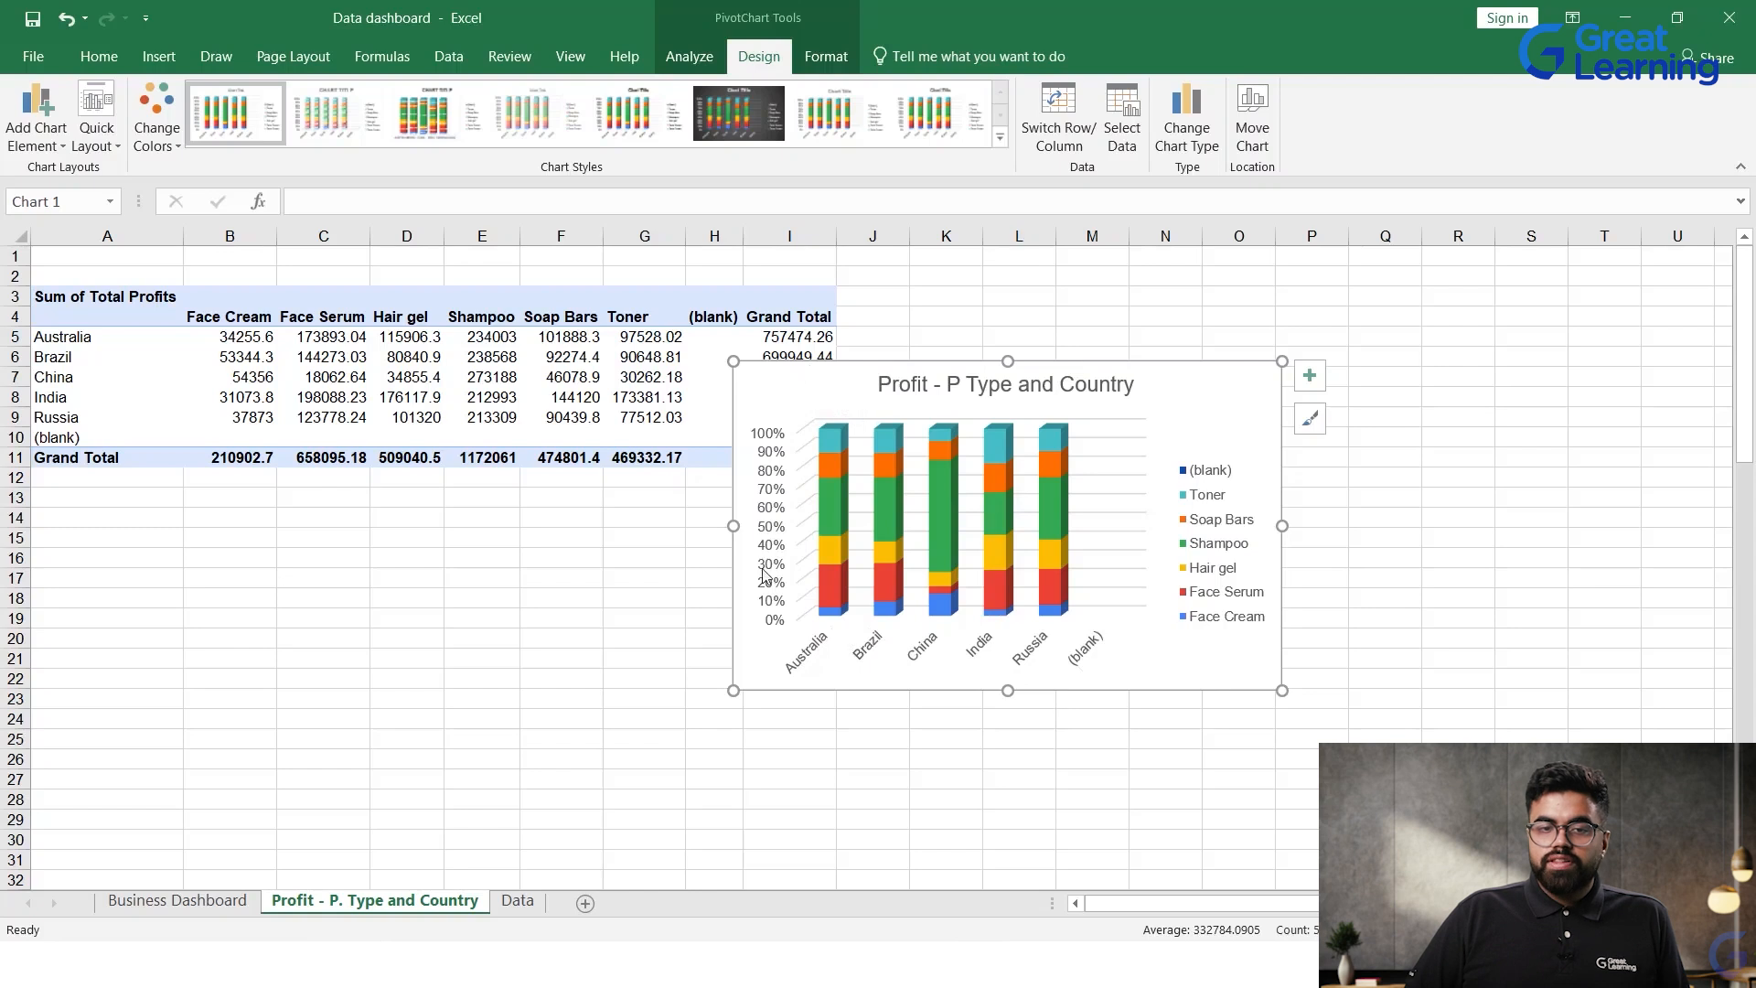
Step: Add a primary horizontal axis title to the PivotChart with the text "Country"
left_click(36, 128)
mouse_move(77, 256)
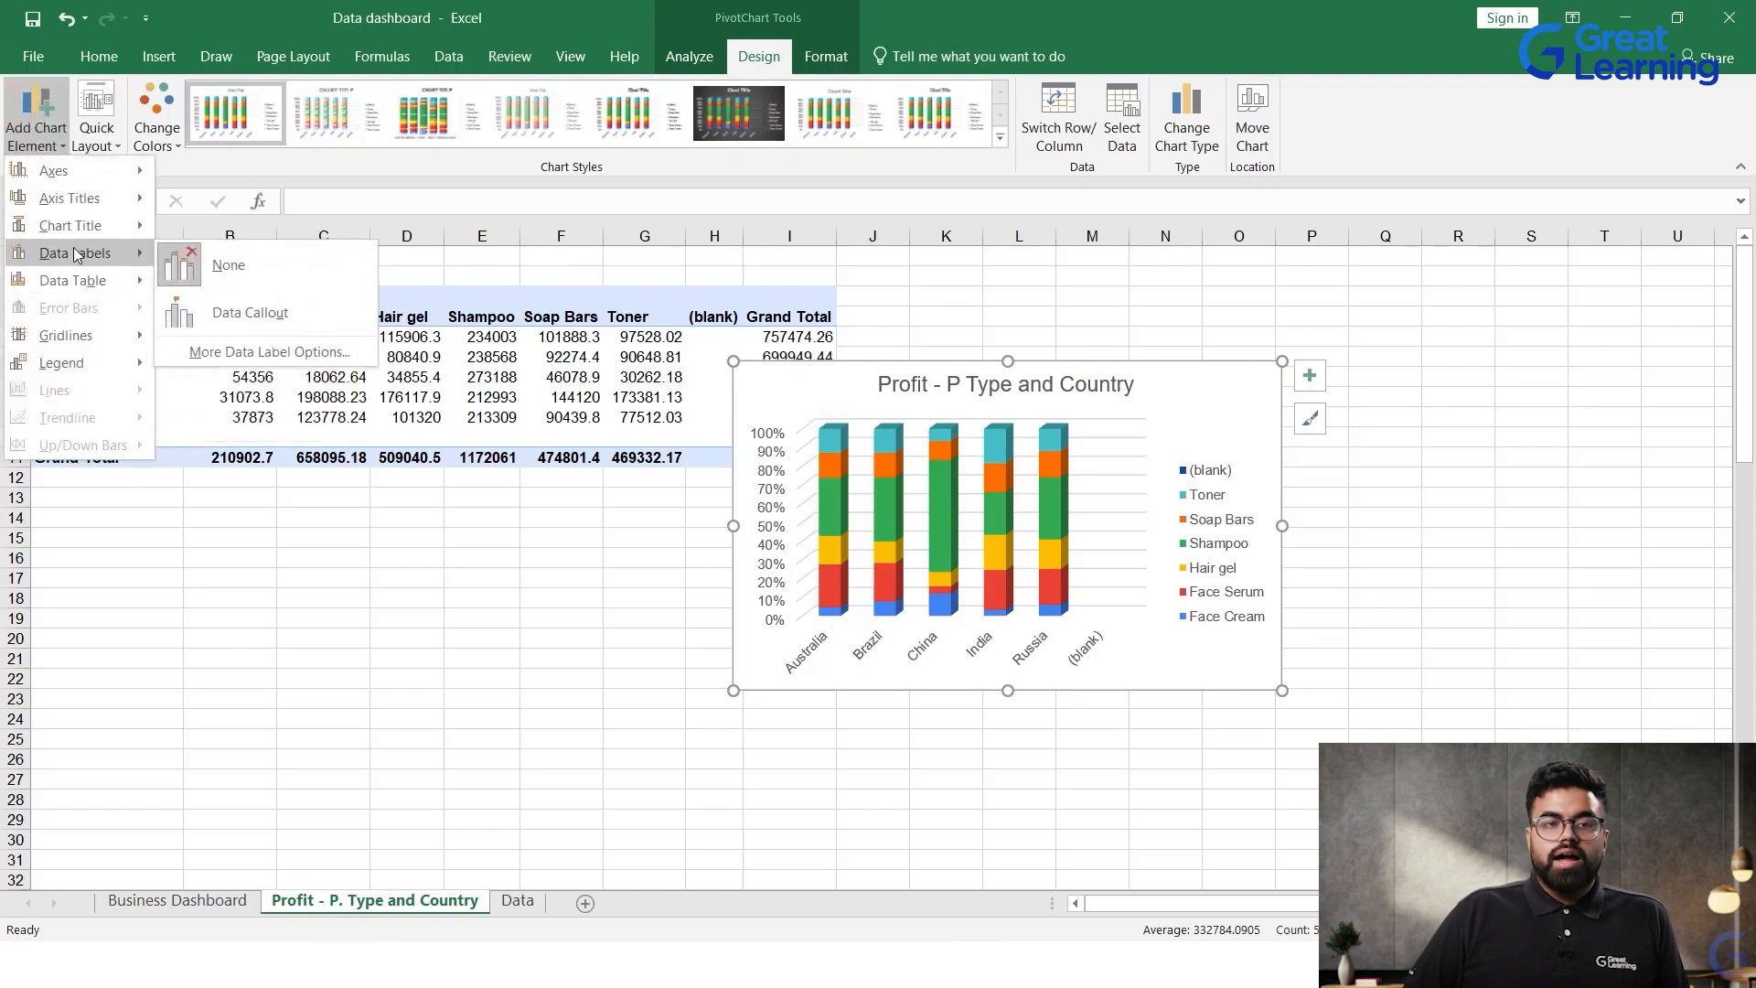
mouse_move(110, 198)
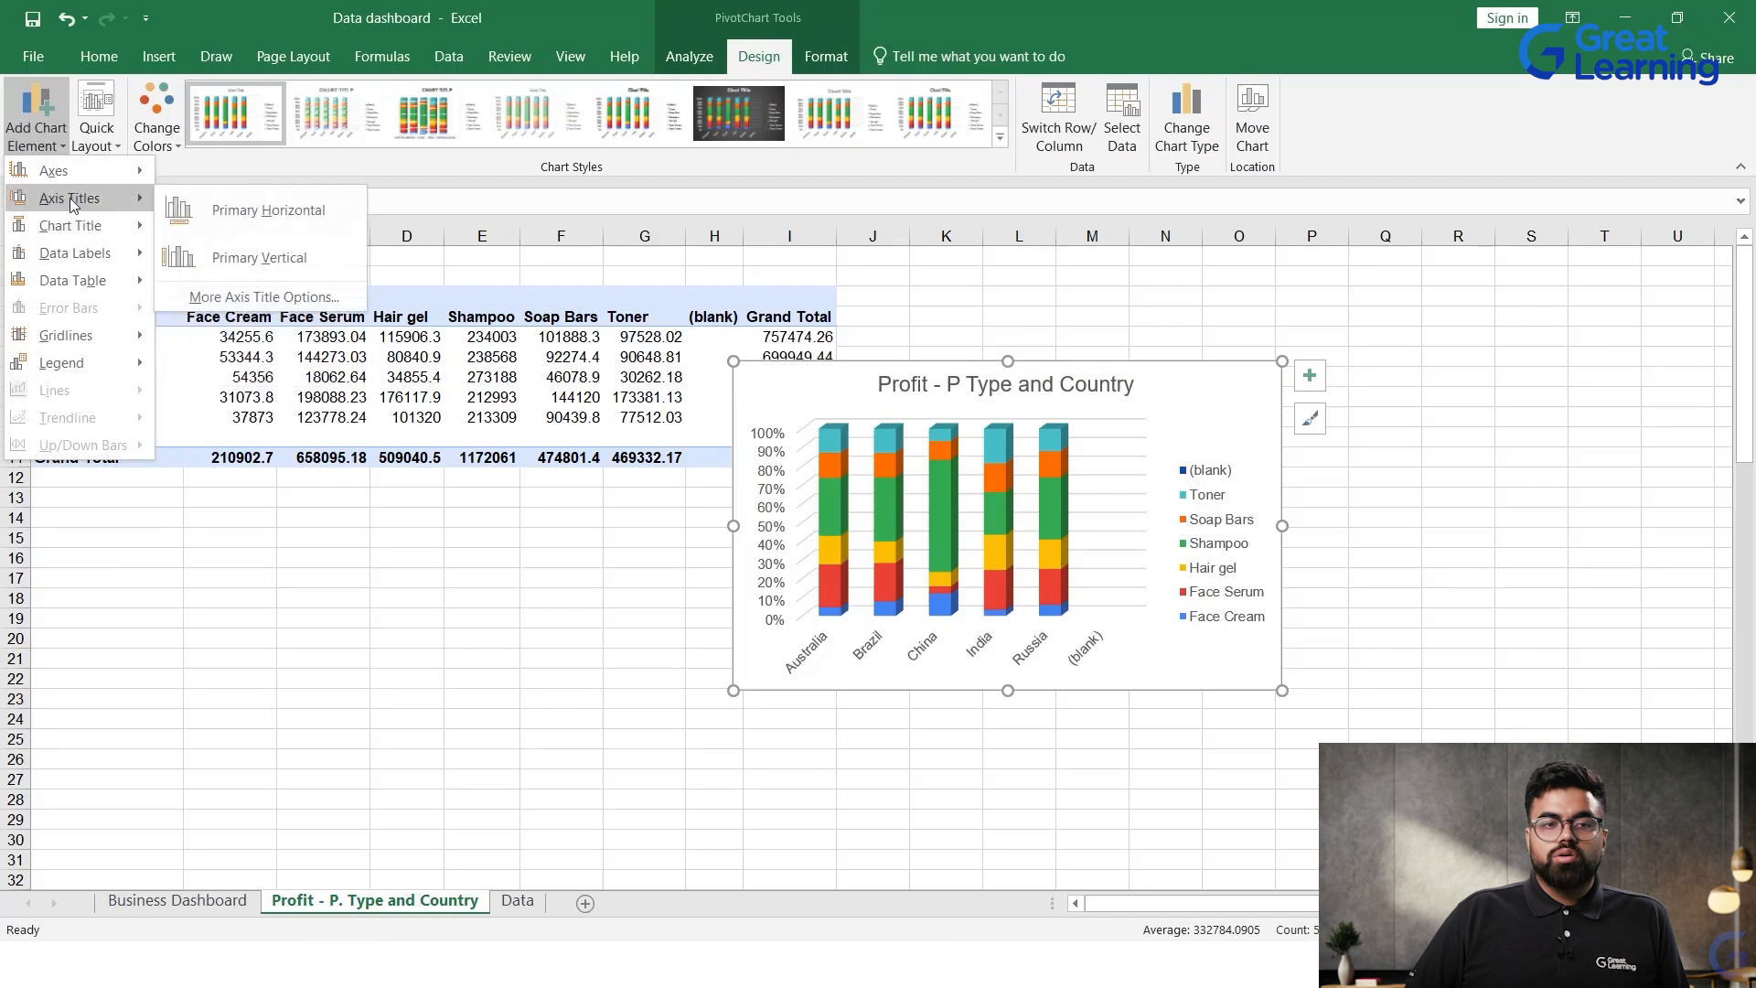
left_click(265, 210)
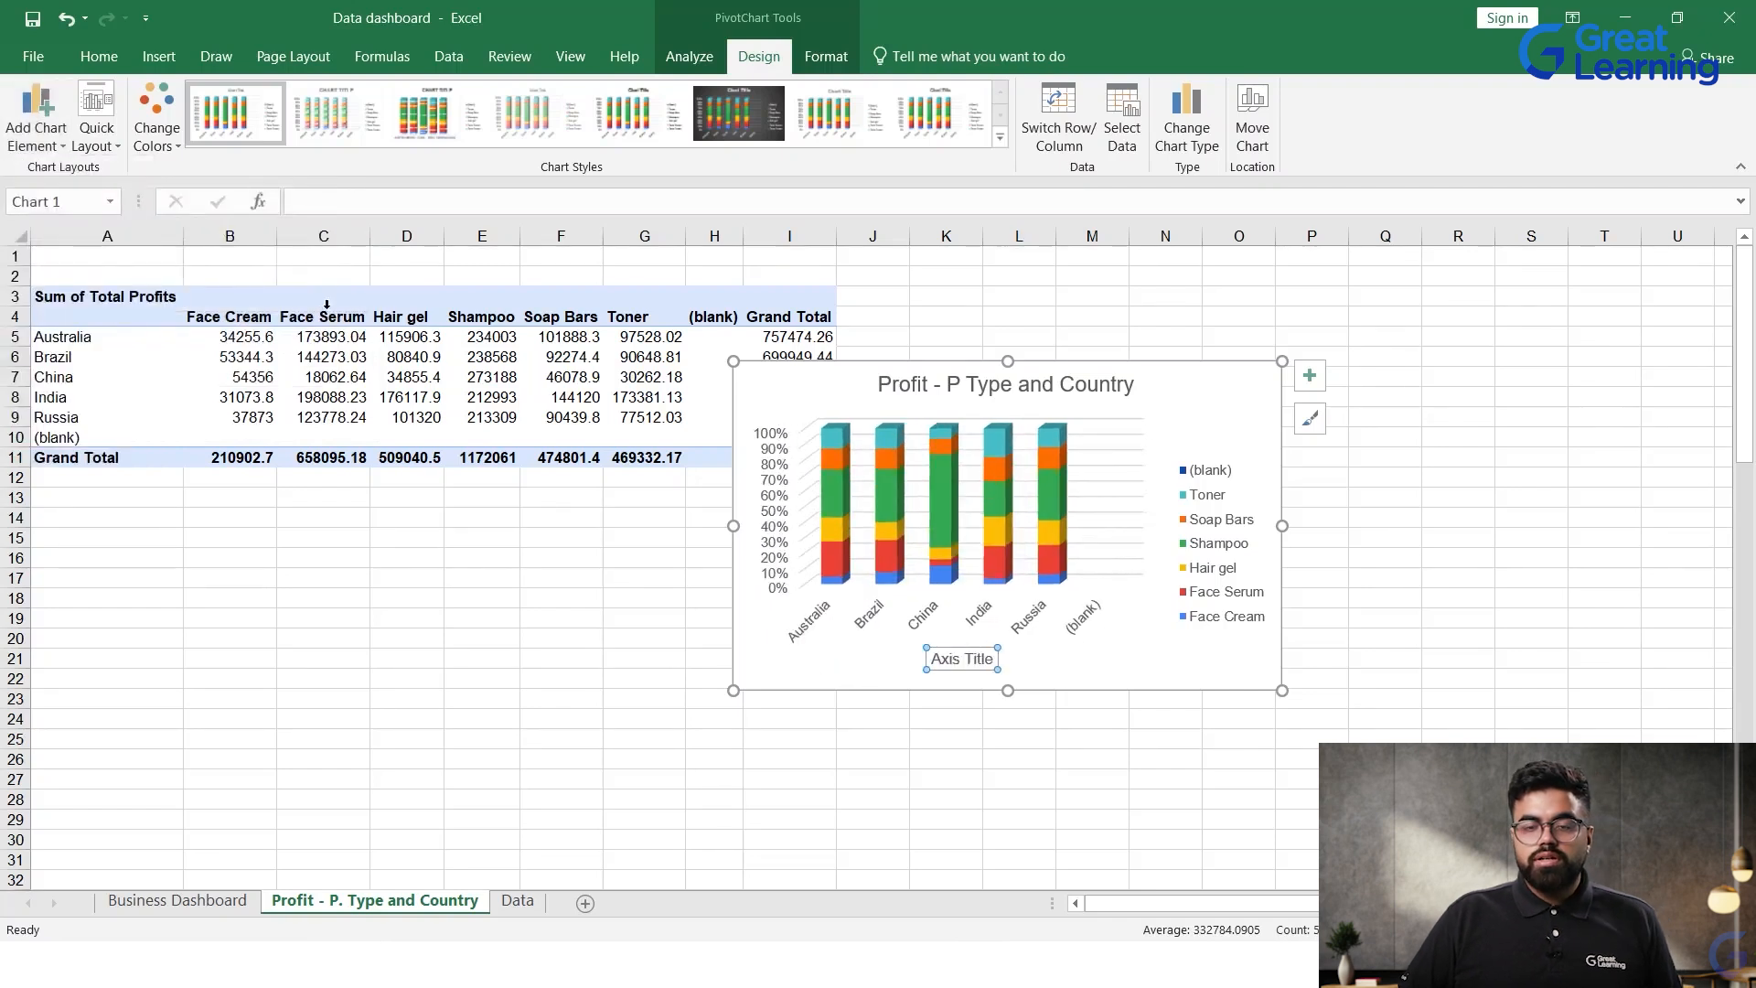
type("Cou")
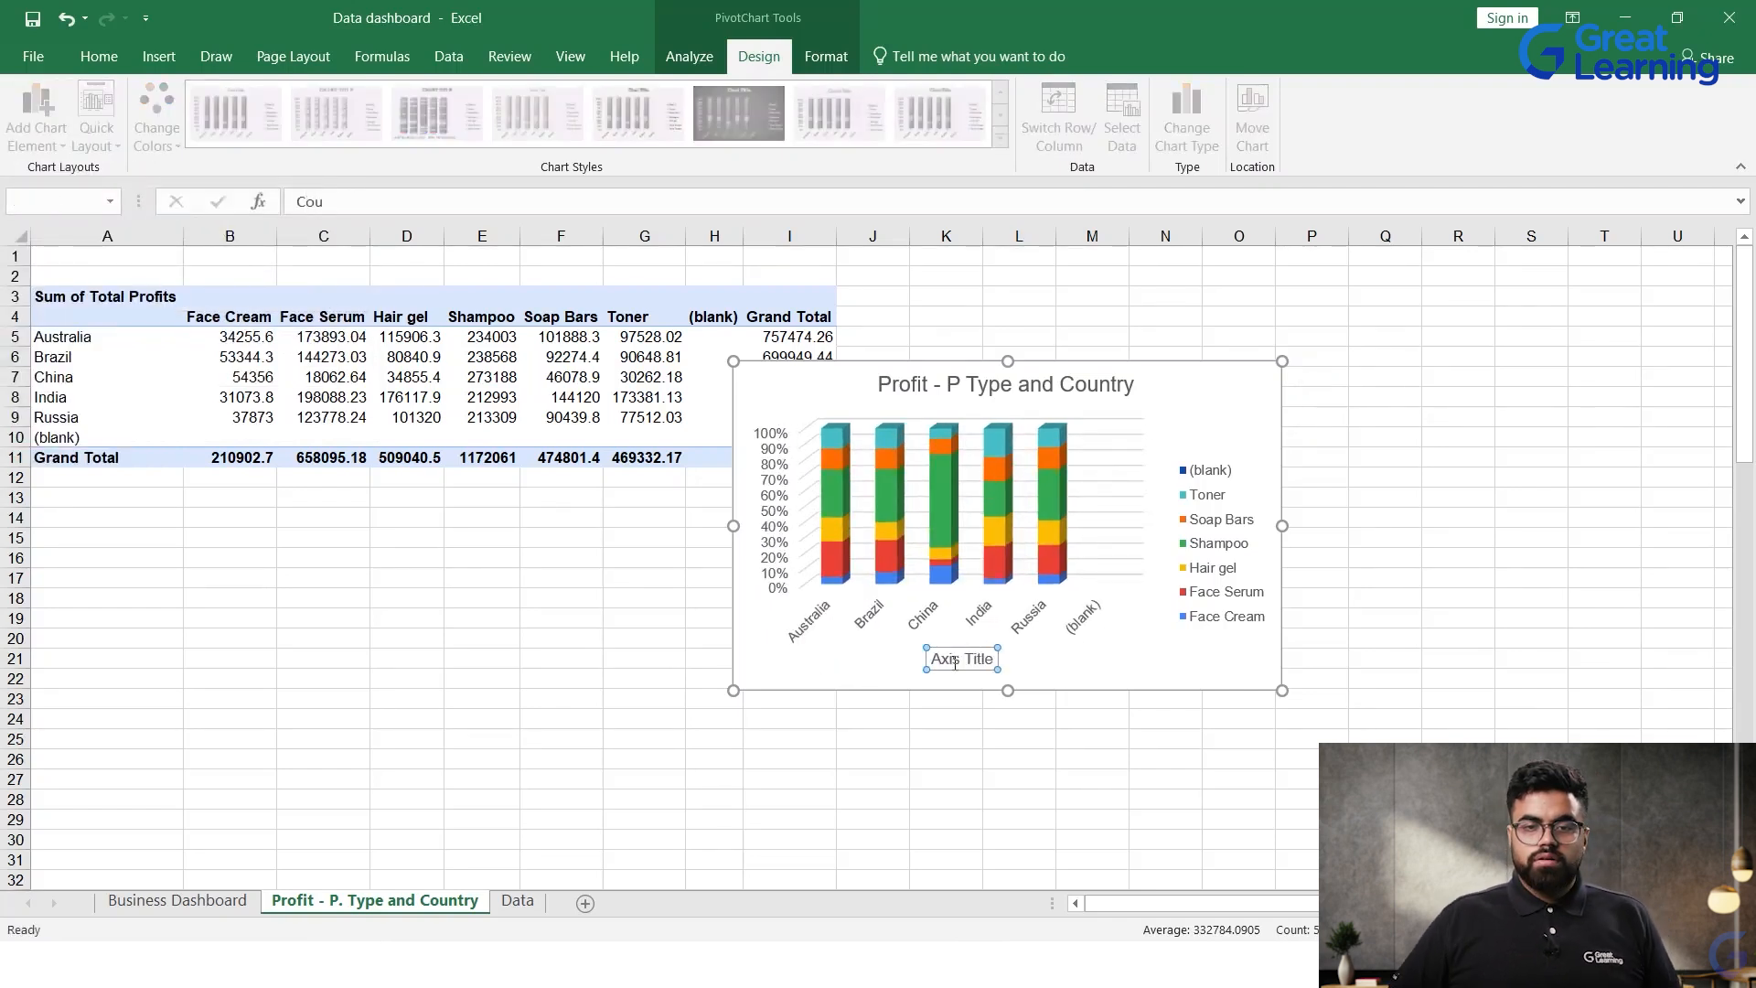
key("Return")
type("ntry")
left_click(963, 754)
left_click(806, 434)
Step: Add a primary vertical axis title to the PivotChart with the text "Profit %"
left_click(36, 119)
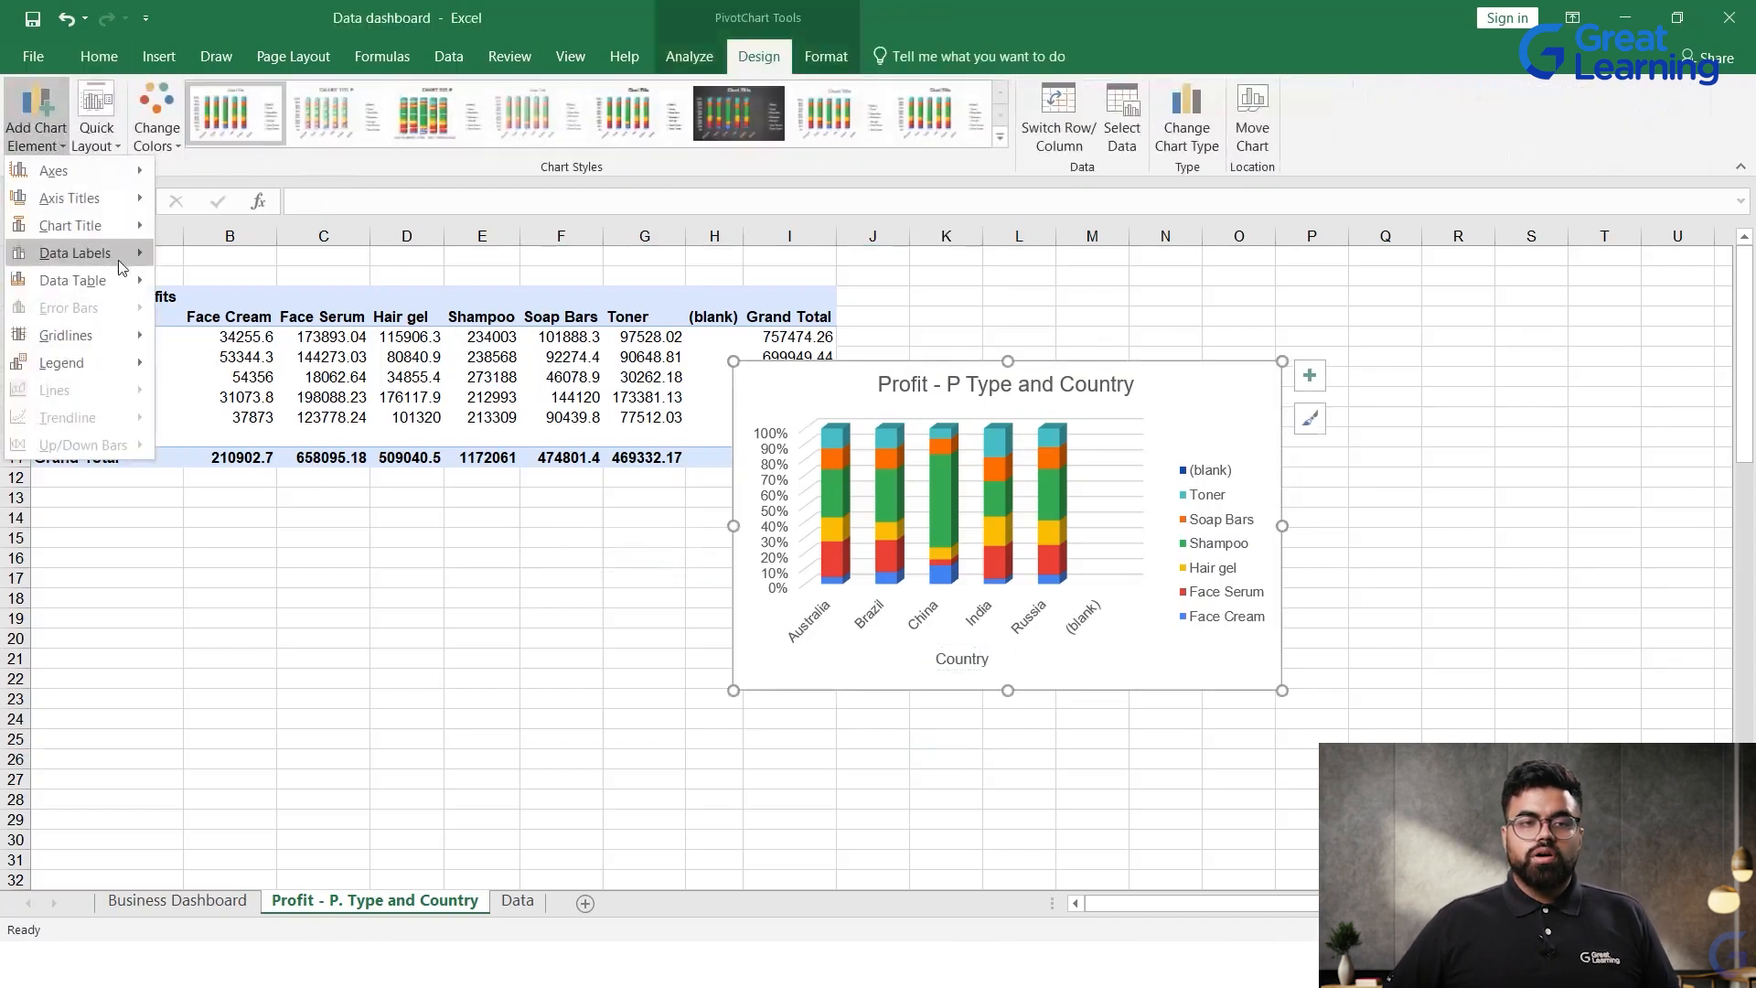
mouse_move(101, 197)
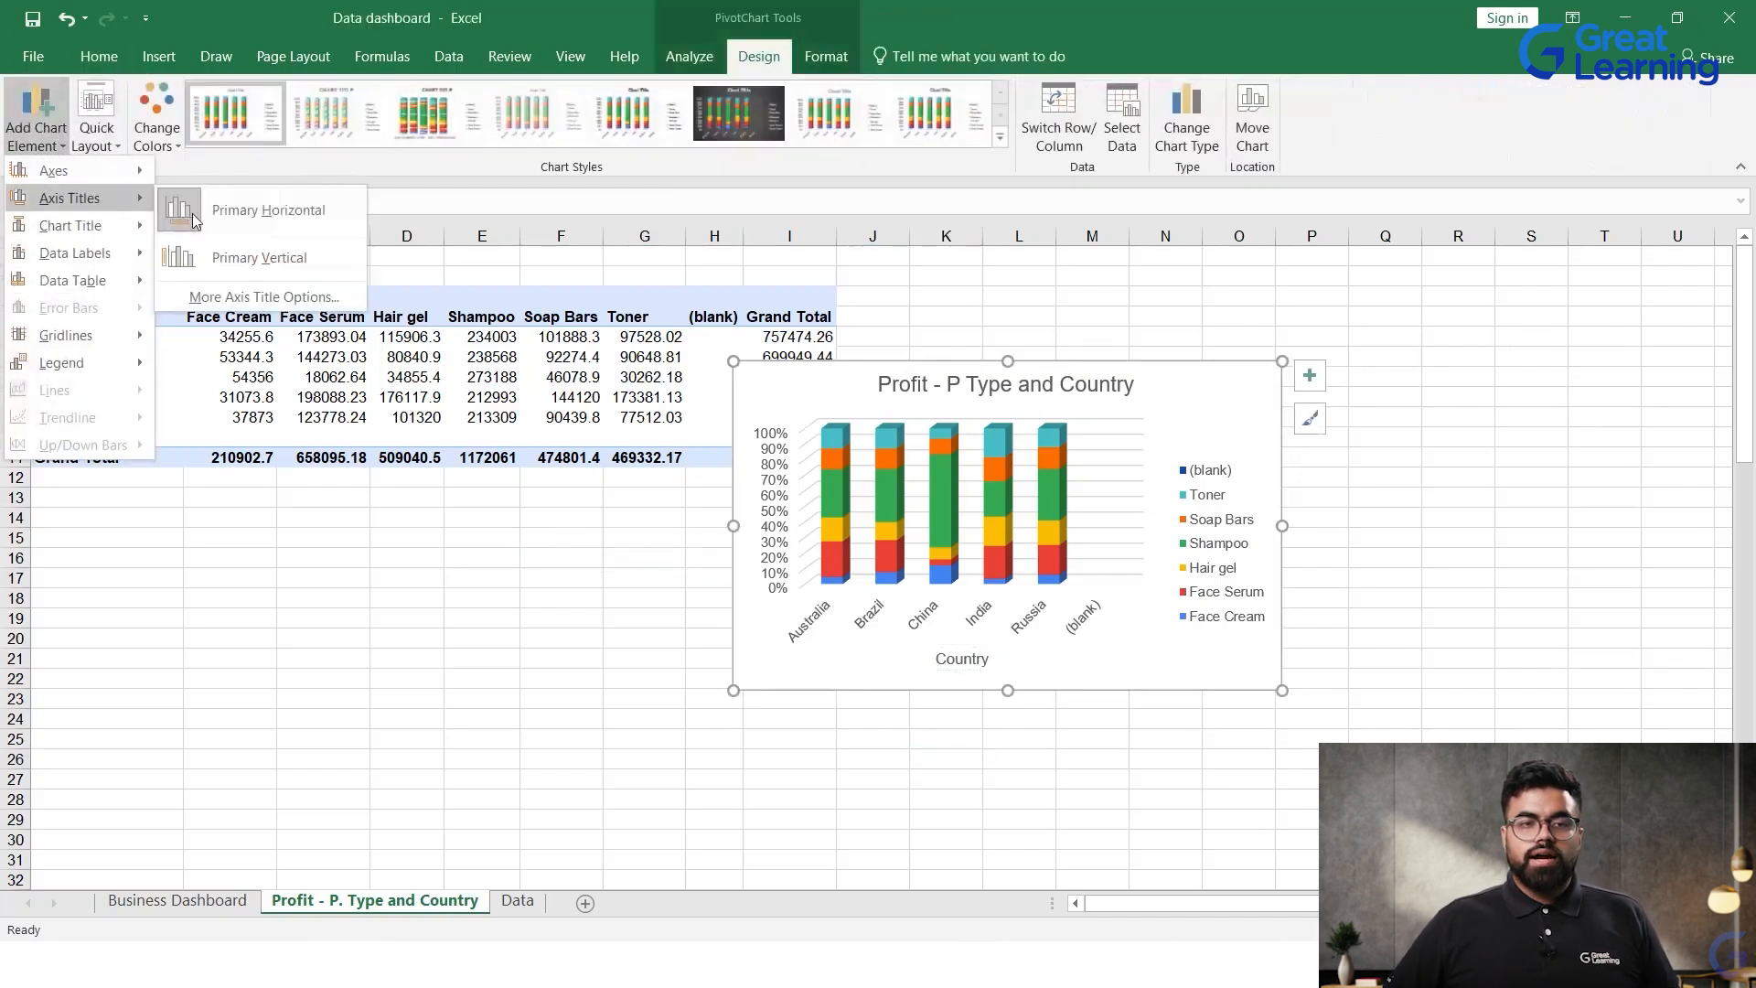
left_click(263, 260)
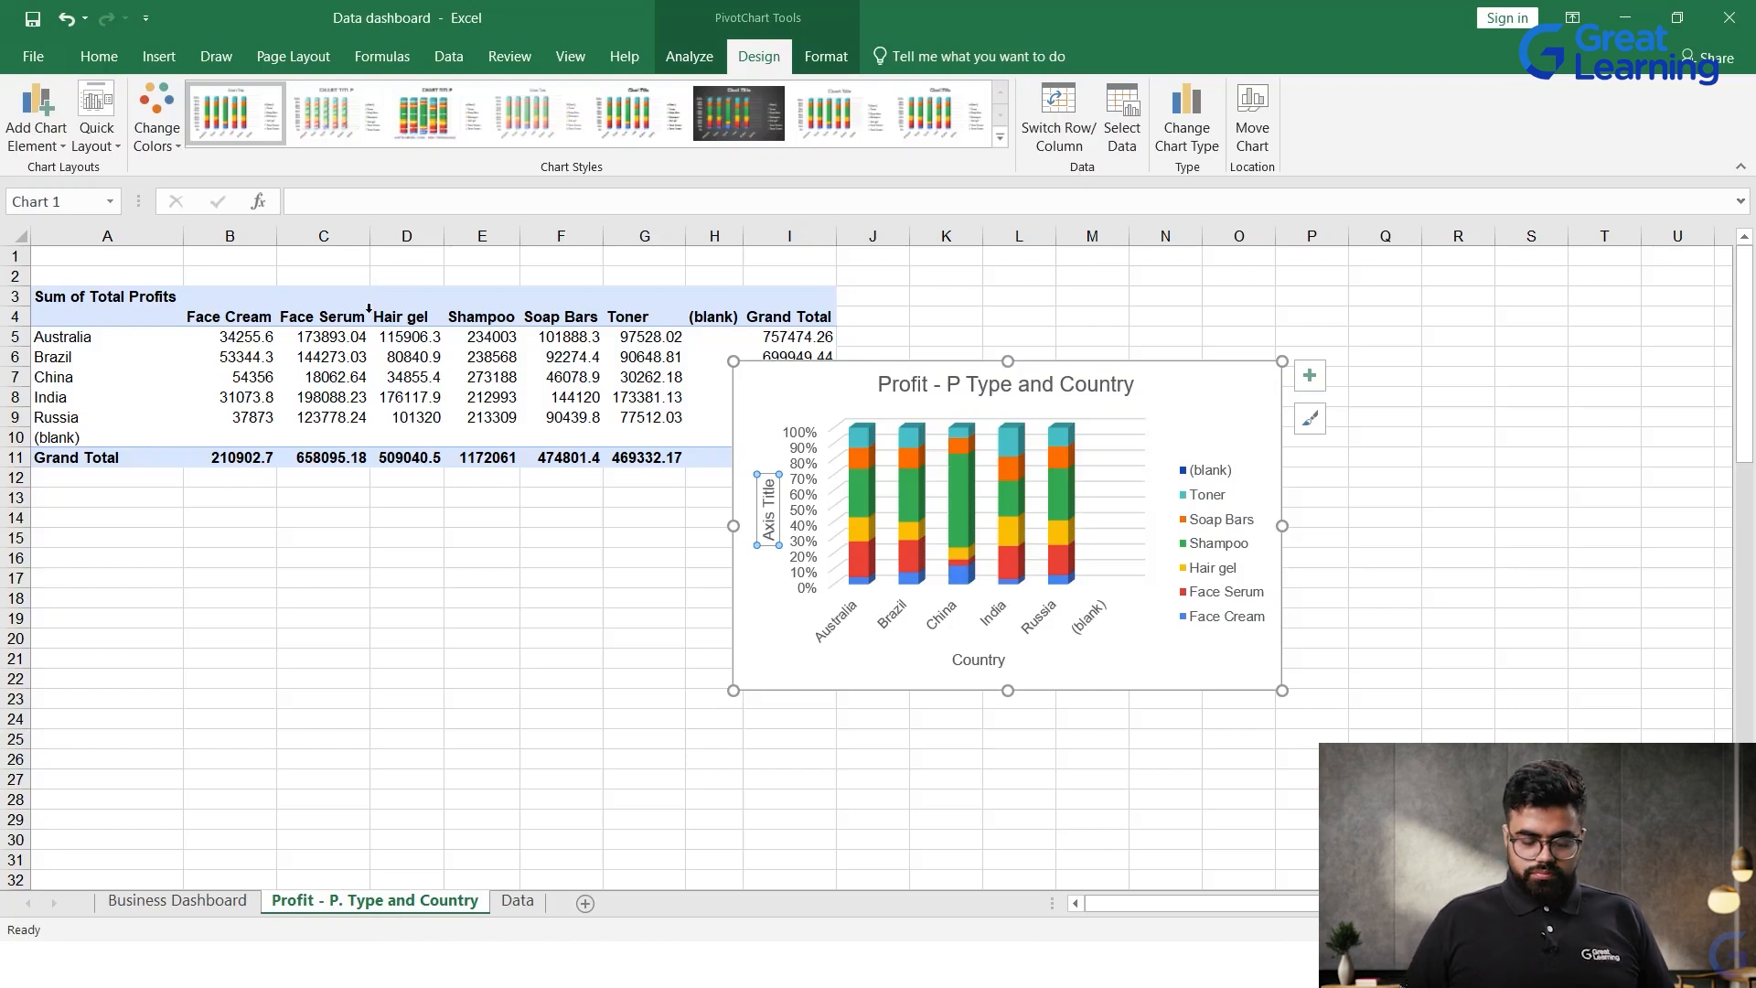
type("Prof")
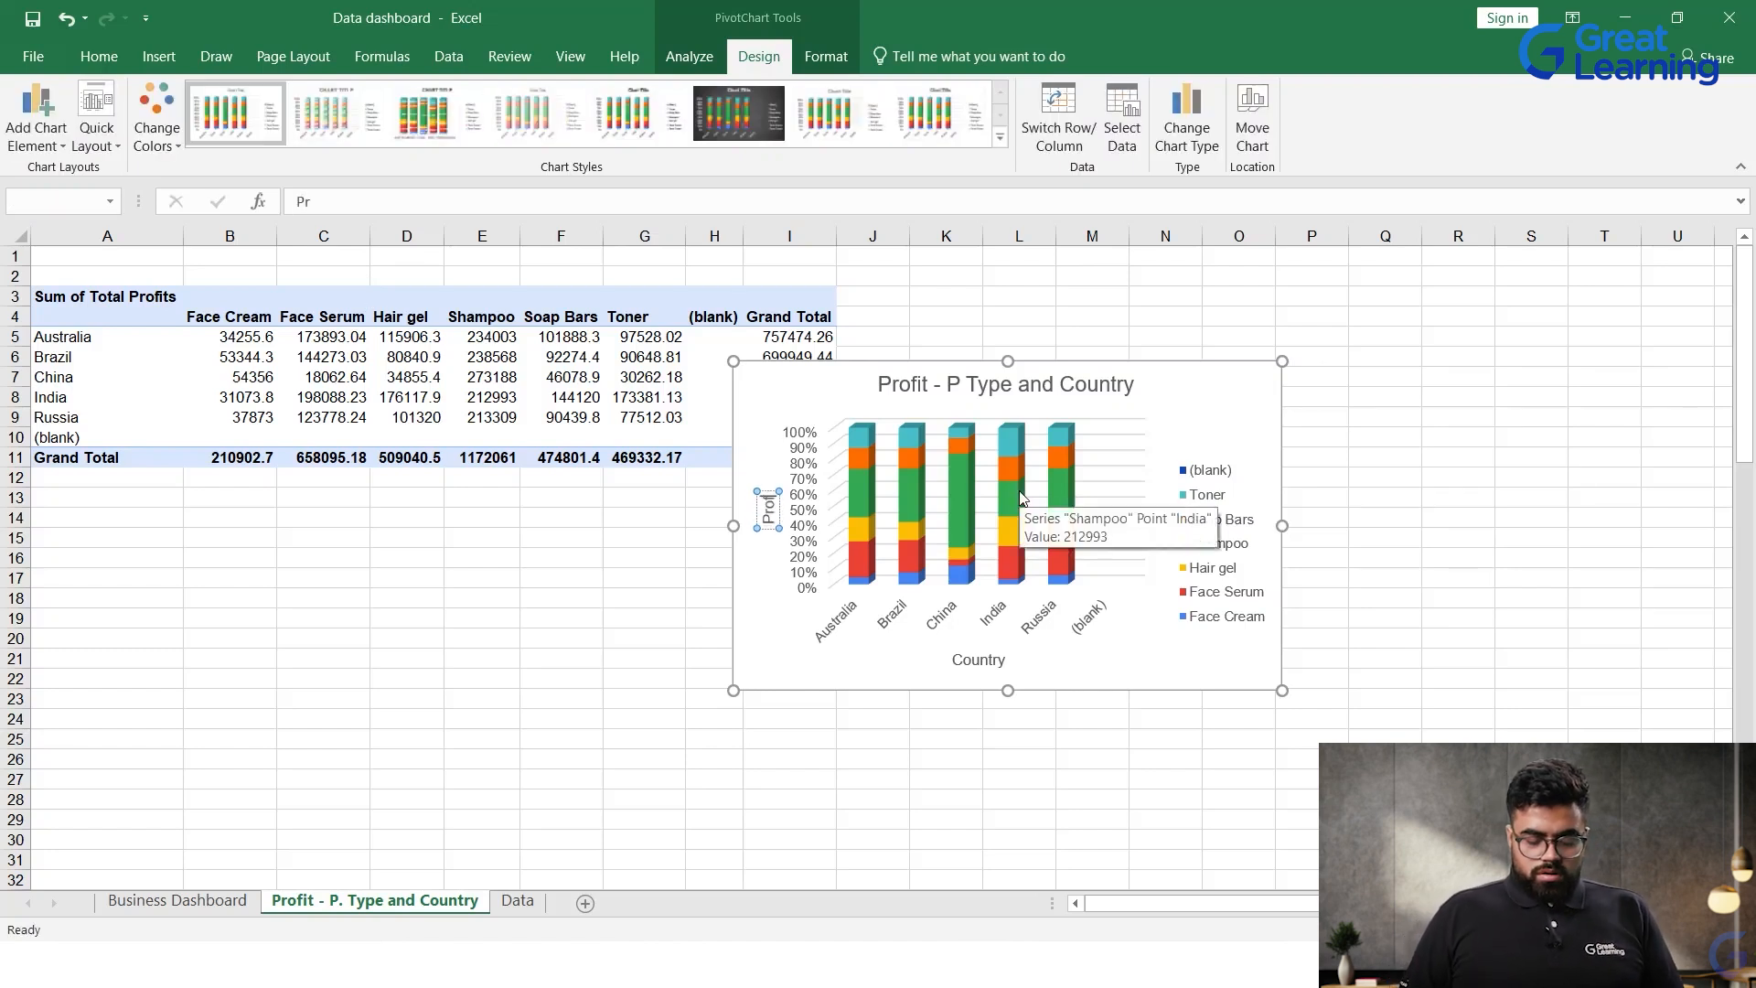
type("it %")
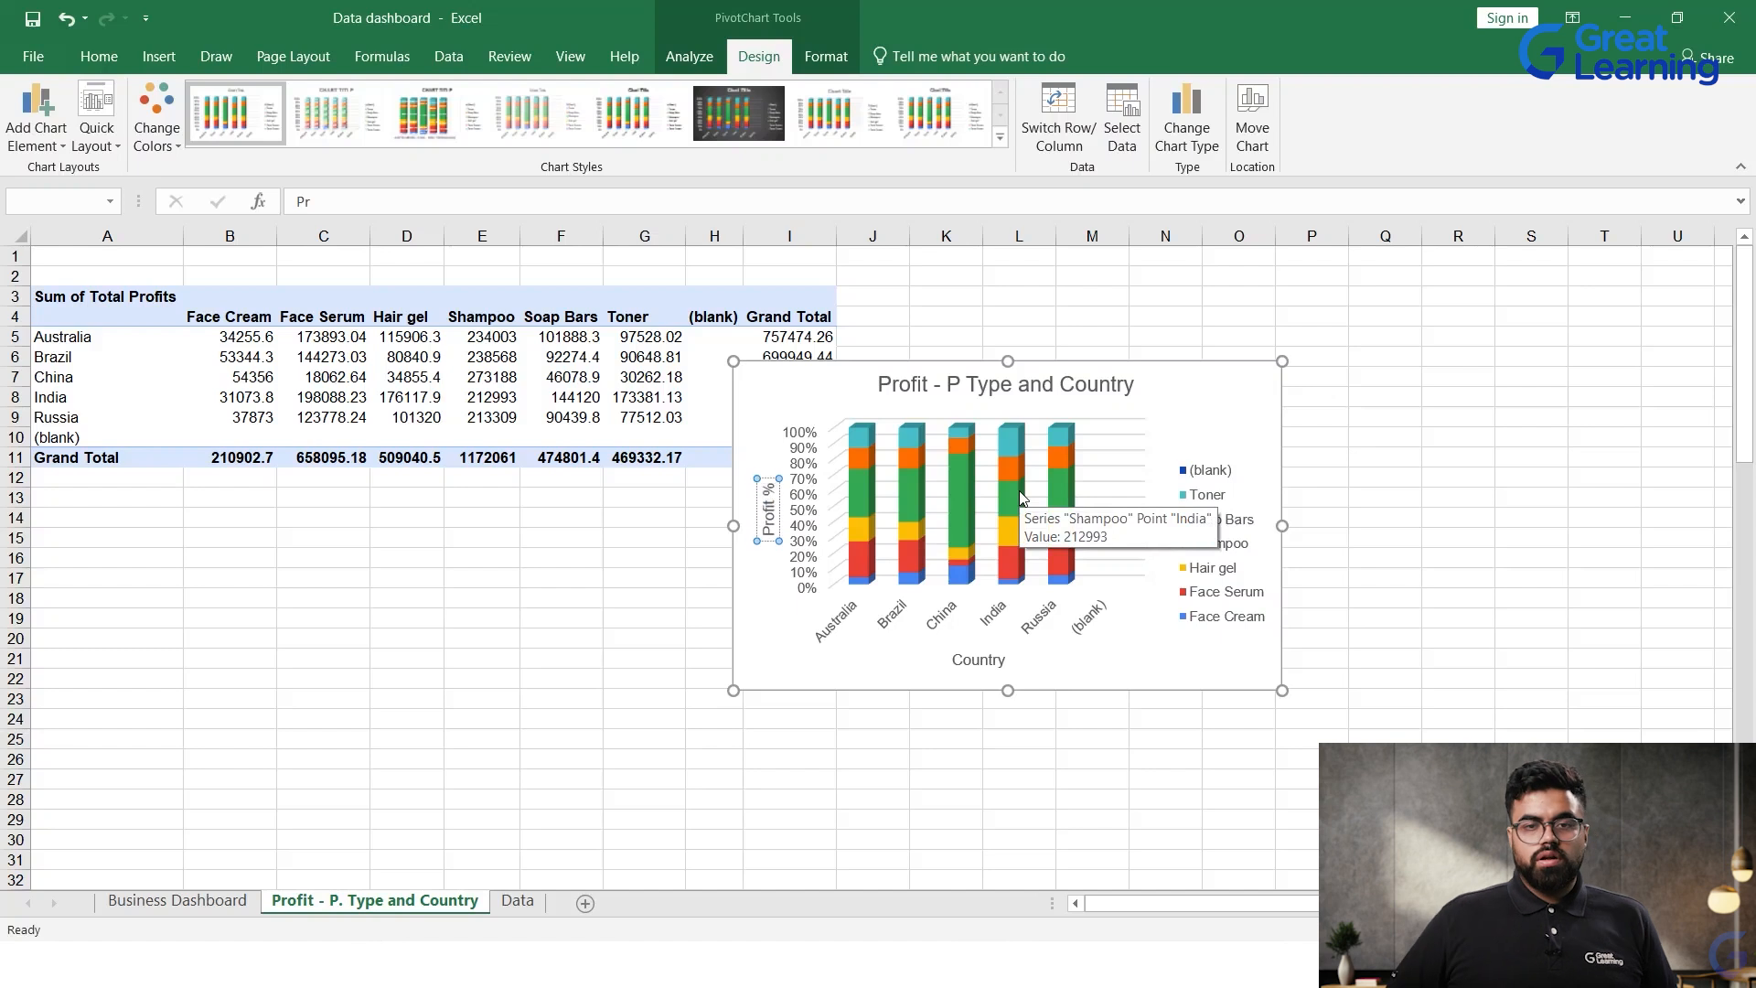
left_click(1171, 759)
left_click(1080, 483)
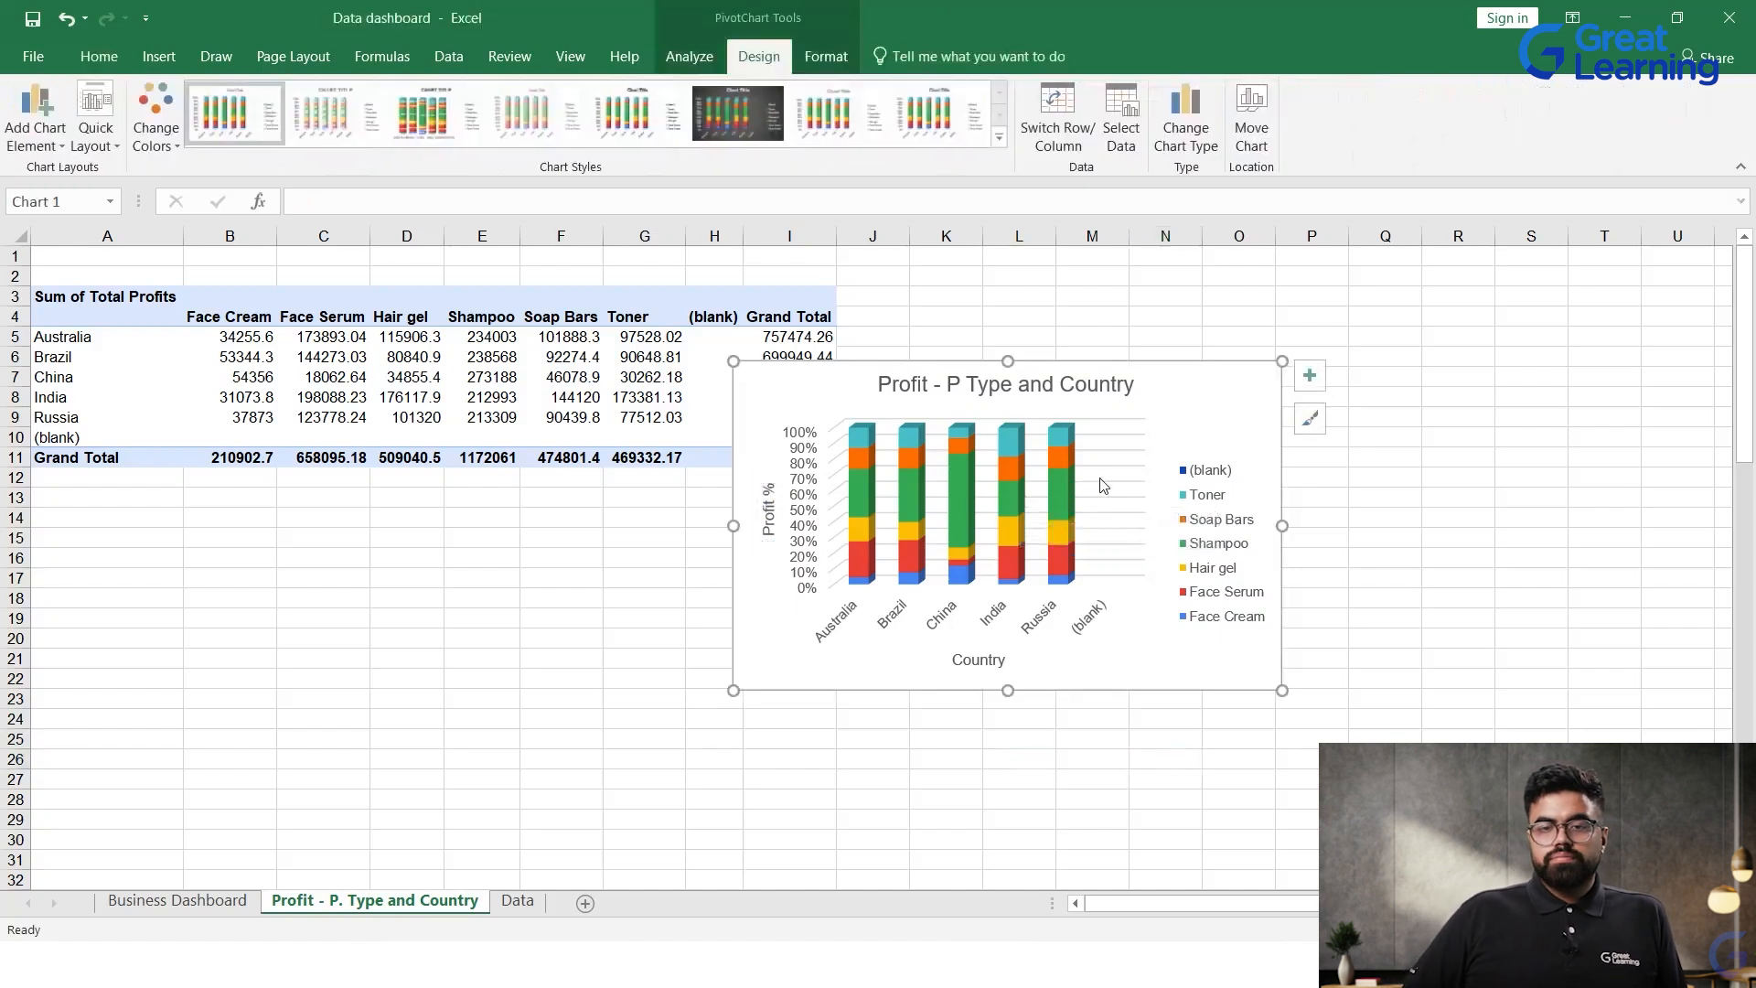
double_click(1177, 430)
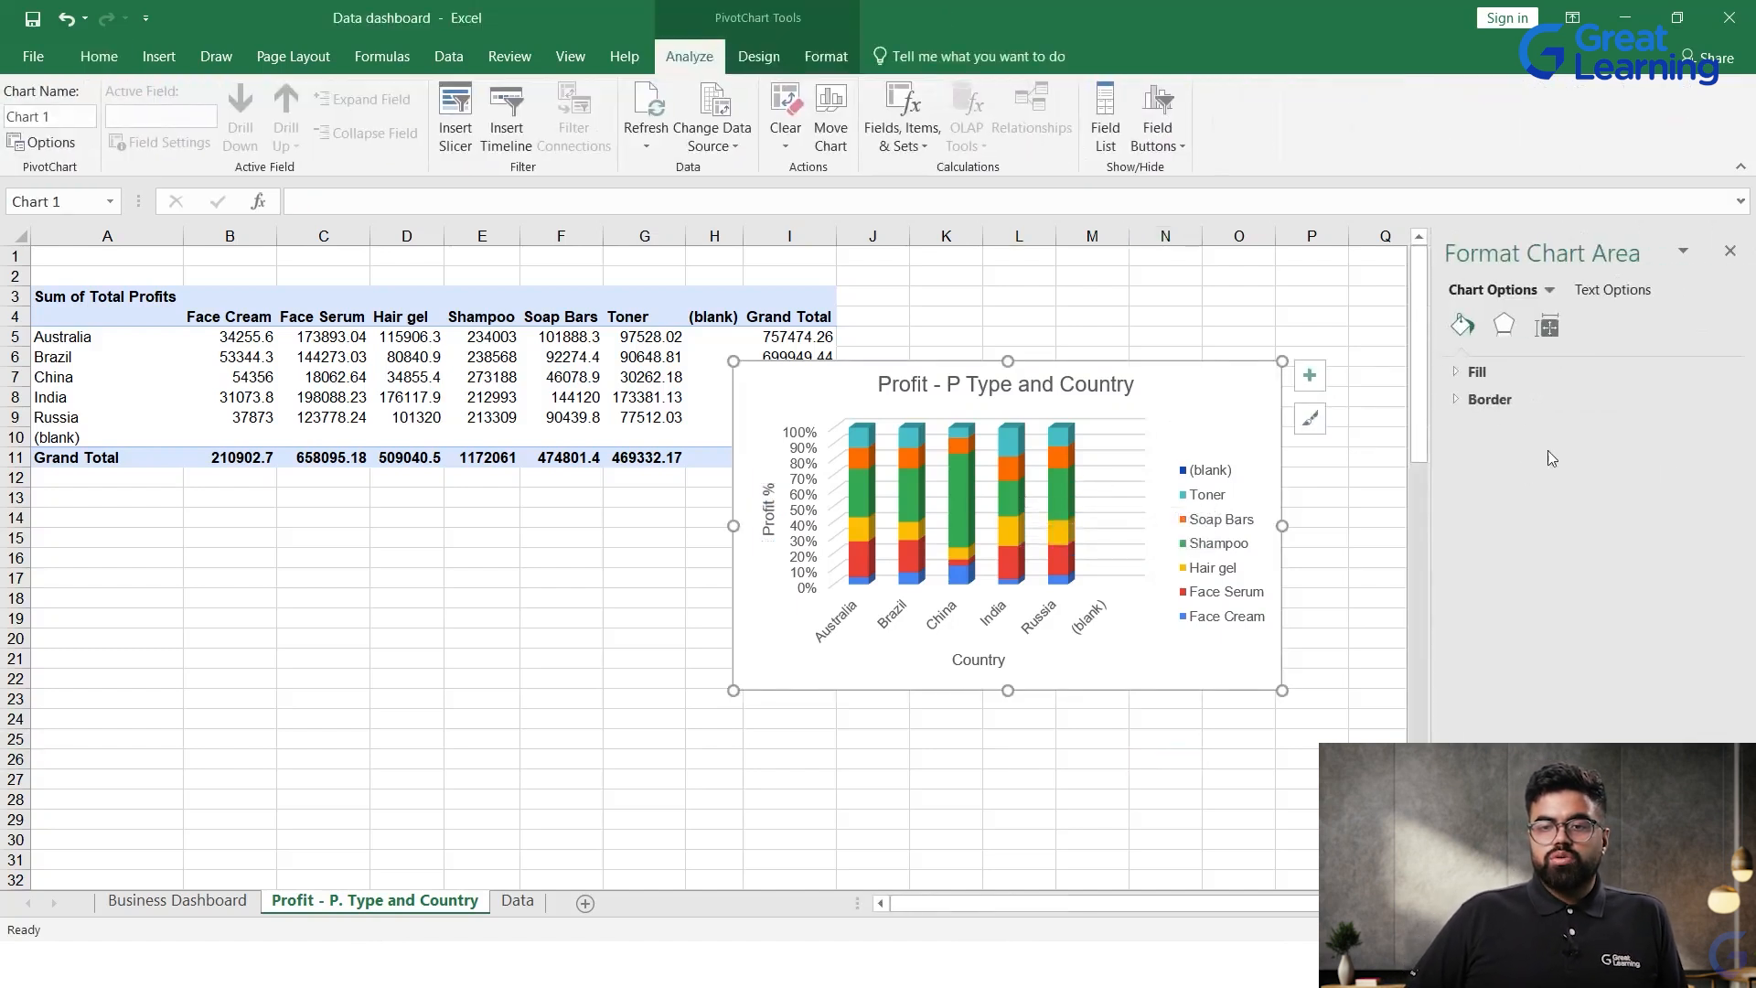
left_click(561, 296)
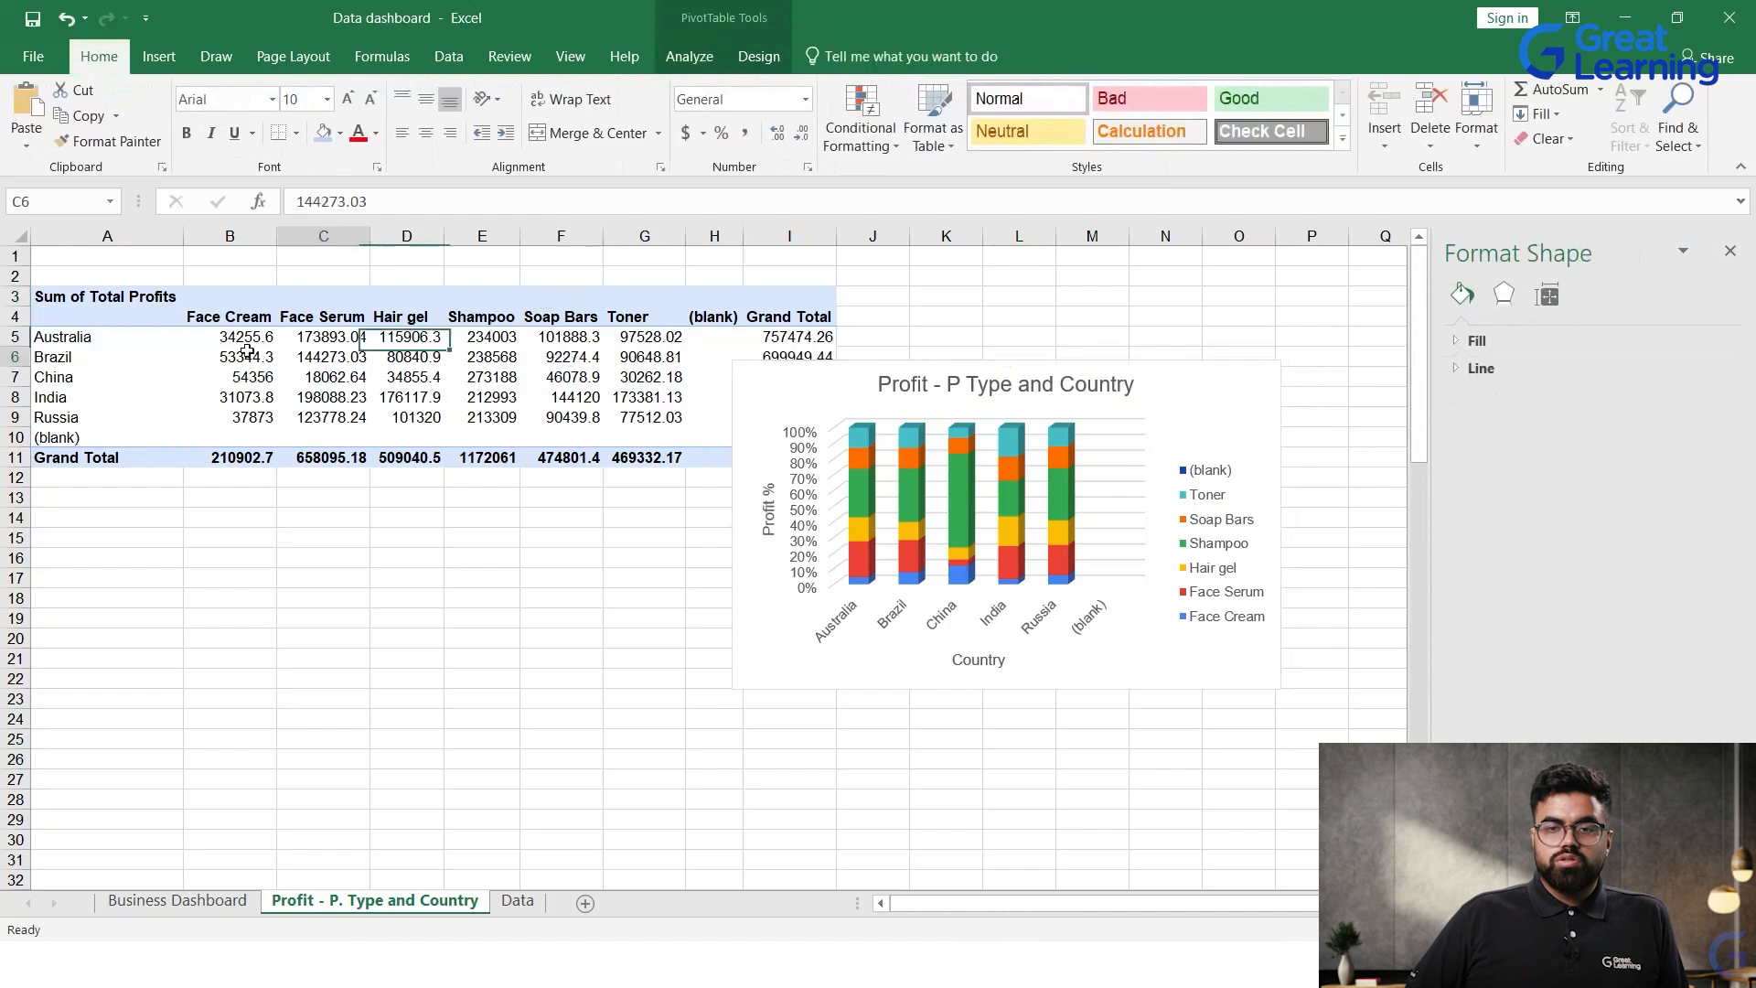
left_click(113, 341)
left_click(1729, 250)
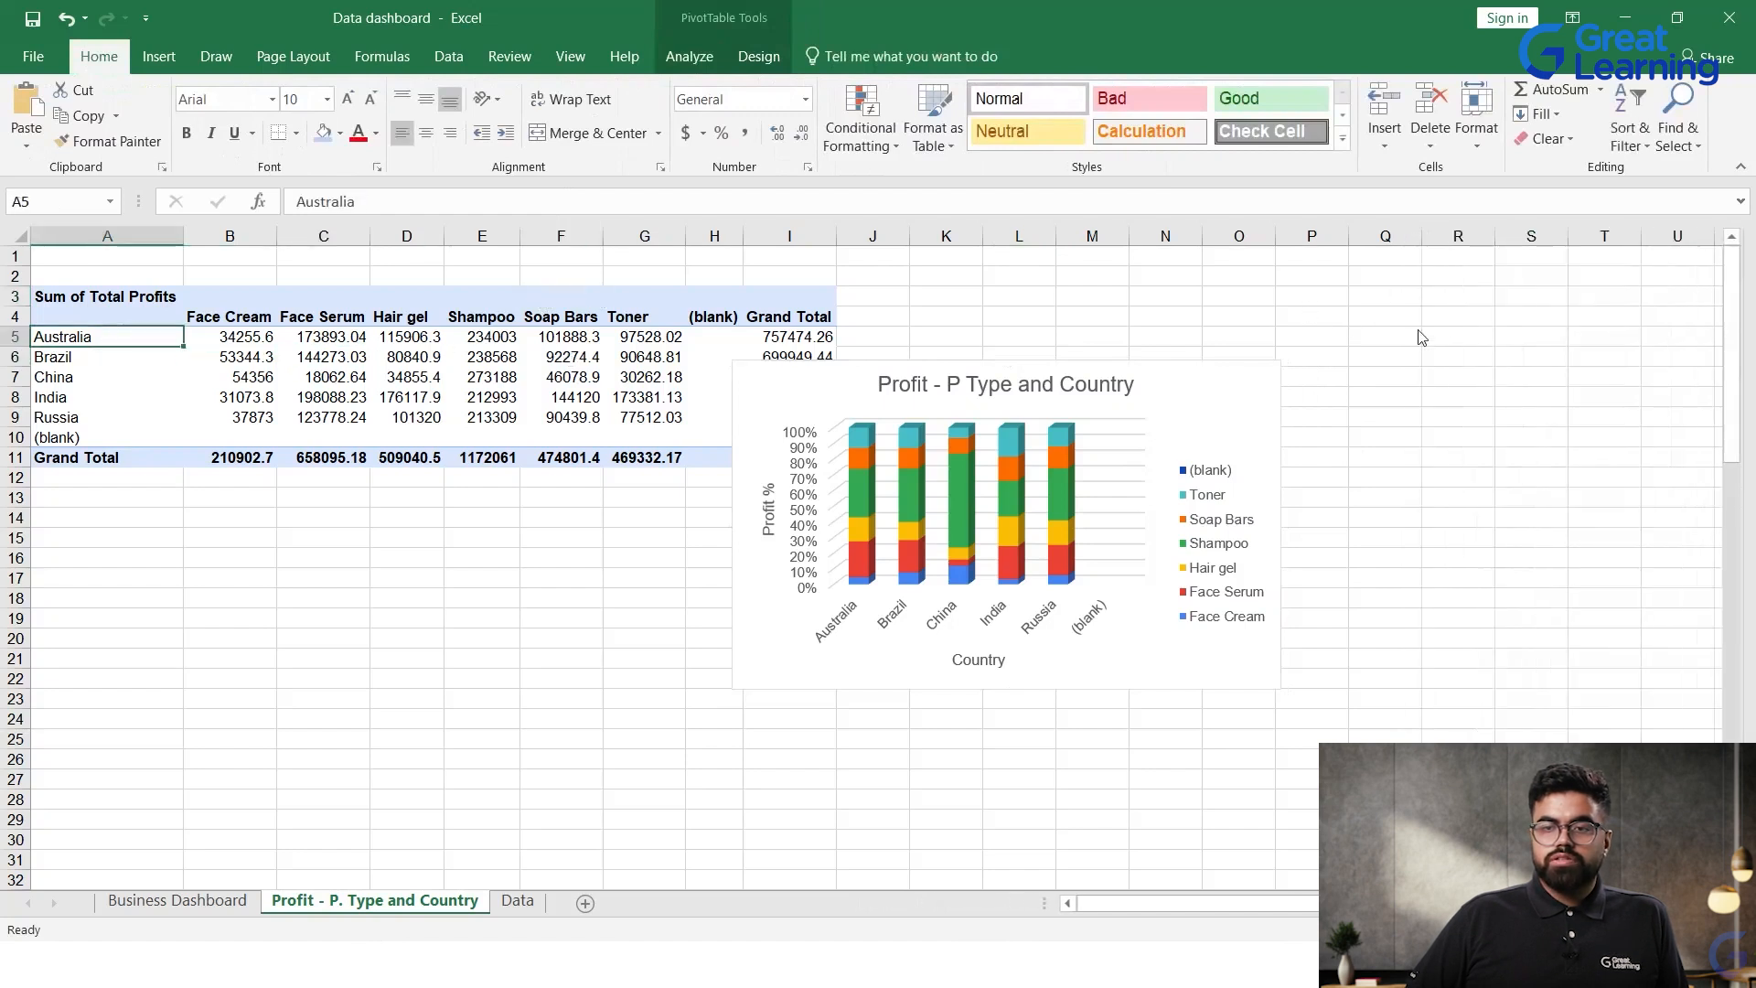
left_click(169, 329)
Step: Copy the profit PivotChart onto the Business Dashboard sheet at cell H15 and move it up to just below the title banner
left_click(809, 465)
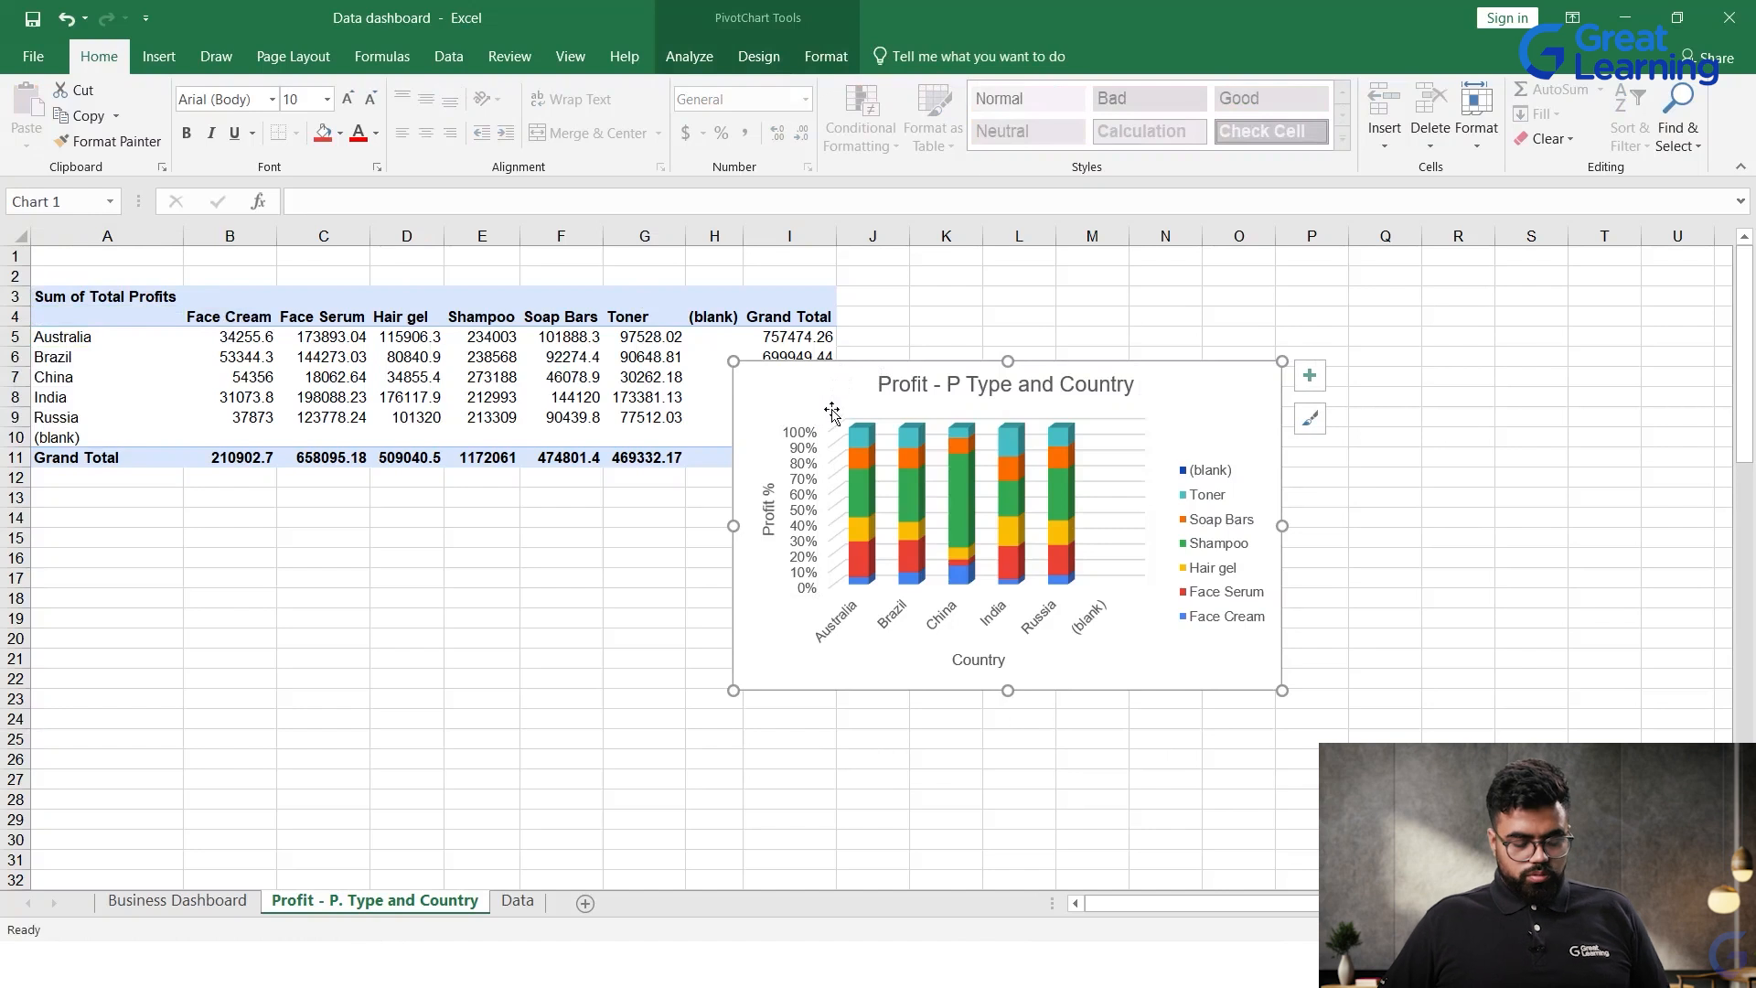
key("ctrl+c")
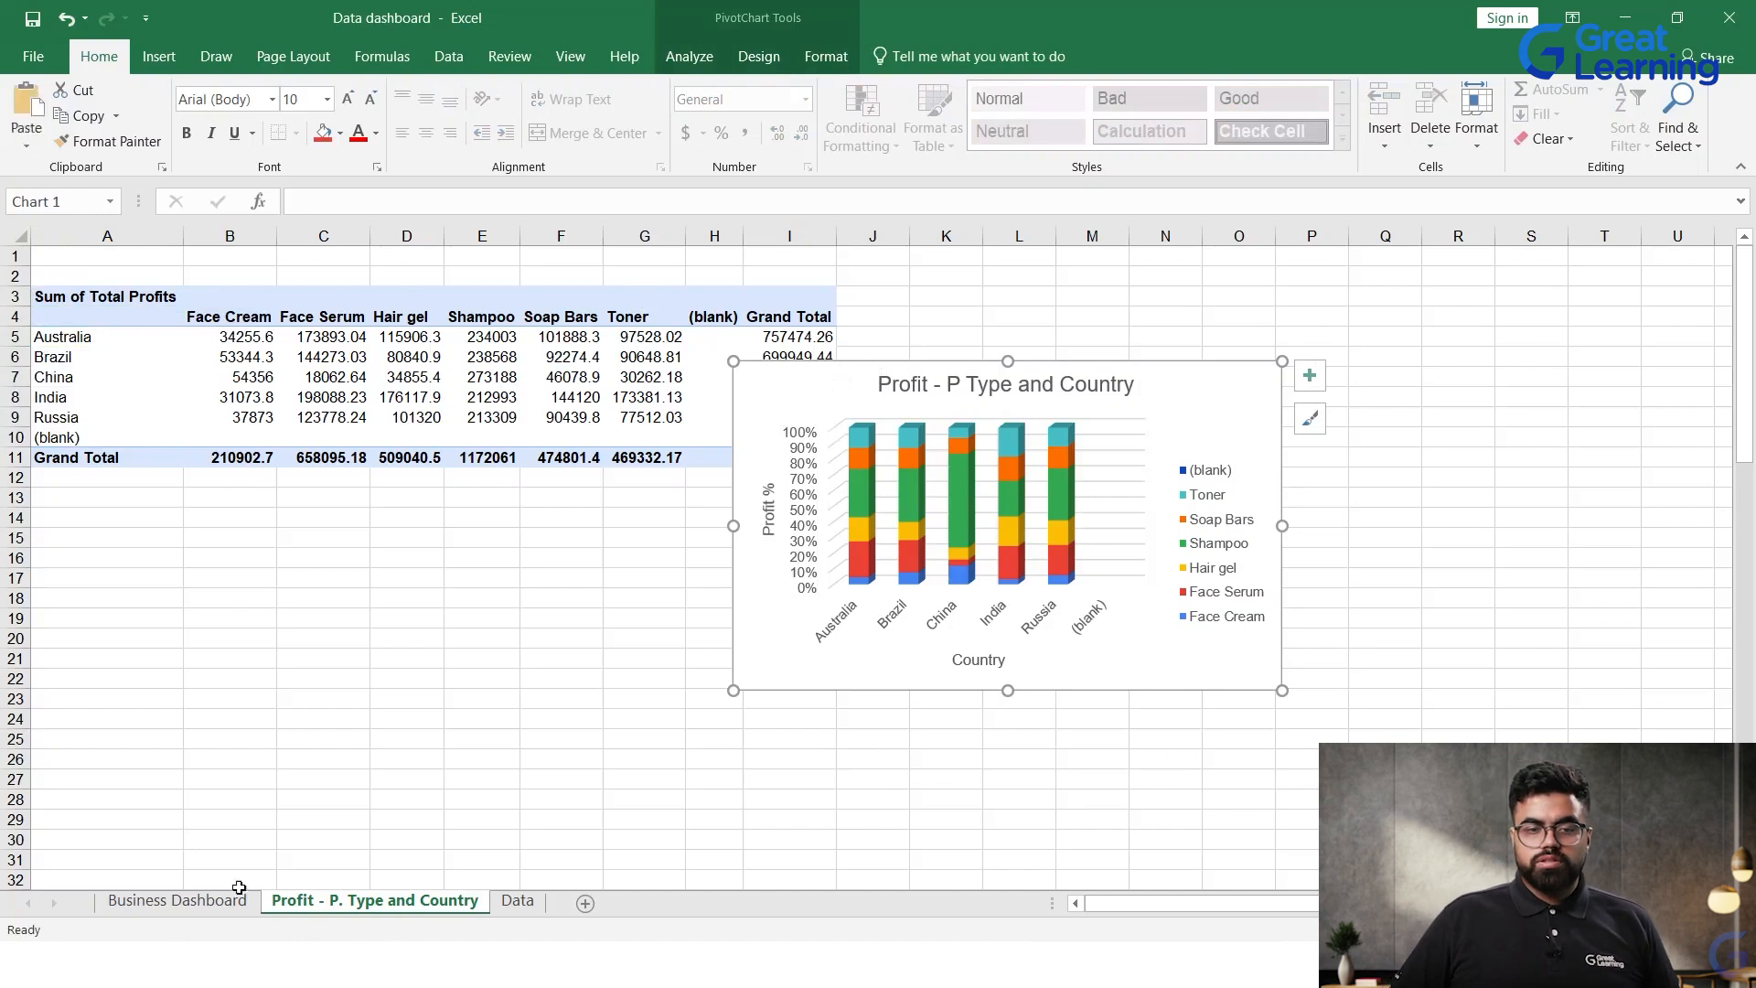
left_click(178, 901)
left_click(555, 539)
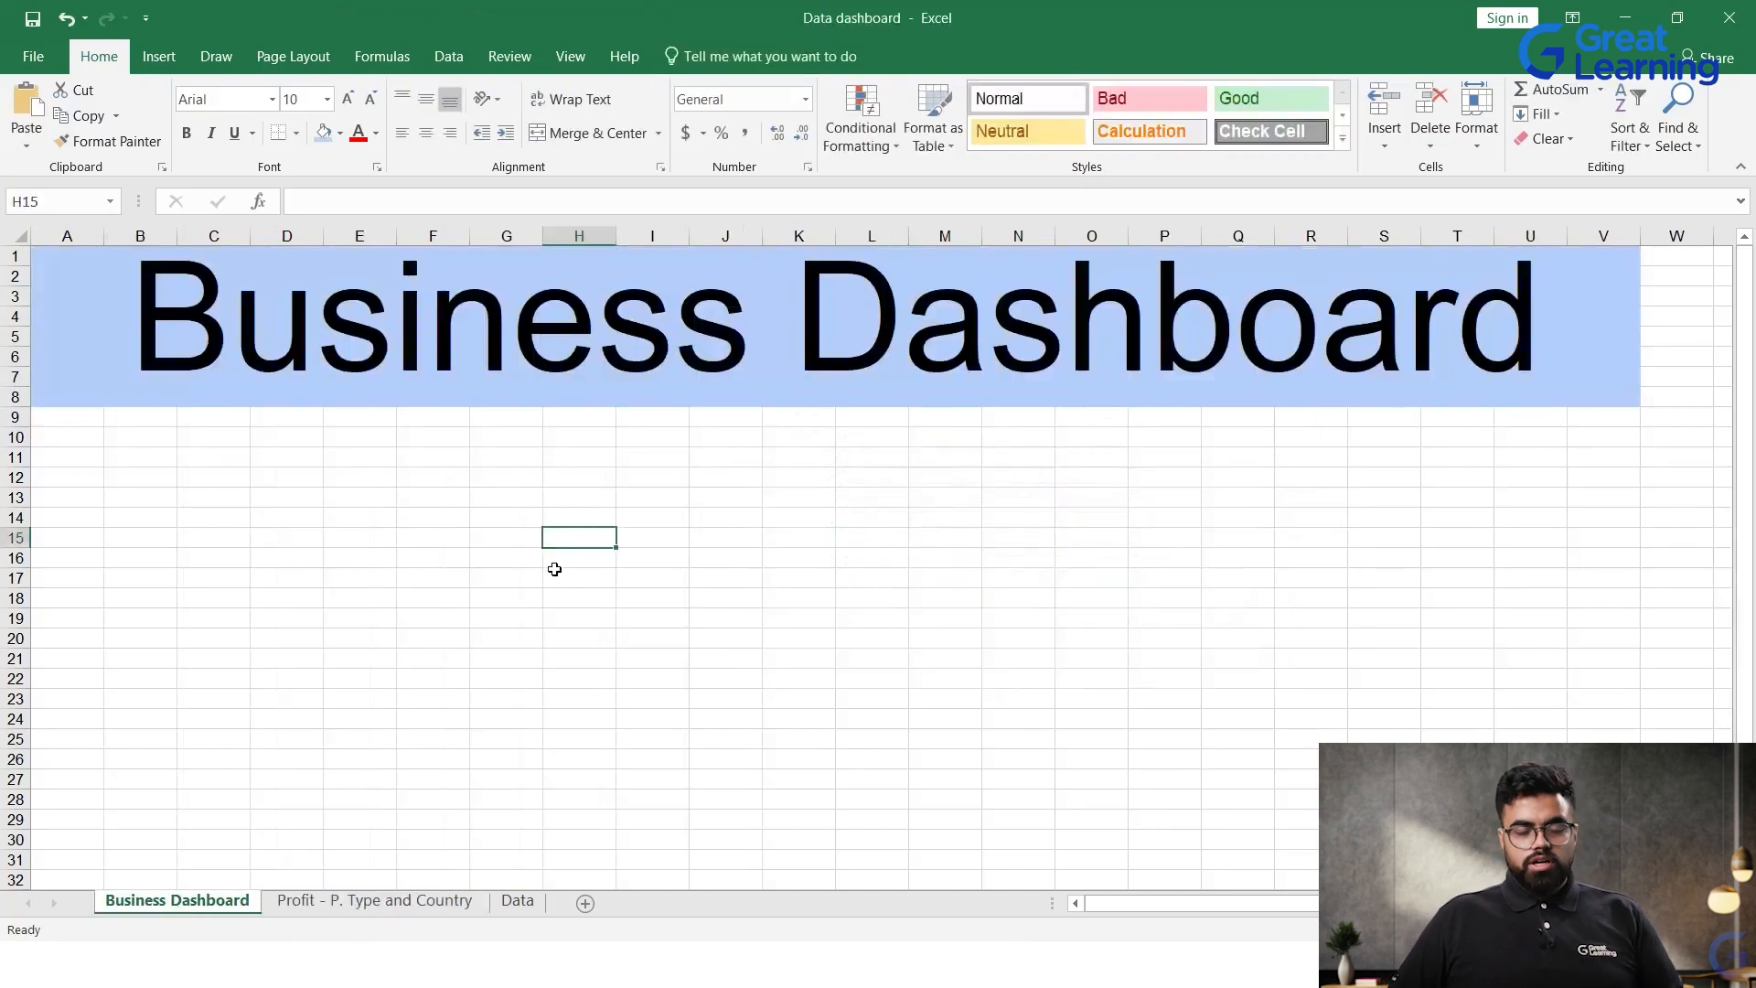
key("ctrl+v")
left_click(771, 640)
left_click_drag(632, 546, 569, 427)
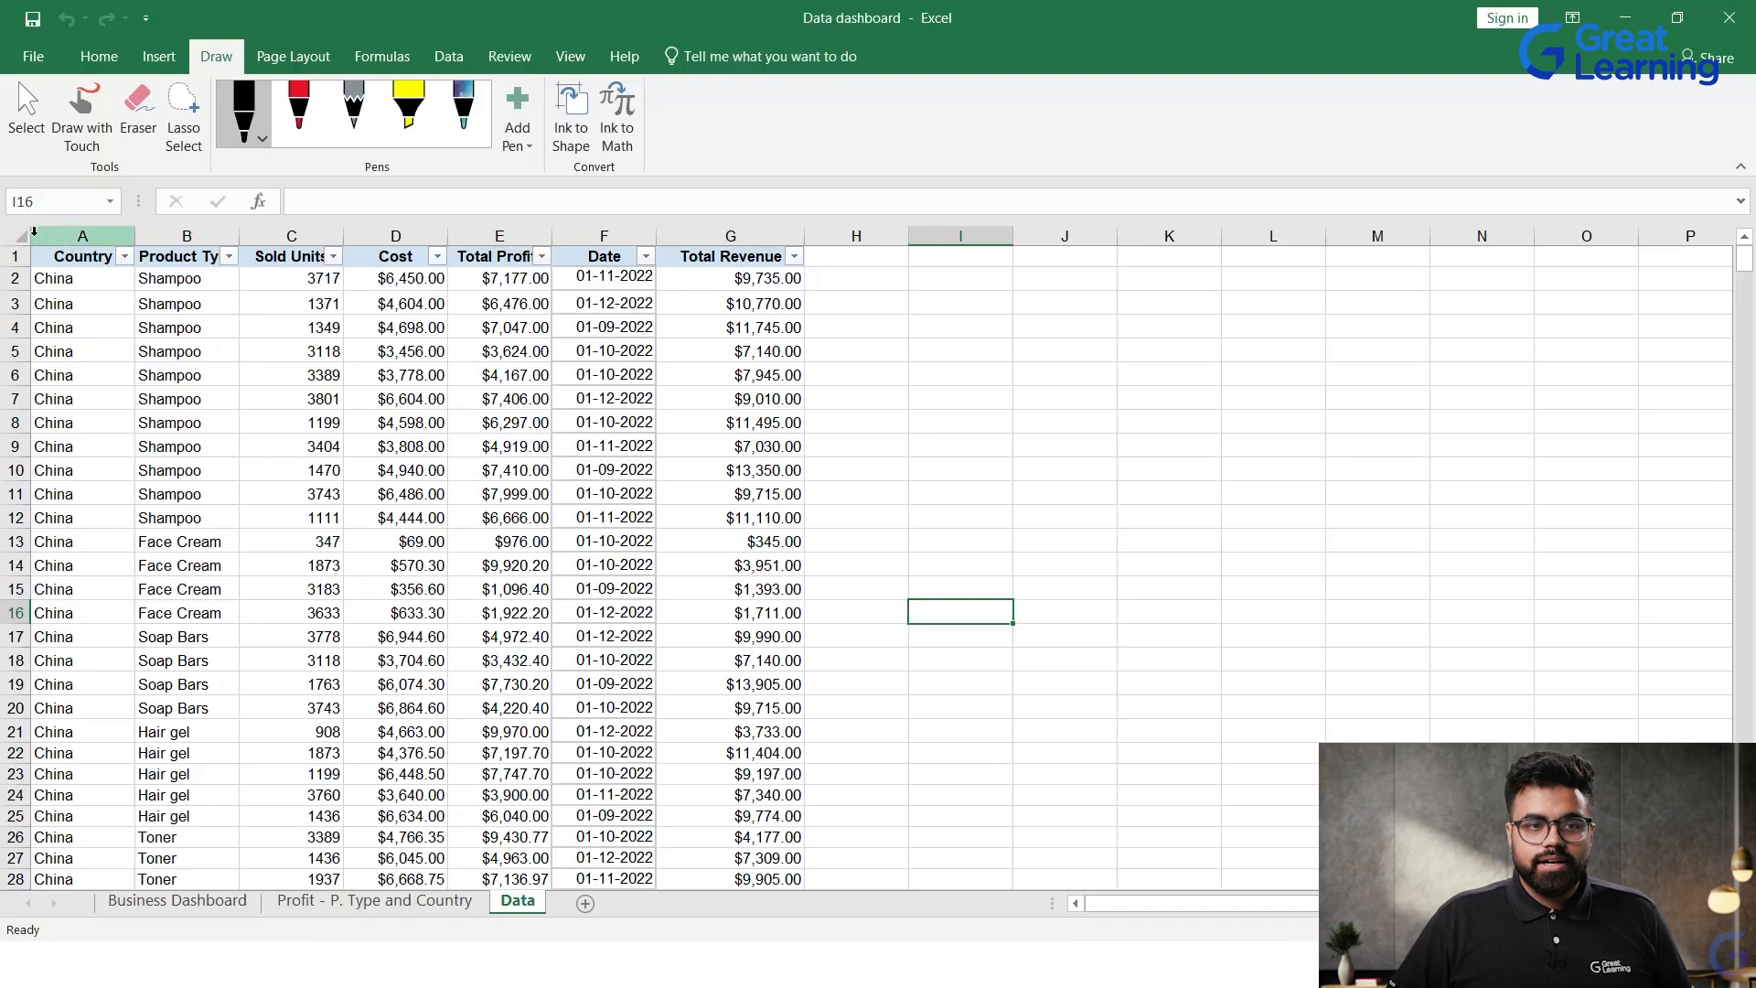
Step: Create a PivotTable on a new worksheet from the range A1:G701 of the Data sheet
left_click_drag(55, 258, 805, 864)
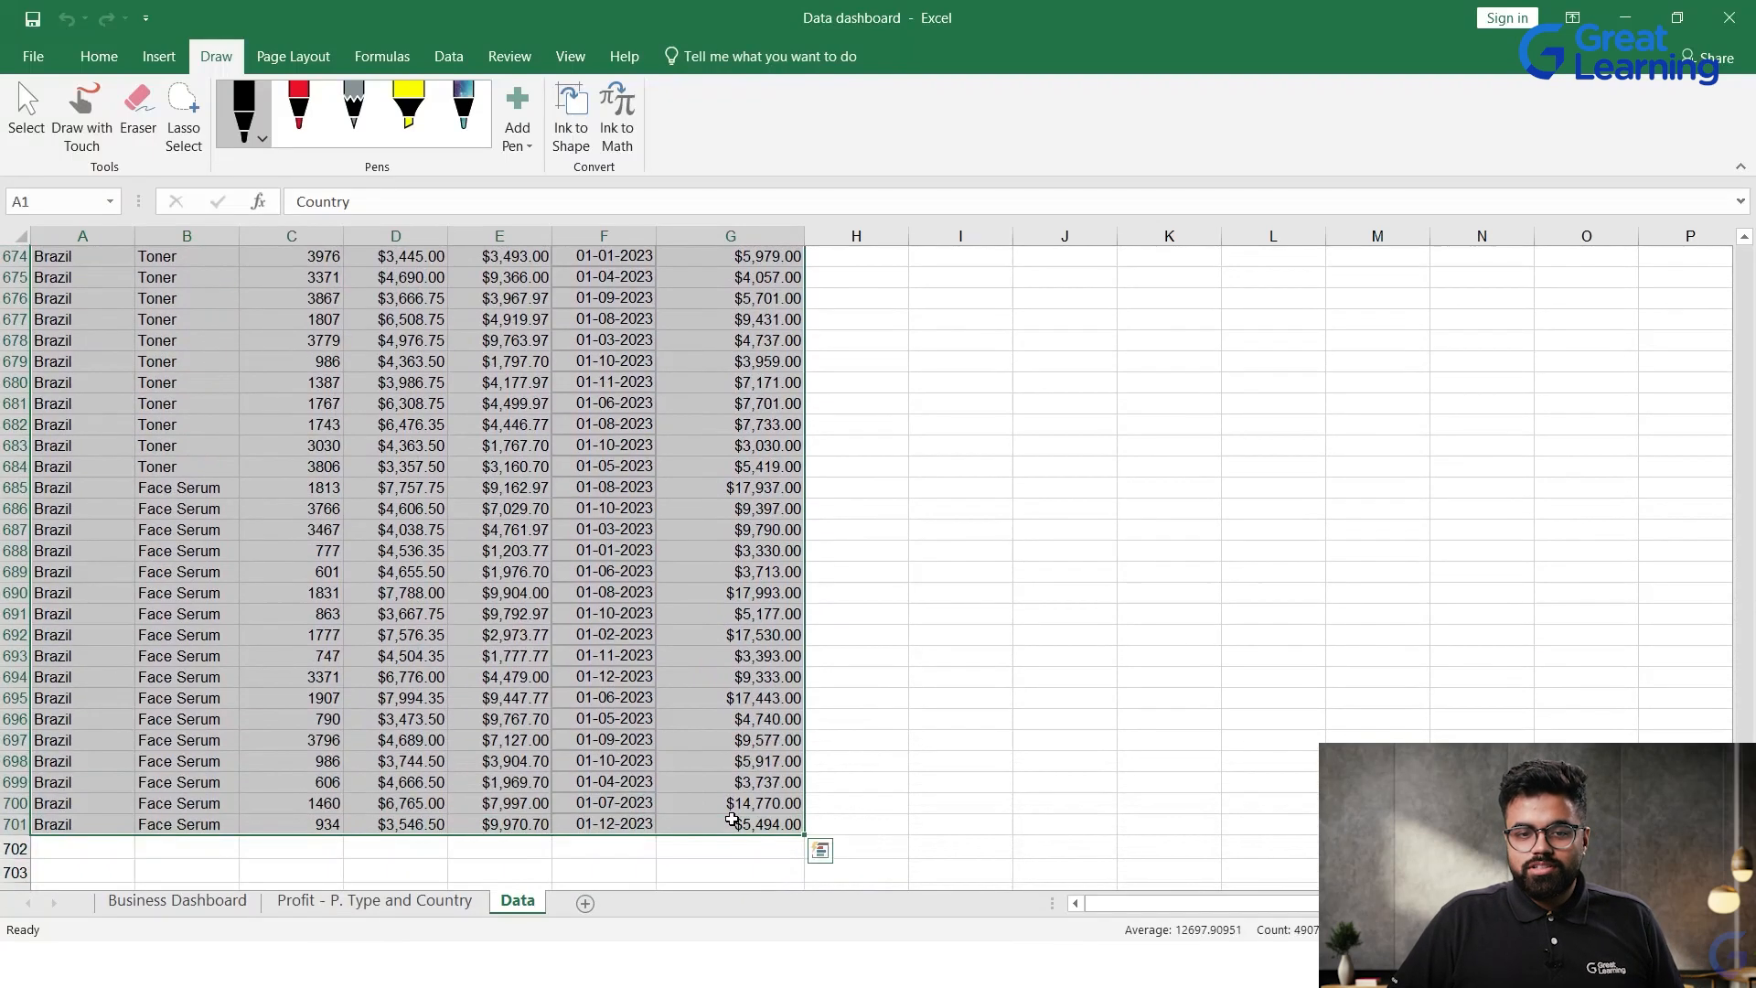
scroll(619, 674, "up", 7)
scroll(619, 674, "up", 8)
left_click(158, 55)
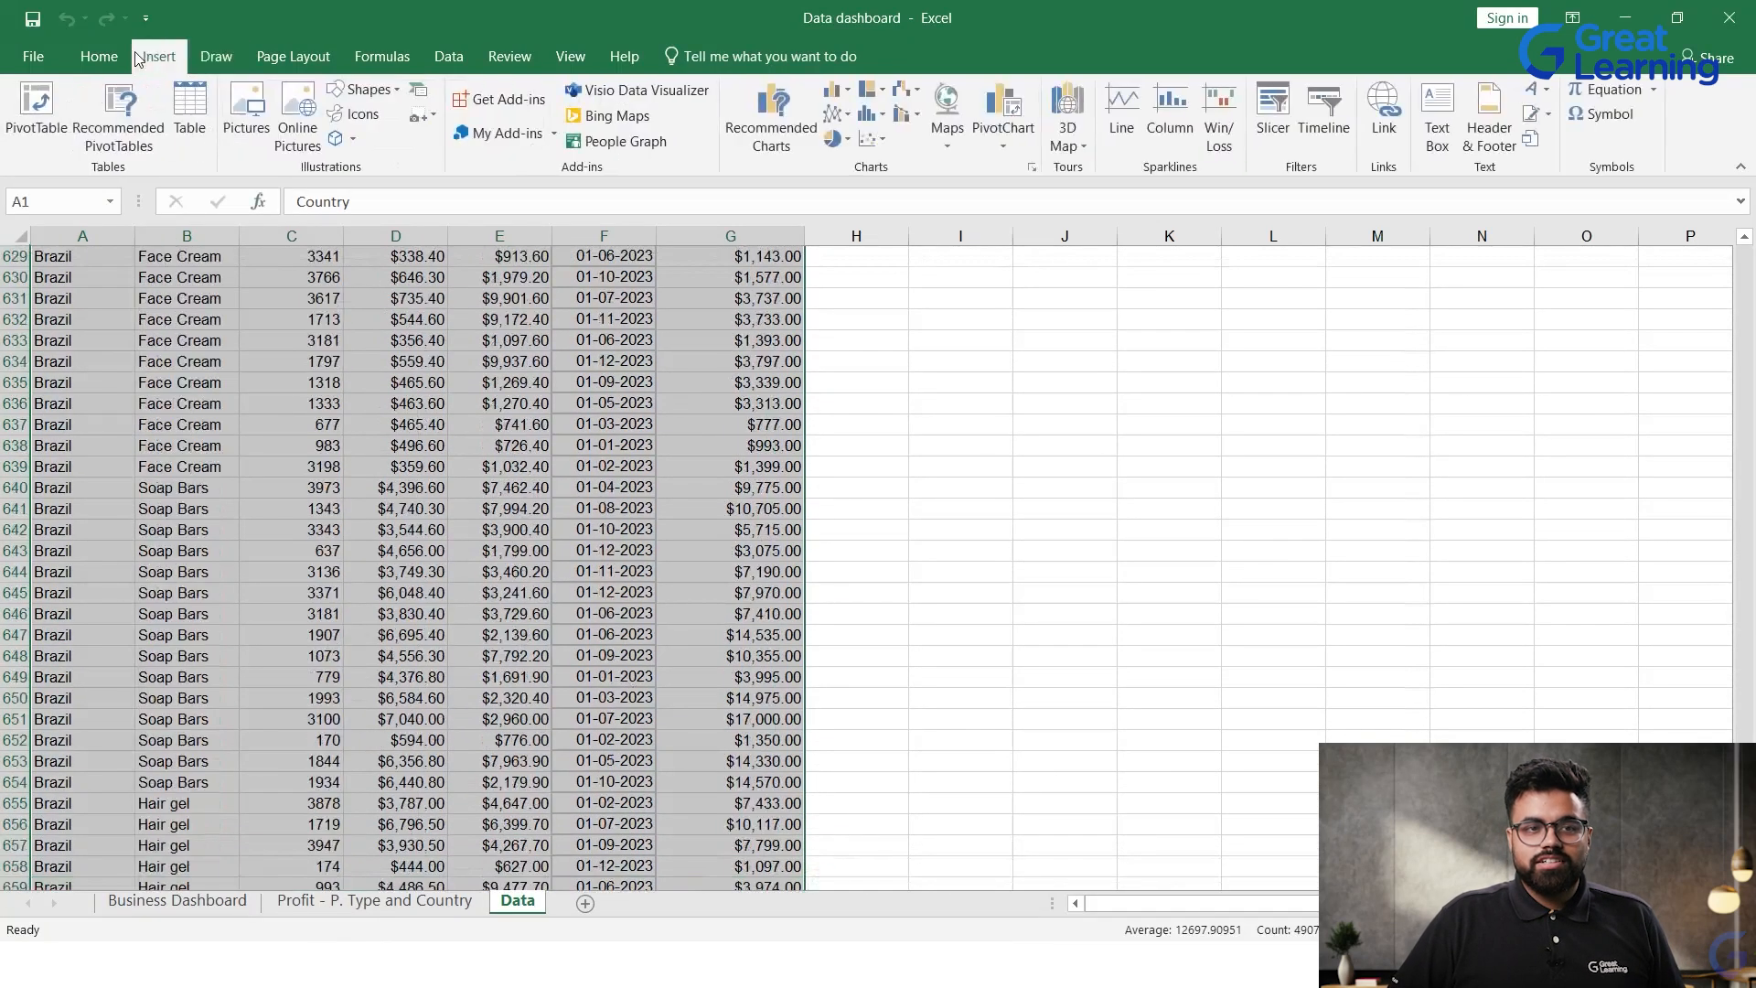
left_click(55, 110)
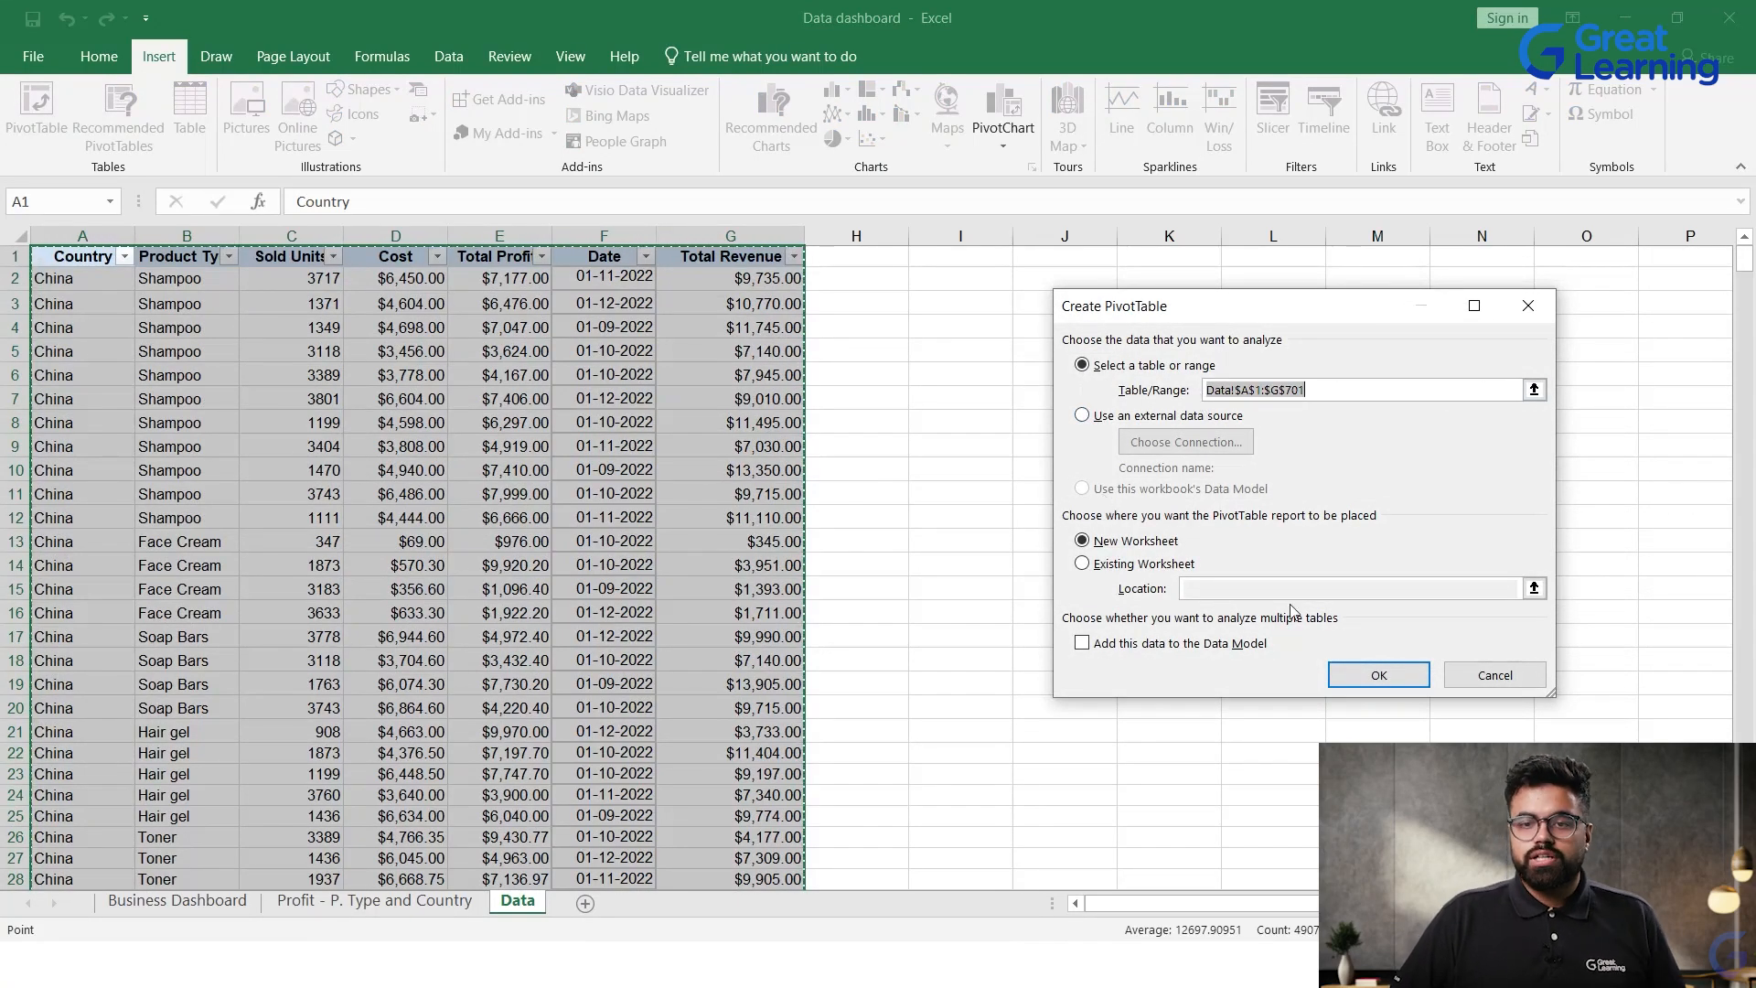
left_click(1354, 670)
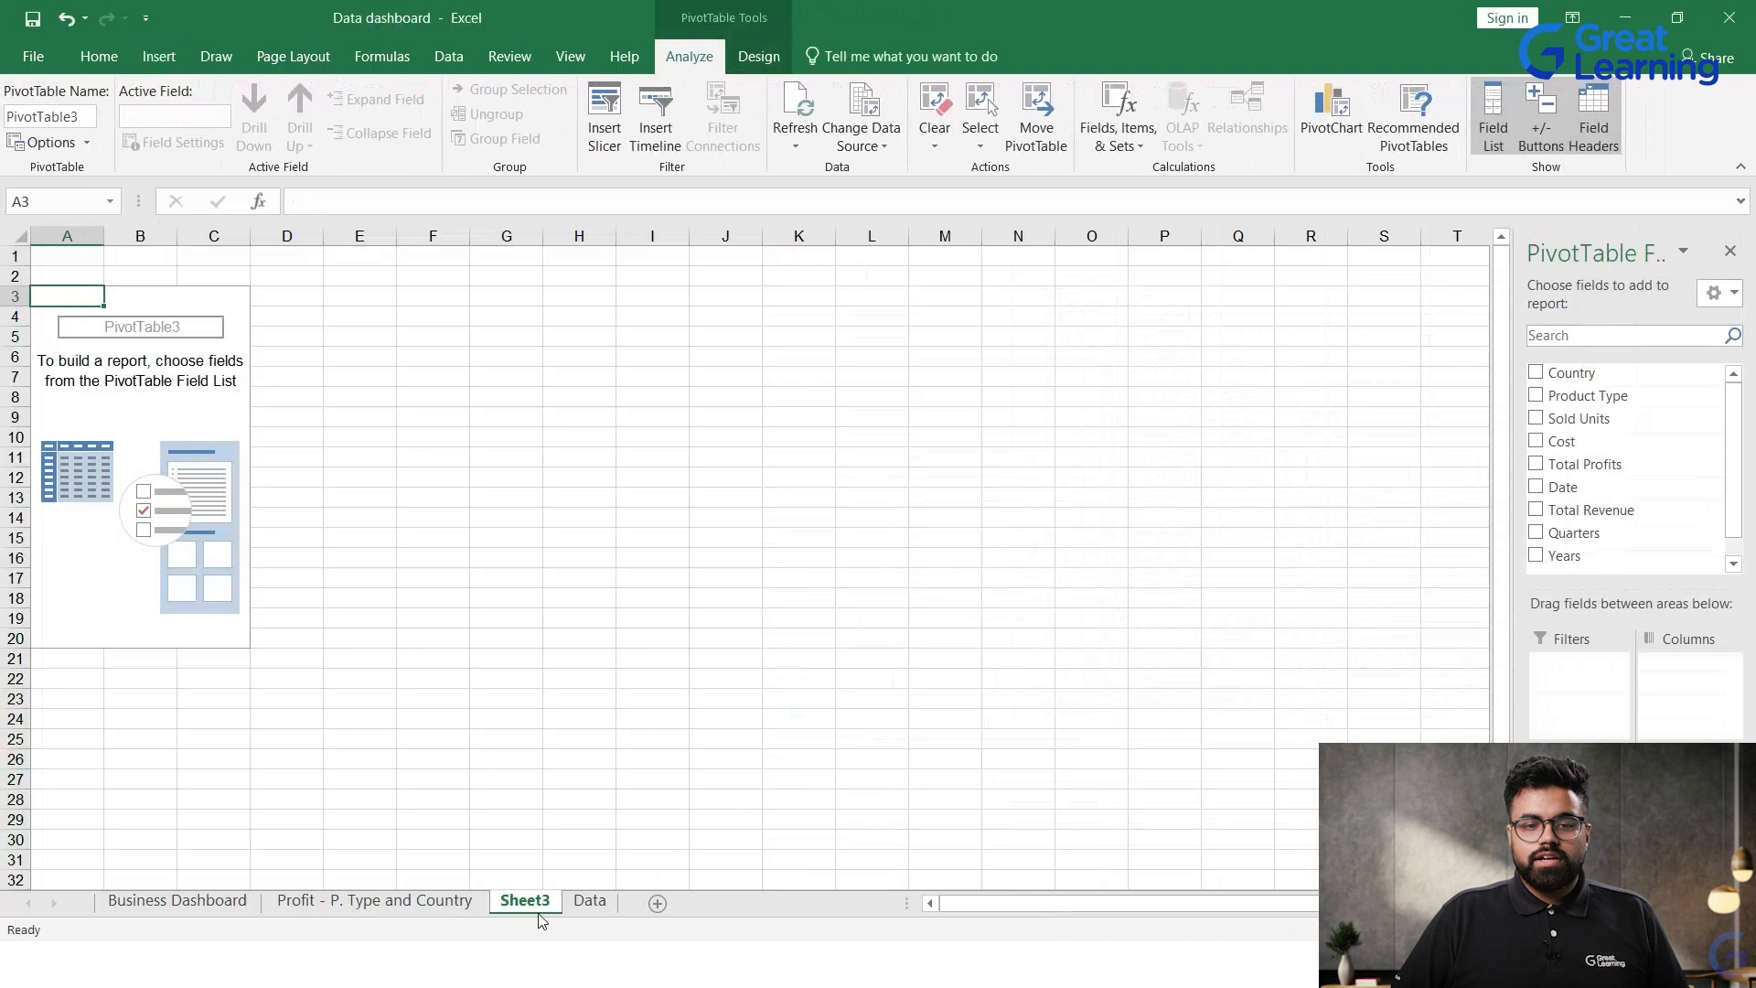
Step: Rename the new PivotTable sheet as "Monthly Products soldd"
double_click(562, 889)
type("Mon")
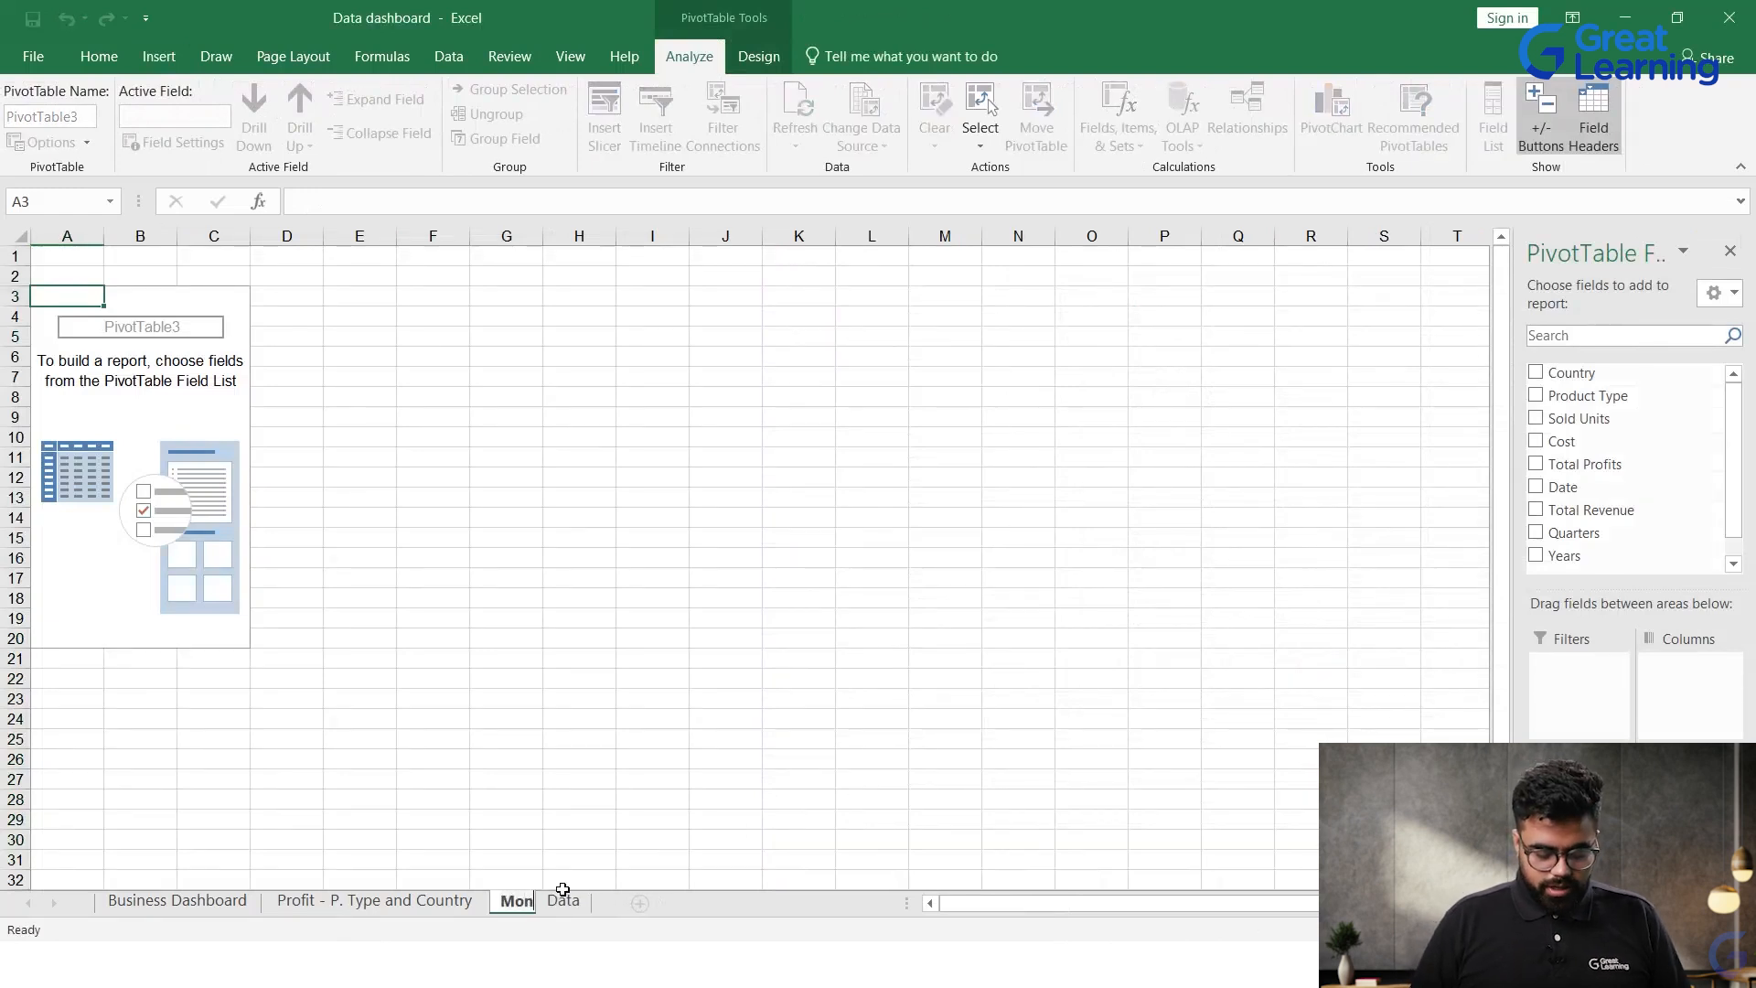
type("thly")
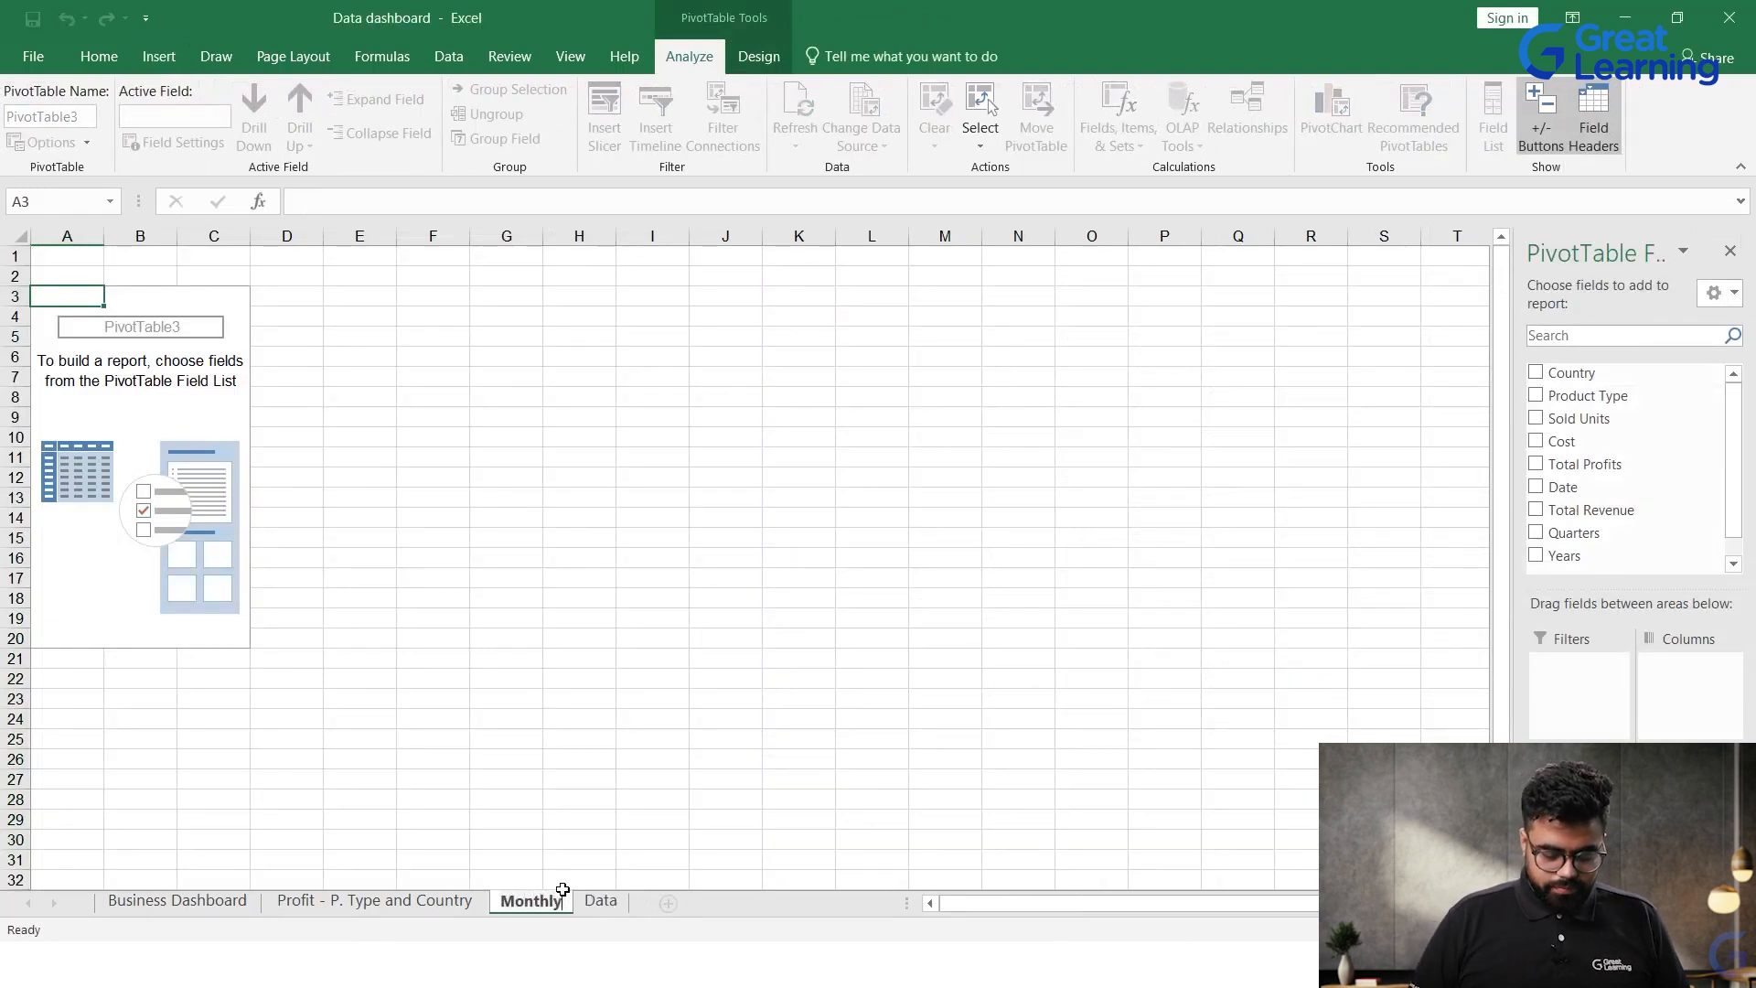
type(" Products soldd")
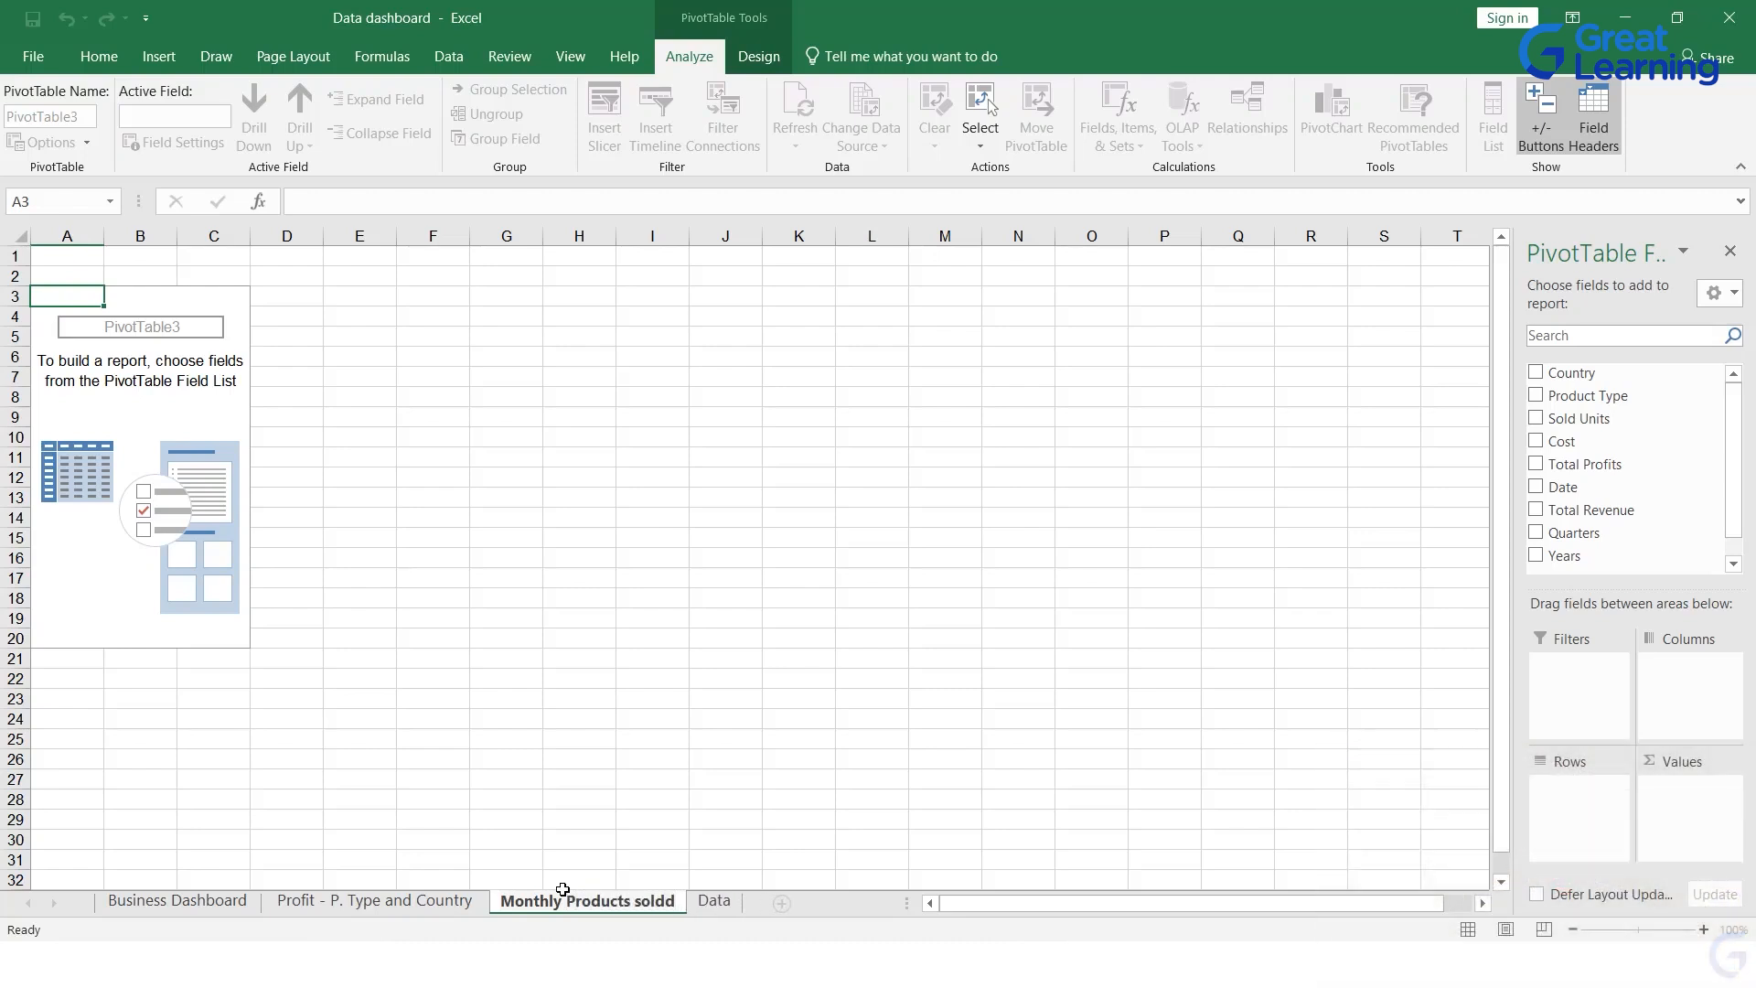
key("Return")
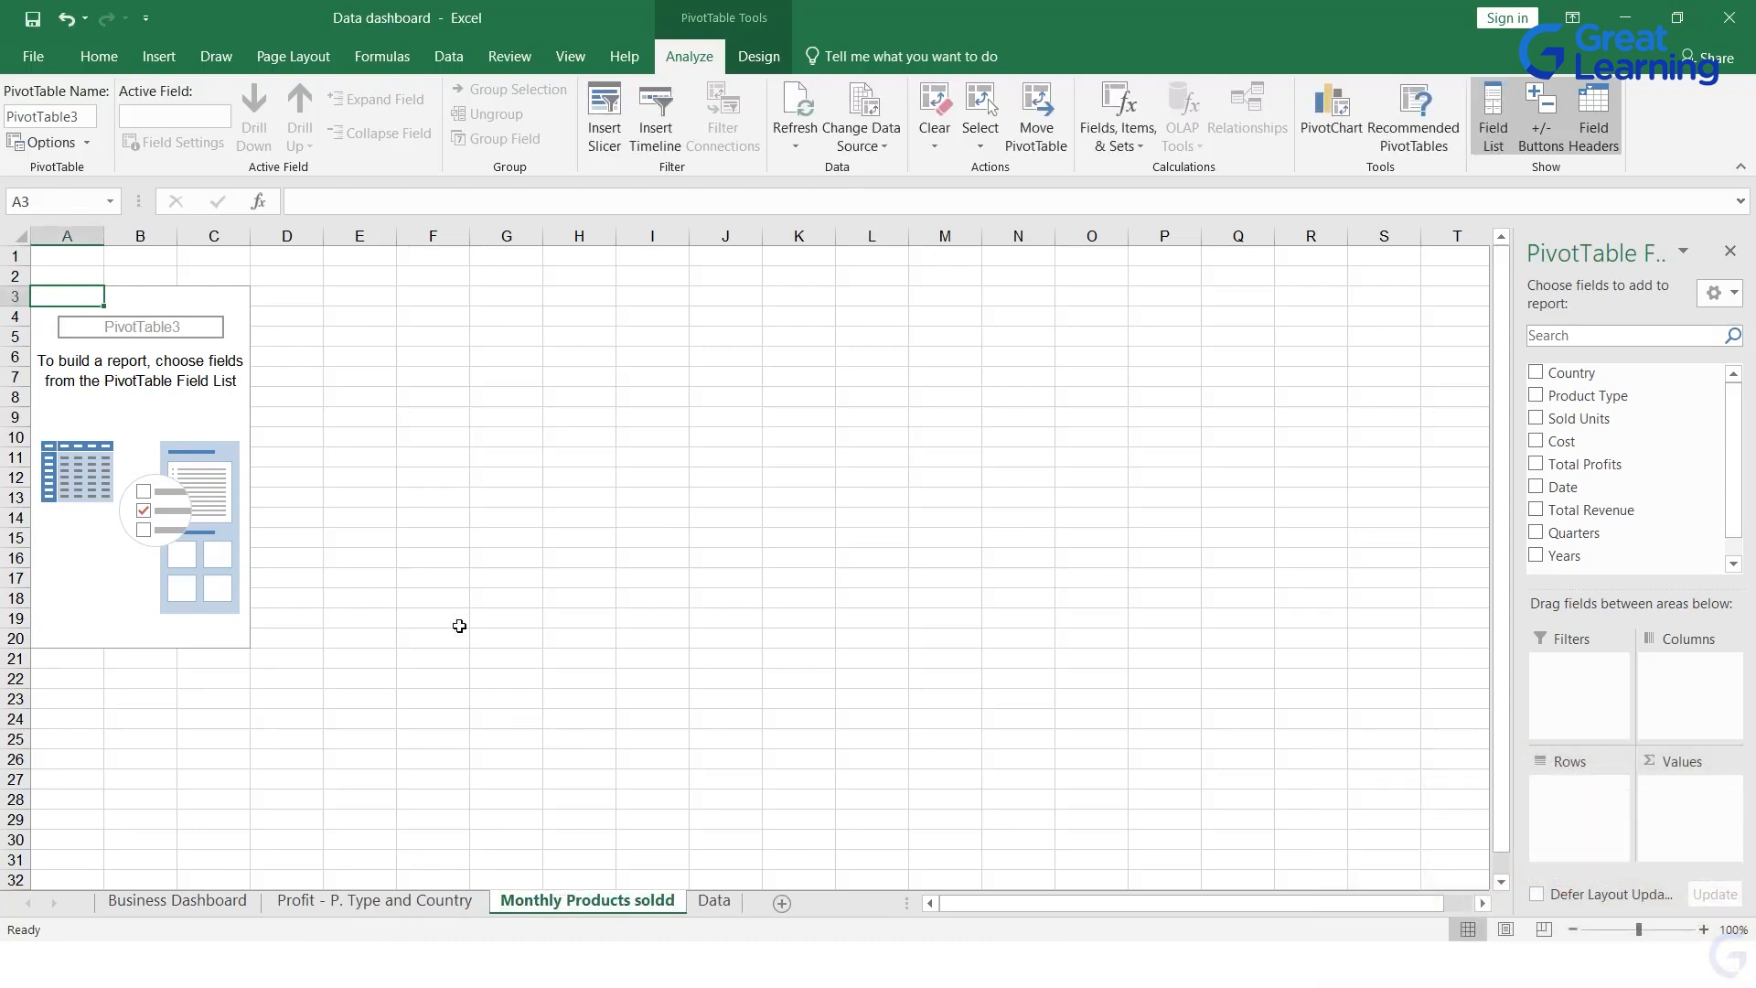
Step: Add the Date field to the rows of the empty PivotTable
left_click(184, 414)
left_click(169, 360)
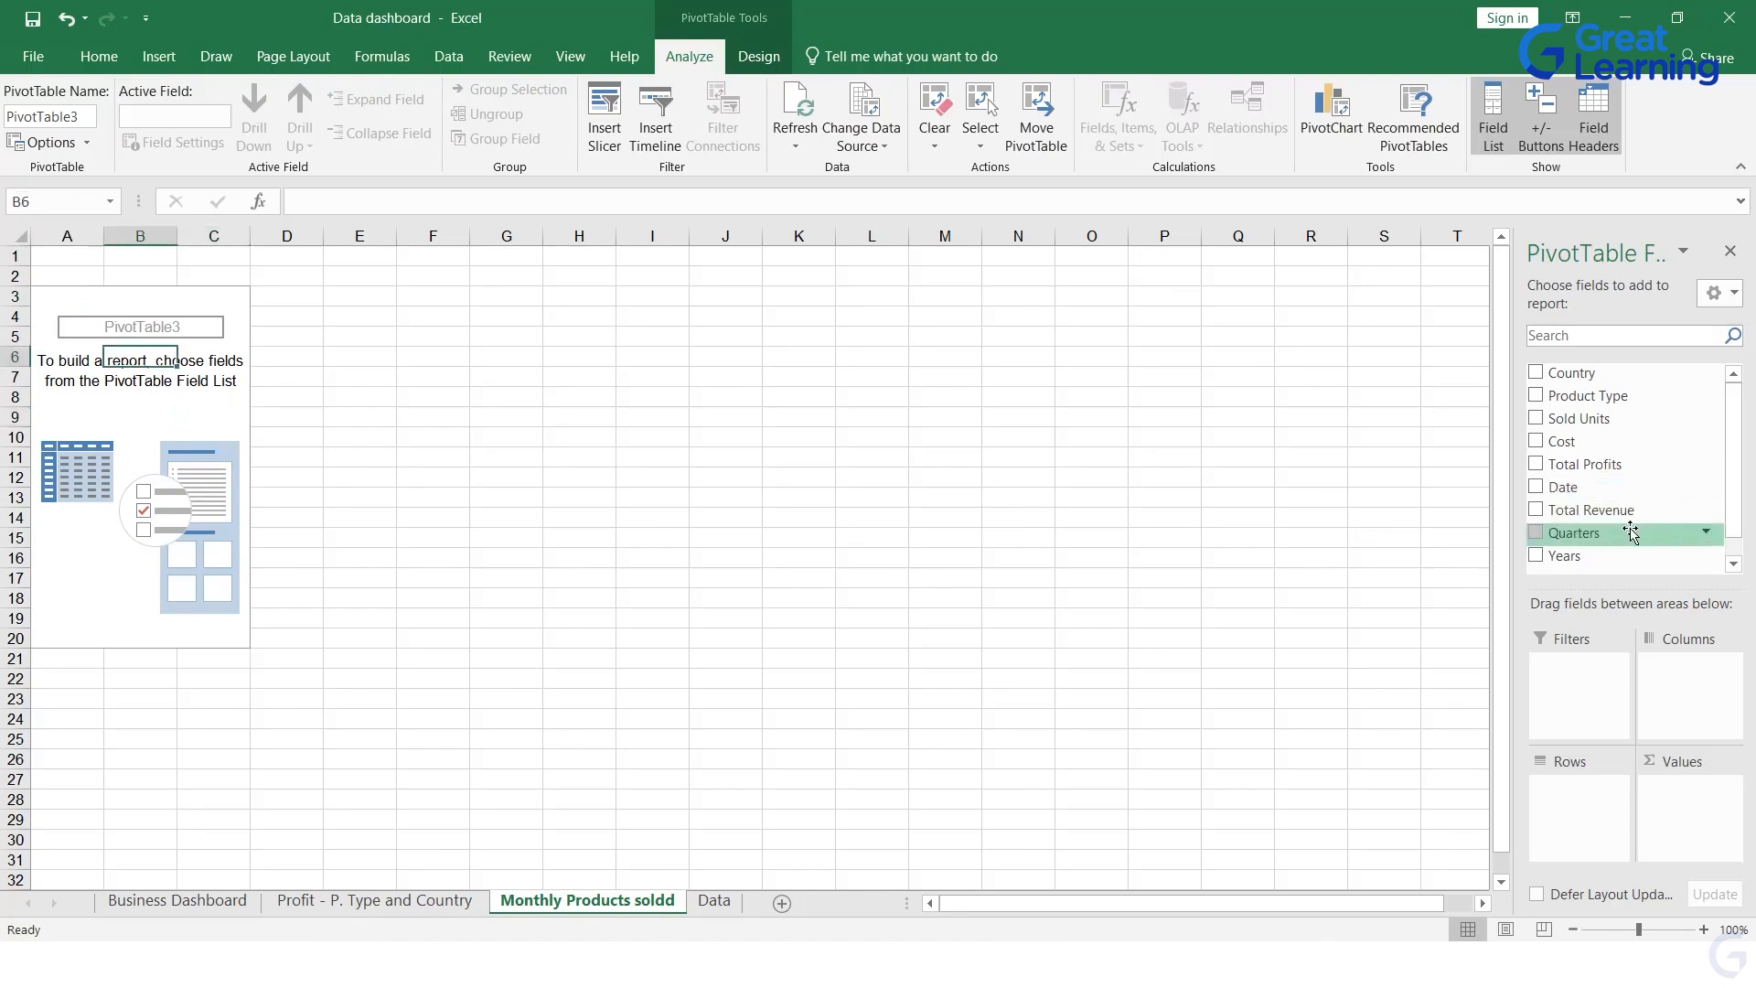
scroll(1626, 535, "down", 1)
scroll(1624, 511, "up", 1)
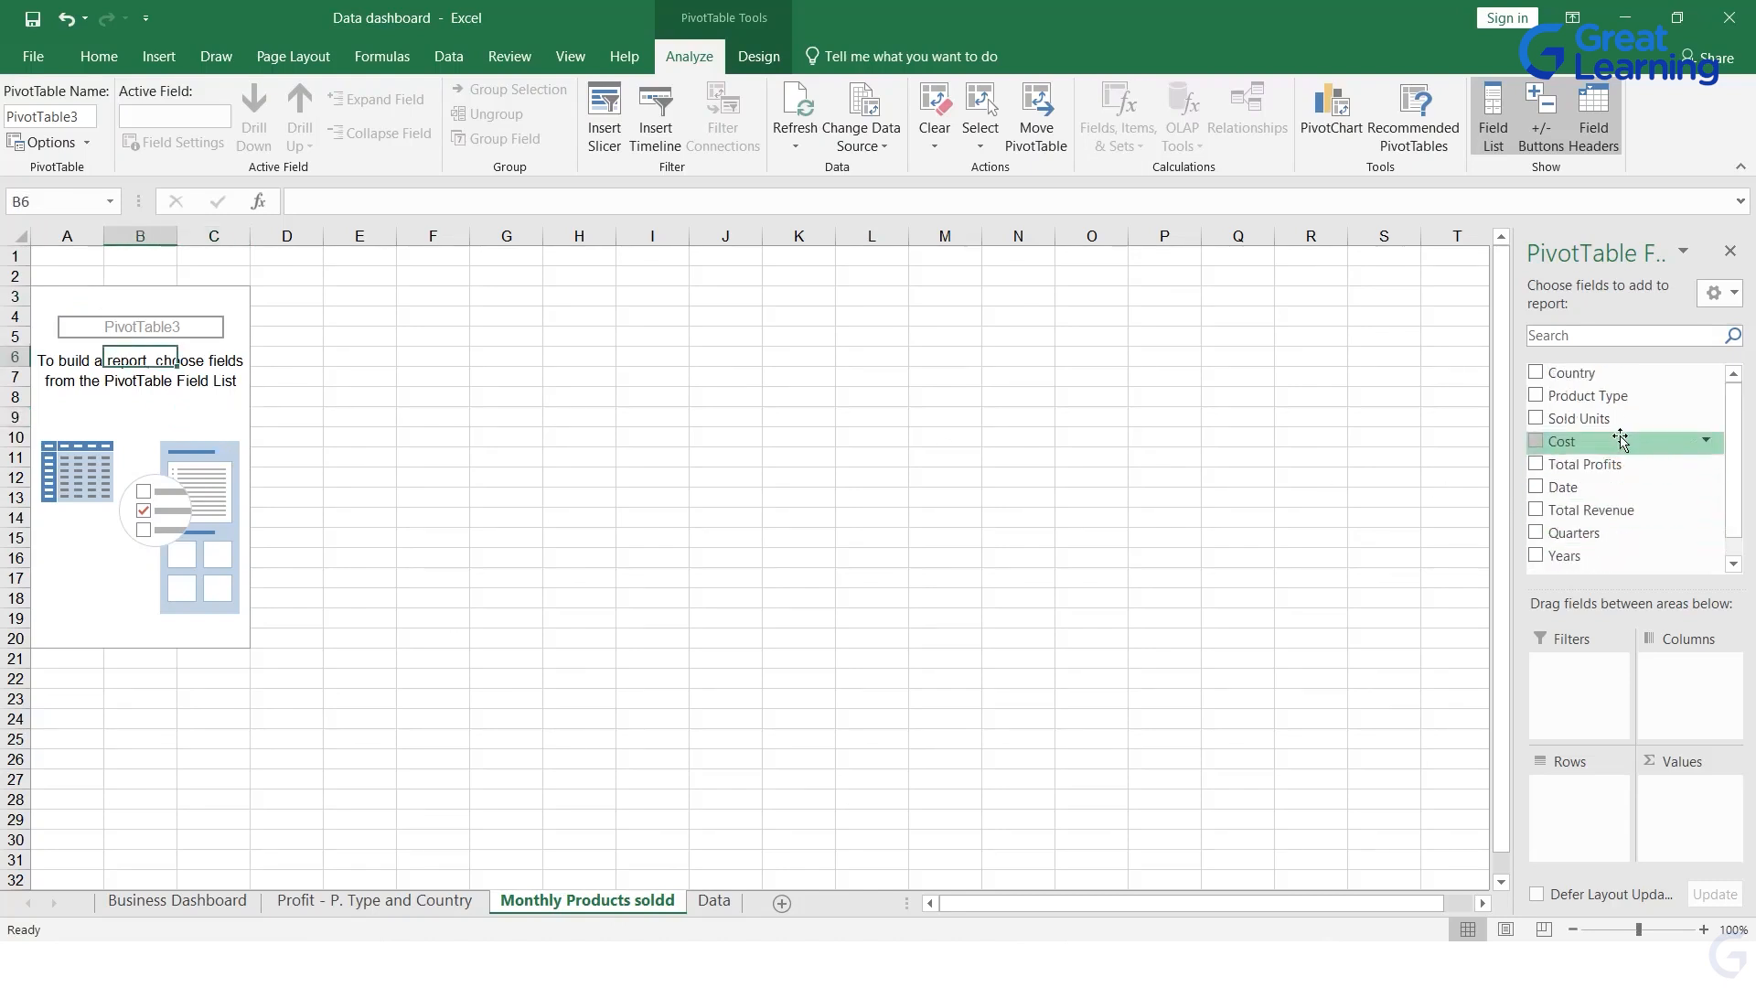
scroll(1619, 443, "down", 1)
scroll(1617, 448, "up", 1)
left_click_drag(1591, 485, 1586, 805)
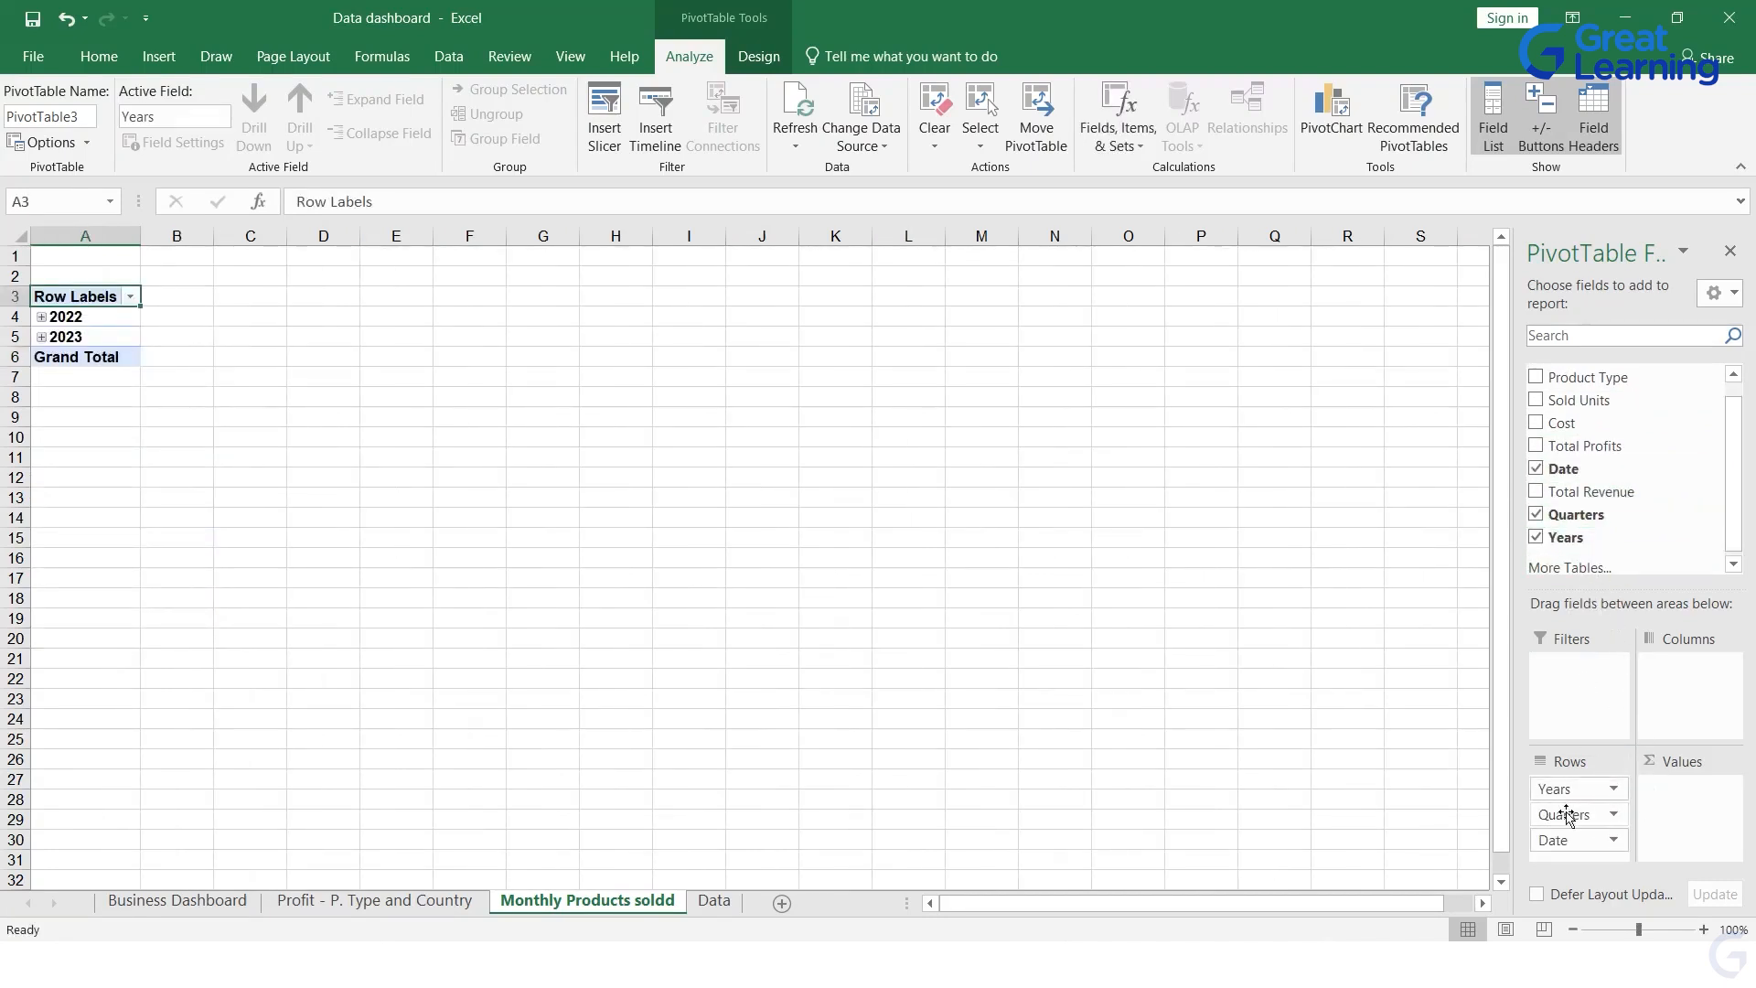
Step: Expand the years 2022 and 2023 and all their quarters in the PivotTable down to the individual months
left_click(41, 316)
left_click(60, 337)
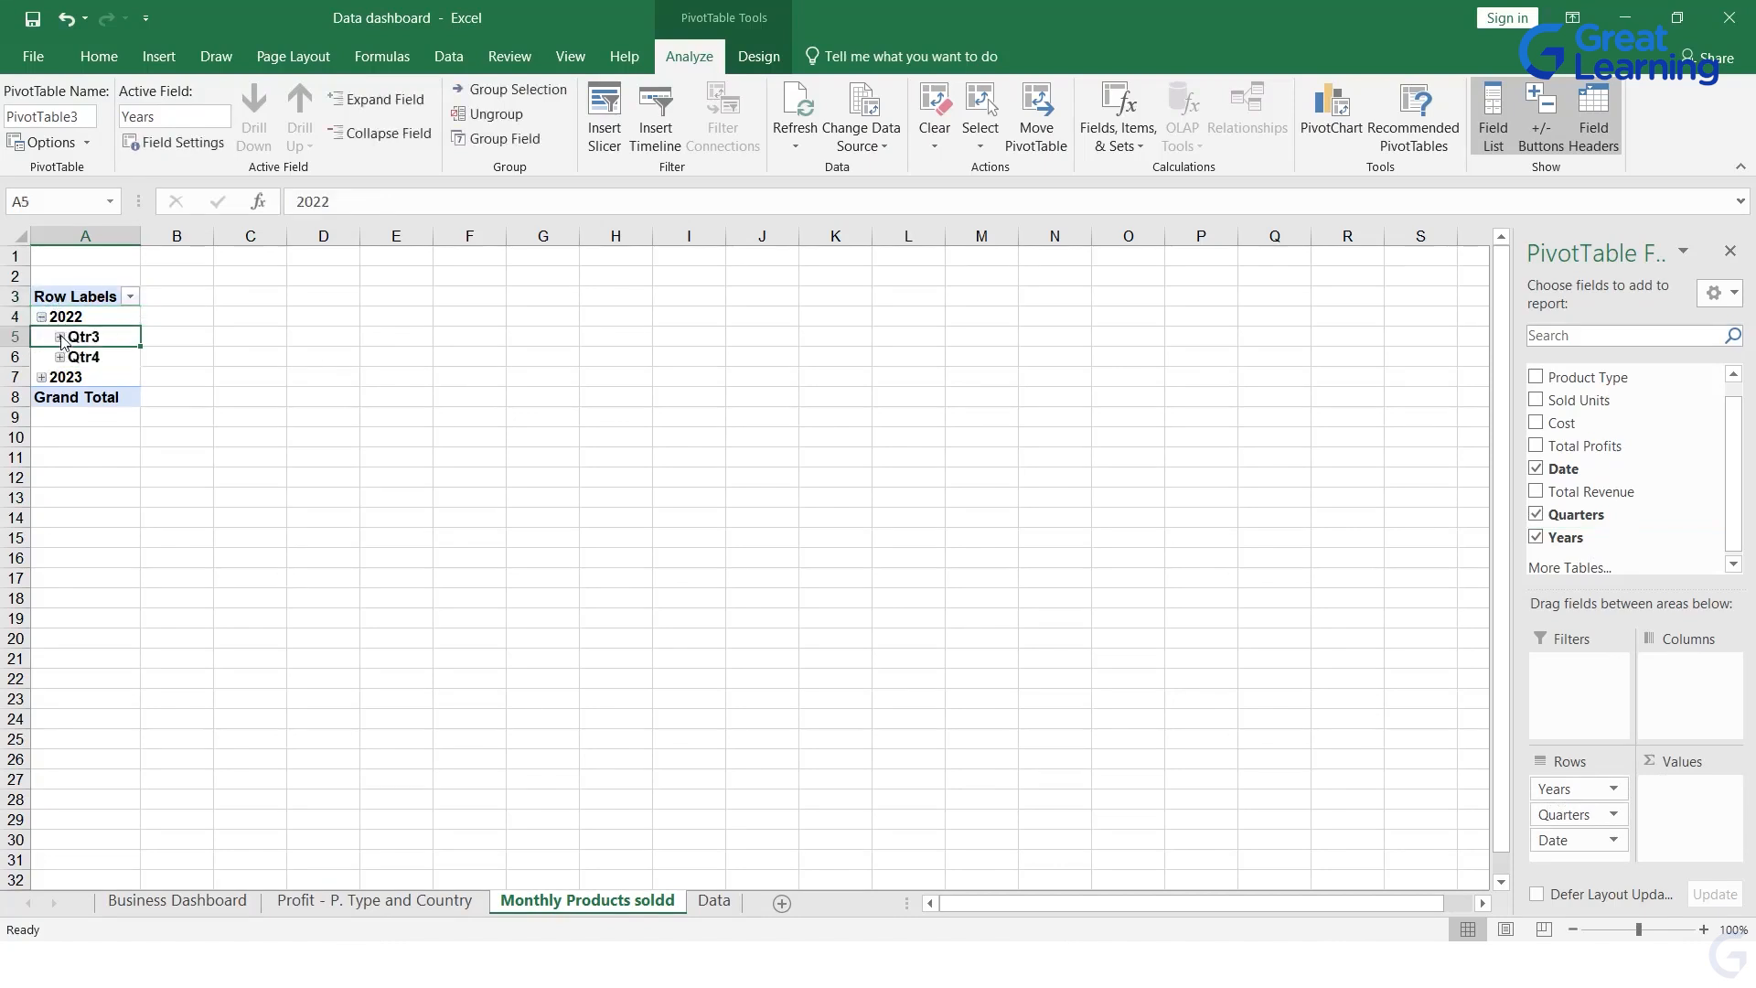
left_click(60, 377)
left_click(41, 458)
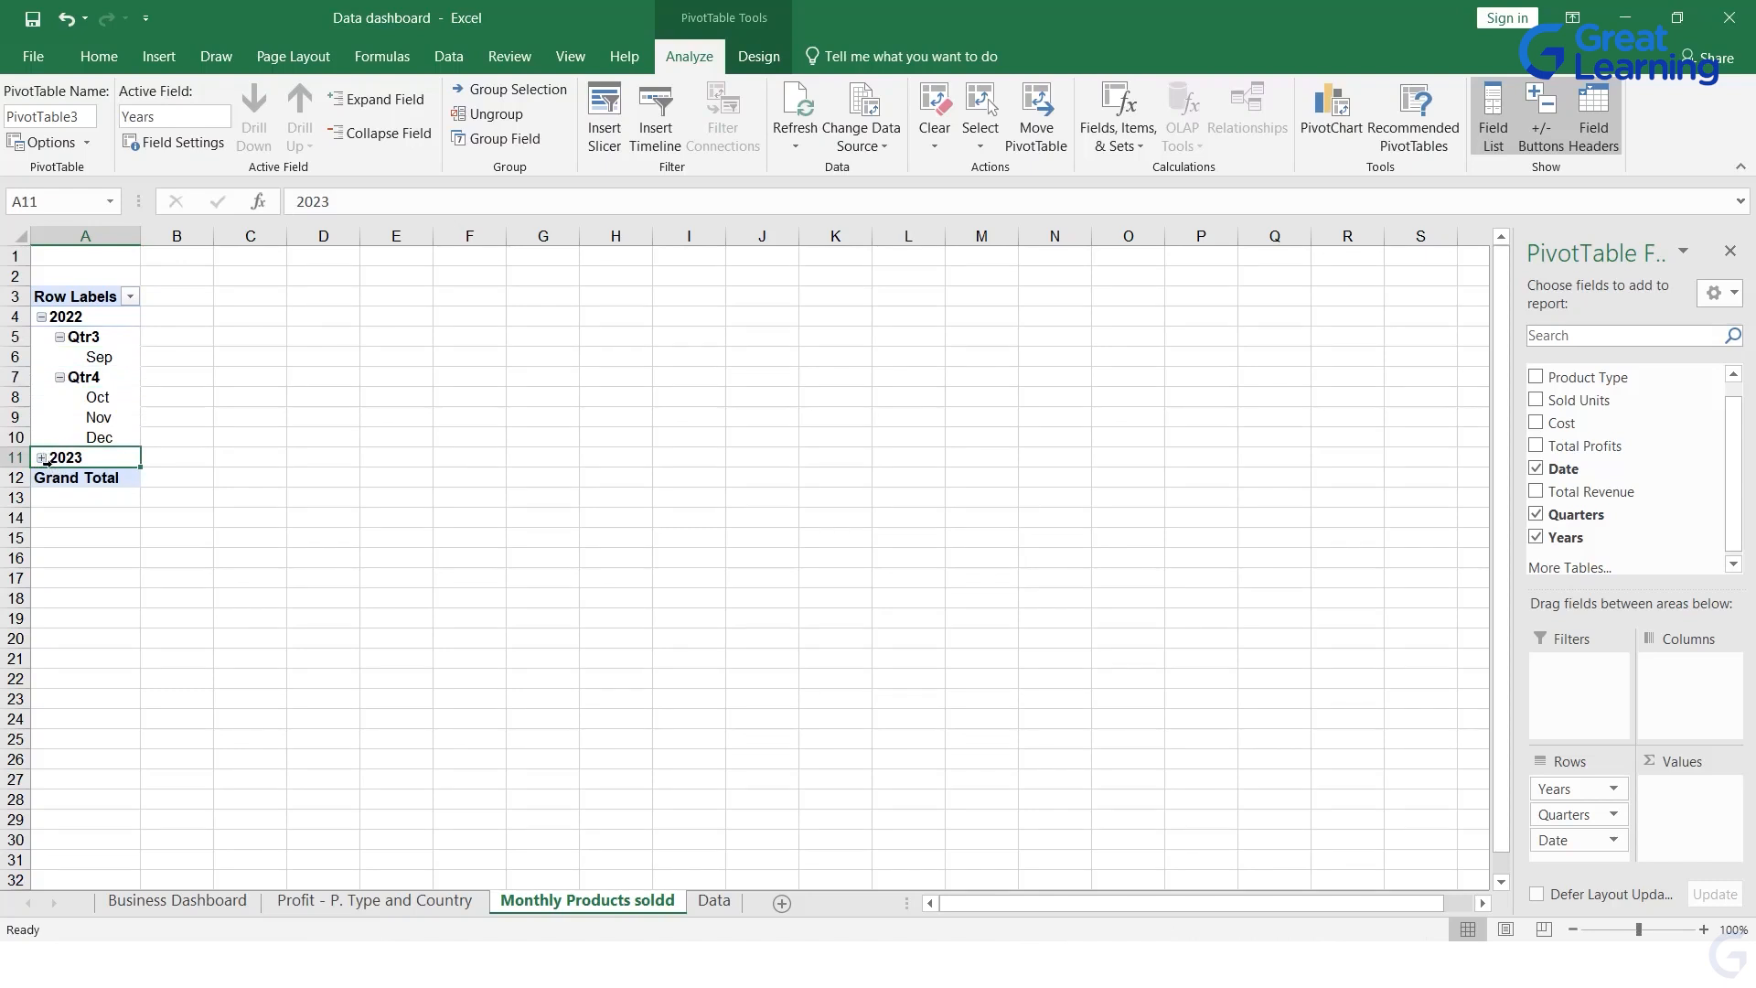
left_click(42, 458)
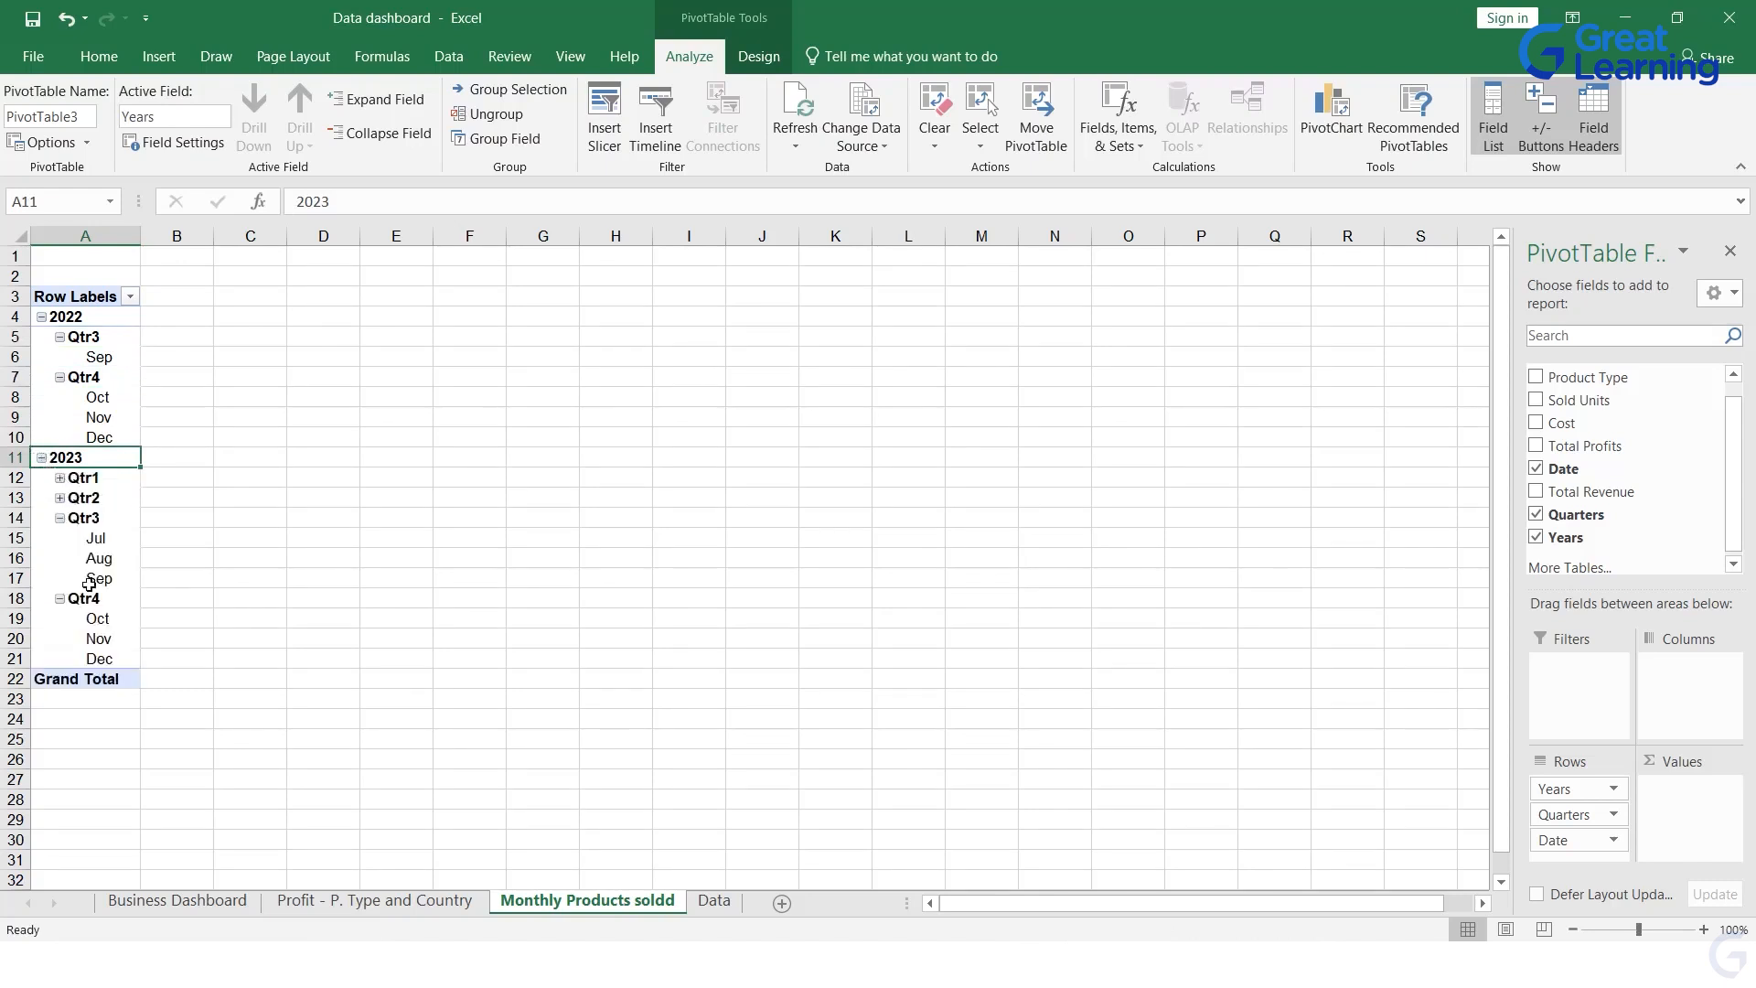
left_click(60, 497)
left_click(59, 477)
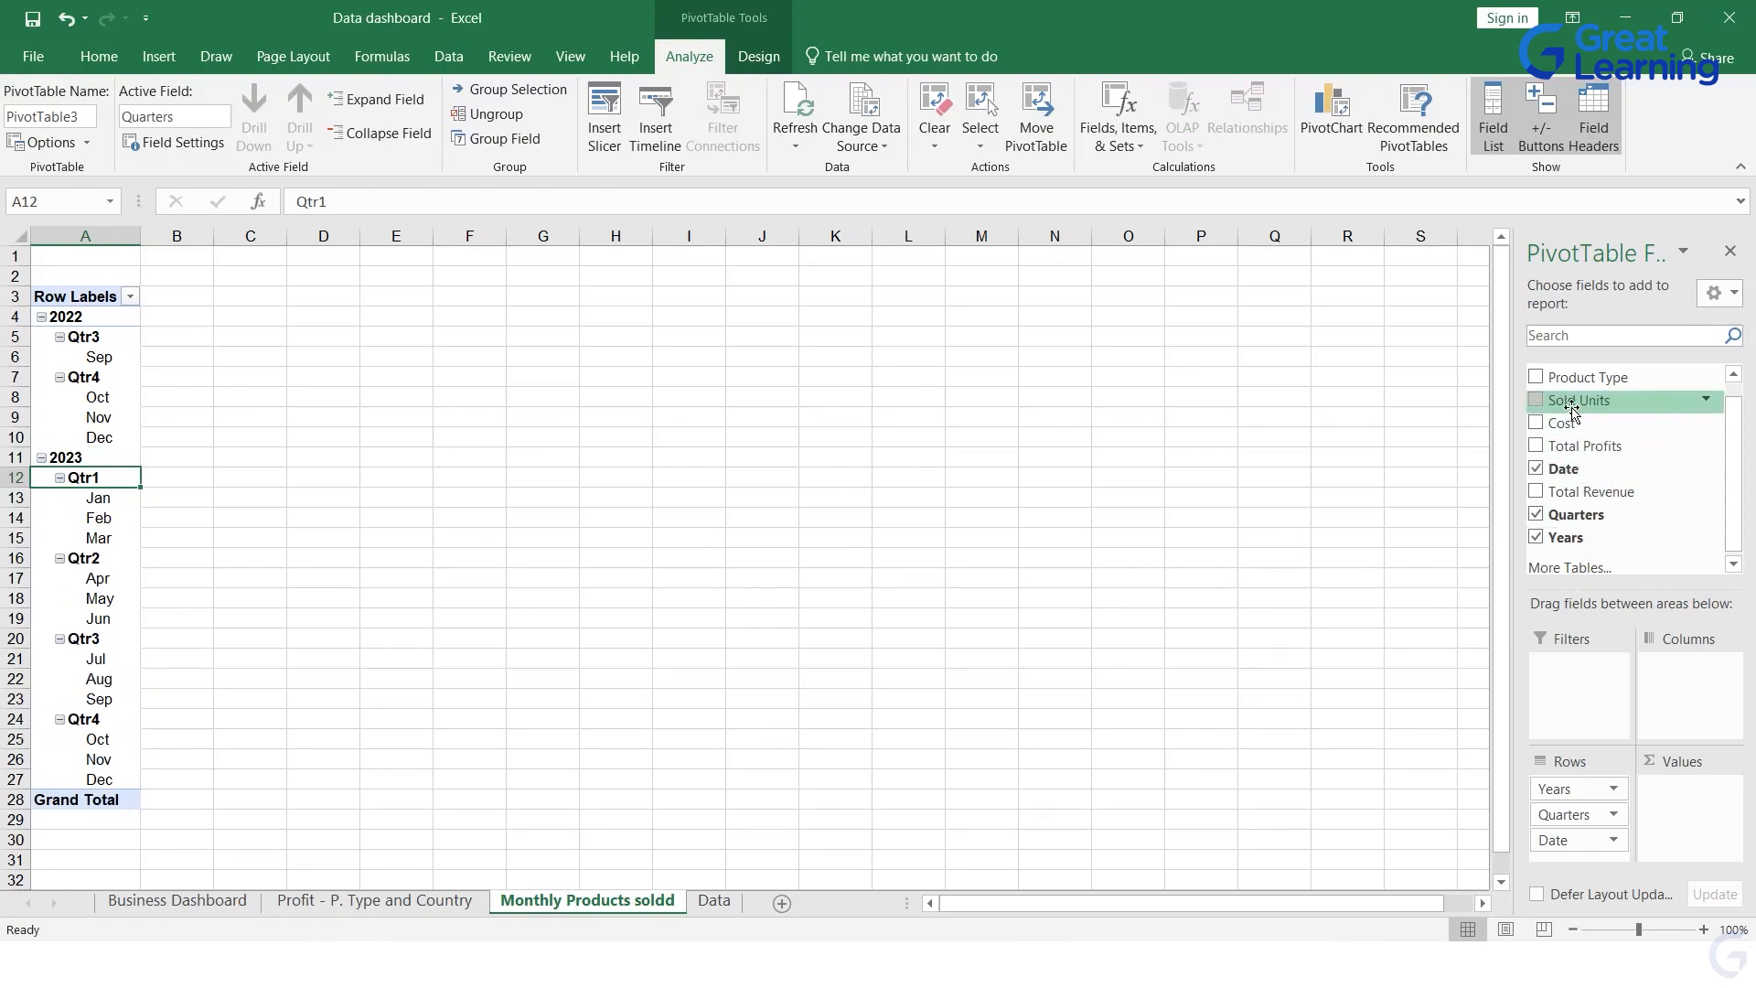
Step: Add the Sold Units field to the PivotTable's values as a sum
left_click_drag(1571, 408, 1693, 814)
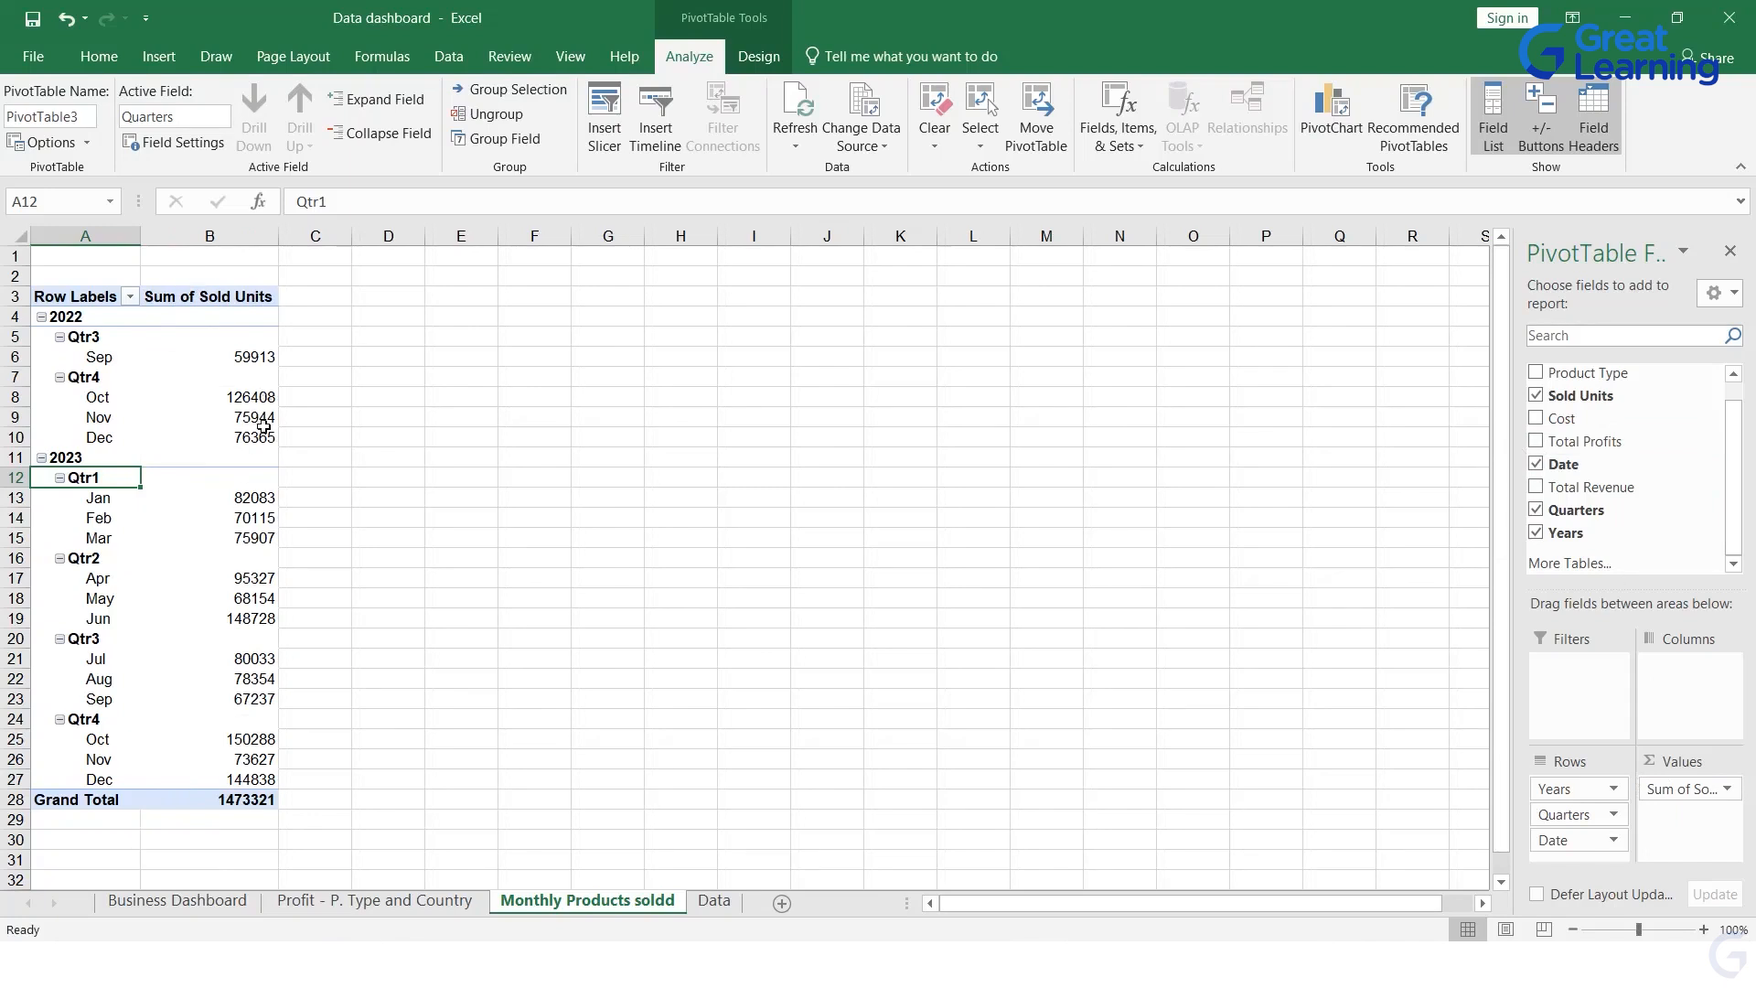
left_click(101, 359)
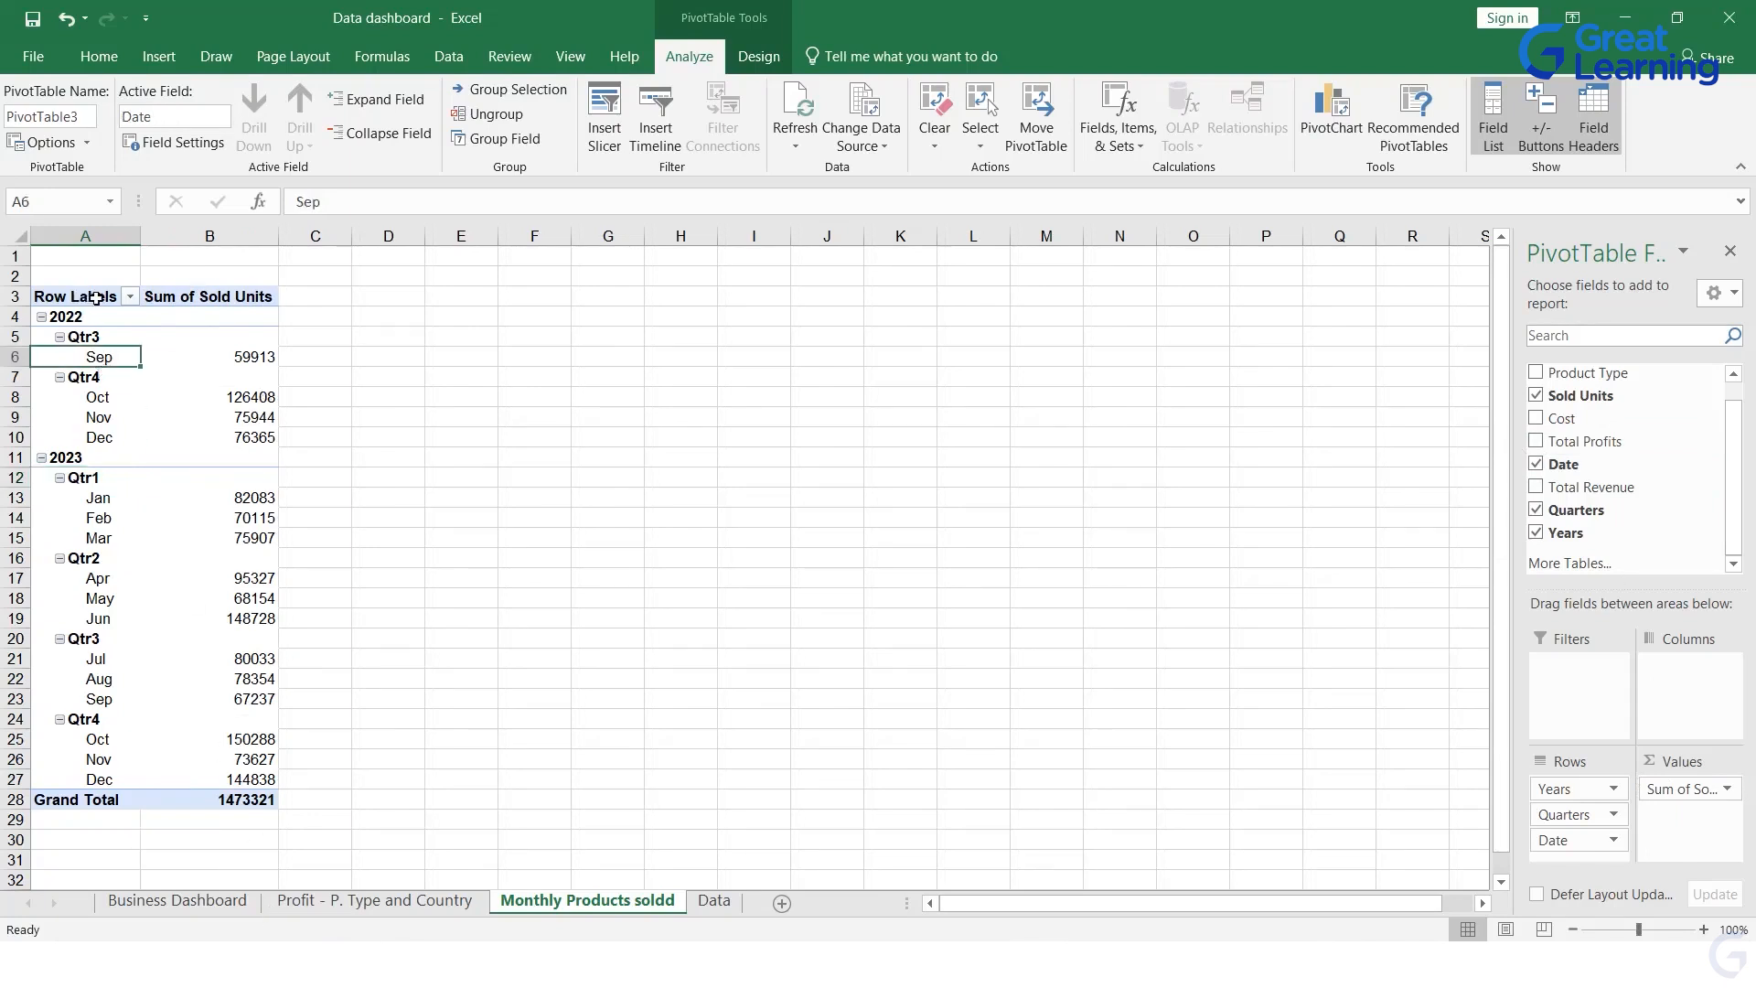
left_click(368, 441)
Step: Insert a line PivotChart from the whole Sold Units PivotTable and shift its plot area toward the chart's upper right
left_click_drag(82, 296, 223, 803)
left_click(1312, 110)
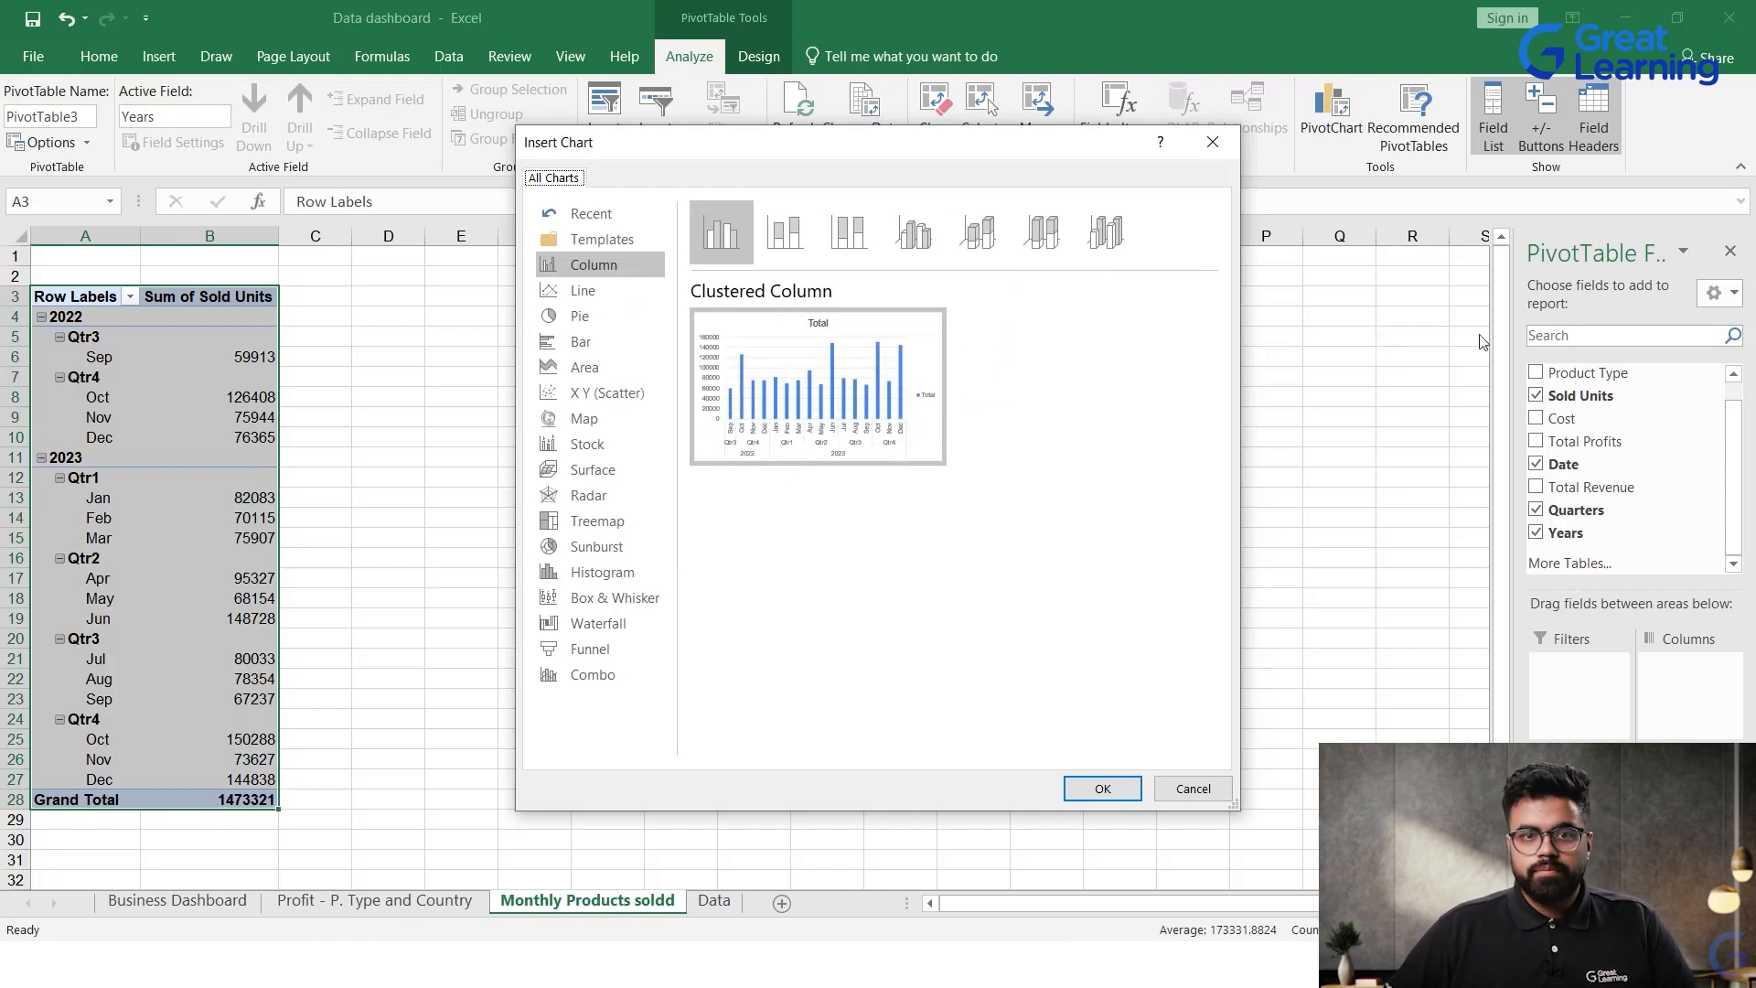
left_click(580, 293)
mouse_move(768, 348)
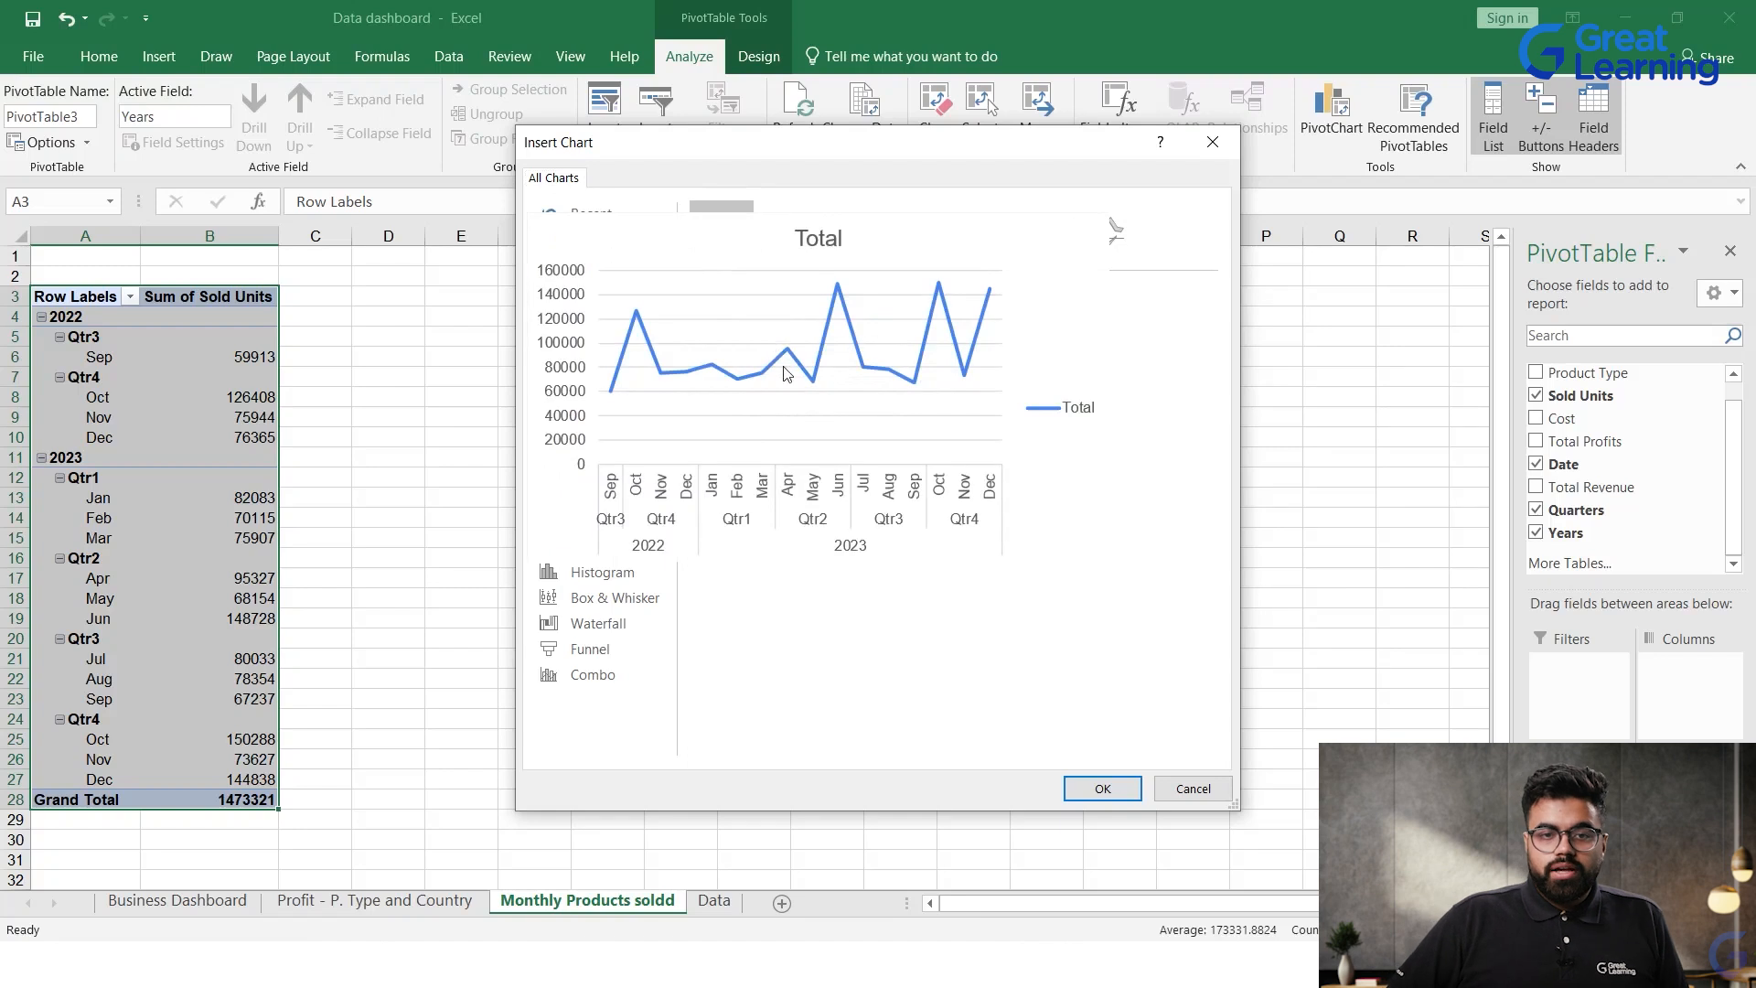
mouse_move(868, 393)
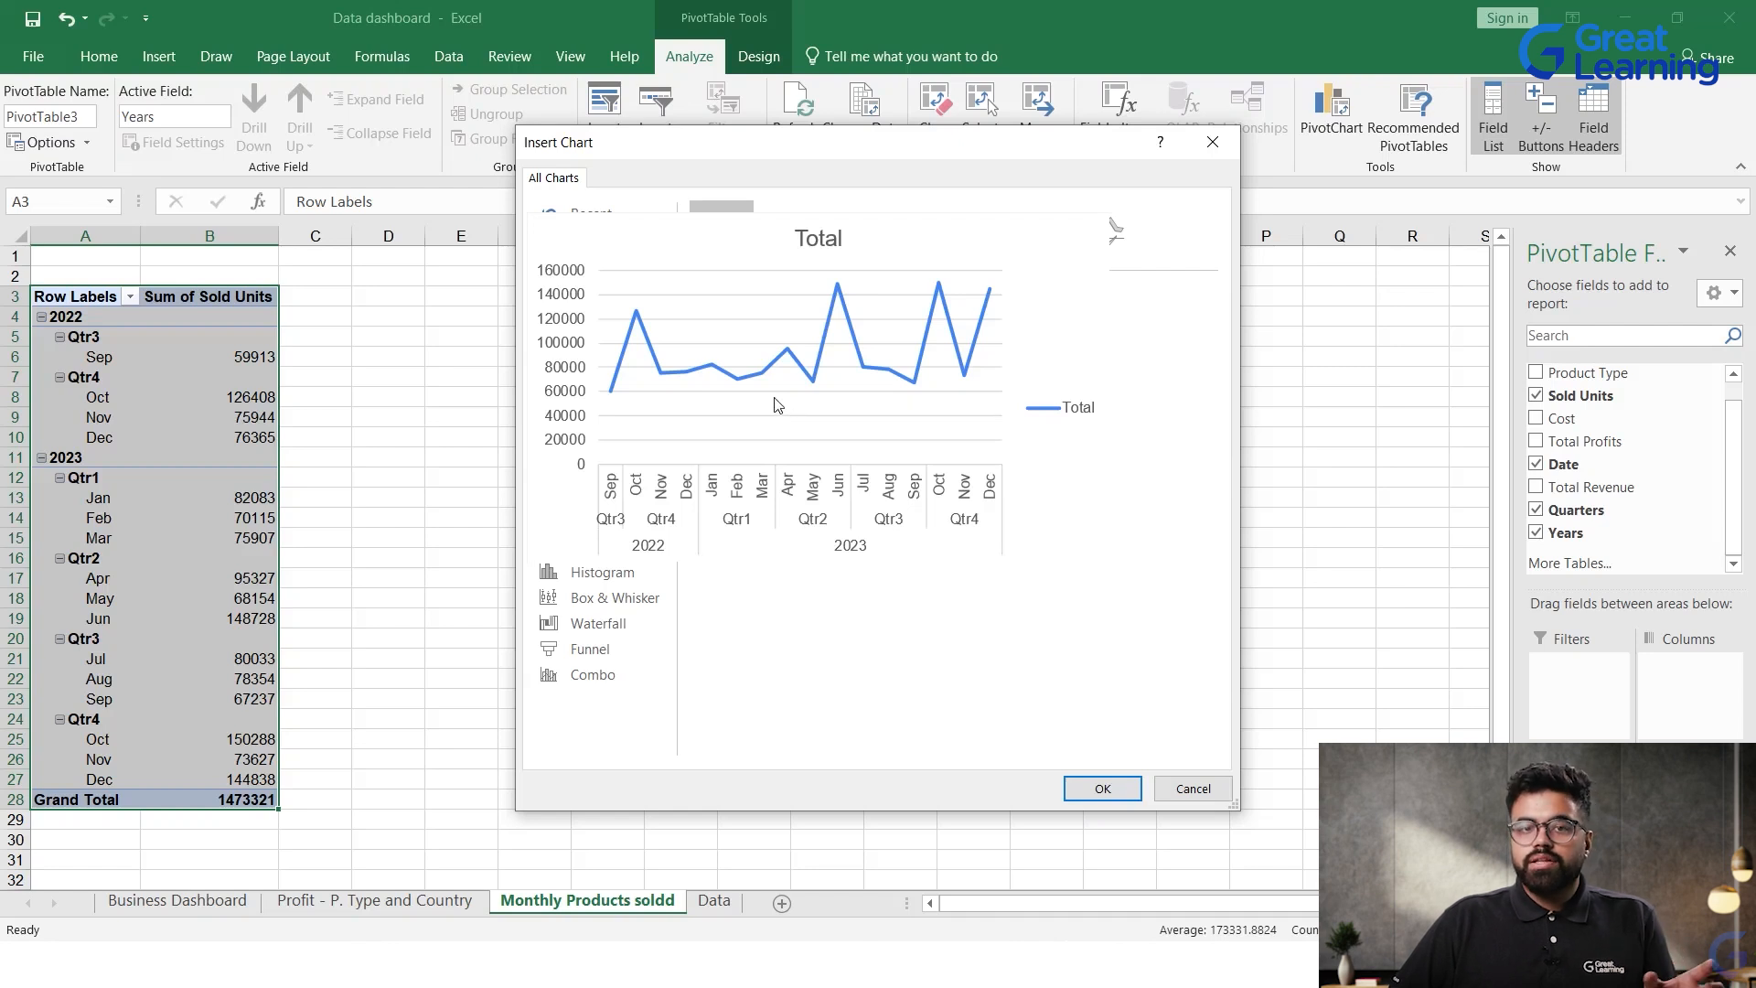
left_click(1102, 787)
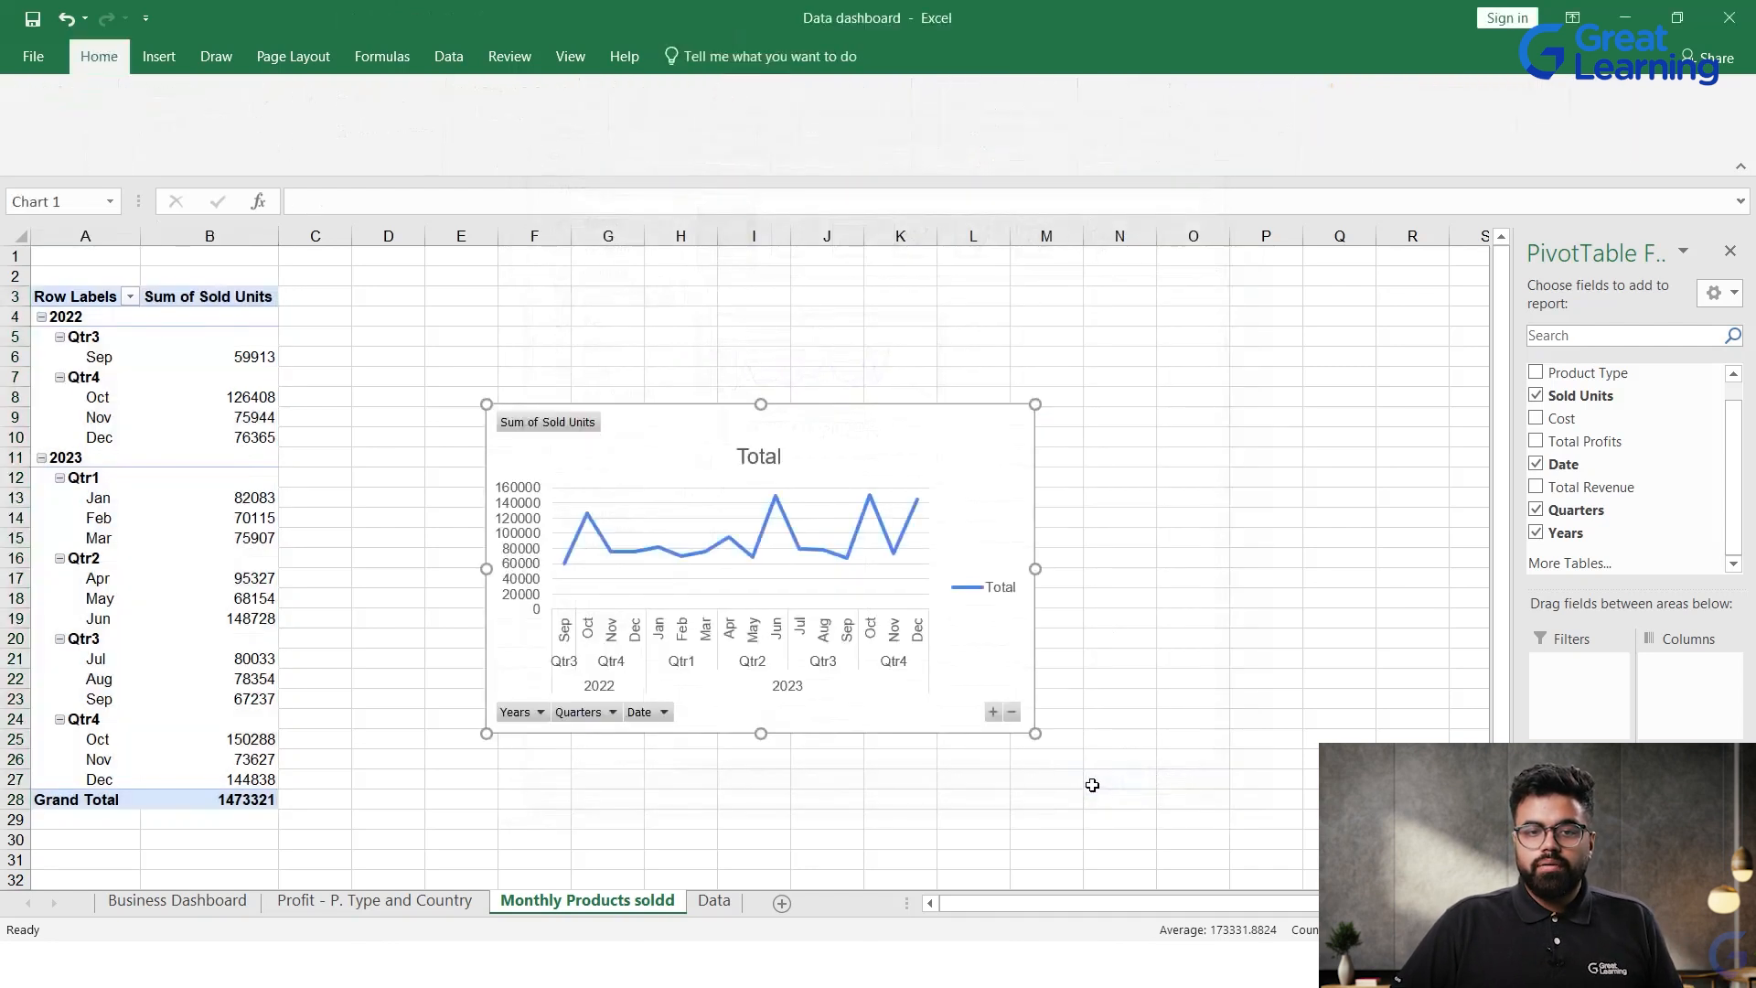
left_click_drag(804, 563, 896, 537)
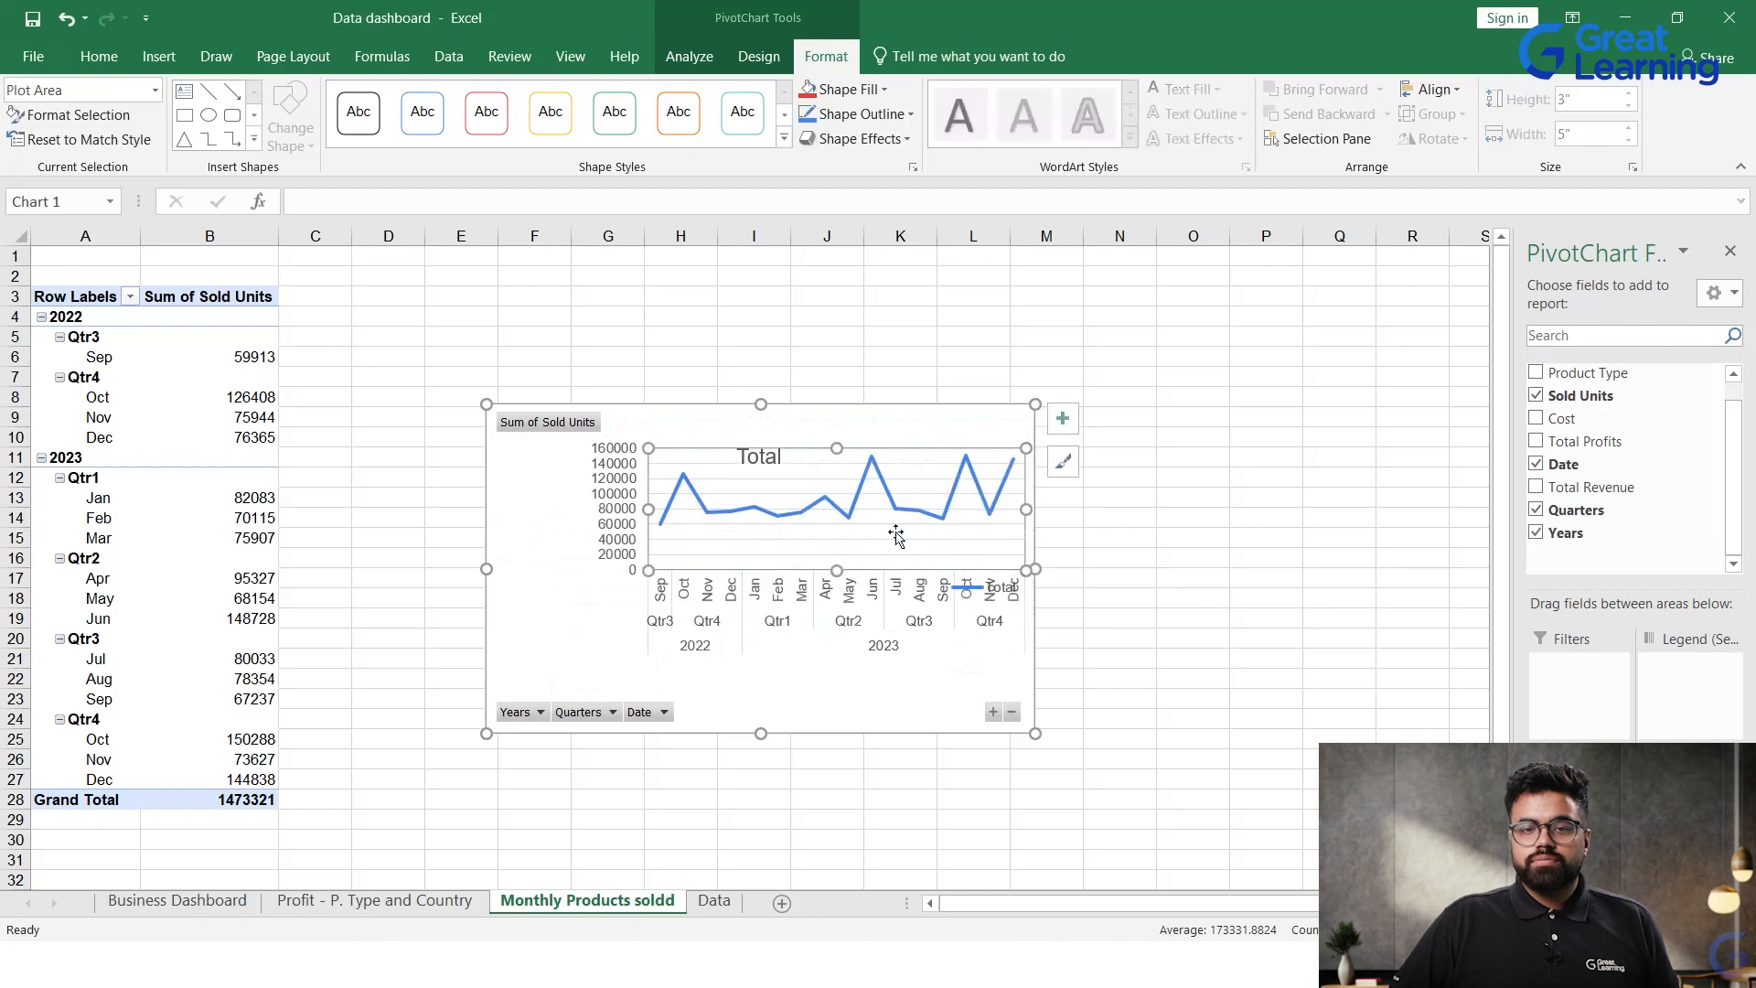
Step: Undo the plot area shift and move the whole Sold Units line chart up and to the right on the sheet
key("ctrl+z")
left_click_drag(973, 451, 1028, 381)
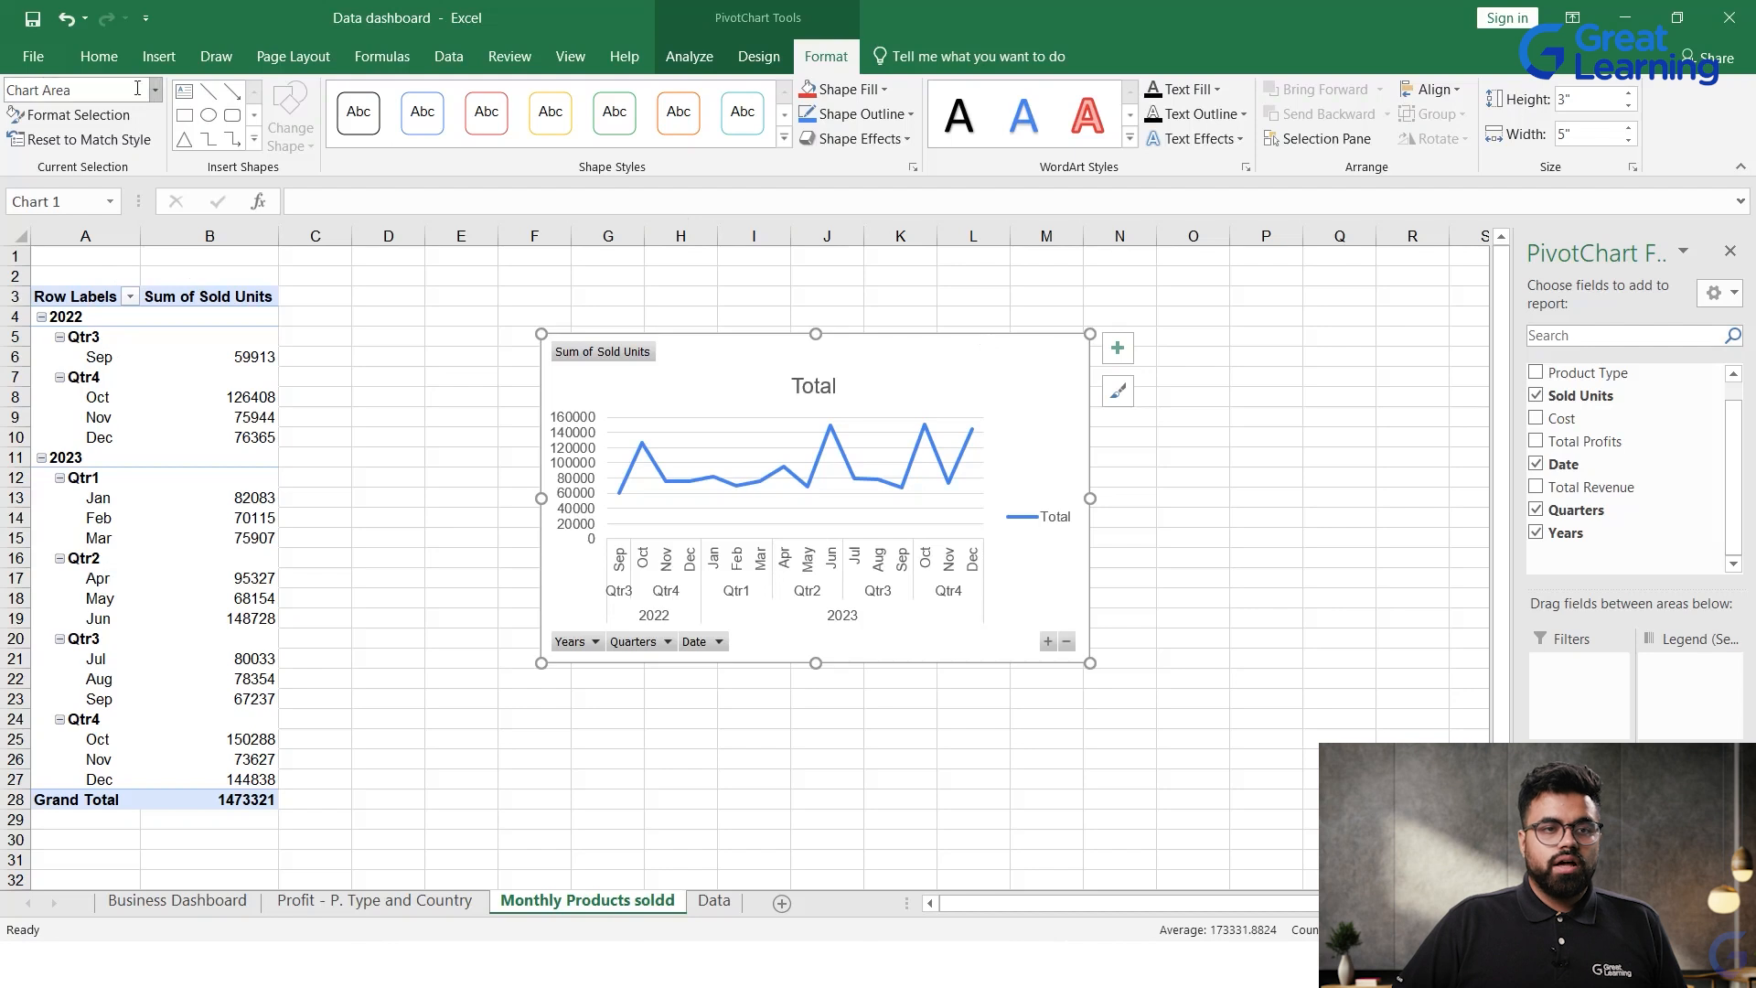
Step: Hide all field buttons on the Sold Units PivotChart
left_click(572, 638)
right_click(573, 638)
left_click(495, 564)
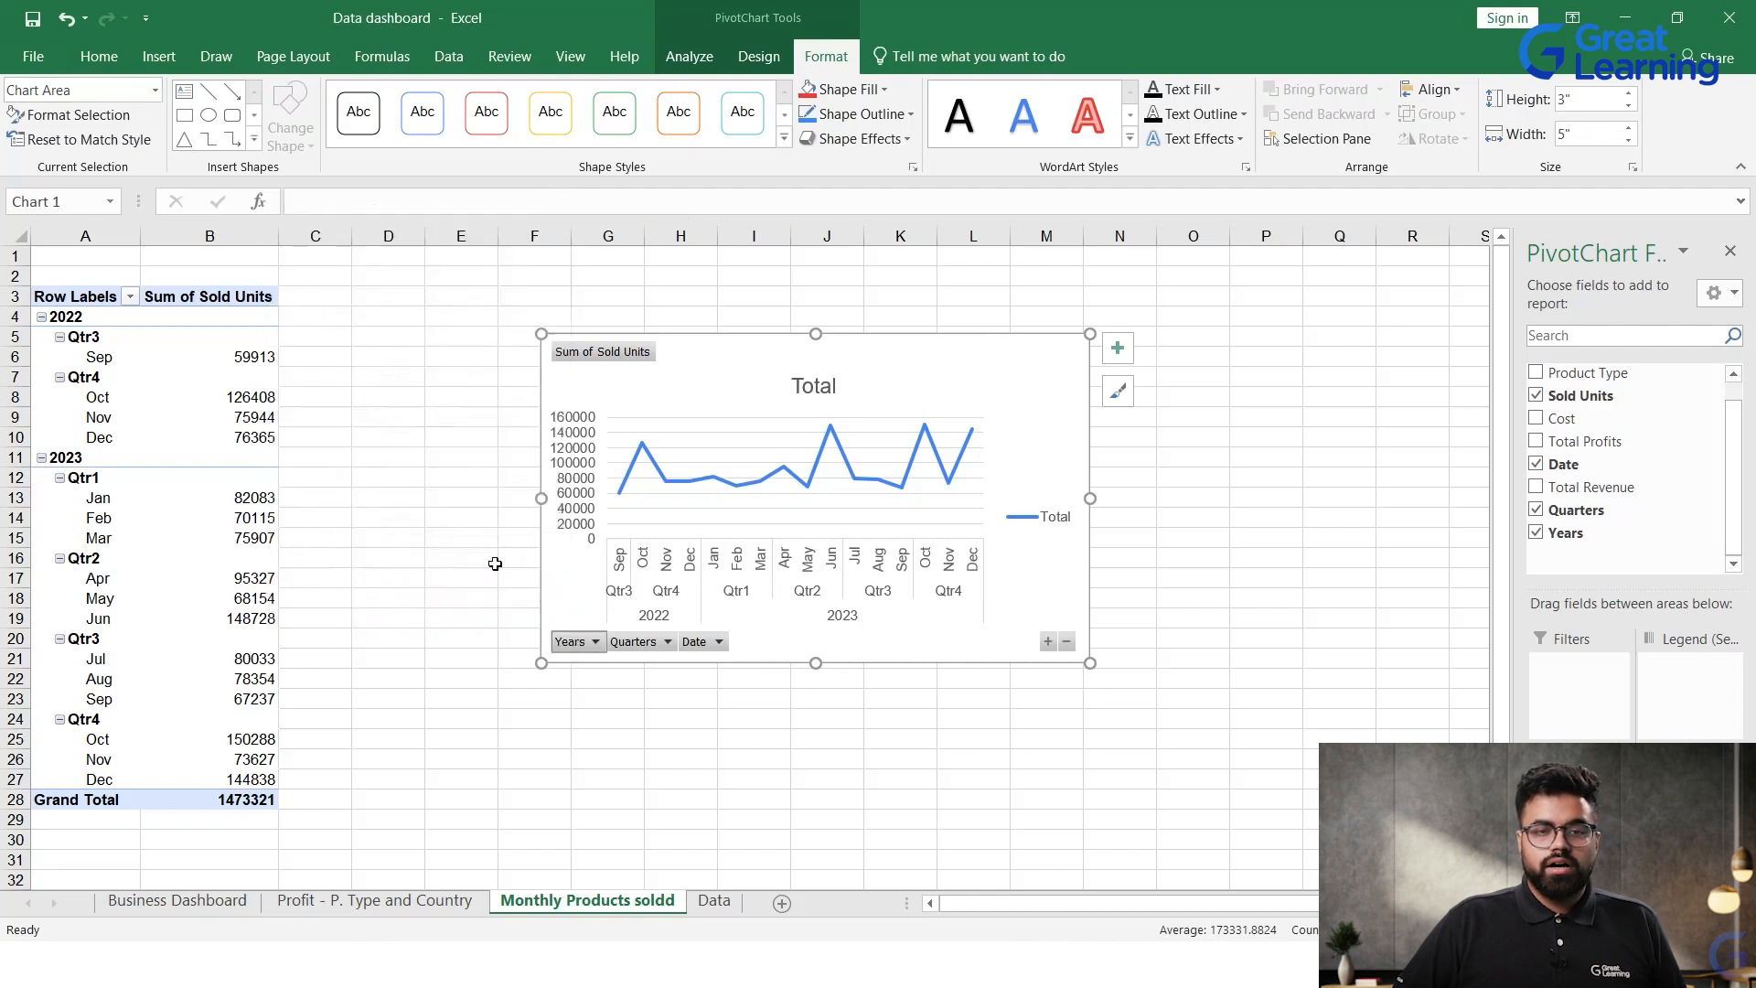
triple_click(836, 360)
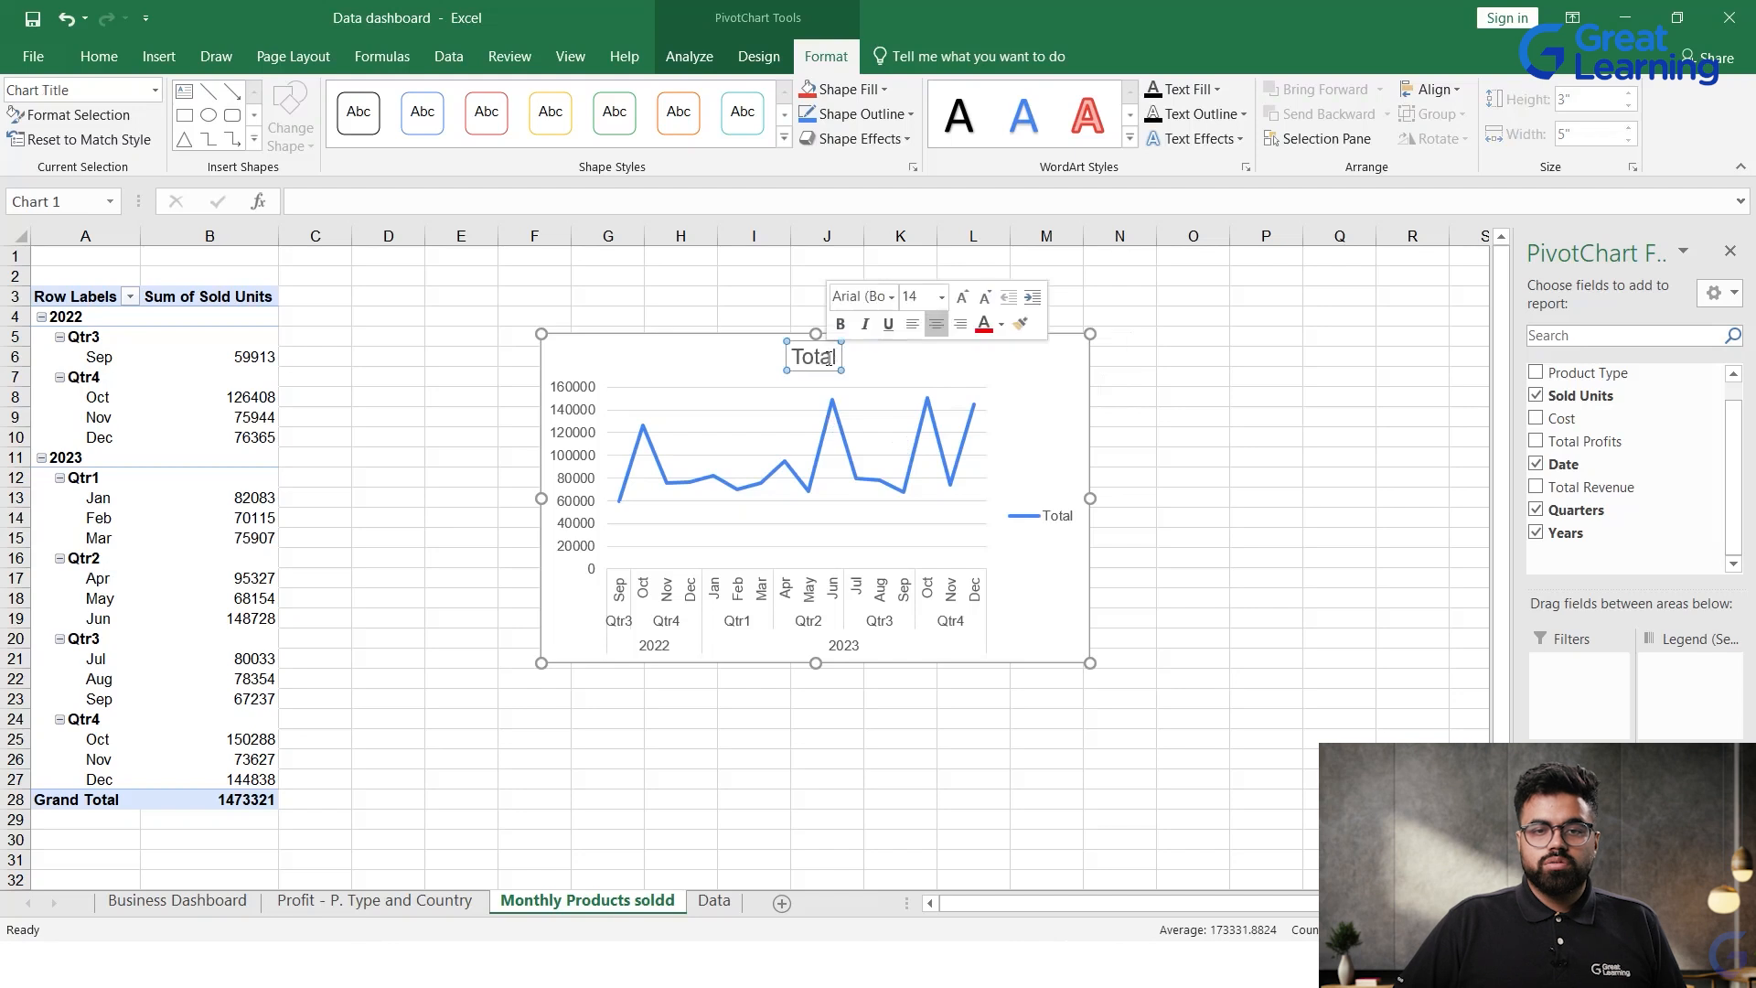
left_click(1178, 454)
Step: Copy the Sold Units line chart to the Business Dashboard sheet, pasting it at cell P15
left_click(1000, 393)
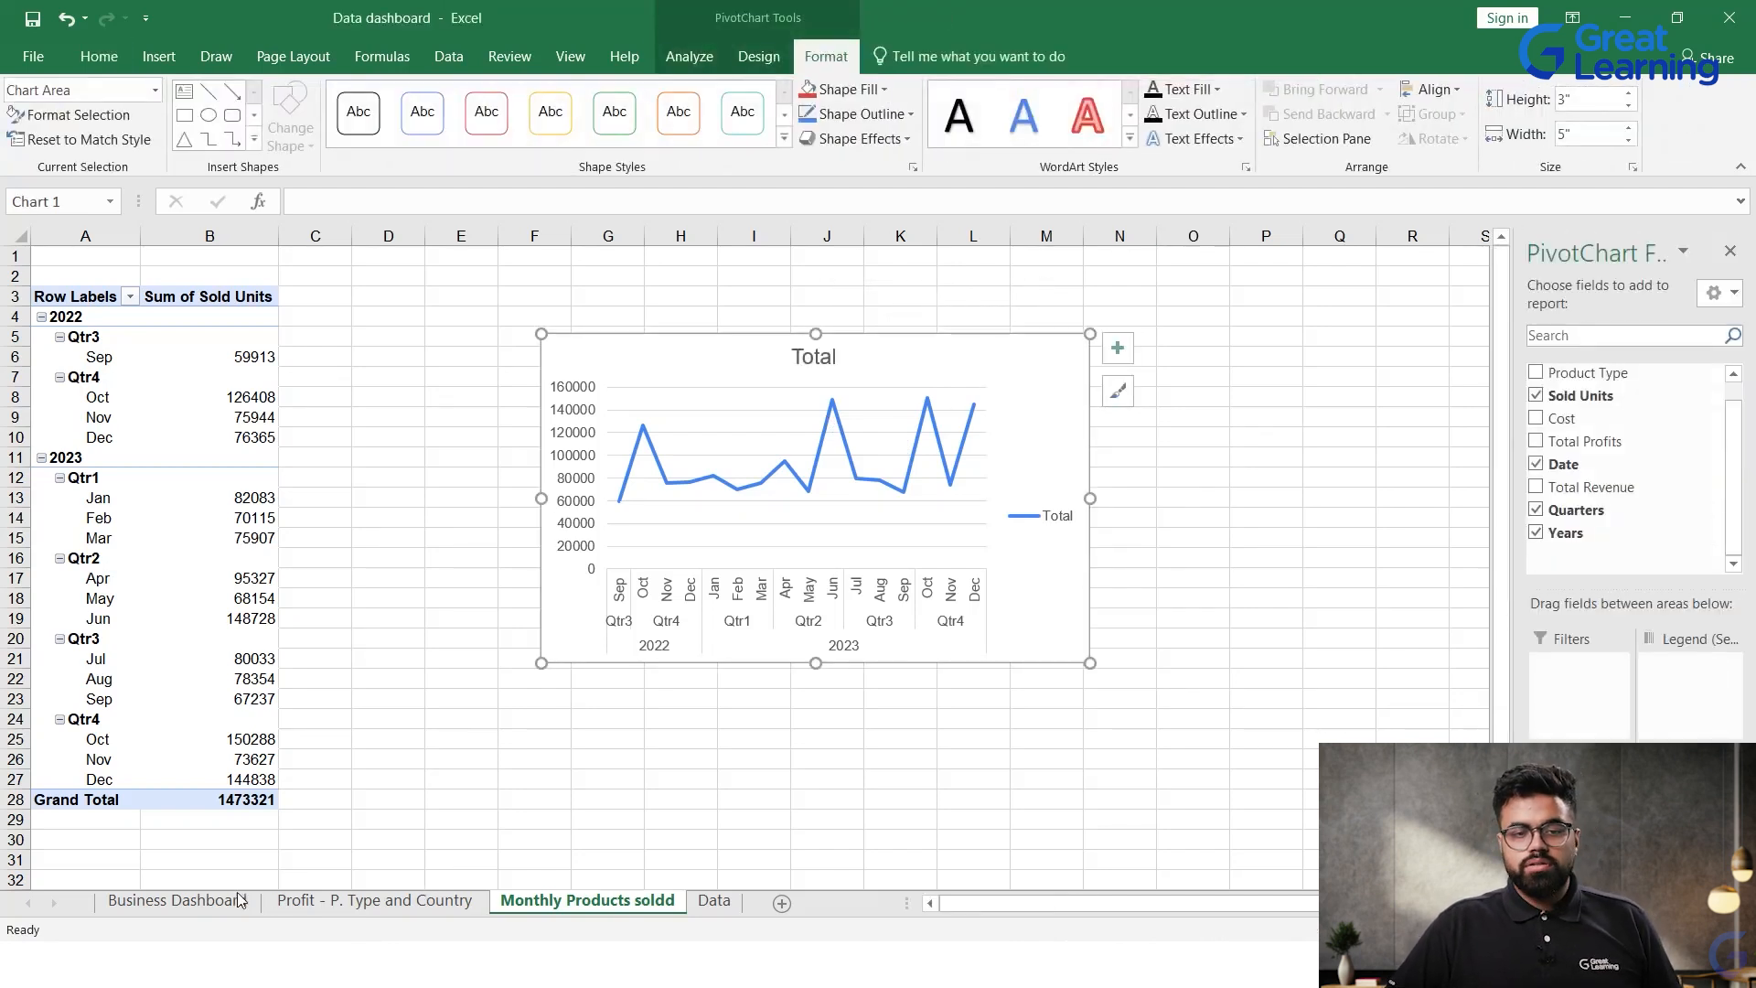
left_click(174, 900)
left_click(1165, 538)
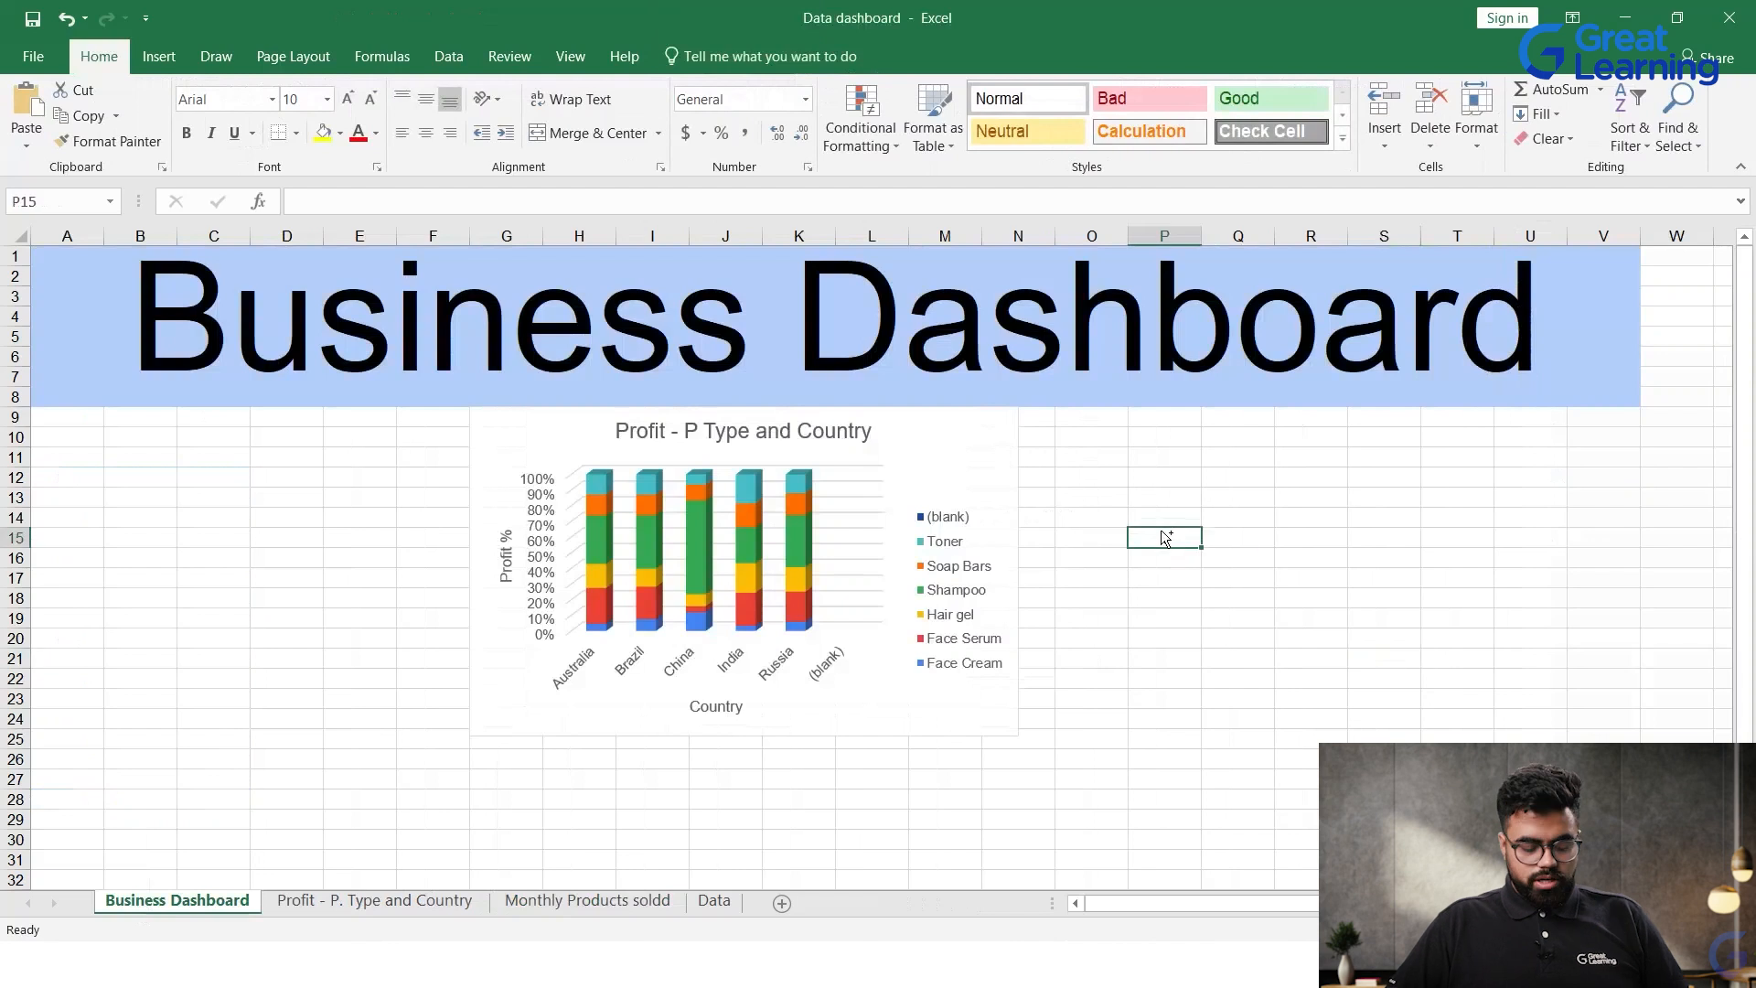
key("ctrl+v")
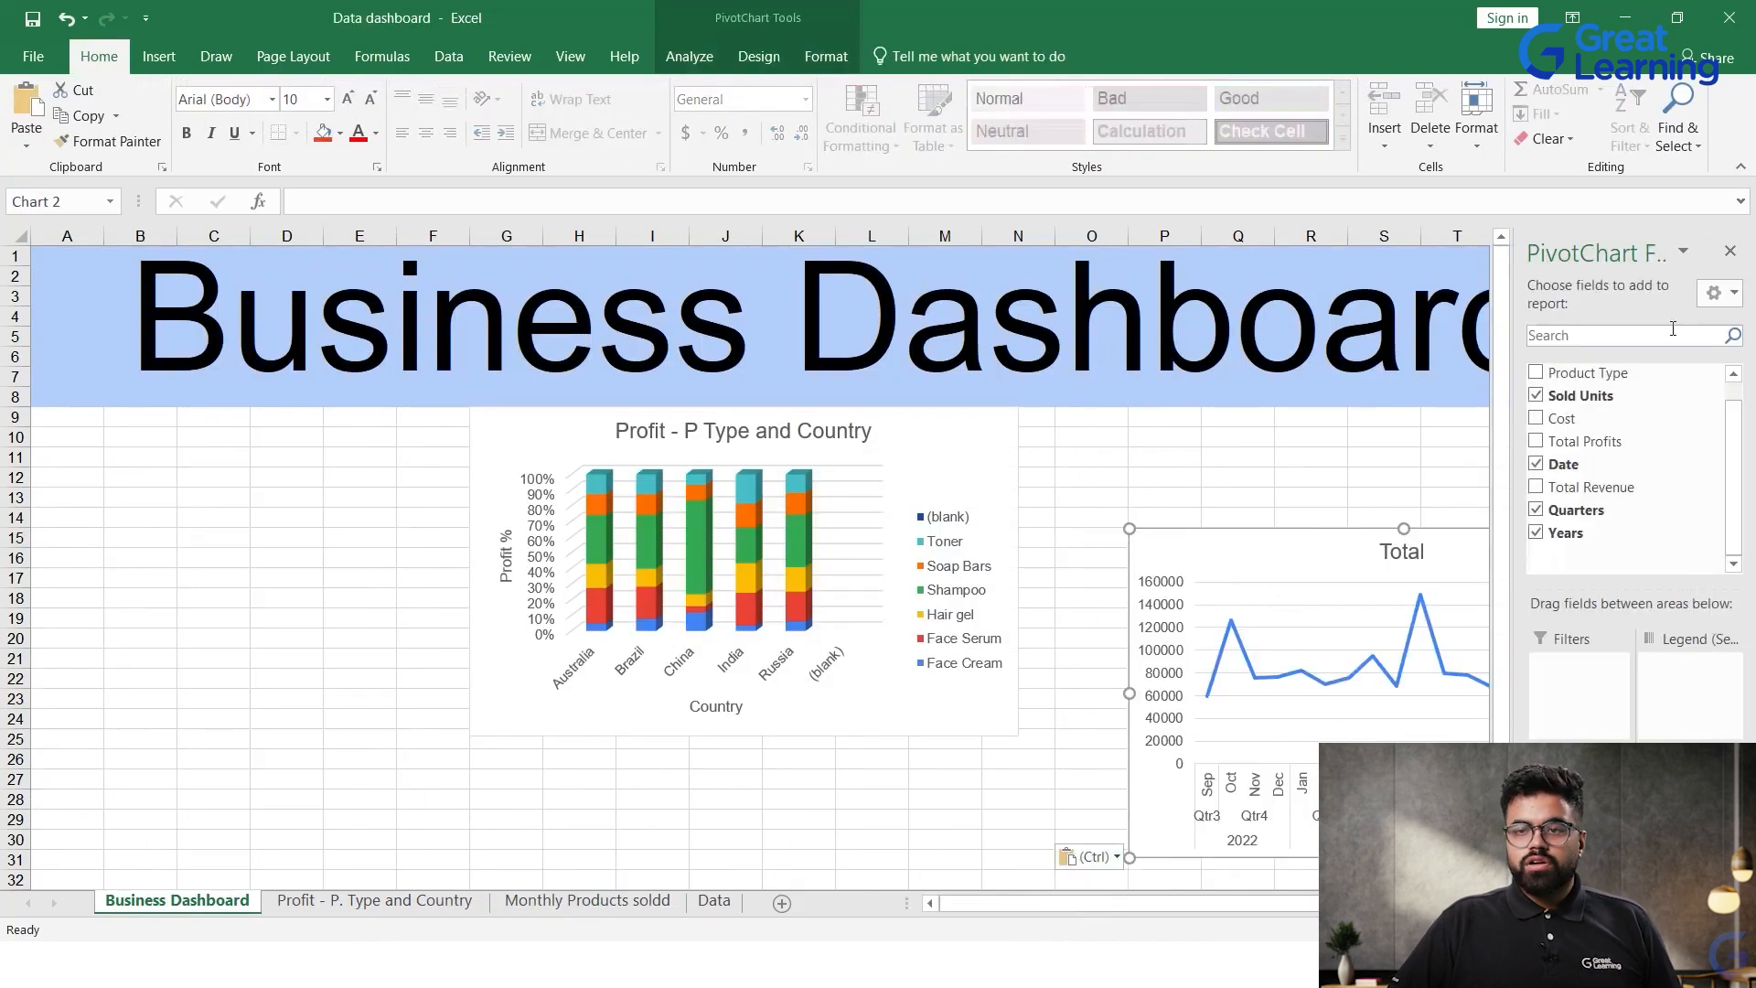
Step: Close the PivotChart field list and place the pasted line chart directly beside the Profit - P Type and Country chart, under the title banner
left_click(1731, 253)
left_click(1501, 580)
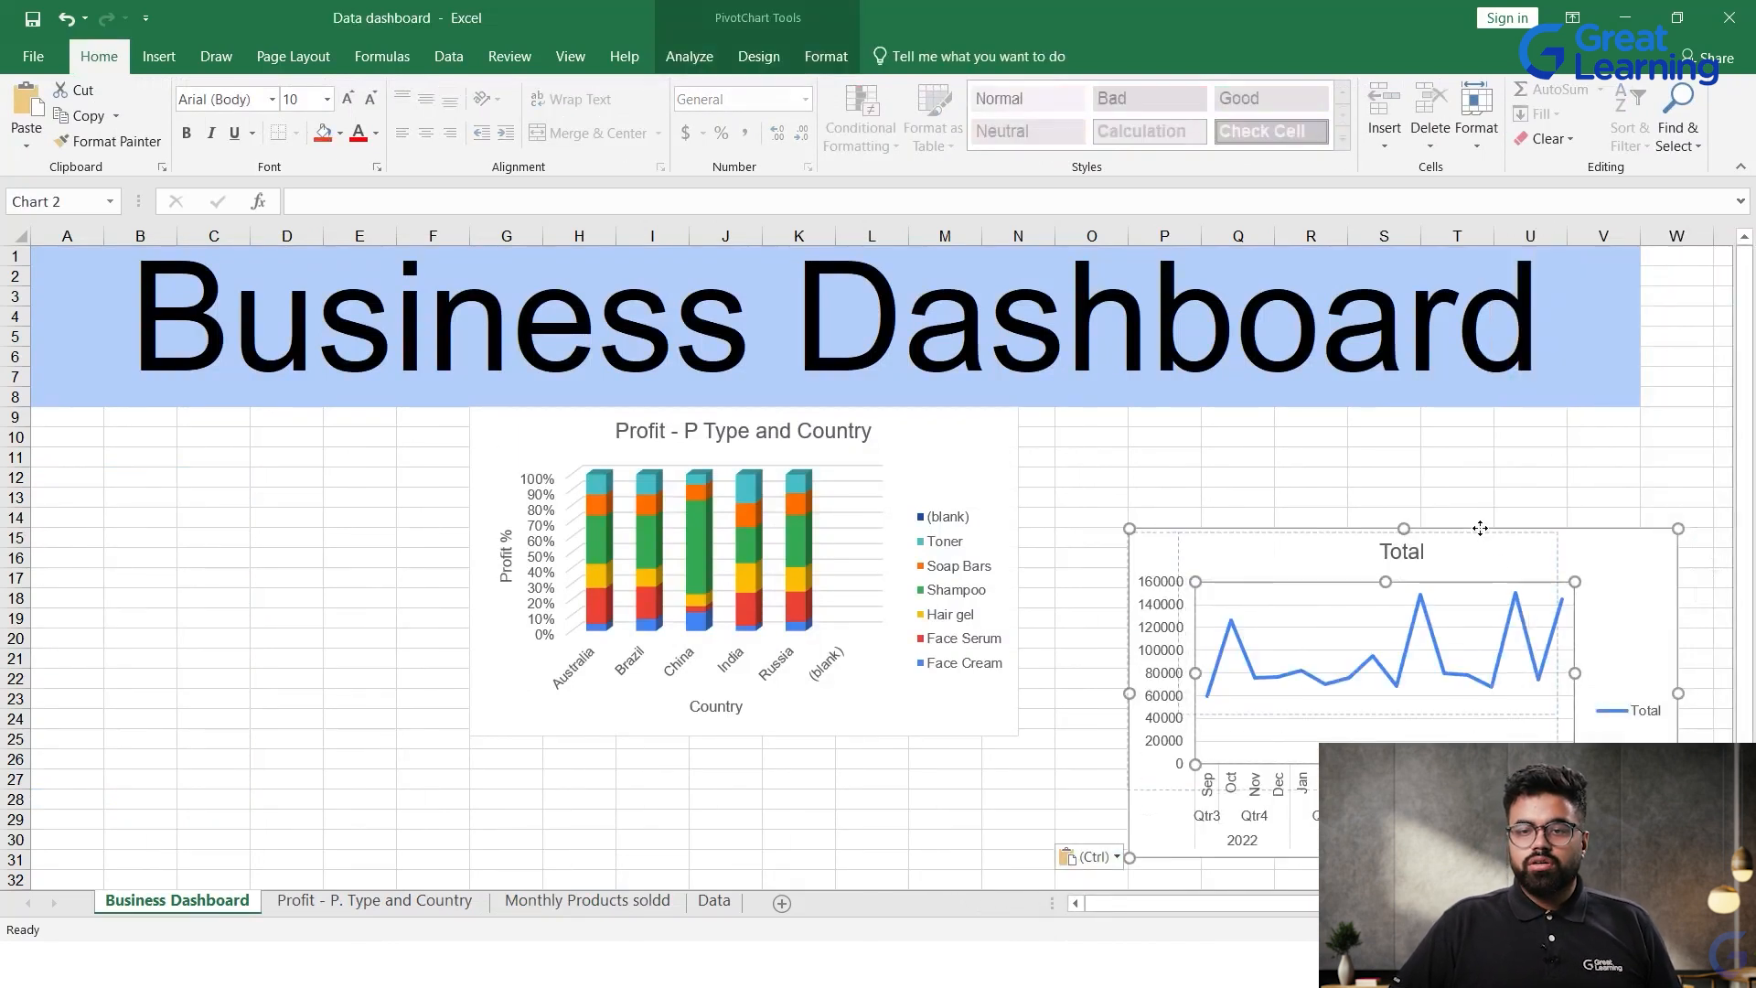
left_click_drag(1480, 529, 1482, 533)
key("ctrl+z")
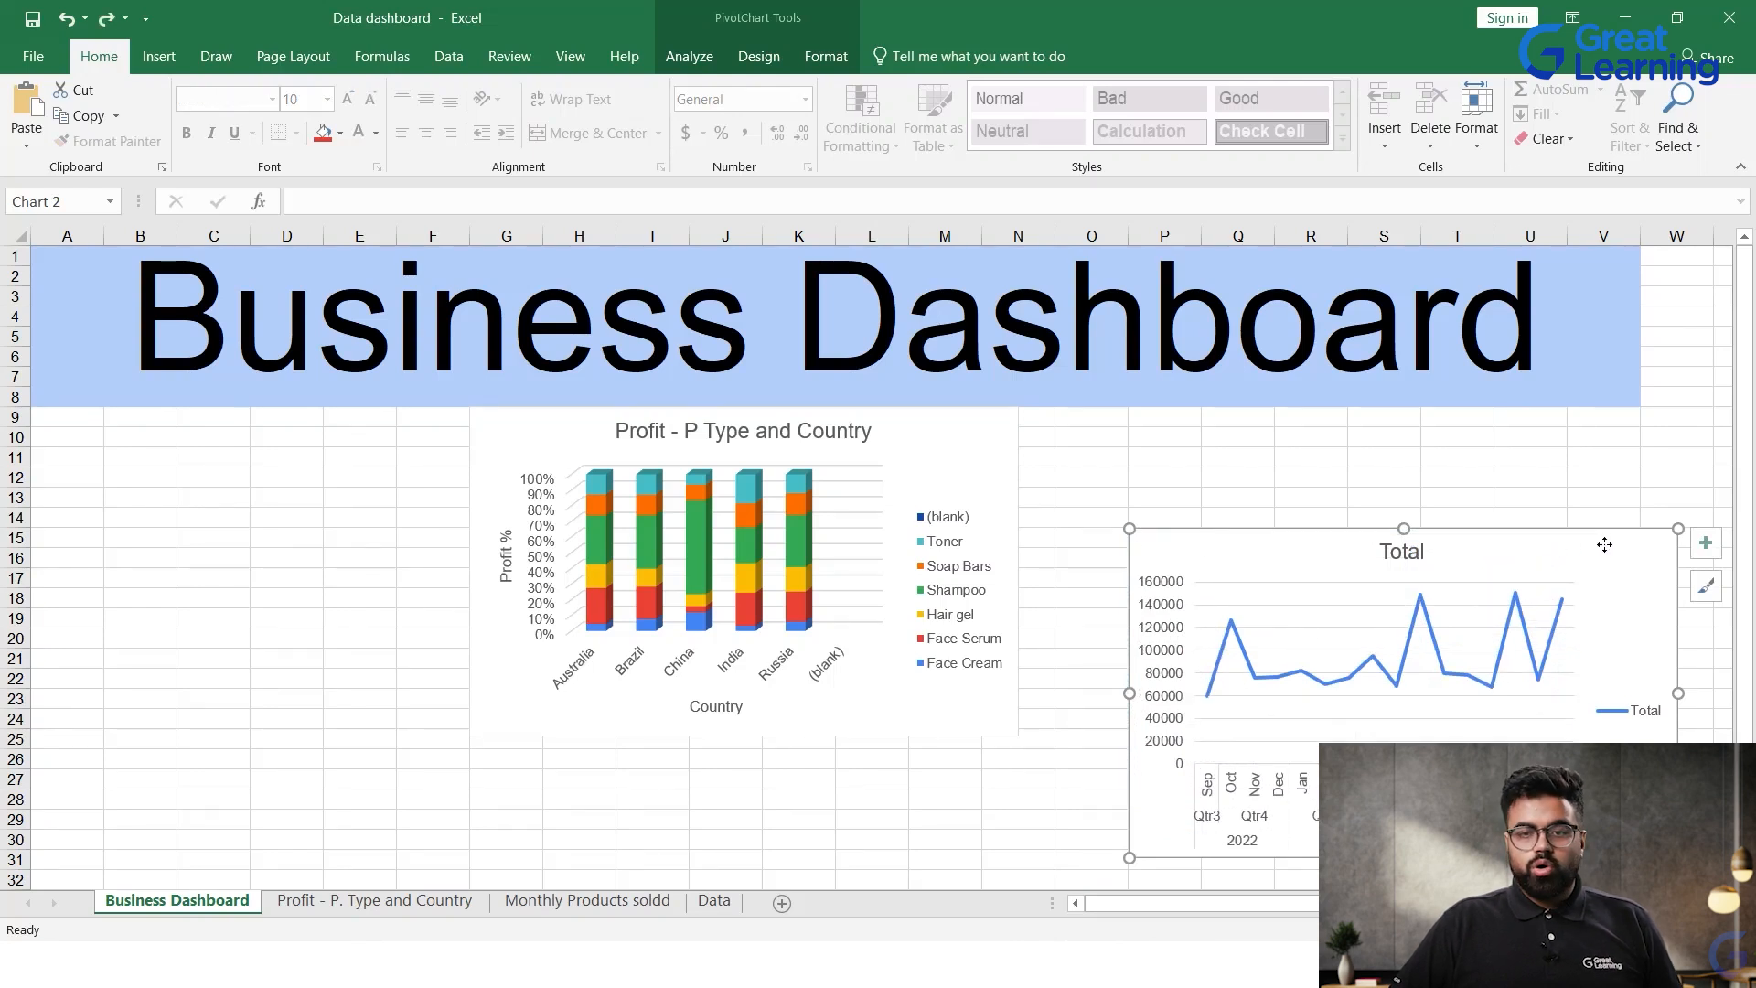
left_click_drag(1604, 544, 1496, 425)
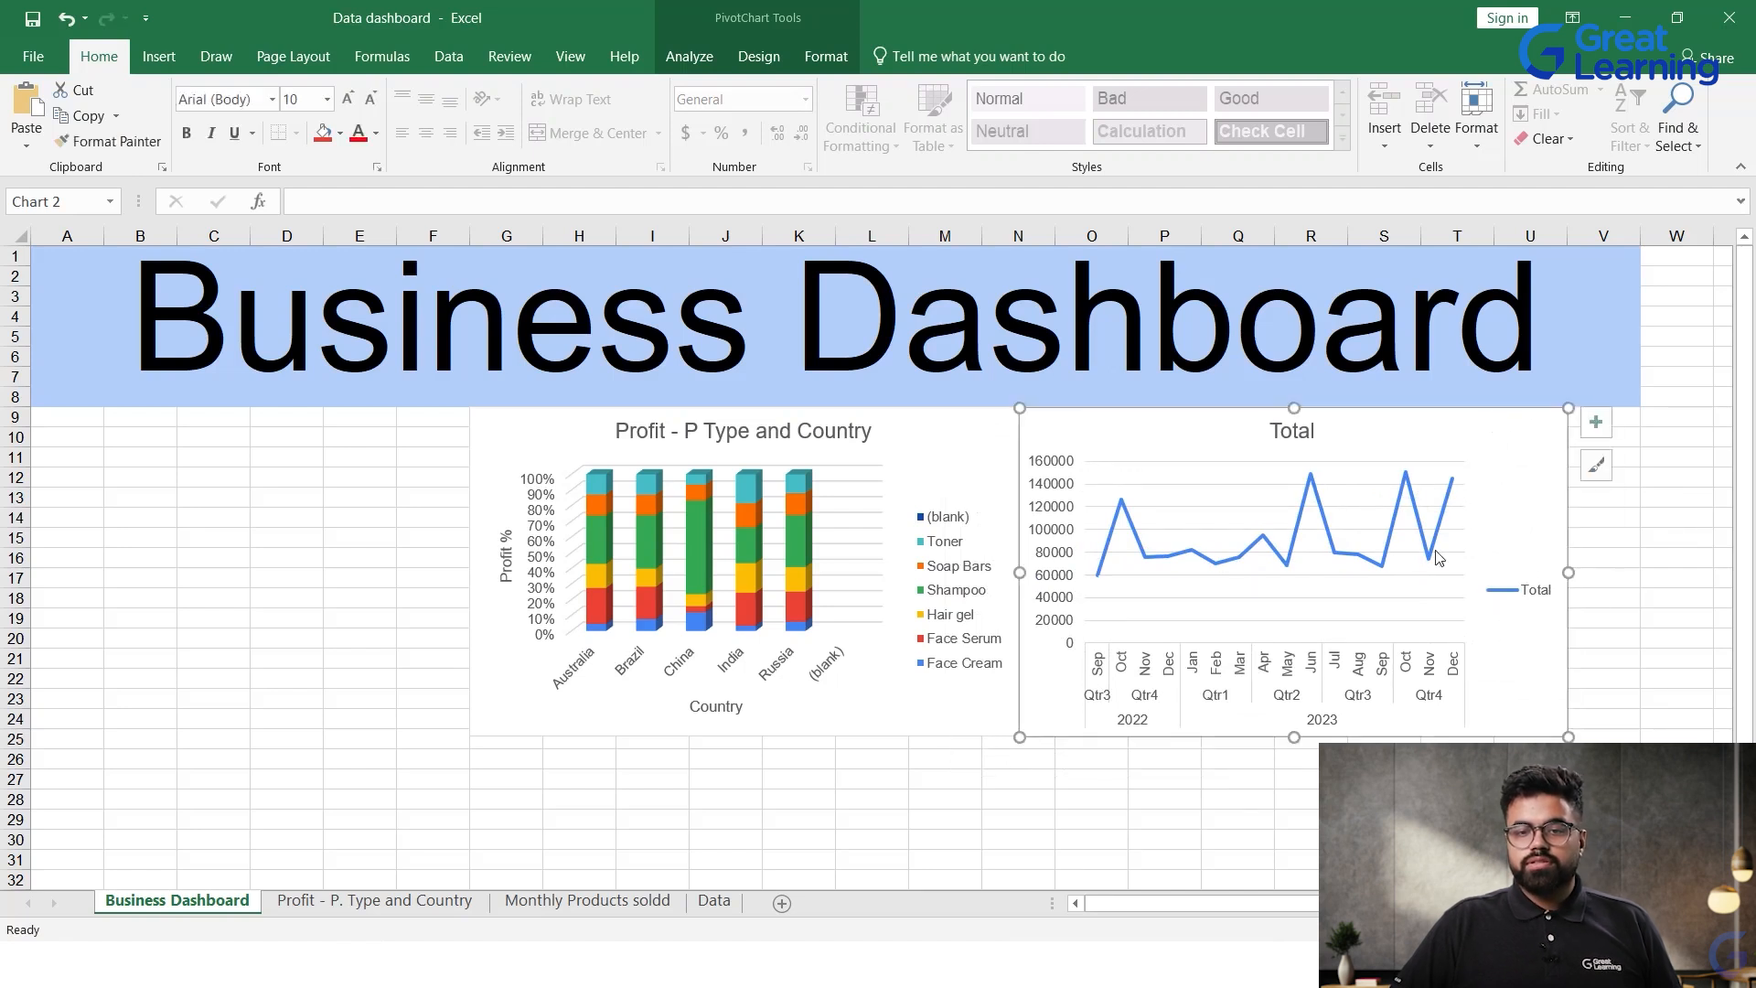
left_click(1258, 771)
scroll(1067, 426, "down", 1)
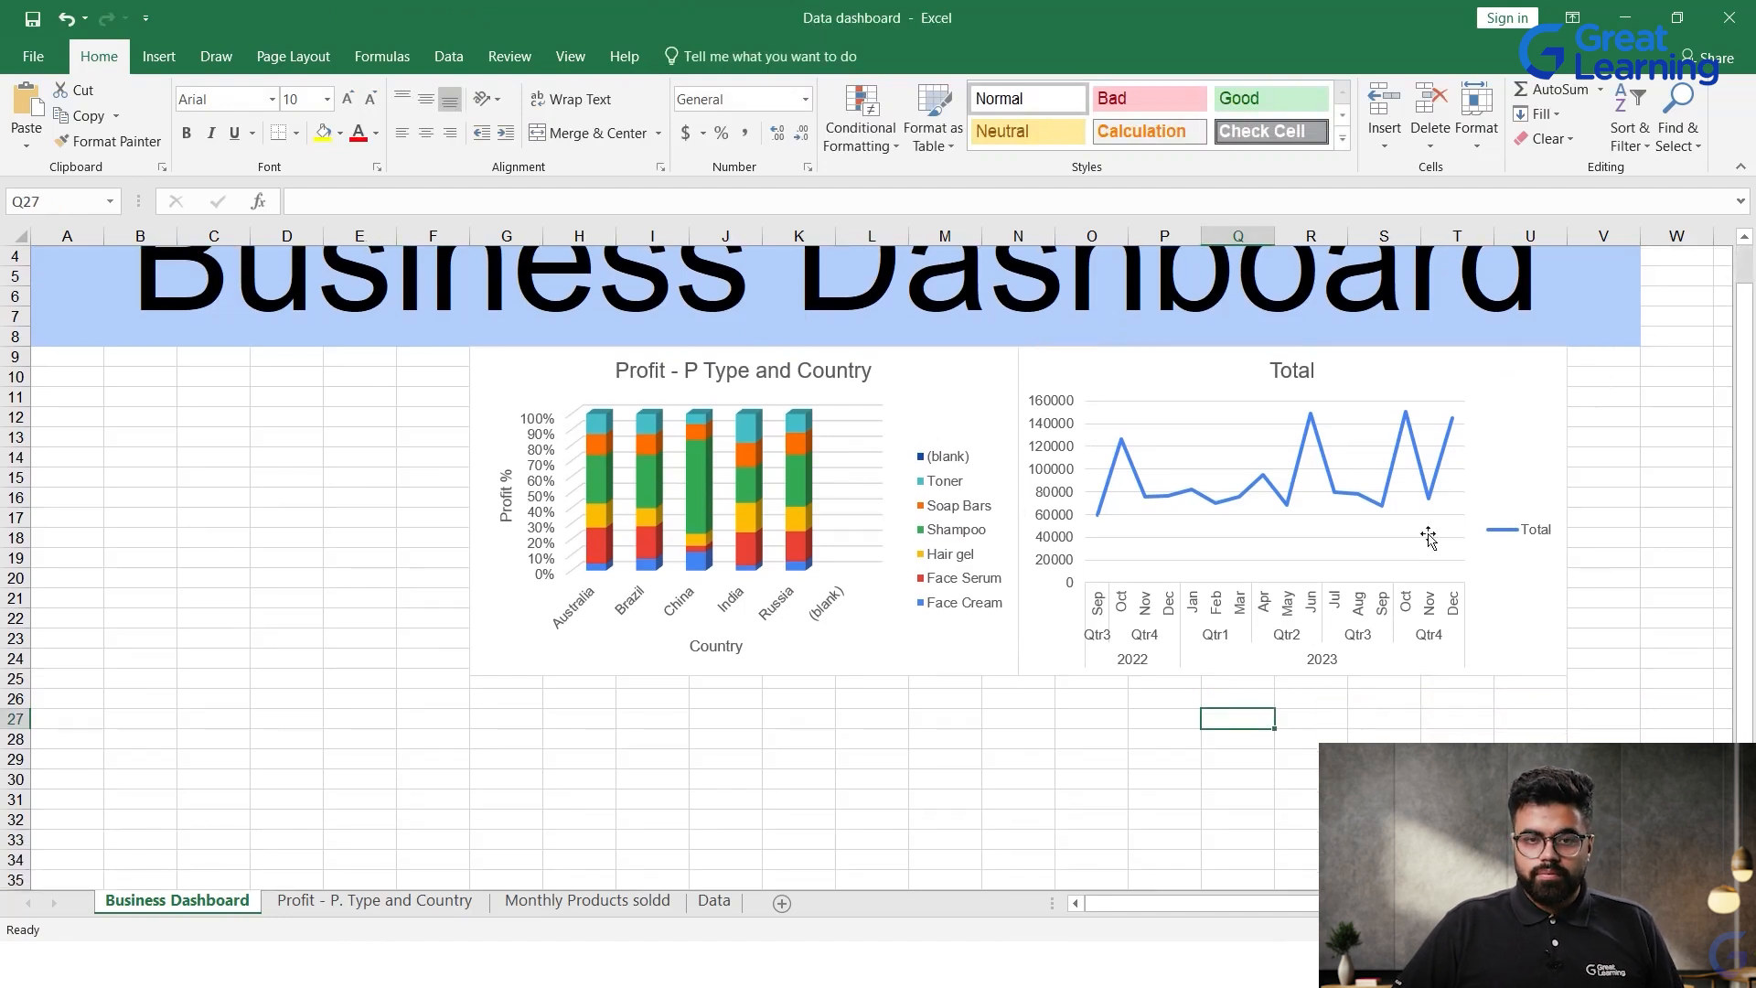
Step: Create a PivotTable on a new worksheet from the Data sheet range A1:G701
left_click(714, 900)
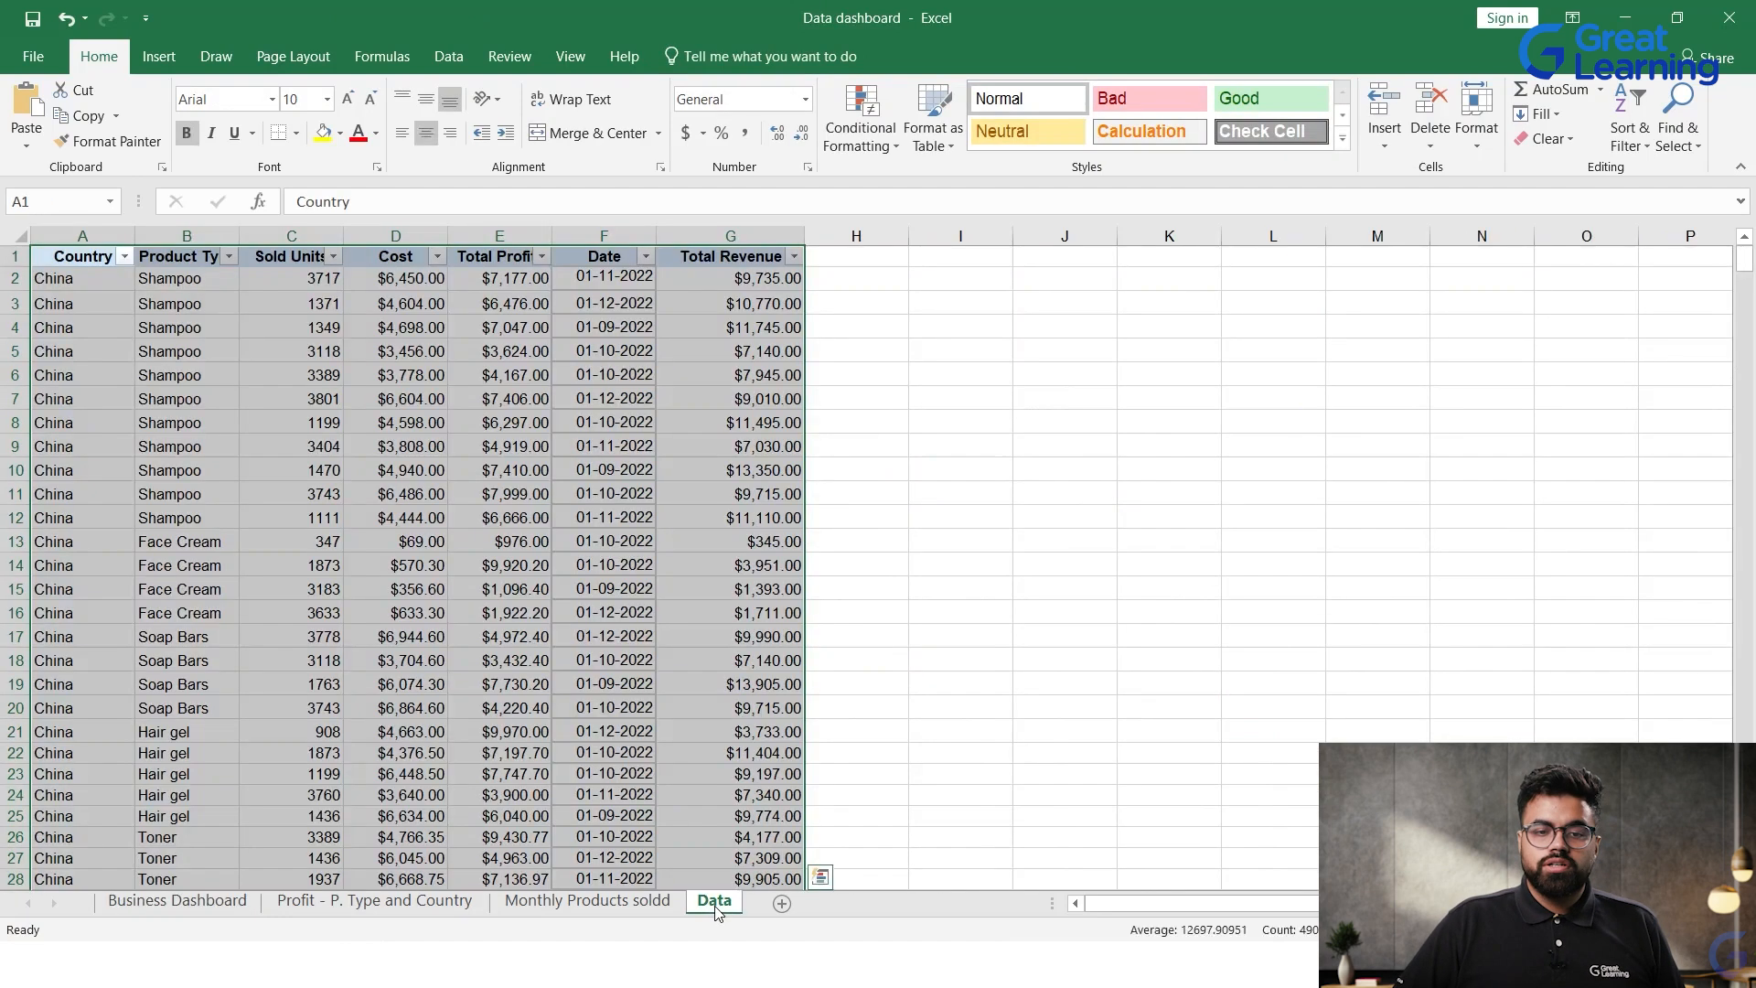
left_click(920, 522)
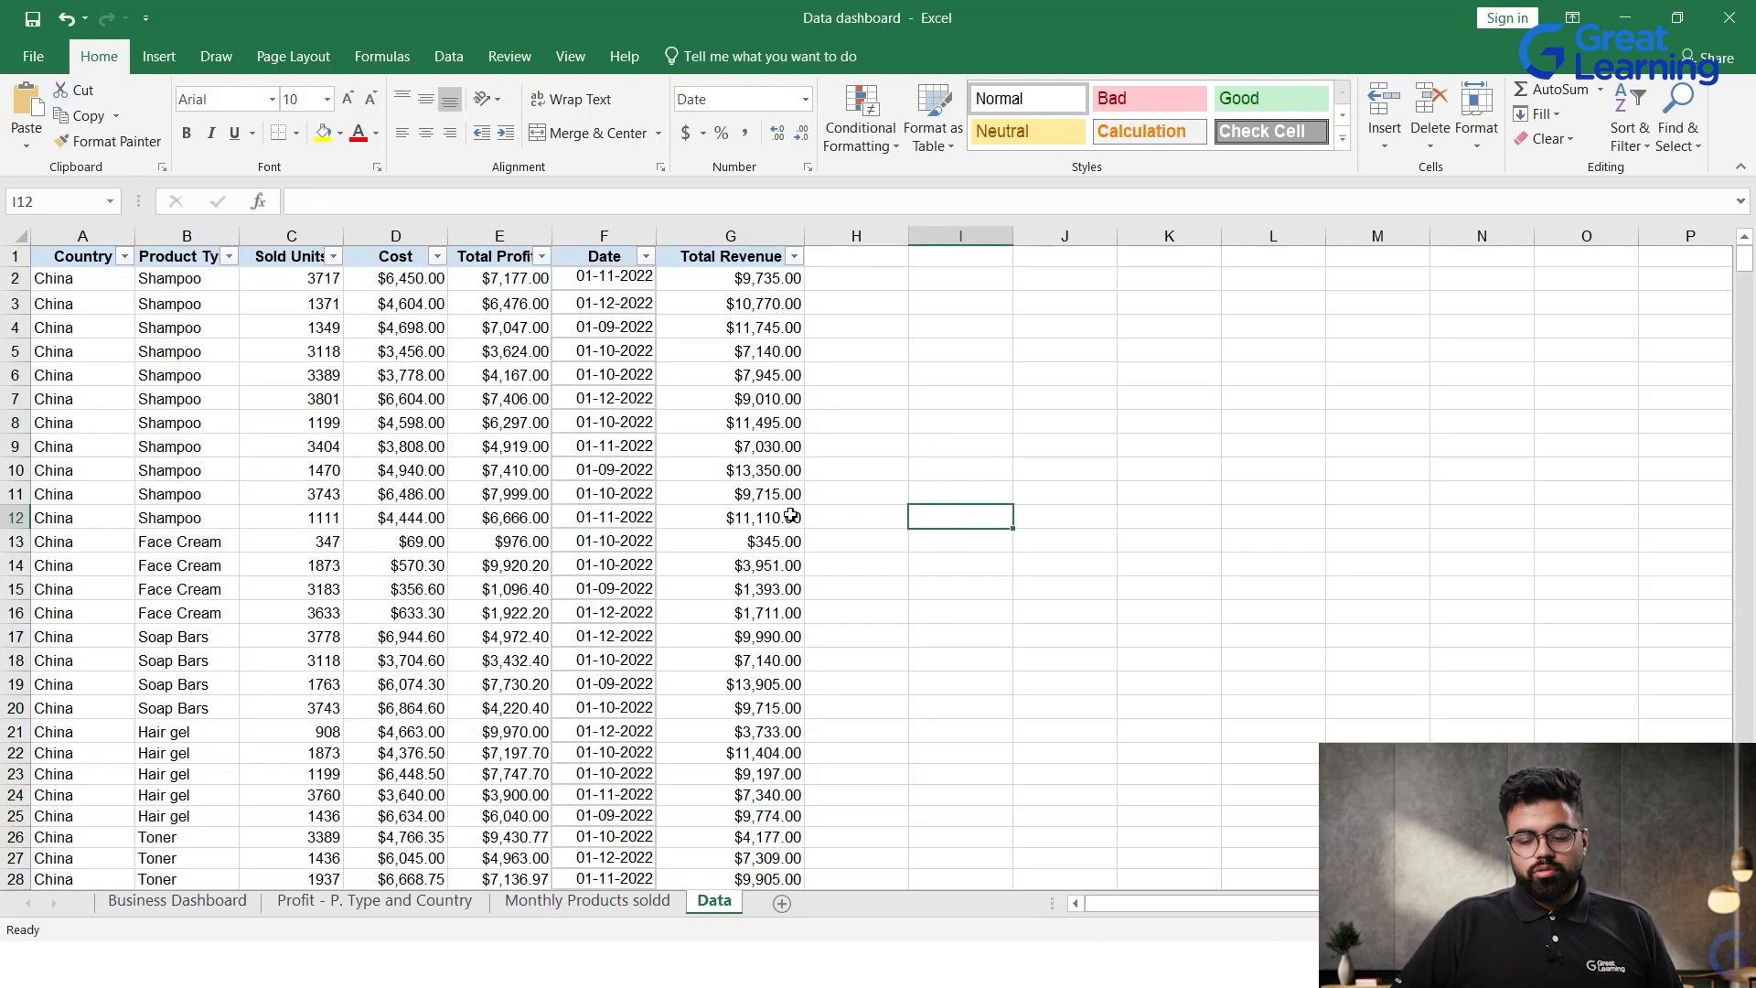
left_click_drag(69, 267, 729, 279)
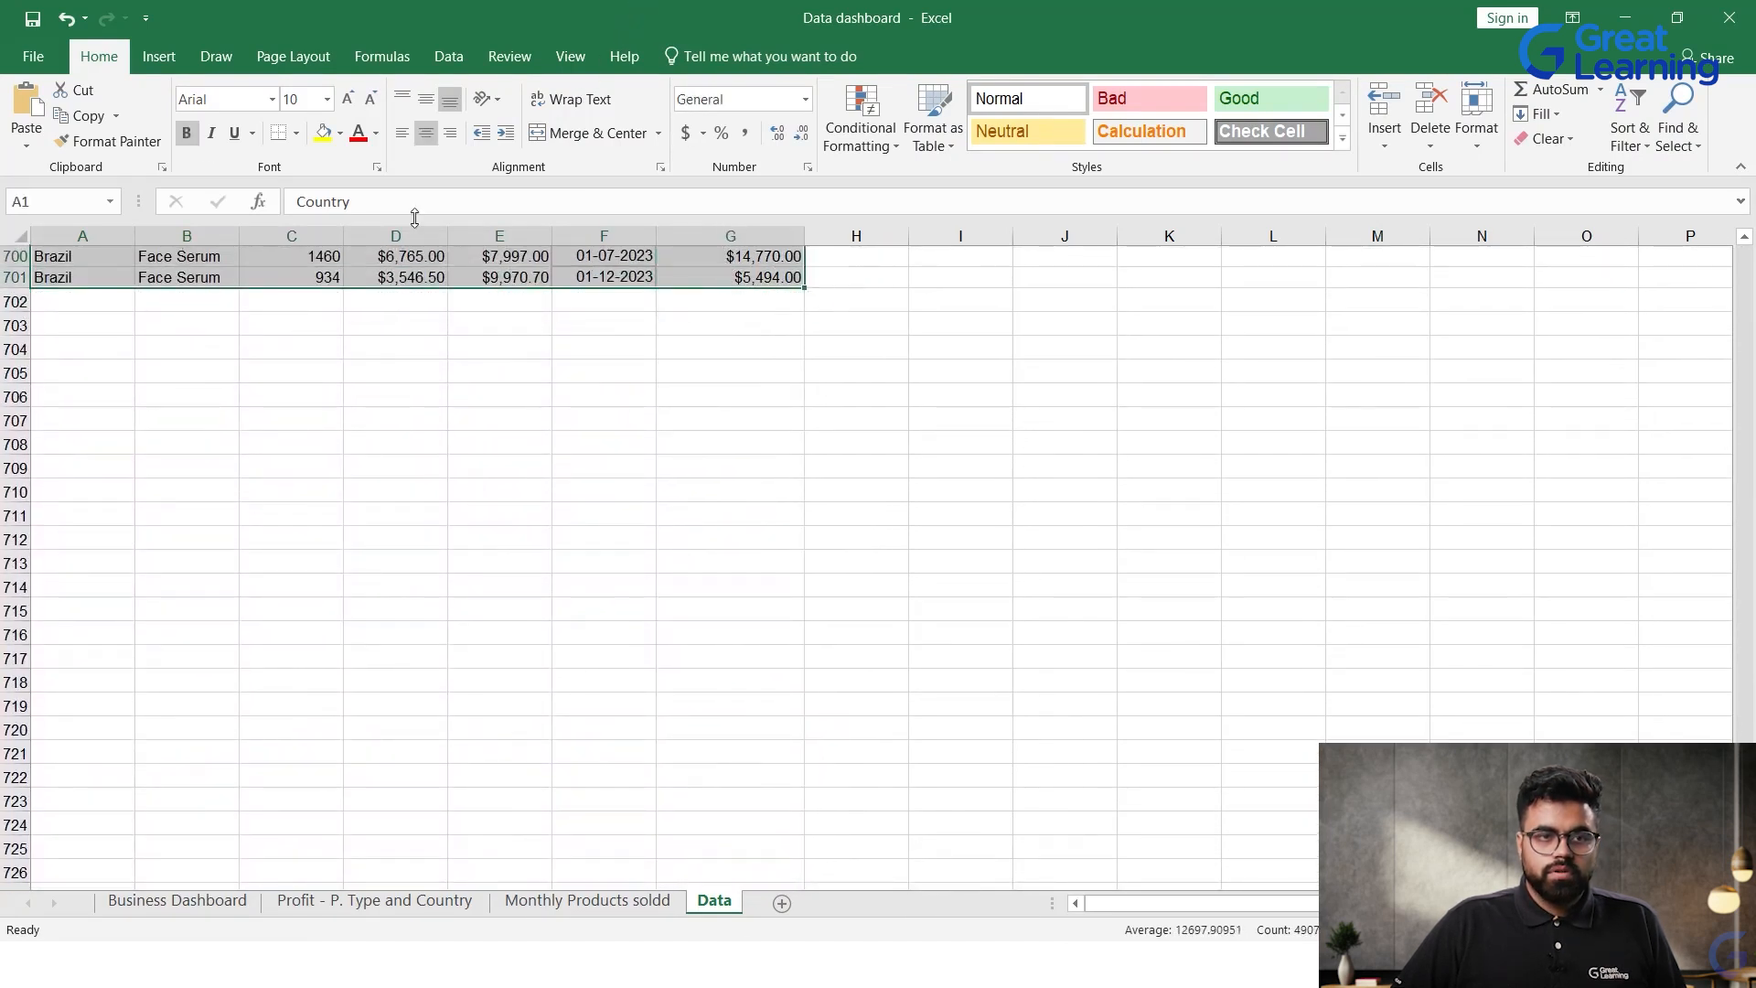
left_click(158, 56)
left_click(37, 110)
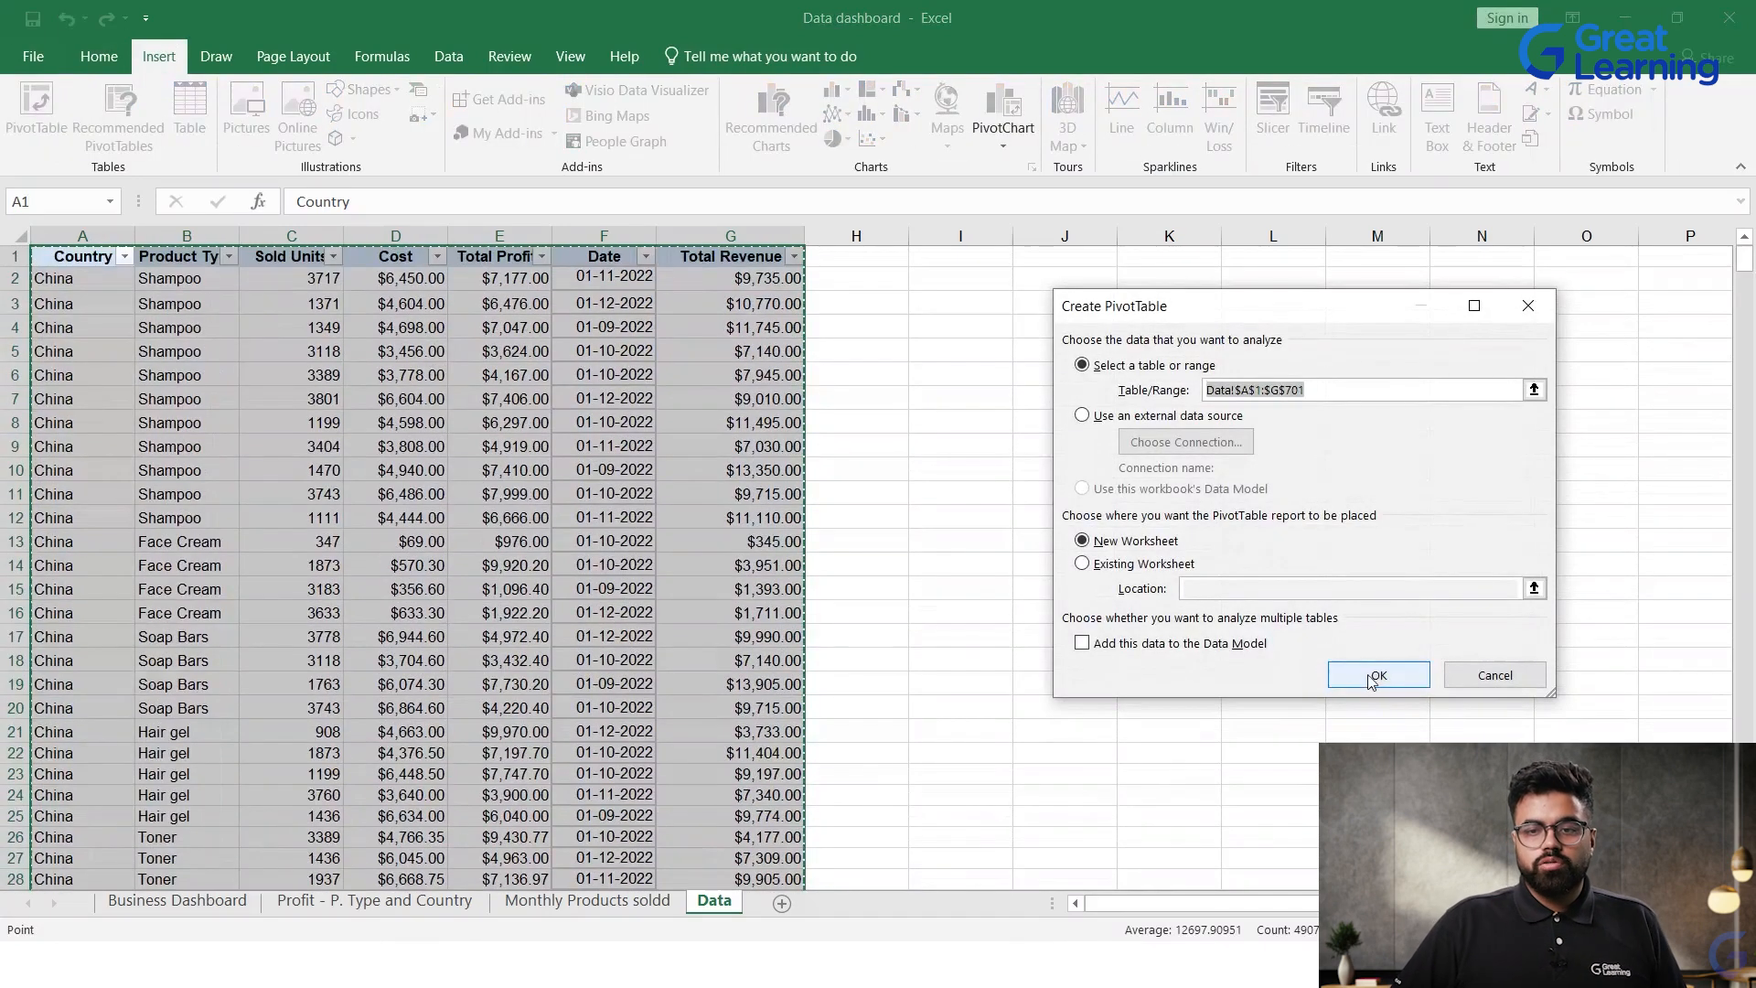
left_click(1378, 675)
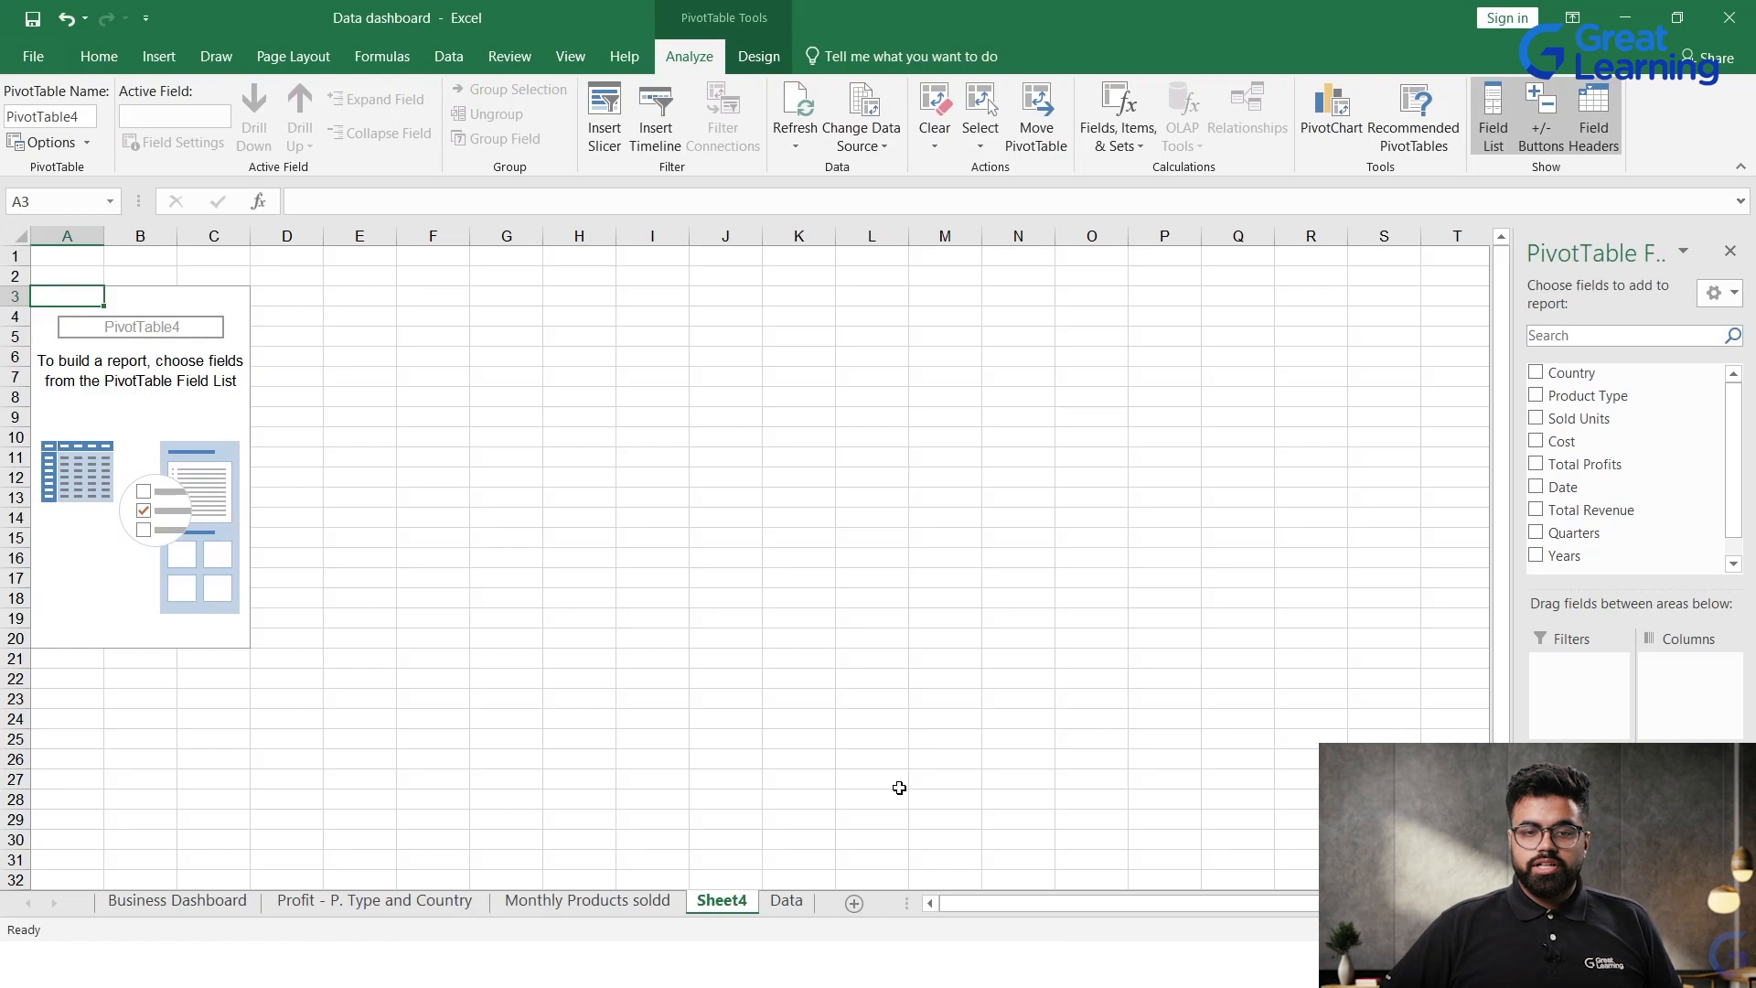
Step: Rename the new PivotTable sheet as Monthy Profits
double_click(723, 903)
type("Month")
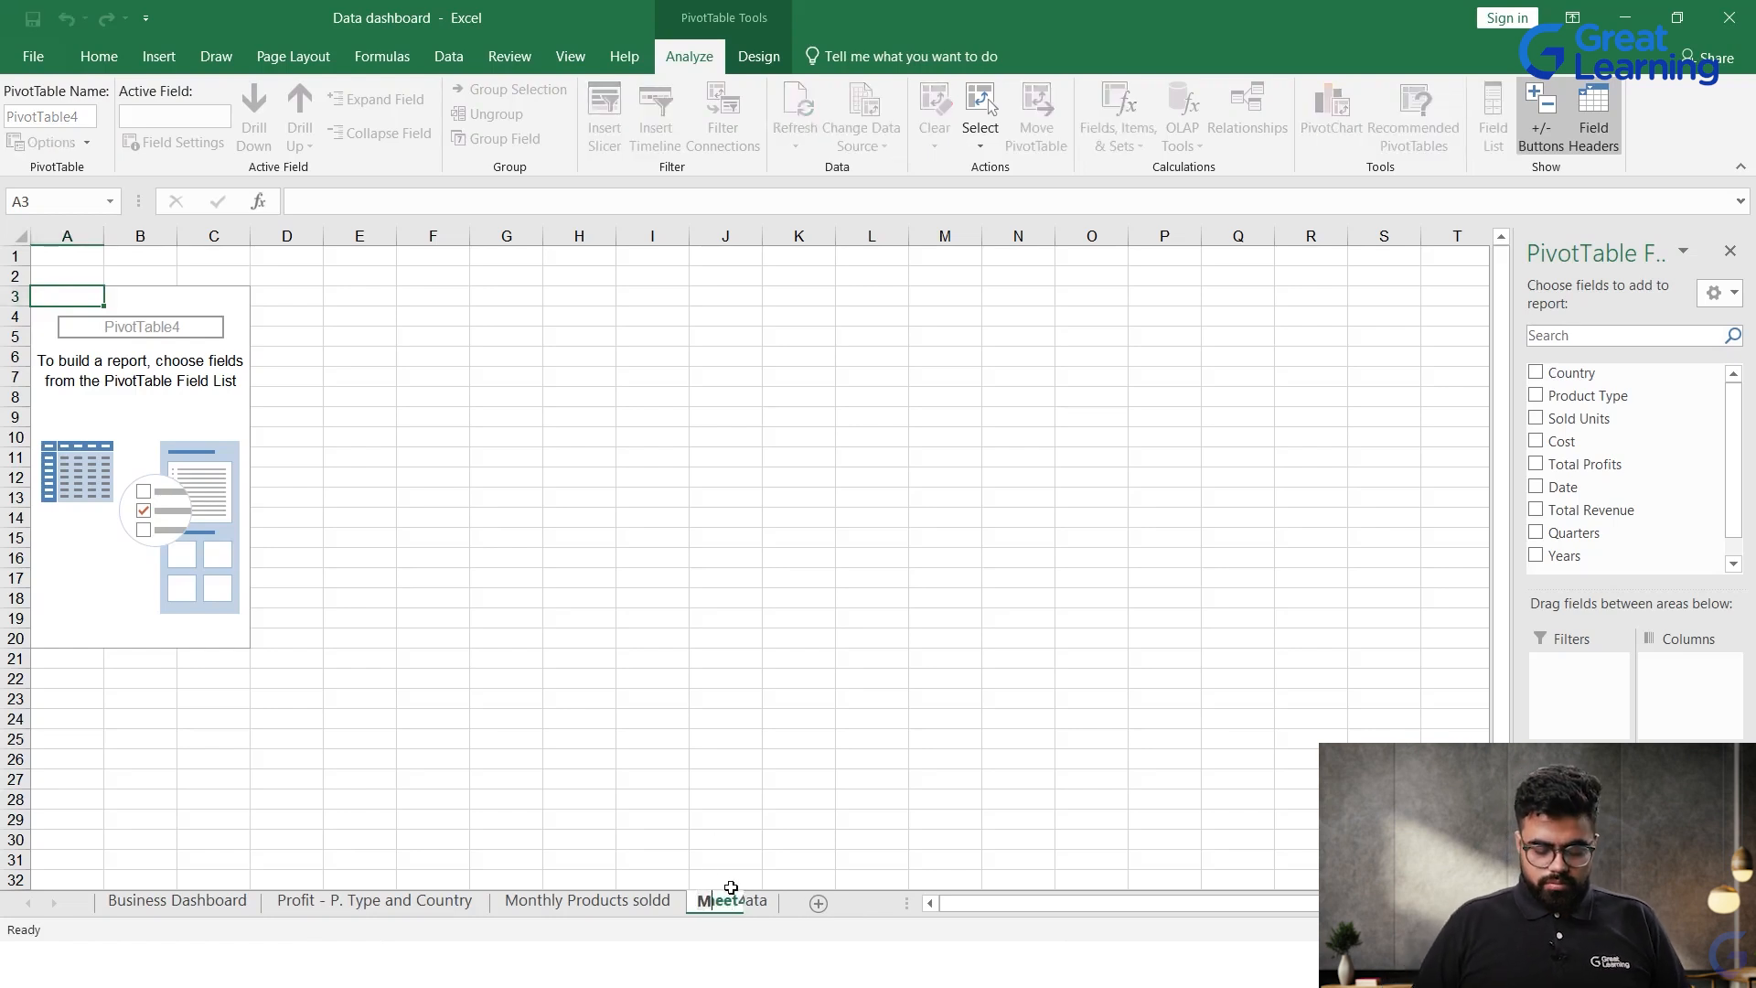
type("y Profits")
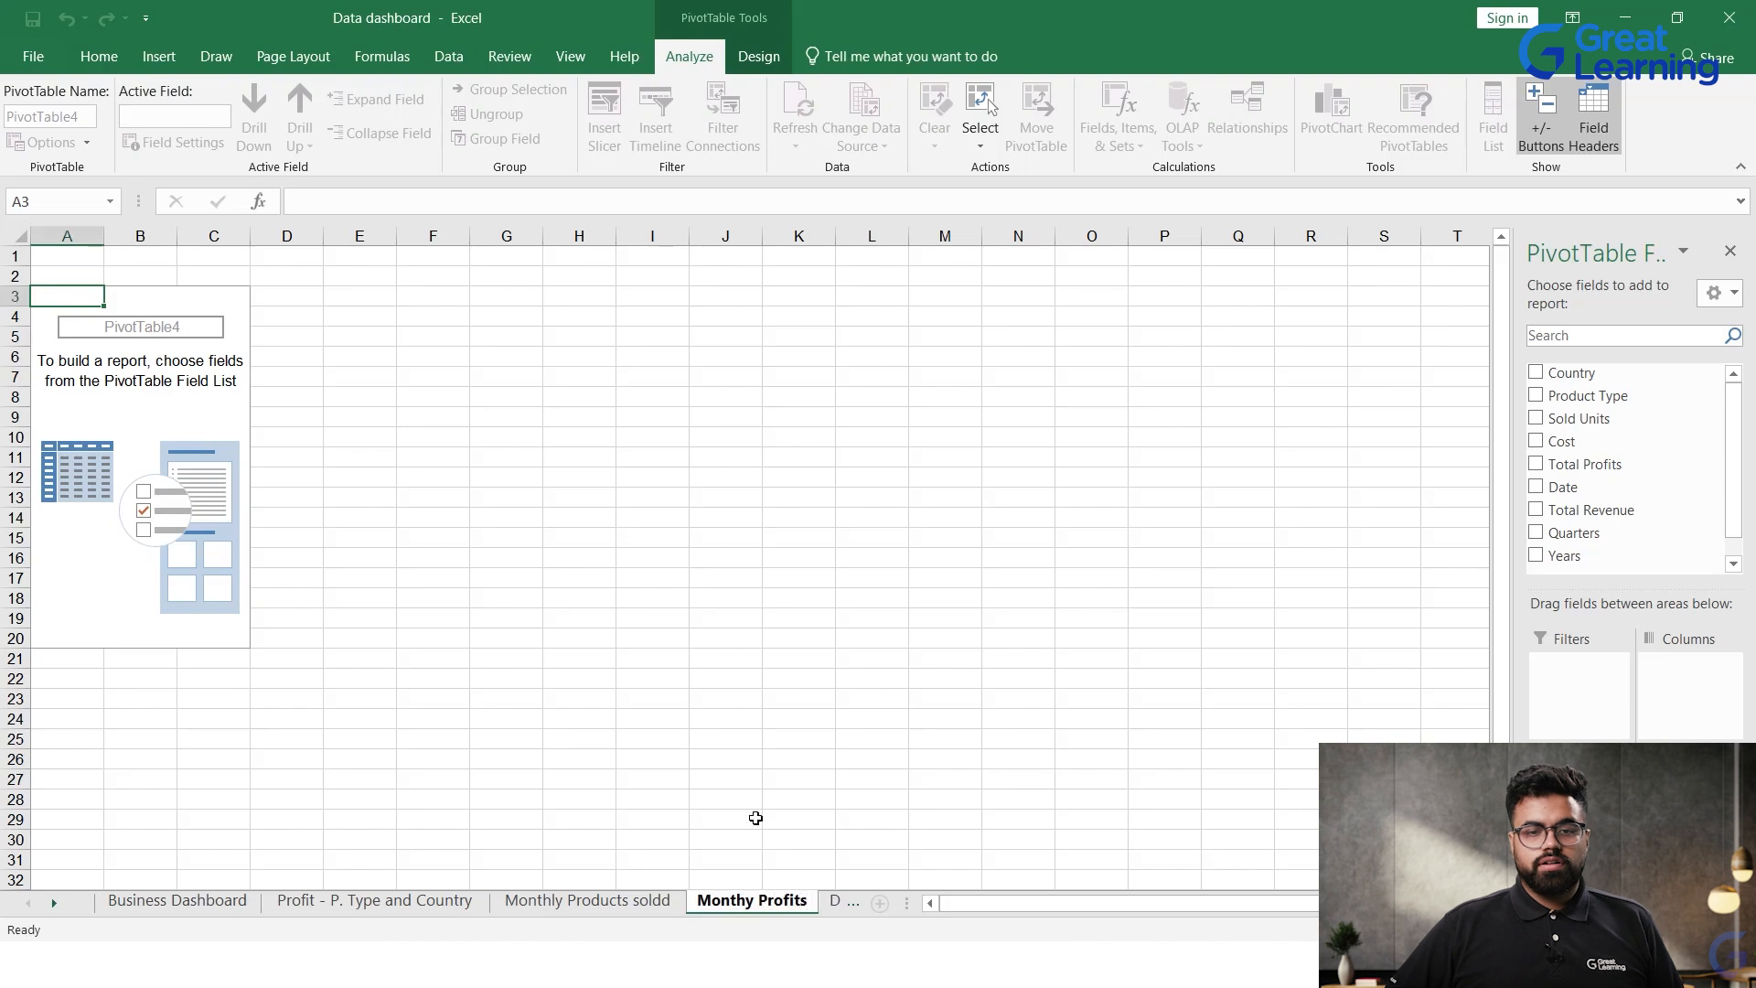
left_click(725, 818)
Step: Add the Date field to the PivotTable's rows and Total Profits to its values as a sum
left_click(221, 451)
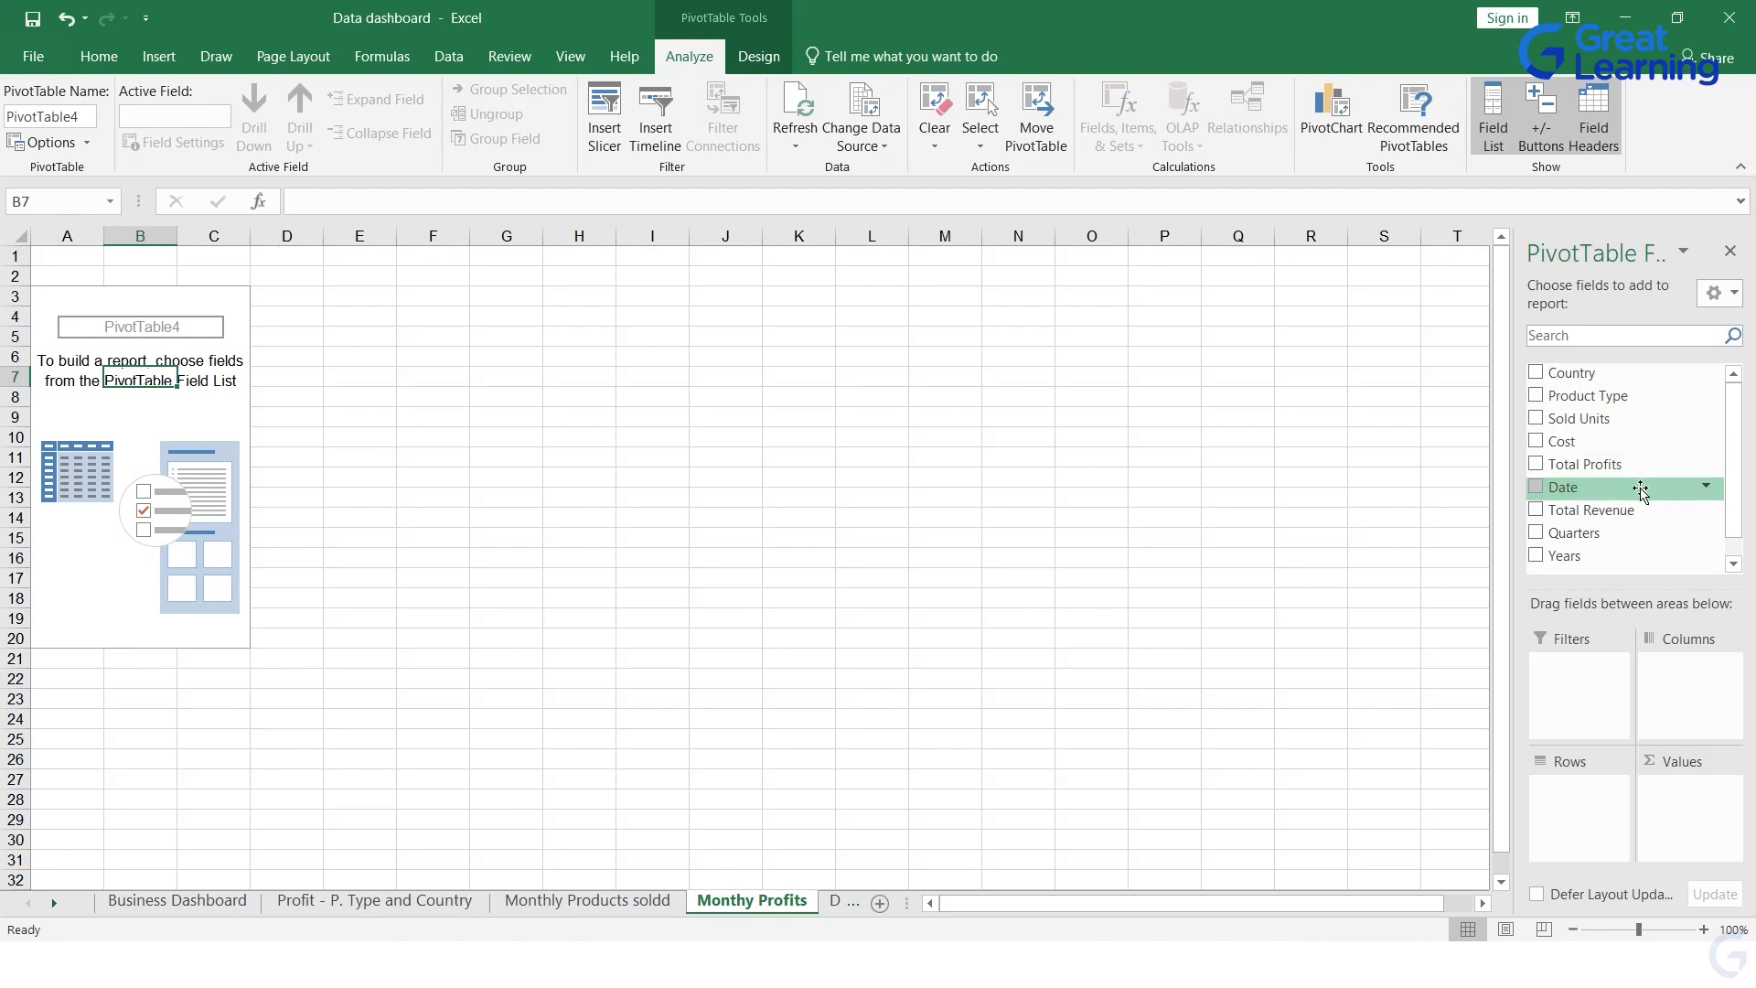
left_click_drag(1599, 491, 1575, 803)
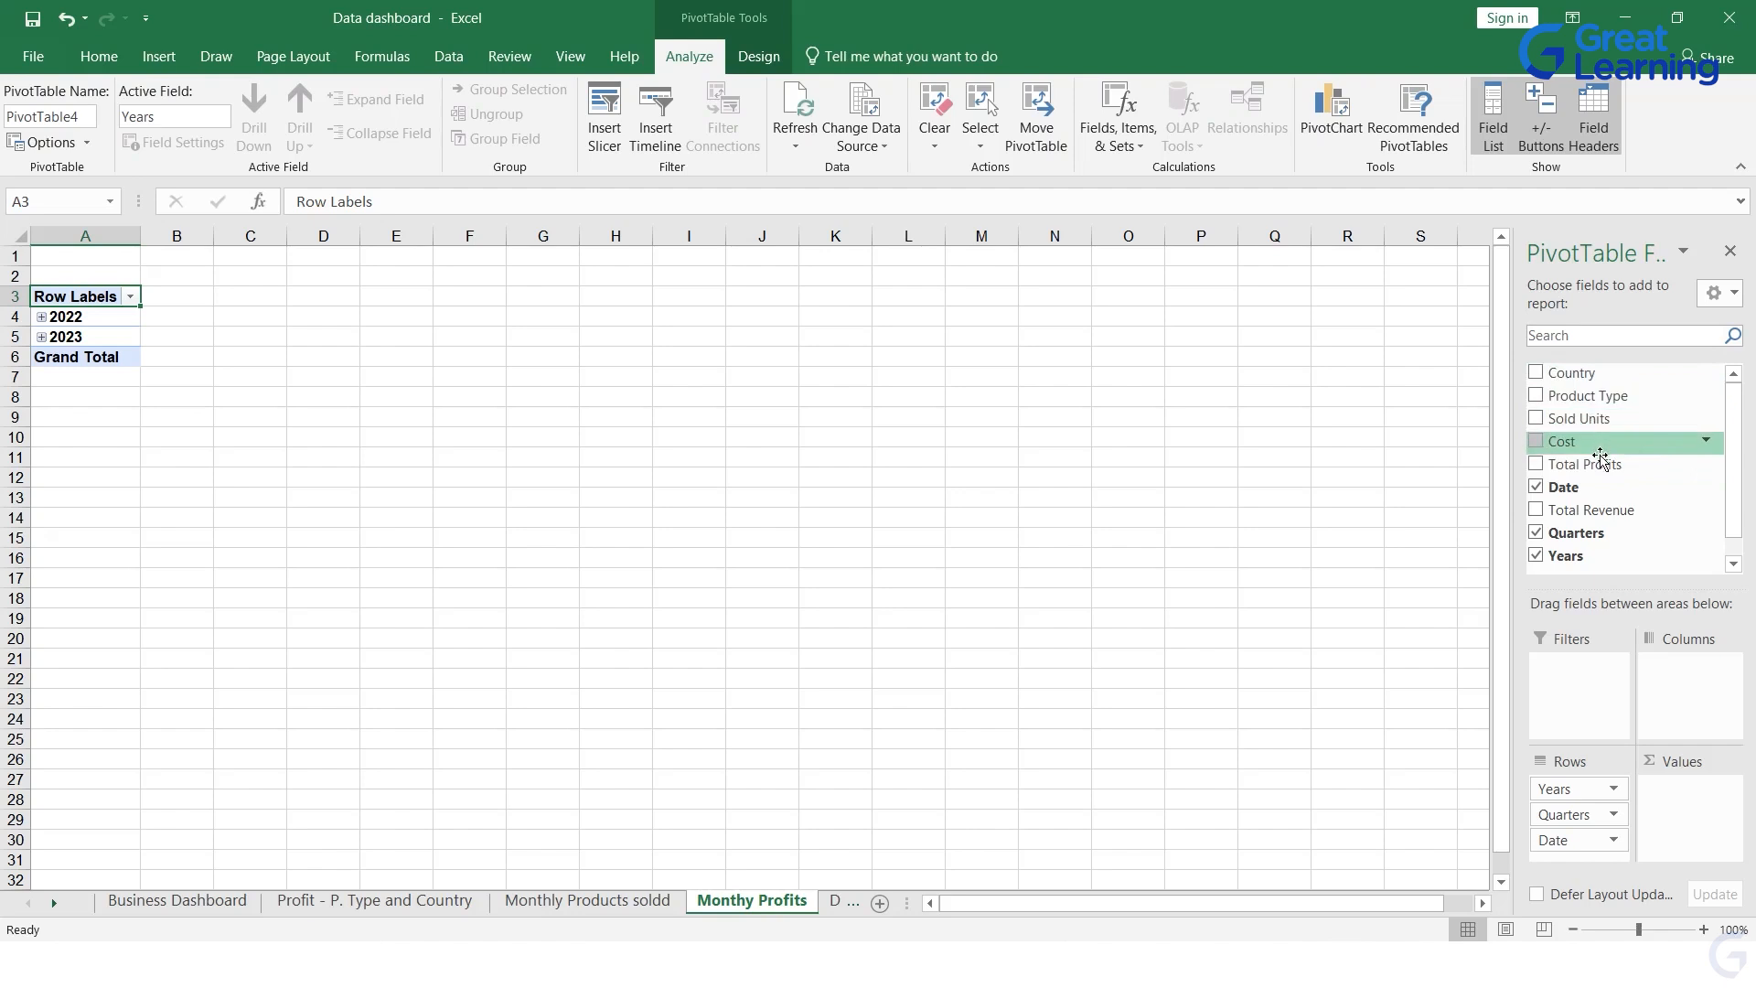
left_click_drag(1598, 464, 1690, 788)
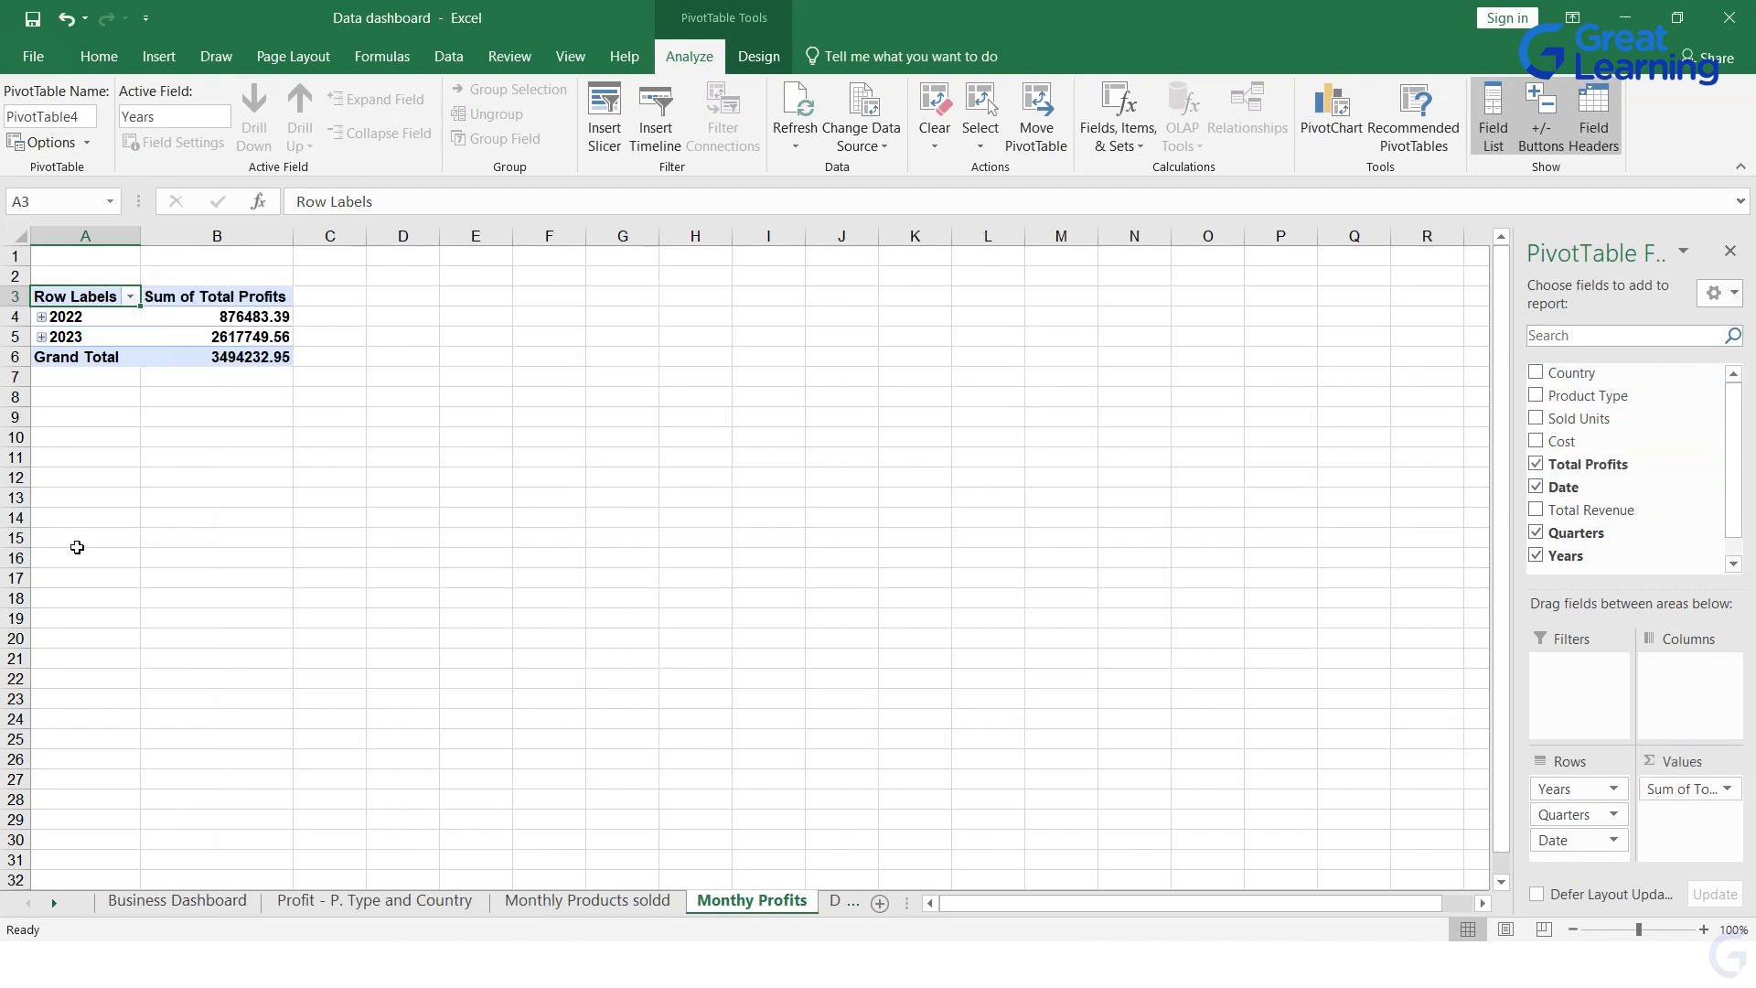
Step: Expand the years 2022 and 2023 in the PivotTable to show their quarters
left_click(41, 316)
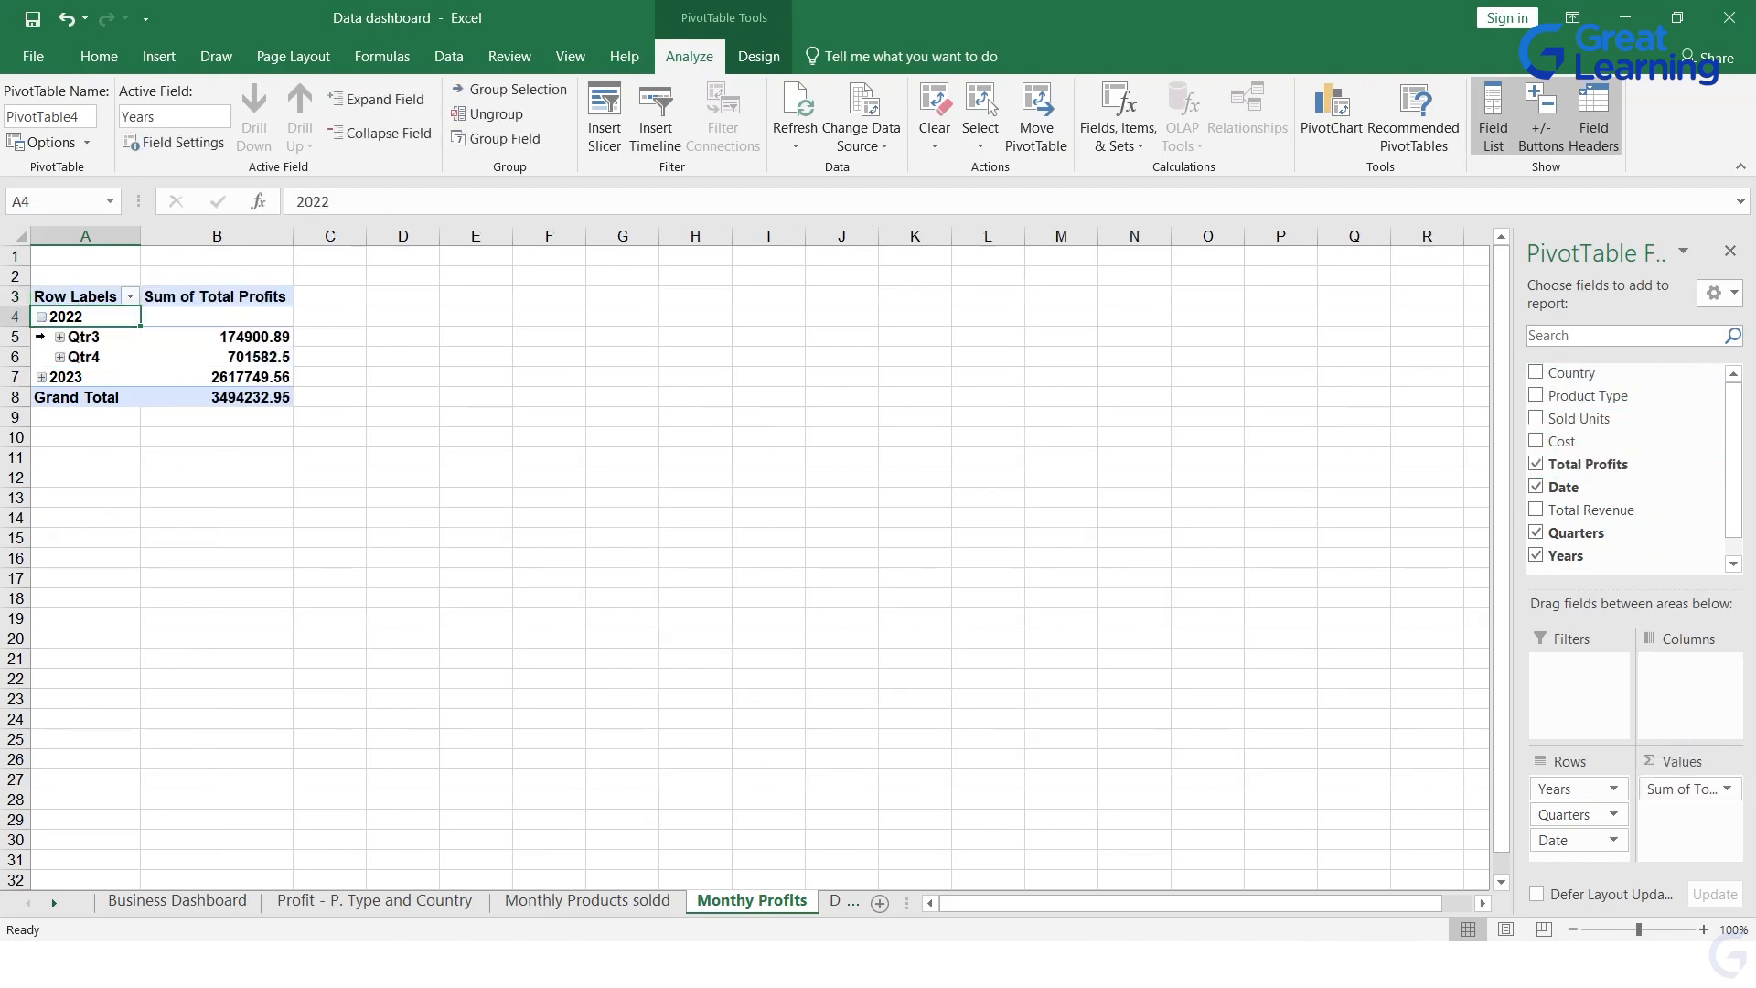
left_click(42, 377)
Step: Start inserting a PivotChart from the whole Total Profits PivotTable and preview the line, pie and clustered bar types
left_click_drag(59, 290, 194, 483)
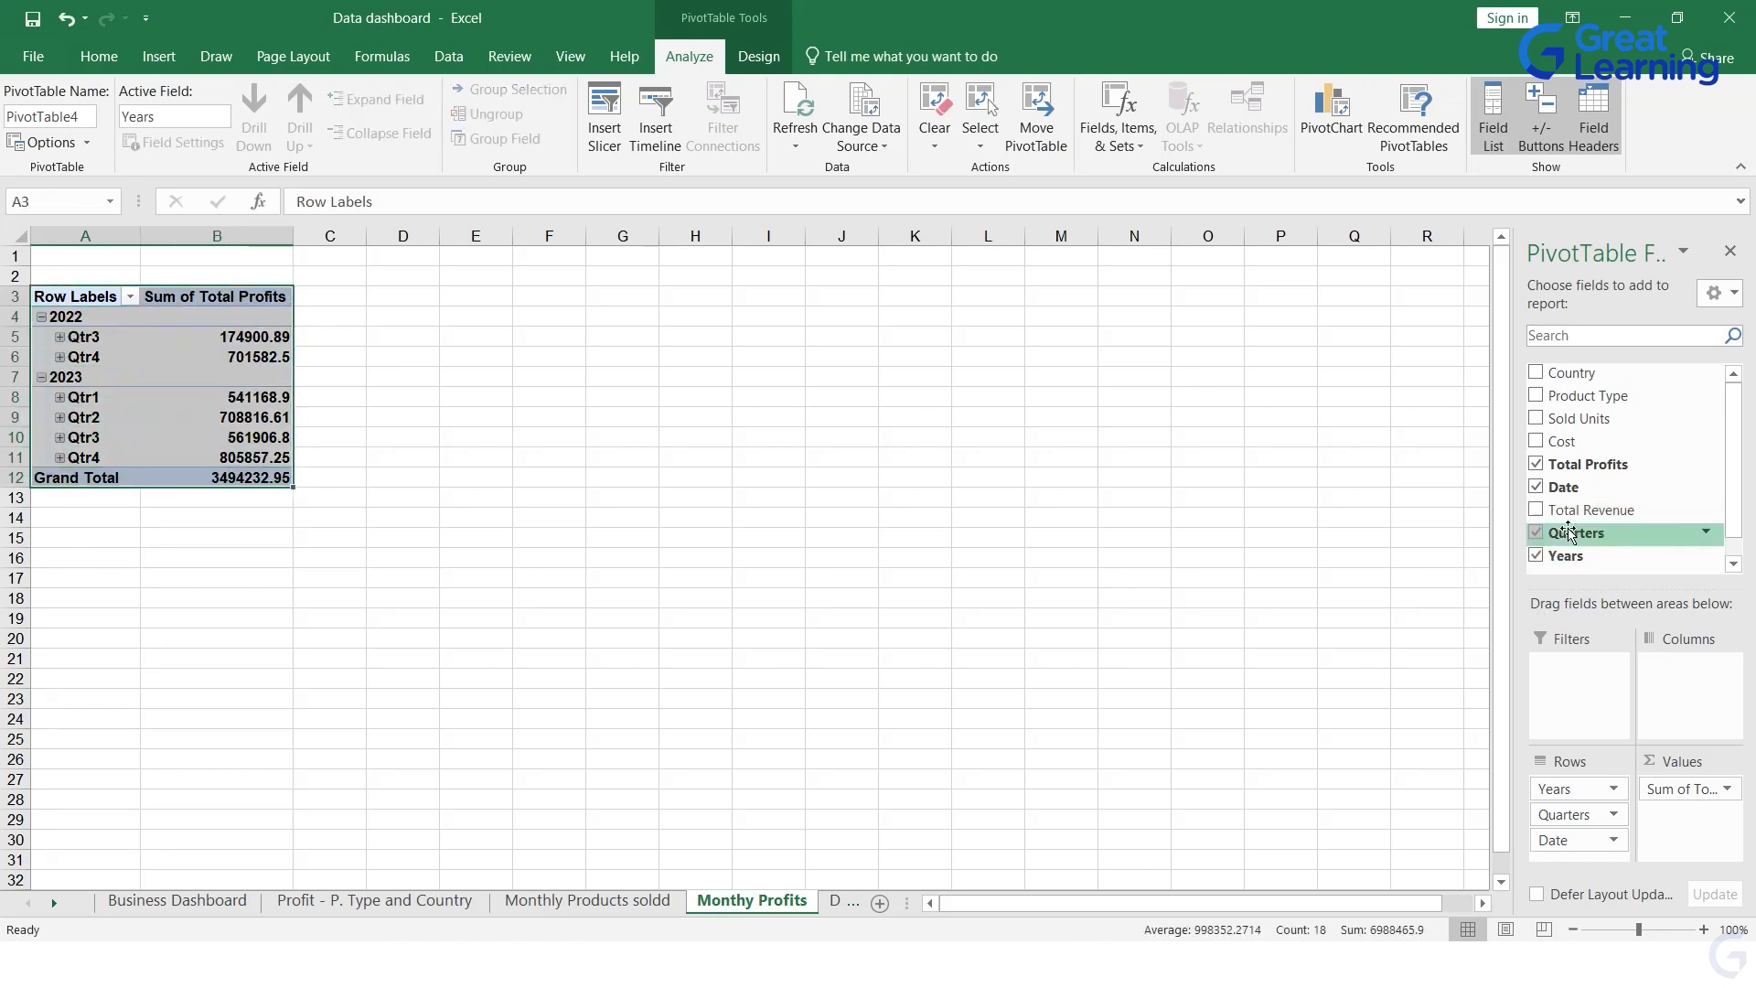
left_click(1716, 297)
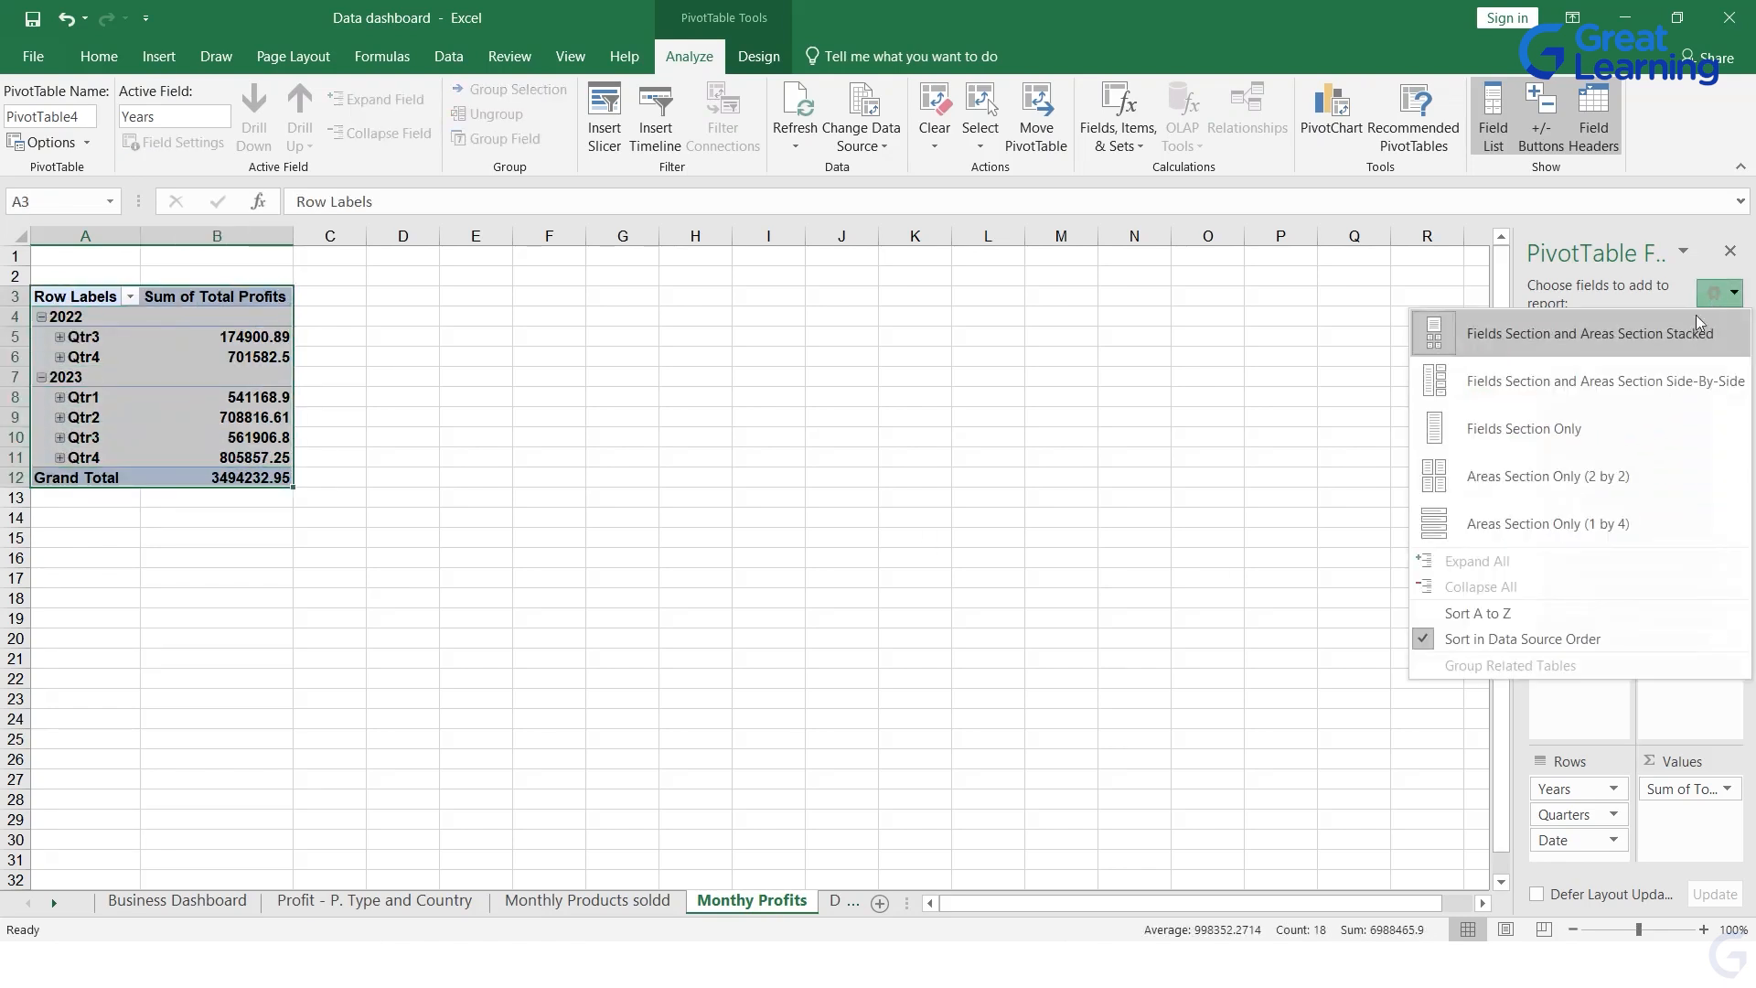
left_click(1650, 888)
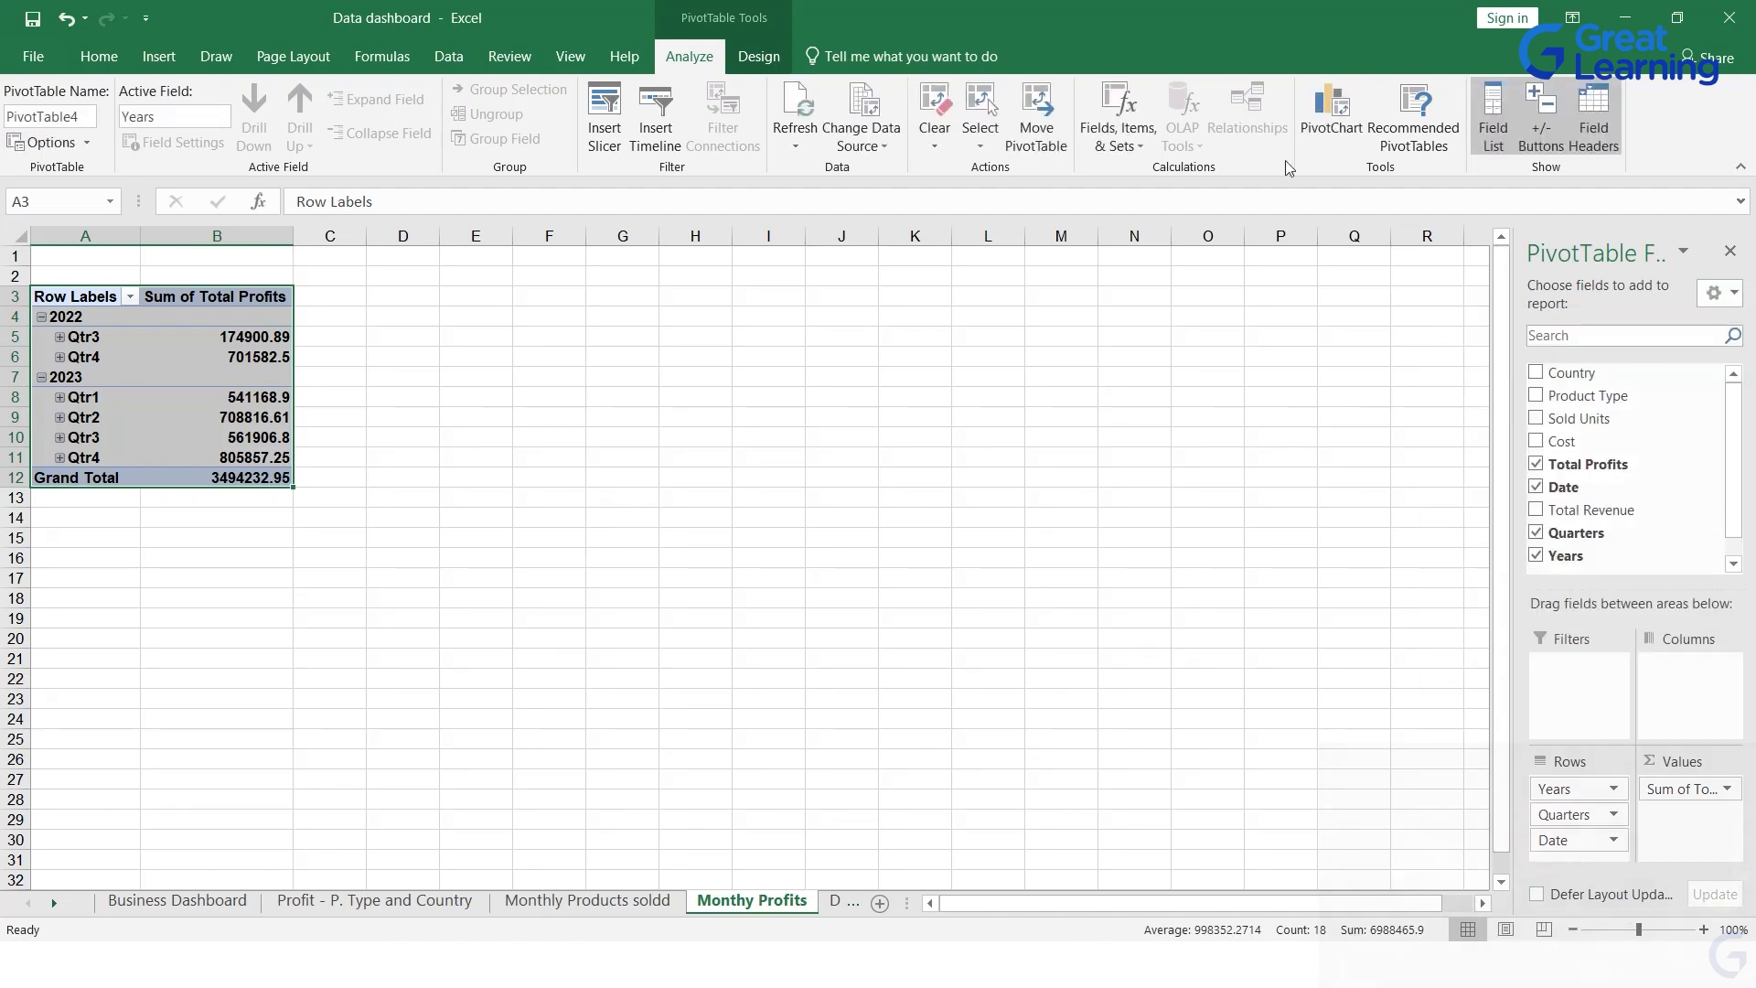
left_click(1331, 114)
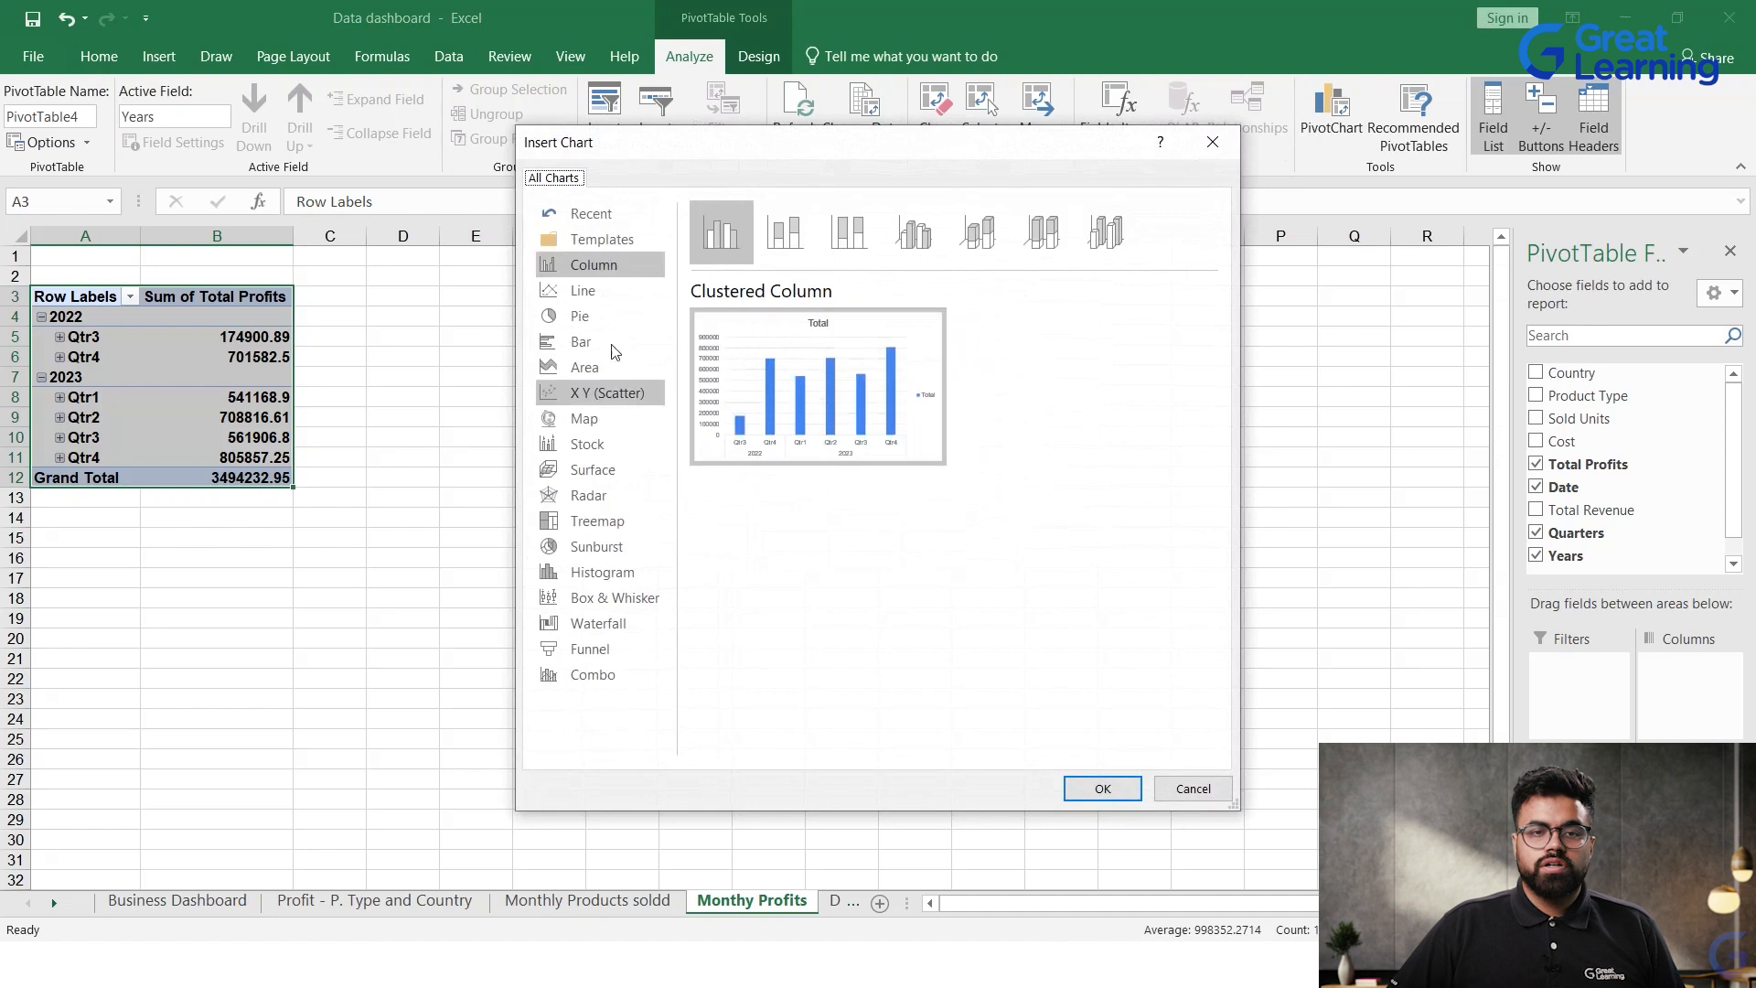
left_click(585, 289)
mouse_move(787, 338)
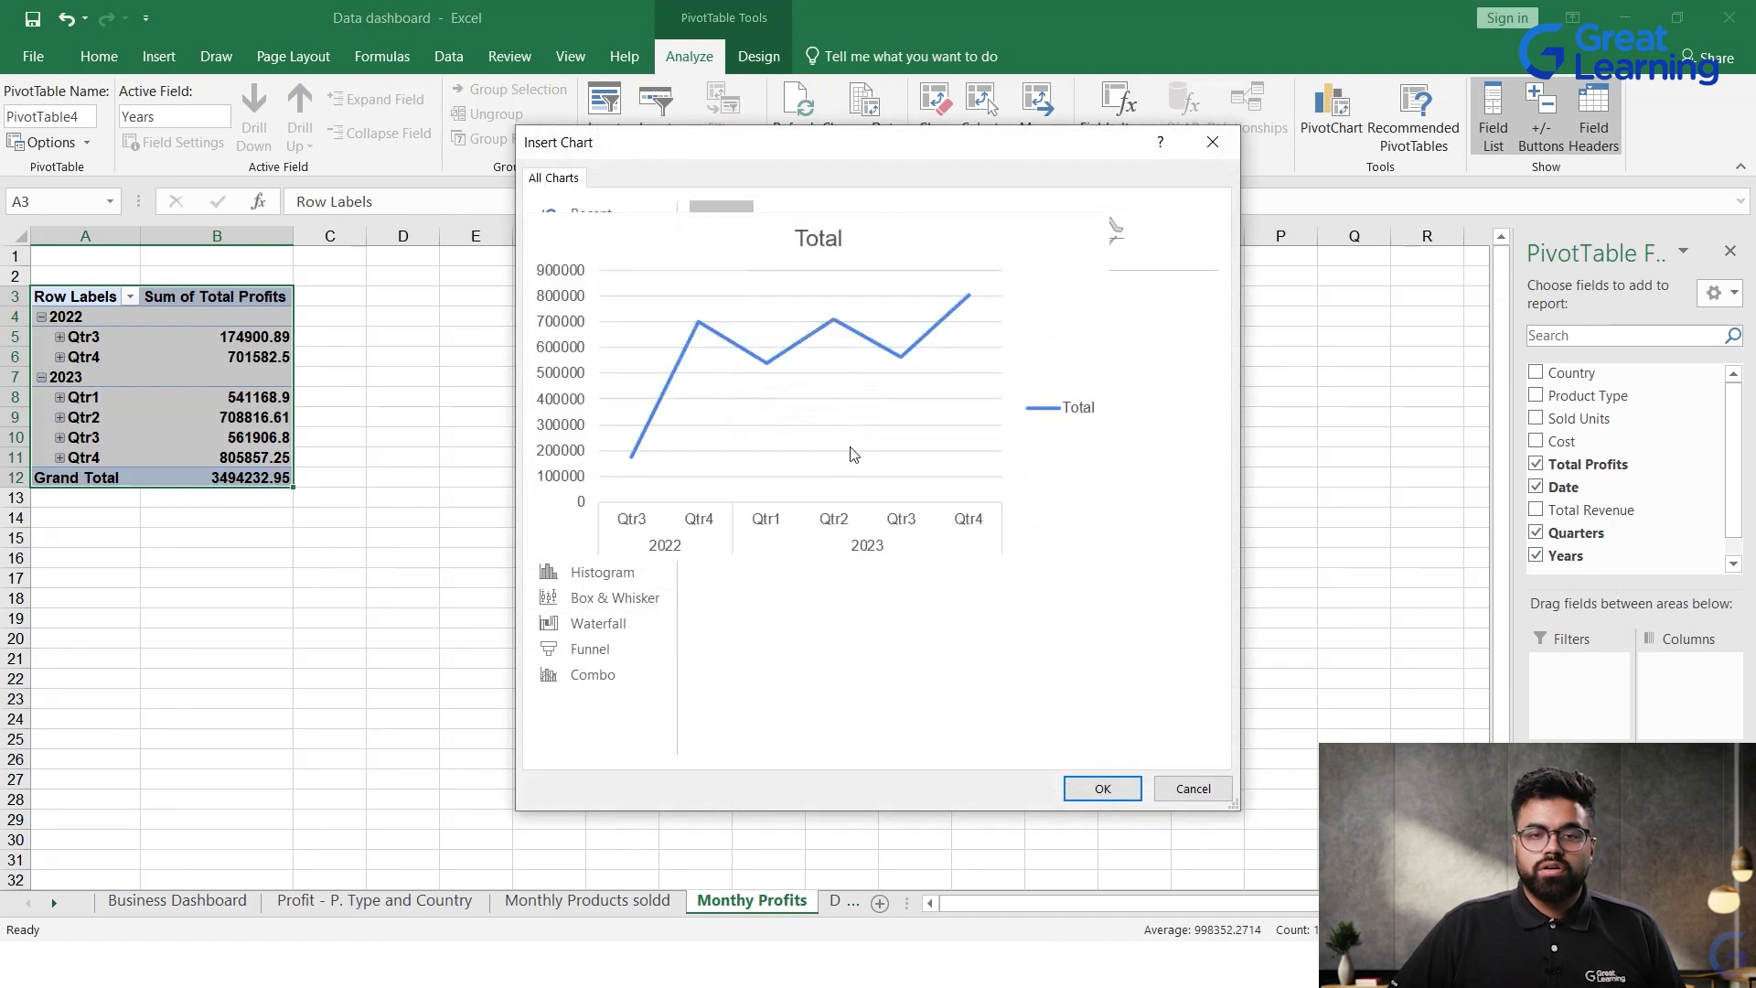
left_click(597, 316)
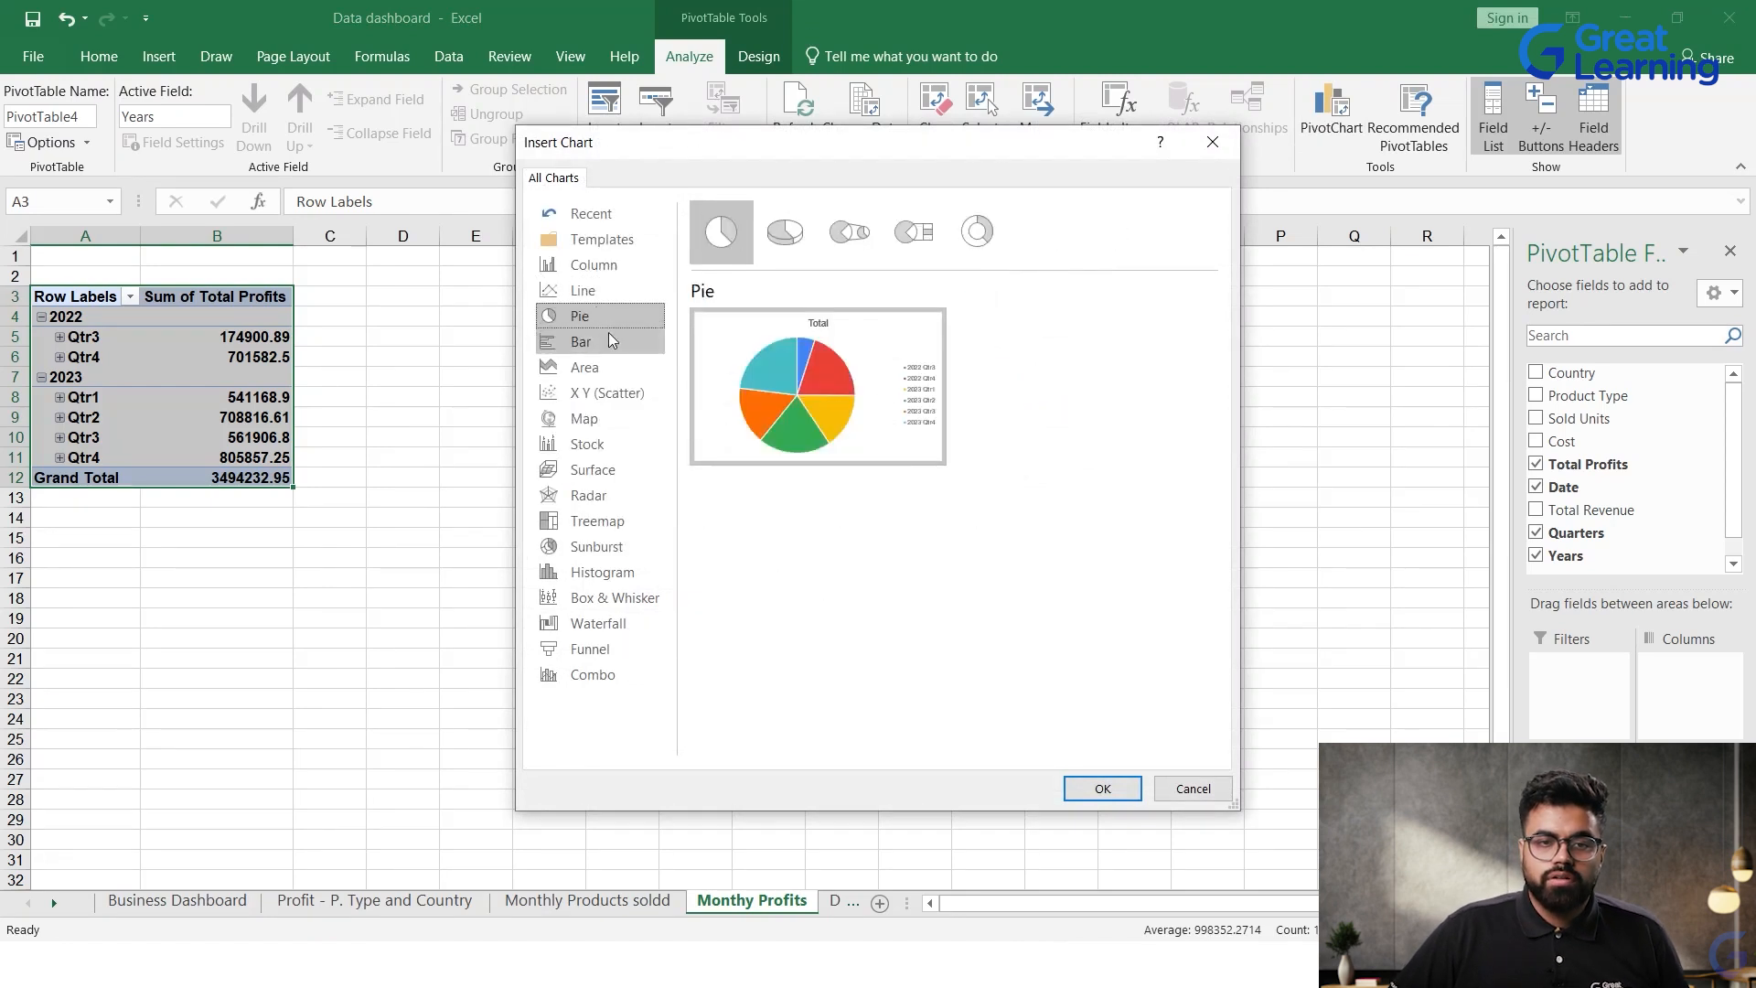
left_click(611, 340)
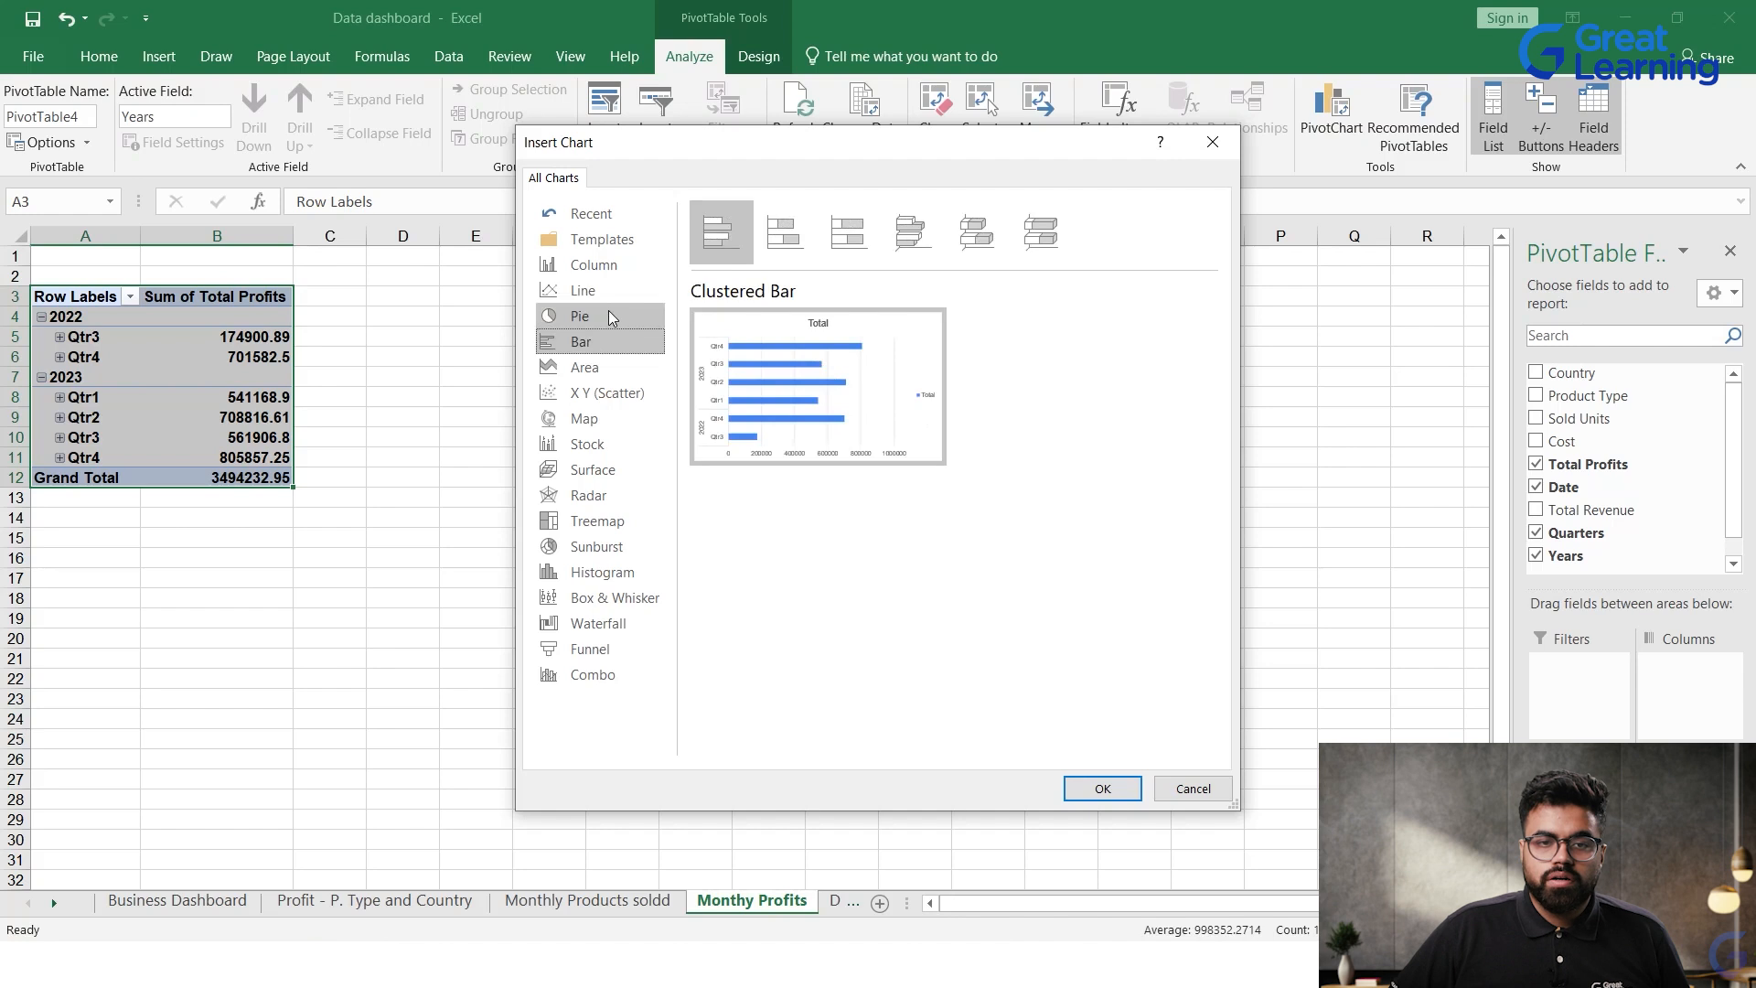
mouse_move(835, 409)
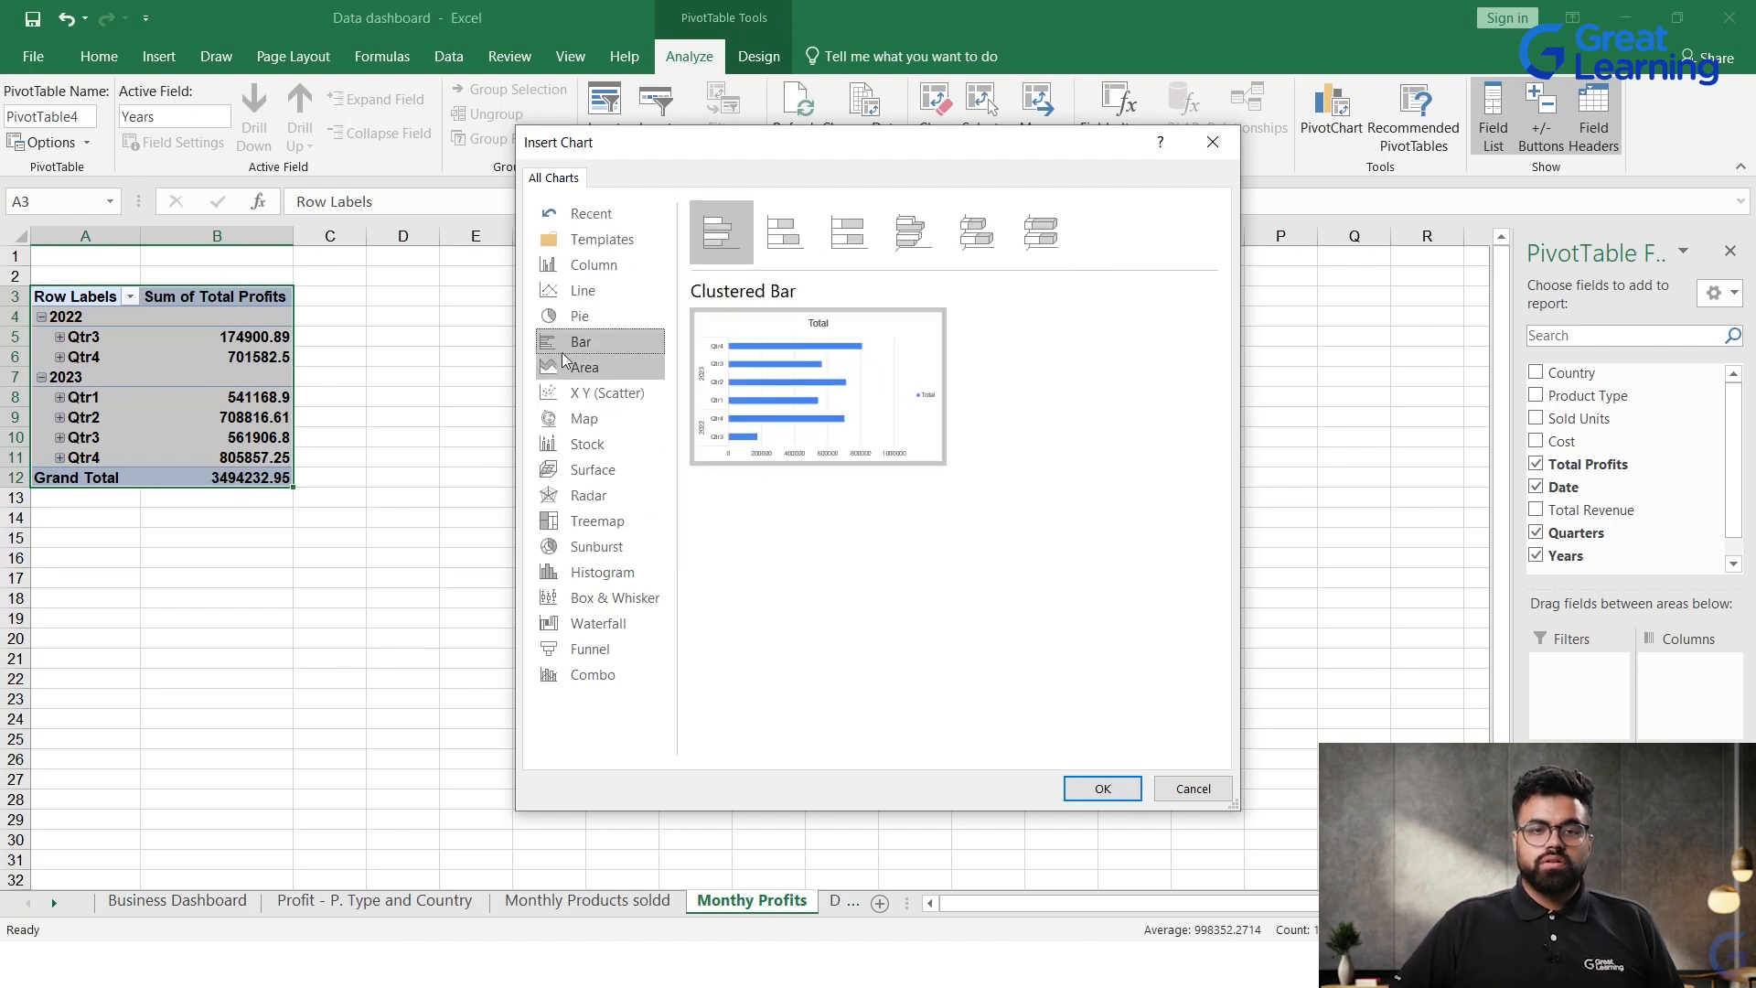
Step: Preview the line-with-markers variants and the clustered bar, pie and clustered column types for the Total Profits PivotChart
left_click(570, 290)
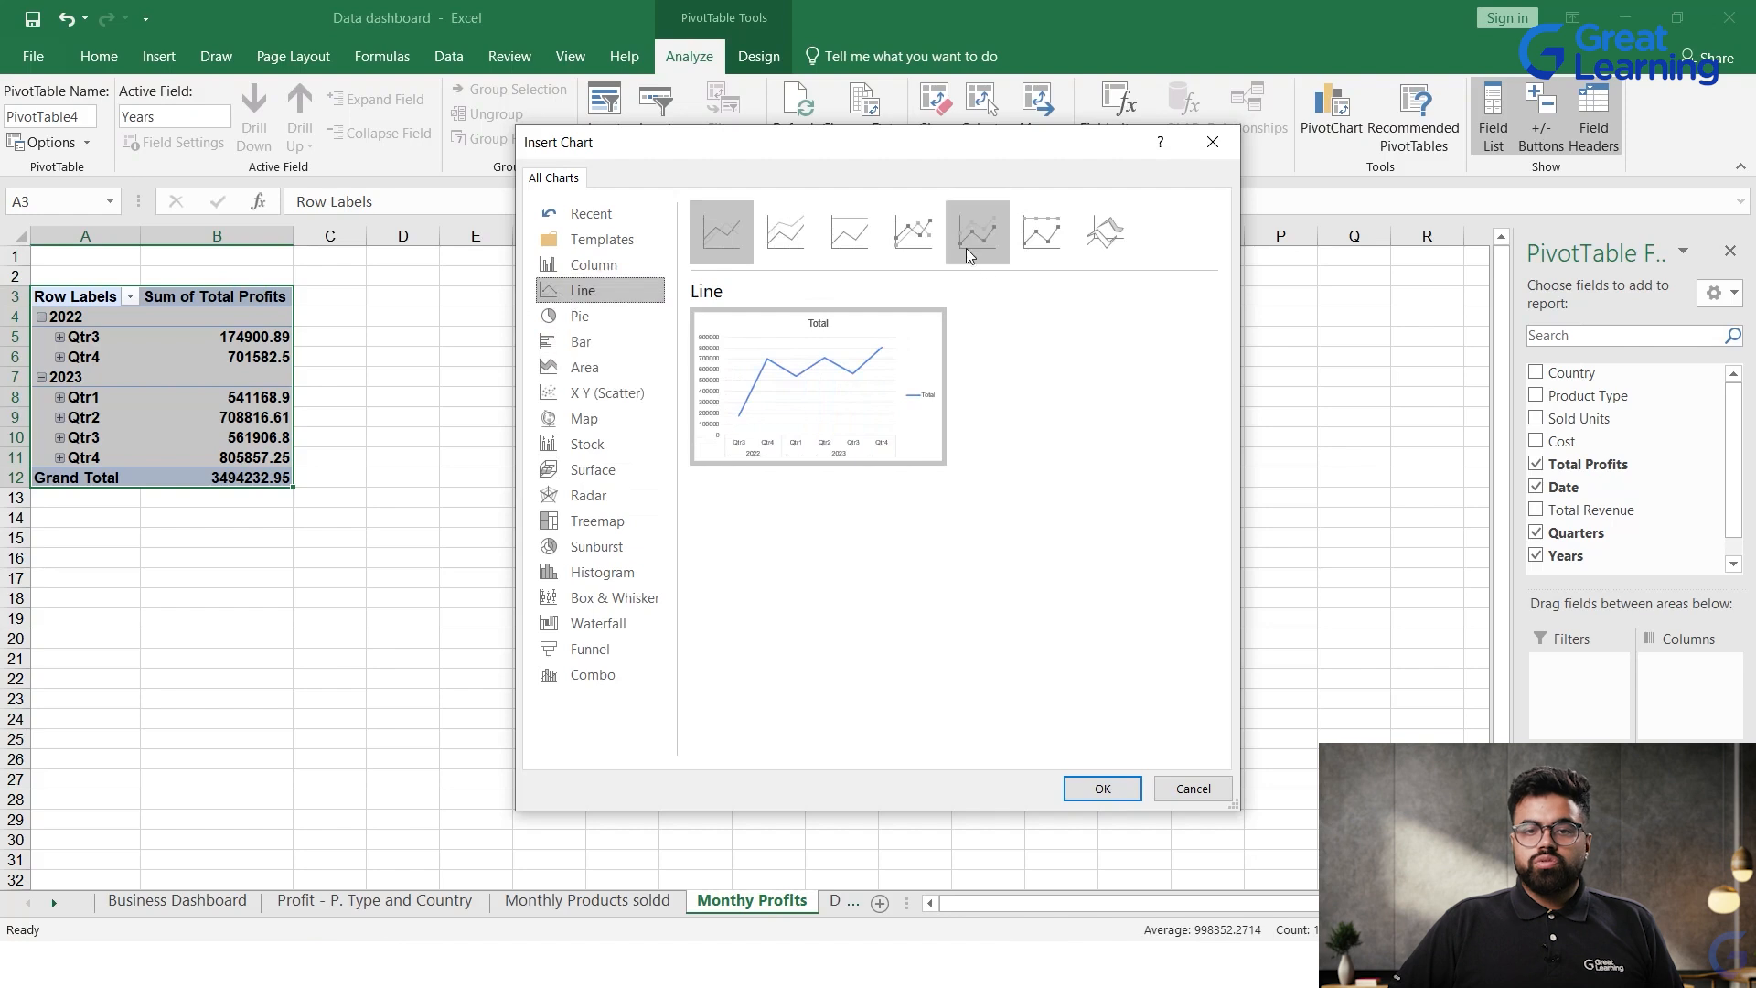
left_click(912, 231)
left_click(981, 236)
left_click(912, 231)
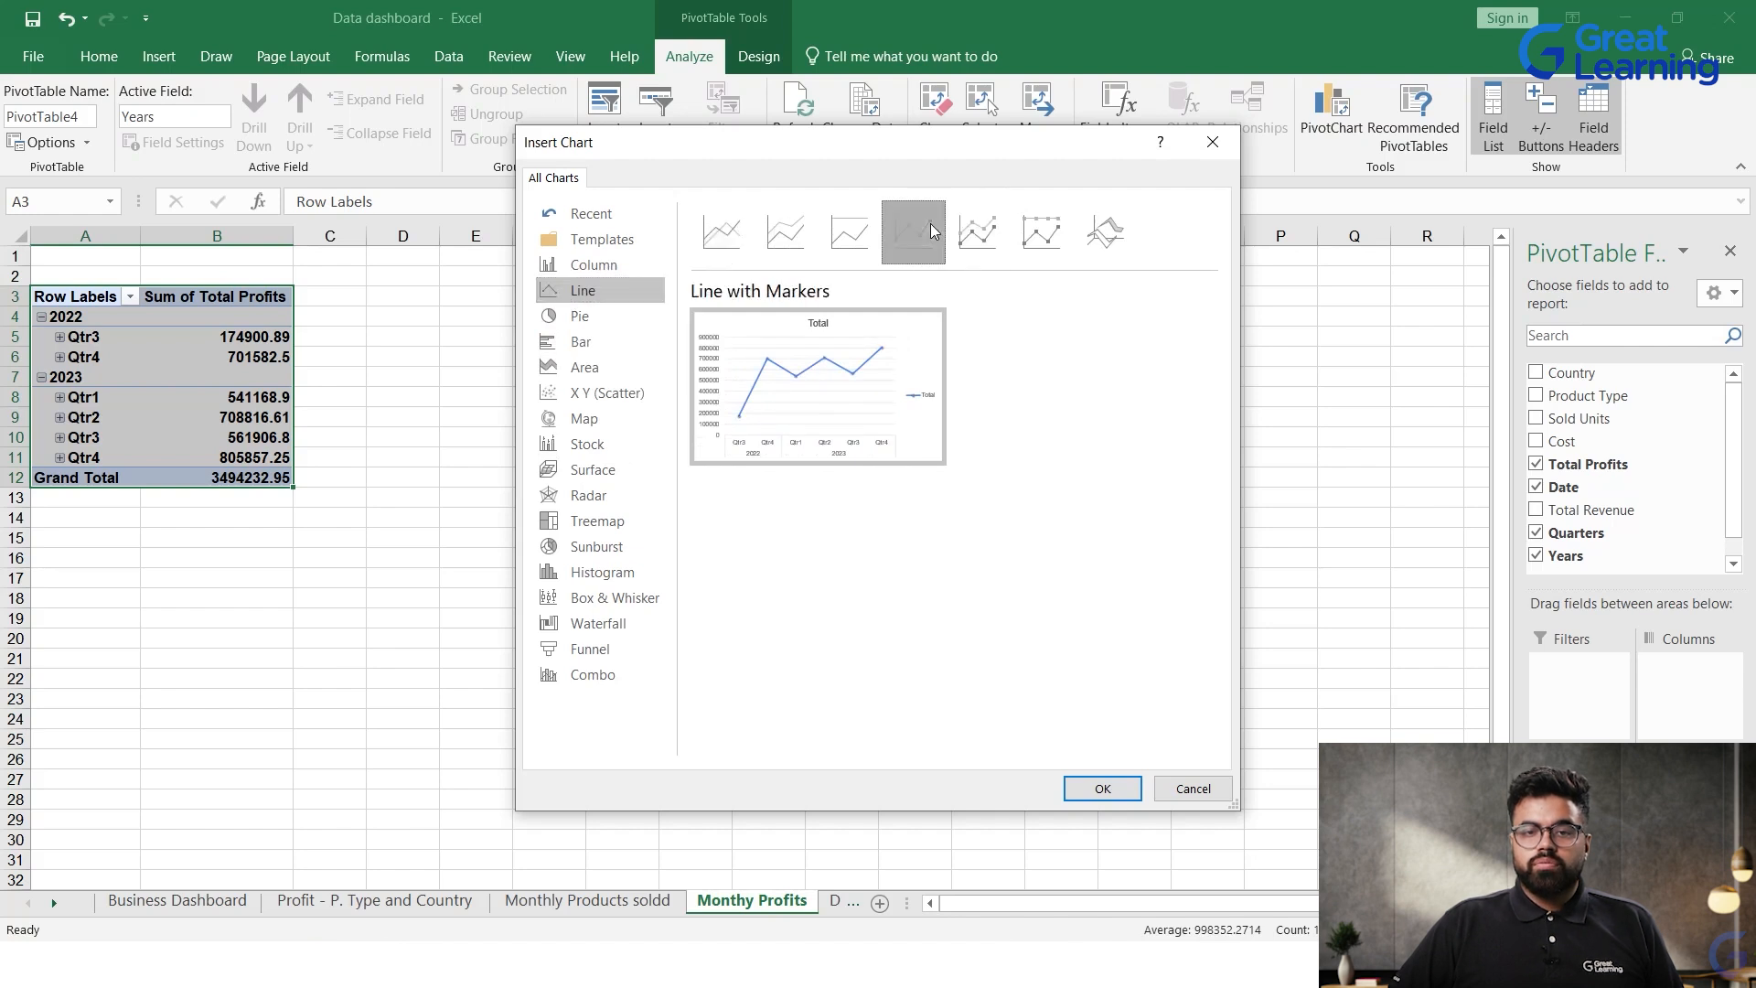
left_click(1041, 232)
left_click(988, 225)
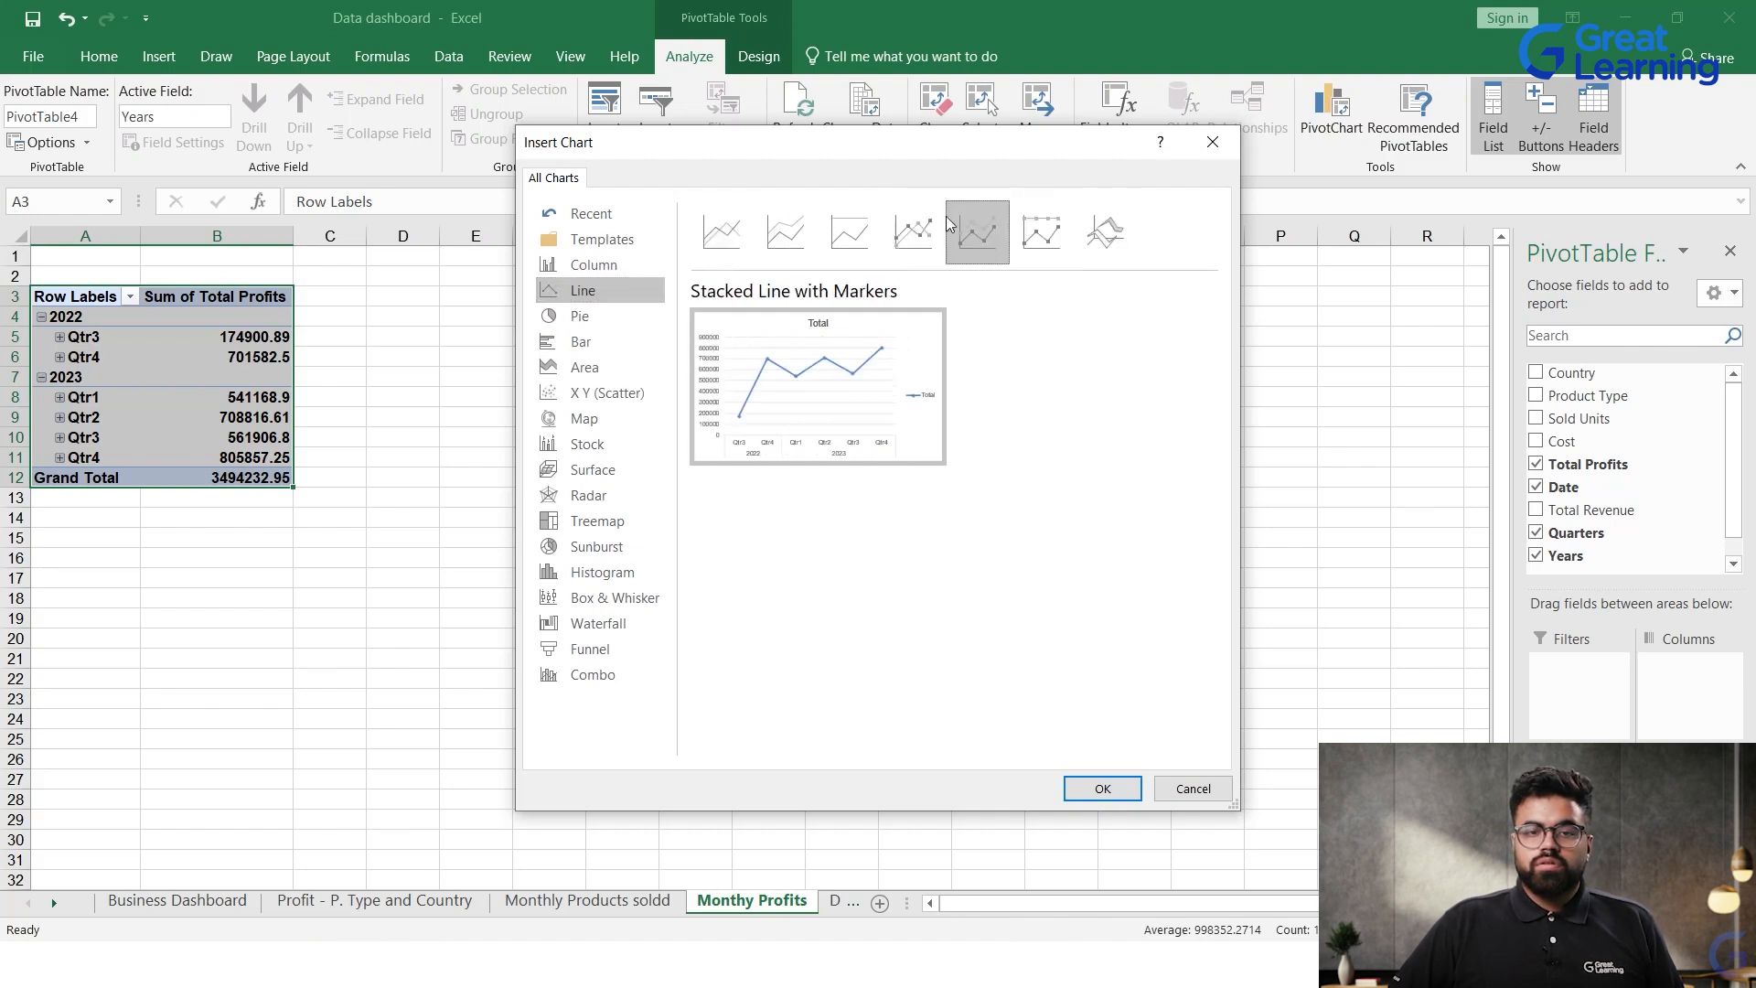
left_click(913, 232)
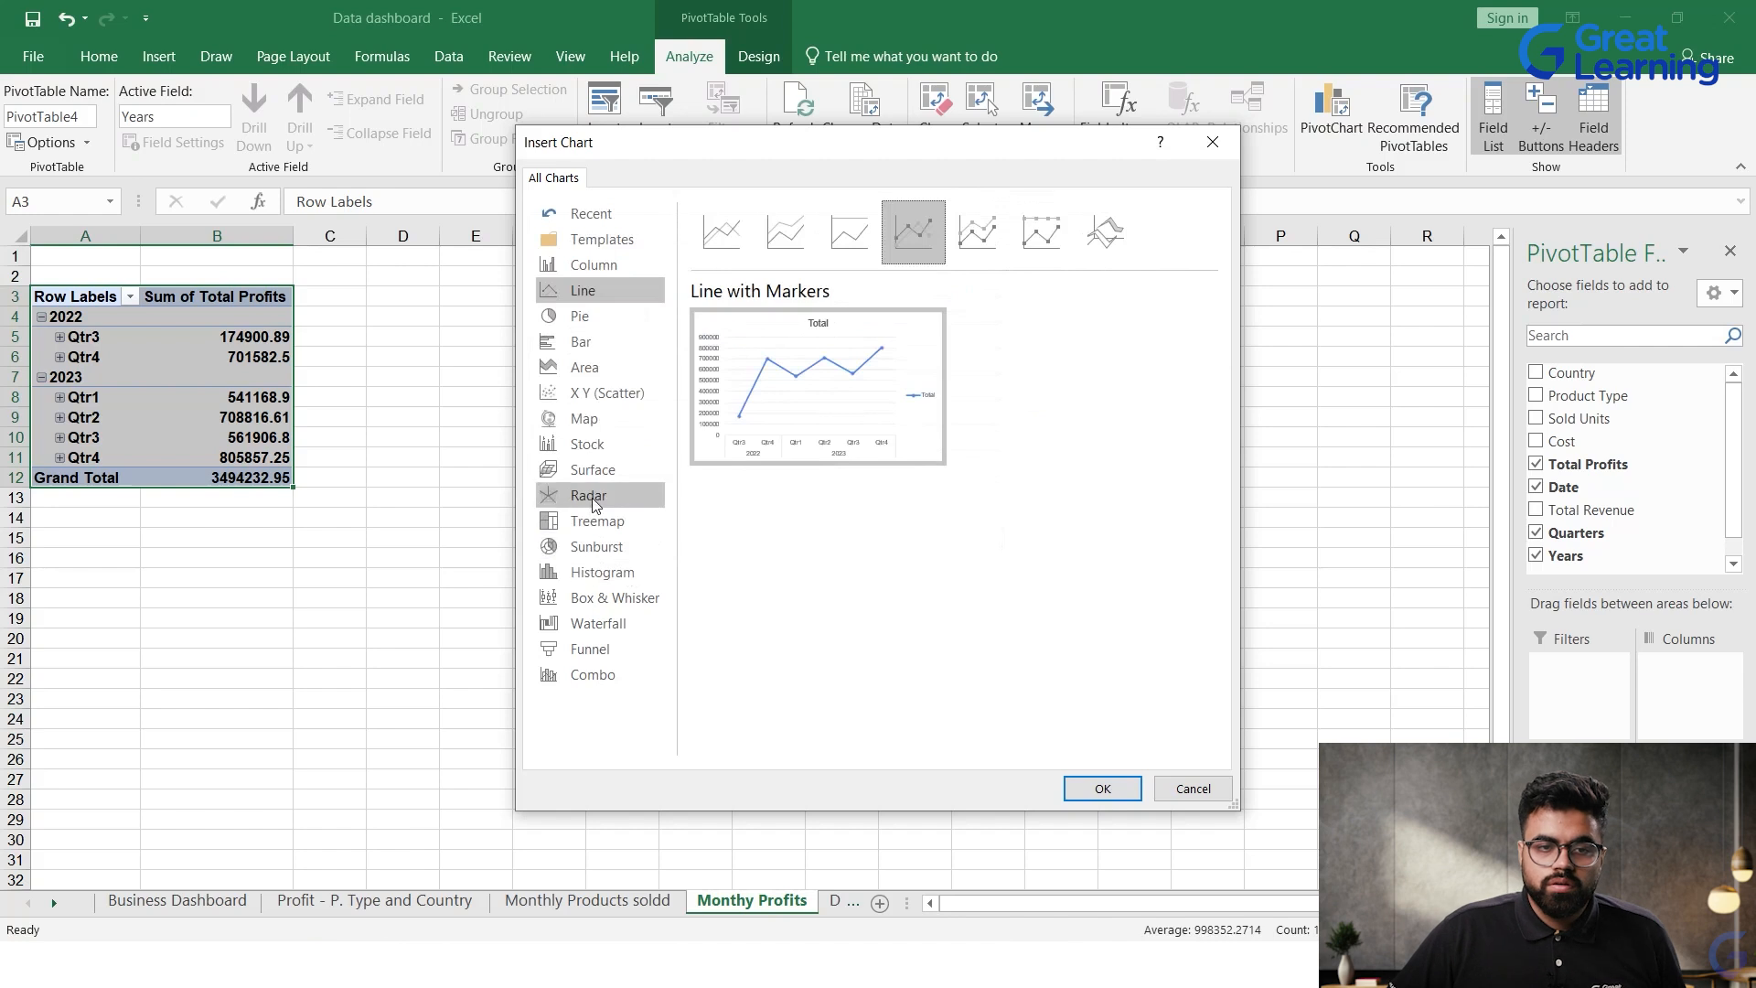
left_click(580, 341)
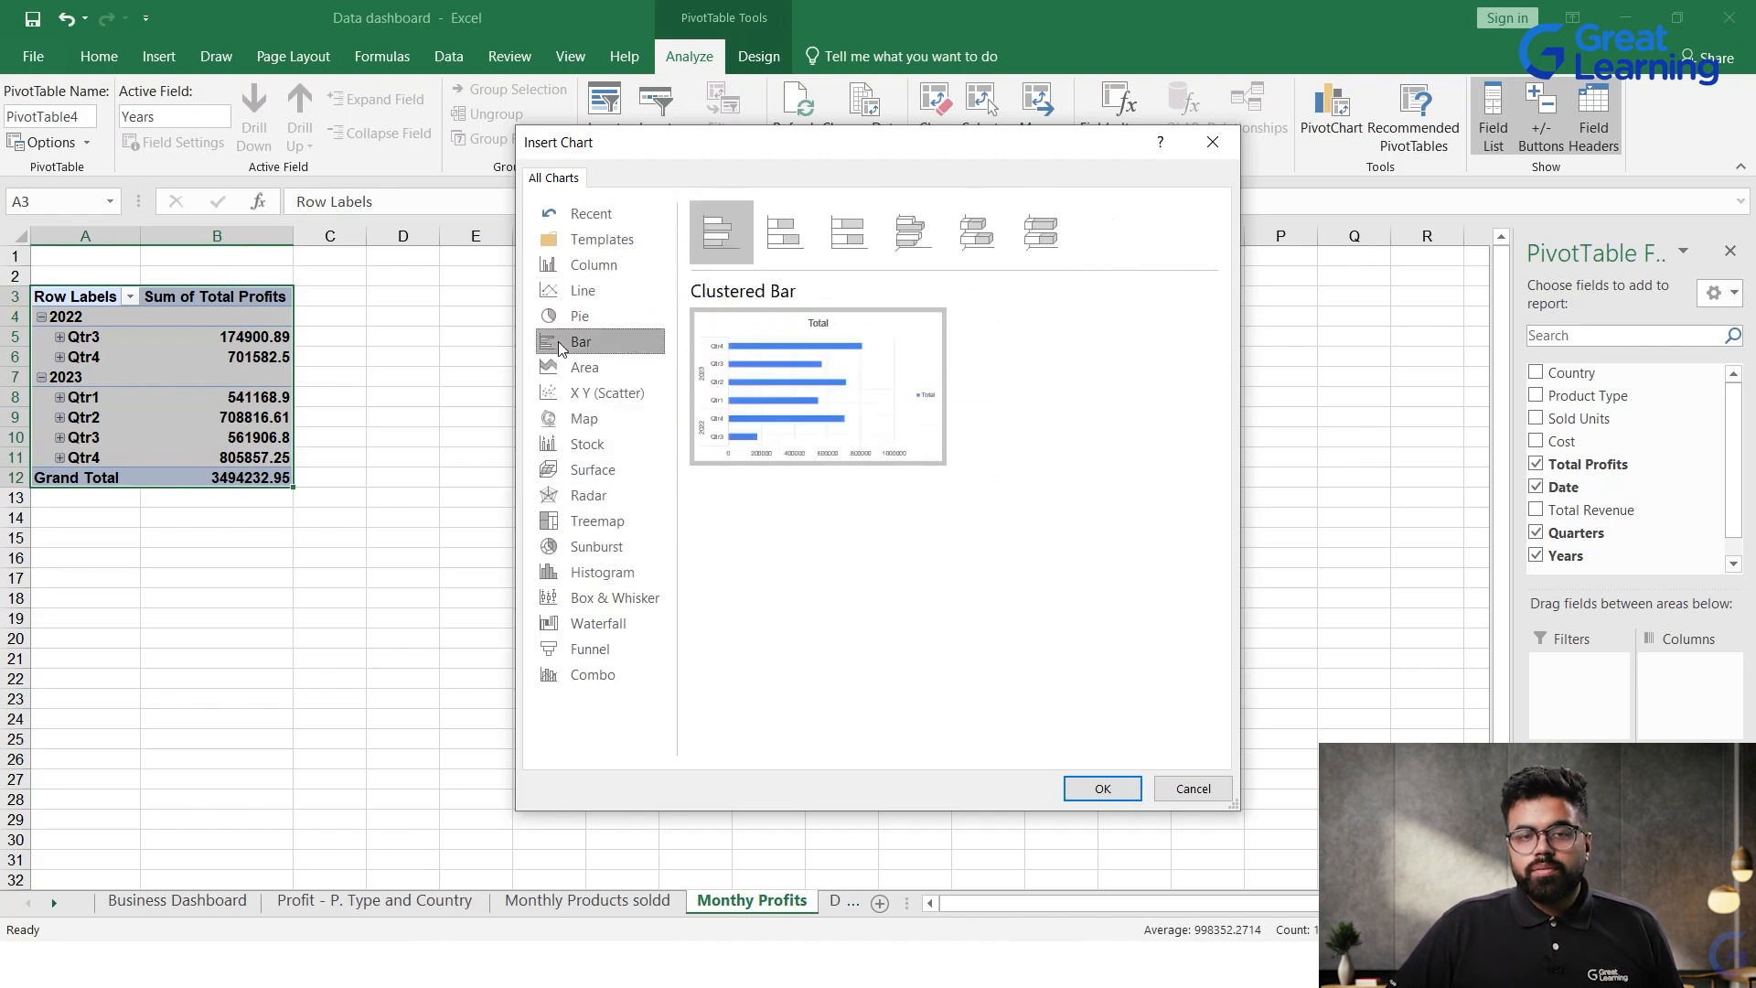
left_click(580, 315)
left_click(589, 265)
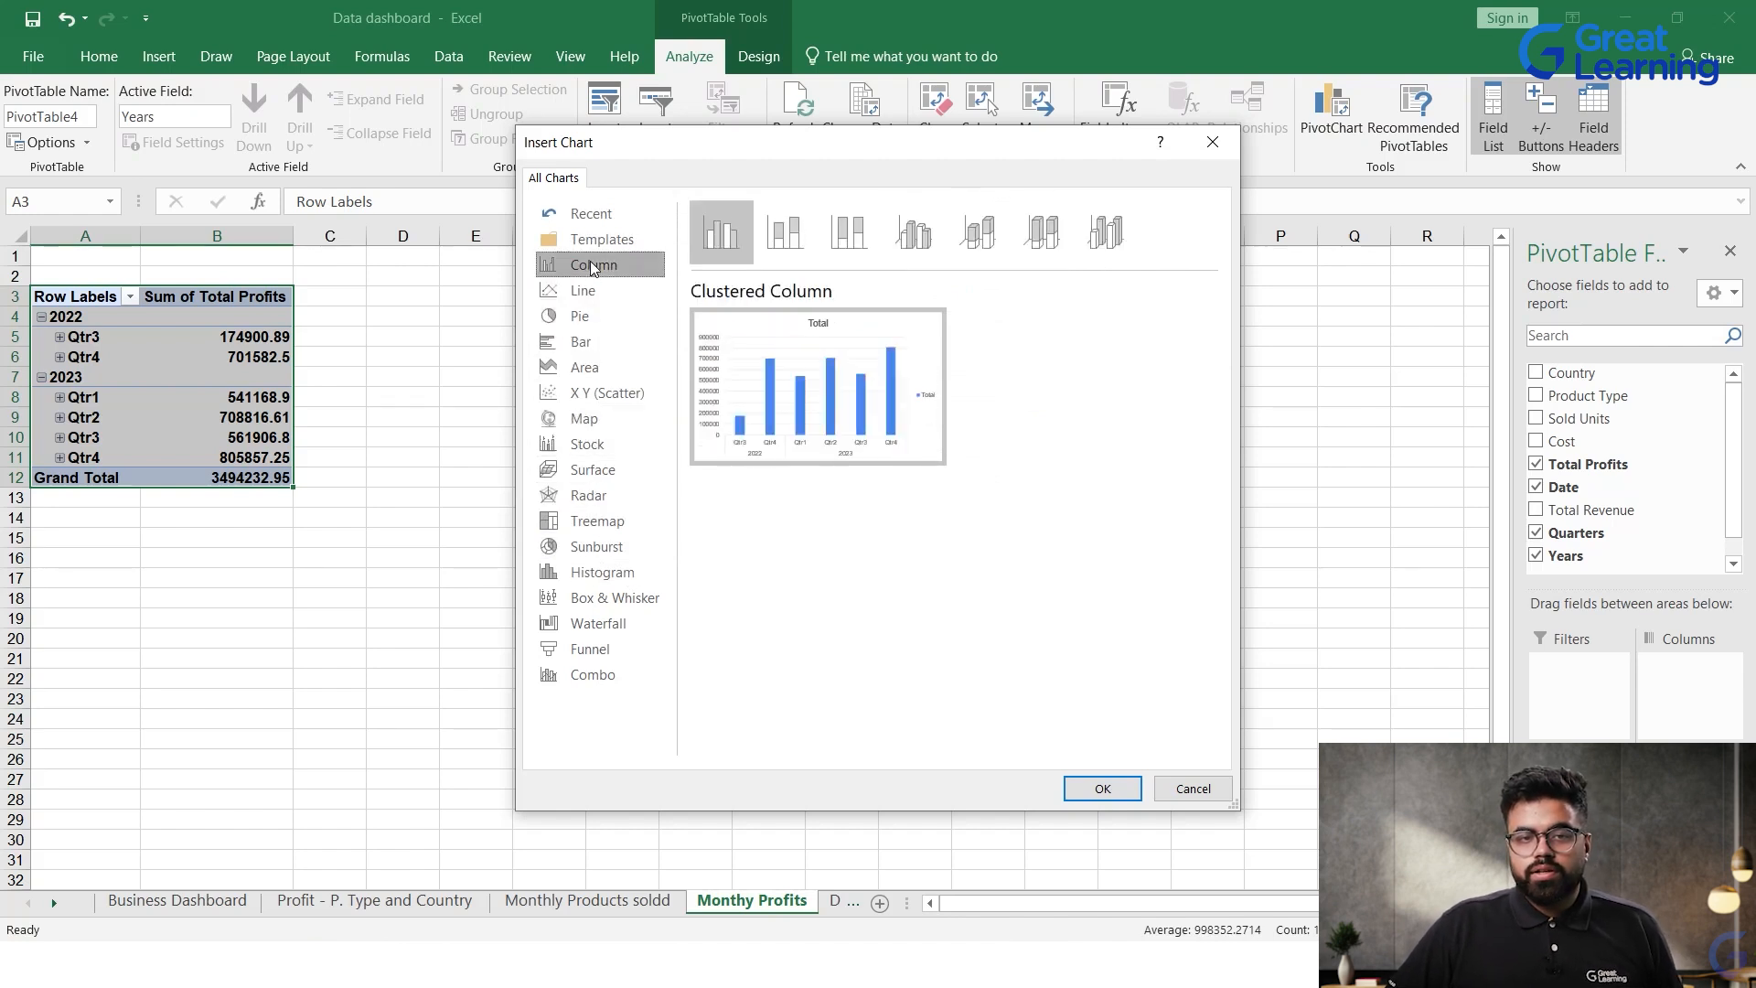
Step: Compare the line chart variants and insert a Stacked Line with Markers PivotChart of total profits by quarter
left_click(583, 291)
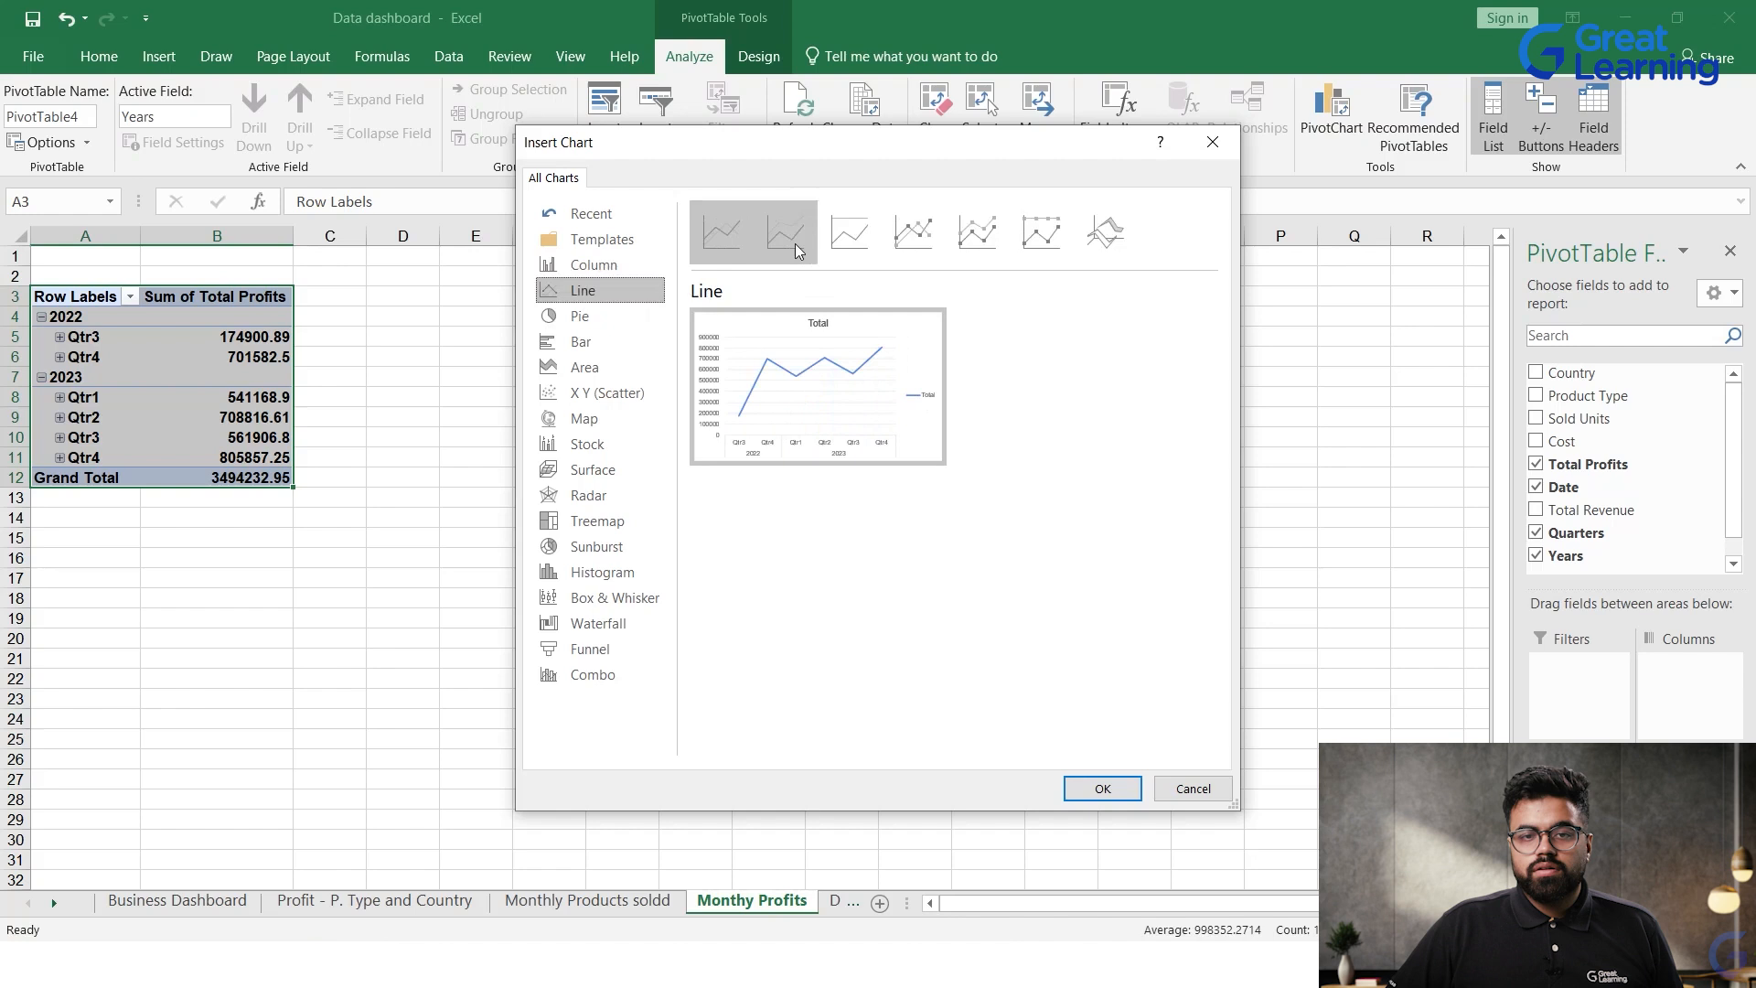
left_click(841, 239)
left_click(905, 236)
left_click(977, 233)
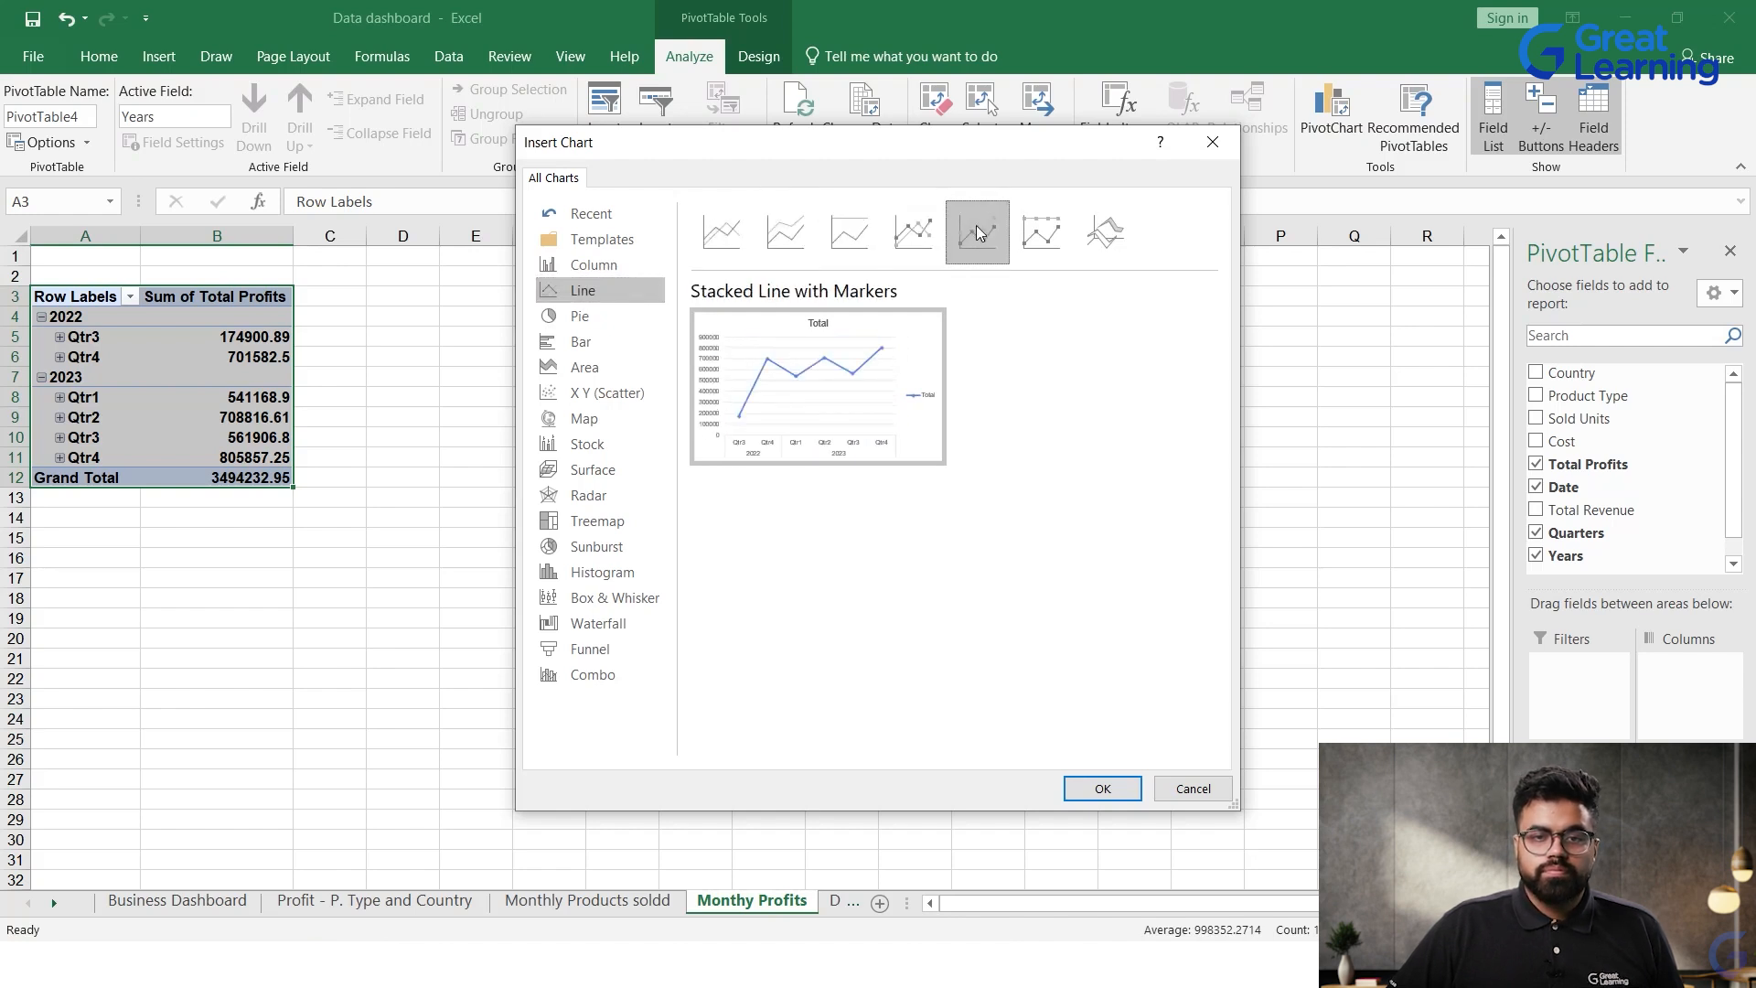
left_click(1041, 233)
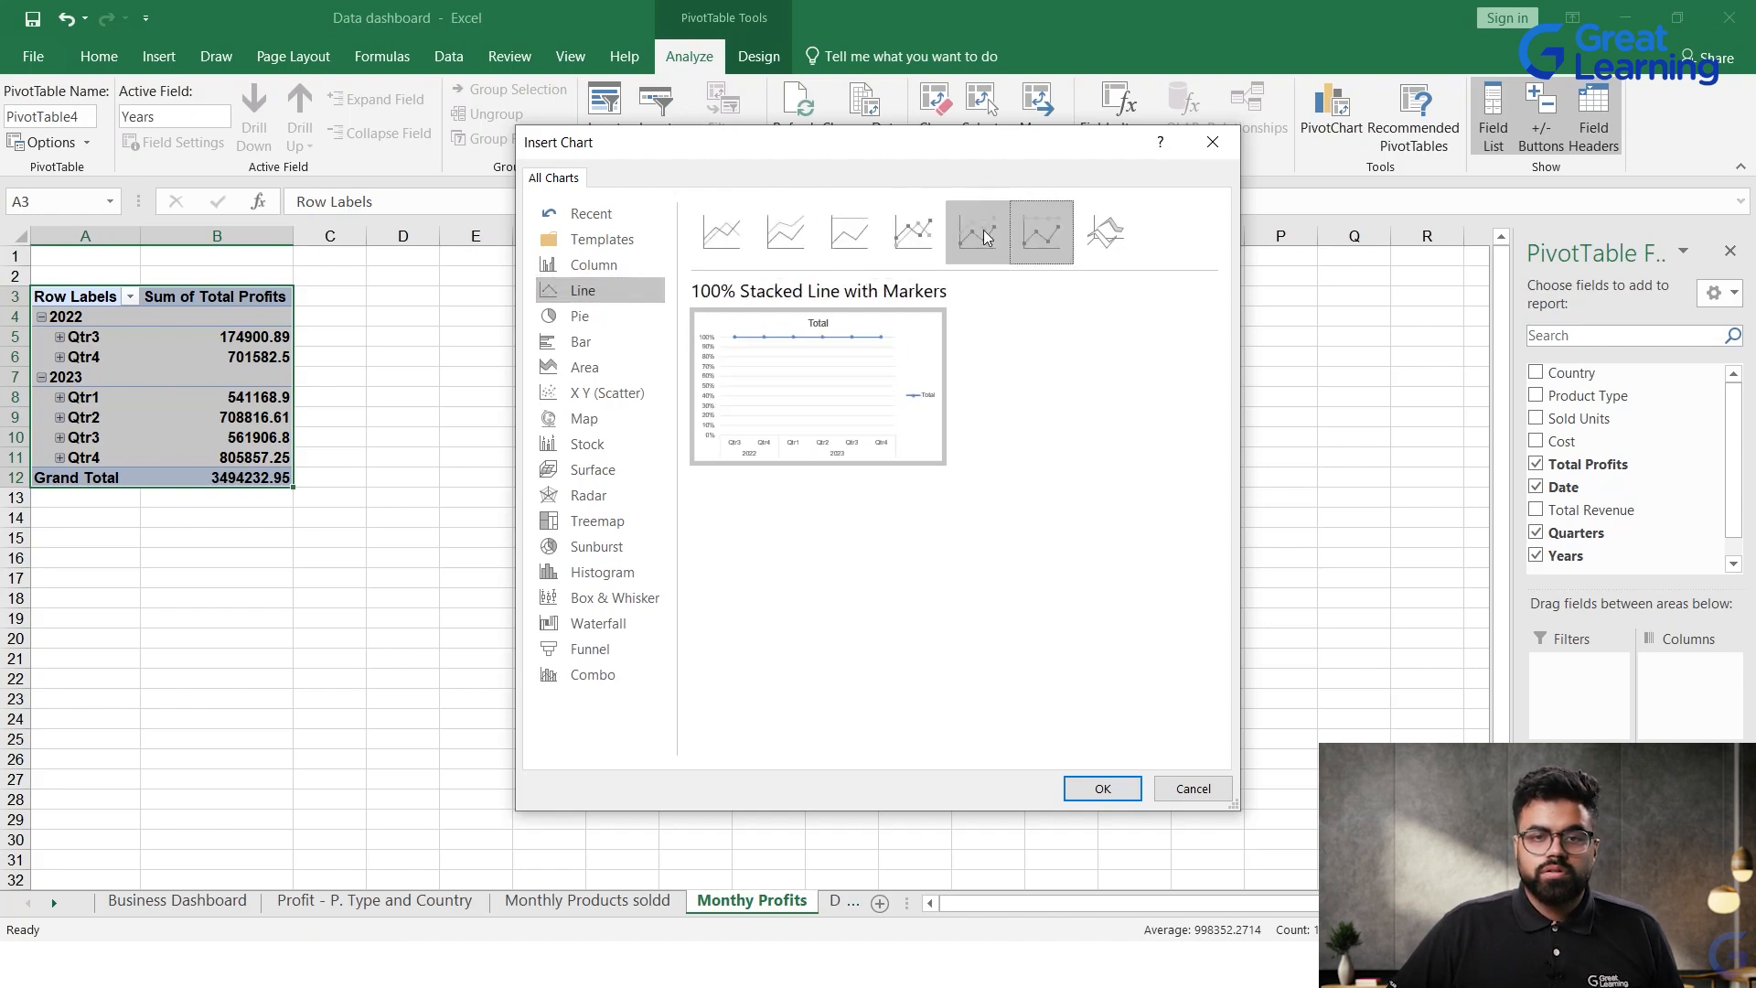
left_click(977, 234)
left_click(1104, 789)
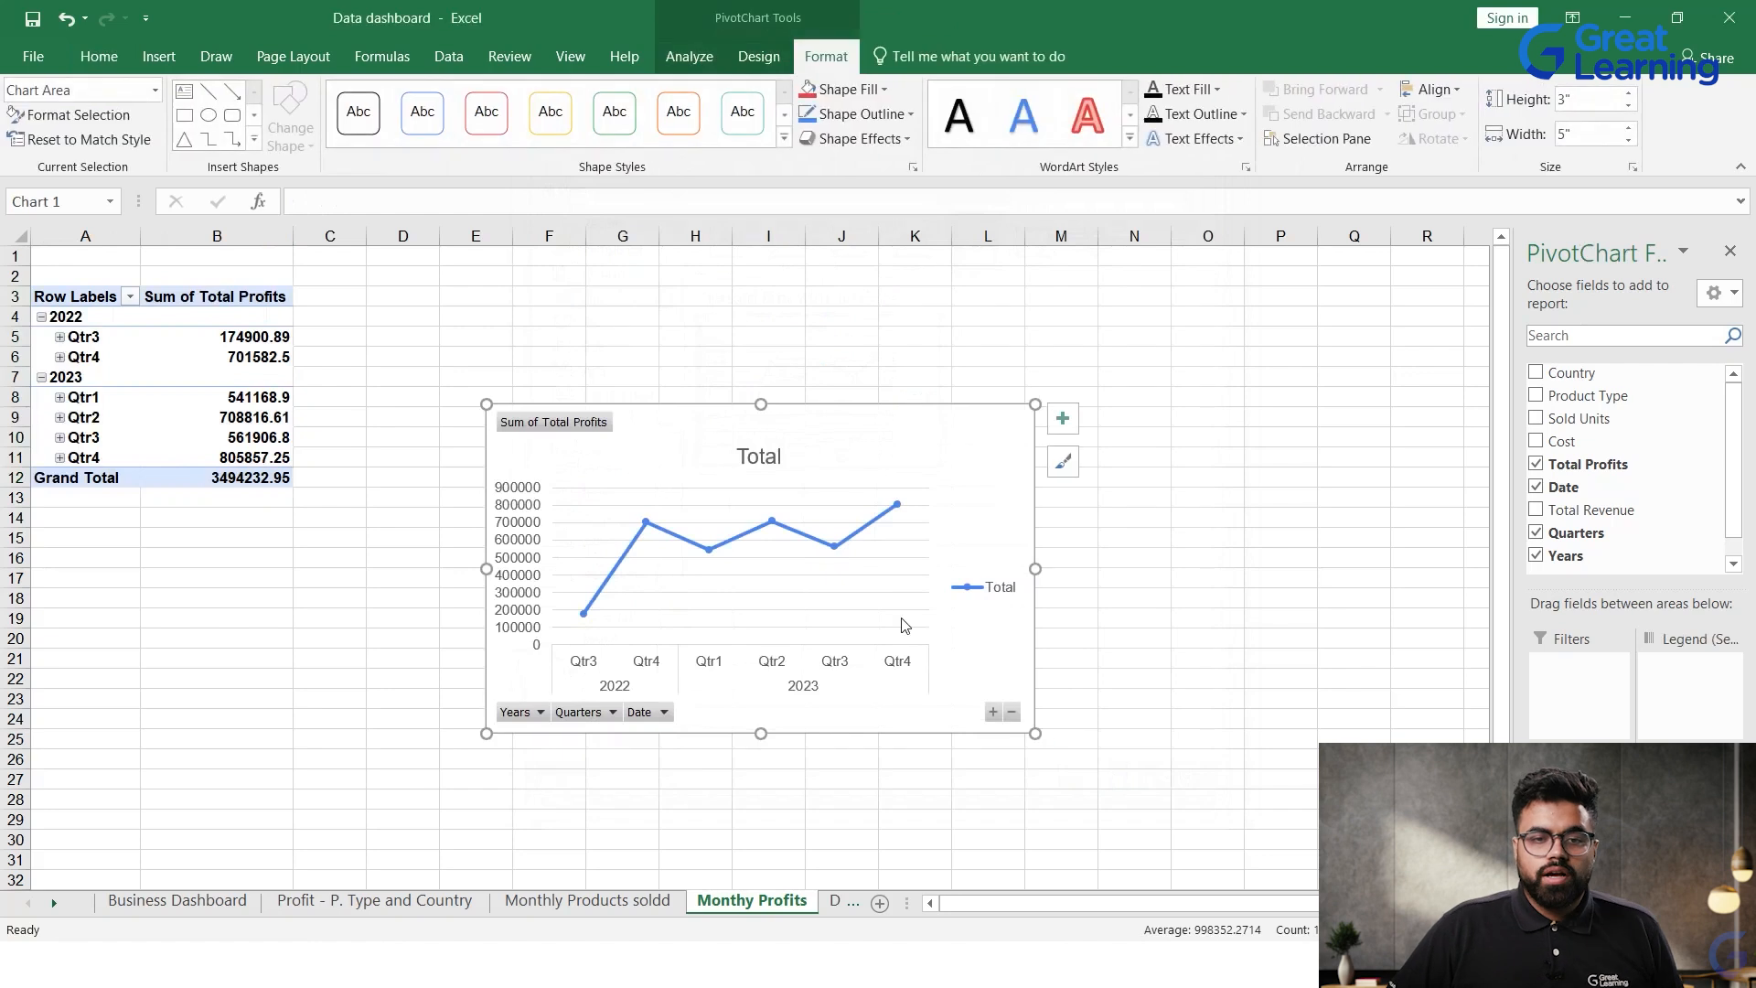
left_click(590, 710)
right_click(582, 718)
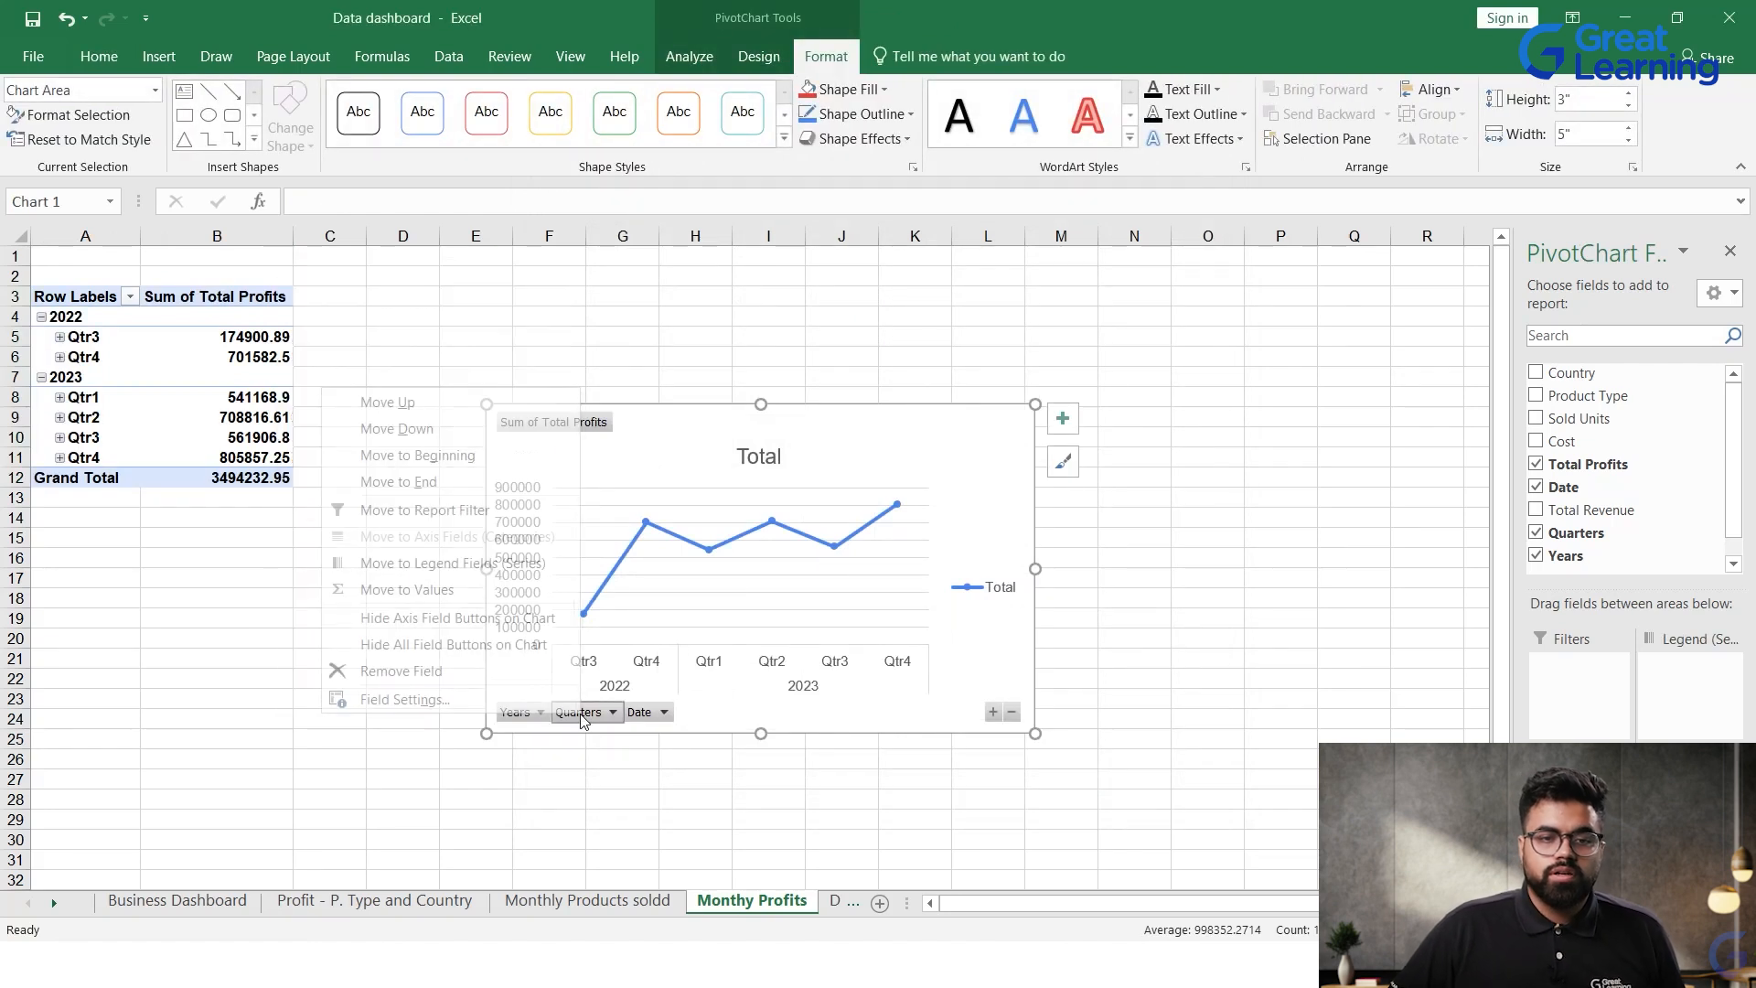
left_click(1067, 443)
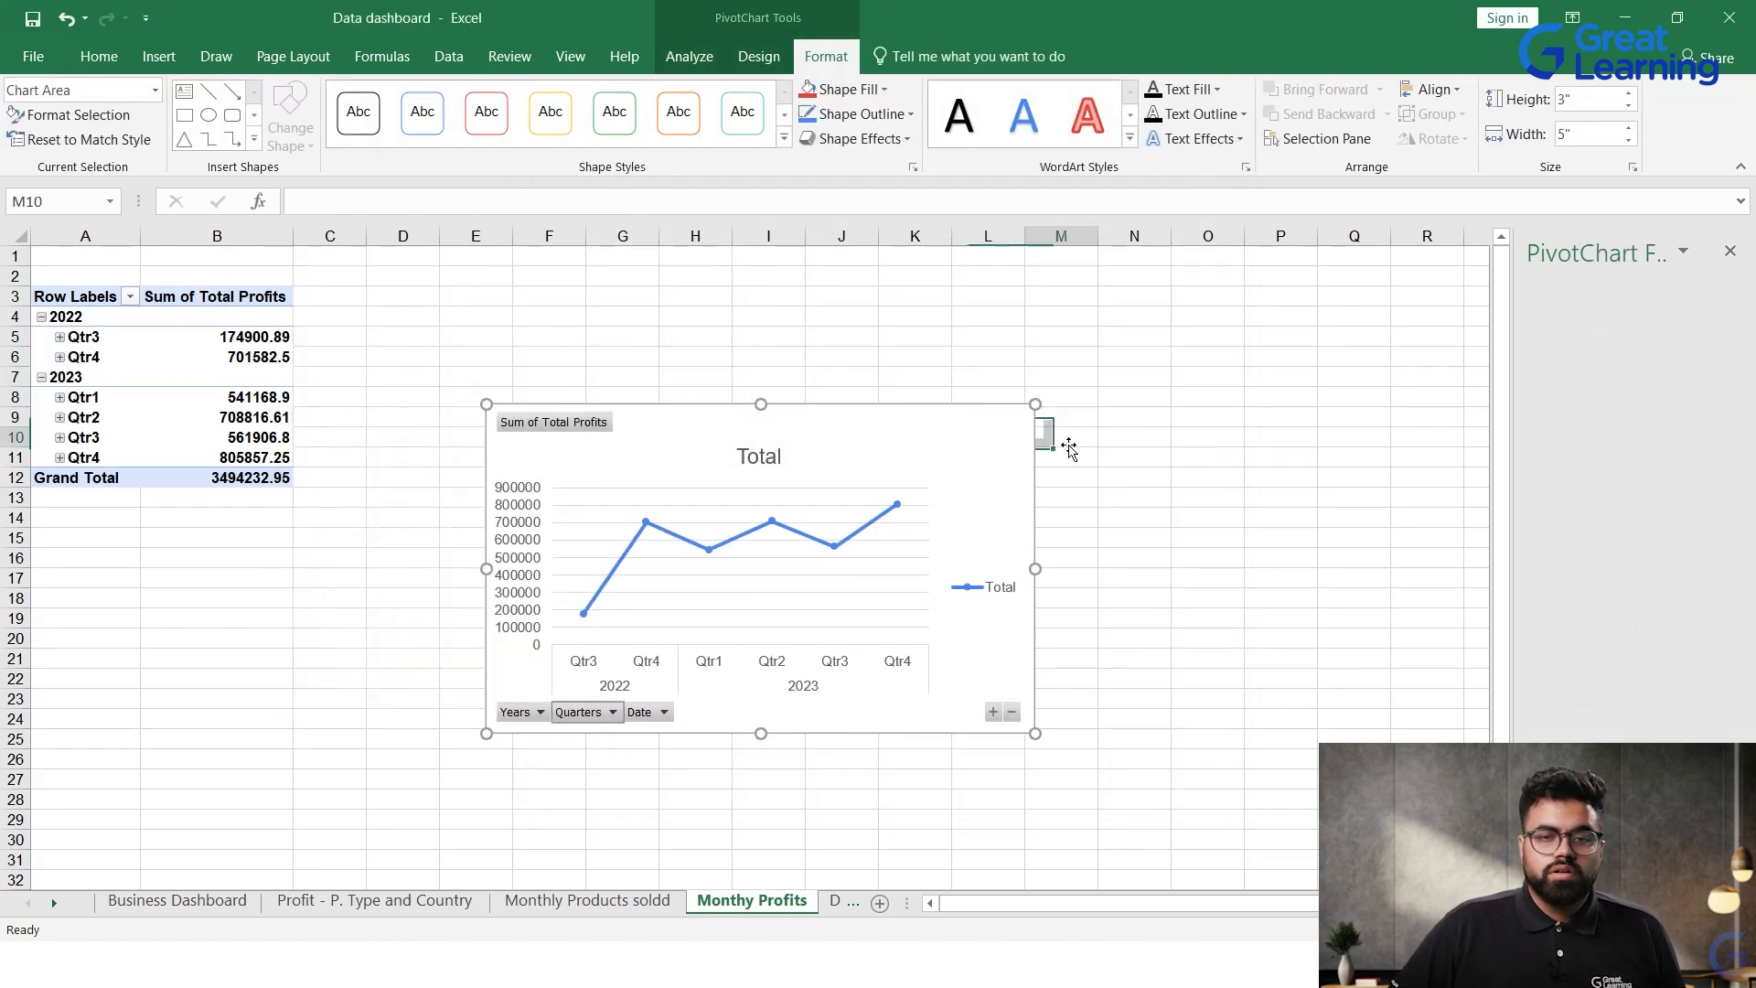
Step: Browse the chart styles for the profits PivotChart and apply the dark grey background style with a blue line
left_click(953, 495)
left_click(1074, 465)
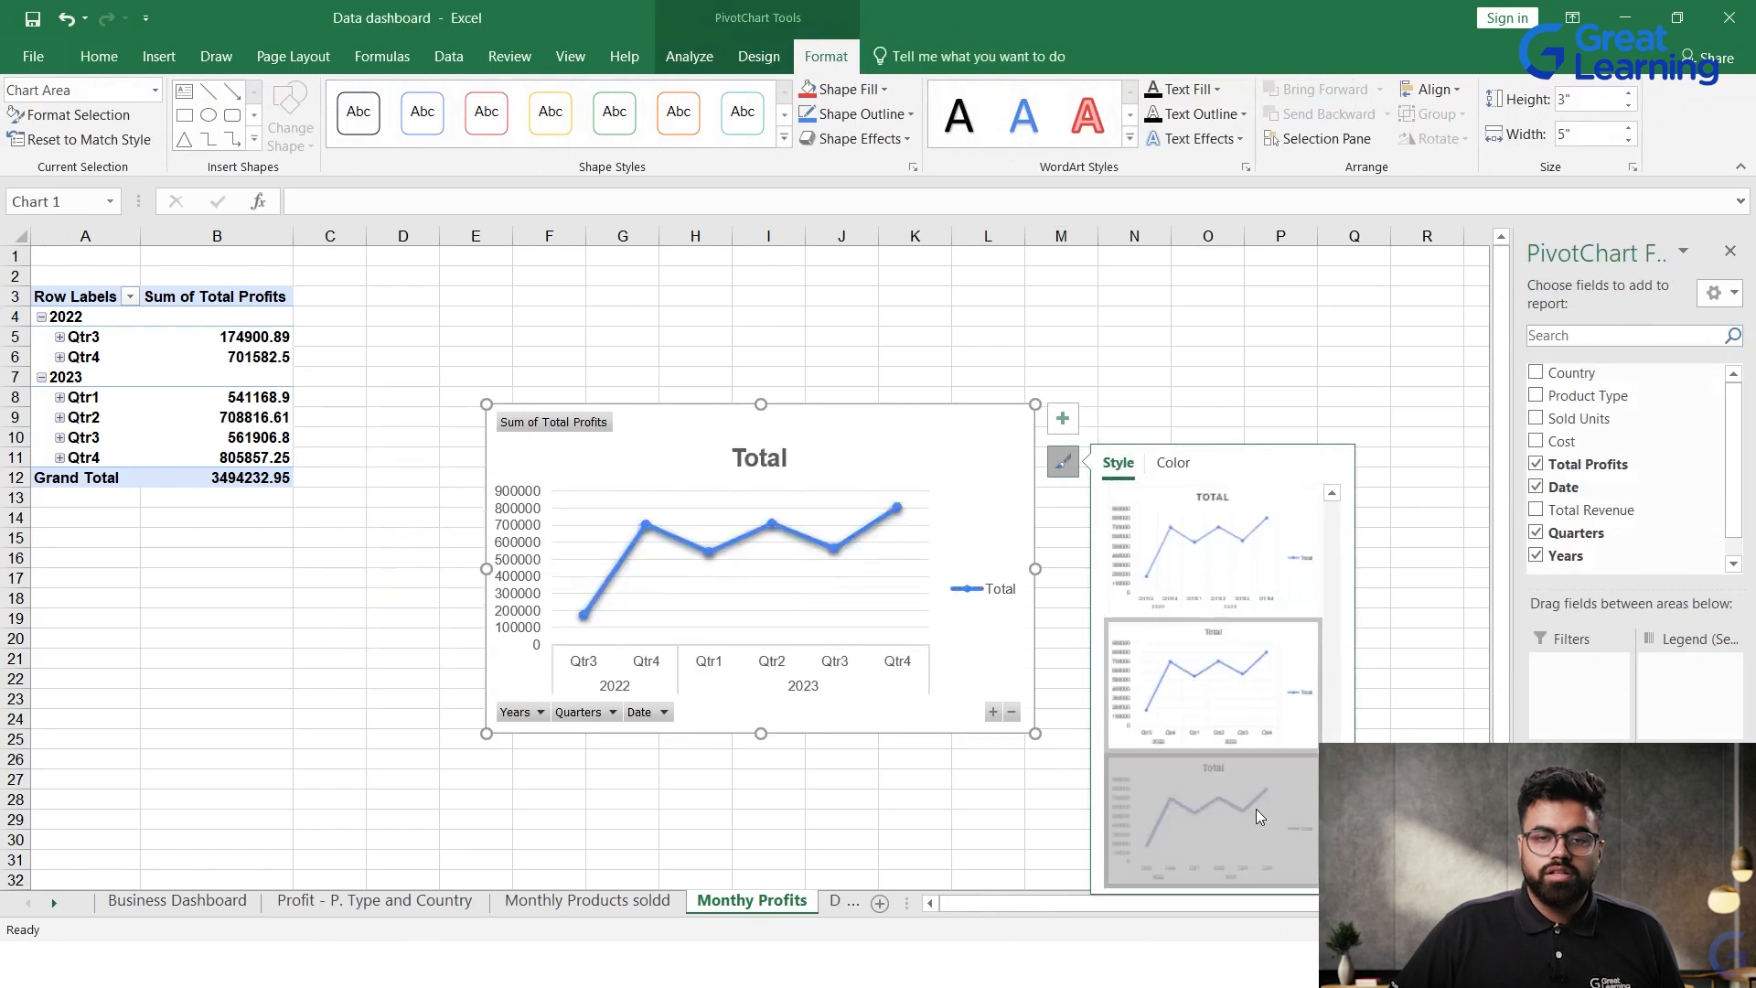
scroll(1249, 695, "down", 1)
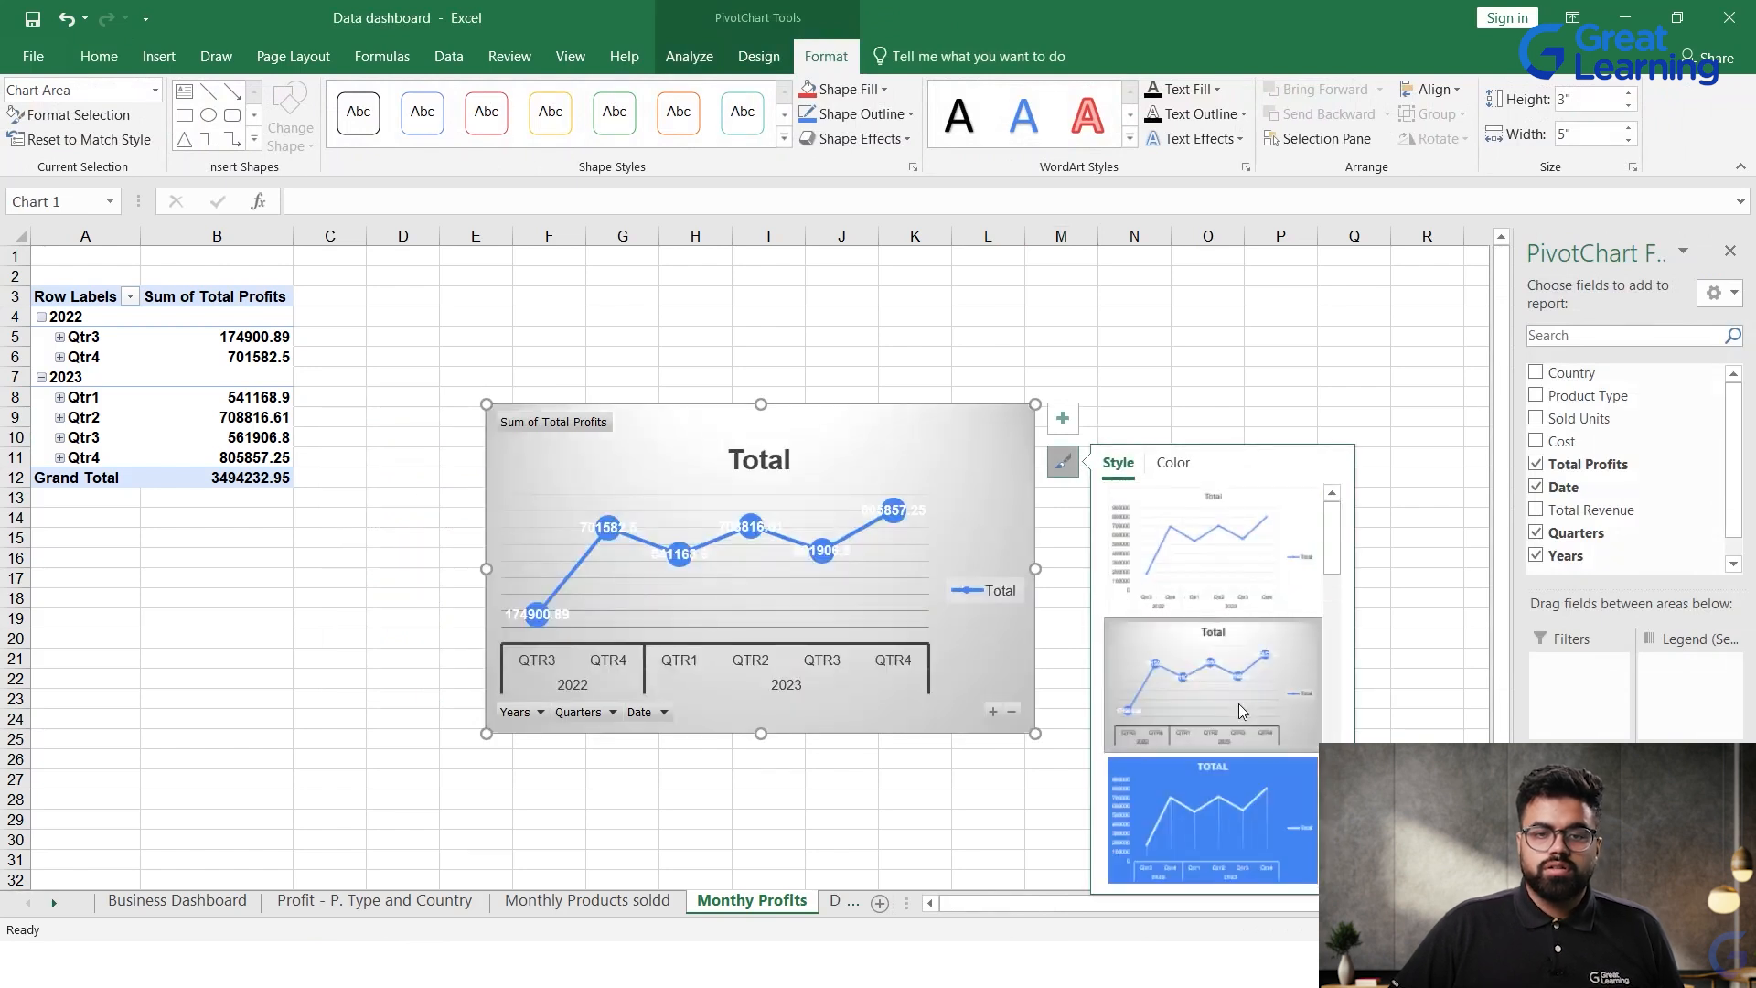
scroll(1270, 806, "down", 2)
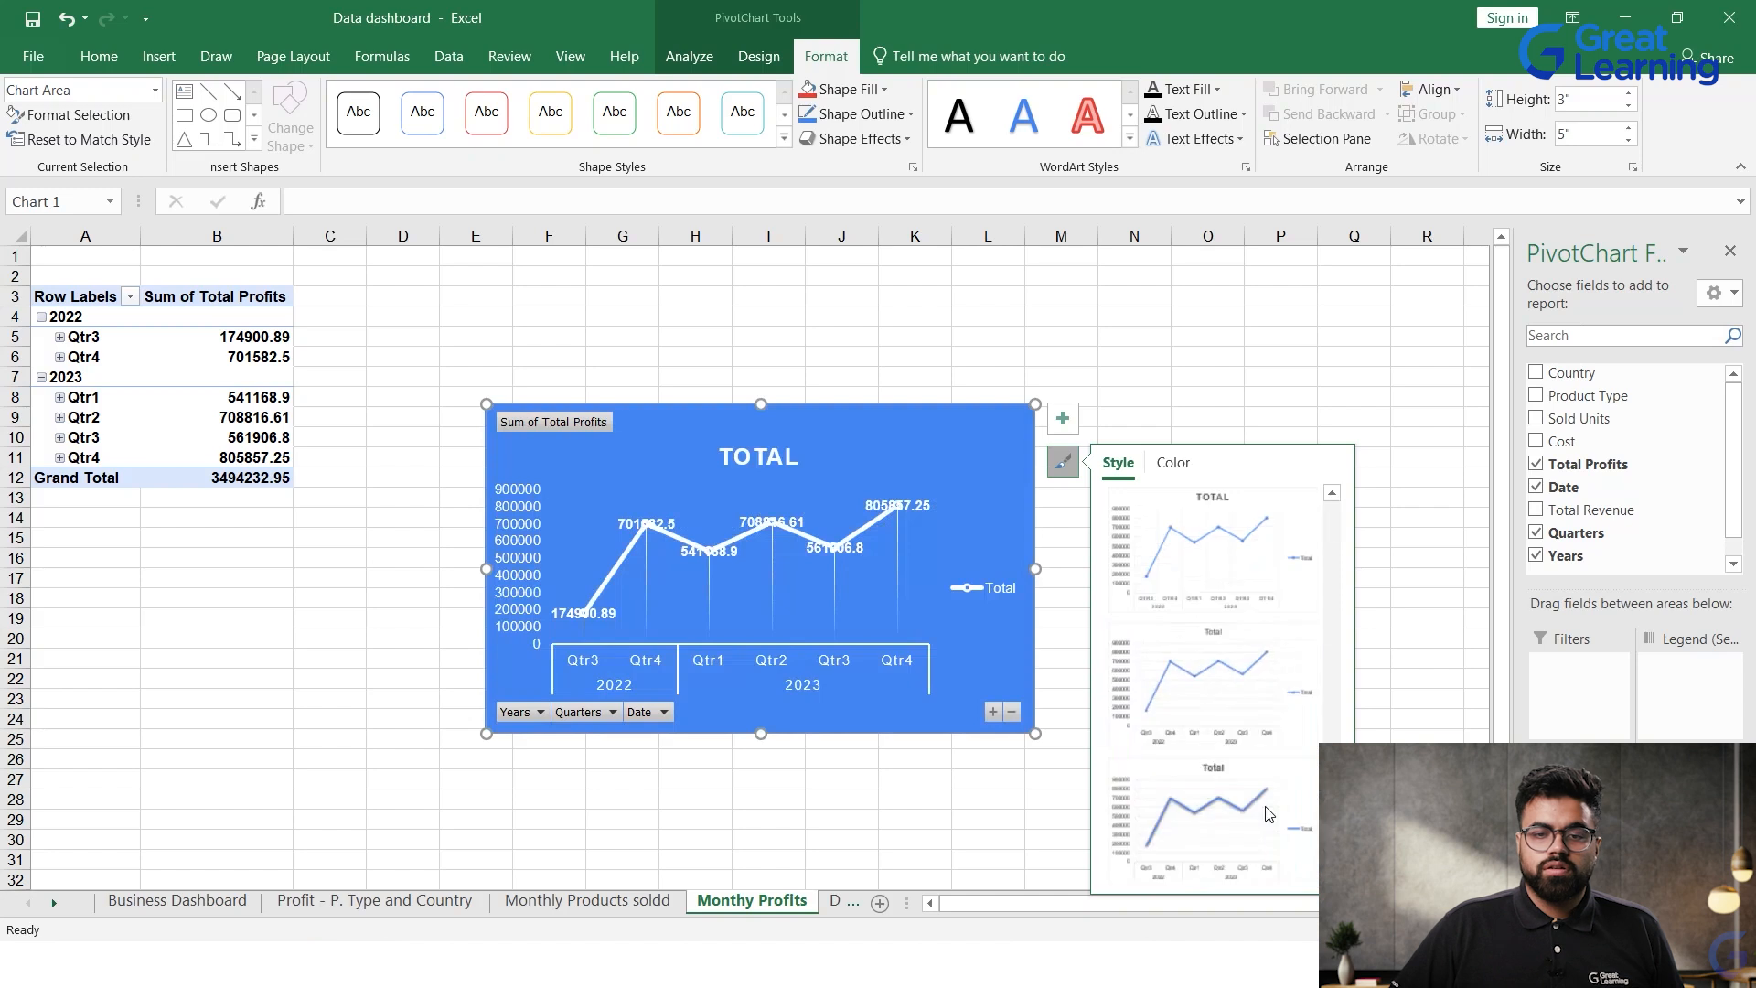
scroll(1269, 807, "down", 2)
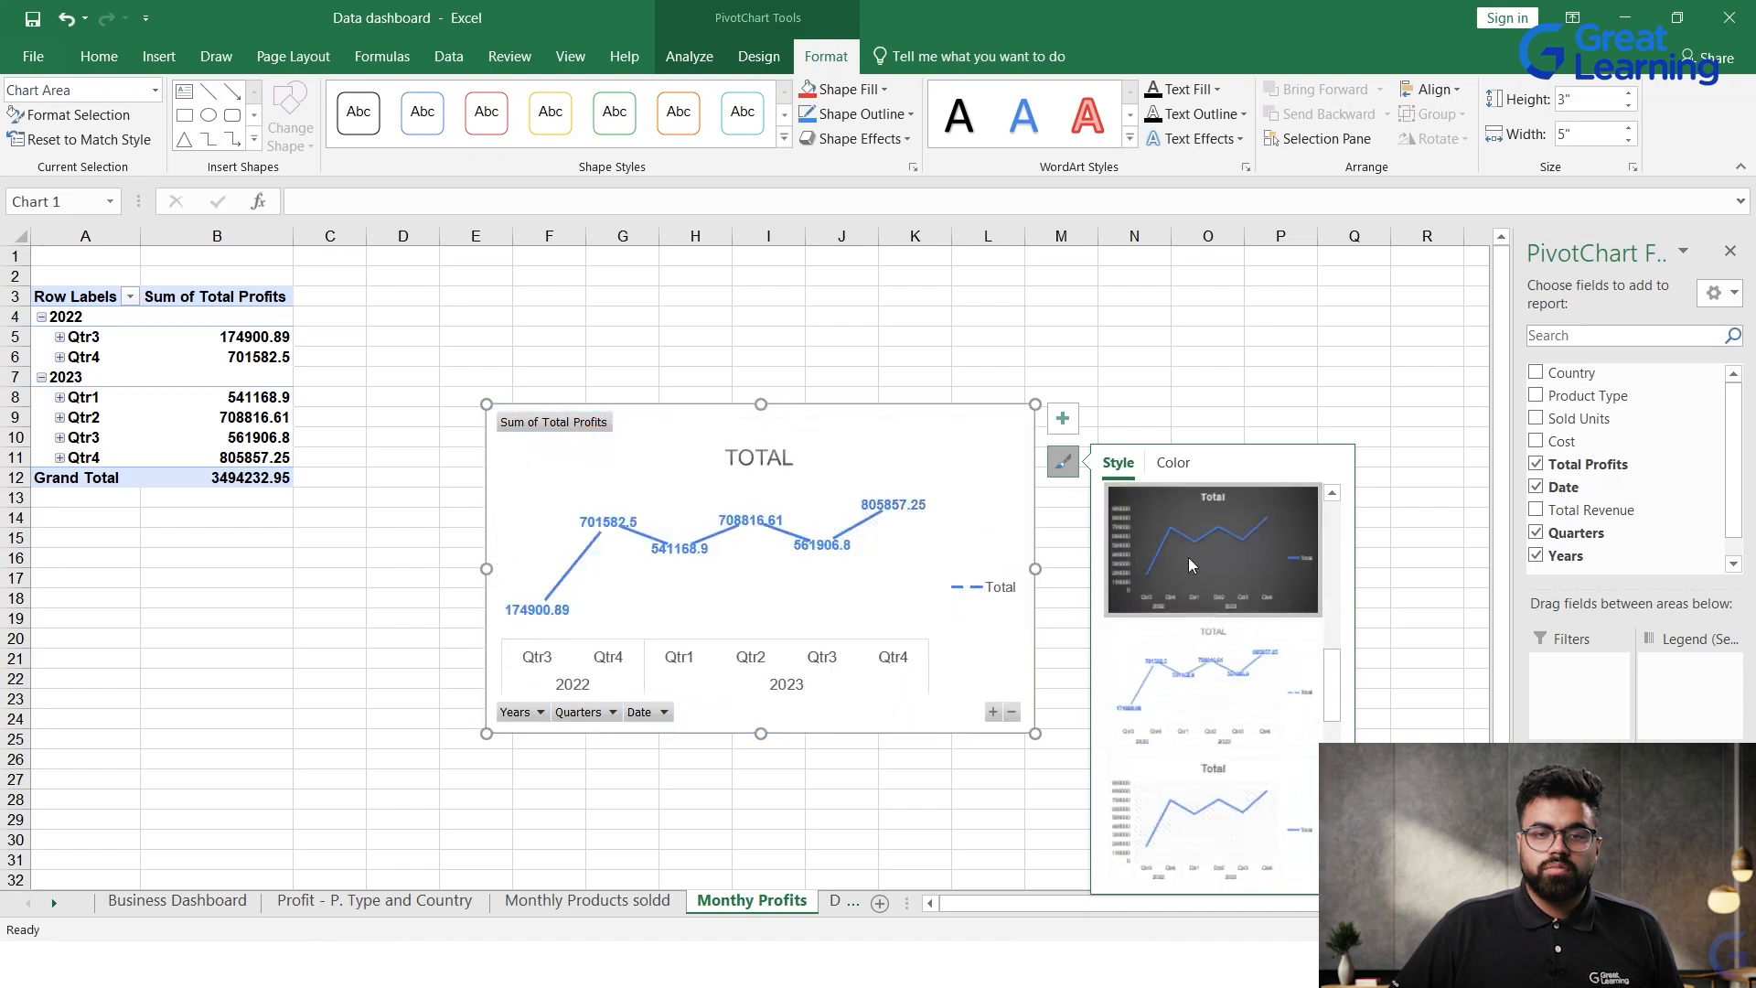
left_click(1191, 566)
Step: Hide the field buttons on the dark profits PivotChart
left_click(888, 605)
left_click(521, 712)
left_click(524, 718)
left_click(540, 712)
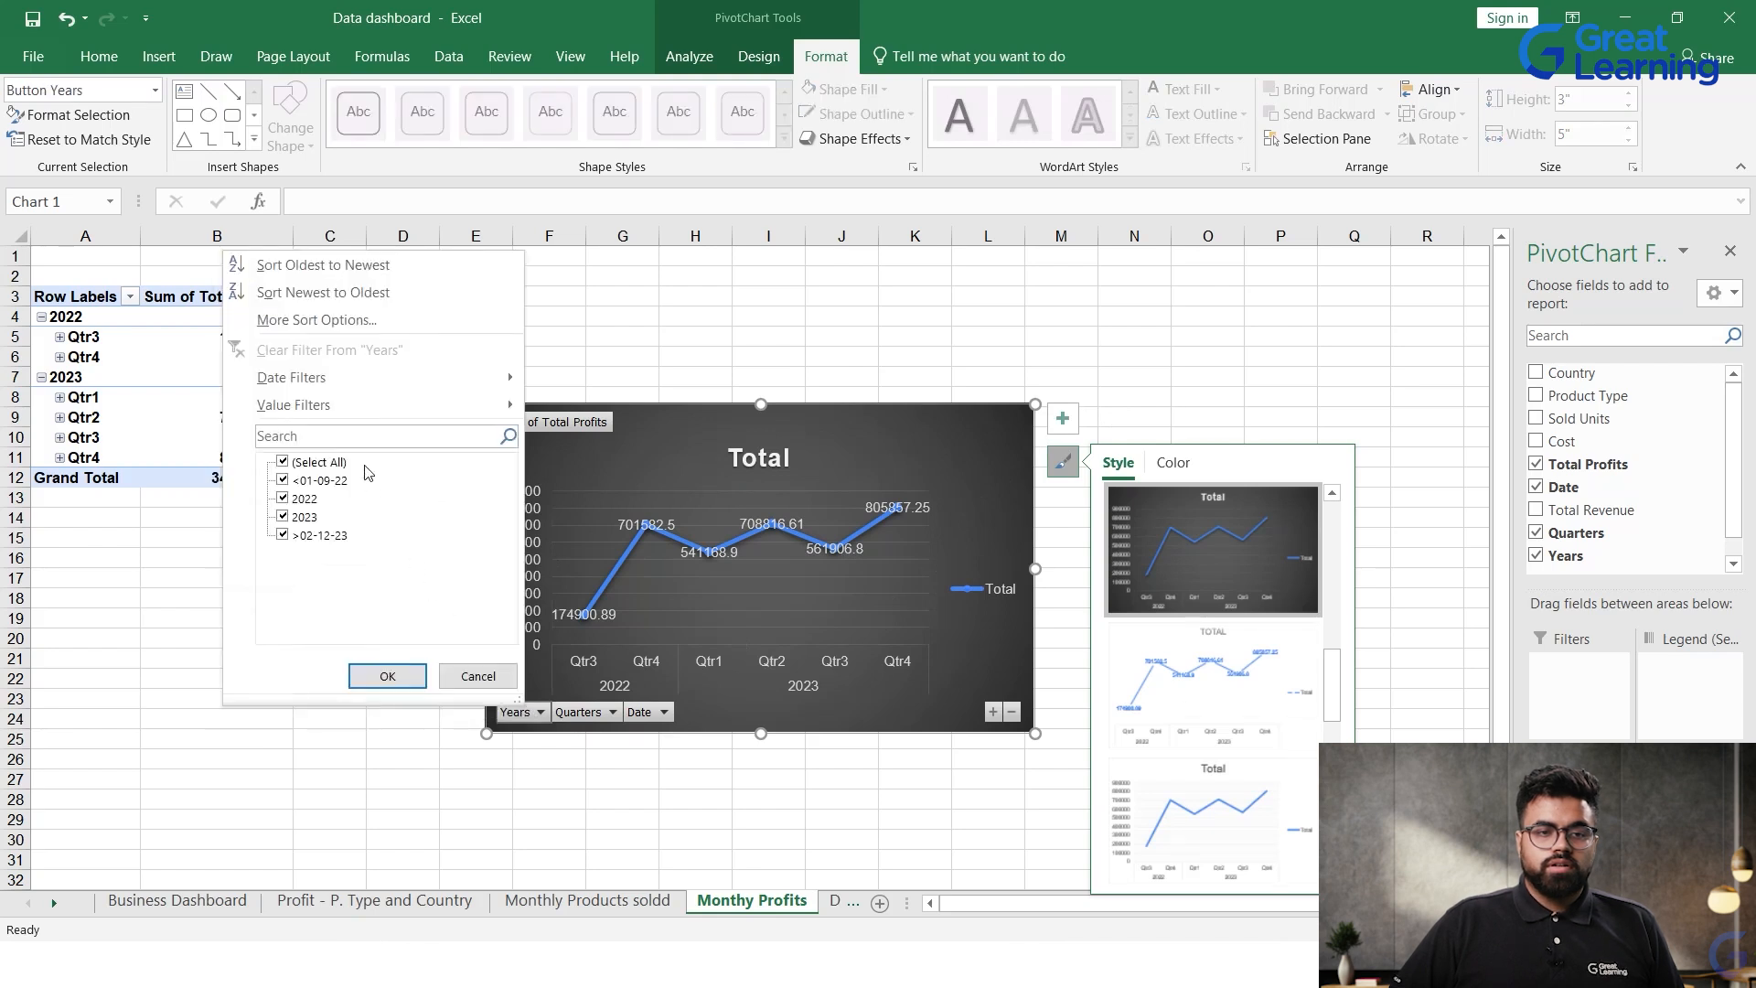
right_click(539, 714)
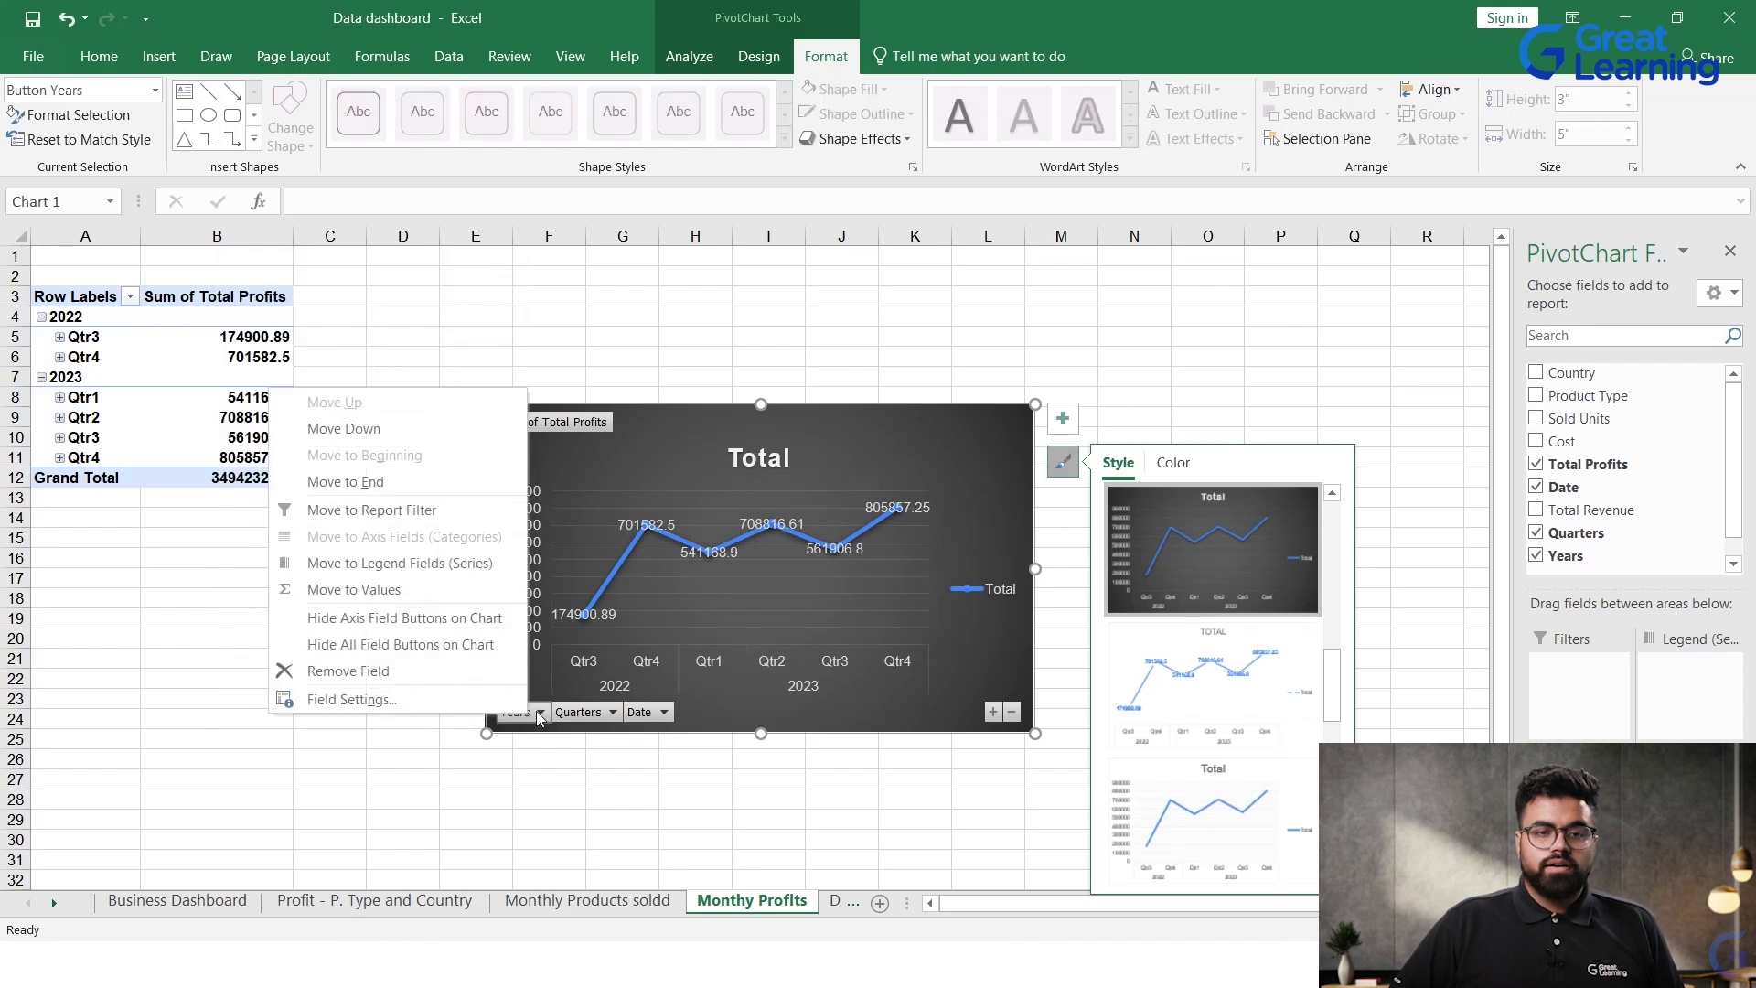
left_click(408, 625)
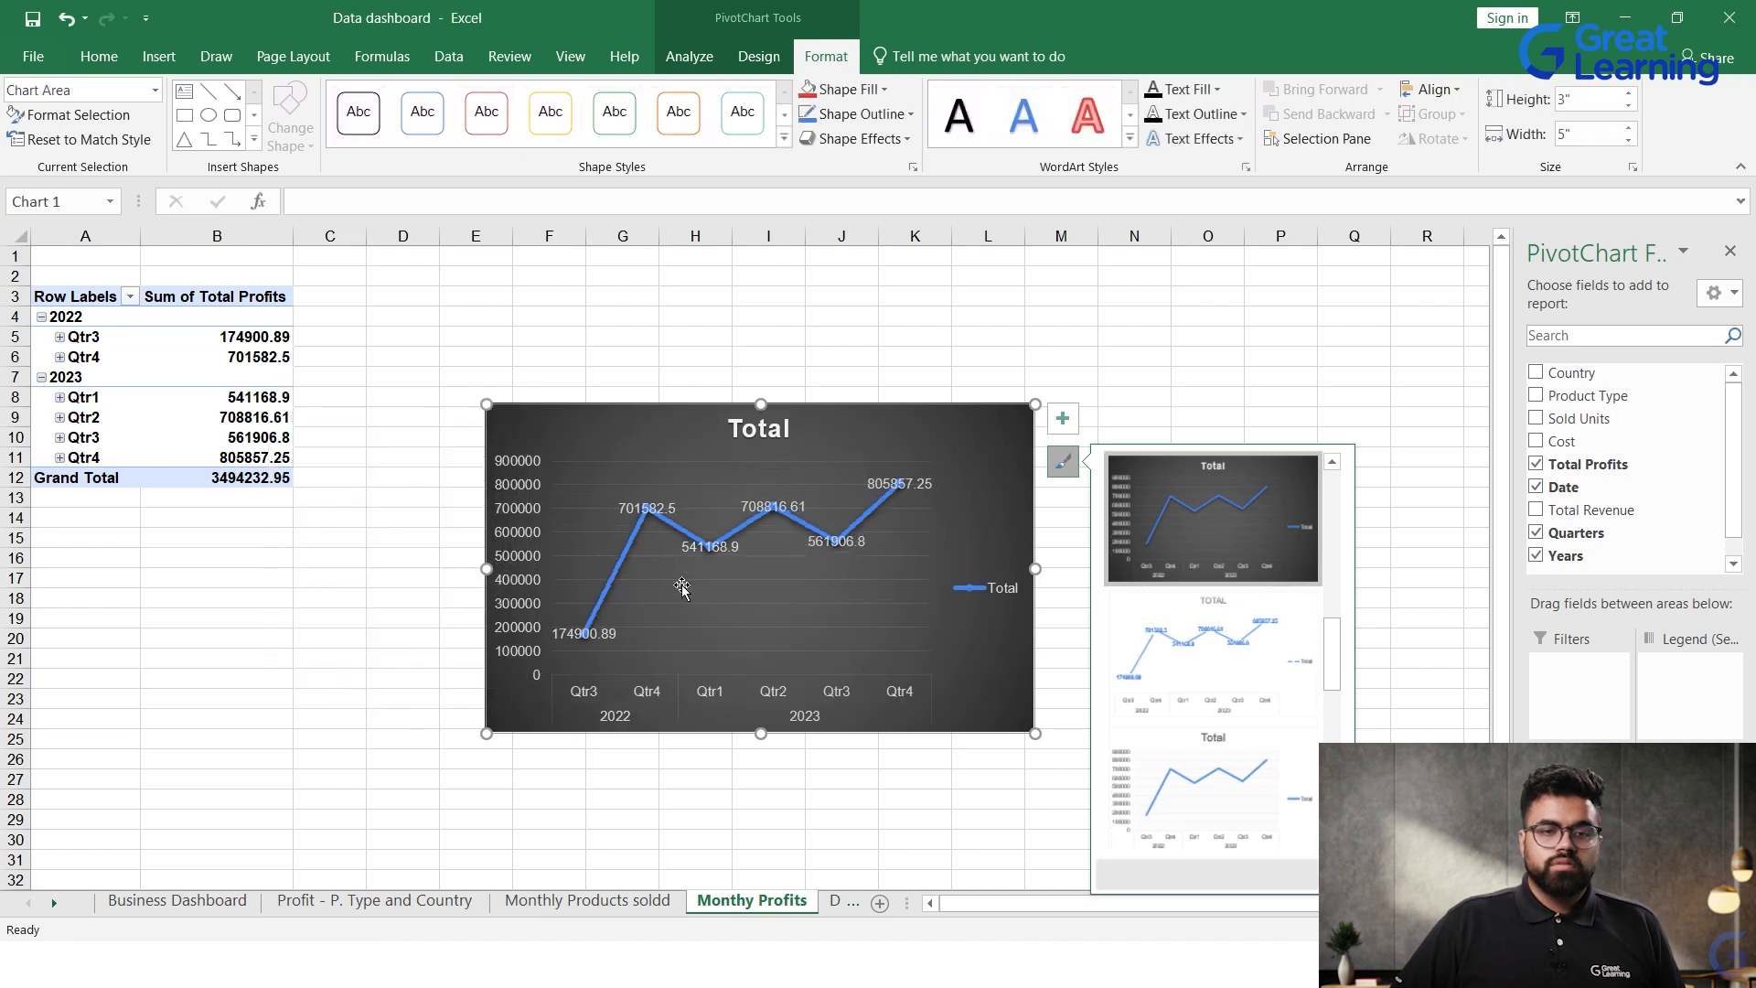
Step: Replace the profits chart's title with Monthy Profits
double_click(788, 435)
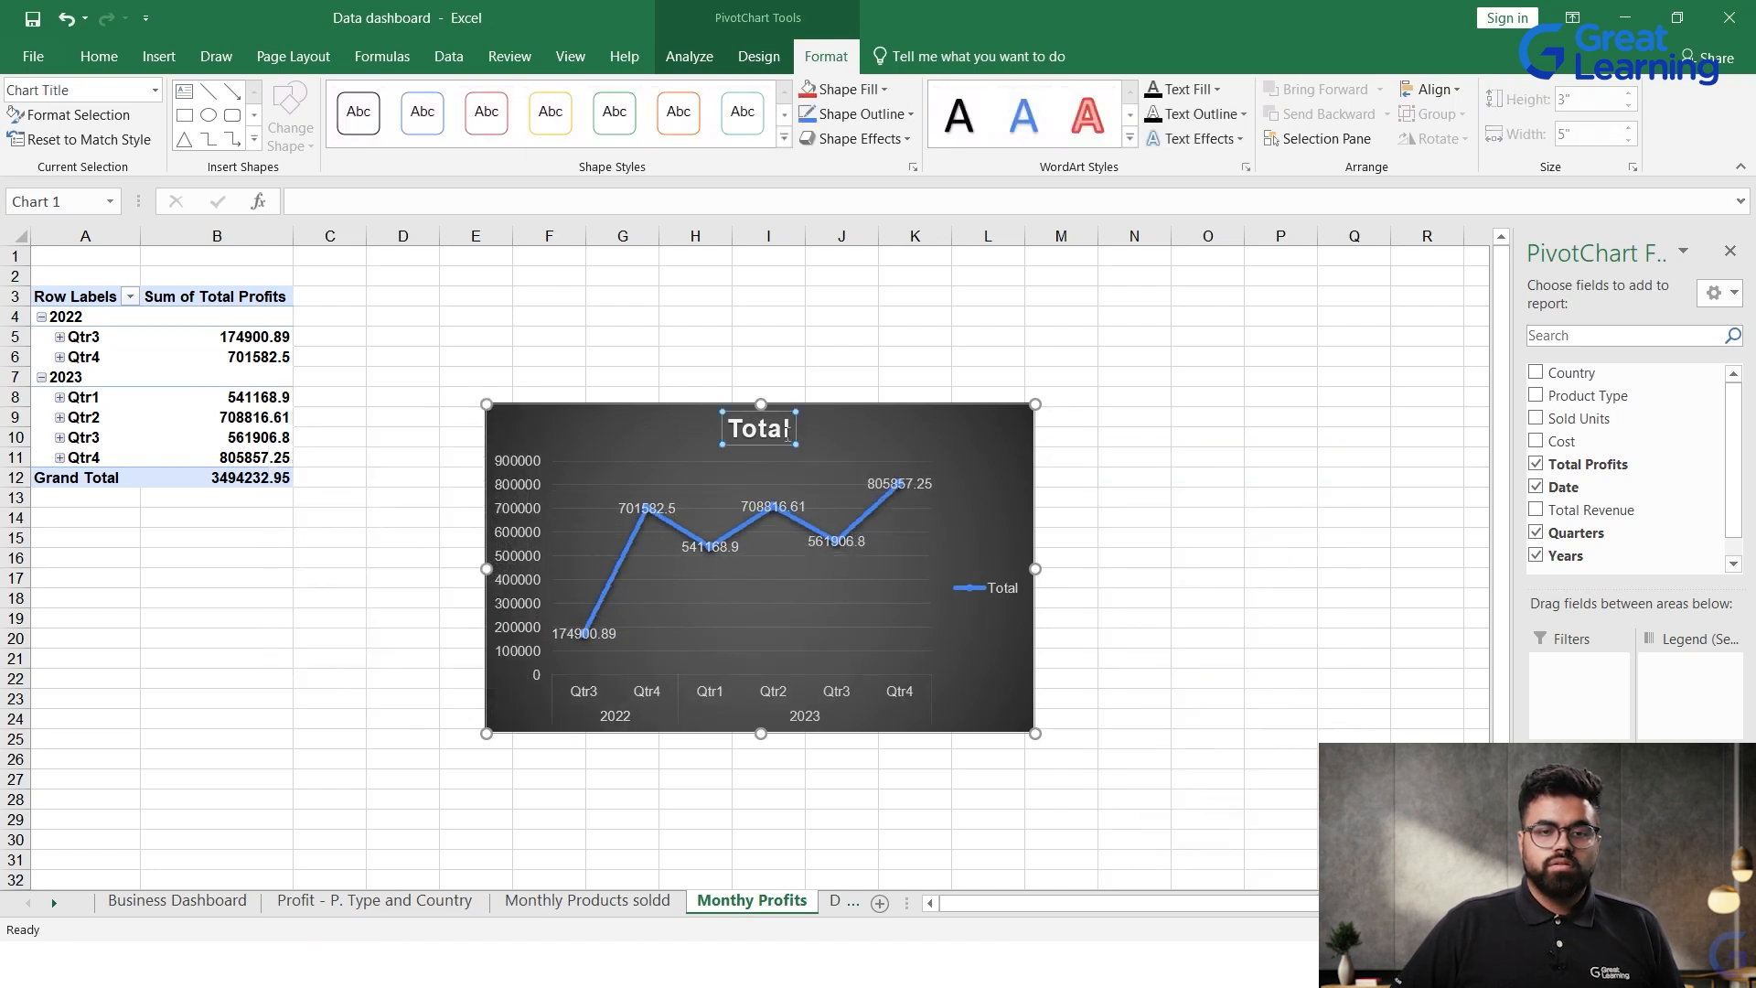
left_click_drag(790, 434, 695, 433)
left_click(737, 435)
left_click(684, 428)
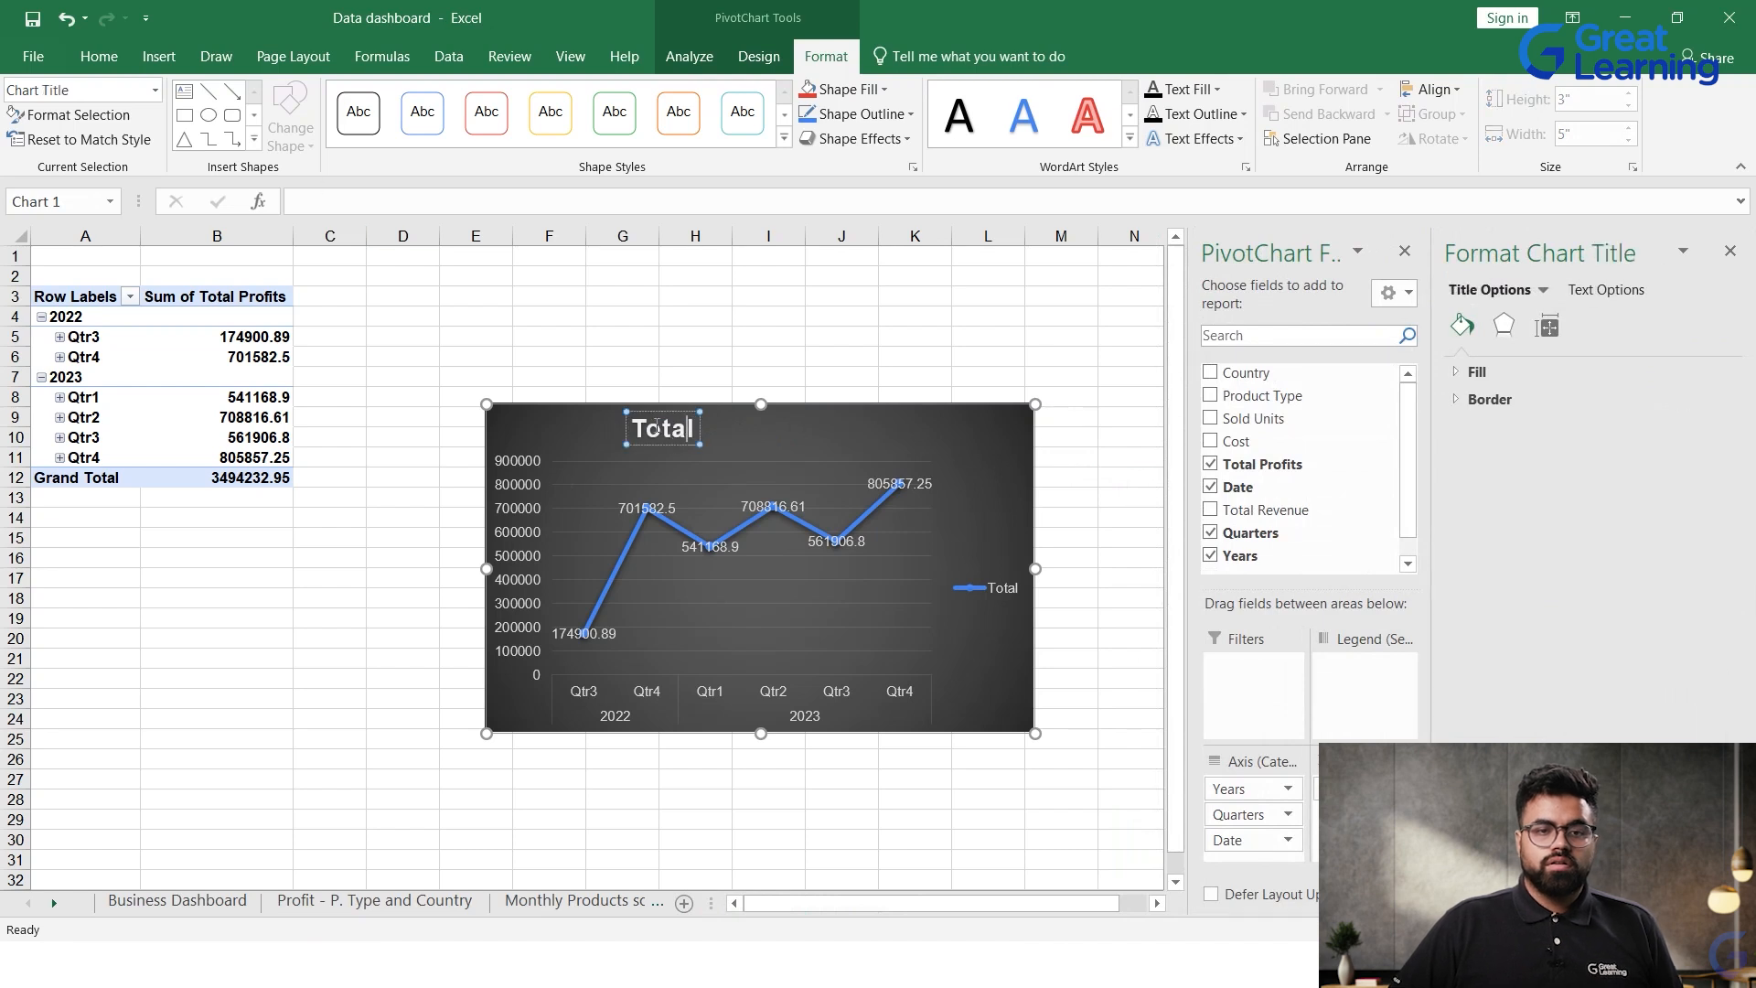
double_click(655, 427)
type("Mo")
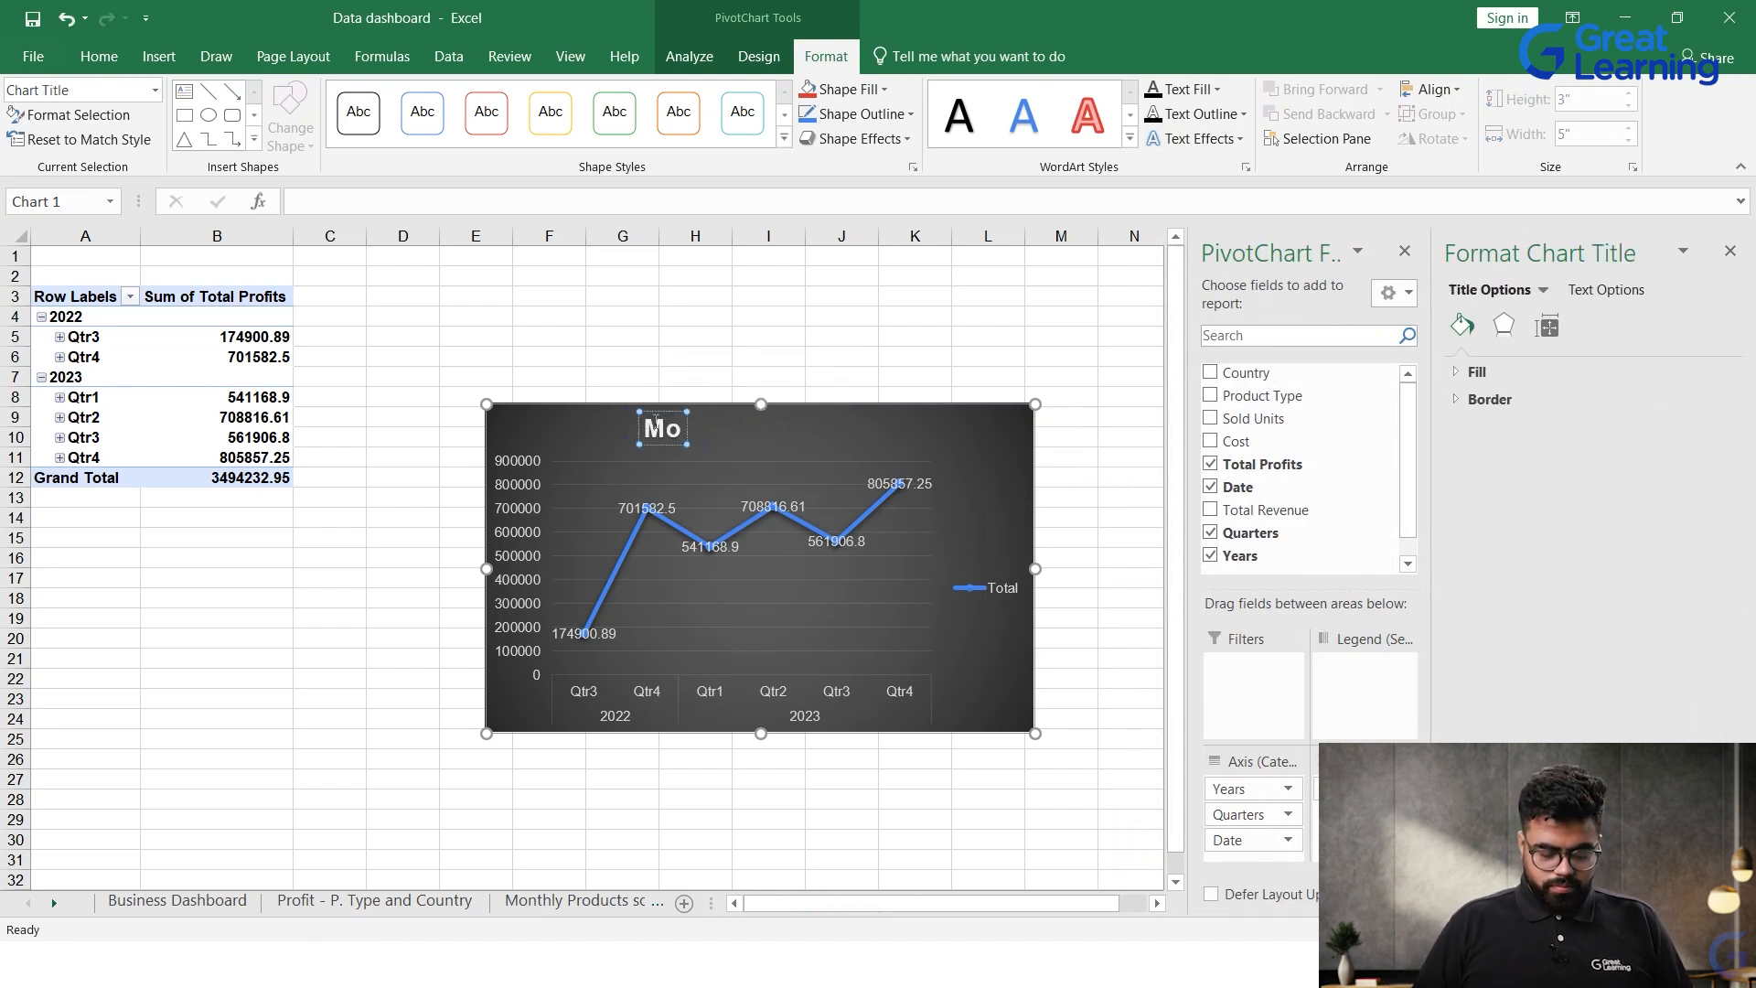
type("nthy Profits")
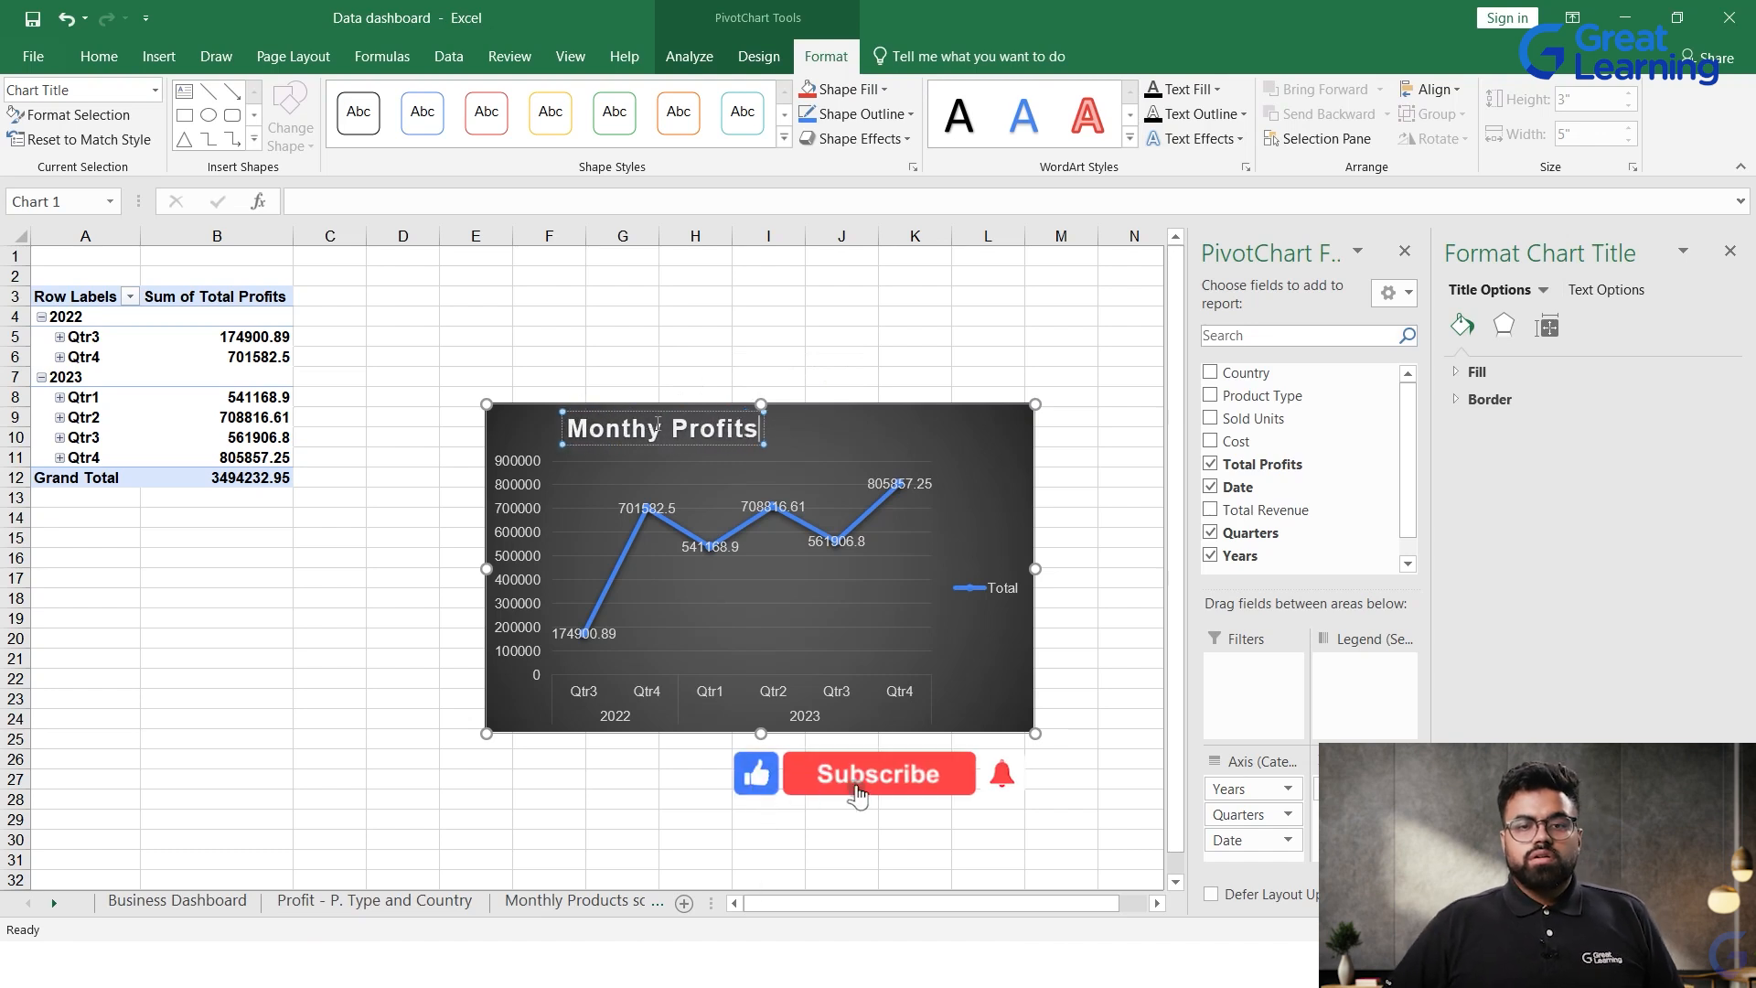
Step: Move the Monthy Profits title to the centre of the chart's upper edge and close the title formatting and field panes
left_click(730, 445)
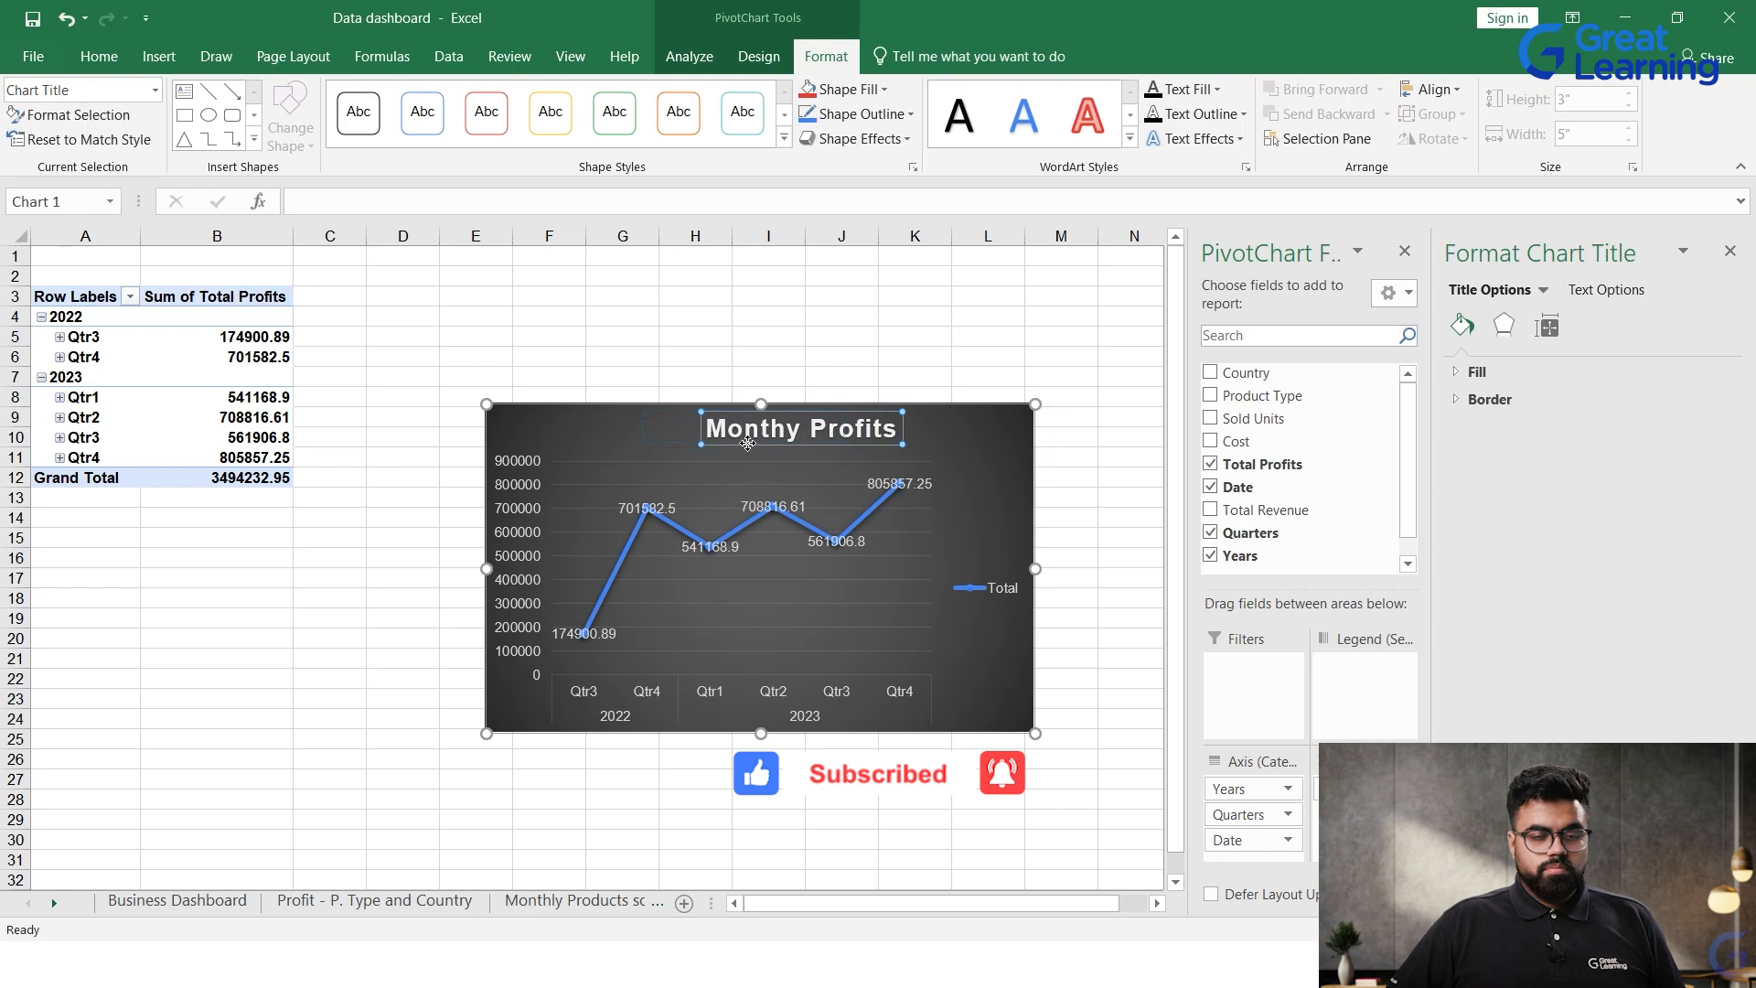
left_click_drag(747, 443, 746, 444)
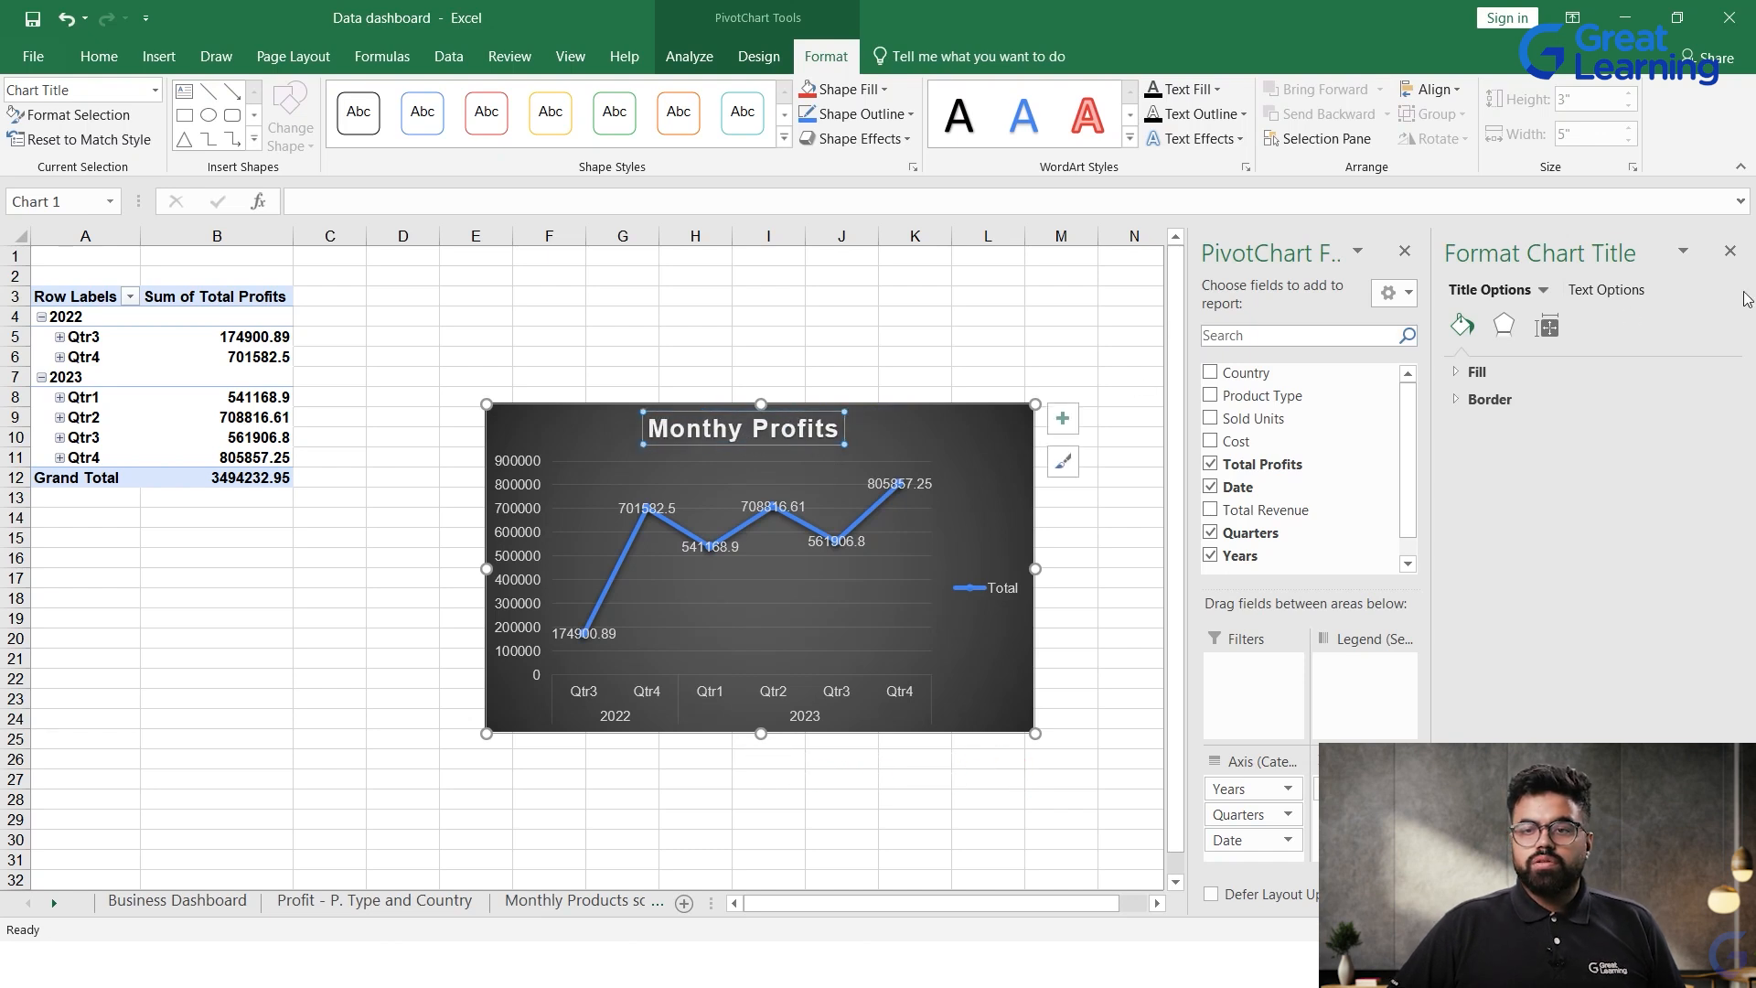
left_click(1730, 250)
left_click(1731, 250)
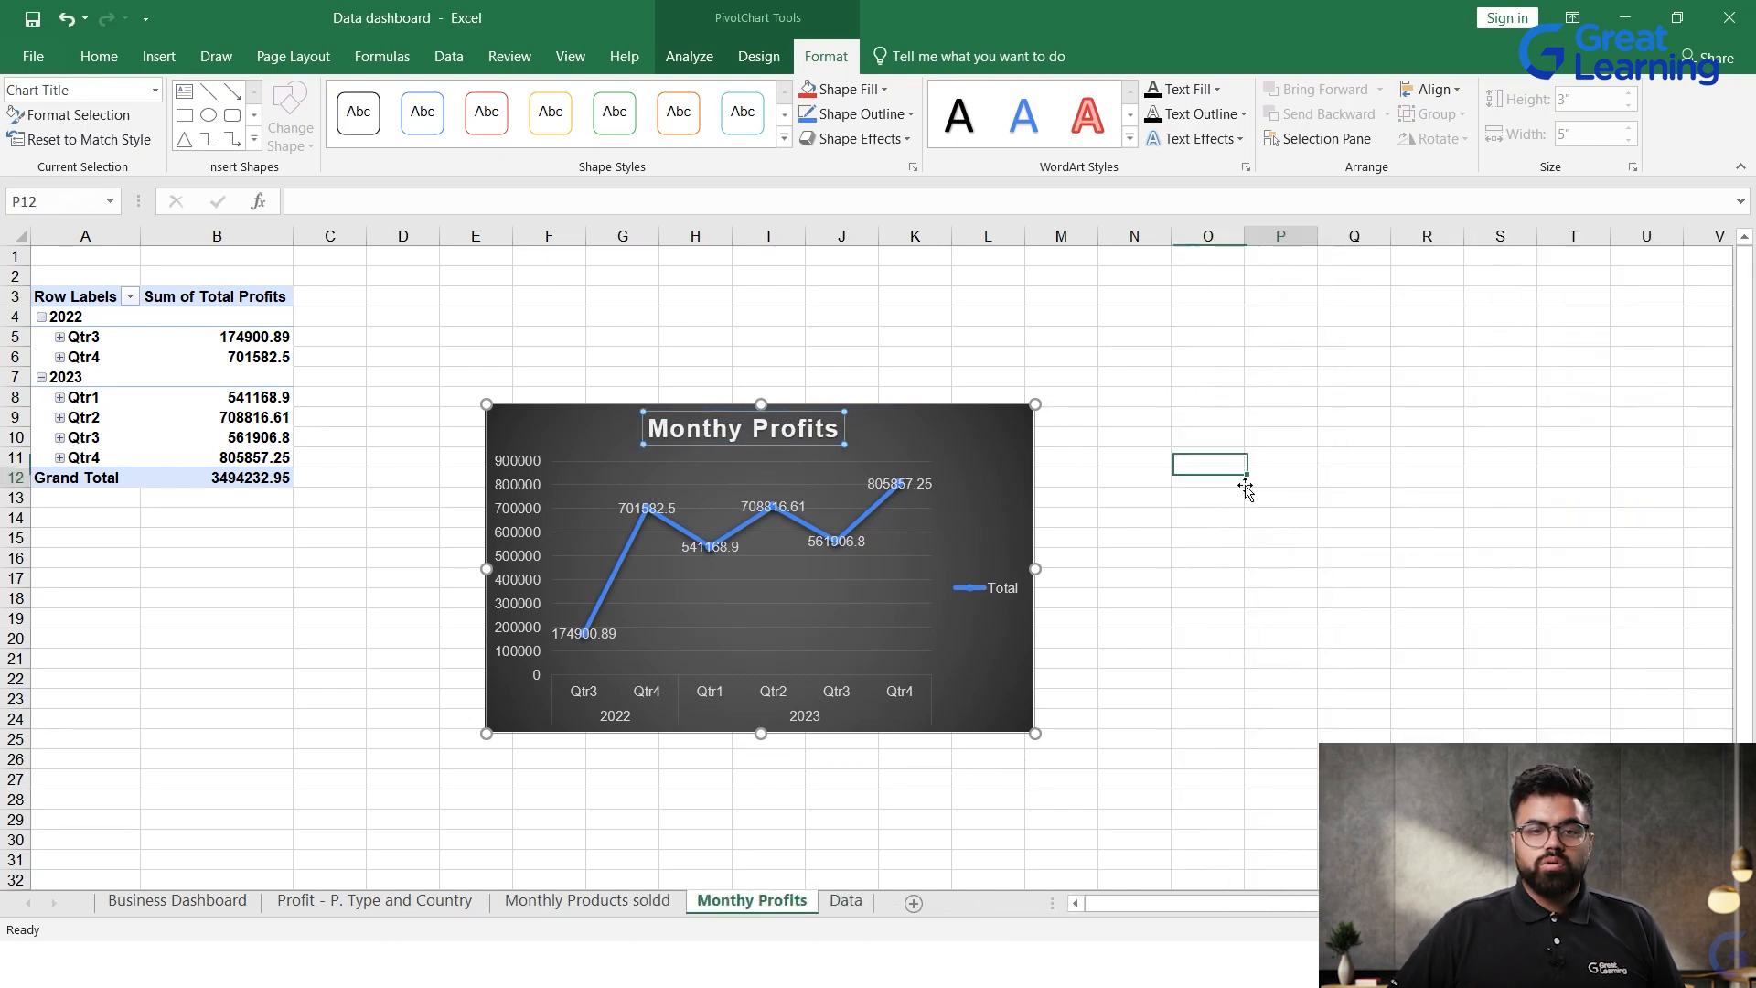
Step: Copy the Monthy Profits chart to the Business Dashboard sheet and place it centrally below the two existing charts
left_click(931, 471)
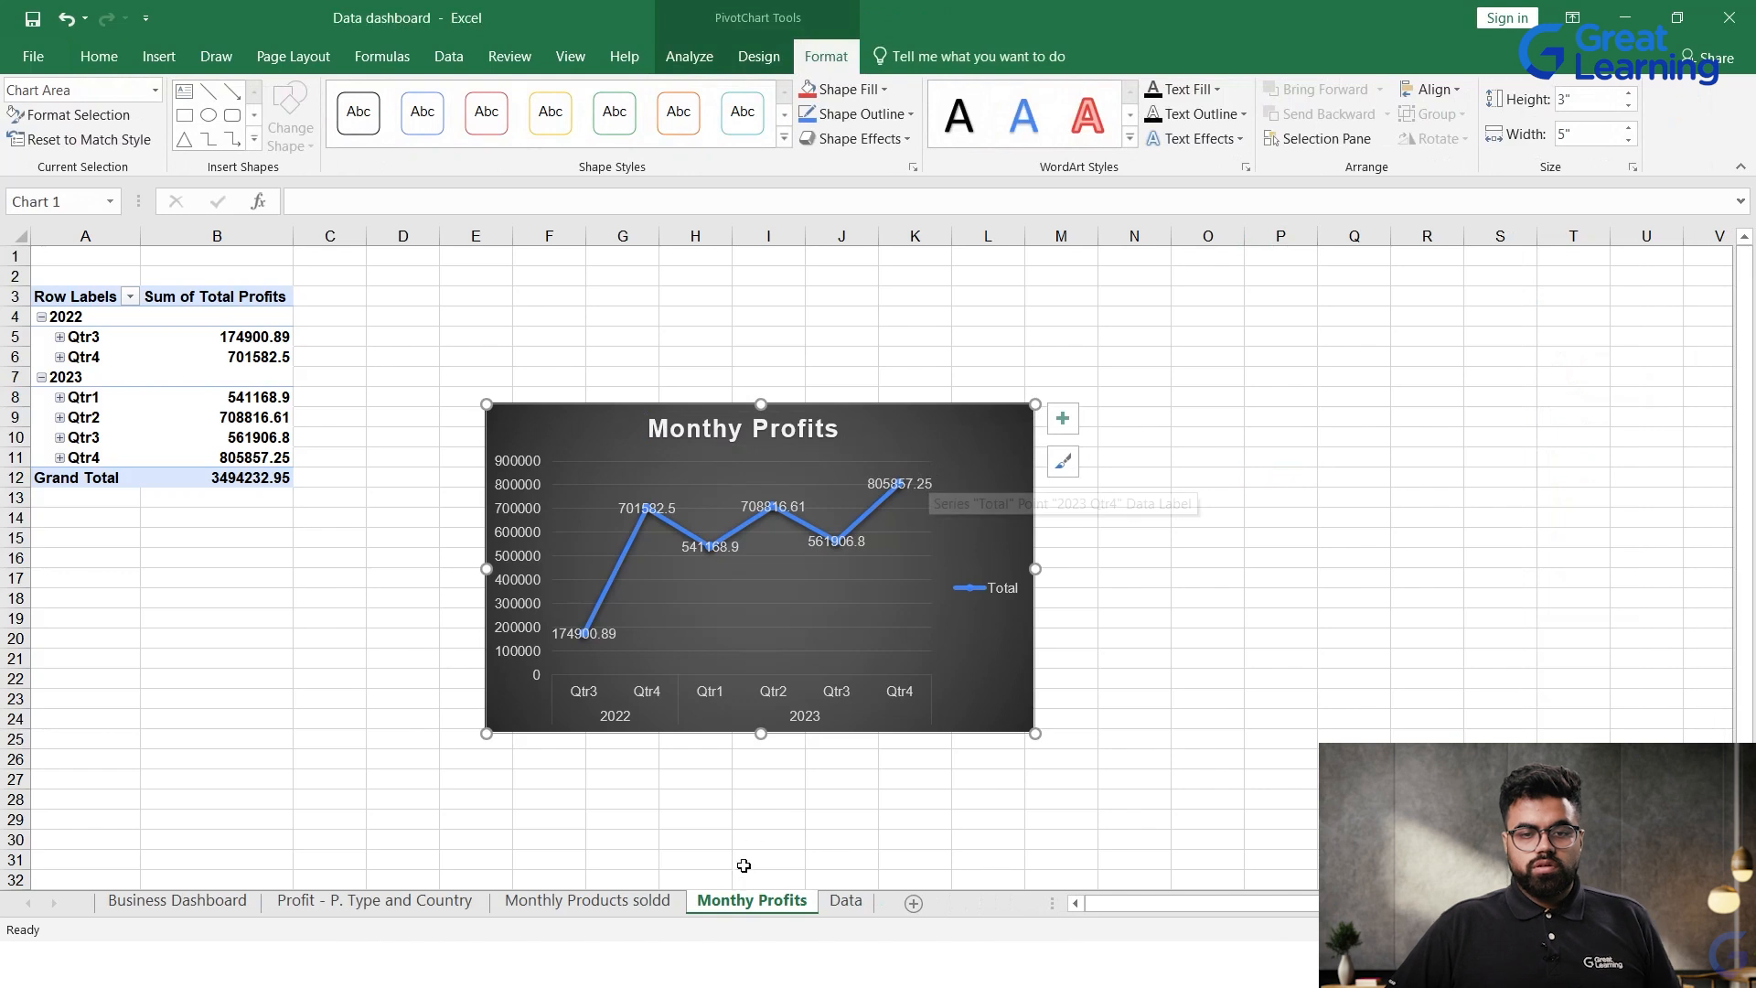
left_click(143, 900)
left_click(765, 759)
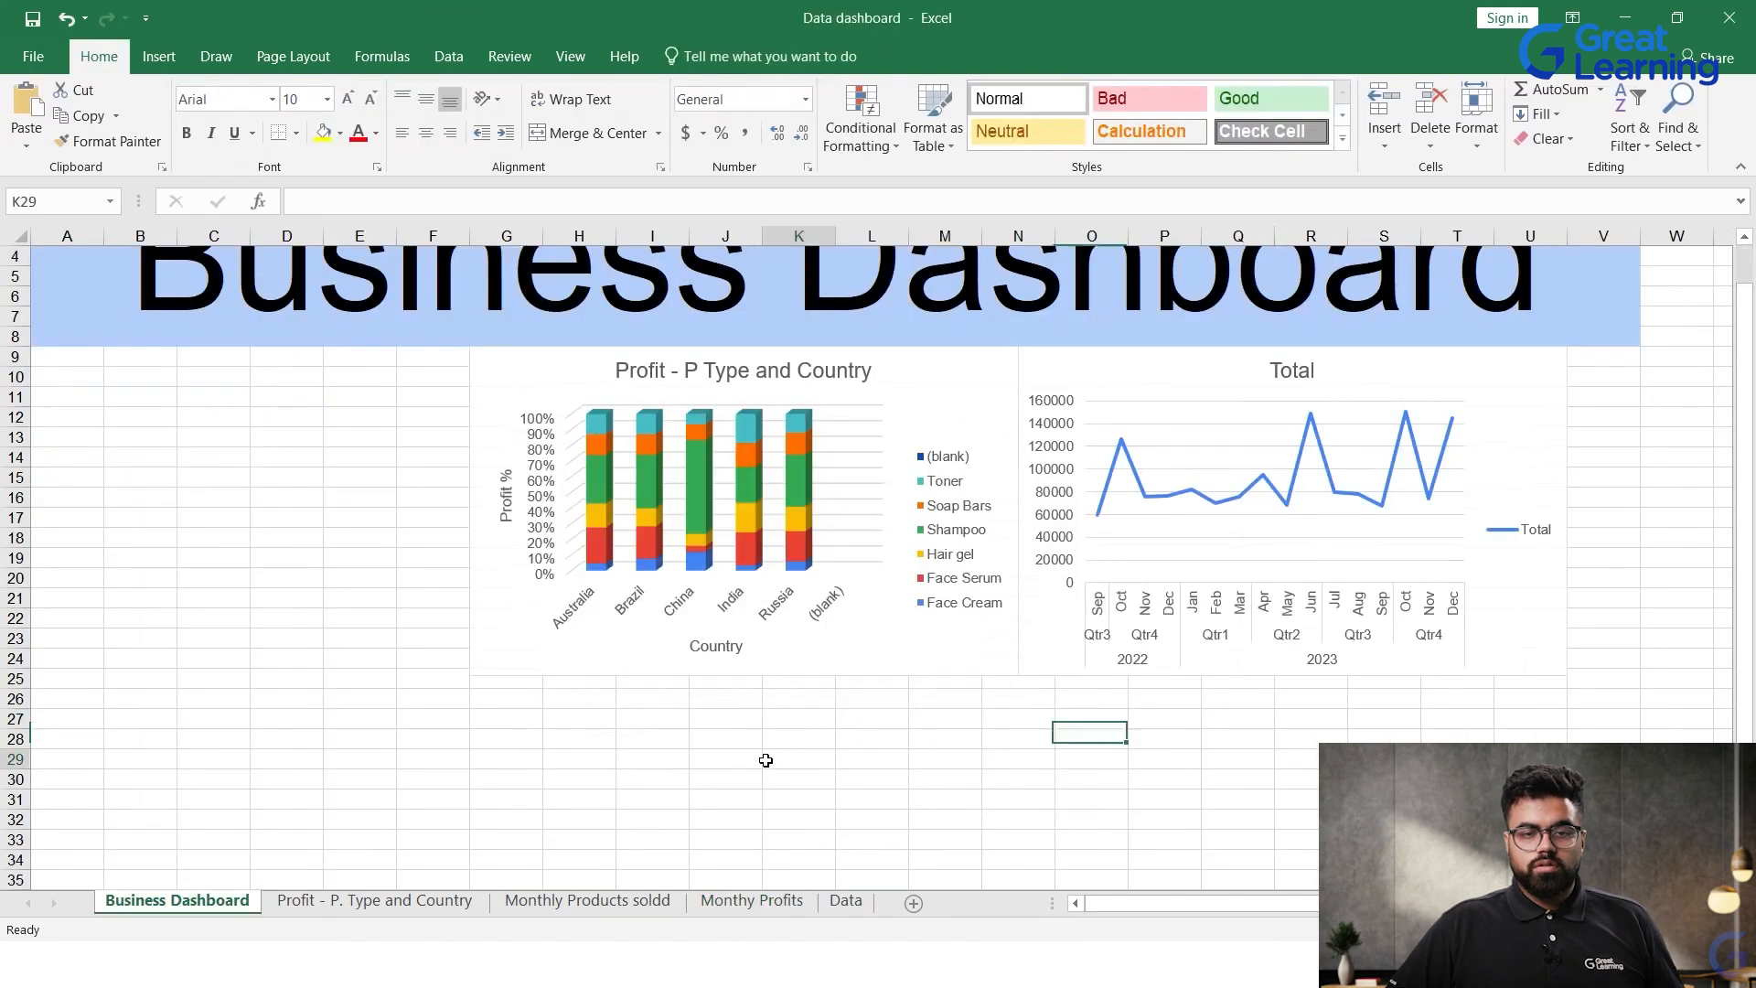
key("ctrl+v")
left_click_drag(874, 781, 852, 726)
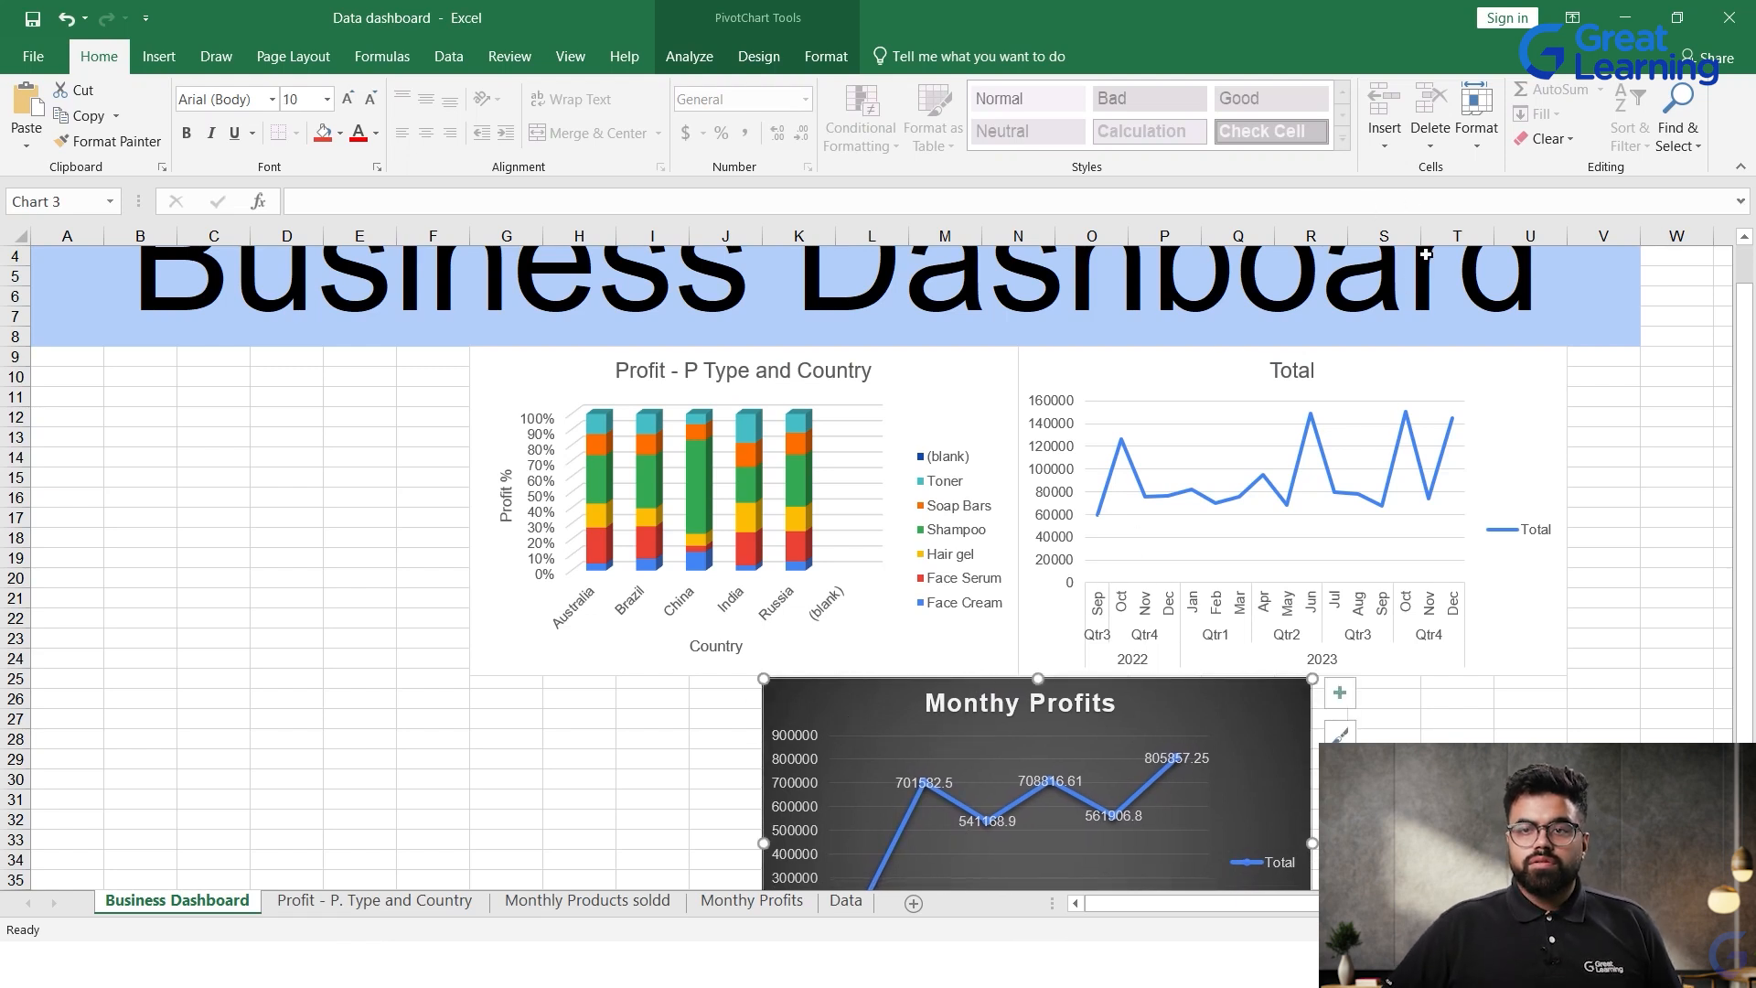
left_click(757, 58)
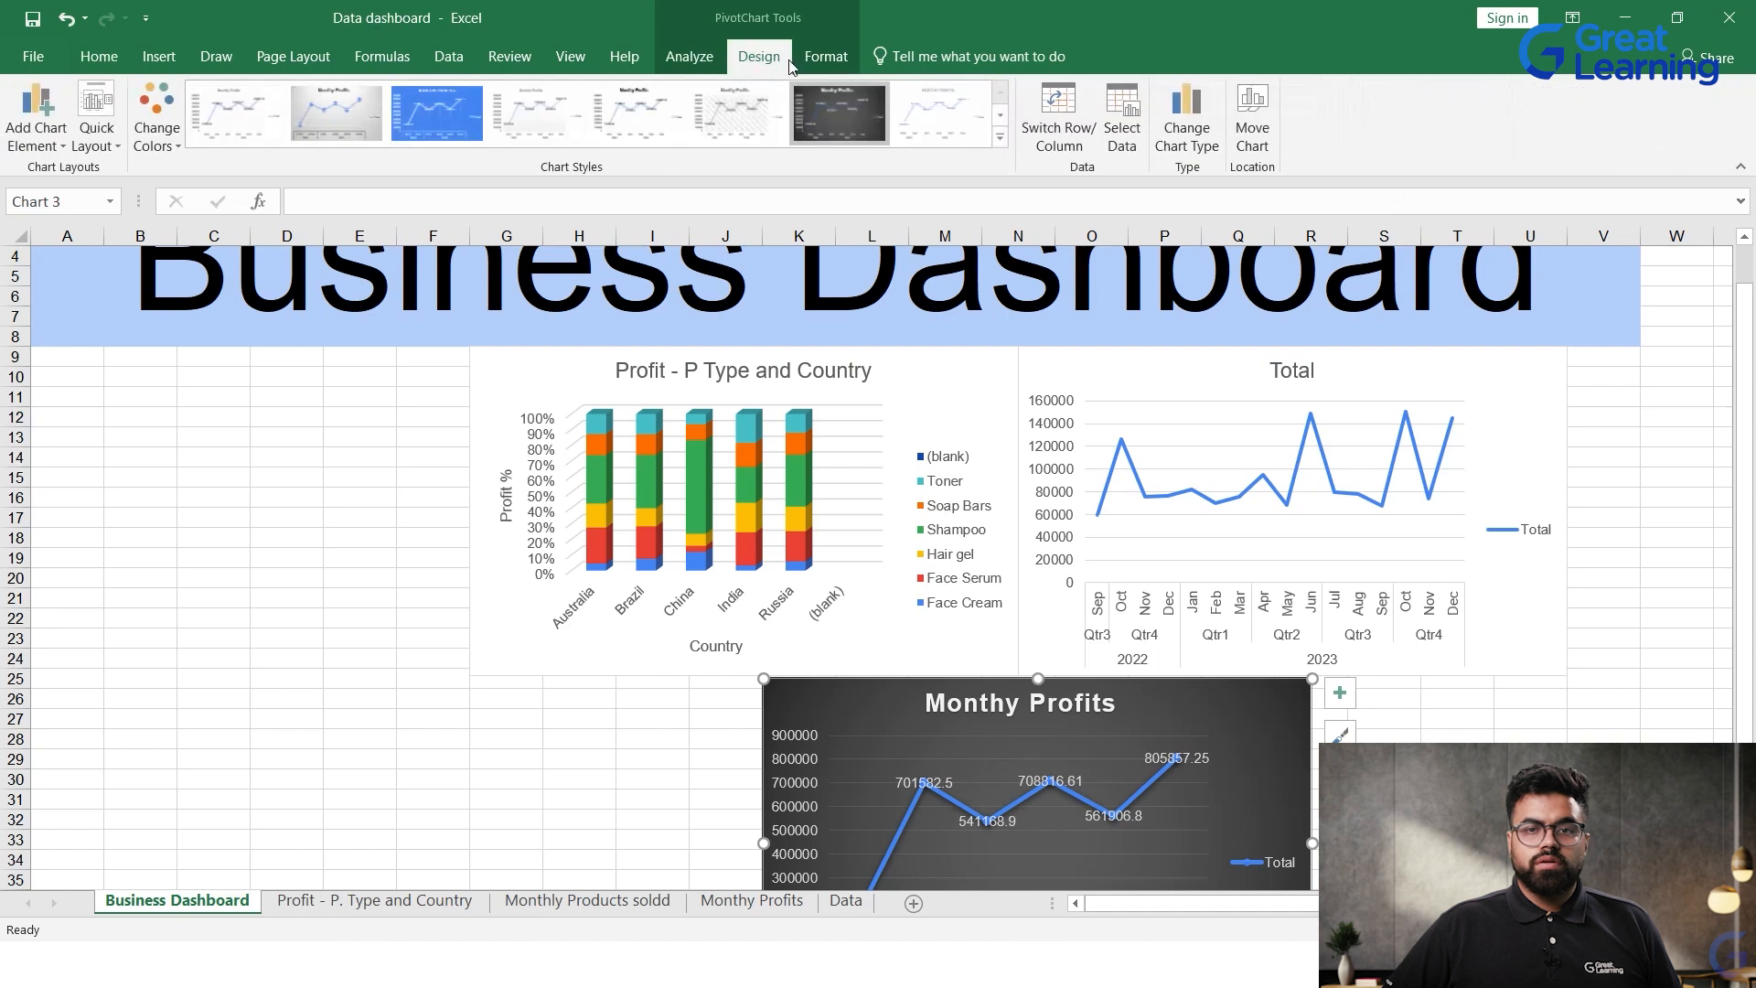
left_click(844, 69)
left_click(757, 57)
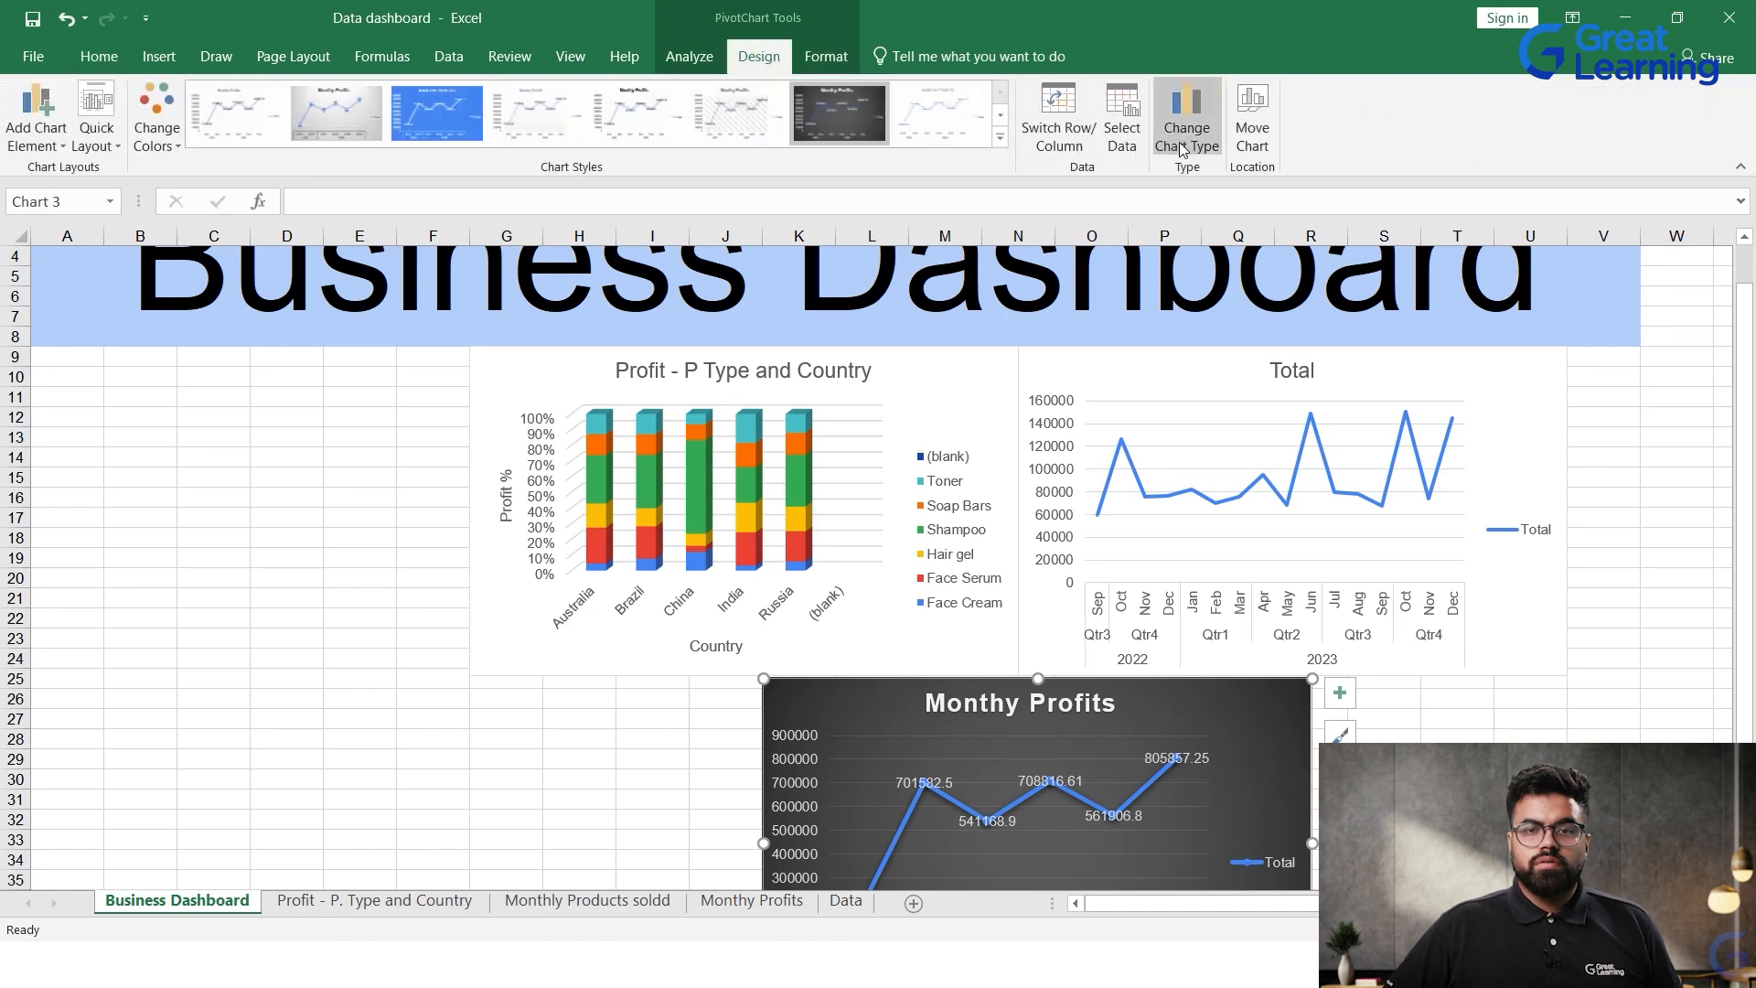
left_click(1065, 128)
left_click(1042, 115)
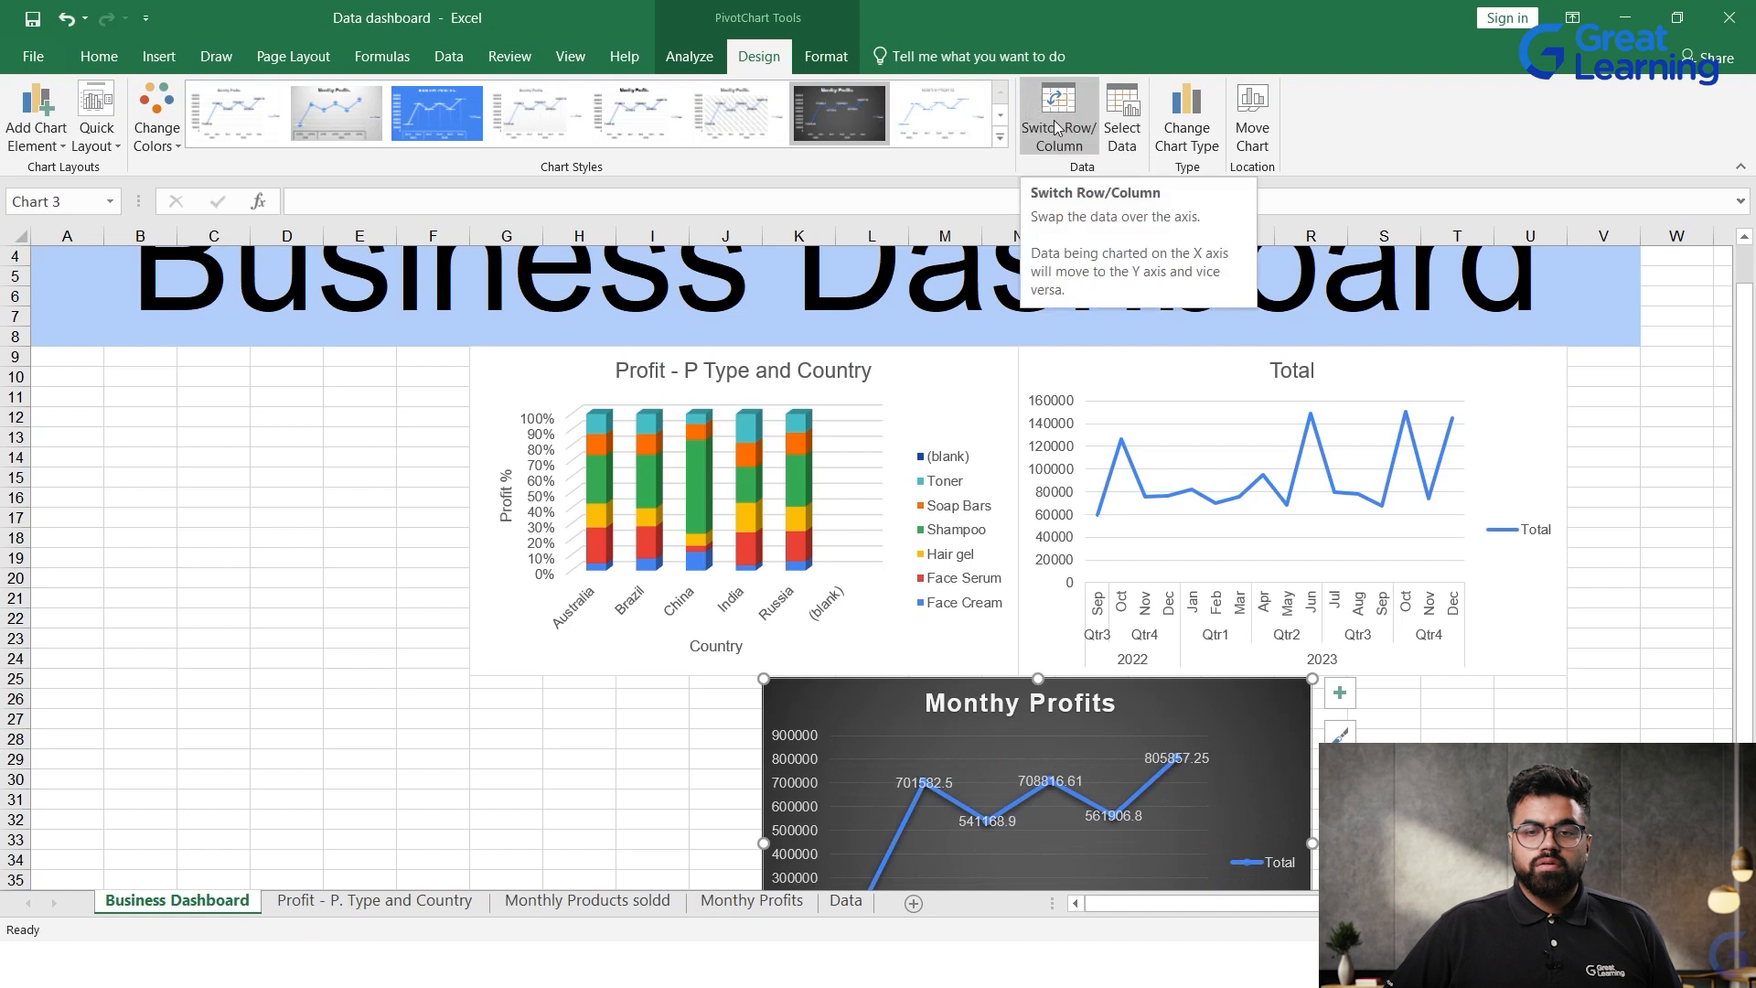
left_click(1530, 759)
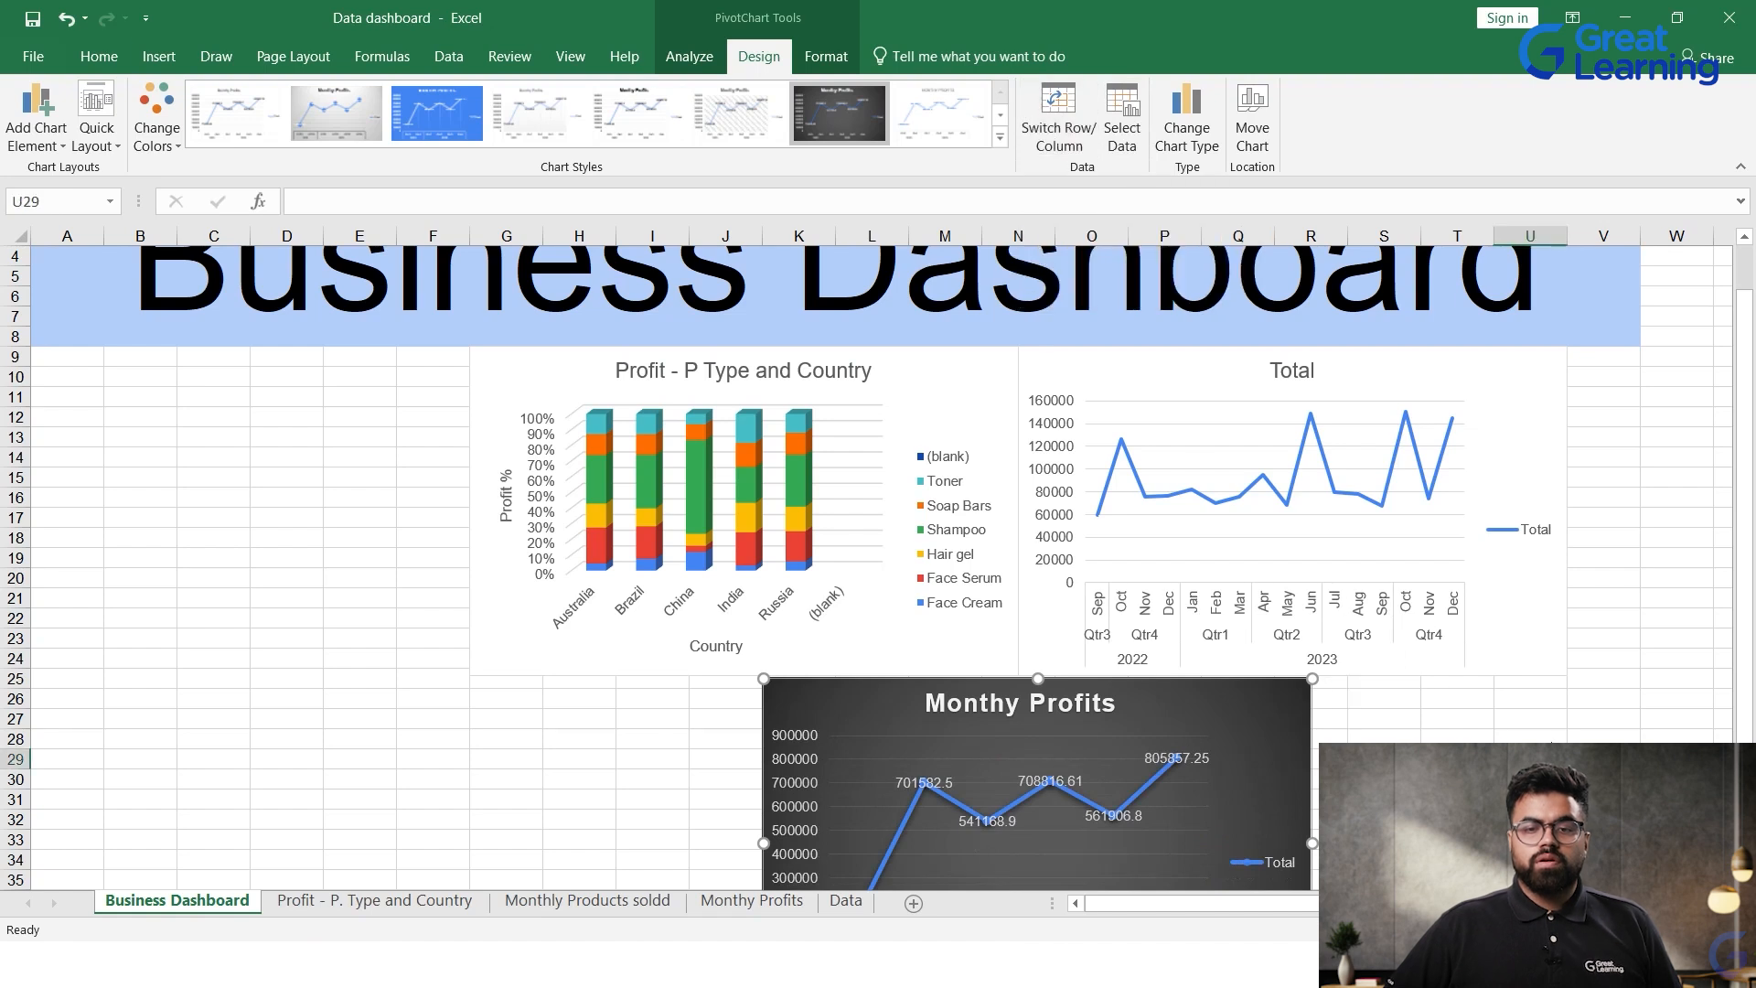
left_click(990, 552)
left_click(1155, 606)
left_click(1123, 733)
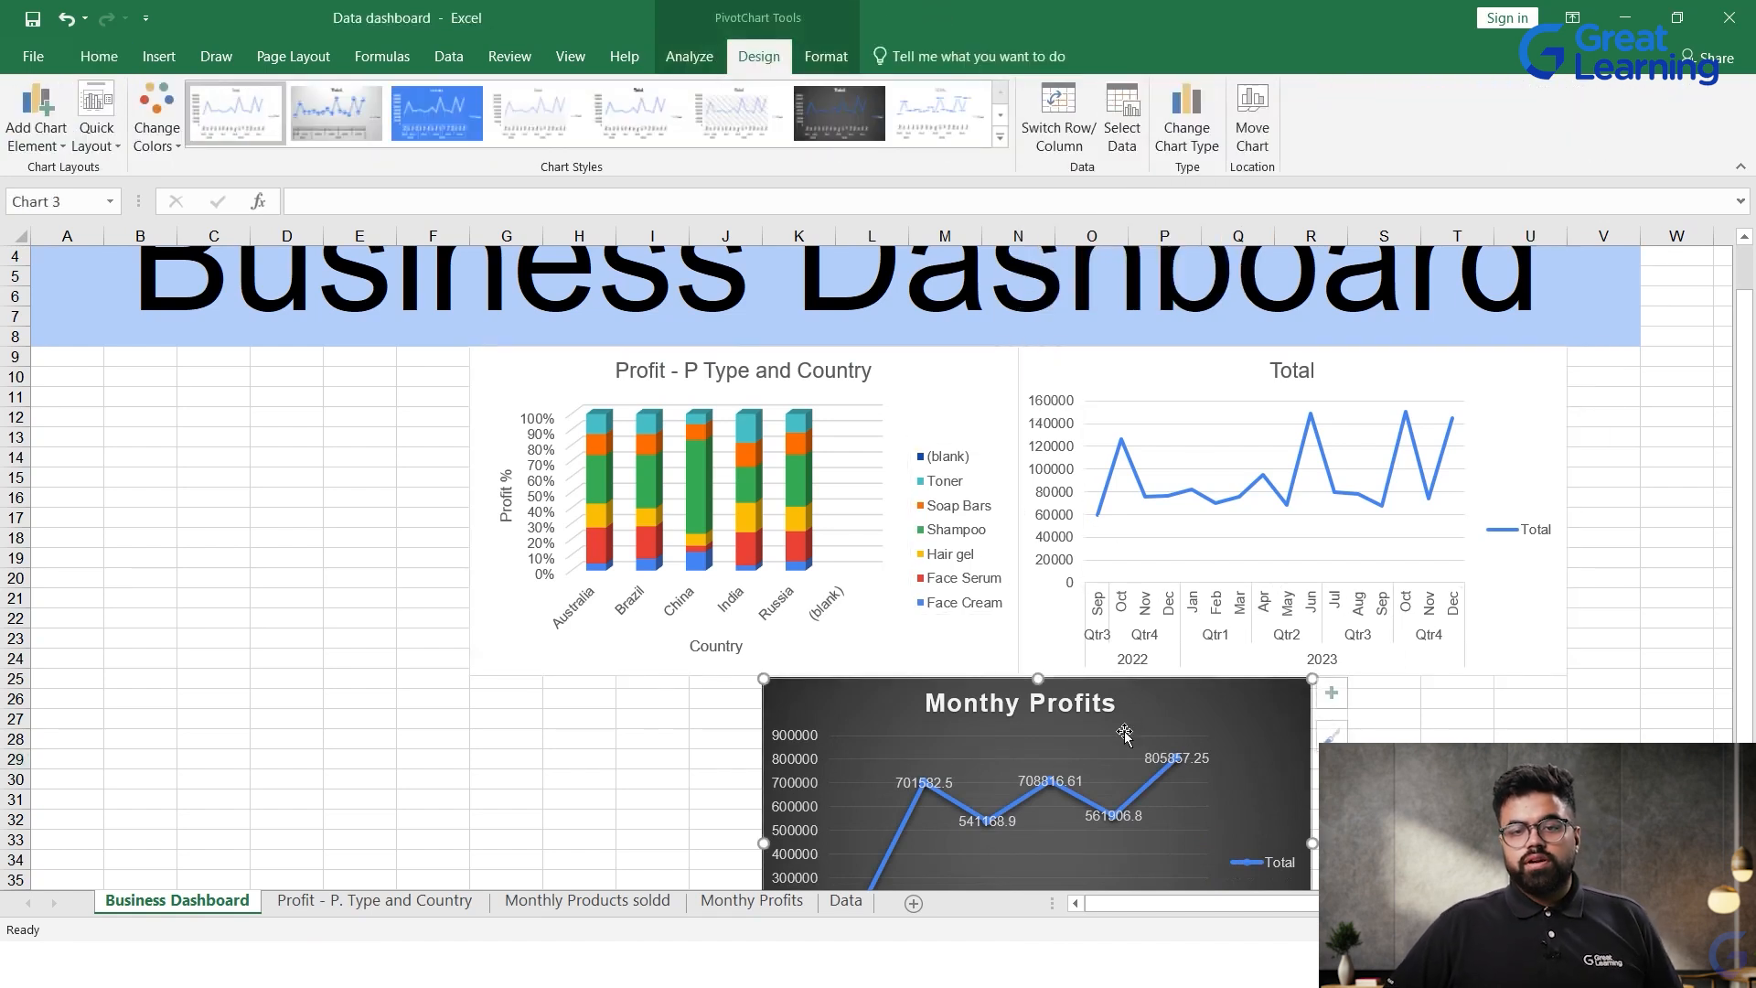
Step: Replace the Total title of the monthly units line chart with Products Sold
left_click(1285, 363)
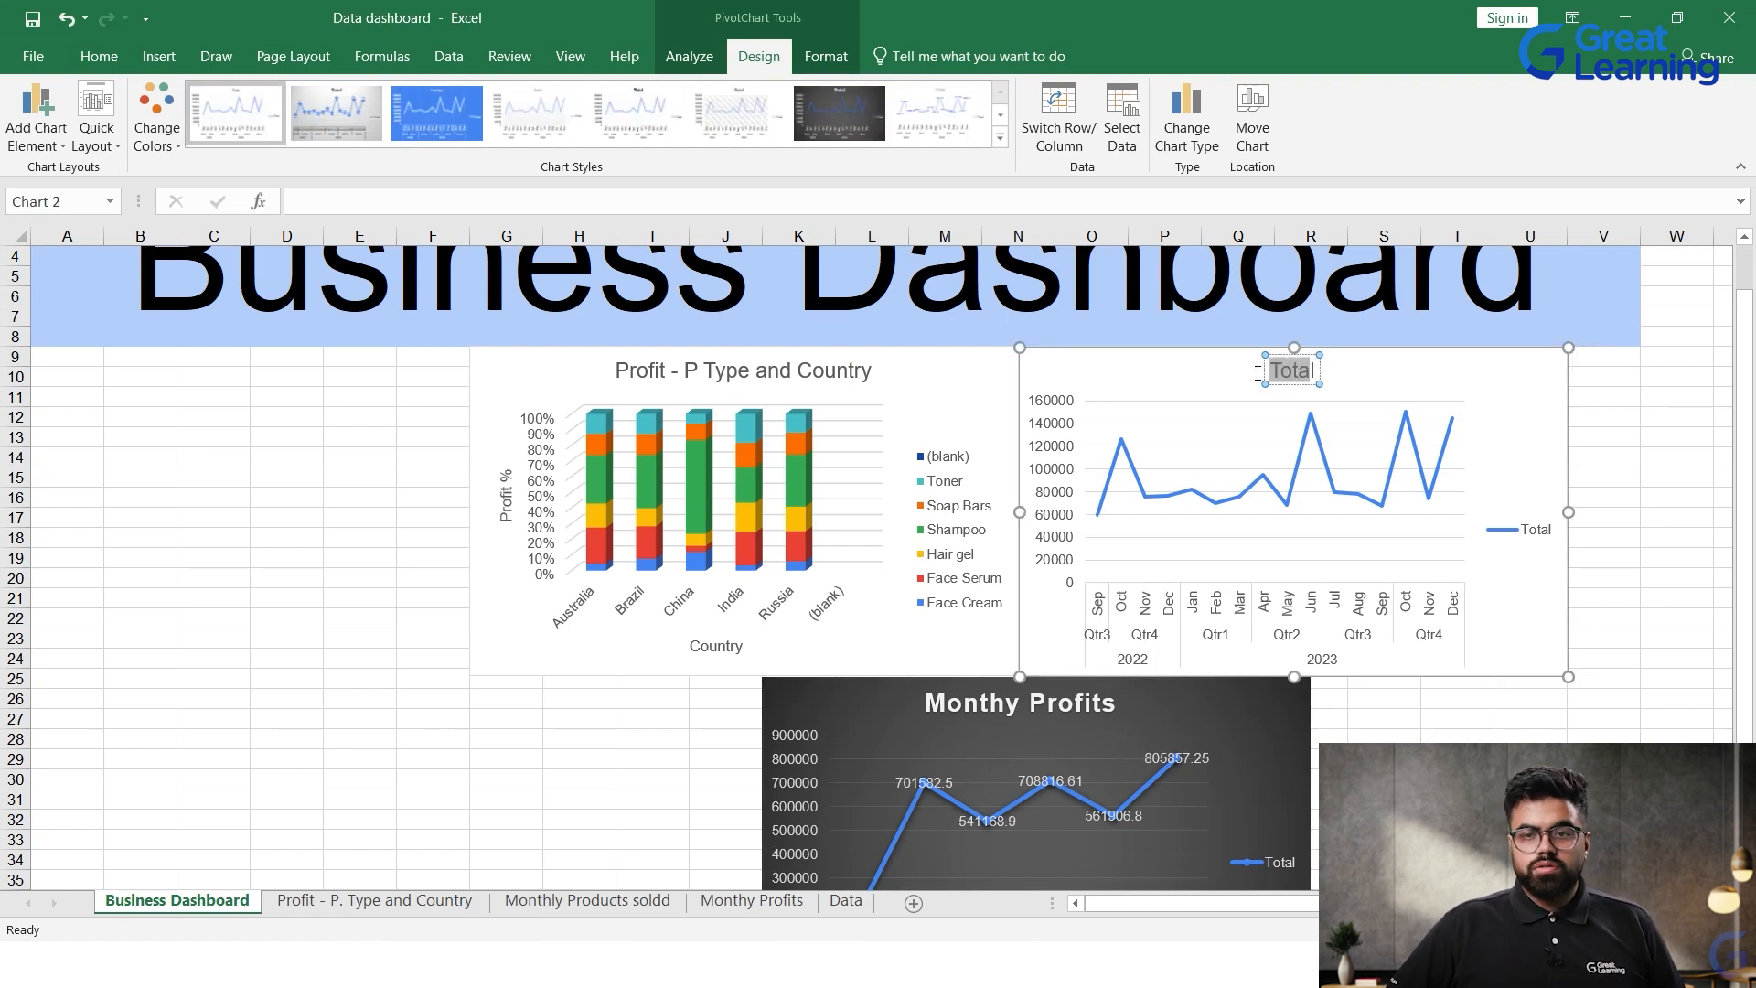
key("BackSpace")
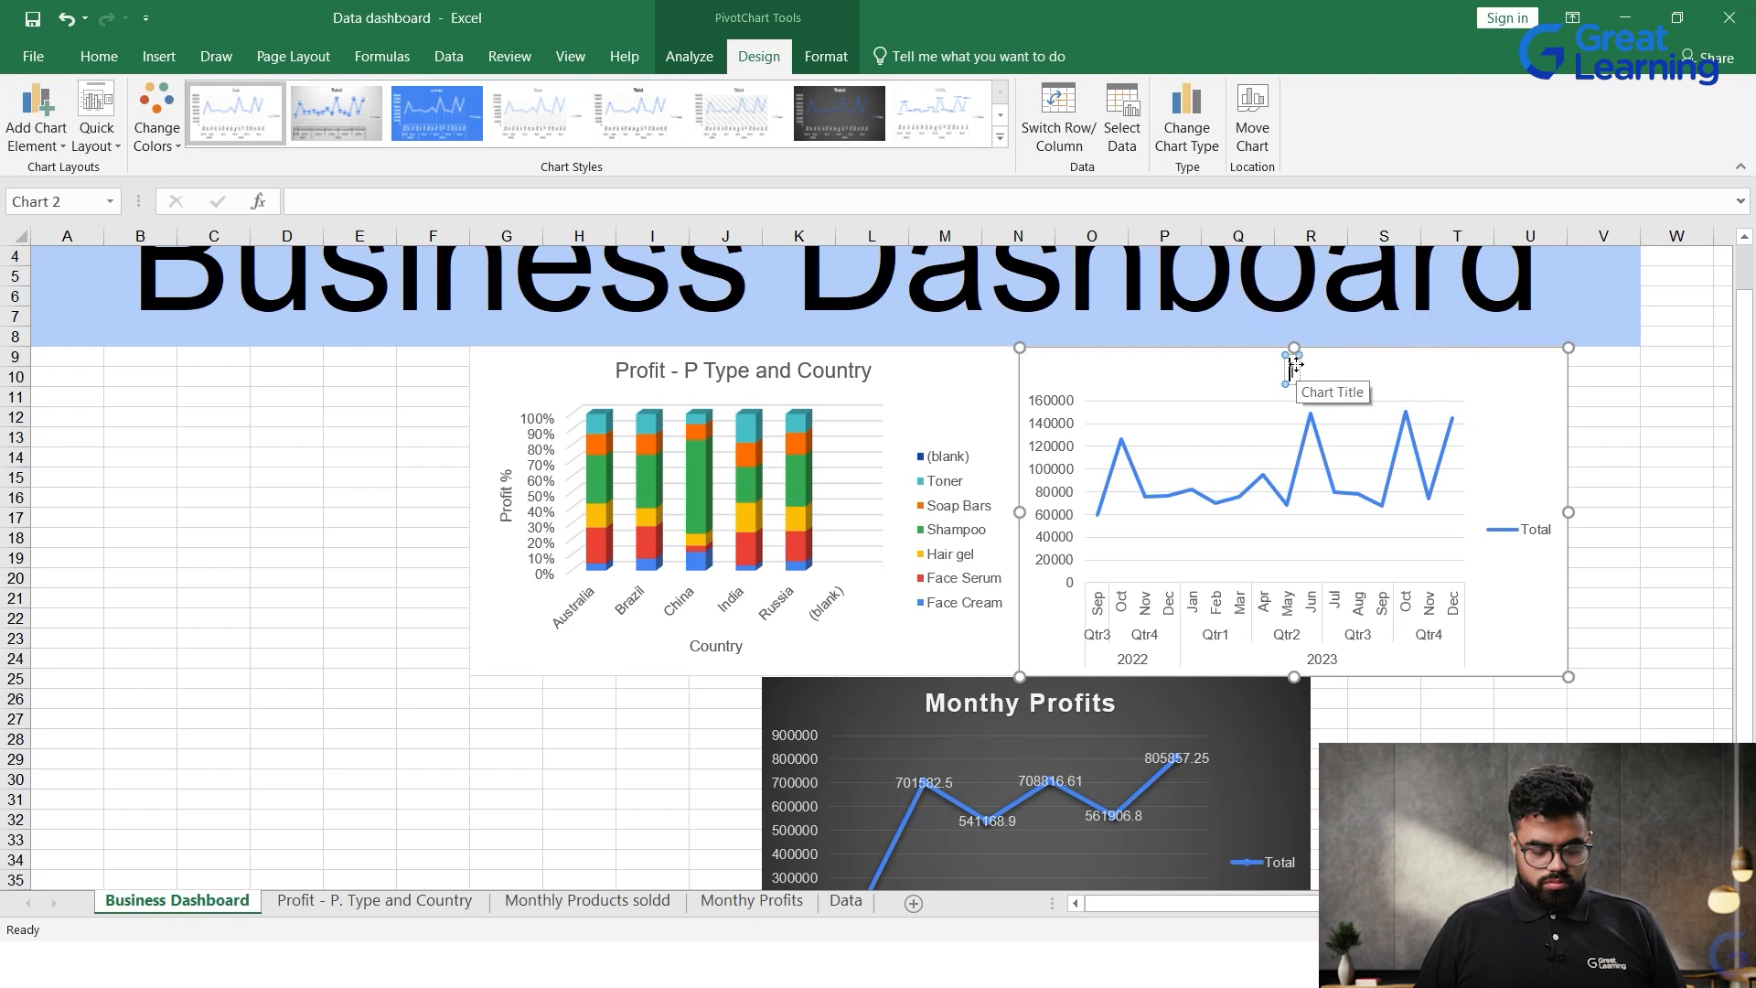
type("Produc")
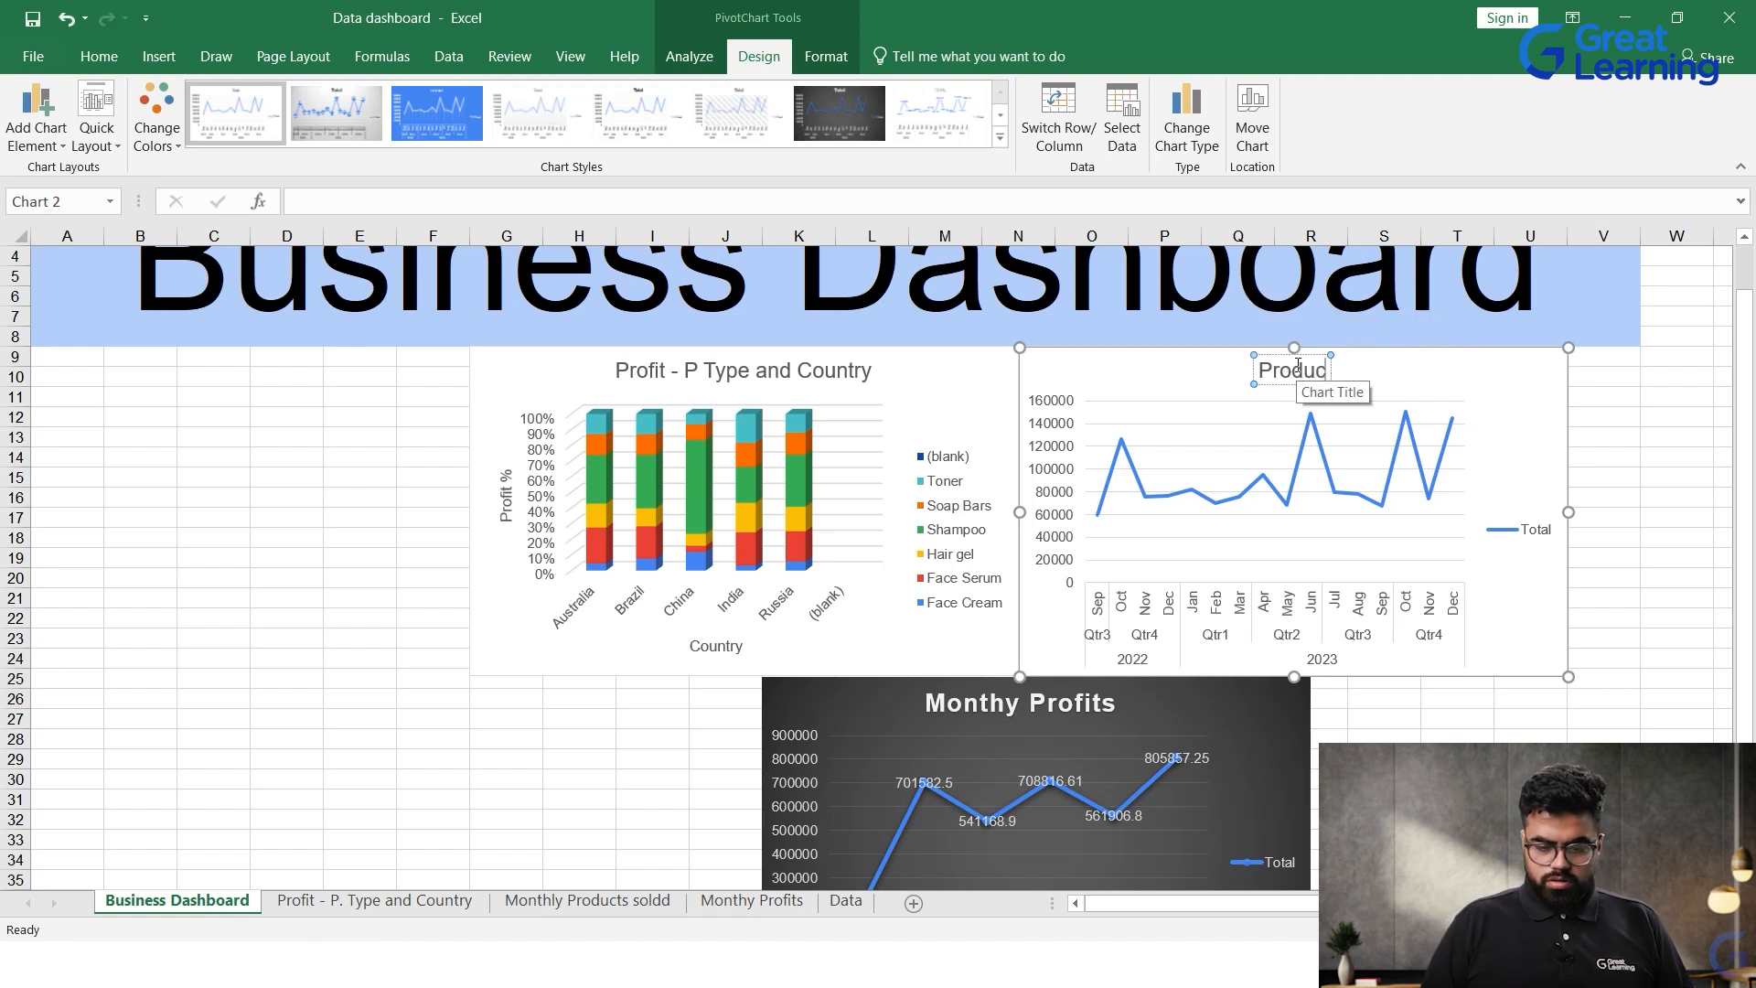
type("ts Sold")
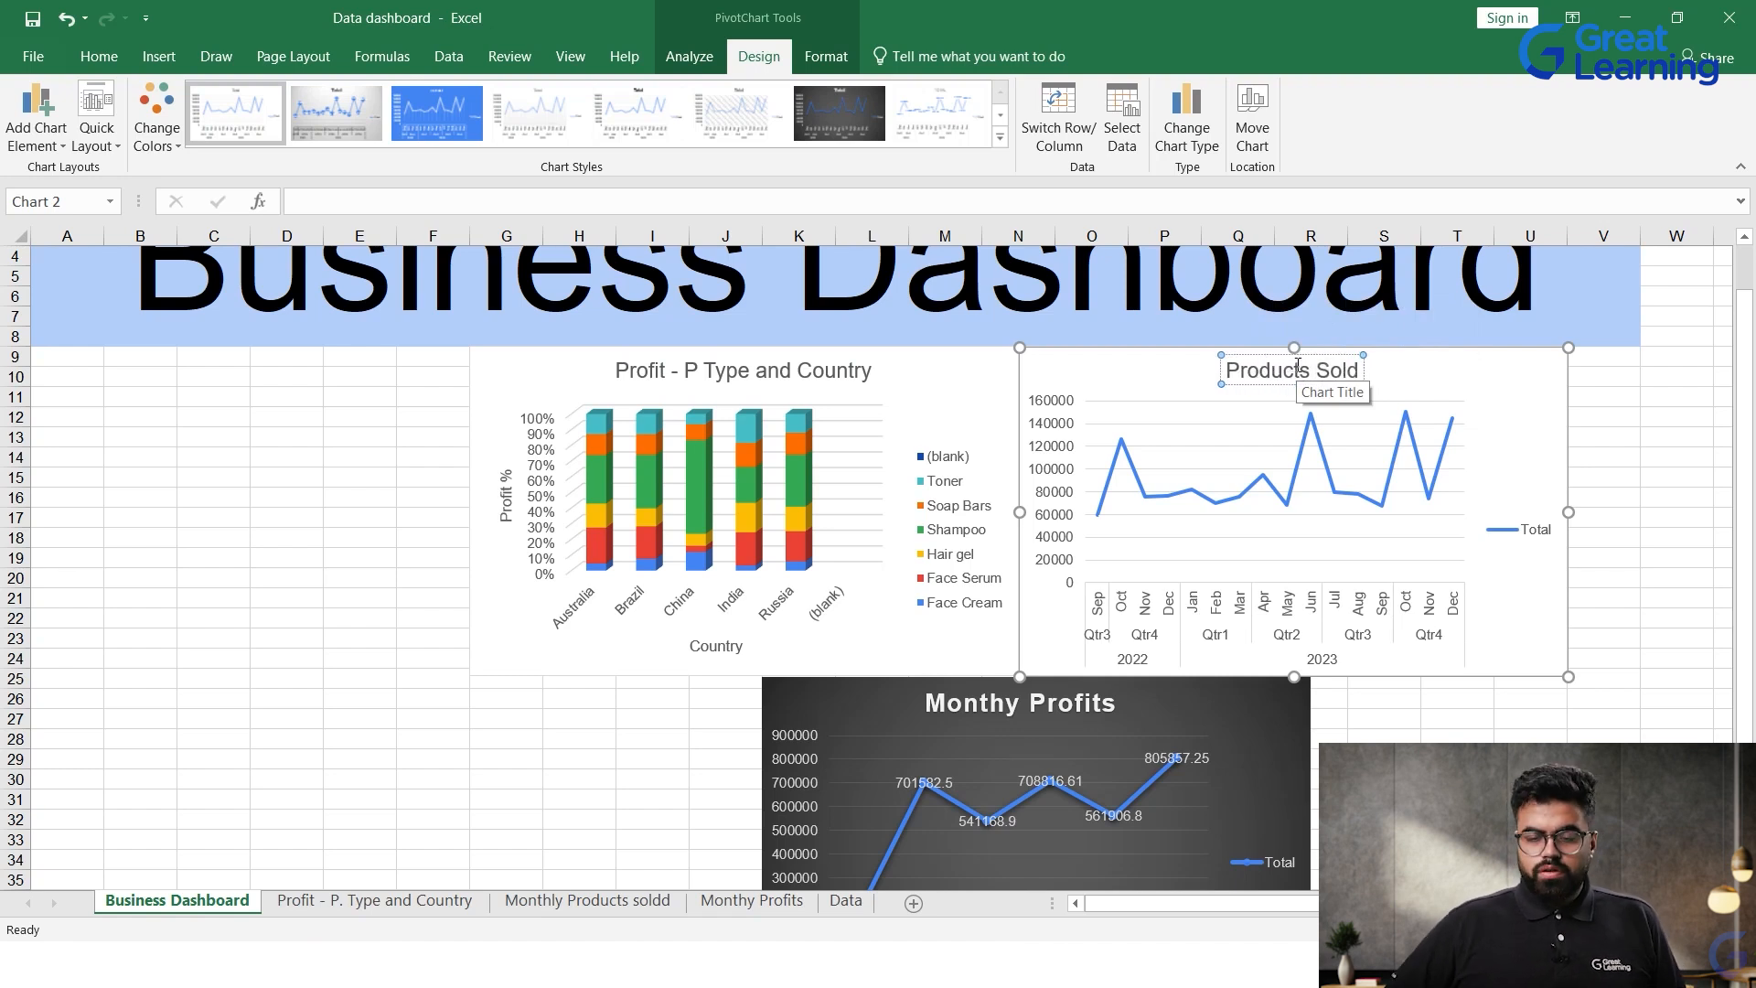
left_click(300, 637)
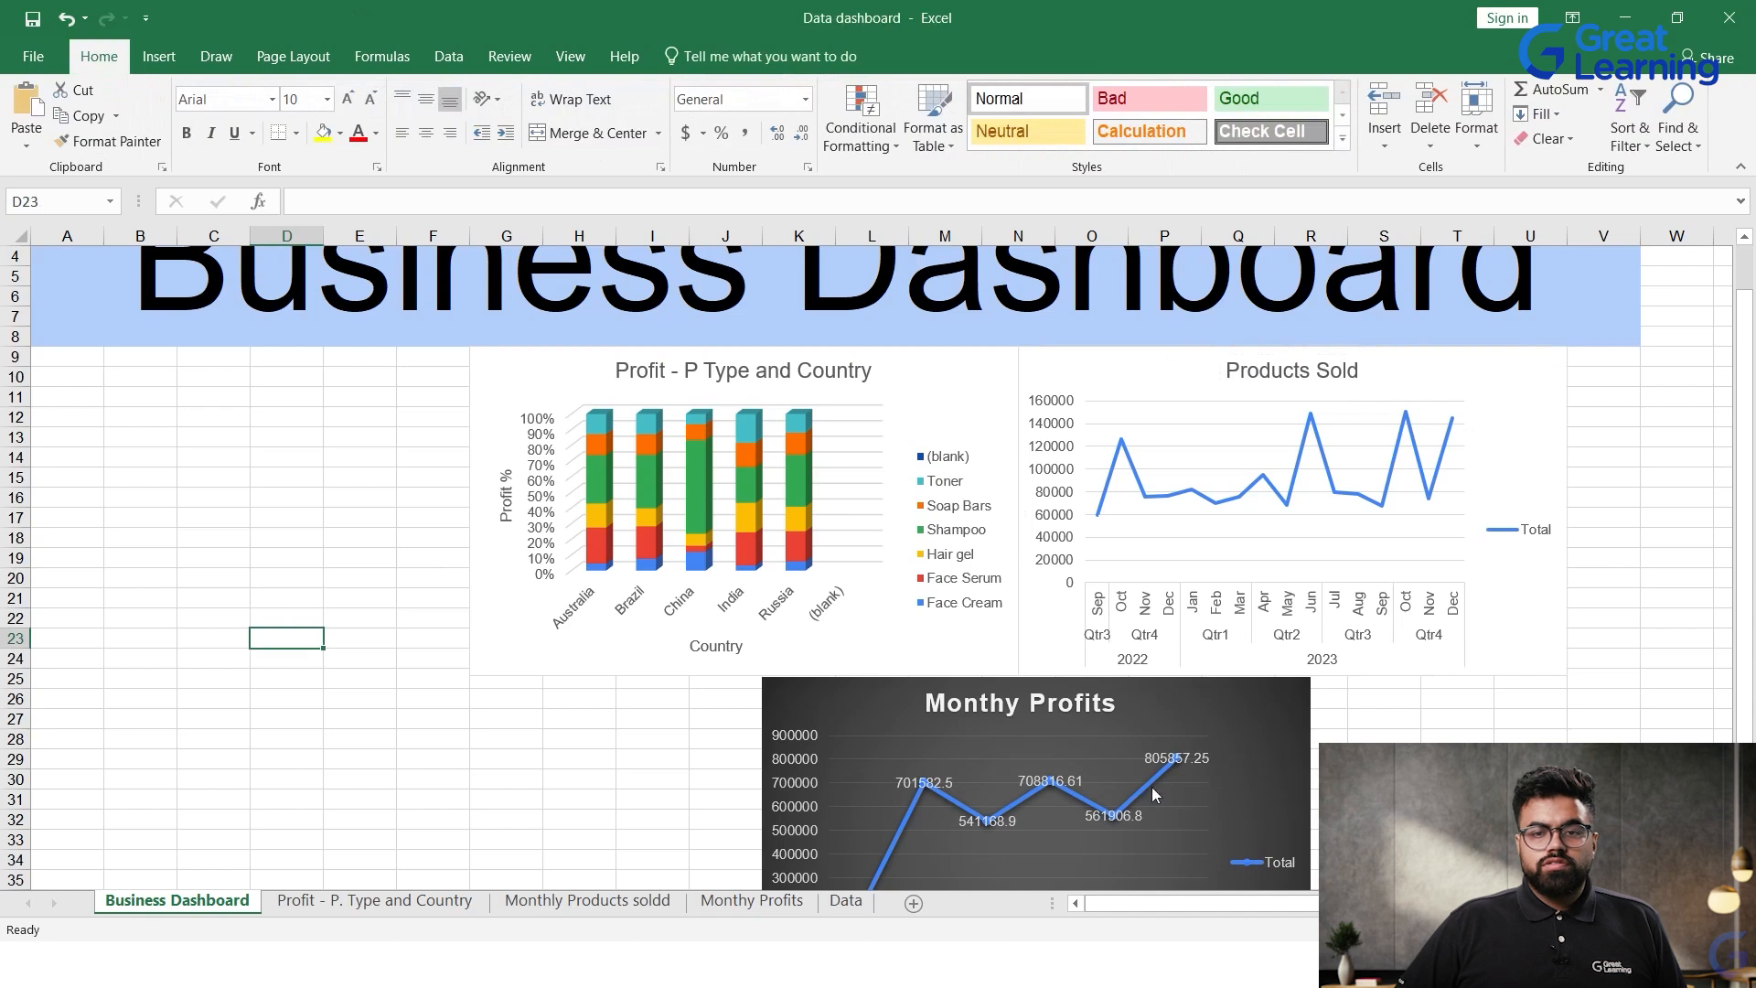
scroll(1083, 660, "down", 3)
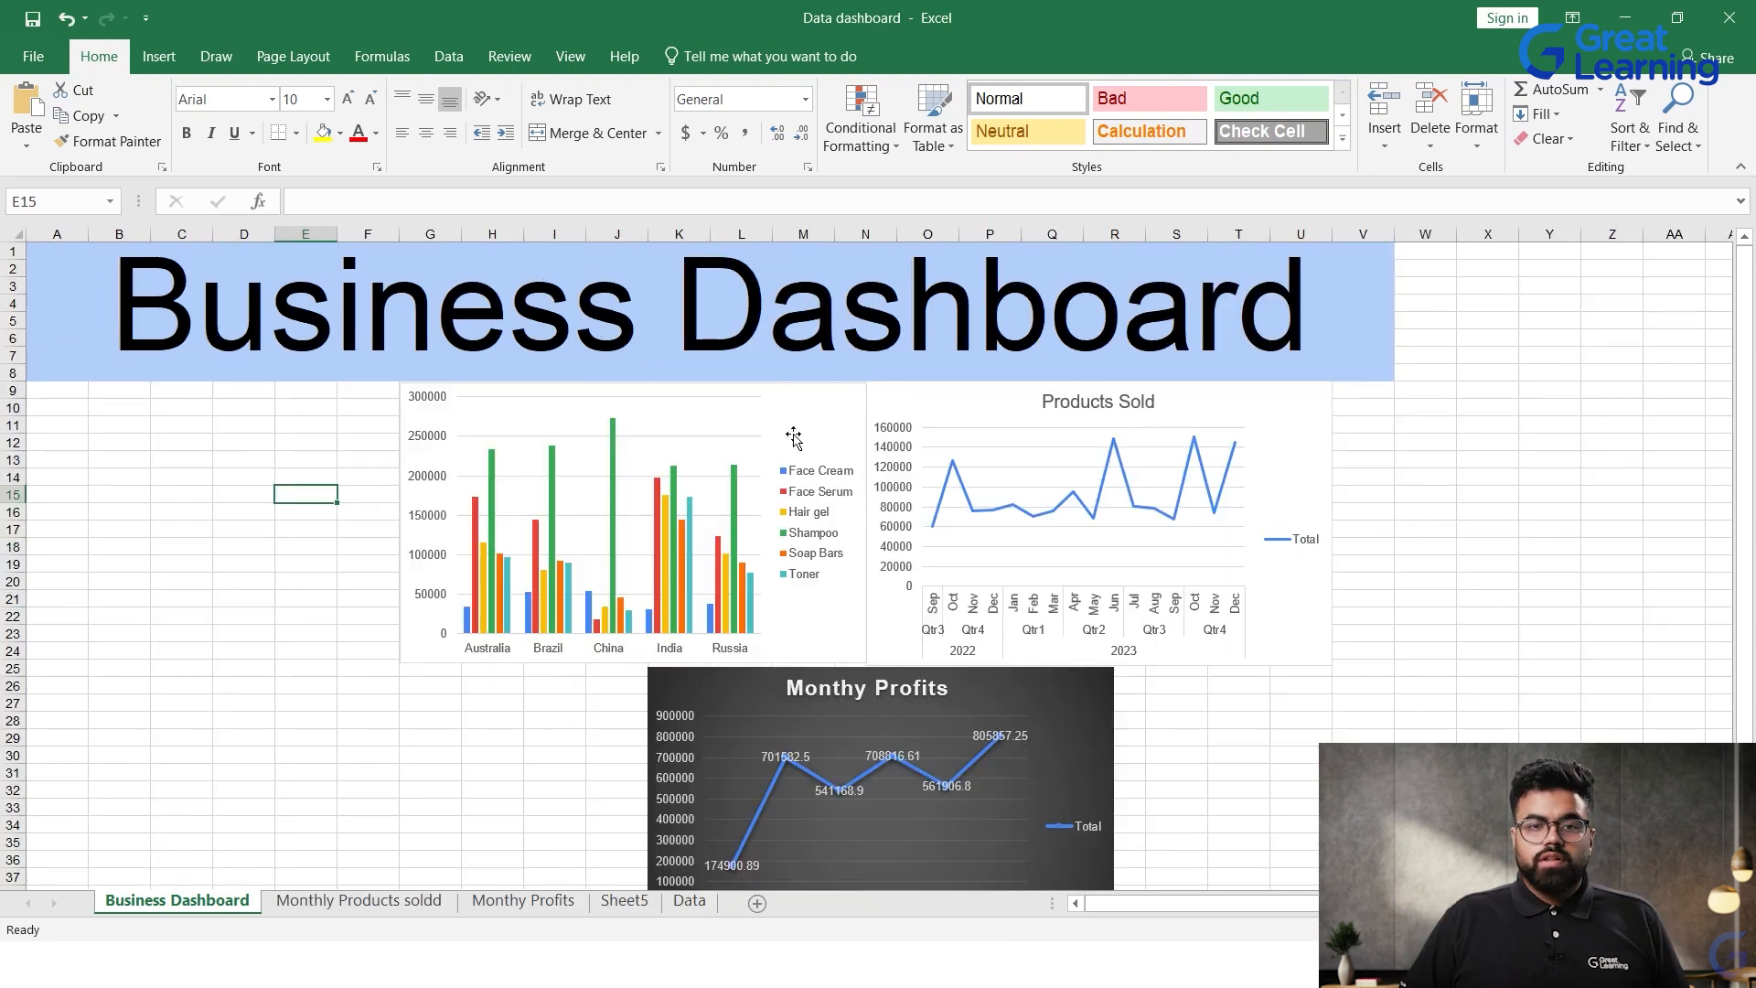
Step: Close the field pane and insert a Date timeline for the column chart of profits by country and product type
left_click(802, 412)
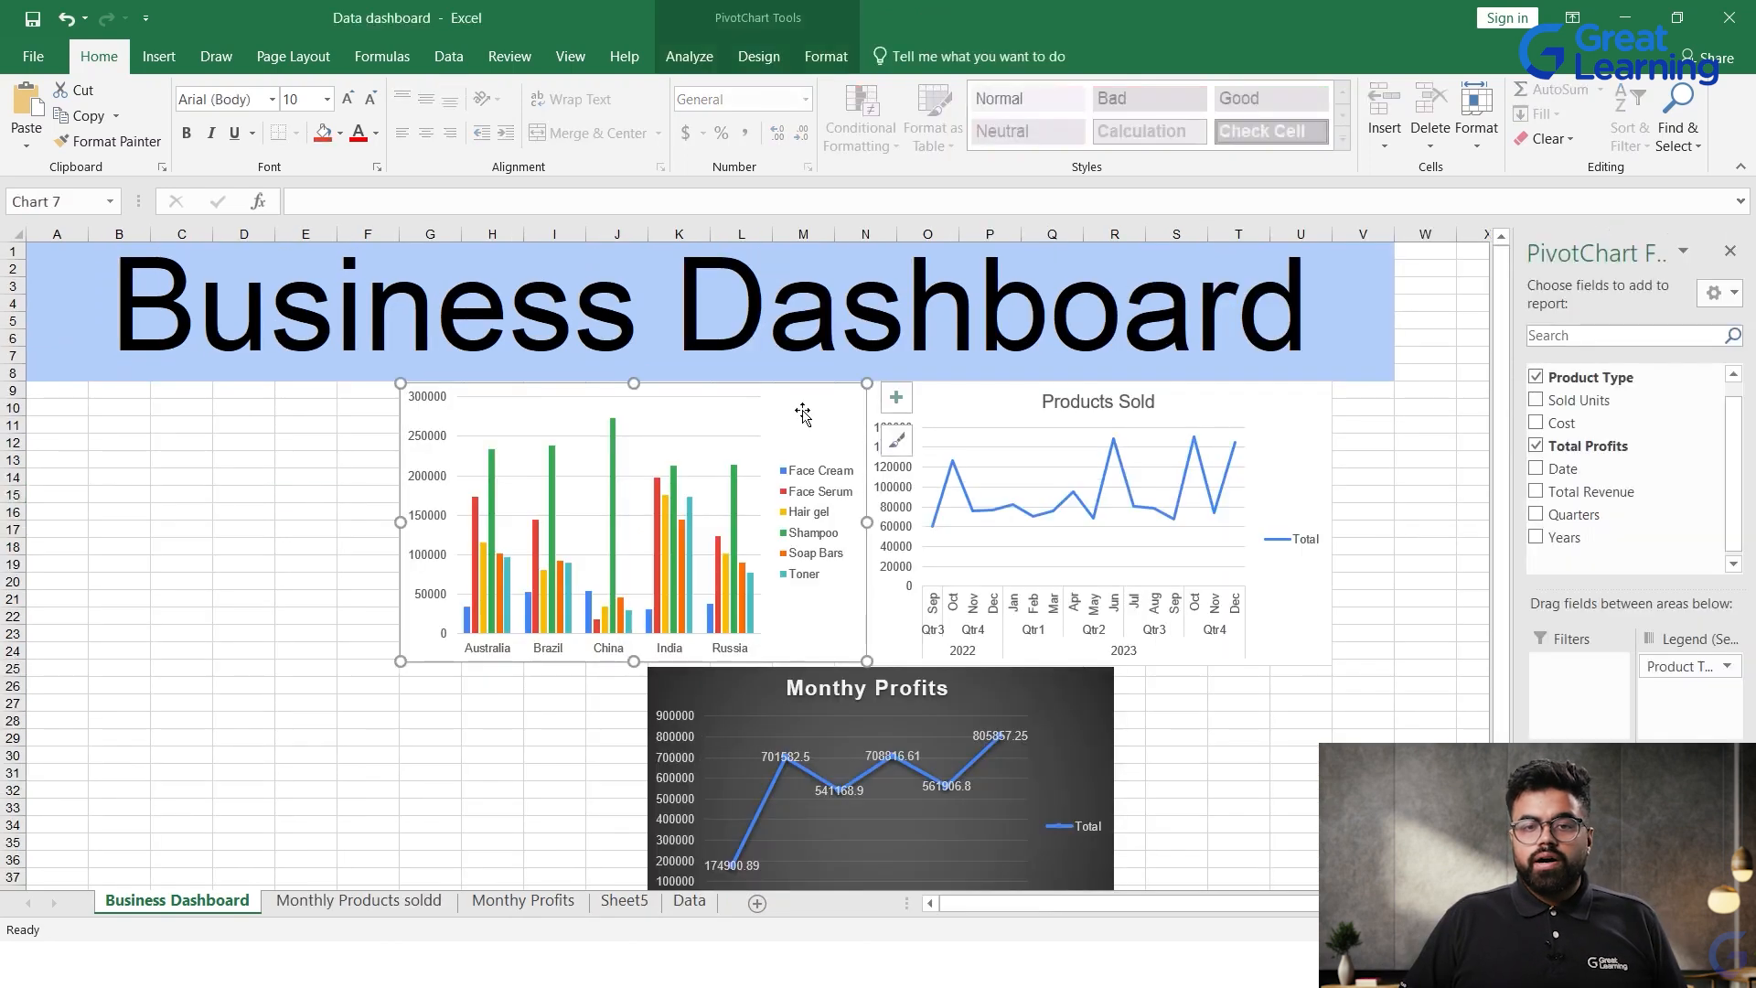
left_click(1729, 251)
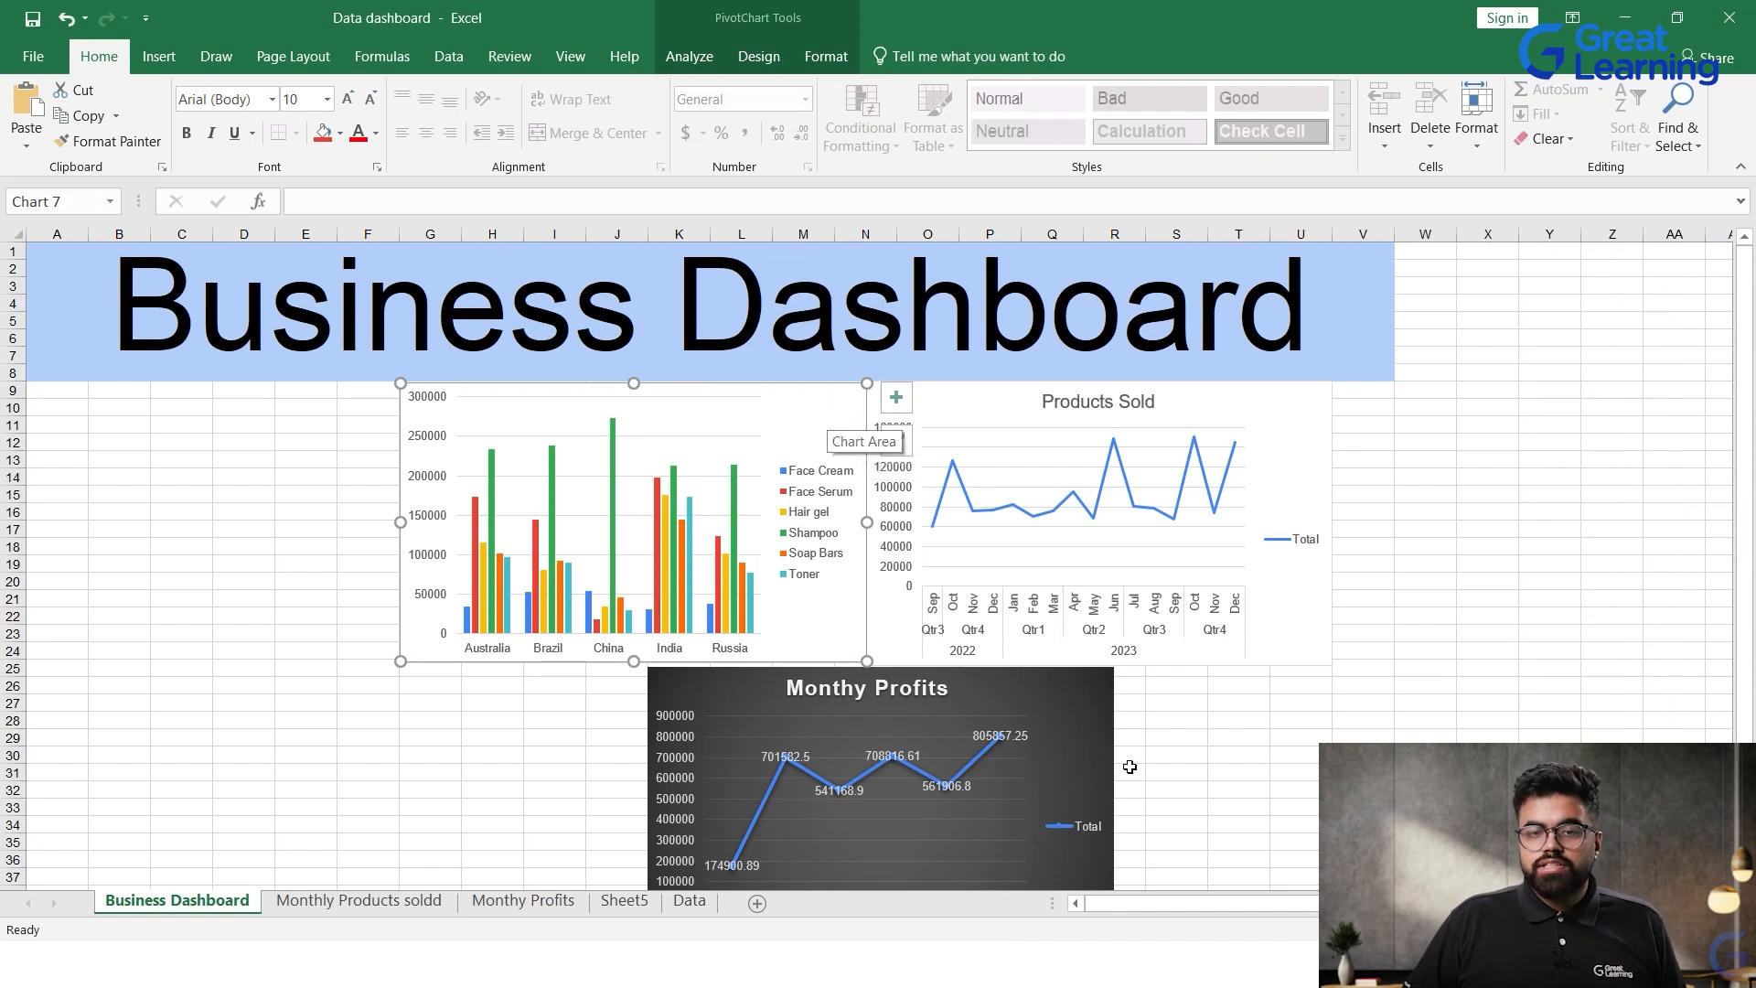
left_click(755, 401)
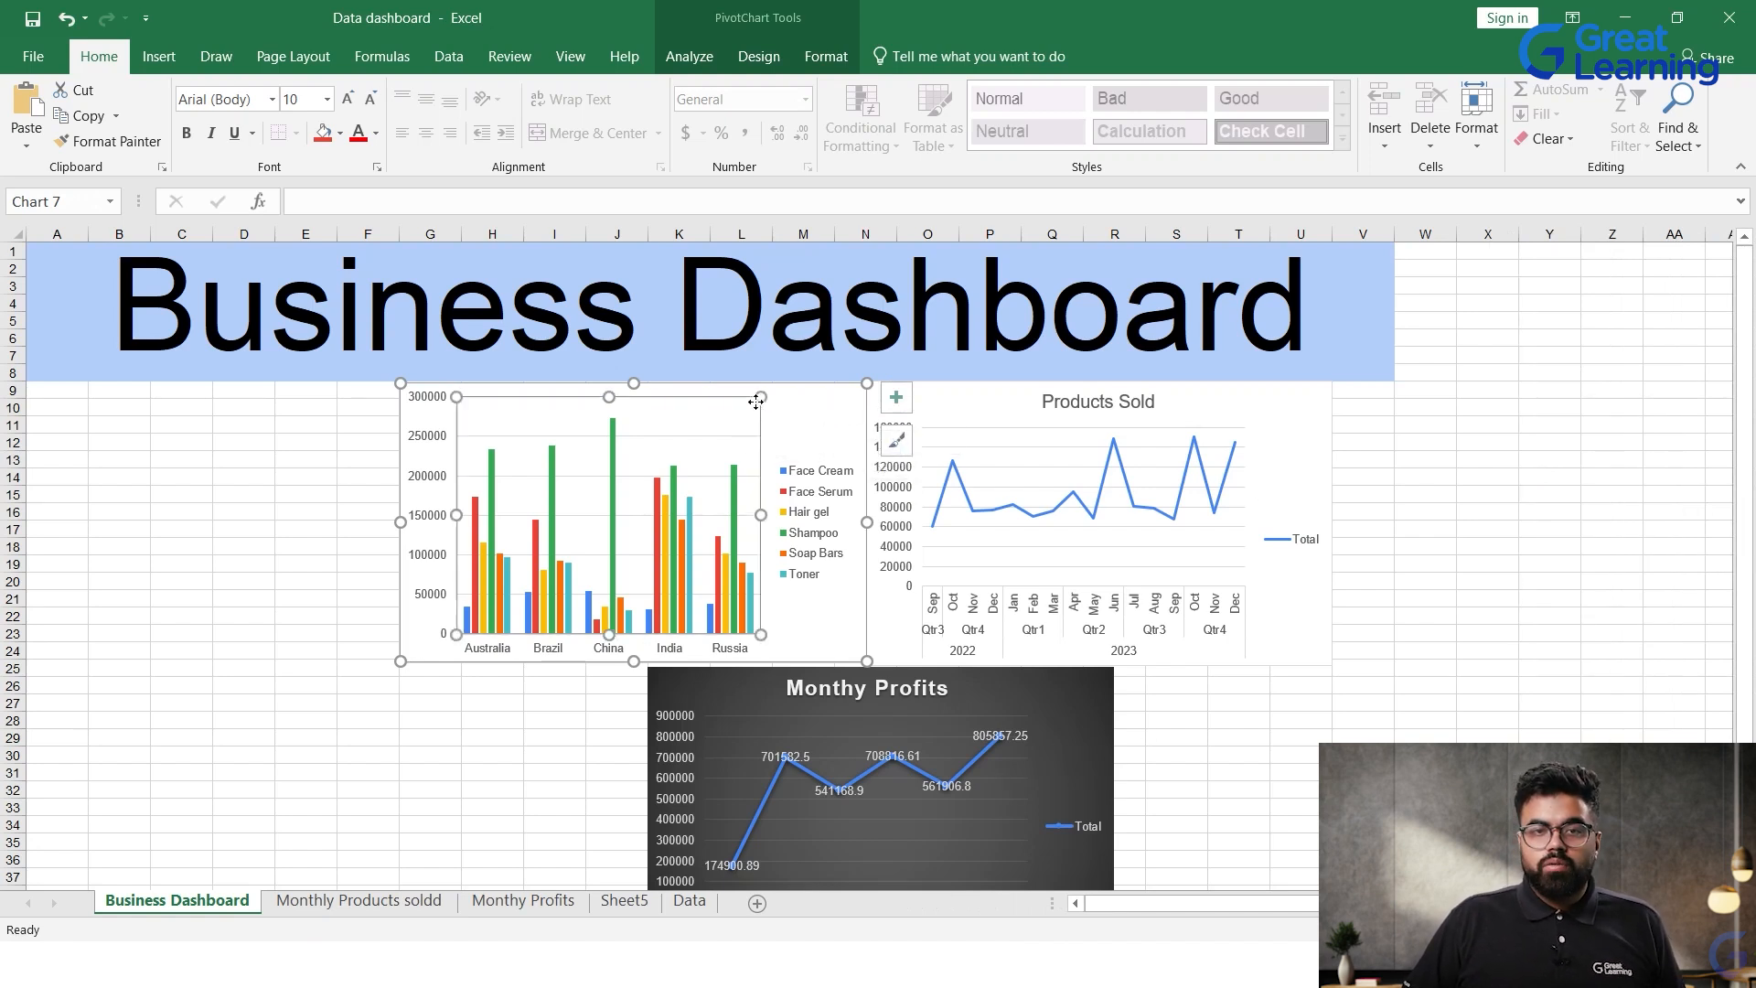
left_click(843, 421)
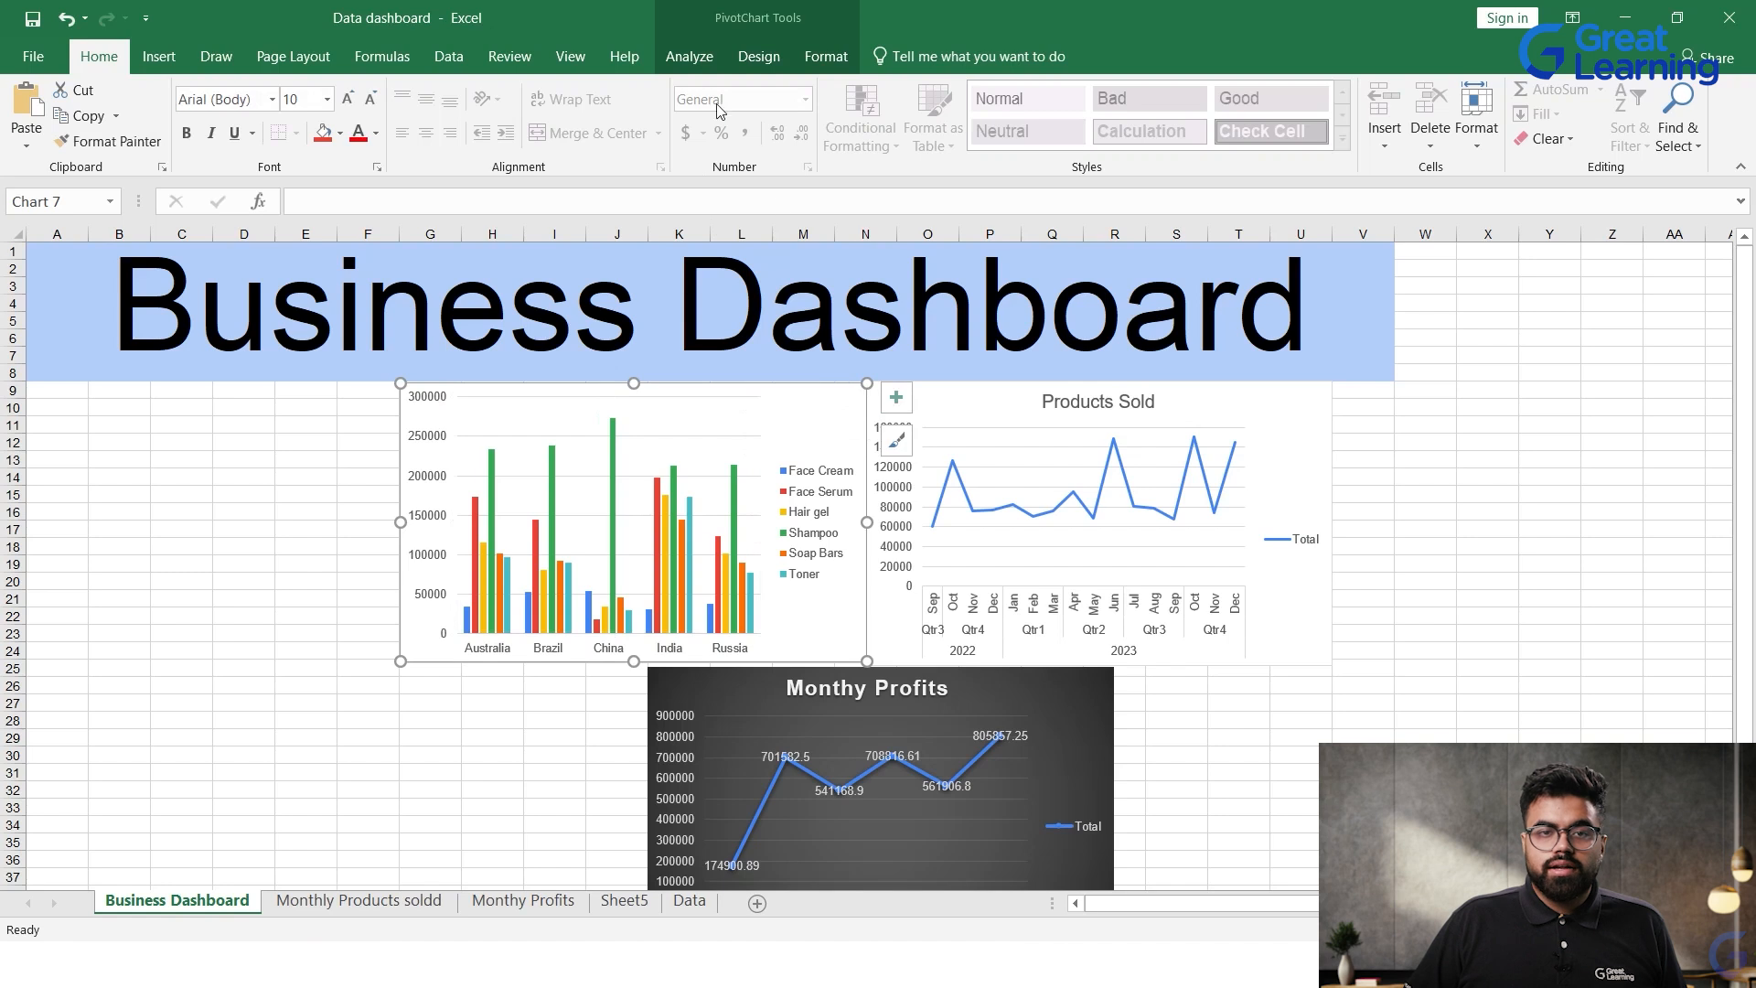
left_click(690, 55)
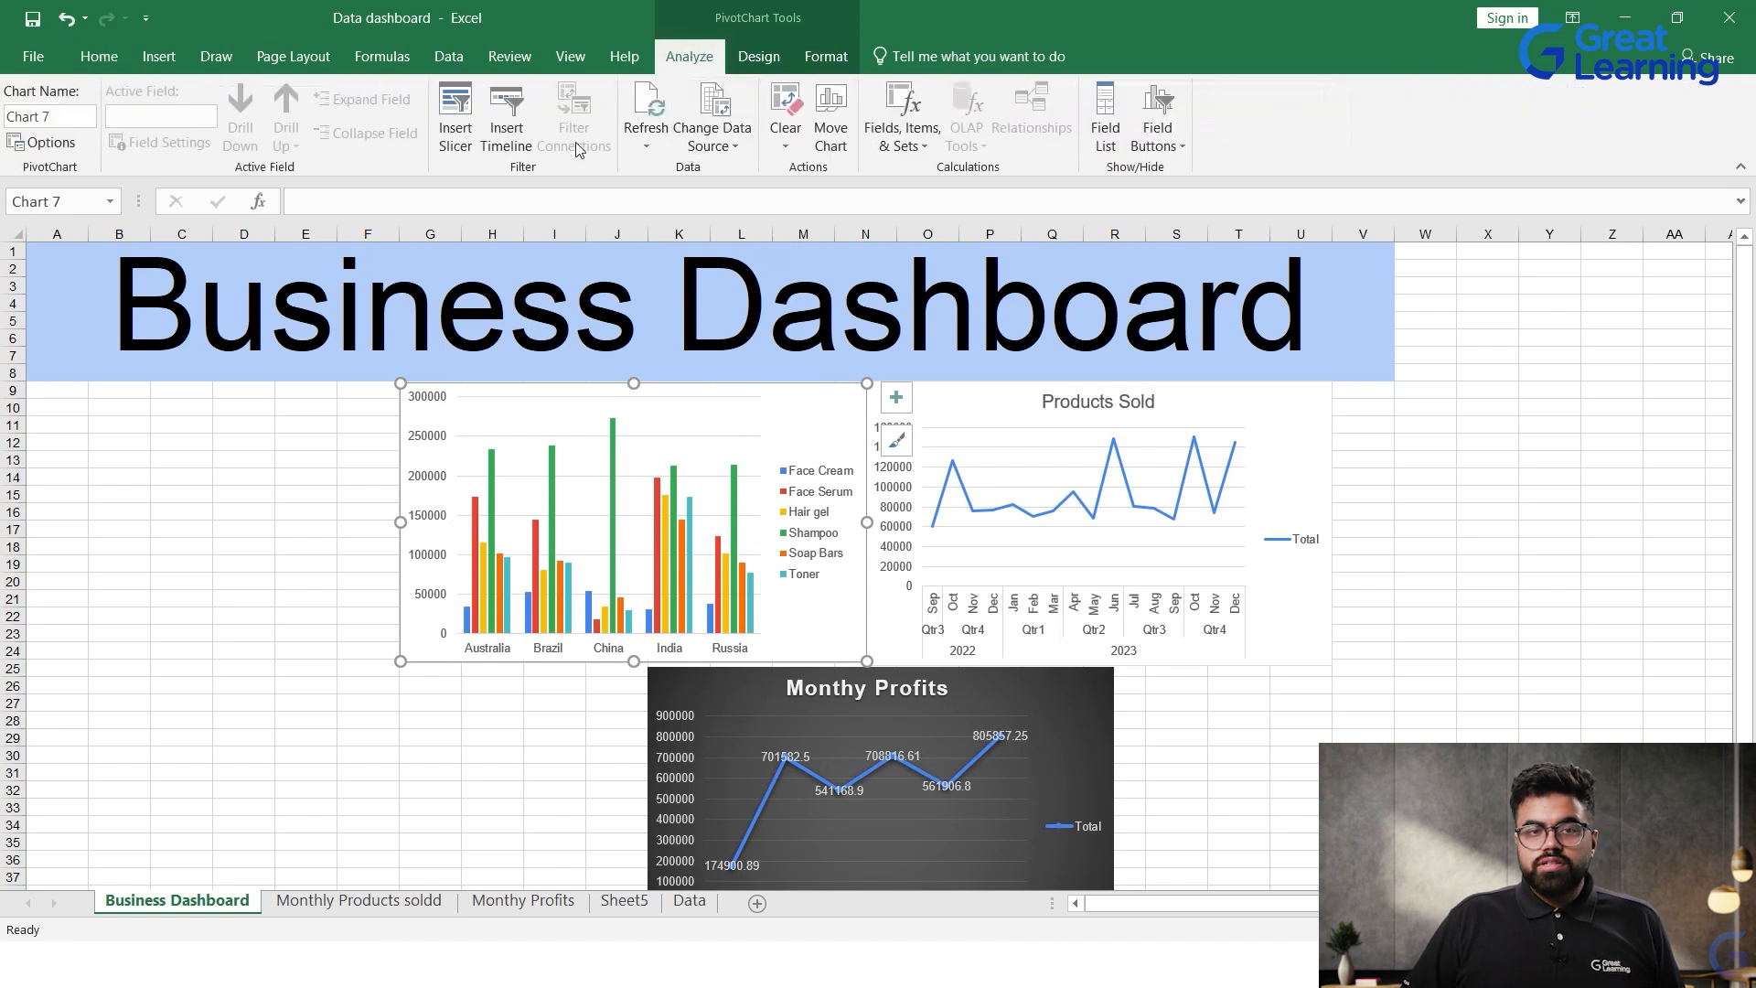
left_click(523, 123)
left_click(1190, 427)
left_click(1323, 675)
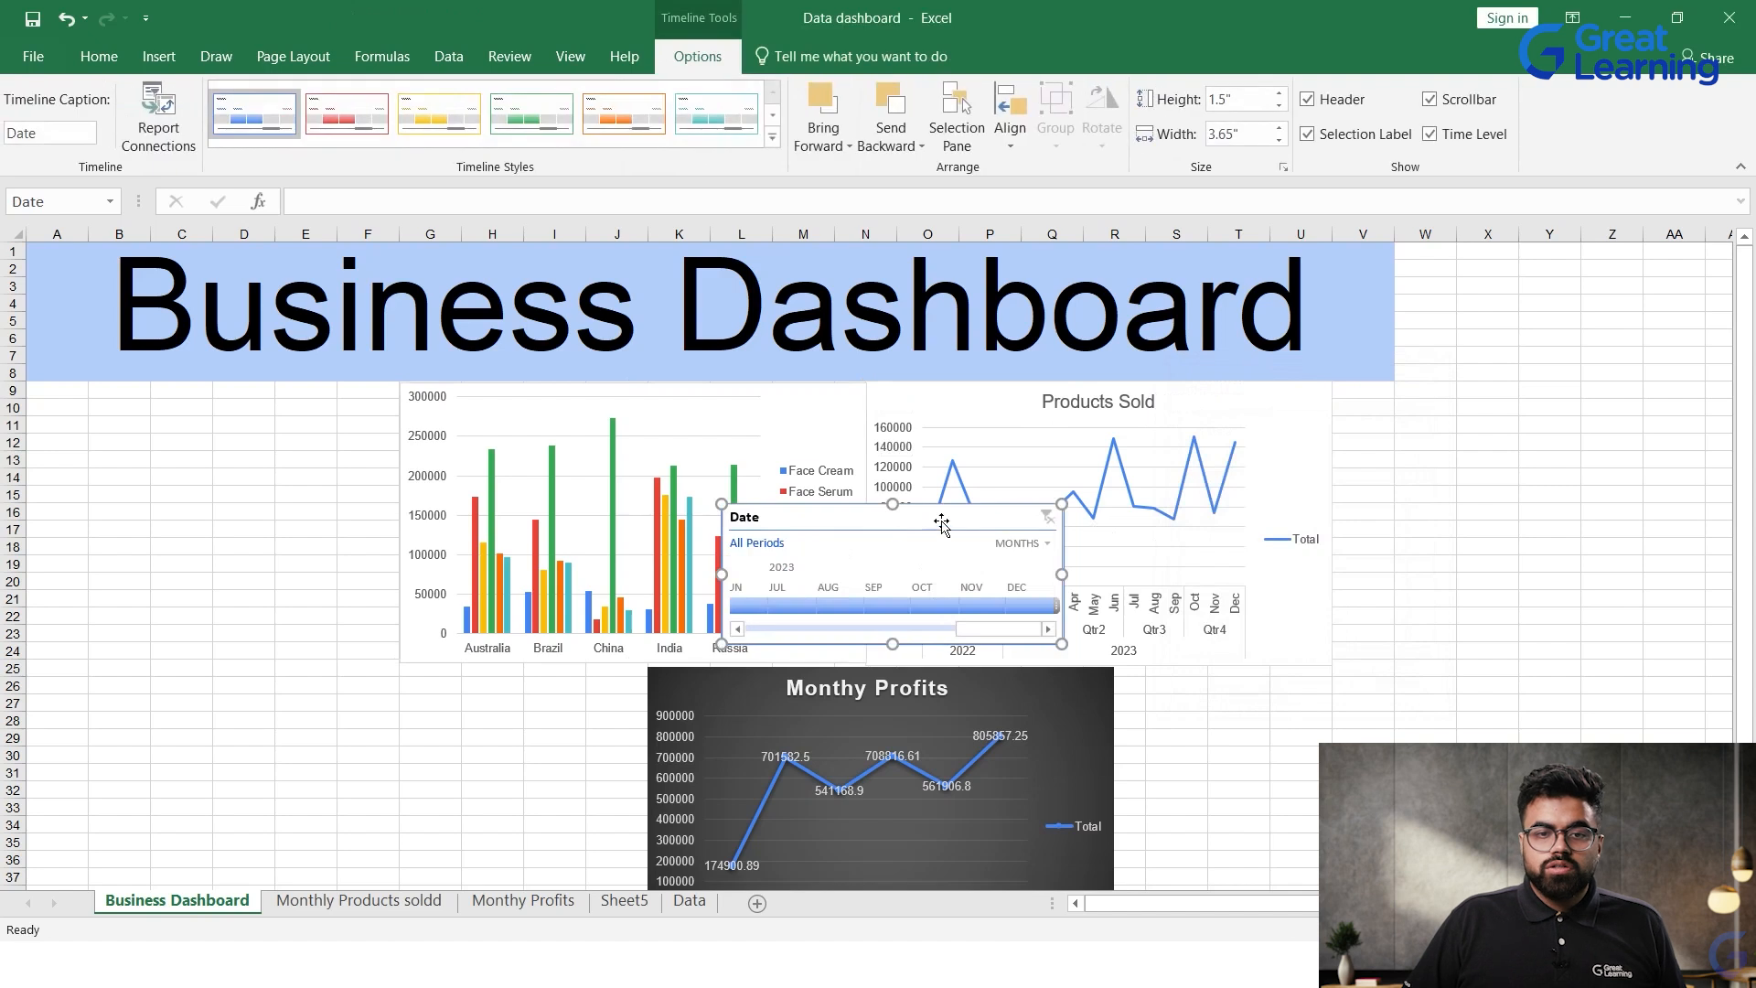
Step: Place the Date timeline beside the column chart under the heading, go to the start of 2022, and resize it to about 2.75" by 3.9"
left_click_drag(935, 509, 237, 392)
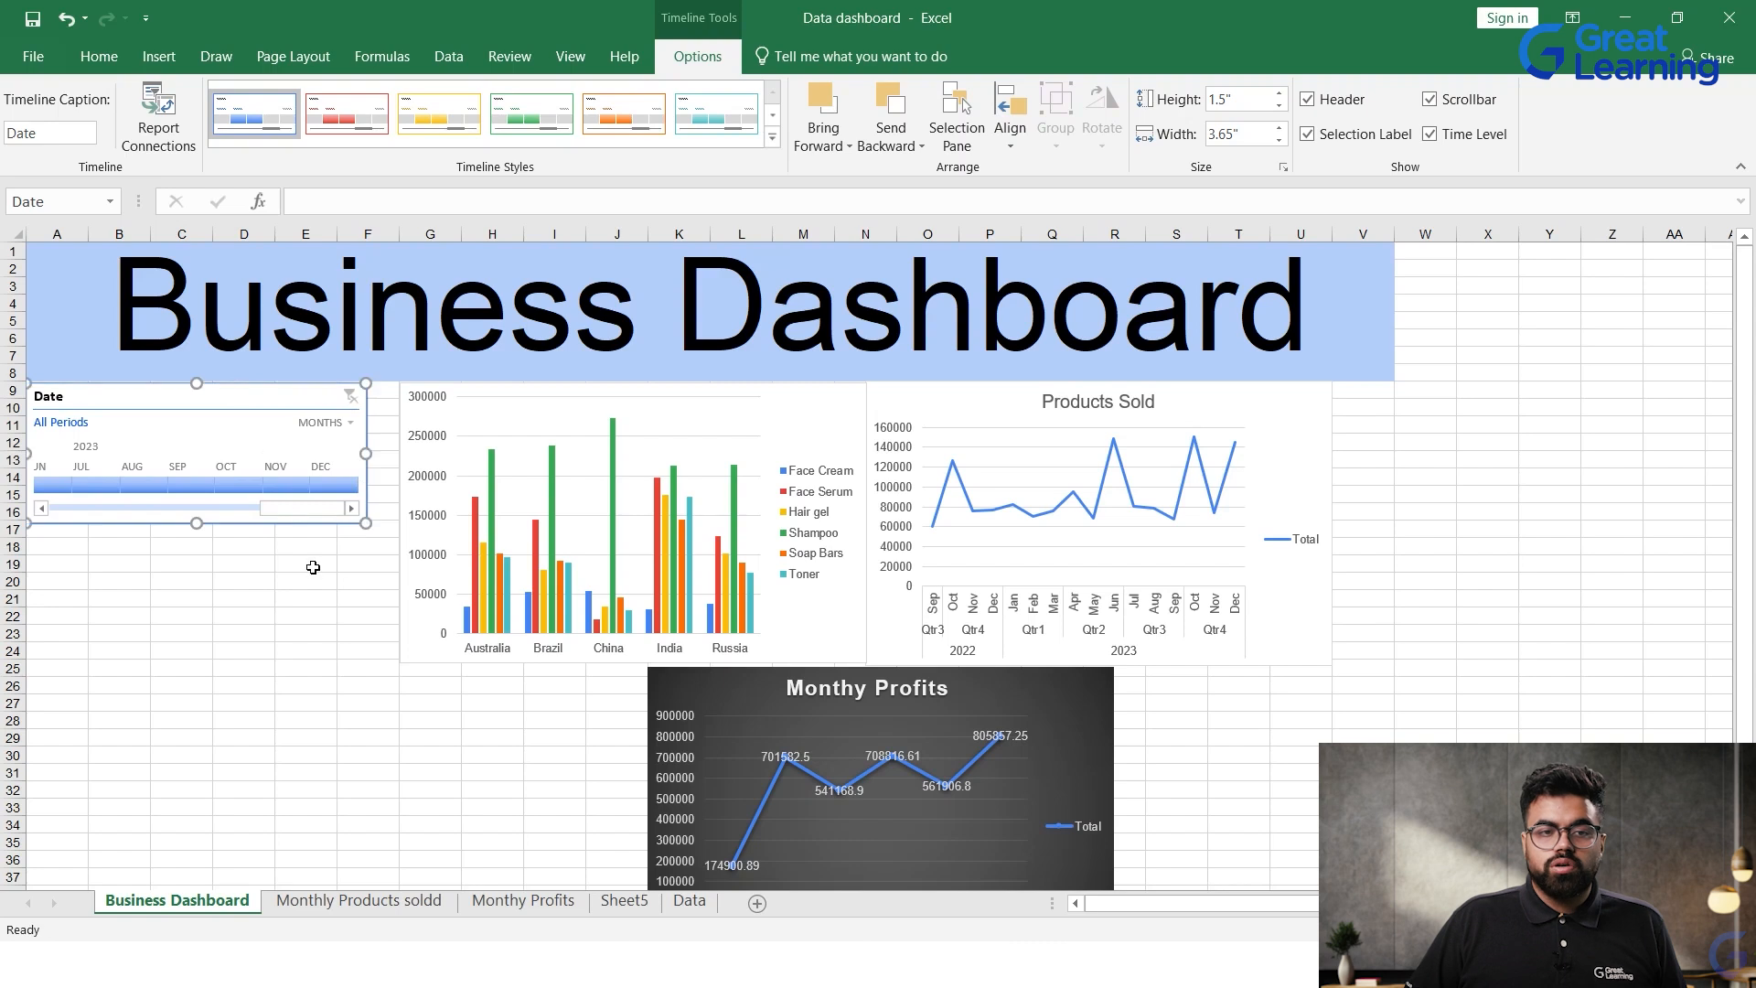
left_click_drag(288, 508, 4, 510)
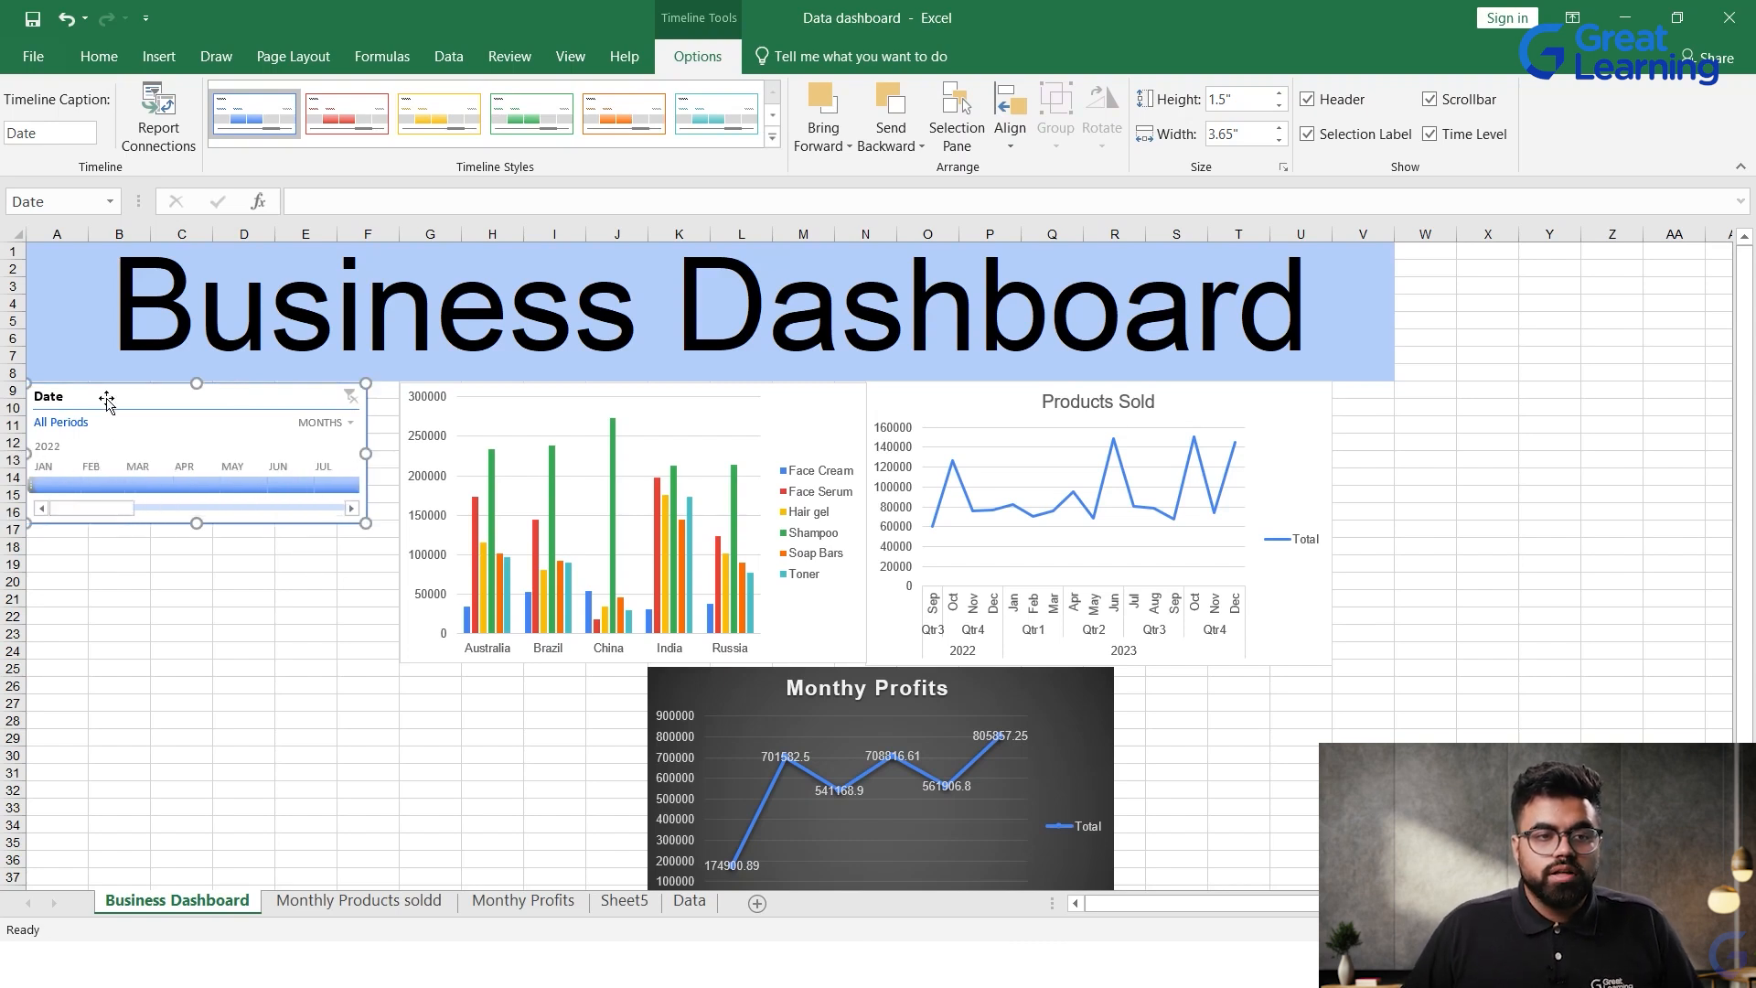
left_click_drag(375, 527, 1062, 746)
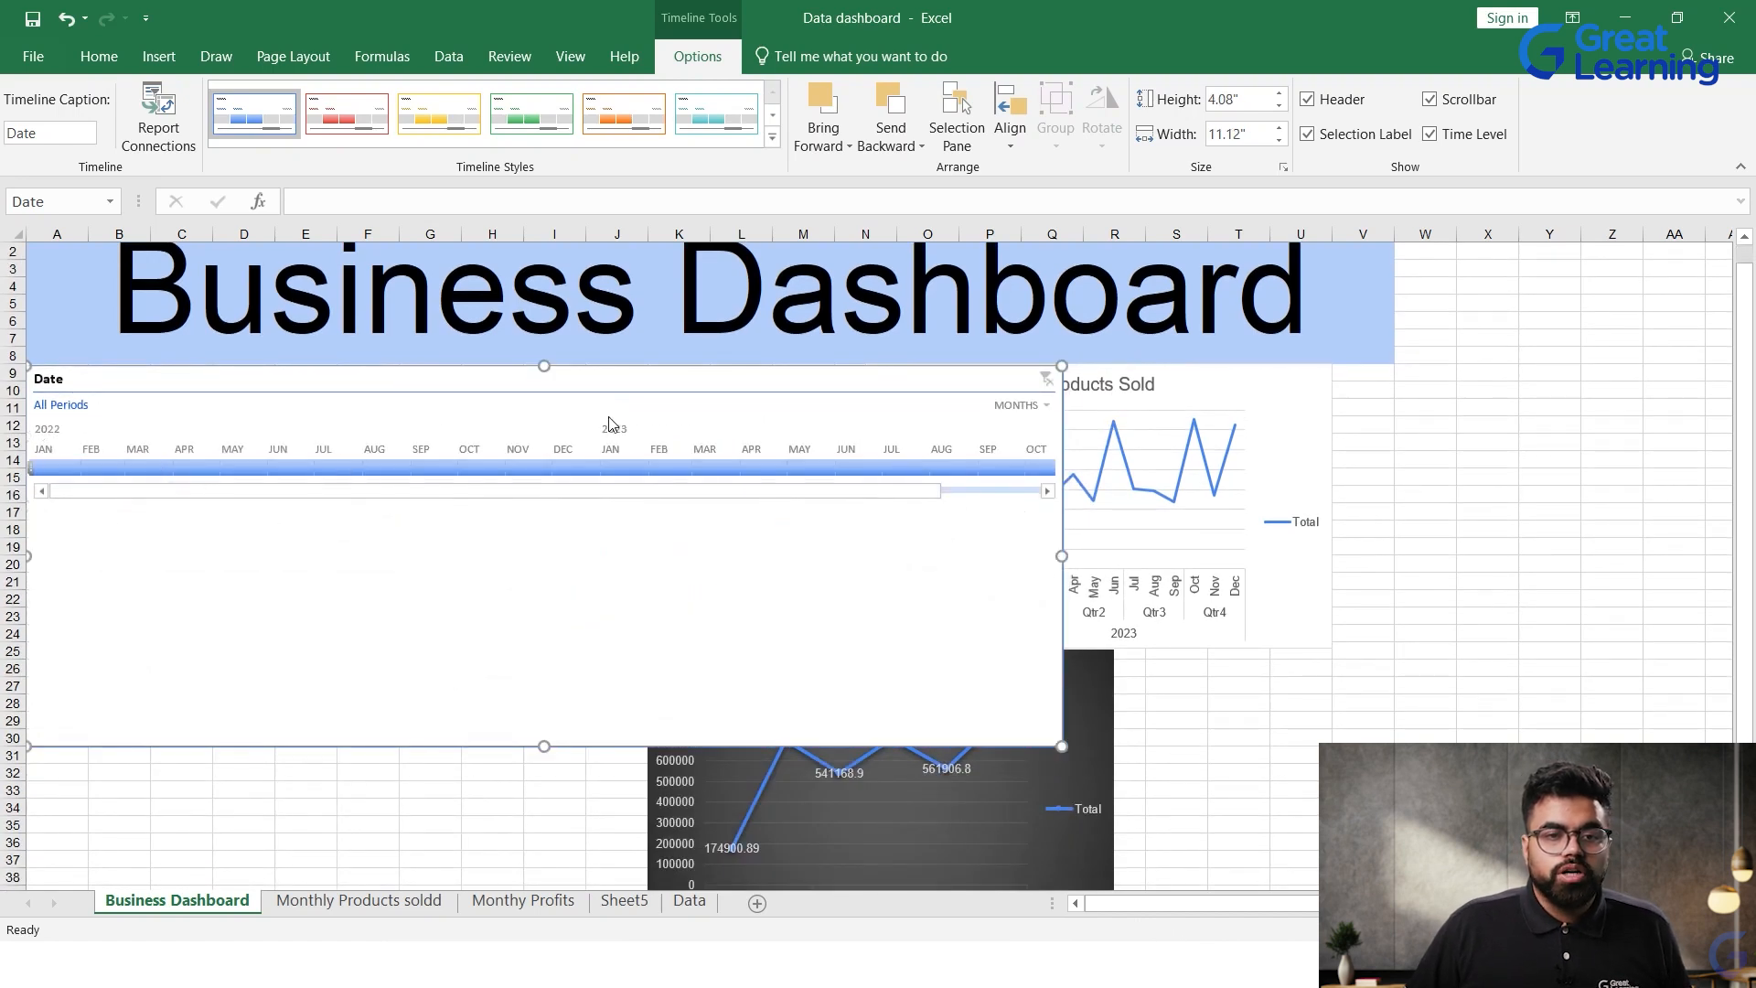
left_click_drag(1061, 746, 389, 626)
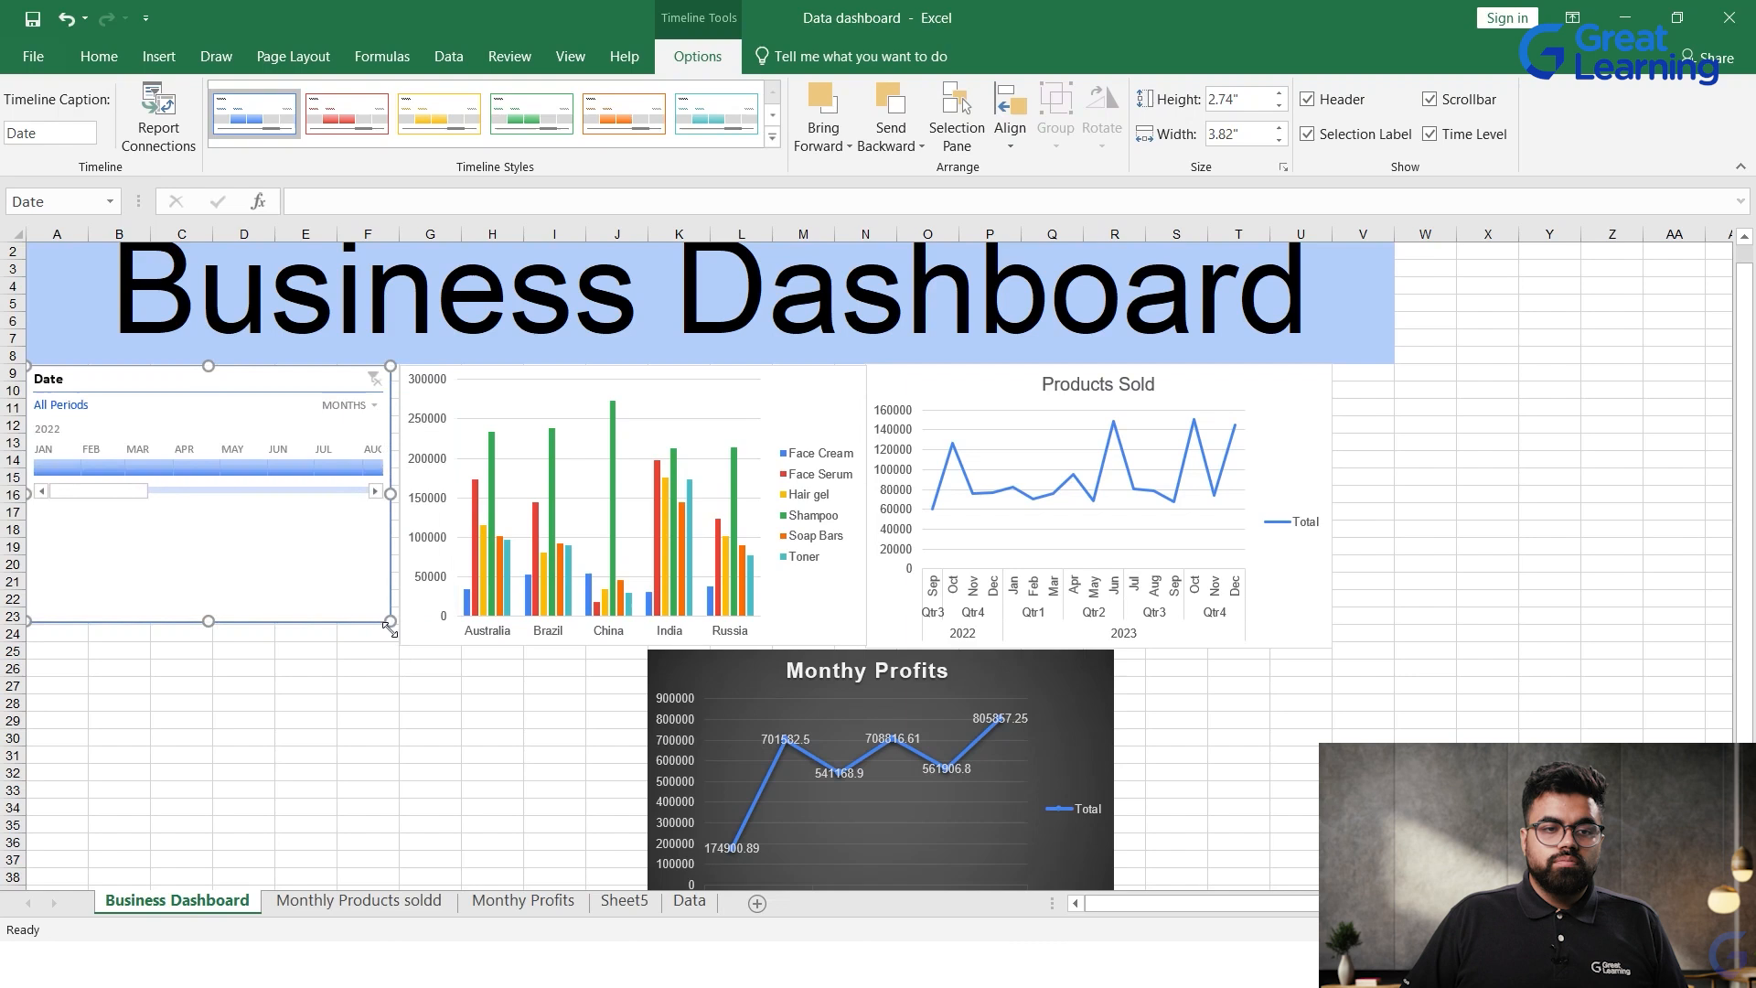
left_click(375, 703)
Step: Add Country and Product Type slicers for the profit column chart and place them side by side beneath the Date timeline
left_click(674, 427)
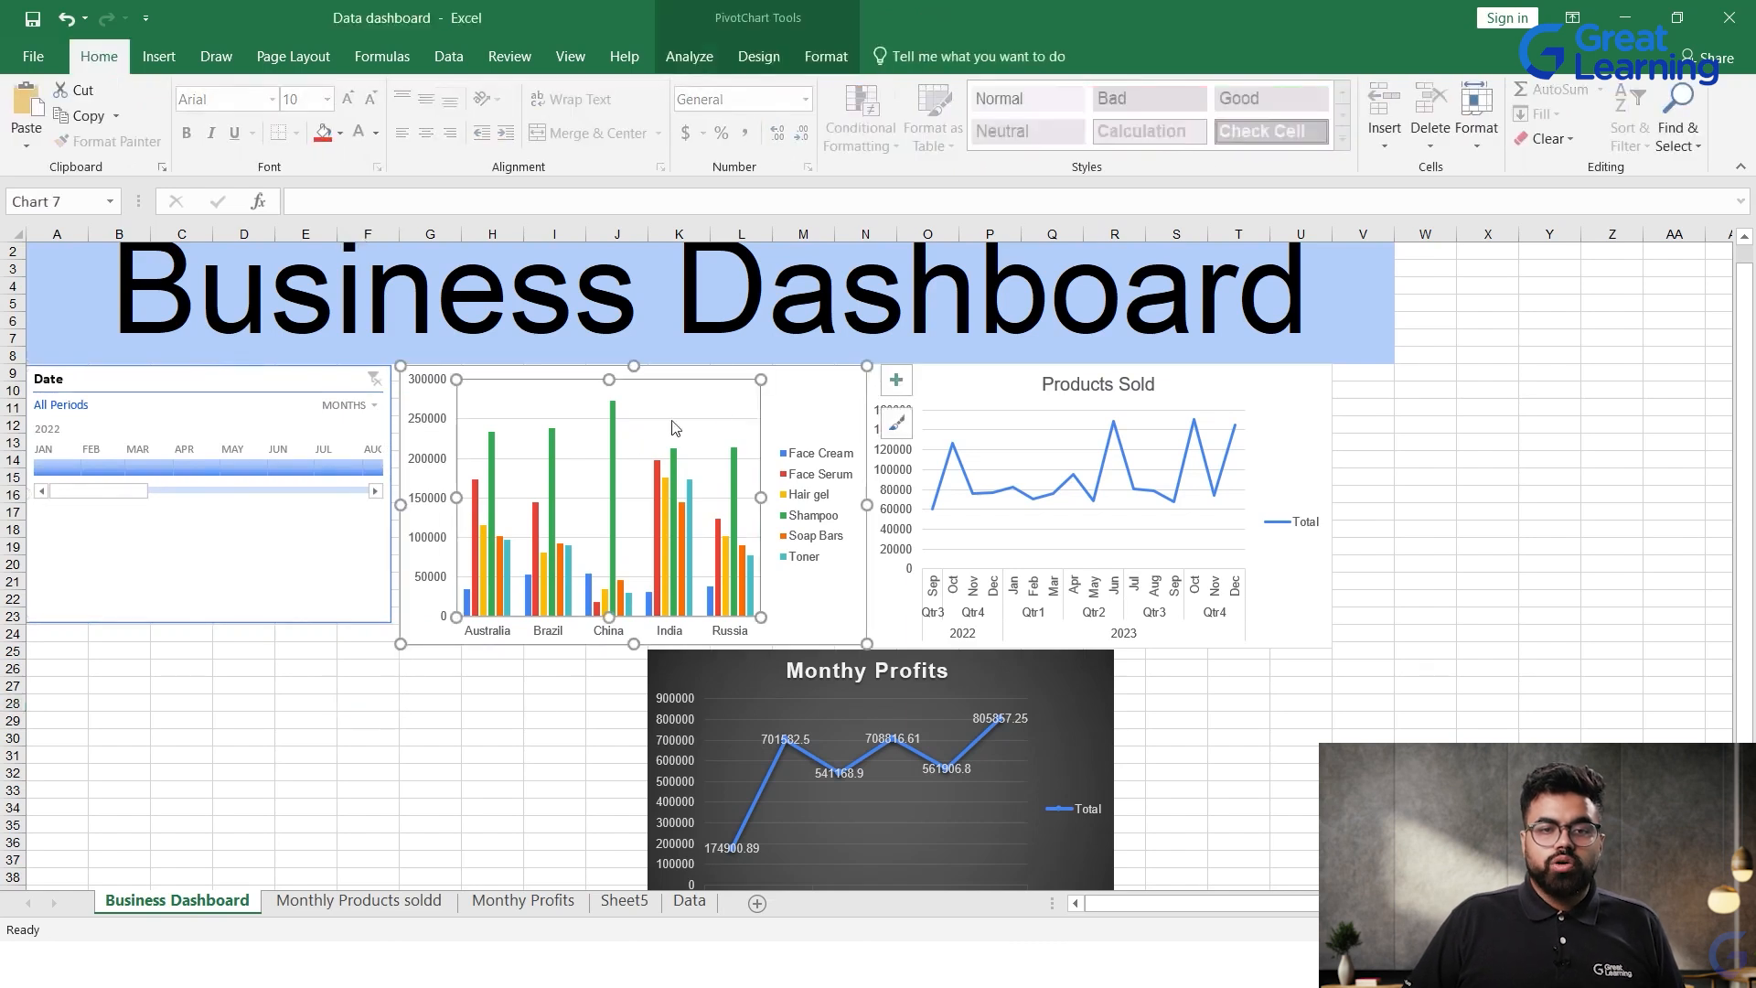
left_click(820, 396)
right_click(821, 397)
left_click(788, 408)
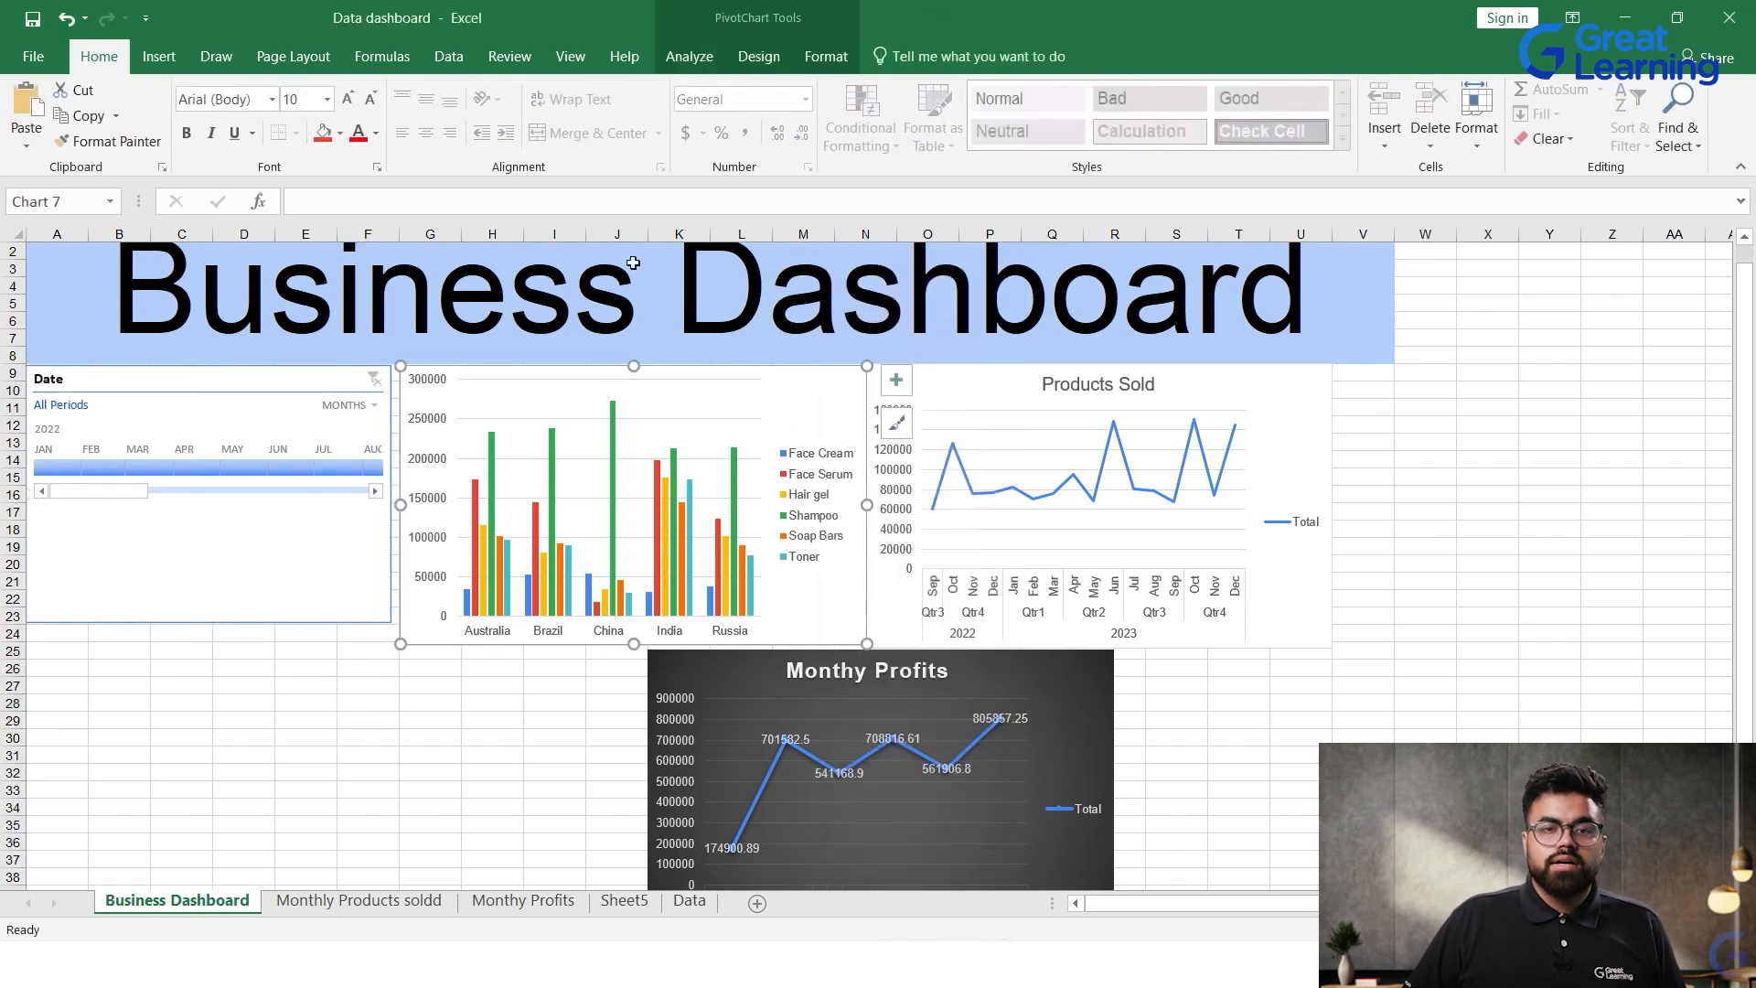
left_click(691, 57)
left_click(454, 117)
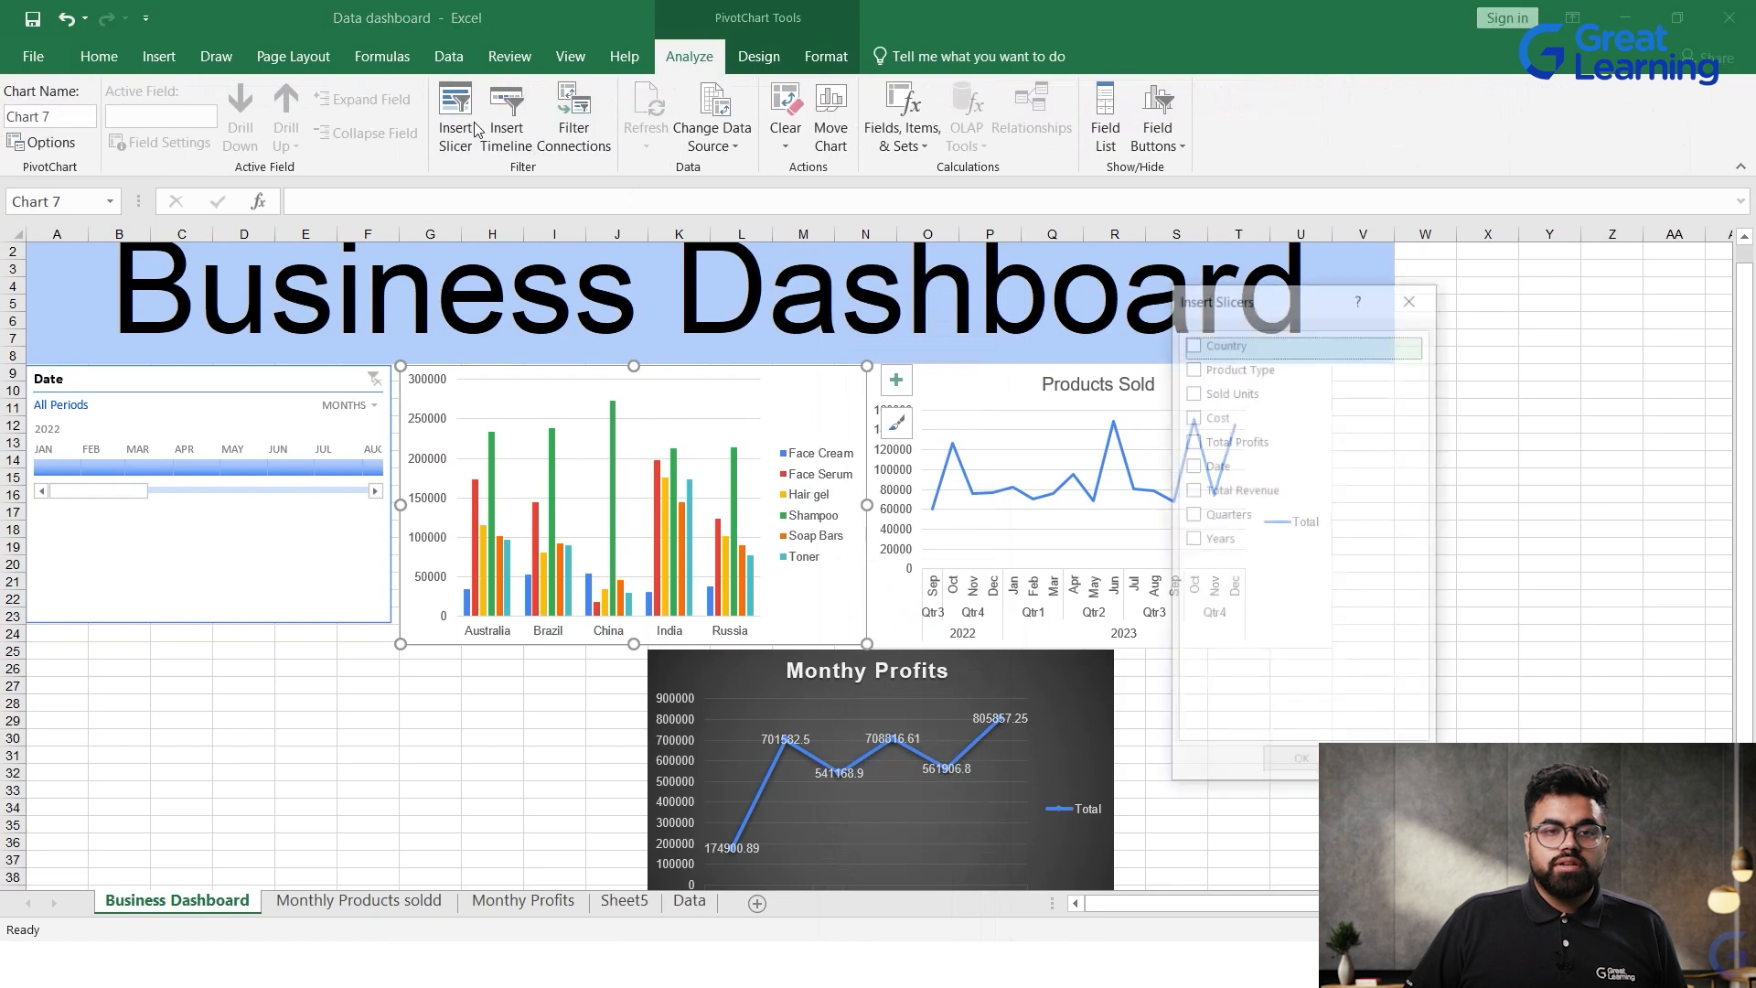
left_click(1191, 367)
left_click(1301, 763)
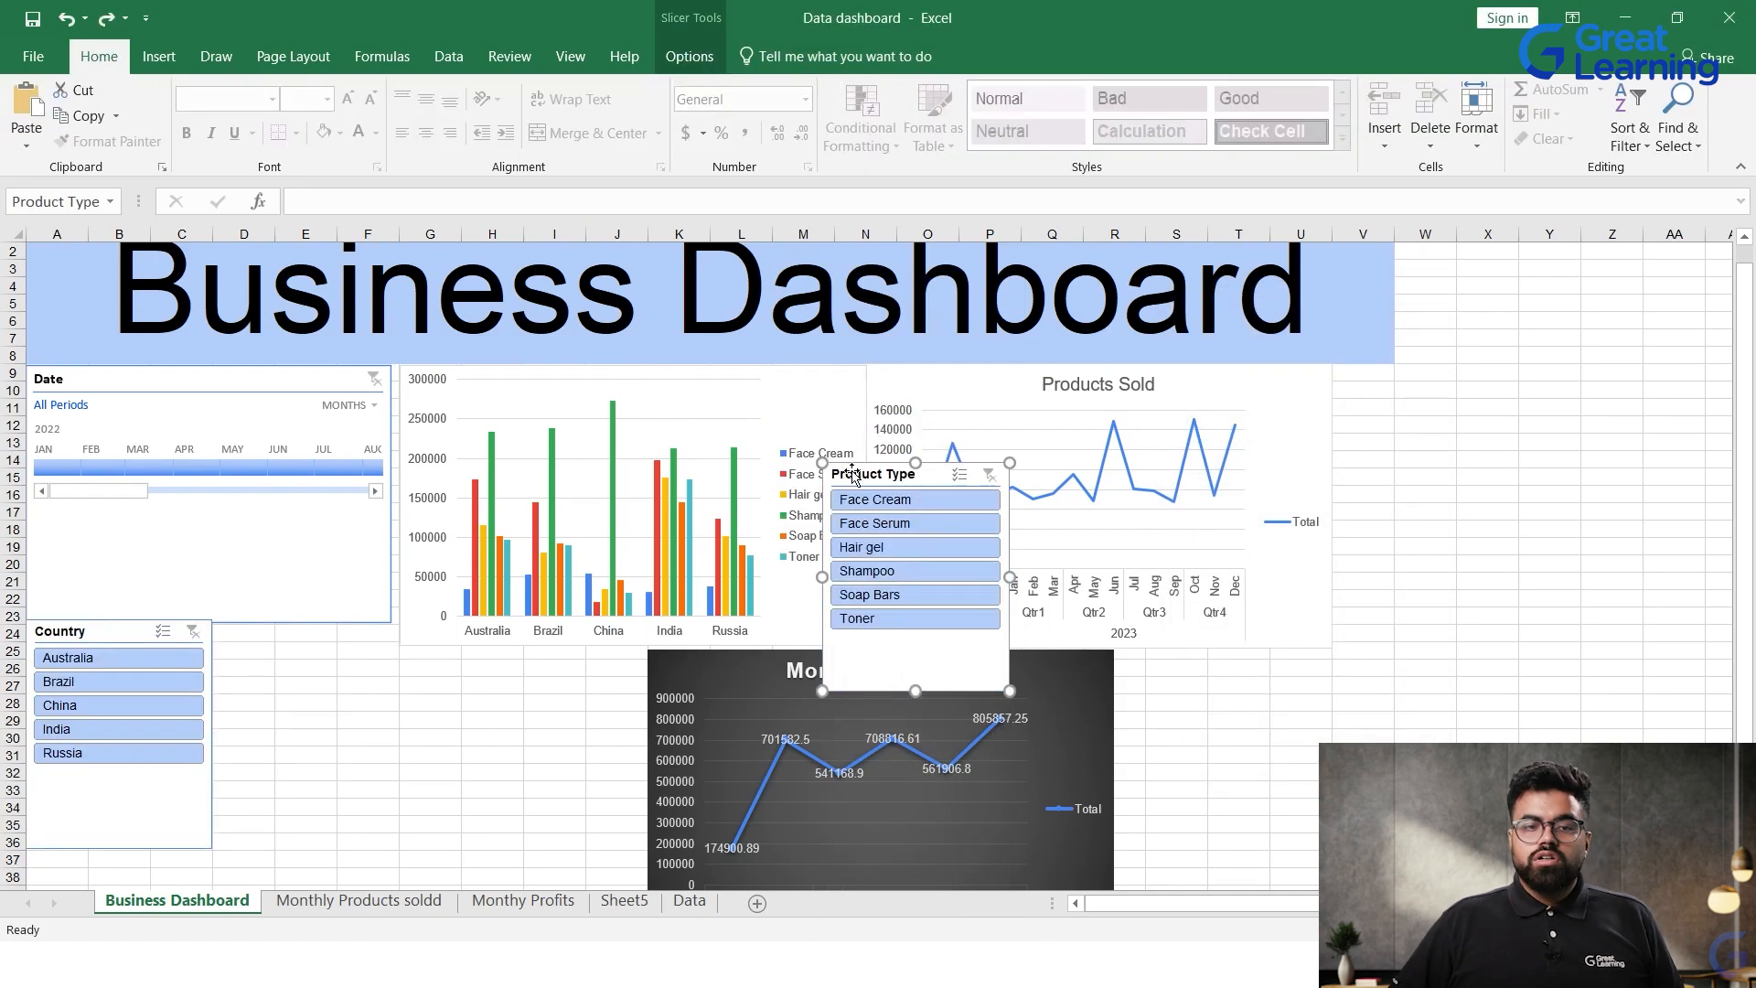
left_click_drag(878, 471, 243, 627)
left_click(496, 719)
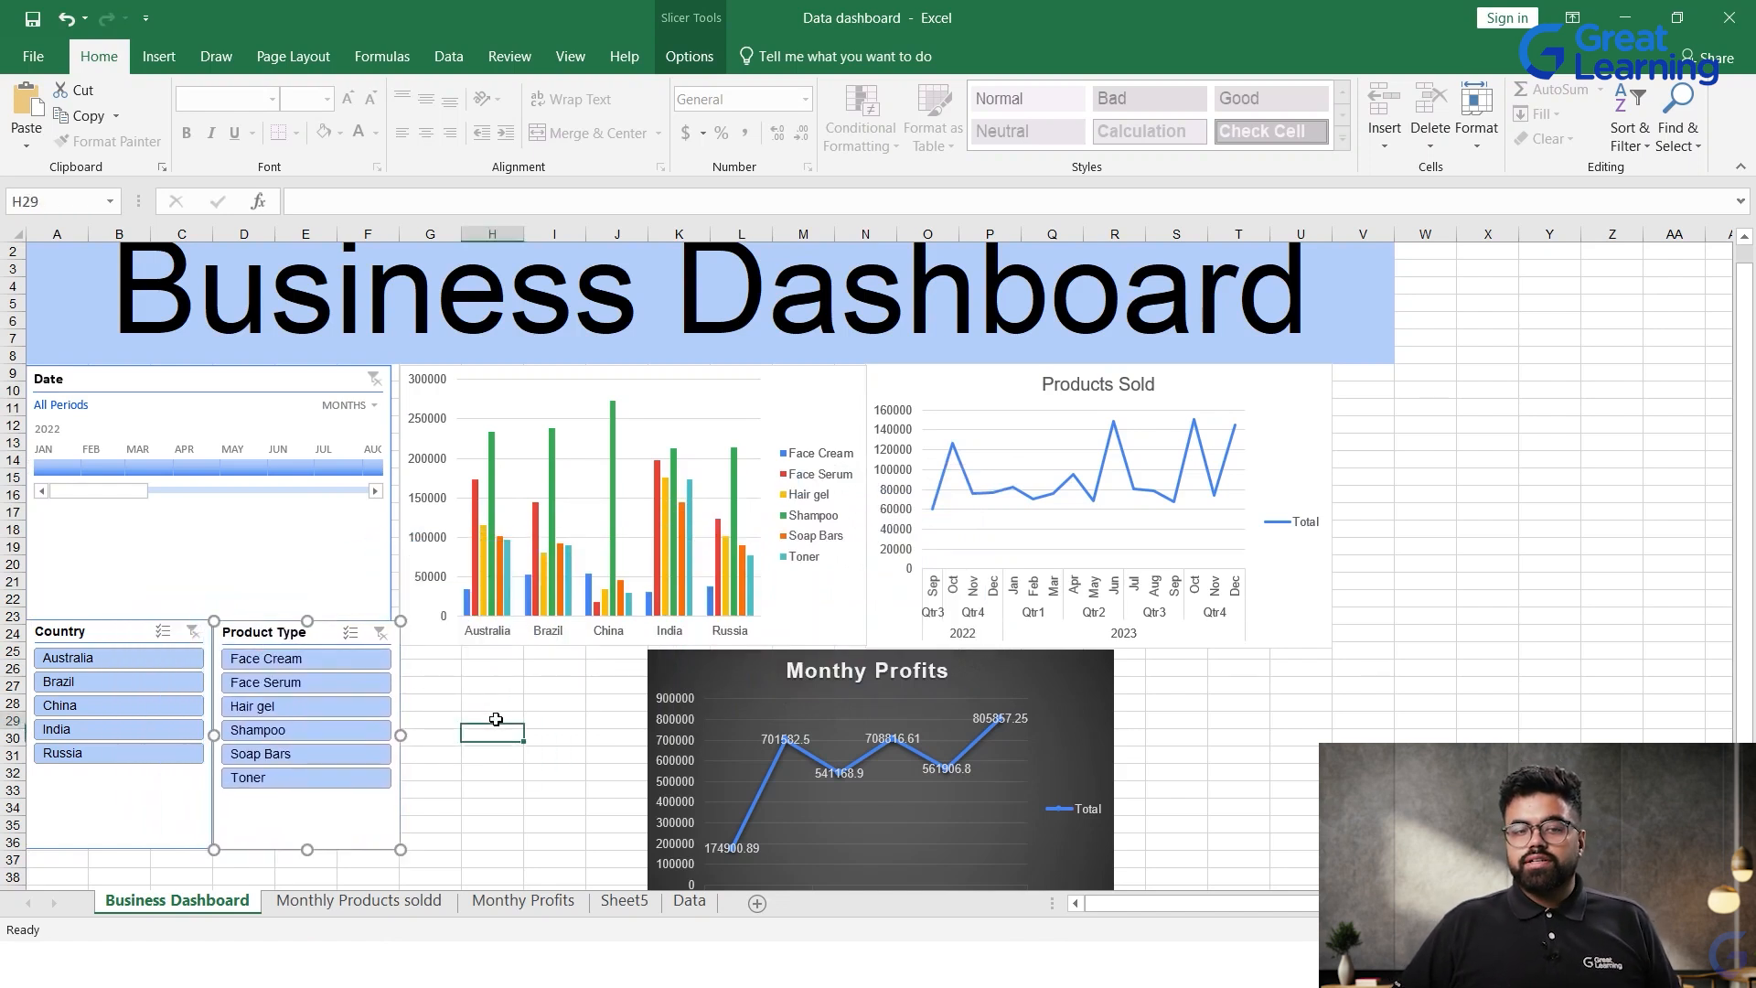
Step: Filter the profit column chart to single countries with the Country slicer, starting with India and finishing on Brazil
left_click(90, 726)
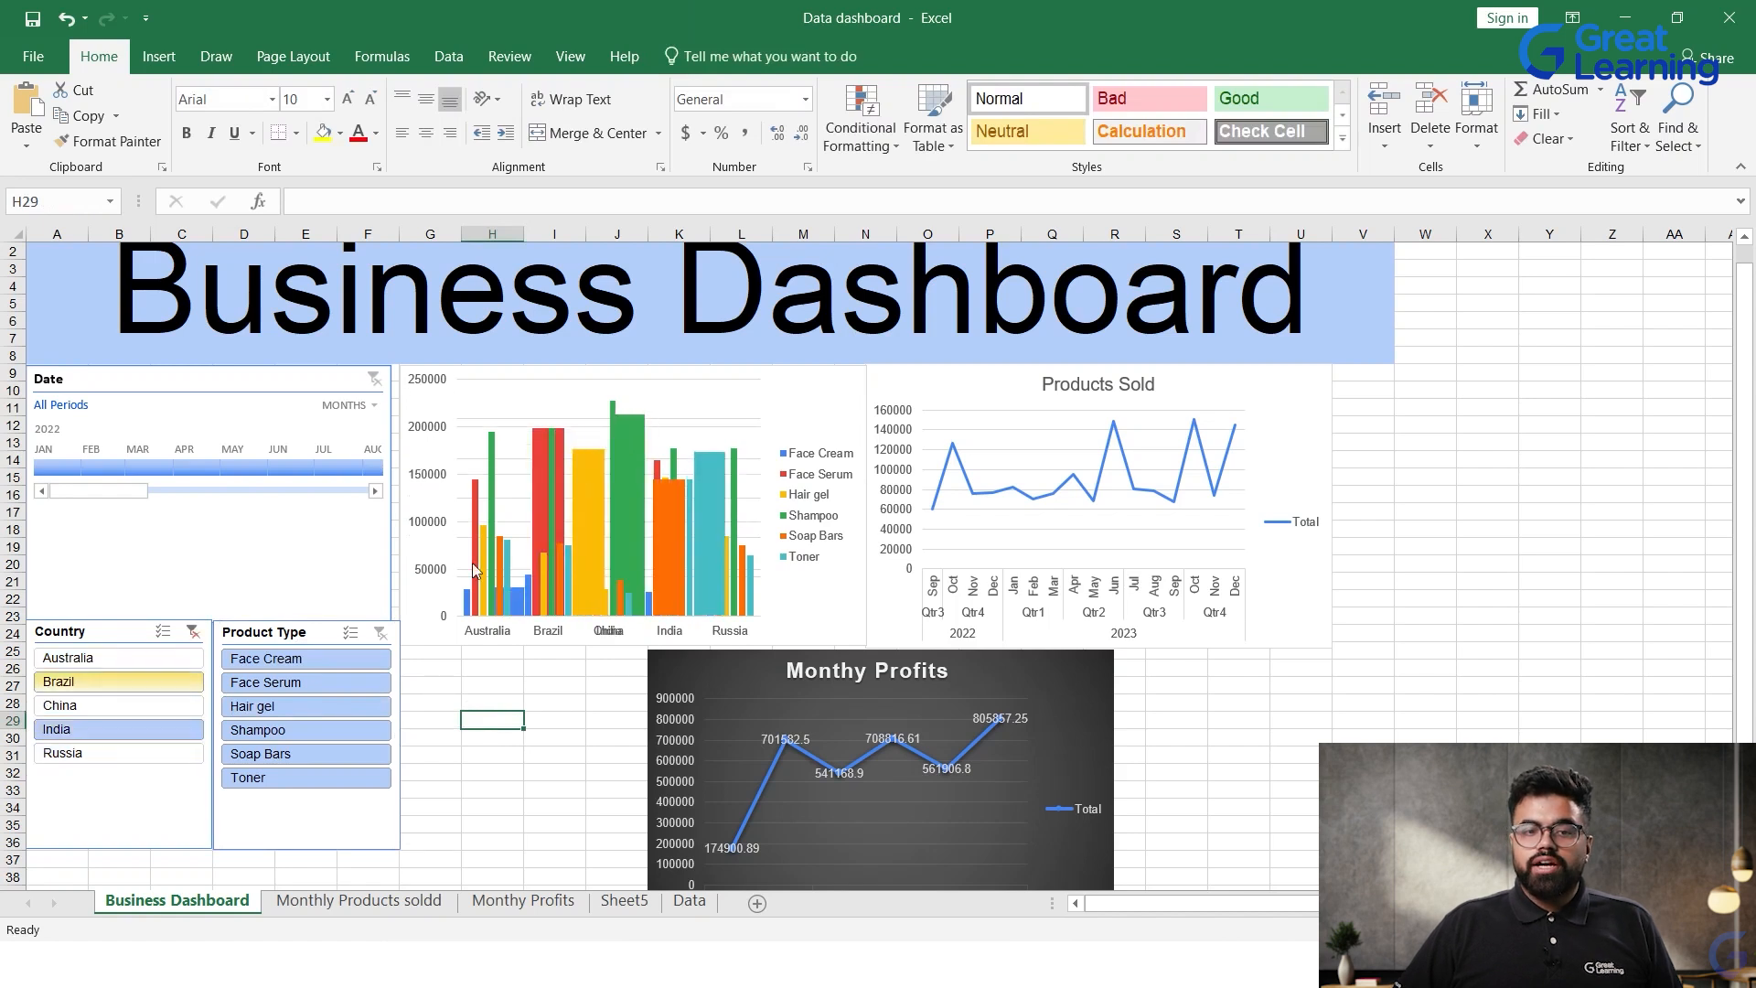
left_click(134, 710)
left_click(134, 680)
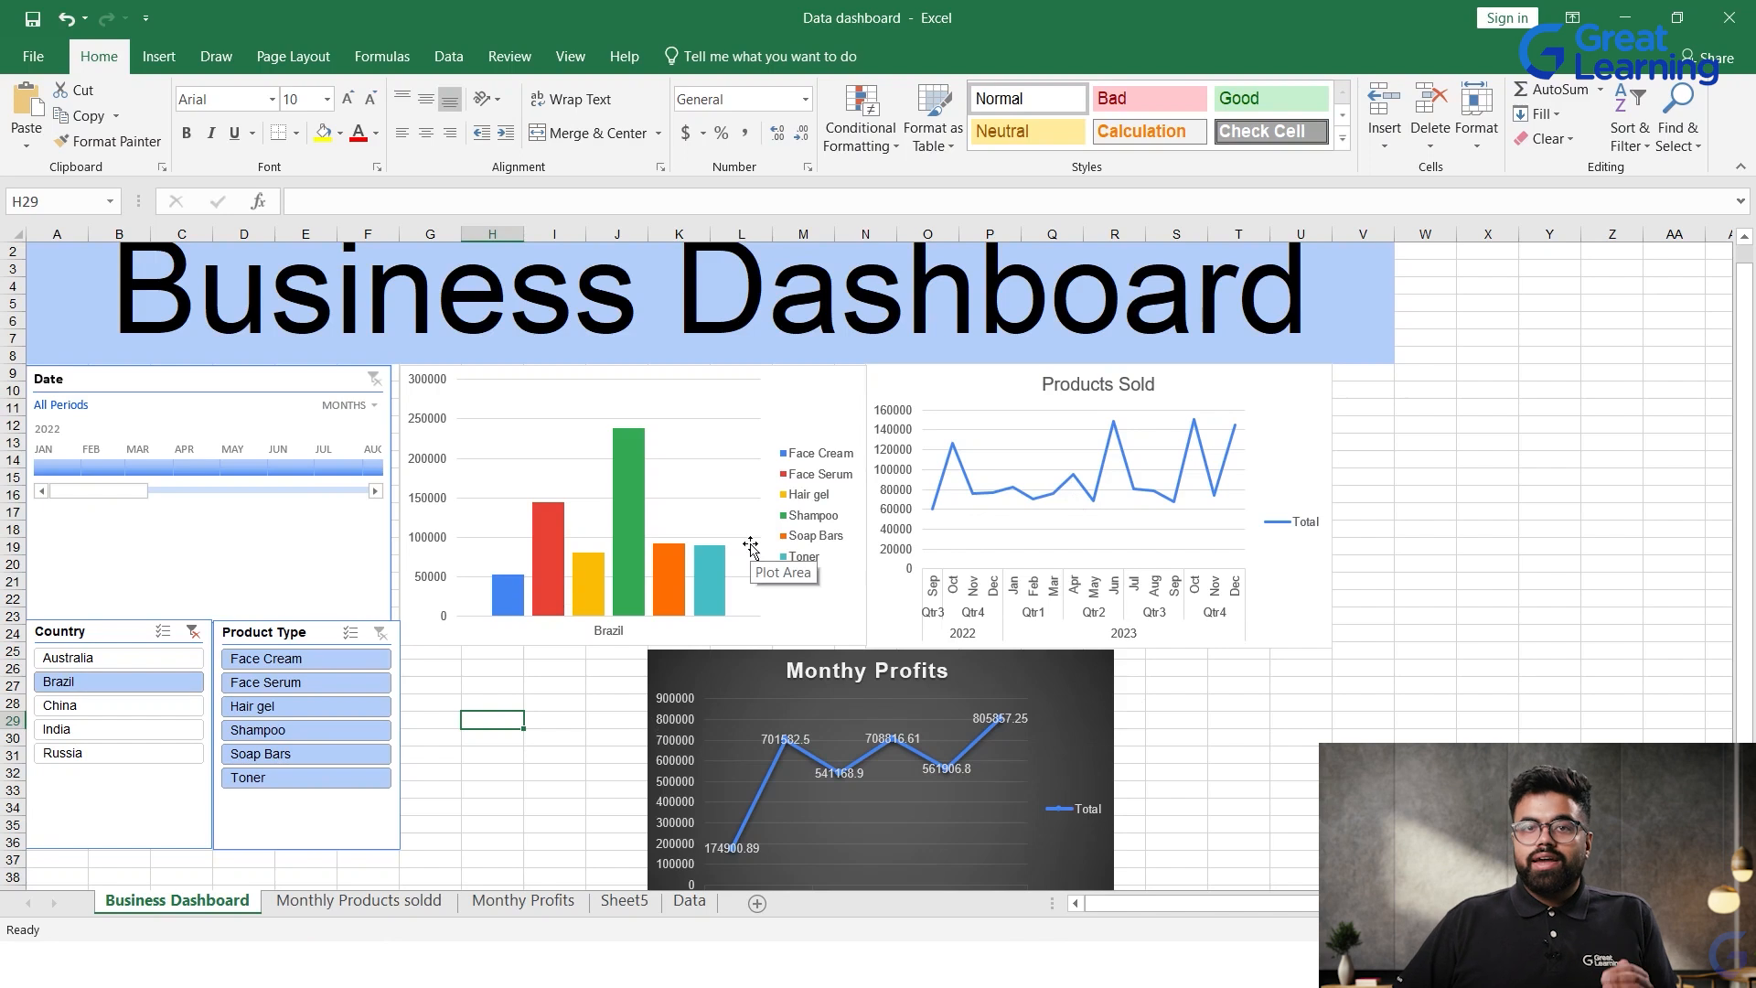
mouse_move(725, 565)
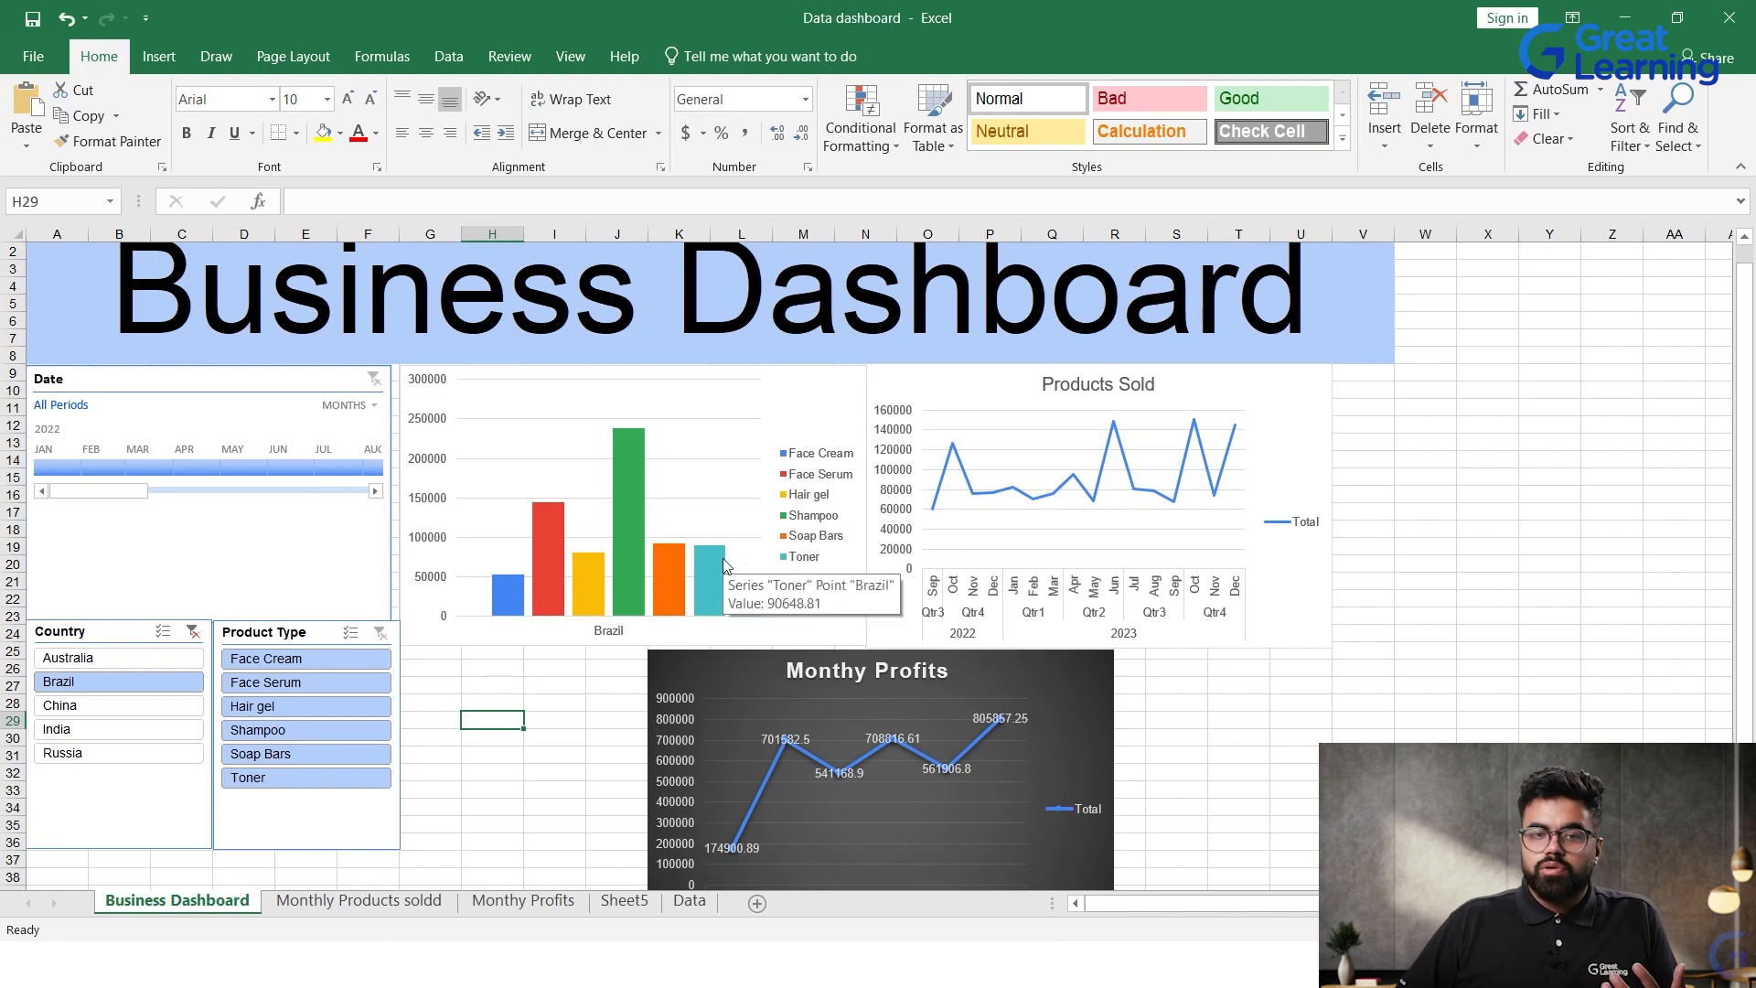
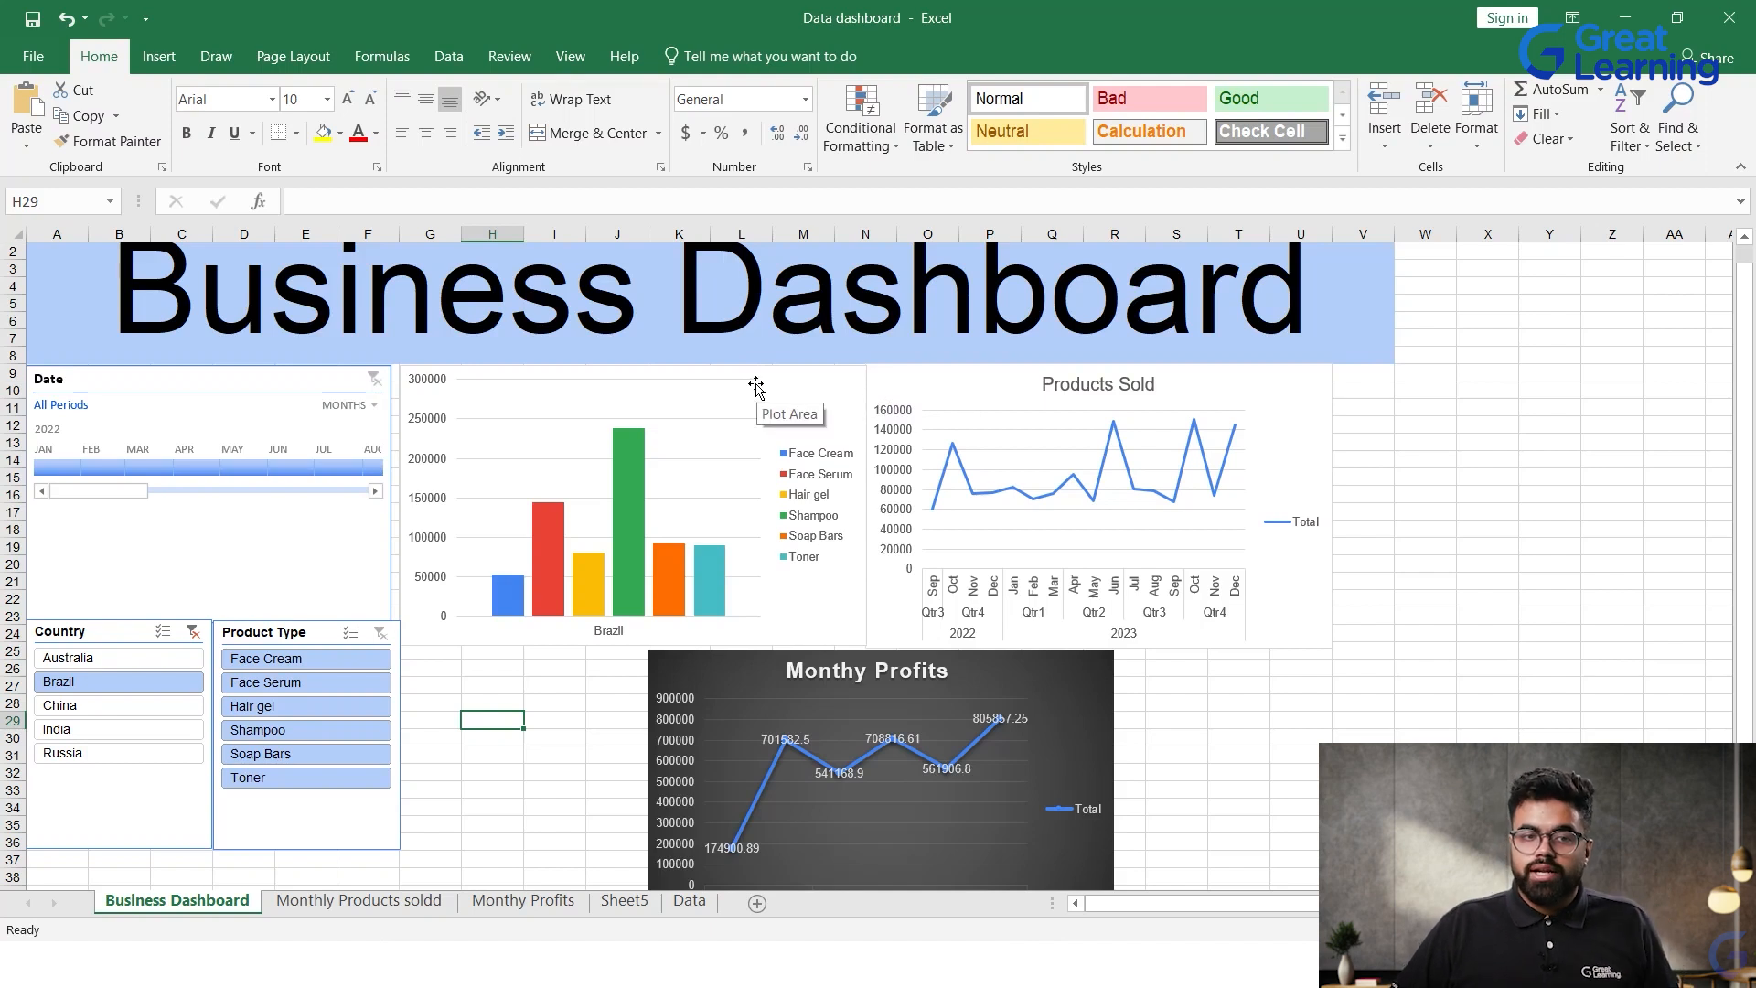
Step: Connect the Country slicer to PivotTable3 and PivotTable4 in addition to the already linked PivotTable5
left_click(96, 803)
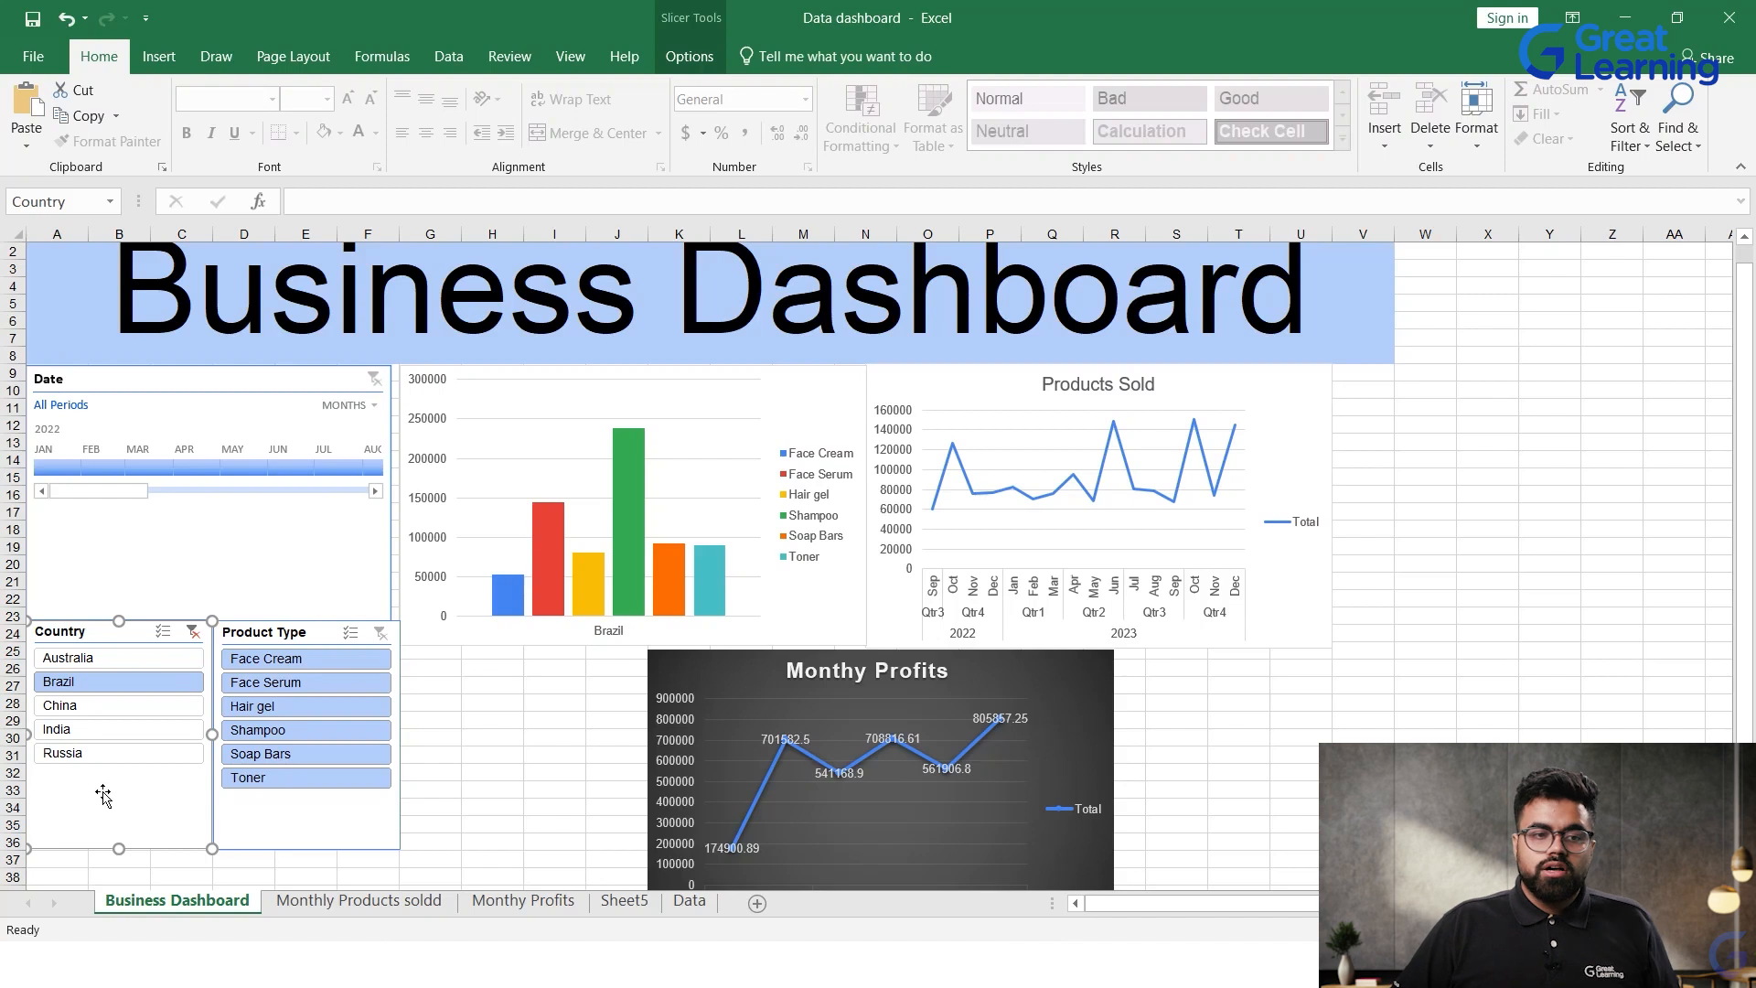
right_click(105, 797)
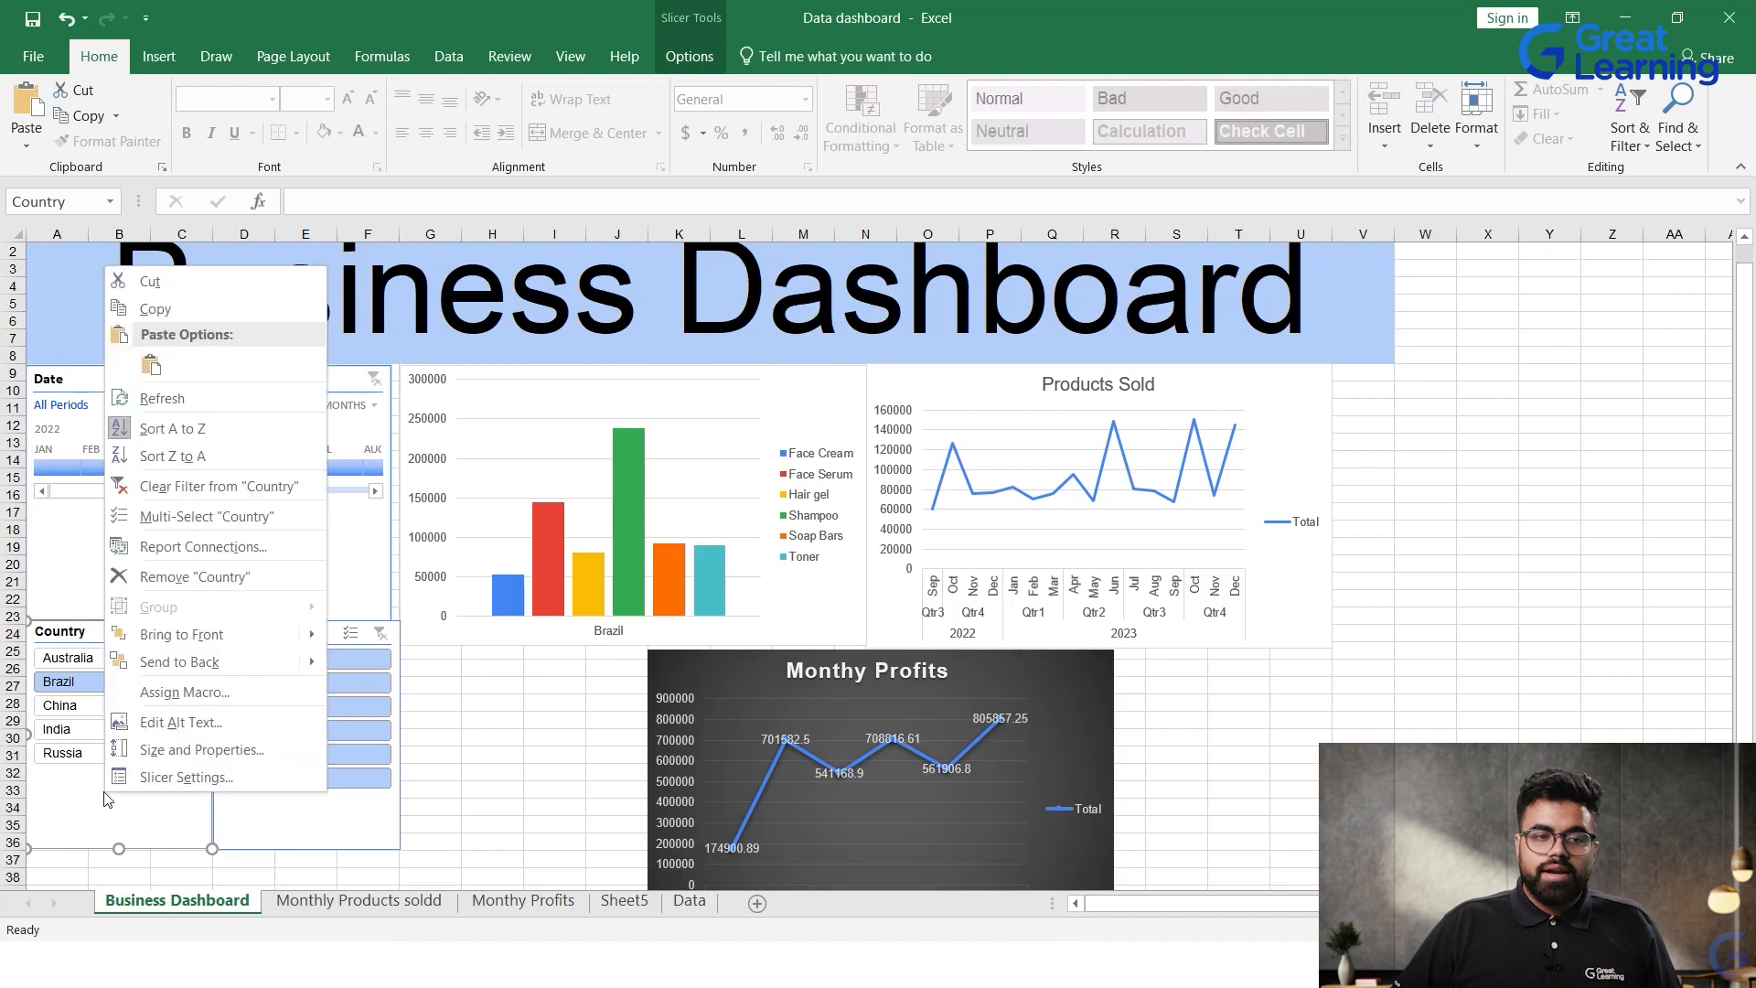
left_click(165, 549)
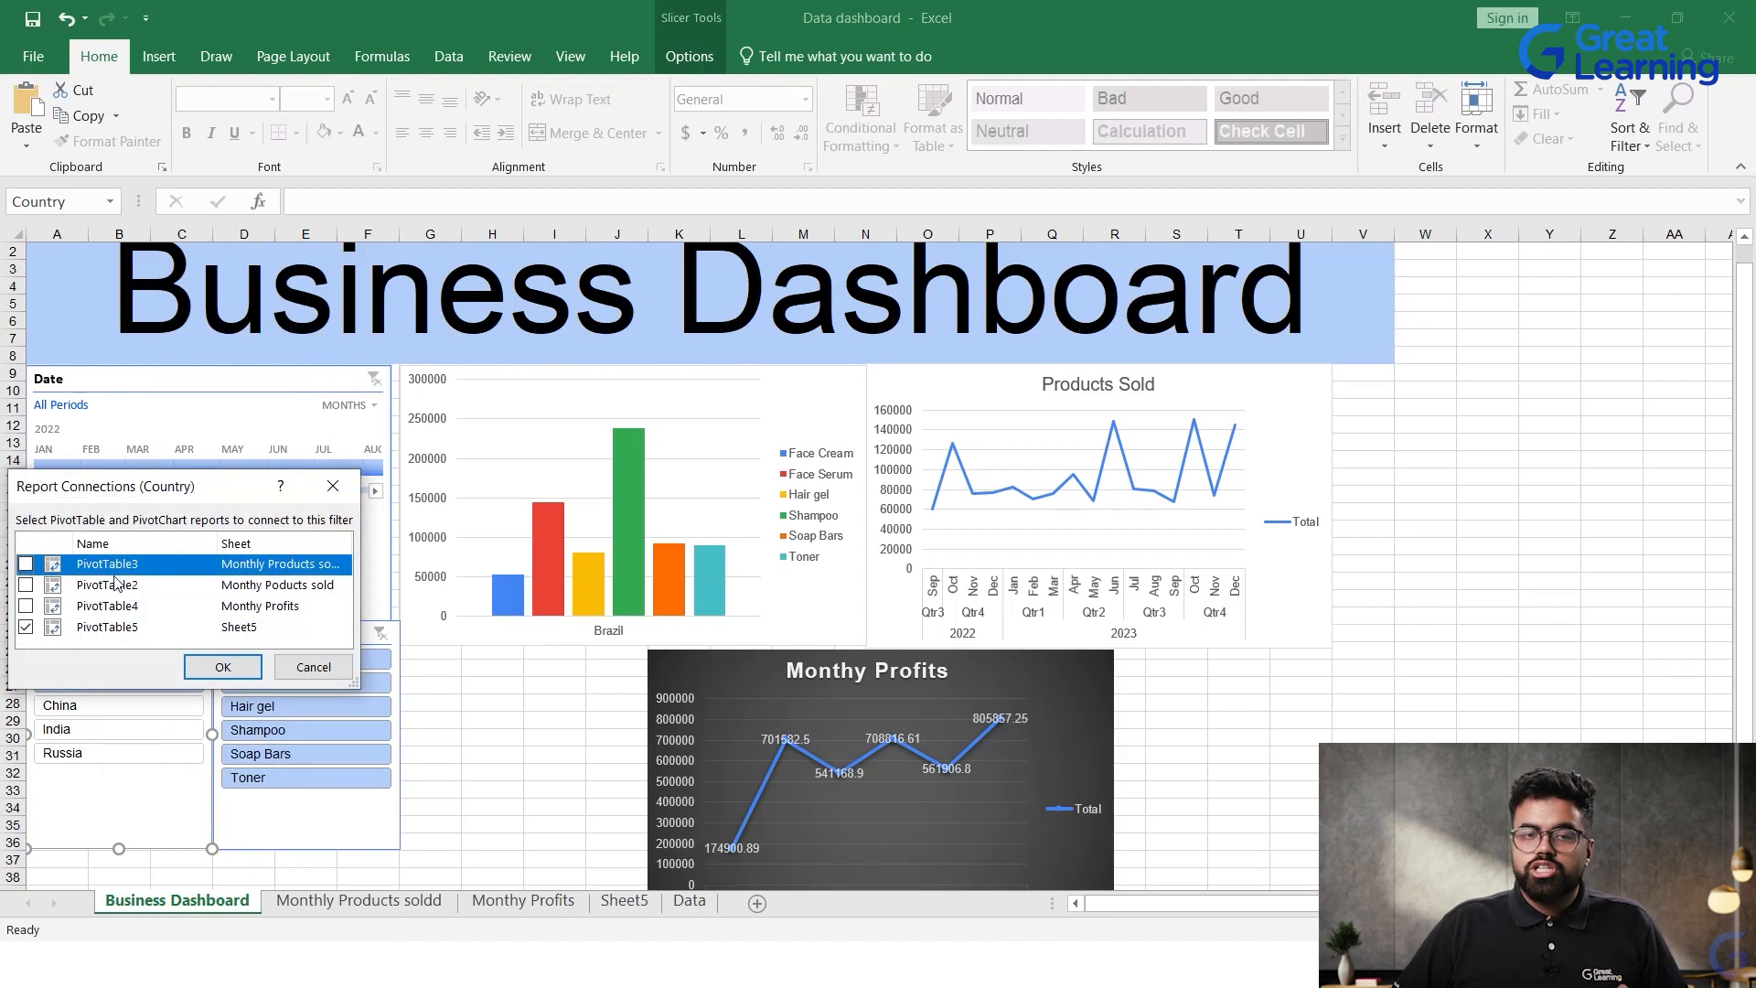
left_click(26, 565)
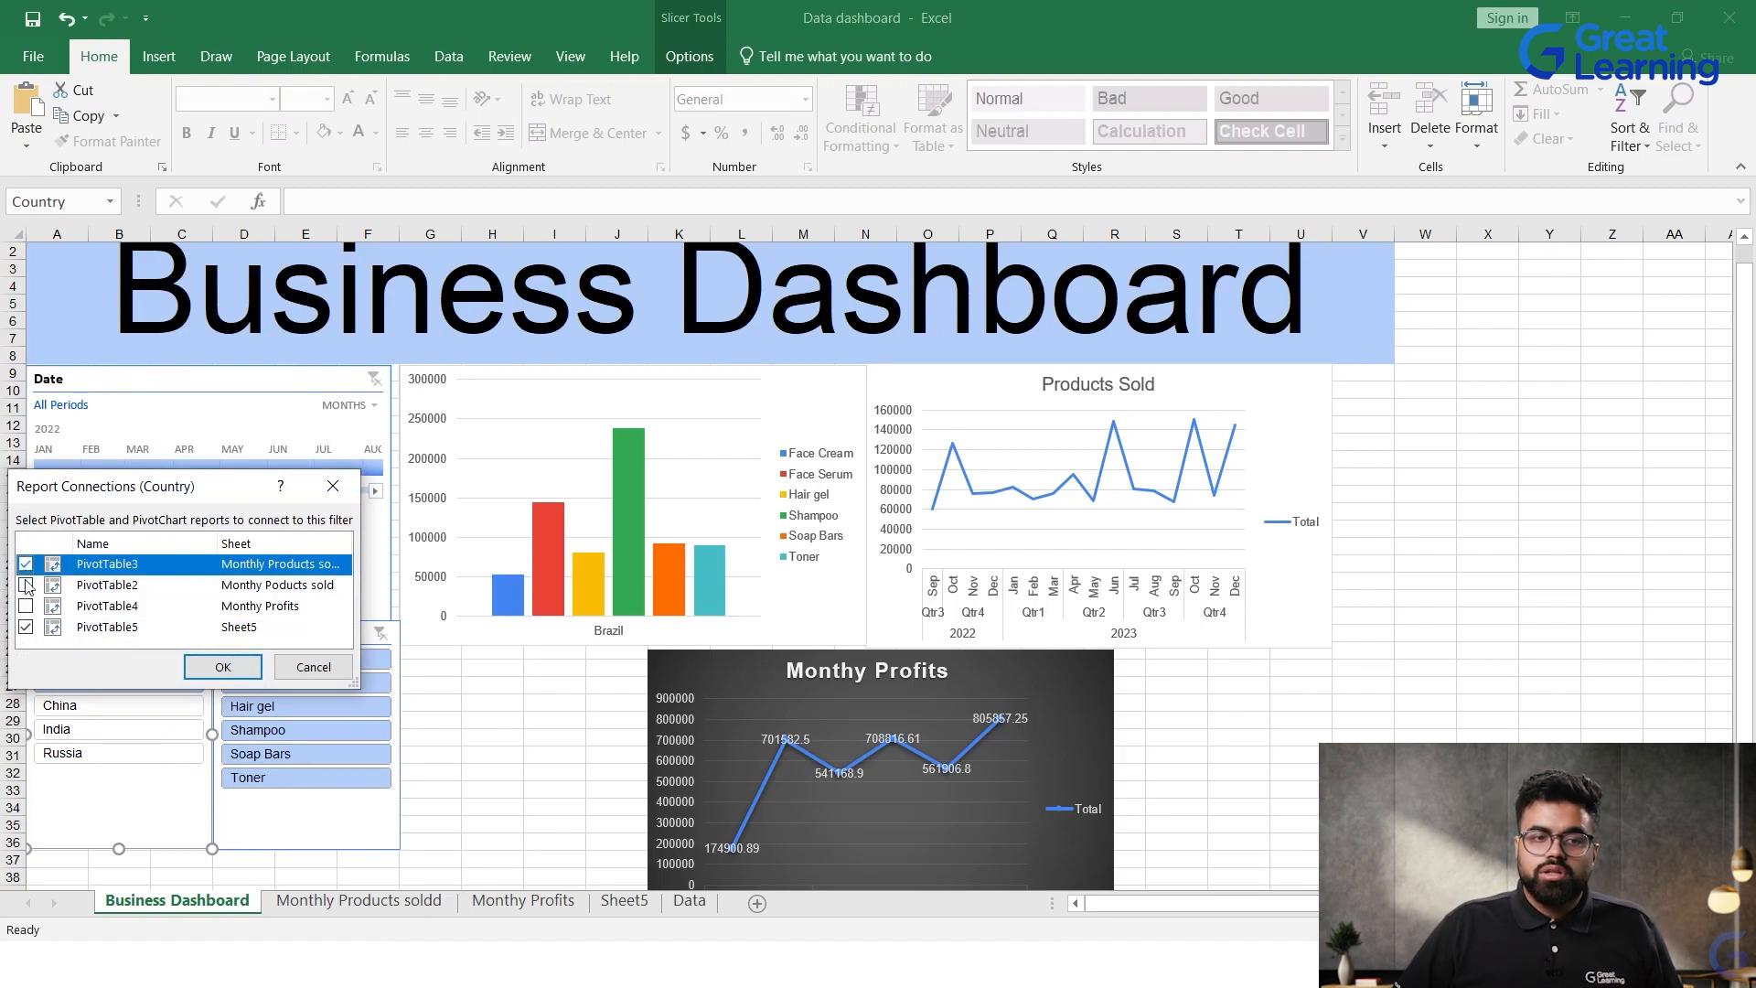
left_click(20, 609)
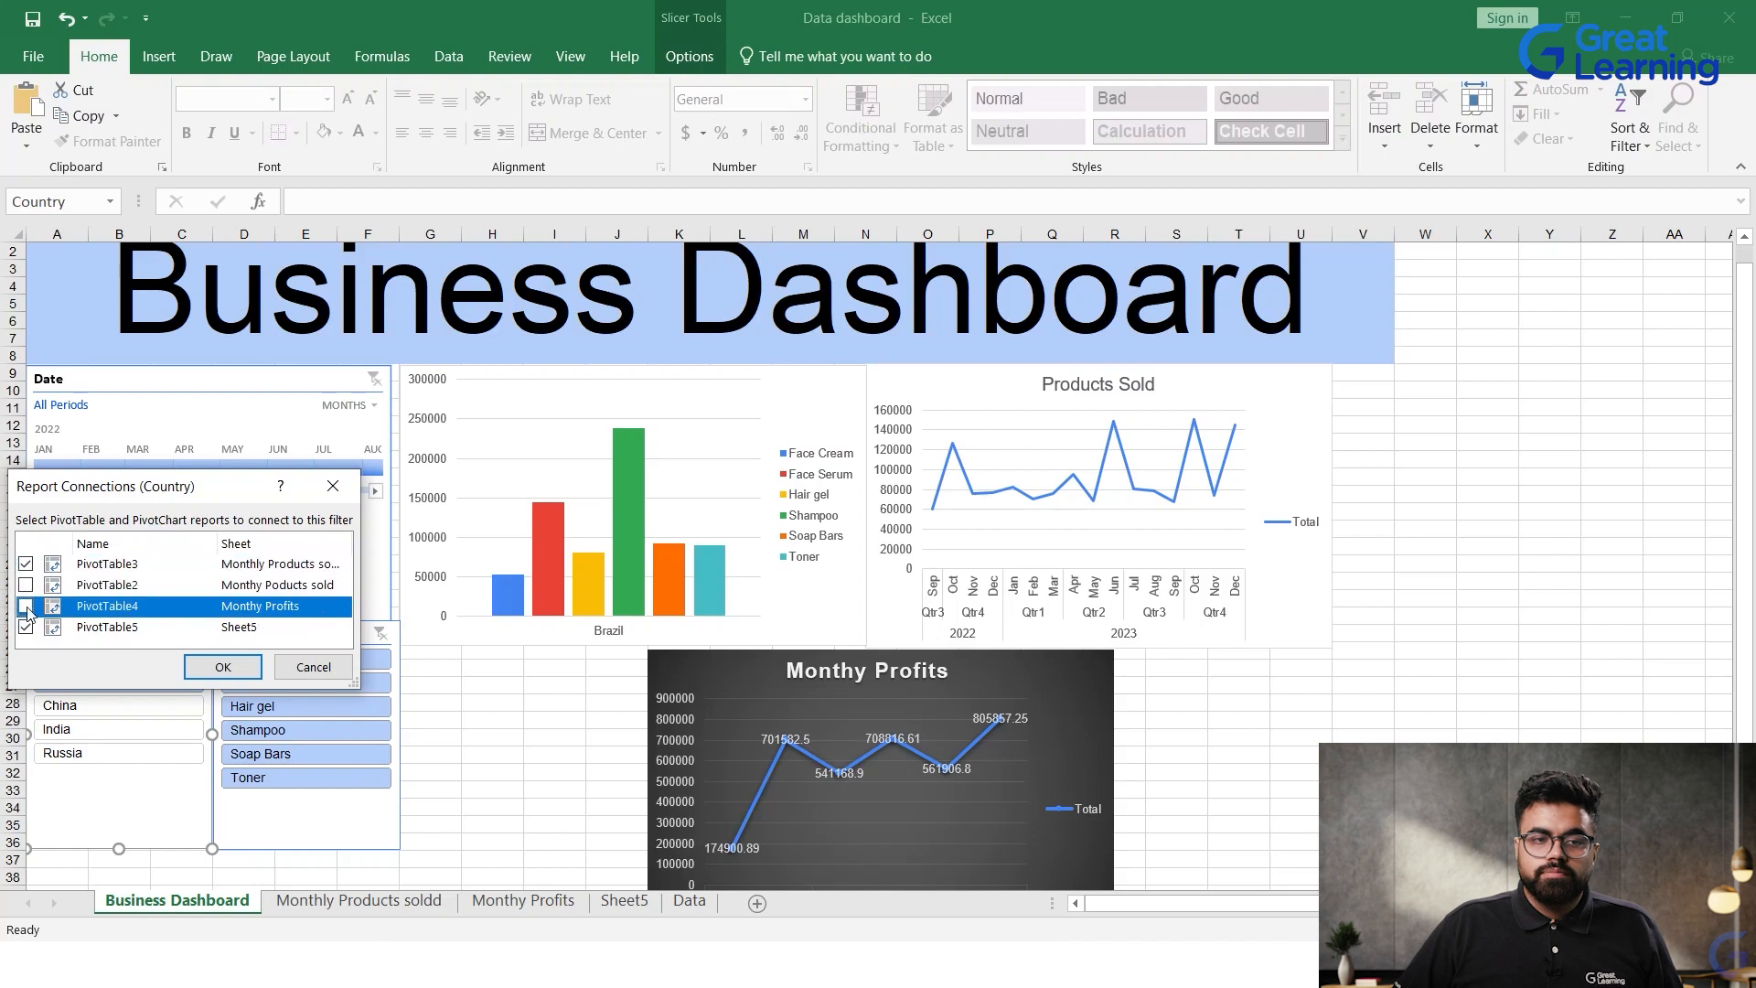
left_click(205, 674)
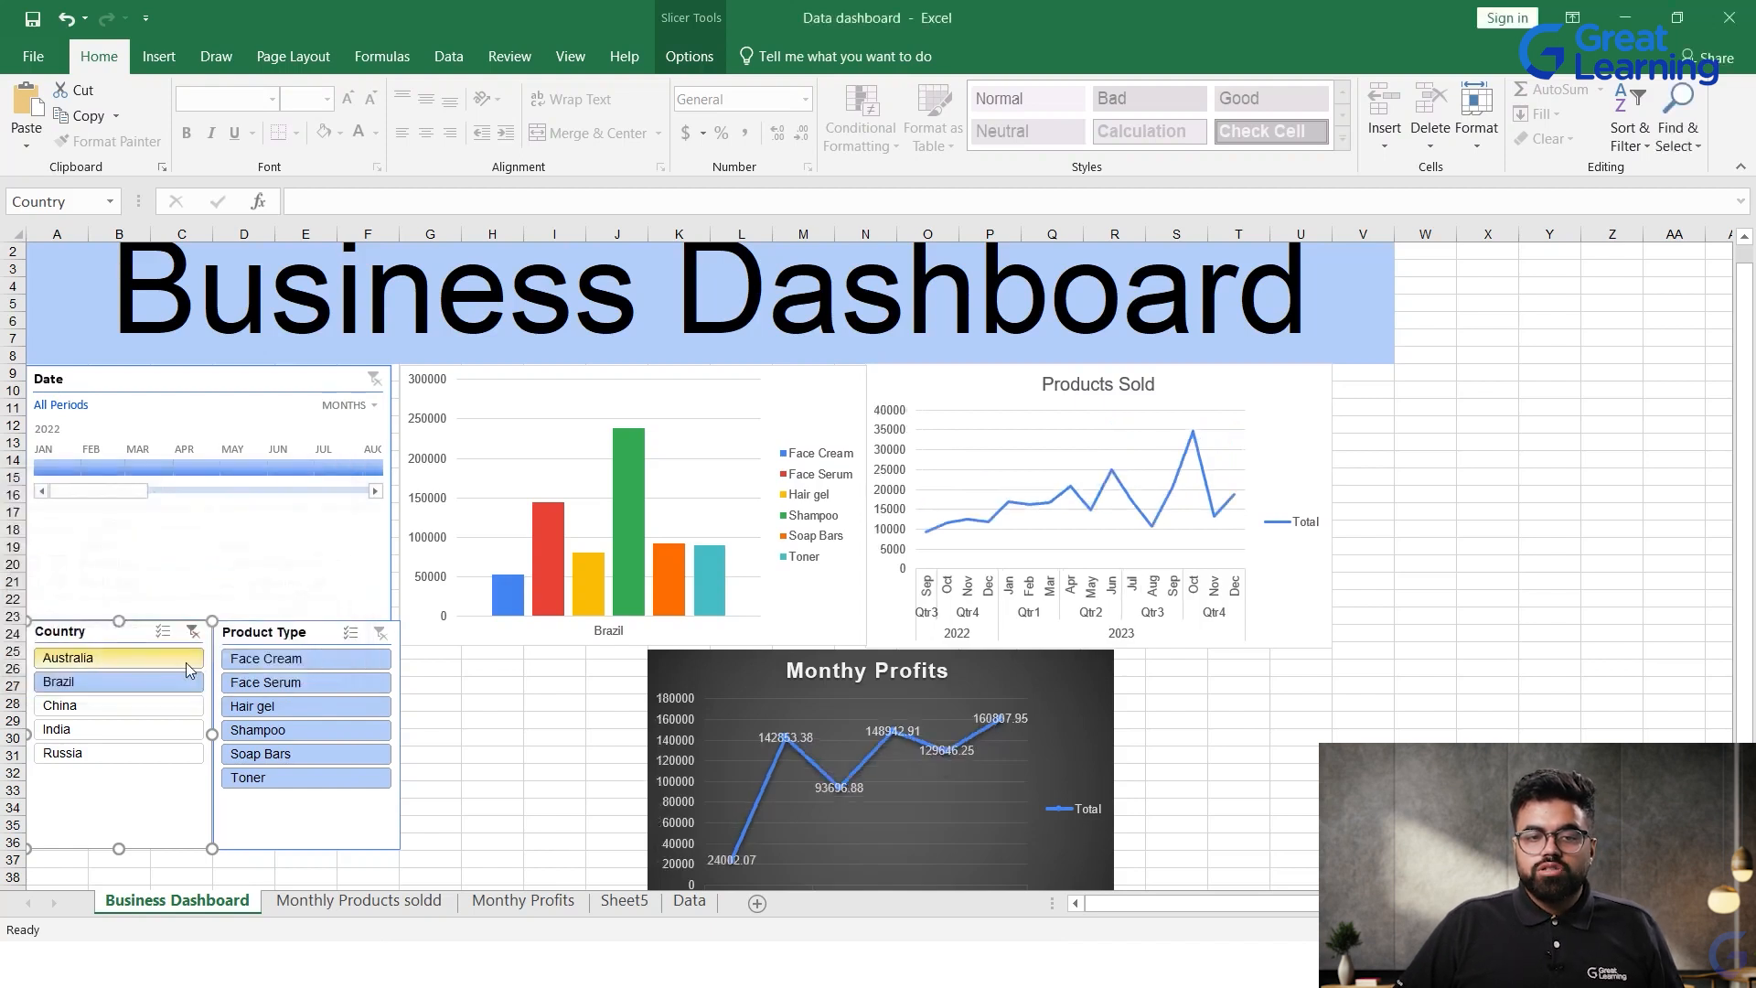
Step: Try the connected slicers by filtering to India and Hair gel, switching the country to Australia and finishing on Russia
left_click(111, 727)
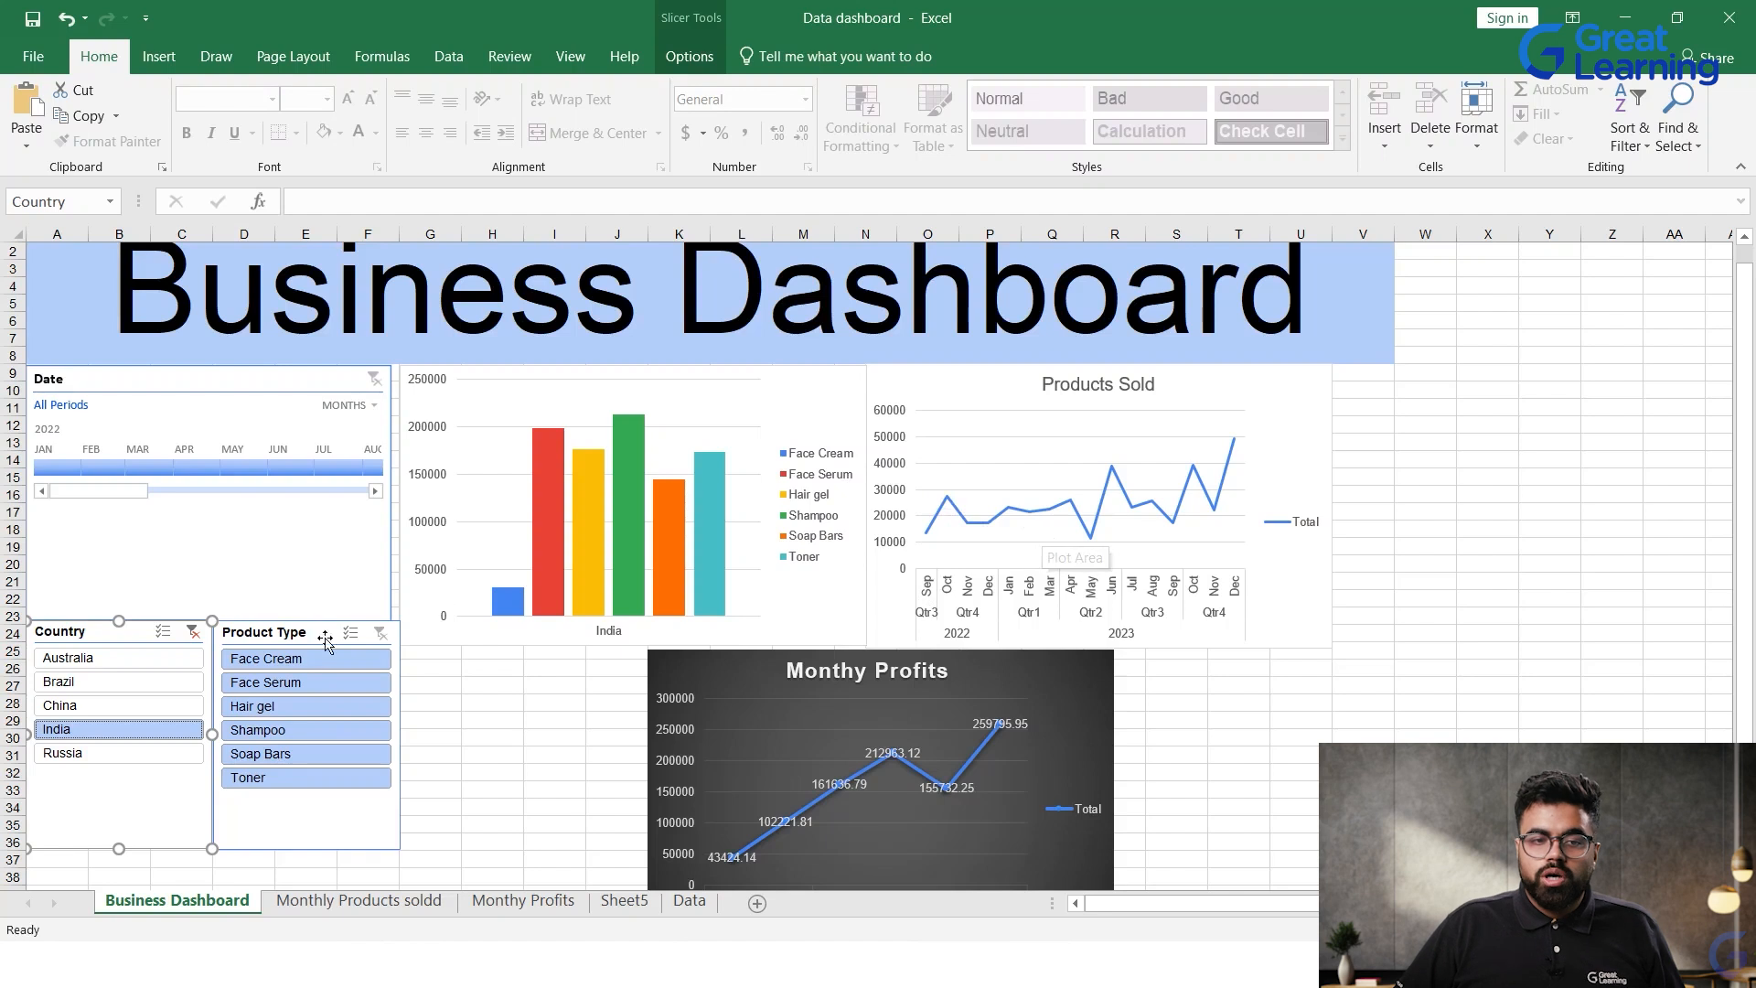
left_click(277, 722)
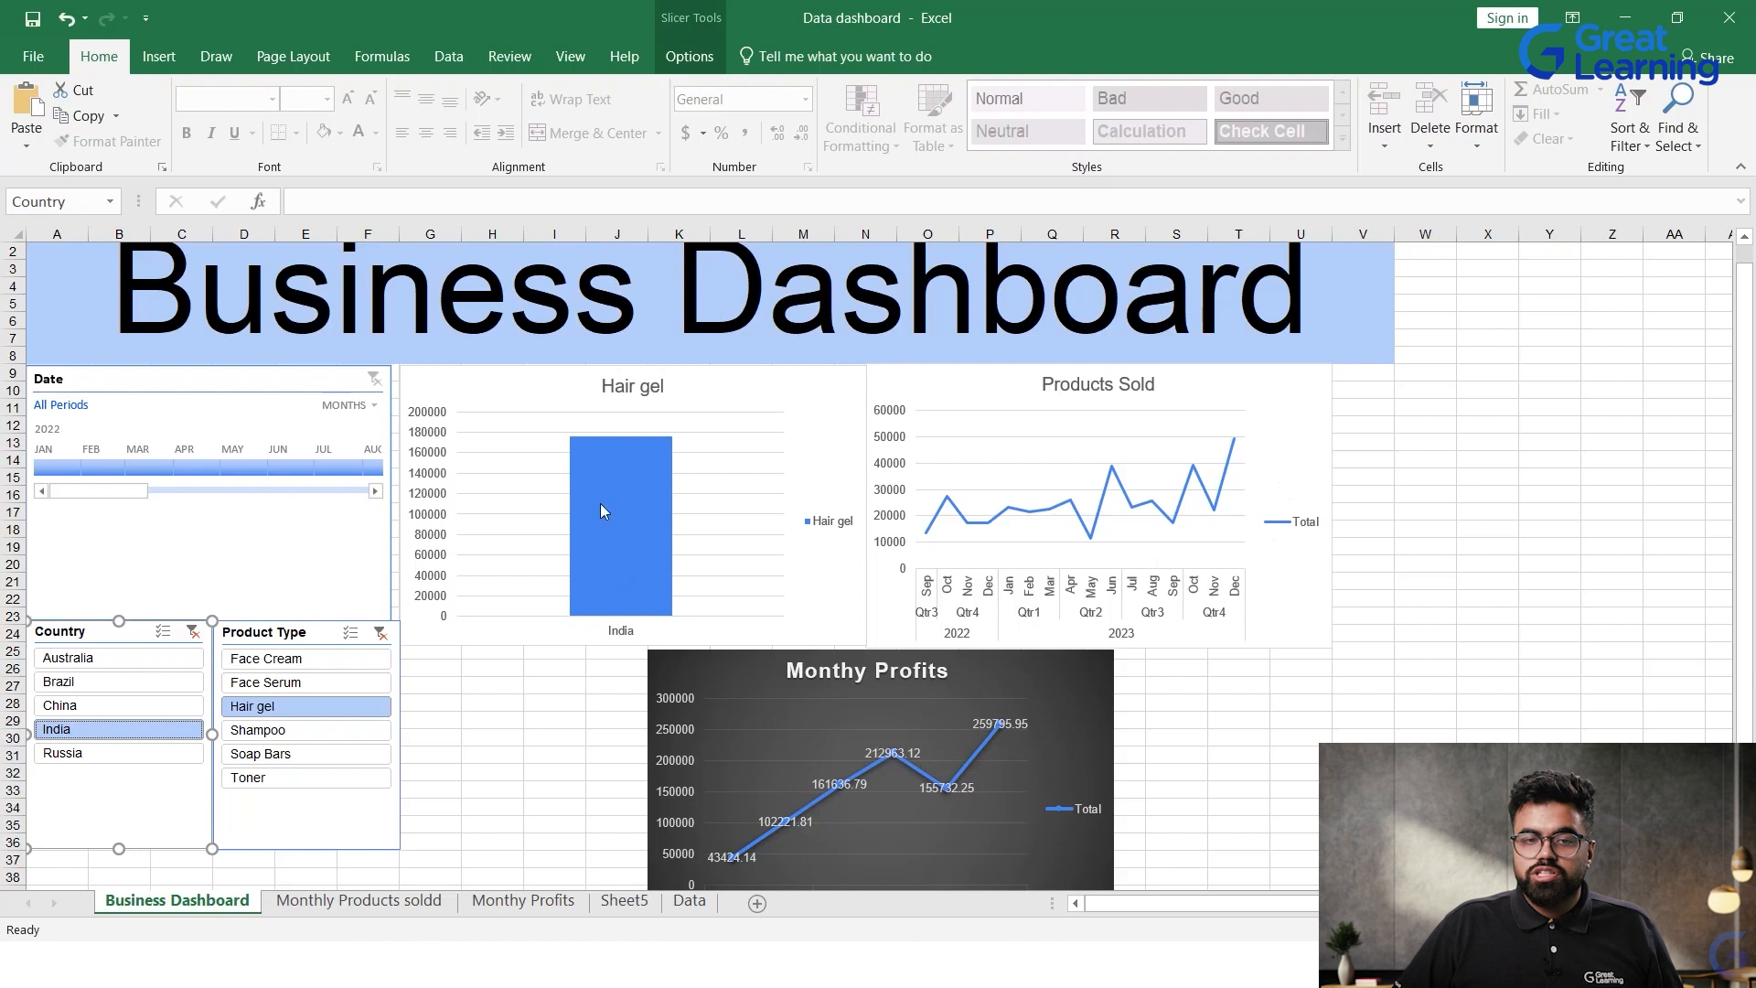
left_click(92, 658)
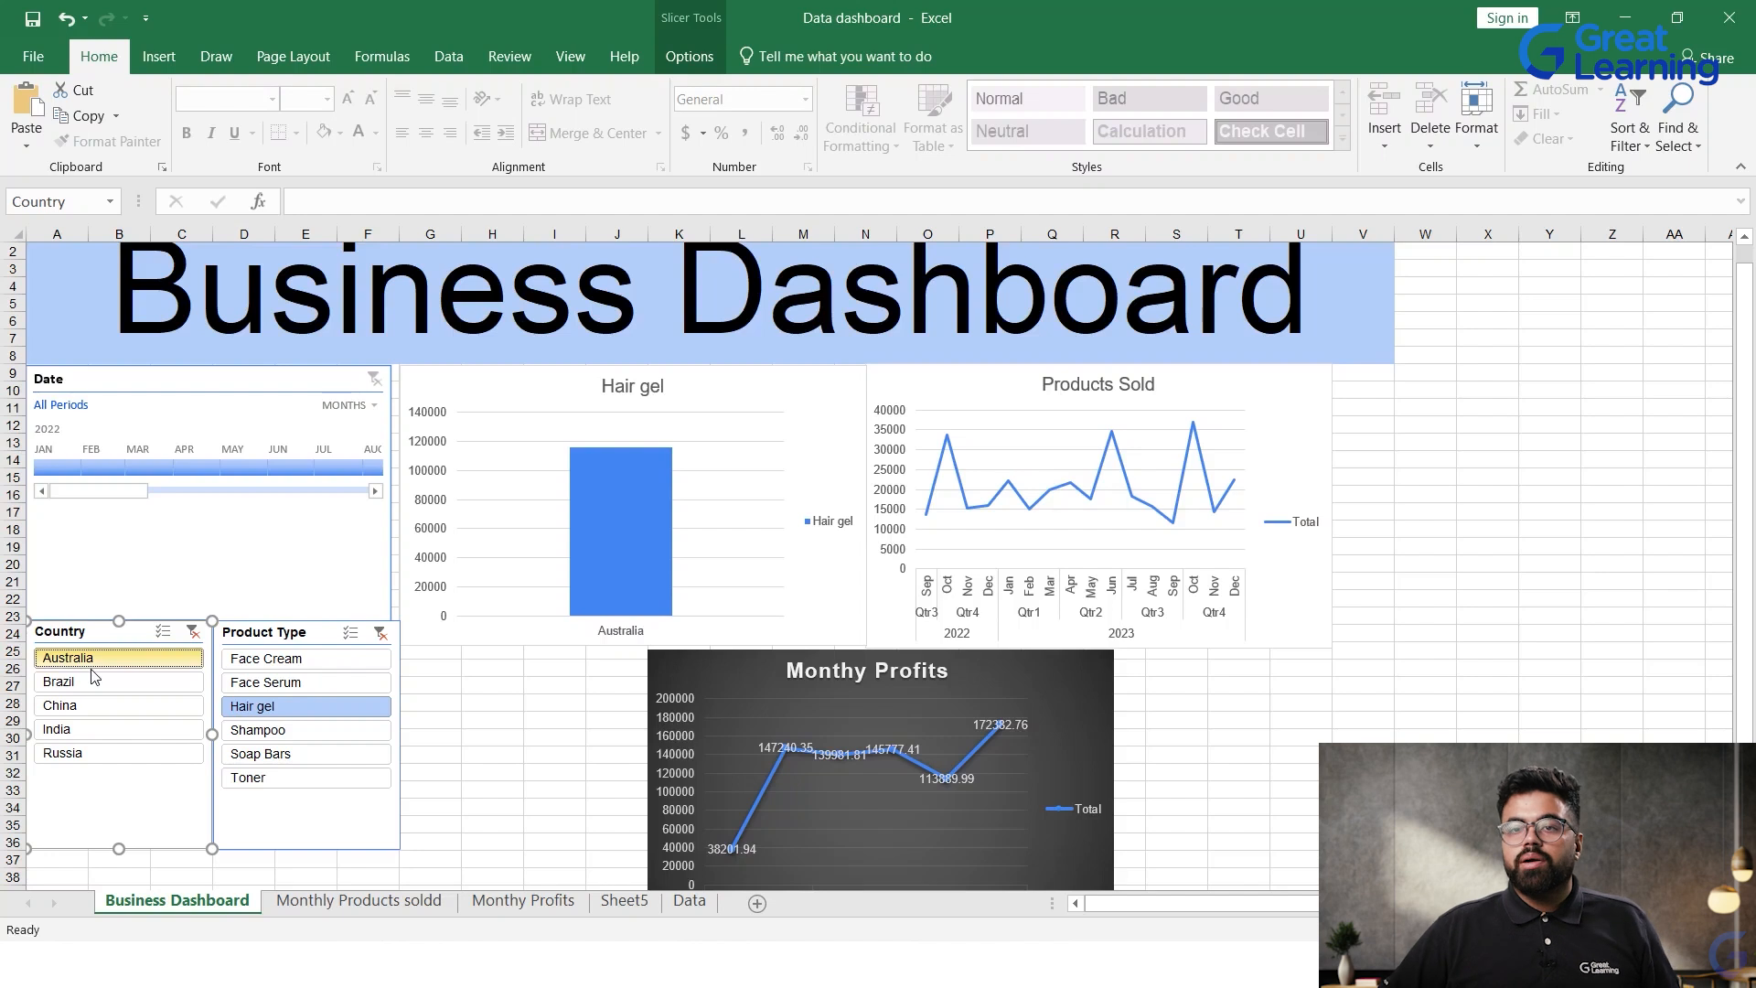
left_click(124, 730)
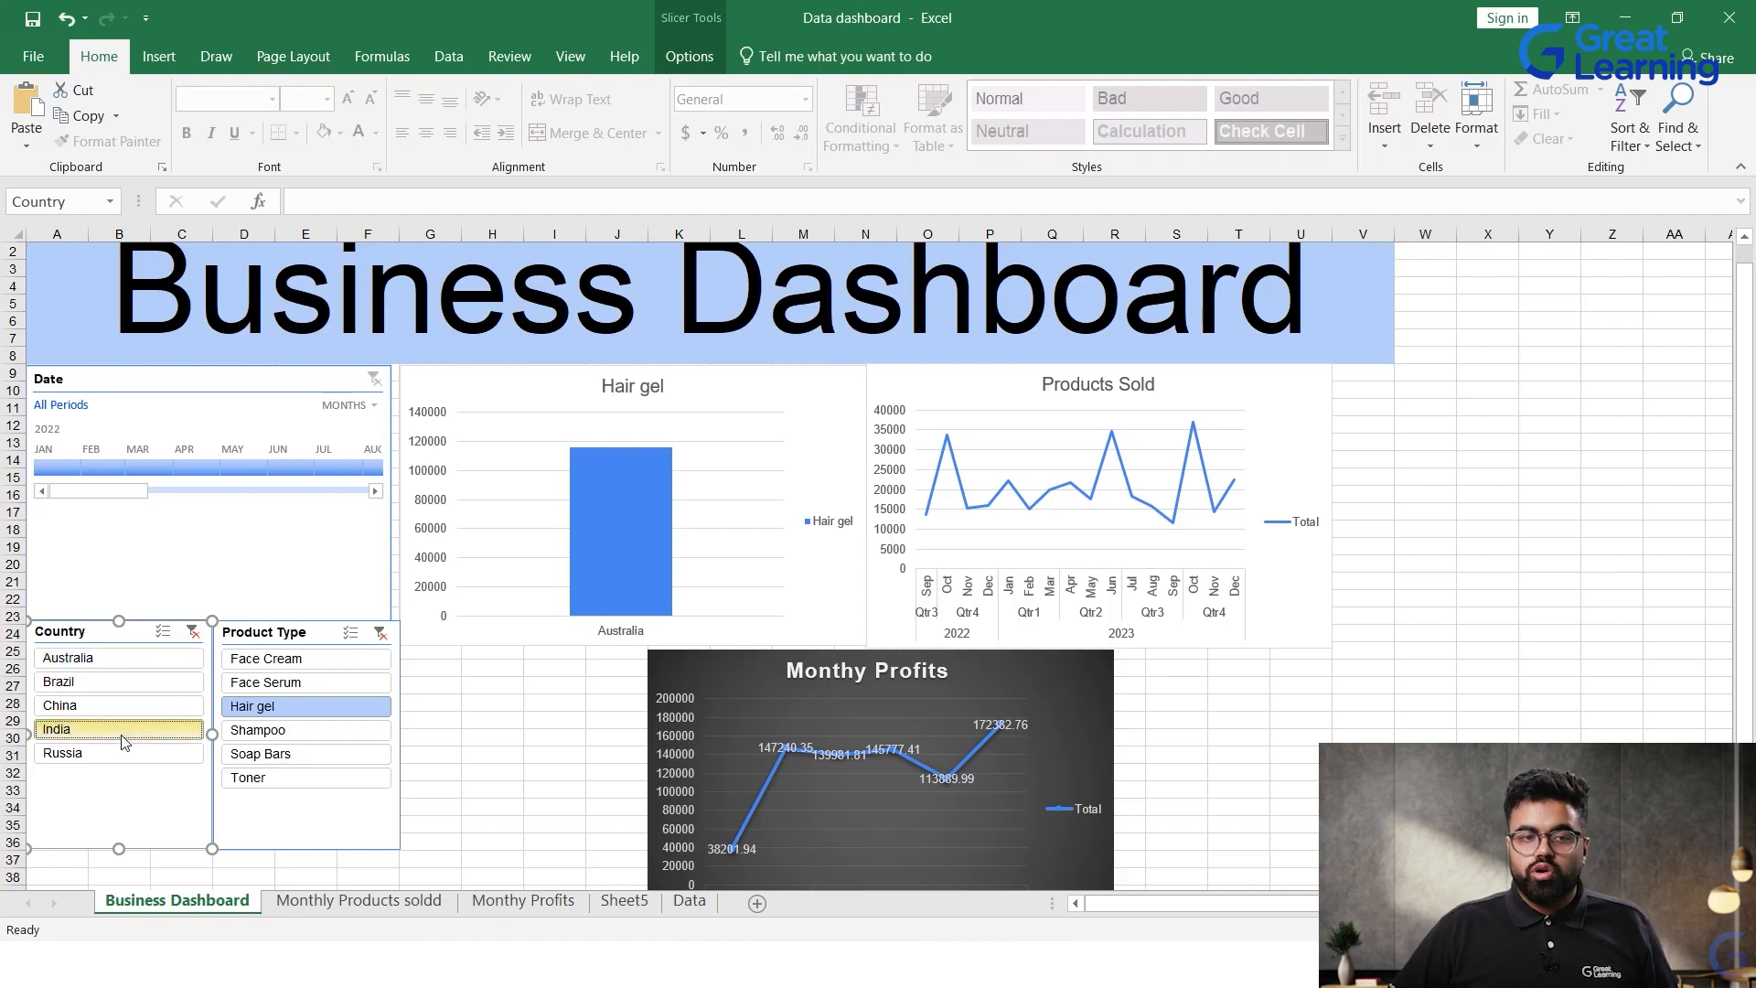
left_click(124, 754)
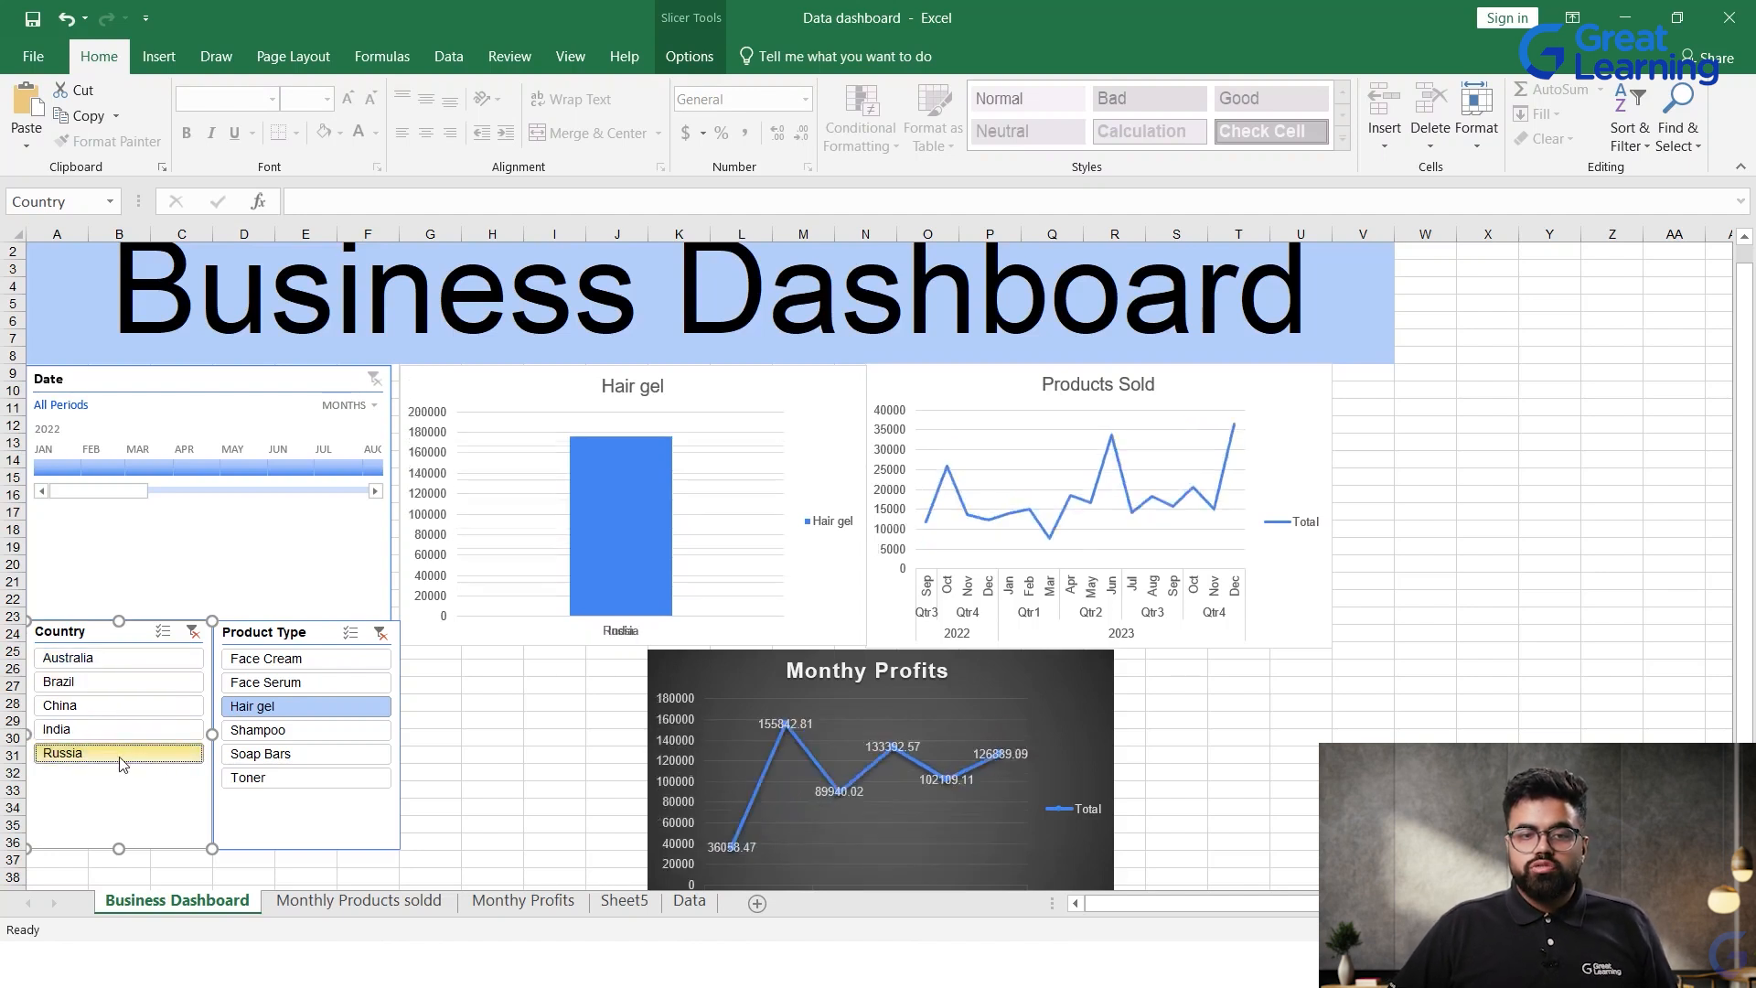
Step: Turn on multi-select in the Country slicer and select all five countries for Hair gel
left_click(137, 657)
left_click(163, 631)
left_click(146, 666)
left_click(137, 684)
left_click(137, 690)
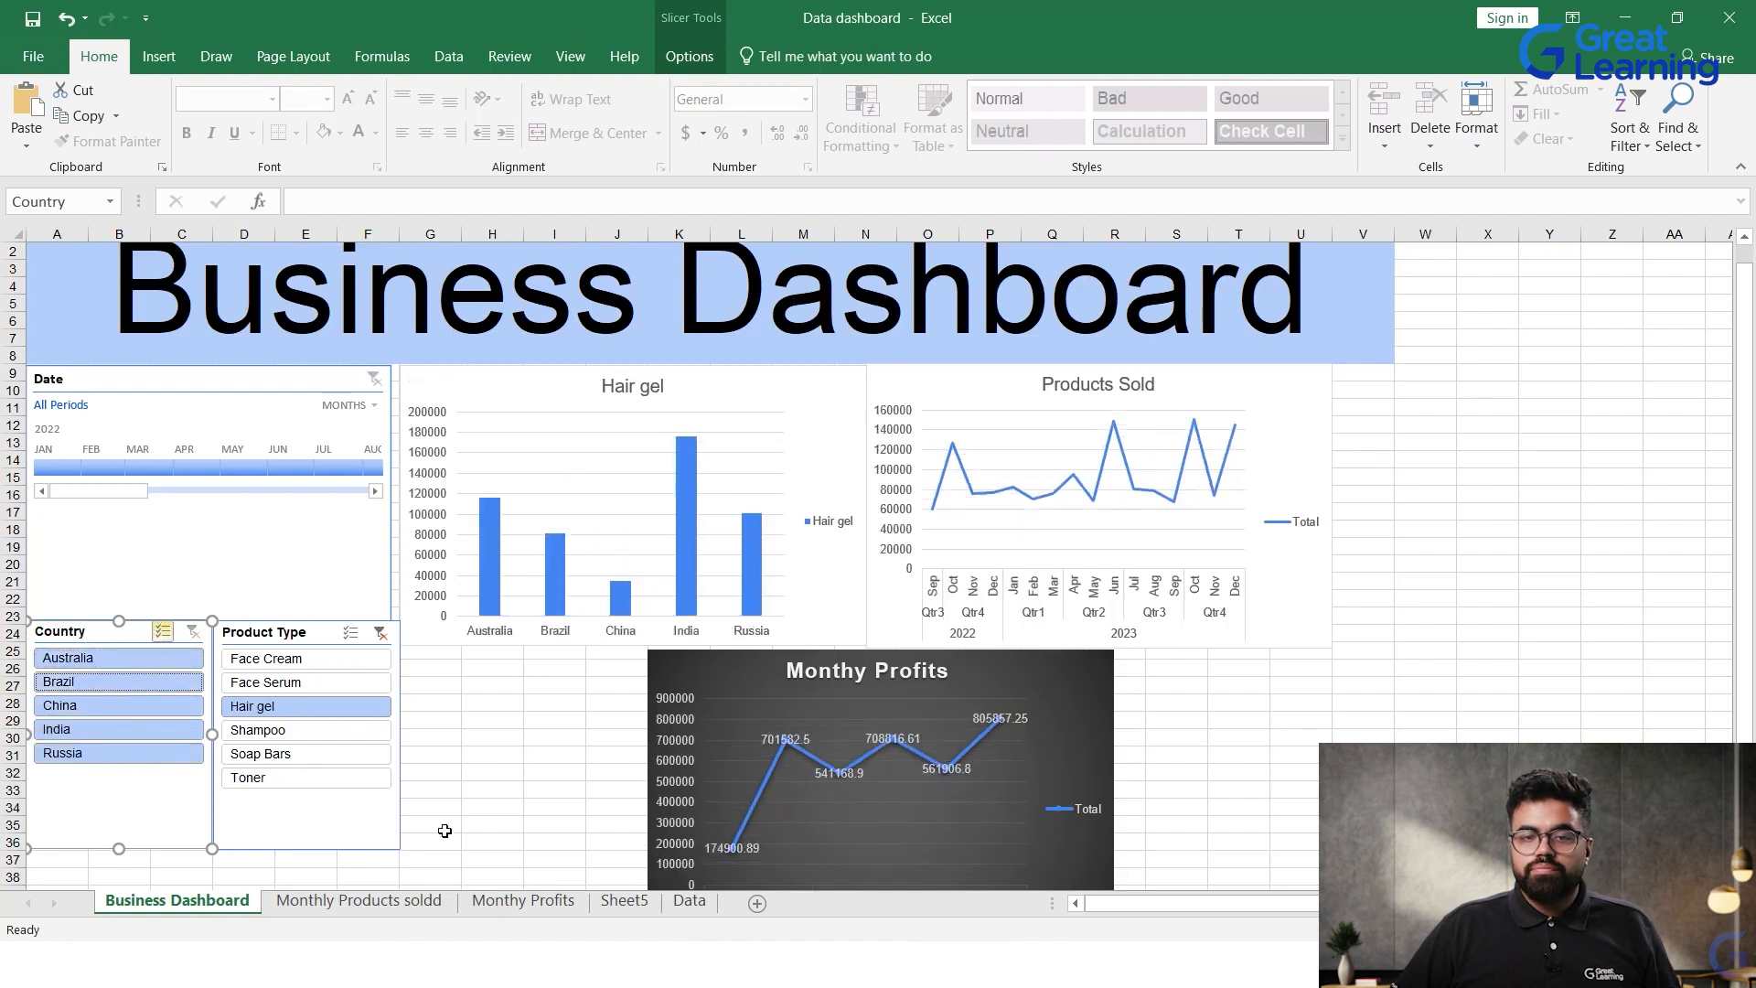
Step: Remove Brazil and China from the country selection and try the India and Russia filters
left_click(146, 691)
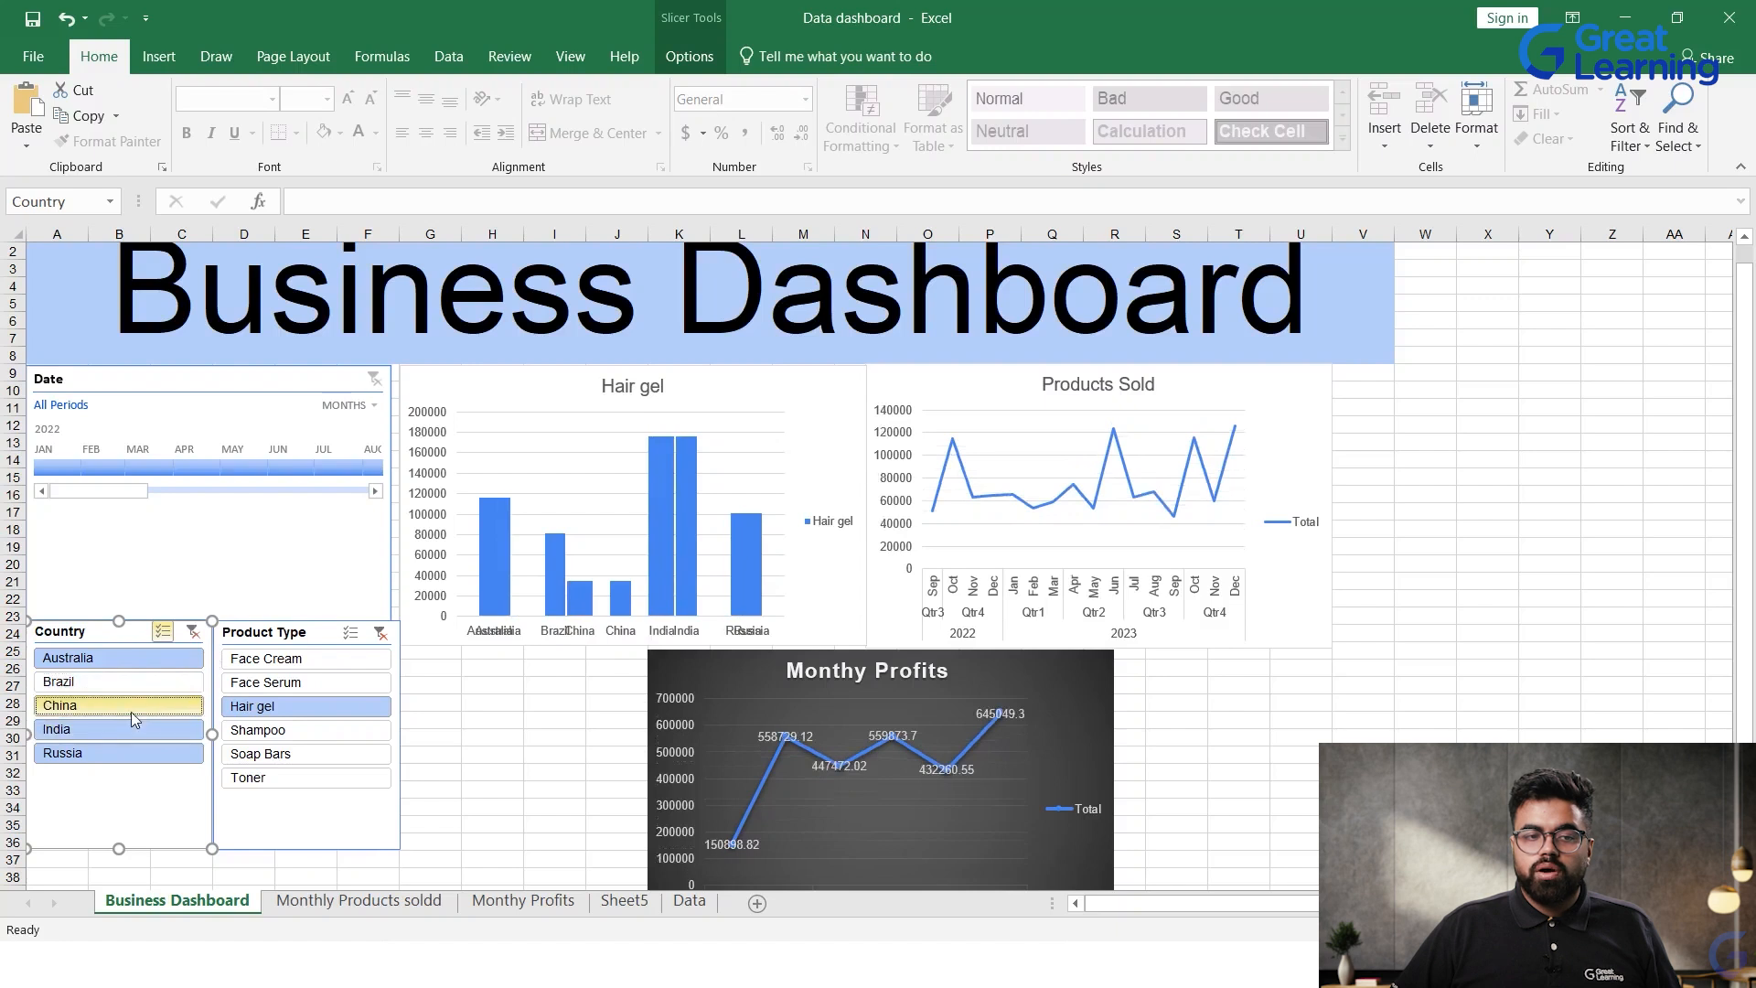
left_click(135, 705)
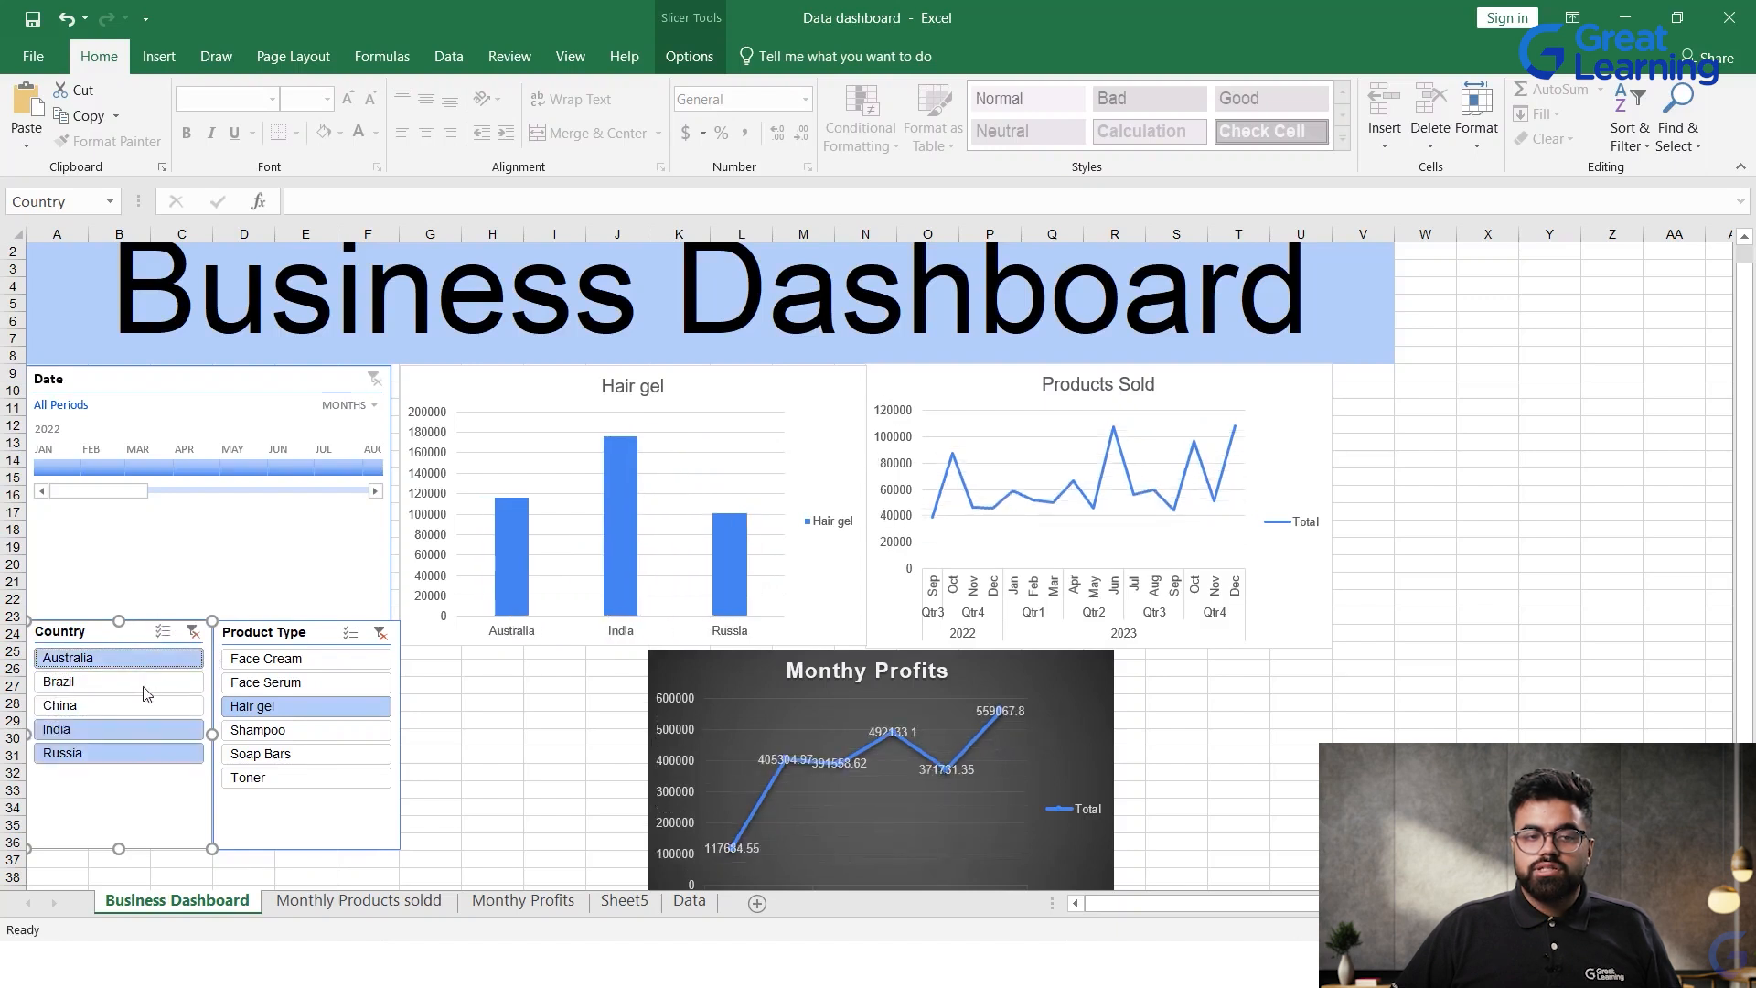
left_click(119, 729)
left_click(119, 752)
Step: Filter the product type to Soap Bars, enable multi-select on both slicers and include all five countries
left_click(306, 754)
left_click(352, 631)
left_click(163, 631)
left_click(136, 706)
left_click(128, 729)
left_click(123, 753)
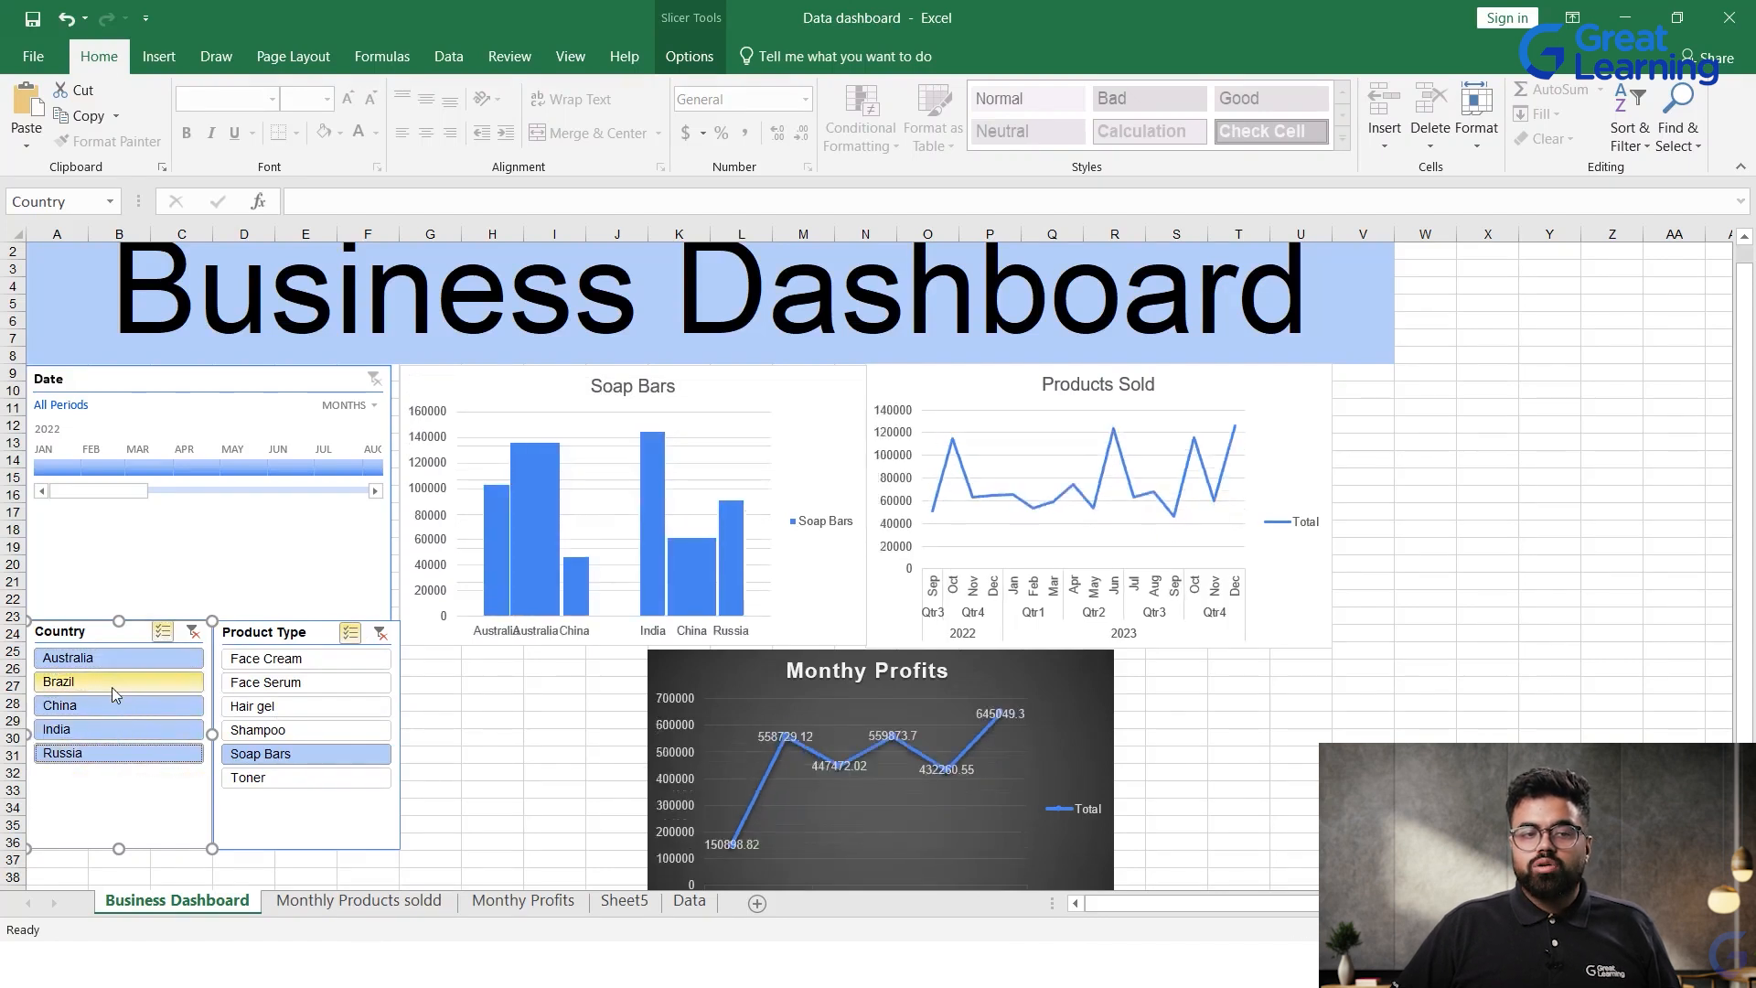
left_click(111, 688)
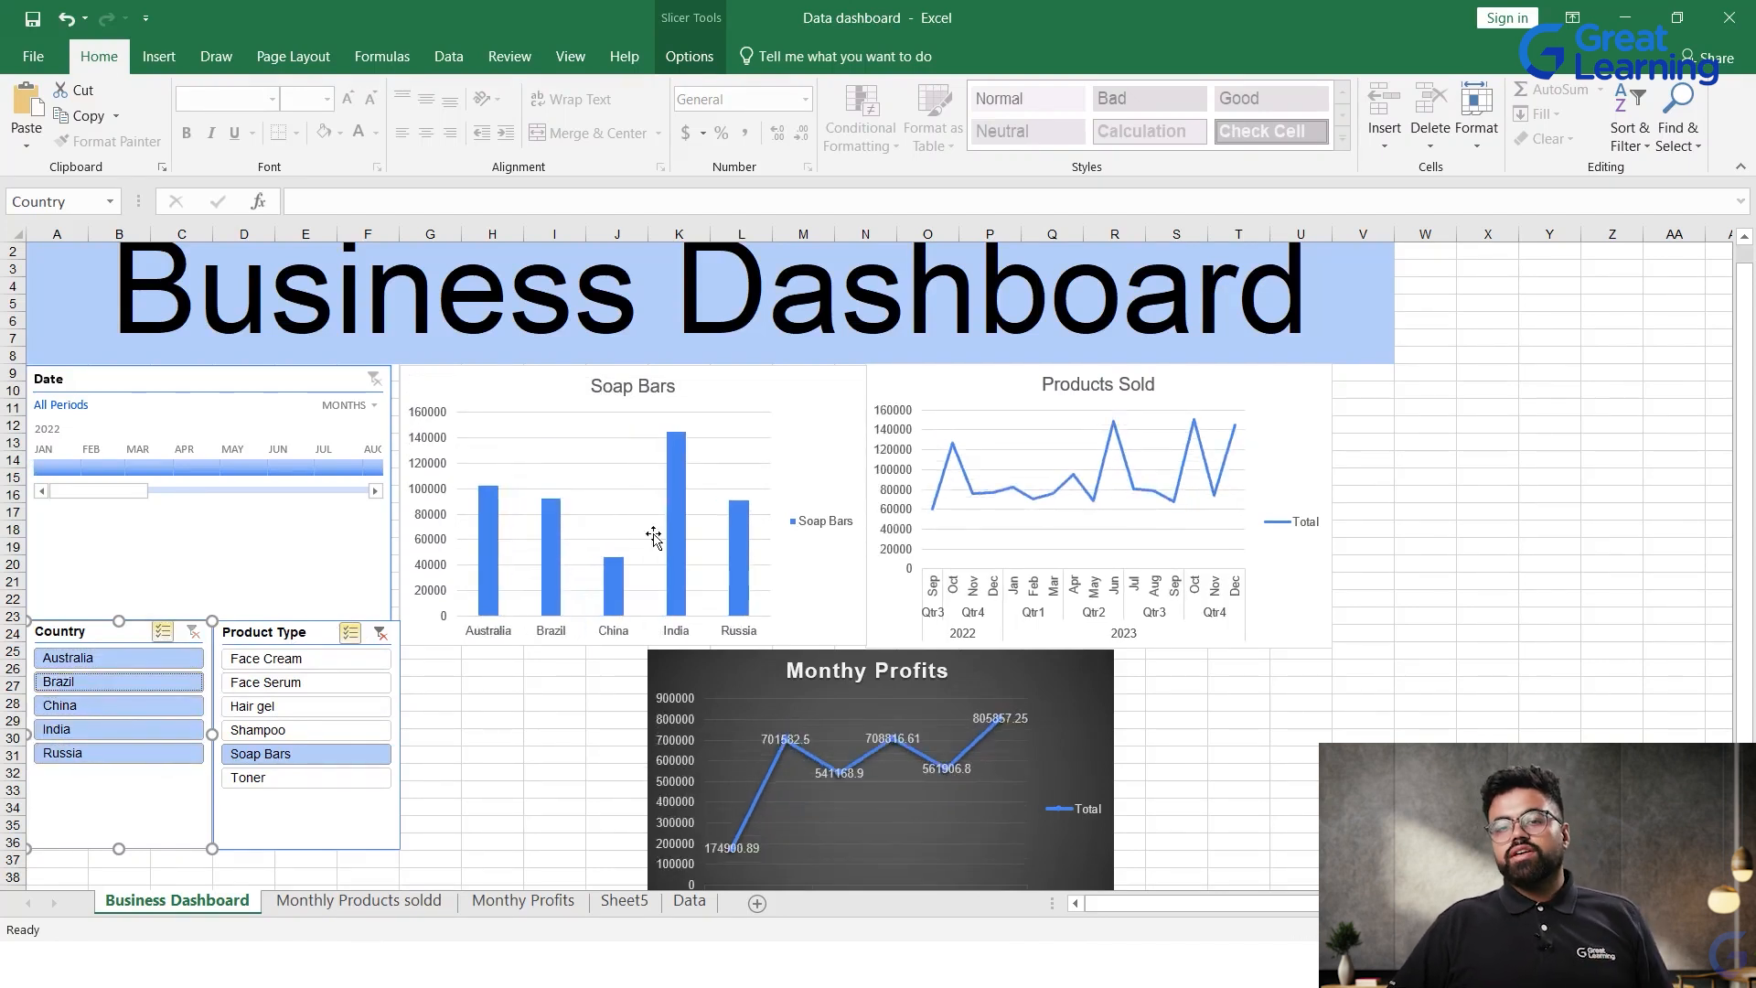